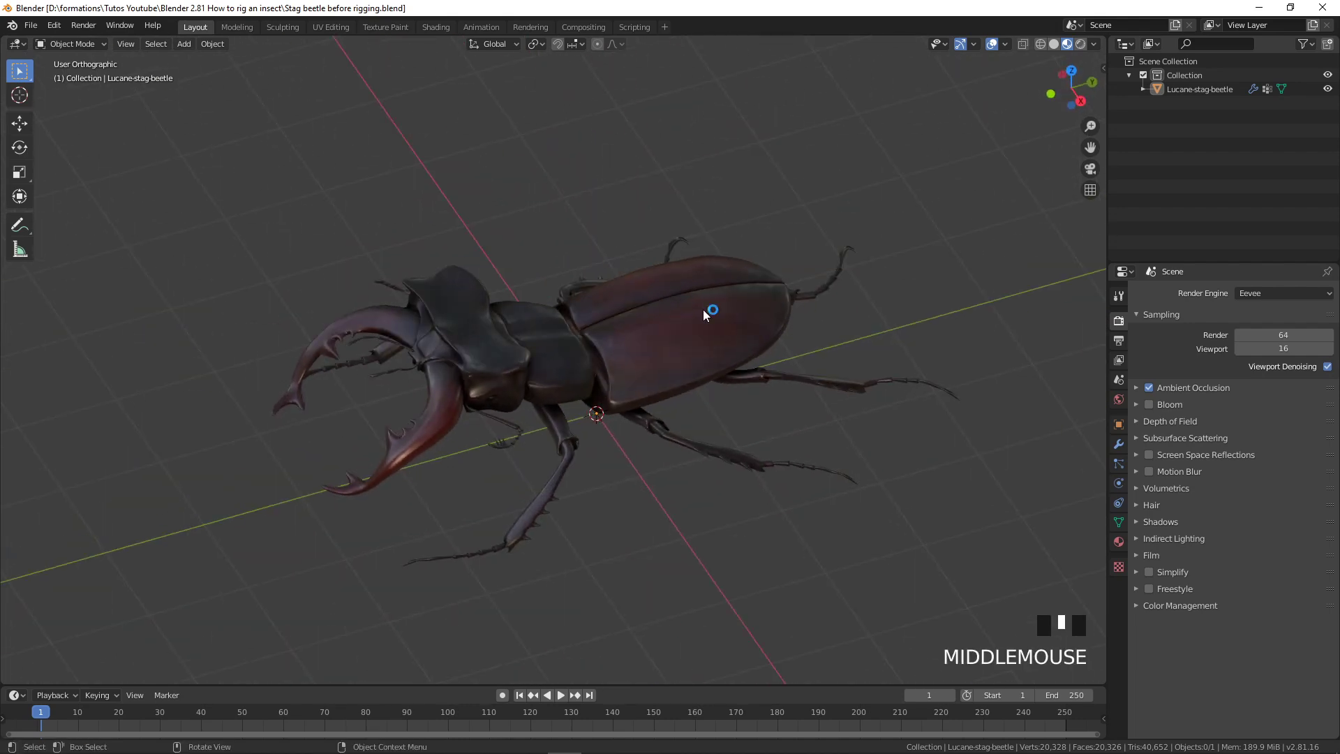
Examine the stag beetle model from several angles, including its body, mandibles and legs
{"action": "middle_click_drag", "start_coordinate": [696, 319], "coordinate": [537, 449]}
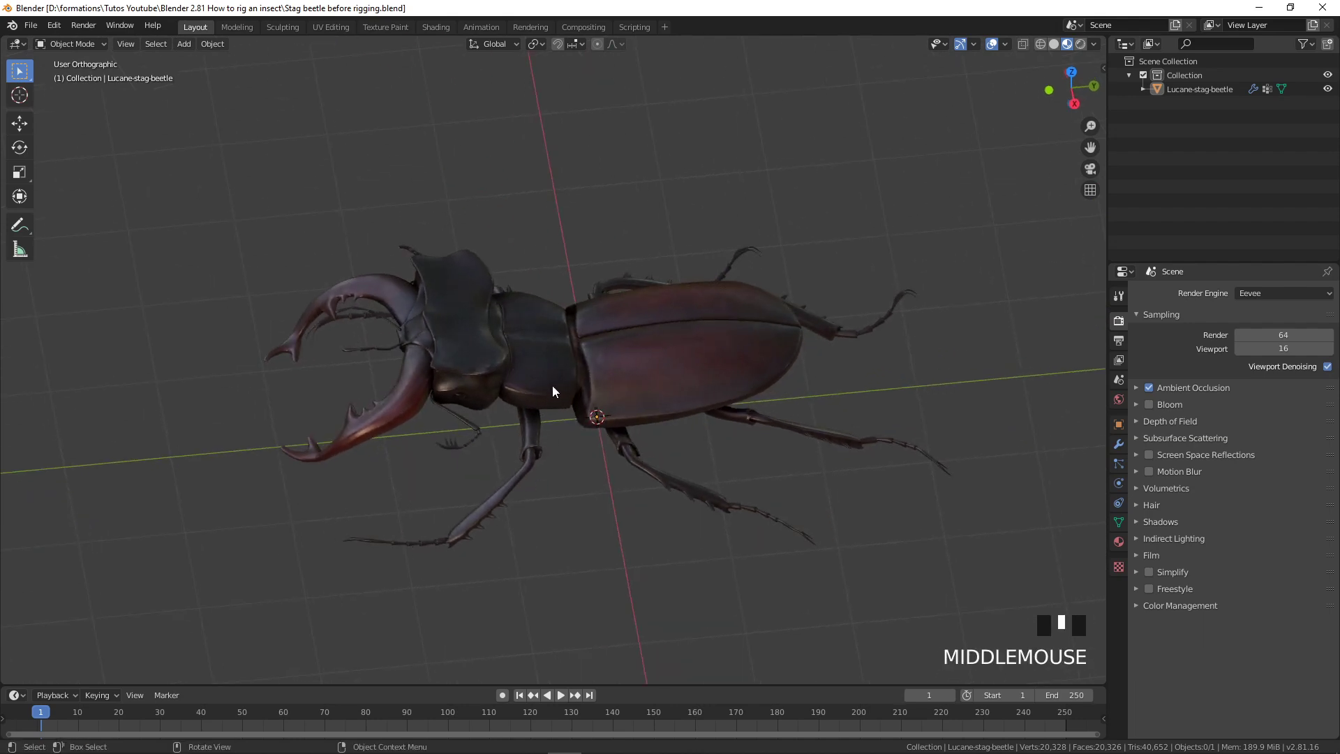
{"action": "middle_click_drag", "start_coordinate": [435, 468], "coordinate": [484, 409]}
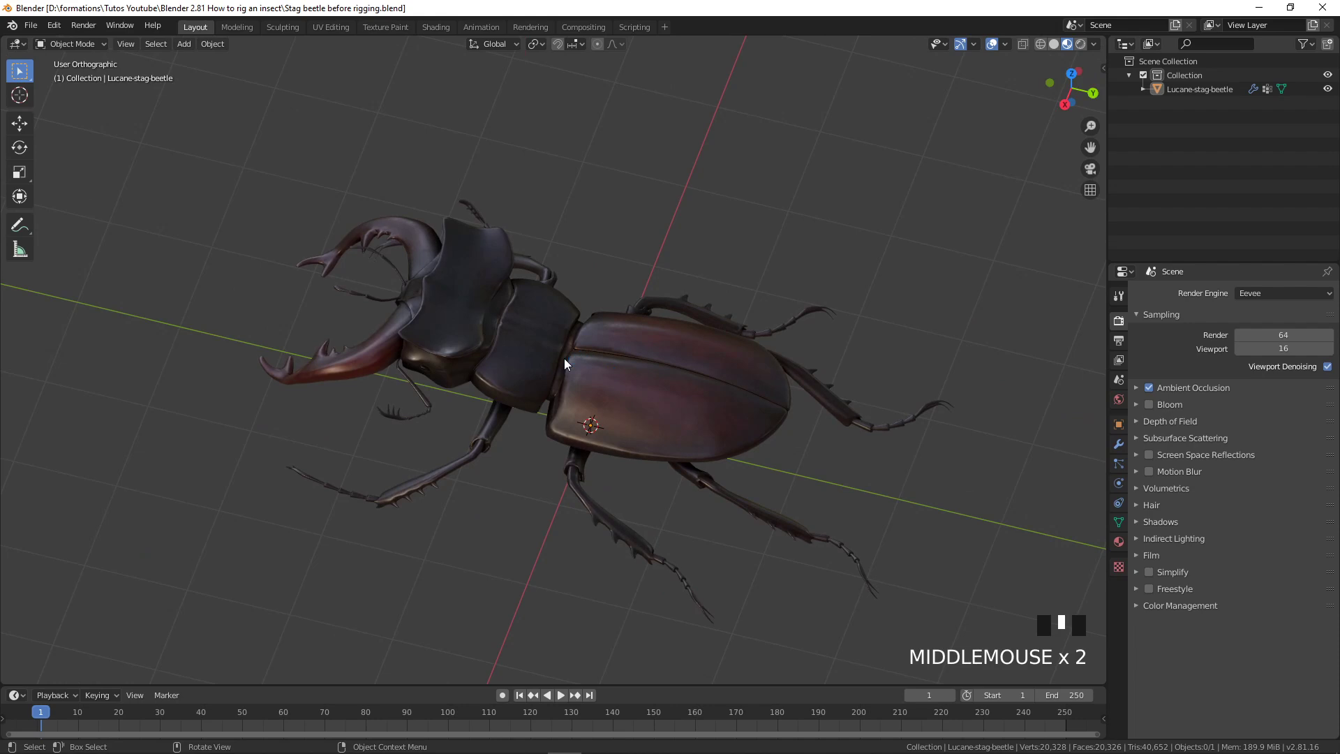
{"action": "middle_click_drag", "start_coordinate": [639, 473], "coordinate": [768, 433]}
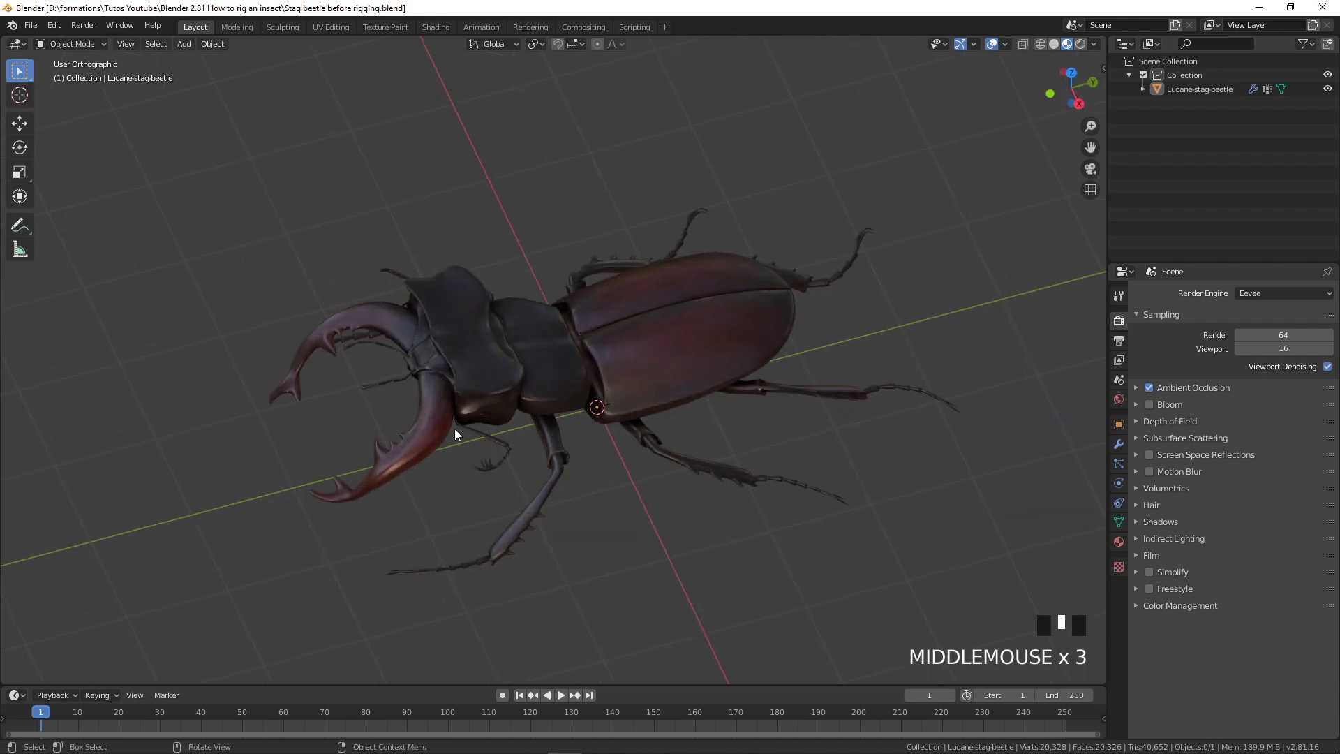
{"action": "middle_click_drag", "start_coordinate": [502, 417], "coordinate": [551, 419]}
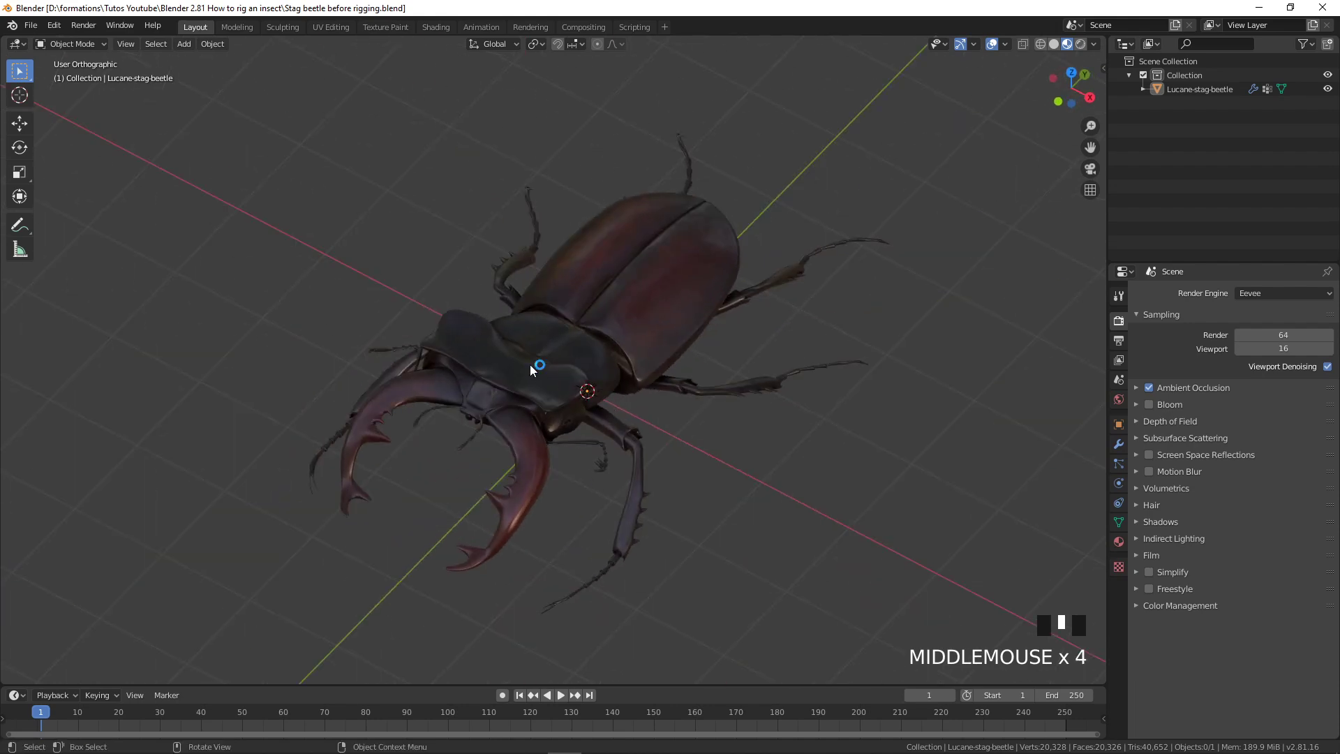
{"action": "middle_click_drag", "start_coordinate": [694, 383], "coordinate": [629, 305]}
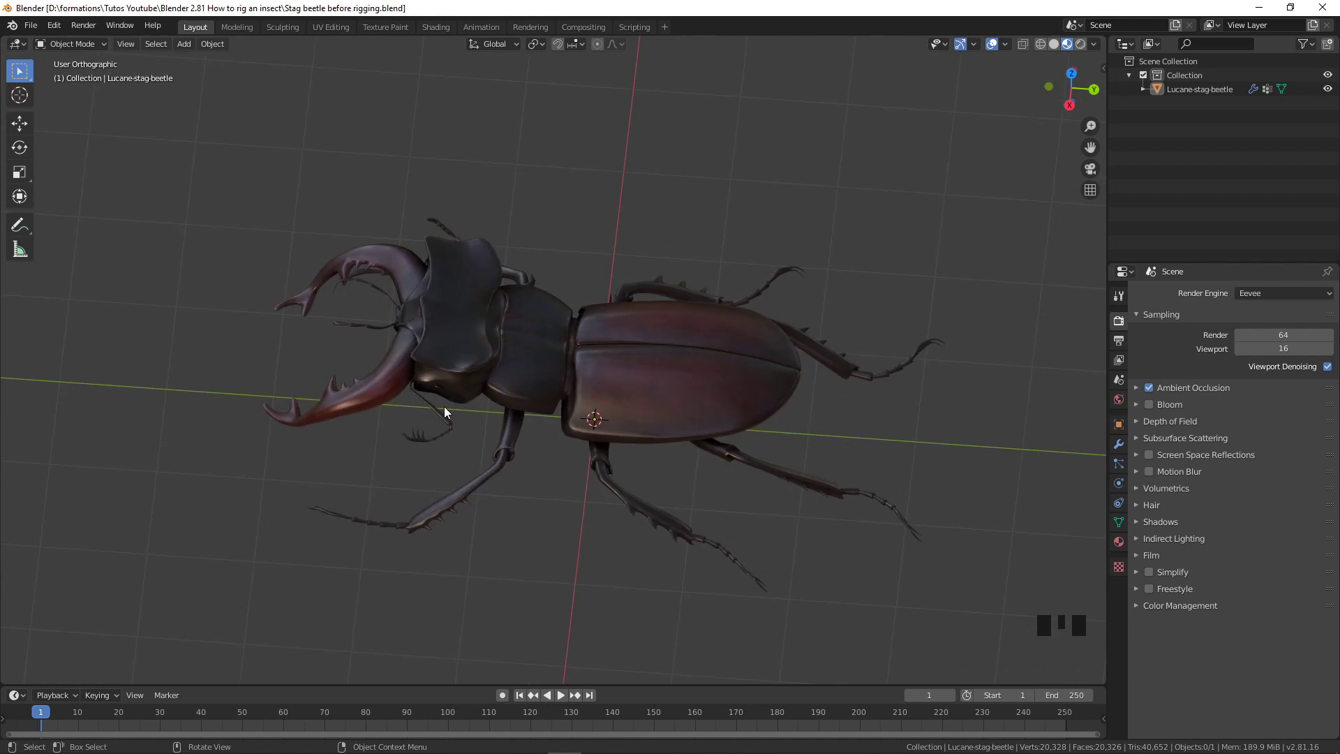
{"action": "middle_click_drag", "start_coordinate": [465, 344], "coordinate": [533, 358]}
{"action": "middle_click_drag", "start_coordinate": [475, 477], "coordinate": [570, 343]}
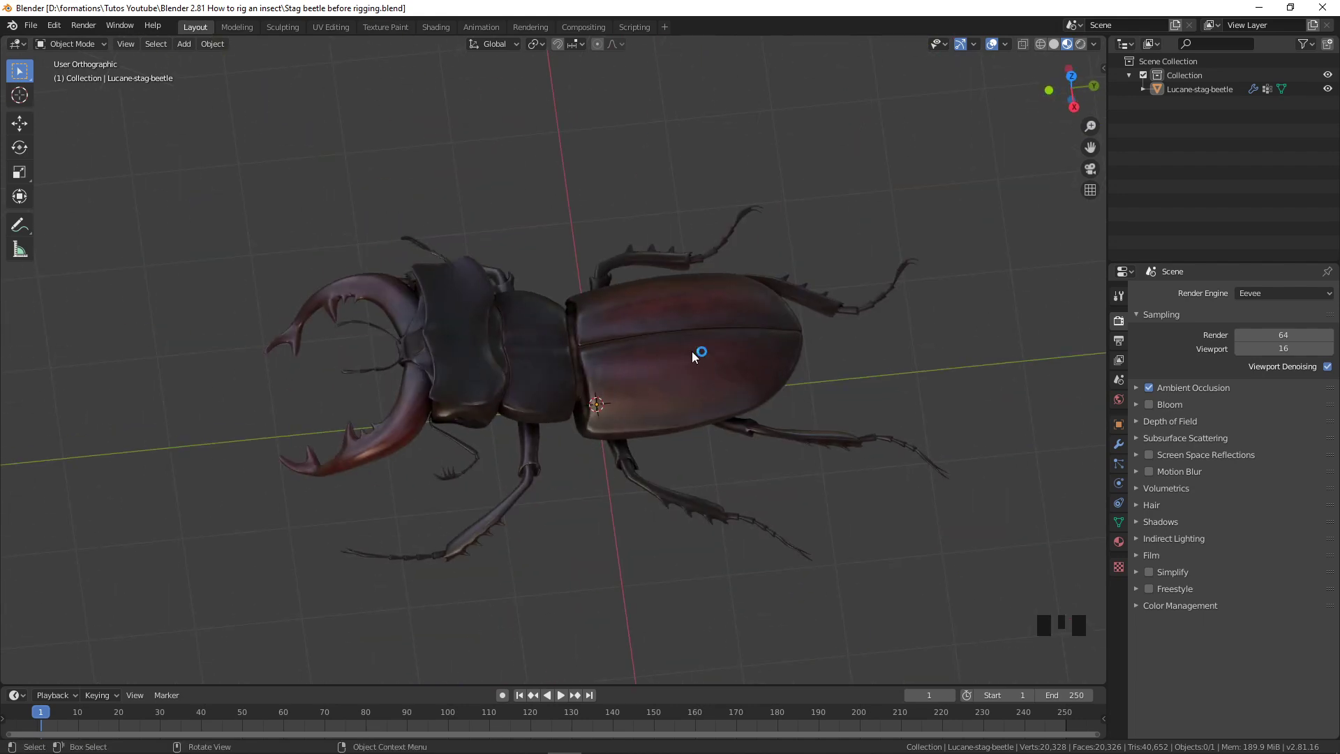
{"action": "key", "text": "Tab"}
{"action": "middle_click_drag", "start_coordinate": [698, 411], "coordinate": [649, 430]}
{"action": "key", "text": "Tab"}
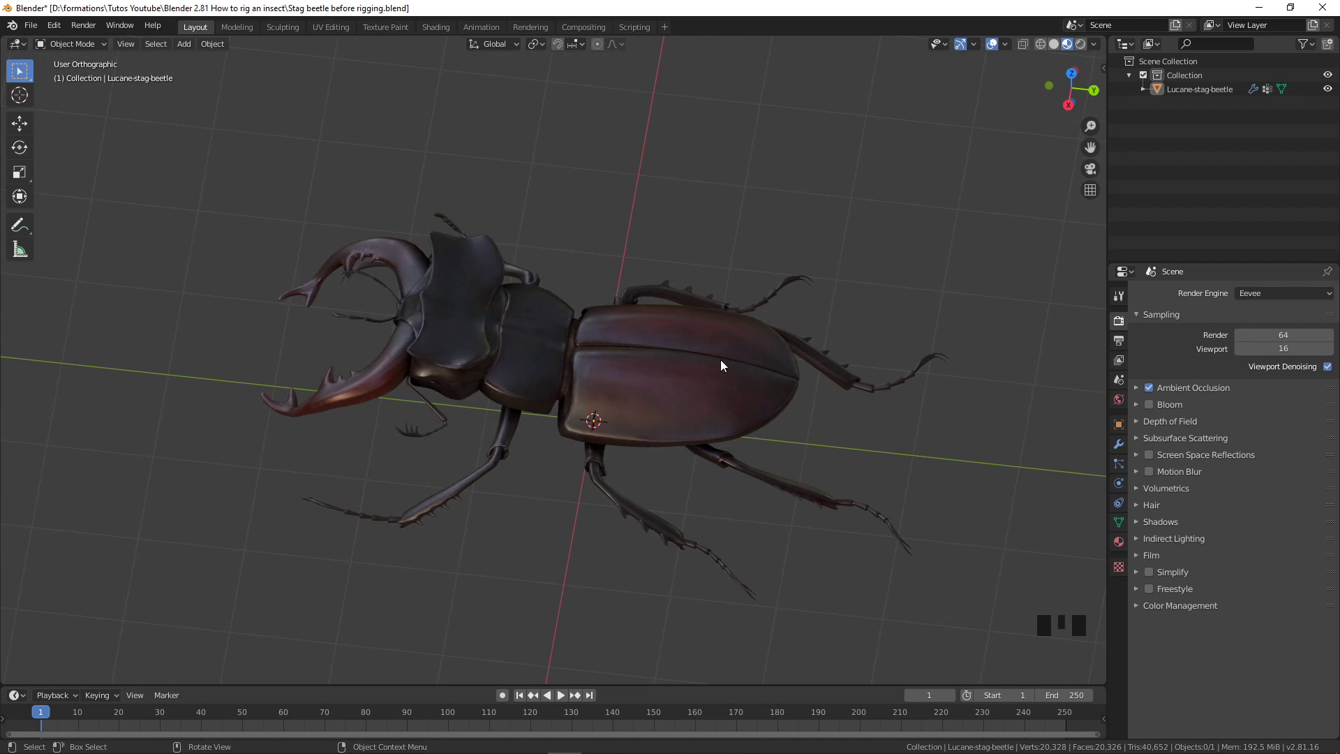
{"action": "middle_click_drag", "start_coordinate": [501, 362], "coordinate": [910, 308]}
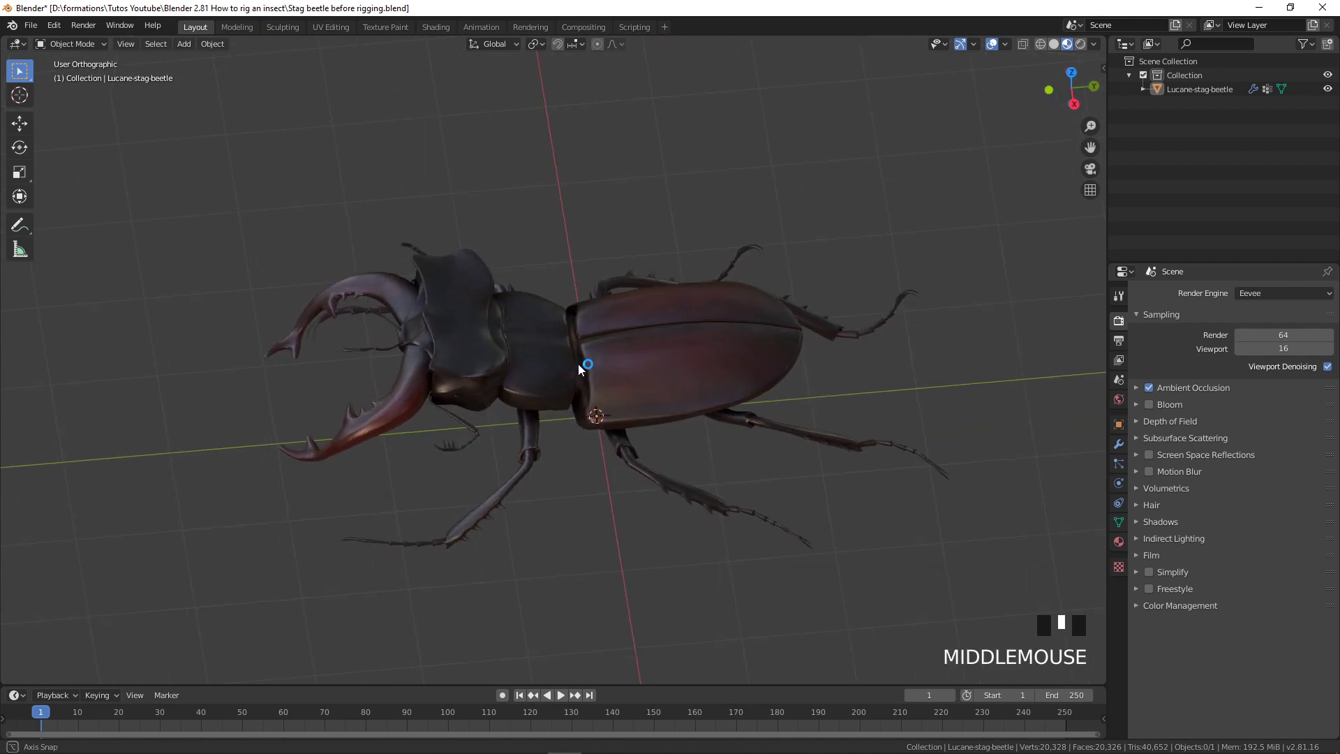
Display the beetle in solid shading and add a single-bone armature at the 3D cursor
{"action": "left_click", "coordinate": [1054, 44]}
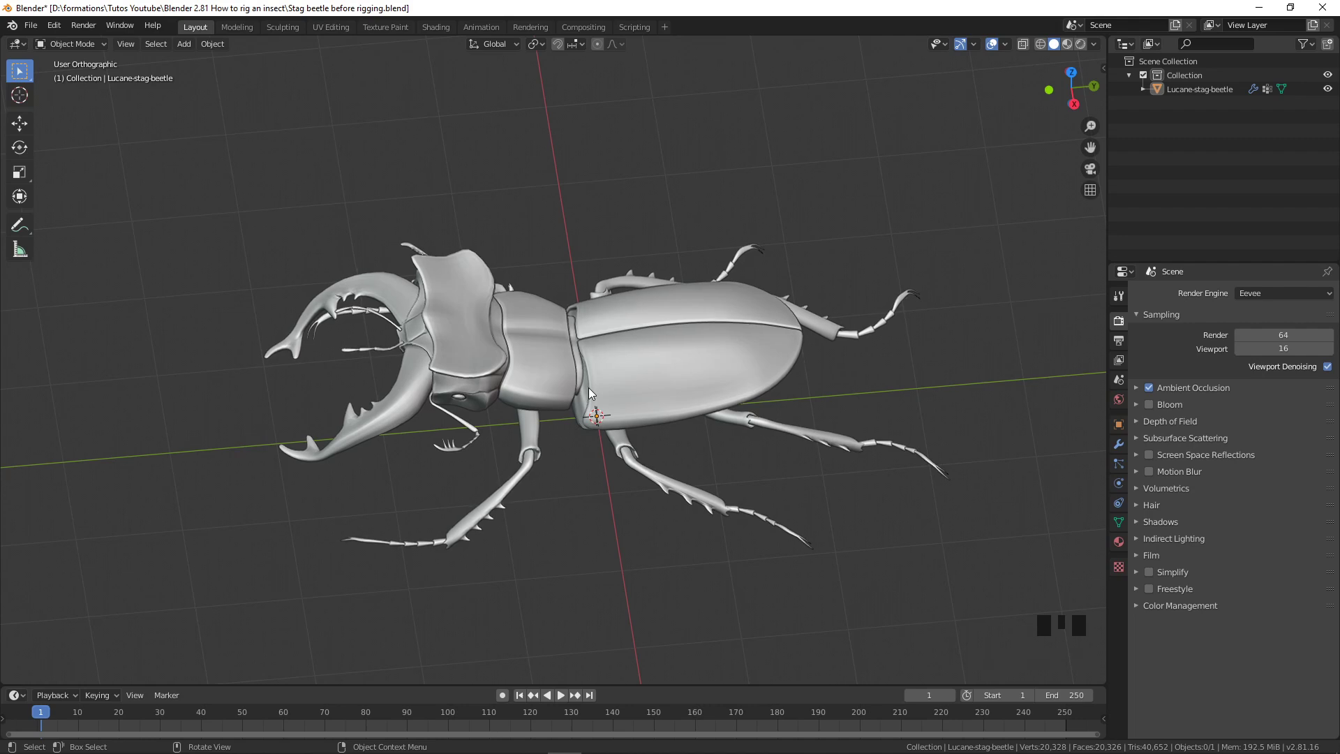
{"action": "middle_click_drag", "start_coordinate": [584, 380], "coordinate": [543, 342]}
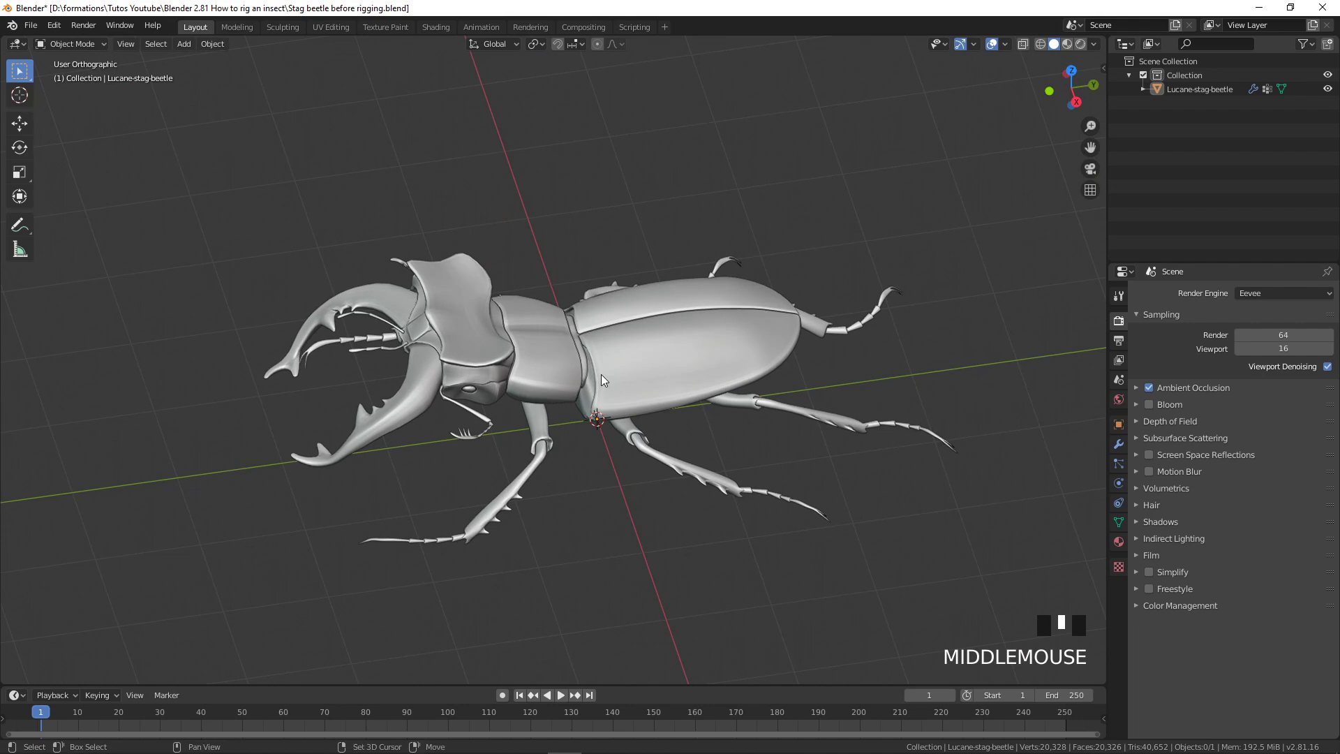
{"action": "key", "text": "shift+a"}
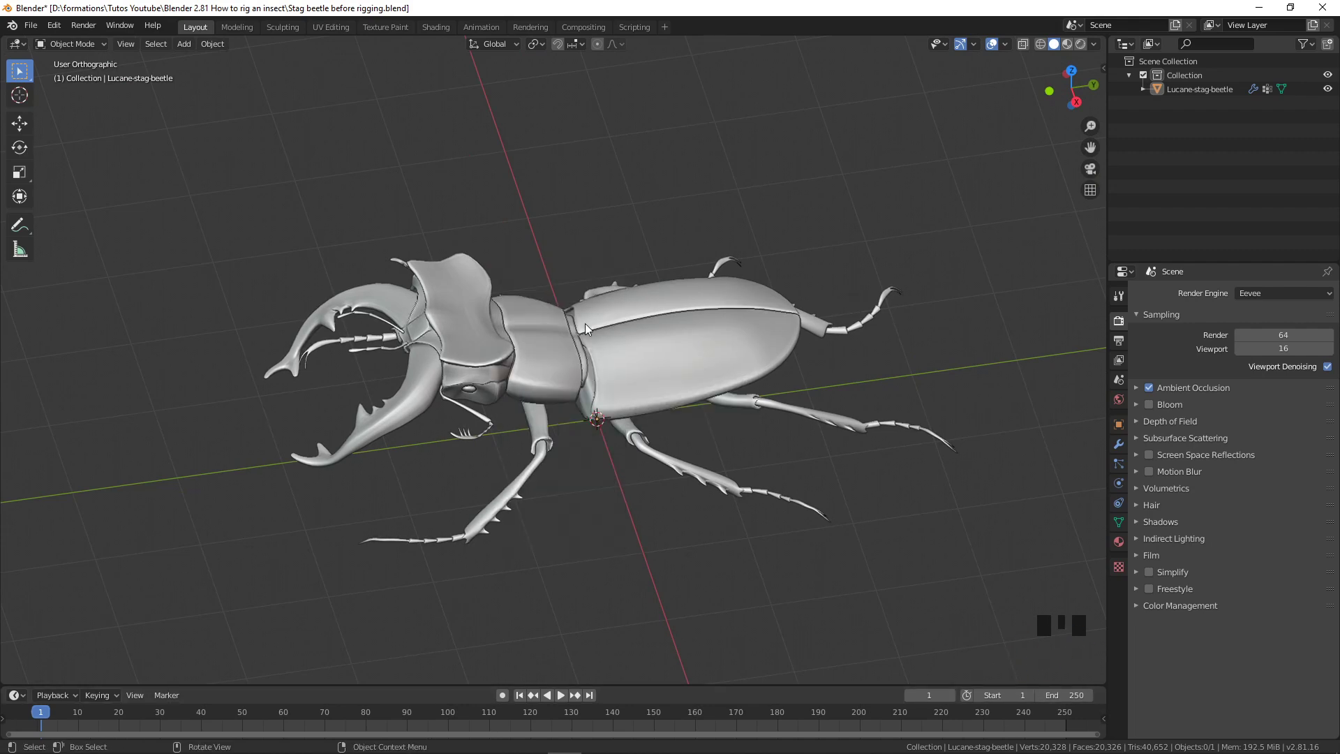
{"action": "key", "text": "shift+a"}
{"action": "mouse_move", "coordinate": [597, 341]}
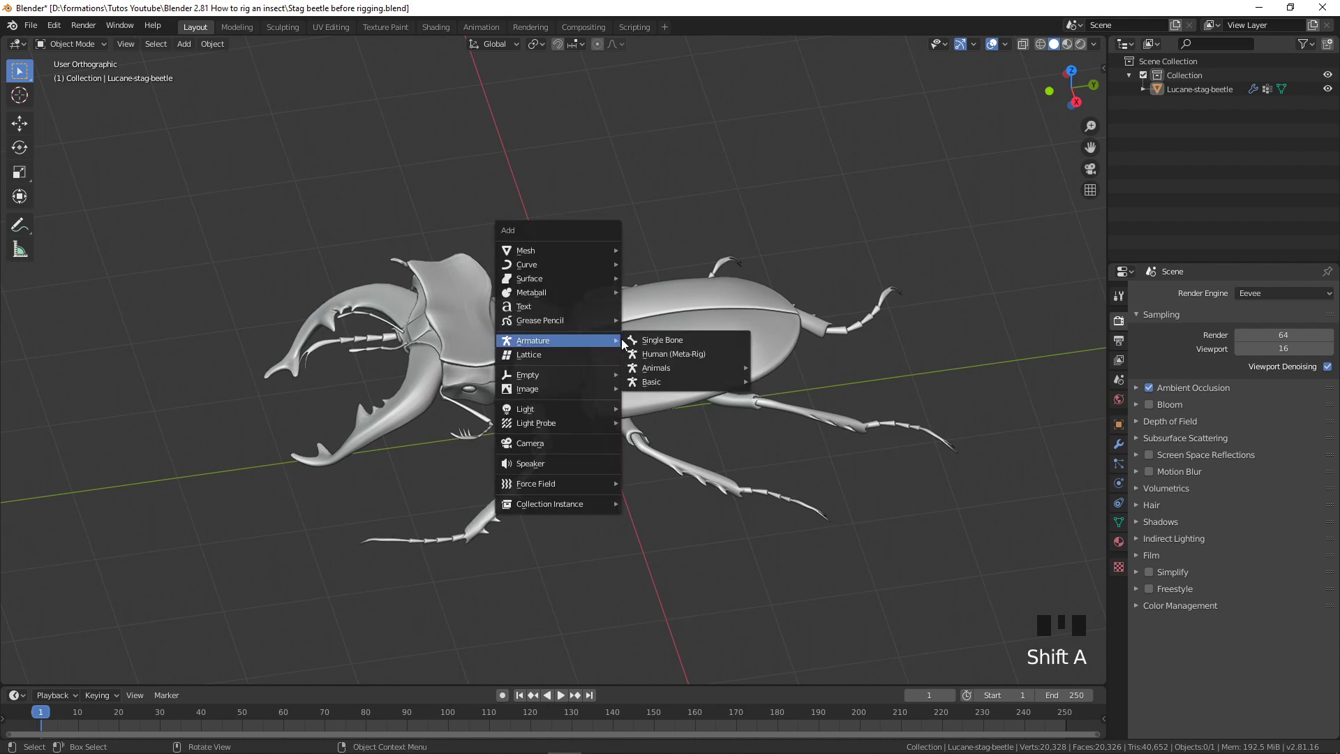
{"action": "left_click", "coordinate": [659, 341]}
Switch the viewport to wireframe shading to inspect the new bone inside the beetle's body
{"action": "middle_click_drag", "start_coordinate": [581, 472], "coordinate": [693, 405]}
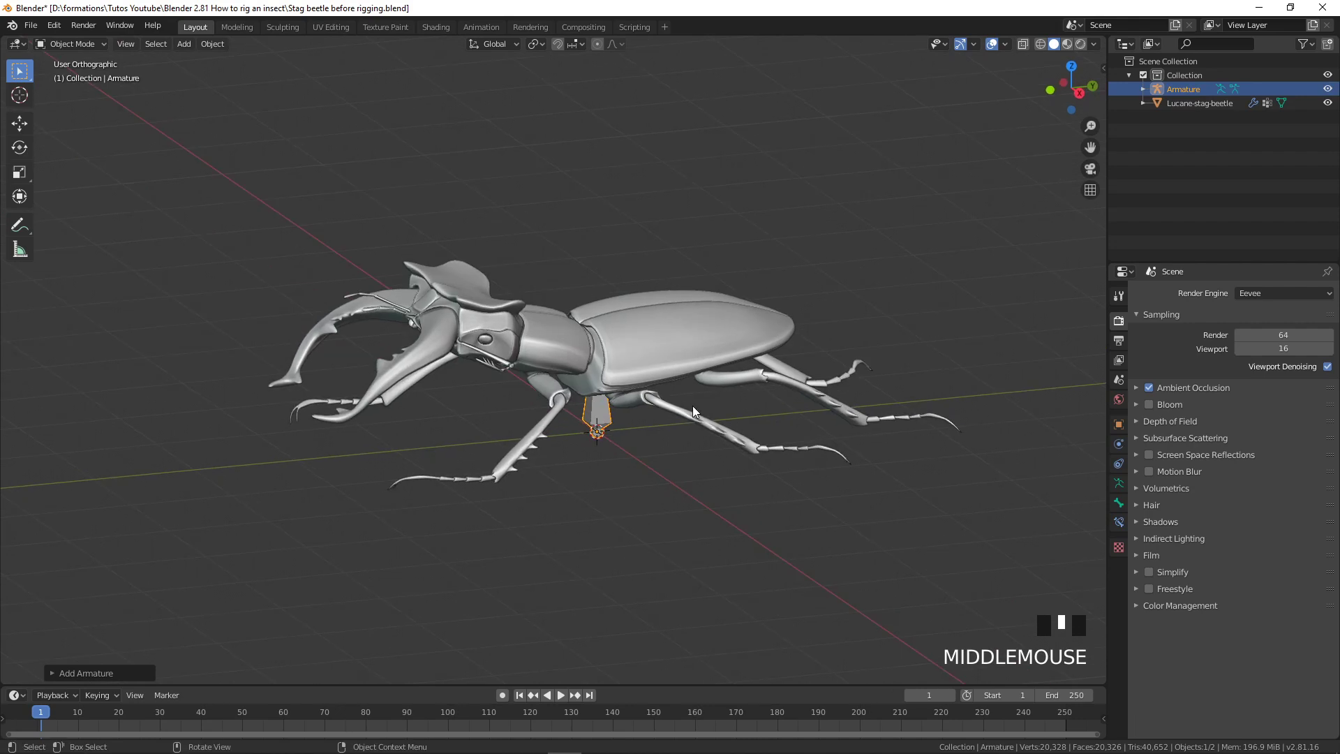
{"action": "key", "text": "z"}
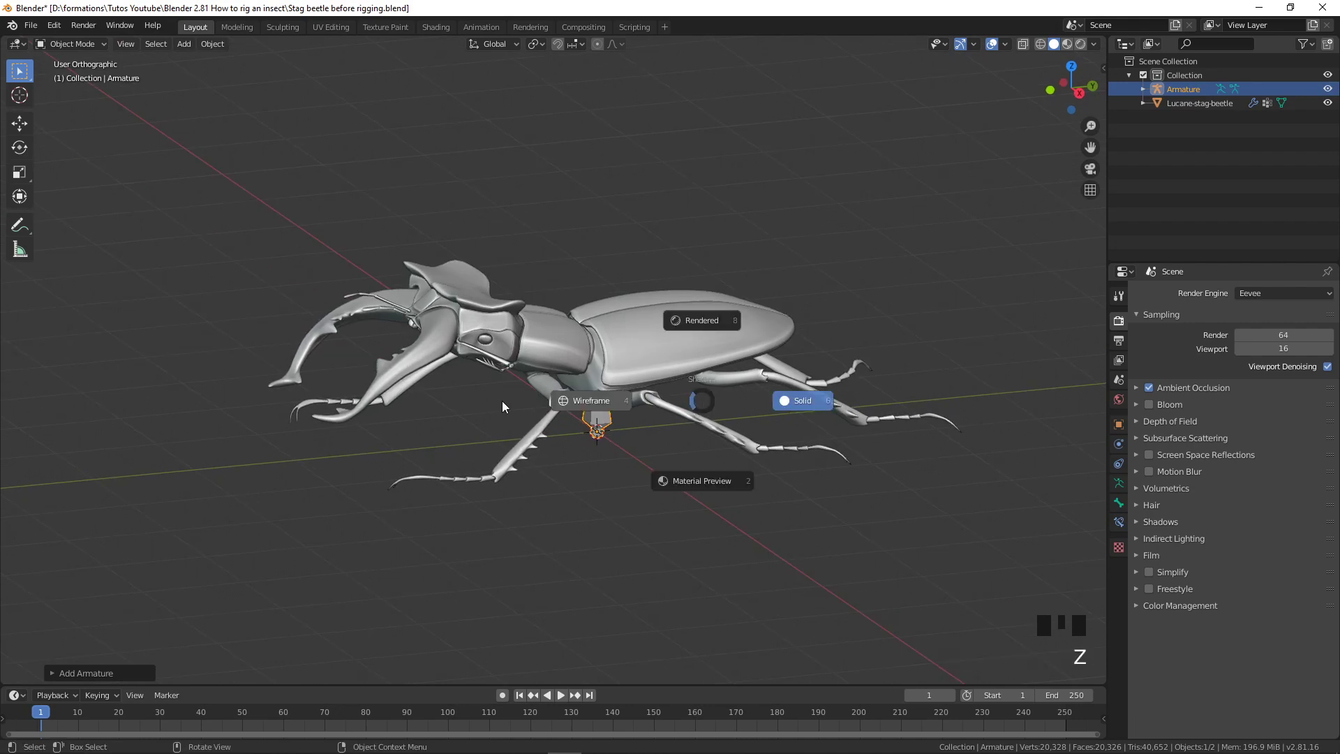
{"action": "left_click", "coordinate": [619, 399]}
{"action": "middle_click_drag", "start_coordinate": [619, 399], "coordinate": [680, 431]}
{"action": "scroll", "coordinate": [544, 359], "scroll_direction": "up", "scroll_amount": 2}
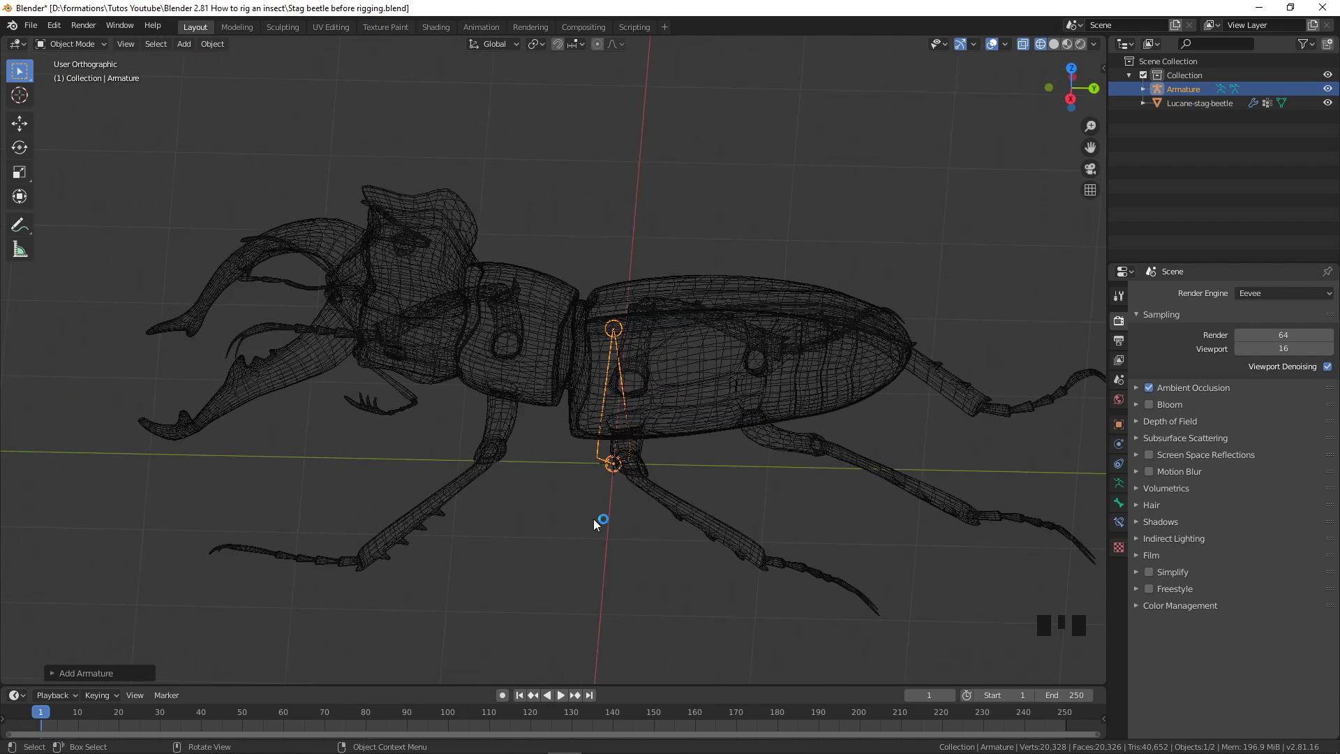
Return the viewport to solid shading and set the armature to display in front of the mesh
{"action": "left_click", "coordinate": [1119, 483]}
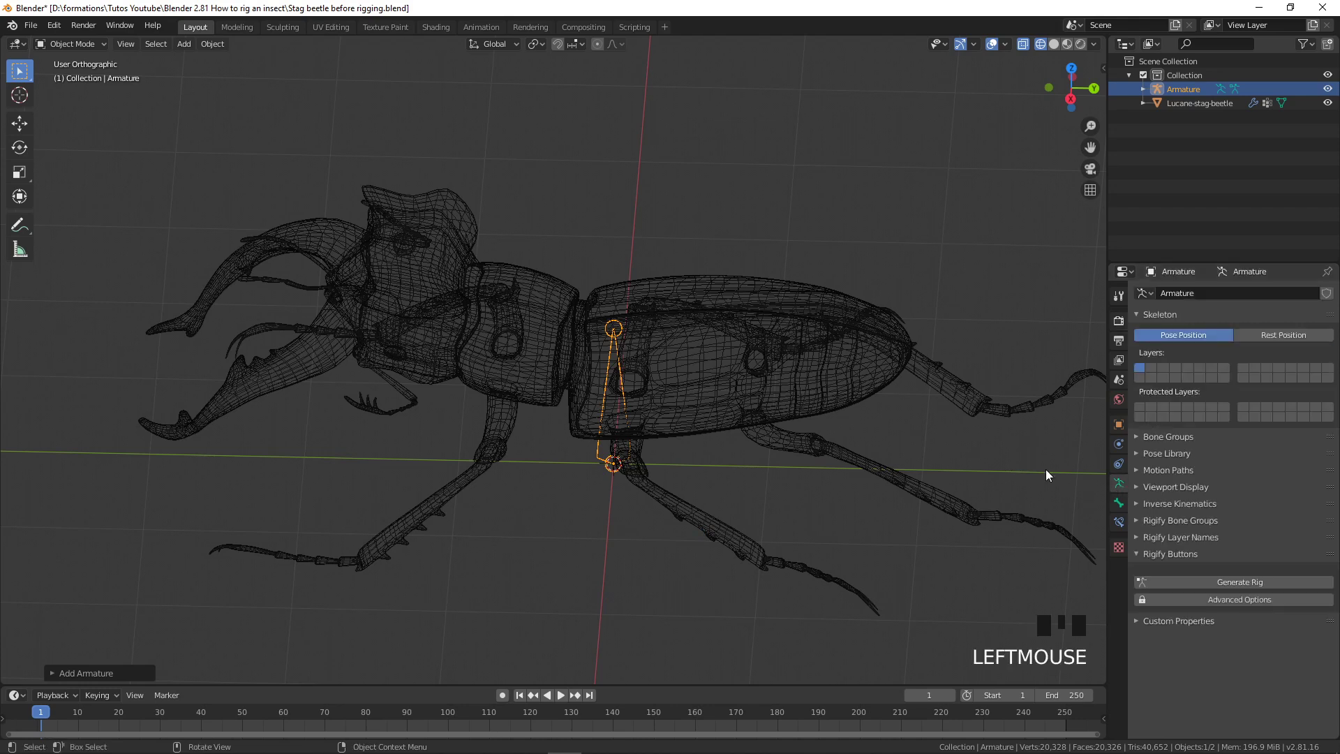
{"action": "key", "text": "z"}
{"action": "left_click", "coordinate": [836, 349]}
{"action": "middle_click_drag", "start_coordinate": [835, 349], "coordinate": [881, 405]}
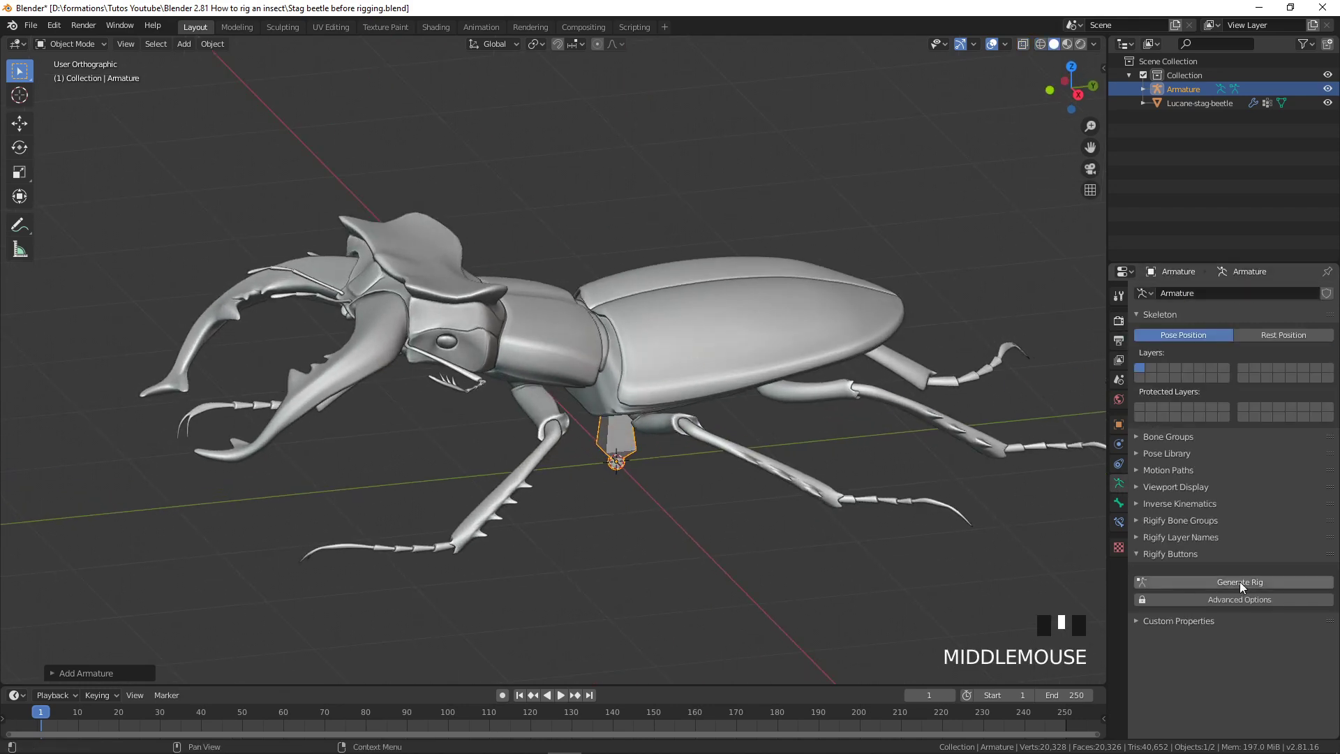
{"action": "left_click", "coordinate": [1142, 488]}
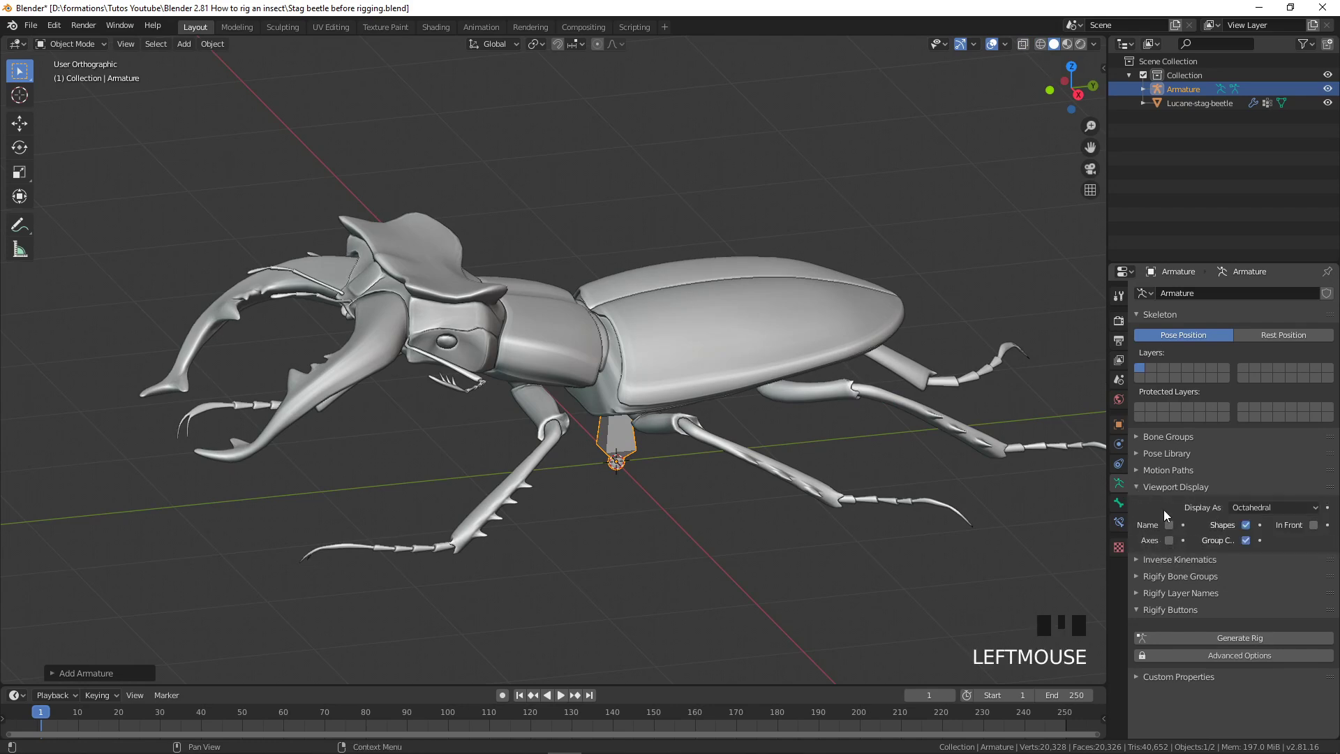
{"action": "left_click", "coordinate": [1313, 525]}
{"action": "mouse_move", "coordinate": [907, 475]}
{"action": "middle_mouse_down"}
{"action": "mouse_move", "coordinate": [778, 491]}
{"action": "mouse_move", "coordinate": [531, 566]}
{"action": "mouse_move", "coordinate": [649, 487]}
{"action": "mouse_move", "coordinate": [457, 441]}
{"action": "mouse_move", "coordinate": [380, 505]}
{"action": "mouse_move", "coordinate": [520, 546]}
{"action": "mouse_move", "coordinate": [673, 500]}
{"action": "mouse_move", "coordinate": [686, 470]}
{"action": "middle_mouse_up"}
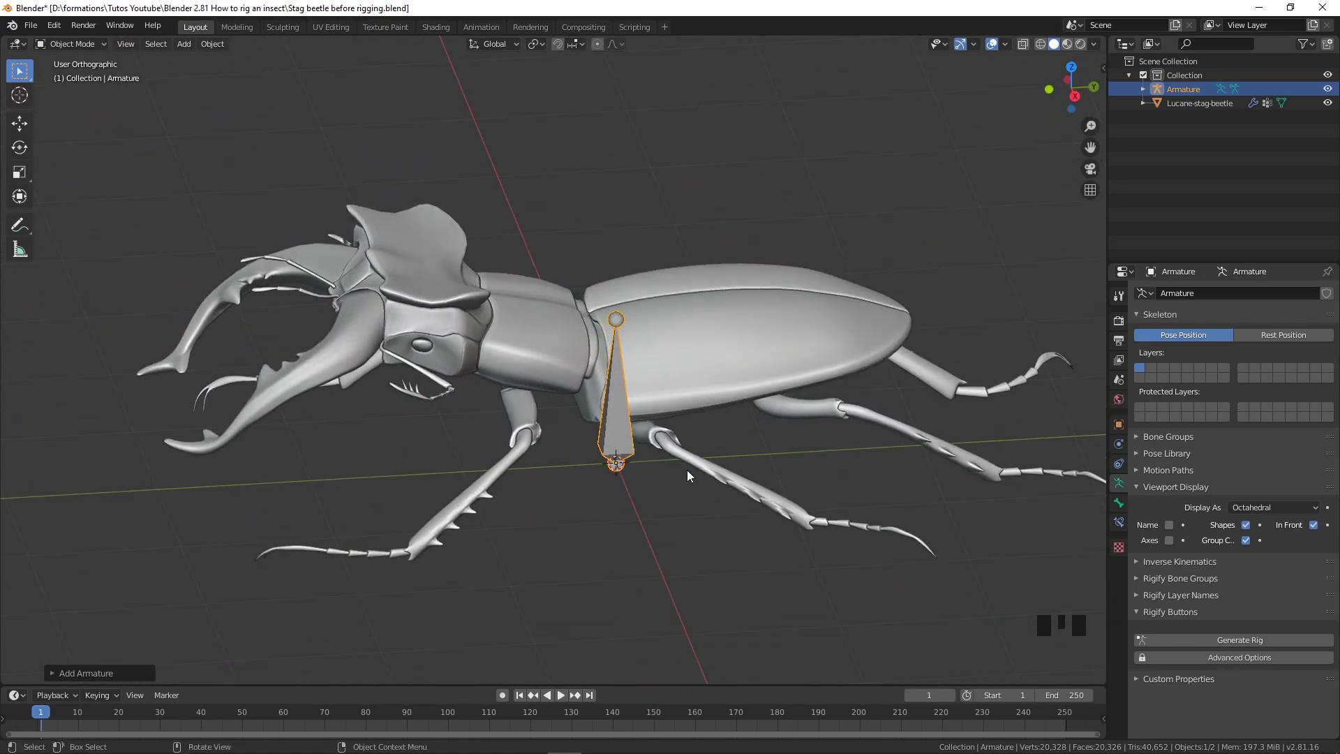
In the right side view, edit the armature and rotate and move the whole bone to slope along the beetle's thorax
{"action": "key", "text": "KP_3"}
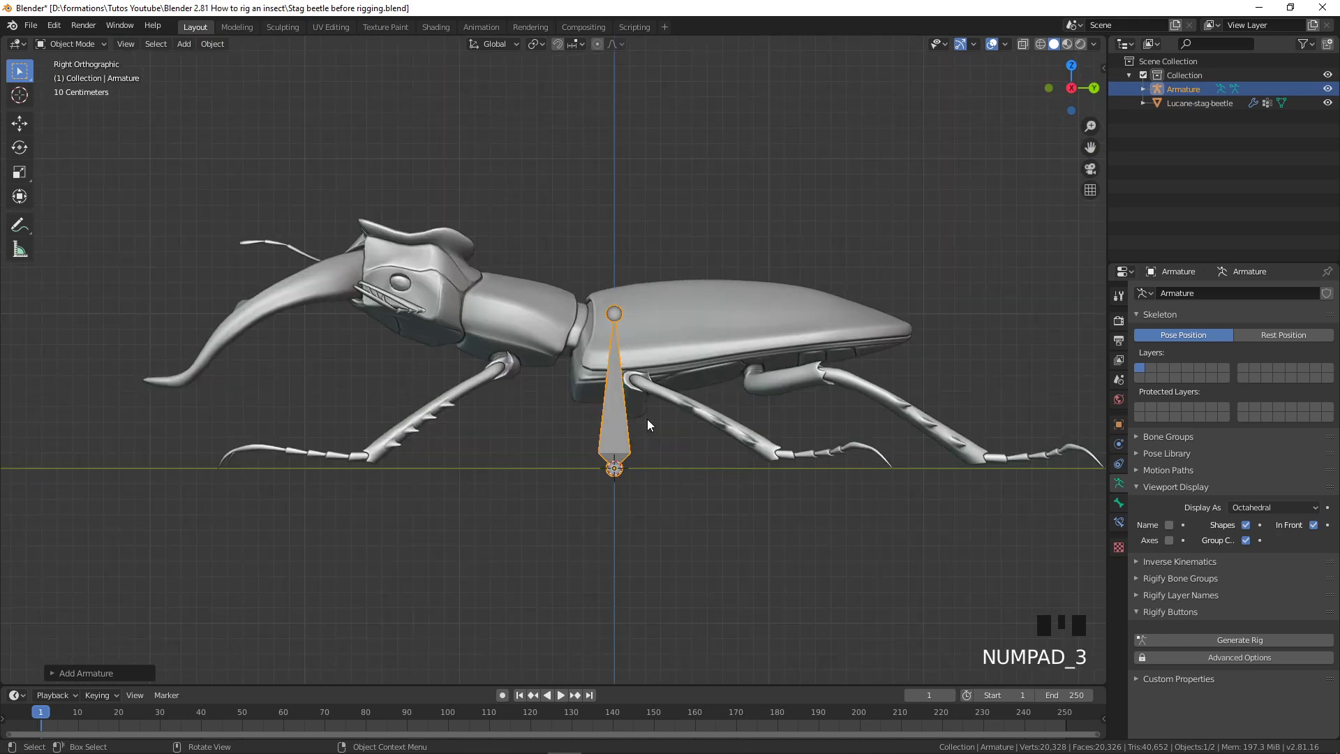
{"action": "key", "text": "Tab"}
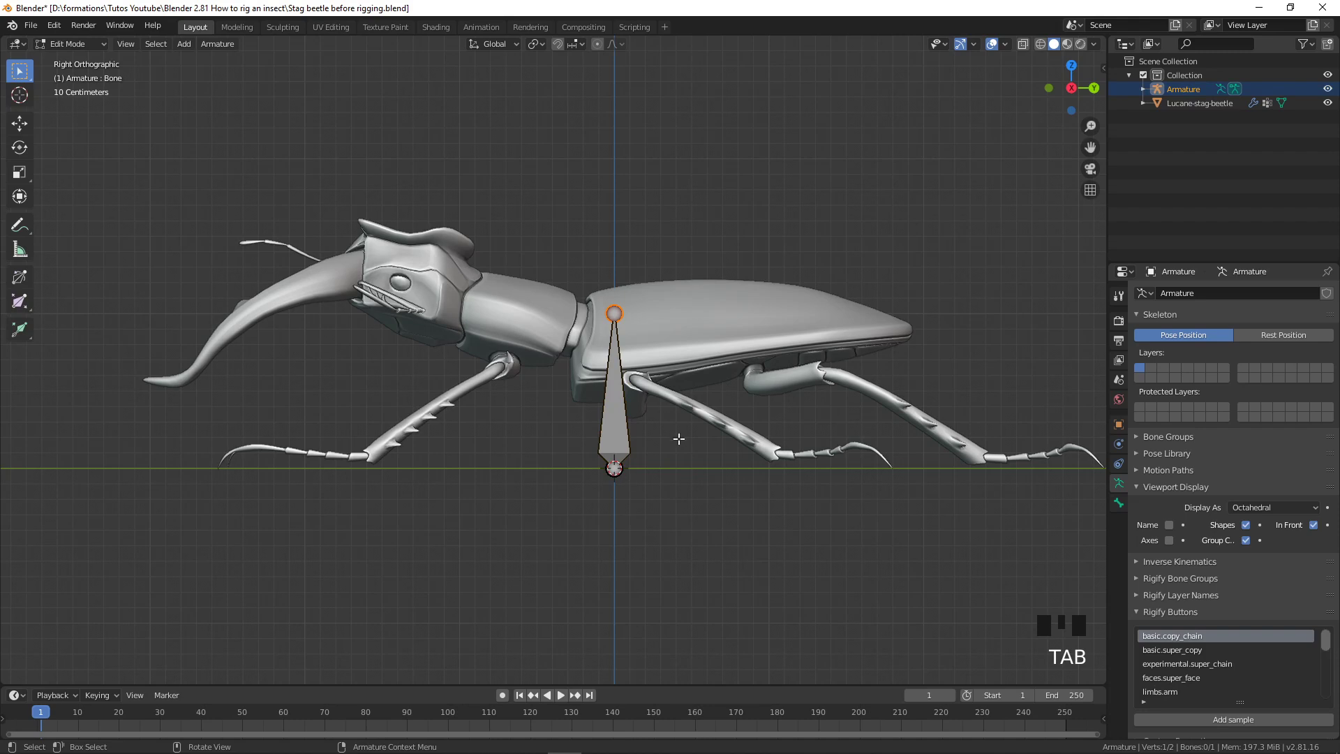
{"action": "key", "text": "a"}
{"action": "key", "text": "a"}
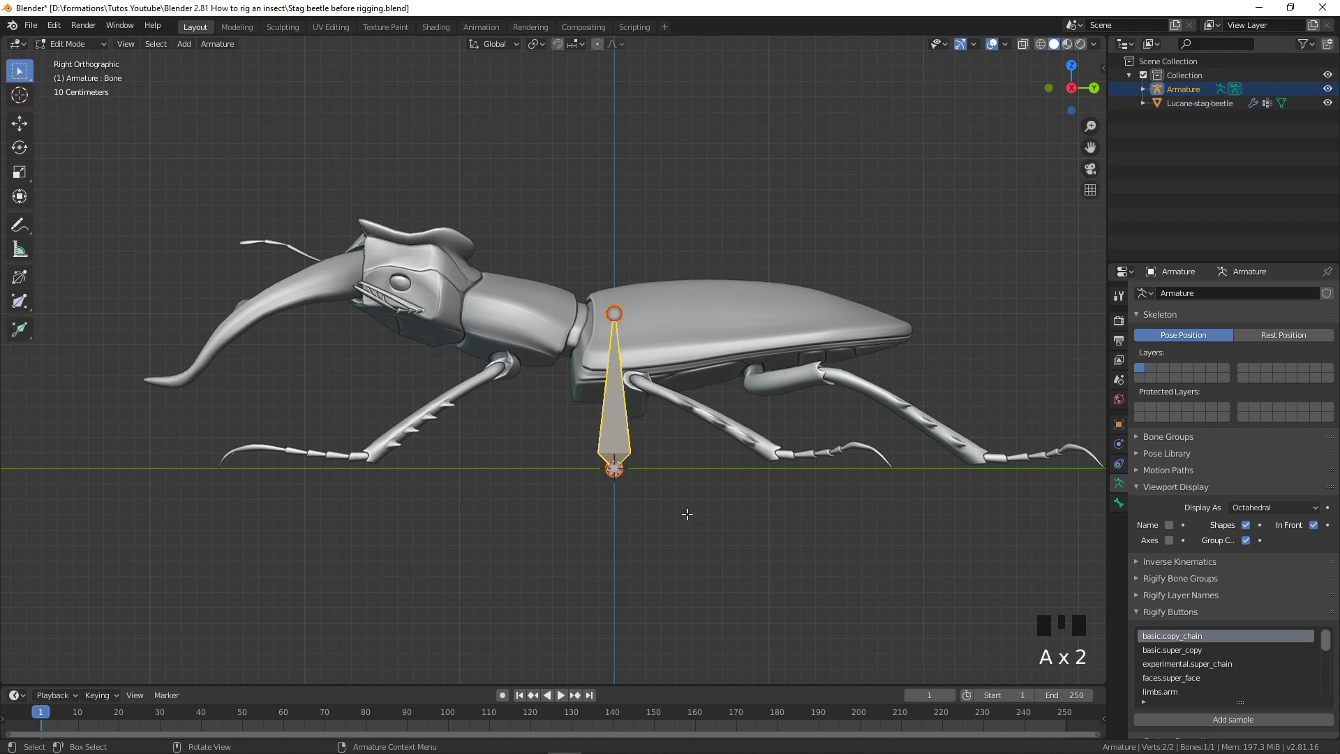
{"action": "key", "text": "r"}
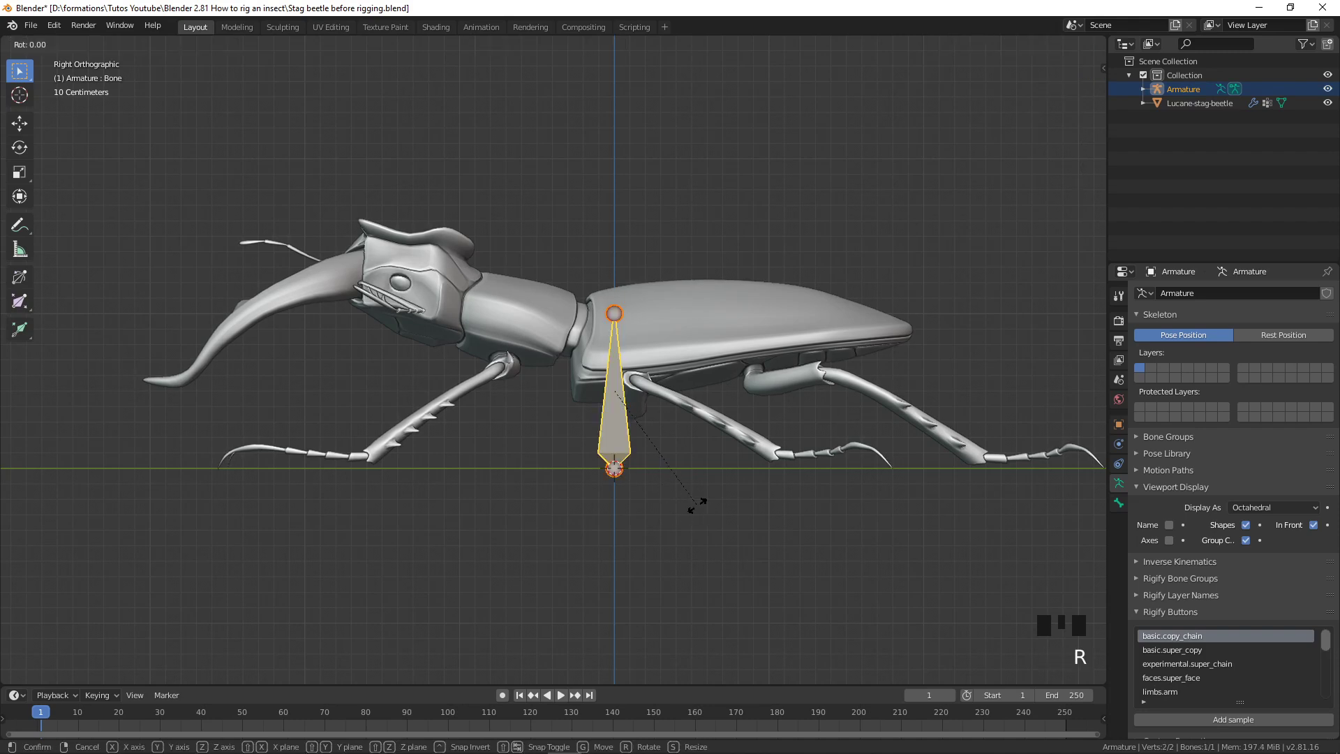
{"action": "left_click", "coordinate": [698, 454]}
{"action": "key", "text": "g"}
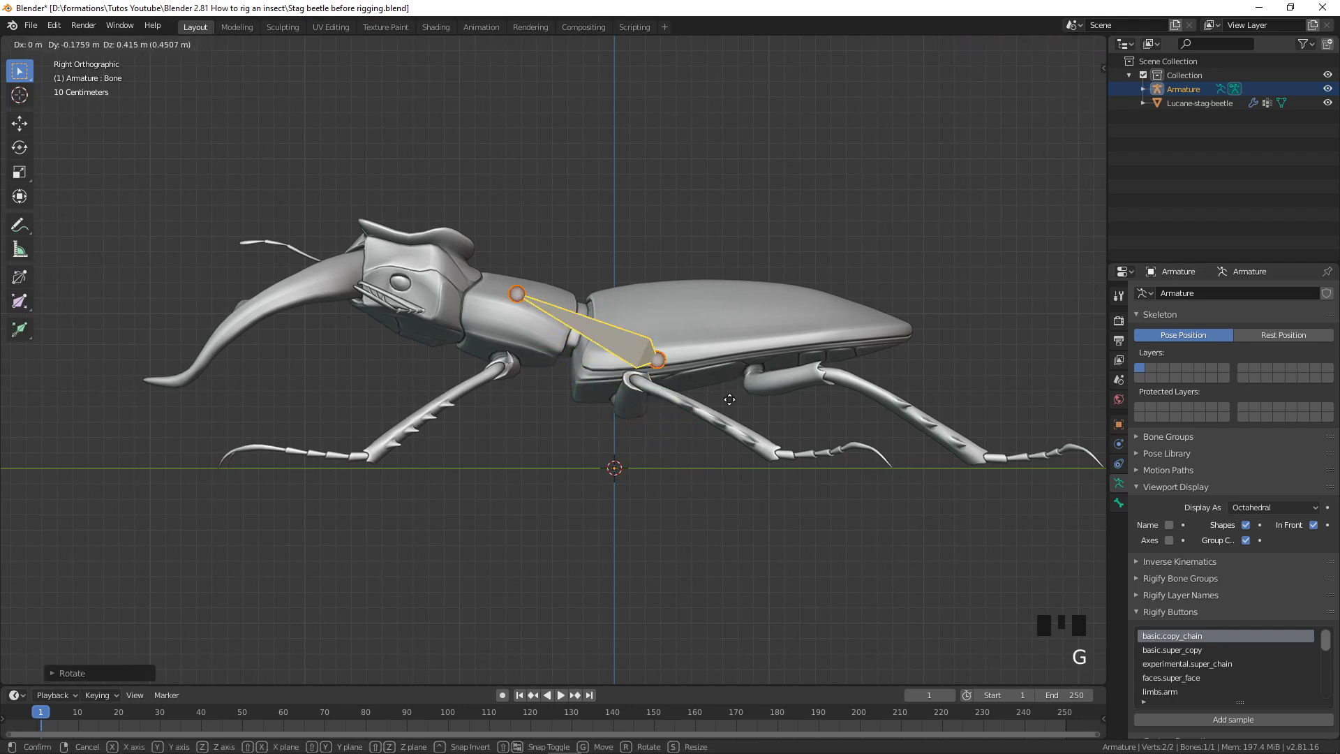
{"action": "left_click", "coordinate": [693, 403]}
{"action": "key", "text": "r"}
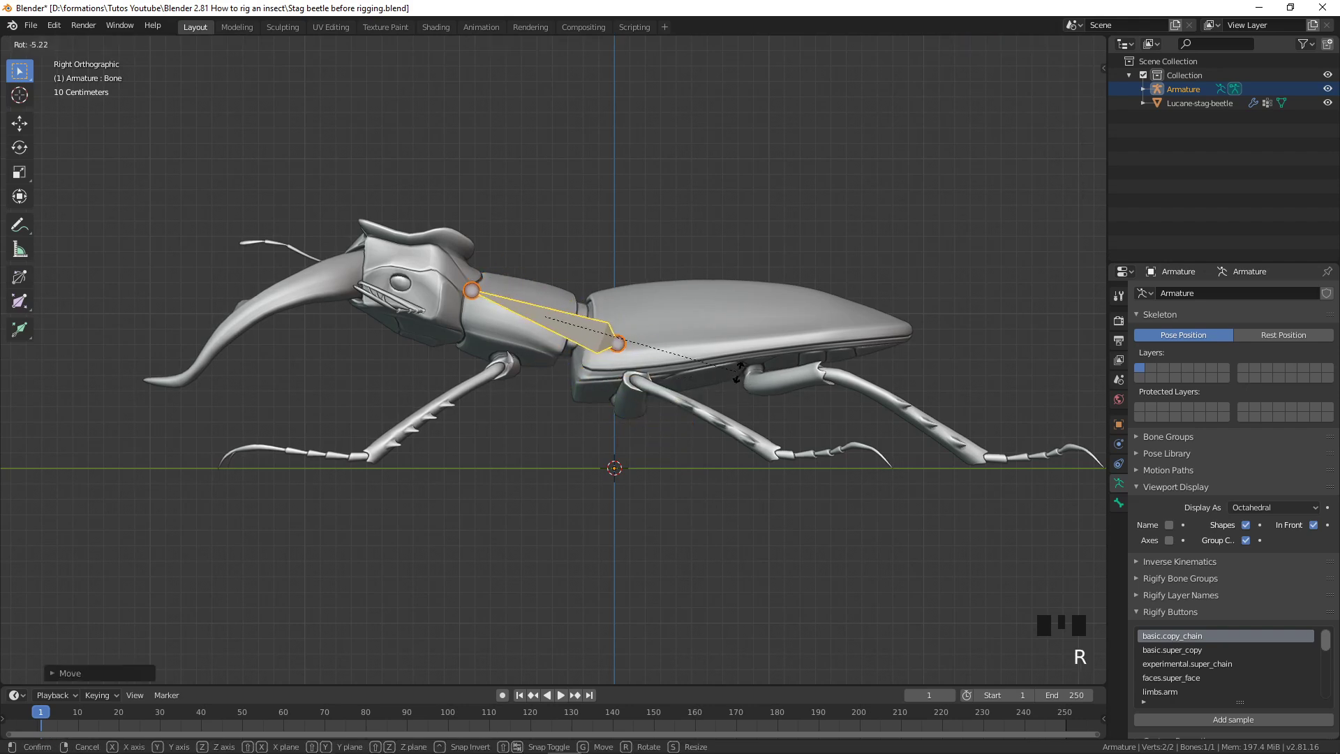
{"action": "left_click", "coordinate": [737, 367]}
Move the bone's thick-end joint to the junction between the thorax and the abdomen
{"action": "scroll", "coordinate": [677, 342], "scroll_direction": "up", "scroll_amount": 3}
{"action": "middle_click_drag", "start_coordinate": [680, 338], "coordinate": [666, 401], "text": "shift"}
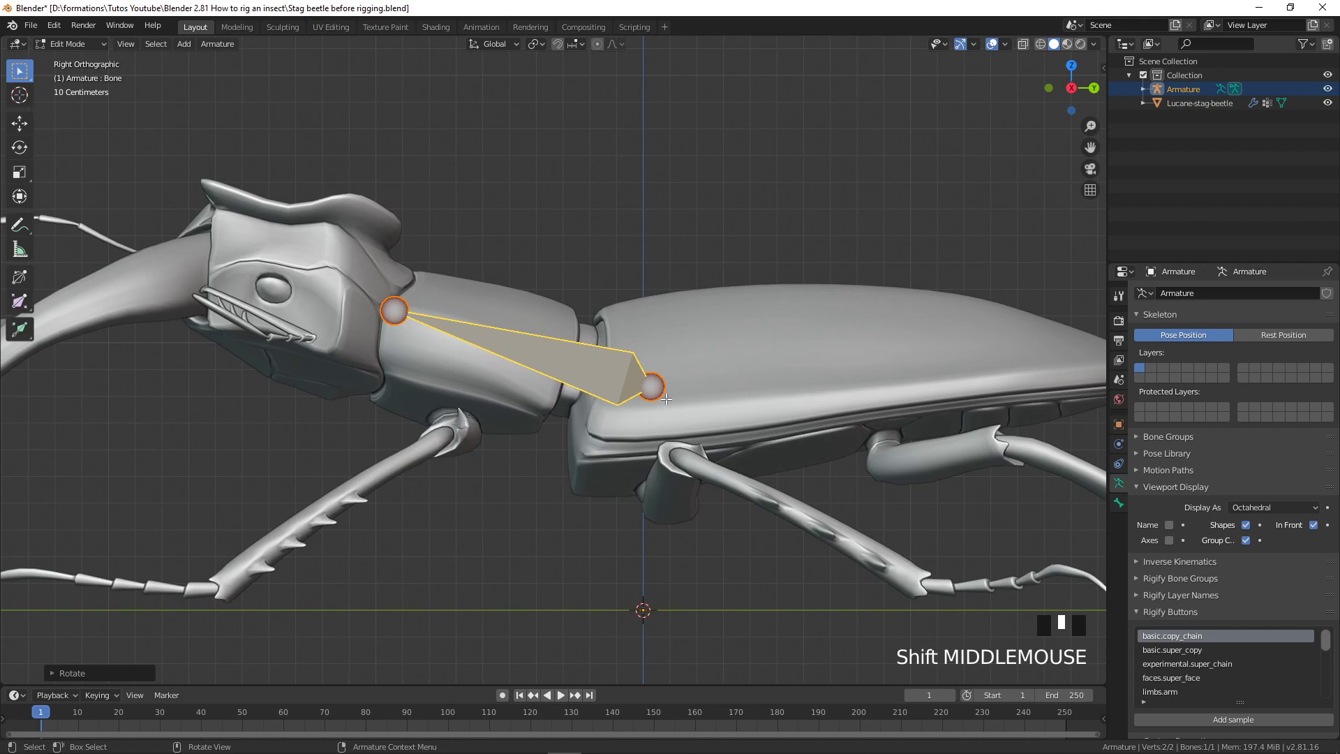
{"action": "left_click", "coordinate": [664, 384]}
{"action": "scroll", "coordinate": [666, 396], "scroll_direction": "down", "scroll_amount": 1}
{"action": "key", "text": "g"}
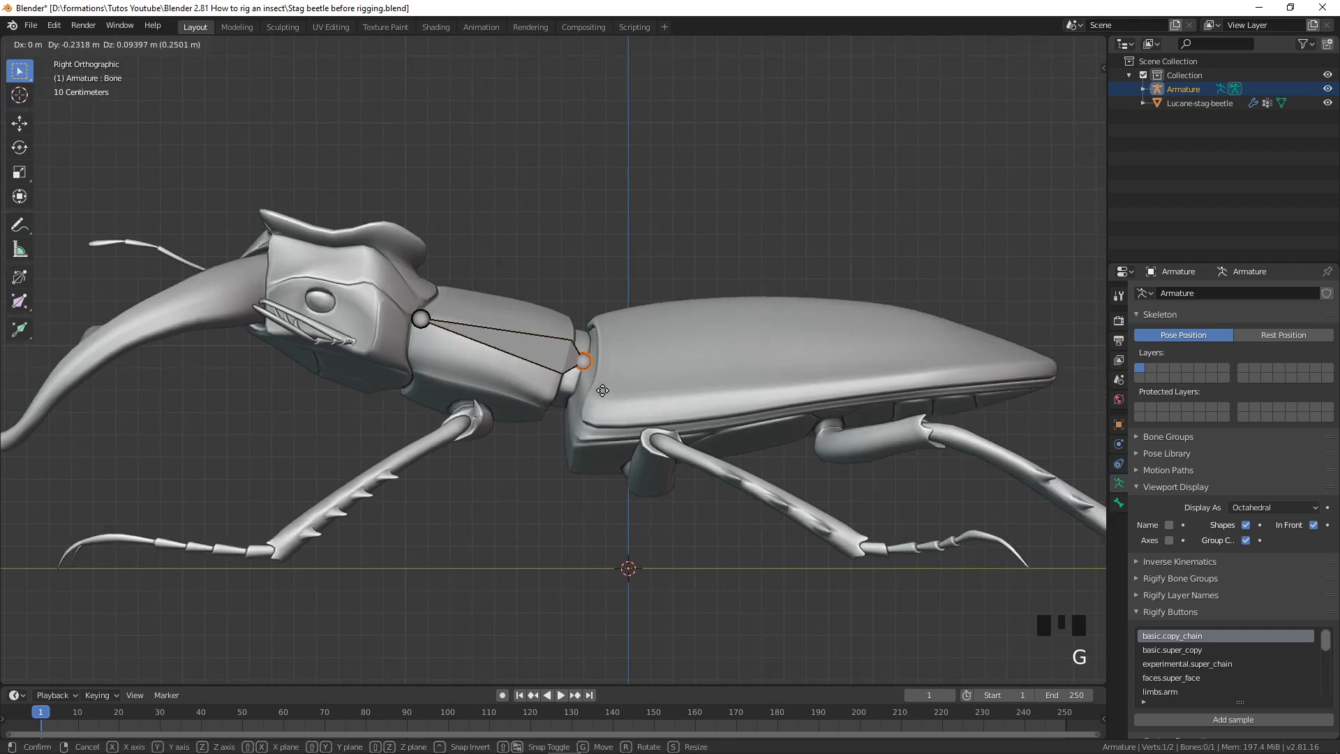
{"action": "left_click", "coordinate": [595, 395]}
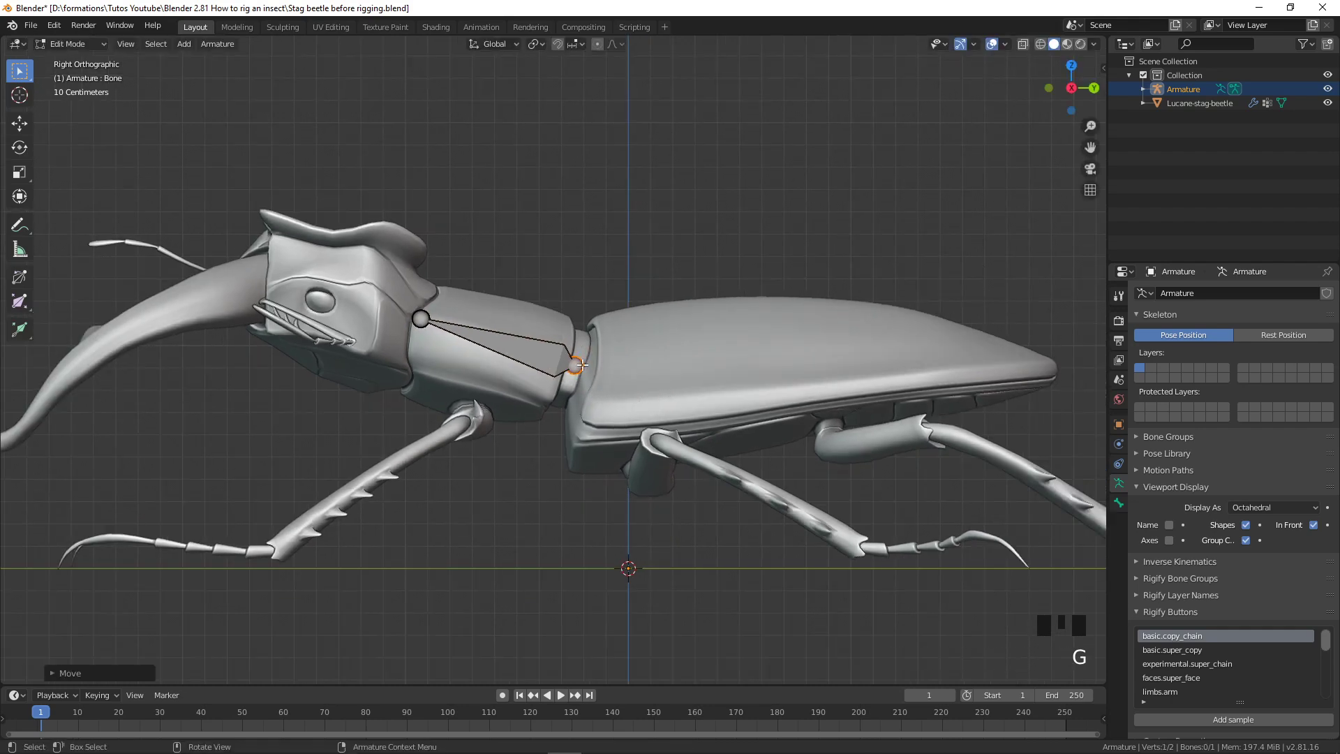
Move the bone's tip joint slightly forward to the junction between the thorax and the head
{"action": "scroll", "coordinate": [559, 392], "scroll_direction": "up", "scroll_amount": 1}
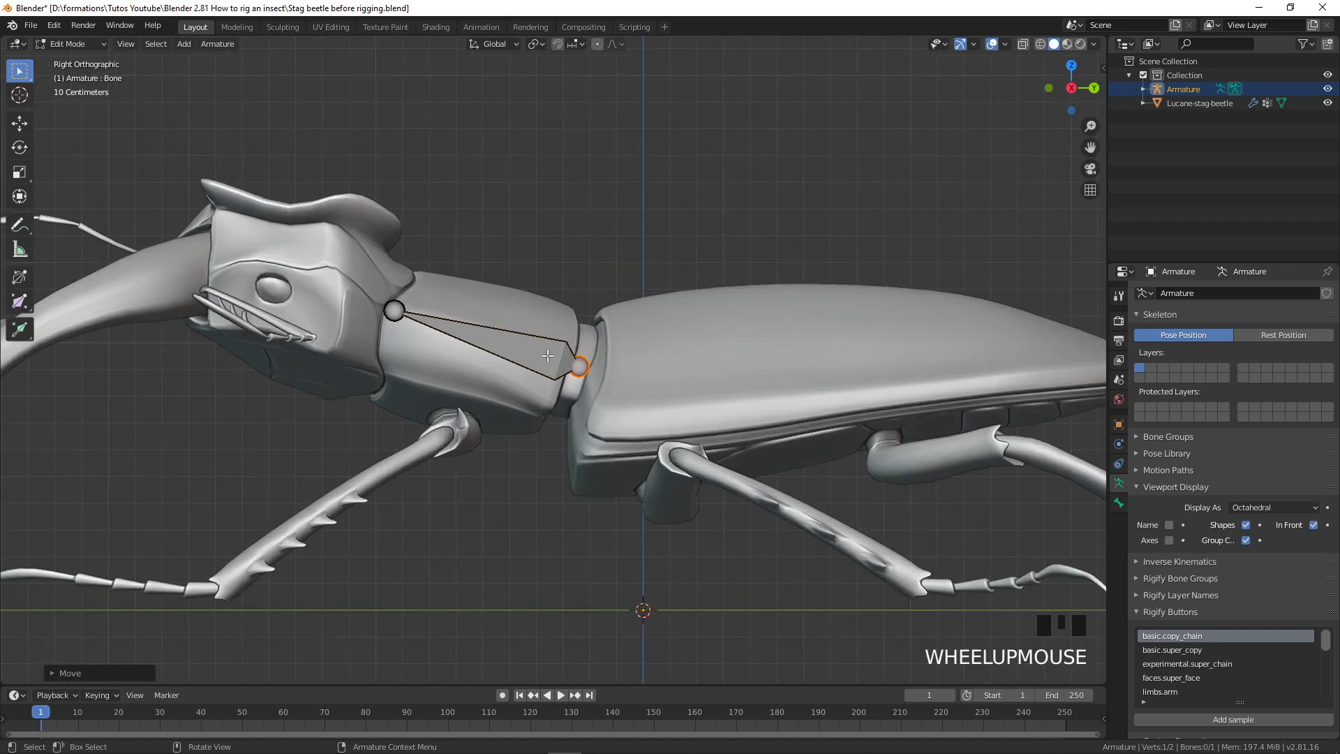
{"action": "left_click", "coordinate": [381, 318]}
{"action": "key", "text": "g"}
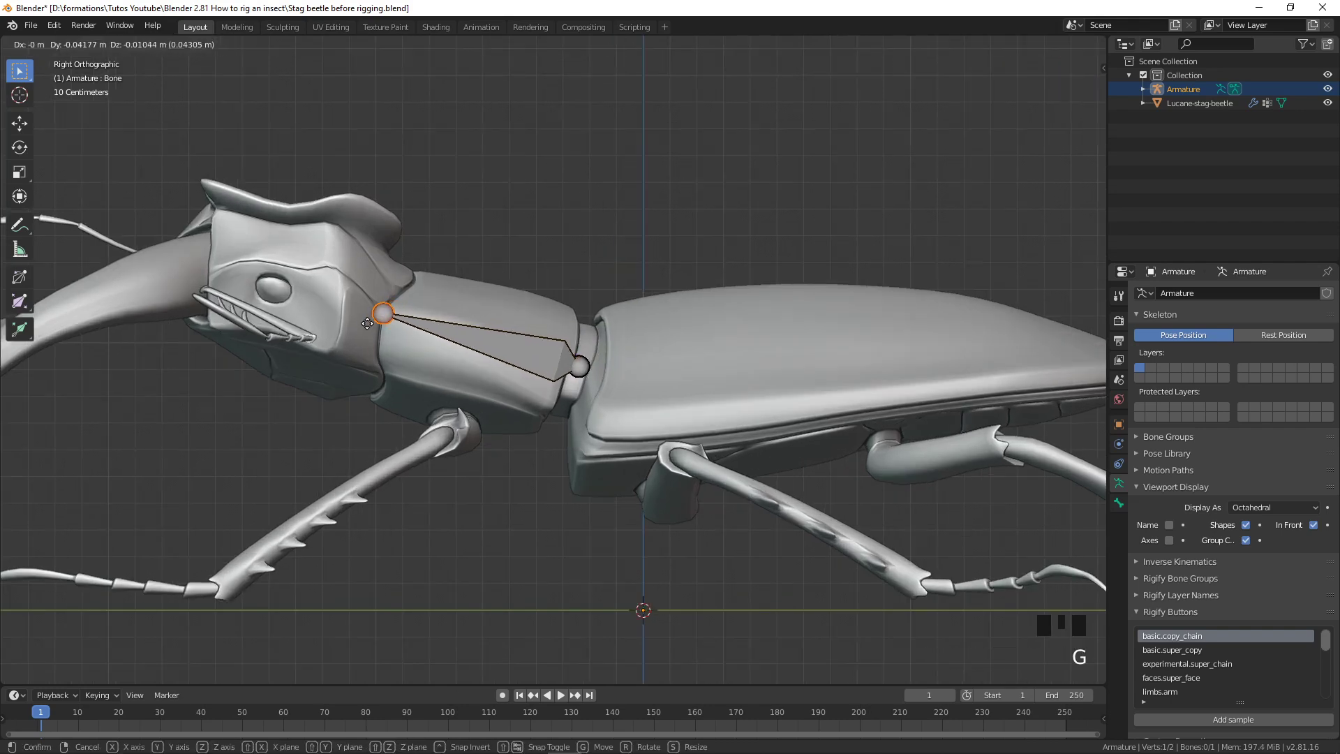
{"action": "left_click", "coordinate": [369, 323]}
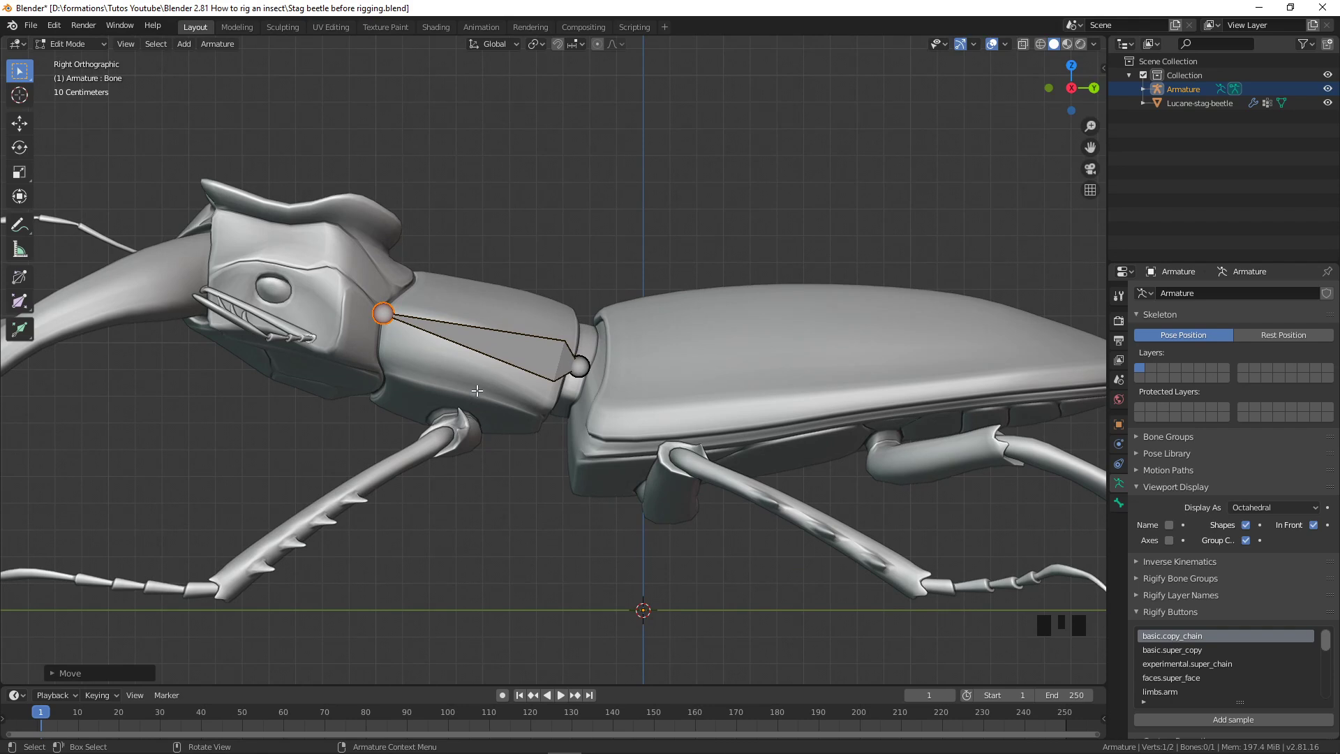
Extrude a second bone about 2.19 m long from the thorax-abdomen joint to the rear end of the abdomen
{"action": "scroll", "coordinate": [490, 389], "scroll_direction": "down", "scroll_amount": 1}
{"action": "left_click", "coordinate": [574, 365]}
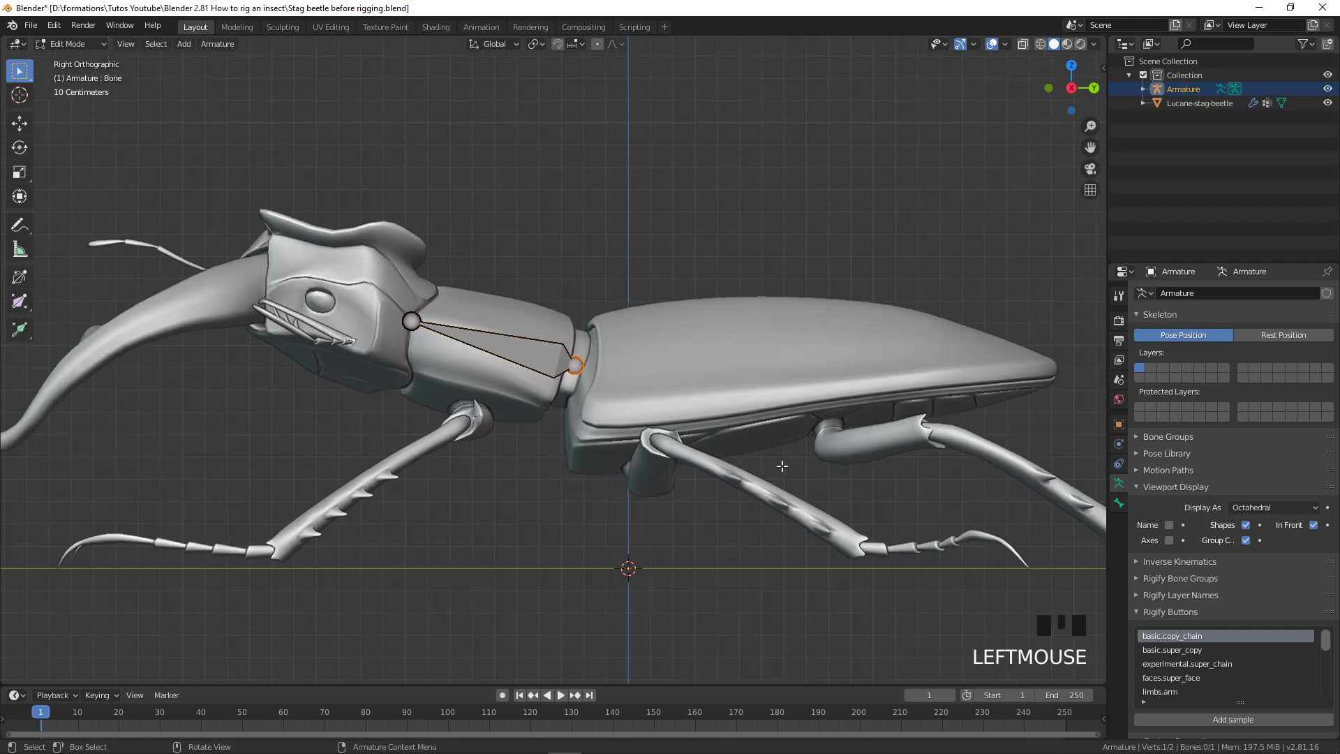
{"action": "scroll", "coordinate": [531, 370], "scroll_direction": "up", "scroll_amount": 2}
{"action": "scroll", "coordinate": [503, 367], "scroll_direction": "down", "scroll_amount": 2}
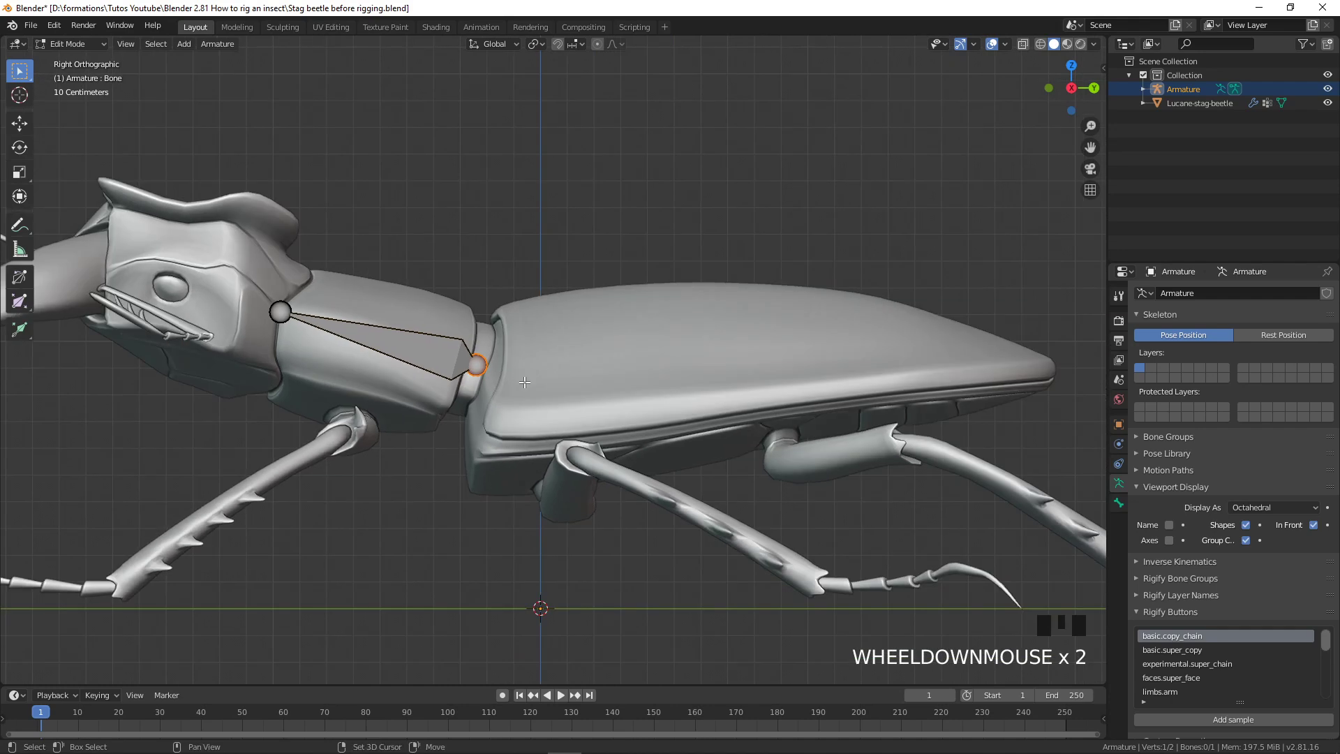
{"action": "key", "text": "e"}
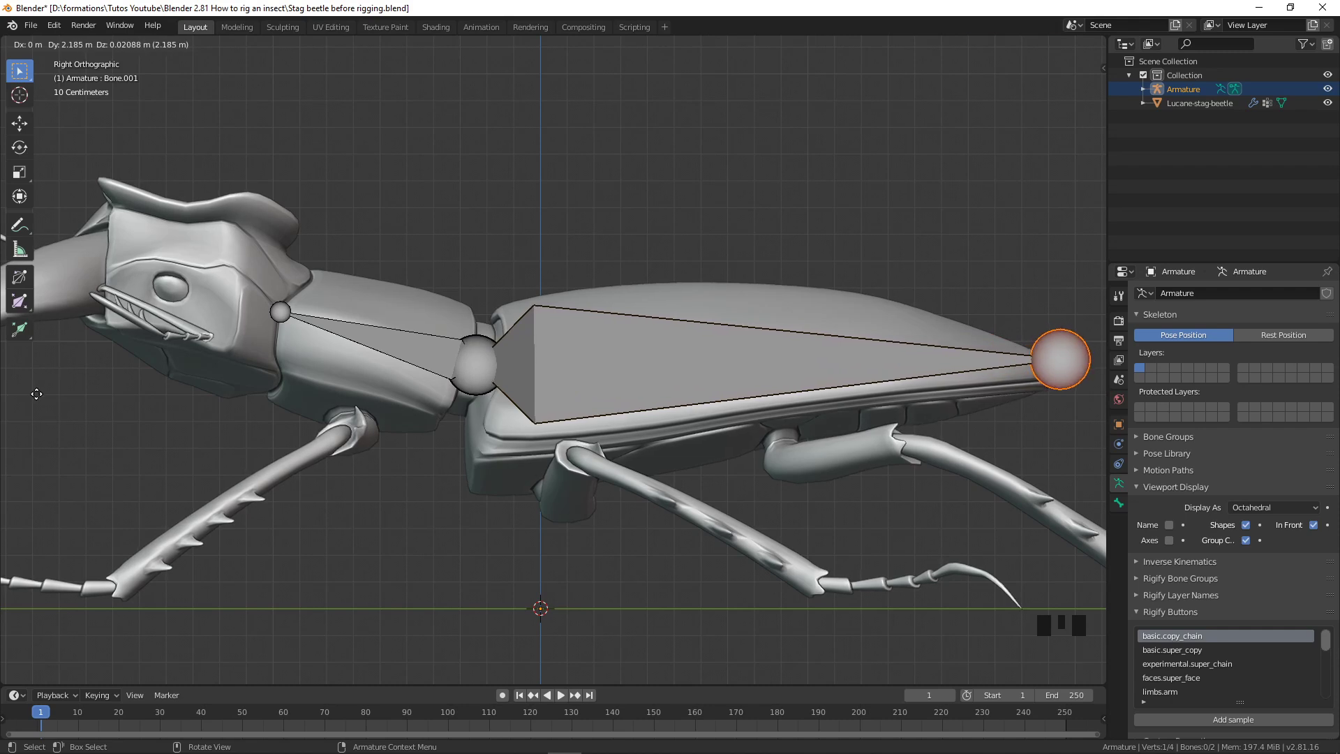
{"action": "left_click", "coordinate": [36, 394]}
{"action": "scroll", "coordinate": [589, 393], "scroll_direction": "down", "scroll_amount": 3}
{"action": "scroll", "coordinate": [588, 393], "scroll_direction": "up", "scroll_amount": 3}
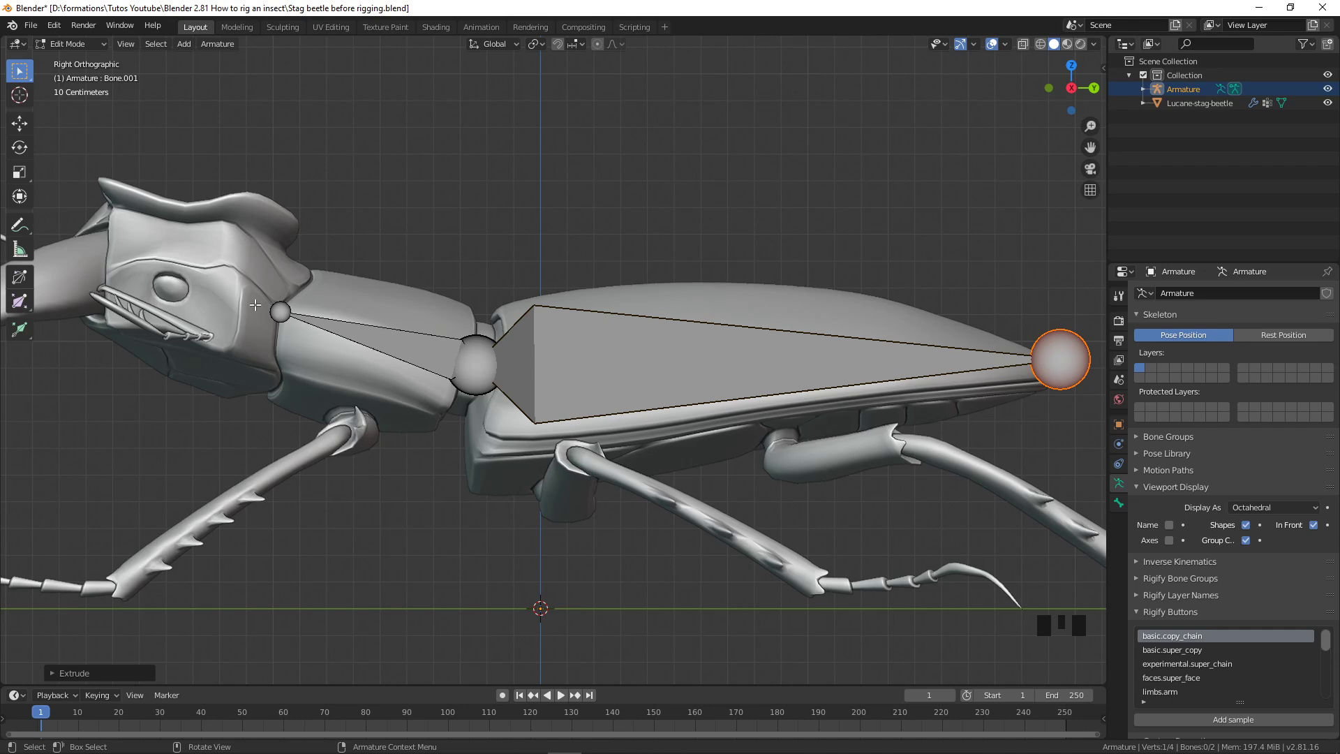
Extrude a bone about 0.76 m long from the thorax-head joint to the front end of the head
{"action": "scroll", "coordinate": [390, 392], "scroll_direction": "down", "scroll_amount": 3}
{"action": "scroll", "coordinate": [390, 393], "scroll_direction": "up", "scroll_amount": 2}
{"action": "middle_click_drag", "start_coordinate": [390, 392], "coordinate": [595, 430], "text": "shift"}
{"action": "left_click", "coordinate": [526, 354]}
{"action": "key", "text": "e"}
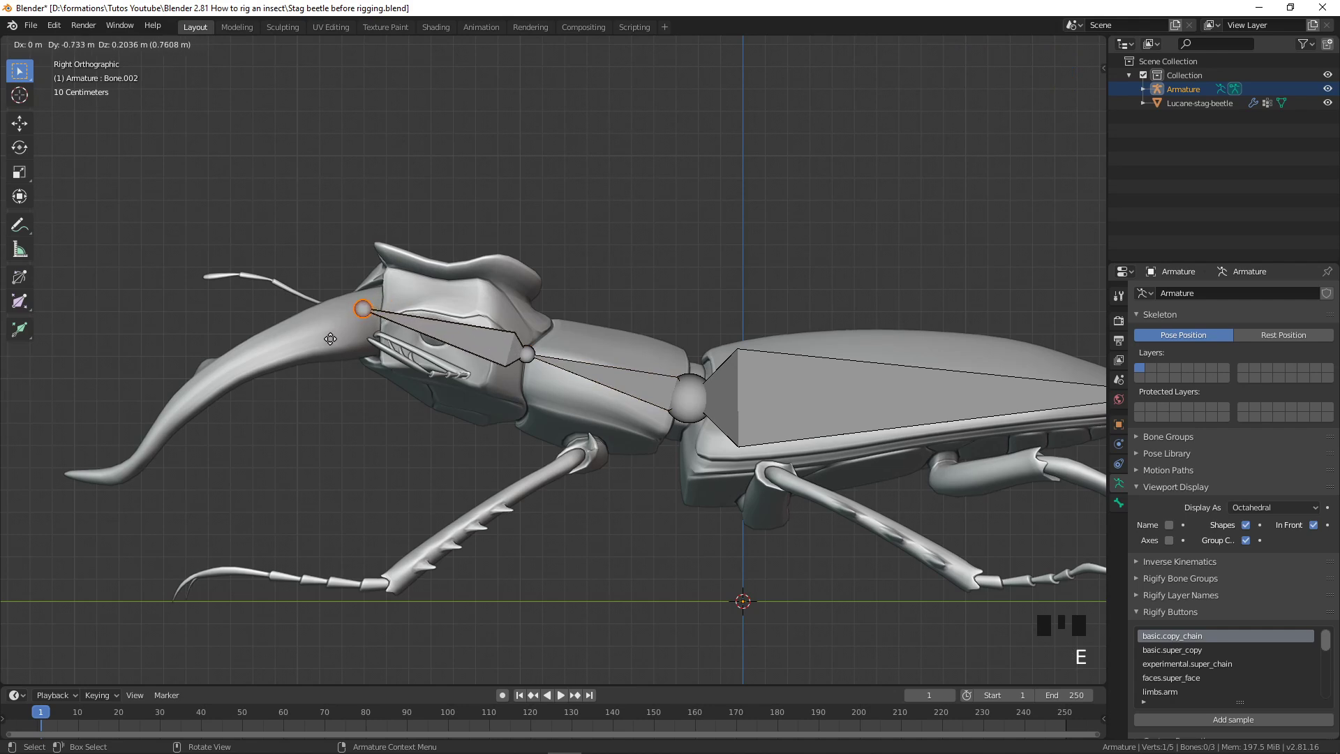
{"action": "left_click", "coordinate": [330, 338]}
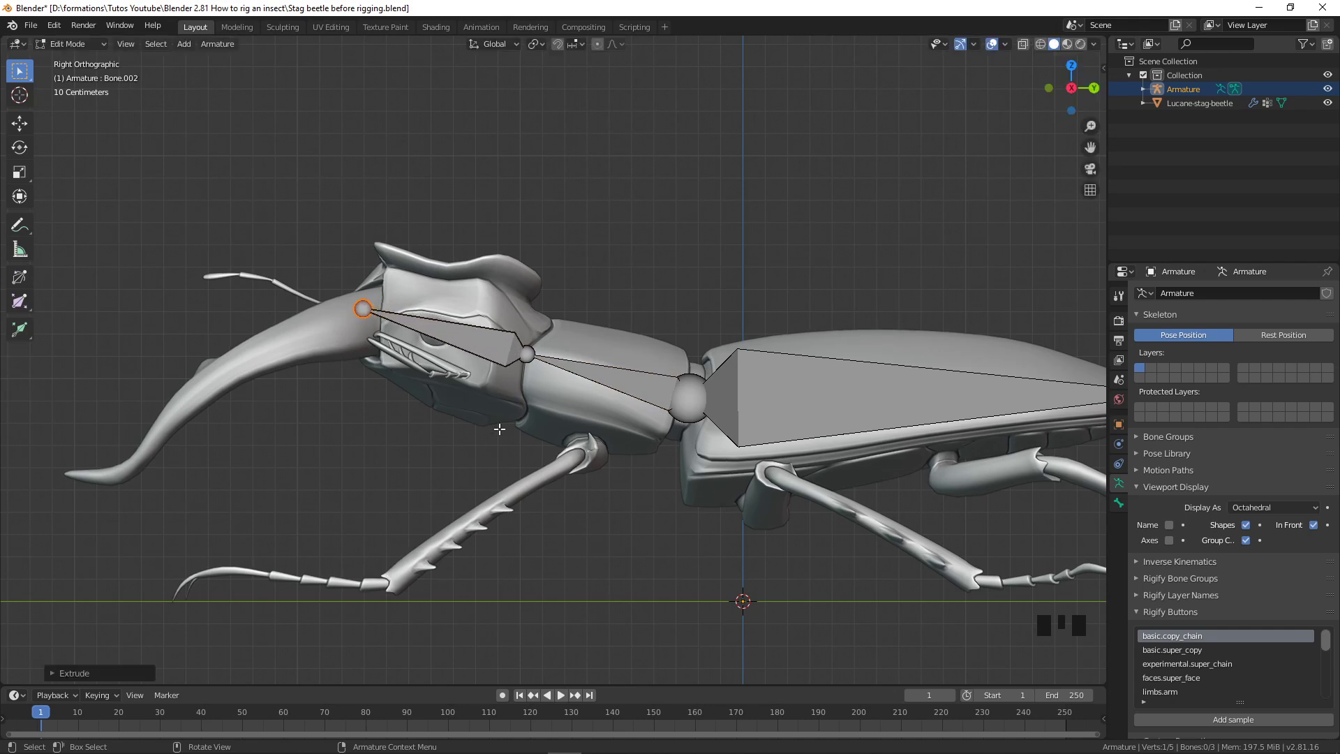
Switch to the top view and split the 3D viewport vertically into two side-by-side views
{"action": "scroll", "coordinate": [499, 429], "scroll_direction": "down", "scroll_amount": 2}
{"action": "middle_click_drag", "start_coordinate": [530, 419], "coordinate": [592, 393], "text": "shift"}
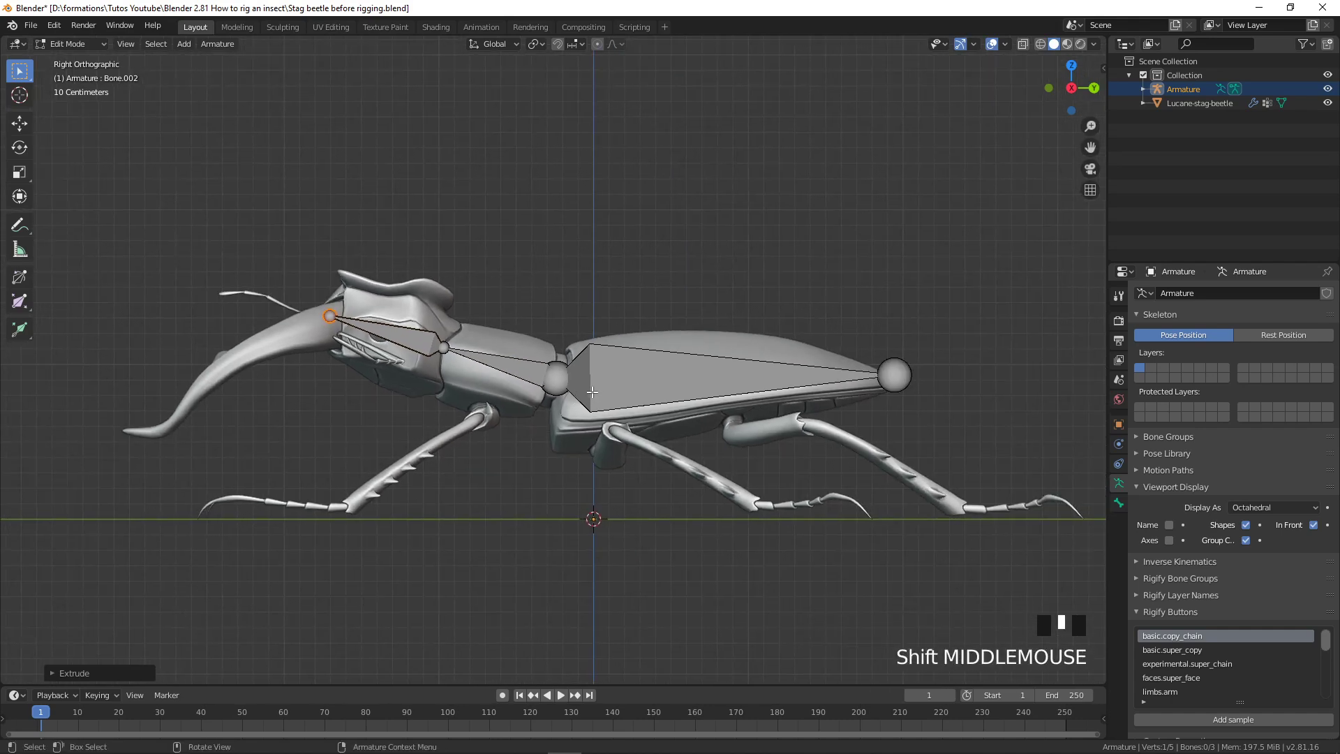
{"action": "key", "text": "KP_7"}
{"action": "scroll", "coordinate": [590, 398], "scroll_direction": "down", "scroll_amount": 3}
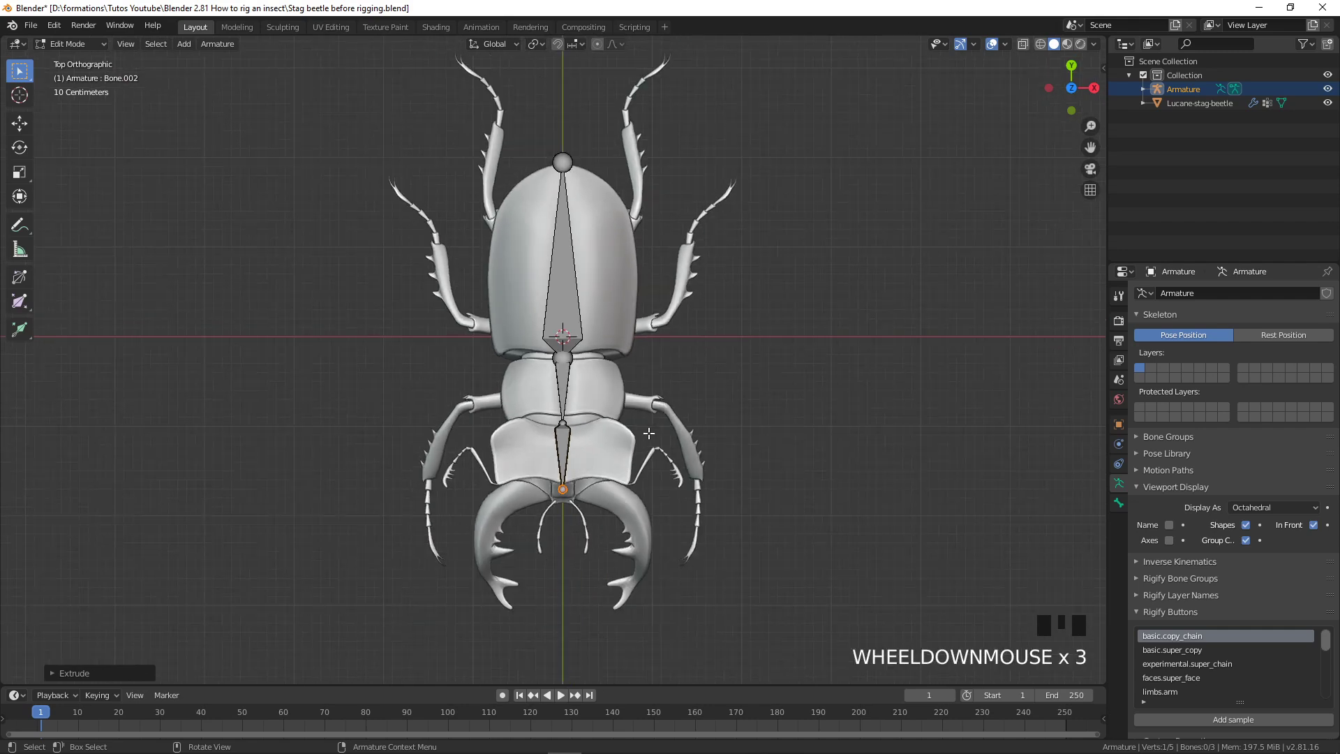
{"action": "scroll", "coordinate": [582, 417], "scroll_direction": "up", "scroll_amount": 2}
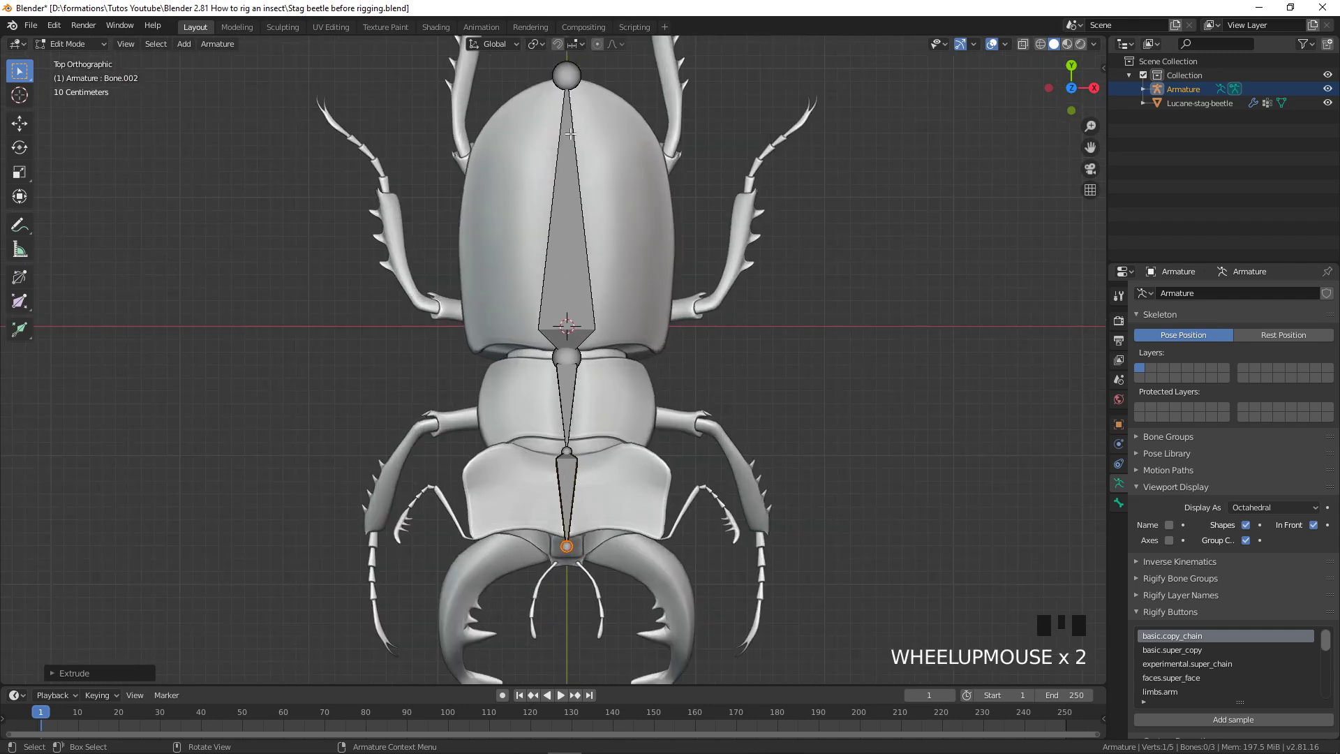
{"action": "scroll", "coordinate": [613, 308], "scroll_direction": "down", "scroll_amount": 2}
{"action": "scroll", "coordinate": [612, 311], "scroll_direction": "up", "scroll_amount": 1}
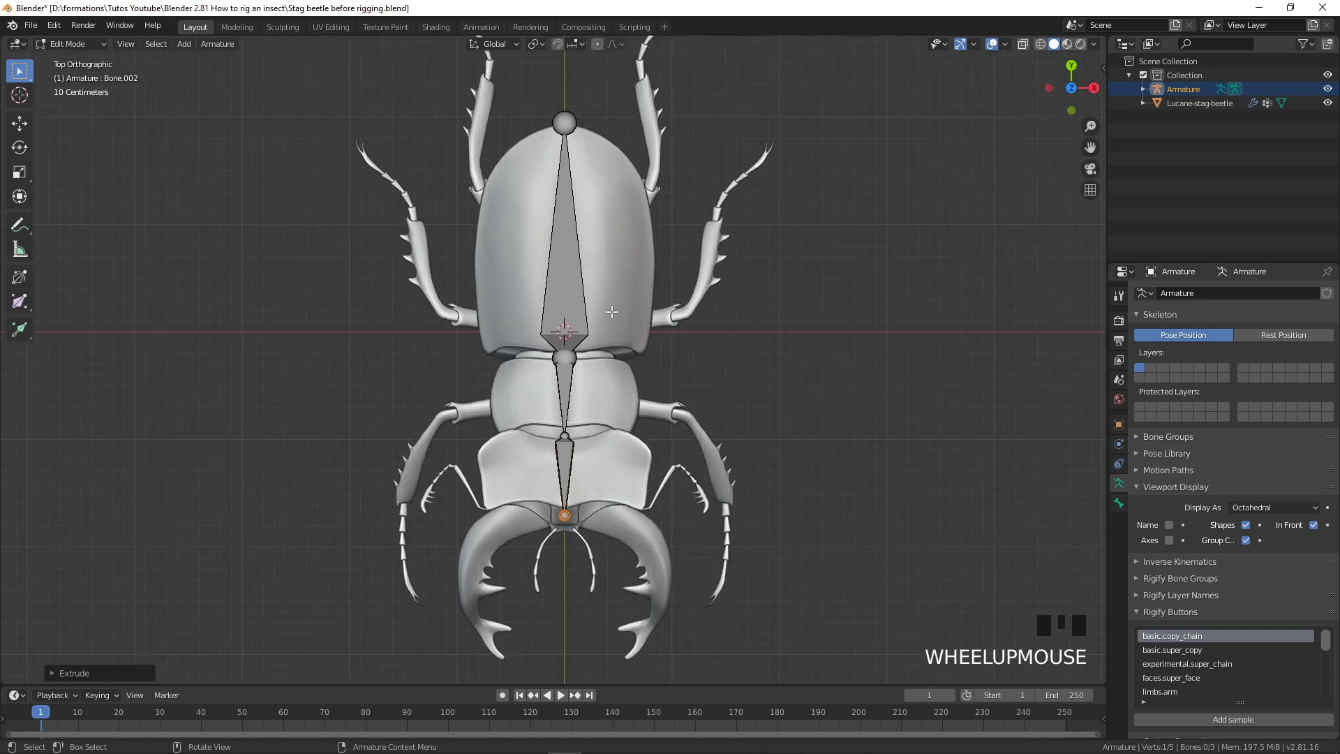
{"action": "scroll", "coordinate": [613, 311], "scroll_direction": "down", "scroll_amount": 1}
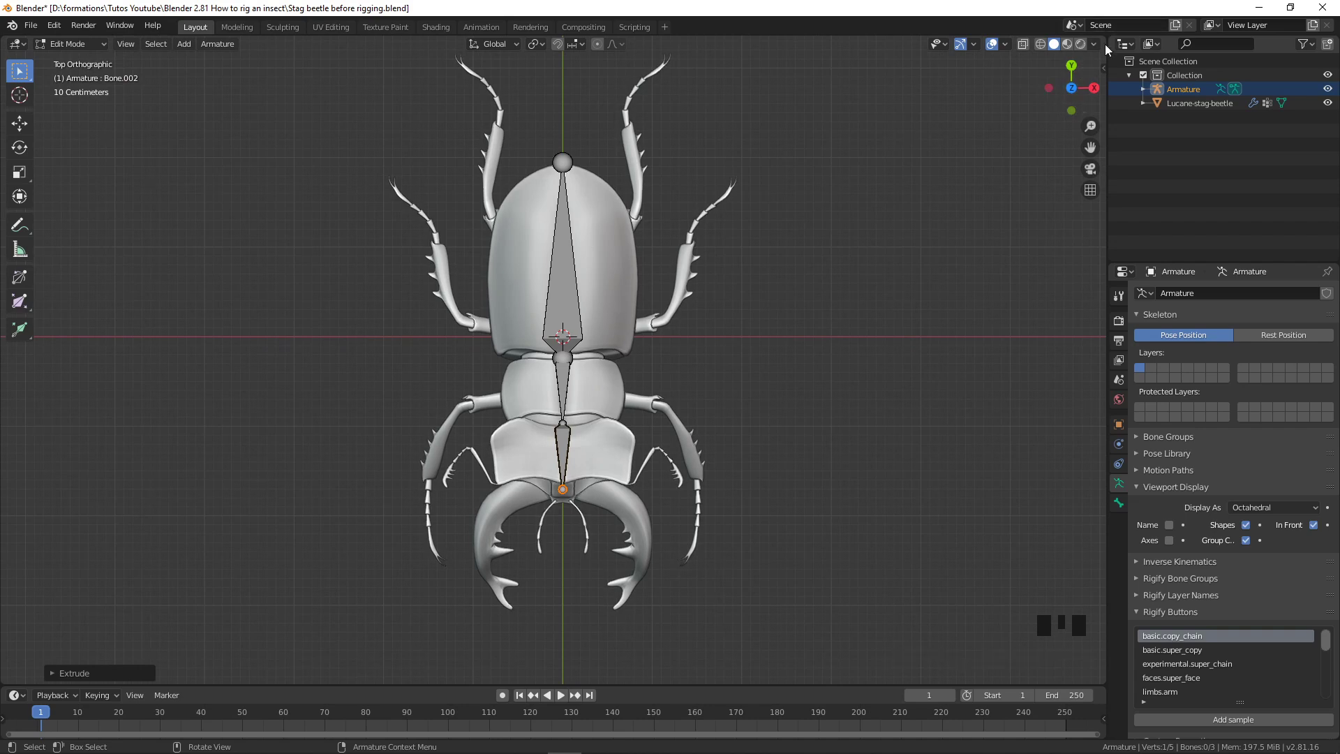
{"action": "left_click_drag", "start_coordinate": [1107, 39], "coordinate": [581, 118]}
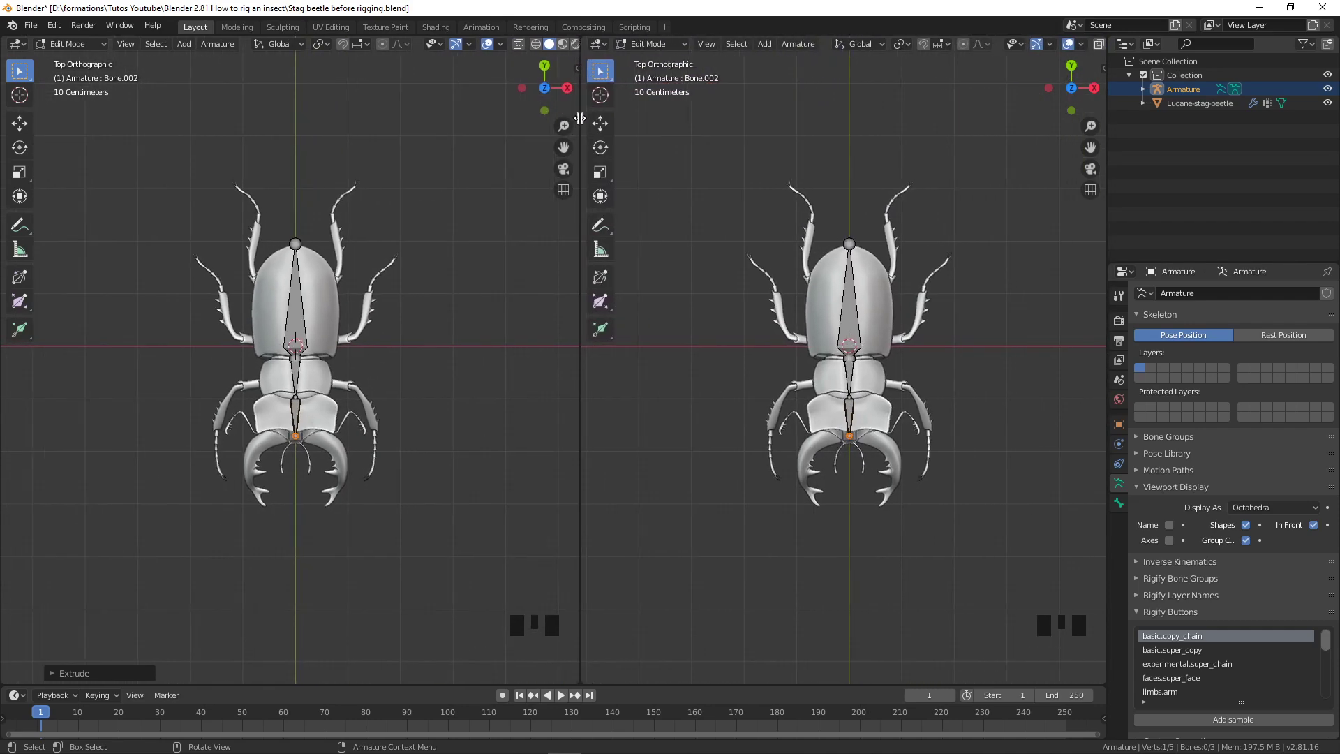
Set one viewport to the right side view and the other to the bottom view
{"action": "scroll", "coordinate": [796, 324], "scroll_direction": "up", "scroll_amount": 2}
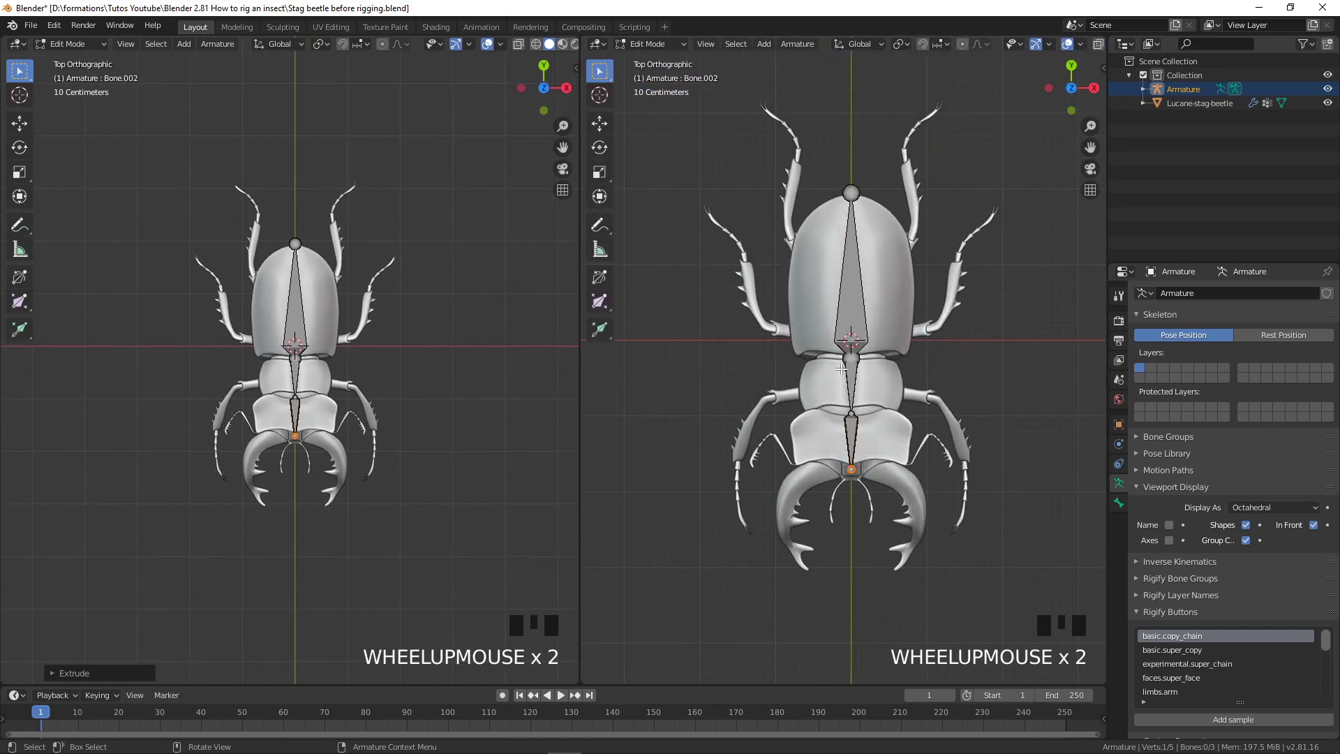
{"action": "key", "text": "KP_3"}
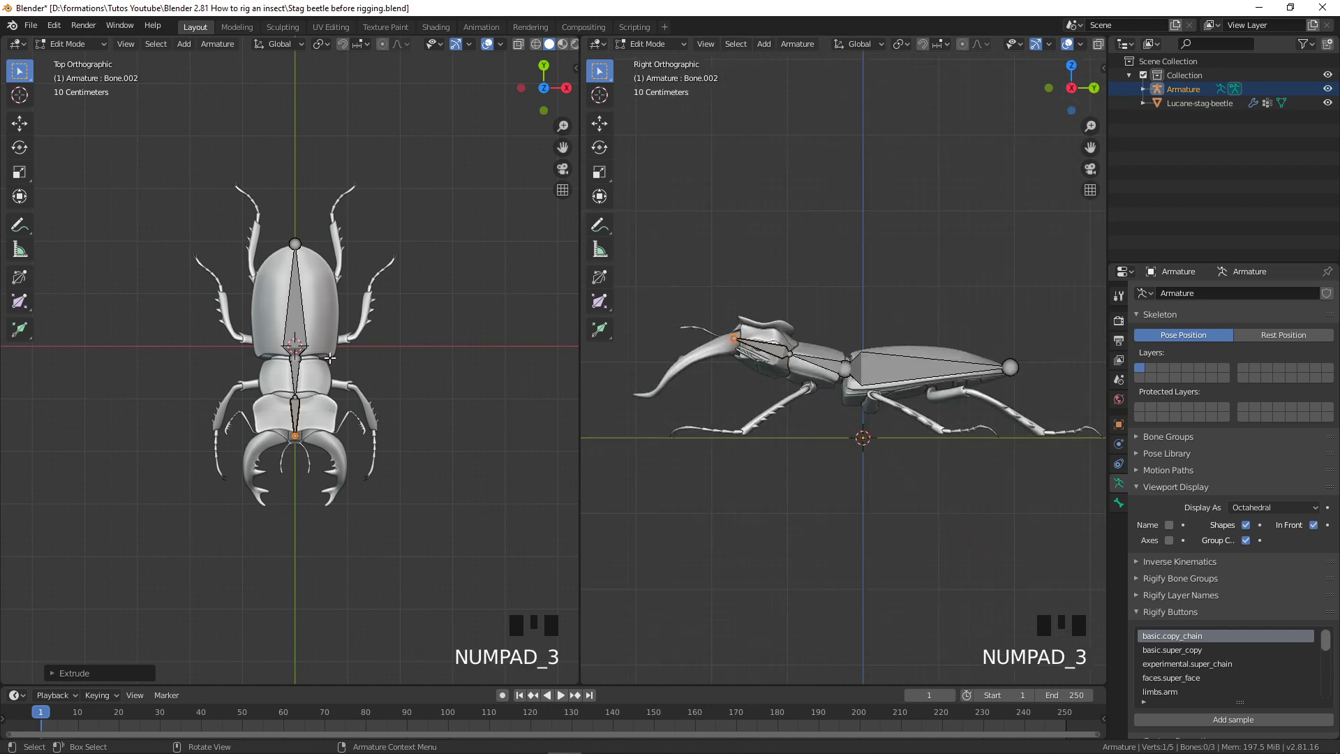
{"action": "scroll", "coordinate": [343, 374], "scroll_direction": "up", "scroll_amount": 2}
{"action": "scroll", "coordinate": [895, 406], "scroll_direction": "up", "scroll_amount": 2}
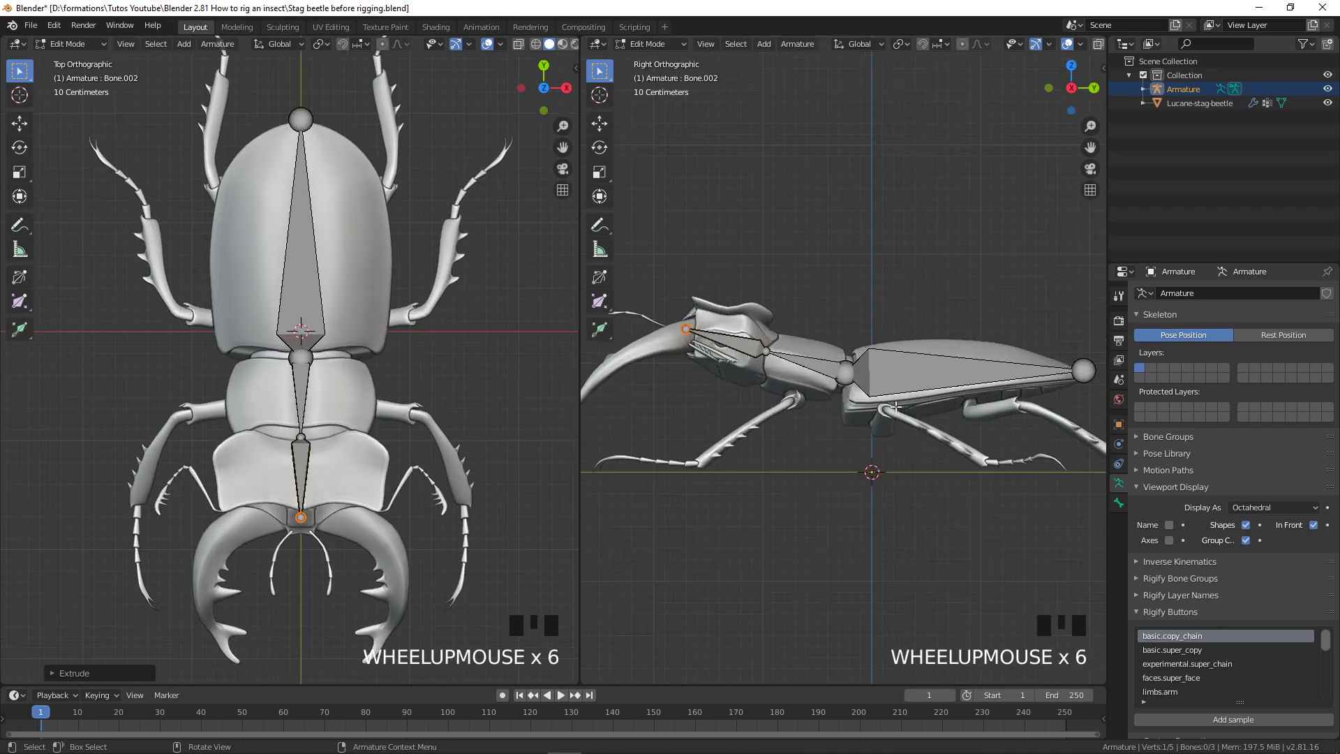
{"action": "scroll", "coordinate": [896, 406], "scroll_direction": "down", "scroll_amount": 2}
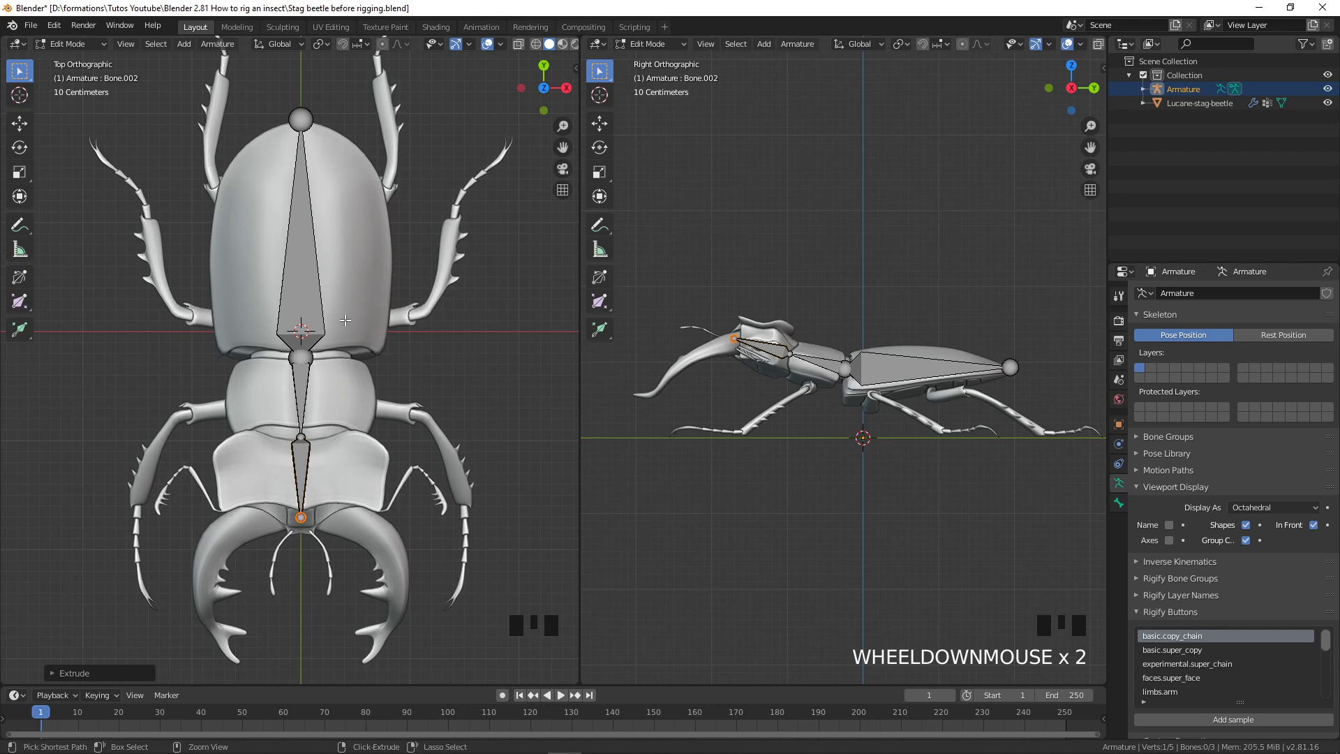
{"action": "key", "text": "ctrl+KP_7"}
{"action": "scroll", "coordinate": [328, 314], "scroll_direction": "up", "scroll_amount": 2}
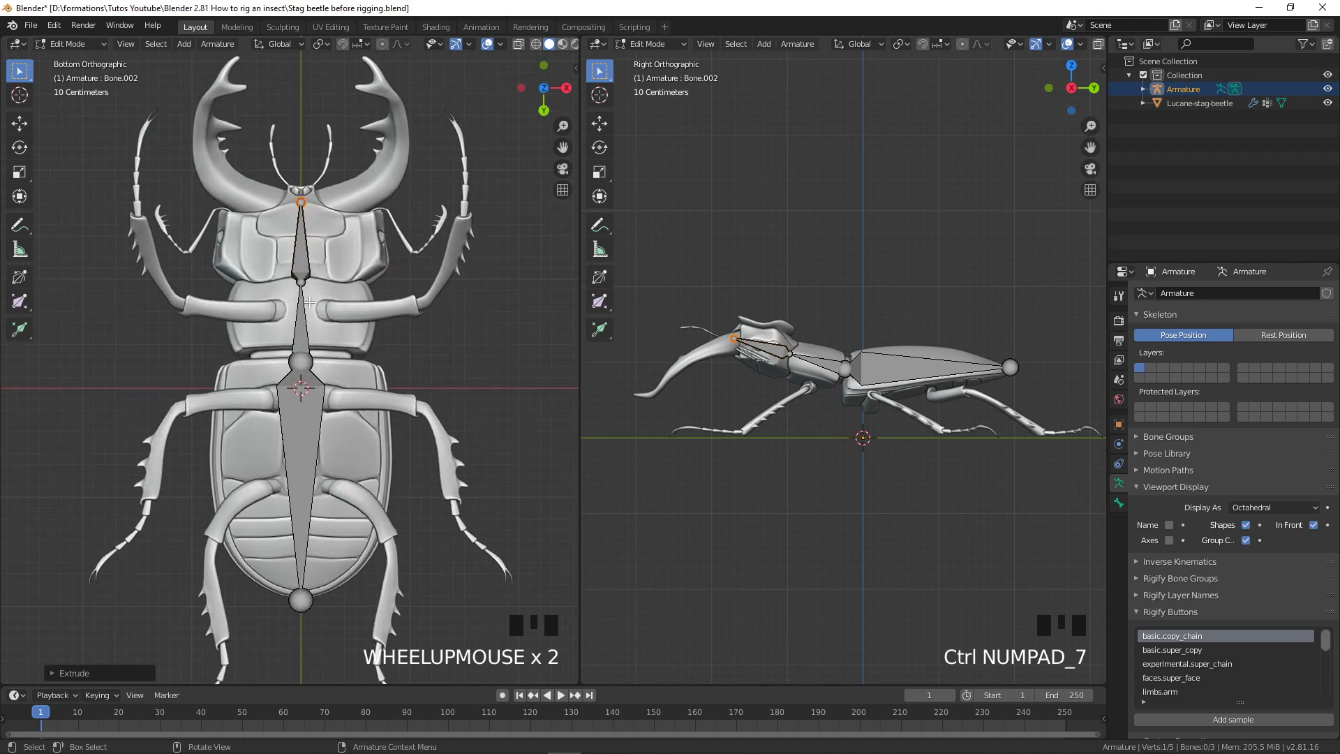
Subdivide the thorax bone into two bones
{"action": "scroll", "coordinate": [389, 350], "scroll_direction": "up", "scroll_amount": 2}
{"action": "left_click", "coordinate": [305, 321]}
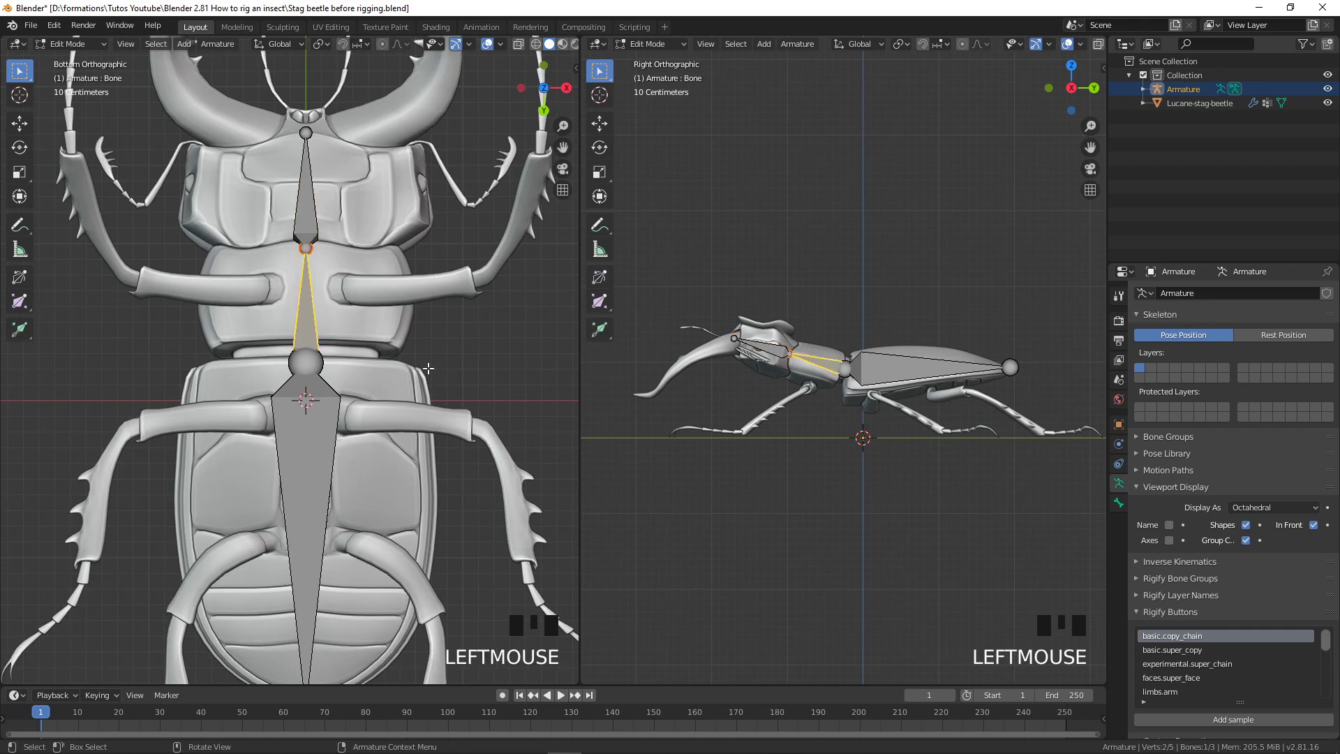
{"action": "right_click", "coordinate": [308, 303]}
{"action": "left_click", "coordinate": [307, 302]}
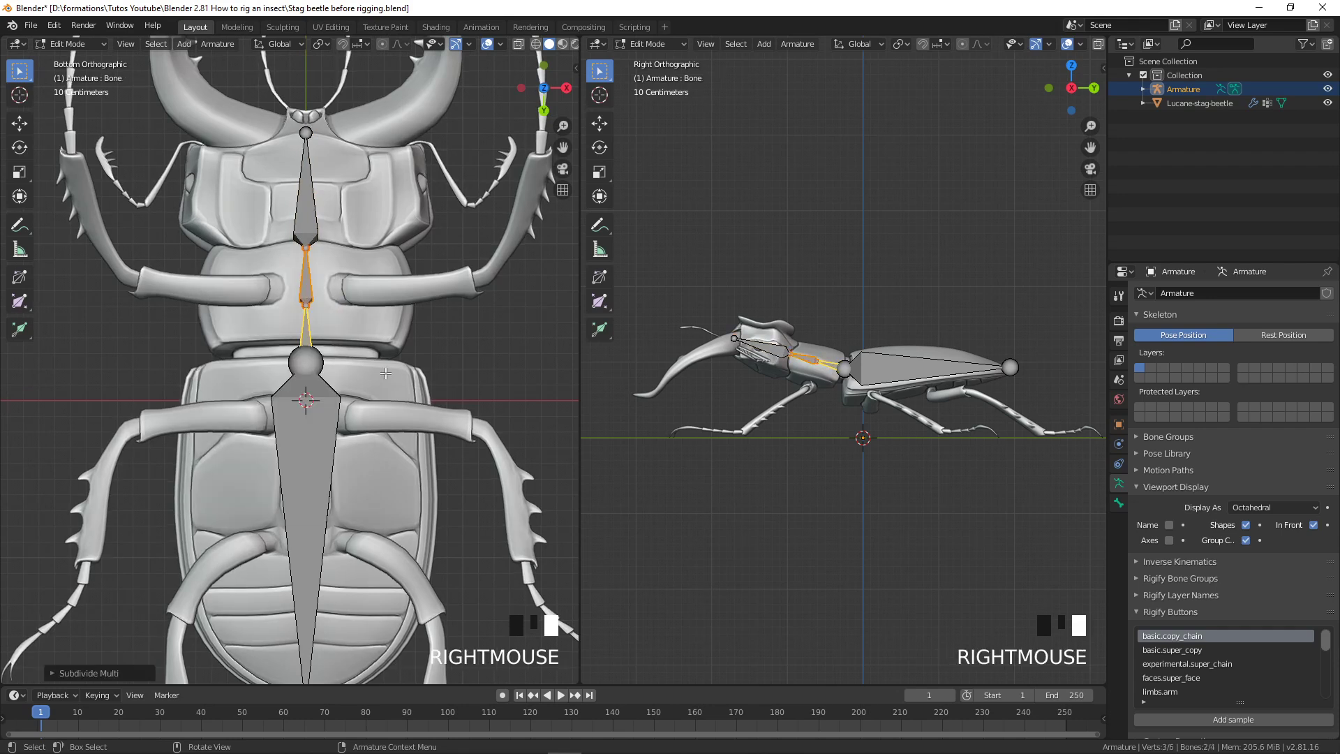
Move the thorax's new middle joint about 0.09 m forward along Y, level with the front leg bases
{"action": "left_click", "coordinate": [306, 302]}
{"action": "scroll", "coordinate": [308, 304], "scroll_direction": "up", "scroll_amount": 3}
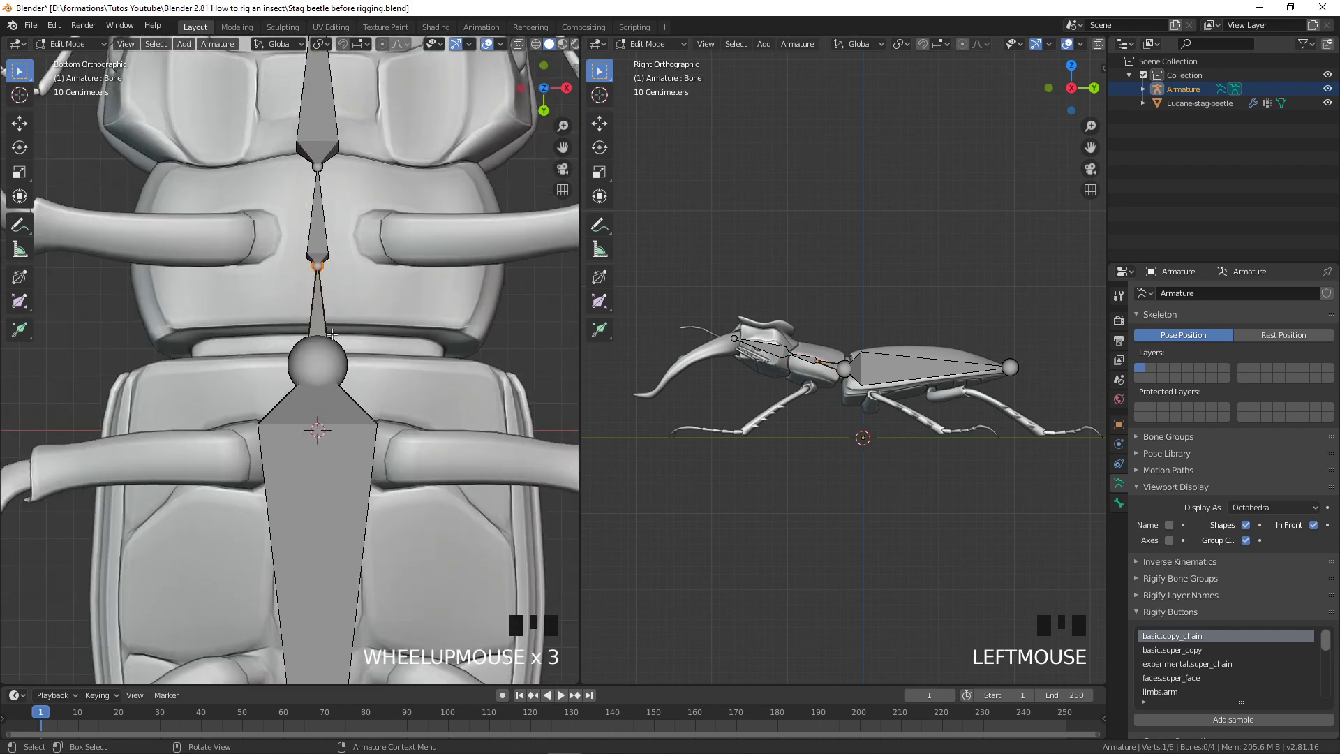
{"action": "key", "text": "g"}
{"action": "key", "text": "y"}
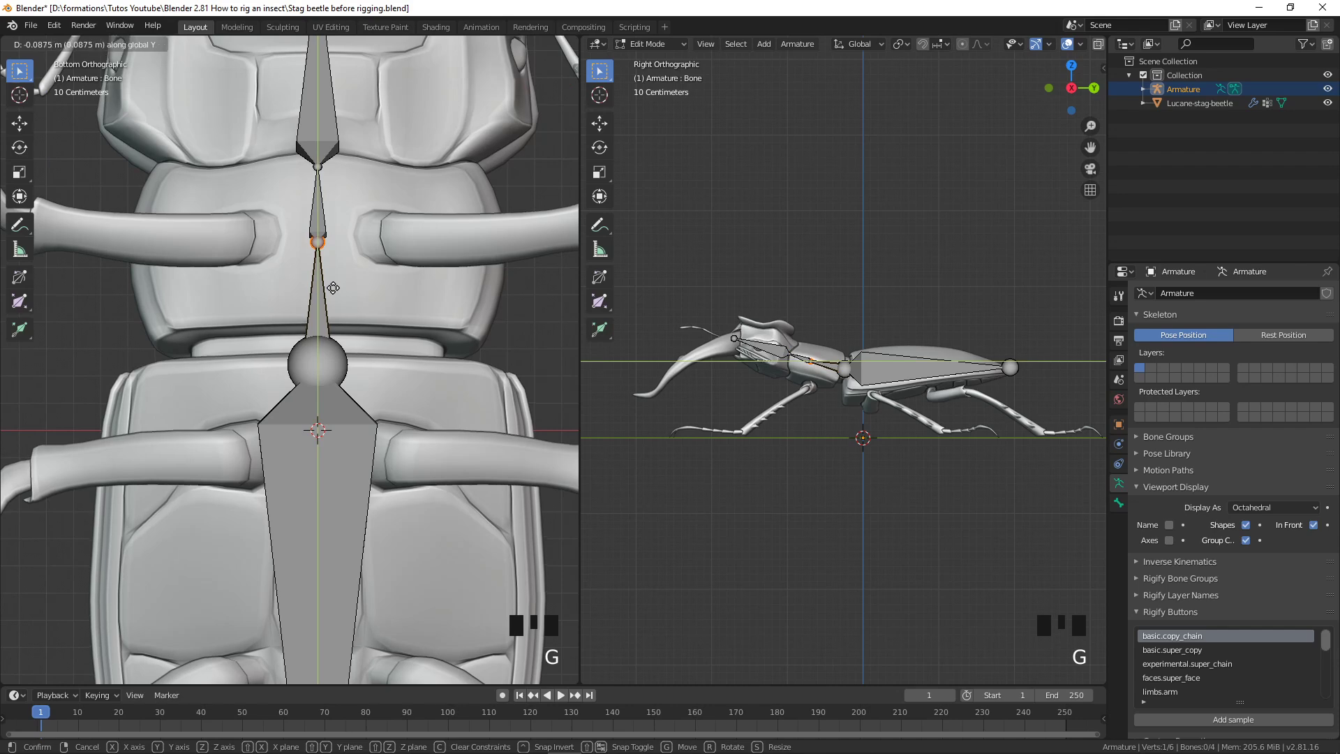
{"action": "left_click", "coordinate": [333, 288]}
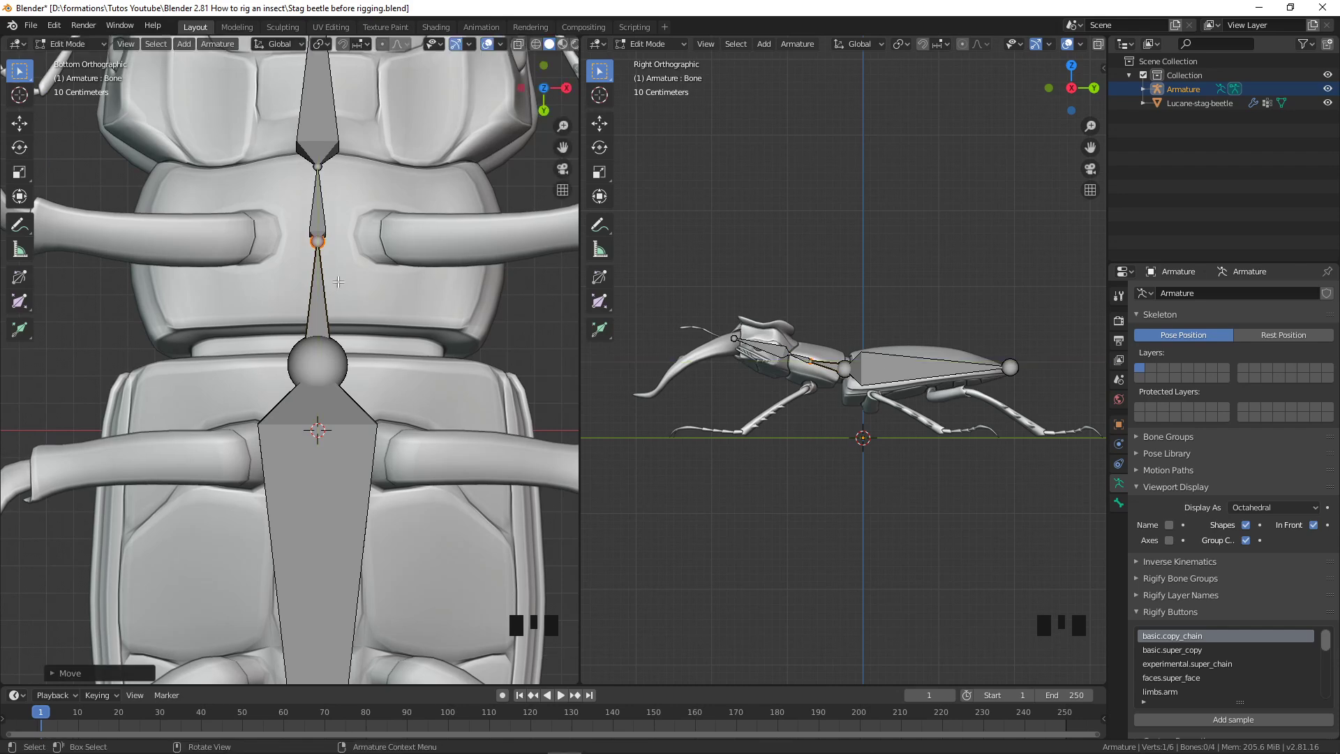
{"action": "scroll", "coordinate": [438, 345], "scroll_direction": "down", "scroll_amount": 1}
{"action": "scroll", "coordinate": [438, 345], "scroll_direction": "up", "scroll_amount": 3}
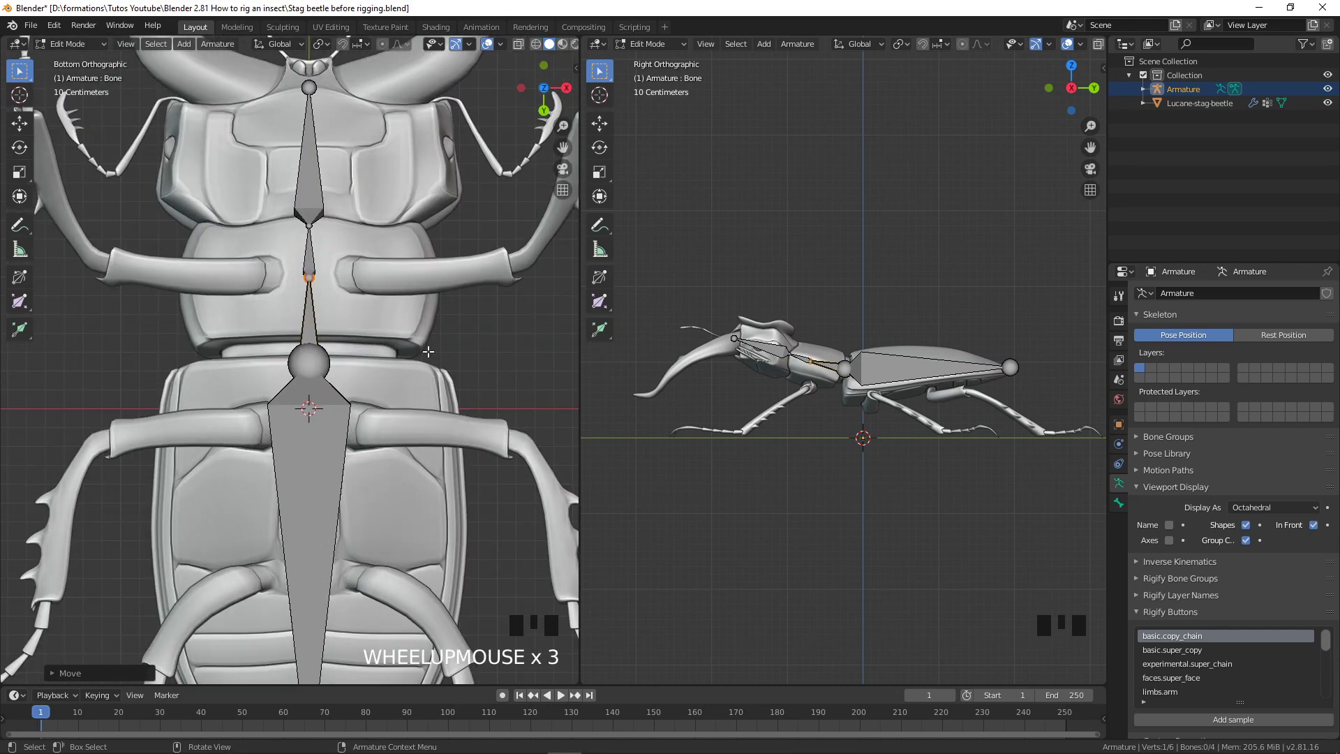
Enable X-Axis Mirror and fork-extrude a mirrored pair of bones about 0.25 m outward from the middle thorax joint to the front leg bases
{"action": "left_click", "coordinate": [1120, 296]}
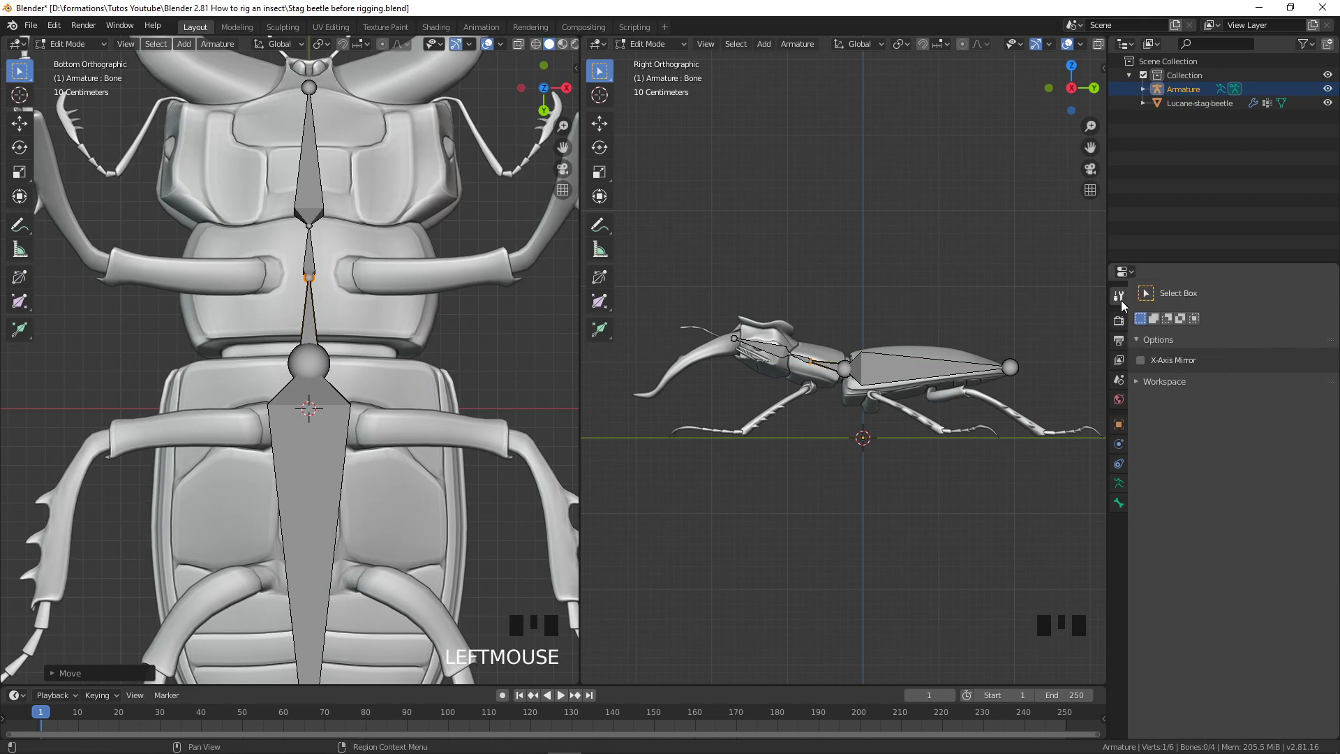
{"action": "left_click", "coordinate": [1143, 360]}
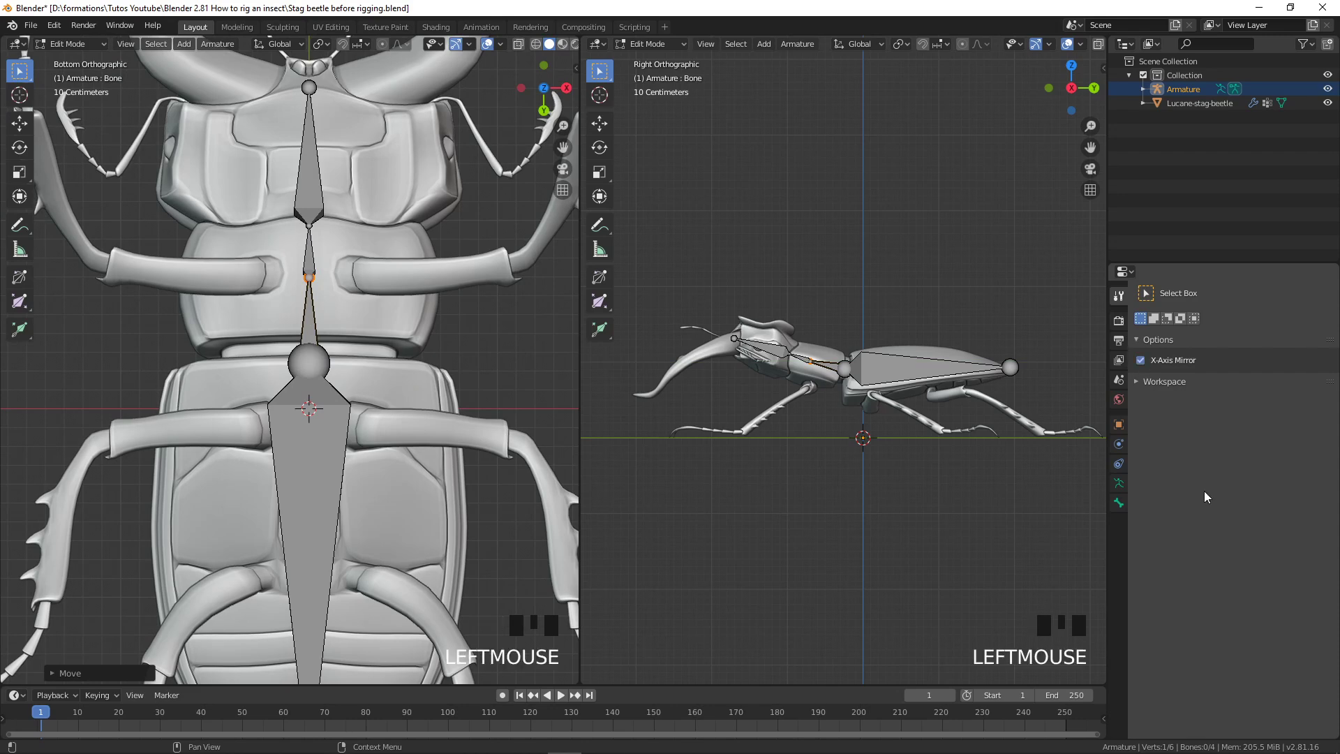
{"action": "scroll", "coordinate": [852, 358], "scroll_direction": "up", "scroll_amount": 5}
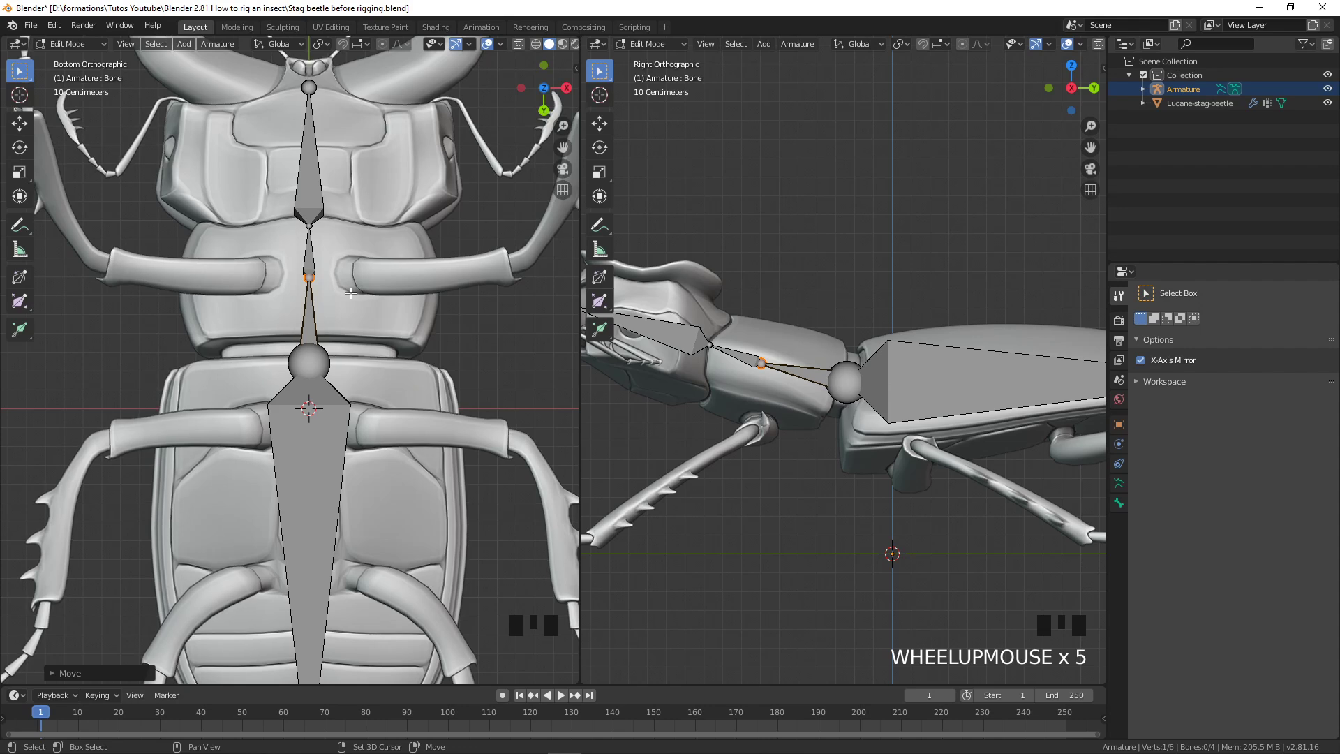
{"action": "key", "text": "shift+e"}
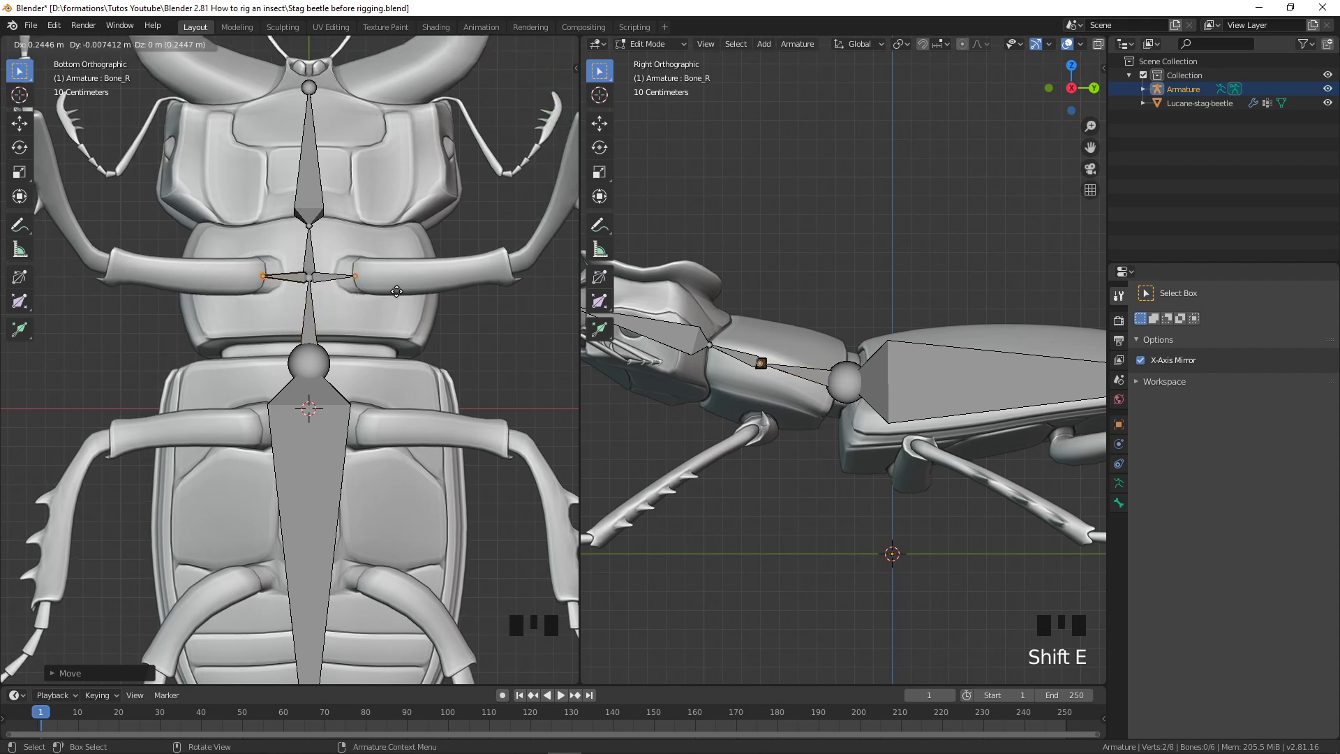
{"action": "left_click", "coordinate": [400, 291]}
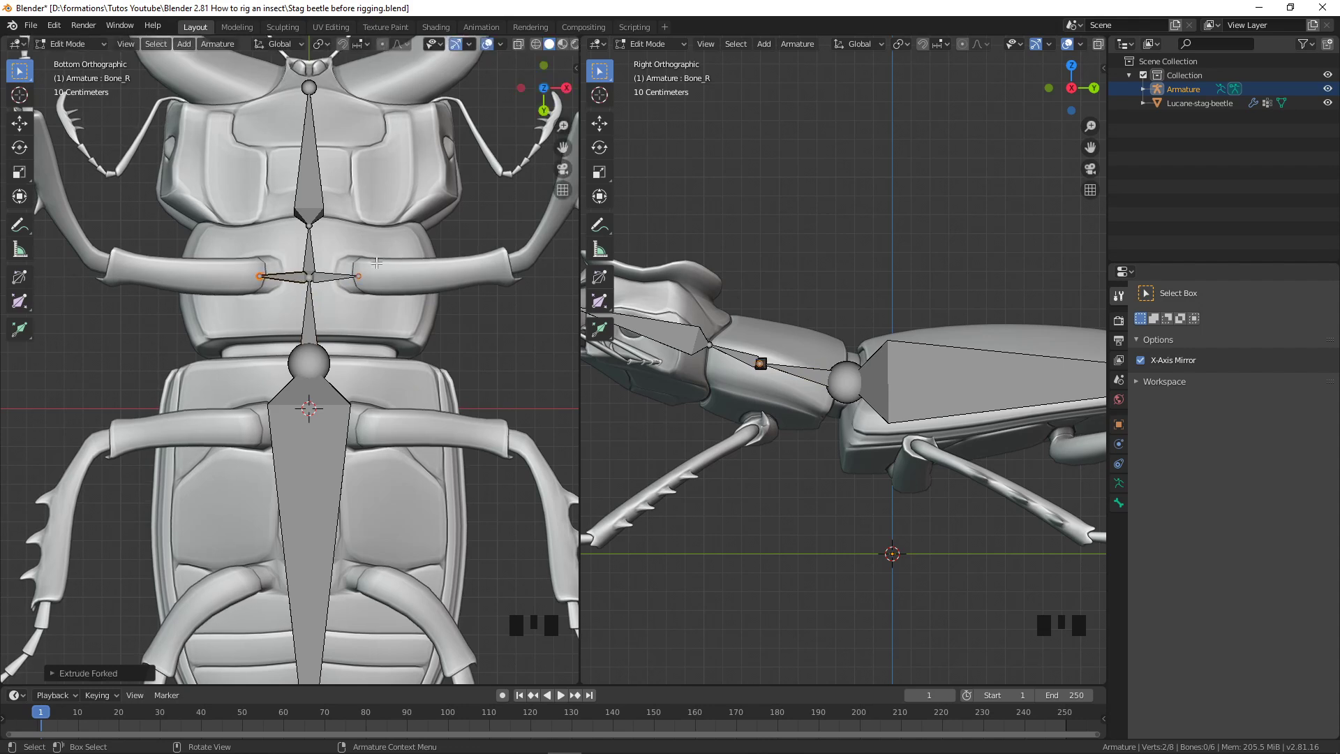
Lower the tips of the mirrored pair about 0.3 m along Z to the front leg attachments
{"action": "scroll", "coordinate": [829, 437], "scroll_direction": "up", "scroll_amount": 4}
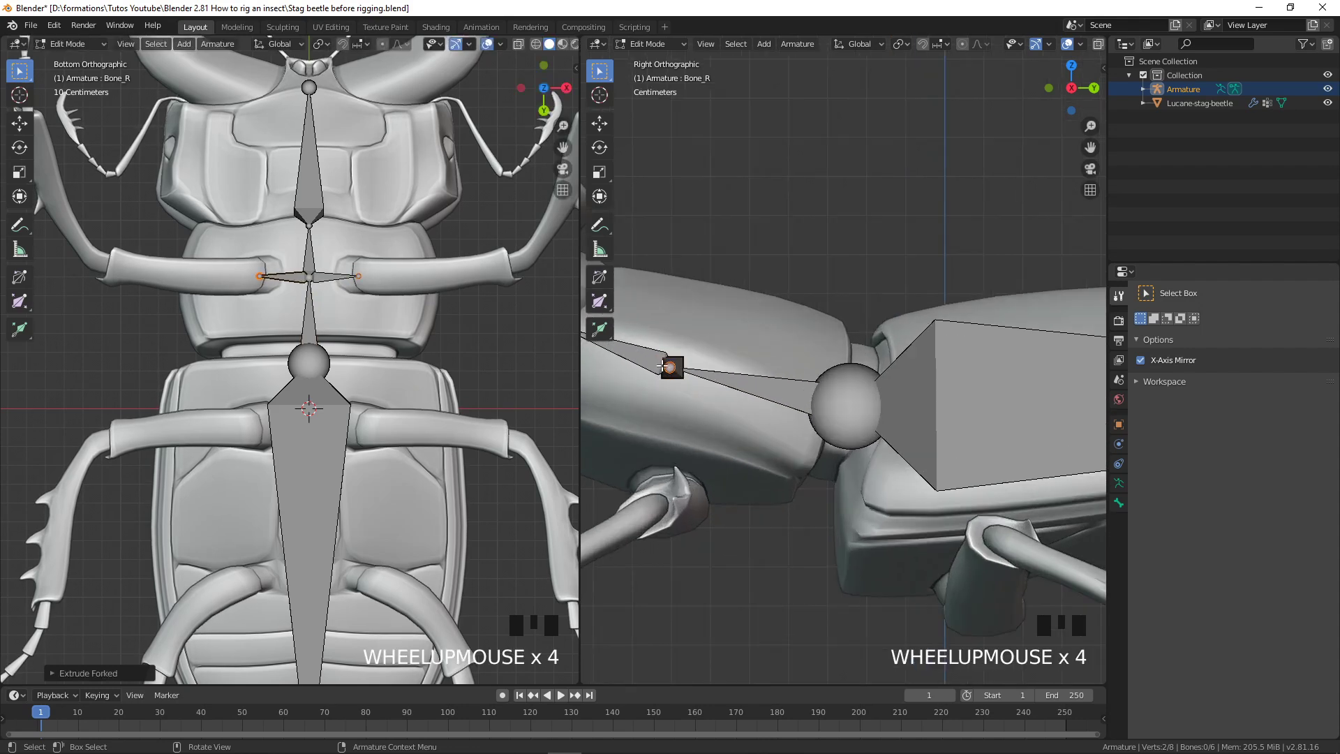
{"action": "middle_click_drag", "start_coordinate": [698, 418], "coordinate": [803, 381], "text": "shift"}
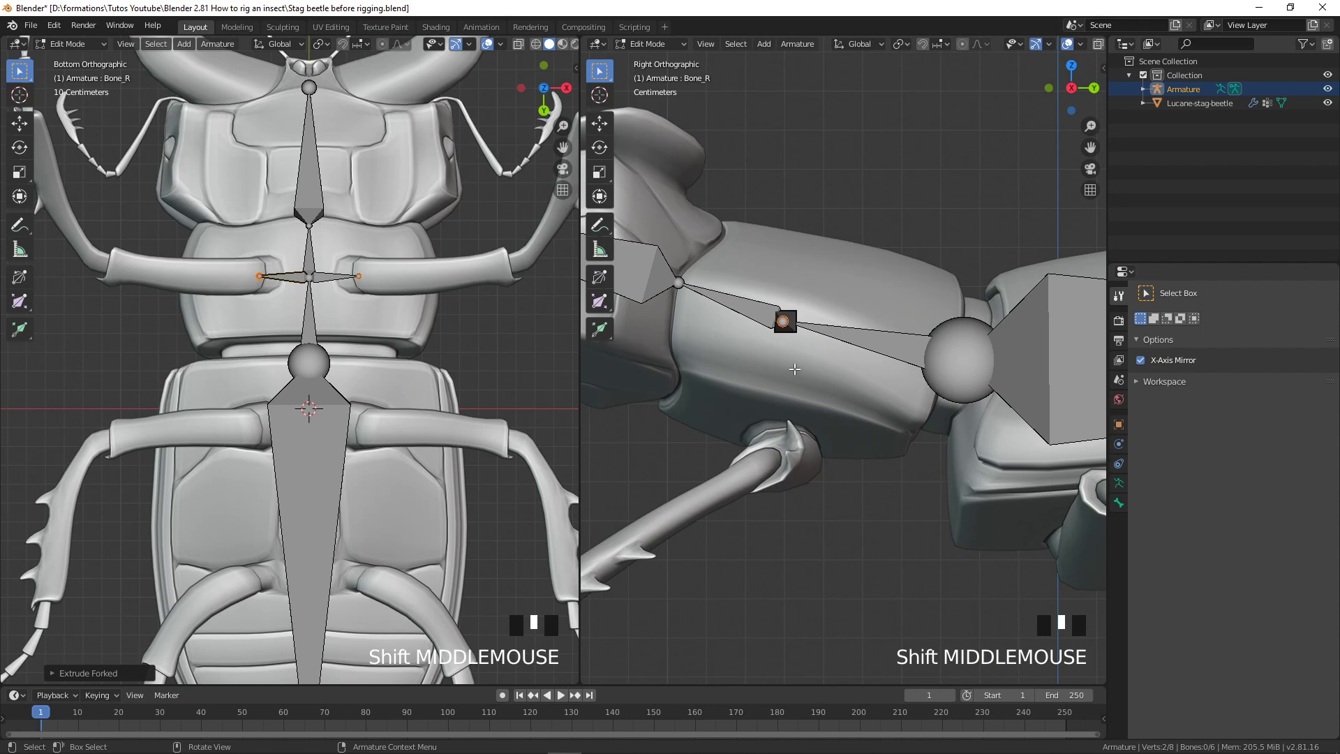
{"action": "key", "text": "g"}
{"action": "key", "text": "z"}
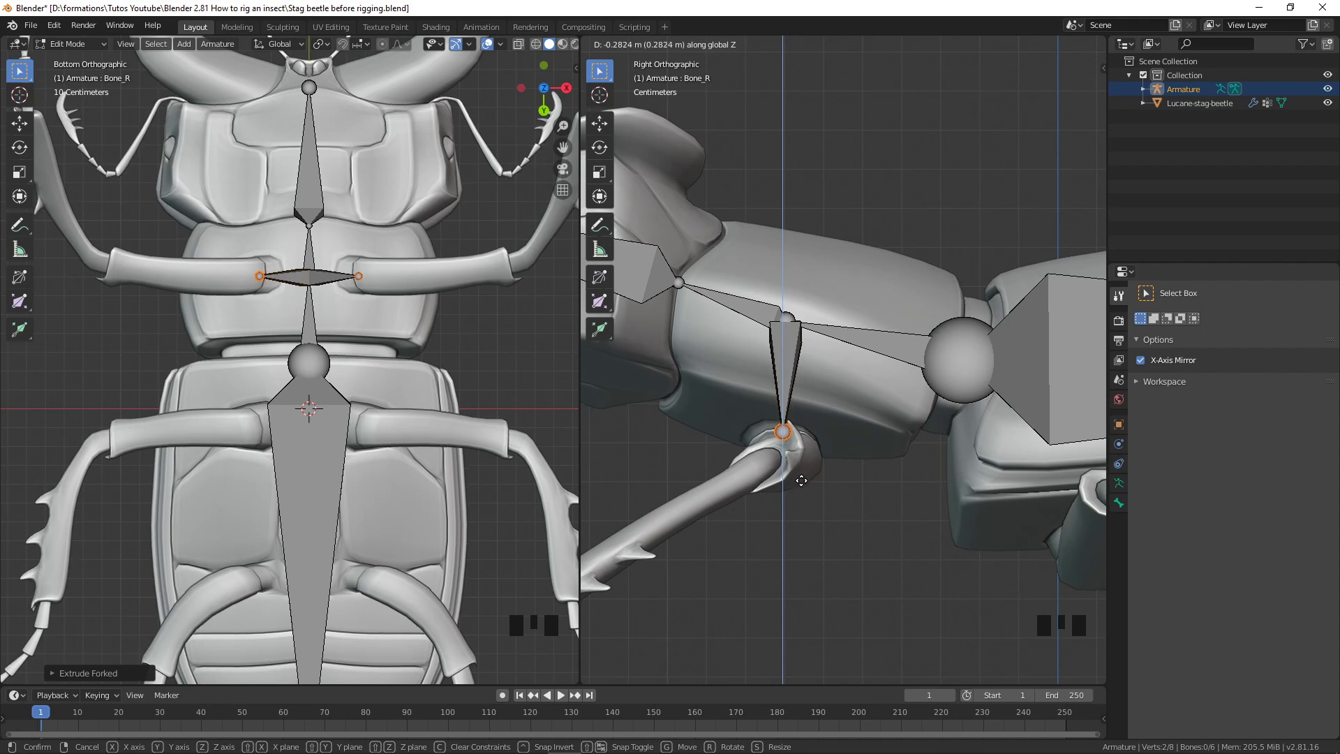
{"action": "left_click", "coordinate": [801, 481]}
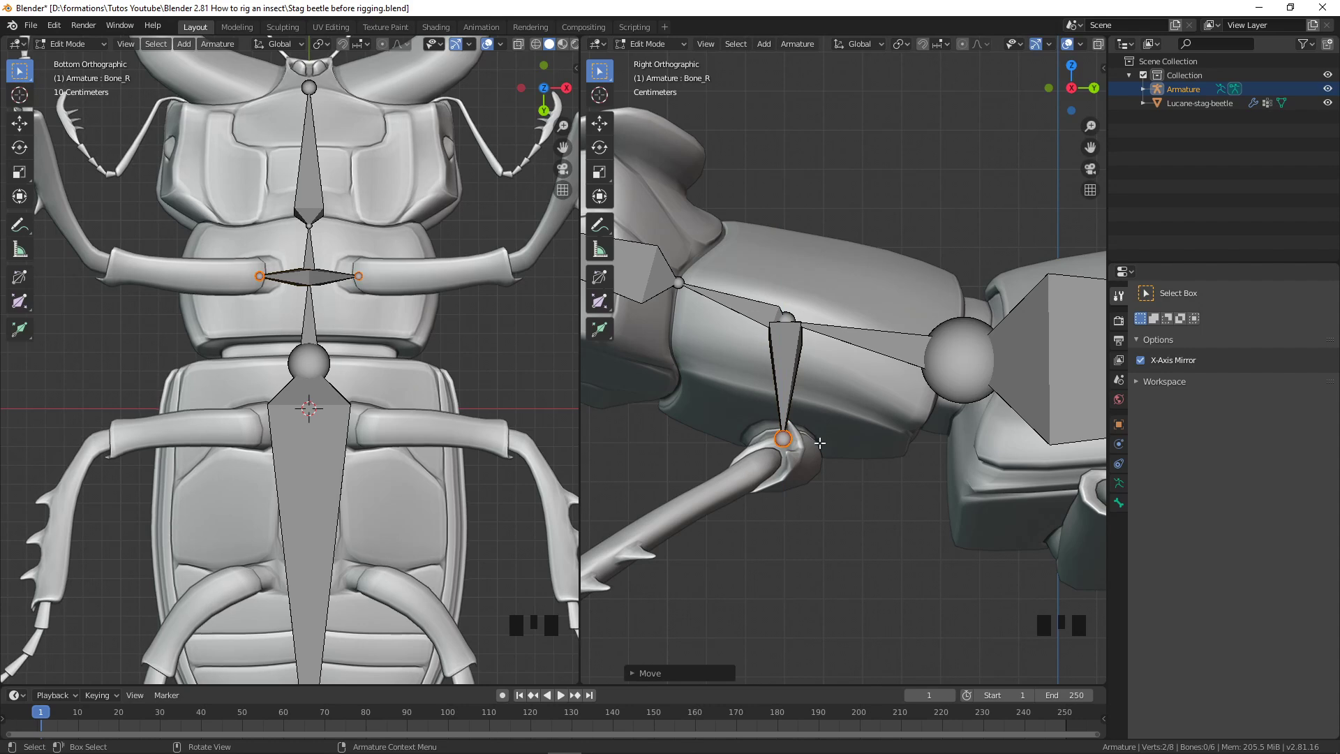
Extrude a mirrored pair of bones about 0.83 m long along the front legs' first segments to their outer joints
{"action": "scroll", "coordinate": [432, 307], "scroll_direction": "down", "scroll_amount": 2}
{"action": "scroll", "coordinate": [430, 306], "scroll_direction": "up", "scroll_amount": 2}
{"action": "middle_click_drag", "start_coordinate": [426, 305], "coordinate": [364, 332], "text": "shift"}
{"action": "scroll", "coordinate": [359, 331], "scroll_direction": "up", "scroll_amount": 1}
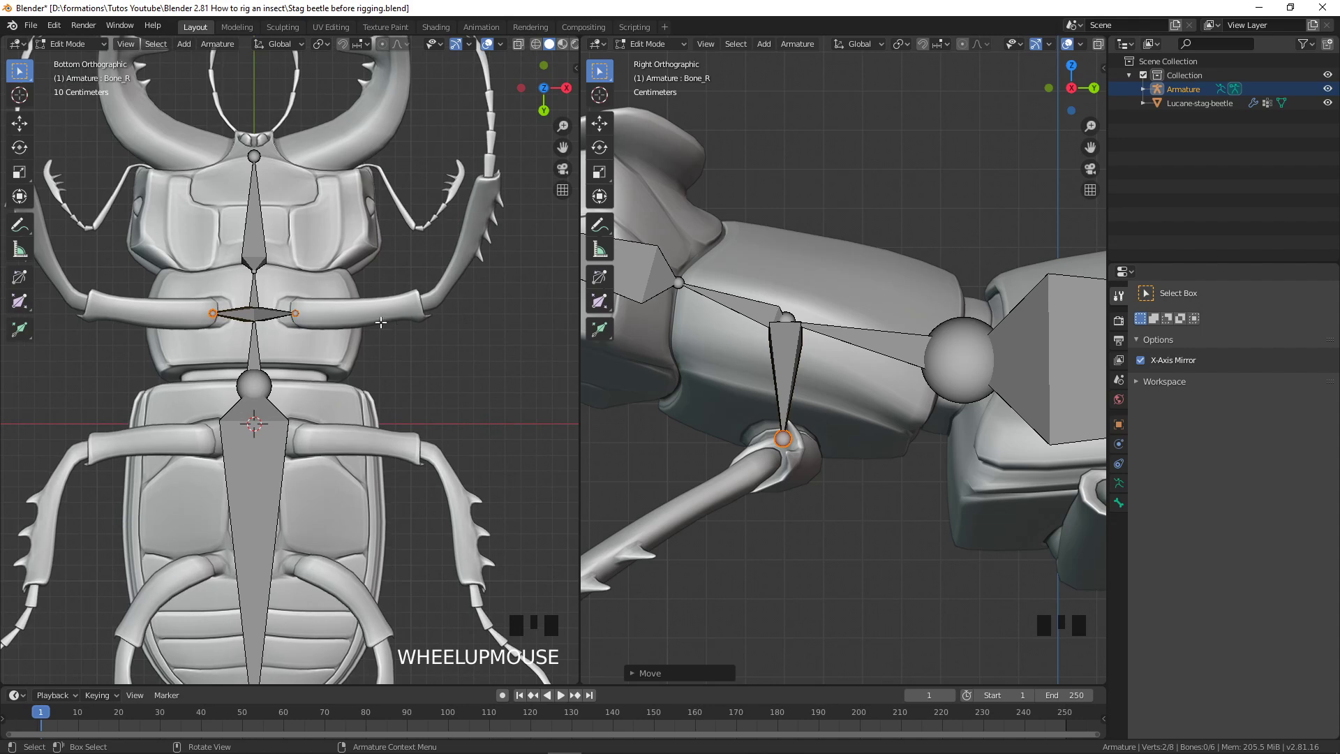
{"action": "key", "text": "e"}
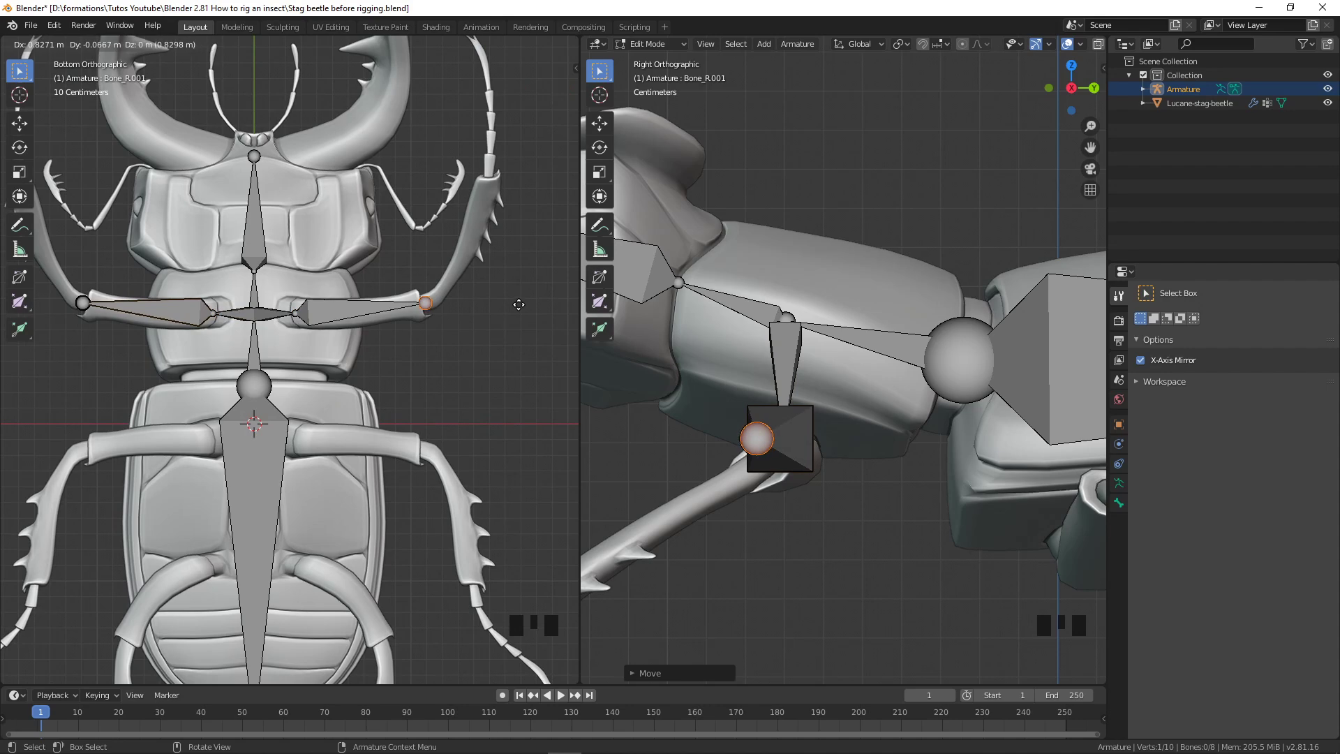
{"action": "left_click", "coordinate": [781, 464]}
Lower the outer joints of the front leg bones about 0.06 m along Z and check their placement in wireframe display
{"action": "scroll", "coordinate": [790, 467], "scroll_direction": "up", "scroll_amount": 3}
{"action": "scroll", "coordinate": [790, 467], "scroll_direction": "down", "scroll_amount": 3}
{"action": "scroll", "coordinate": [790, 467], "scroll_direction": "up", "scroll_amount": 1}
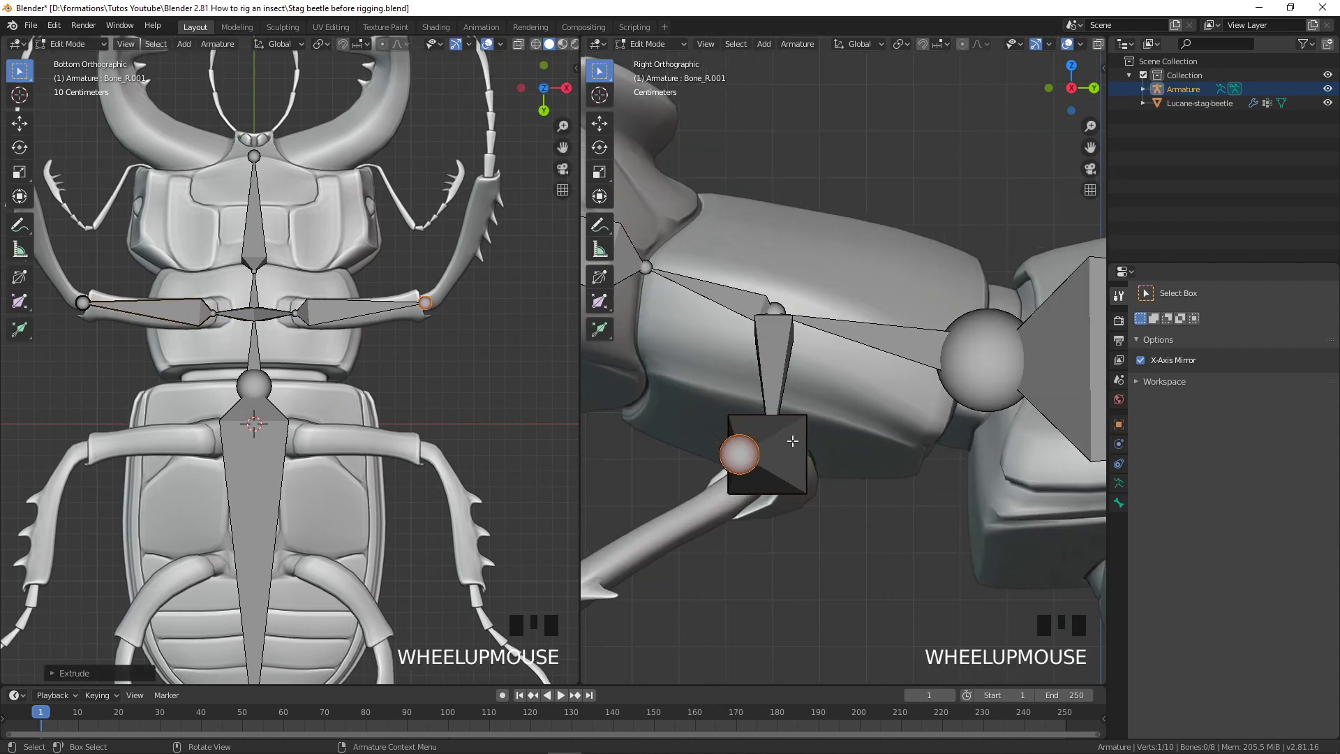
{"action": "key", "text": "g"}
{"action": "key", "text": "z"}
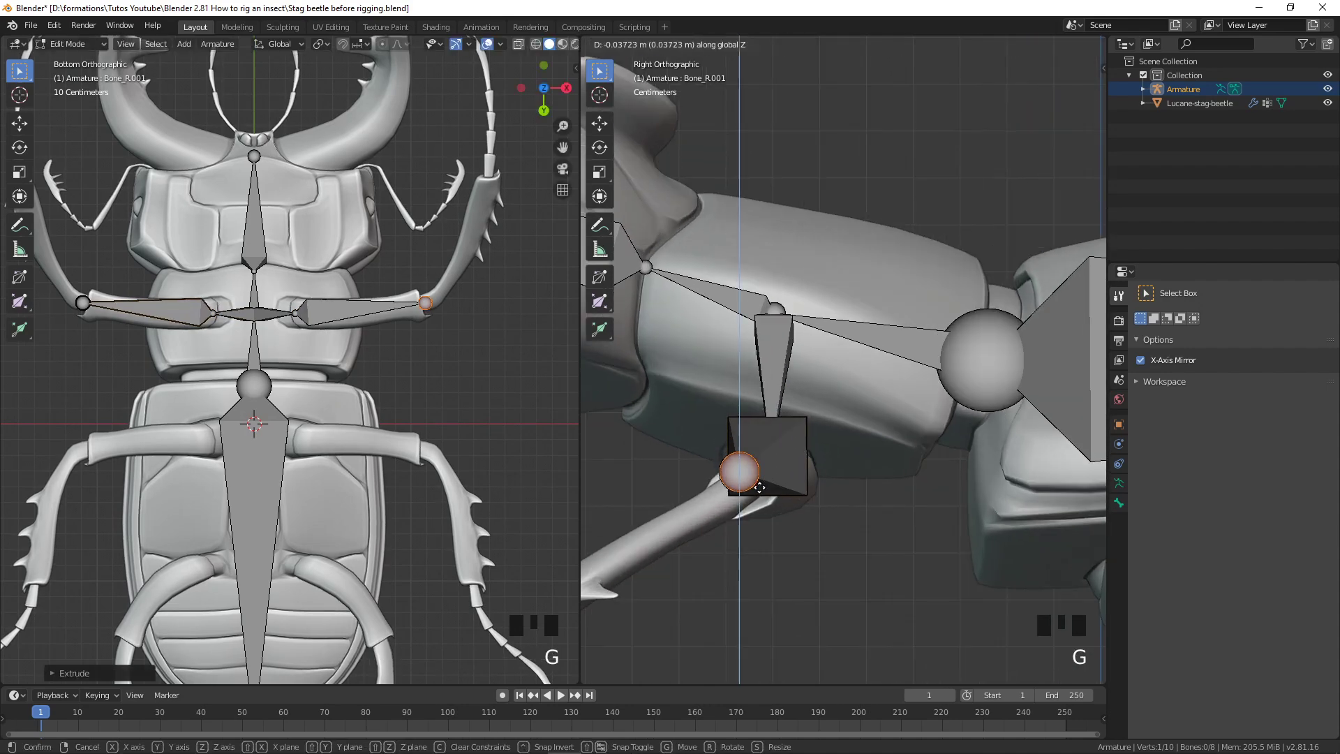
{"action": "left_click", "coordinate": [761, 498]}
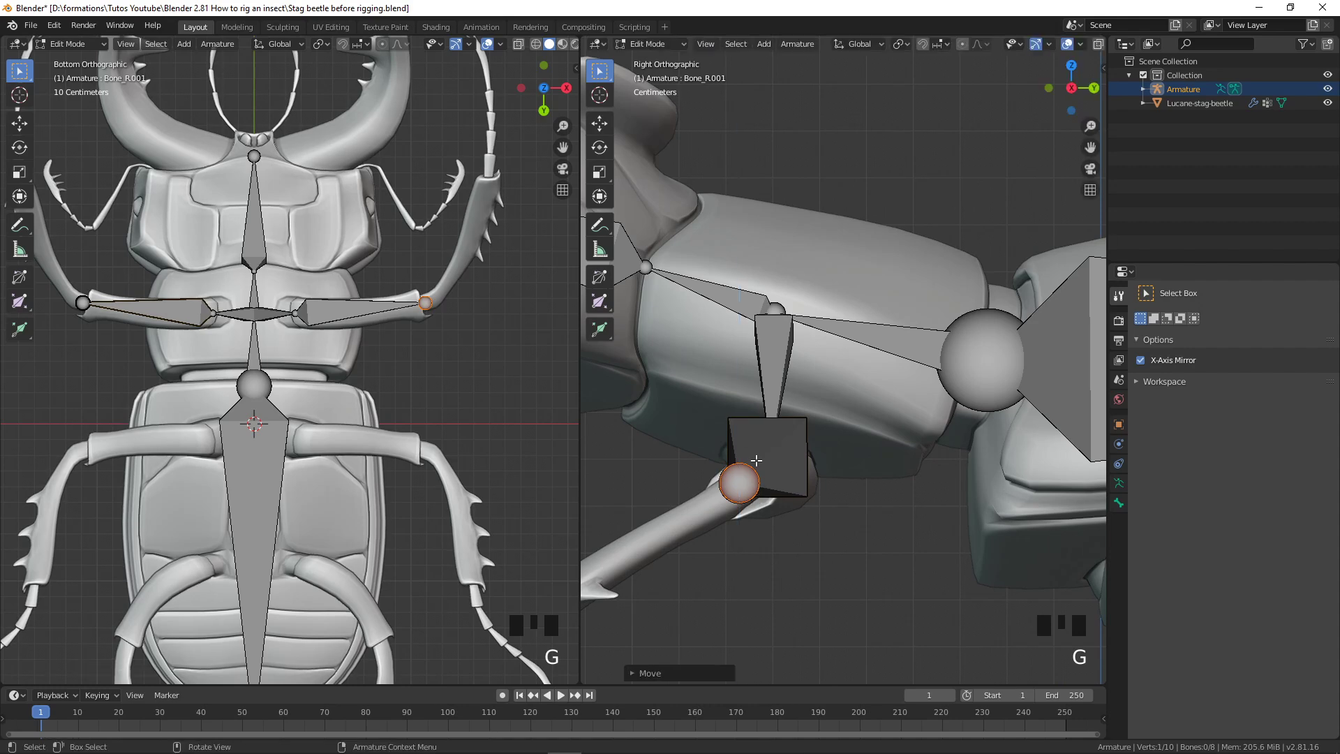
{"action": "key", "text": "z"}
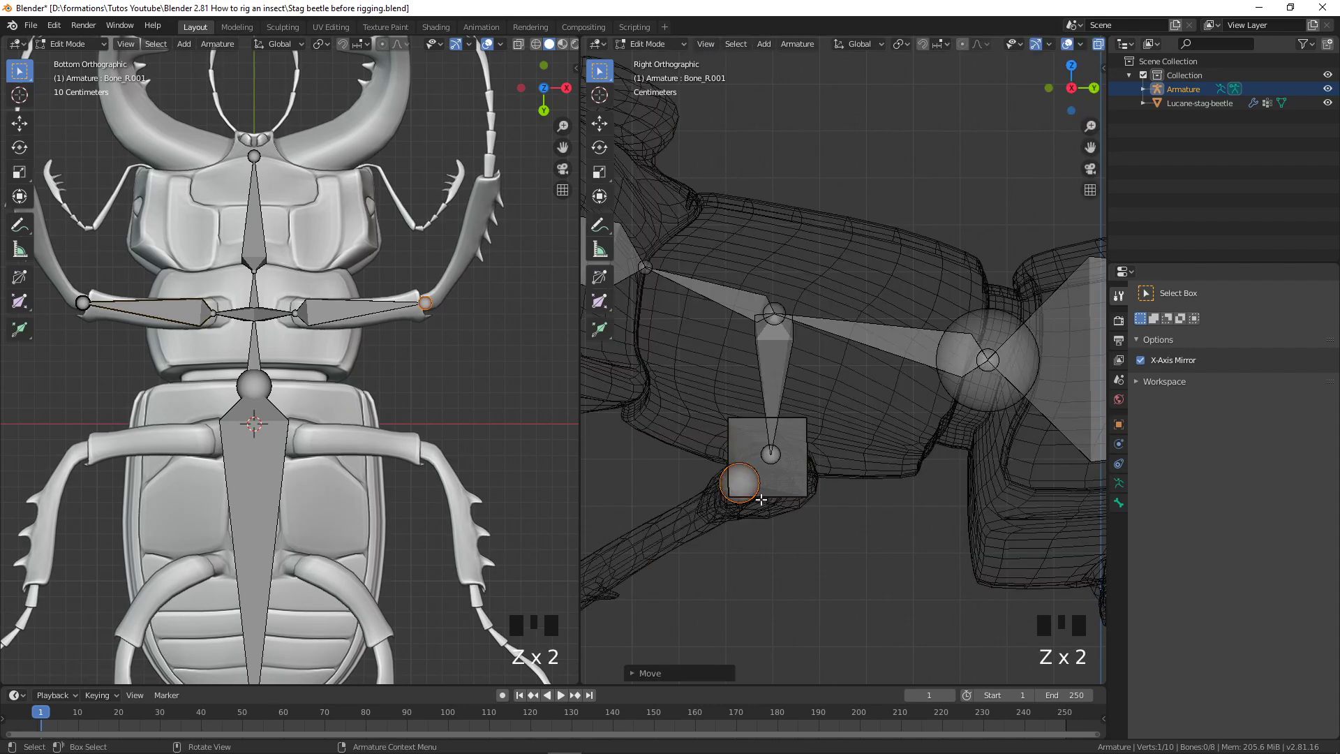
{"action": "key", "text": "z"}
{"action": "key", "text": "z"}
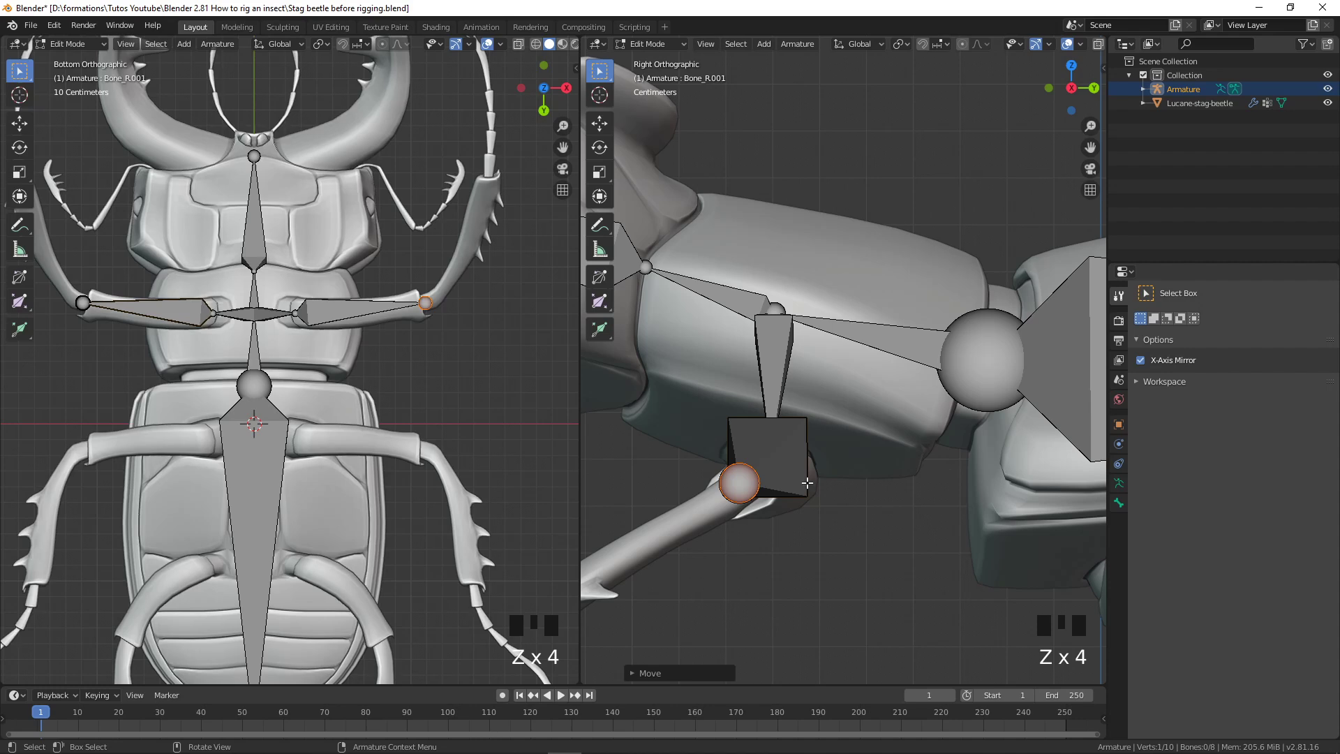
Set the armature's viewport display type to Stick so the bones are drawn as thin lines
{"action": "scroll", "coordinate": [793, 487], "scroll_direction": "up", "scroll_amount": 2}
{"action": "middle_click_drag", "start_coordinate": [793, 488], "coordinate": [837, 379], "text": "shift"}
{"action": "scroll", "coordinate": [464, 320], "scroll_direction": "up", "scroll_amount": 5}
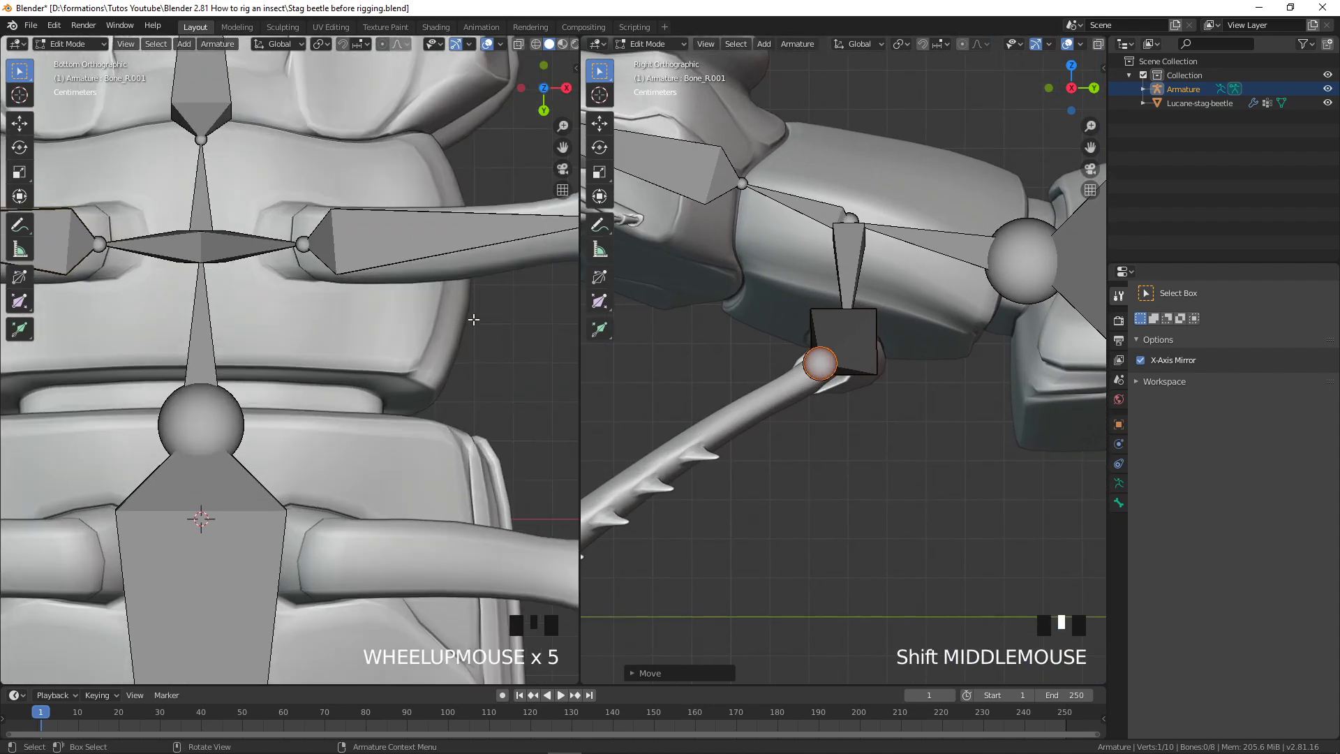
{"action": "middle_click_drag", "start_coordinate": [464, 320], "coordinate": [300, 354], "text": "shift"}
{"action": "scroll", "coordinate": [574, 364], "scroll_direction": "down", "scroll_amount": 4}
{"action": "scroll", "coordinate": [852, 412], "scroll_direction": "down", "scroll_amount": 10}
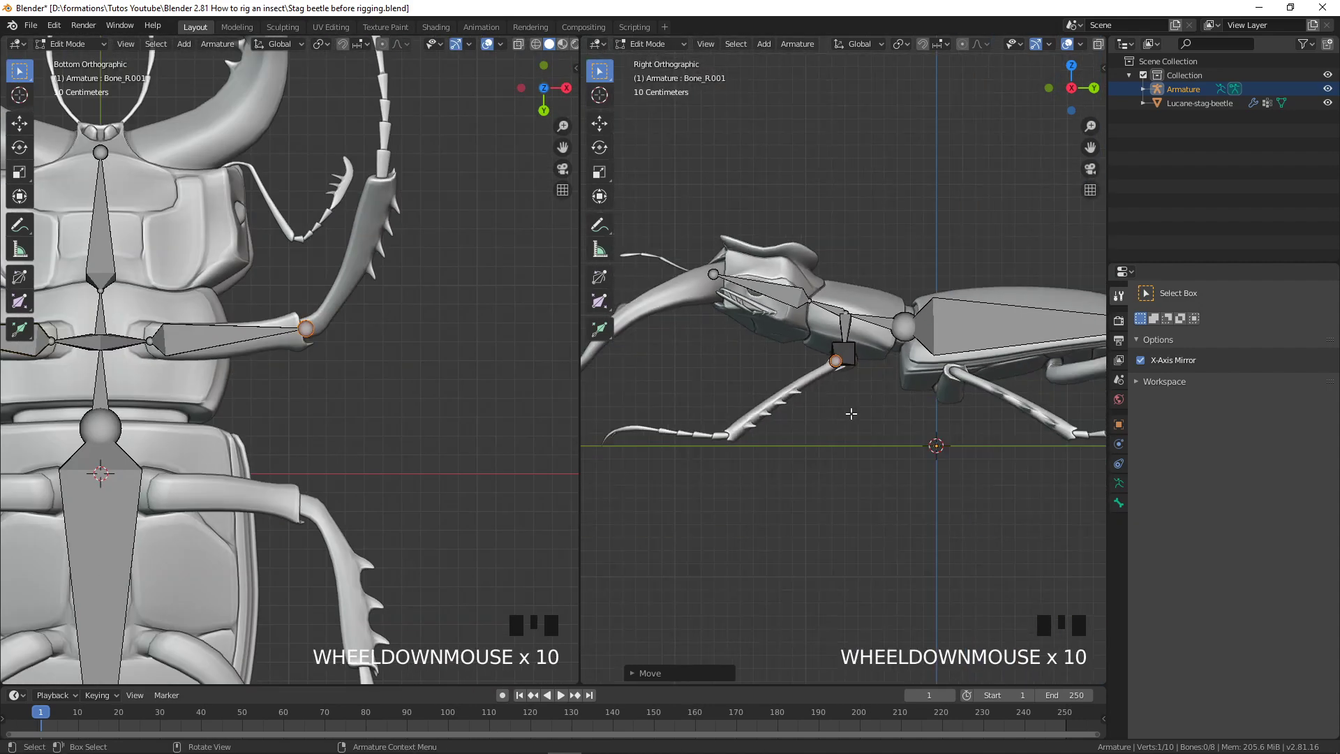
{"action": "scroll", "coordinate": [846, 380], "scroll_direction": "up", "scroll_amount": 11}
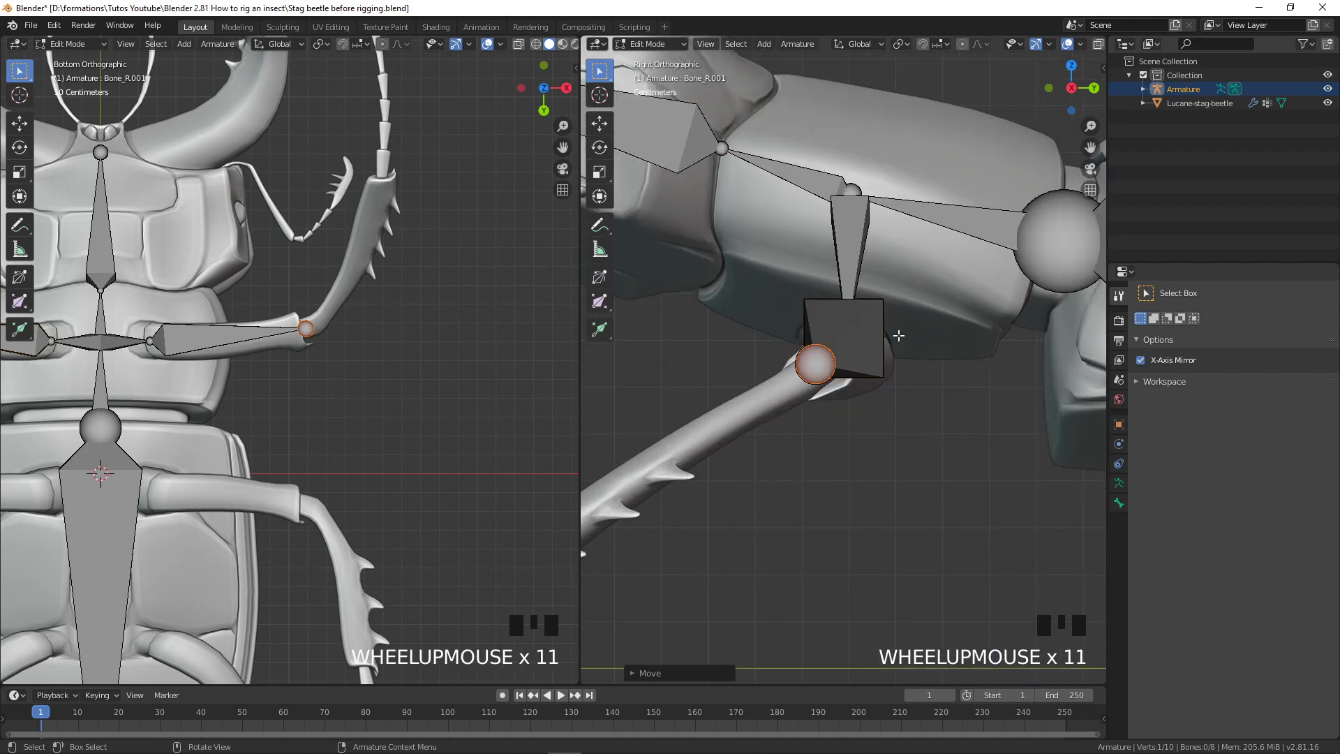
{"action": "left_click", "coordinate": [873, 327]}
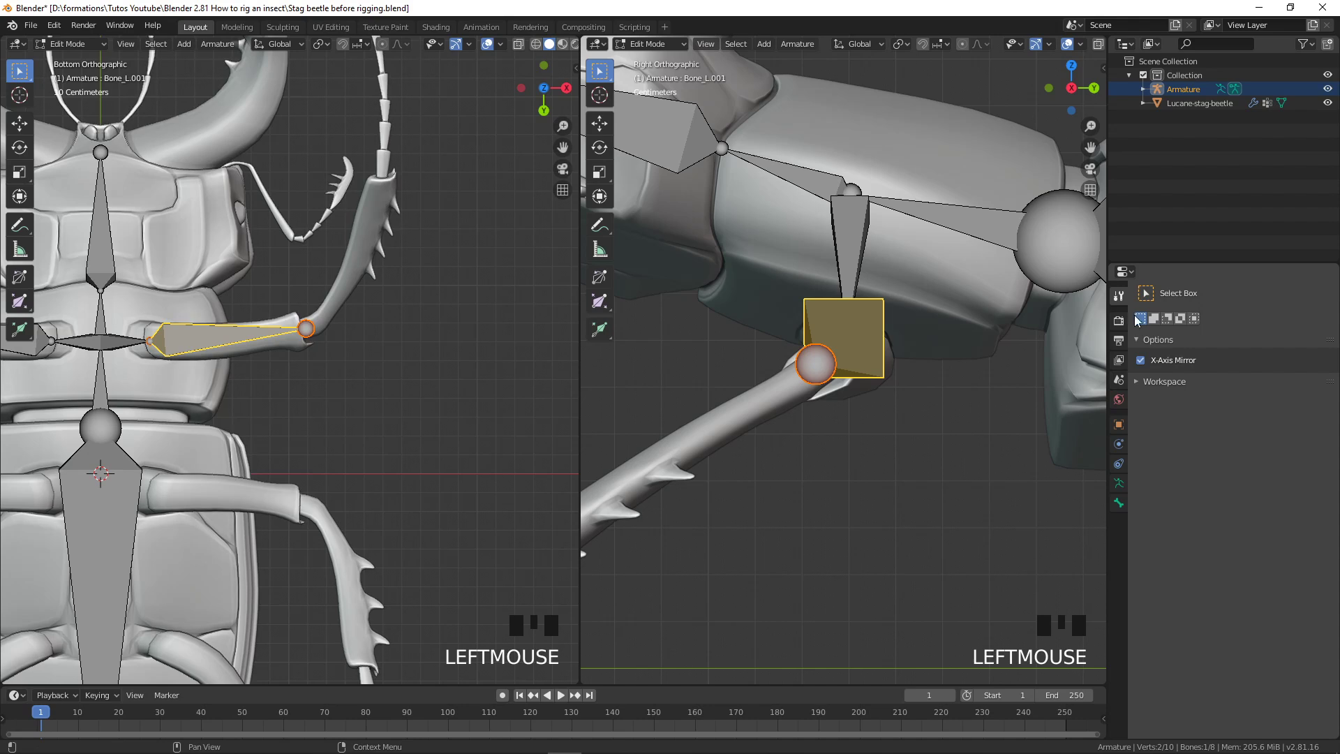
{"action": "left_click", "coordinate": [1119, 482]}
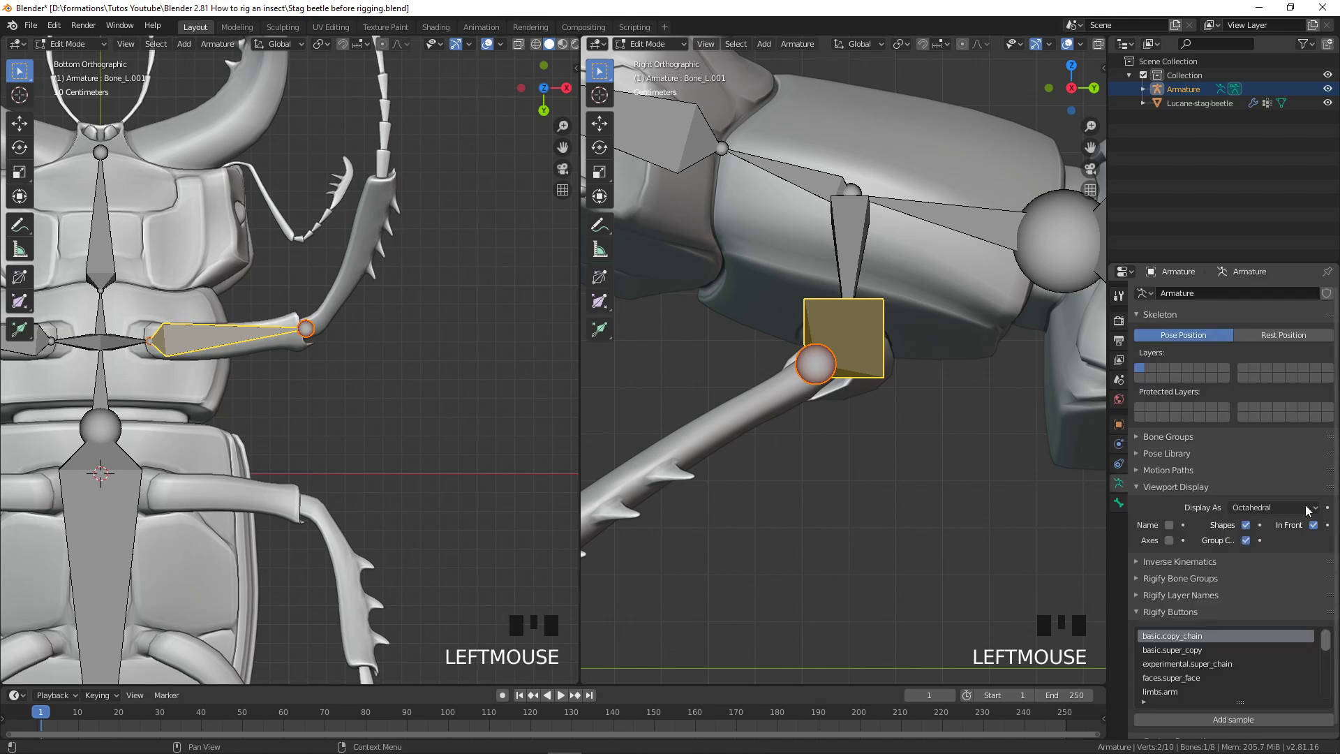
{"action": "left_click", "coordinate": [1288, 508]}
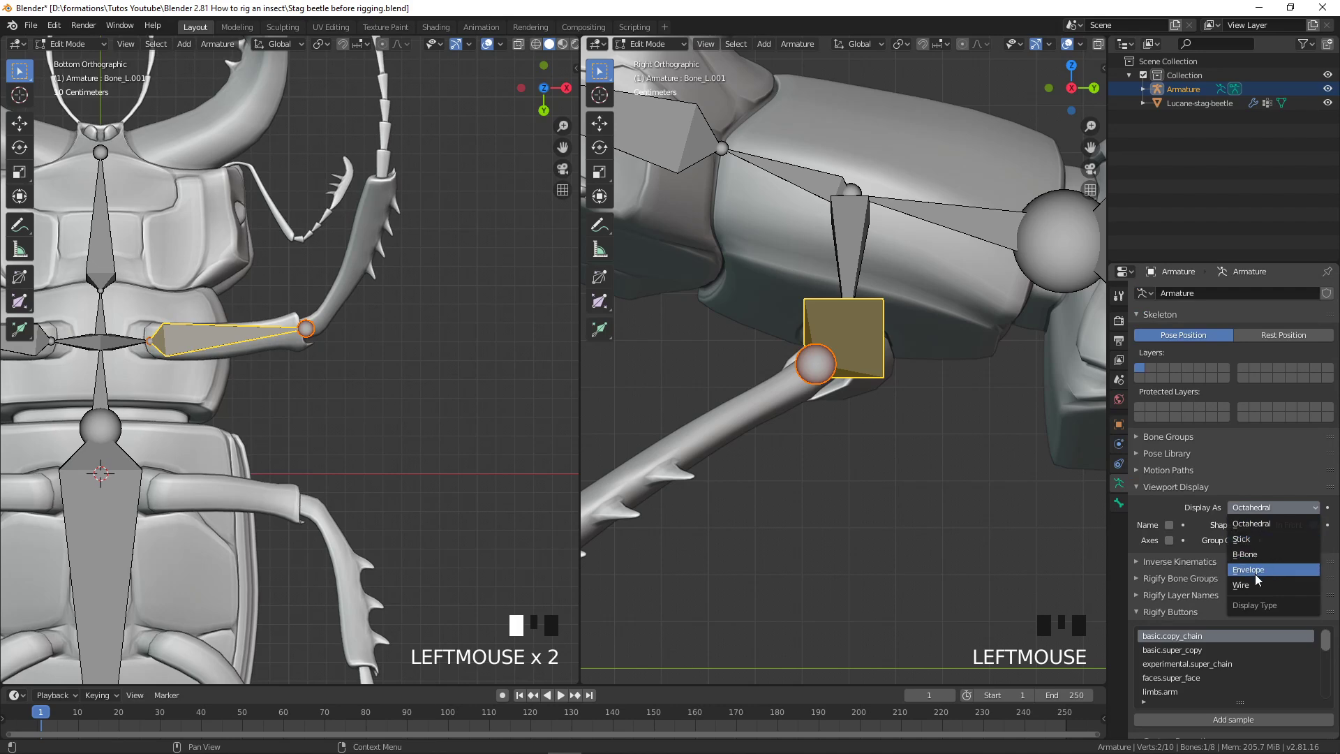
{"action": "left_click", "coordinate": [1253, 539]}
Lower the outer joints of the front legs' first segments about 0.01 m along Z and shift them about 0.04 m inward
{"action": "scroll", "coordinate": [349, 307], "scroll_direction": "down", "scroll_amount": 4}
{"action": "scroll", "coordinate": [351, 307], "scroll_direction": "up", "scroll_amount": 4}
{"action": "middle_click_drag", "start_coordinate": [359, 306], "coordinate": [396, 296], "text": "shift"}
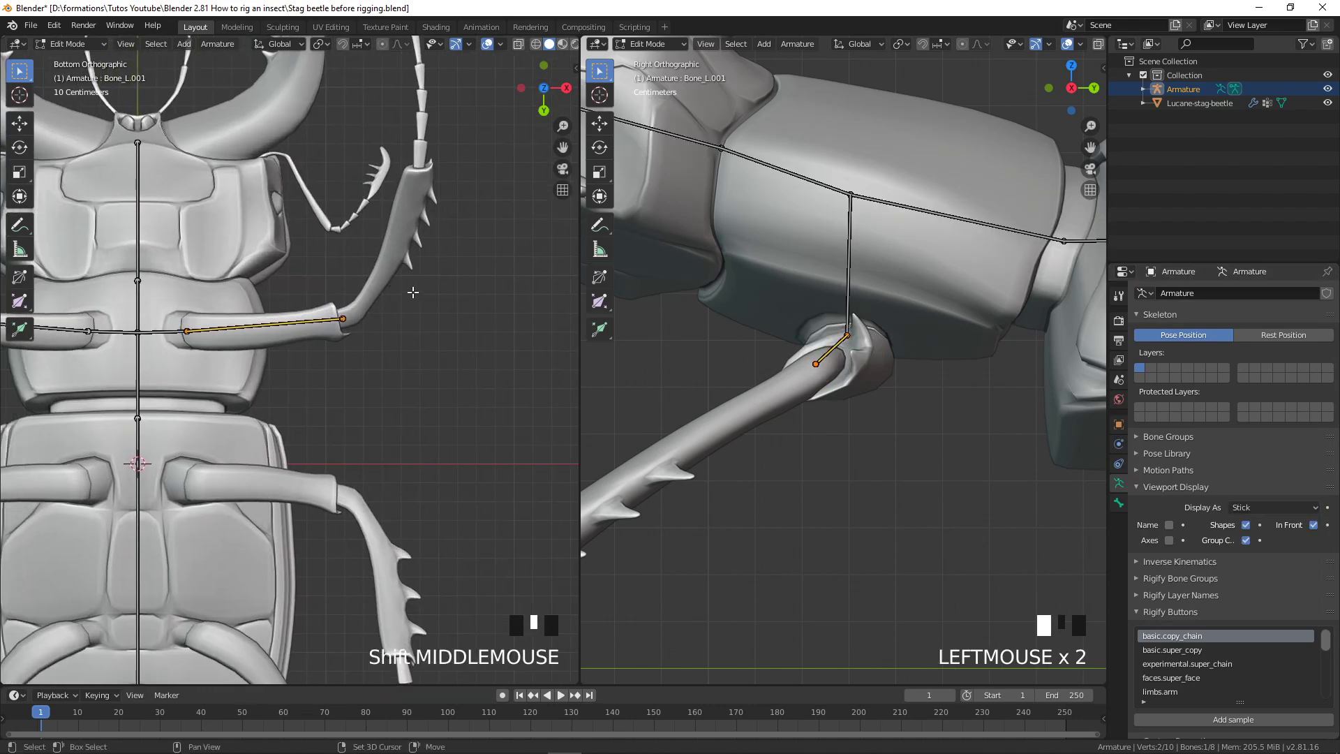
{"action": "left_click", "coordinate": [830, 376]}
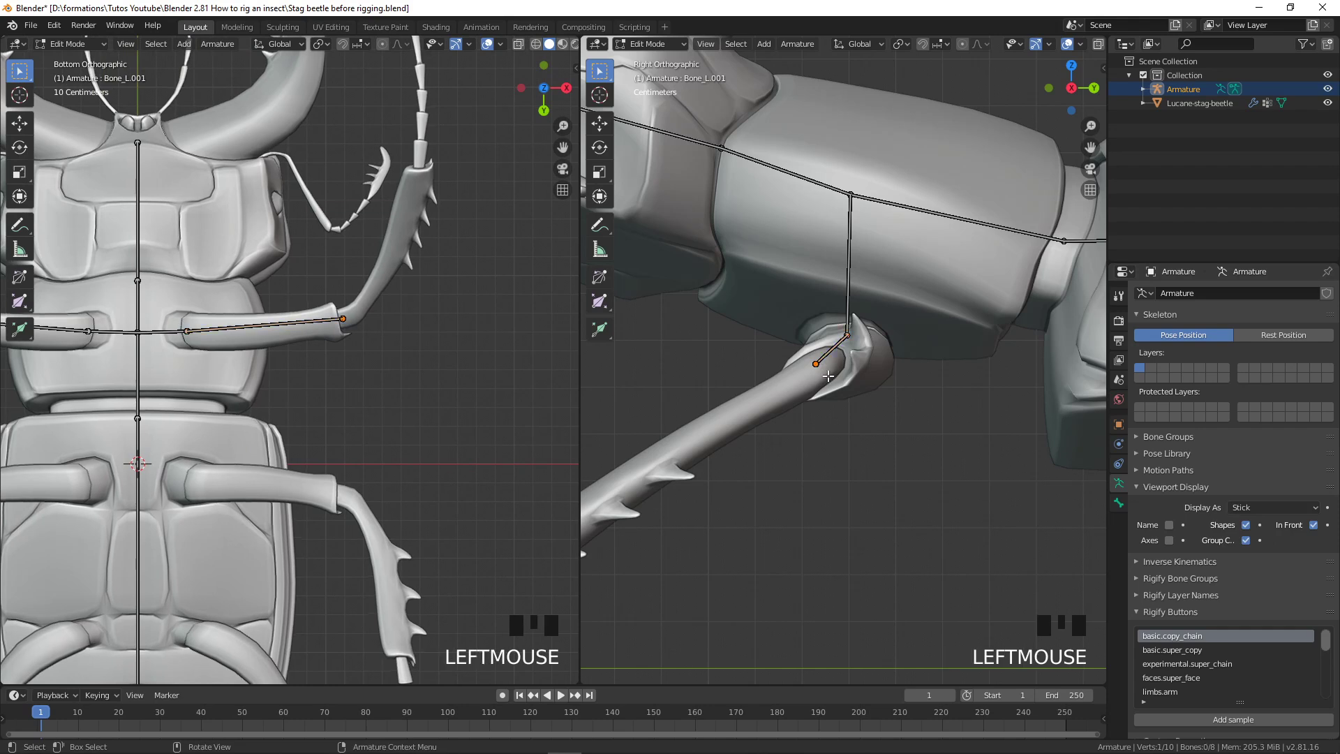
{"action": "key", "text": "g"}
{"action": "key", "text": "z"}
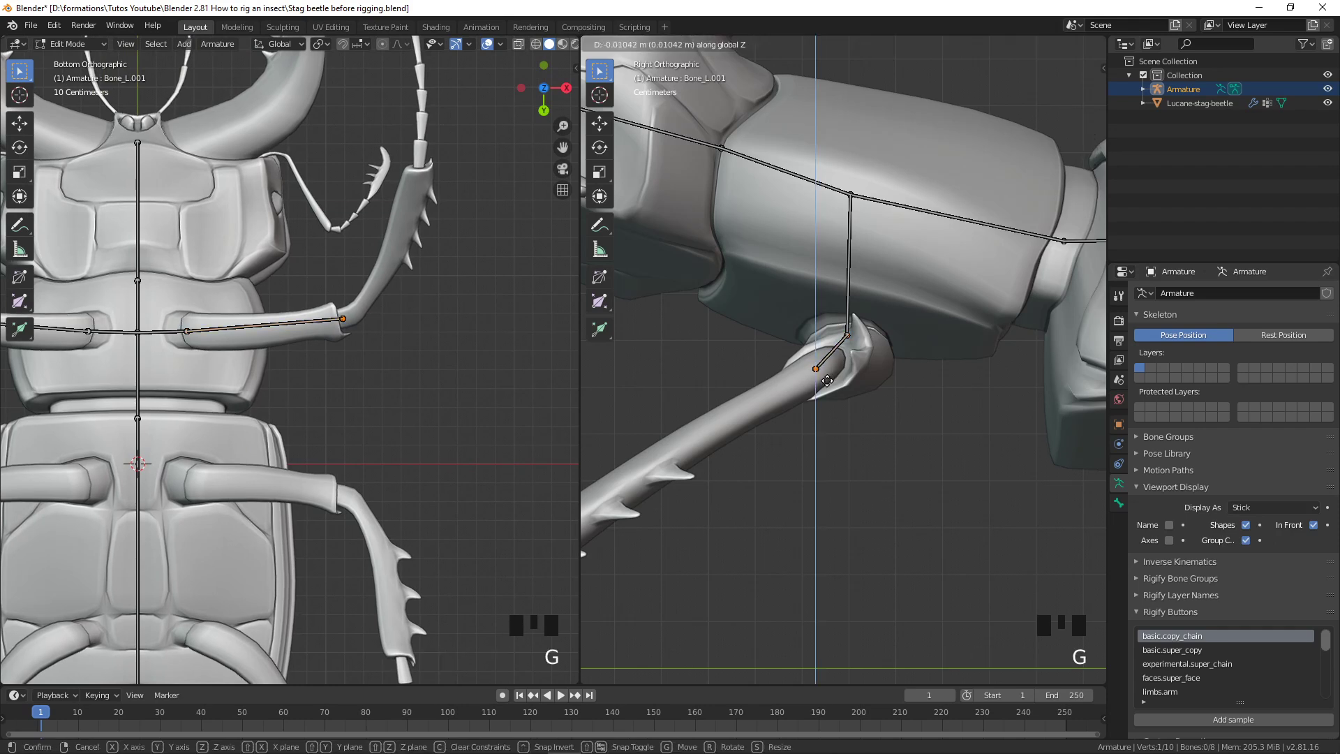
{"action": "left_click", "coordinate": [827, 381]}
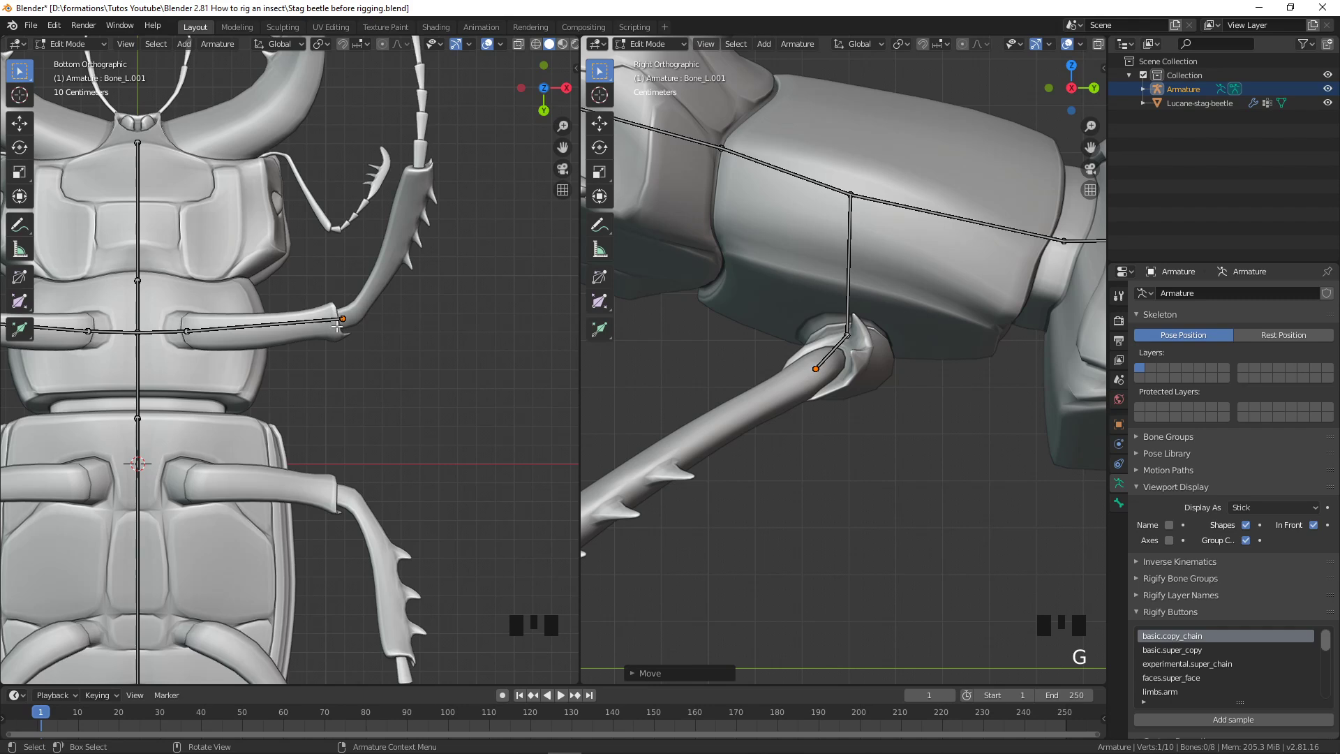
{"action": "middle_click_drag", "start_coordinate": [320, 285], "coordinate": [358, 312], "text": "shift"}
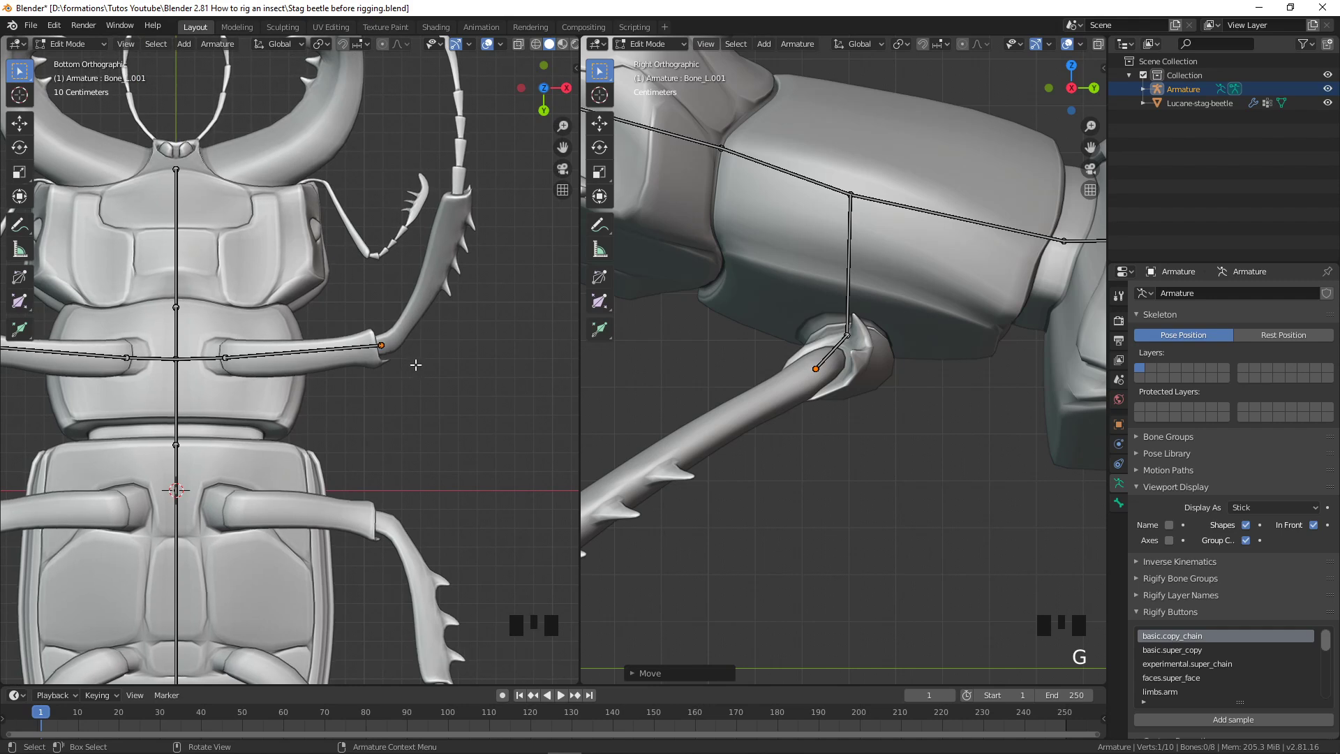
{"action": "key", "text": "g"}
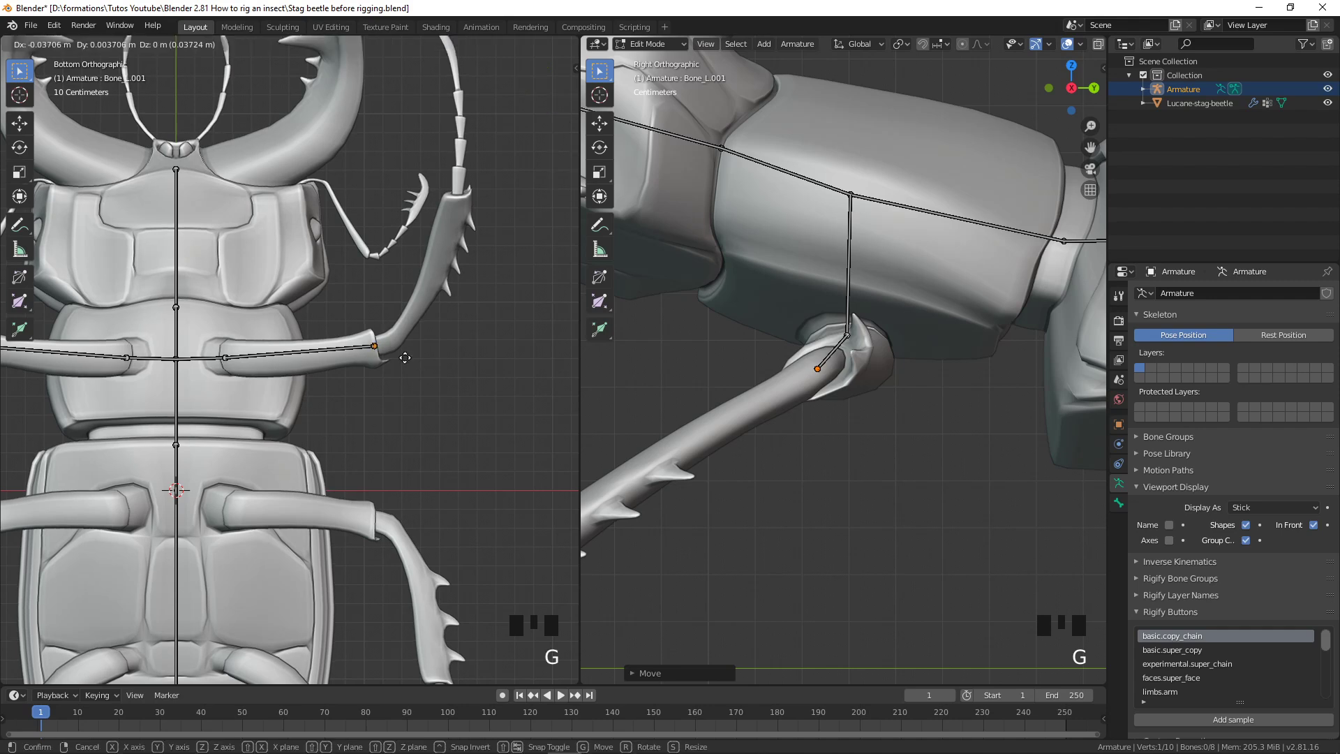
{"action": "left_click", "coordinate": [403, 358]}
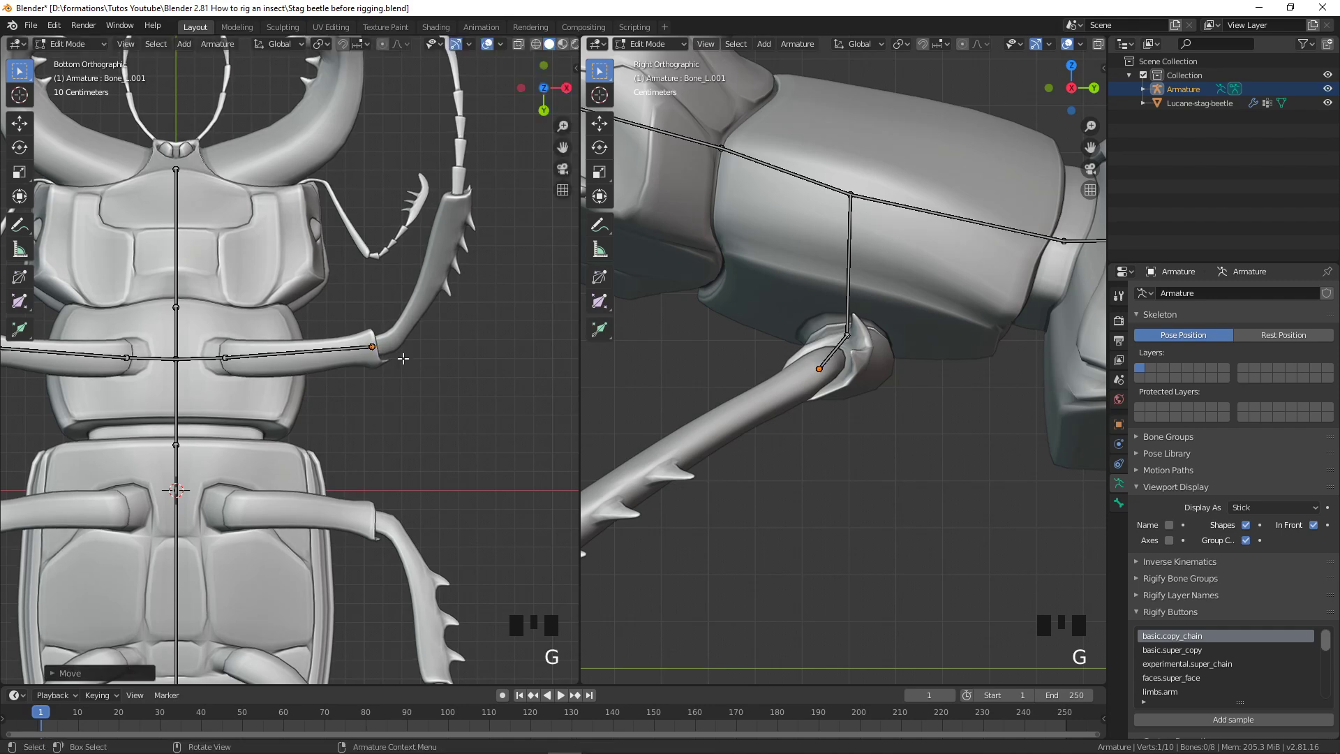
Extrude a mirrored pair of bones about 0.93 m forward along the front legs' second segments and lower their tips along Z to the segment ends
{"action": "key", "text": "e"}
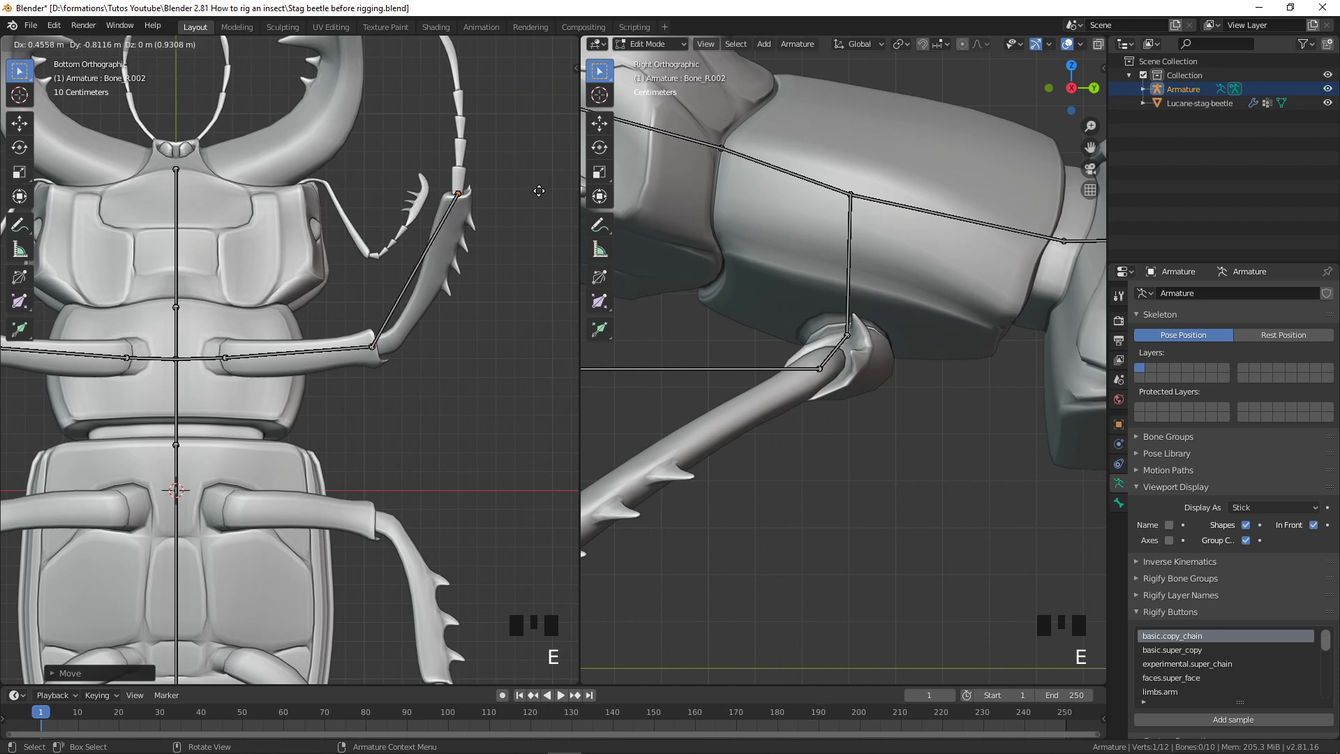
{"action": "left_click", "coordinate": [539, 191]}
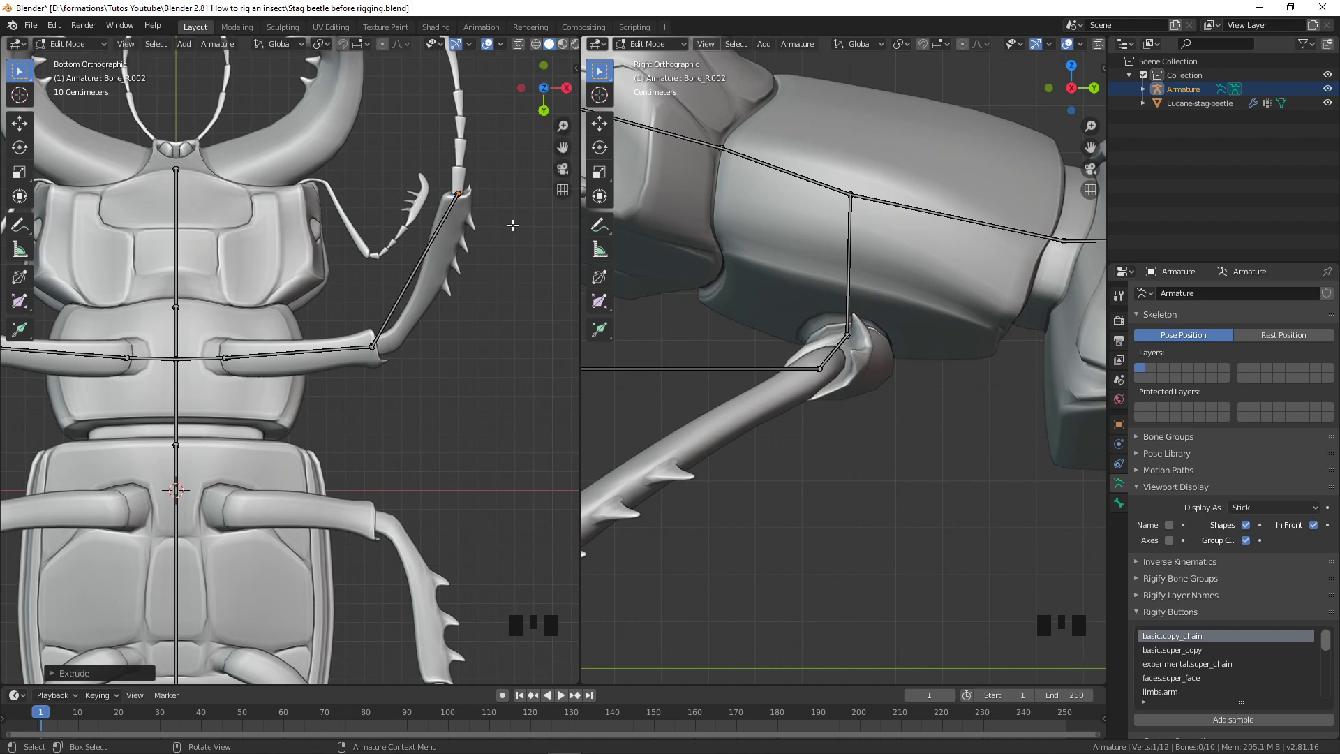
{"action": "scroll", "coordinate": [460, 193], "scroll_direction": "up", "scroll_amount": 2}
{"action": "middle_click_drag", "start_coordinate": [460, 192], "coordinate": [399, 212], "text": "shift"}
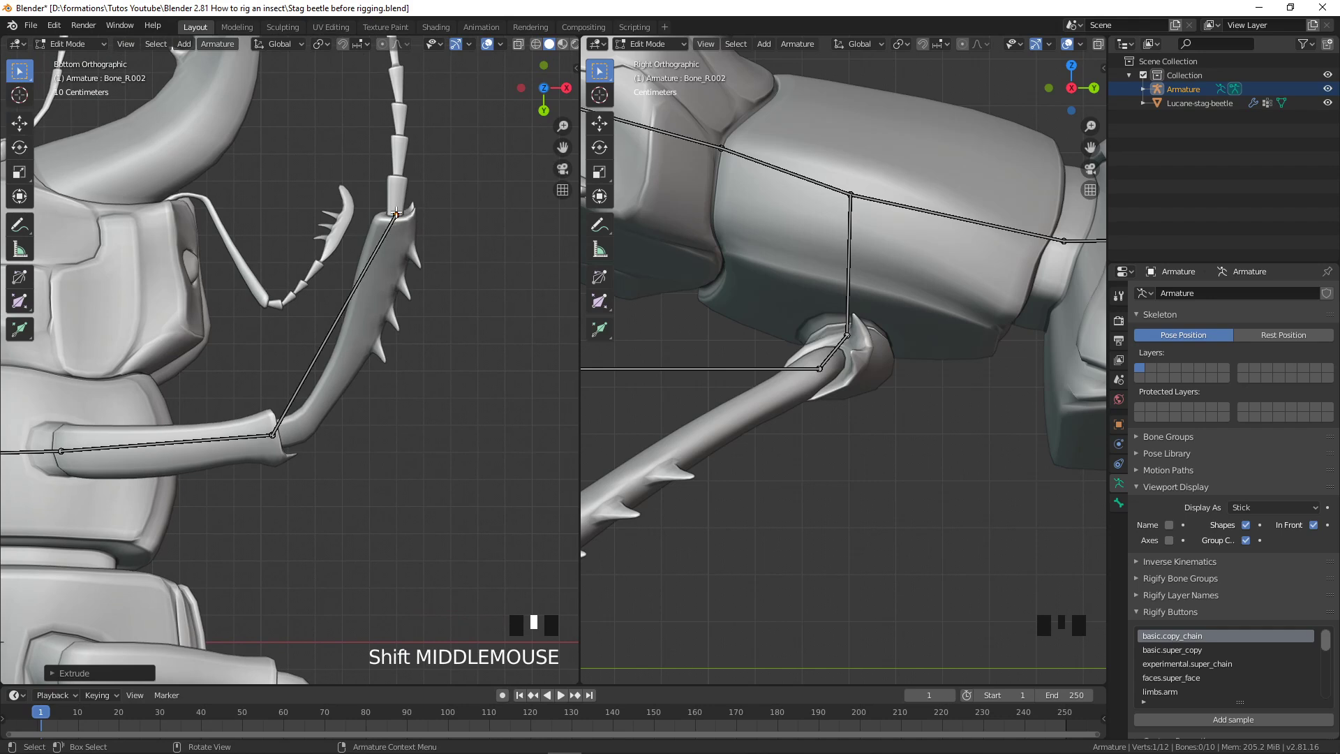
{"action": "scroll", "coordinate": [796, 400], "scroll_direction": "down", "scroll_amount": 2}
{"action": "middle_click_drag", "start_coordinate": [796, 399], "coordinate": [847, 317], "text": "shift"}
{"action": "key", "text": "g"}
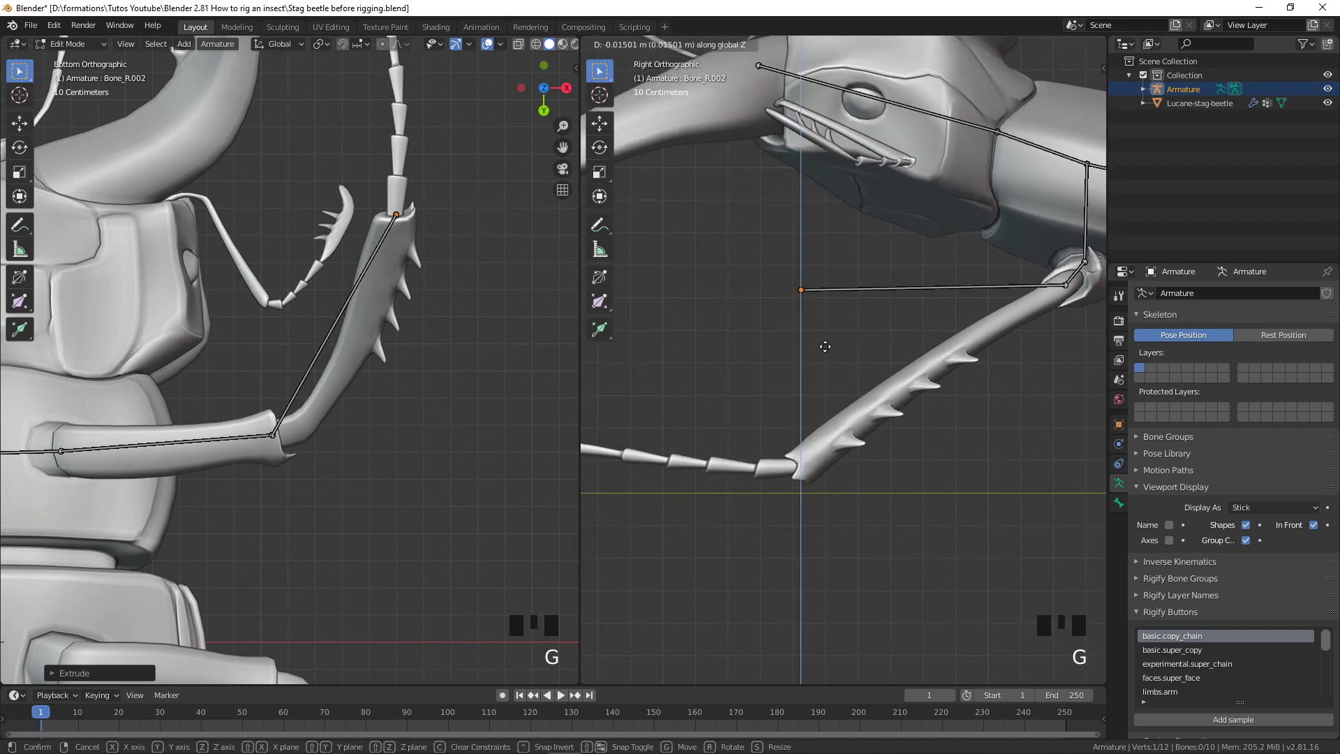
{"action": "left_click", "coordinate": [835, 516]}
Move the joints between the front legs' first and second segments about 0.03 m outward in the bottom view
{"action": "scroll", "coordinate": [367, 455], "scroll_direction": "down", "scroll_amount": 5}
{"action": "scroll", "coordinate": [344, 409], "scroll_direction": "up", "scroll_amount": 3}
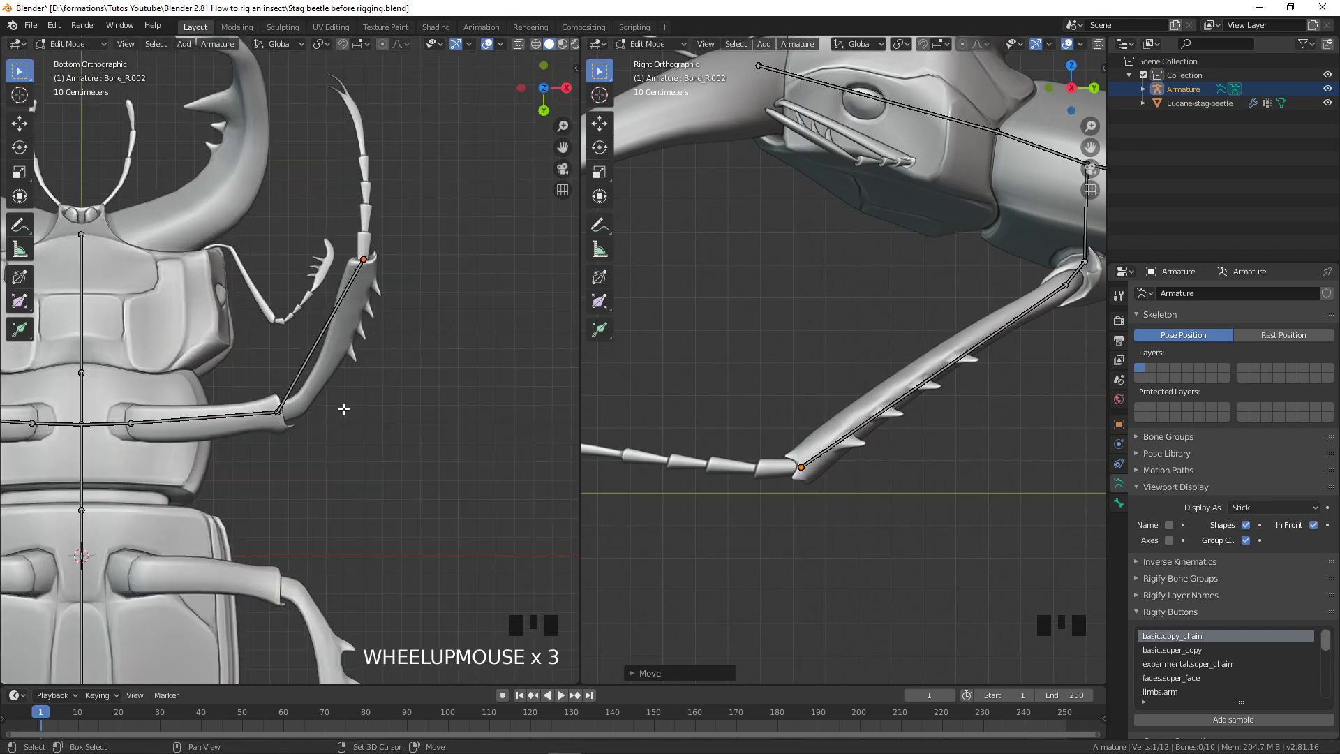
{"action": "middle_click_drag", "start_coordinate": [344, 410], "coordinate": [428, 453], "text": "shift"}
{"action": "scroll", "coordinate": [428, 482], "scroll_direction": "up", "scroll_amount": 2}
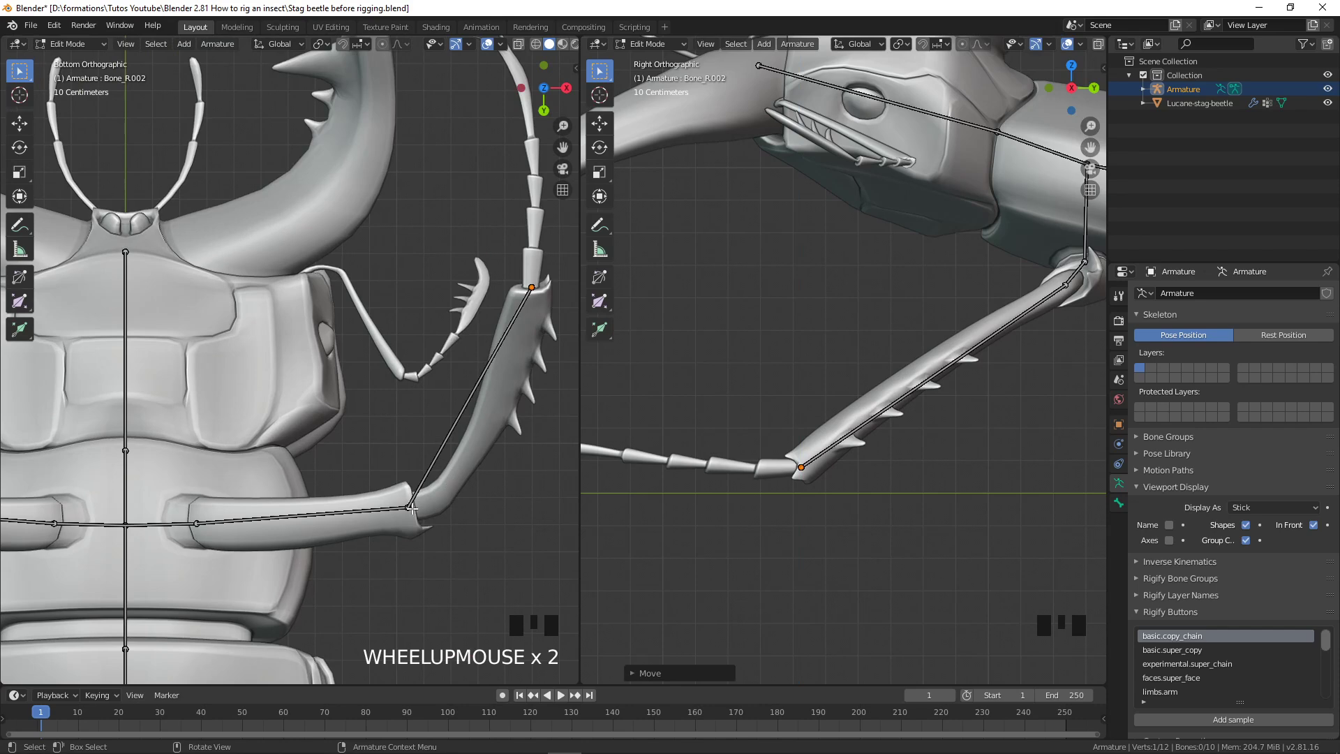
{"action": "left_click", "coordinate": [428, 508]}
{"action": "key", "text": "g"}
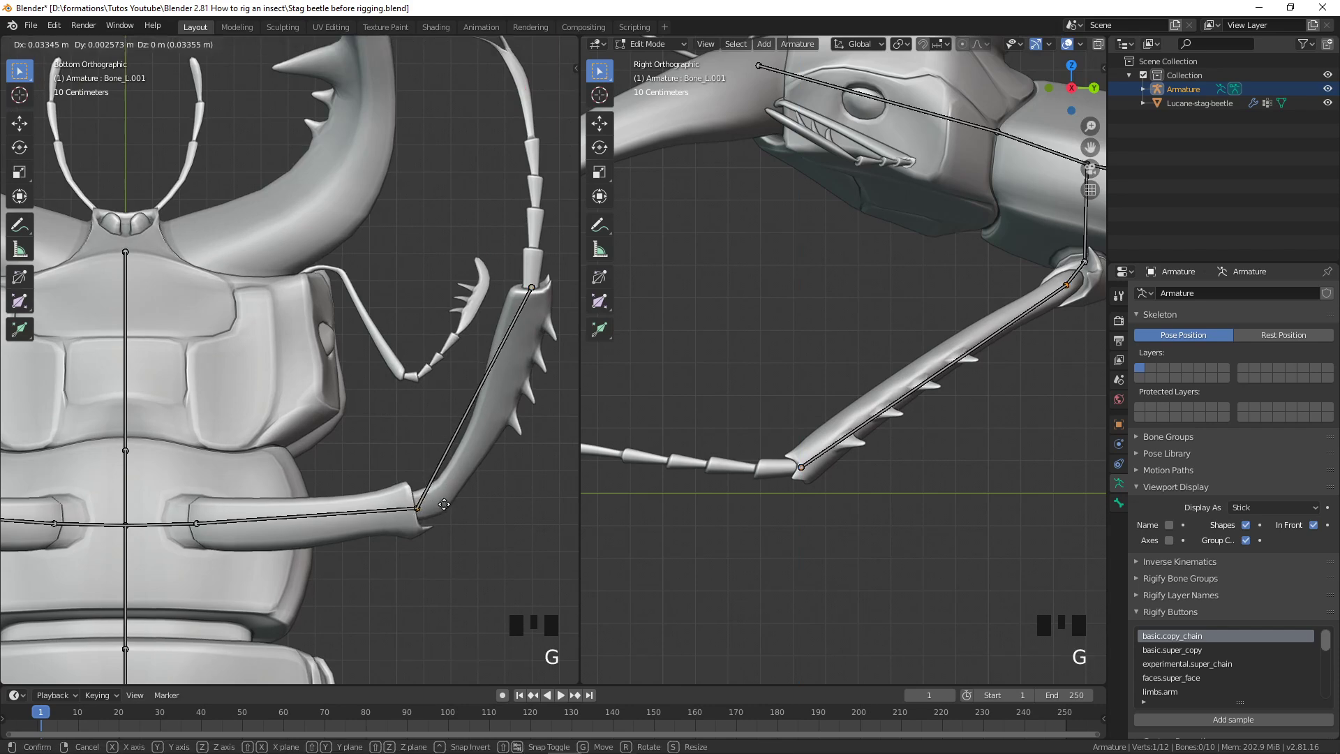
{"action": "left_click", "coordinate": [444, 504]}
Extrude a mirrored pair of bones about 0.55 m along the front legs' small foot segments and raise their tips to the claw joints
{"action": "scroll", "coordinate": [444, 504], "scroll_direction": "down", "scroll_amount": 2}
{"action": "middle_click_drag", "start_coordinate": [444, 504], "coordinate": [393, 440], "text": "shift"}
{"action": "scroll", "coordinate": [389, 344], "scroll_direction": "up", "scroll_amount": 4}
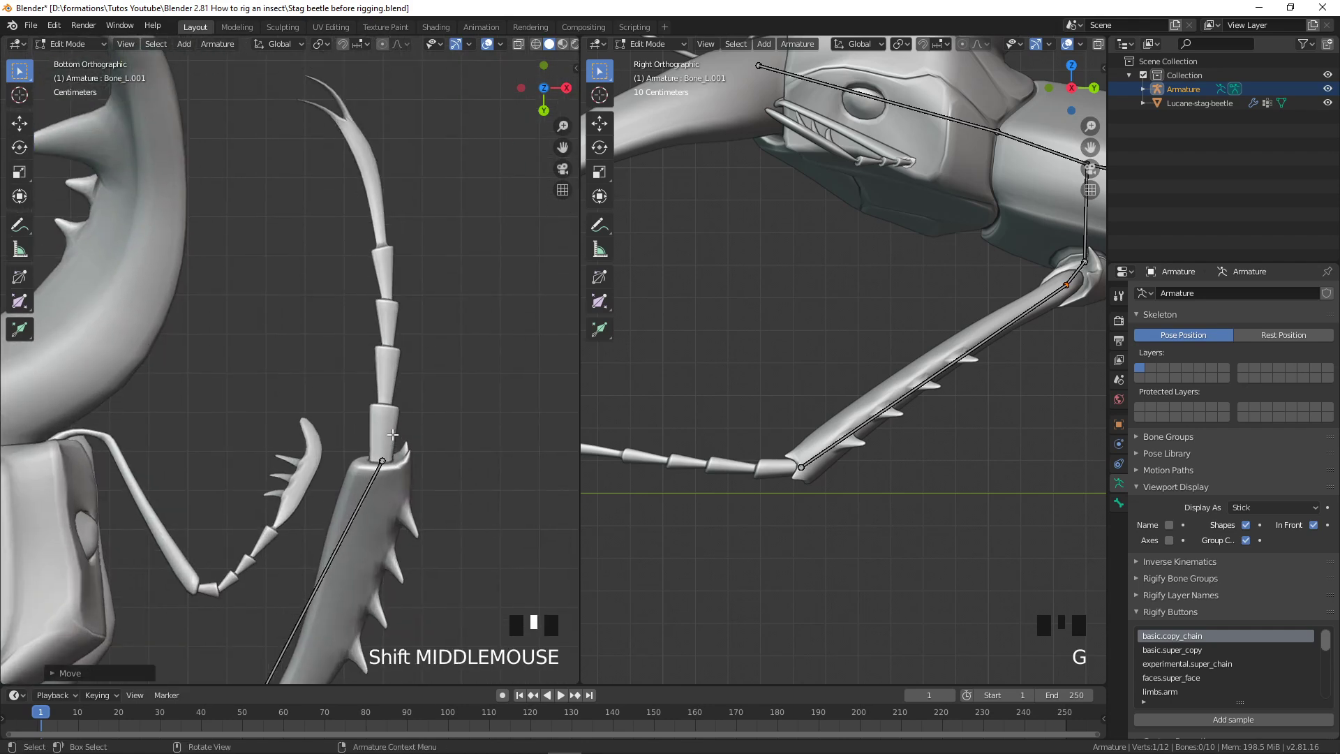
{"action": "left_click", "coordinate": [396, 463]}
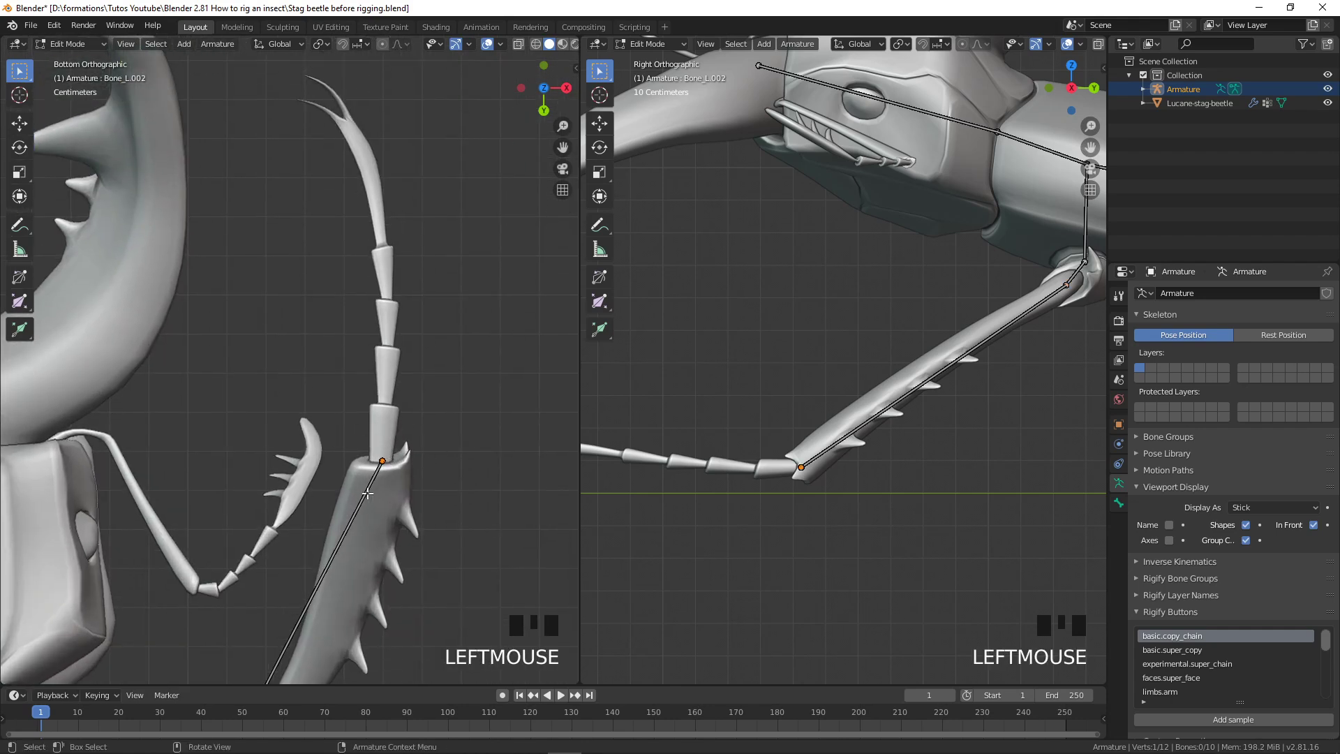
{"action": "key", "text": "e"}
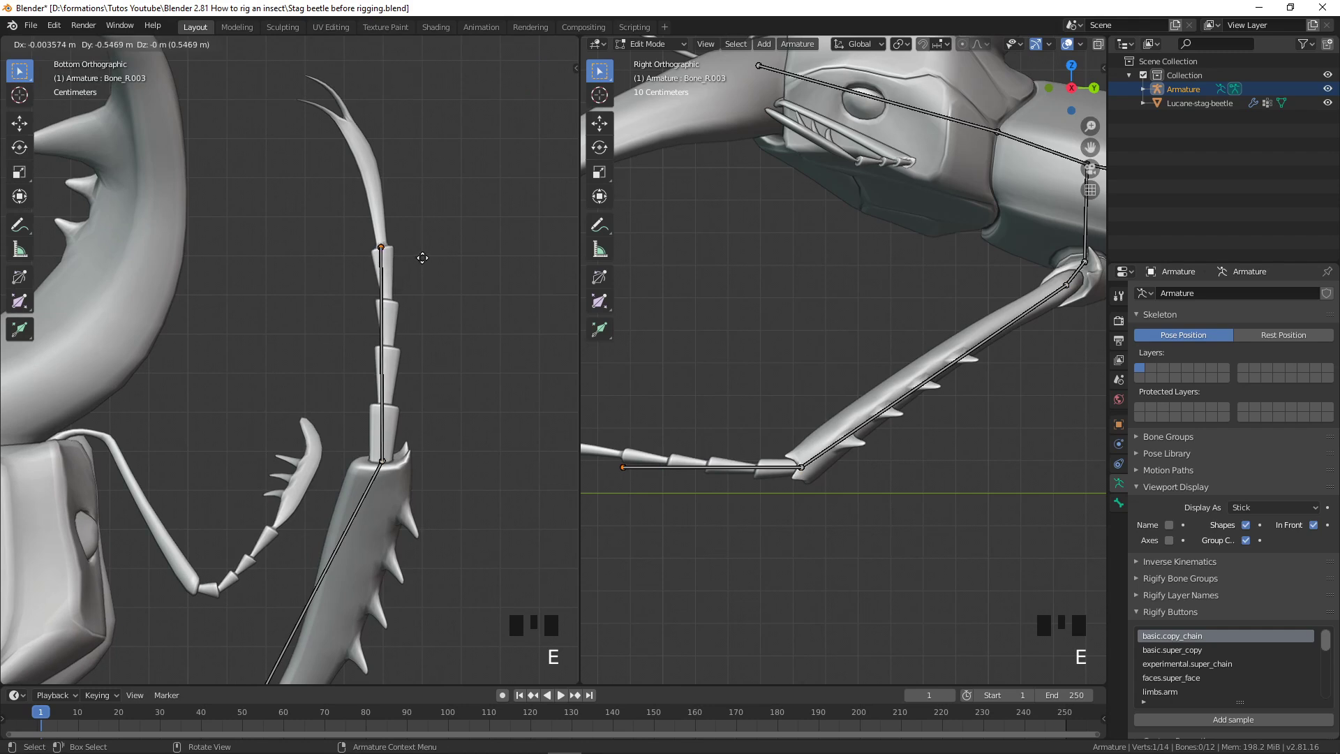
{"action": "left_click", "coordinate": [422, 257]}
{"action": "middle_click_drag", "start_coordinate": [673, 495], "coordinate": [712, 470], "text": "shift"}
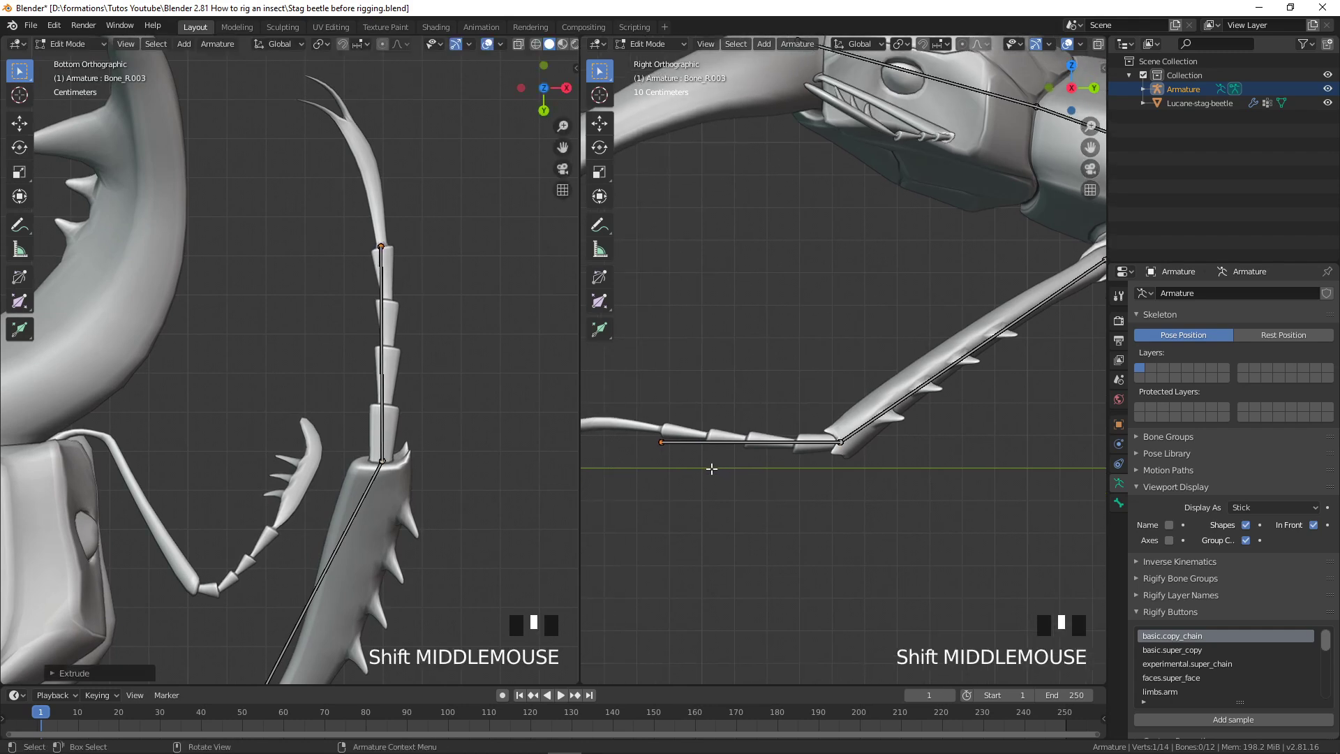
{"action": "key", "text": "g"}
{"action": "left_click", "coordinate": [711, 455]}
Extrude a mirrored pair of bones about 0.33 m along the front legs' claw segments and shift their tips about 0.09 m inward
{"action": "middle_click_drag", "start_coordinate": [737, 433], "coordinate": [866, 389], "text": "shift"}
{"action": "scroll", "coordinate": [905, 405], "scroll_direction": "up", "scroll_amount": 2}
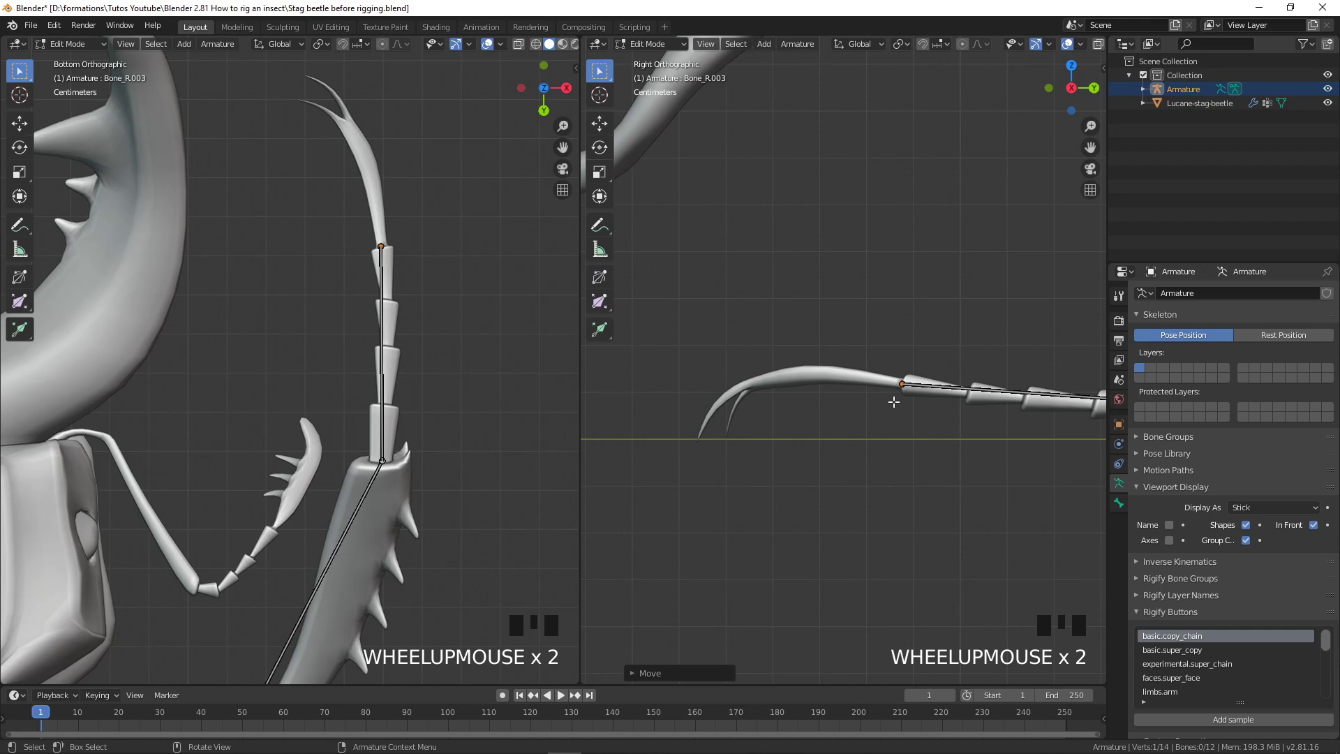
{"action": "key", "text": "e"}
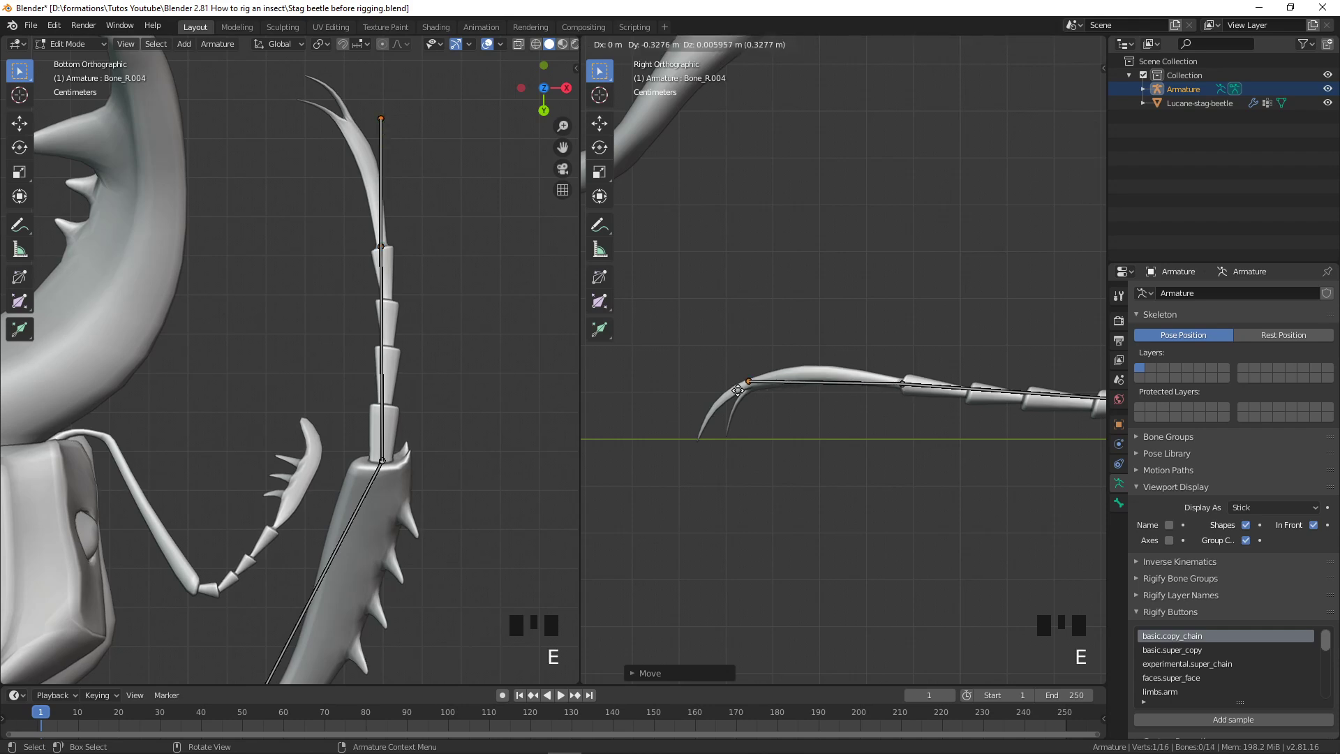
{"action": "left_click", "coordinate": [736, 390]}
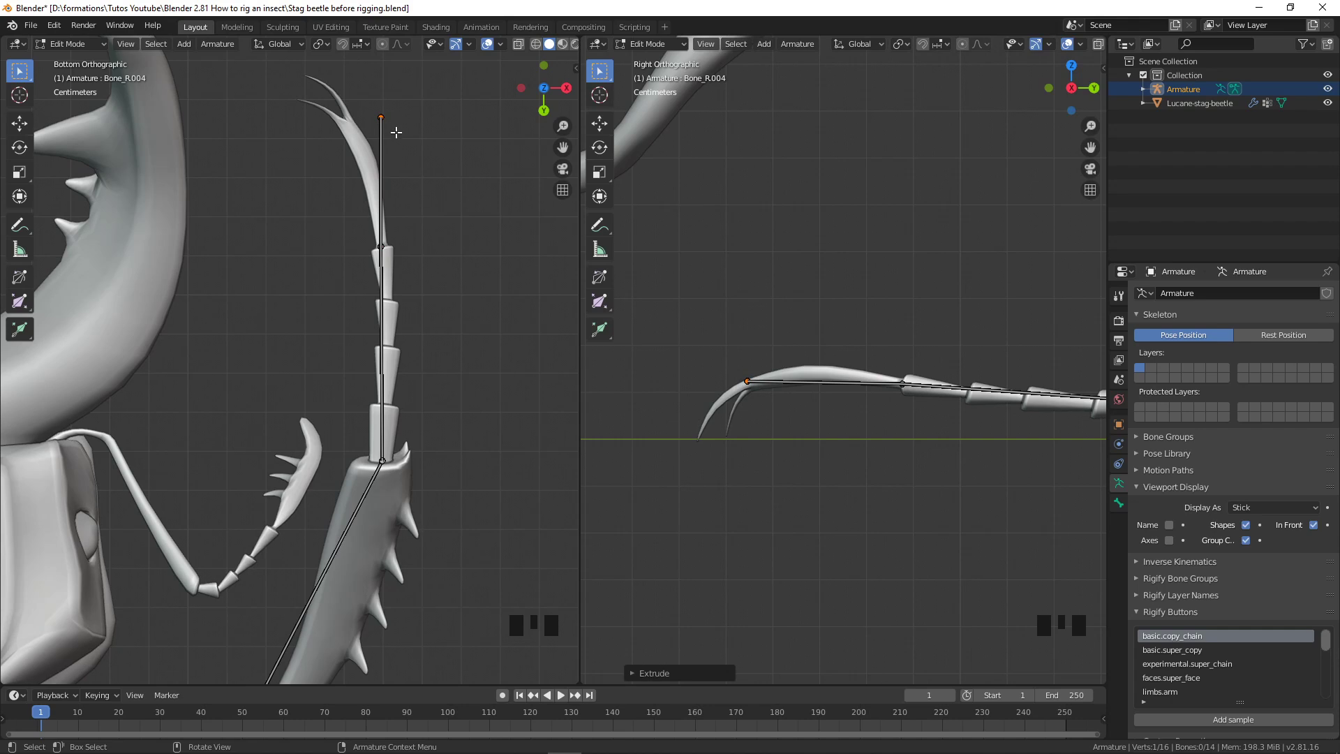
{"action": "key", "text": "g"}
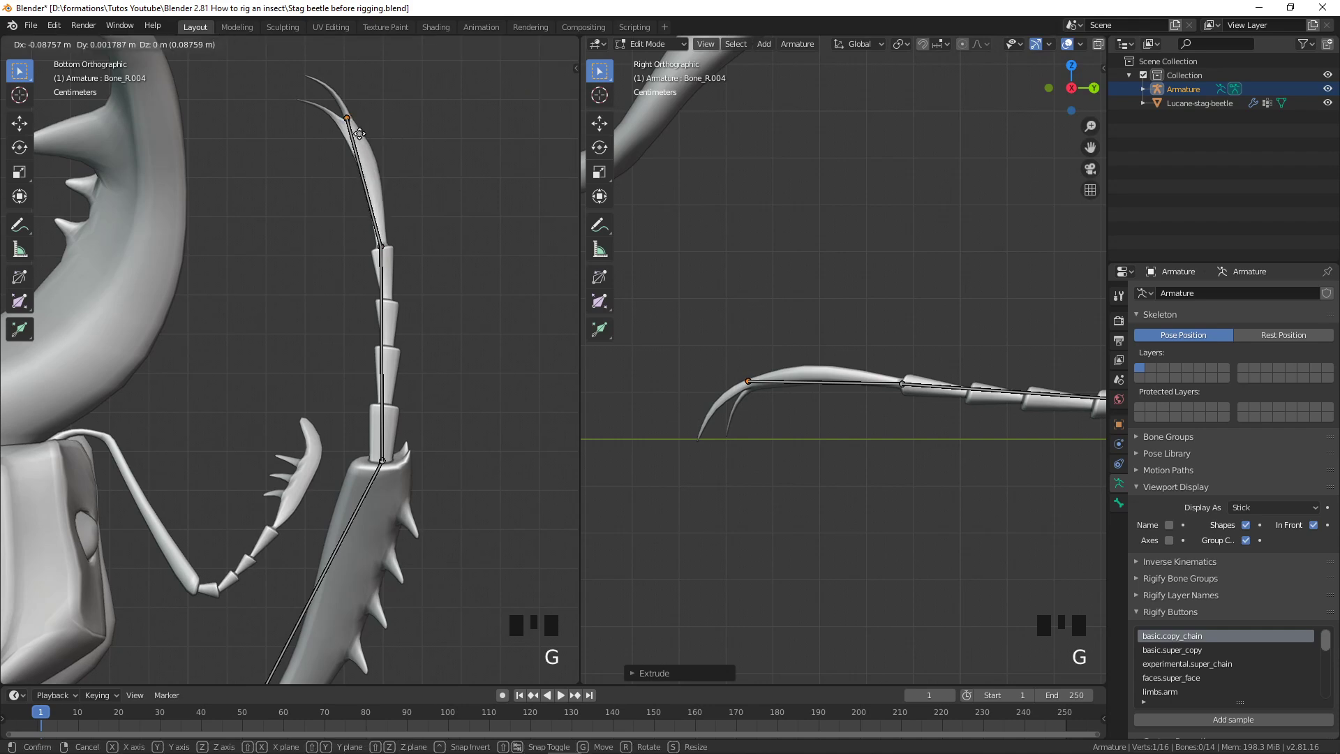
{"action": "left_click", "coordinate": [360, 133]}
Subdivide the long abdomen bone with the number of cuts set to 2
{"action": "scroll", "coordinate": [464, 350], "scroll_direction": "down", "scroll_amount": 5}
{"action": "middle_click_drag", "start_coordinate": [463, 350], "coordinate": [457, 383], "text": "shift"}
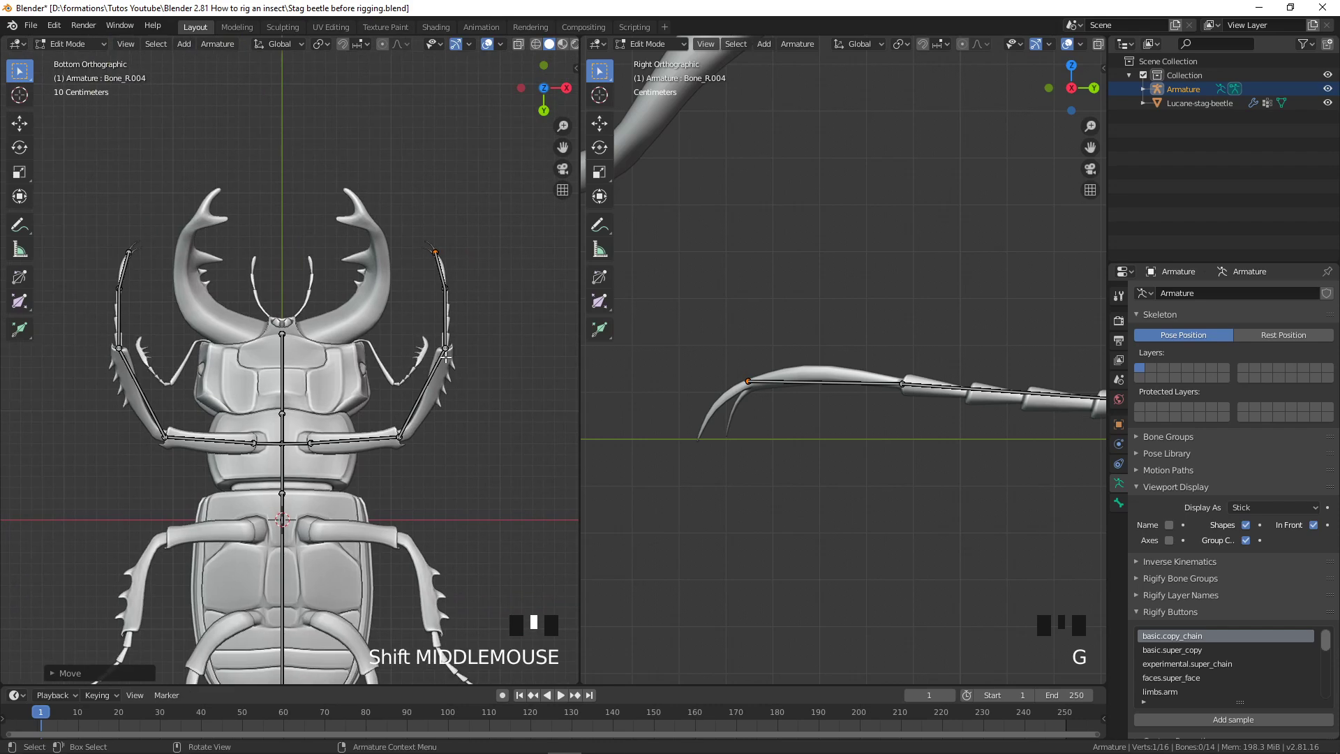
{"action": "scroll", "coordinate": [423, 493], "scroll_direction": "up", "scroll_amount": 2}
{"action": "middle_click_drag", "start_coordinate": [428, 500], "coordinate": [403, 283], "text": "shift"}
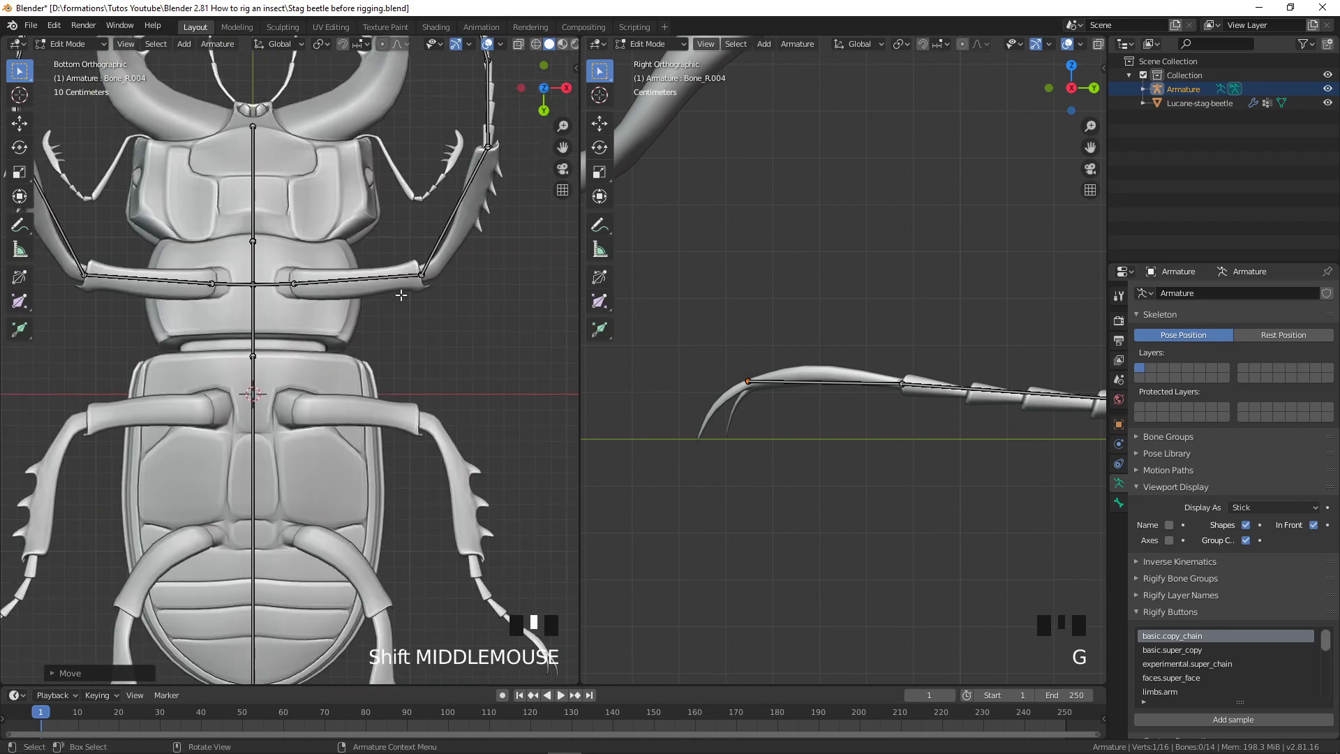
{"action": "scroll", "coordinate": [419, 342], "scroll_direction": "down", "scroll_amount": 2}
{"action": "scroll", "coordinate": [407, 363], "scroll_direction": "up", "scroll_amount": 1}
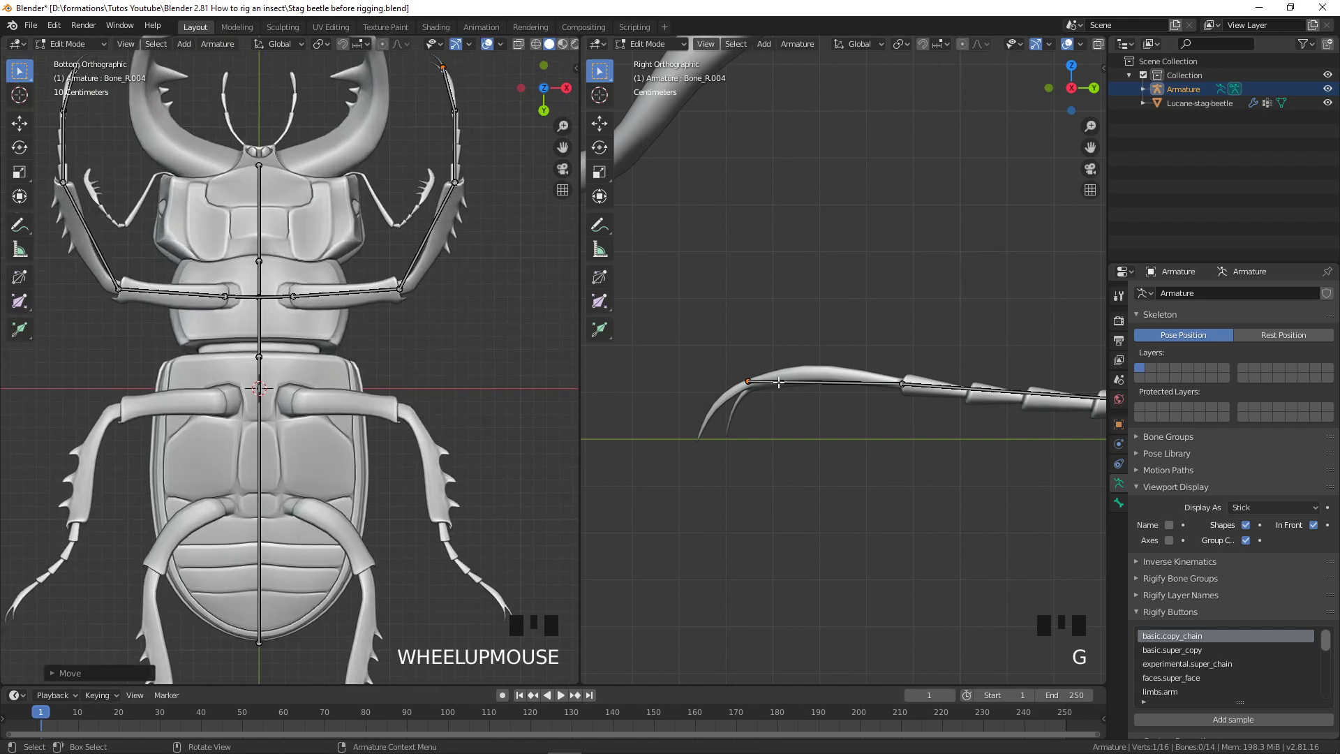
{"action": "scroll", "coordinate": [263, 389], "scroll_direction": "down", "scroll_amount": 3}
{"action": "scroll", "coordinate": [262, 389], "scroll_direction": "up", "scroll_amount": 3}
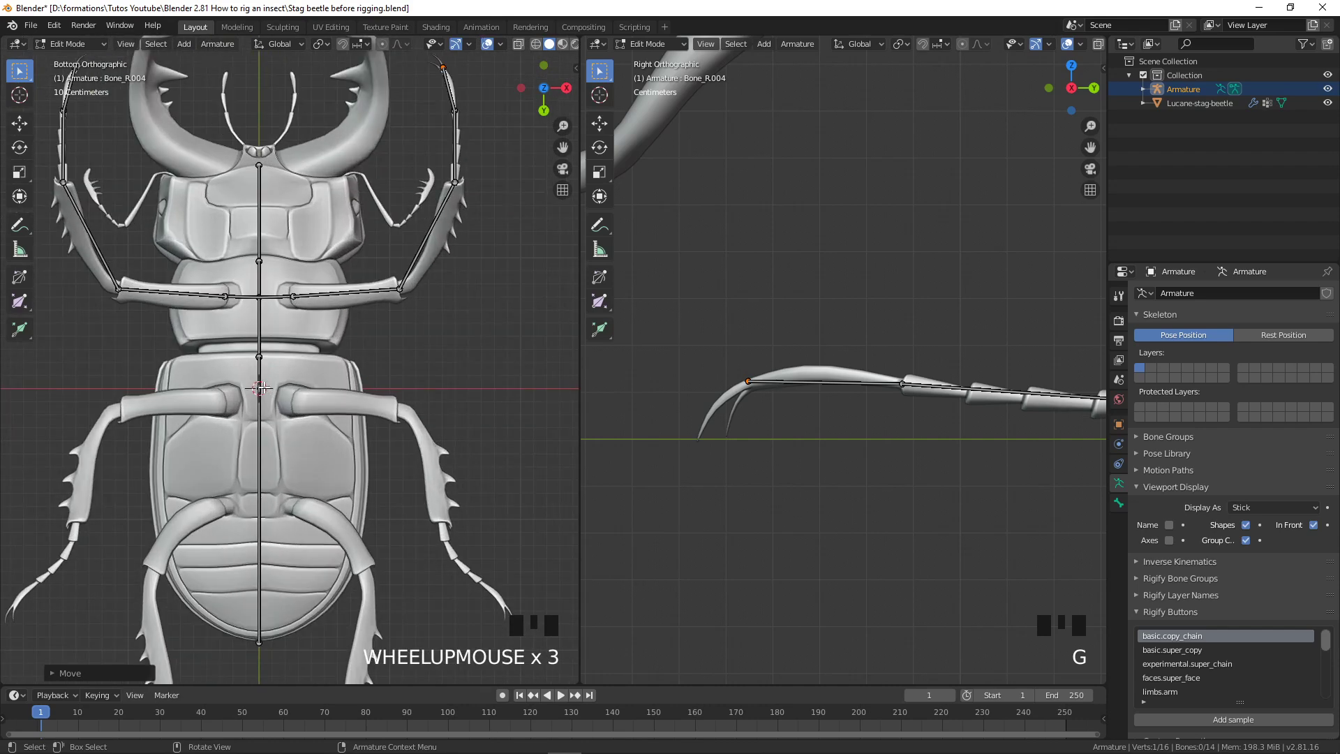
{"action": "left_click", "coordinate": [259, 360]}
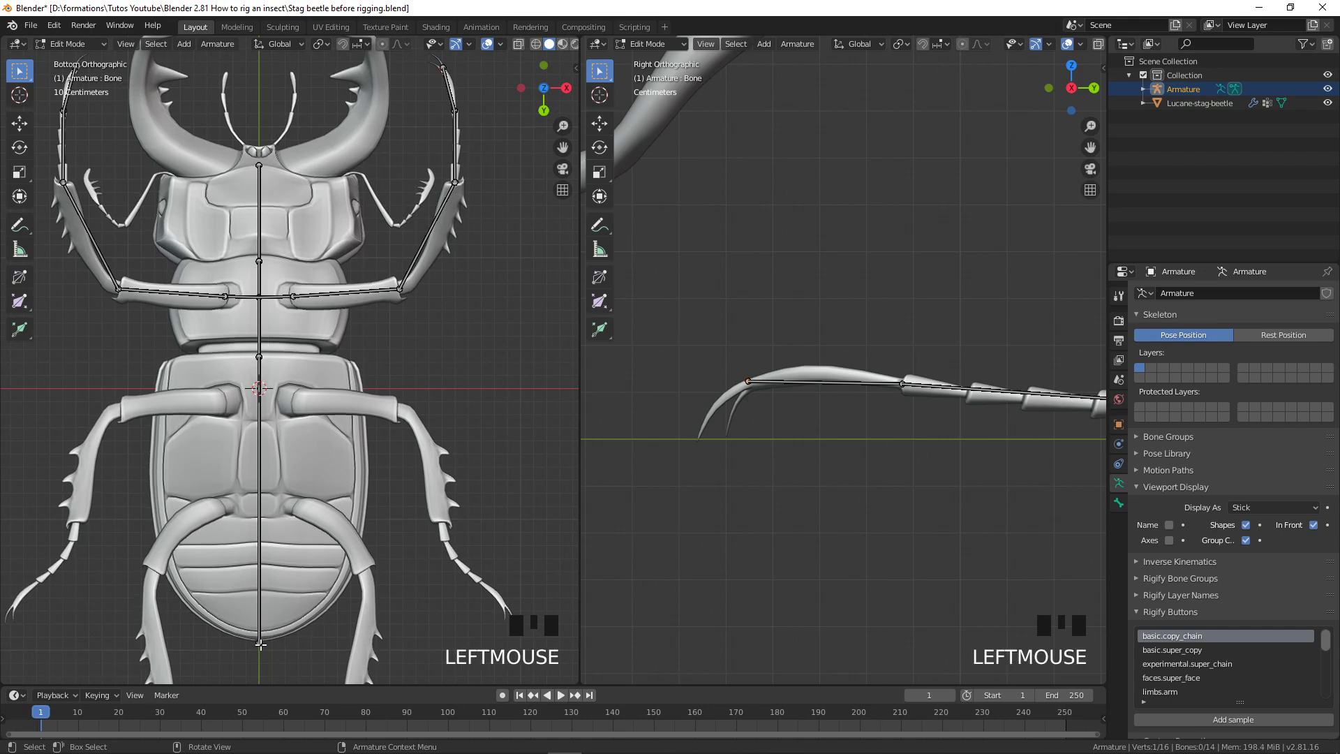
{"action": "double_click", "coordinate": [256, 545]}
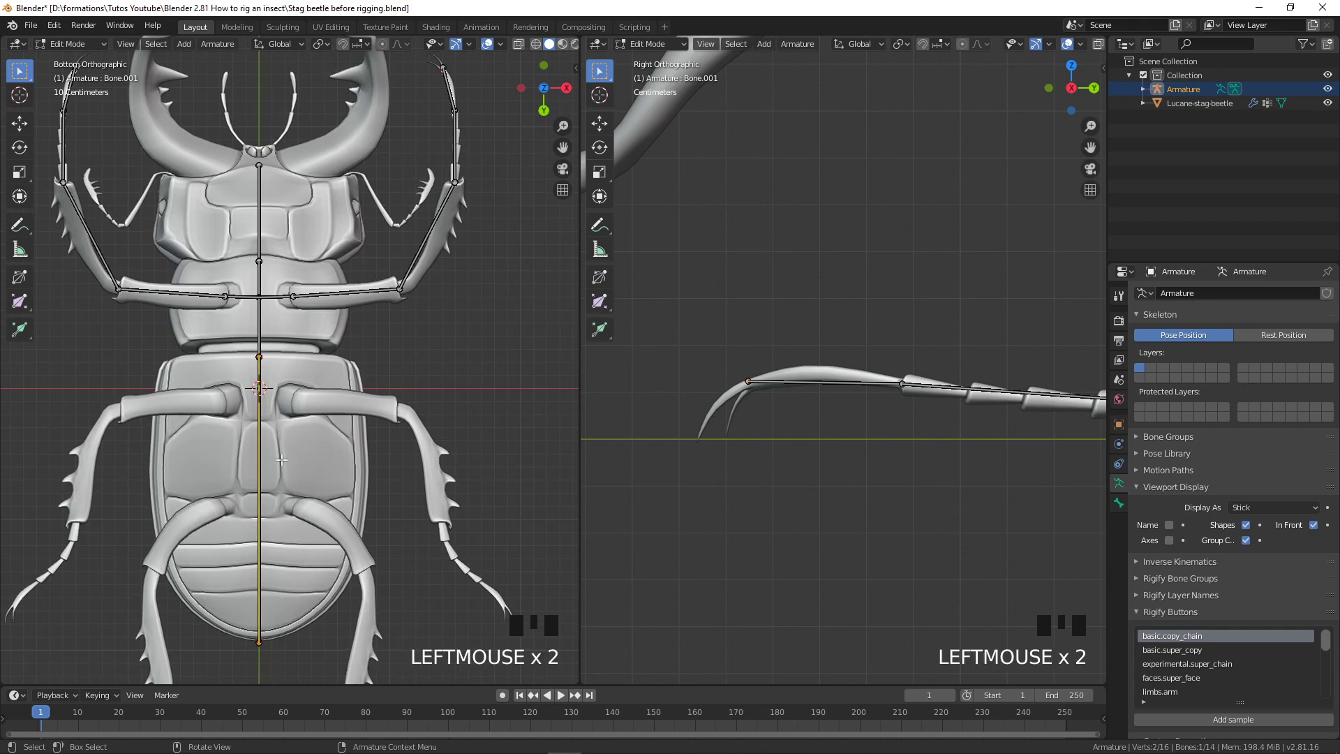
{"action": "scroll", "coordinate": [252, 501], "scroll_direction": "up", "scroll_amount": 1}
{"action": "middle_click_drag", "start_coordinate": [252, 501], "coordinate": [325, 342], "text": "shift"}
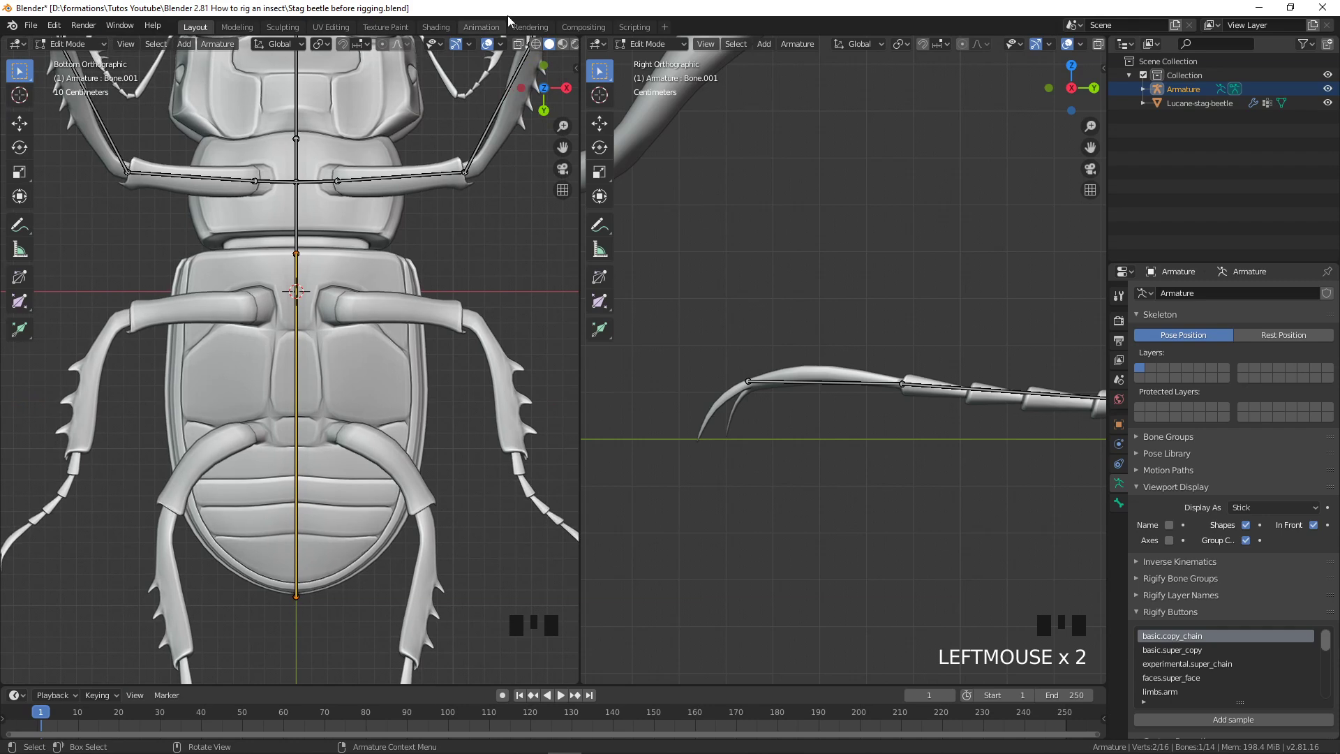
{"action": "right_click", "coordinate": [300, 322]}
{"action": "left_click", "coordinate": [298, 321]}
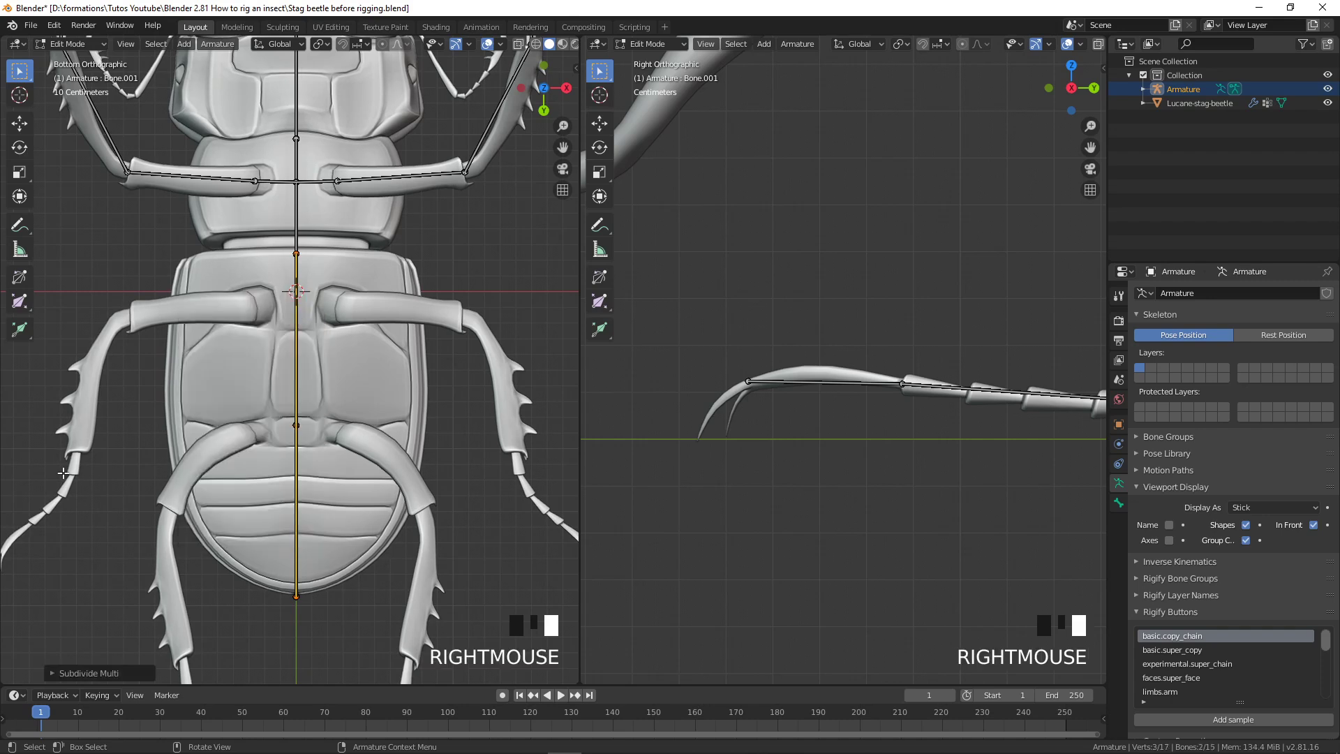
{"action": "left_click", "coordinate": [50, 674]}
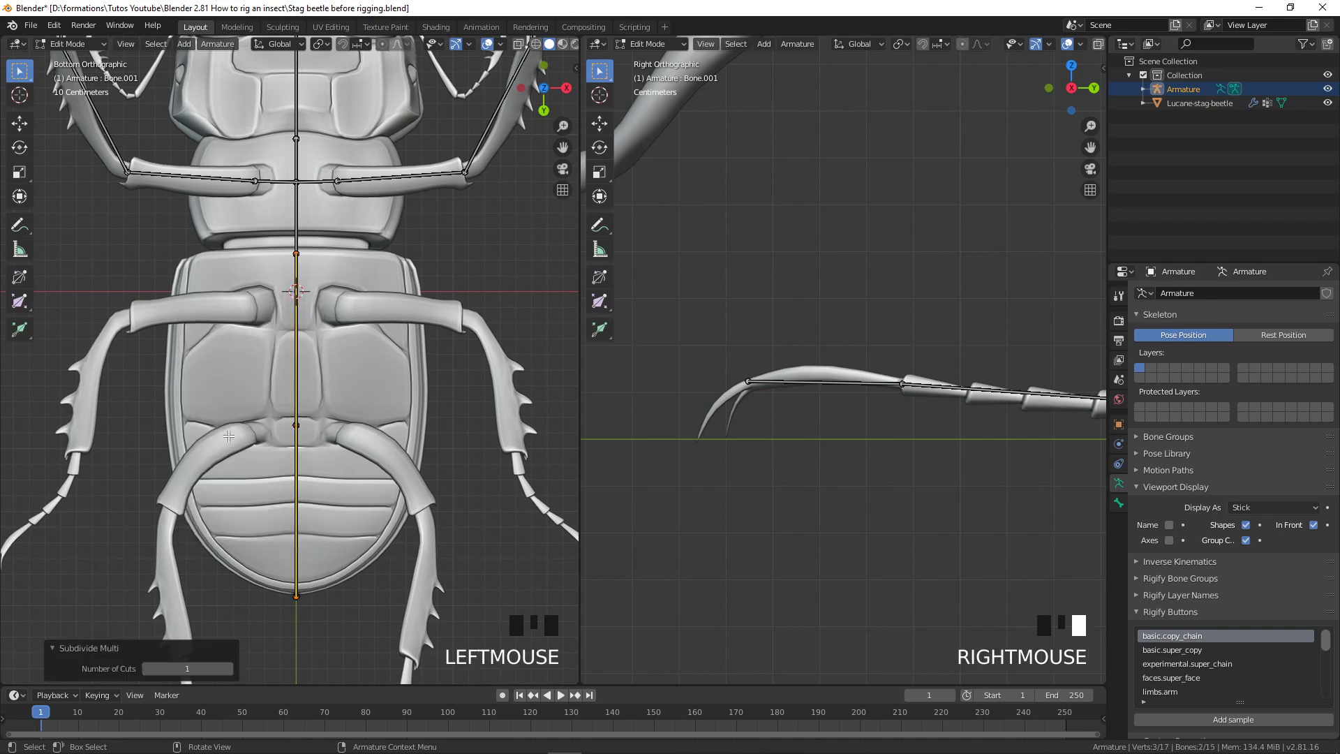
{"action": "left_click", "coordinate": [229, 669]}
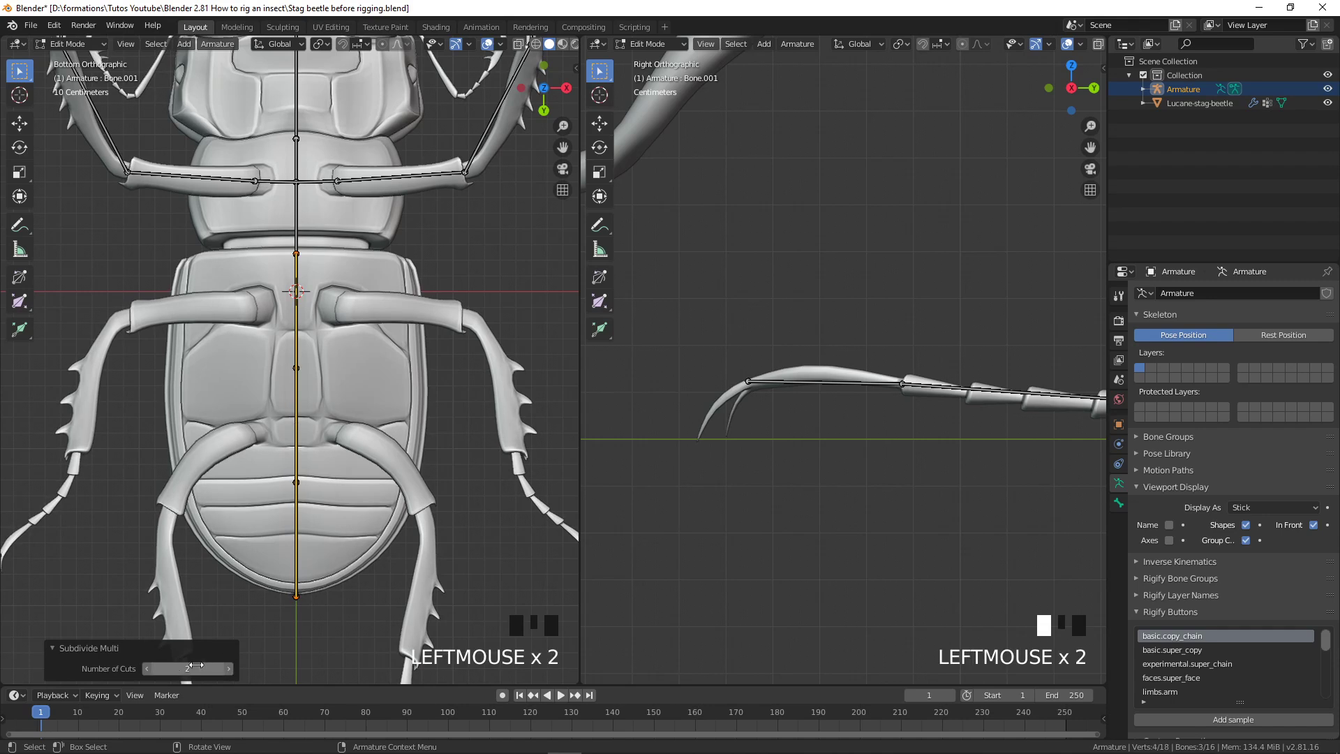
Move the abdomen chain's first inner joint about 0.37 m forward along Y to sit between the middle leg bases
{"action": "left_click", "coordinate": [299, 362]}
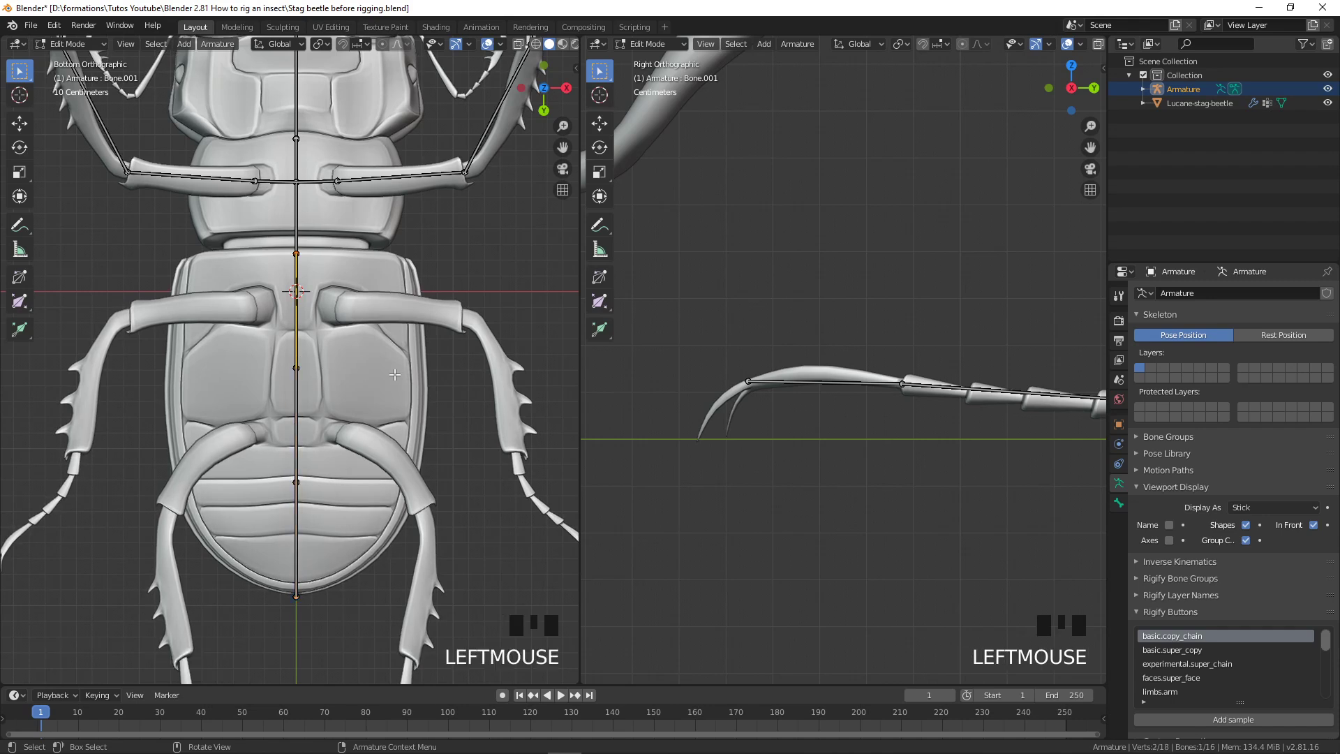
{"action": "scroll", "coordinate": [889, 392], "scroll_direction": "down", "scroll_amount": 2}
{"action": "middle_click_drag", "start_coordinate": [999, 359], "coordinate": [793, 328], "text": "shift"}
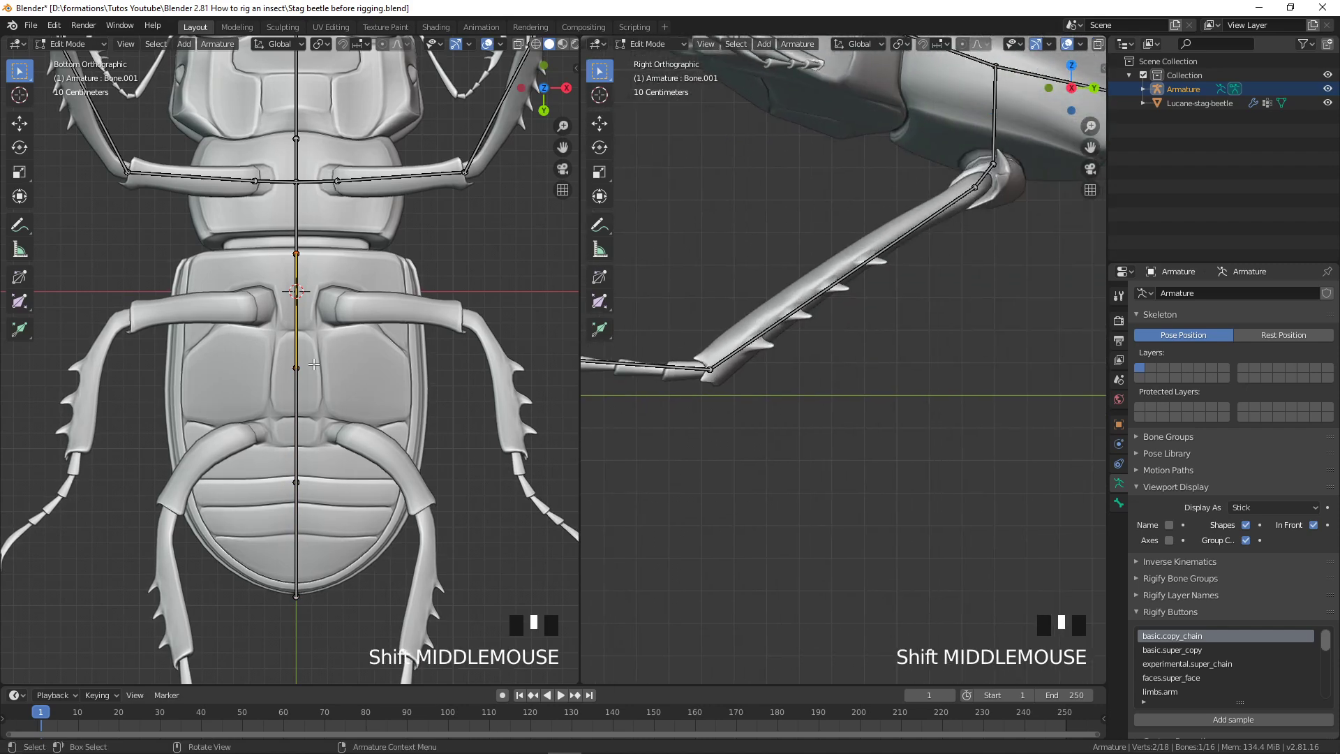
{"action": "middle_click_drag", "start_coordinate": [314, 371], "coordinate": [318, 405], "text": "shift"}
{"action": "left_click", "coordinate": [310, 410]}
{"action": "scroll", "coordinate": [311, 411], "scroll_direction": "up", "scroll_amount": 2}
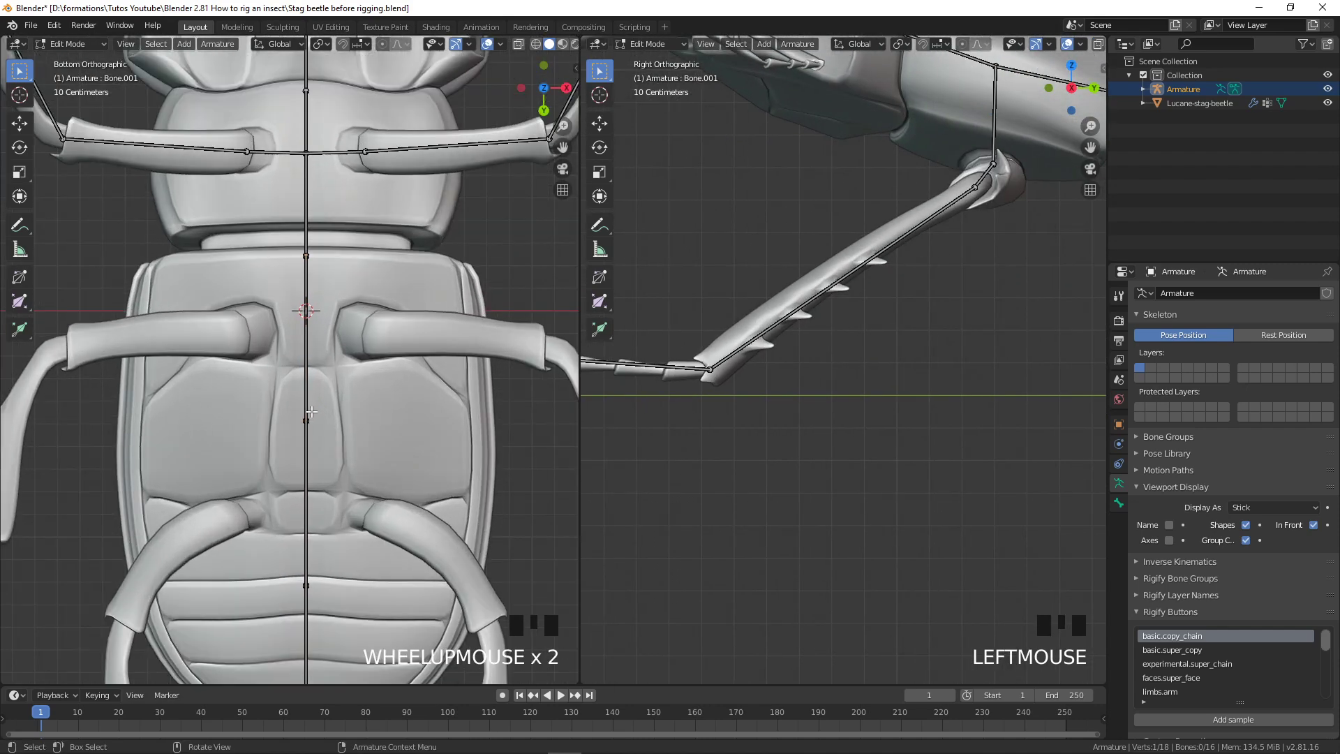
{"action": "key", "text": "g"}
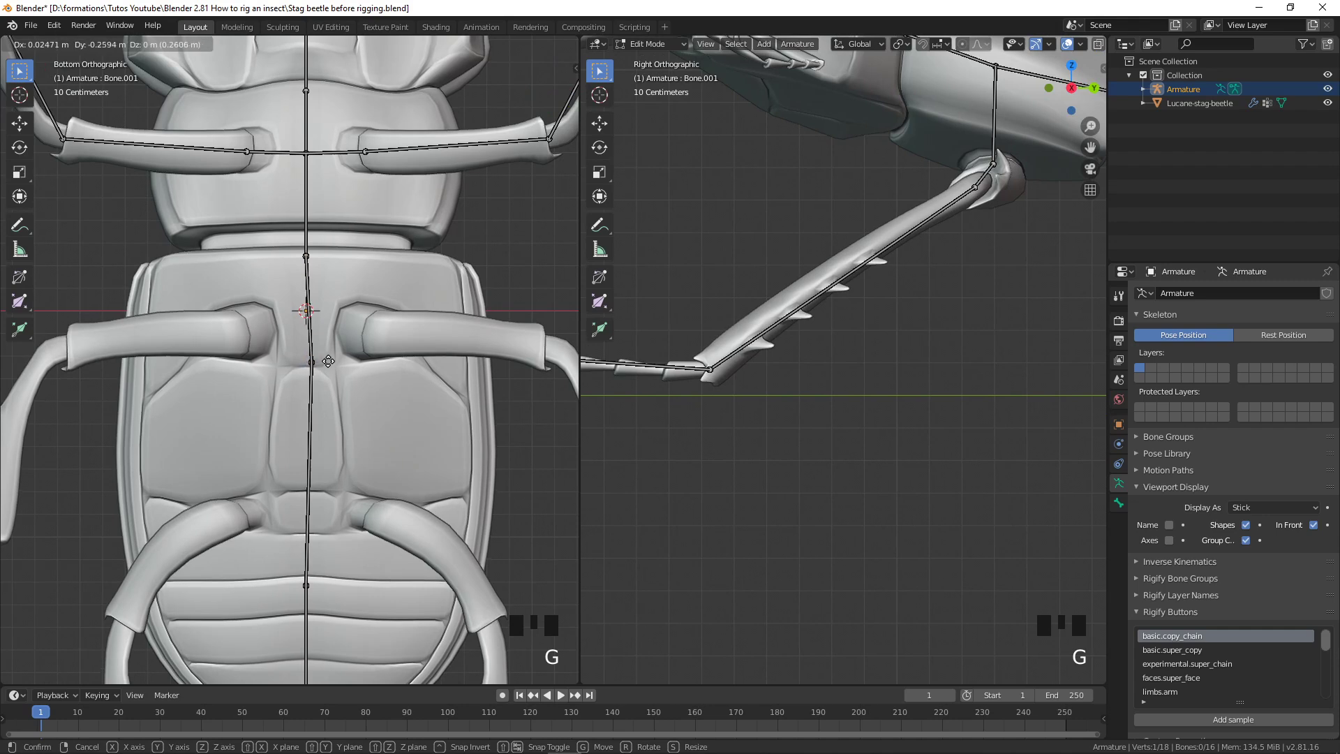
{"action": "key", "text": "y"}
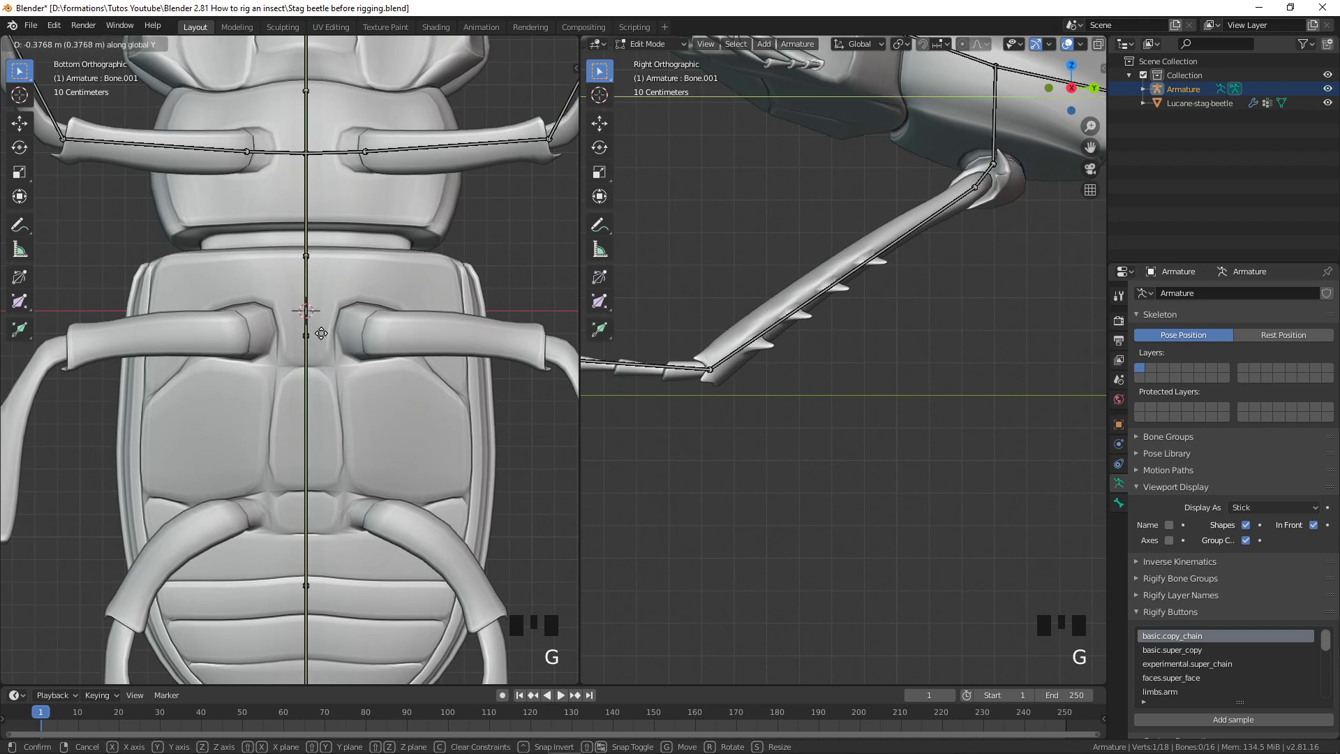
{"action": "left_click", "coordinate": [321, 335]}
Move the abdomen chain's second inner joint about 0.32 m forward along Y to sit between the rear leg bases
{"action": "left_click", "coordinate": [305, 586]}
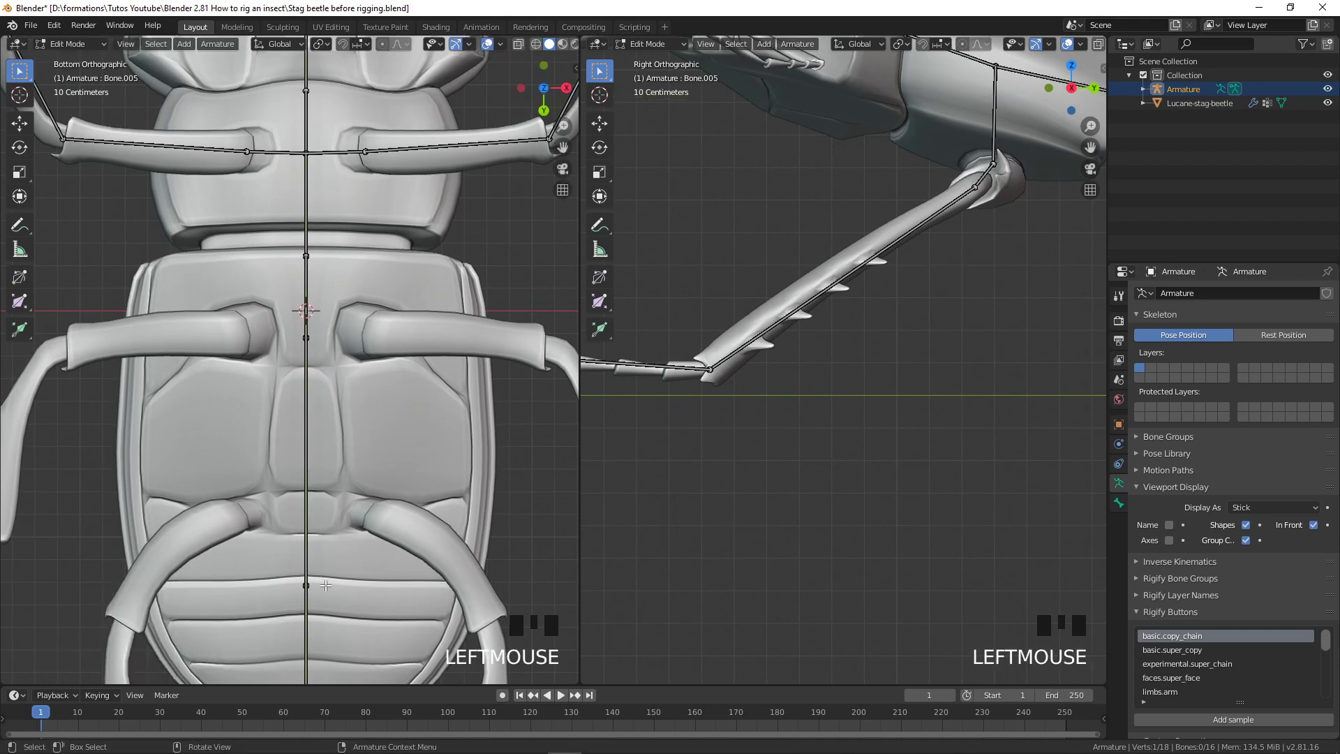
{"action": "key", "text": "g"}
{"action": "key", "text": "y"}
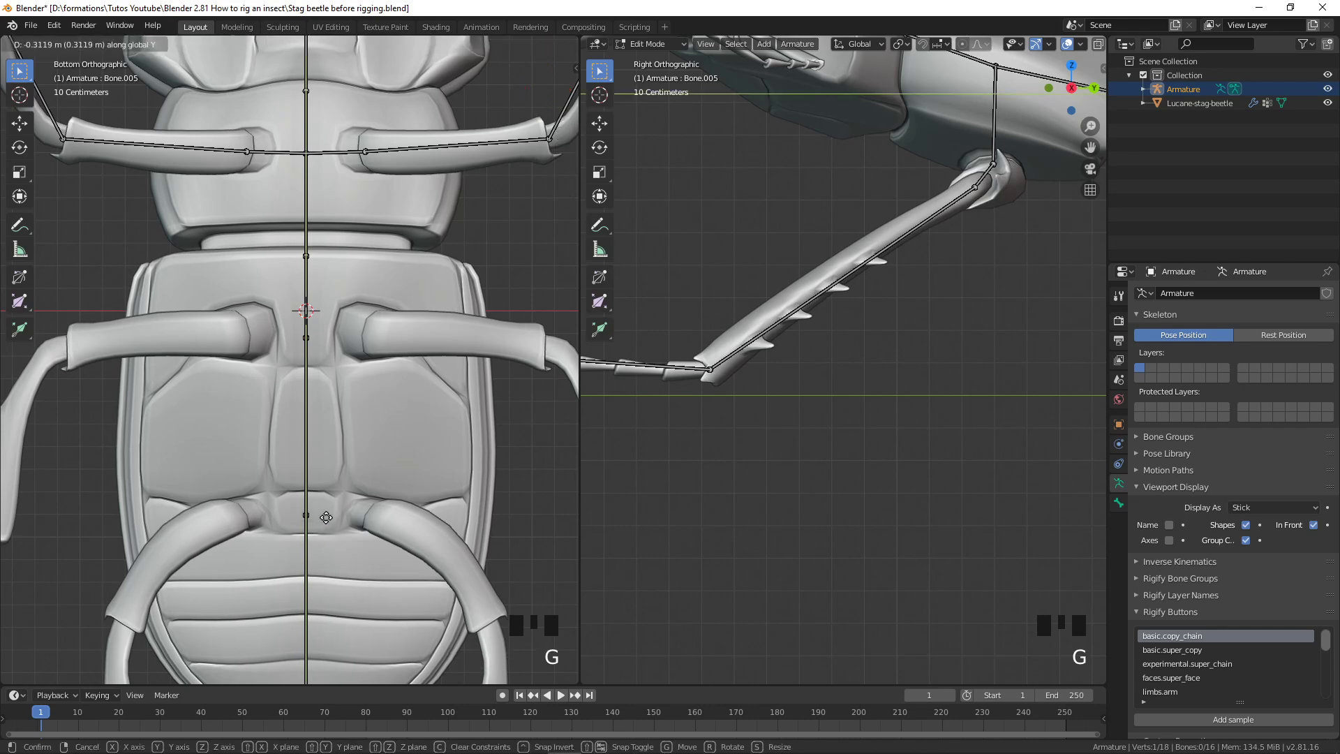
{"action": "left_click", "coordinate": [324, 515]}
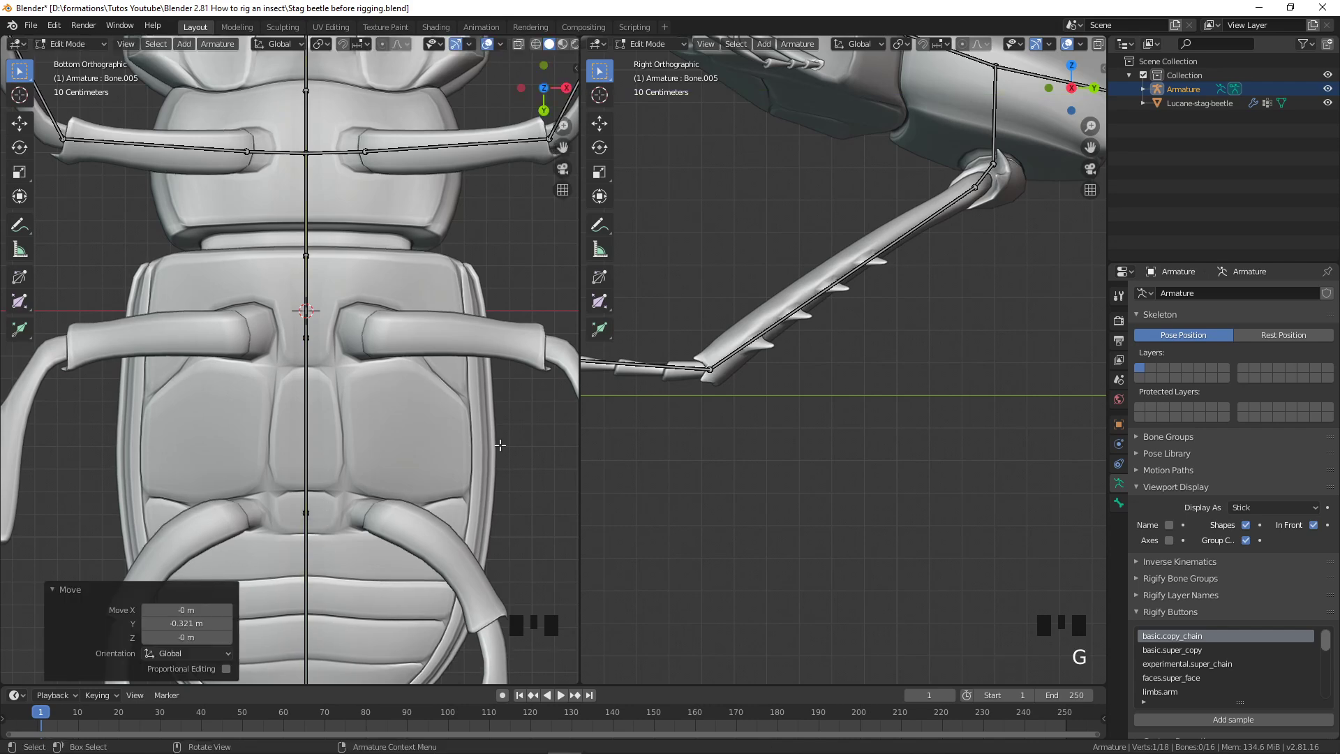
Extrude a mirrored pair of bones about 0.33 m sideways from the joint between the middle legs and lower their tips about 0.53 m along Z
{"action": "scroll", "coordinate": [1022, 180], "scroll_direction": "down", "scroll_amount": 3}
{"action": "middle_click_drag", "start_coordinate": [1022, 180], "coordinate": [886, 266], "text": "shift"}
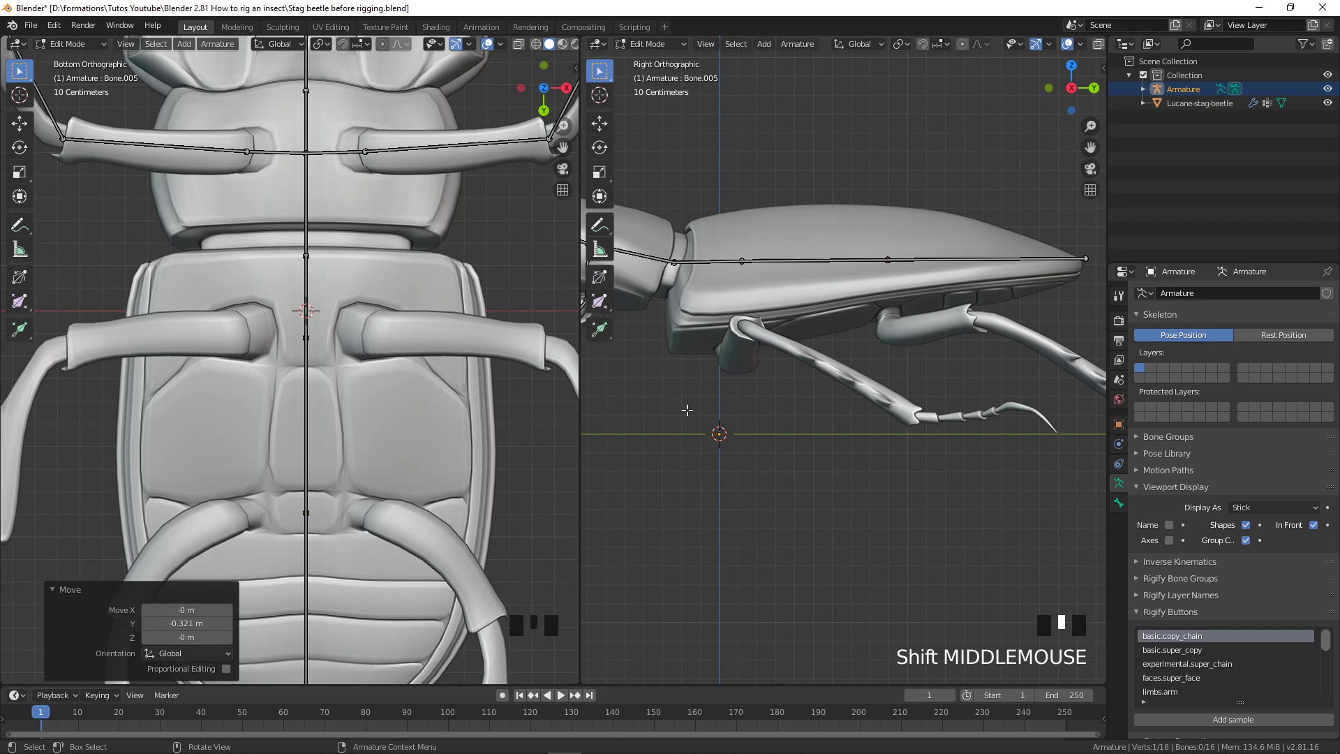
{"action": "left_click", "coordinate": [313, 336]}
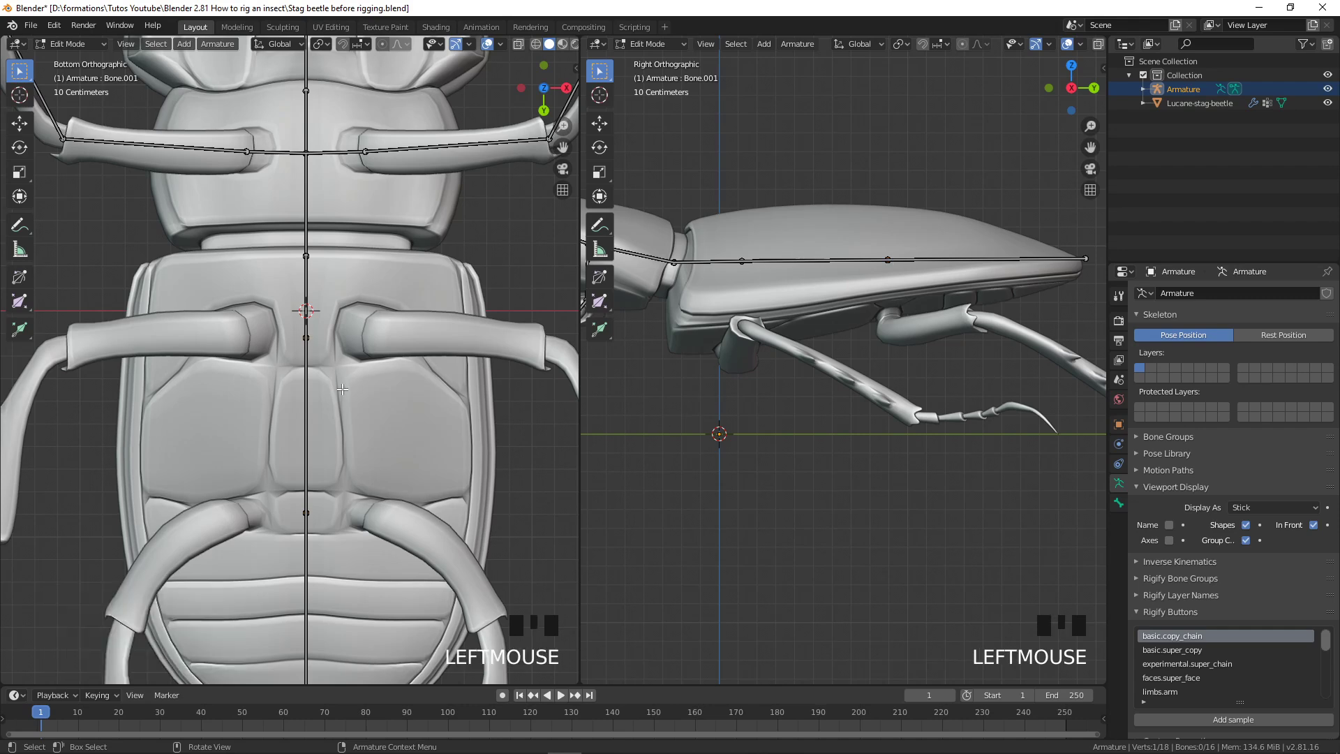
{"action": "scroll", "coordinate": [279, 329], "scroll_direction": "up", "scroll_amount": 2}
{"action": "middle_click_drag", "start_coordinate": [279, 330], "coordinate": [278, 328], "text": "shift"}
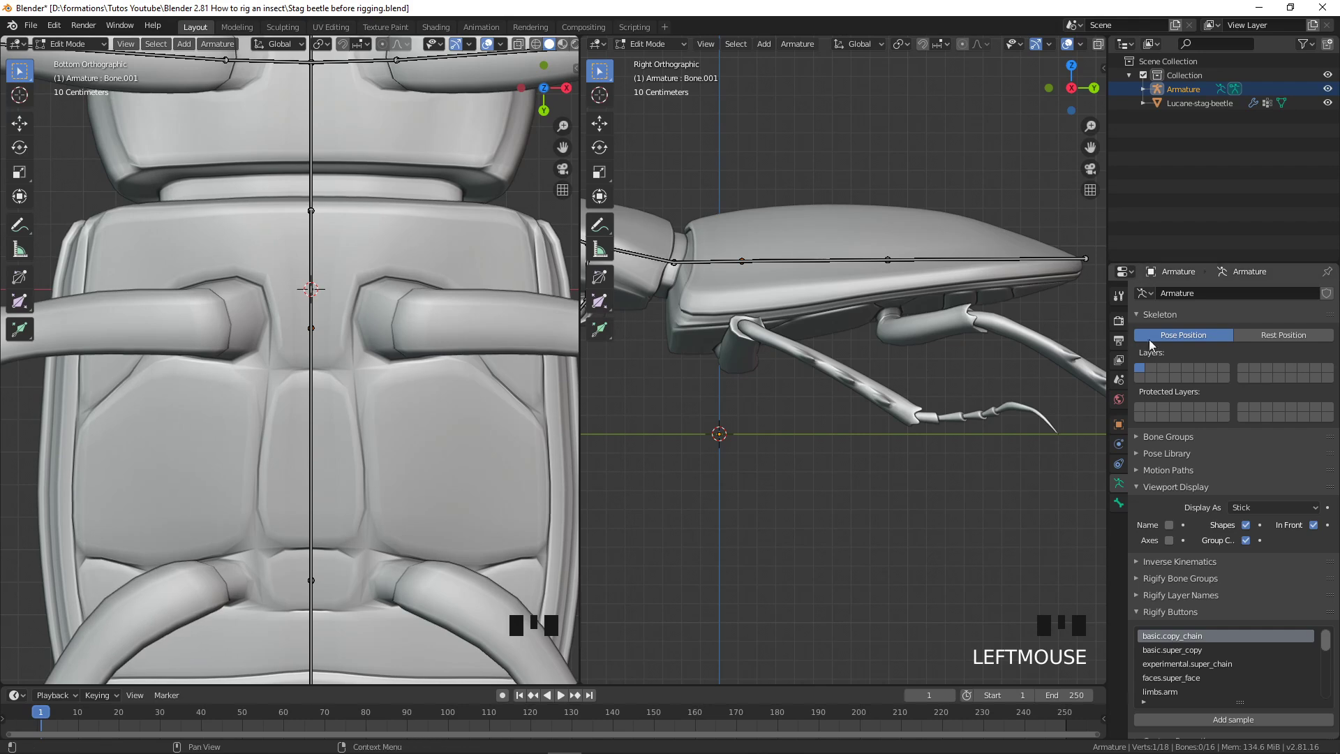
{"action": "left_click", "coordinate": [1119, 296]}
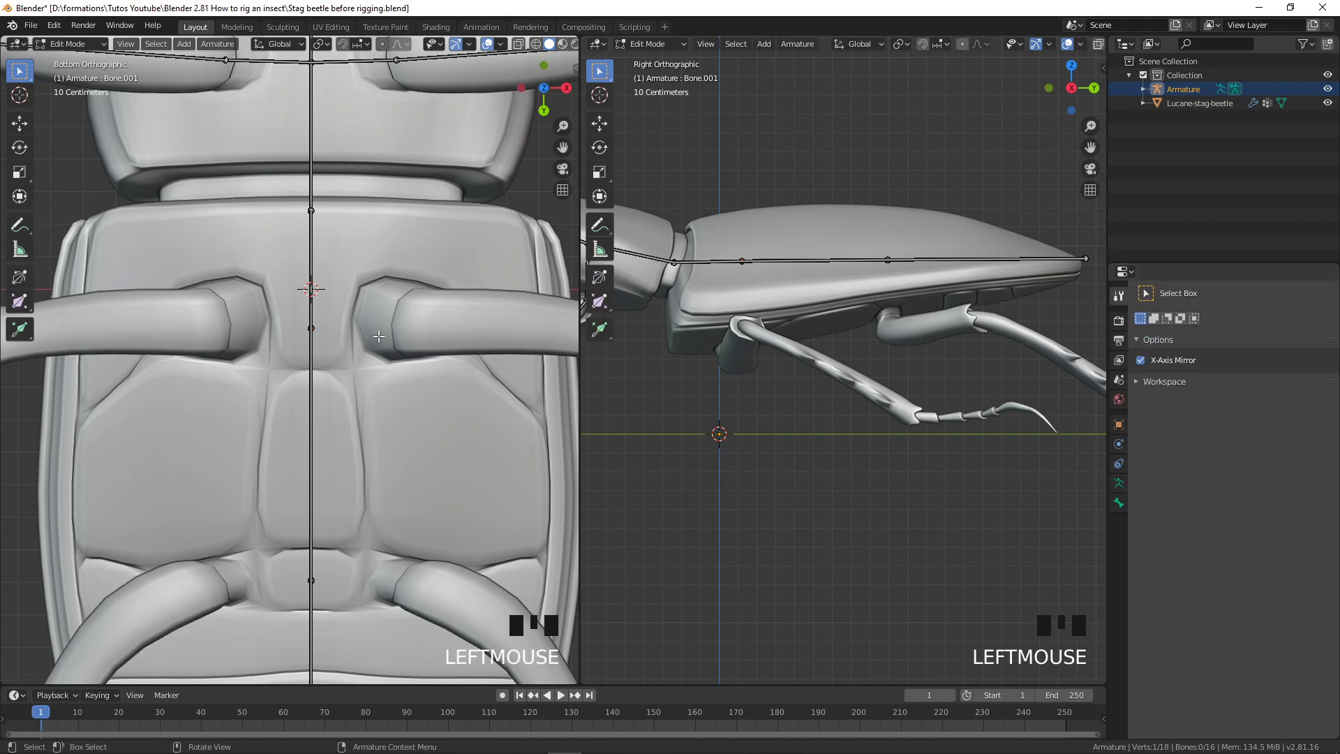
{"action": "key", "text": "shift+e"}
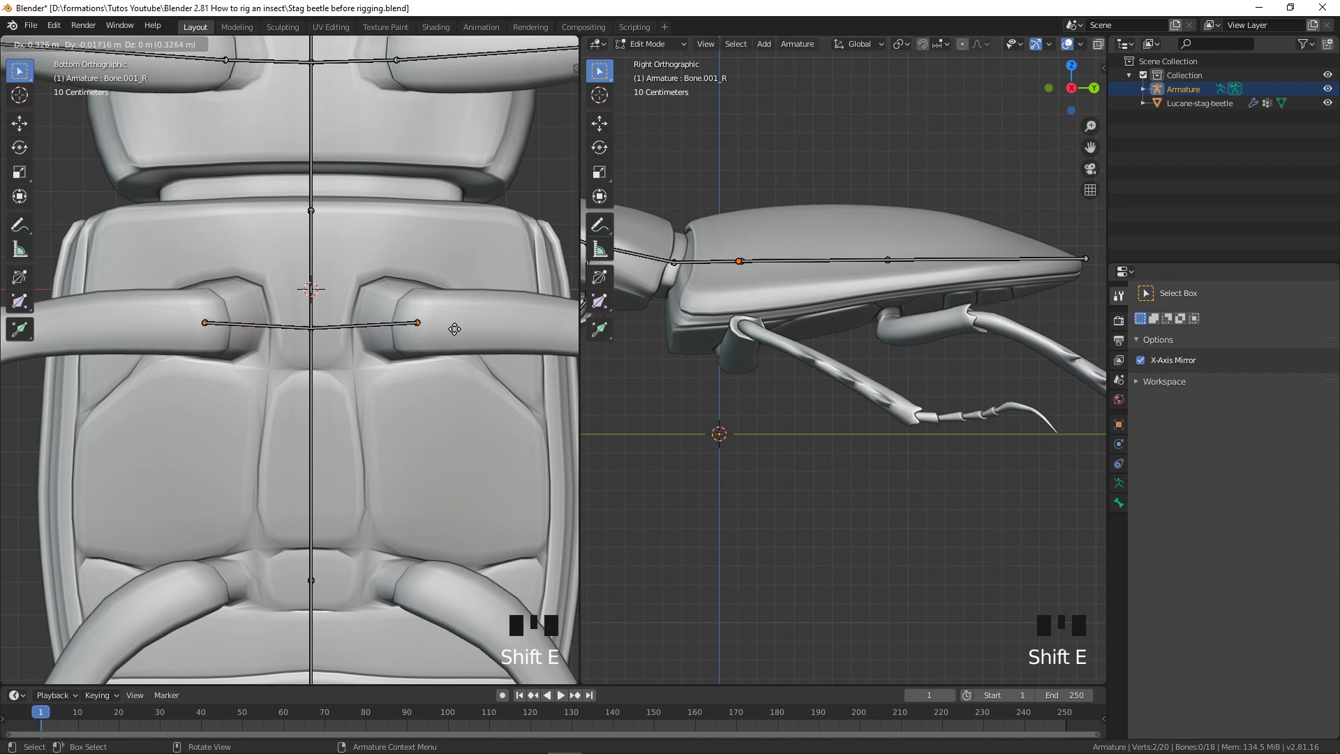
{"action": "left_click", "coordinate": [397, 334]}
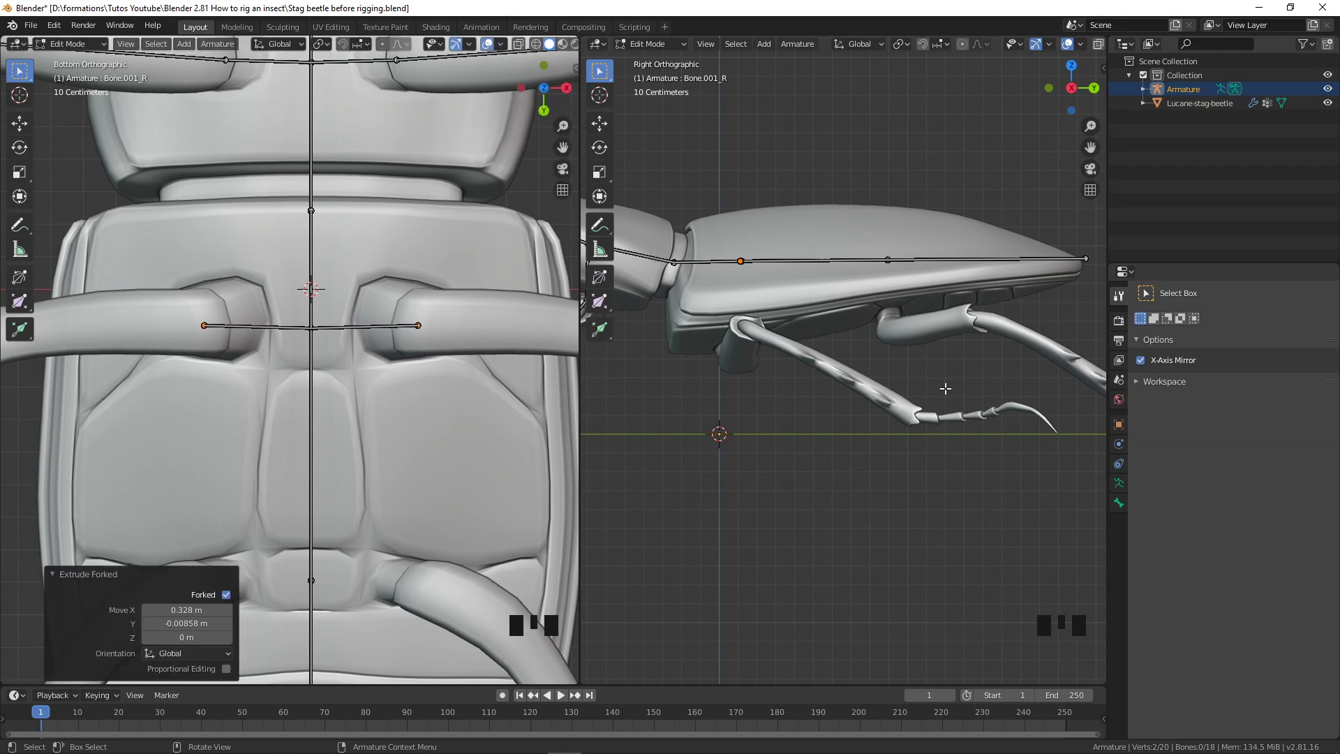
{"action": "key", "text": "g"}
{"action": "key", "text": "z"}
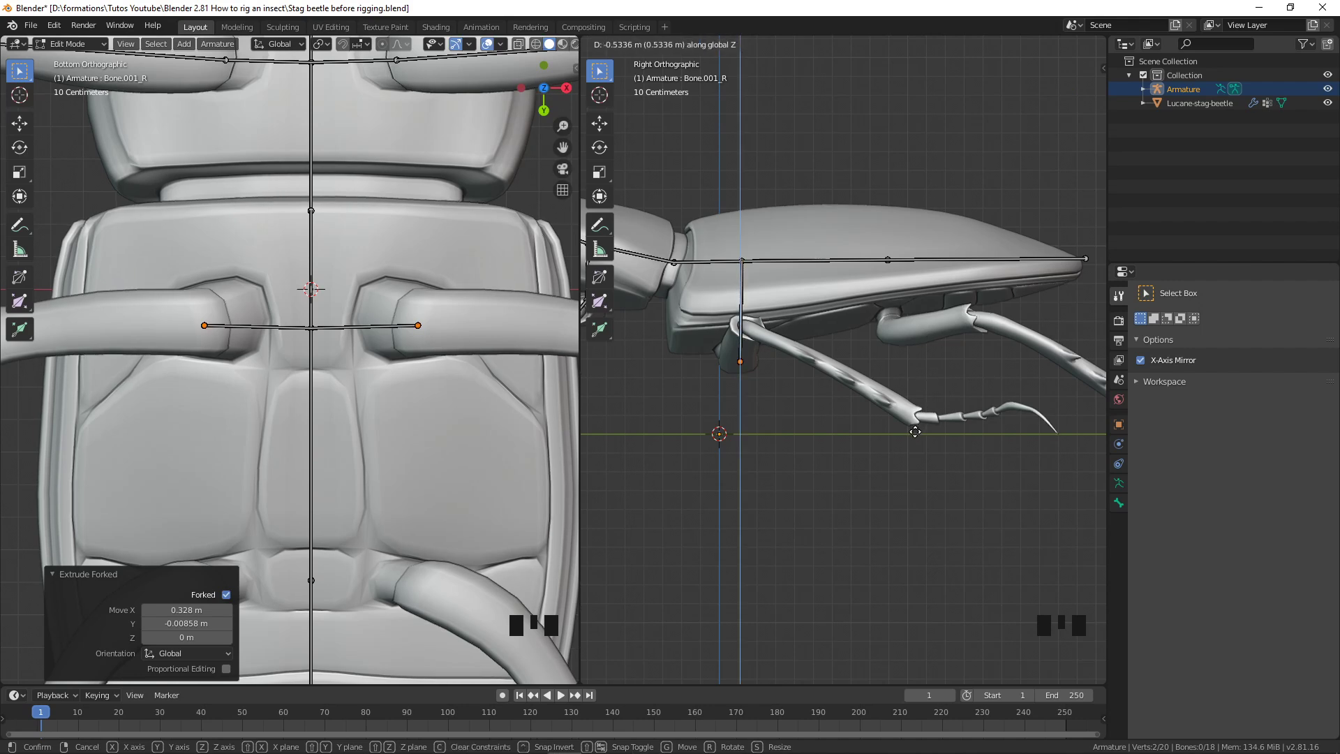
{"action": "left_click", "coordinate": [915, 432]}
Extrude a mirrored pair of bones about 0.71 m outward along the middle legs' first segments and raise their tips about 0.19 m along Z
{"action": "middle_click_drag", "start_coordinate": [573, 380], "coordinate": [330, 379], "text": "shift"}
{"action": "scroll", "coordinate": [322, 379], "scroll_direction": "down", "scroll_amount": 2}
{"action": "scroll", "coordinate": [322, 378], "scroll_direction": "up", "scroll_amount": 1}
{"action": "key", "text": "e"}
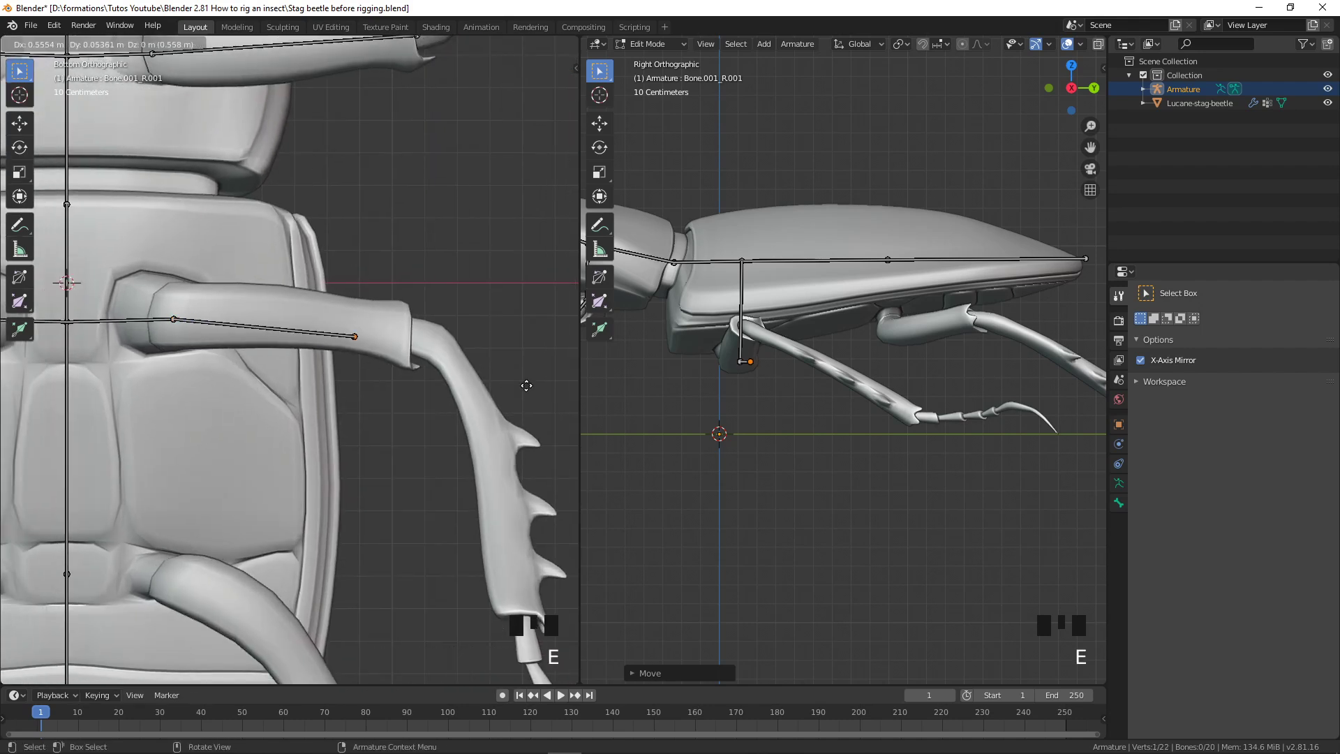
{"action": "left_click", "coordinate": [576, 385]}
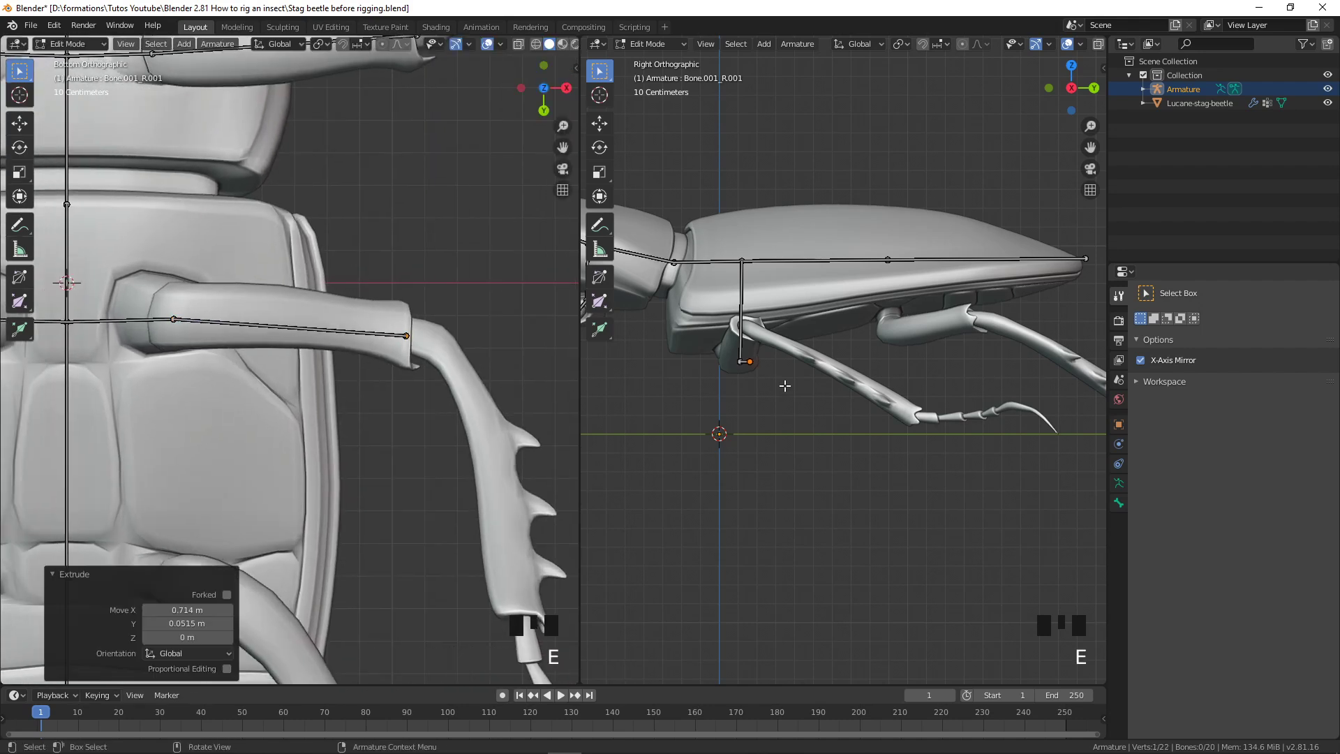
{"action": "key", "text": "g"}
{"action": "key", "text": "z"}
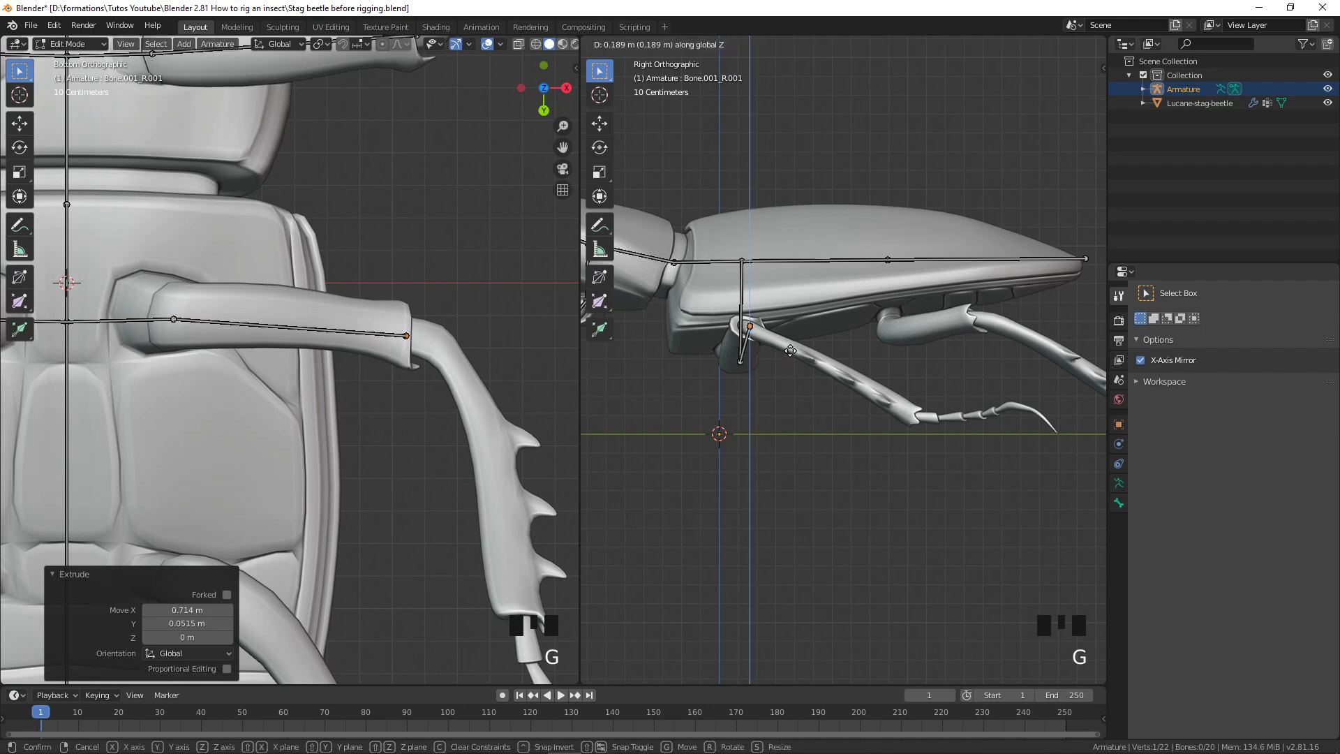
{"action": "left_click", "coordinate": [790, 350]}
Extrude a mirrored pair of bones about 0.83 m backward along the middle legs' second segments and lower their tips about 0.47 m along Z
{"action": "middle_click_drag", "start_coordinate": [457, 433], "coordinate": [416, 386], "text": "shift"}
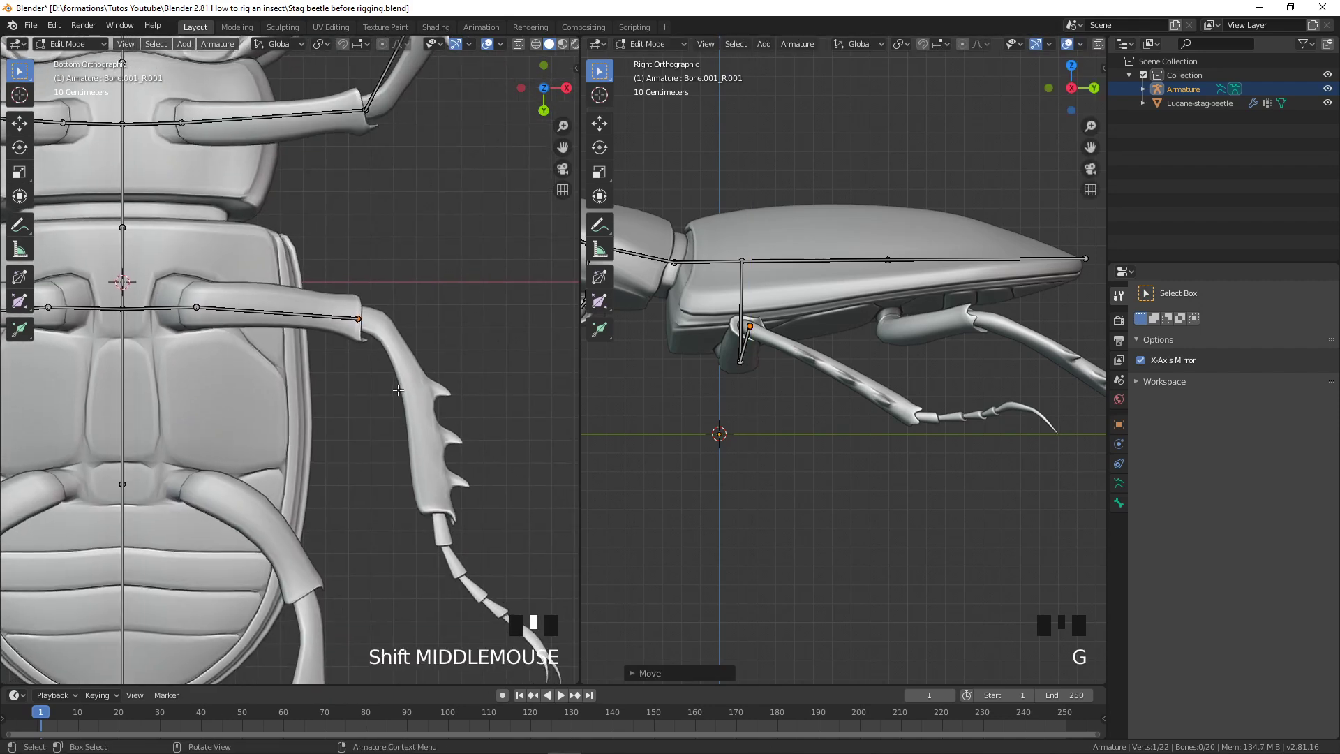
{"action": "key", "text": "e"}
{"action": "left_click", "coordinate": [444, 433]}
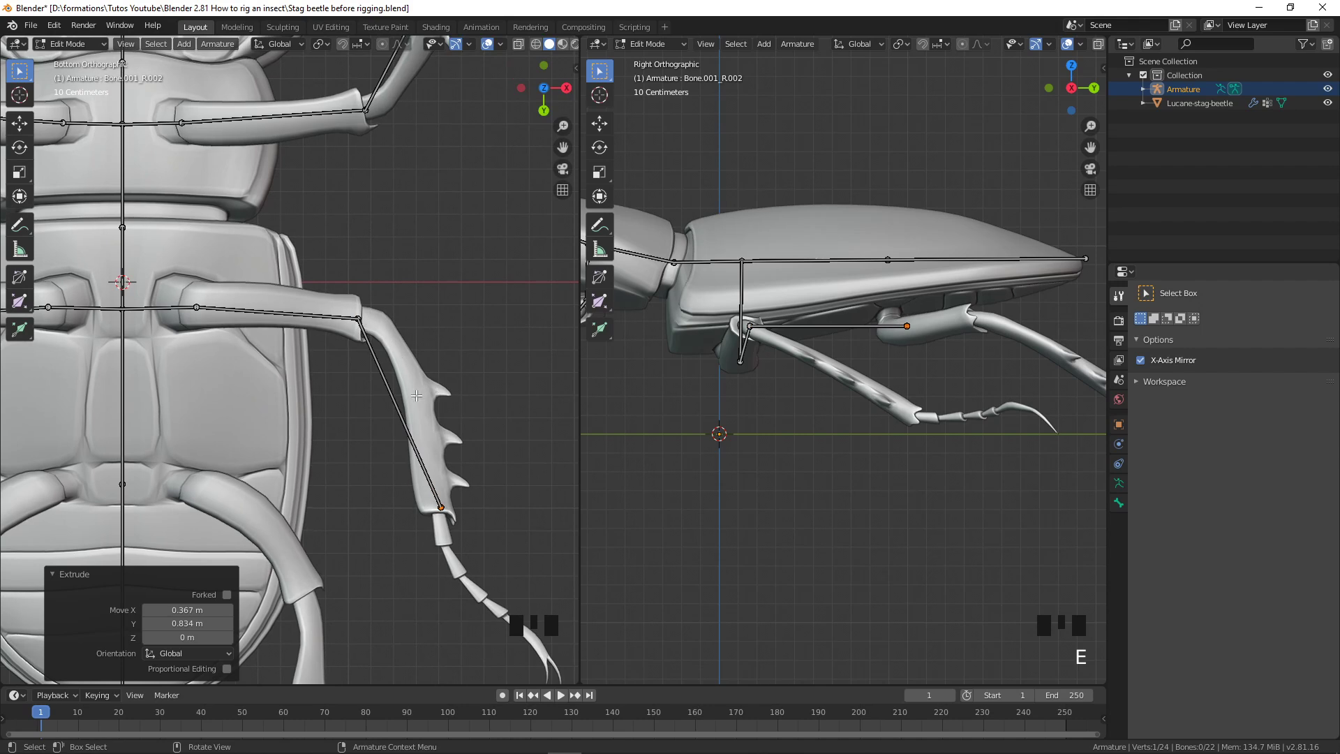
{"action": "scroll", "coordinate": [419, 370], "scroll_direction": "down", "scroll_amount": 2}
{"action": "scroll", "coordinate": [428, 449], "scroll_direction": "up", "scroll_amount": 1}
{"action": "scroll", "coordinate": [363, 349], "scroll_direction": "up", "scroll_amount": 1}
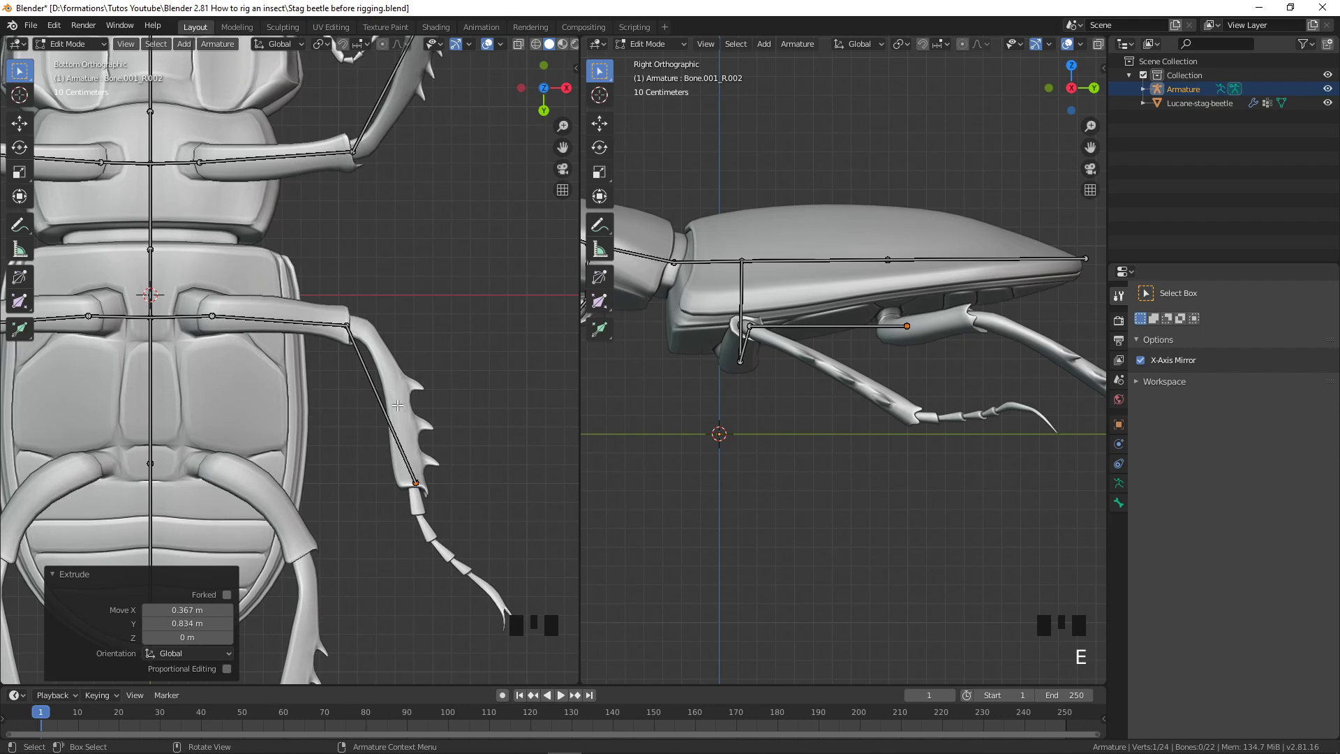
{"action": "scroll", "coordinate": [457, 418], "scroll_direction": "up", "scroll_amount": 4}
{"action": "middle_click_drag", "start_coordinate": [449, 494], "coordinate": [353, 275], "text": "shift"}
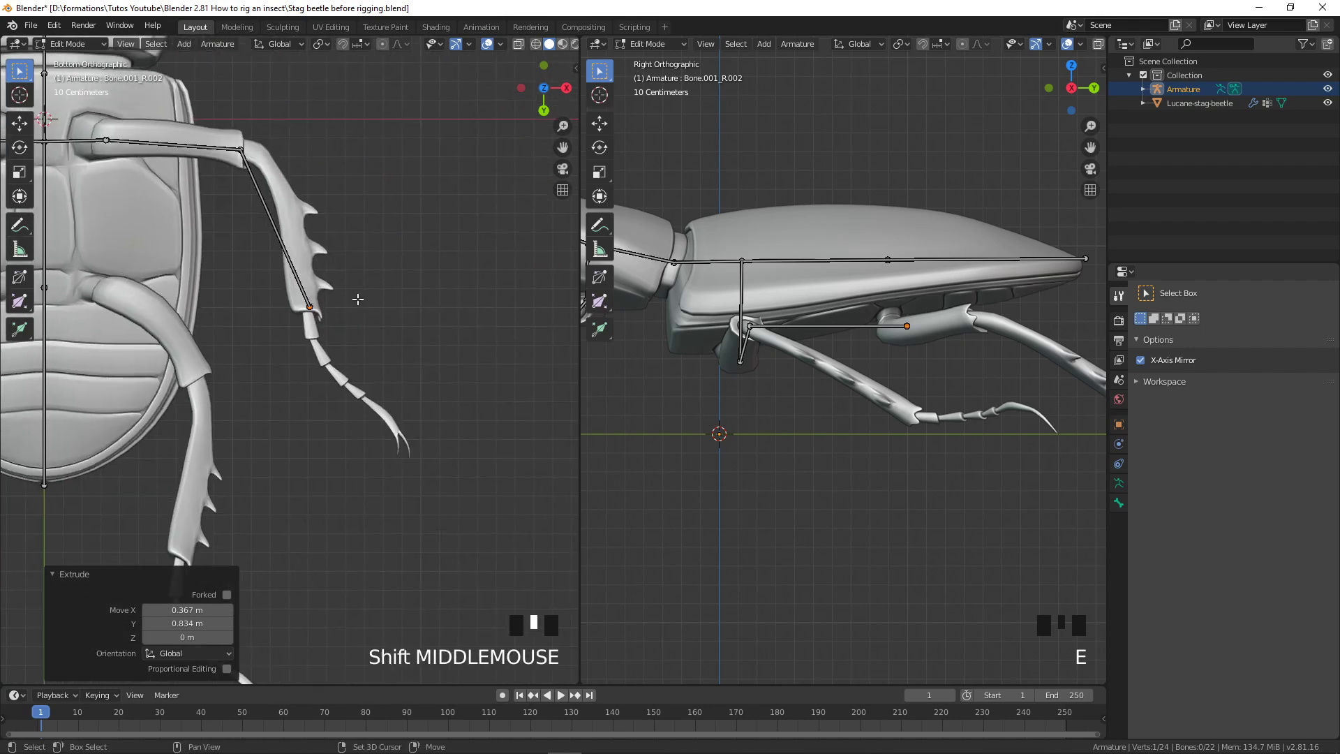
{"action": "scroll", "coordinate": [378, 368], "scroll_direction": "up", "scroll_amount": 2}
{"action": "middle_click_drag", "start_coordinate": [395, 344], "coordinate": [404, 341], "text": "shift"}
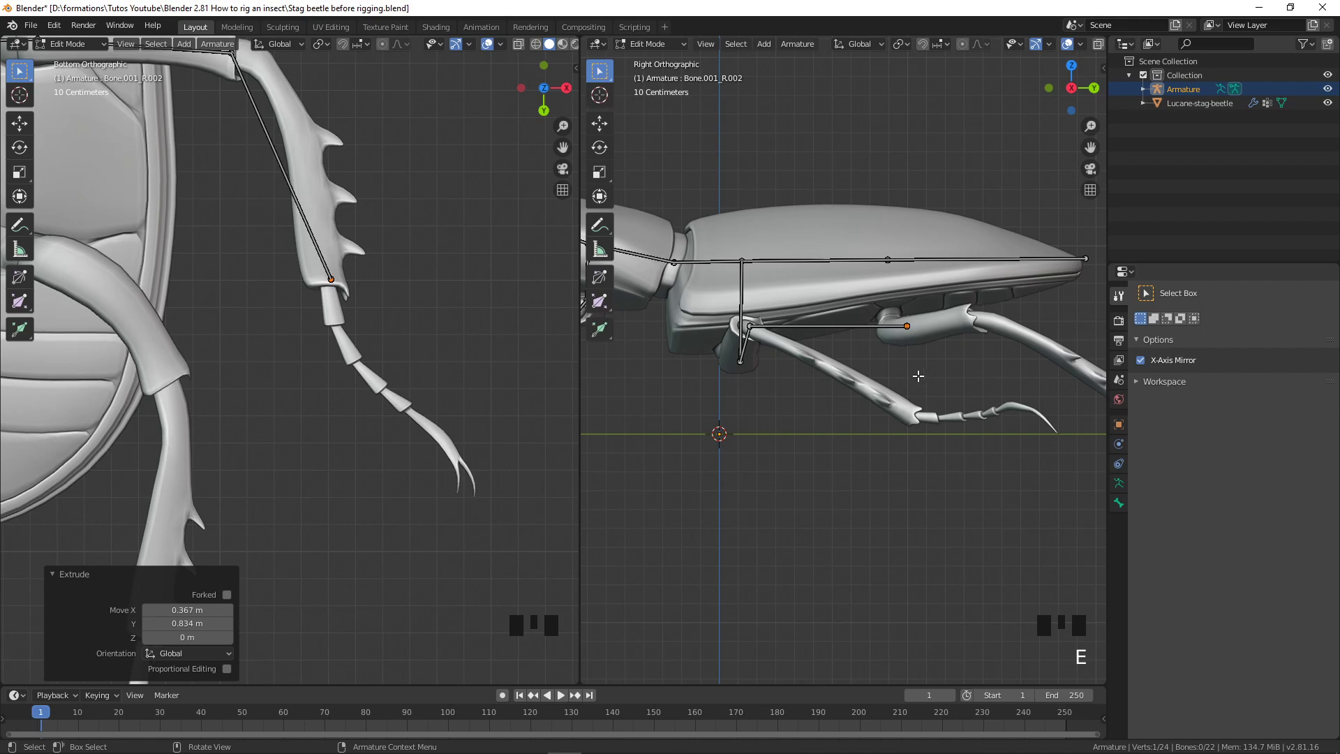
{"action": "key", "text": "g"}
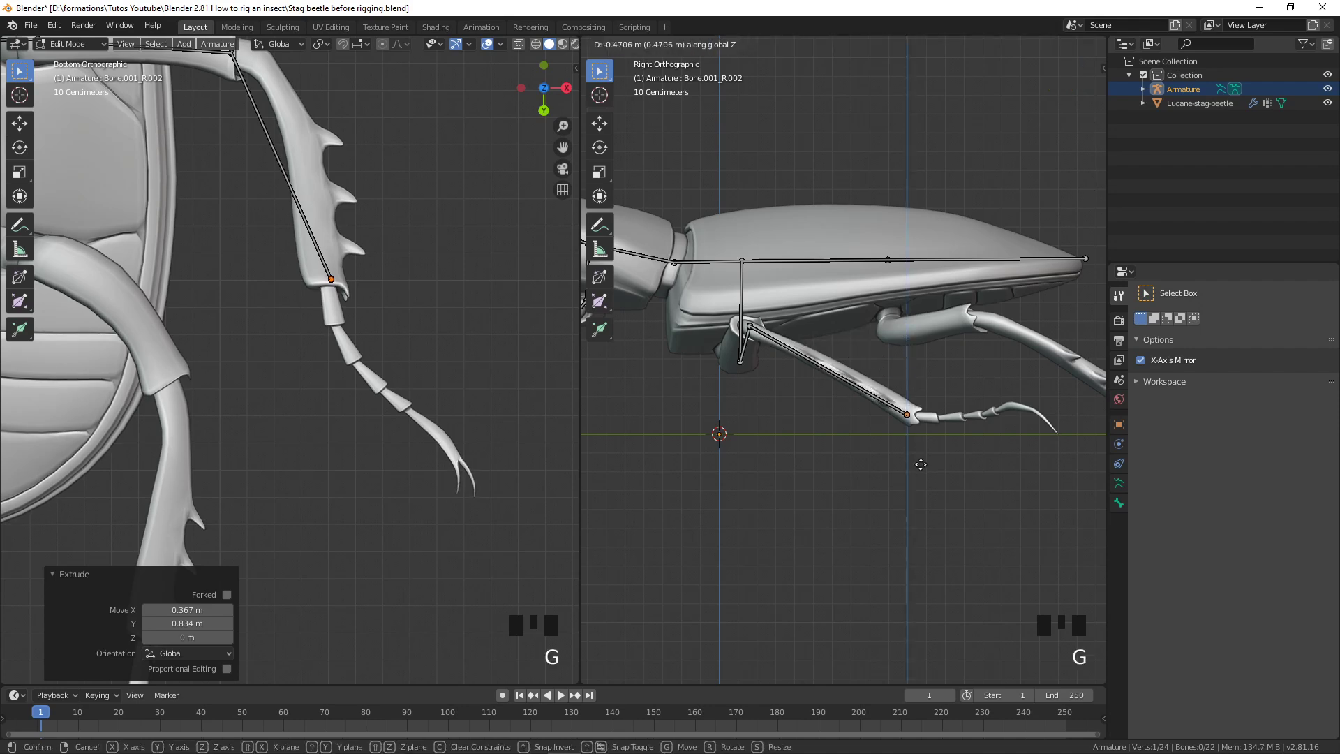
{"action": "left_click", "coordinate": [920, 462]}
{"action": "scroll", "coordinate": [488, 455], "scroll_direction": "up", "scroll_amount": 1}
{"action": "middle_click_drag", "start_coordinate": [488, 455], "coordinate": [365, 365], "text": "shift"}
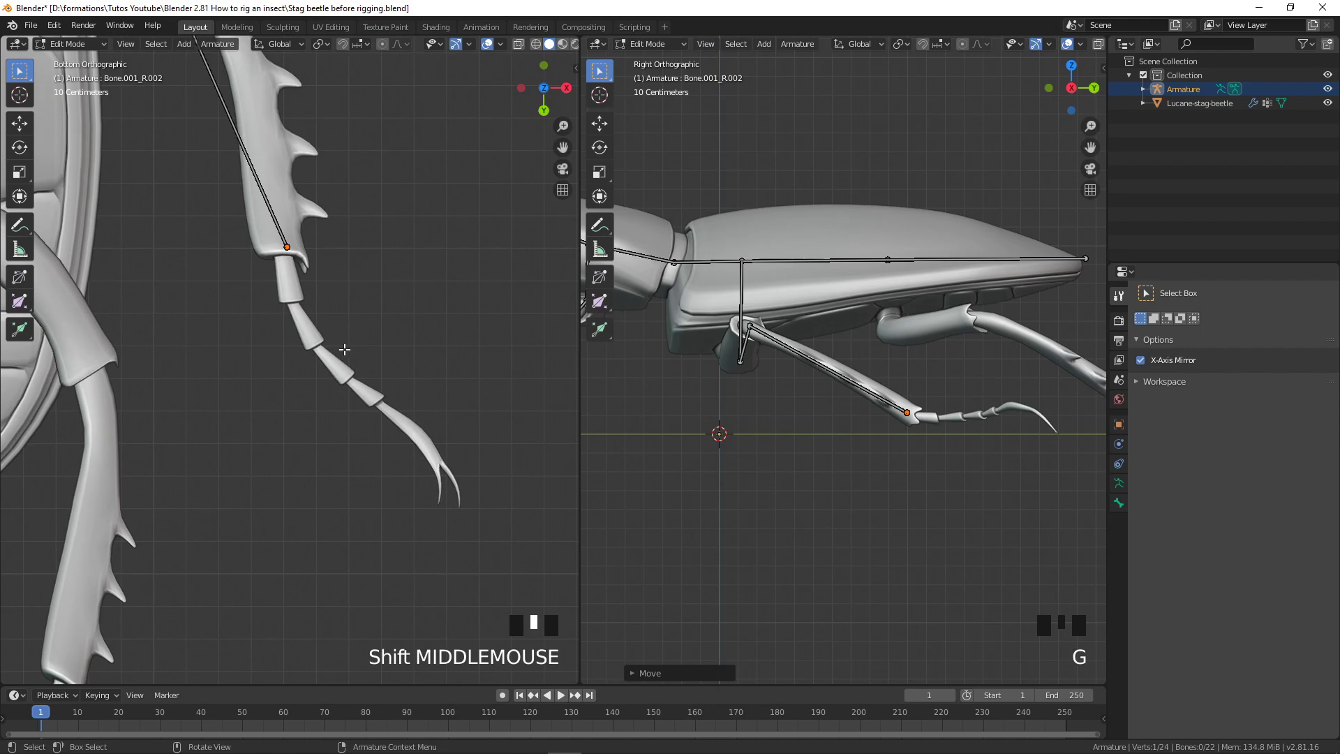
Extrude a mirrored pair of bones about 0.28 m outward and 0.47 m backward along the middle legs' third segments and raise their tips about 0.01 m
{"action": "key", "text": "e"}
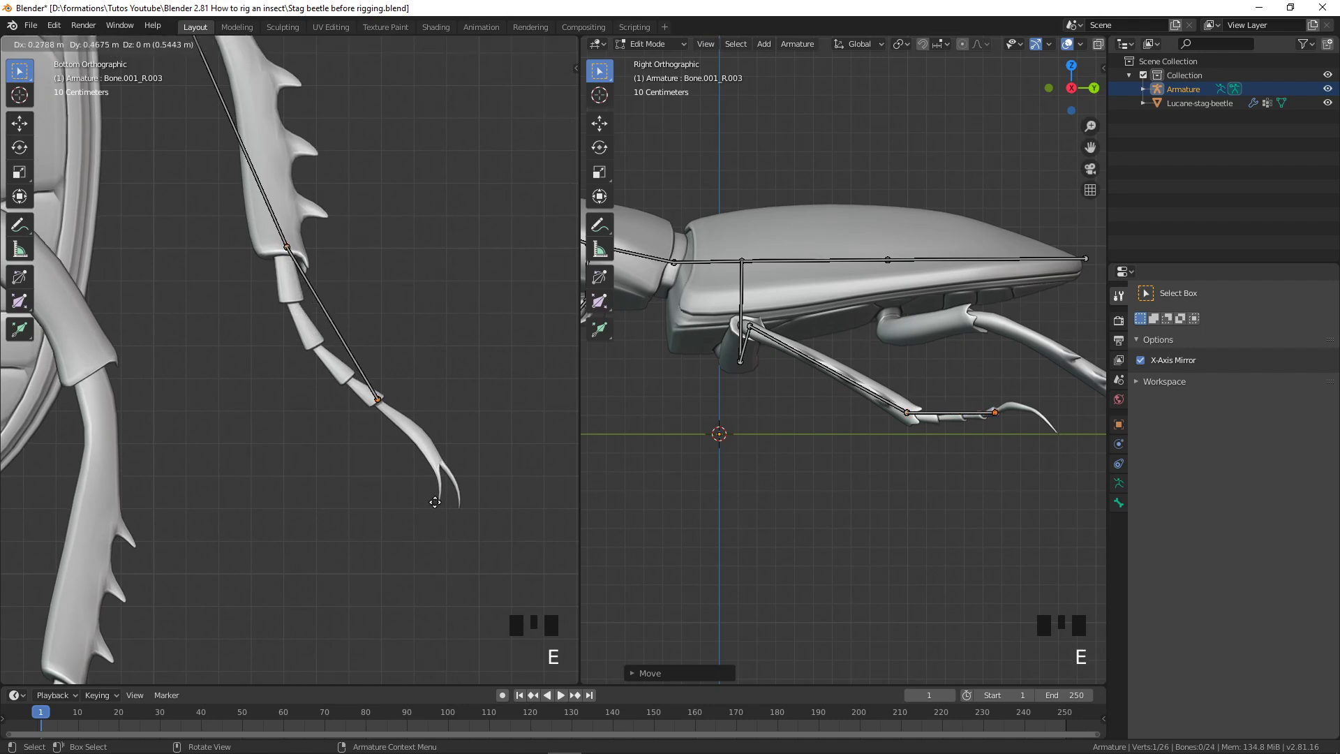
{"action": "left_click", "coordinate": [435, 503]}
{"action": "scroll", "coordinate": [996, 464], "scroll_direction": "up", "scroll_amount": 4}
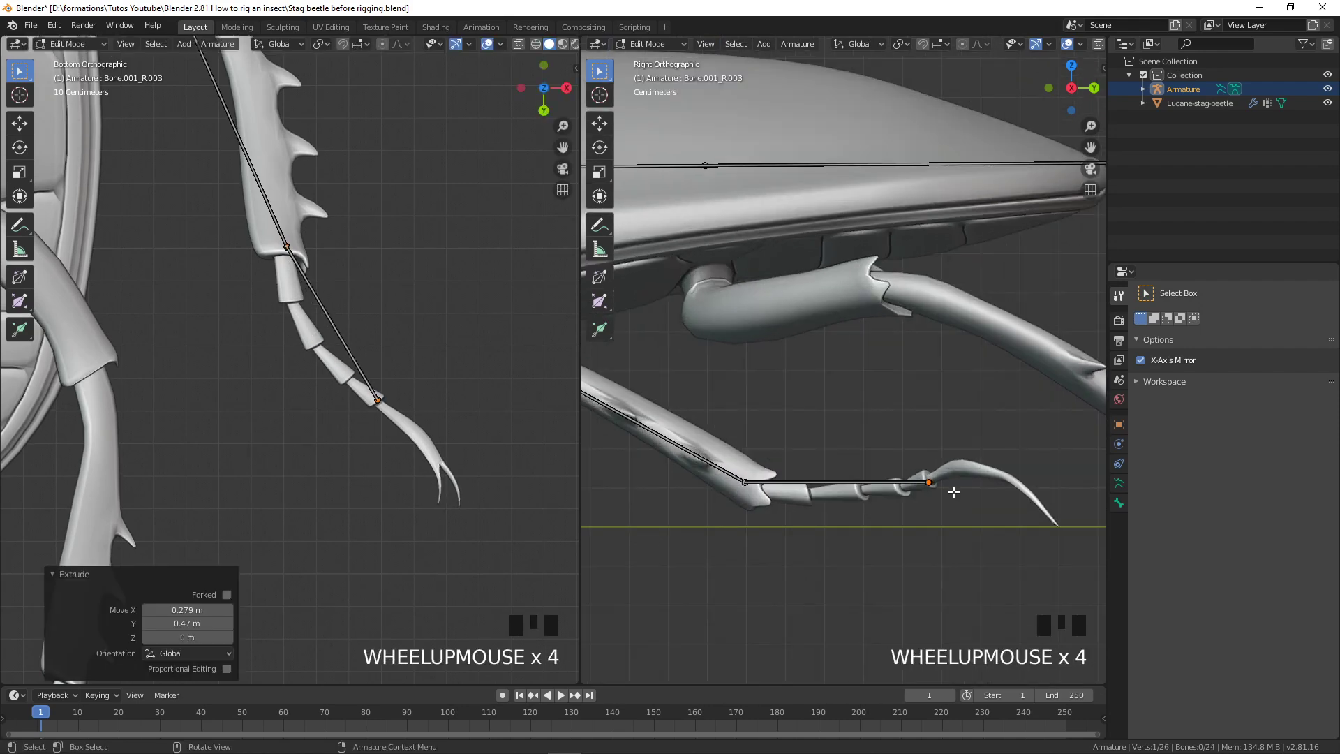
{"action": "key", "text": "g"}
{"action": "key", "text": "z"}
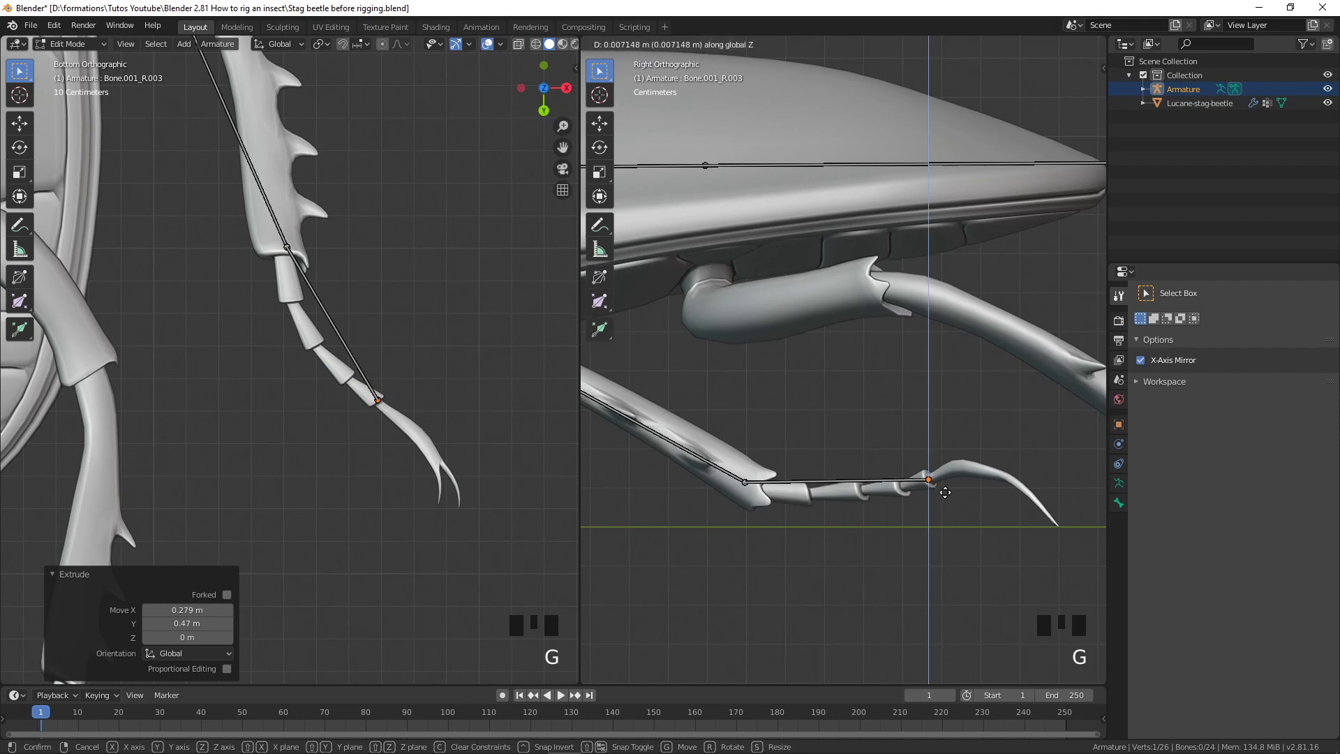
{"action": "left_click", "coordinate": [945, 492]}
Extrude a mirrored pair of bones about 0.23 m outward and 0.26 m backward into the middle legs' claws and lower their tips about 0.03 m along Z
{"action": "key", "text": "e"}
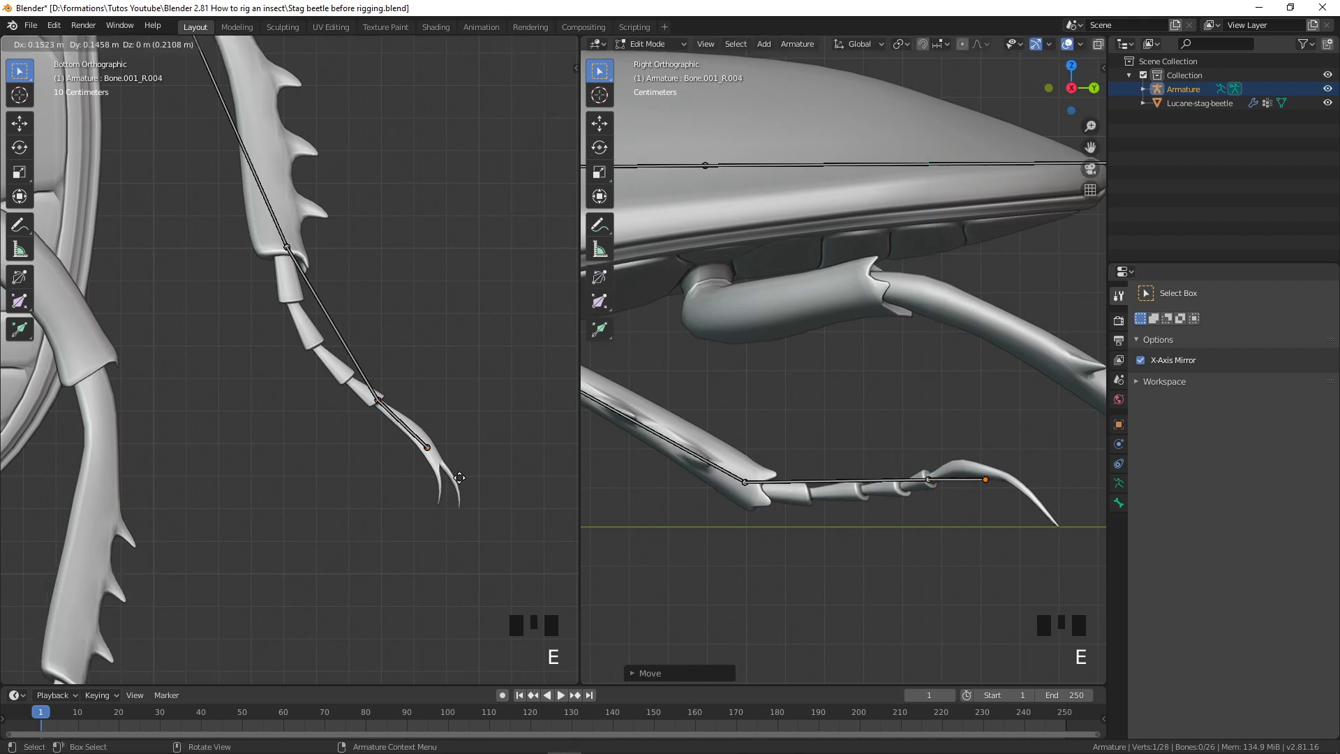
{"action": "left_click", "coordinate": [485, 515]}
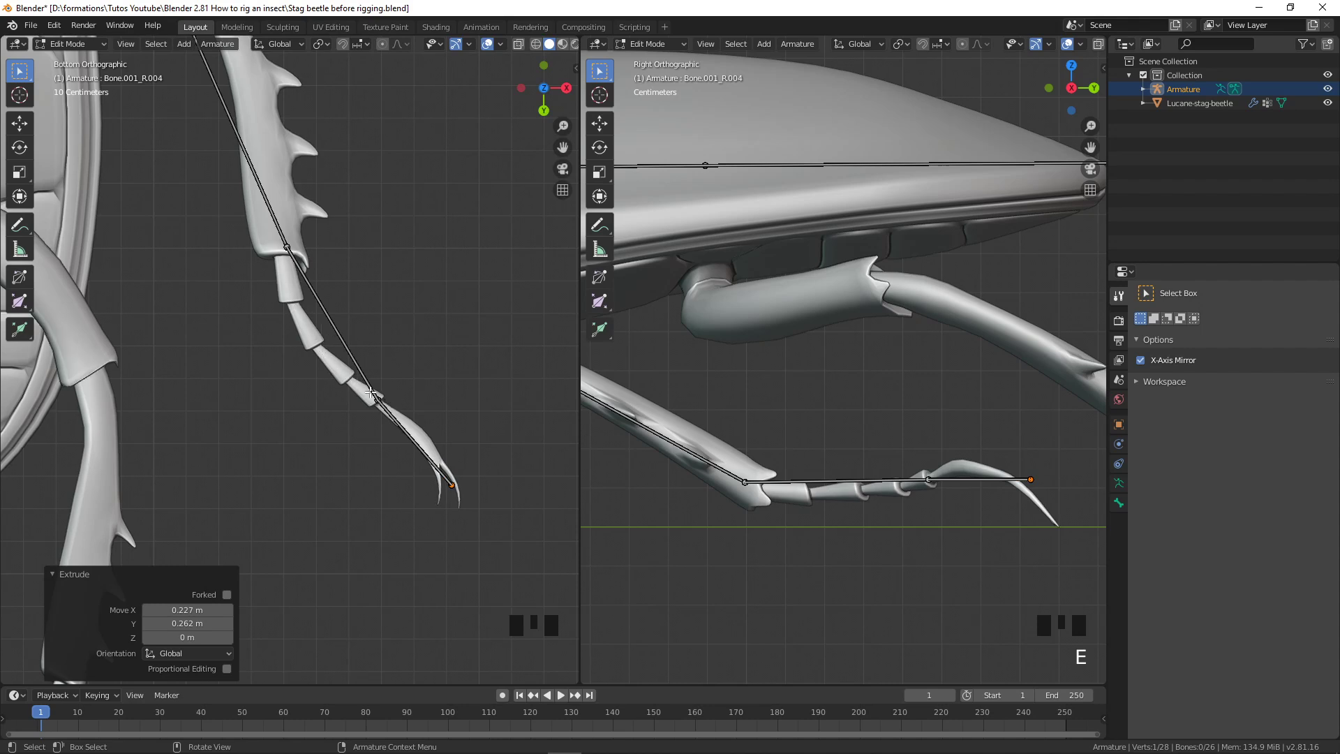
{"action": "scroll", "coordinate": [409, 391], "scroll_direction": "down", "scroll_amount": 6}
{"action": "scroll", "coordinate": [409, 399], "scroll_direction": "up", "scroll_amount": 4}
{"action": "scroll", "coordinate": [408, 384], "scroll_direction": "down", "scroll_amount": 1}
{"action": "middle_click_drag", "start_coordinate": [409, 385], "coordinate": [407, 240], "text": "shift"}
{"action": "middle_click_drag", "start_coordinate": [429, 413], "coordinate": [389, 144], "text": "shift"}
{"action": "scroll", "coordinate": [327, 402], "scroll_direction": "up", "scroll_amount": 1}
{"action": "middle_click_drag", "start_coordinate": [176, 296], "coordinate": [236, 303], "text": "shift"}
{"action": "left_click", "coordinate": [209, 301]}
{"action": "scroll", "coordinate": [328, 352], "scroll_direction": "up", "scroll_amount": 3}
{"action": "middle_click_drag", "start_coordinate": [281, 342], "coordinate": [286, 330], "text": "shift"}
{"action": "scroll", "coordinate": [283, 321], "scroll_direction": "down", "scroll_amount": 4}
{"action": "scroll", "coordinate": [318, 288], "scroll_direction": "up", "scroll_amount": 2}
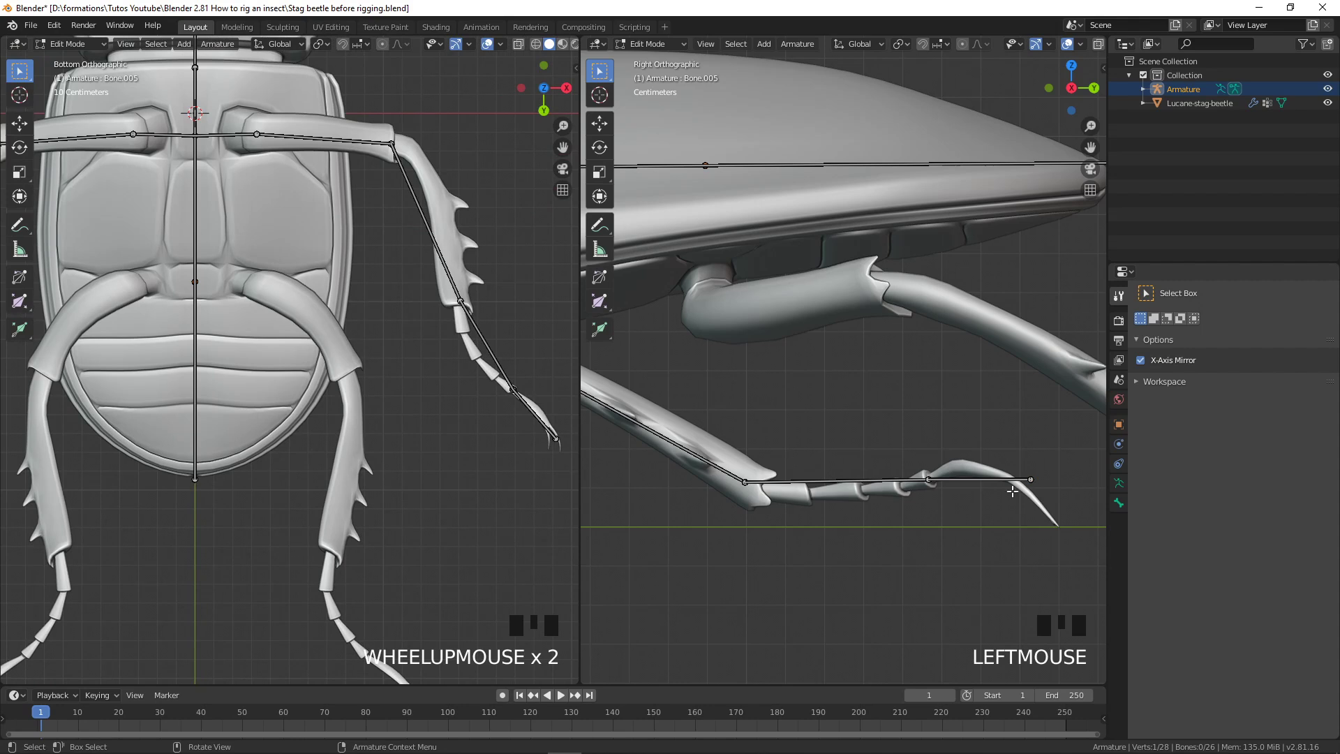
{"action": "left_click", "coordinate": [1030, 481]}
{"action": "key", "text": "g"}
{"action": "key", "text": "z"}
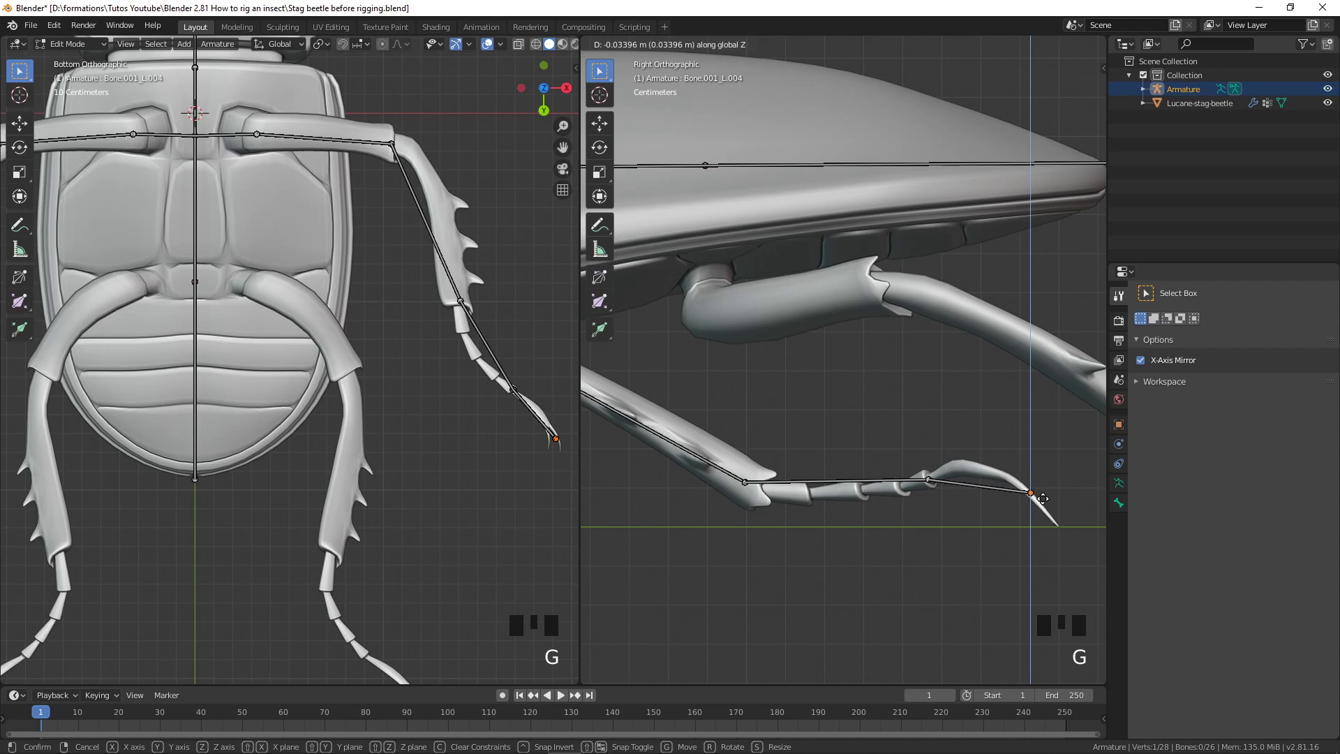
{"action": "left_click", "coordinate": [1043, 499]}
Extrude a mirrored pair of bones about 0.28 m sideways from the joint between the rear legs and lower their tips along Z to the leg bases
{"action": "scroll", "coordinate": [766, 392], "scroll_direction": "down", "scroll_amount": 3}
{"action": "scroll", "coordinate": [458, 487], "scroll_direction": "up", "scroll_amount": 3}
{"action": "scroll", "coordinate": [444, 485], "scroll_direction": "down", "scroll_amount": 4}
{"action": "middle_click_drag", "start_coordinate": [299, 370], "coordinate": [315, 386], "text": "shift"}
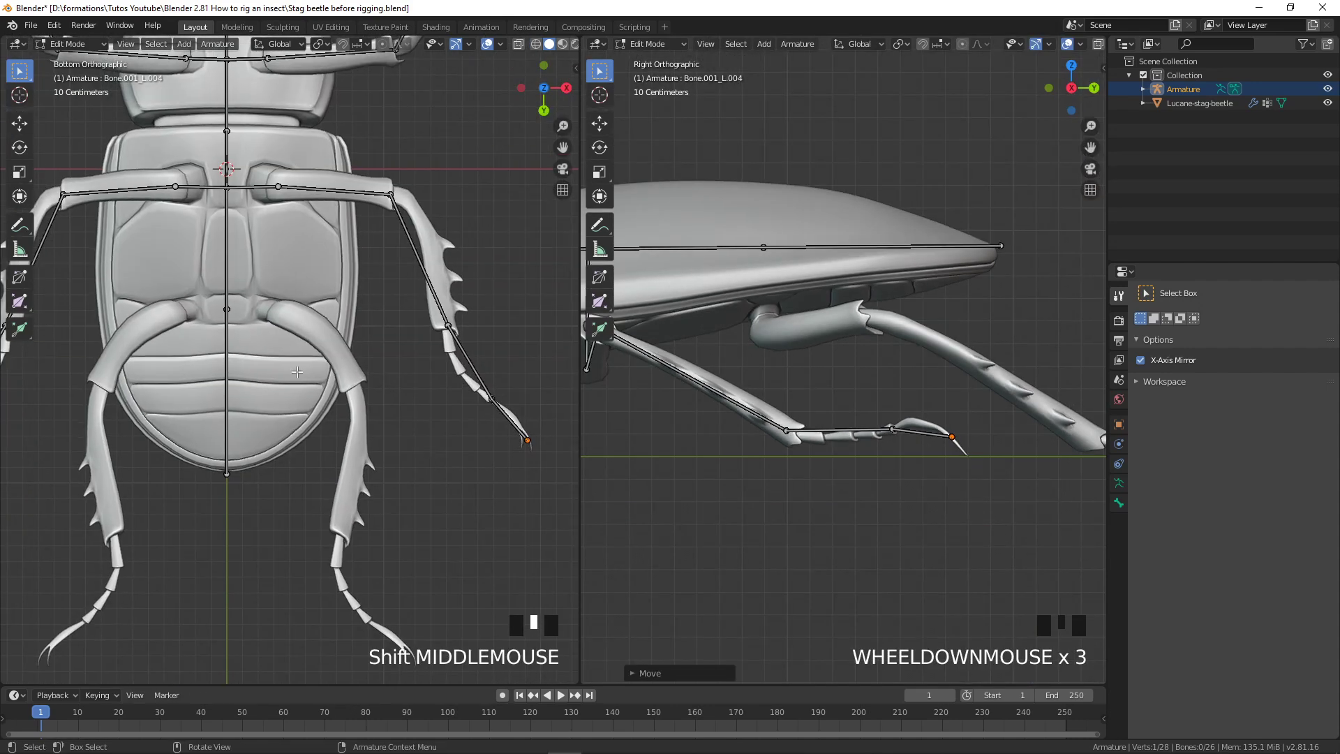
{"action": "left_click", "coordinate": [239, 314]}
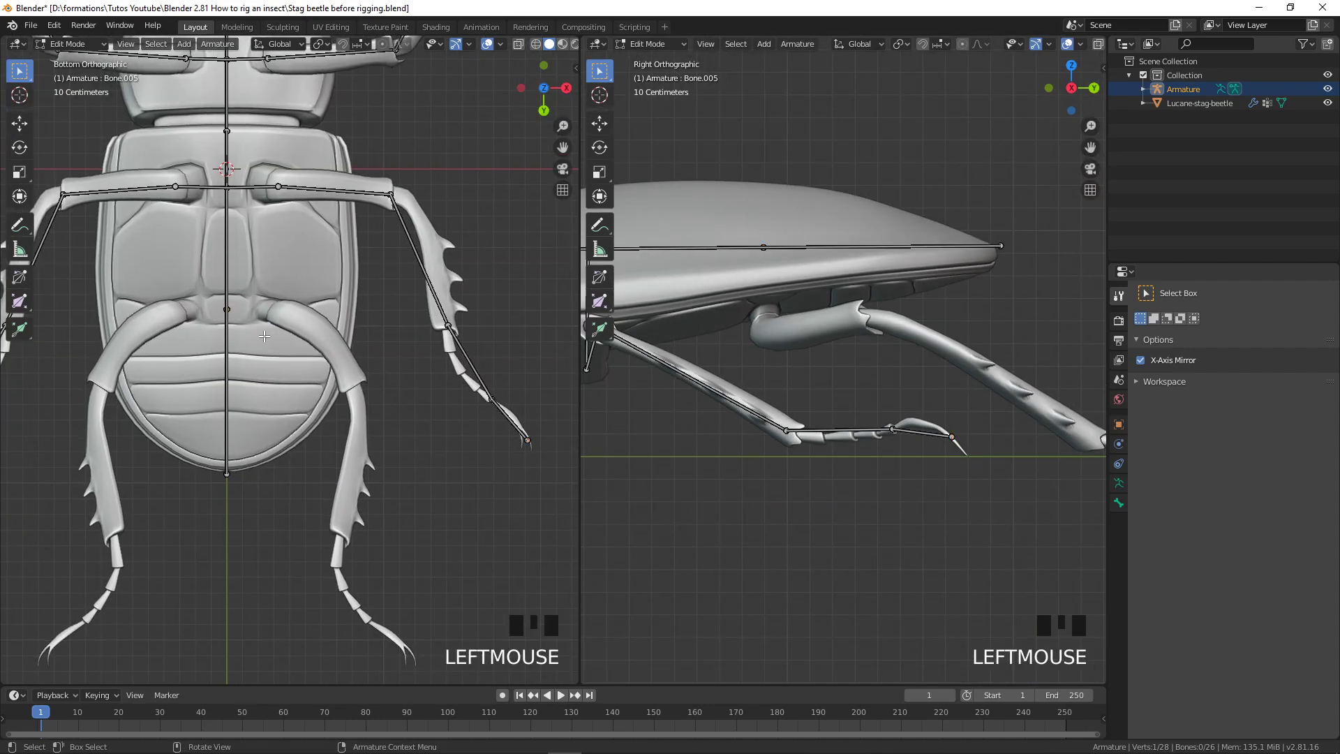
{"action": "key", "text": "shift+e"}
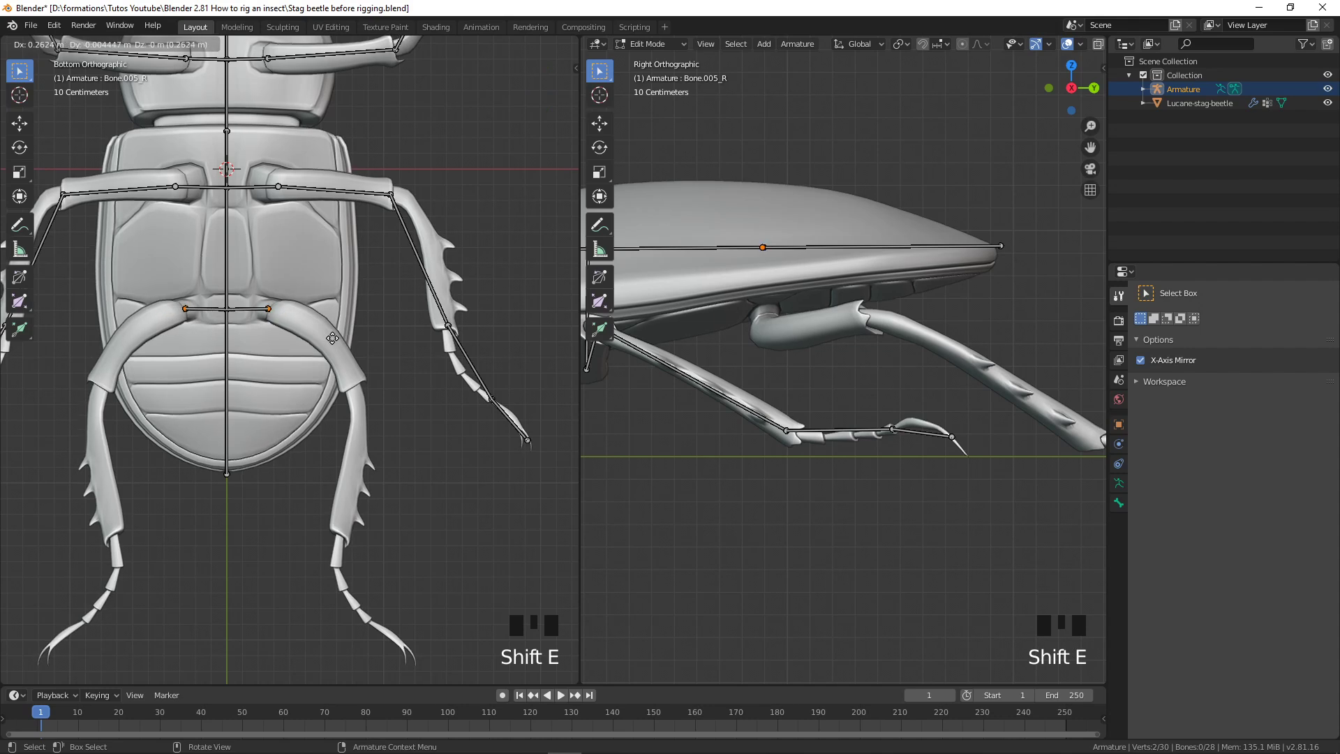
{"action": "left_click", "coordinate": [335, 339]}
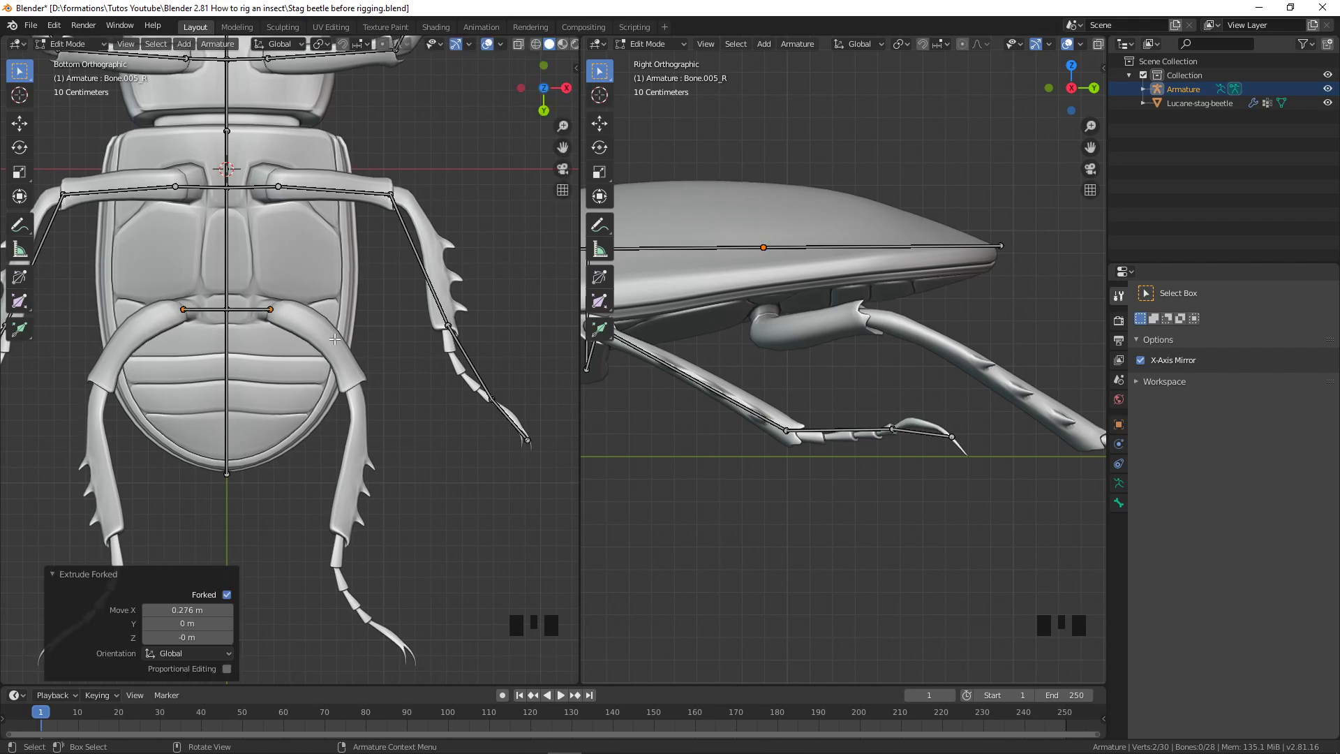
{"action": "key", "text": "g"}
{"action": "key", "text": "z"}
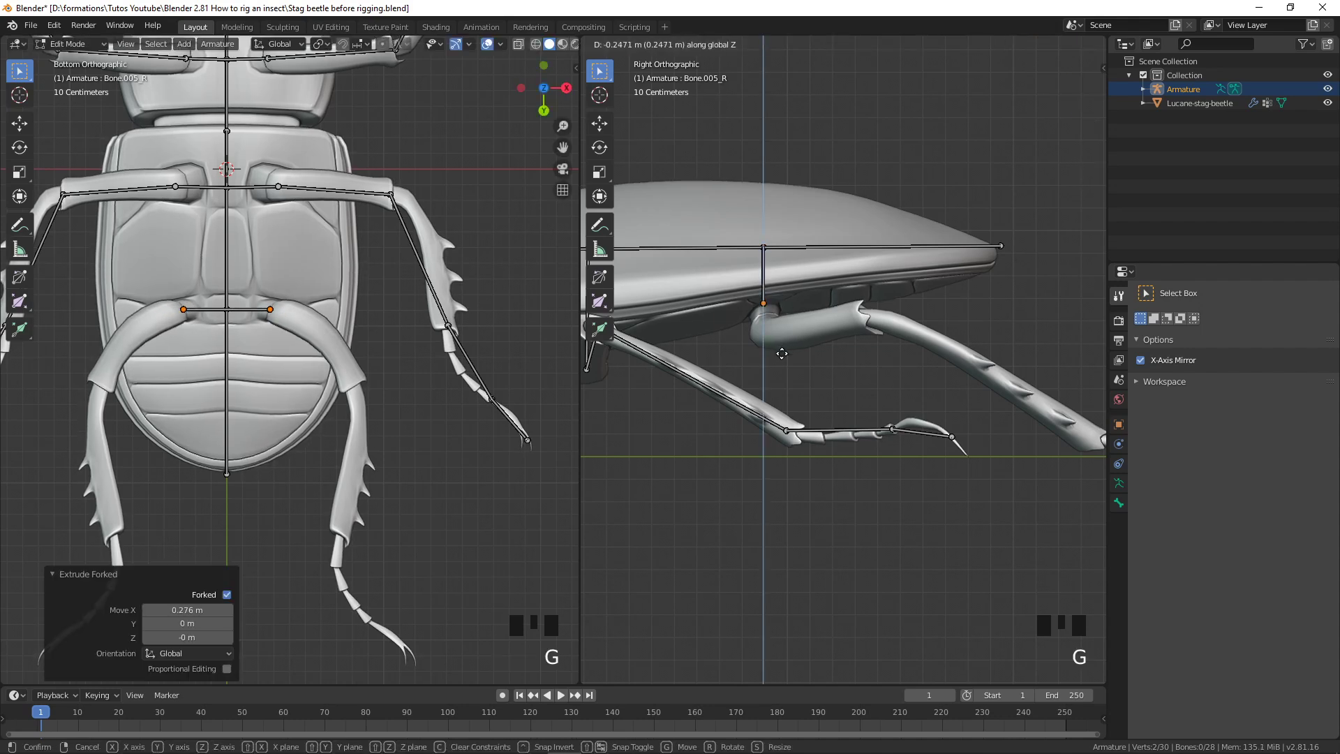
{"action": "left_click", "coordinate": [783, 378]}
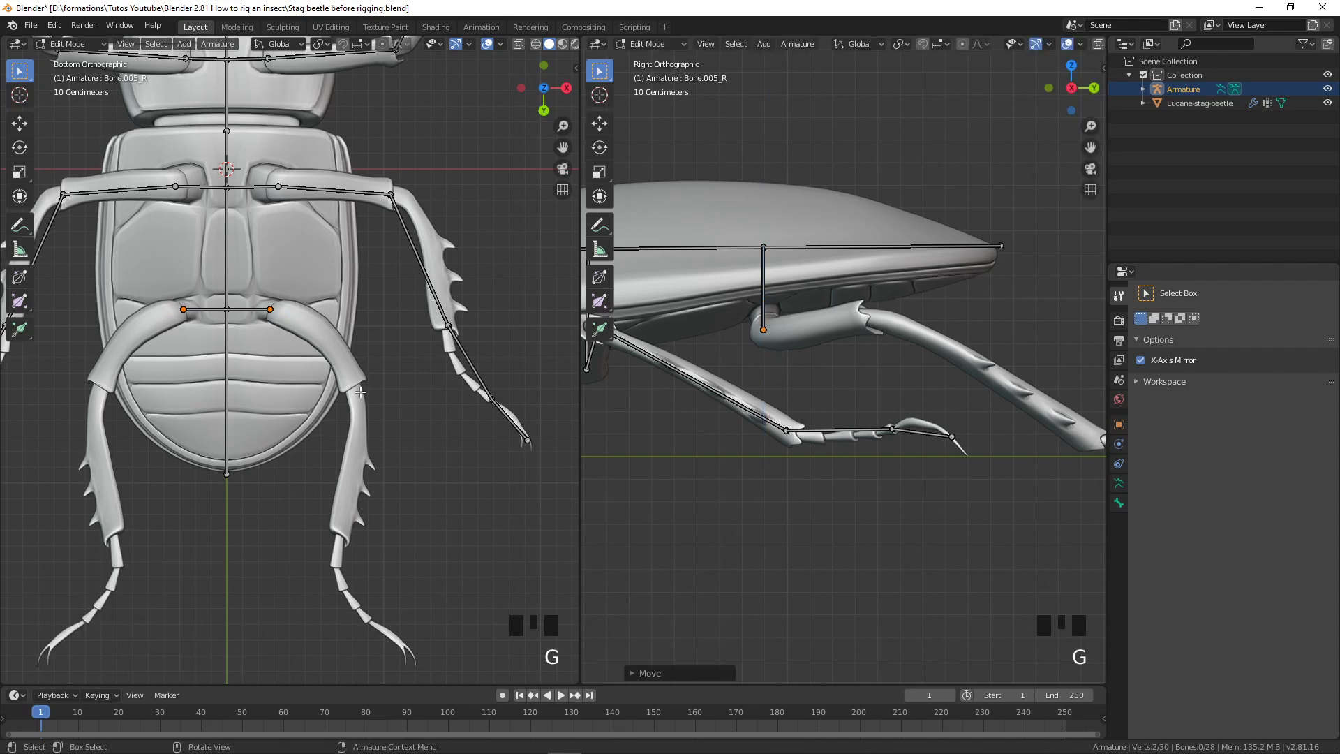
Extrude a mirrored pair of bones about 0.53 m outward and 0.49 m backward along the rear legs' first segments and raise their tips about 0.06 m
{"action": "key", "text": "e"}
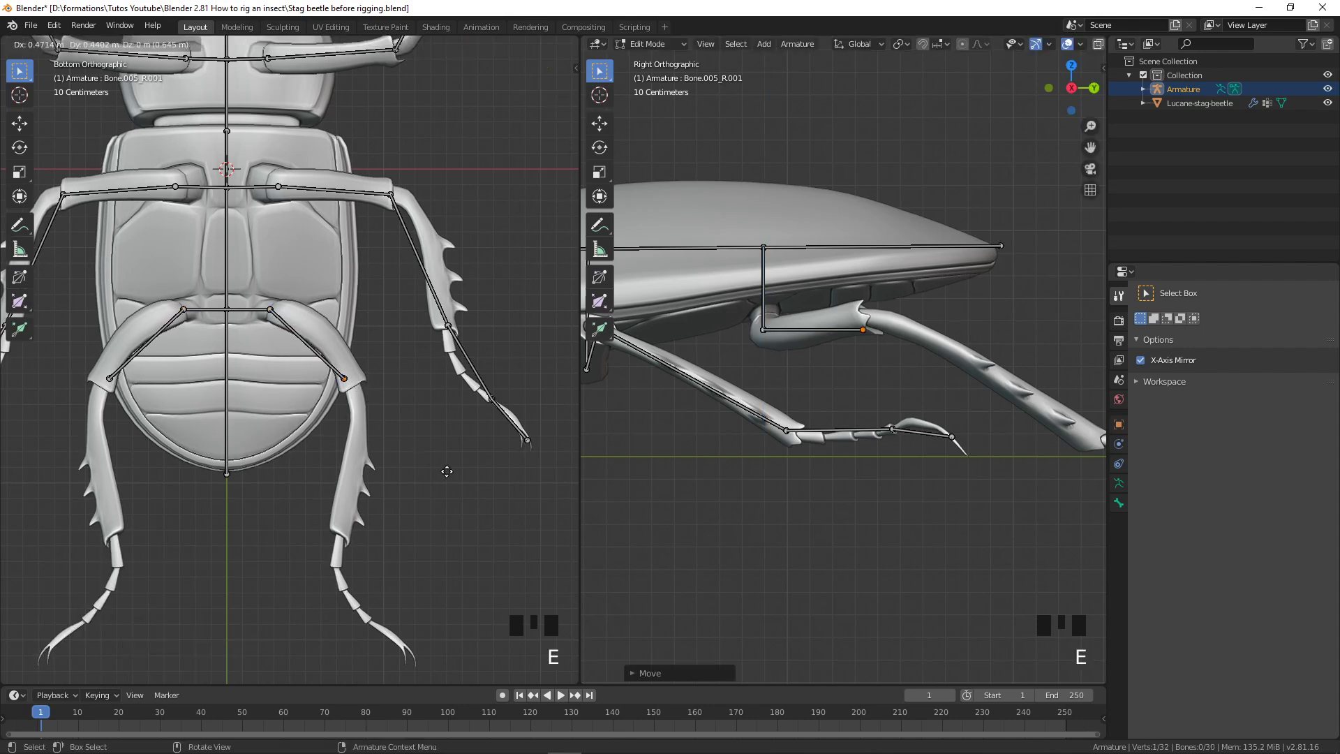
{"action": "left_click", "coordinate": [456, 479]}
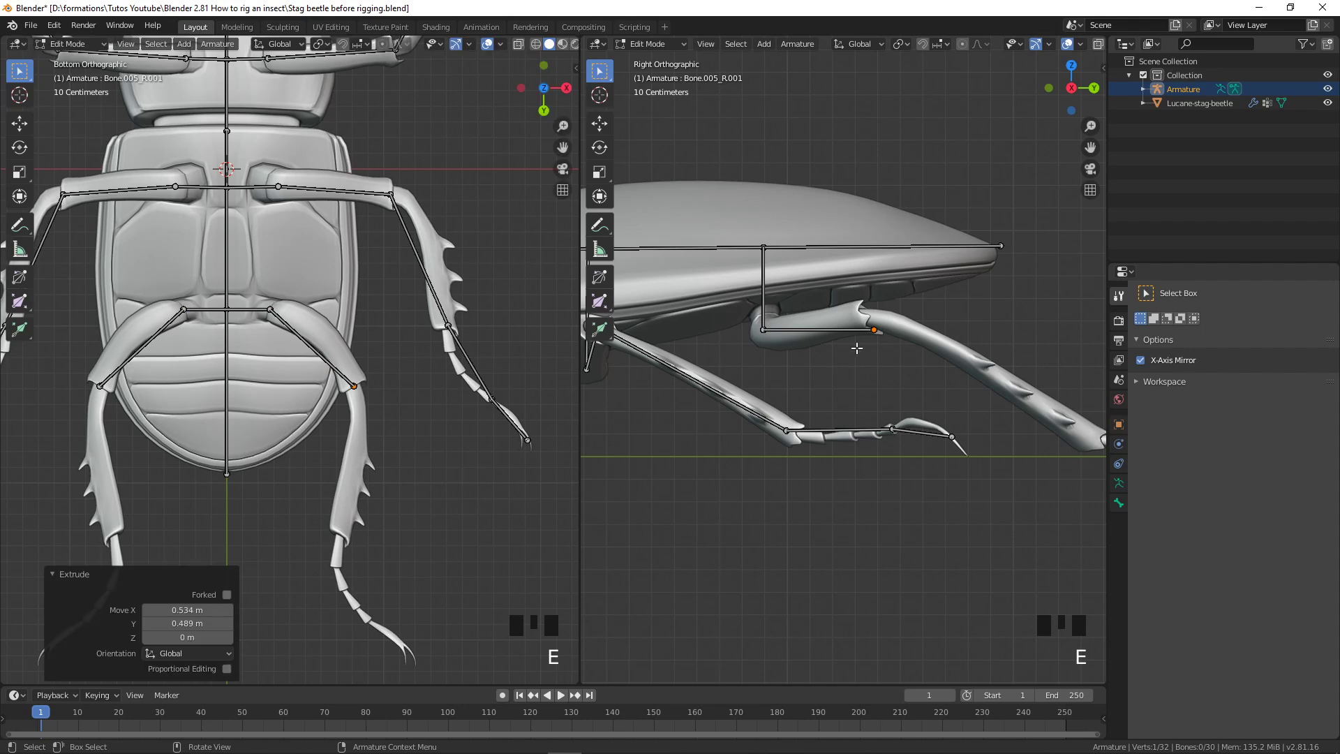
{"action": "scroll", "coordinate": [457, 470], "scroll_direction": "up", "scroll_amount": 2}
{"action": "middle_click_drag", "start_coordinate": [427, 473], "coordinate": [393, 382], "text": "shift"}
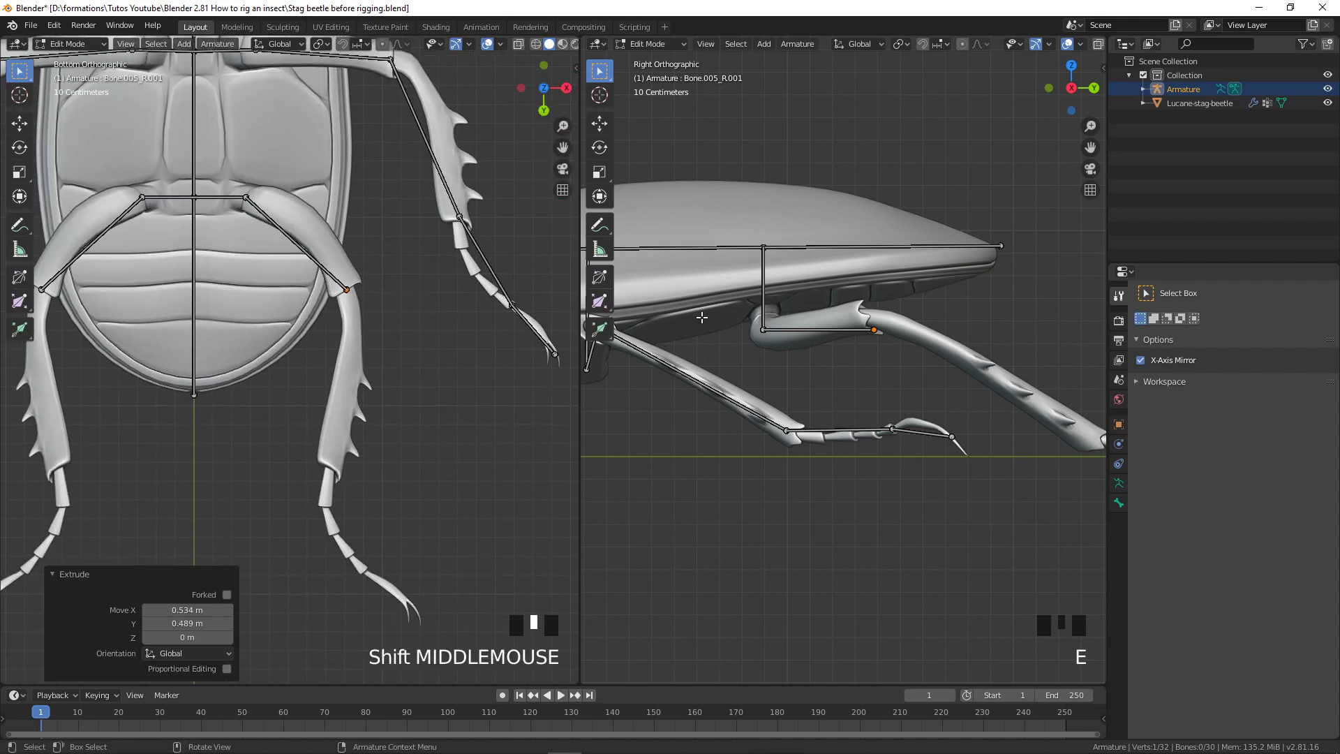
{"action": "key", "text": "g"}
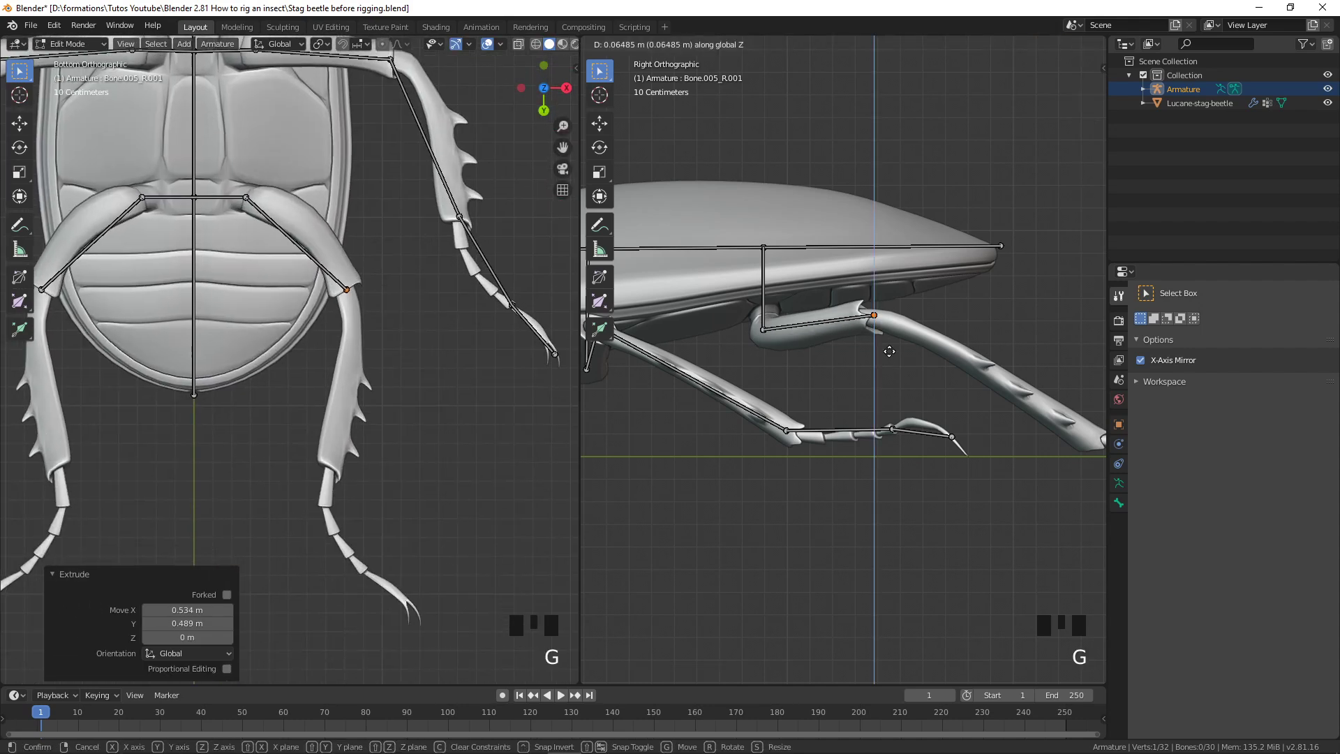
{"action": "left_click", "coordinate": [891, 352]}
Extrude a mirrored pair of bones about 0.97 m backward and 0.55 m down along the rear legs' second segments and shift their tips about 0.08 m inward
{"action": "middle_click_drag", "start_coordinate": [893, 360], "coordinate": [849, 337], "text": "shift"}
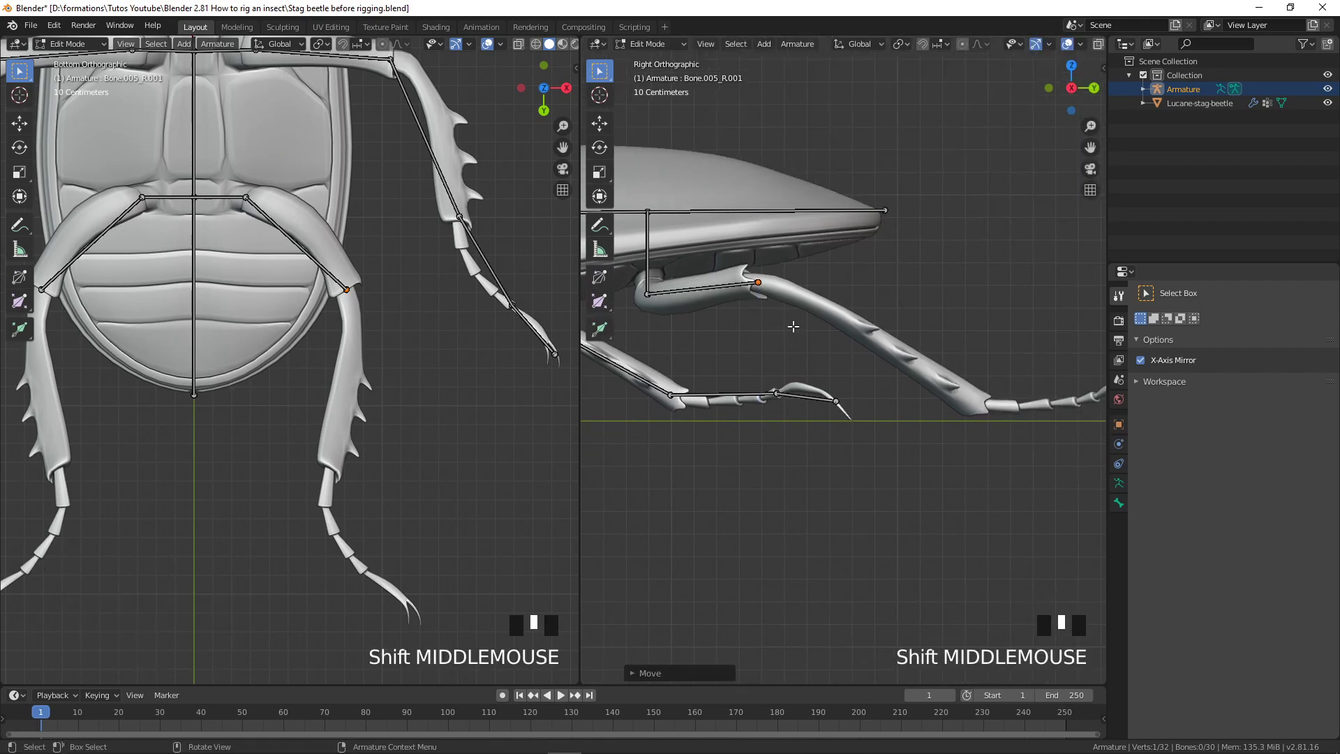
{"action": "key", "text": "e"}
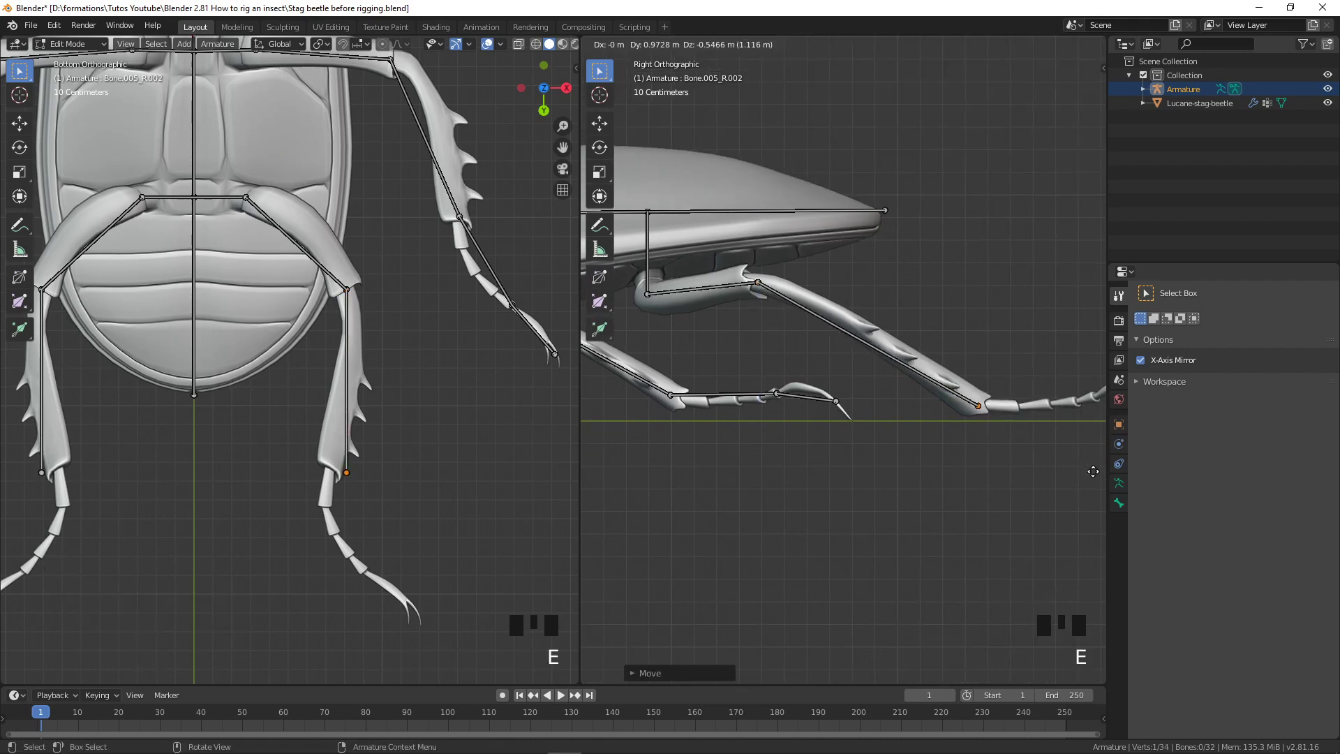
{"action": "left_click", "coordinate": [1090, 470]}
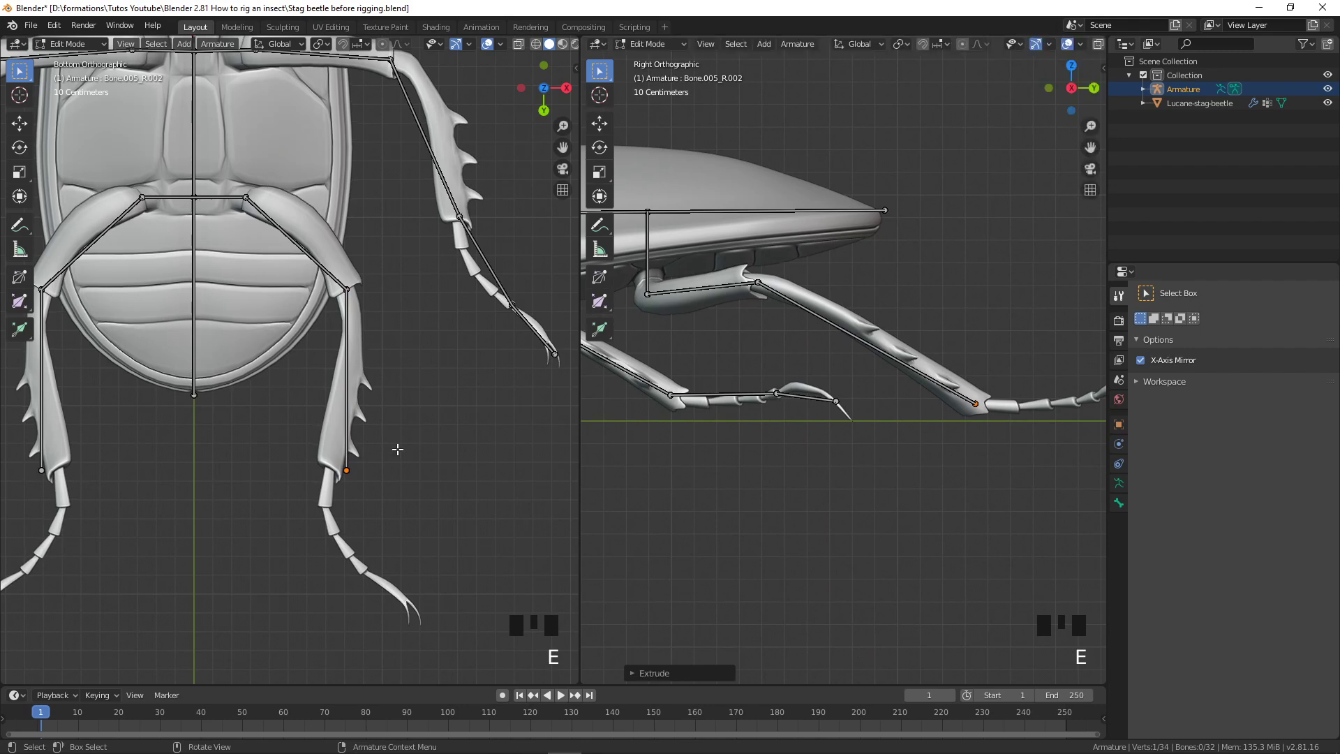
{"action": "key", "text": "g"}
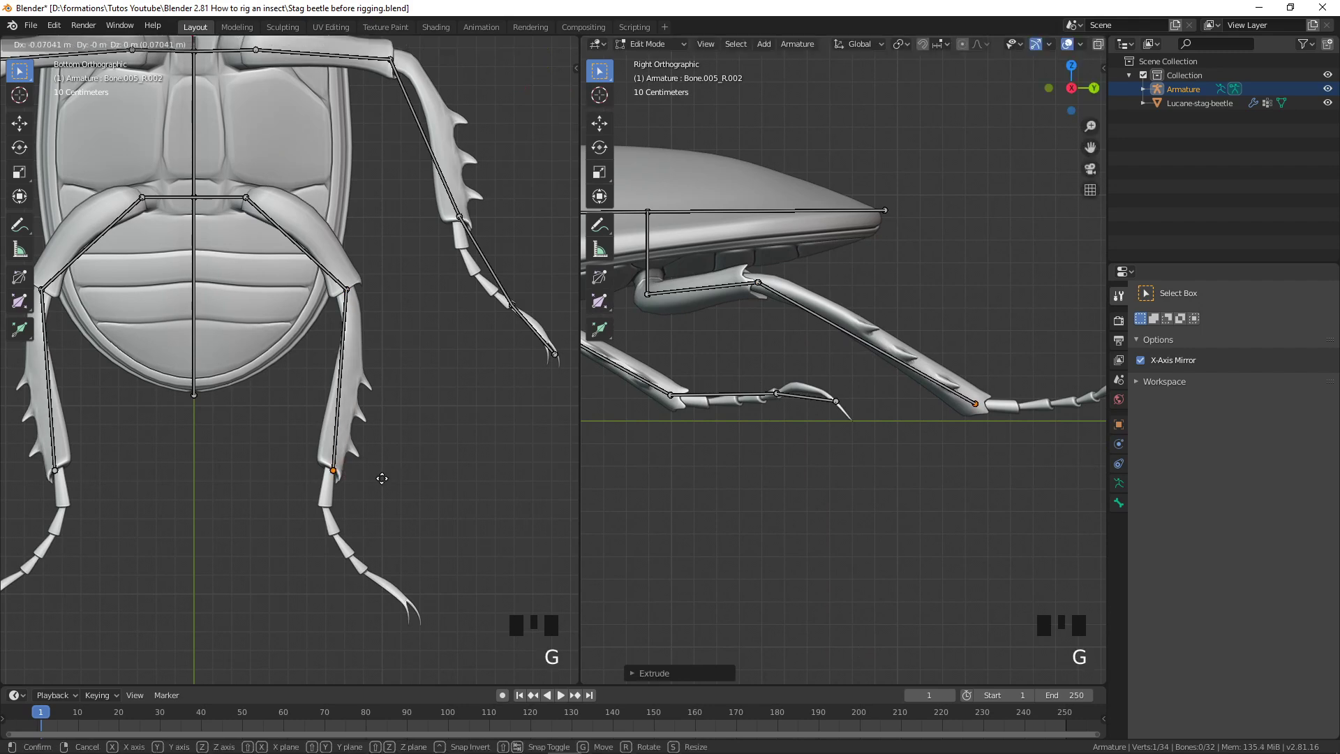
{"action": "left_click", "coordinate": [380, 477]}
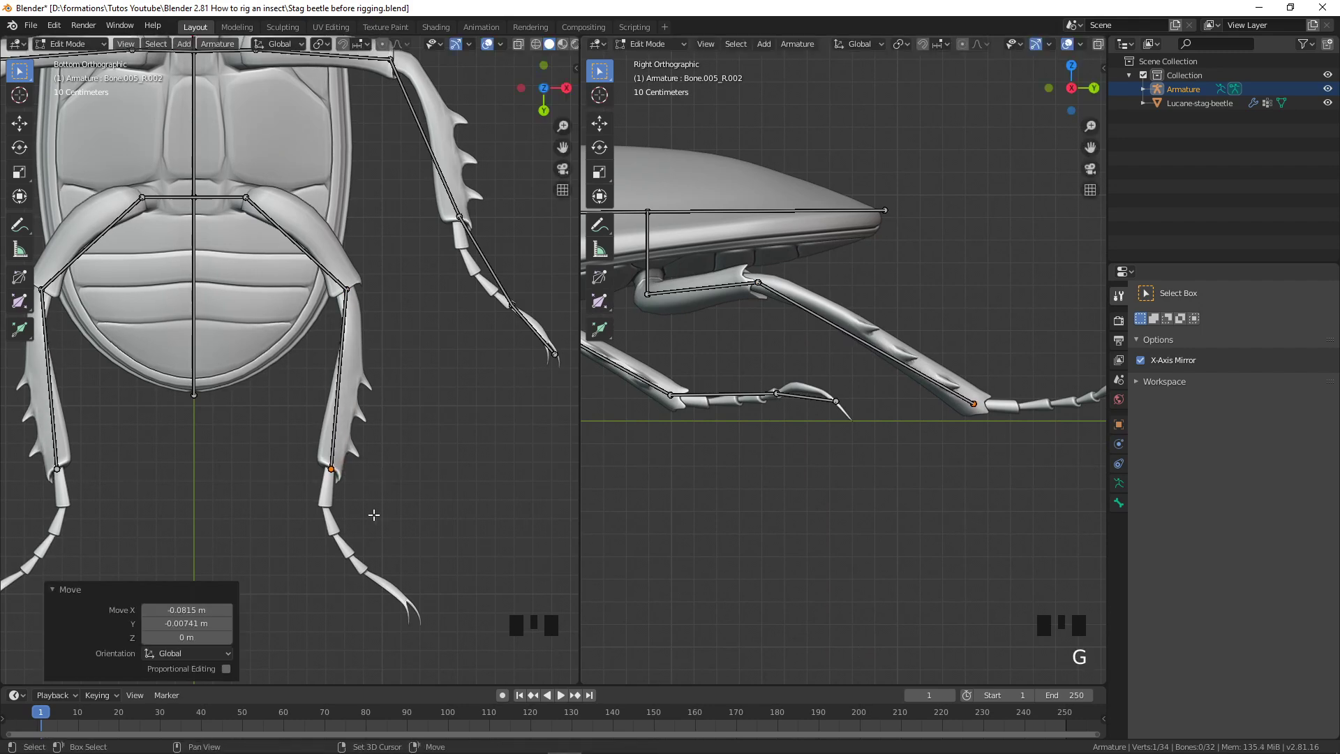
Extrude a mirrored pair of bones about 0.17 m outward and 0.54 m backward along the rear legs' third segments and raise their tips slightly along Z
{"action": "middle_click_drag", "start_coordinate": [375, 503], "coordinate": [363, 437], "text": "shift"}
{"action": "key", "text": "e"}
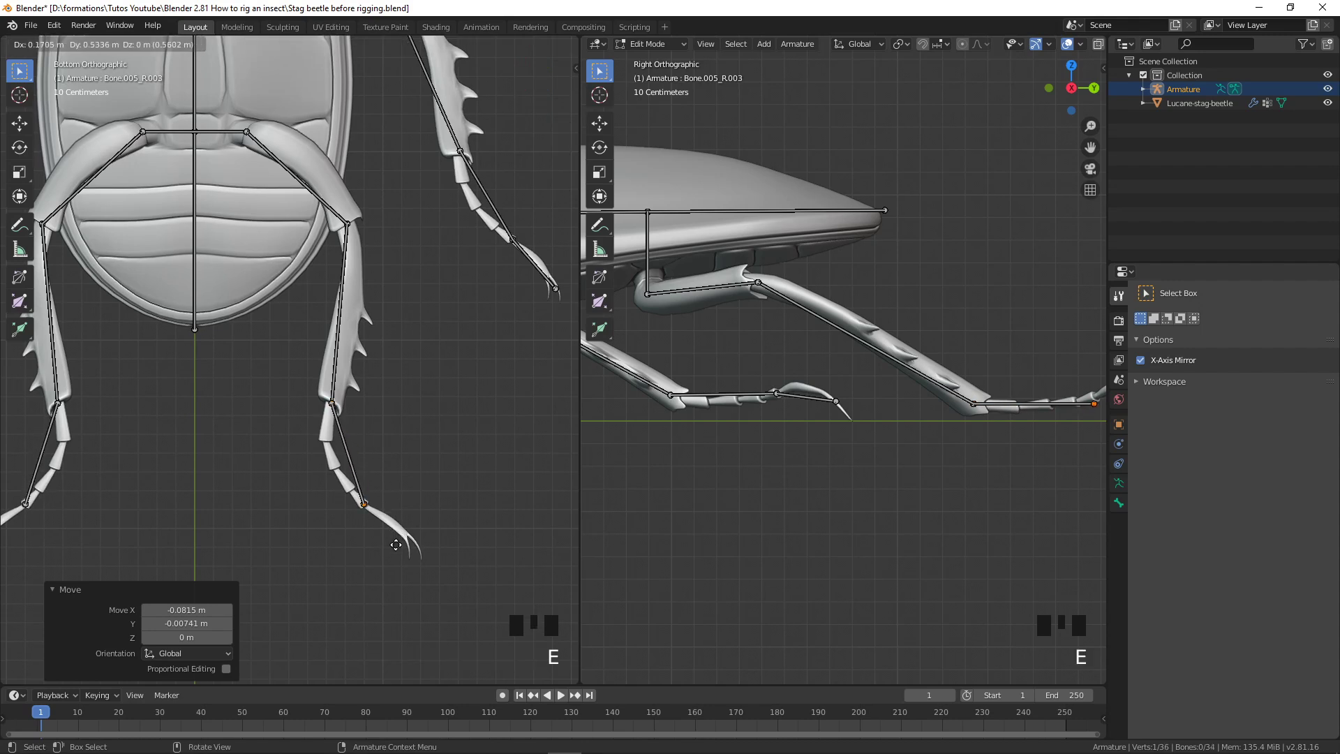
{"action": "left_click", "coordinate": [396, 545]}
{"action": "middle_click_drag", "start_coordinate": [929, 438], "coordinate": [664, 428], "text": "shift"}
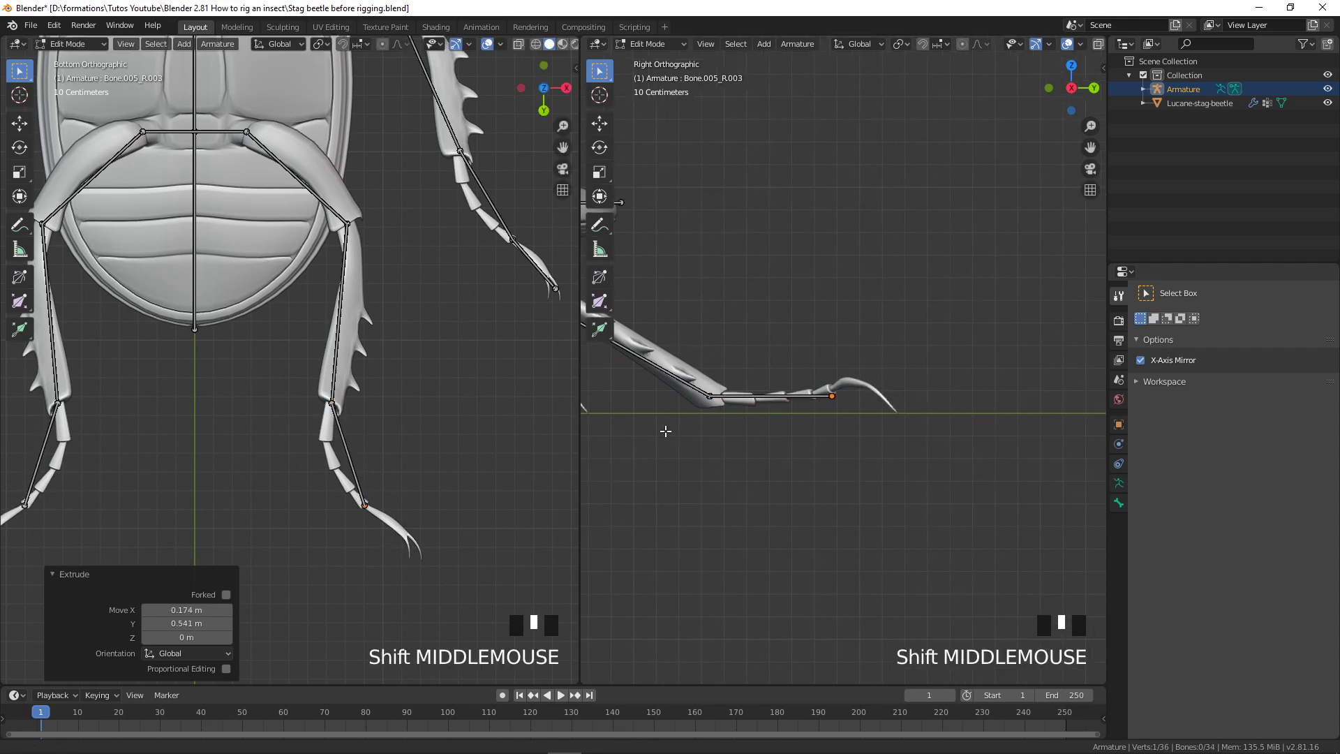
{"action": "key", "text": "g"}
{"action": "key", "text": "z"}
{"action": "left_click", "coordinate": [844, 425]}
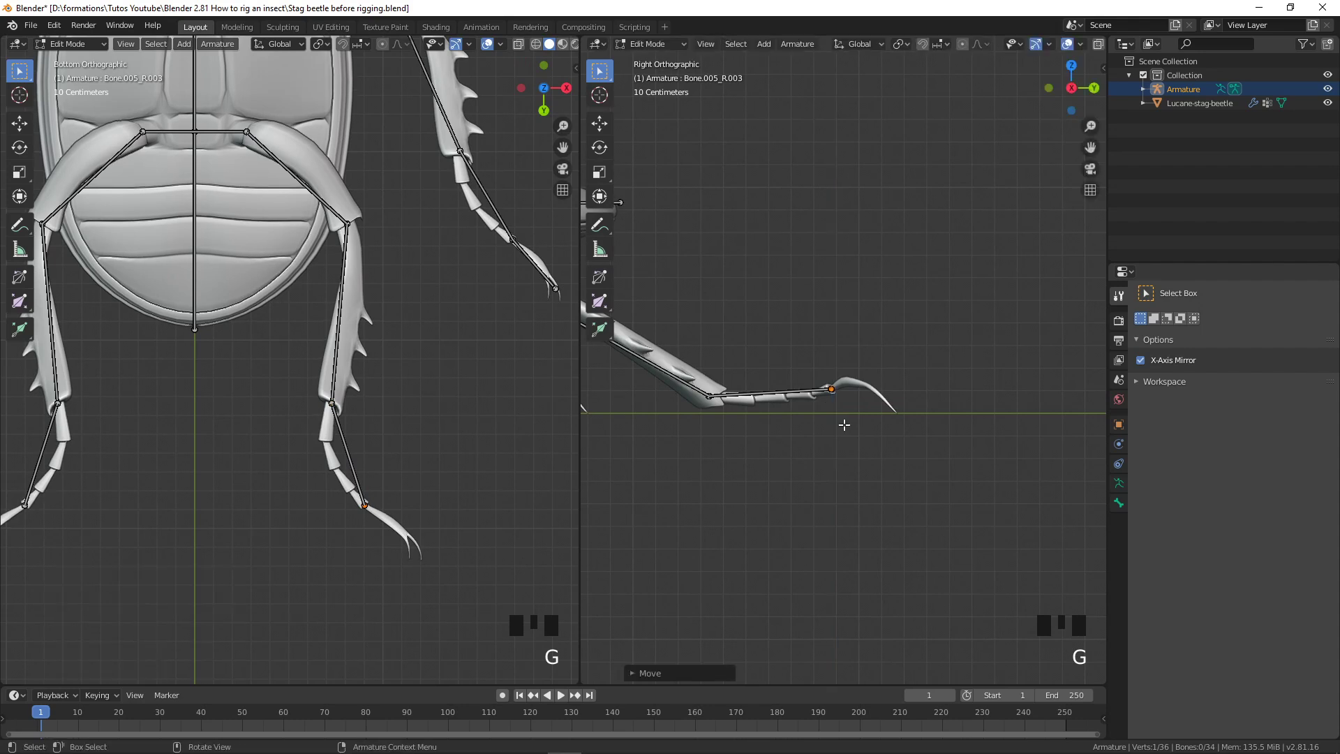
Extrude a mirrored pair of bones about 0.30 m outward and 0.25 m backward into the rear legs' claws and lower their tips about 0.08 m along Z
{"action": "key", "text": "e"}
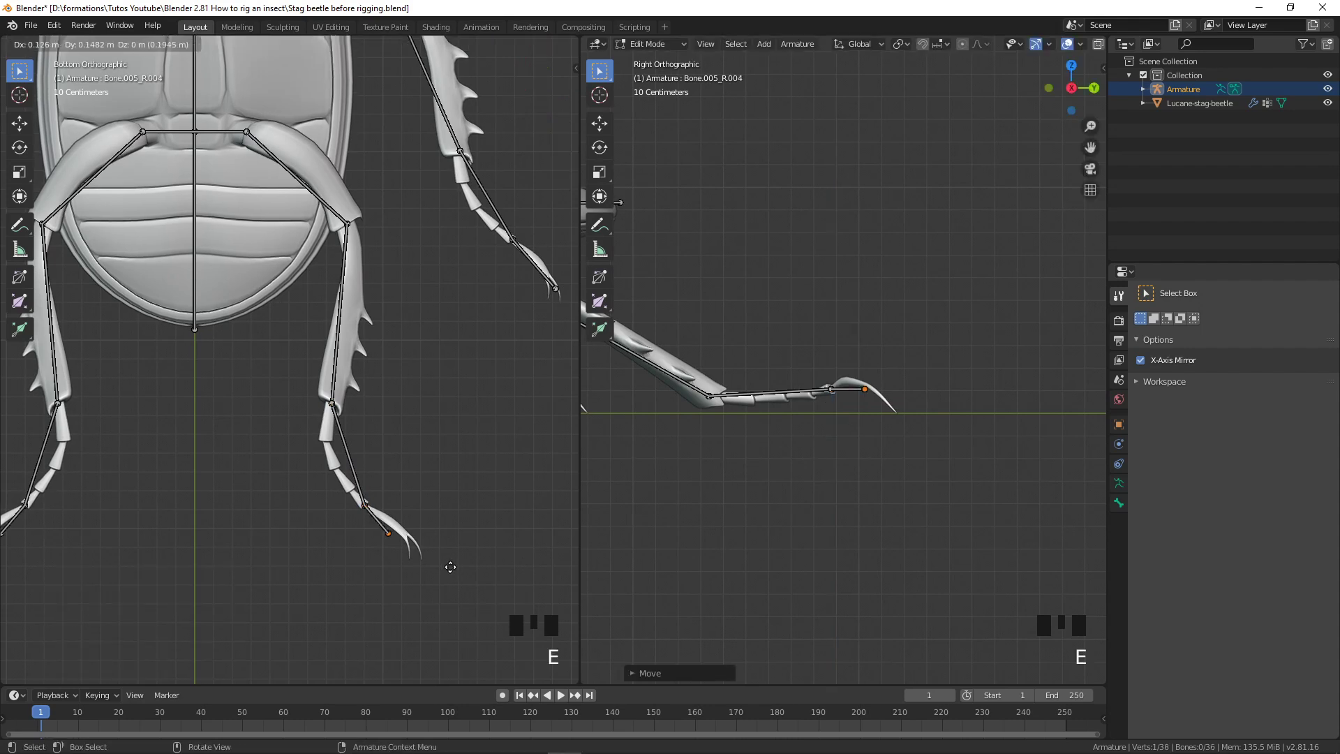
{"action": "left_click", "coordinate": [481, 586]}
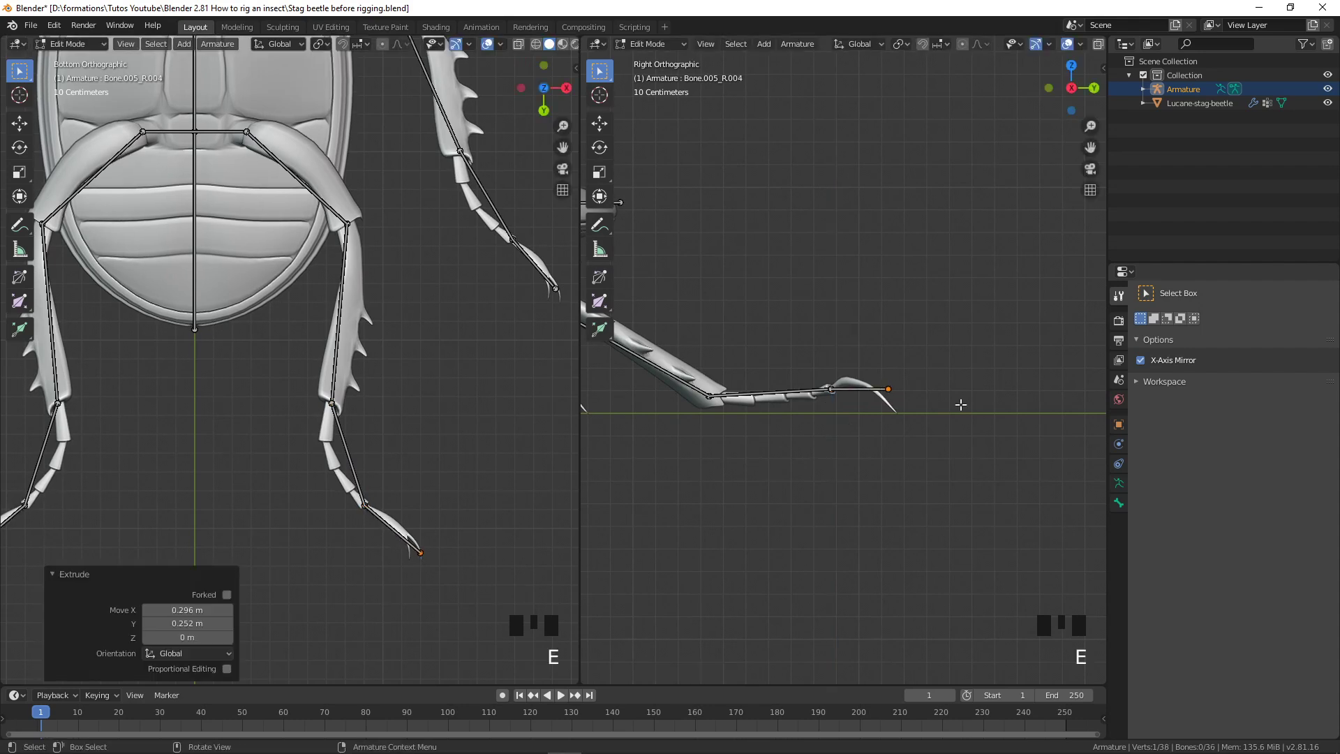
{"action": "key", "text": "g"}
{"action": "key", "text": "z"}
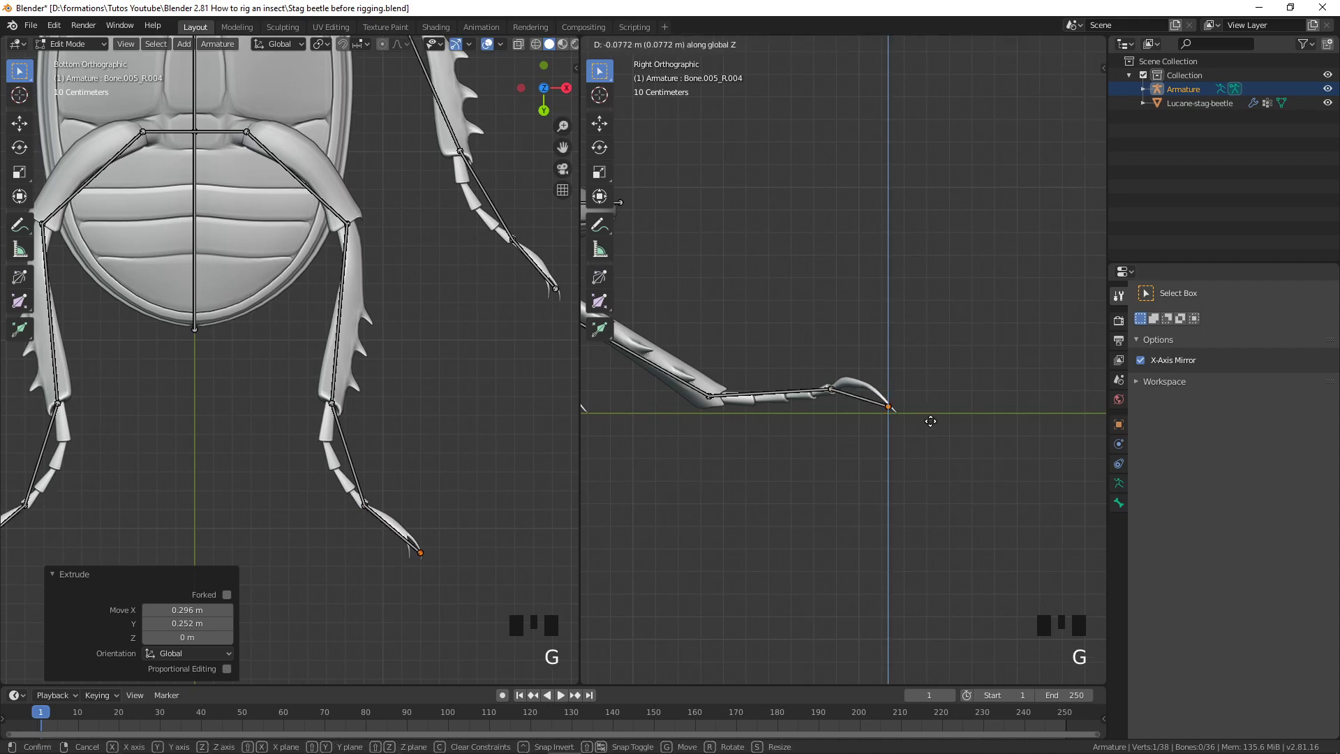
{"action": "left_click", "coordinate": [824, 410]}
Examine the armature from the side and from below, from the rear legs to the mandibles and antennae
{"action": "scroll", "coordinate": [823, 412], "scroll_direction": "up", "scroll_amount": 6}
{"action": "middle_click_drag", "start_coordinate": [799, 437], "coordinate": [889, 452], "text": "shift"}
{"action": "scroll", "coordinate": [953, 439], "scroll_direction": "down", "scroll_amount": 1}
{"action": "scroll", "coordinate": [812, 438], "scroll_direction": "up", "scroll_amount": 2}
{"action": "middle_click_drag", "start_coordinate": [812, 438], "coordinate": [941, 466], "text": "shift"}
{"action": "middle_click_drag", "start_coordinate": [772, 383], "coordinate": [859, 410], "text": "shift"}
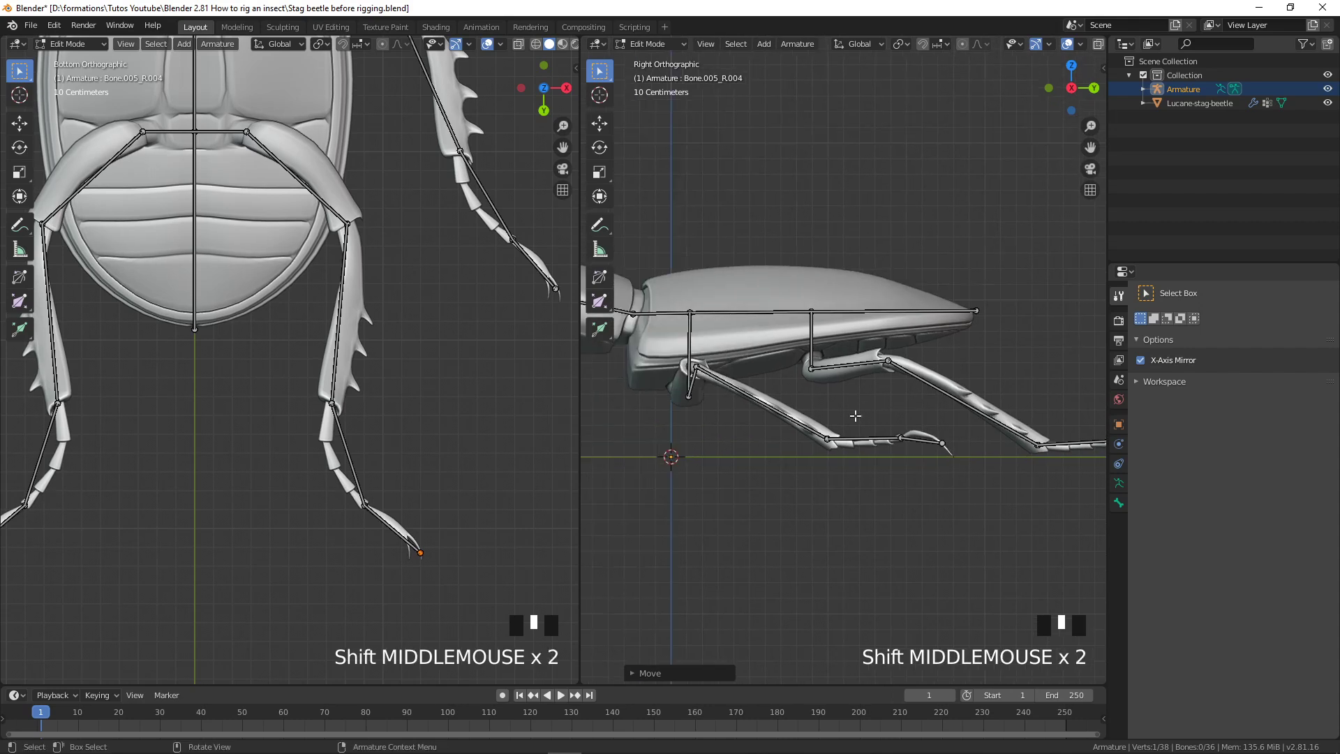
{"action": "scroll", "coordinate": [706, 381], "scroll_direction": "down", "scroll_amount": 4}
{"action": "scroll", "coordinate": [738, 344], "scroll_direction": "up", "scroll_amount": 2}
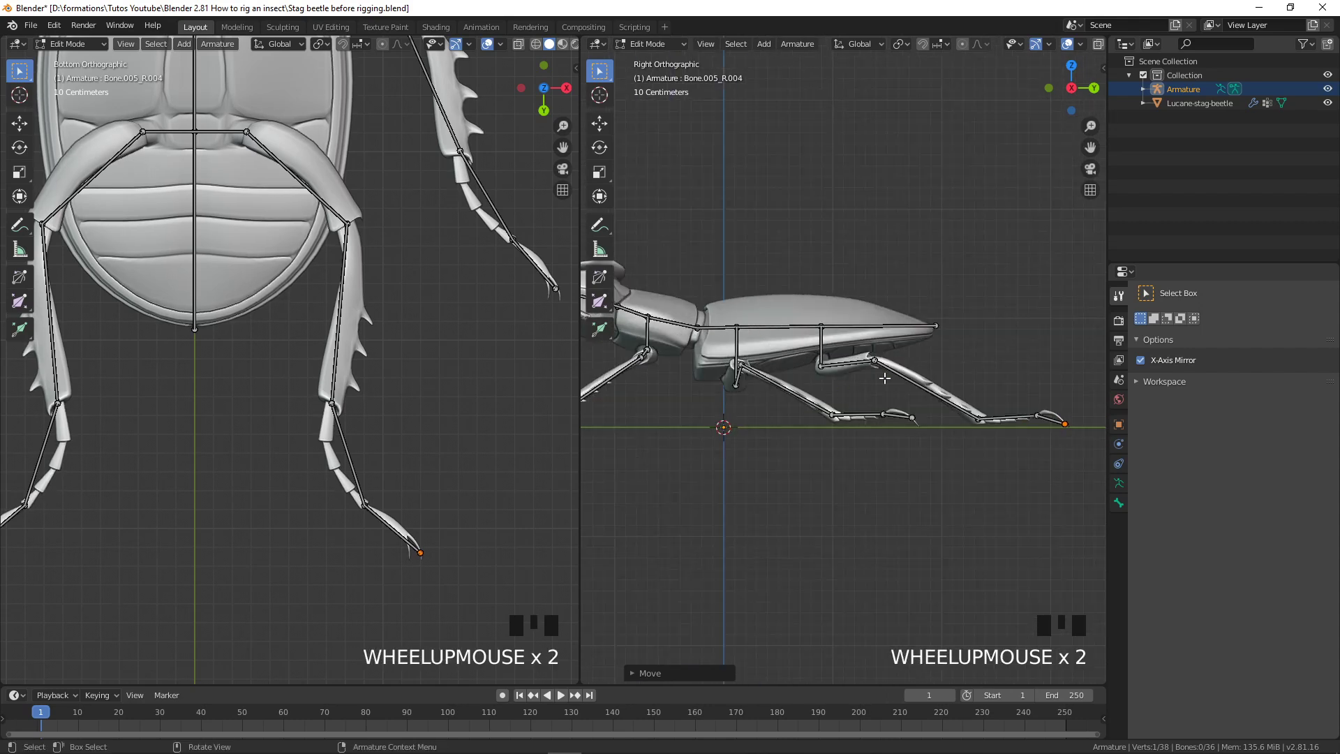
{"action": "scroll", "coordinate": [655, 373], "scroll_direction": "down", "scroll_amount": 3}
{"action": "middle_click_drag", "start_coordinate": [655, 372], "coordinate": [801, 363], "text": "shift"}
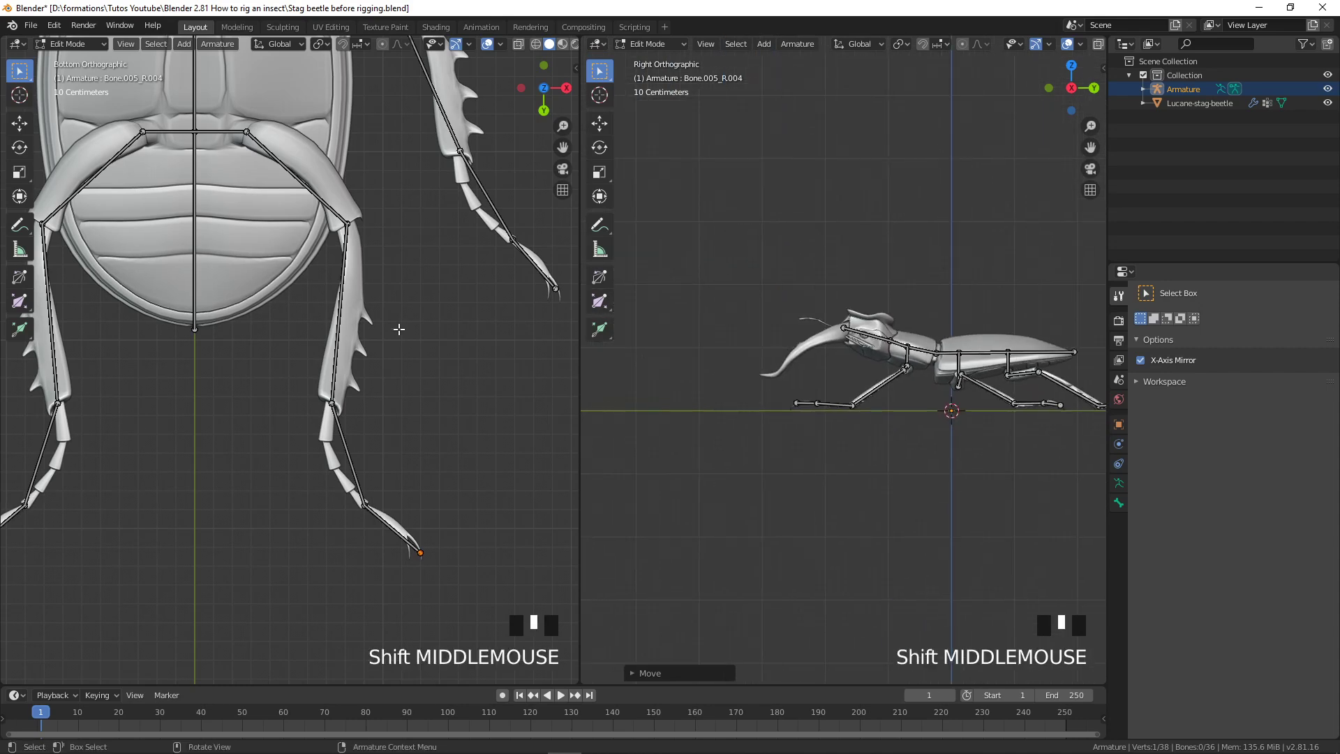
{"action": "scroll", "coordinate": [398, 333], "scroll_direction": "down", "scroll_amount": 5}
{"action": "middle_click_drag", "start_coordinate": [318, 452], "coordinate": [386, 432], "text": "shift"}
{"action": "scroll", "coordinate": [386, 432], "scroll_direction": "up", "scroll_amount": 3}
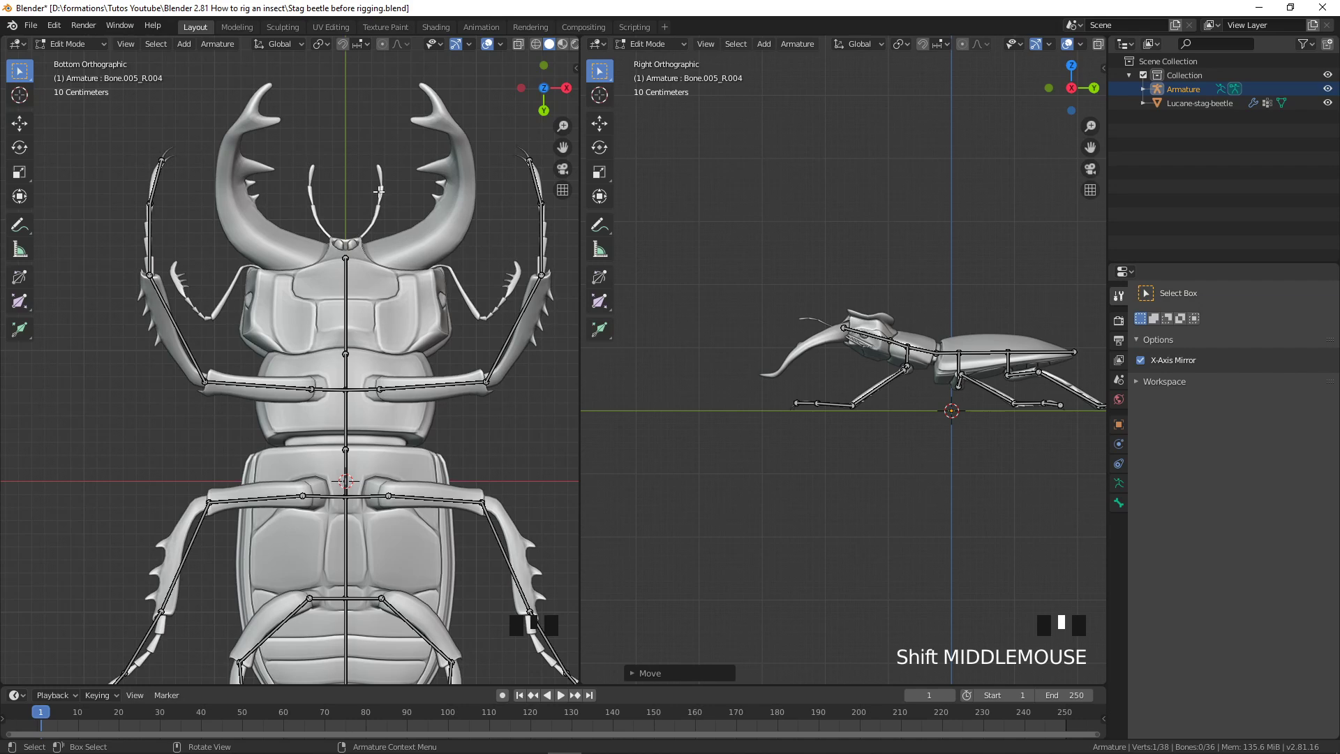
{"action": "scroll", "coordinate": [375, 241], "scroll_direction": "up", "scroll_amount": 2}
{"action": "middle_click_drag", "start_coordinate": [381, 182], "coordinate": [370, 239], "text": "shift"}
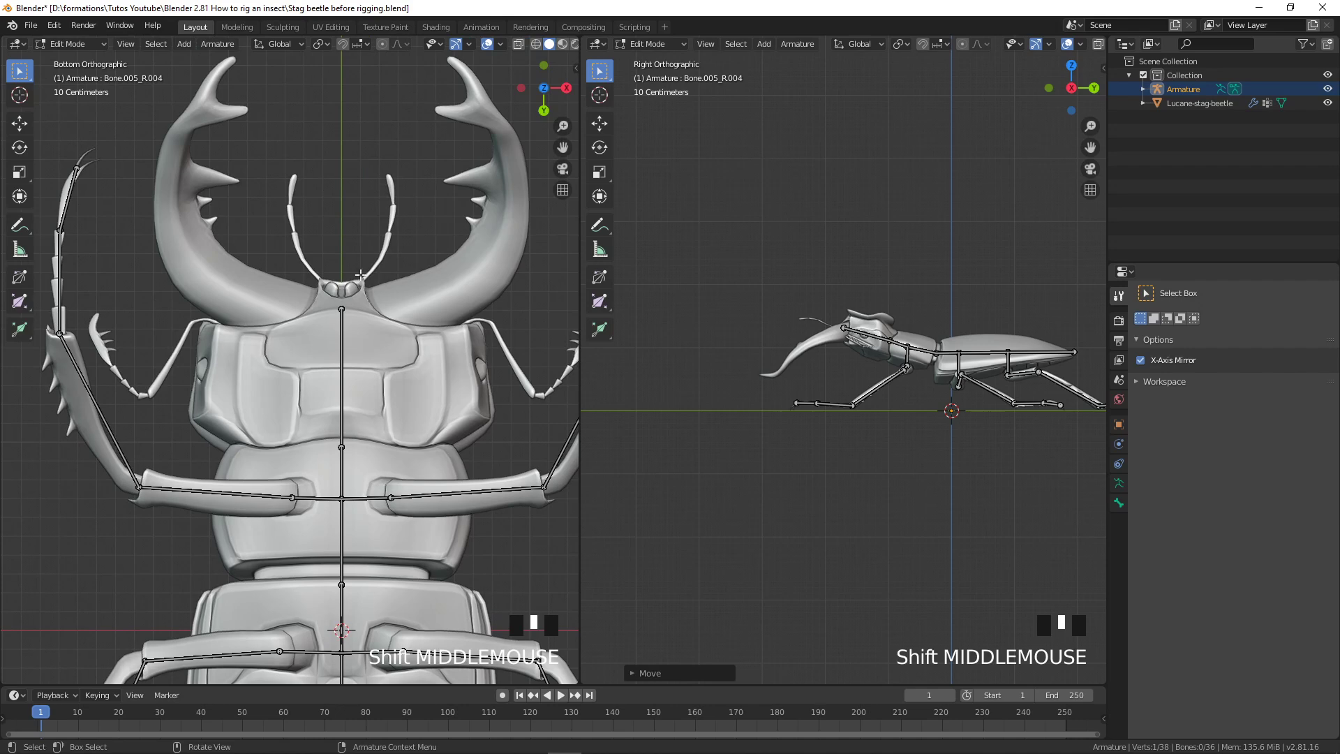
{"action": "scroll", "coordinate": [369, 252], "scroll_direction": "down", "scroll_amount": 3}
{"action": "scroll", "coordinate": [384, 279], "scroll_direction": "up", "scroll_amount": 5}
{"action": "scroll", "coordinate": [366, 313], "scroll_direction": "down", "scroll_amount": 4}
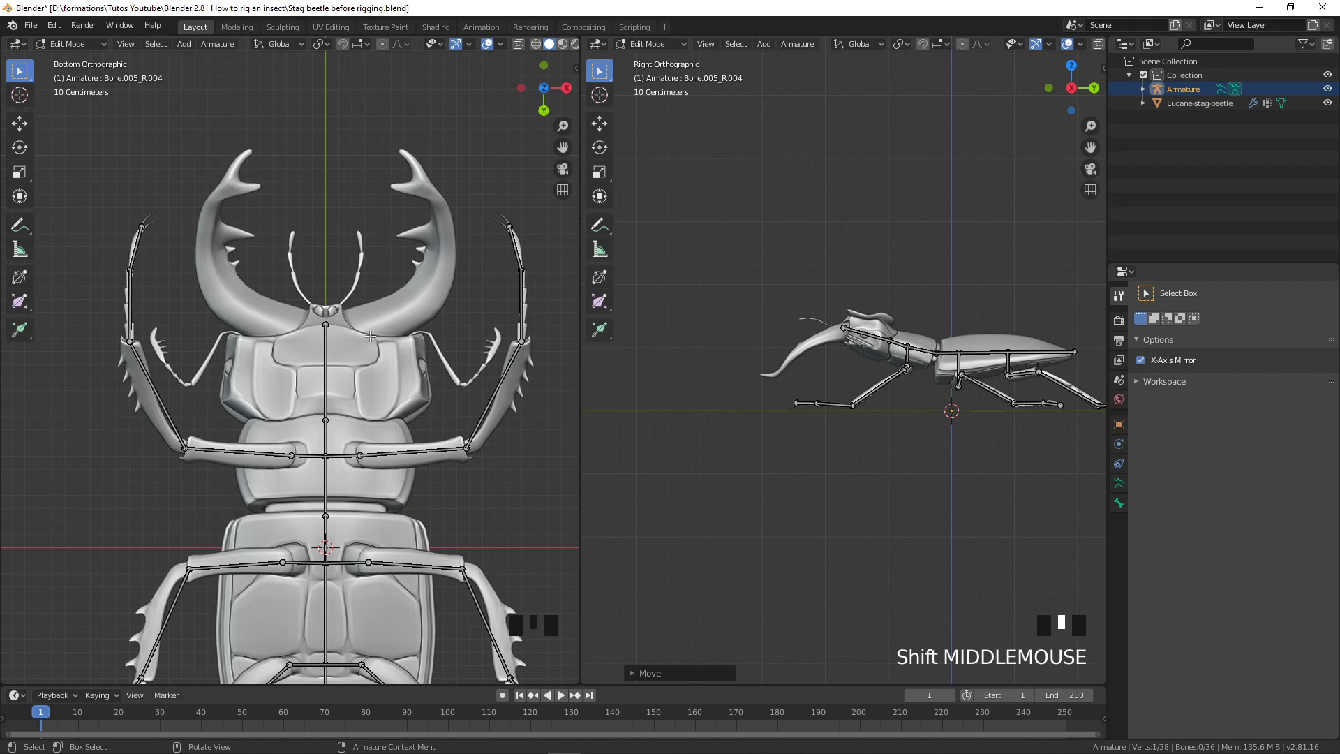
Move the head bone's front tip slightly backward and down in the side view
{"action": "scroll", "coordinate": [938, 362], "scroll_direction": "up", "scroll_amount": 5}
{"action": "left_click", "coordinate": [846, 281]}
{"action": "key", "text": "g"}
{"action": "left_click", "coordinate": [859, 286]}
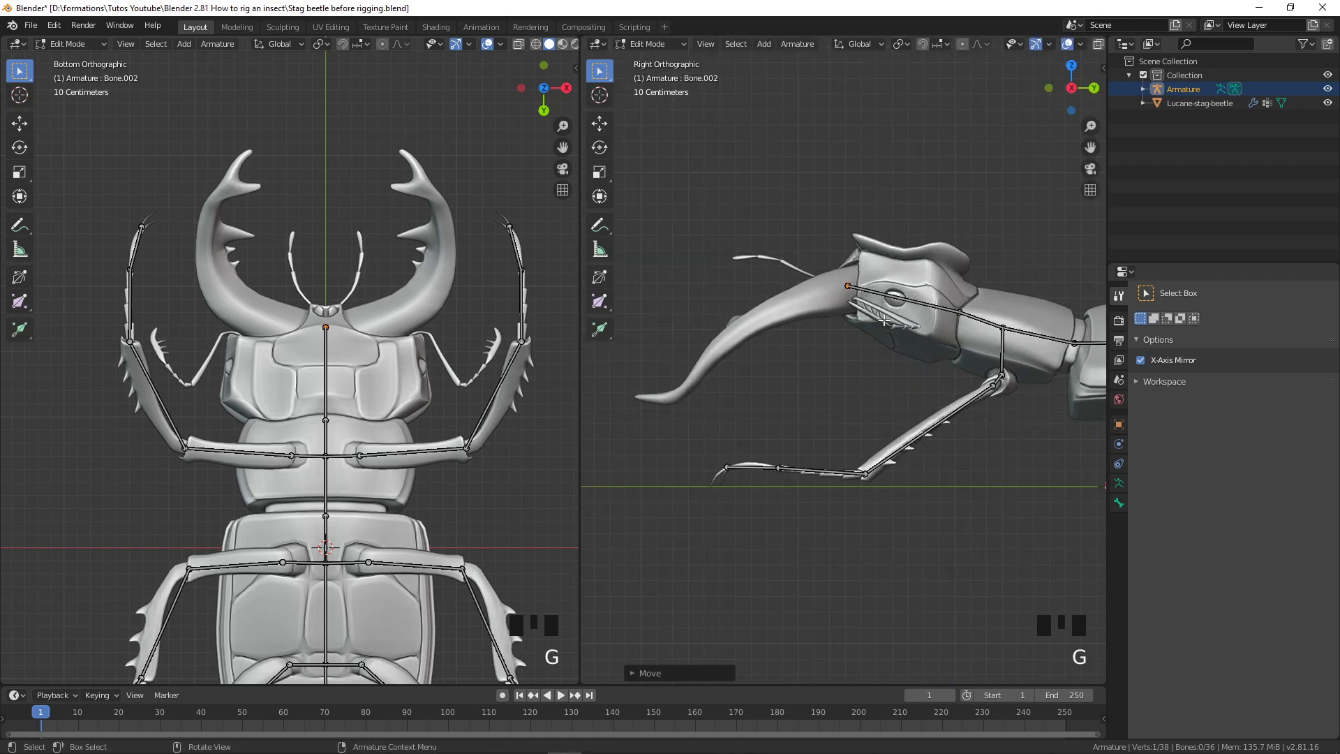
Extrude a mirrored pair of bones from the head bone's front tip about 0.49 m outward and 0.07 m forward into the mandible bases
{"action": "scroll", "coordinate": [348, 353], "scroll_direction": "up", "scroll_amount": 2}
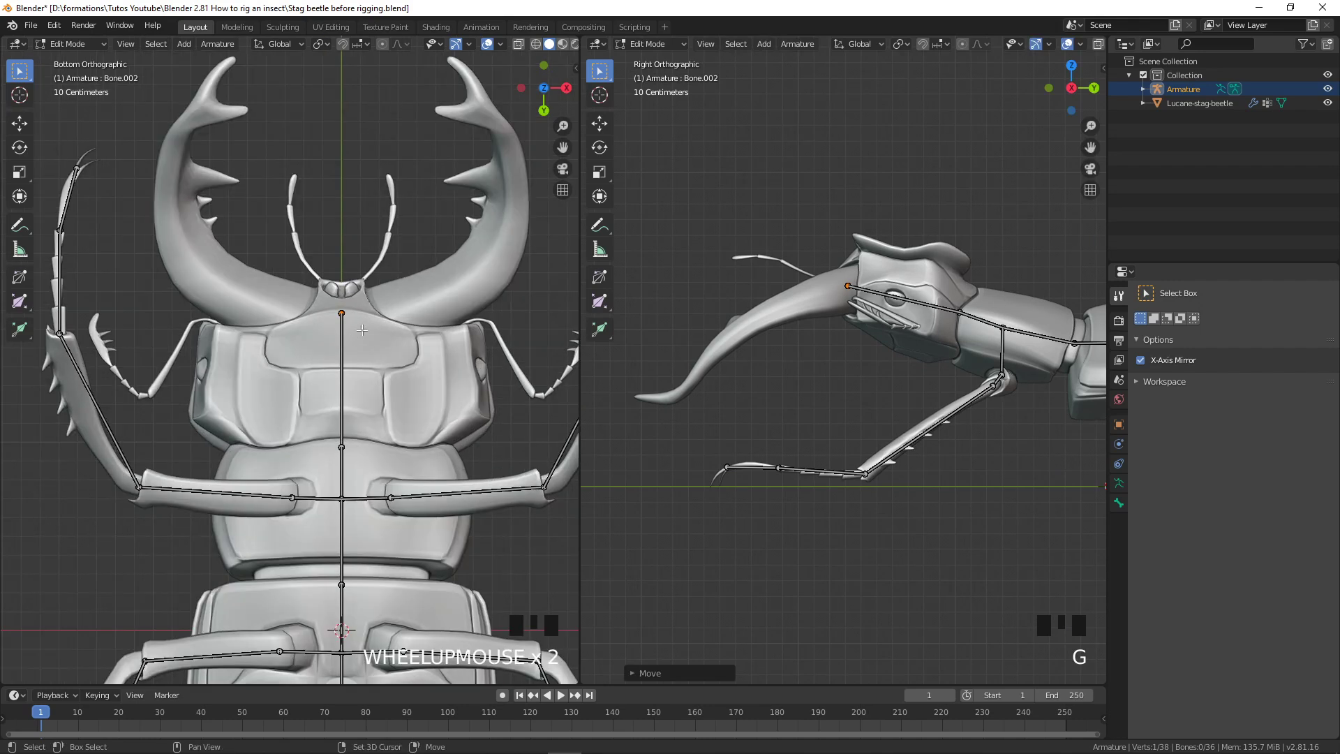
{"action": "key", "text": "shift+e"}
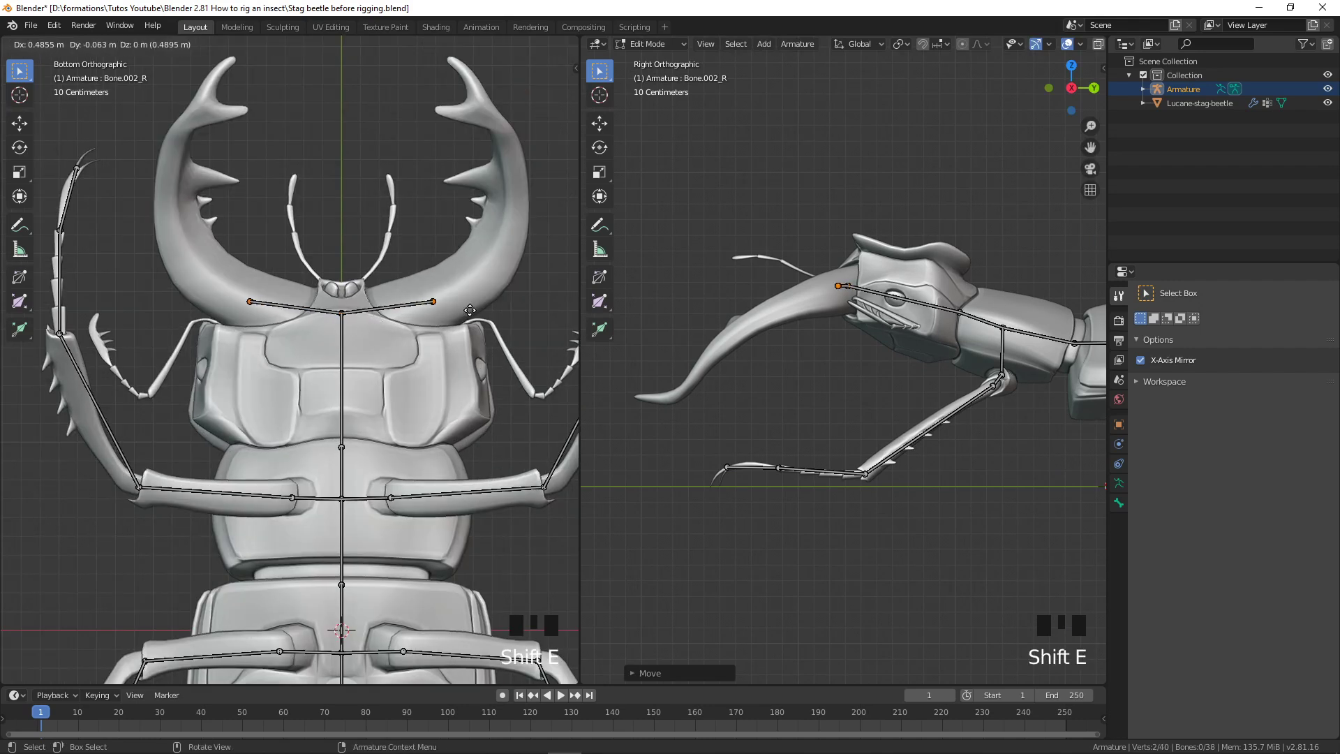
{"action": "left_click", "coordinate": [472, 309]}
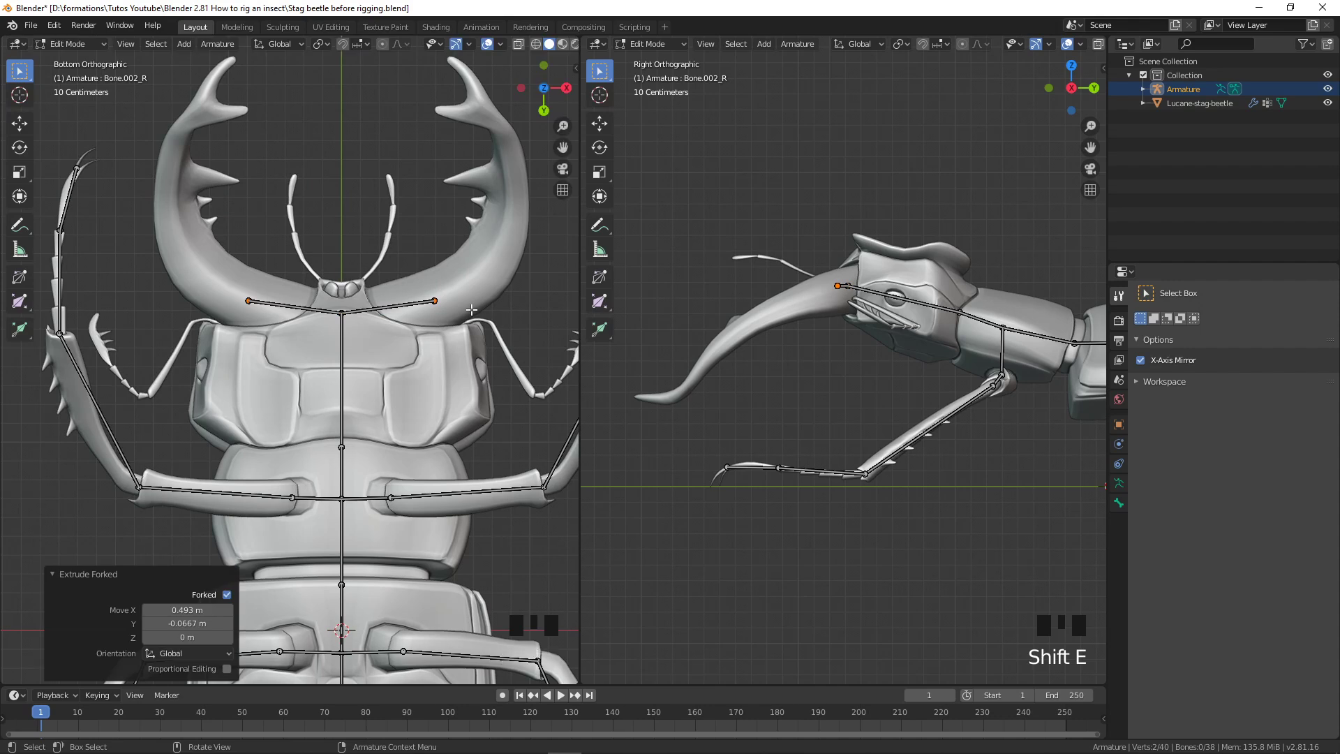
Extend the mirrored mandible chains with four more bones per side, following the mandibles' curve up to their tips
{"action": "key", "text": "e"}
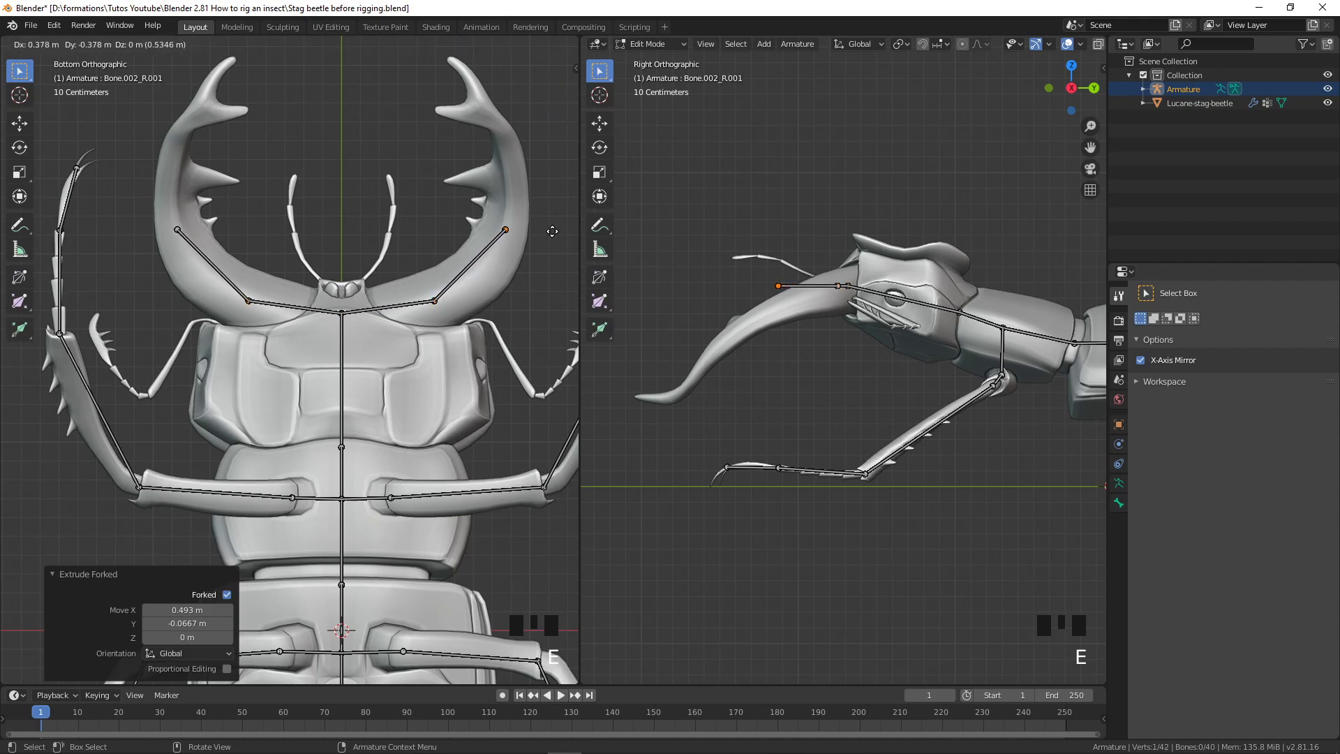
{"action": "left_click", "coordinate": [550, 239]}
{"action": "key", "text": "e"}
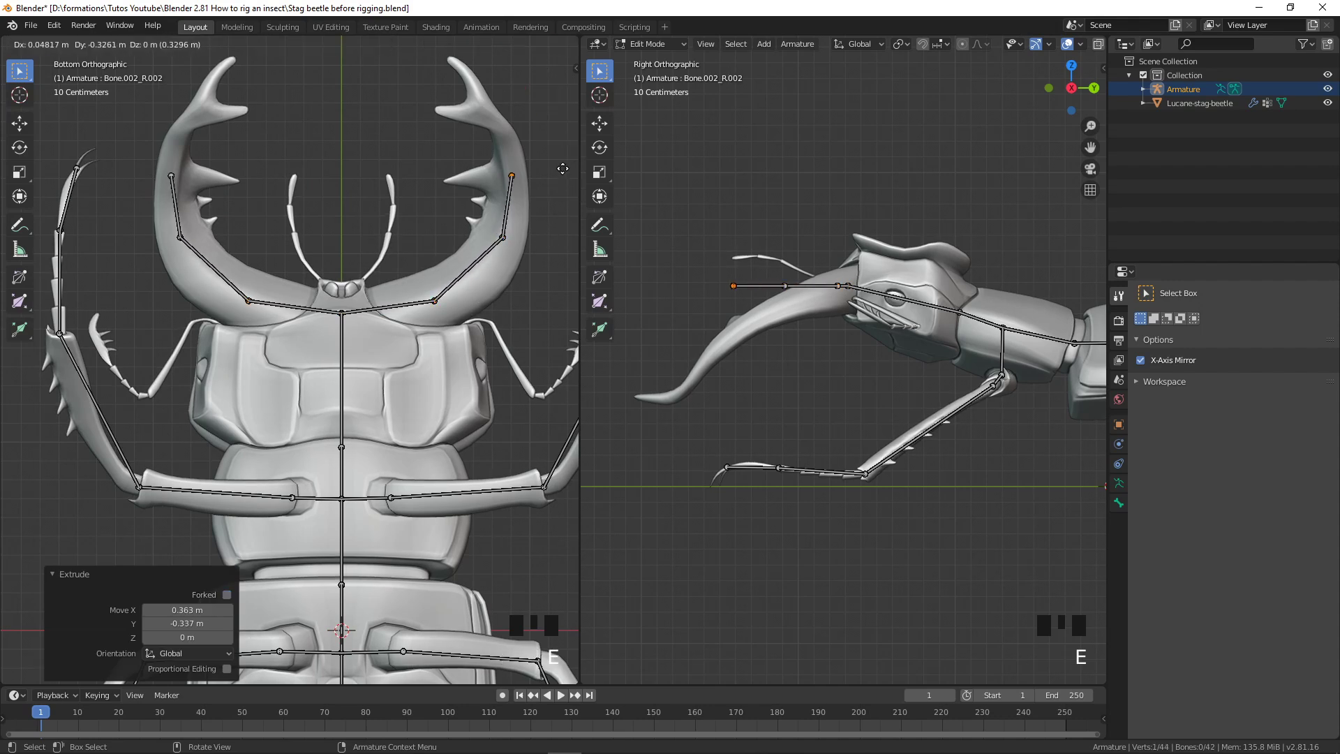
{"action": "left_click", "coordinate": [559, 158]}
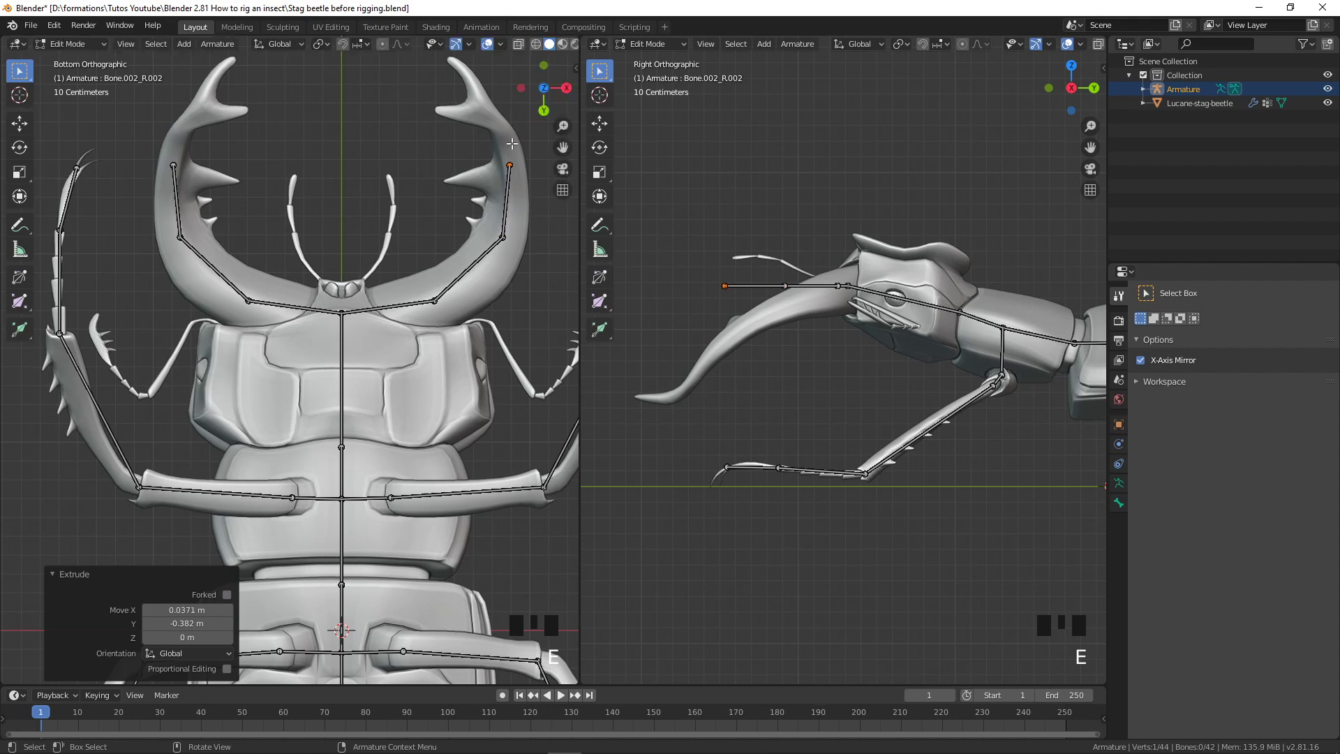
{"action": "key", "text": "e"}
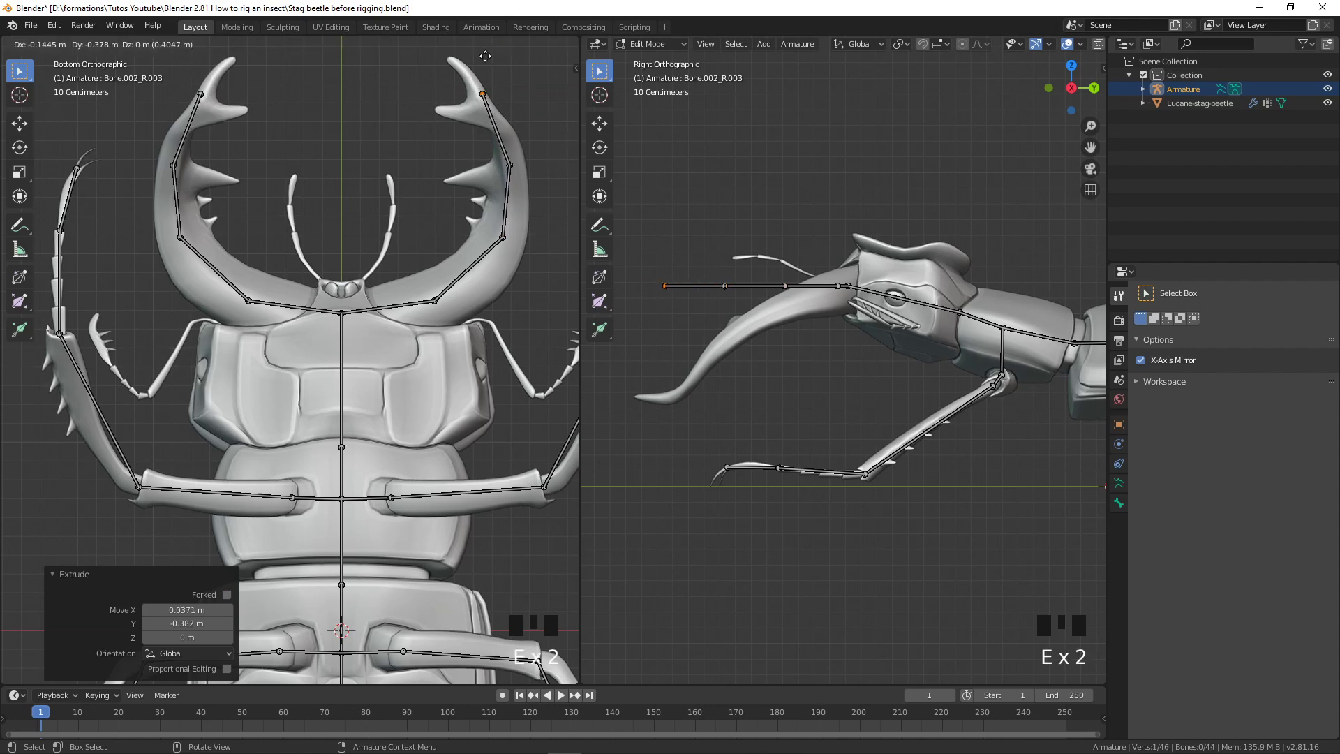
{"action": "left_click", "coordinate": [492, 72]}
{"action": "key", "text": "e"}
{"action": "left_click", "coordinate": [495, 87]}
Extrude mirrored branch bones about 0.23 m inward into the mandibles' fork prongs and about 0.30 m inward into the large inner teeth
{"action": "left_click", "coordinate": [489, 109]}
{"action": "key", "text": "e"}
{"action": "left_click", "coordinate": [443, 124]}
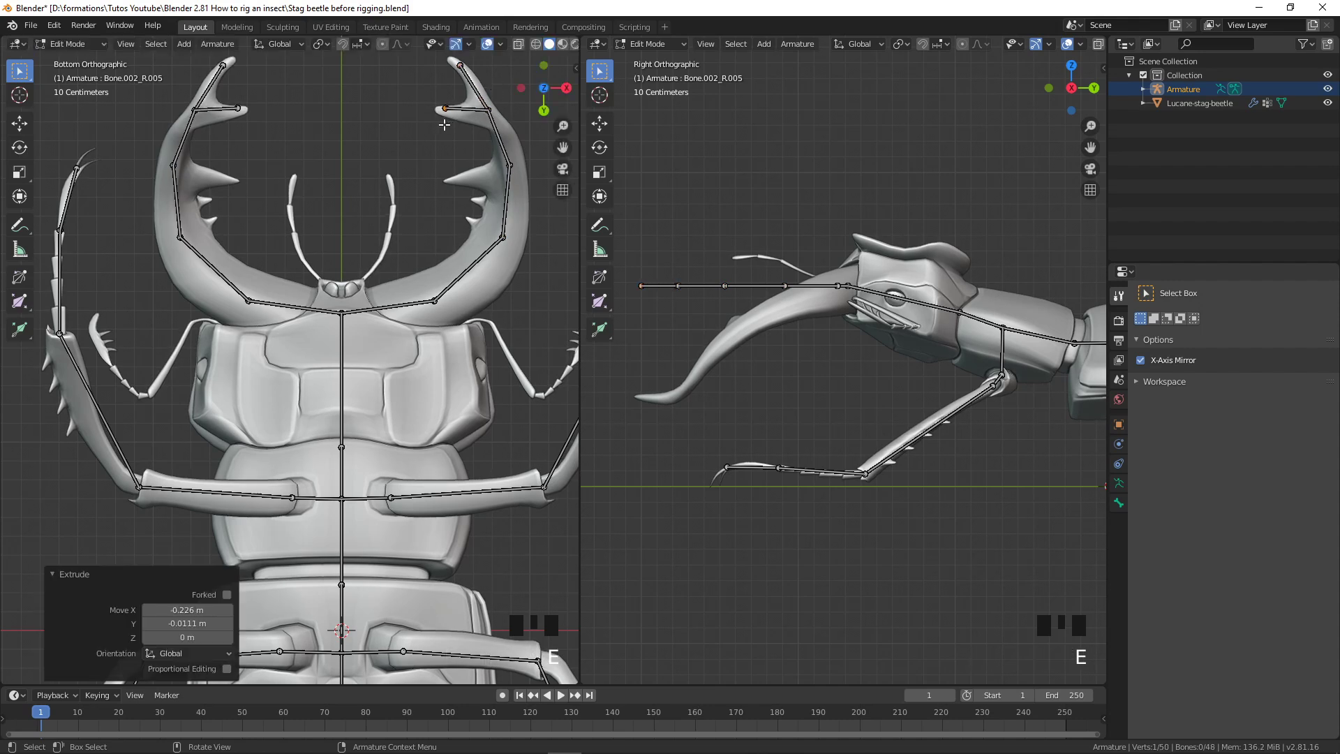
{"action": "left_click", "coordinate": [510, 166]}
{"action": "key", "text": "e"}
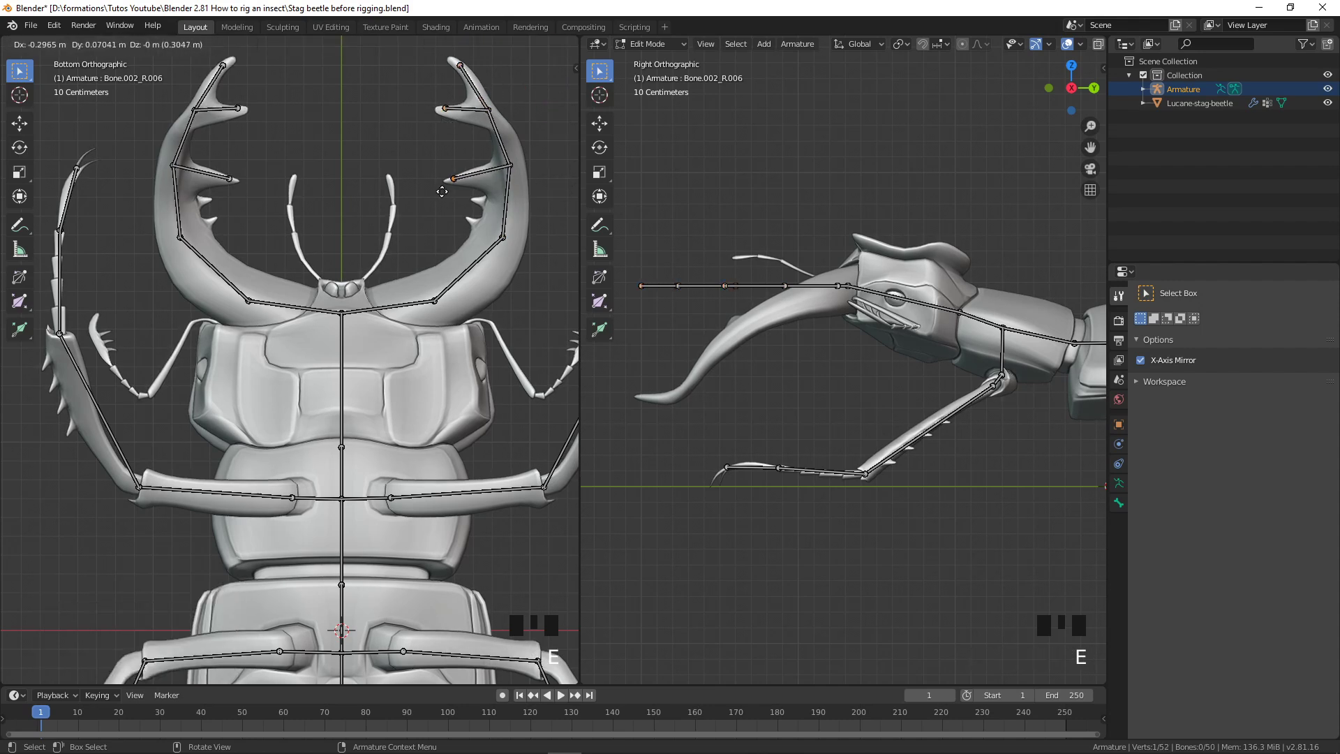
{"action": "left_click", "coordinate": [454, 180]}
Lower the first joint beyond the mandible base along Z in the side view so it sits inside the mandible
{"action": "scroll", "coordinate": [792, 322], "scroll_direction": "up", "scroll_amount": 3}
{"action": "middle_click_drag", "start_coordinate": [858, 328], "coordinate": [814, 289], "text": "shift"}
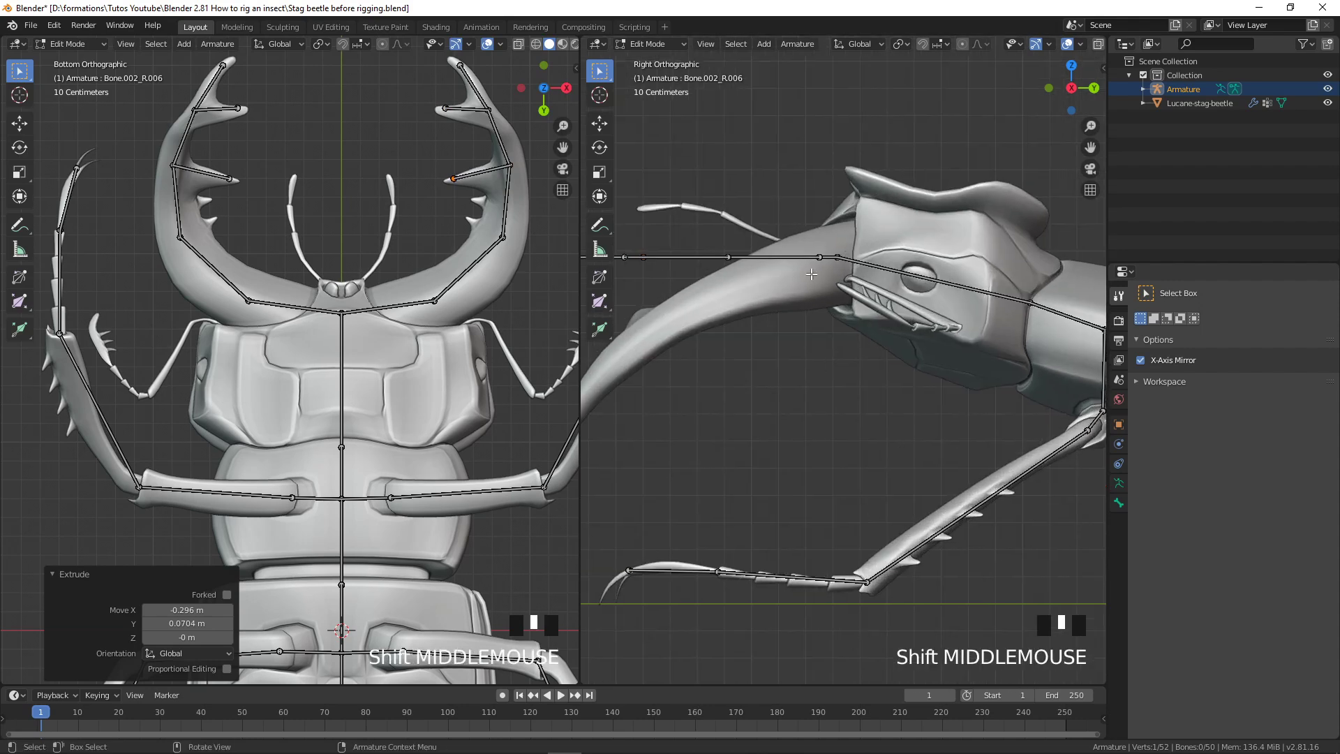
{"action": "left_click", "coordinate": [820, 257]}
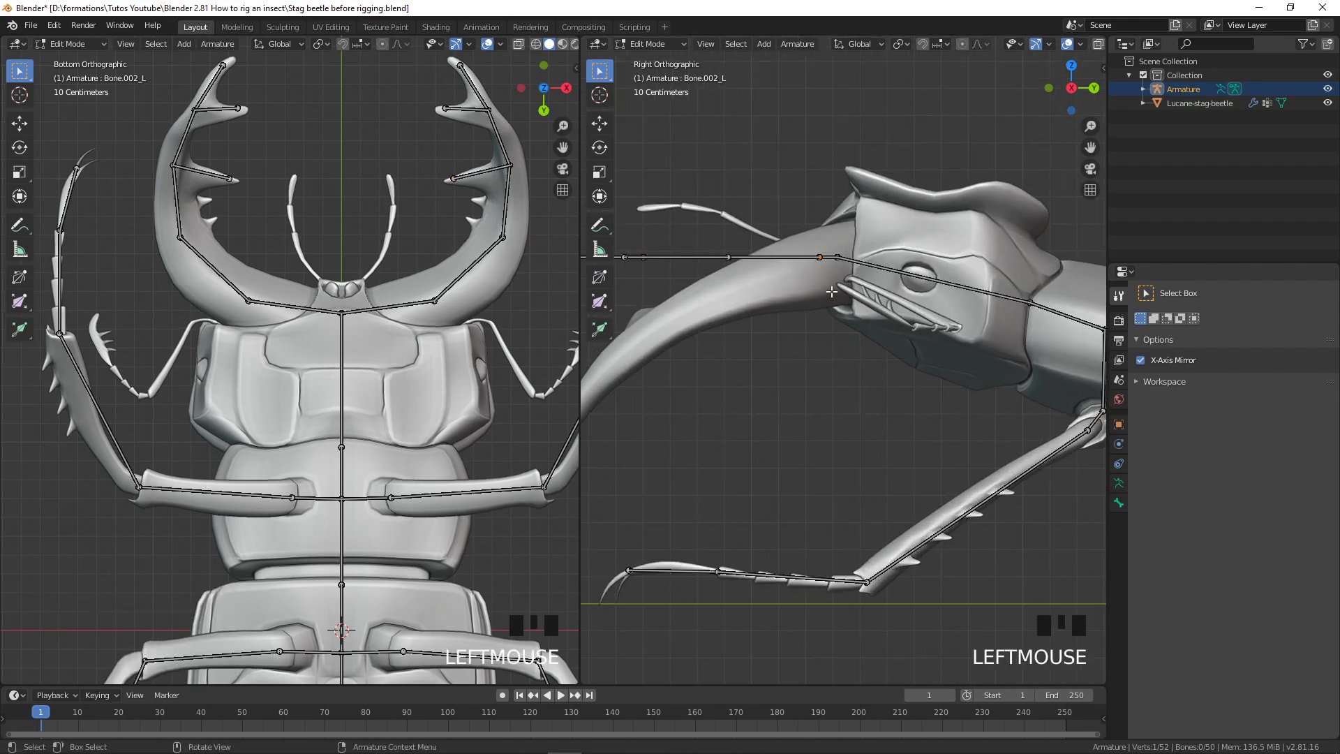
{"action": "left_click", "coordinate": [740, 263]}
{"action": "key", "text": "g"}
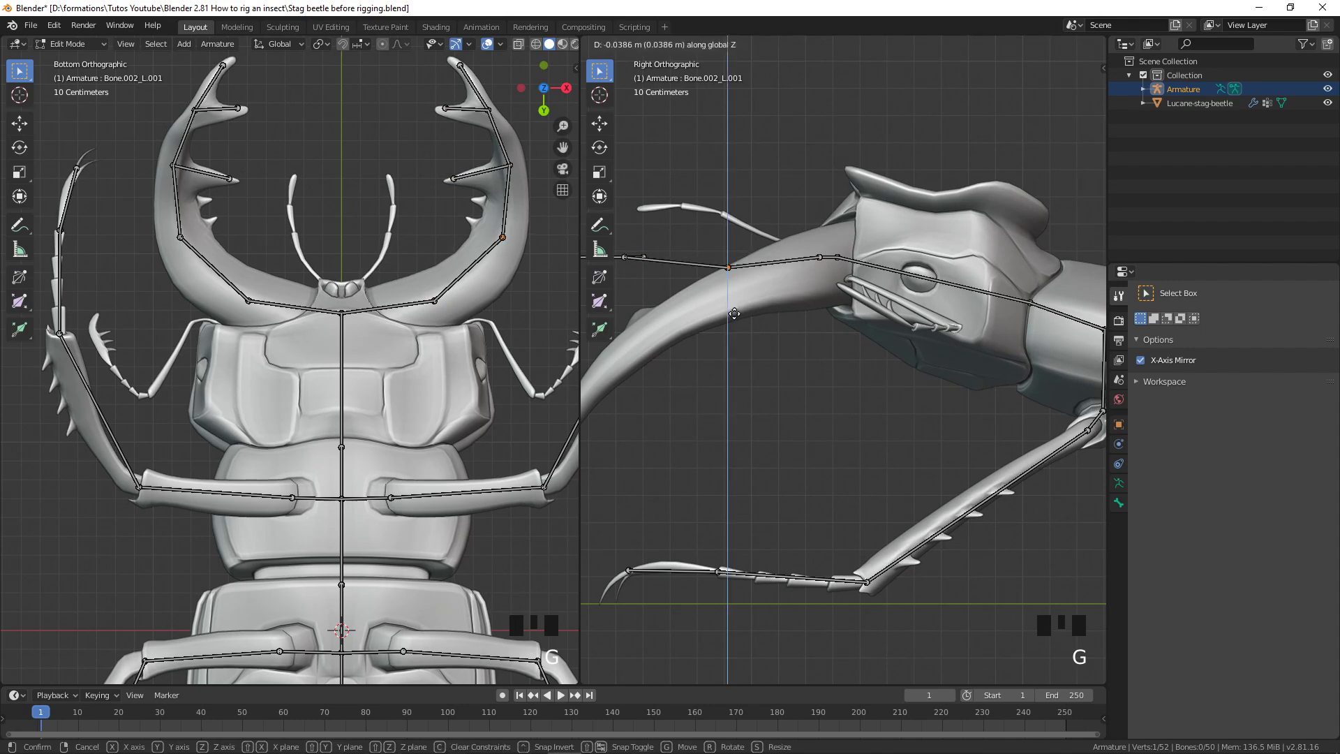
{"action": "left_click", "coordinate": [704, 375]}
Lower the mandible joint where the large inner tooth bone branches off along Z into the mandible mesh
{"action": "left_click", "coordinate": [746, 245]}
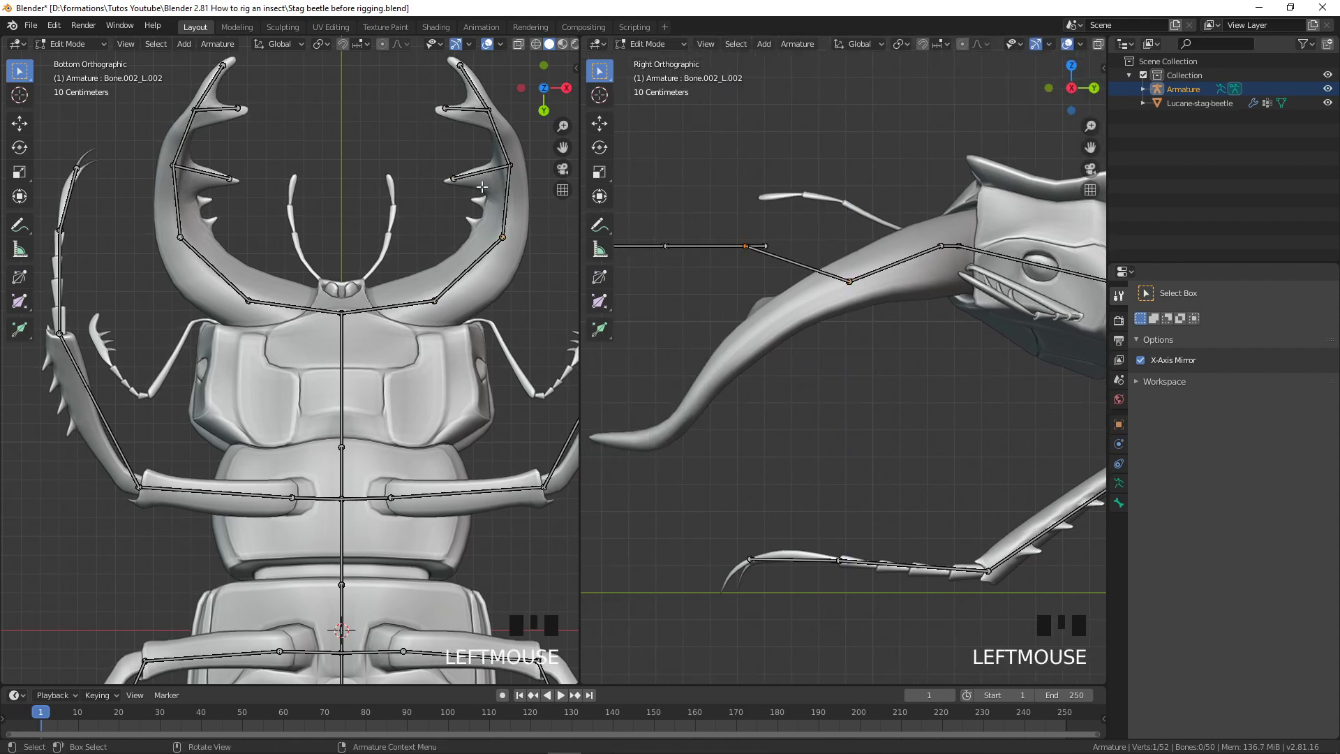
{"action": "key", "text": "g"}
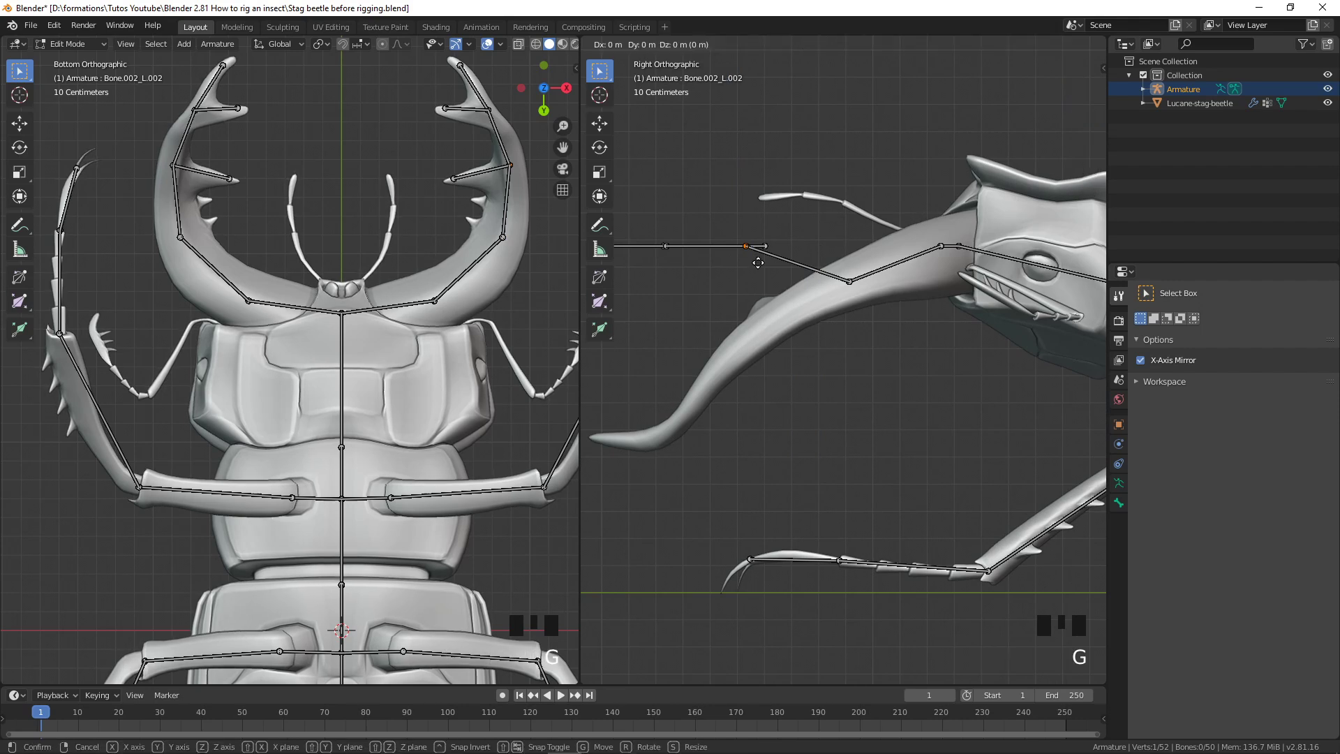
{"action": "key", "text": "z"}
{"action": "left_click", "coordinate": [772, 308]}
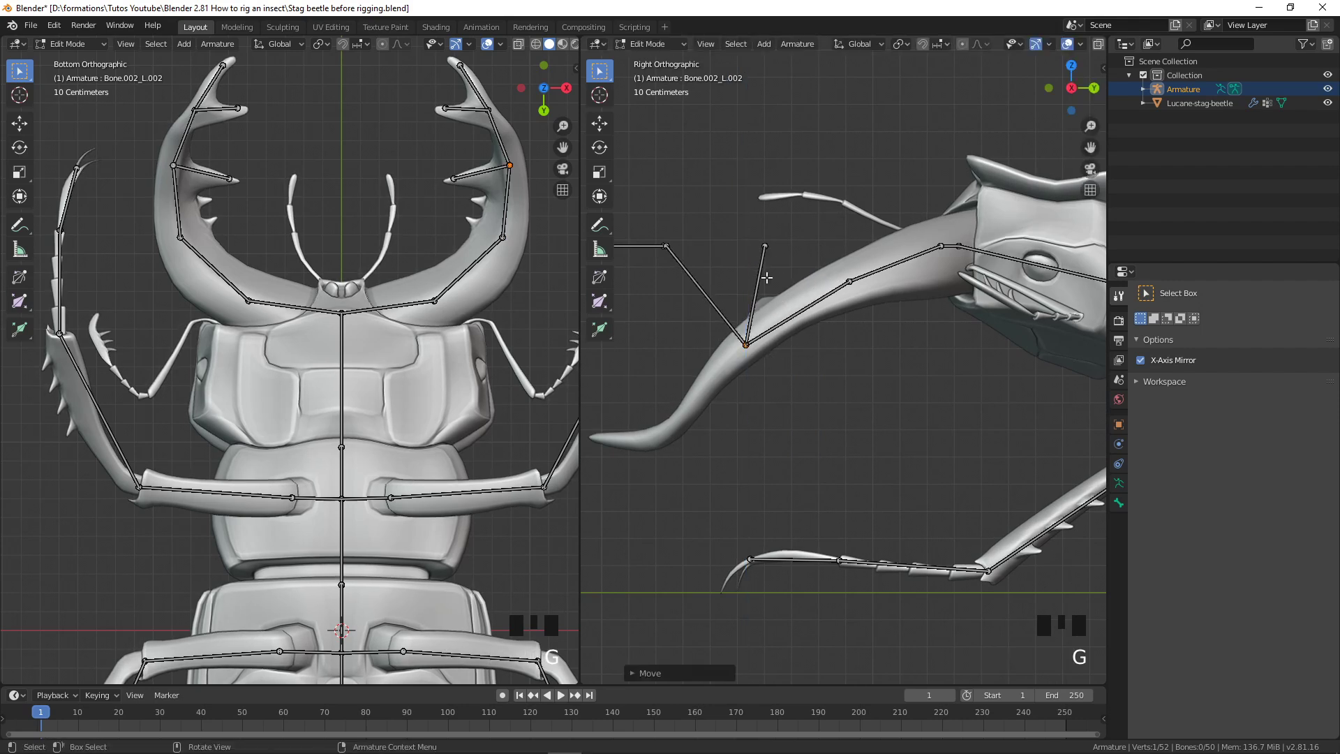
Lower the large inner tooth bone's tip along Z and fine-tune its height by about 0.04 m in an angled view
{"action": "left_click", "coordinate": [777, 294]}
{"action": "key", "text": "g"}
{"action": "key", "text": "z"}
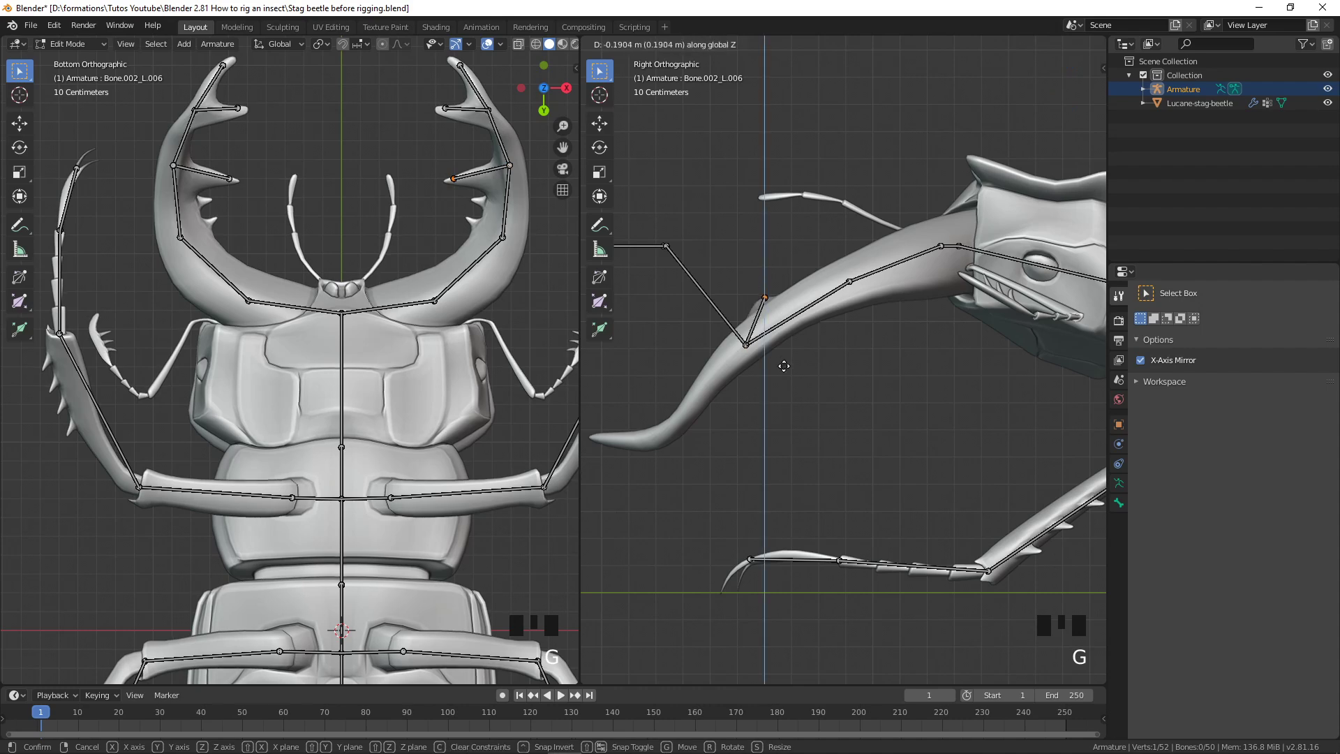
{"action": "left_click", "coordinate": [784, 370]}
{"action": "middle_click_drag", "start_coordinate": [782, 371], "coordinate": [846, 386]}
{"action": "middle_click_drag", "start_coordinate": [948, 355], "coordinate": [914, 354]}
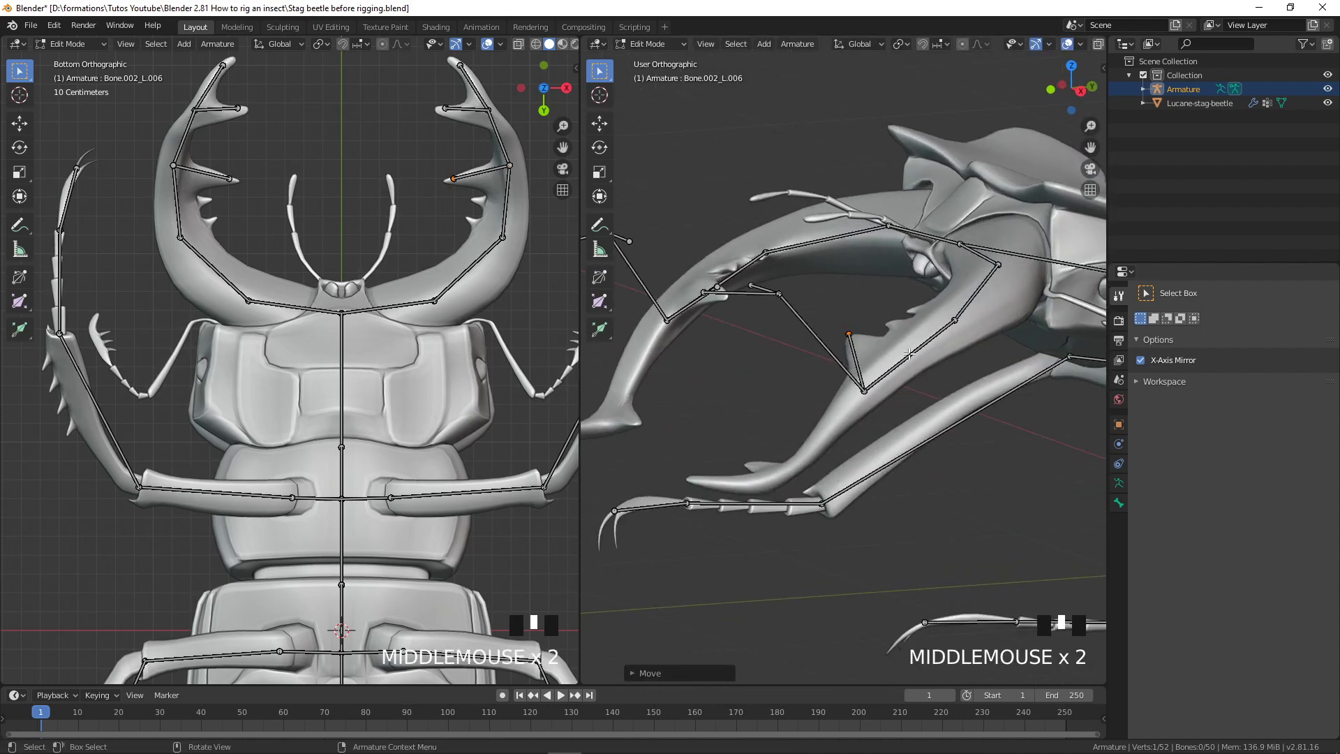
{"action": "key", "text": "g"}
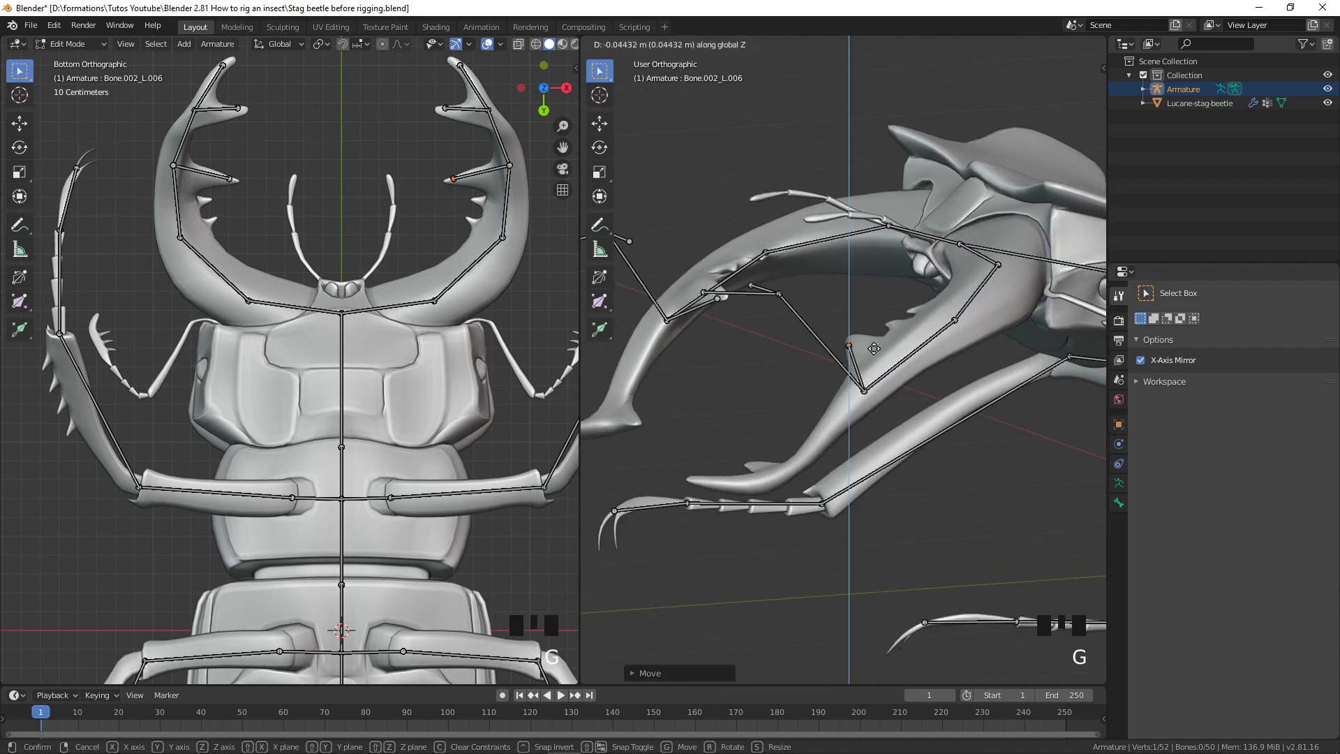
{"action": "left_click", "coordinate": [768, 346]}
Lower the joint at the mandible's fork along Z in the side view into the mandible's front part
{"action": "middle_click_drag", "start_coordinate": [768, 346], "coordinate": [762, 302]}
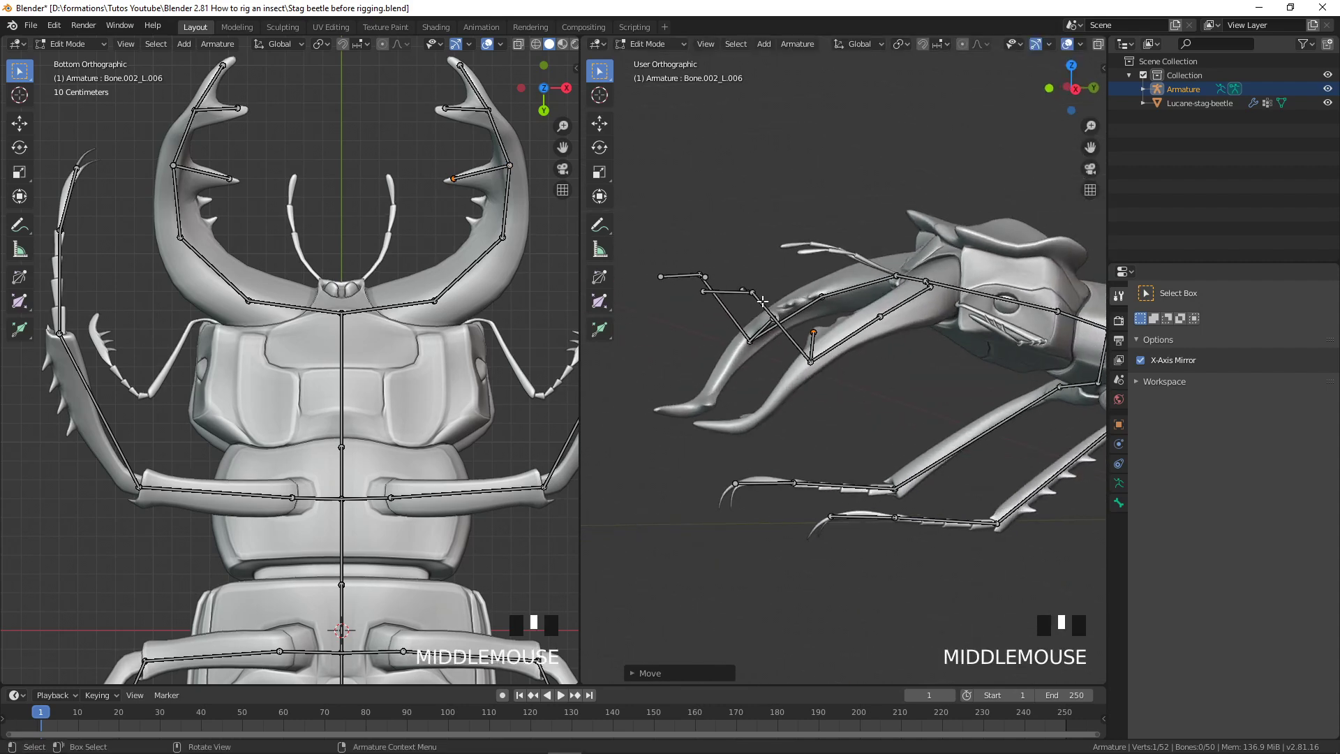
{"action": "left_click", "coordinate": [757, 293]}
{"action": "key", "text": "KP_3"}
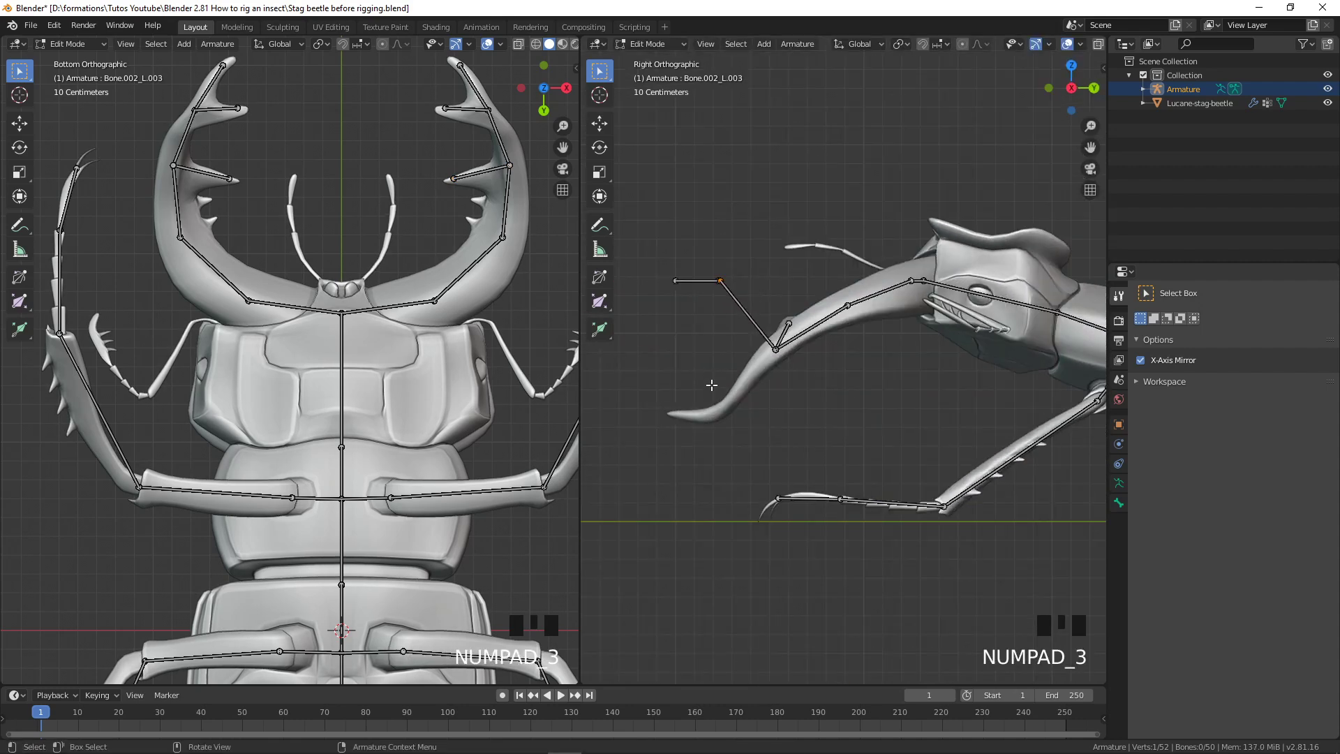
{"action": "scroll", "coordinate": [727, 341], "scroll_direction": "up", "scroll_amount": 2}
{"action": "key", "text": "g"}
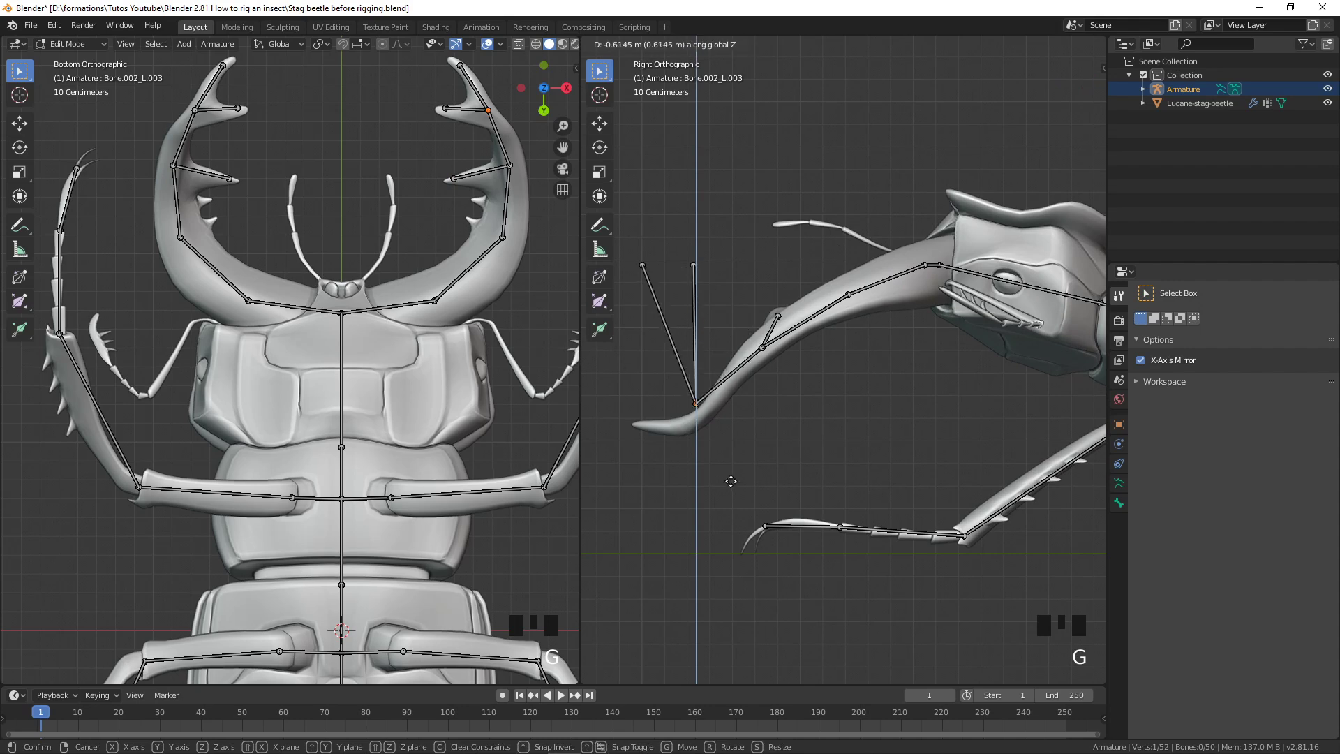
{"action": "left_click", "coordinate": [719, 493]}
Lower the fork prong bone's tip about 0.69 m along Z and lower the mandible's end bone tip along Z into the mesh
{"action": "left_click", "coordinate": [694, 265]}
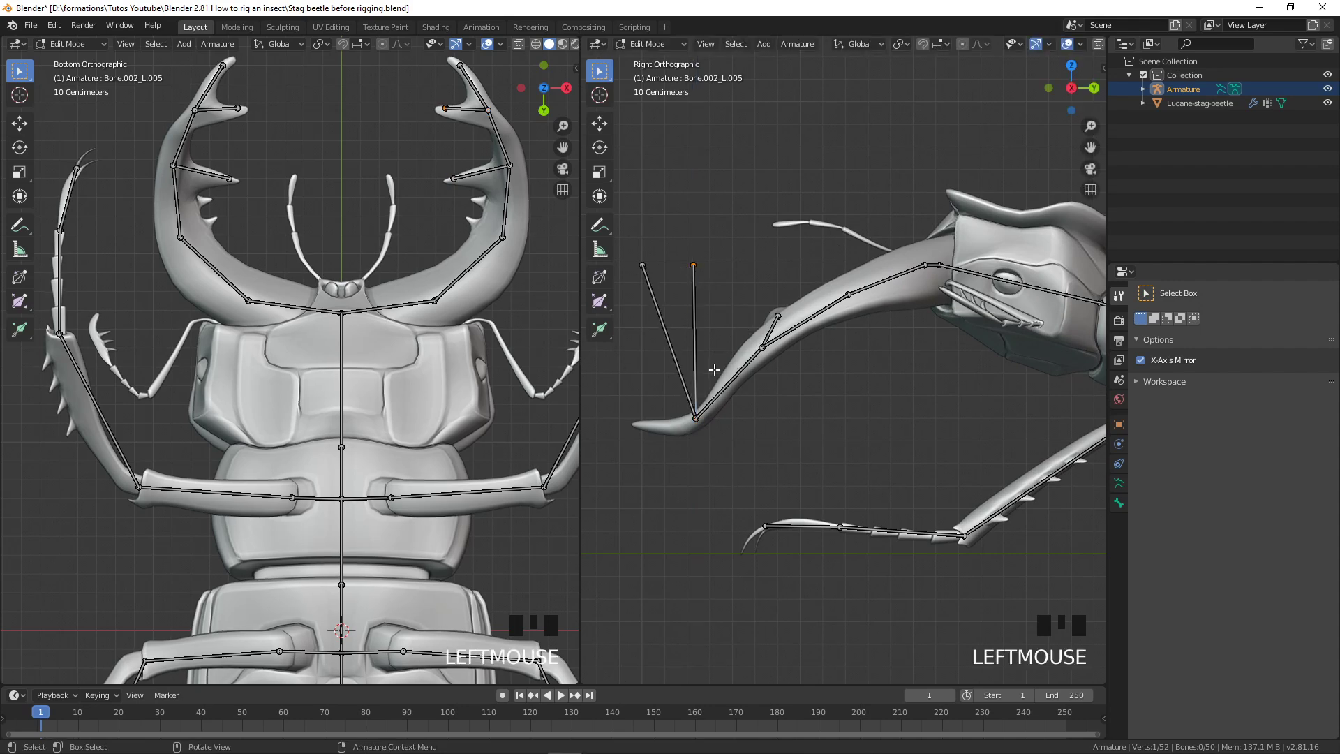
{"action": "key", "text": "g"}
{"action": "key", "text": "z"}
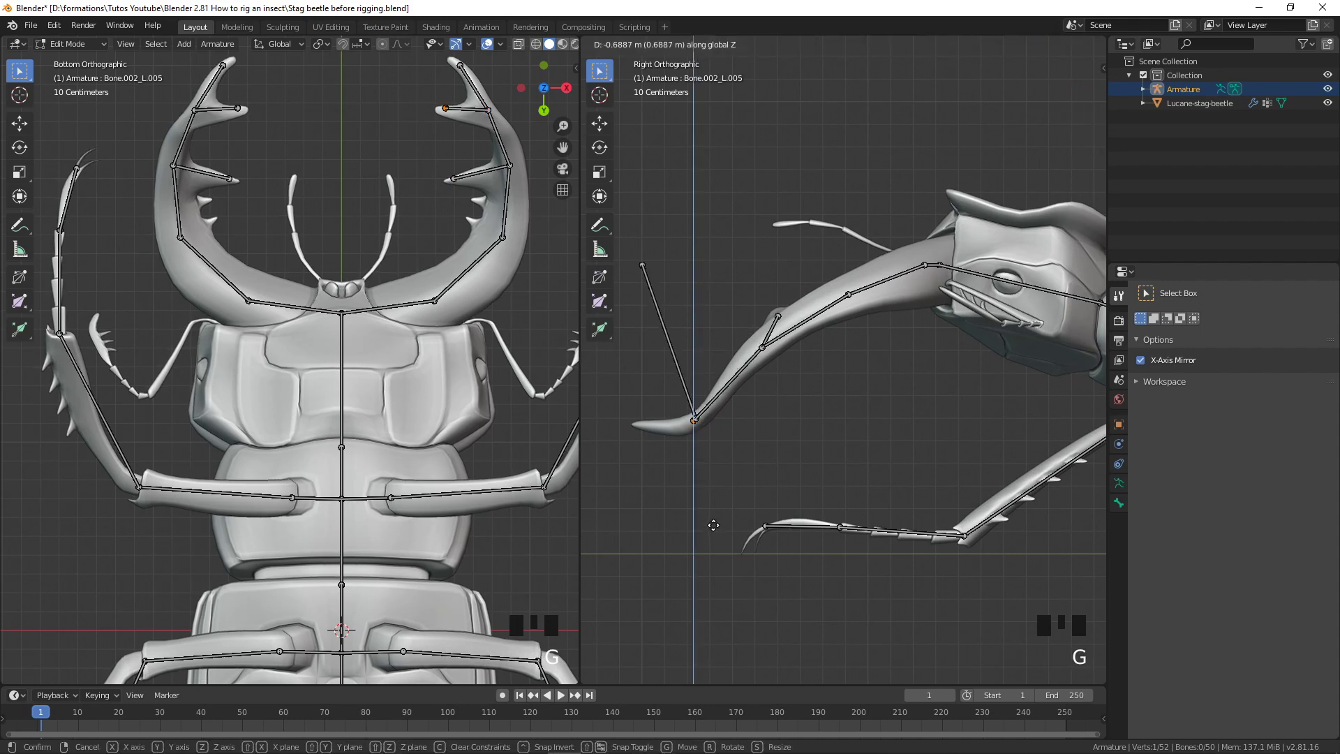
{"action": "left_click", "coordinate": [713, 532]}
{"action": "left_click", "coordinate": [639, 263]}
{"action": "key", "text": "g"}
{"action": "key", "text": "z"}
{"action": "left_click", "coordinate": [631, 503]}
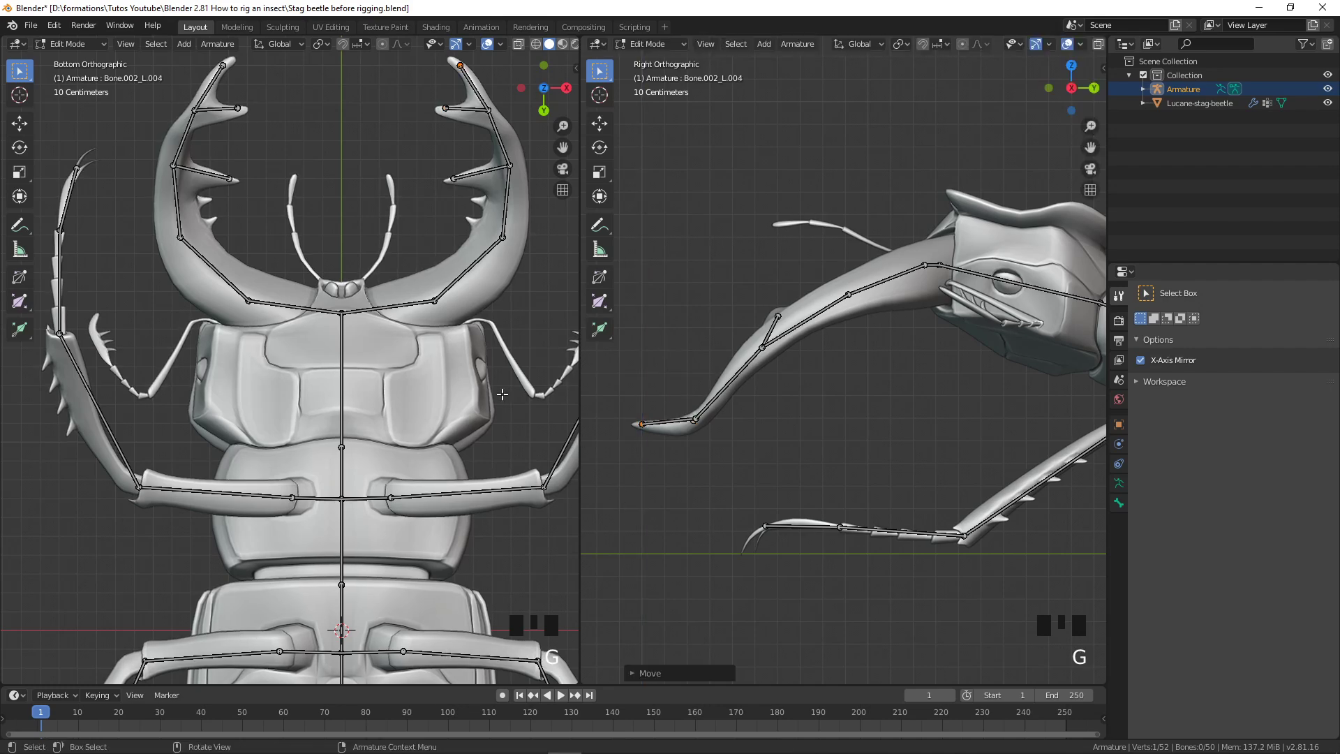
Examine the mandible bones and the head from below and from above
{"action": "scroll", "coordinate": [335, 349], "scroll_direction": "down", "scroll_amount": 5}
{"action": "scroll", "coordinate": [335, 349], "scroll_direction": "up", "scroll_amount": 5}
{"action": "middle_click_drag", "start_coordinate": [391, 349], "coordinate": [323, 348], "text": "shift"}
{"action": "scroll", "coordinate": [323, 348], "scroll_direction": "down", "scroll_amount": 2}
{"action": "scroll", "coordinate": [293, 342], "scroll_direction": "up", "scroll_amount": 2}
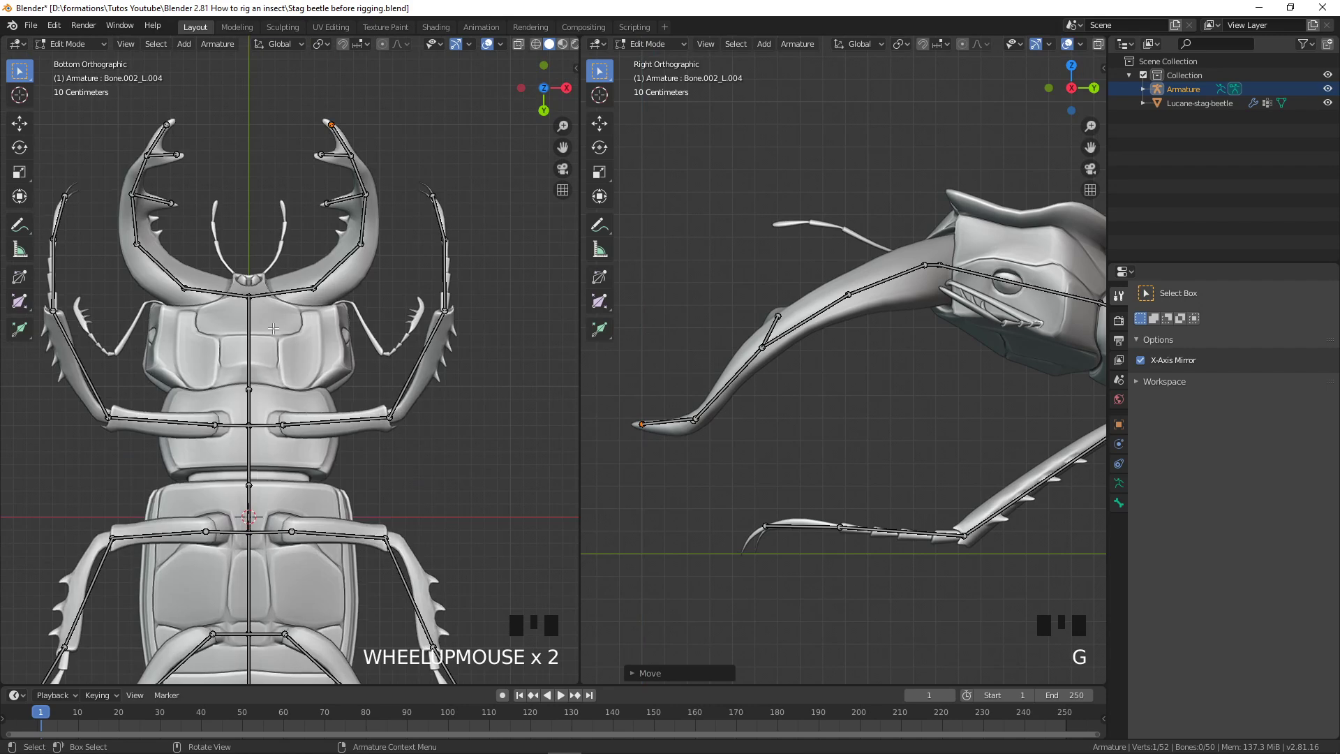
{"action": "scroll", "coordinate": [922, 305], "scroll_direction": "down", "scroll_amount": 2}
{"action": "middle_click_drag", "start_coordinate": [922, 306], "coordinate": [647, 311], "text": "shift"}
{"action": "scroll", "coordinate": [870, 400], "scroll_direction": "down", "scroll_amount": 3}
{"action": "middle_click_drag", "start_coordinate": [797, 323], "coordinate": [959, 366]}
{"action": "scroll", "coordinate": [873, 370], "scroll_direction": "up", "scroll_amount": 2}
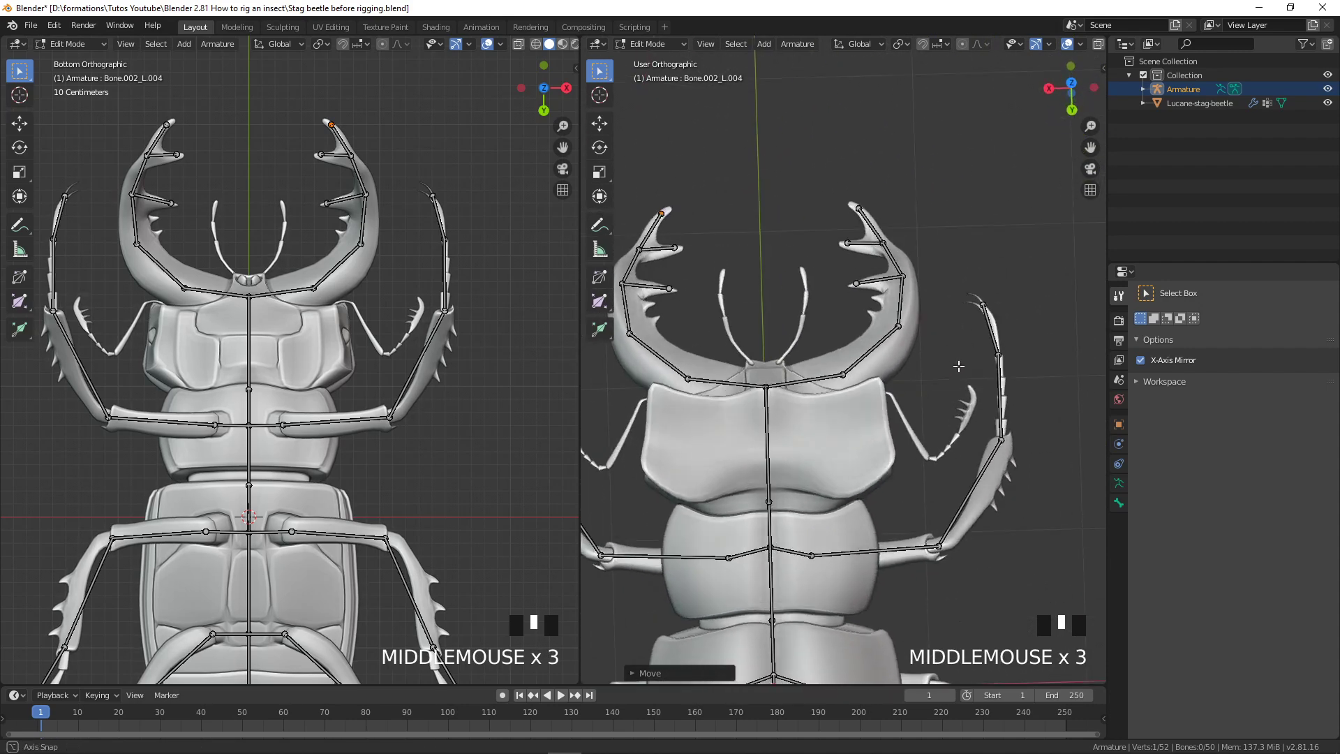
Extrude a mirrored pair of bones from the head bone's front tip about 0.65 m outward and 0.09 m backward to the elbowed antennae's bases
{"action": "left_click", "coordinate": [770, 390]}
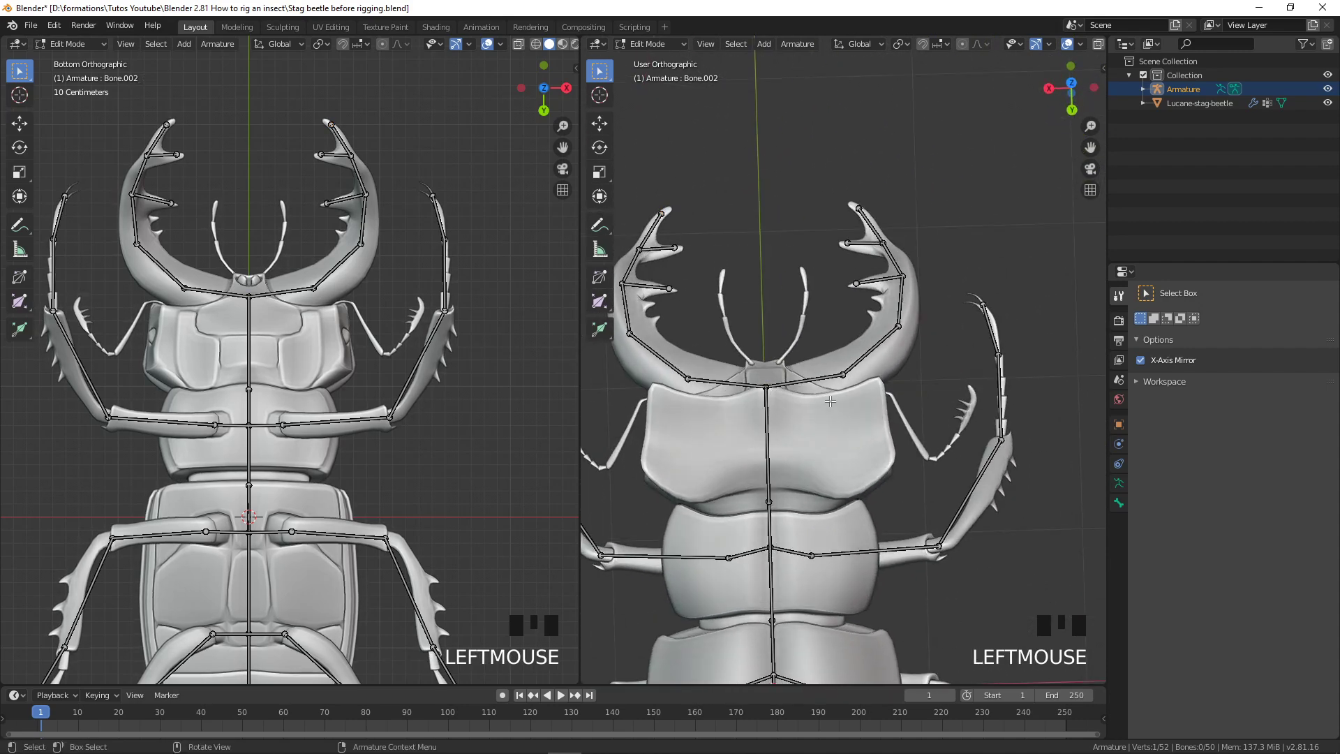
{"action": "key", "text": "KP_3"}
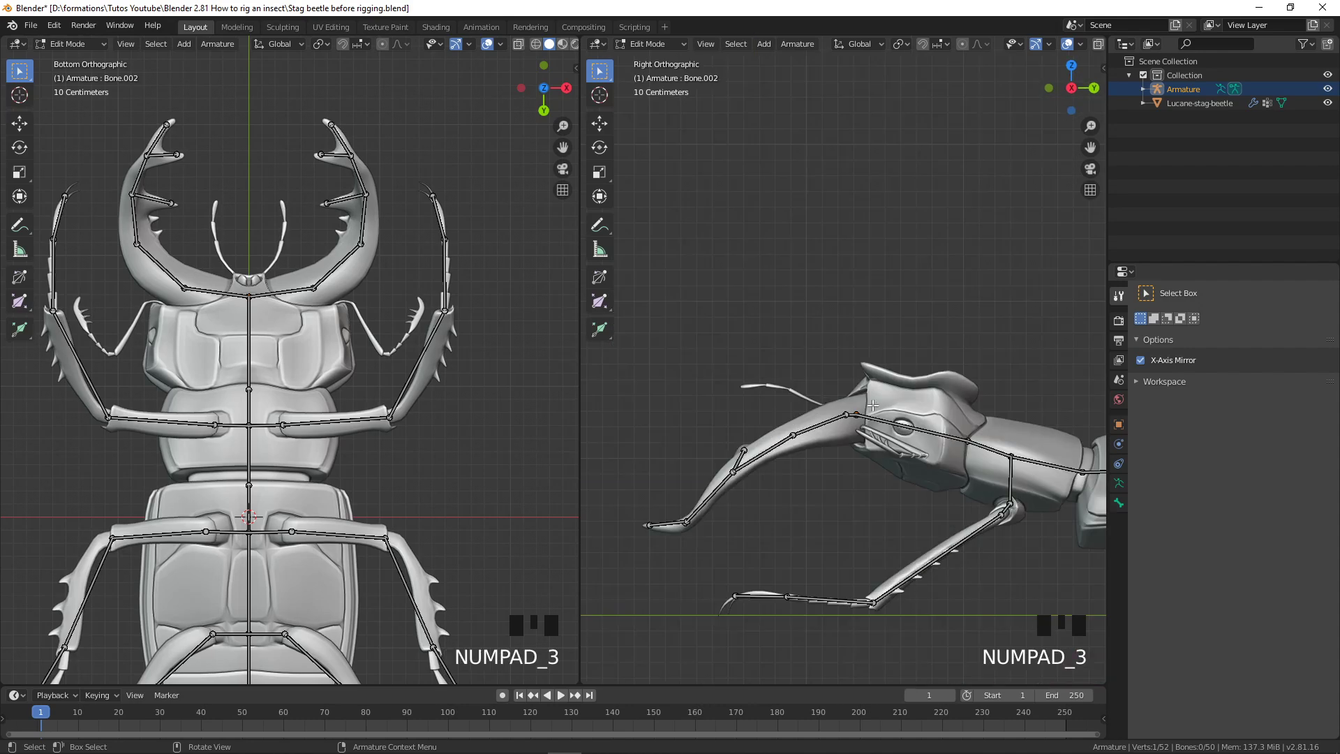
{"action": "middle_click_drag", "start_coordinate": [873, 406], "coordinate": [823, 380], "text": "shift"}
{"action": "scroll", "coordinate": [872, 424], "scroll_direction": "up", "scroll_amount": 4}
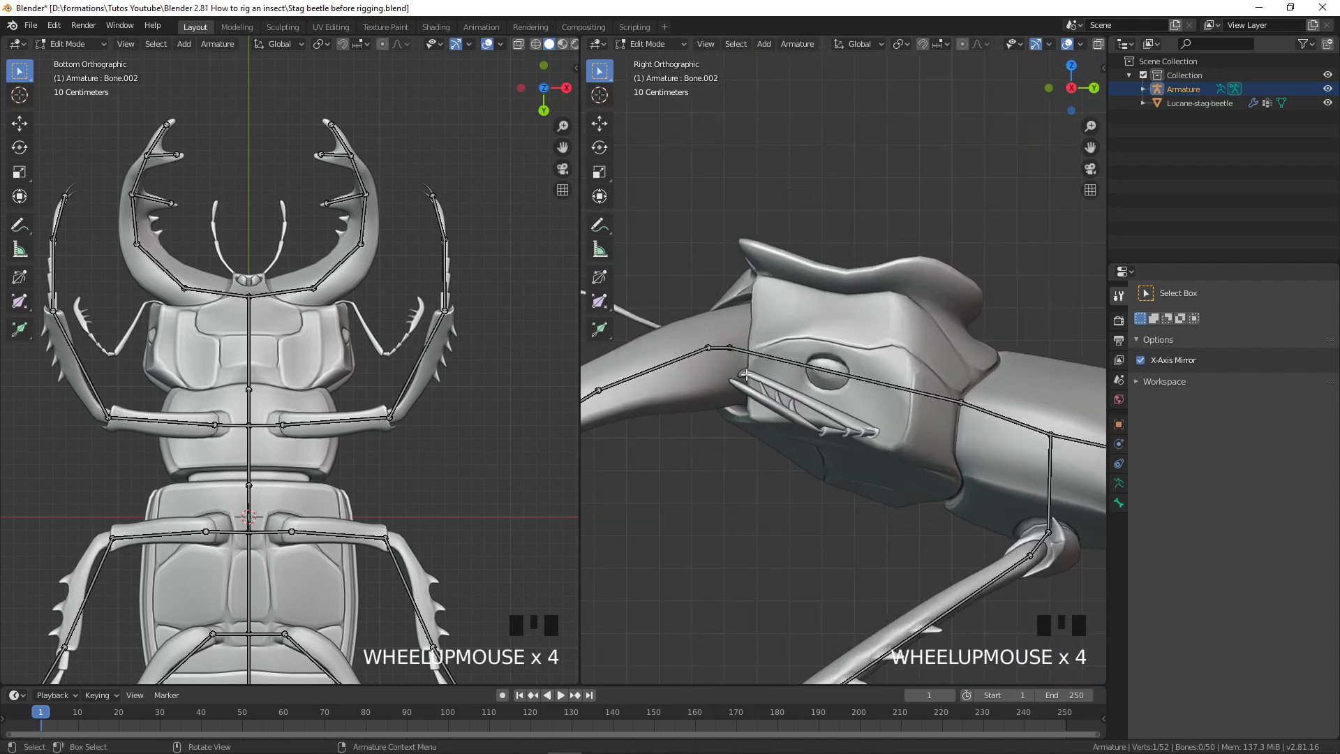
{"action": "scroll", "coordinate": [461, 319], "scroll_direction": "down", "scroll_amount": 3}
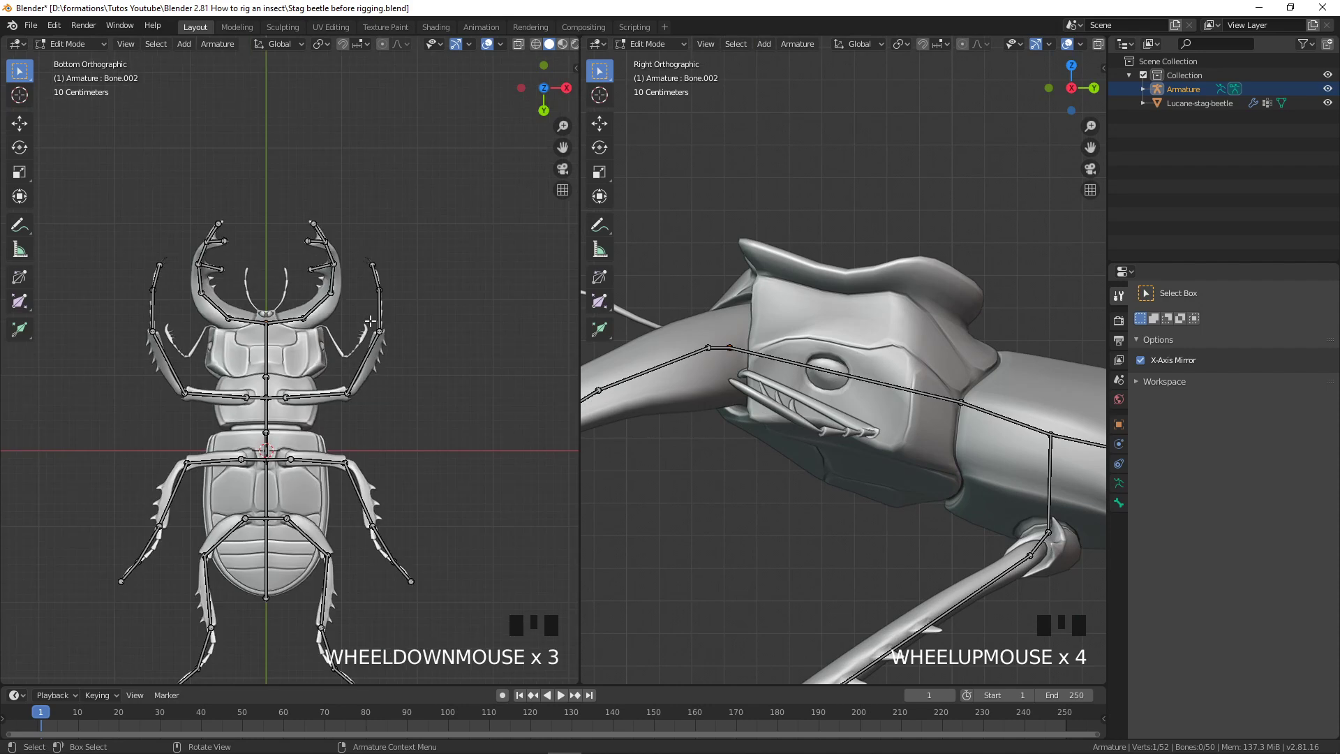
{"action": "middle_click_drag", "start_coordinate": [419, 328], "coordinate": [524, 335], "text": "shift"}
{"action": "scroll", "coordinate": [363, 342], "scroll_direction": "up", "scroll_amount": 2}
{"action": "middle_click_drag", "start_coordinate": [356, 346], "coordinate": [303, 347], "text": "shift"}
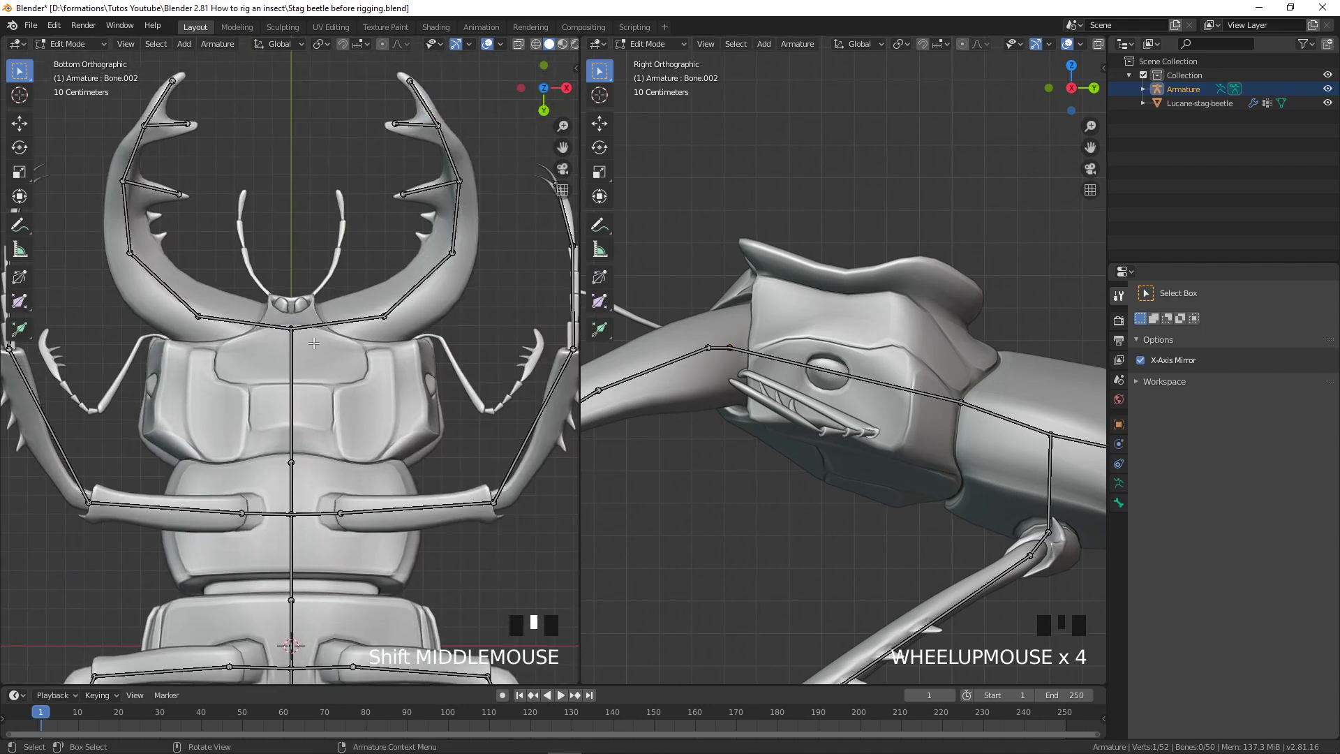
{"action": "key", "text": "shift+e"}
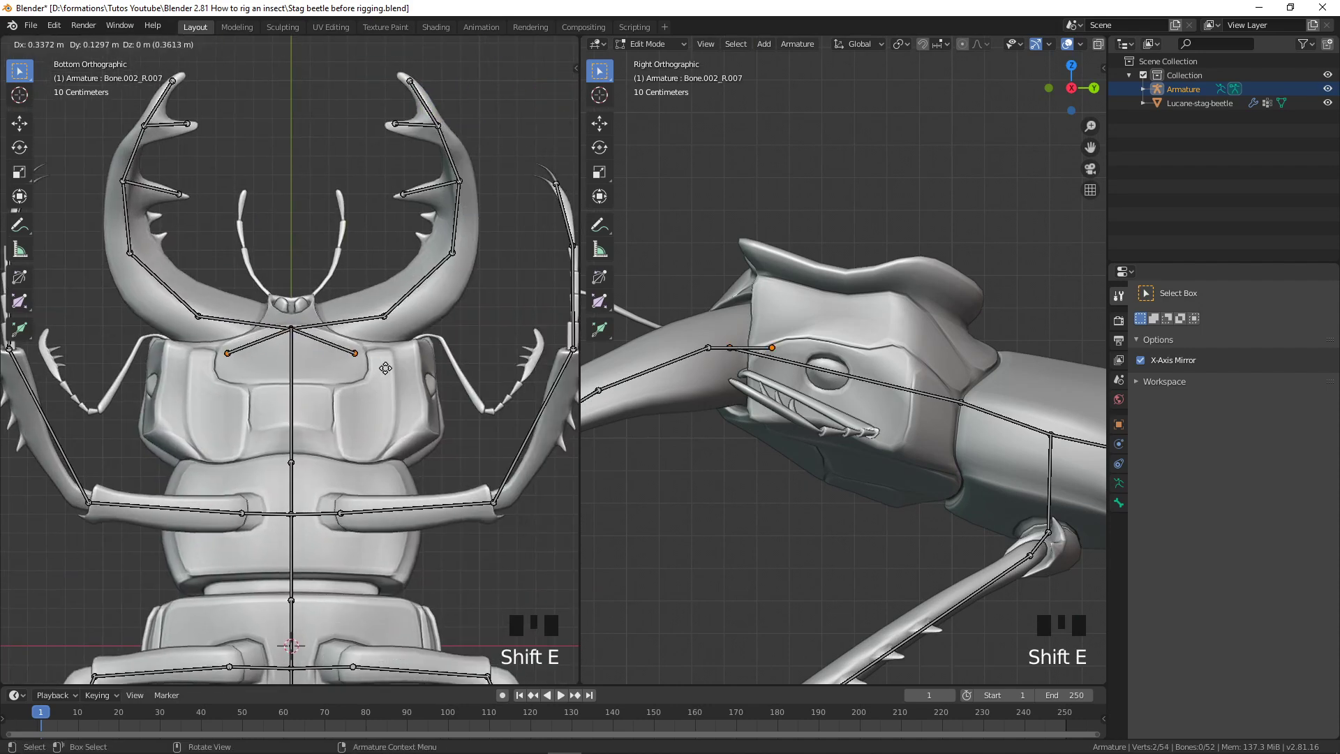
{"action": "left_click", "coordinate": [437, 359]}
Lower the tips of the new antenna base bones about 0.08 m along Z
{"action": "key", "text": "g"}
{"action": "key", "text": "z"}
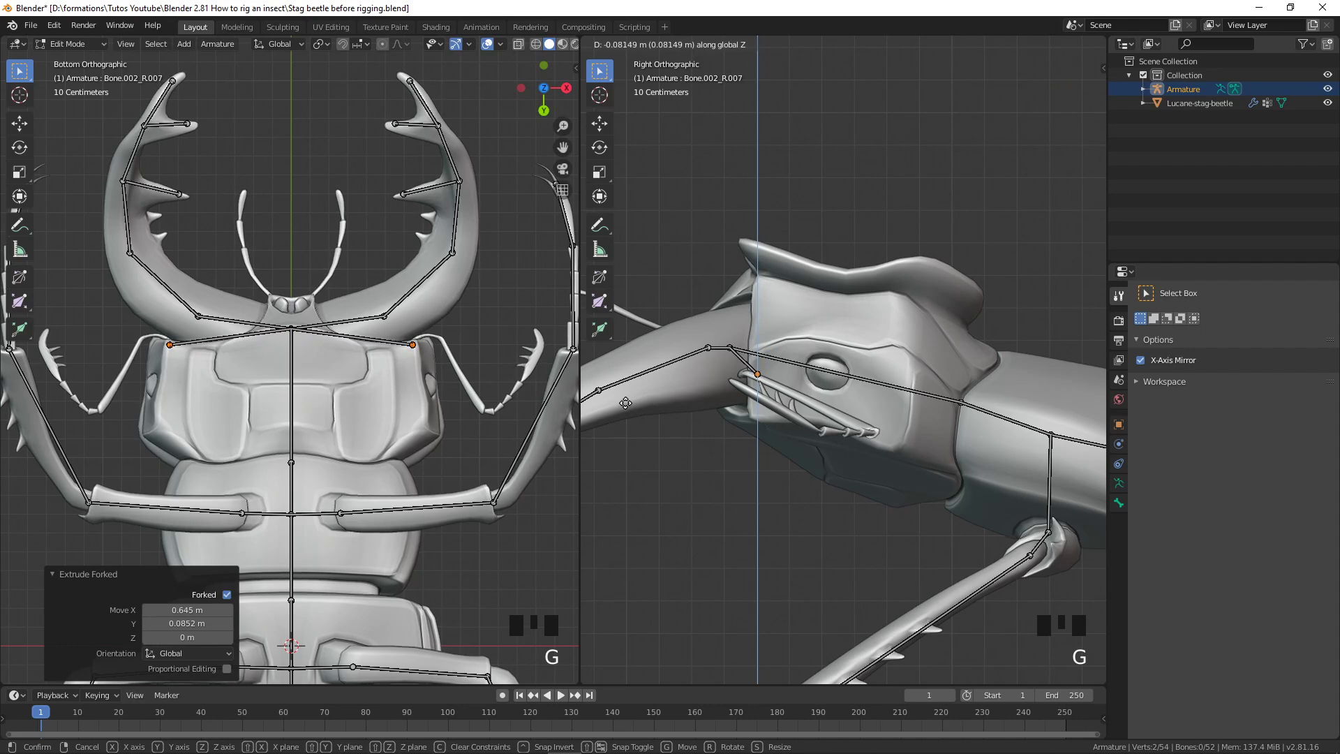
{"action": "left_click", "coordinate": [625, 403]}
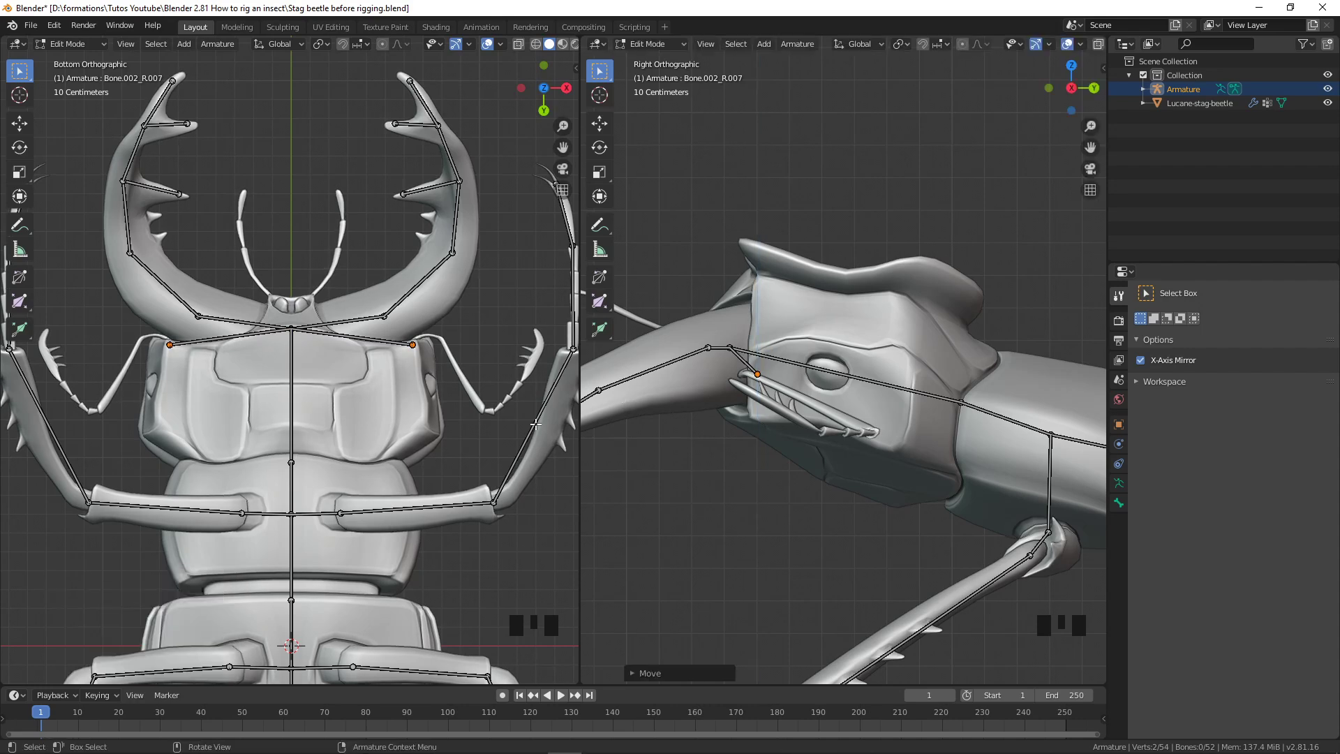
Extrude a mirrored pair of bones about 0.15 m outward and 0.04 m forward along the elbowed antennae's first bend
{"action": "scroll", "coordinate": [394, 386], "scroll_direction": "up", "scroll_amount": 3}
{"action": "middle_click_drag", "start_coordinate": [474, 342], "coordinate": [397, 353], "text": "shift"}
{"action": "key", "text": "e"}
{"action": "left_click", "coordinate": [485, 347]}
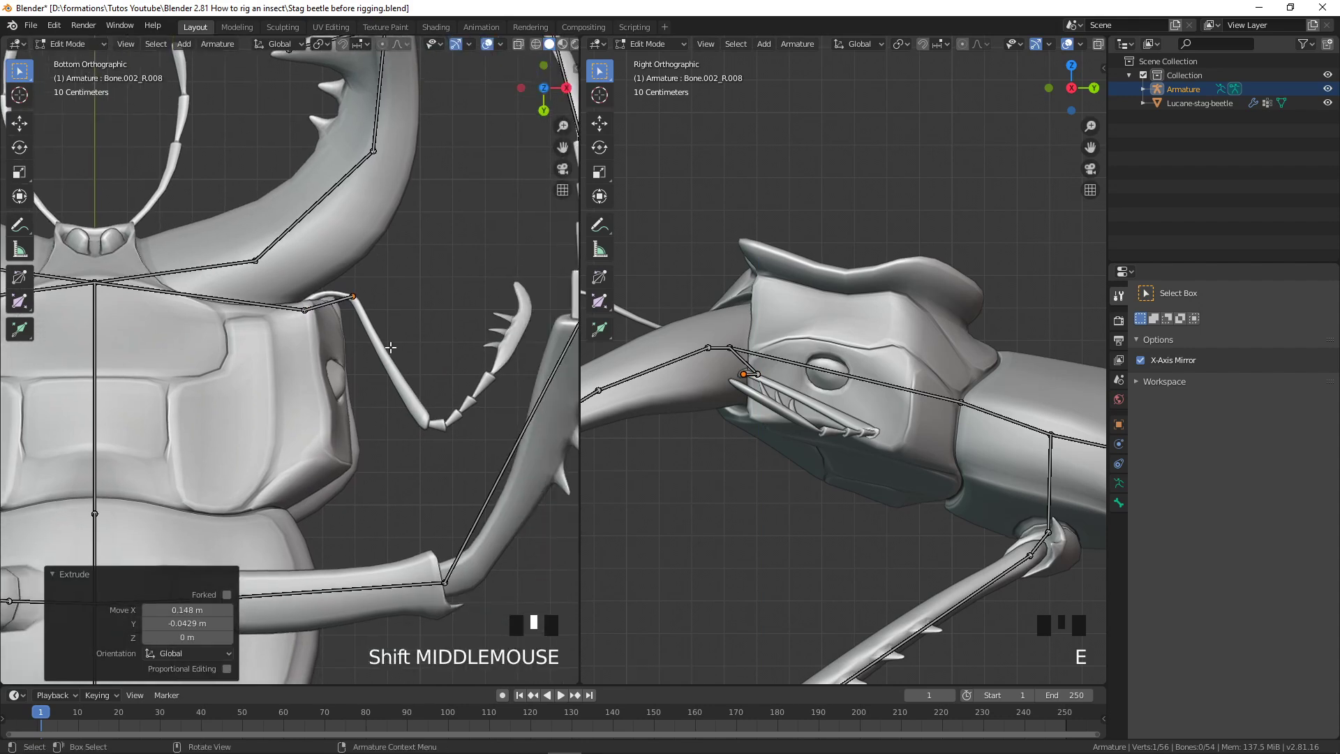
Extrude three more mirrored bone pairs to the elbowed antennae's tips, moving X/Y about 0.23/0.39, 0.20/-0.15 and 0.09/-0.28 m
{"action": "key", "text": "e"}
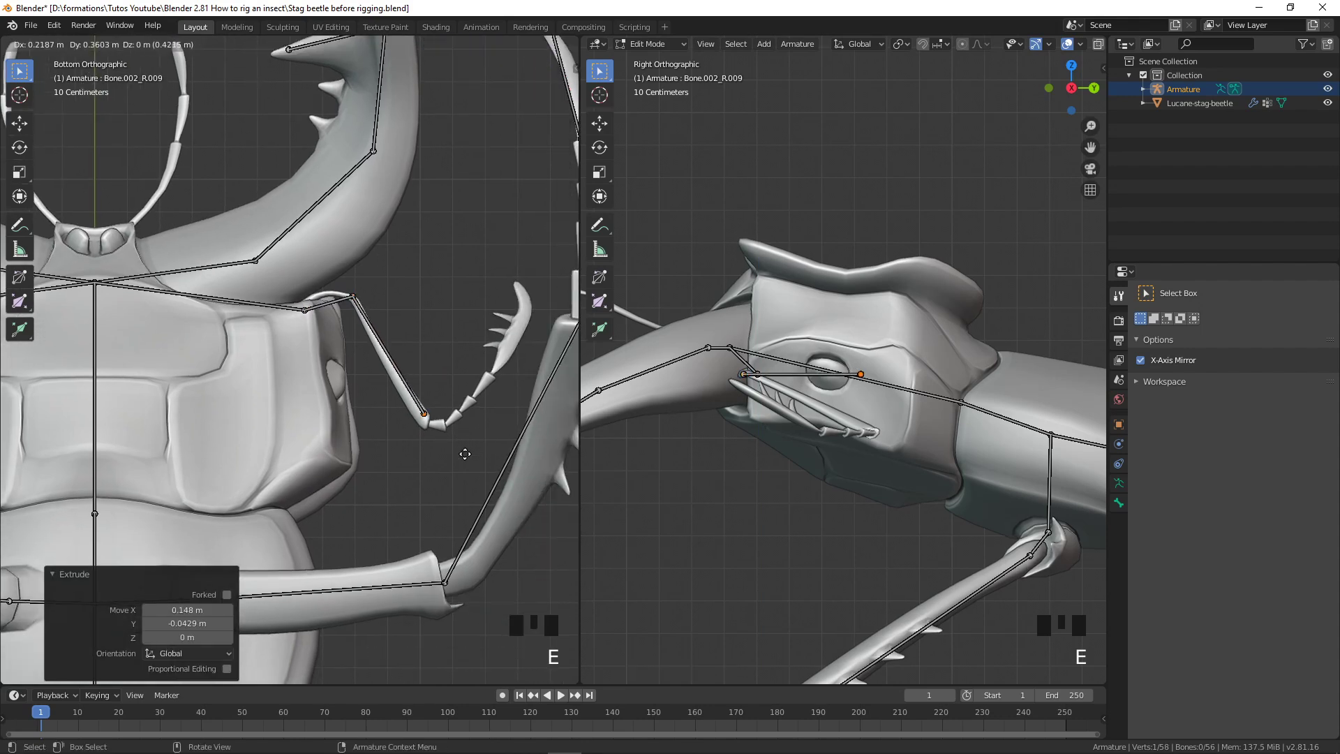
{"action": "left_click", "coordinate": [468, 464]}
{"action": "key", "text": "e"}
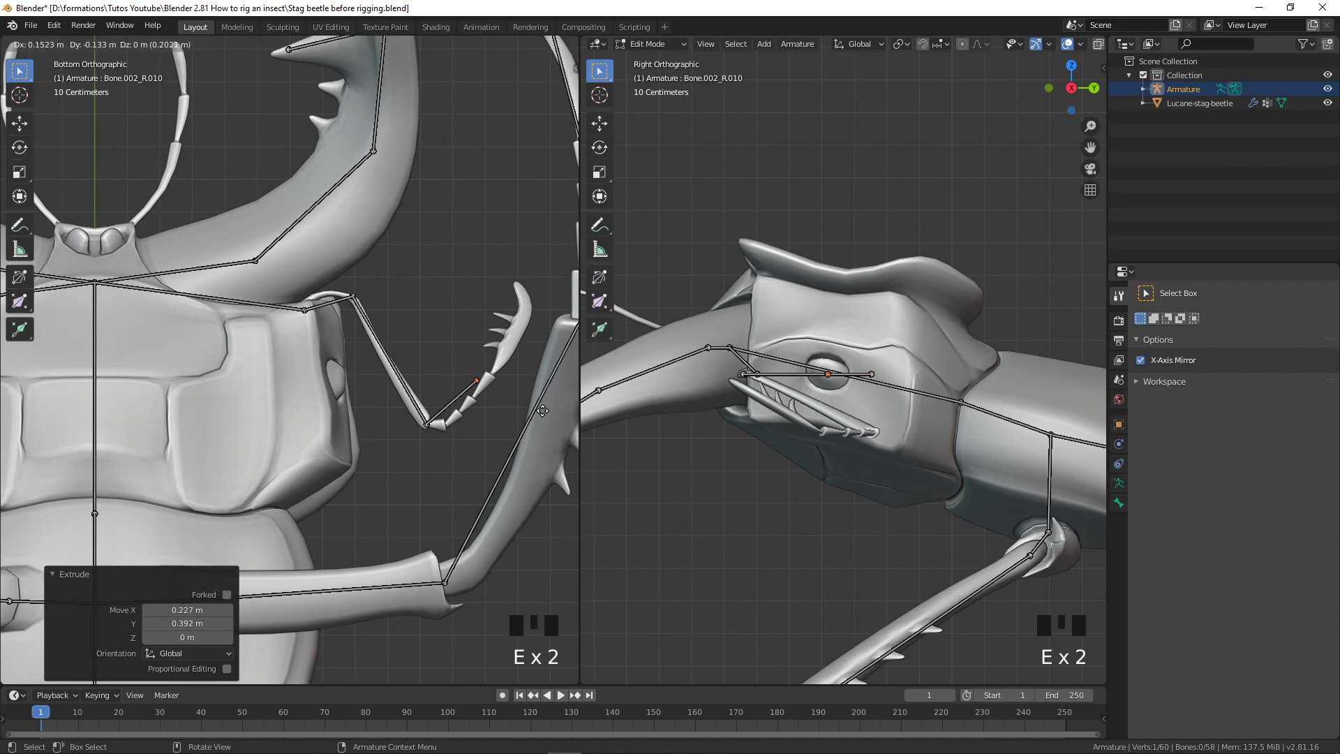
{"action": "left_click", "coordinate": [557, 404]}
{"action": "key", "text": "e"}
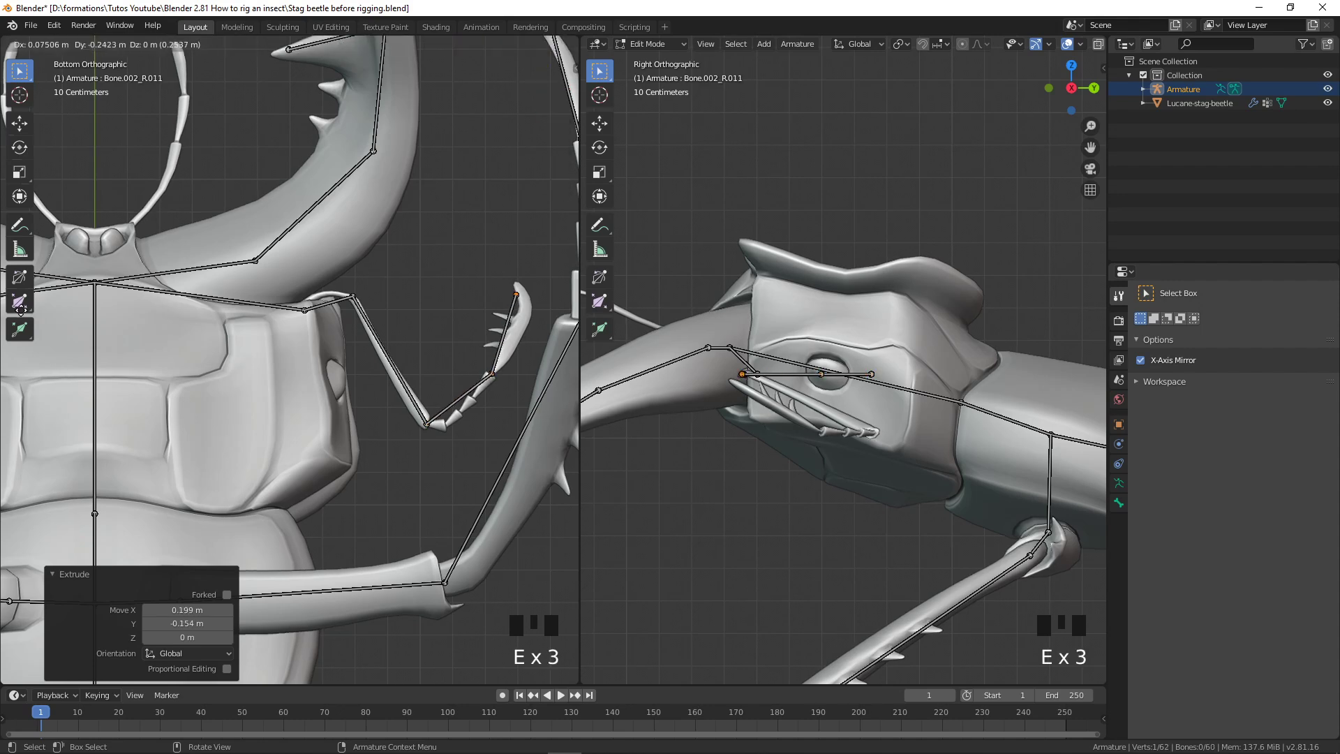
{"action": "left_click", "coordinate": [26, 302]}
{"action": "scroll", "coordinate": [300, 394], "scroll_direction": "down", "scroll_amount": 1}
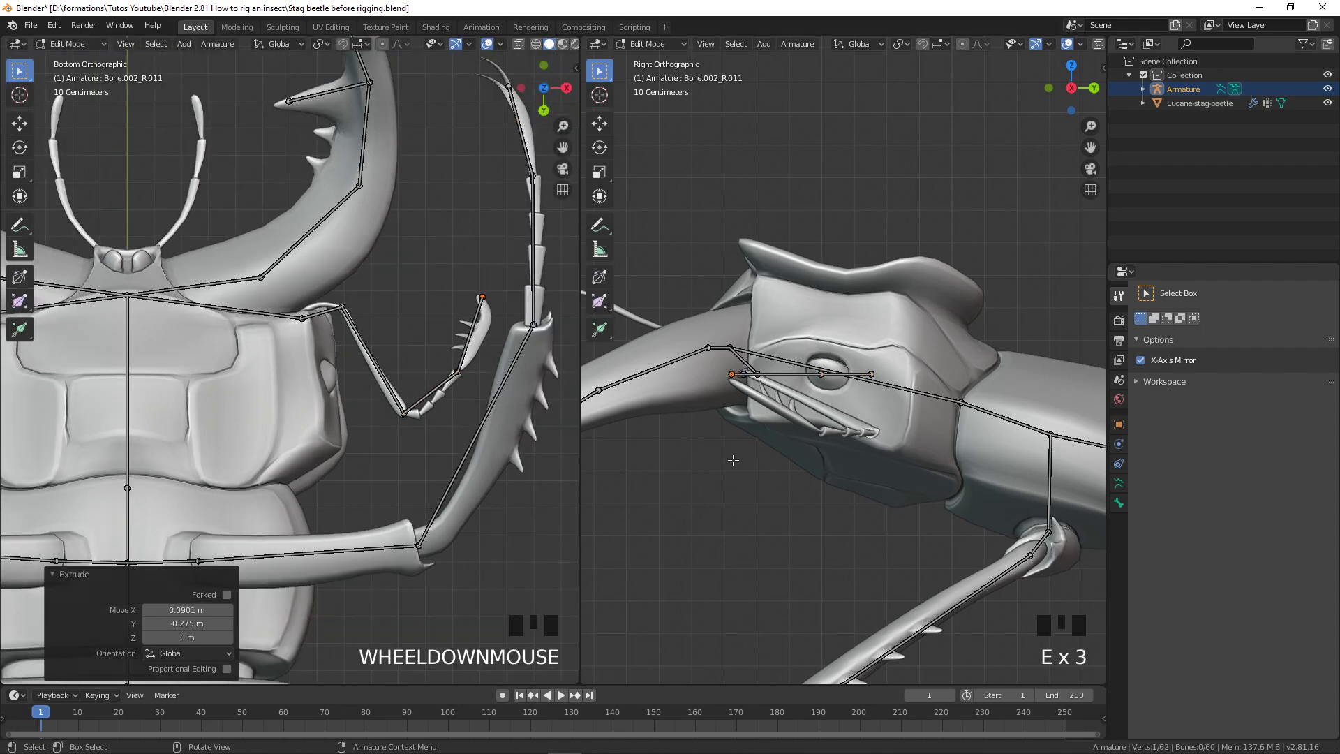
Lower the elbowed antennae's elbow joints about 0.18 m along Z, and lower the following joints onto the mesh
{"action": "middle_click_drag", "start_coordinate": [713, 471], "coordinate": [607, 467], "text": "shift"}
{"action": "scroll", "coordinate": [775, 409], "scroll_direction": "up", "scroll_amount": 2}
{"action": "left_click", "coordinate": [758, 374]}
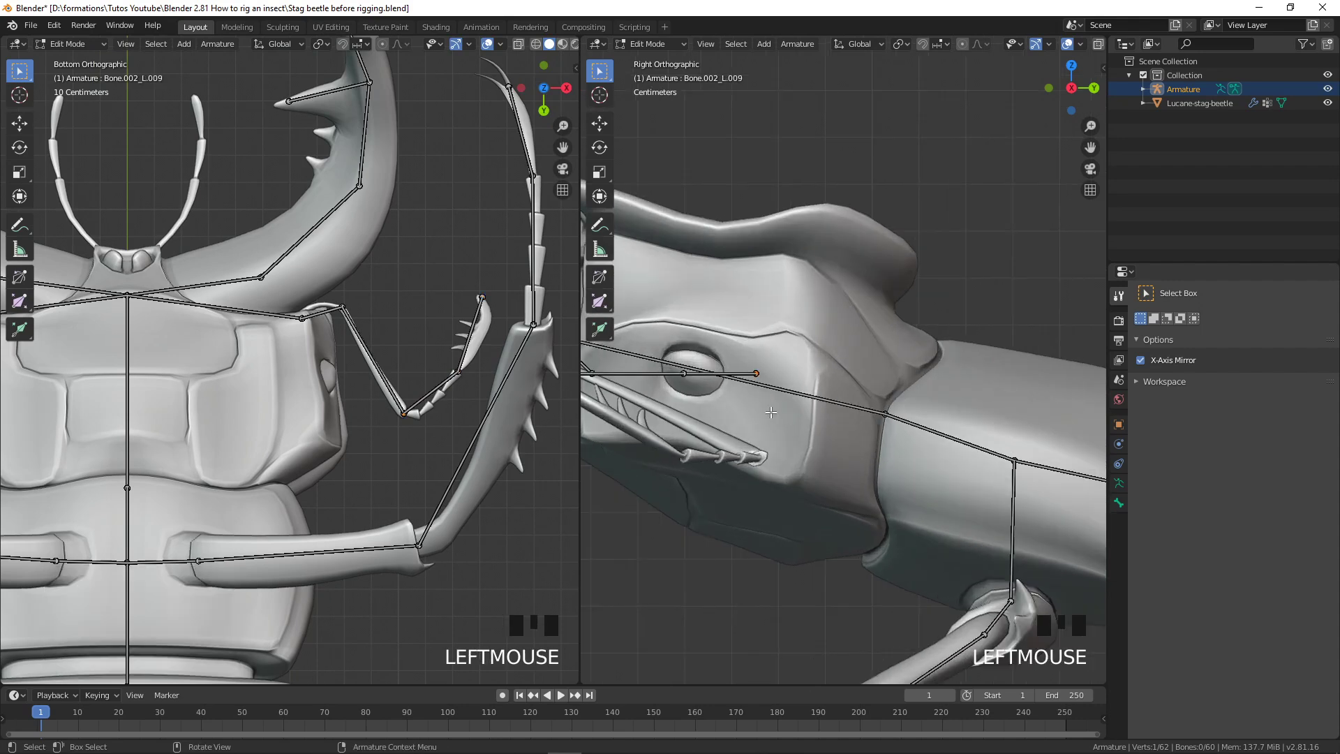
{"action": "key", "text": "g"}
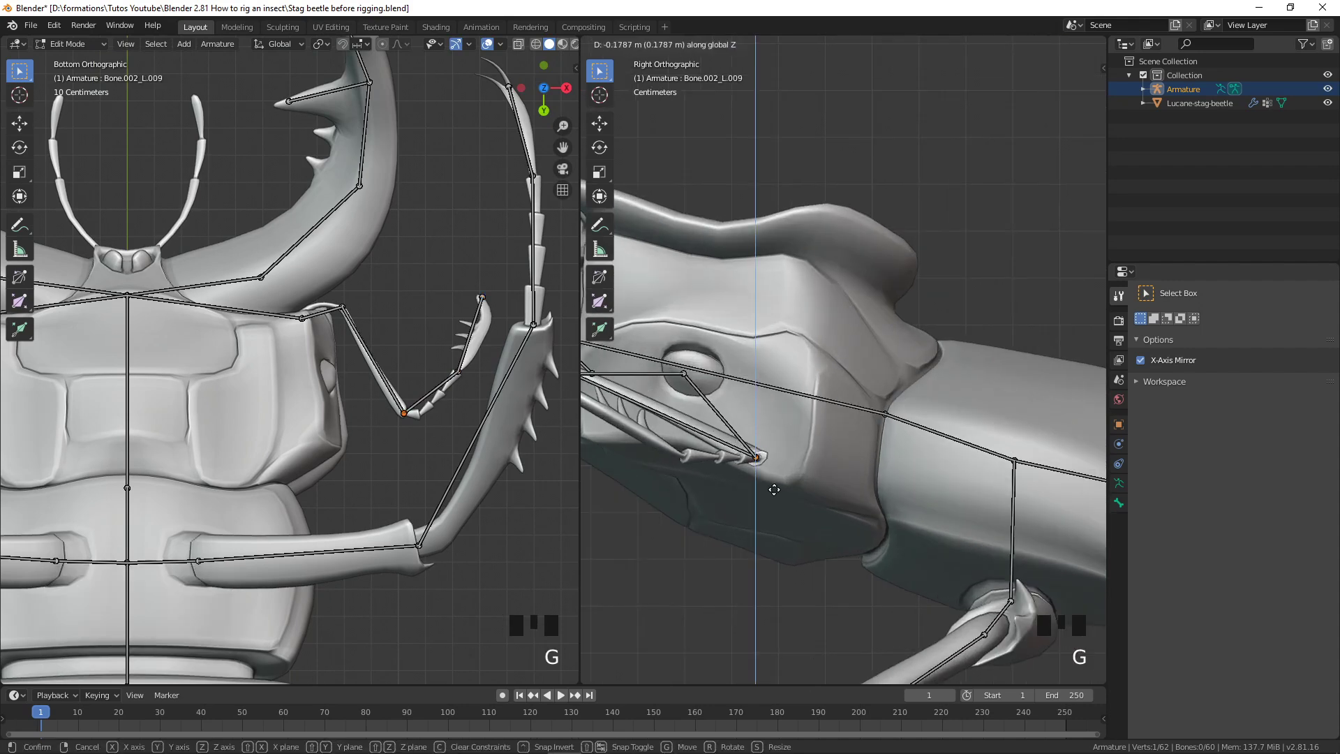
{"action": "left_click", "coordinate": [698, 436]}
{"action": "left_click", "coordinate": [688, 374]}
{"action": "key", "text": "g"}
{"action": "key", "text": "z"}
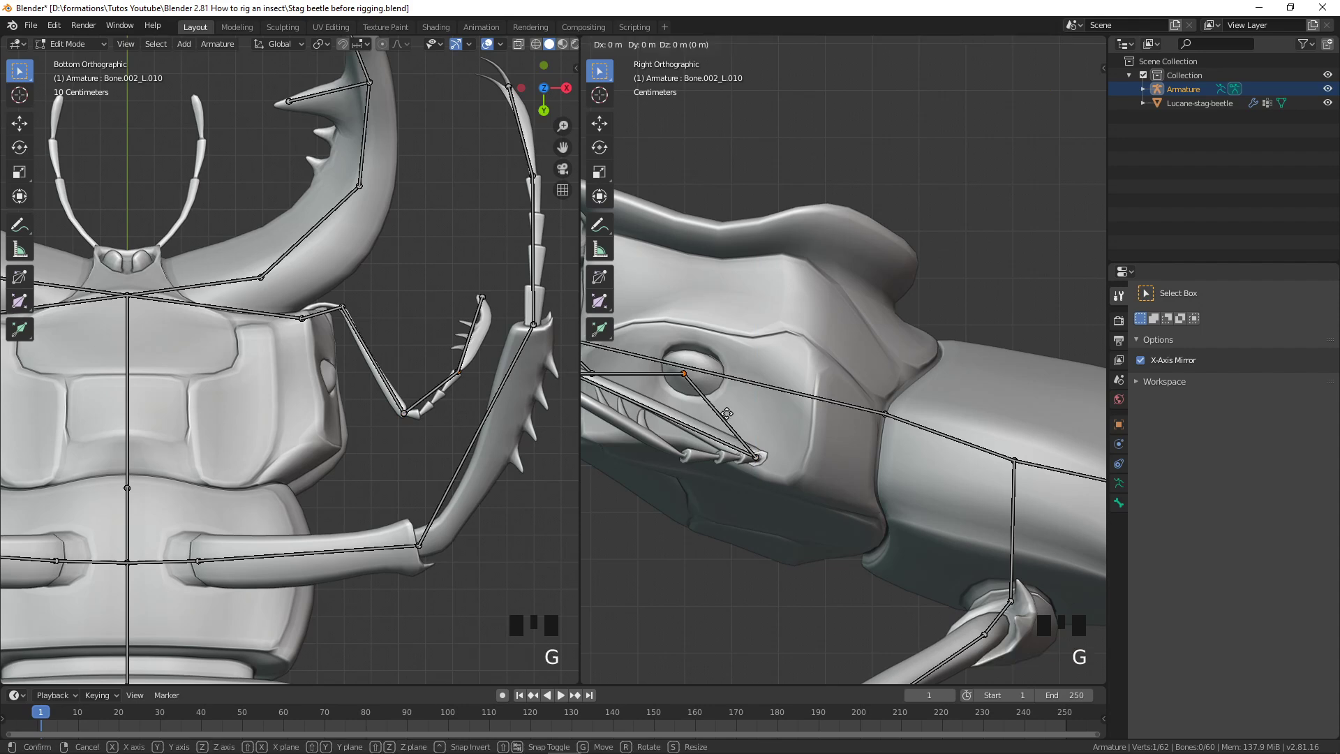
{"action": "left_click", "coordinate": [724, 495]}
Lower the end joints of the elbowed antennae about 0.01 m along Z
{"action": "middle_click_drag", "start_coordinate": [605, 414], "coordinate": [770, 454], "text": "shift"}
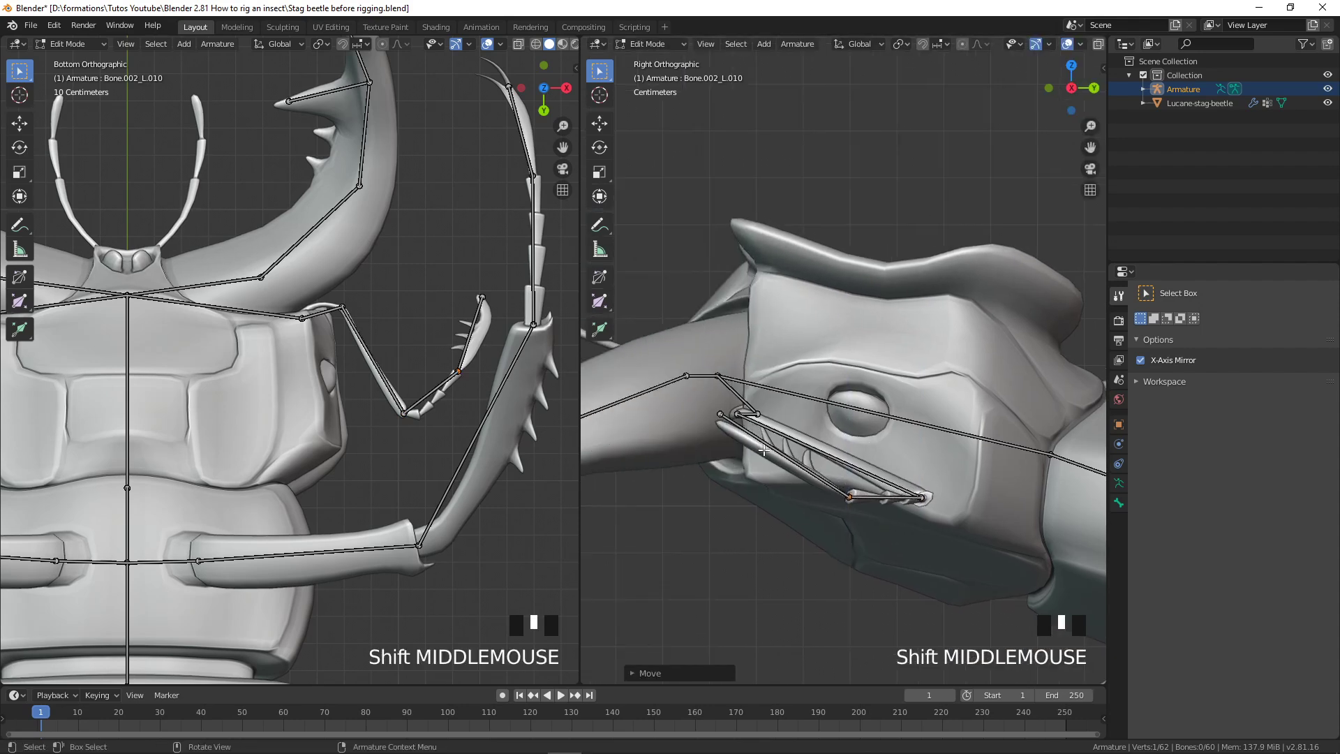
{"action": "left_click", "coordinate": [720, 415]}
{"action": "key", "text": "g"}
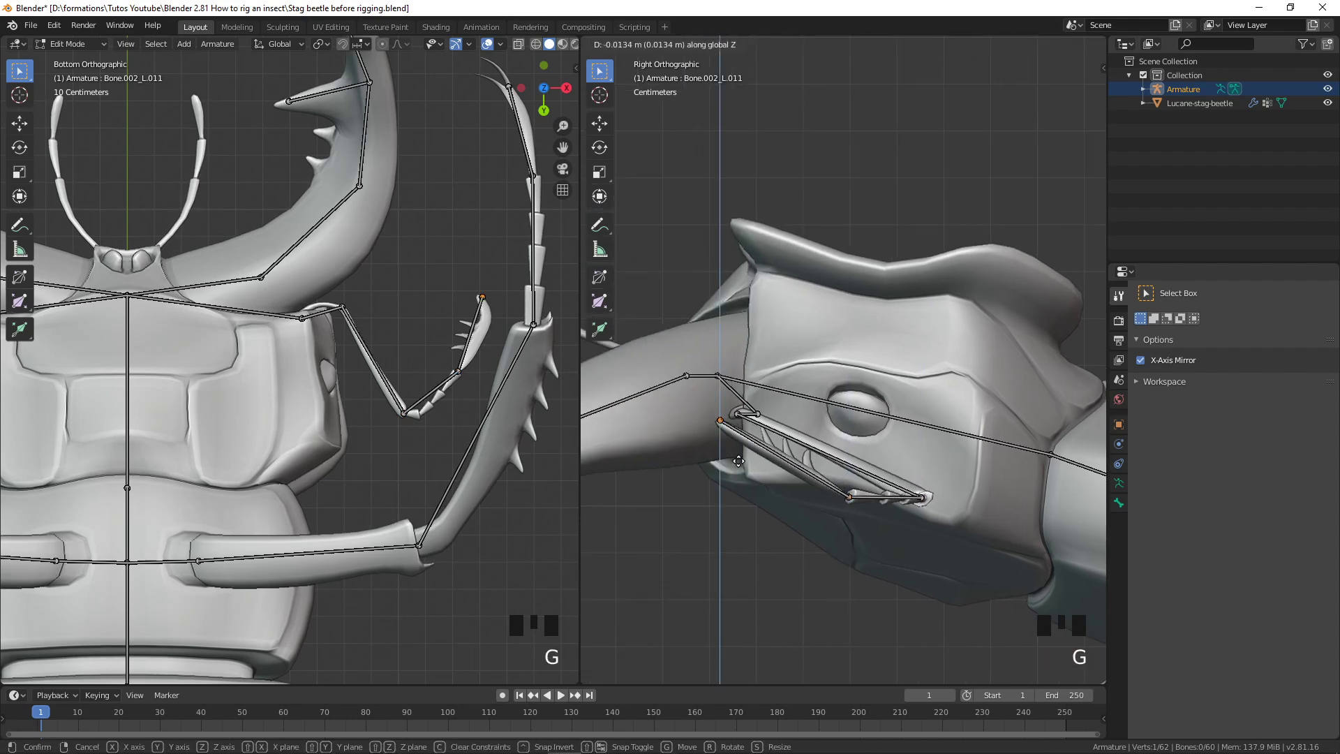
{"action": "left_click", "coordinate": [739, 461]}
Extrude a mirrored pair of bones from the head bone's front tip about 0.11 m outward and 0.17 m forward to the palps' bases
{"action": "scroll", "coordinate": [402, 425], "scroll_direction": "up", "scroll_amount": 3}
{"action": "middle_click_drag", "start_coordinate": [401, 425], "coordinate": [414, 468], "text": "shift"}
{"action": "scroll", "coordinate": [360, 408], "scroll_direction": "up", "scroll_amount": 4}
{"action": "scroll", "coordinate": [360, 408], "scroll_direction": "down", "scroll_amount": 4}
{"action": "scroll", "coordinate": [316, 380], "scroll_direction": "up", "scroll_amount": 2}
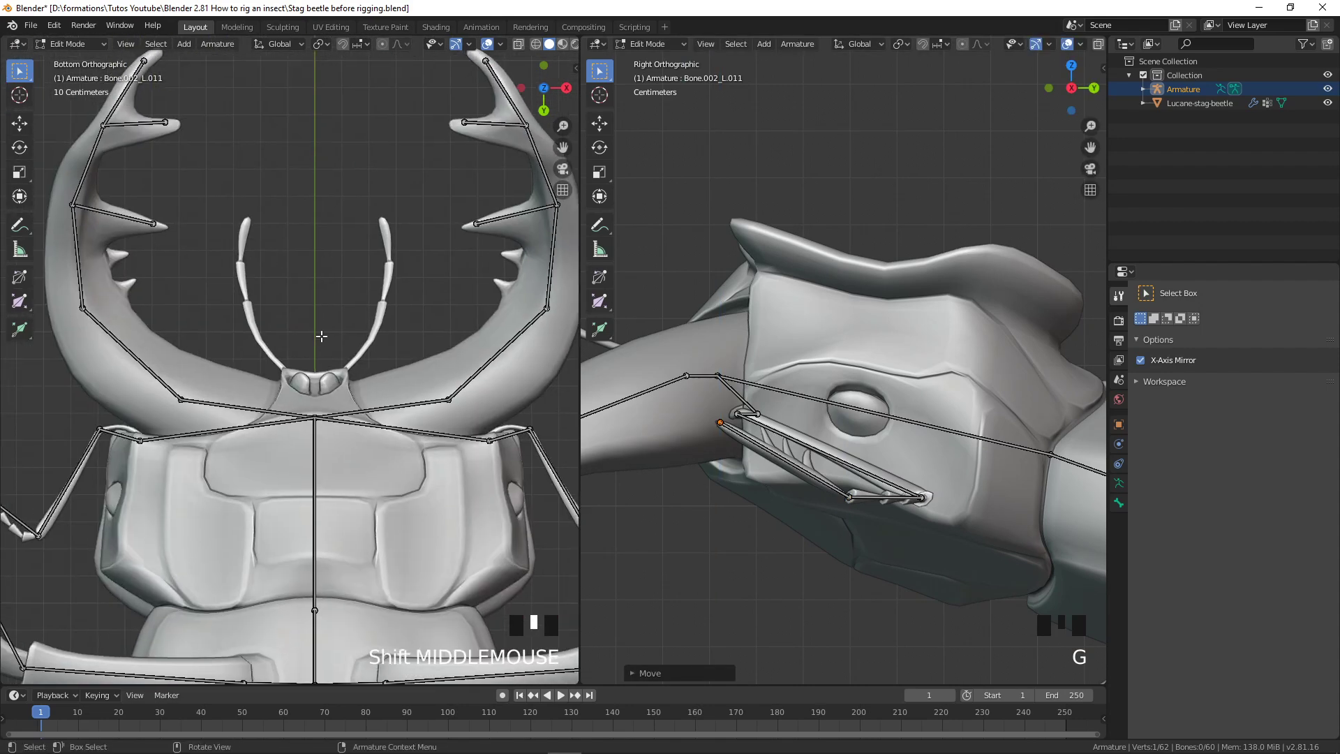
{"action": "left_click", "coordinate": [324, 412]}
{"action": "middle_click_drag", "start_coordinate": [356, 358], "coordinate": [356, 407], "text": "shift"}
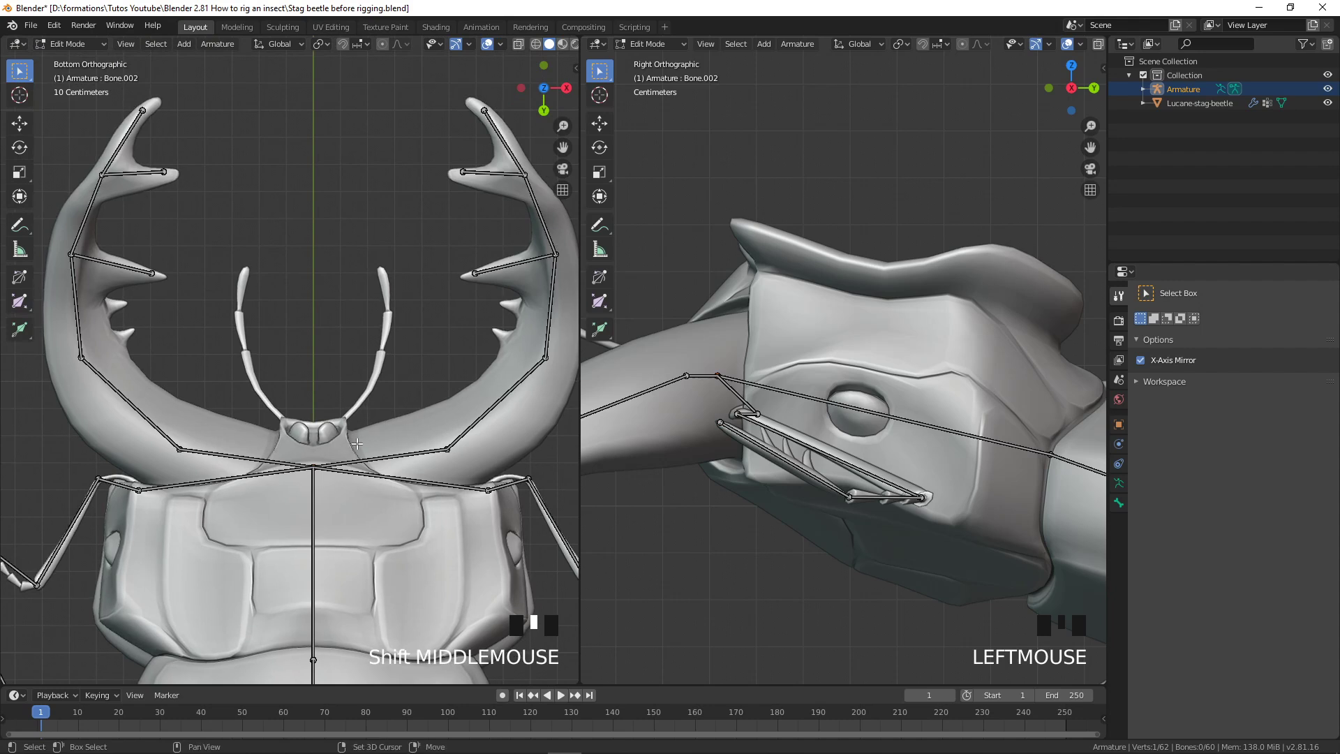
{"action": "key", "text": "shift+e"}
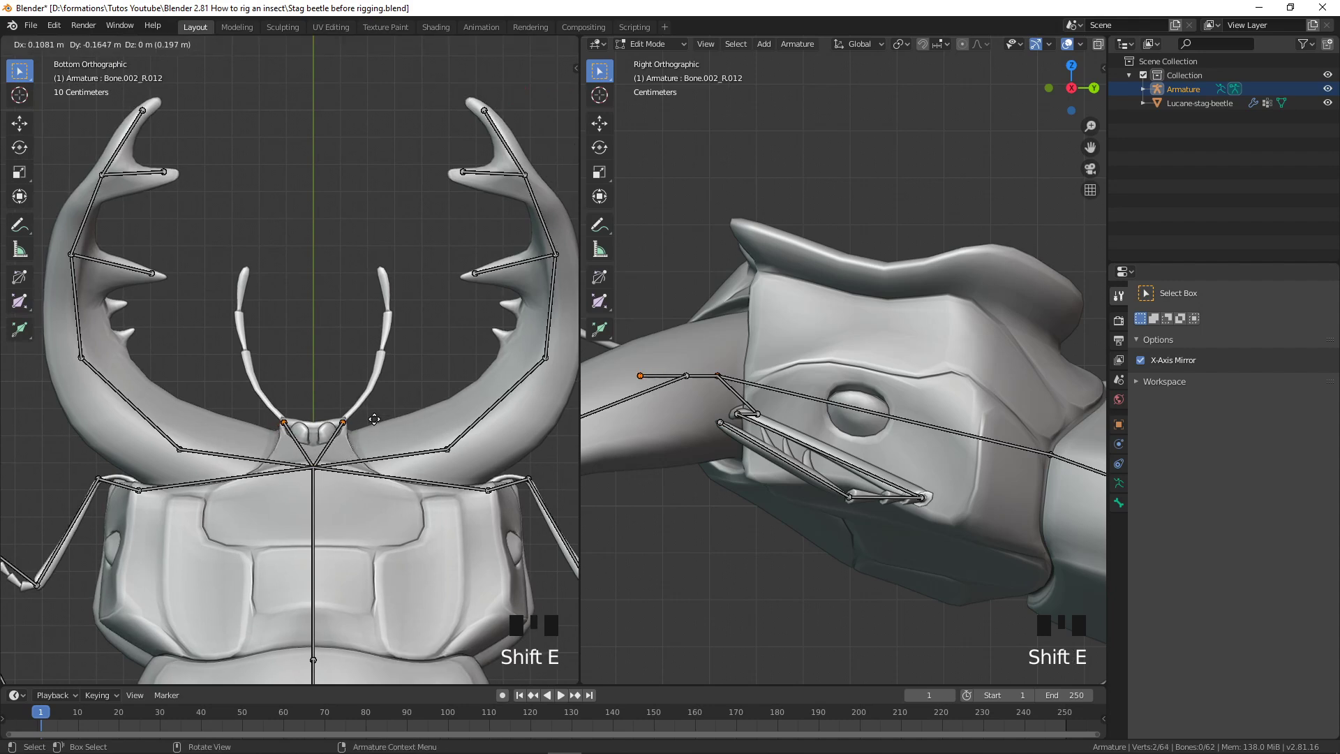
{"action": "left_click", "coordinate": [384, 397]}
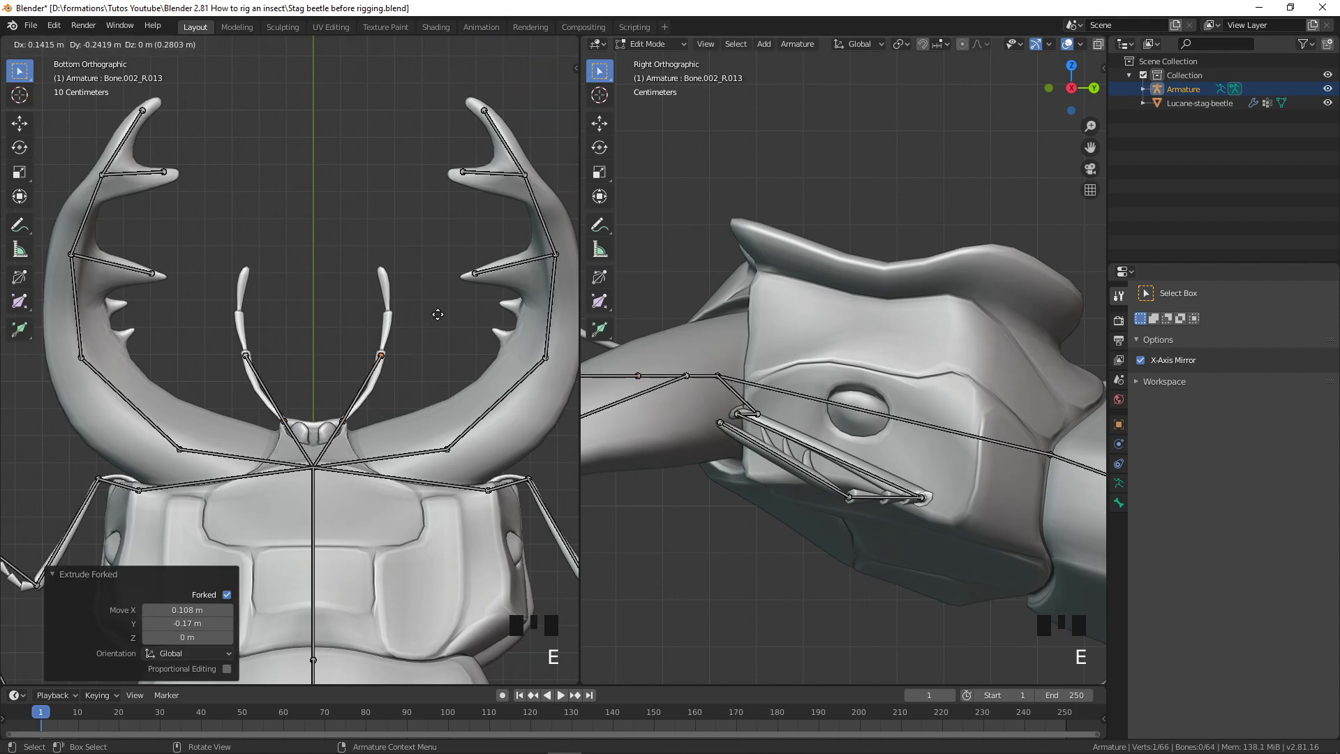
Extrude three more mirrored bone pairs along the segments of the two slender front palps up to their tips
{"action": "key", "text": "e"}
{"action": "left_click", "coordinate": [416, 351]}
{"action": "key", "text": "e"}
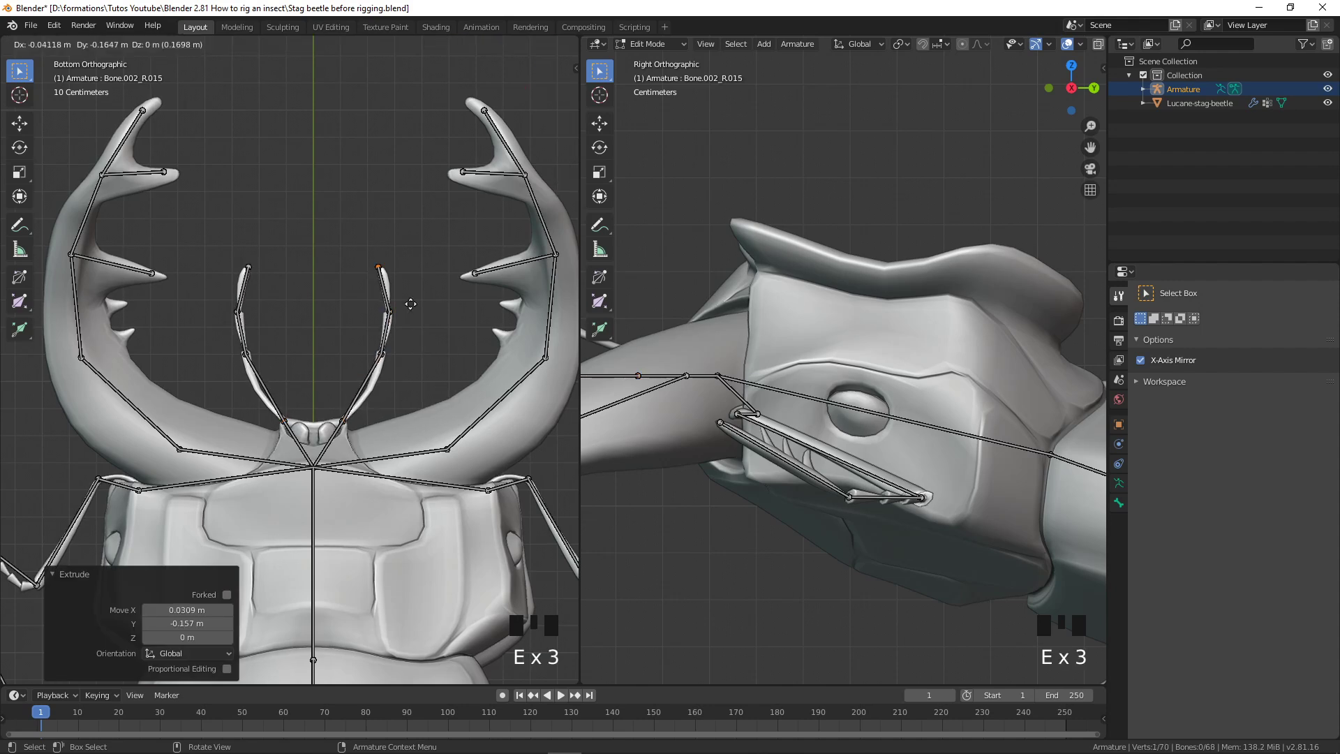
{"action": "left_click", "coordinate": [411, 311]}
Raise the joints at the palps' bases along Z to meet the mesh
{"action": "scroll", "coordinate": [803, 419], "scroll_direction": "up", "scroll_amount": 2}
{"action": "scroll", "coordinate": [803, 419], "scroll_direction": "down", "scroll_amount": 3}
{"action": "middle_click_drag", "start_coordinate": [733, 396], "coordinate": [809, 422], "text": "shift"}
{"action": "scroll", "coordinate": [808, 422], "scroll_direction": "up", "scroll_amount": 2}
{"action": "left_click", "coordinate": [809, 422]}
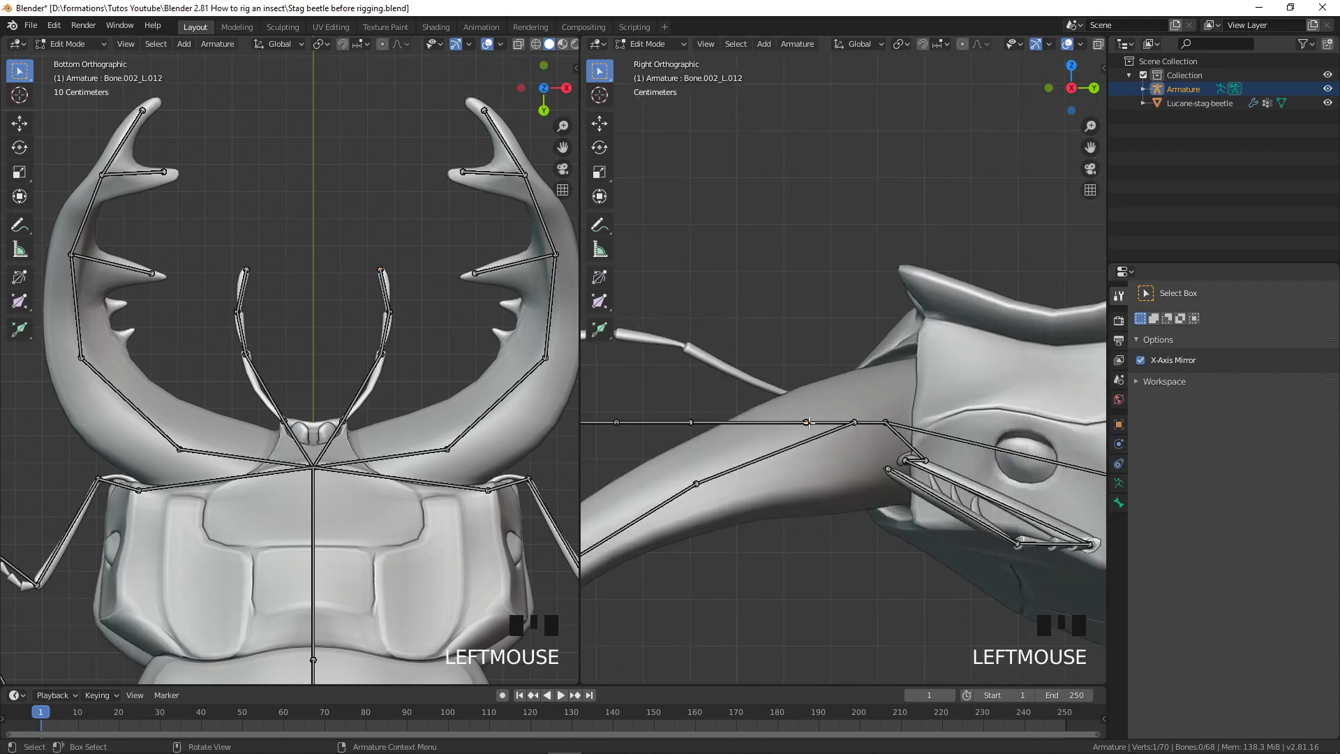
{"action": "key", "text": "g"}
{"action": "left_click", "coordinate": [787, 407]}
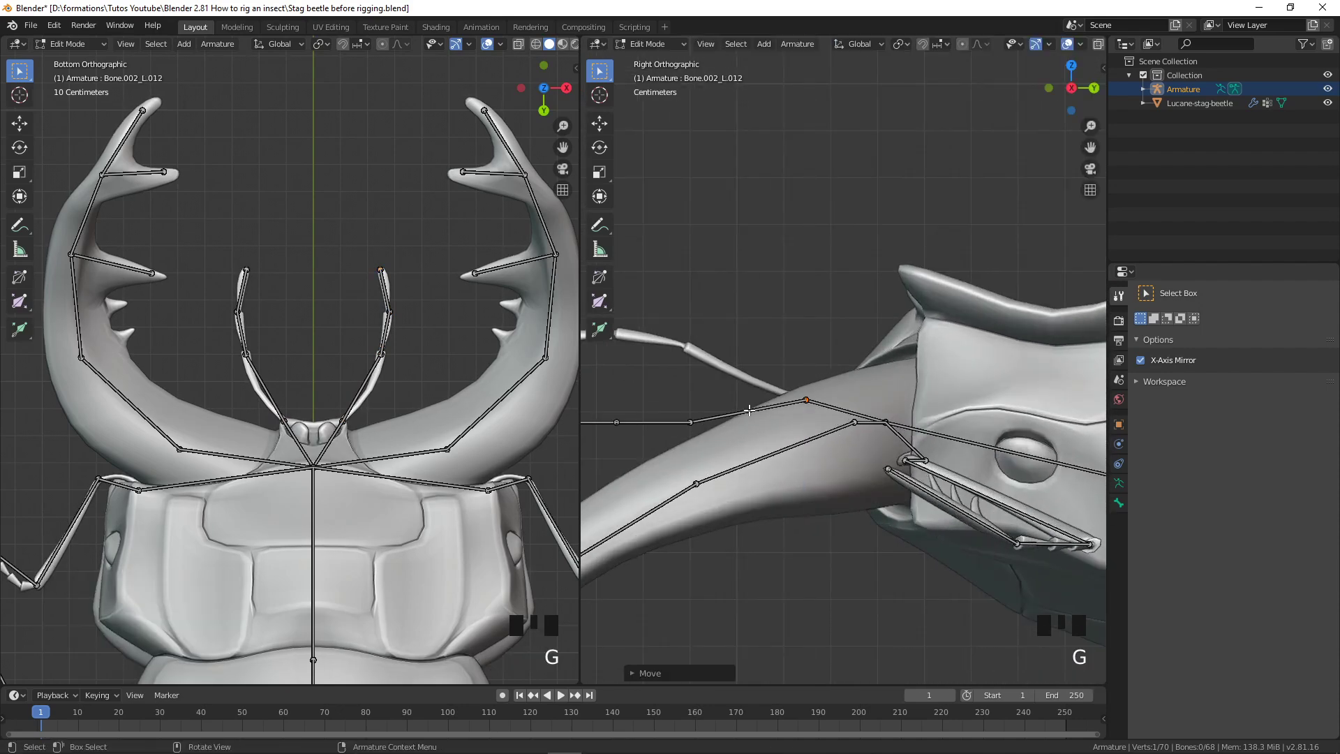
{"action": "left_click", "coordinate": [698, 421]}
{"action": "key", "text": "g"}
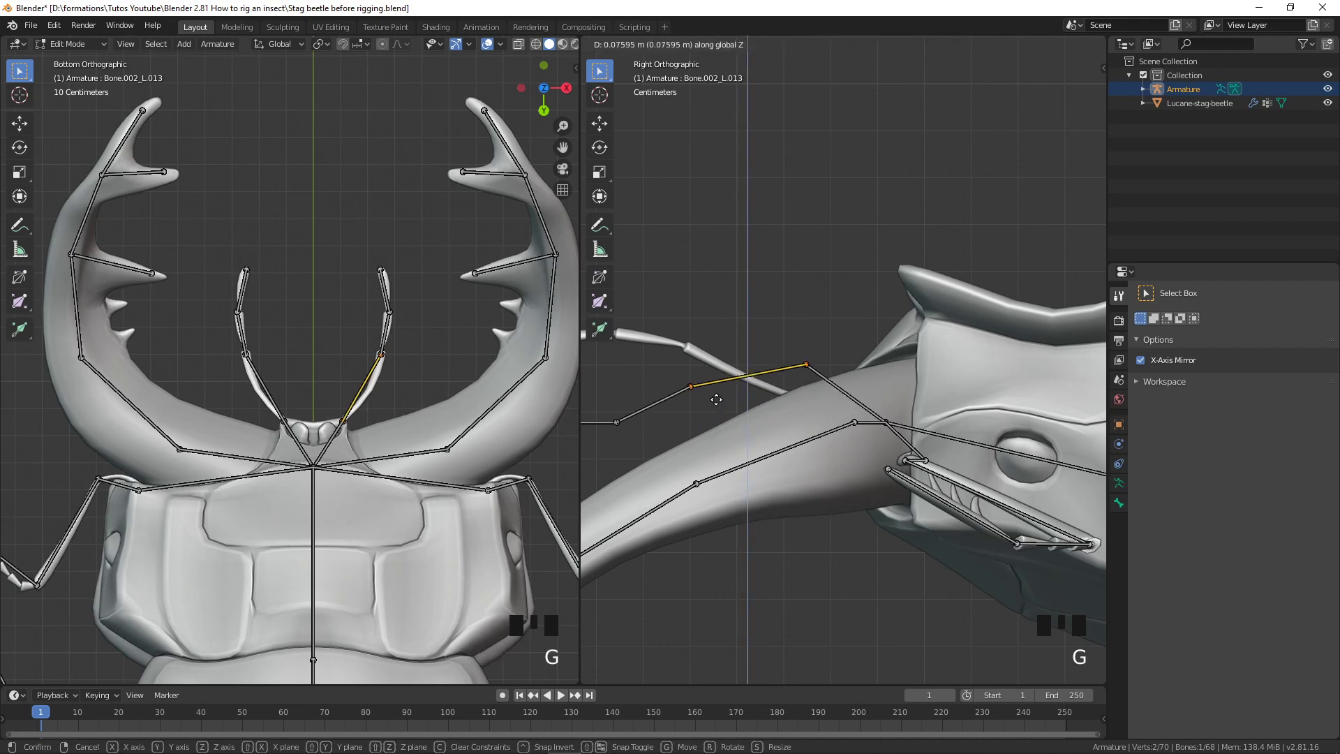
{"action": "key", "text": "Escape"}
Raise the joints at the end of the palps' first segment along Z onto the mesh
{"action": "left_click", "coordinate": [691, 420]}
{"action": "key", "text": "g"}
{"action": "left_click", "coordinate": [706, 410]}
Raise the palps' last intermediate joints and their end joints along Z to line up with the mesh
{"action": "scroll", "coordinate": [705, 410], "scroll_direction": "down", "scroll_amount": 2}
{"action": "middle_click_drag", "start_coordinate": [706, 410], "coordinate": [858, 465], "text": "shift"}
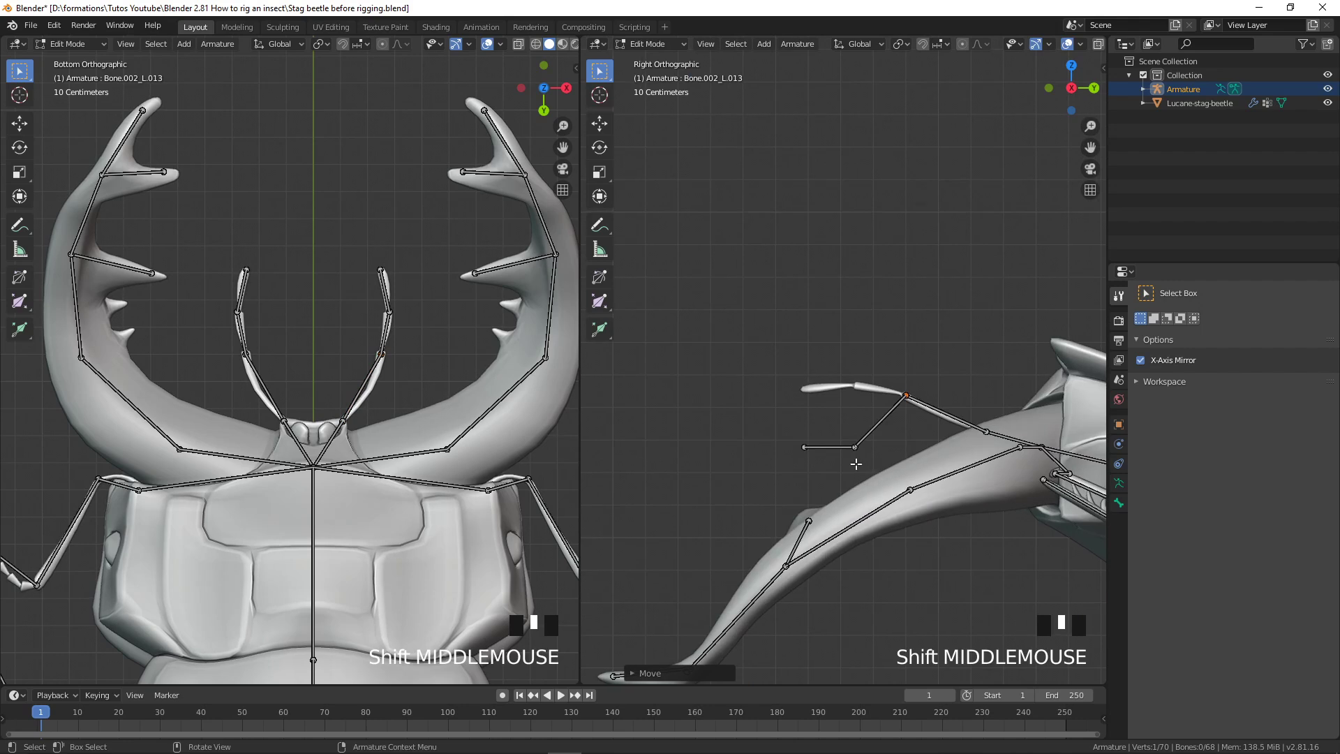
{"action": "left_click", "coordinate": [859, 452]}
{"action": "key", "text": "g"}
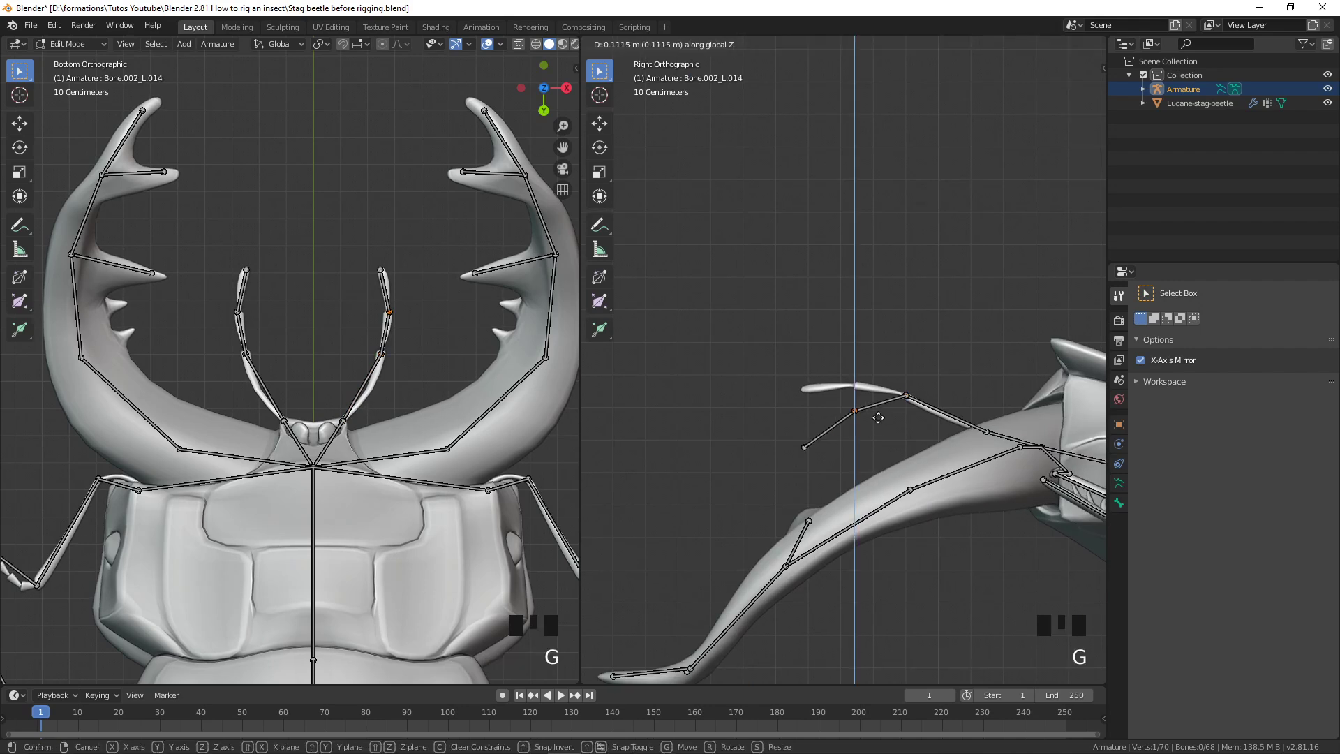
{"action": "left_click", "coordinate": [837, 426]}
{"action": "left_click", "coordinate": [808, 445]}
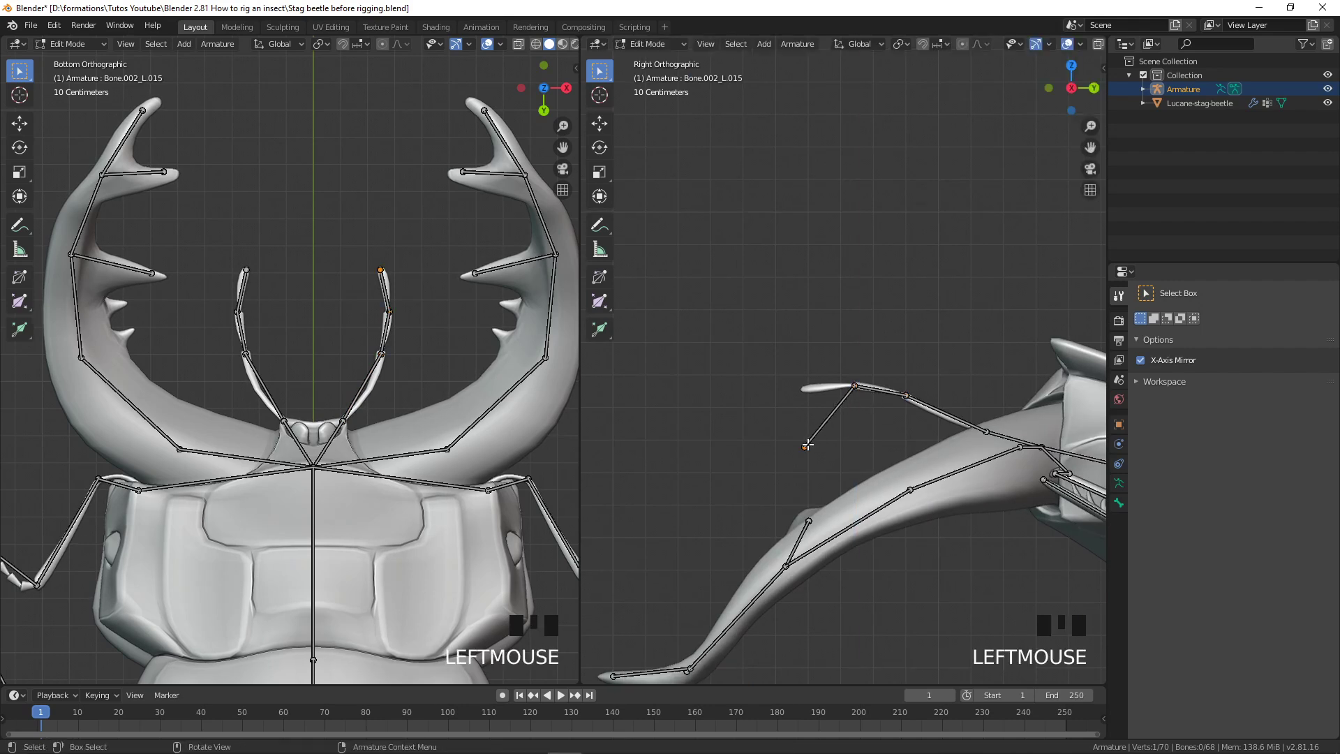
{"action": "key", "text": "g"}
{"action": "left_click", "coordinate": [834, 454]}
{"action": "scroll", "coordinate": [862, 419], "scroll_direction": "down", "scroll_amount": 2}
{"action": "middle_click_drag", "start_coordinate": [861, 419], "coordinate": [744, 444], "text": "shift"}
{"action": "scroll", "coordinate": [829, 461], "scroll_direction": "down", "scroll_amount": 3}
{"action": "scroll", "coordinate": [796, 460], "scroll_direction": "up", "scroll_amount": 2}
{"action": "left_click", "coordinate": [768, 398]}
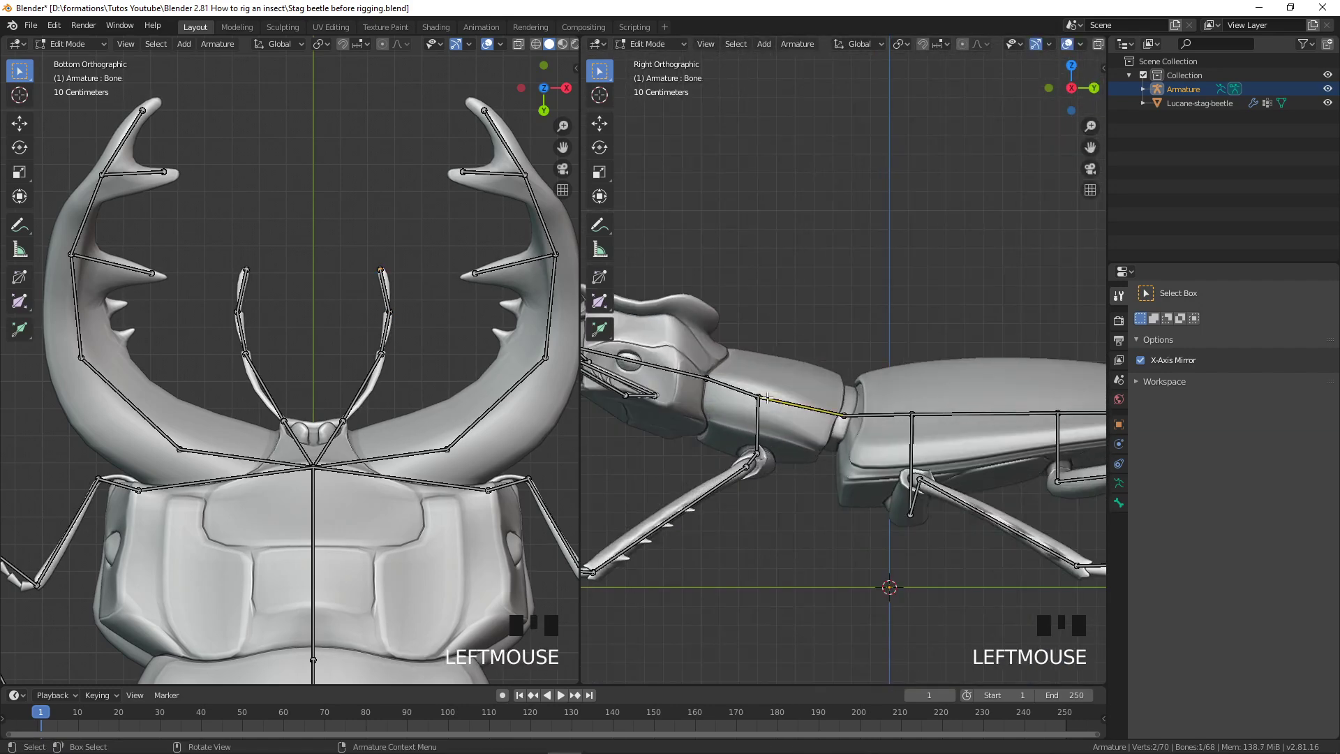
{"action": "scroll", "coordinate": [771, 452], "scroll_direction": "up", "scroll_amount": 2}
{"action": "middle_click_drag", "start_coordinate": [936, 580], "coordinate": [813, 445], "text": "shift"}
{"action": "left_click", "coordinate": [817, 444]}
{"action": "scroll", "coordinate": [828, 492], "scroll_direction": "up", "scroll_amount": 2}
{"action": "key", "text": "g"}
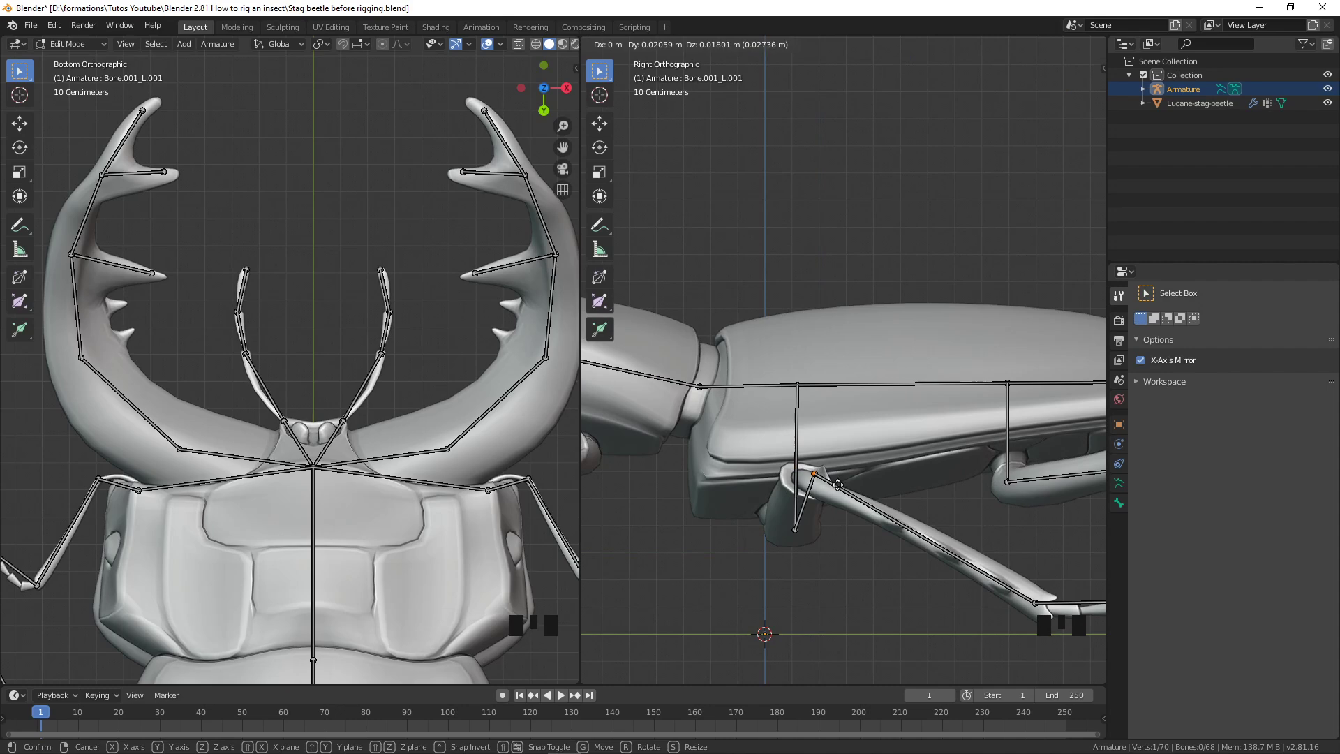
{"action": "key", "text": "Escape"}
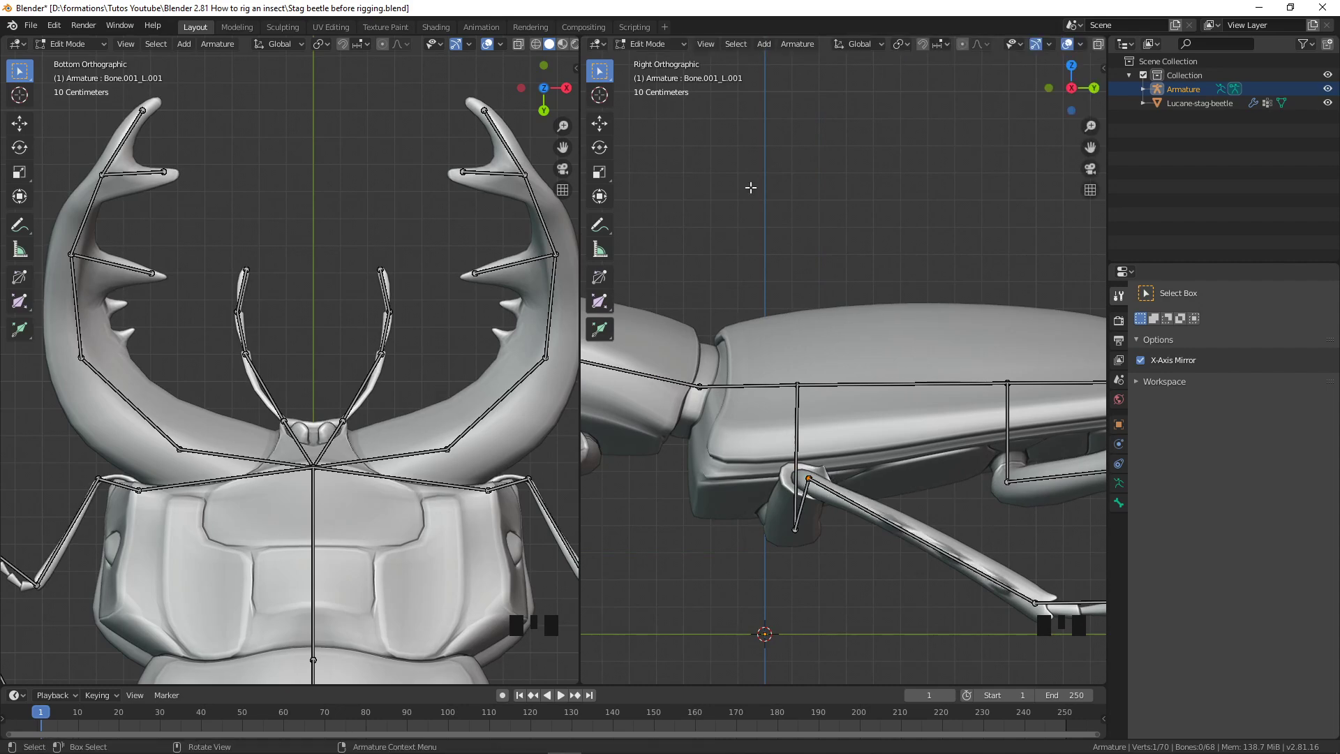
{"action": "scroll", "coordinate": [314, 419], "scroll_direction": "down", "scroll_amount": 3}
{"action": "mouse_move", "coordinate": [321, 447]}
{"action": "middle_mouse_down", "text": "shift"}
{"action": "mouse_move", "coordinate": [334, 482]}
{"action": "mouse_move", "coordinate": [306, 467]}
{"action": "middle_mouse_up", "text": "shift"}
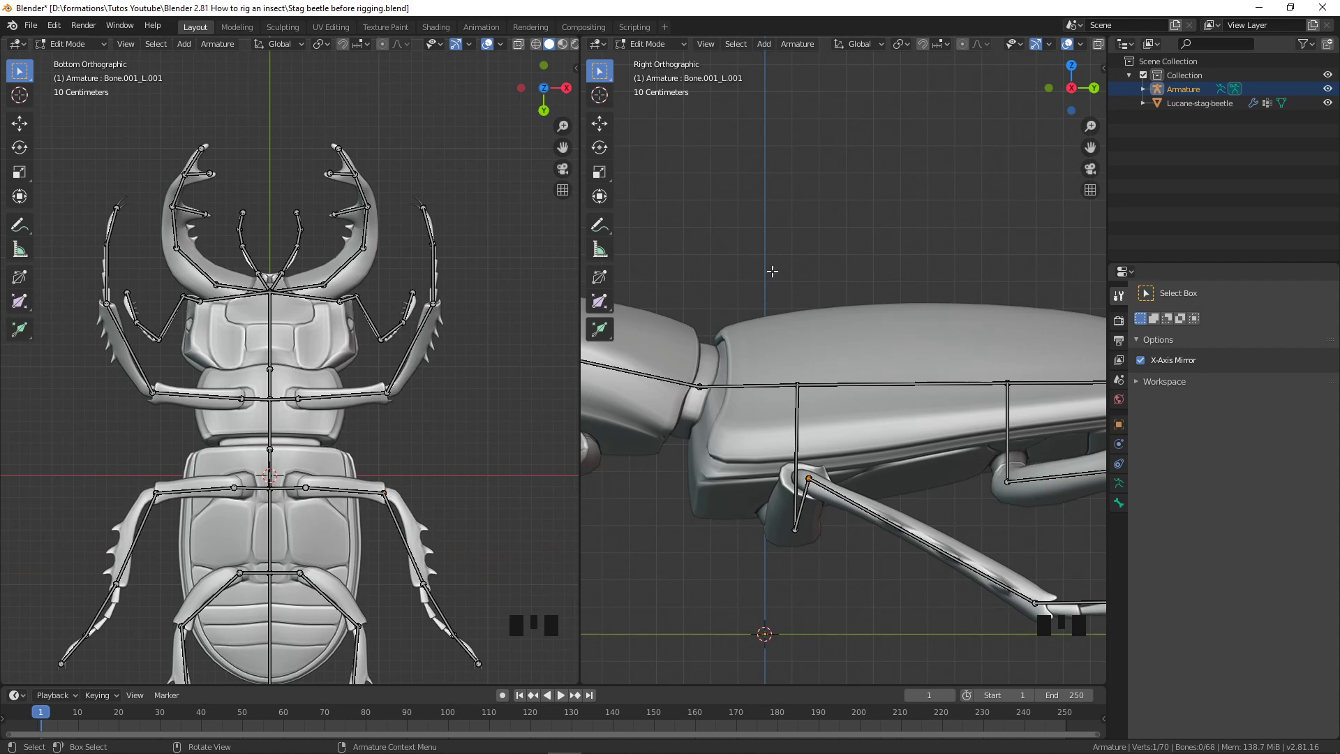
Subdivide the elbowed antenna's bone between the elbow and the spiked end segment with 3 cuts
{"action": "scroll", "coordinate": [811, 391], "scroll_direction": "down", "scroll_amount": 5}
{"action": "middle_click_drag", "start_coordinate": [812, 391], "coordinate": [841, 443], "text": "shift"}
{"action": "scroll", "coordinate": [906, 479], "scroll_direction": "up", "scroll_amount": 4}
{"action": "scroll", "coordinate": [840, 442], "scroll_direction": "up", "scroll_amount": 3}
{"action": "left_click", "coordinate": [861, 423]}
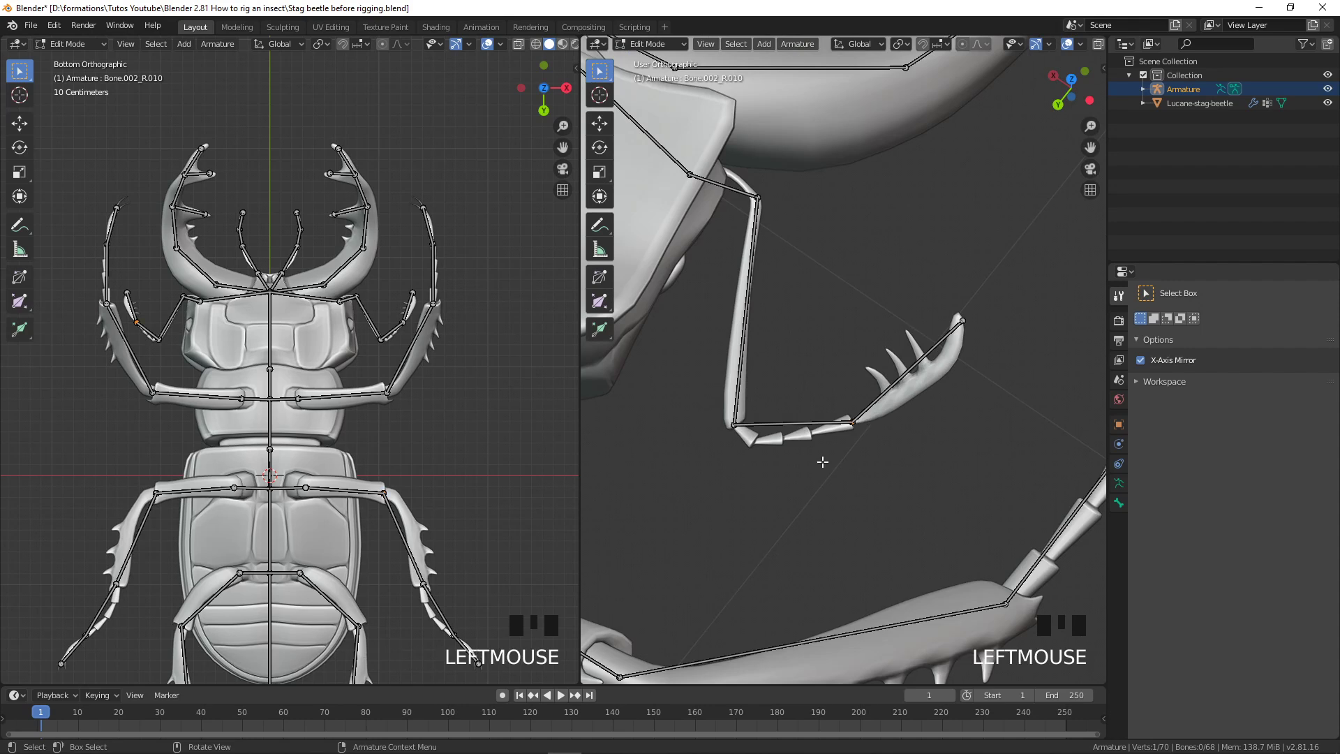
{"action": "left_click", "coordinate": [740, 424]}
{"action": "scroll", "coordinate": [800, 515], "scroll_direction": "up", "scroll_amount": 3}
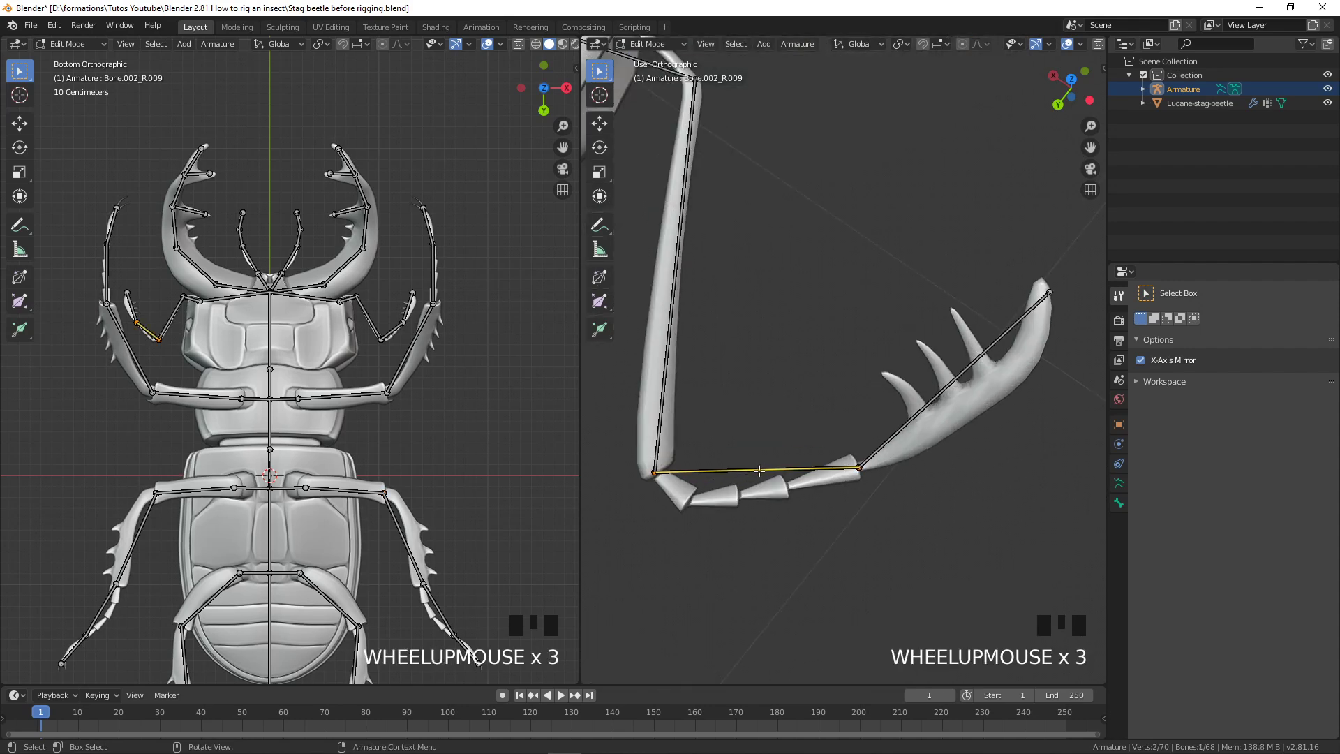
{"action": "scroll", "coordinate": [763, 450], "scroll_direction": "down", "scroll_amount": 2}
{"action": "right_click", "coordinate": [787, 442]}
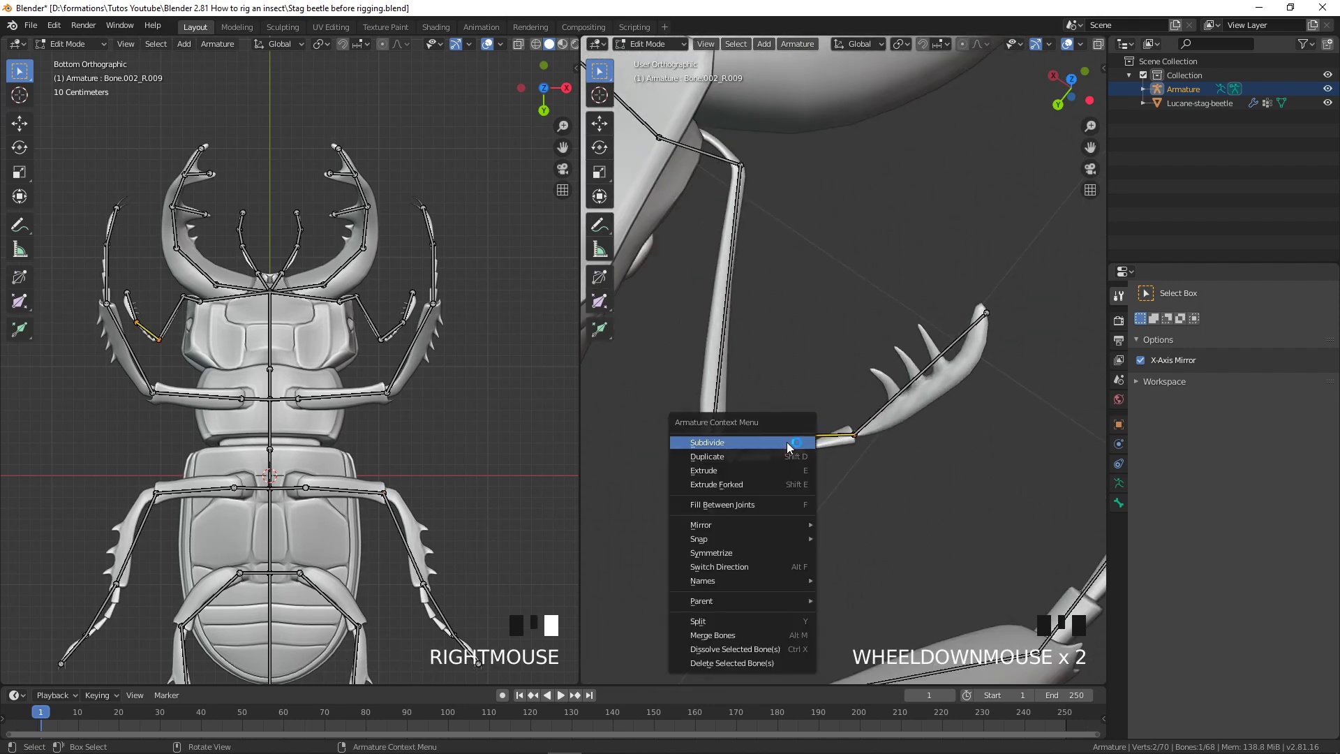
{"action": "left_click", "coordinate": [786, 442]}
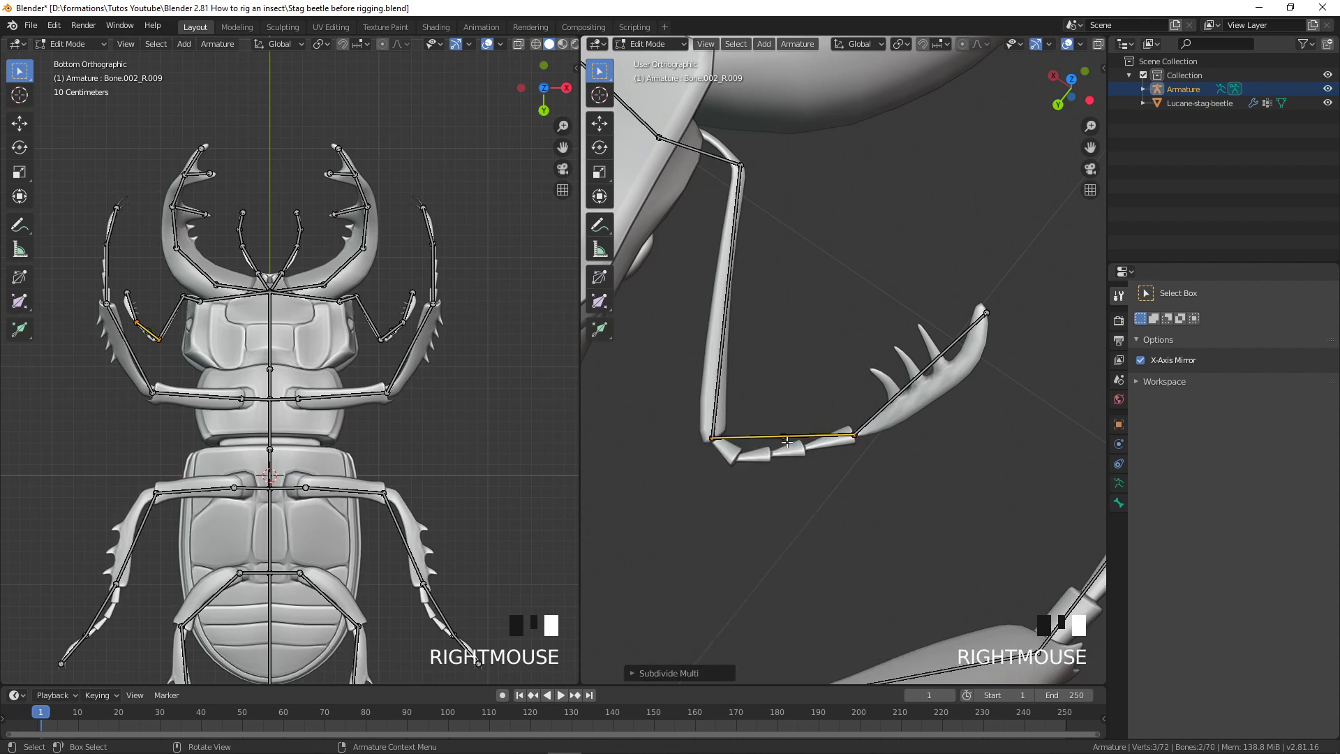
{"action": "left_click", "coordinate": [636, 679]}
{"action": "left_click", "coordinate": [810, 669]}
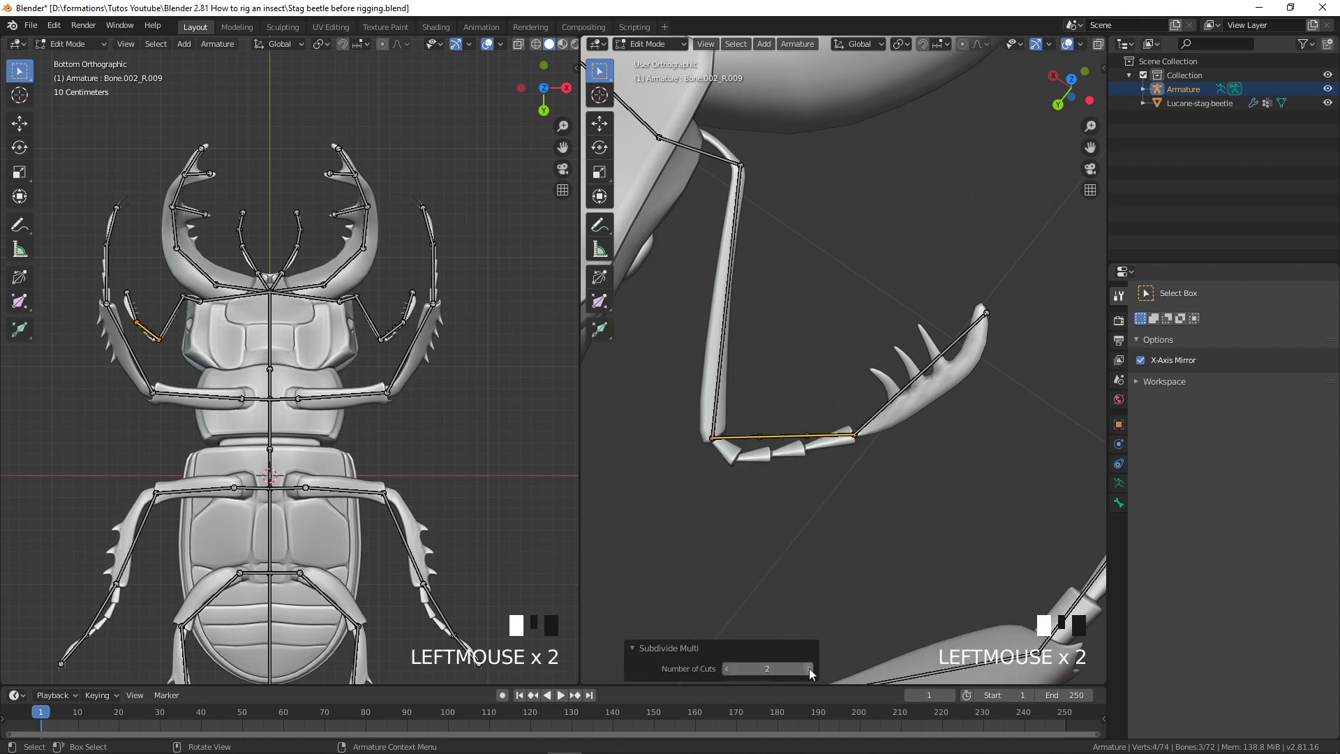
{"action": "left_click", "coordinate": [811, 668]}
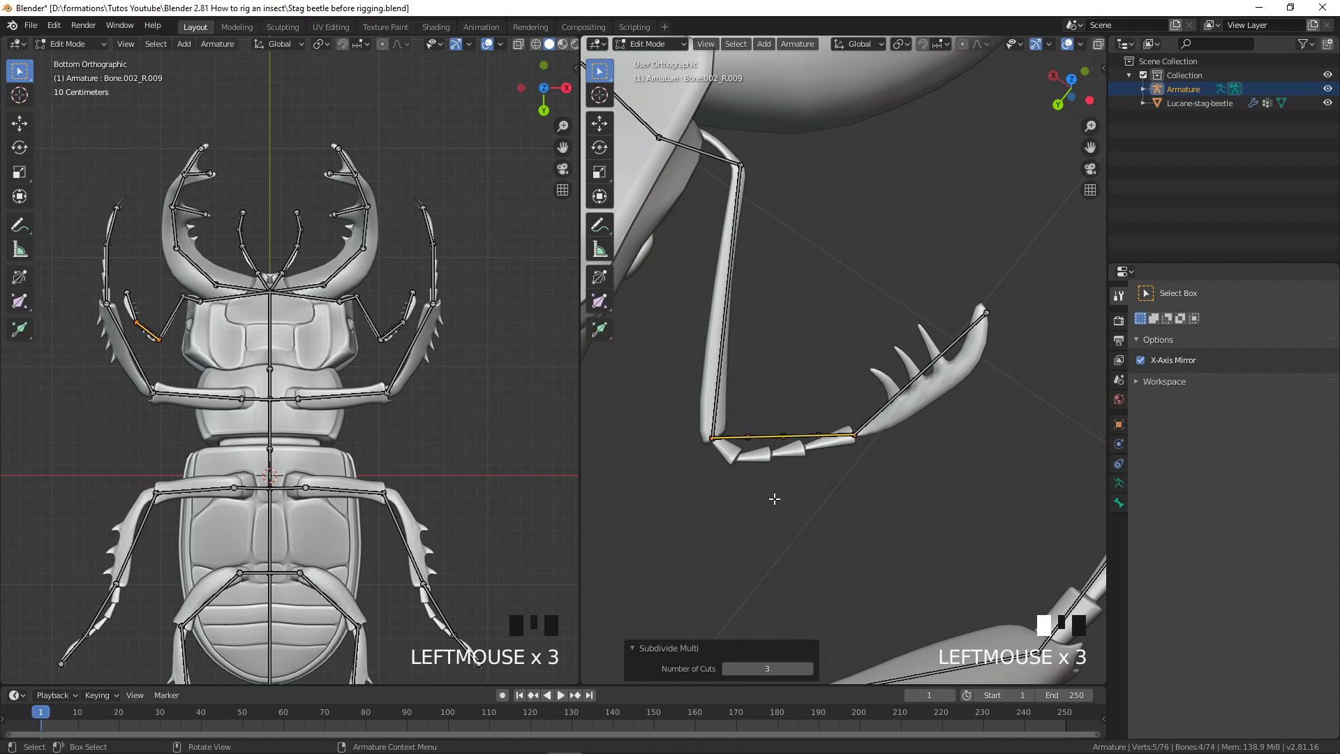
Move the first new joint after the antenna's elbow onto the end of the first small mesh segment
{"action": "left_click", "coordinate": [788, 403]}
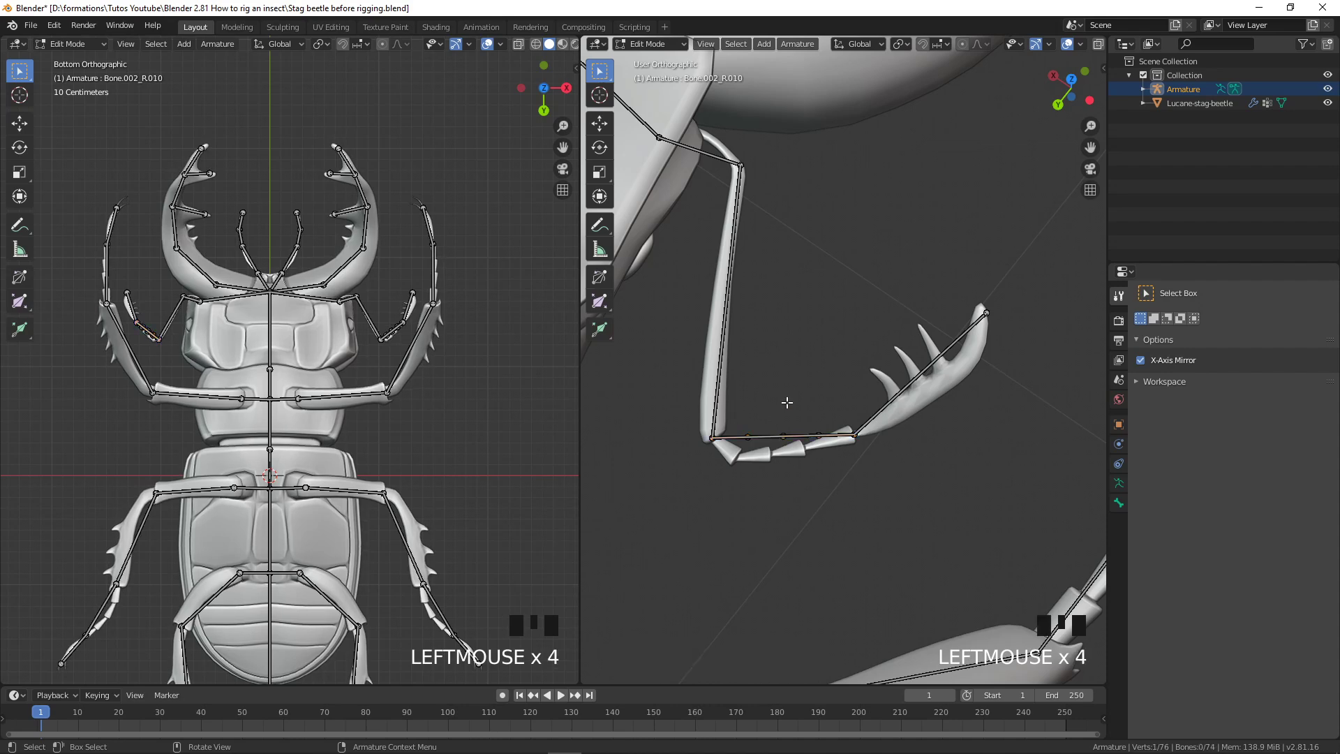
{"action": "scroll", "coordinate": [122, 372], "scroll_direction": "up", "scroll_amount": 5}
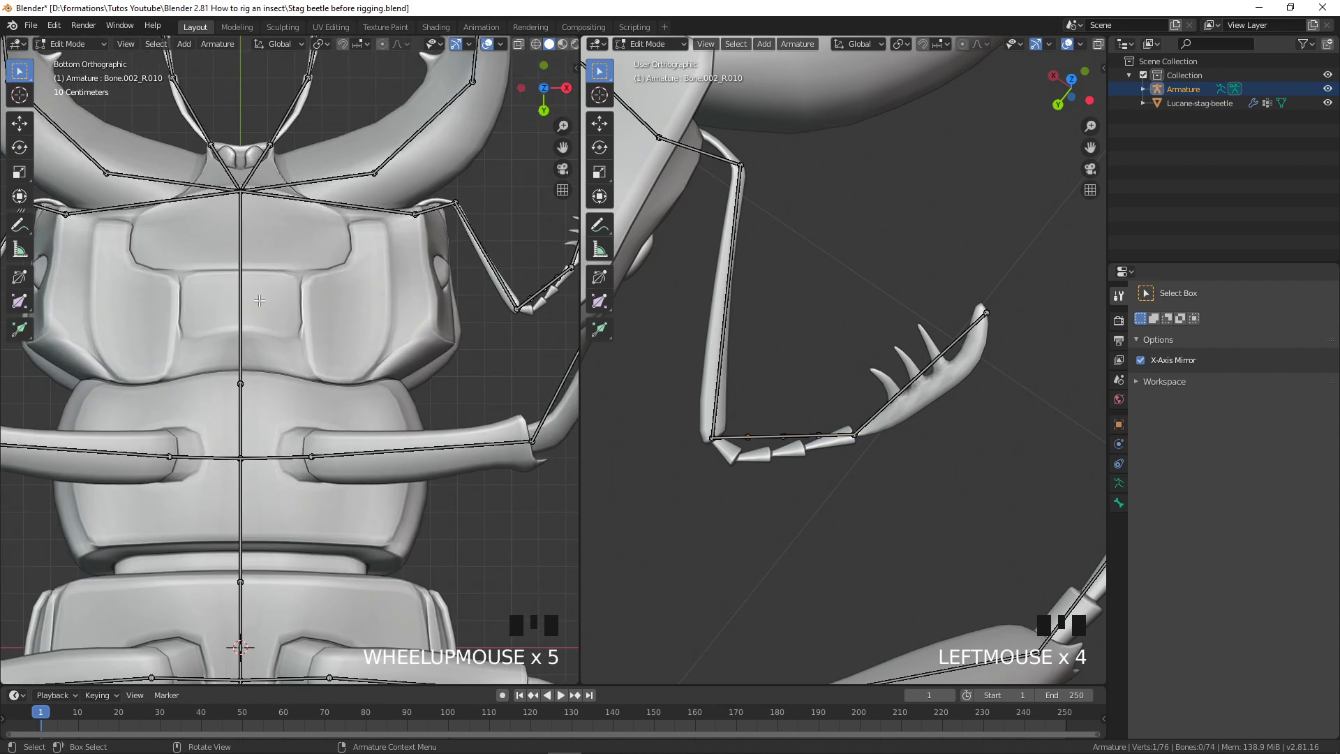
{"action": "middle_click_drag", "start_coordinate": [122, 372], "coordinate": [140, 446], "text": "shift"}
{"action": "scroll", "coordinate": [140, 447], "scroll_direction": "up", "scroll_amount": 2}
{"action": "middle_click_drag", "start_coordinate": [175, 370], "coordinate": [317, 371], "text": "shift"}
{"action": "scroll", "coordinate": [316, 370], "scroll_direction": "up", "scroll_amount": 3}
{"action": "left_click", "coordinate": [284, 424]}
{"action": "scroll", "coordinate": [284, 425], "scroll_direction": "up", "scroll_amount": 2}
{"action": "key", "text": "g"}
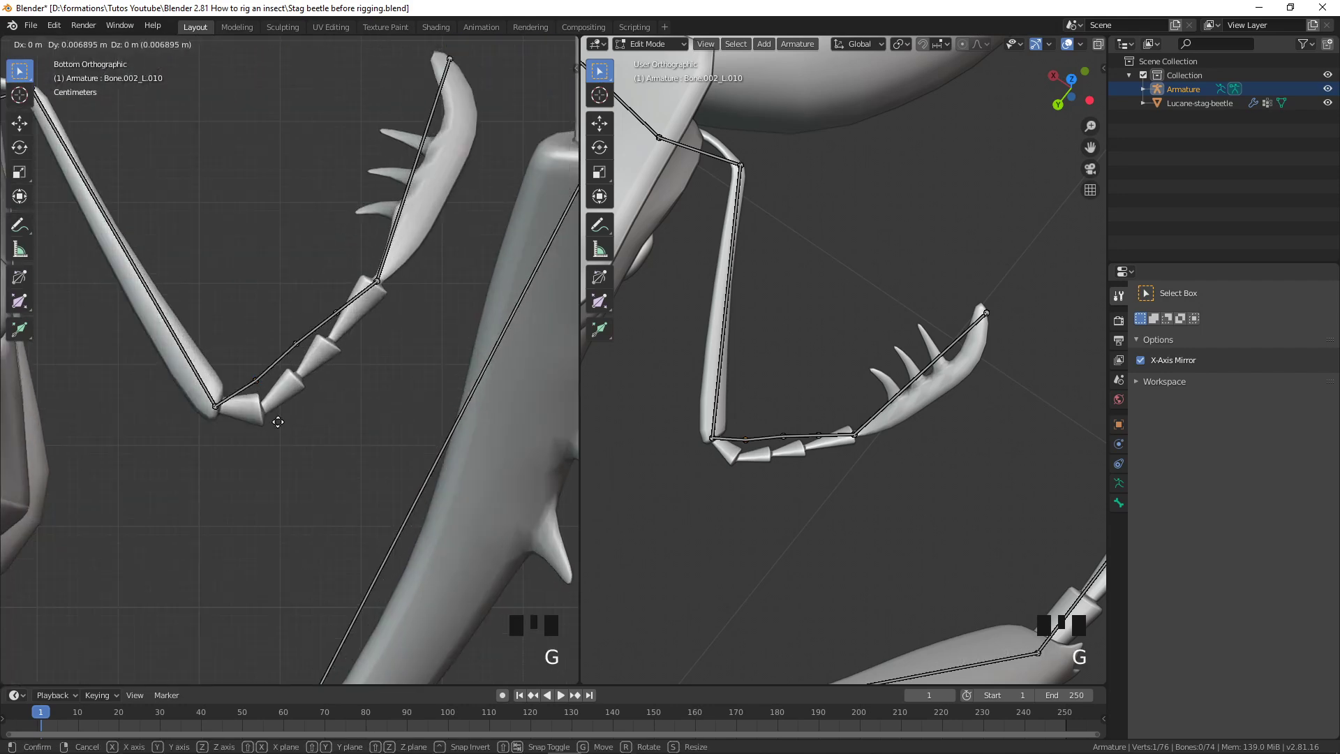
{"action": "left_click", "coordinate": [284, 442]}
Move the elbowed antenna's two remaining new joints onto the ends of the small mesh segments before the spiked end segment
{"action": "left_click", "coordinate": [293, 347]}
{"action": "key", "text": "g"}
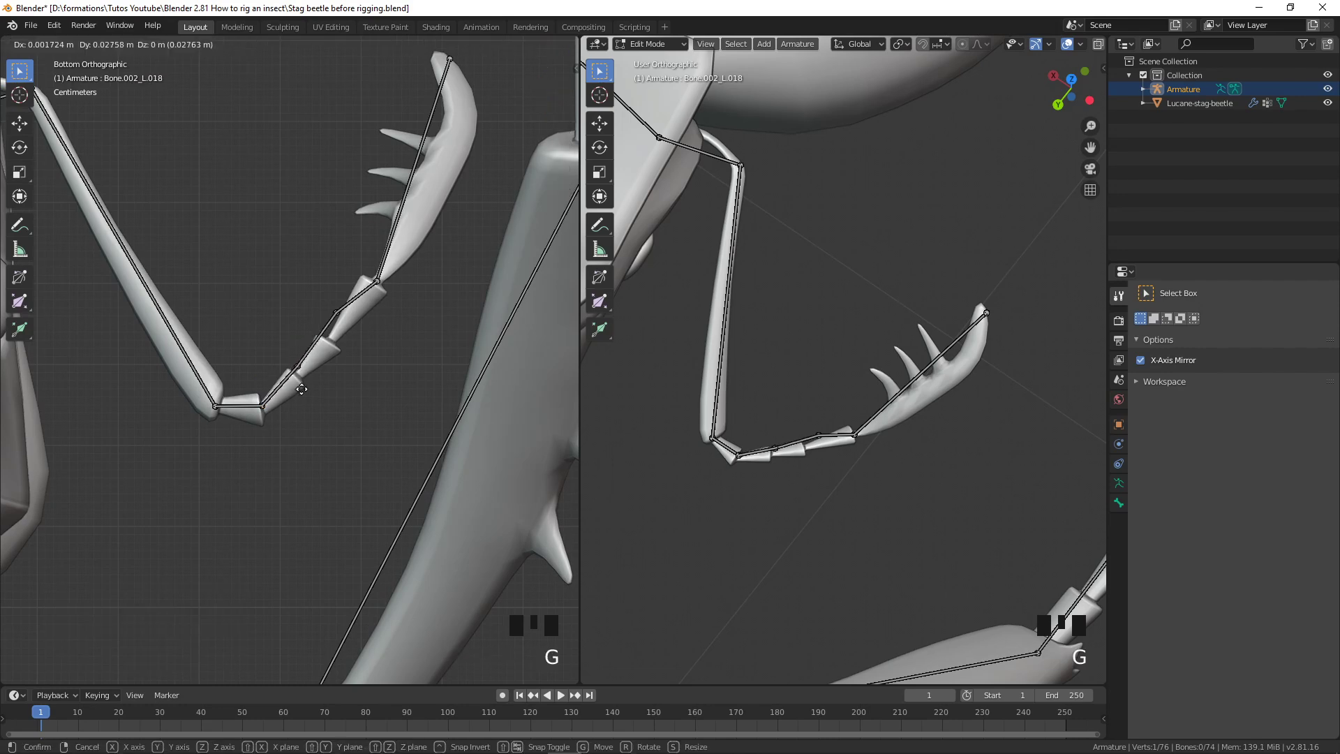
{"action": "left_click", "coordinate": [300, 374]}
{"action": "left_click", "coordinate": [338, 315]}
{"action": "key", "text": "g"}
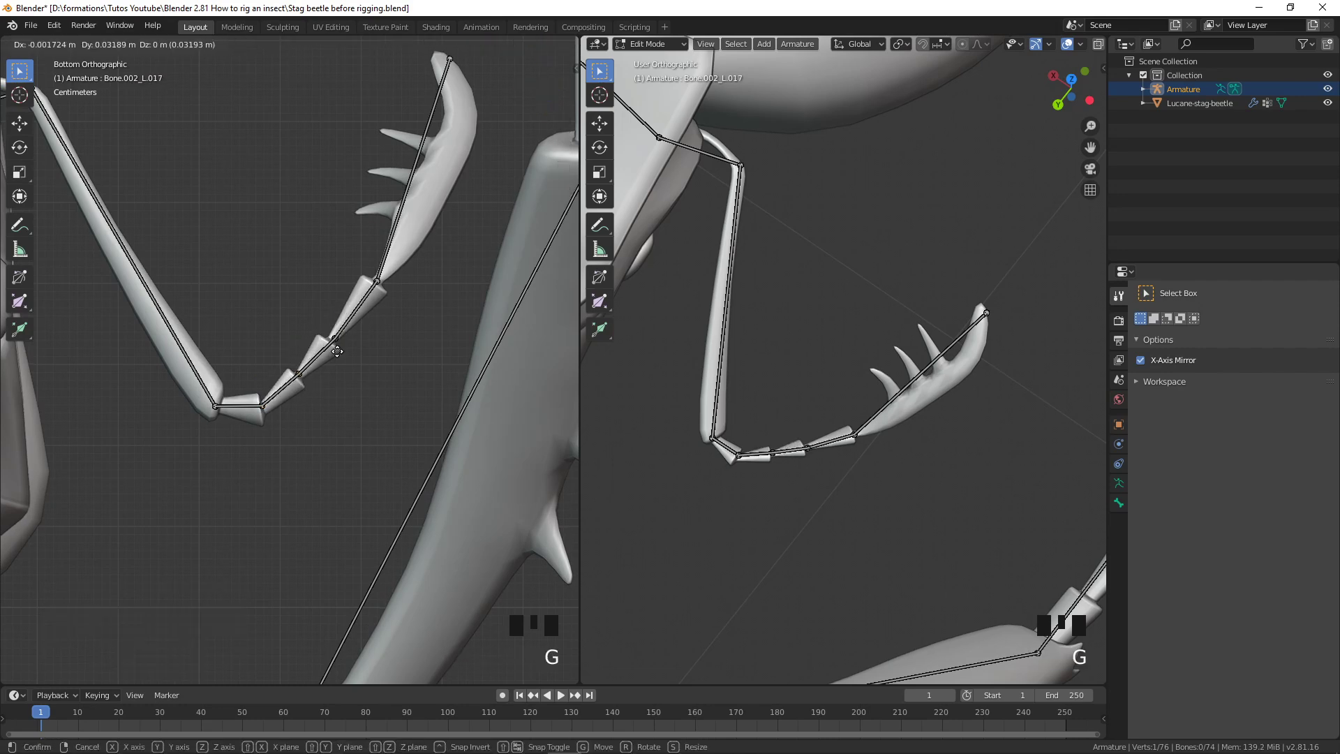
{"action": "left_click", "coordinate": [336, 352]}
{"action": "key", "text": "KP_3"}
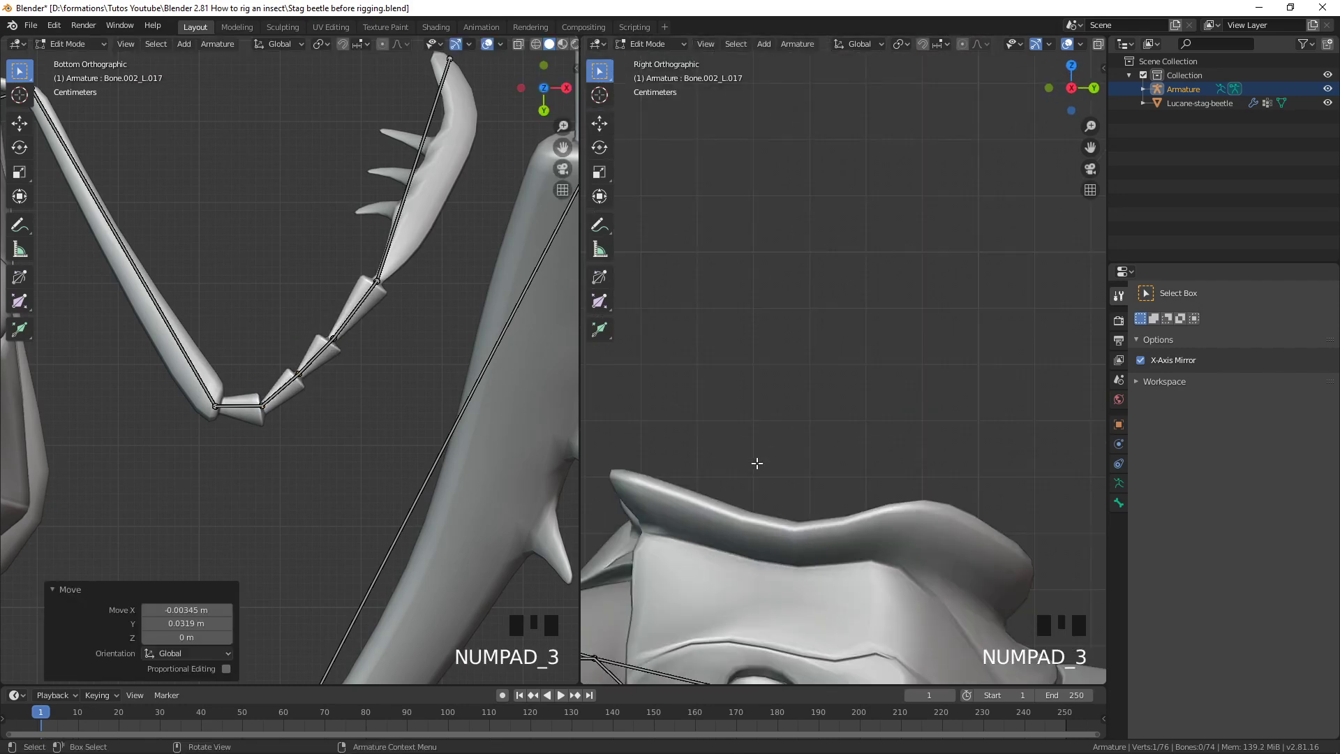
{"action": "scroll", "coordinate": [757, 464], "scroll_direction": "down", "scroll_amount": 5}
{"action": "middle_click_drag", "start_coordinate": [848, 609], "coordinate": [831, 454], "text": "shift"}
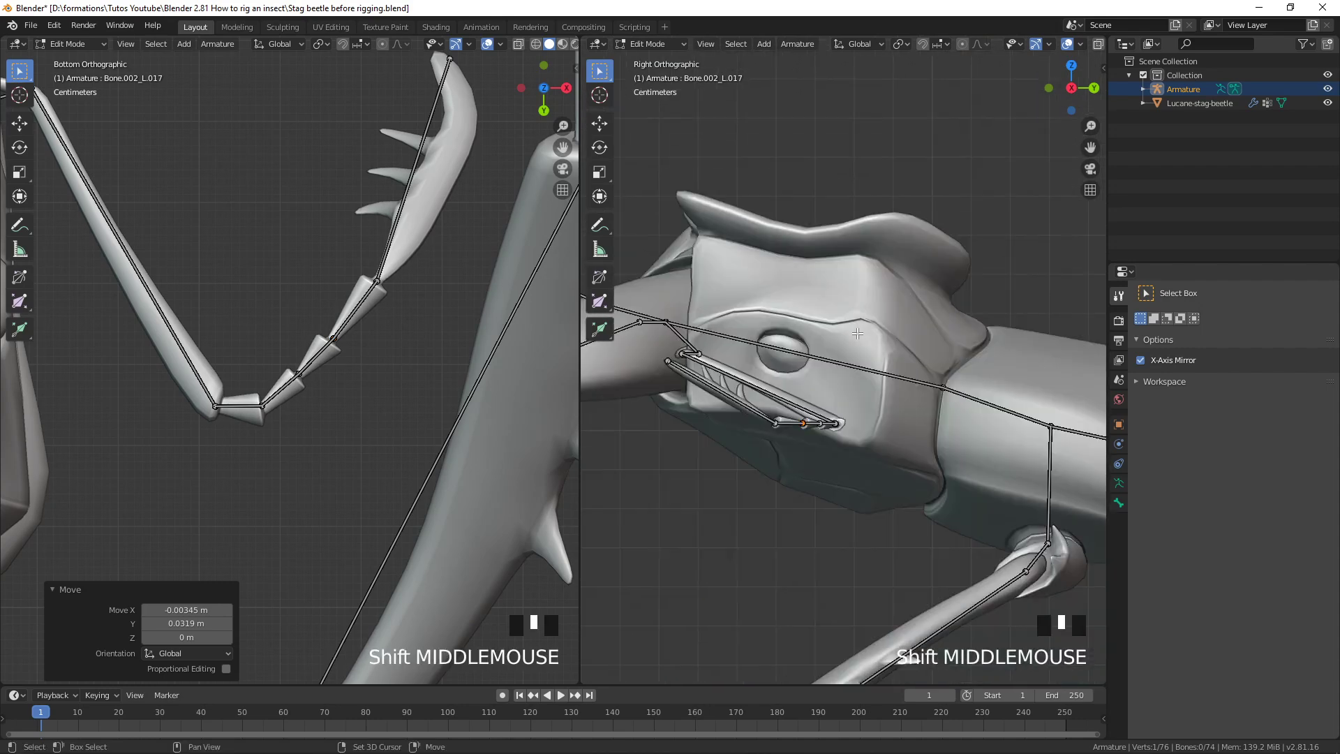
{"action": "scroll", "coordinate": [830, 451], "scroll_direction": "up", "scroll_amount": 5}
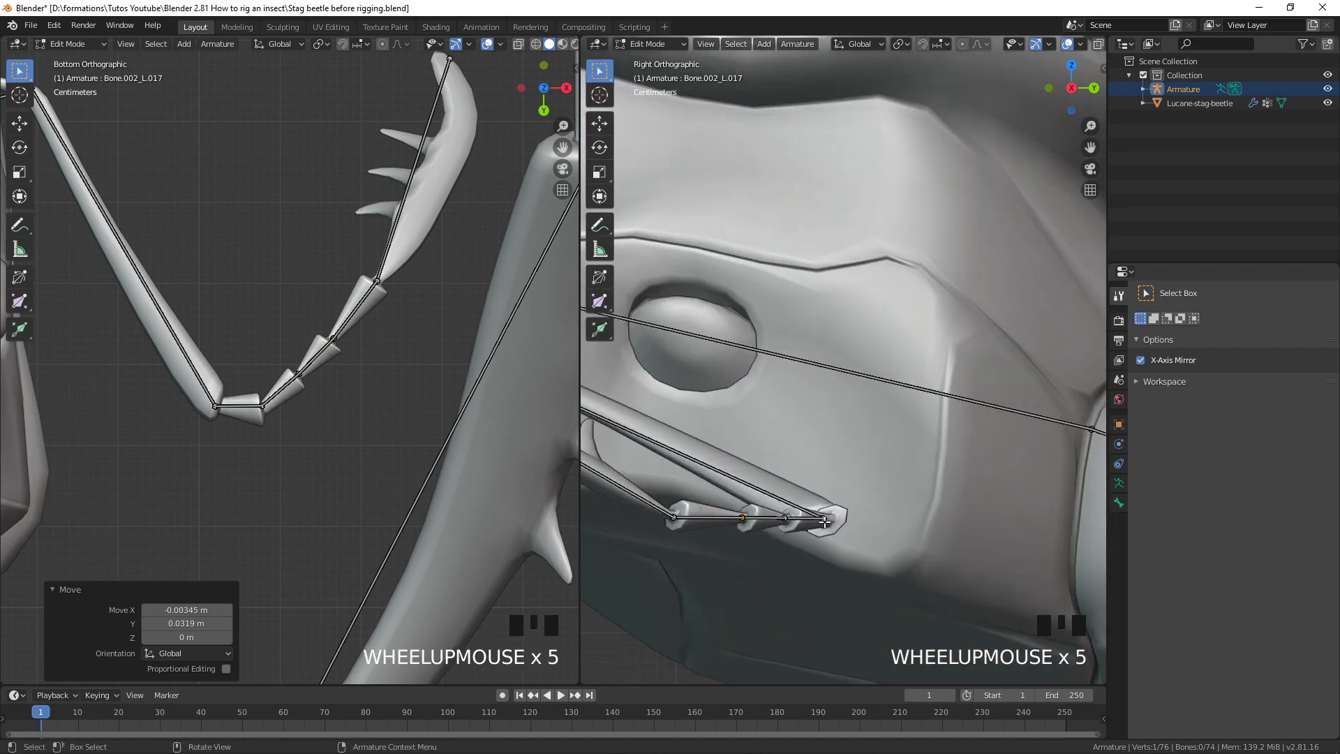
Subdivide the front leg's bone that spans the four small foot segments with 3 cuts
{"action": "scroll", "coordinate": [347, 419], "scroll_direction": "down", "scroll_amount": 4}
{"action": "scroll", "coordinate": [328, 405], "scroll_direction": "down", "scroll_amount": 4}
{"action": "middle_click_drag", "start_coordinate": [342, 464], "coordinate": [340, 531], "text": "shift"}
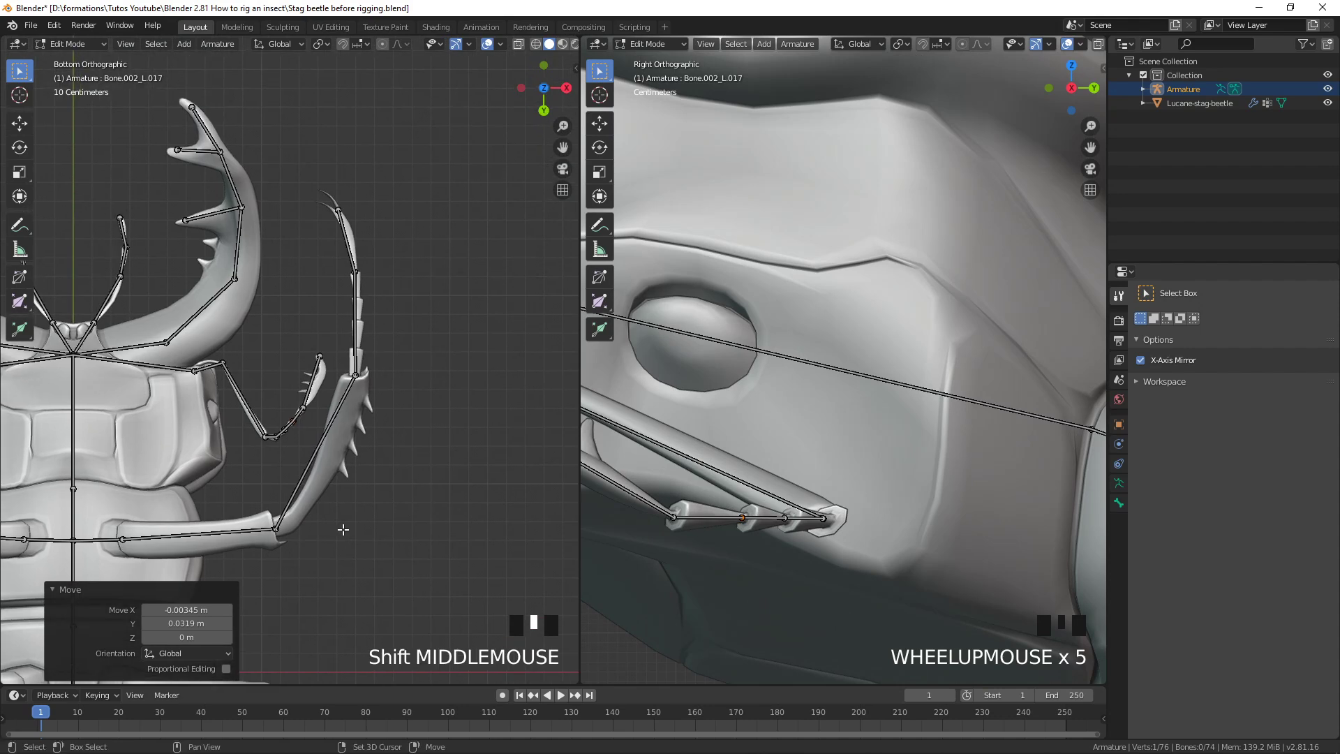
{"action": "scroll", "coordinate": [376, 421], "scroll_direction": "up", "scroll_amount": 3}
{"action": "left_click", "coordinate": [395, 205]}
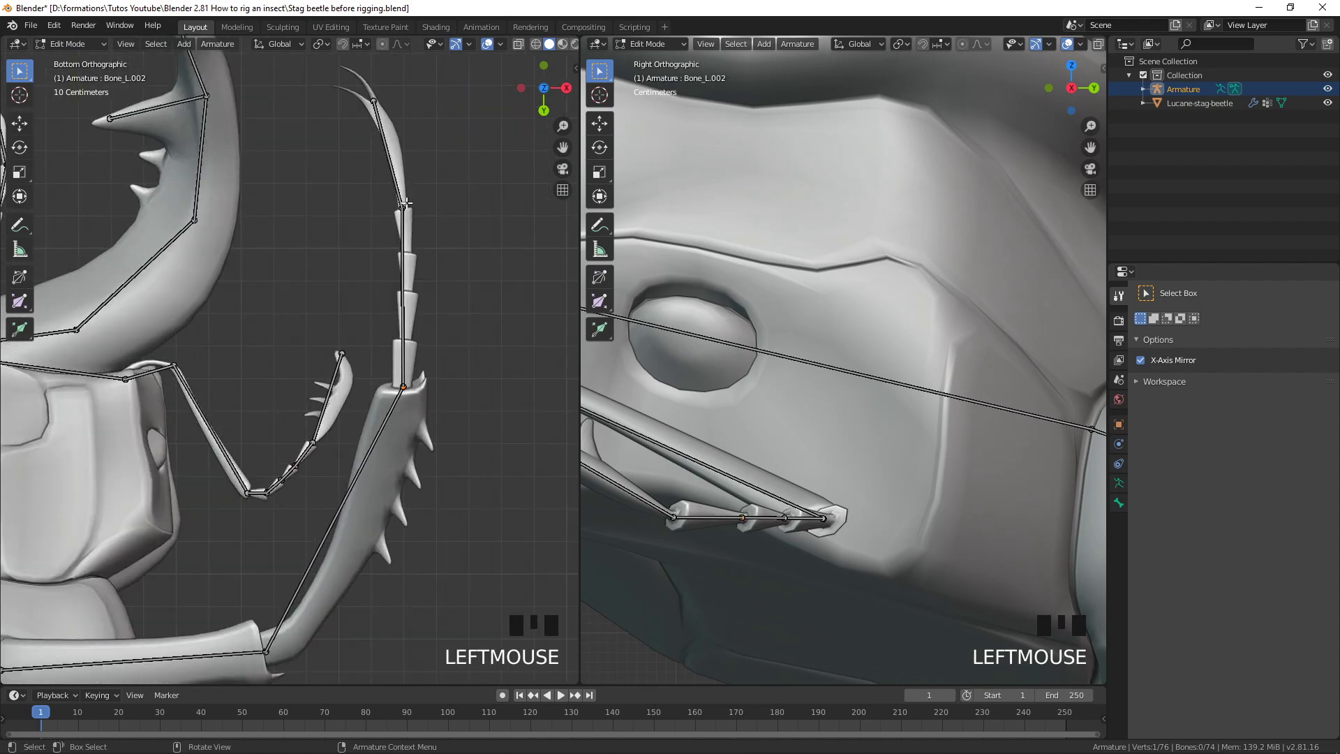
{"action": "left_click", "coordinate": [405, 205], "text": "shift"}
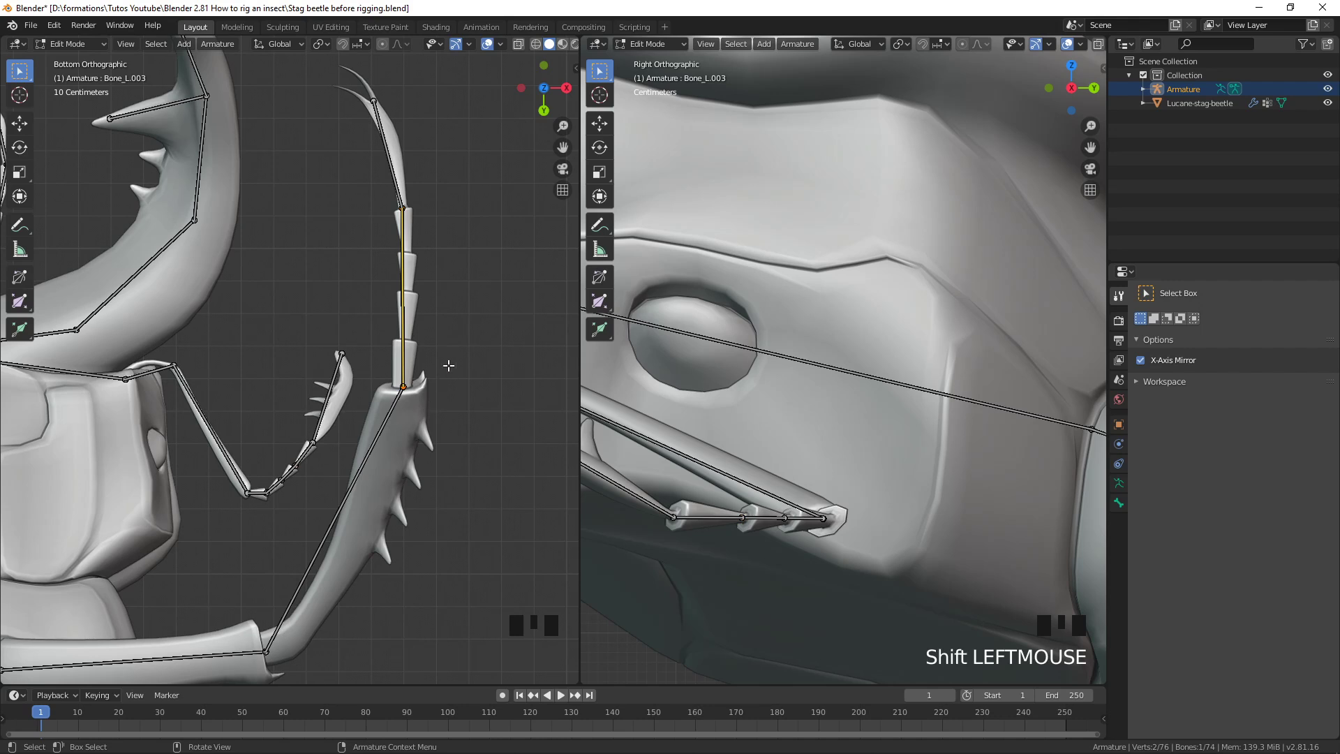
{"action": "key", "text": "w"}
{"action": "key", "text": "w"}
{"action": "right_click", "coordinate": [449, 365]}
{"action": "left_click", "coordinate": [450, 365]}
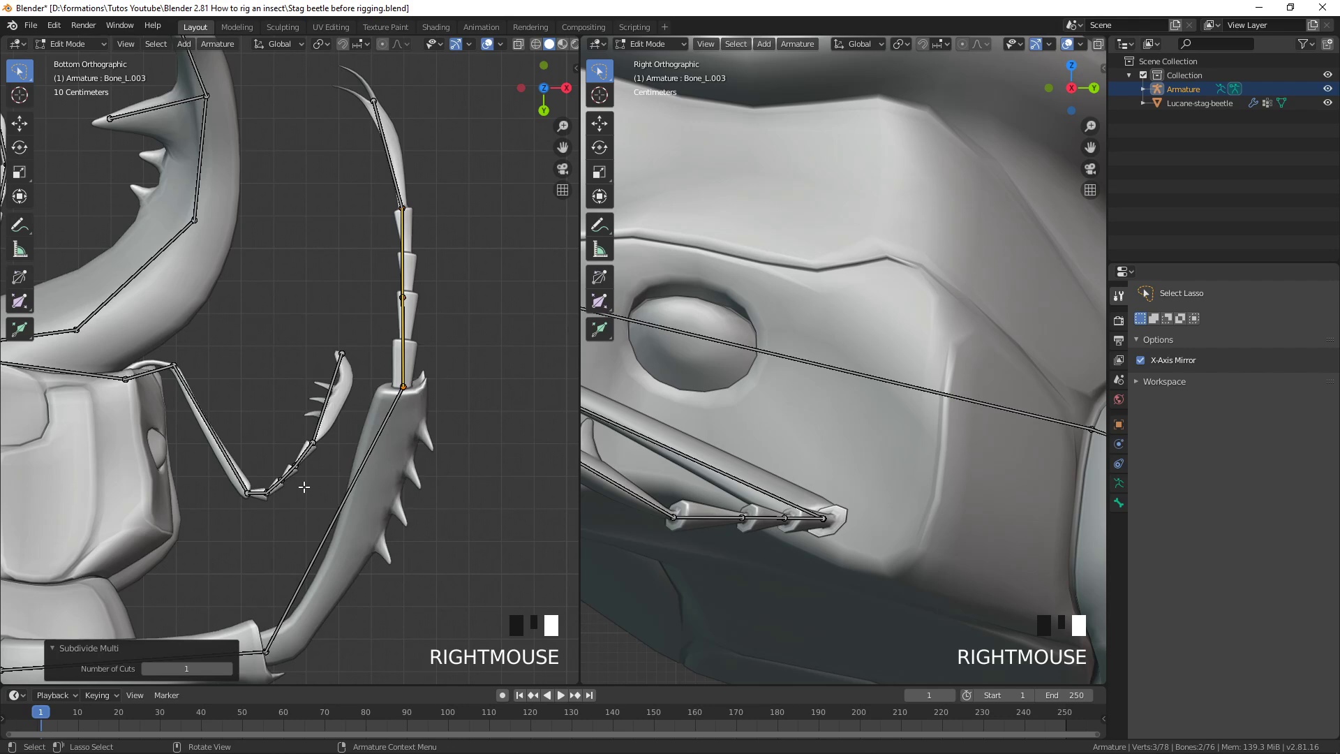
{"action": "left_click", "coordinate": [229, 668]}
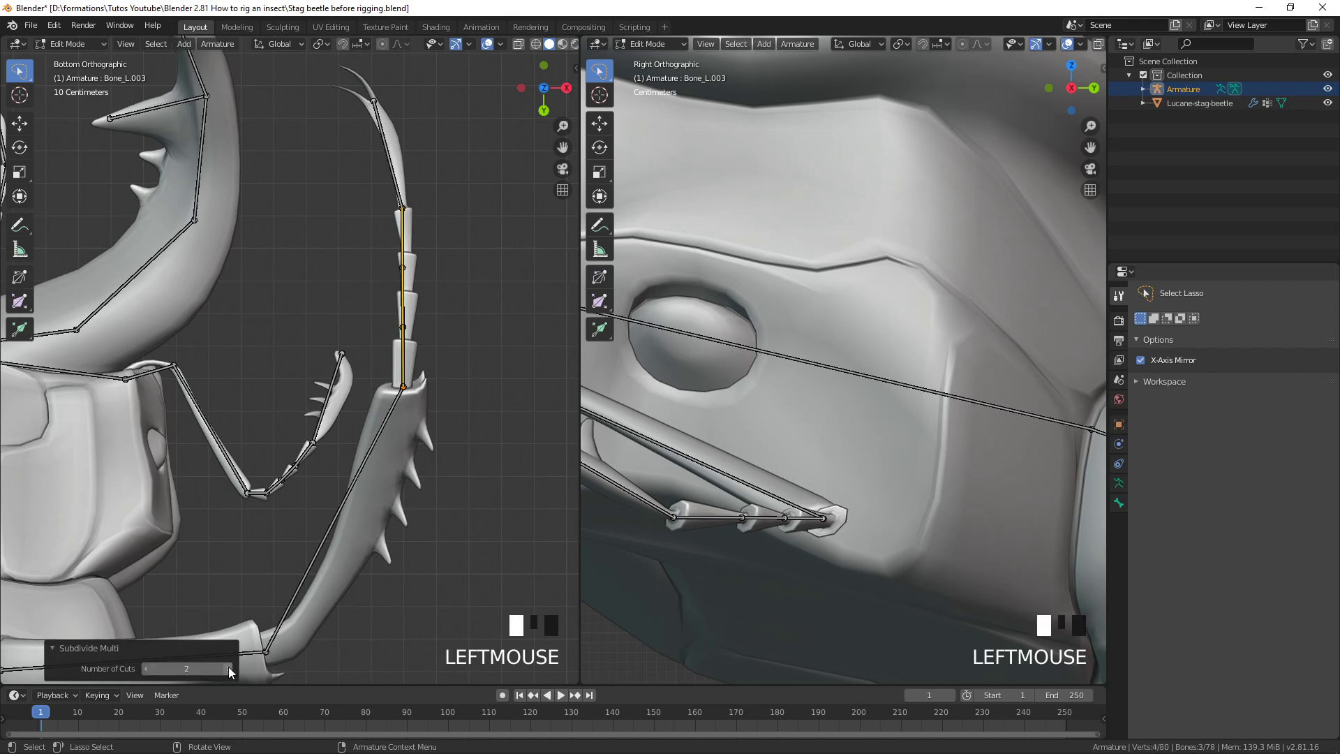
{"action": "left_click", "coordinate": [229, 669]}
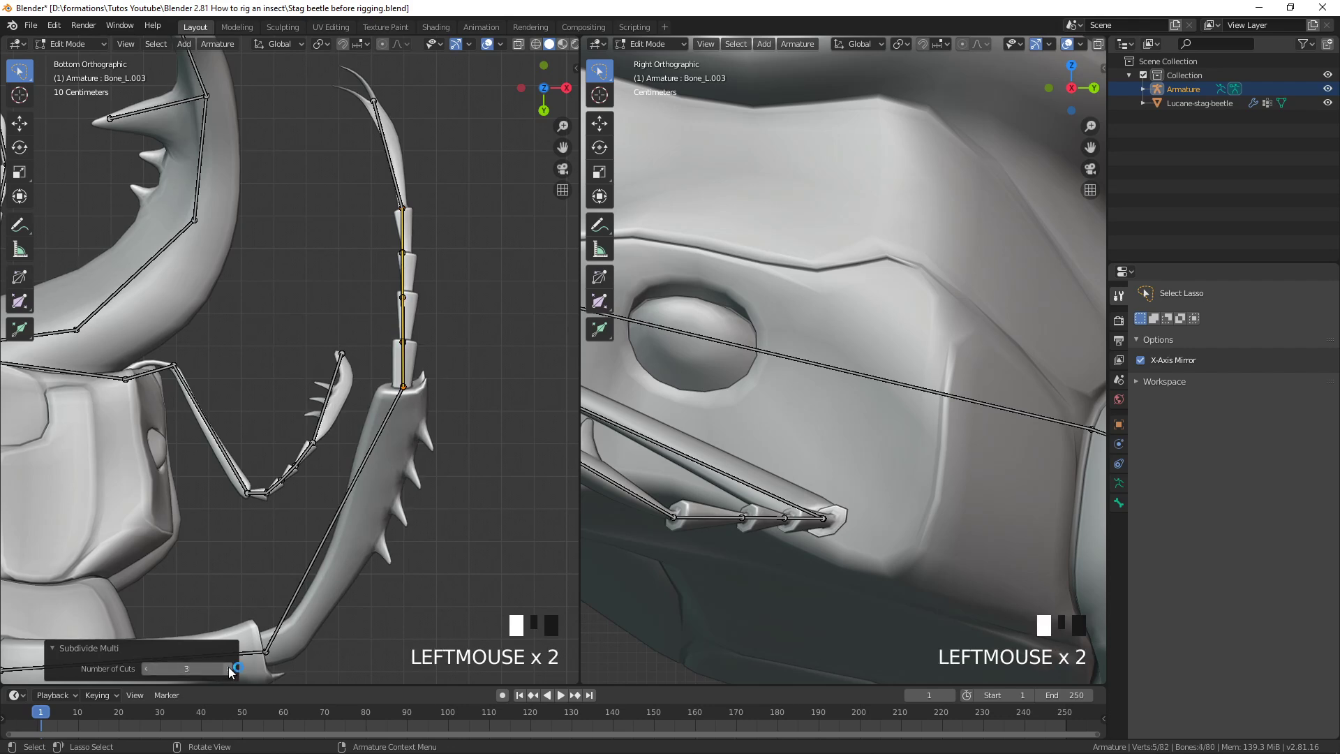
Align the front foot's three new joints with the breaks between the small mesh segments in the bottom view
{"action": "left_click", "coordinate": [403, 254]}
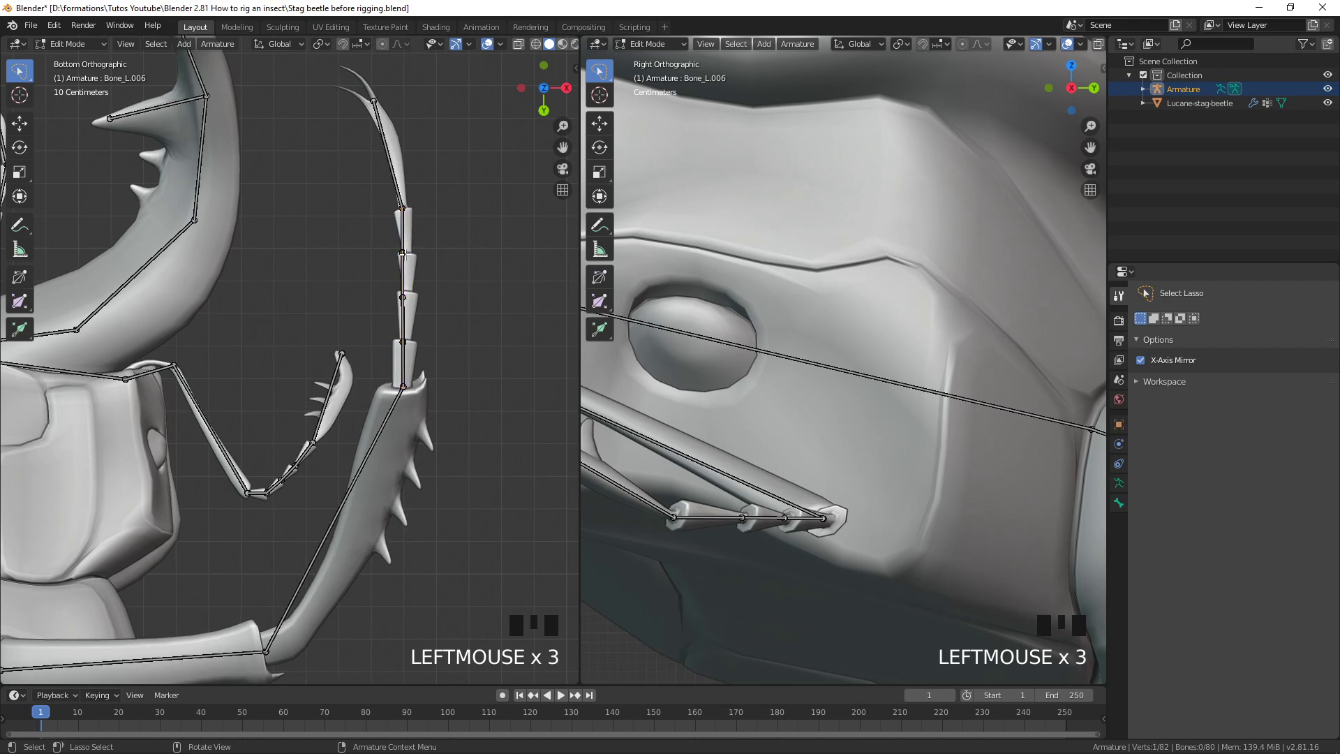
{"action": "key", "text": "g"}
{"action": "left_click", "coordinate": [423, 282]}
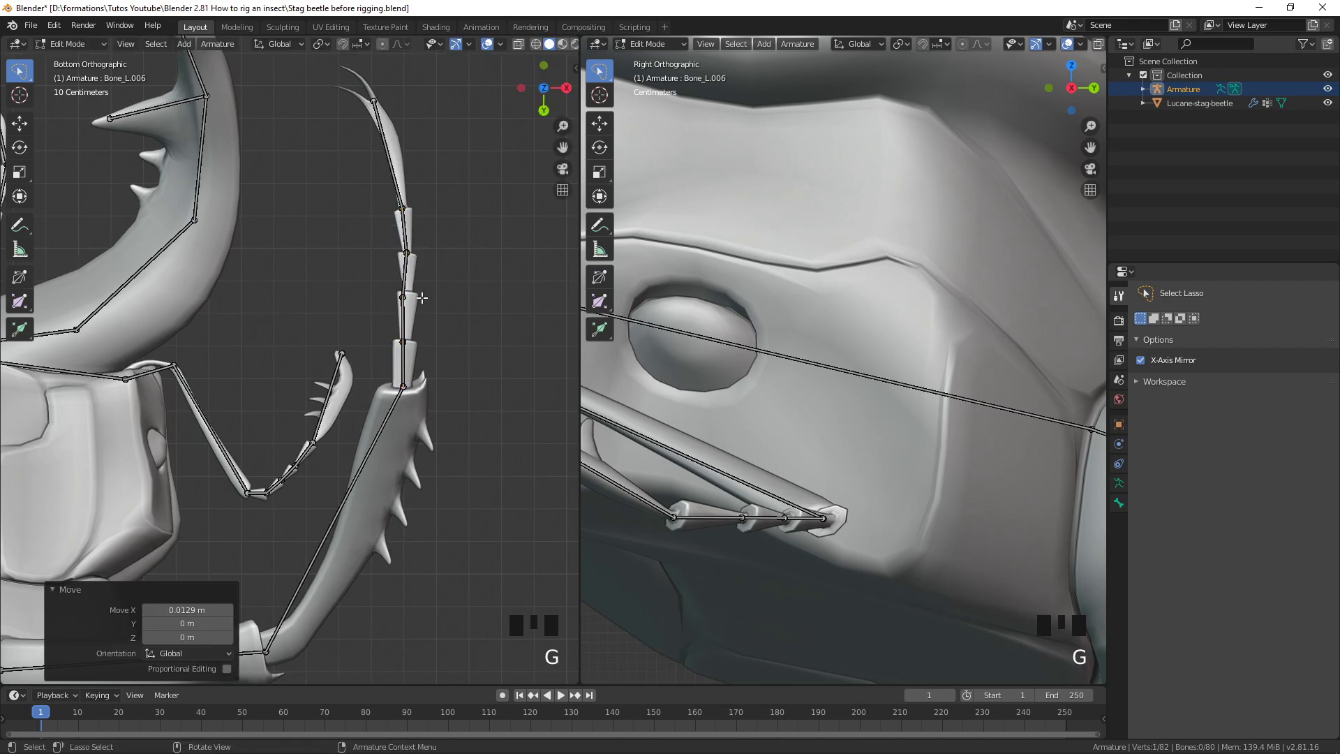
{"action": "left_click", "coordinate": [404, 296]}
{"action": "key", "text": "g"}
{"action": "left_click", "coordinate": [416, 294]}
{"action": "left_click", "coordinate": [405, 342]}
{"action": "key", "text": "g"}
{"action": "left_click", "coordinate": [412, 346]}
Lower the front foot's three new joints in the side view to centre them in the mesh segments
{"action": "scroll", "coordinate": [802, 469], "scroll_direction": "down", "scroll_amount": 8}
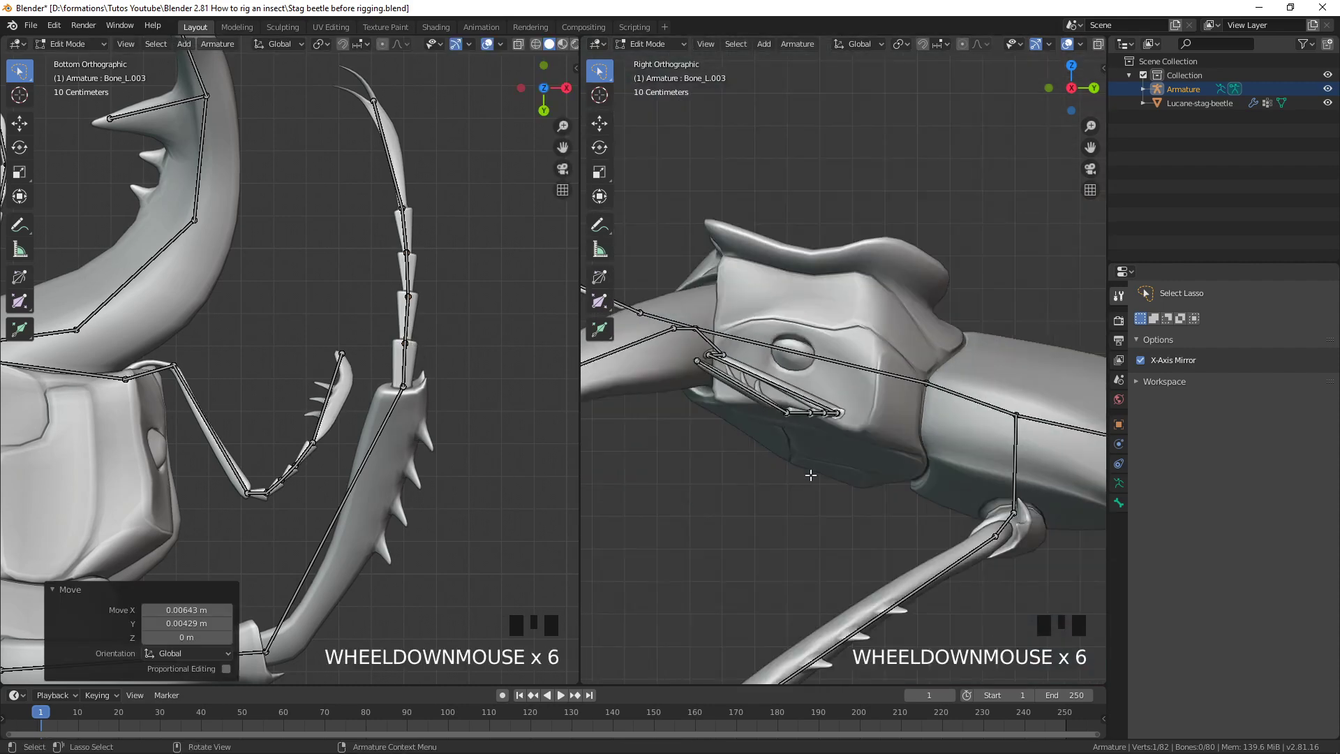
{"action": "middle_click_drag", "start_coordinate": [889, 470], "coordinate": [873, 343], "text": "shift"}
{"action": "scroll", "coordinate": [873, 343], "scroll_direction": "up", "scroll_amount": 2}
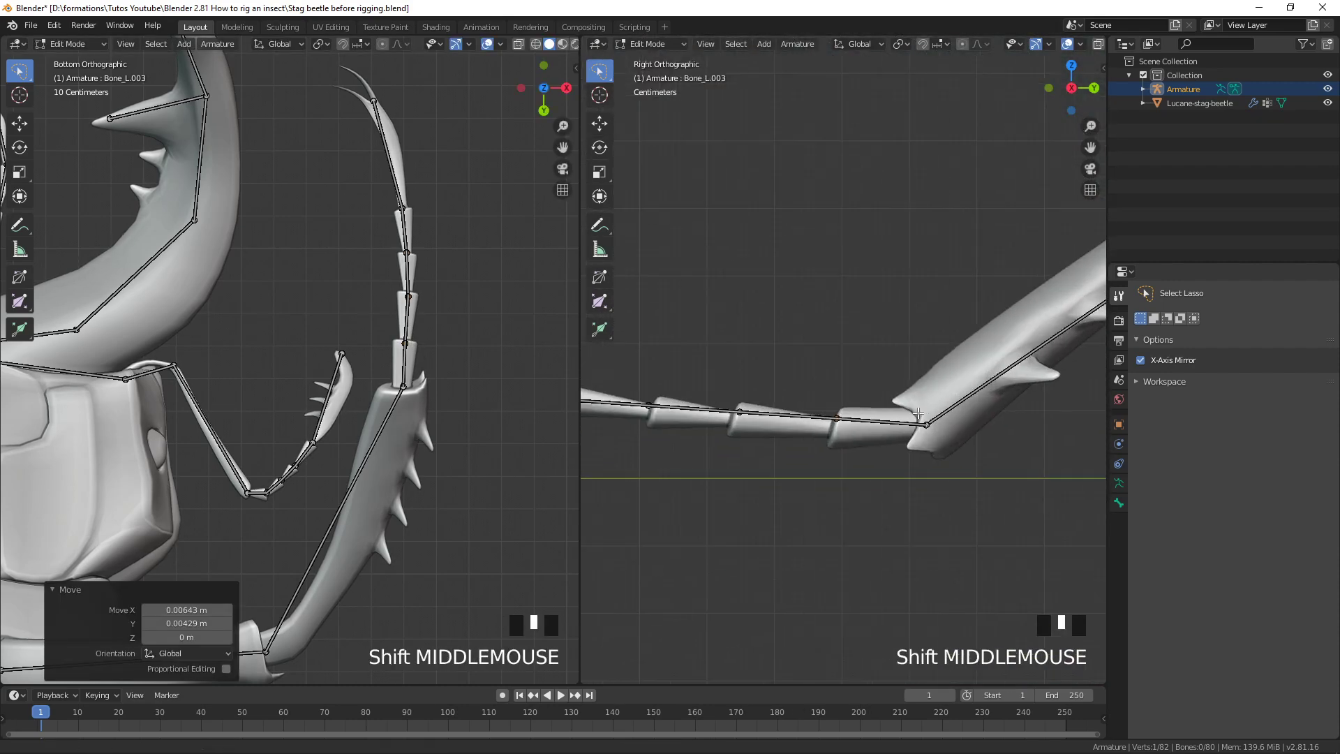
{"action": "left_click", "coordinate": [862, 412]}
{"action": "key", "text": "g"}
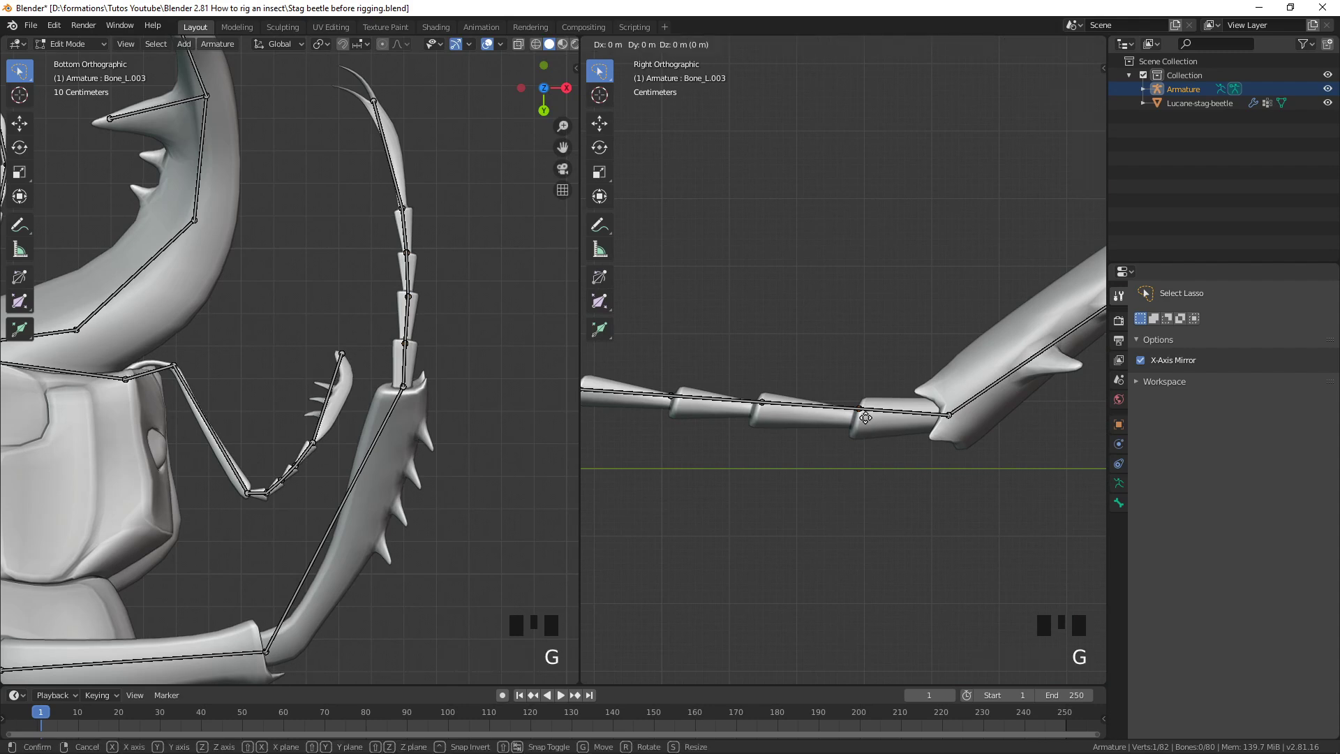
{"action": "left_click", "coordinate": [863, 426]}
{"action": "left_click", "coordinate": [764, 401]}
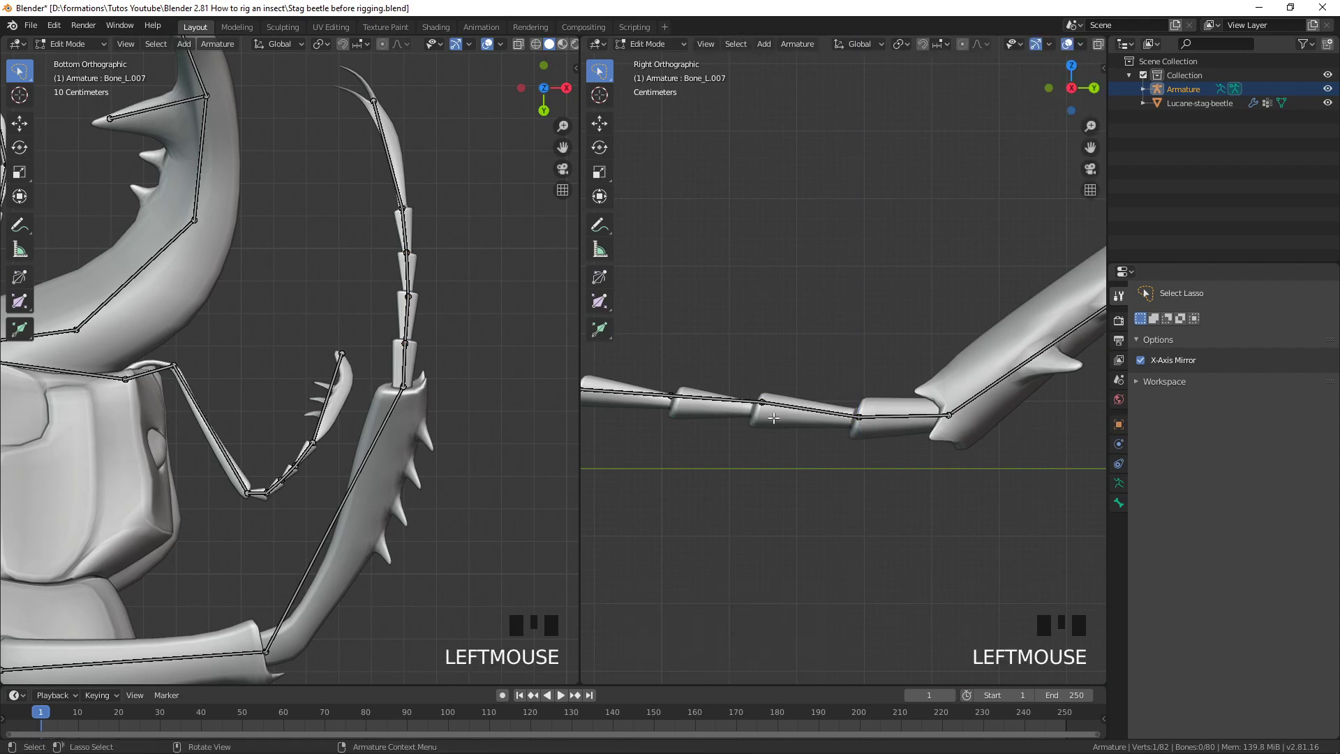
{"action": "key", "text": "g"}
{"action": "left_click", "coordinate": [772, 425]}
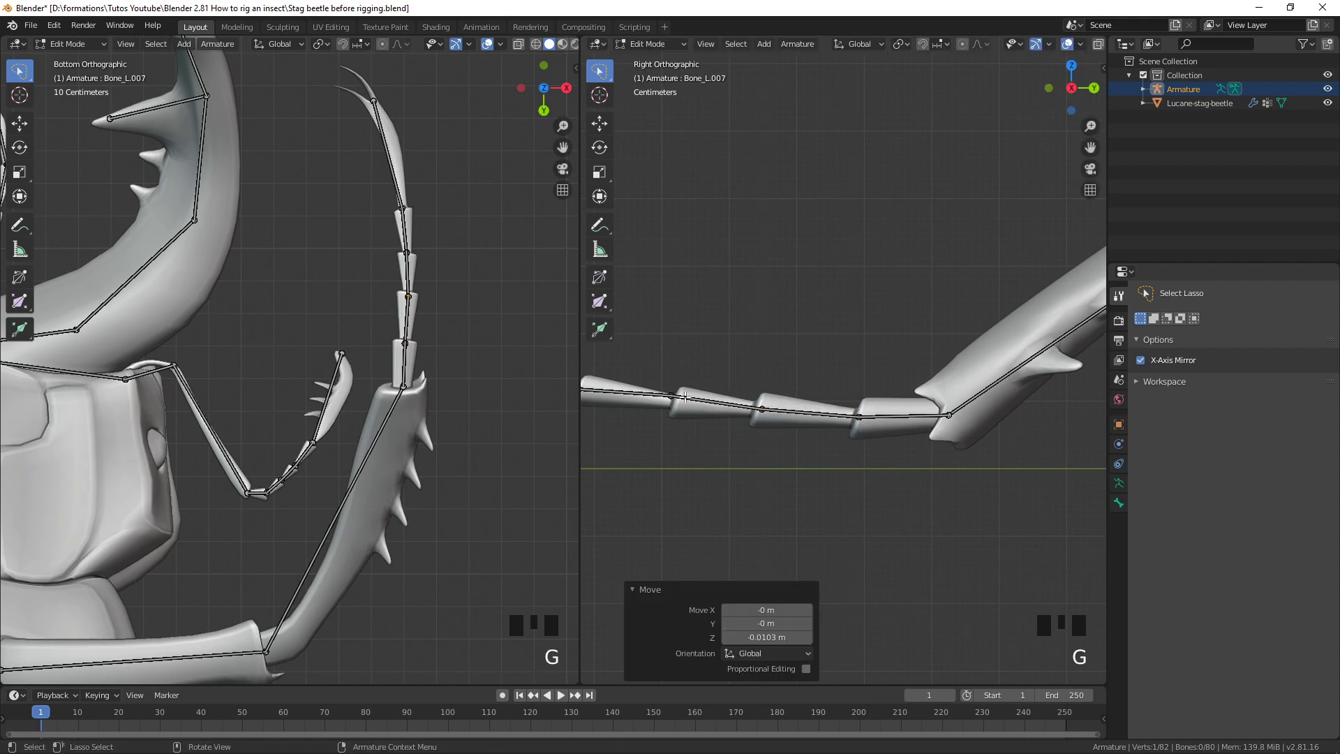
{"action": "left_click", "coordinate": [677, 396]}
{"action": "key", "text": "g"}
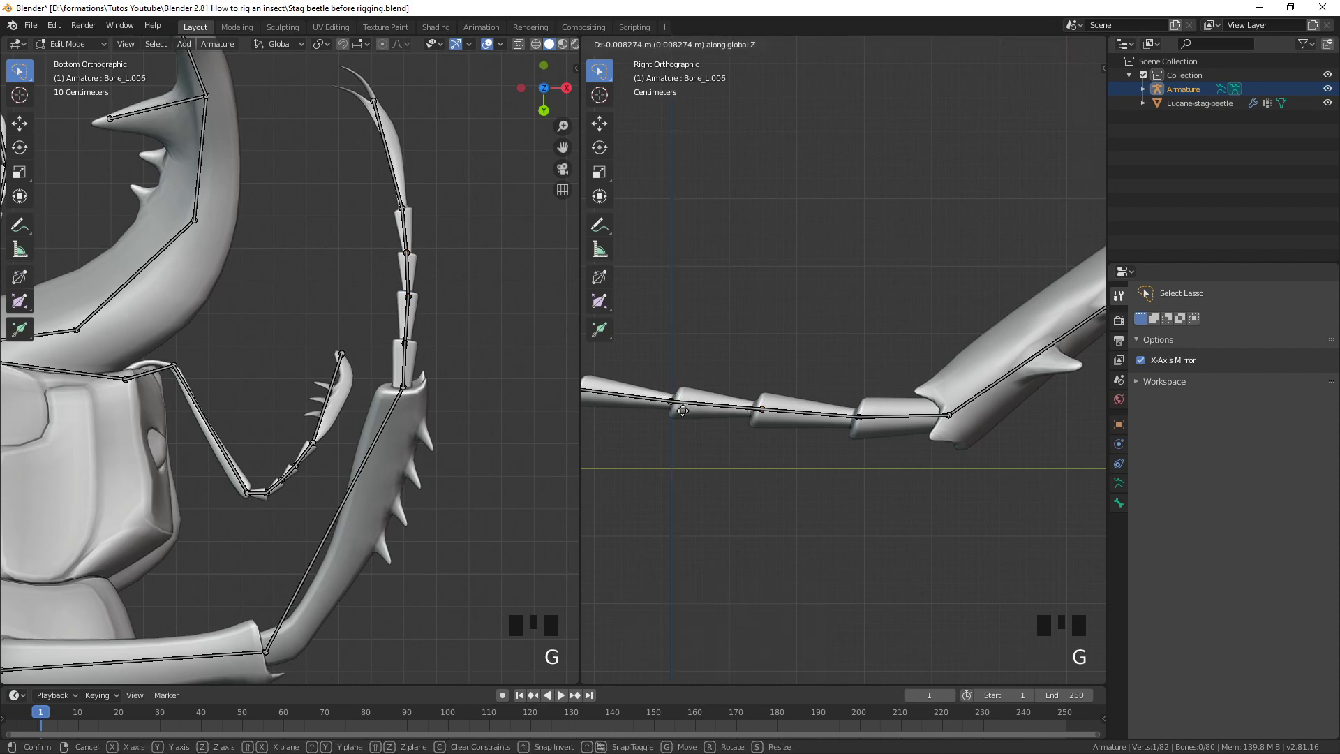
{"action": "left_click", "coordinate": [727, 421]}
Extrude two bones from the front foot's end joint, one toward the tip of each claw
{"action": "scroll", "coordinate": [727, 421], "scroll_direction": "down", "scroll_amount": 3}
{"action": "scroll", "coordinate": [827, 440], "scroll_direction": "down", "scroll_amount": 2}
{"action": "middle_click_drag", "start_coordinate": [809, 441], "coordinate": [781, 394], "text": "shift"}
{"action": "left_click", "coordinate": [758, 370]}
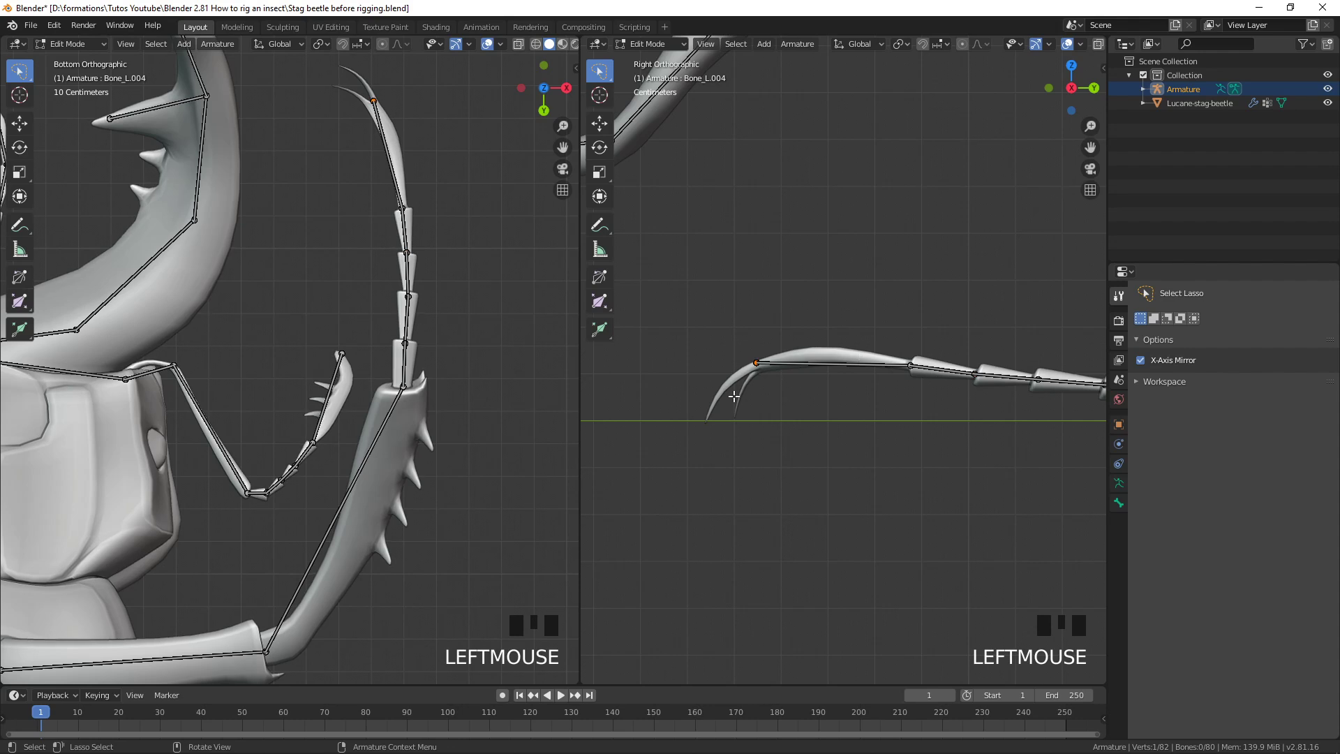
{"action": "middle_click_drag", "start_coordinate": [463, 412], "coordinate": [464, 365], "text": "shift"}
{"action": "scroll", "coordinate": [470, 431], "scroll_direction": "up", "scroll_amount": 4}
{"action": "middle_click_drag", "start_coordinate": [470, 431], "coordinate": [491, 383], "text": "shift"}
{"action": "middle_click_drag", "start_coordinate": [562, 342], "coordinate": [479, 391], "text": "shift"}
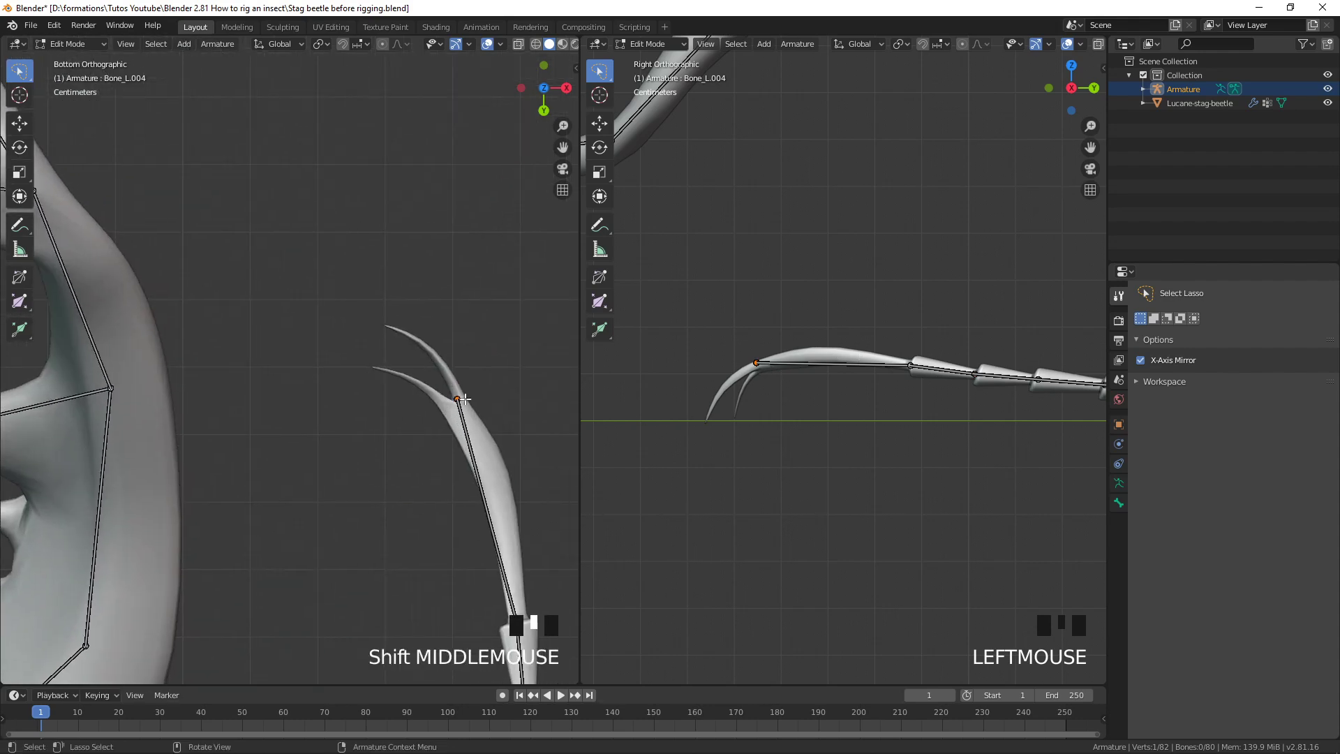
{"action": "key", "text": "e"}
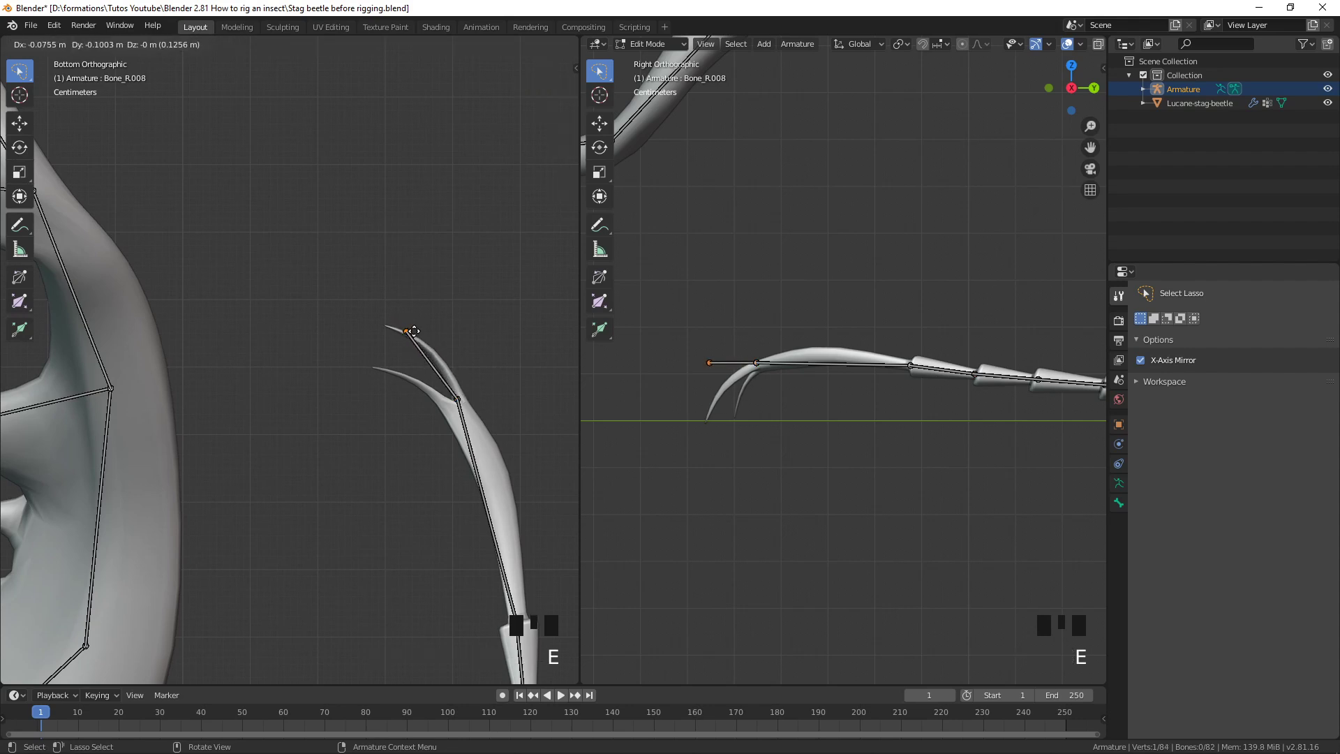
{"action": "left_click", "coordinate": [391, 324]}
{"action": "left_click", "coordinate": [458, 399]}
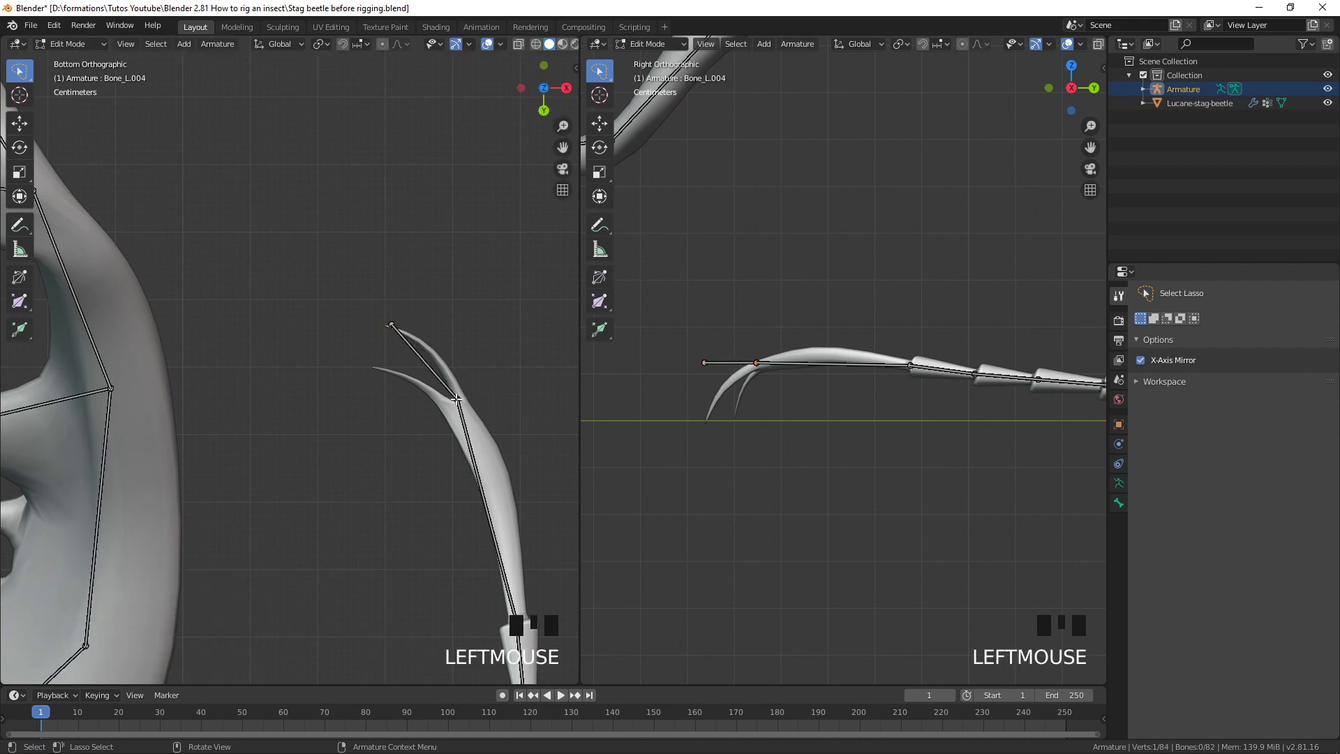
{"action": "key", "text": "e"}
{"action": "left_click", "coordinate": [382, 368]}
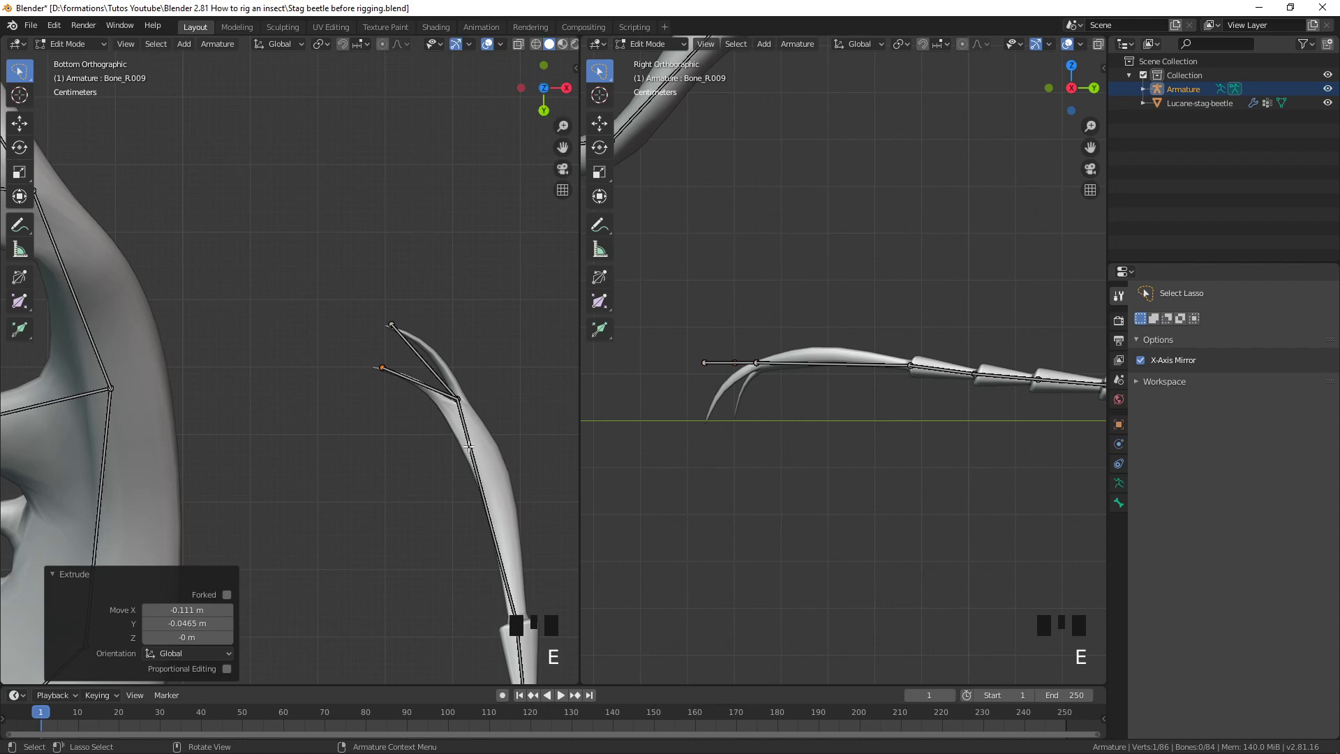
Subdivide the bone of the front foot's long curved end segment with 1 cut
{"action": "middle_click_drag", "start_coordinate": [507, 638], "coordinate": [428, 407]}
{"action": "key", "text": "KP_7"}
{"action": "scroll", "coordinate": [419, 454], "scroll_direction": "up", "scroll_amount": 3}
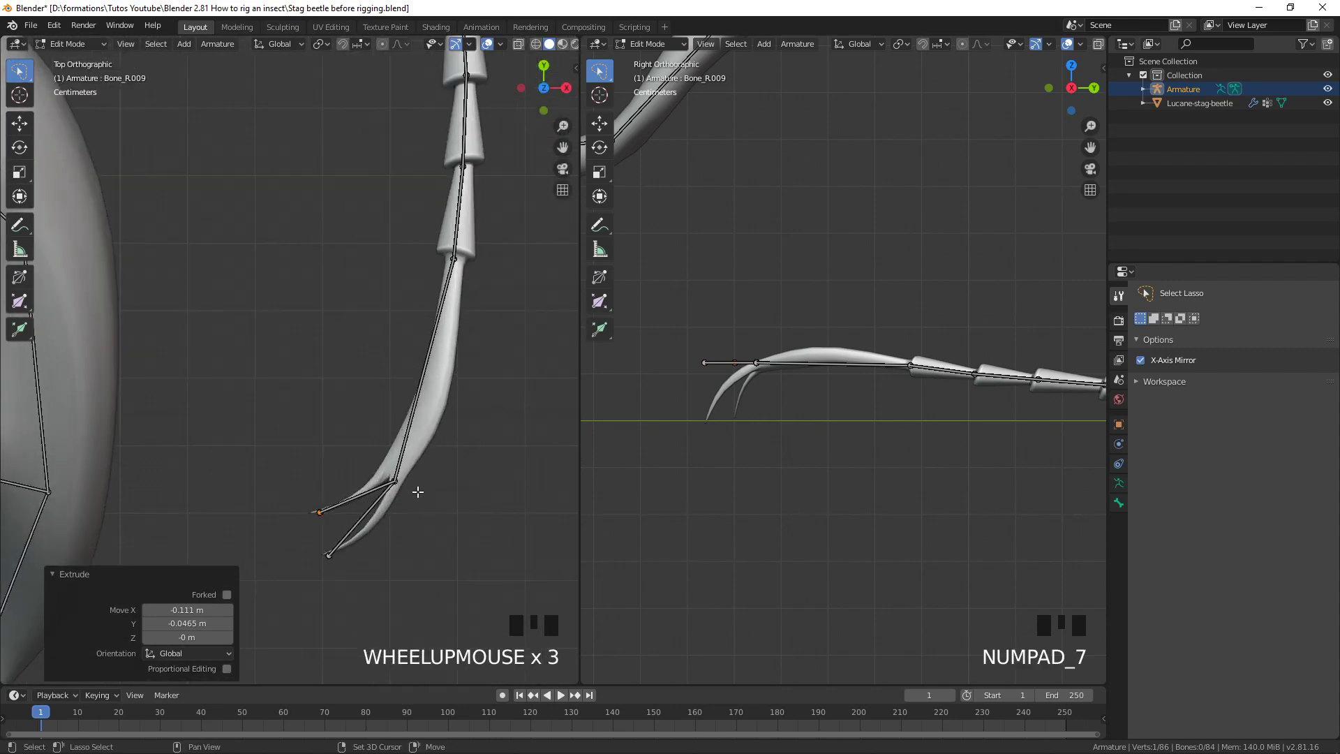
{"action": "middle_click_drag", "start_coordinate": [416, 488], "coordinate": [397, 462], "text": "shift"}
{"action": "left_click", "coordinate": [439, 250]}
{"action": "left_click", "coordinate": [451, 245], "text": "shift"}
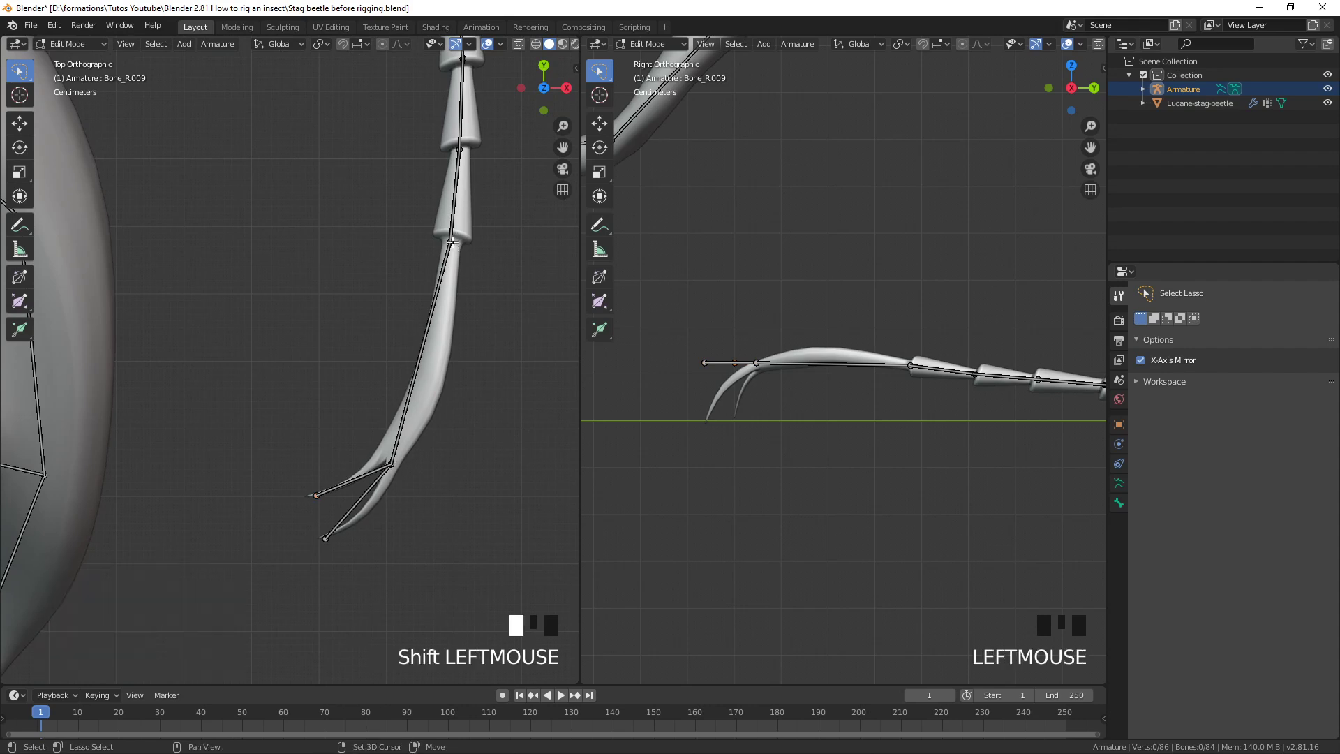
{"action": "left_click", "coordinate": [435, 302]}
{"action": "right_click", "coordinate": [438, 303]}
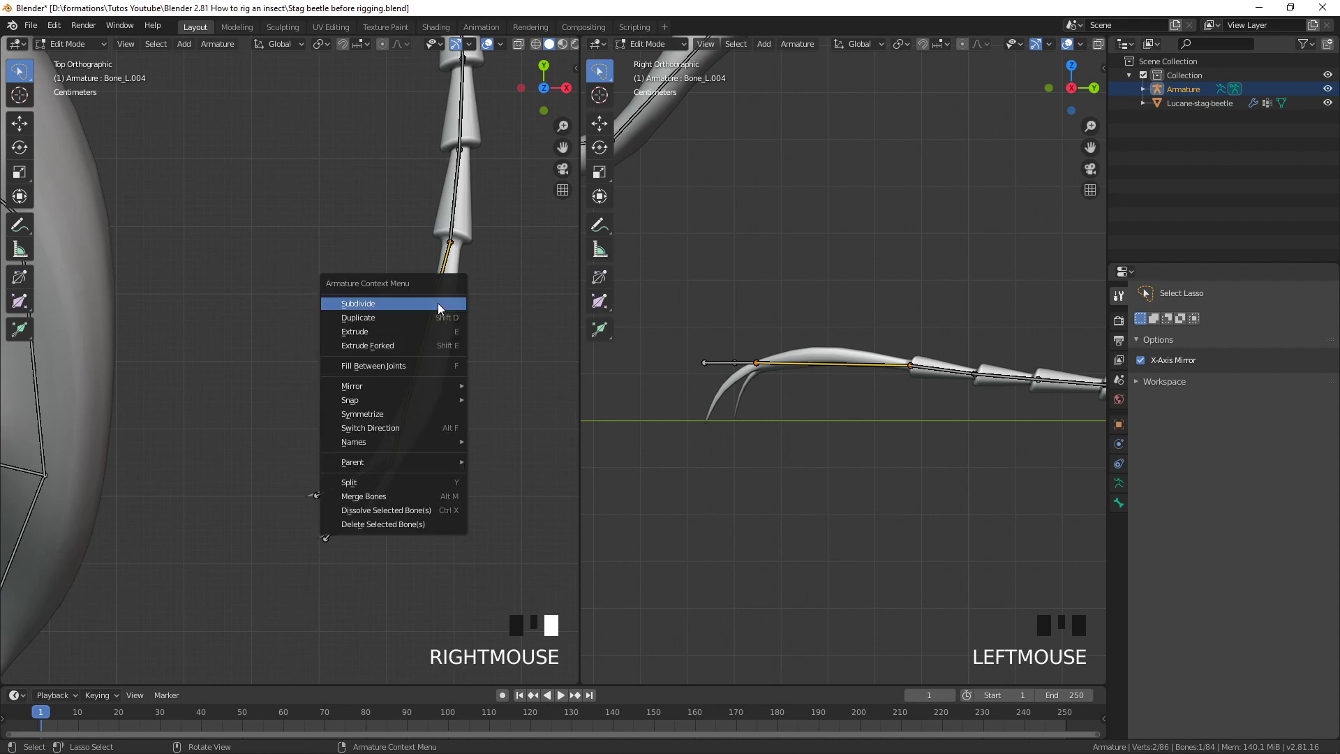
{"action": "left_click", "coordinate": [438, 303]}
Move the curved end segment's new middle joint onto the mesh centre in the top view and raise it in the side view
{"action": "left_click", "coordinate": [428, 356]}
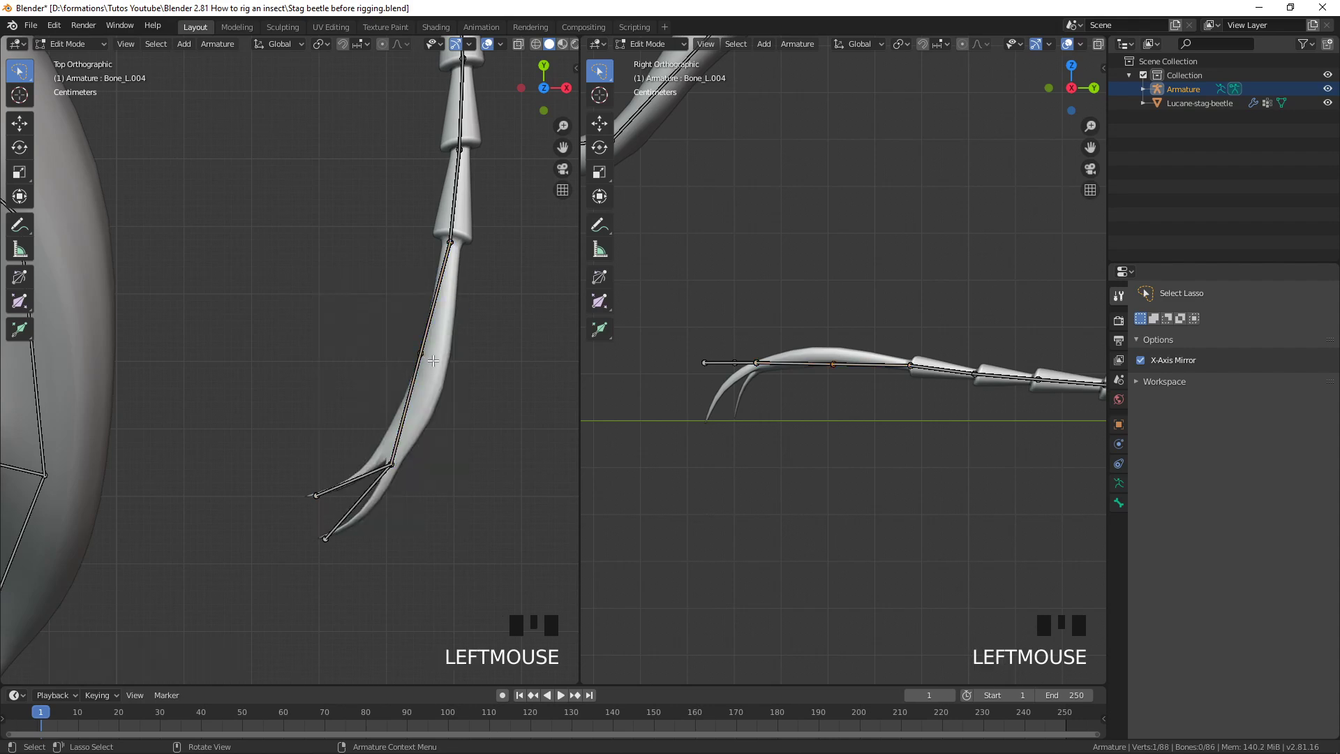
{"action": "key", "text": "g"}
{"action": "left_click", "coordinate": [446, 361]}
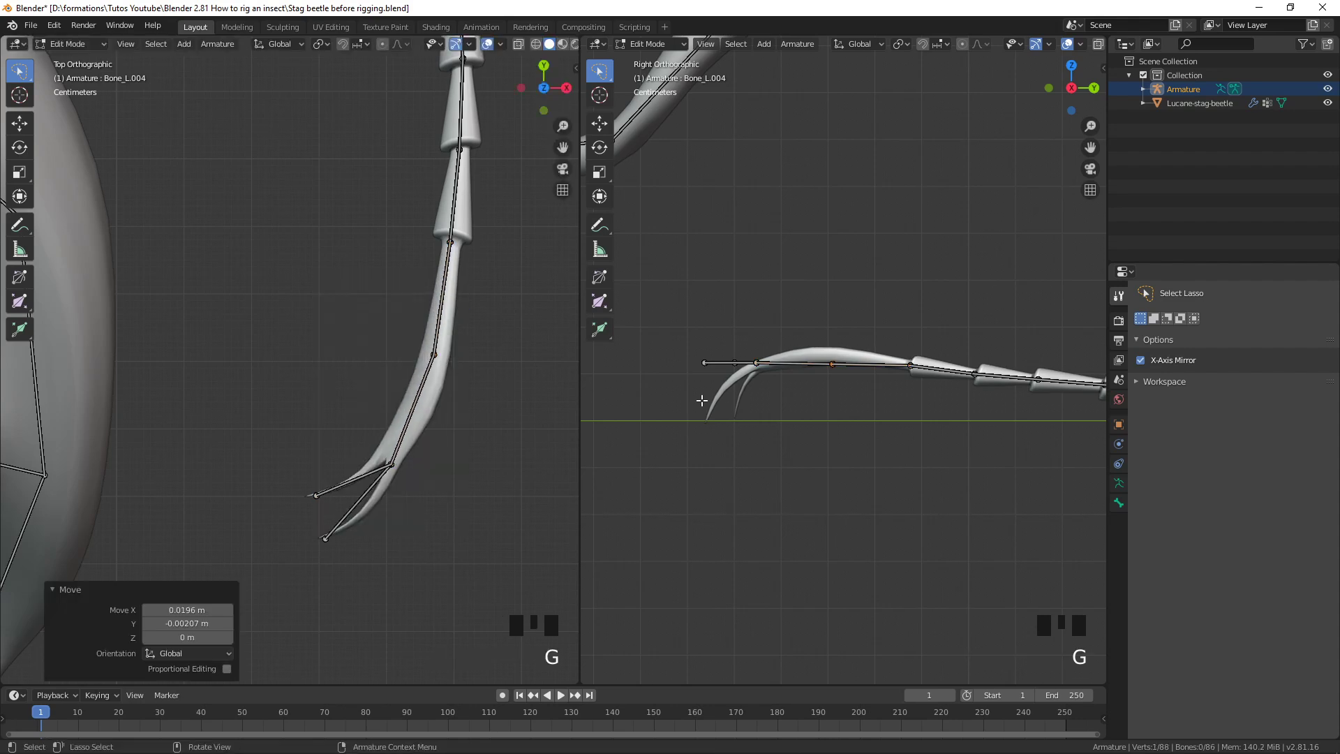
{"action": "left_click", "coordinate": [835, 372]}
{"action": "key", "text": "g"}
{"action": "left_click", "coordinate": [835, 368]}
Lower the end joints of the front foot's two claw bones along Z to the claw tips, about 0.109 m and 0.098 m
{"action": "left_click", "coordinate": [703, 364]}
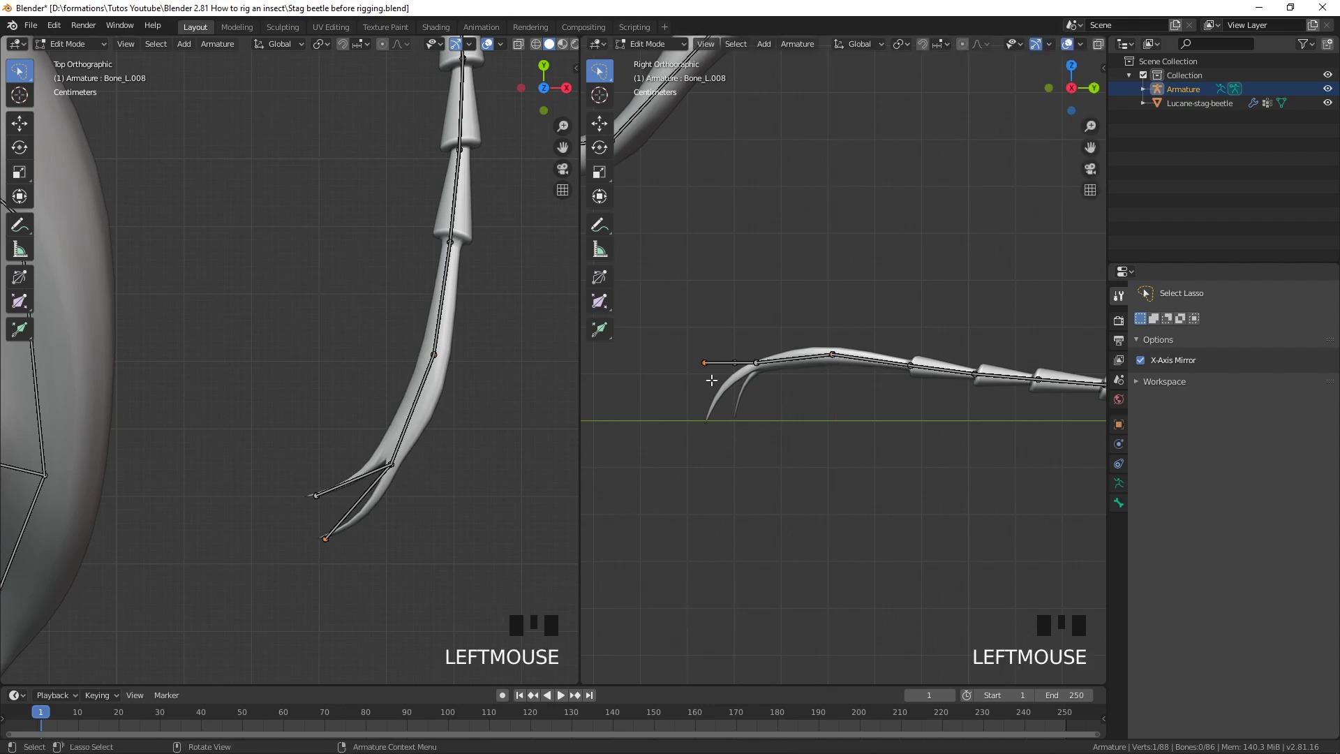
{"action": "key", "text": "g"}
{"action": "left_click", "coordinate": [712, 430]}
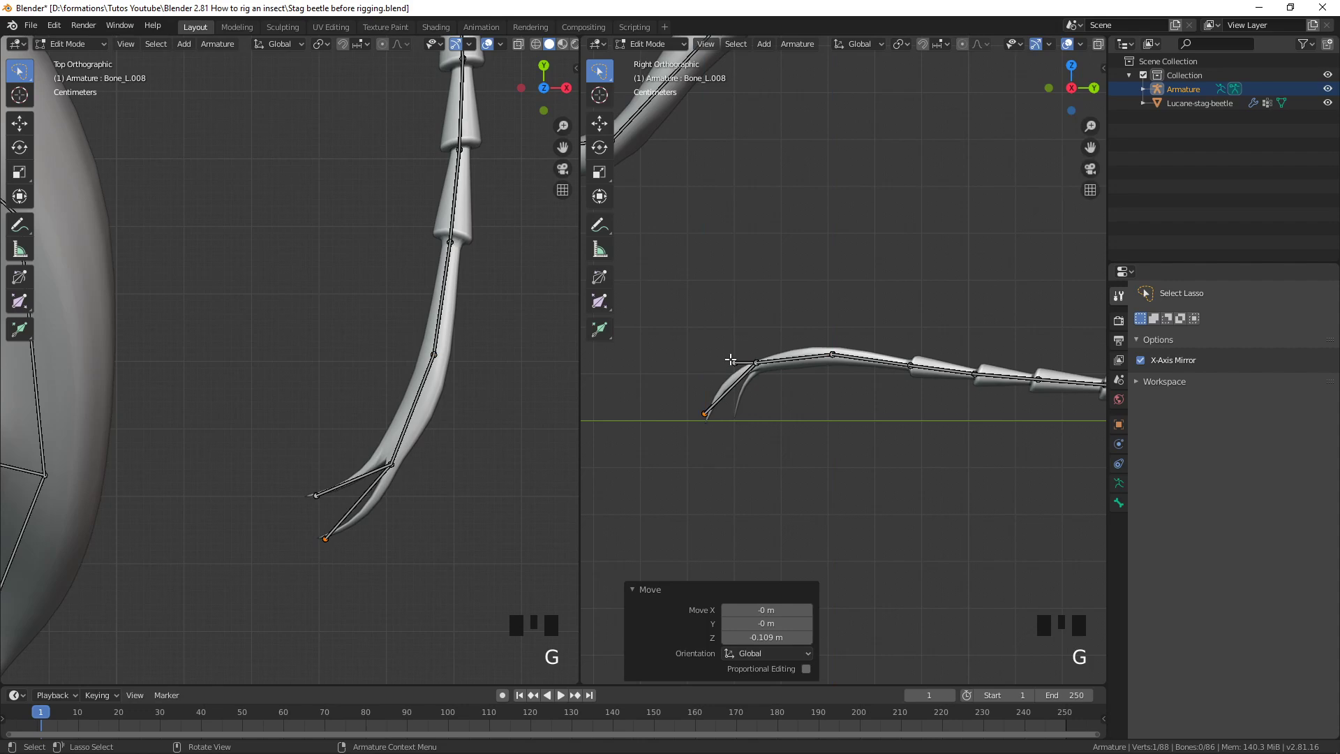
{"action": "left_click", "coordinate": [731, 361]}
{"action": "key", "text": "g"}
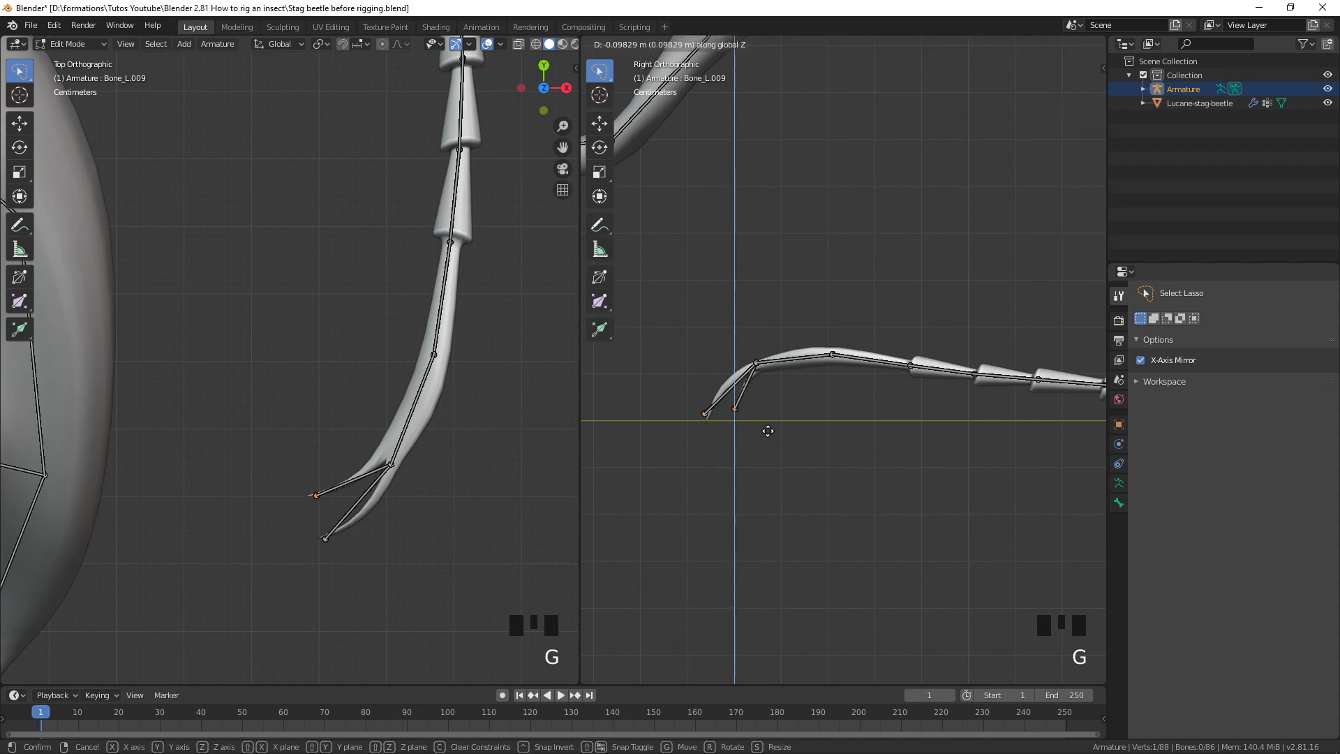
{"action": "left_click", "coordinate": [769, 429]}
Subdivide the middle leg's bone that spans the four small foot segments with 3 cuts
{"action": "scroll", "coordinate": [768, 433], "scroll_direction": "down", "scroll_amount": 6}
{"action": "scroll", "coordinate": [392, 392], "scroll_direction": "down", "scroll_amount": 10}
{"action": "middle_click_drag", "start_coordinate": [391, 392], "coordinate": [438, 536], "text": "shift"}
{"action": "mouse_move", "coordinate": [349, 383]}
{"action": "middle_mouse_down", "text": "shift"}
{"action": "mouse_move", "coordinate": [391, 488]}
{"action": "mouse_move", "coordinate": [363, 419]}
{"action": "mouse_move", "coordinate": [375, 442]}
{"action": "middle_mouse_up", "text": "shift"}
{"action": "scroll", "coordinate": [397, 382], "scroll_direction": "down", "scroll_amount": 4}
{"action": "scroll", "coordinate": [398, 382], "scroll_direction": "up", "scroll_amount": 4}
{"action": "scroll", "coordinate": [422, 350], "scroll_direction": "up", "scroll_amount": 3}
{"action": "middle_click_drag", "start_coordinate": [496, 281], "coordinate": [432, 408], "text": "shift"}
{"action": "left_click", "coordinate": [422, 348]}
{"action": "left_click", "coordinate": [493, 294], "text": "shift"}
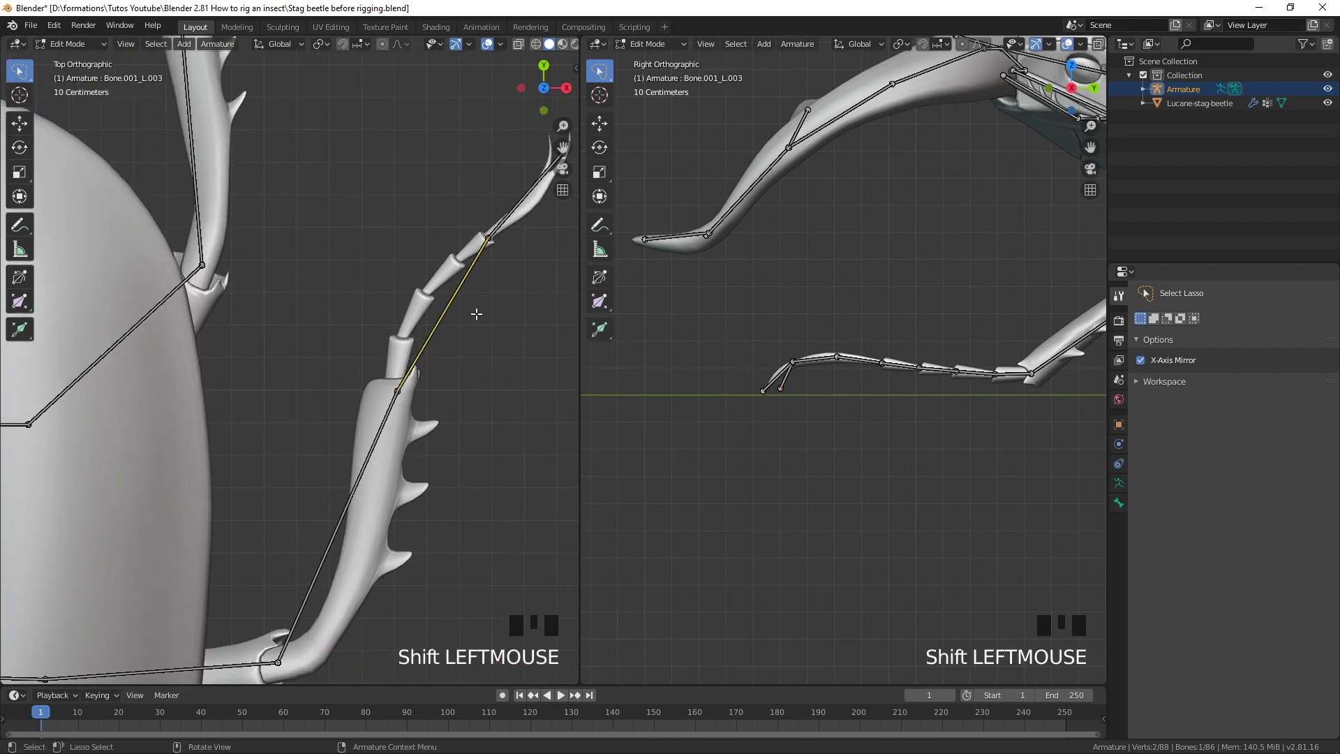
{"action": "right_click", "coordinate": [471, 298]}
{"action": "left_click", "coordinate": [471, 299]}
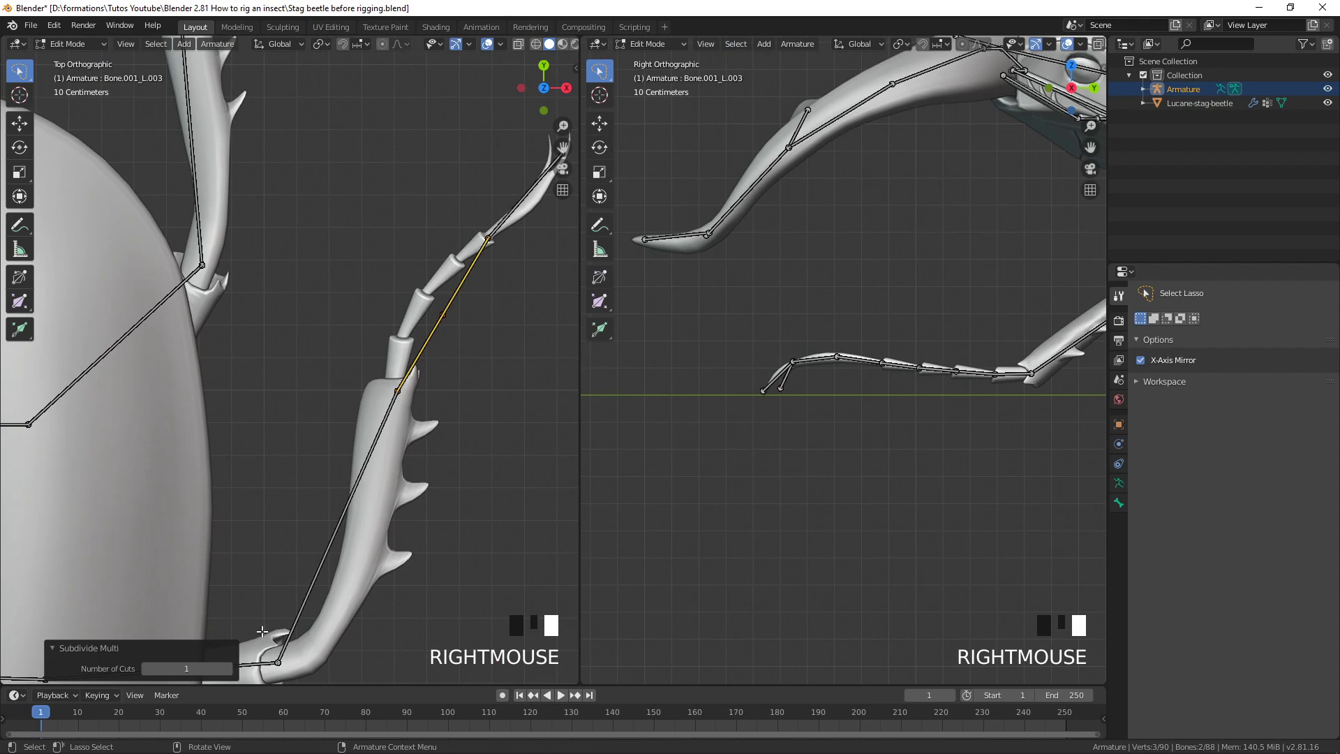
{"action": "left_click", "coordinate": [229, 668]}
{"action": "left_click", "coordinate": [229, 668]}
{"action": "left_click", "coordinate": [229, 668]}
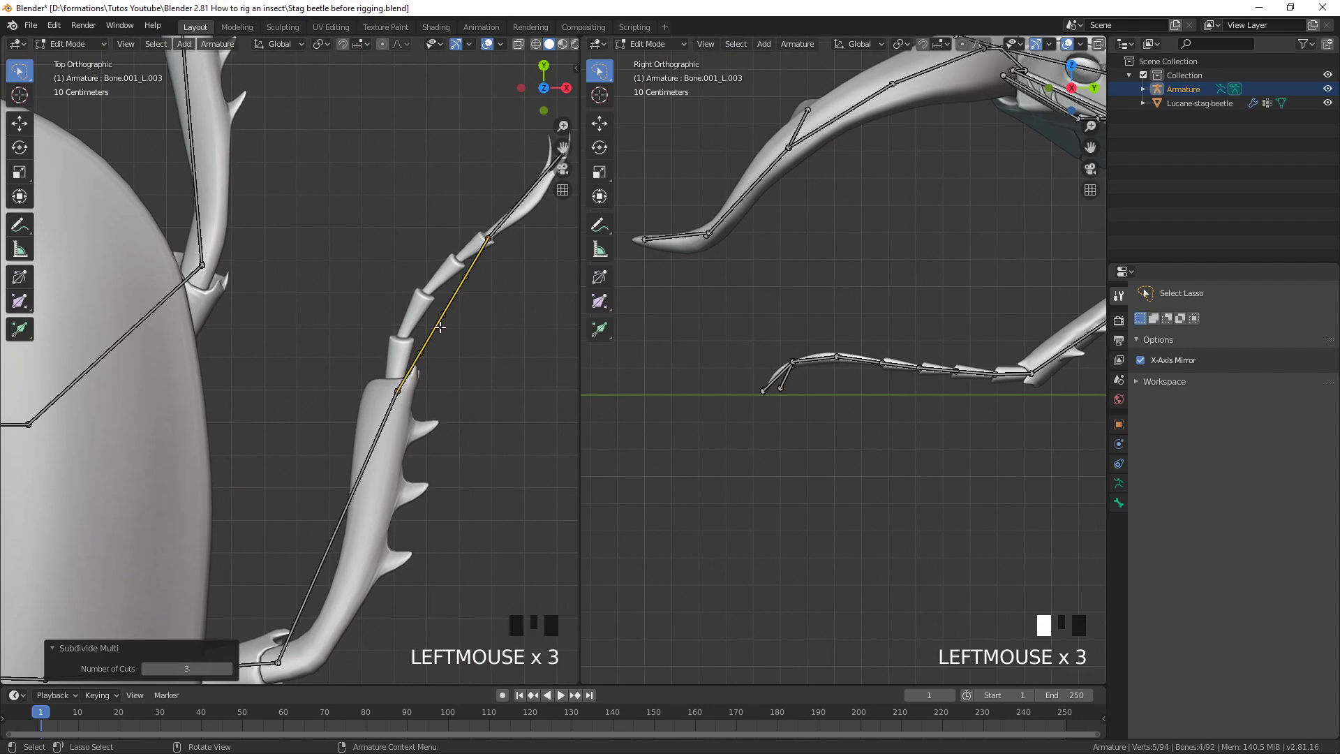
Move the three new joints of the middle foot onto the junctions between its small segments in the top view
{"action": "left_click", "coordinate": [440, 363]}
{"action": "key", "text": "g"}
{"action": "left_click", "coordinate": [420, 346]}
{"action": "left_click", "coordinate": [440, 312]}
{"action": "key", "text": "g"}
{"action": "left_click", "coordinate": [421, 285]}
{"action": "left_click", "coordinate": [466, 278]}
{"action": "key", "text": "g"}
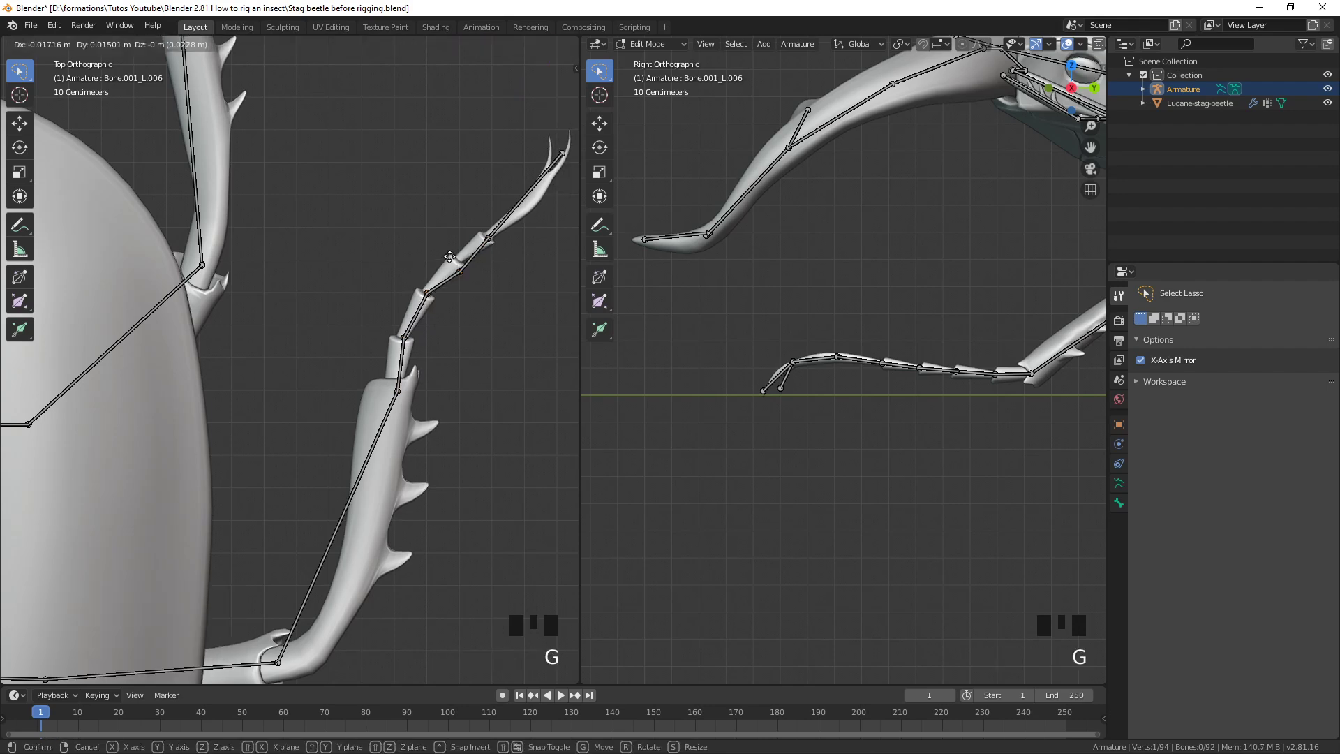
{"action": "left_click", "coordinate": [448, 248]}
Lower the middle foot's three small-segment joints along Z onto the mesh centre in the side view, the one nearest the leg by about 0.030 m
{"action": "scroll", "coordinate": [873, 265], "scroll_direction": "down", "scroll_amount": 3}
{"action": "middle_click_drag", "start_coordinate": [872, 266], "coordinate": [746, 385], "text": "shift"}
{"action": "scroll", "coordinate": [904, 355], "scroll_direction": "up", "scroll_amount": 6}
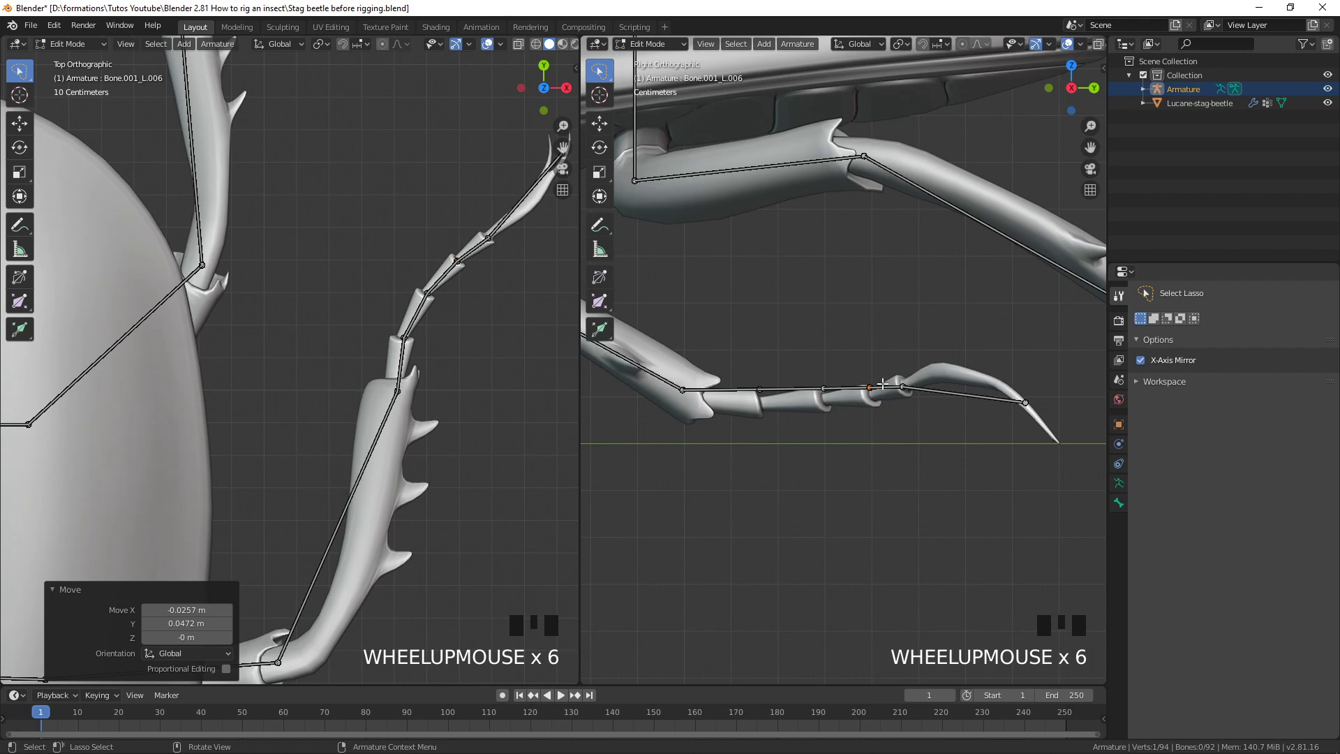
{"action": "key", "text": "g"}
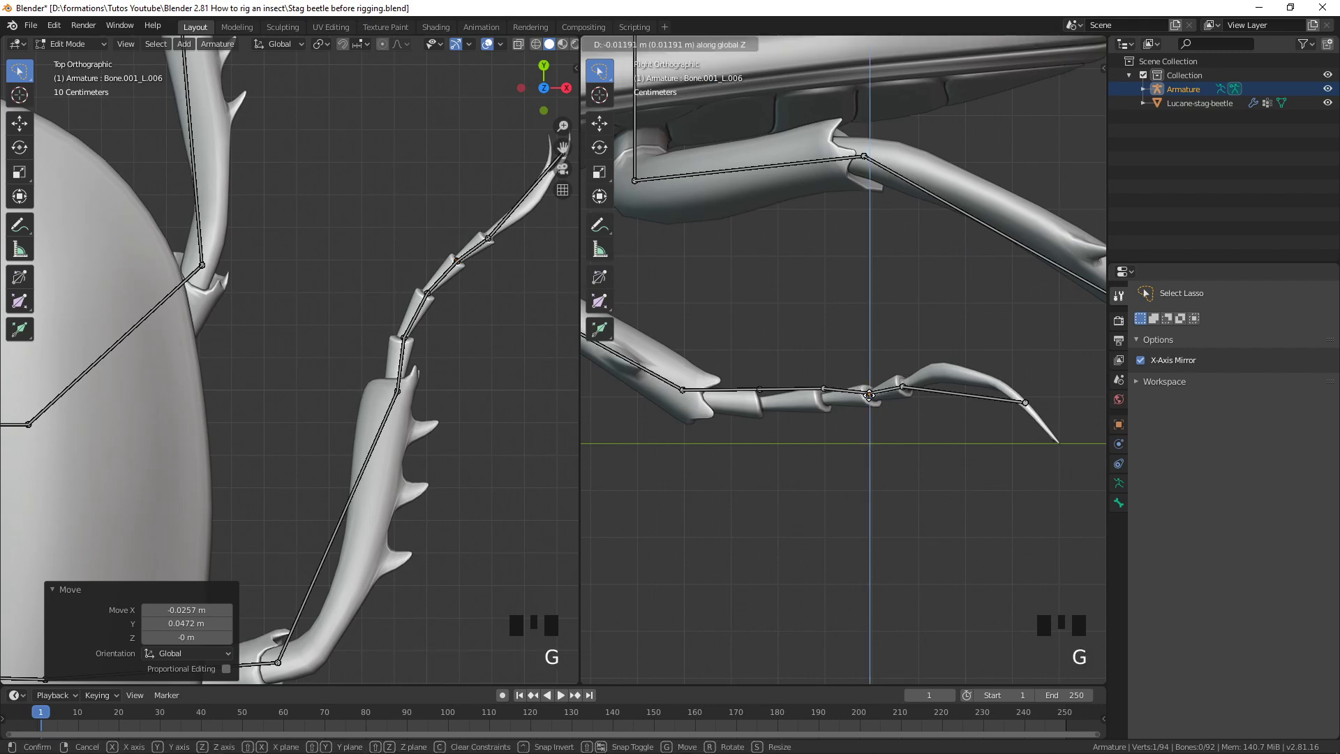
{"action": "left_click", "coordinate": [803, 383]}
{"action": "left_click", "coordinate": [826, 390]}
{"action": "key", "text": "g"}
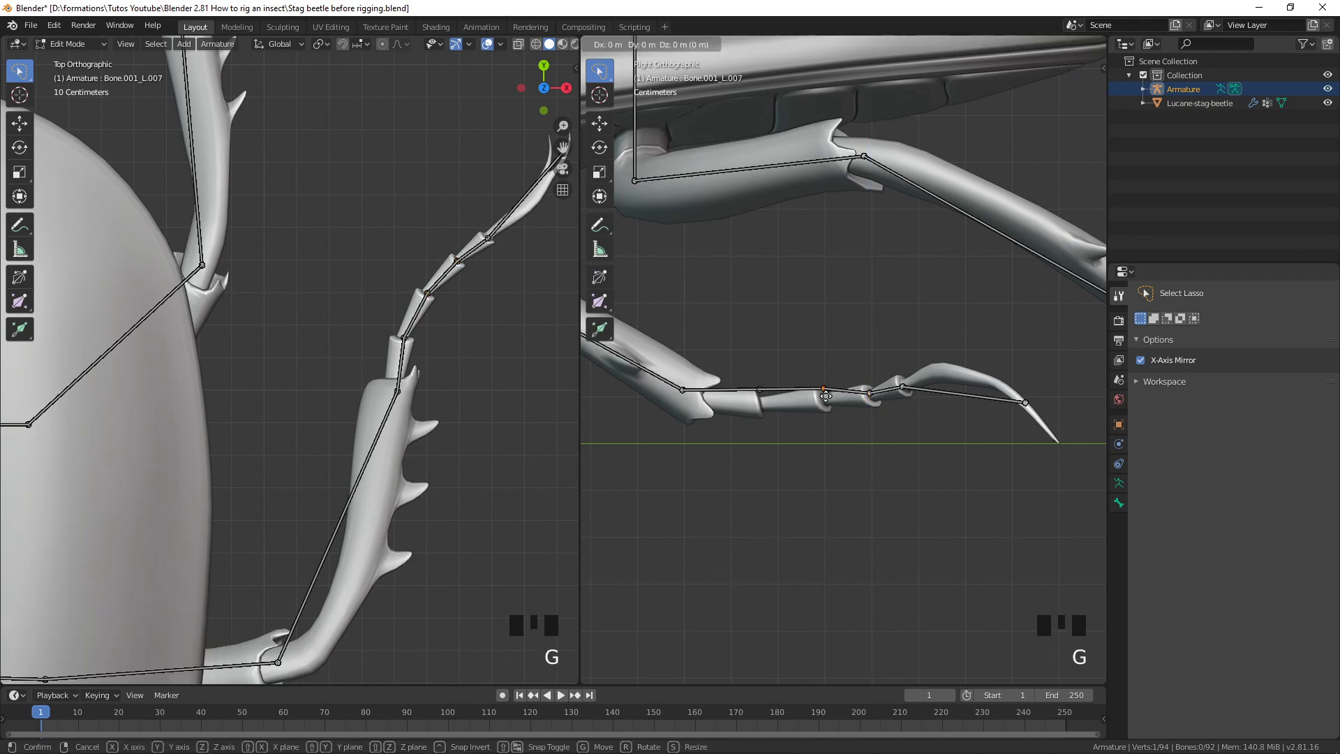
{"action": "left_click", "coordinate": [826, 407]}
{"action": "left_click", "coordinate": [757, 389]}
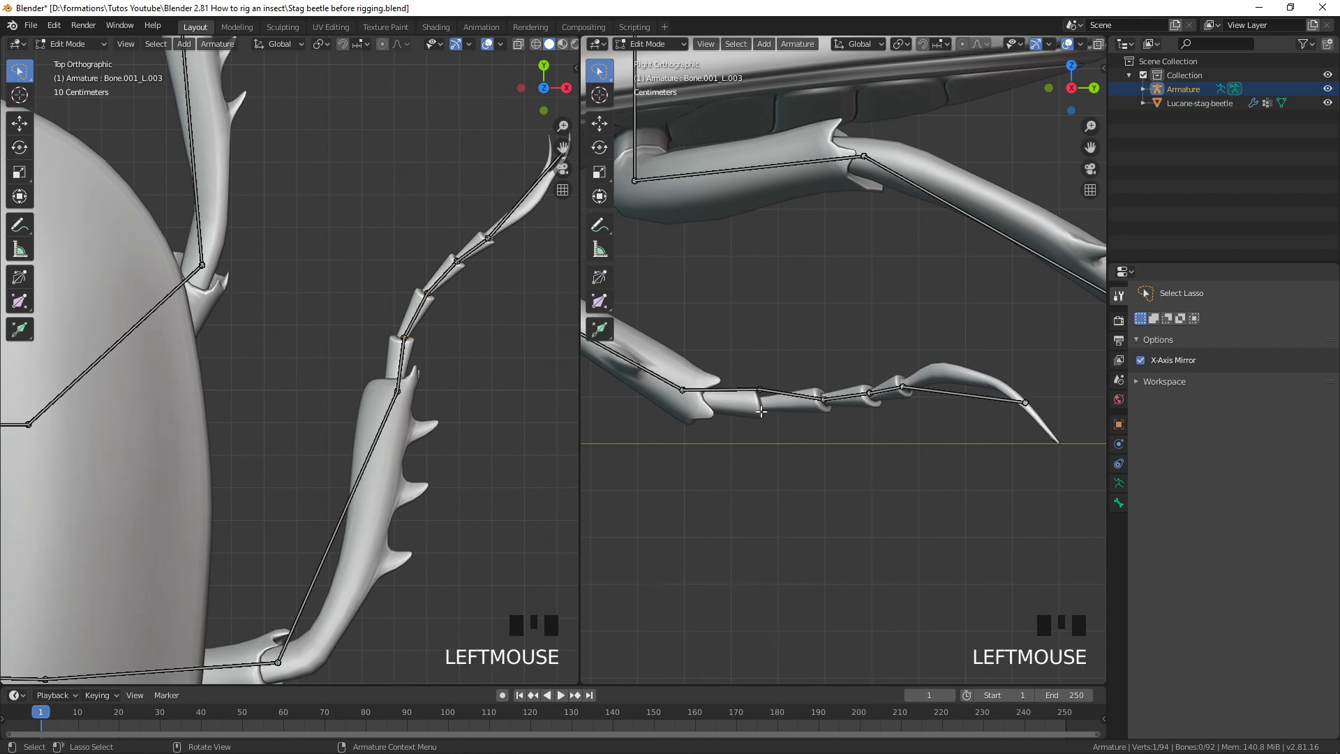
{"action": "key", "text": "g"}
{"action": "left_click", "coordinate": [763, 425]}
Subdivide the bone of the middle foot's long curved end segment with 1 cut
{"action": "scroll", "coordinate": [763, 426], "scroll_direction": "down", "scroll_amount": 3}
{"action": "middle_click_drag", "start_coordinate": [799, 422], "coordinate": [612, 334], "text": "shift"}
{"action": "scroll", "coordinate": [778, 449], "scroll_direction": "up", "scroll_amount": 3}
{"action": "middle_click_drag", "start_coordinate": [488, 293], "coordinate": [389, 410], "text": "shift"}
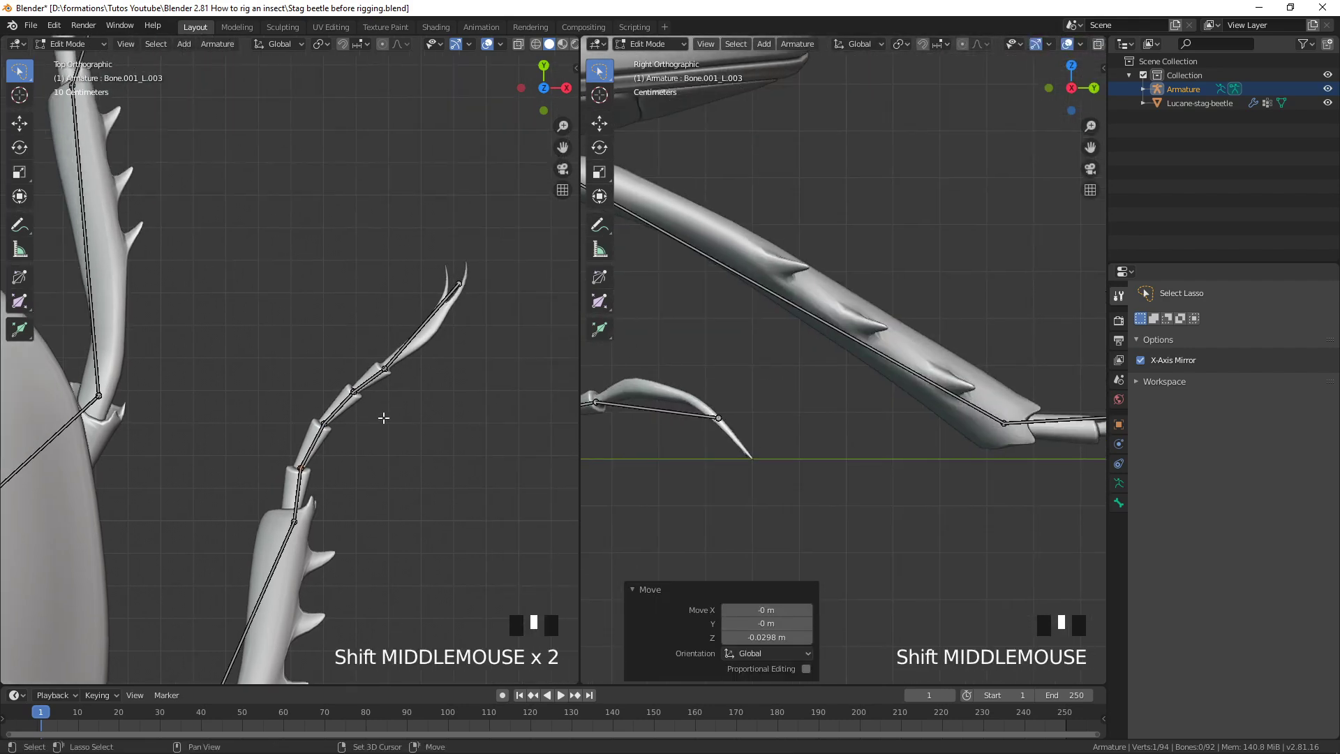
{"action": "scroll", "coordinate": [431, 386], "scroll_direction": "up", "scroll_amount": 3}
{"action": "left_click", "coordinate": [454, 374]}
{"action": "middle_click_drag", "start_coordinate": [454, 374], "coordinate": [350, 467], "text": "shift"}
{"action": "left_click", "coordinate": [447, 370], "text": "shift"}
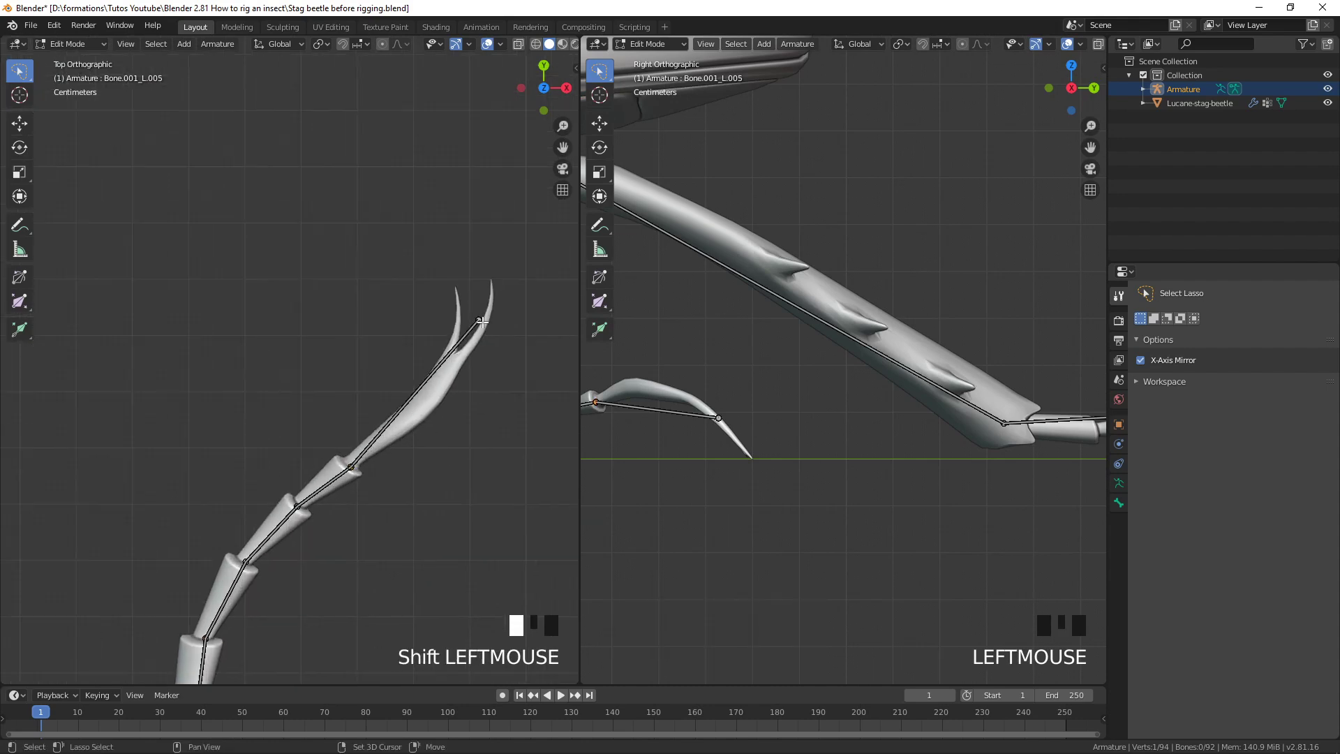
{"action": "right_click", "coordinate": [447, 370]}
{"action": "left_click", "coordinate": [447, 370]}
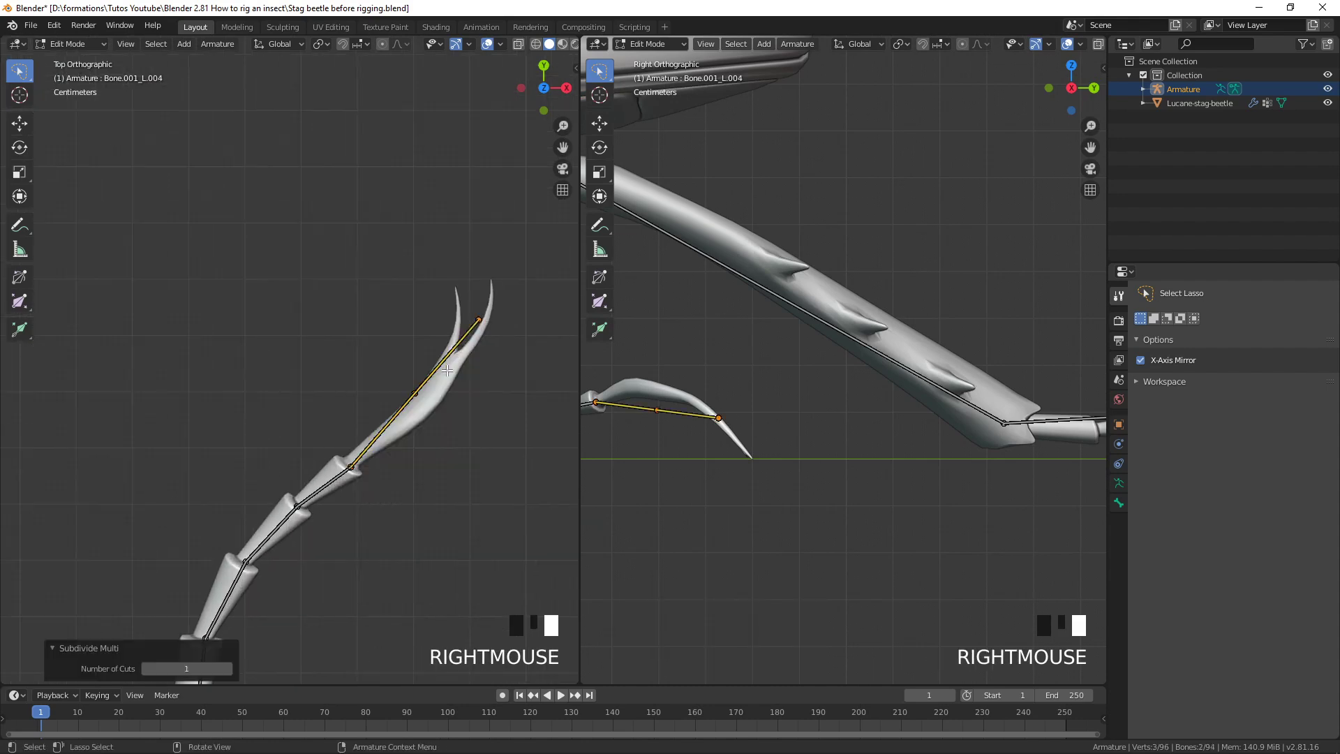
Move the middle foot's new curved-segment joint onto the mesh centre in the top view and raise it about 0.049 m in the side view
{"action": "left_click", "coordinate": [418, 394]}
{"action": "key", "text": "g"}
{"action": "left_click", "coordinate": [446, 406]}
{"action": "left_click", "coordinate": [654, 409]}
{"action": "key", "text": "g"}
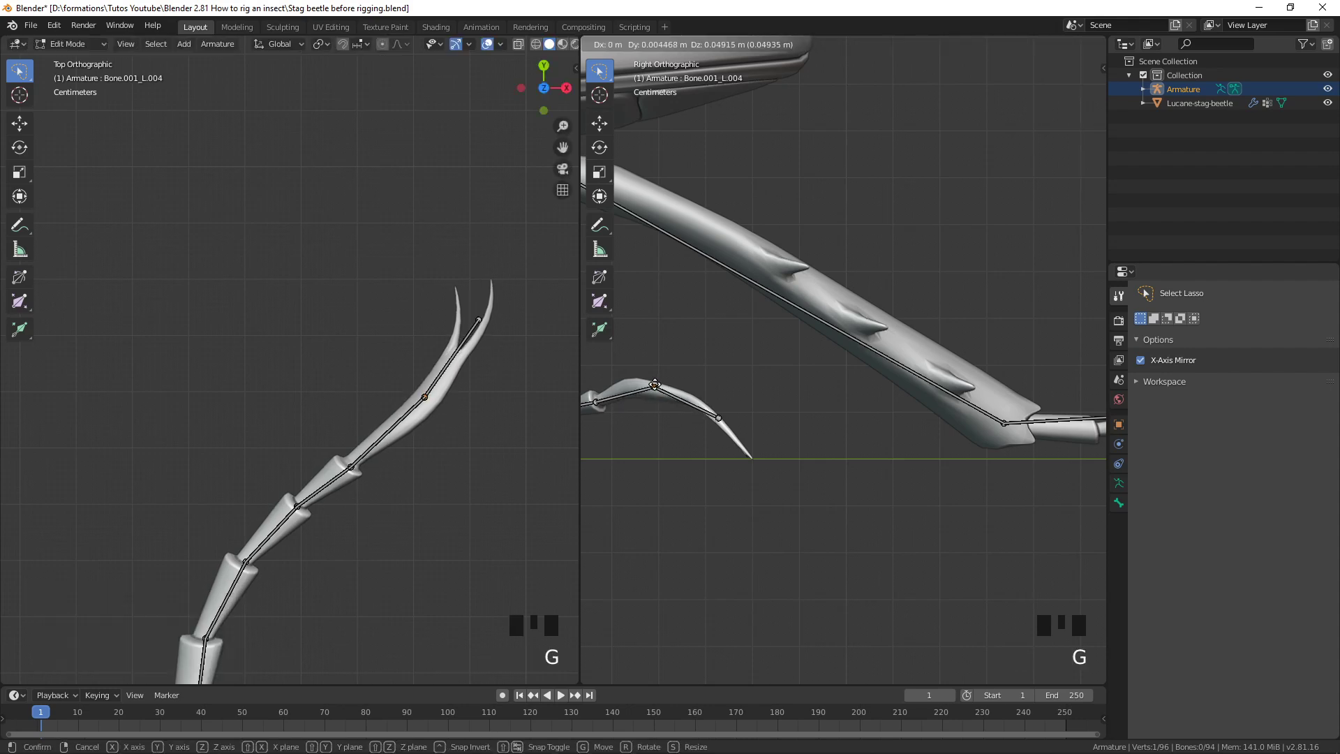
{"action": "left_click", "coordinate": [654, 384]}
Move the middle foot's end joint to the claw fork, about -0.020 m in X and -0.035 m in Y, and raise it about 0.022 m along Z
{"action": "left_click", "coordinate": [726, 420]}
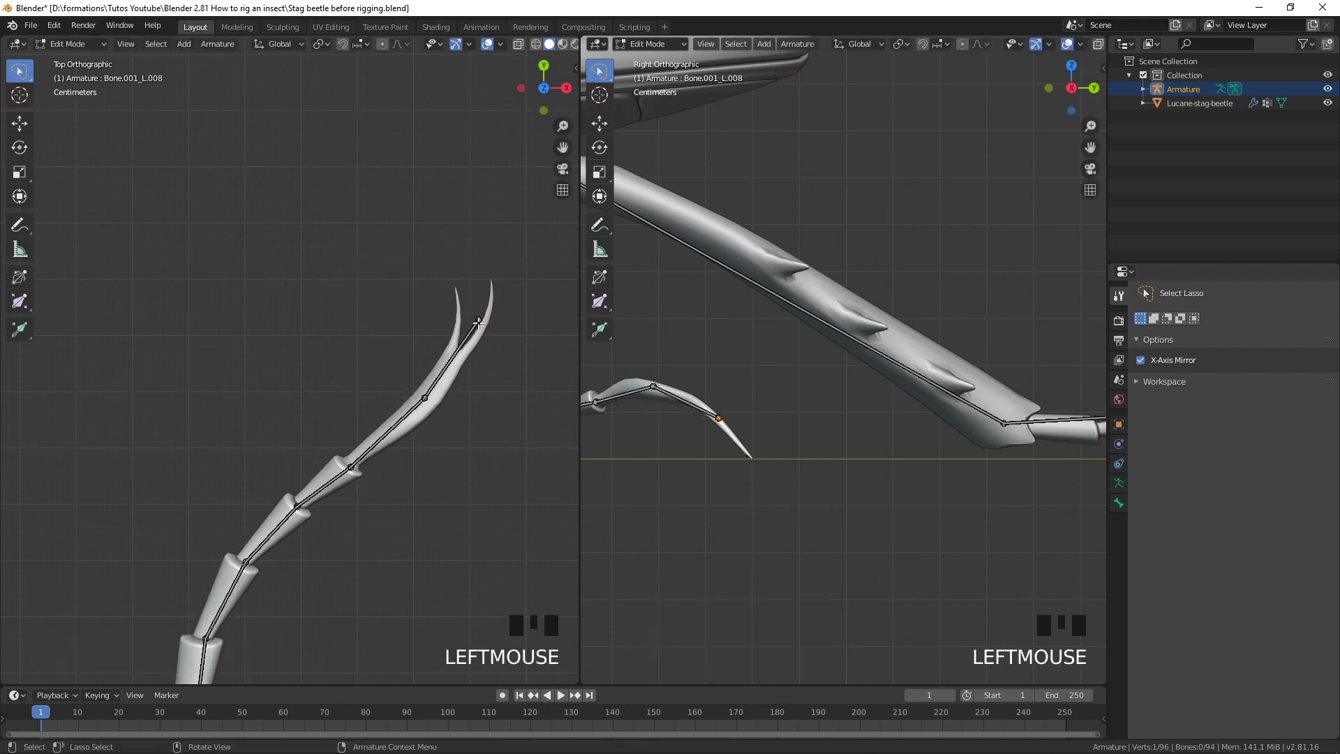
{"action": "left_click", "coordinate": [478, 322]}
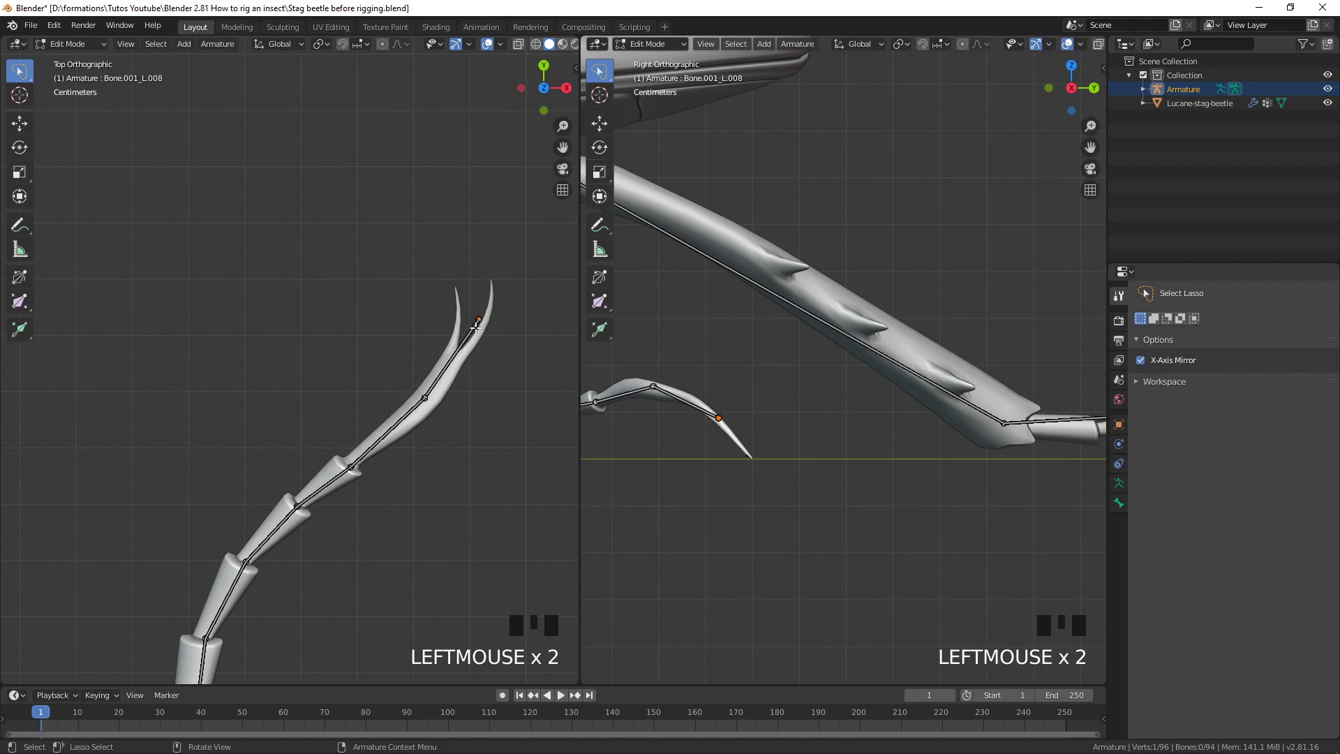
{"action": "key", "text": "g"}
{"action": "left_click", "coordinate": [465, 346]}
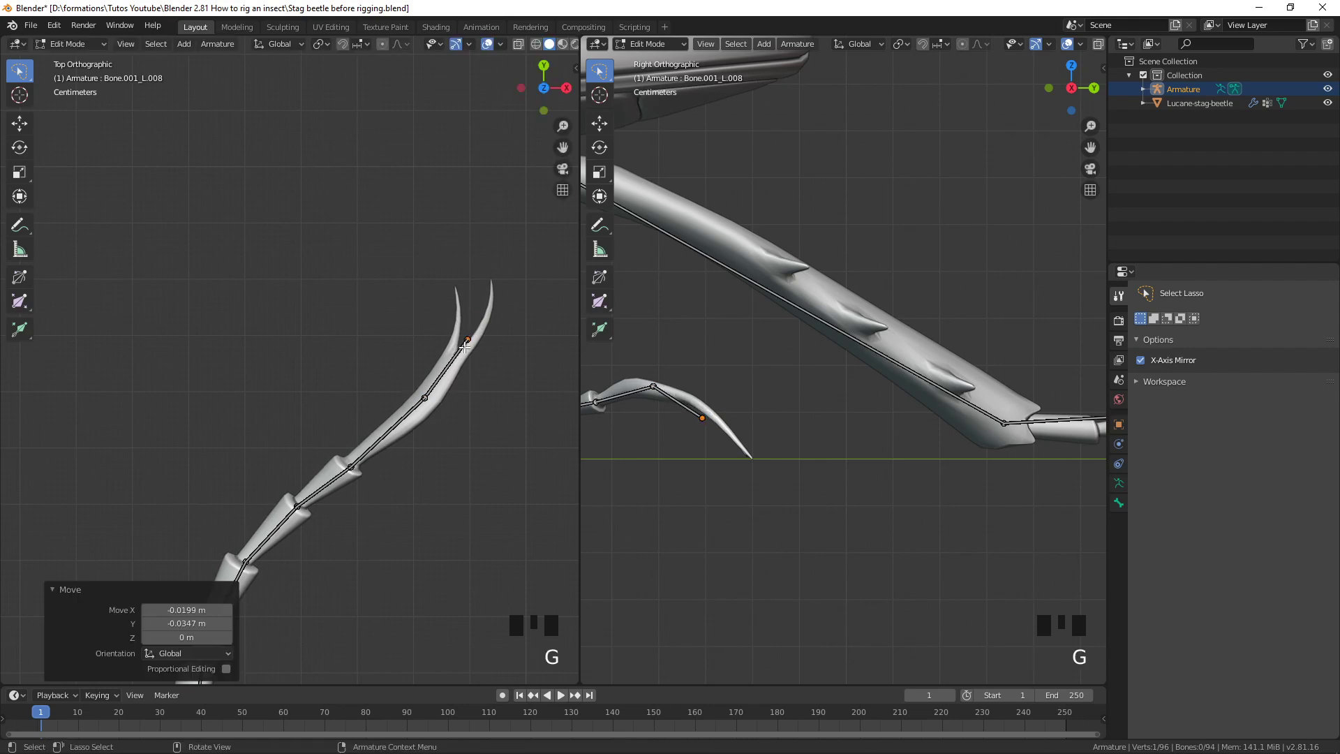
{"action": "key", "text": "g"}
{"action": "key", "text": "z"}
{"action": "left_click", "coordinate": [723, 400]}
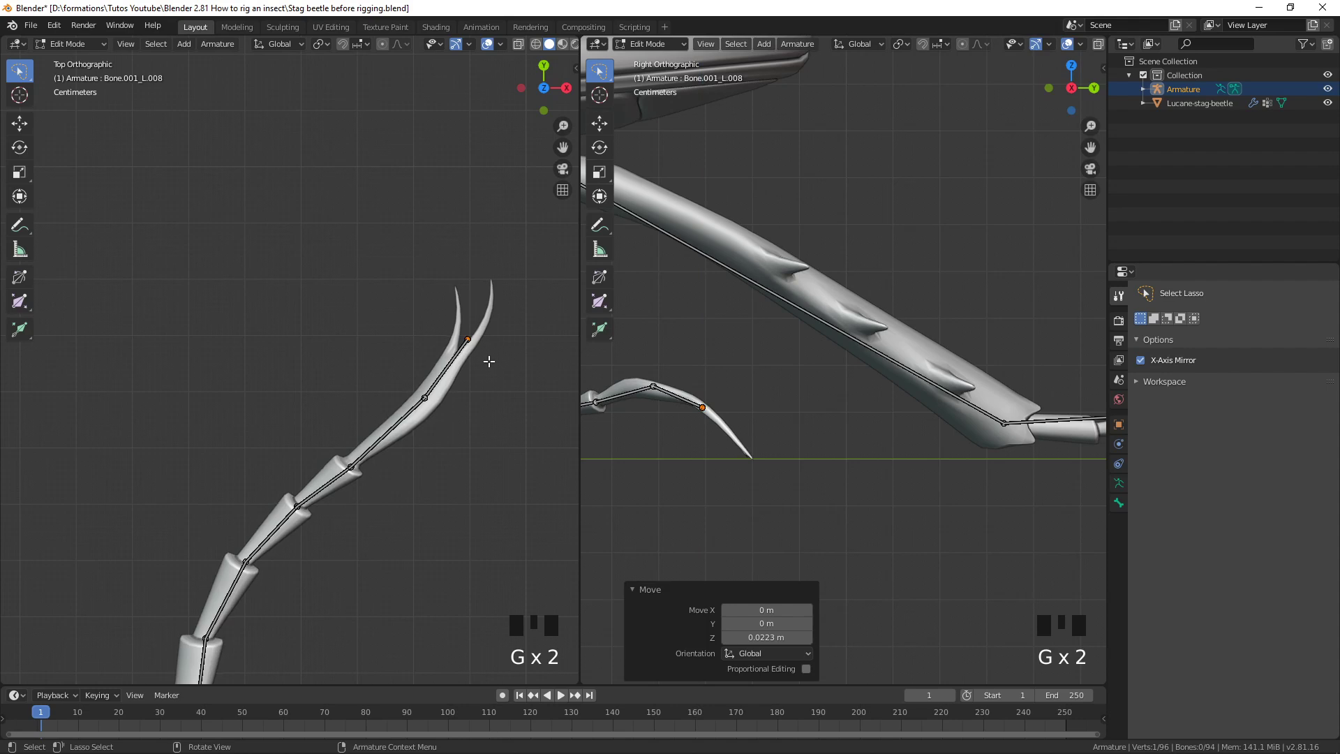
Extrude two claw bones from the middle foot's end joint to the two claw tips in the top view
{"action": "key", "text": "e"}
{"action": "left_click", "coordinate": [515, 299]}
{"action": "left_click", "coordinate": [468, 340]}
{"action": "key", "text": "e"}
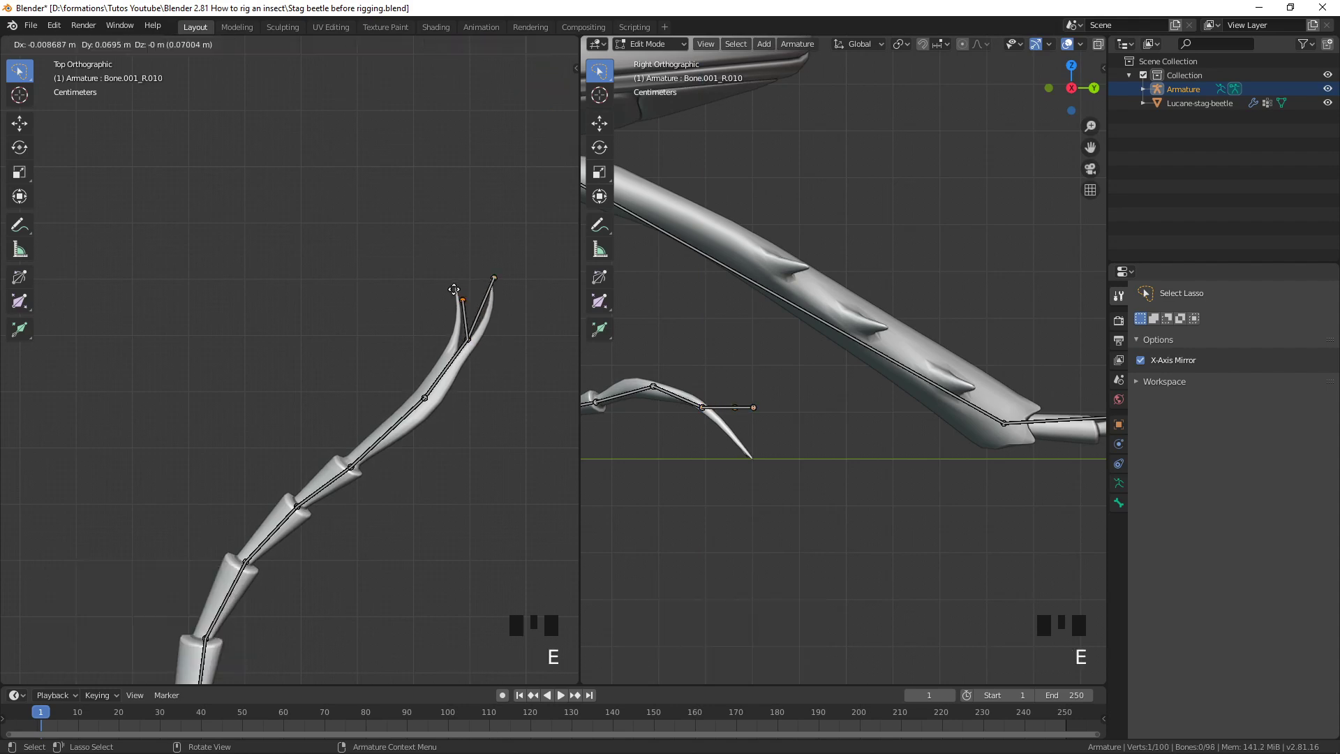
{"action": "left_click", "coordinate": [449, 280]}
Lower the end joints of the middle foot's two claw bones along Z to the claw tips, the inner one by about 0.089 m
{"action": "left_click", "coordinate": [755, 412]}
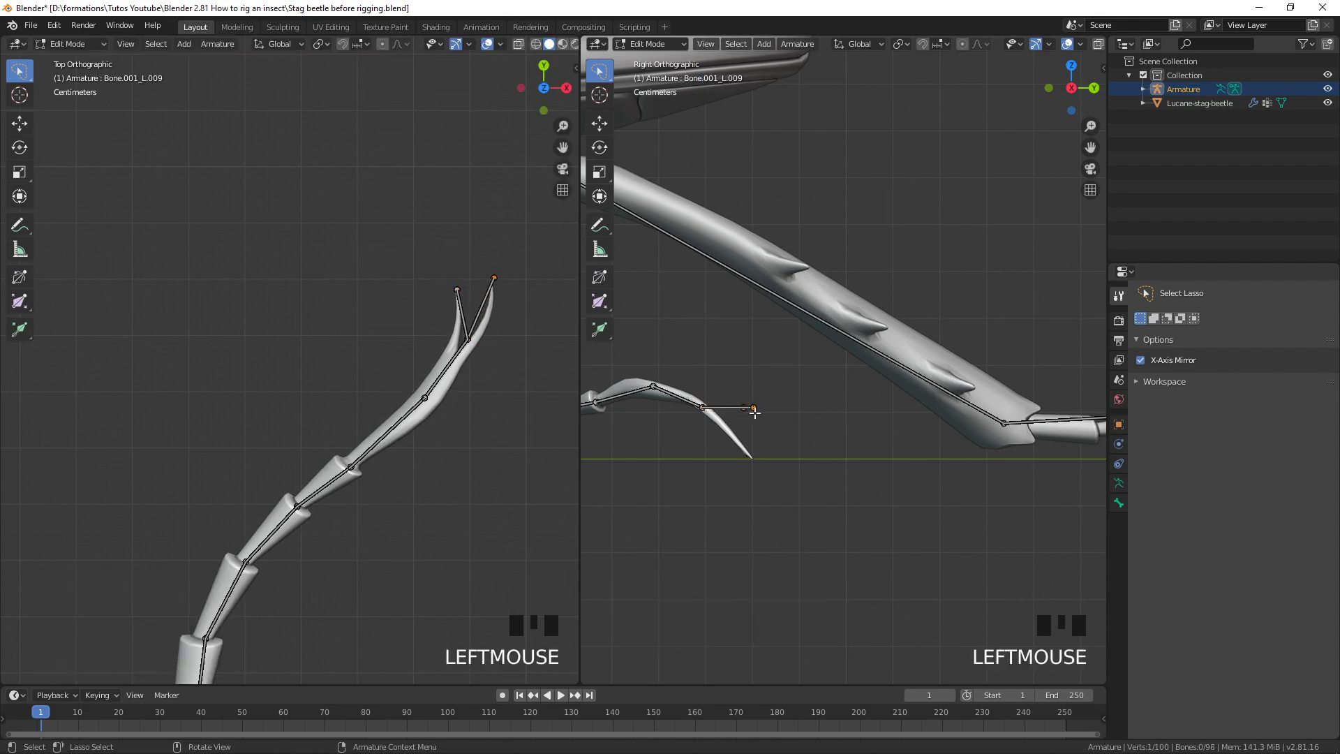
{"action": "key", "text": "g"}
{"action": "key", "text": "z"}
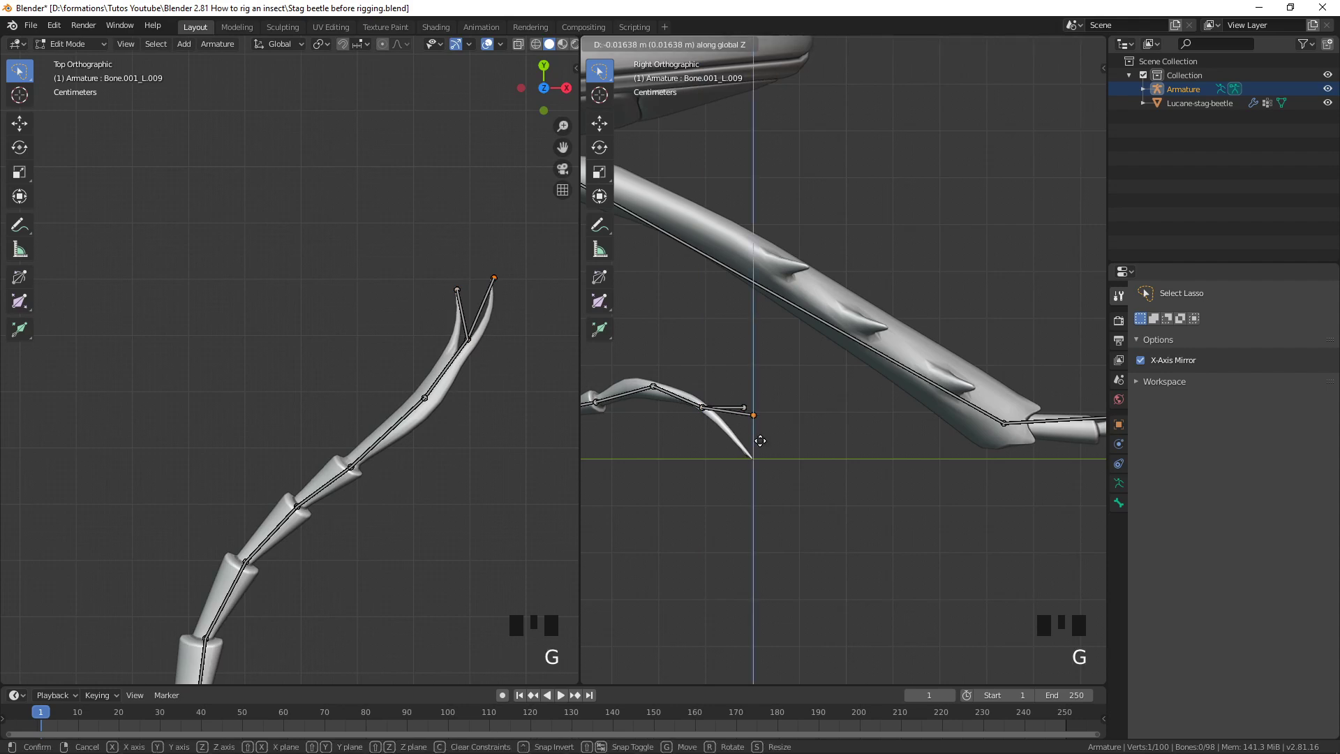
{"action": "left_click", "coordinate": [764, 464]}
{"action": "left_click", "coordinate": [744, 407]}
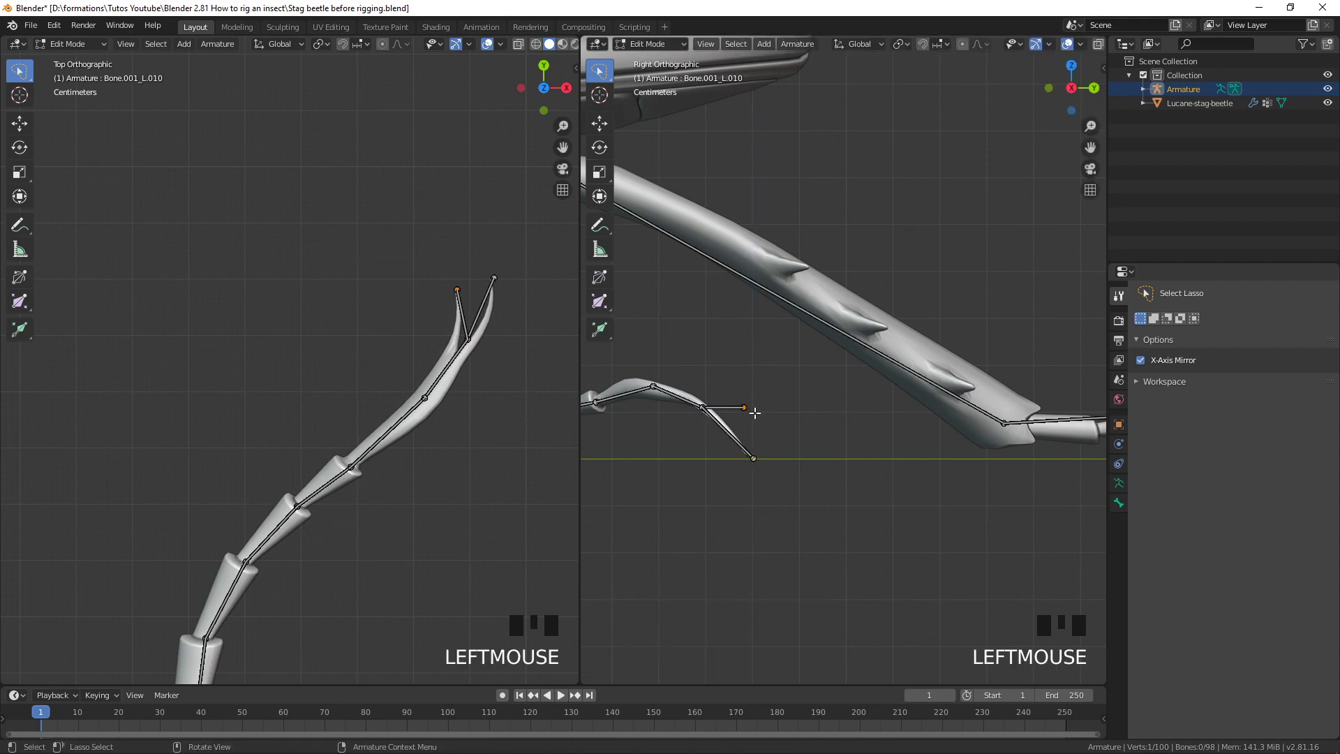
{"action": "key", "text": "g"}
{"action": "key", "text": "z"}
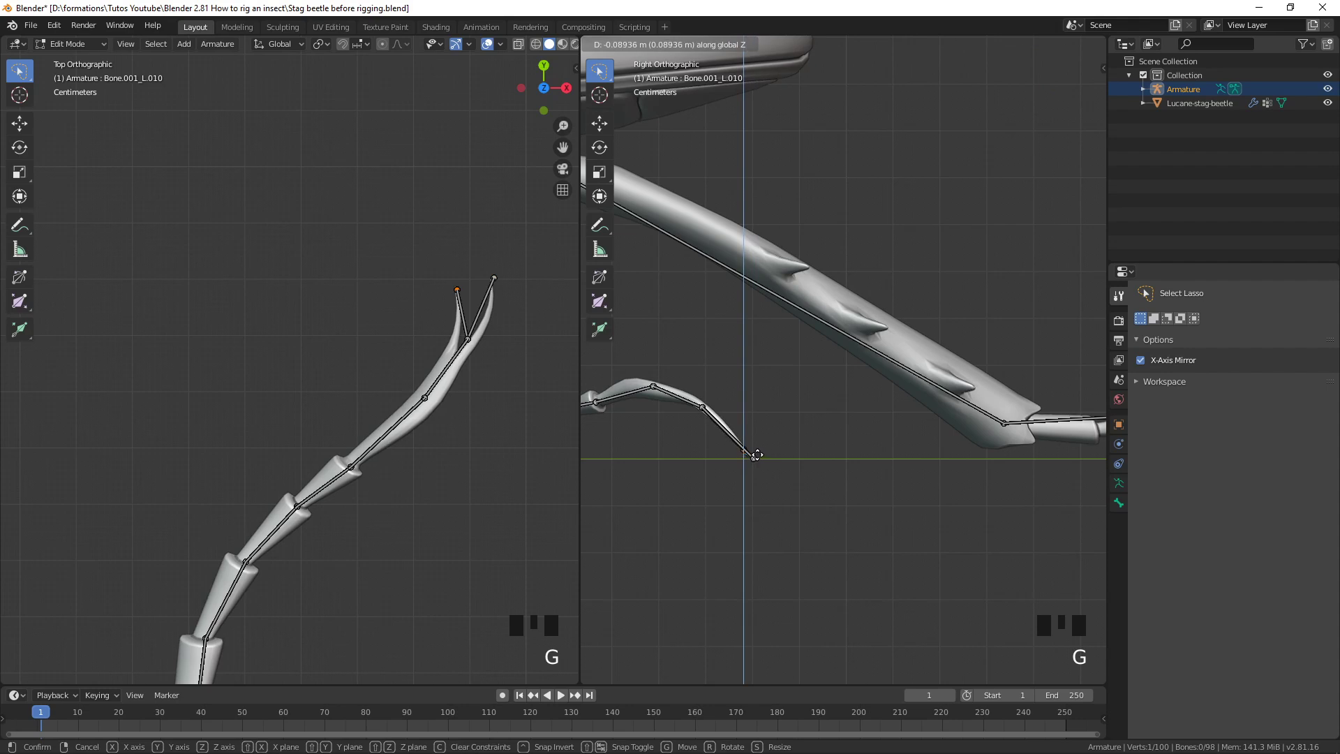
{"action": "left_click", "coordinate": [756, 455]}
Subdivide the hind leg's bone that spans the four small foot segments with 3 cuts
{"action": "scroll", "coordinate": [828, 417], "scroll_direction": "down", "scroll_amount": 5}
{"action": "middle_click_drag", "start_coordinate": [827, 417], "coordinate": [830, 388], "text": "shift"}
{"action": "scroll", "coordinate": [726, 412], "scroll_direction": "up", "scroll_amount": 2}
{"action": "left_click", "coordinate": [638, 390]}
{"action": "left_click", "coordinate": [888, 374], "text": "shift"}
{"action": "scroll", "coordinate": [482, 346], "scroll_direction": "down", "scroll_amount": 5}
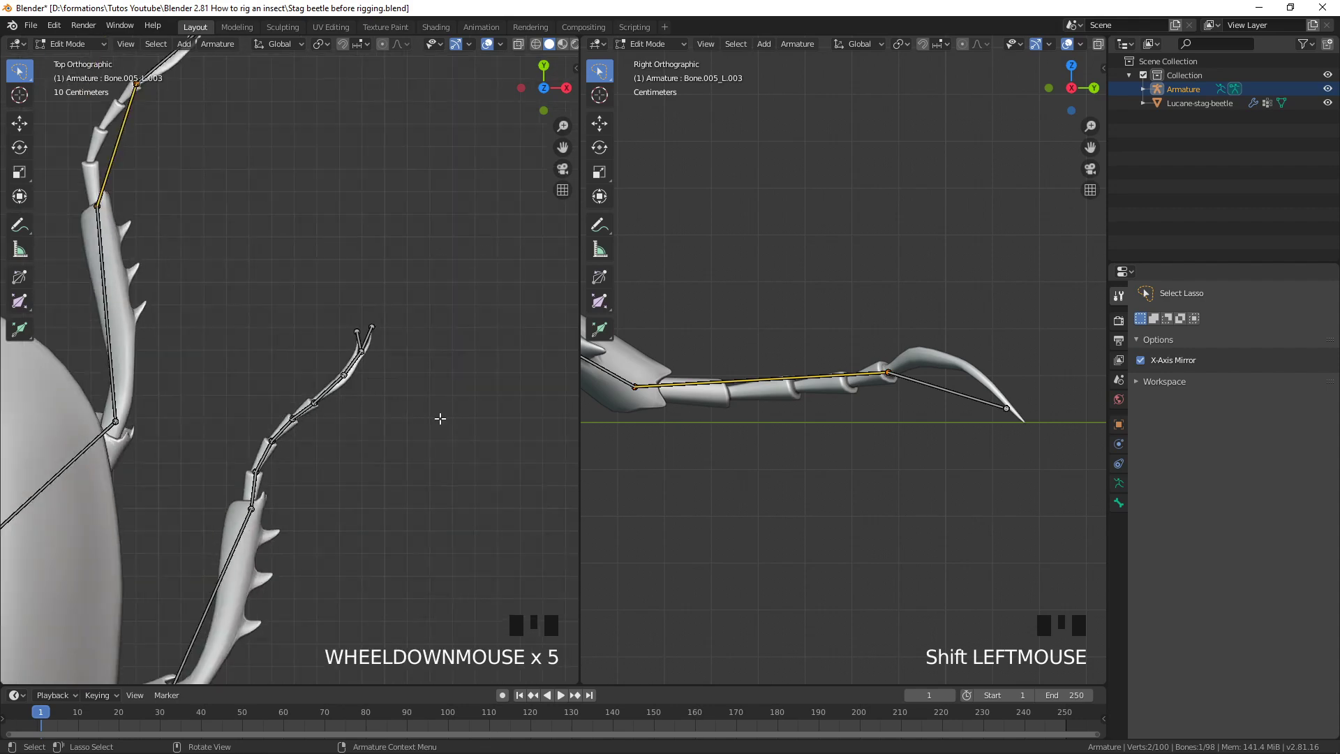
{"action": "middle_click_drag", "start_coordinate": [146, 263], "coordinate": [340, 279], "text": "shift"}
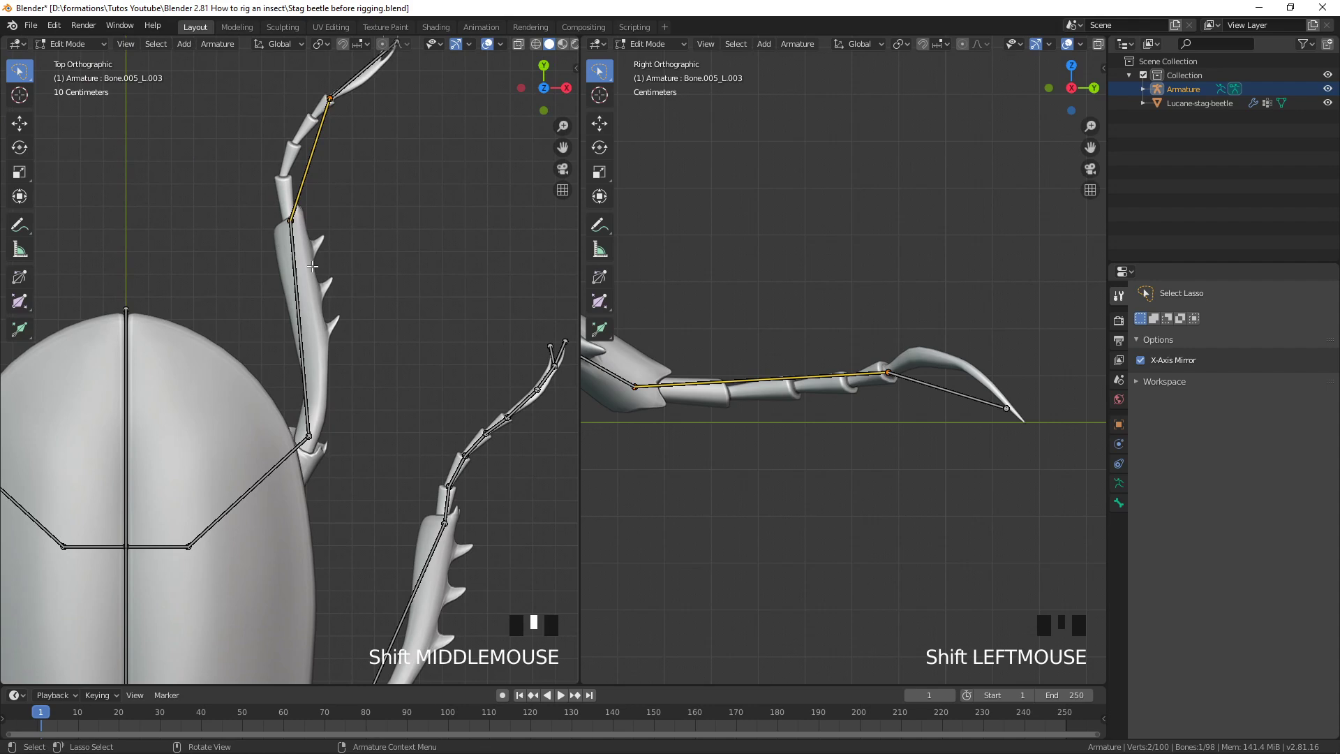
{"action": "scroll", "coordinate": [893, 406], "scroll_direction": "up", "scroll_amount": 2}
{"action": "scroll", "coordinate": [891, 404], "scroll_direction": "down", "scroll_amount": 2}
{"action": "middle_click_drag", "start_coordinate": [675, 404], "coordinate": [746, 389], "text": "shift"}
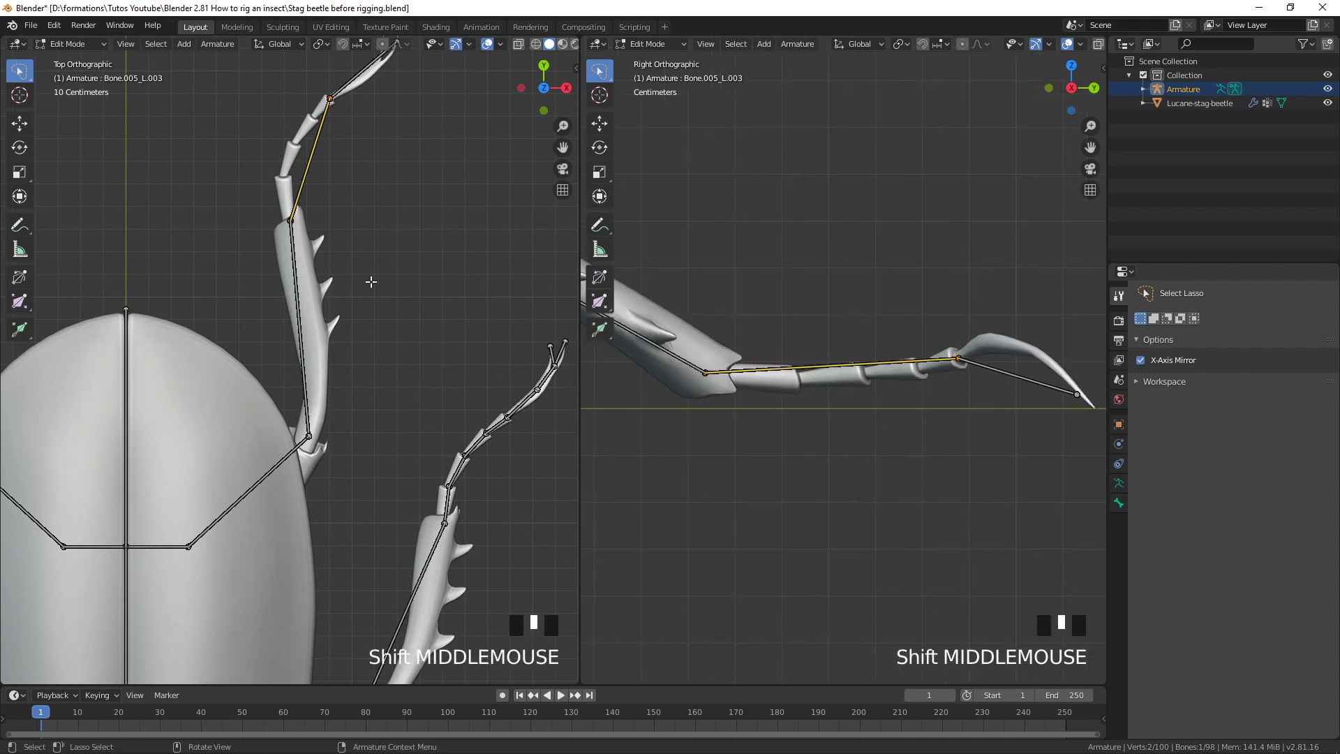
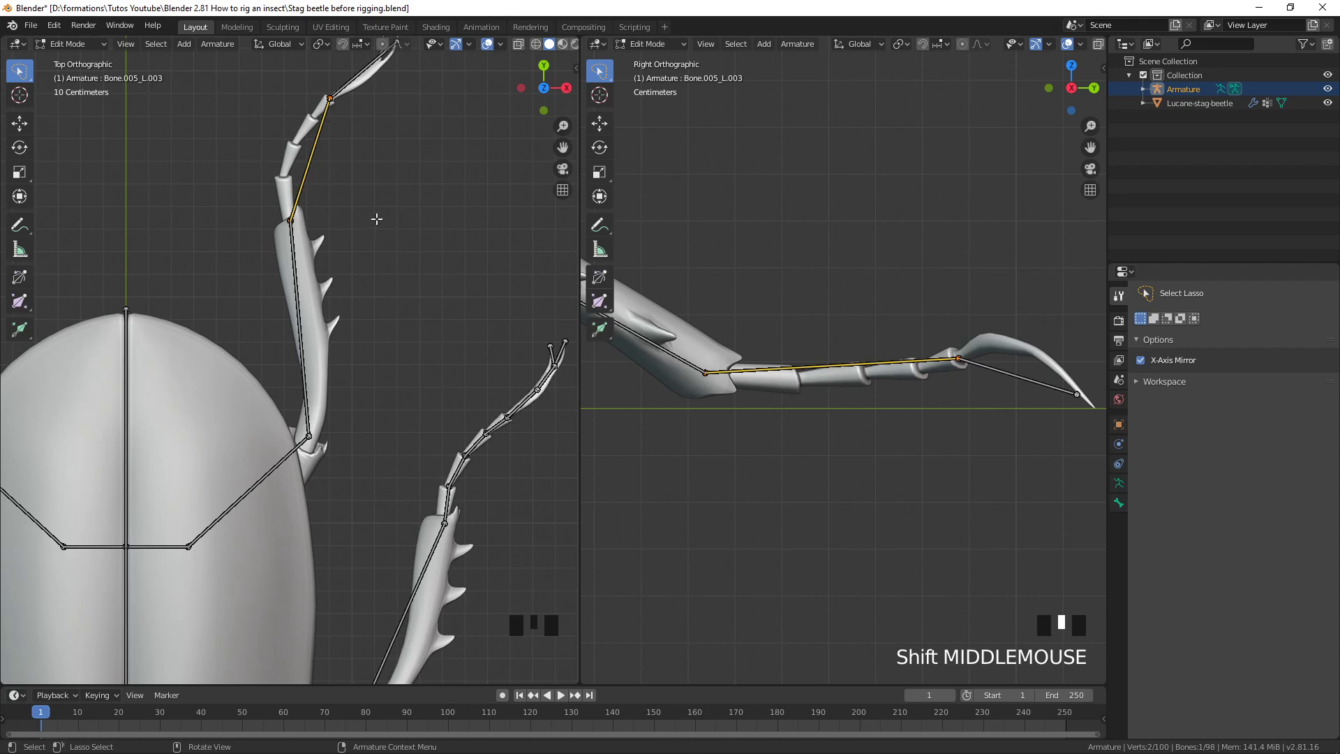
{"action": "middle_click_drag", "start_coordinate": [346, 217], "coordinate": [375, 309], "text": "shift"}
{"action": "right_click", "coordinate": [353, 267]}
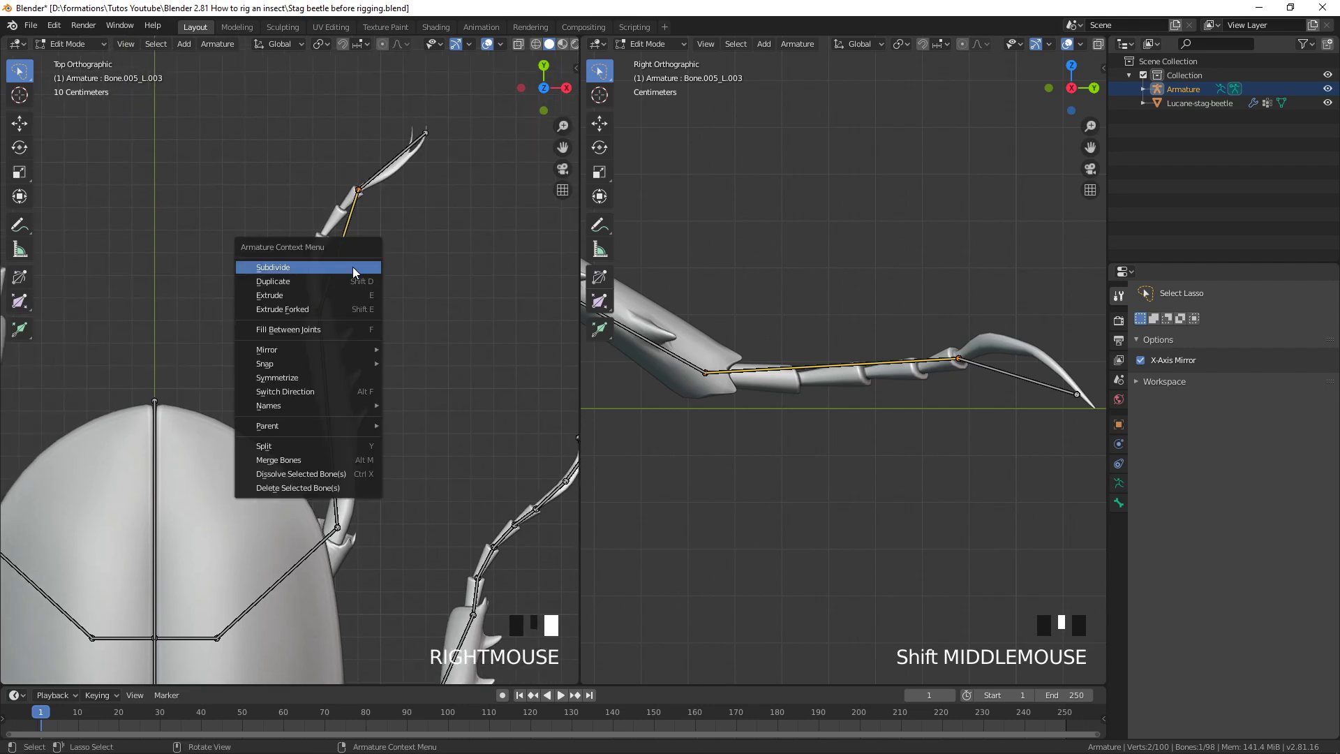
{"action": "left_click", "coordinate": [354, 266]}
{"action": "left_click", "coordinate": [230, 668]}
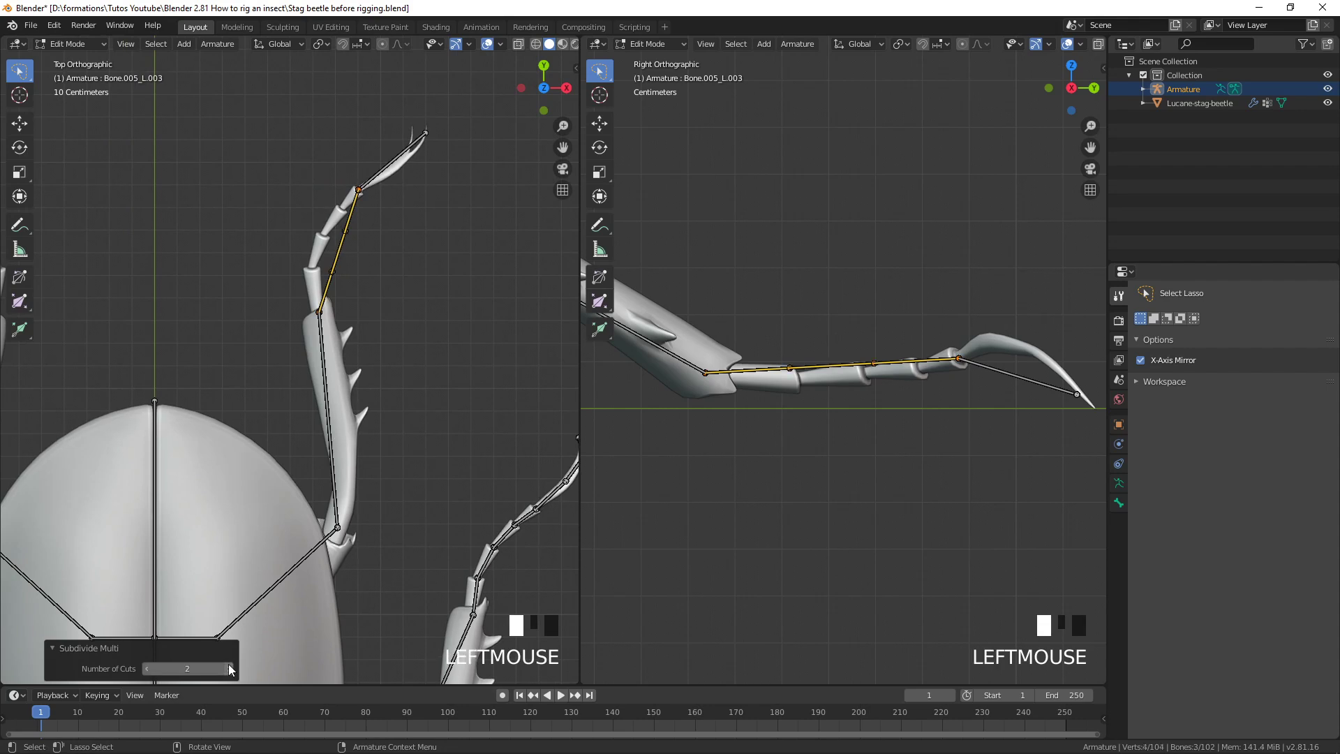
{"action": "left_click", "coordinate": [230, 668]}
Move the three new joints of the hind foot onto the junctions between its small segments in the top view
{"action": "left_click", "coordinate": [354, 292]}
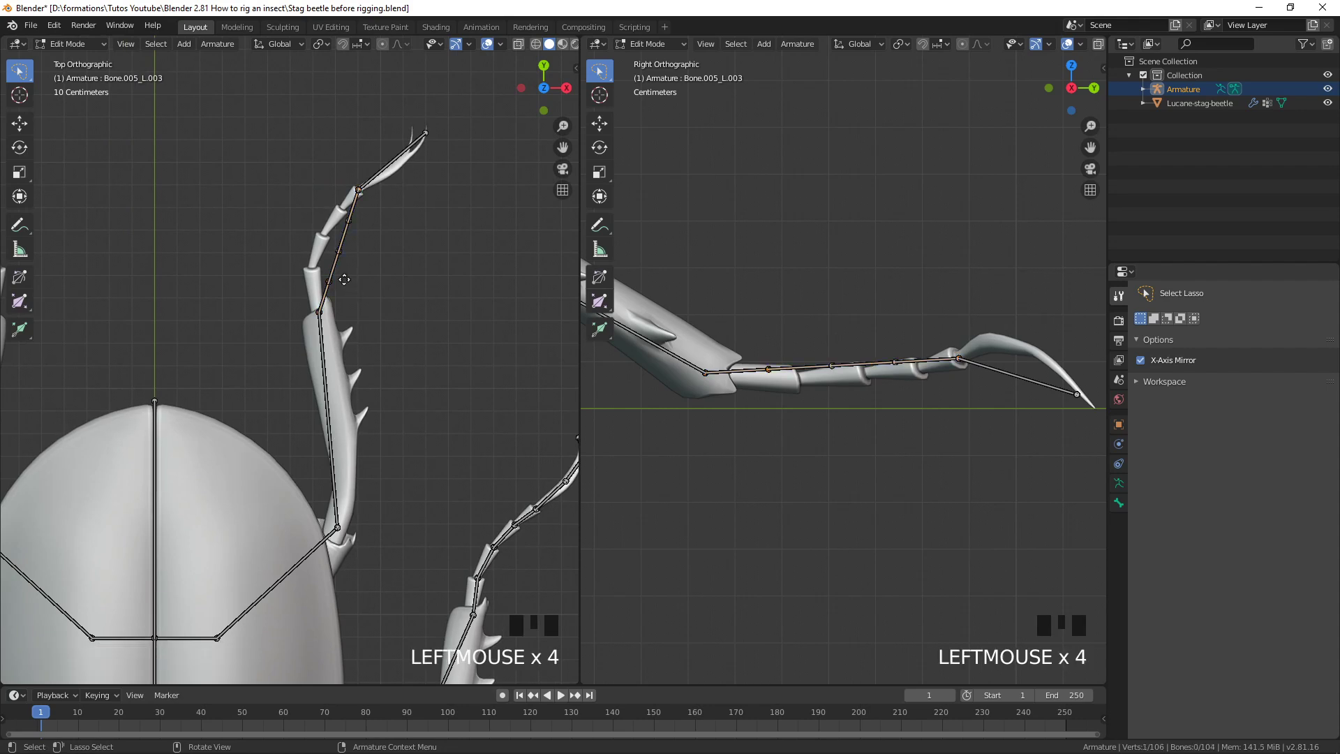
{"action": "key", "text": "g"}
{"action": "left_click", "coordinate": [331, 270]}
{"action": "left_click", "coordinate": [338, 250]}
{"action": "key", "text": "g"}
{"action": "left_click", "coordinate": [317, 231]}
{"action": "left_click", "coordinate": [349, 221]}
{"action": "key", "text": "g"}
{"action": "left_click", "coordinate": [338, 202]}
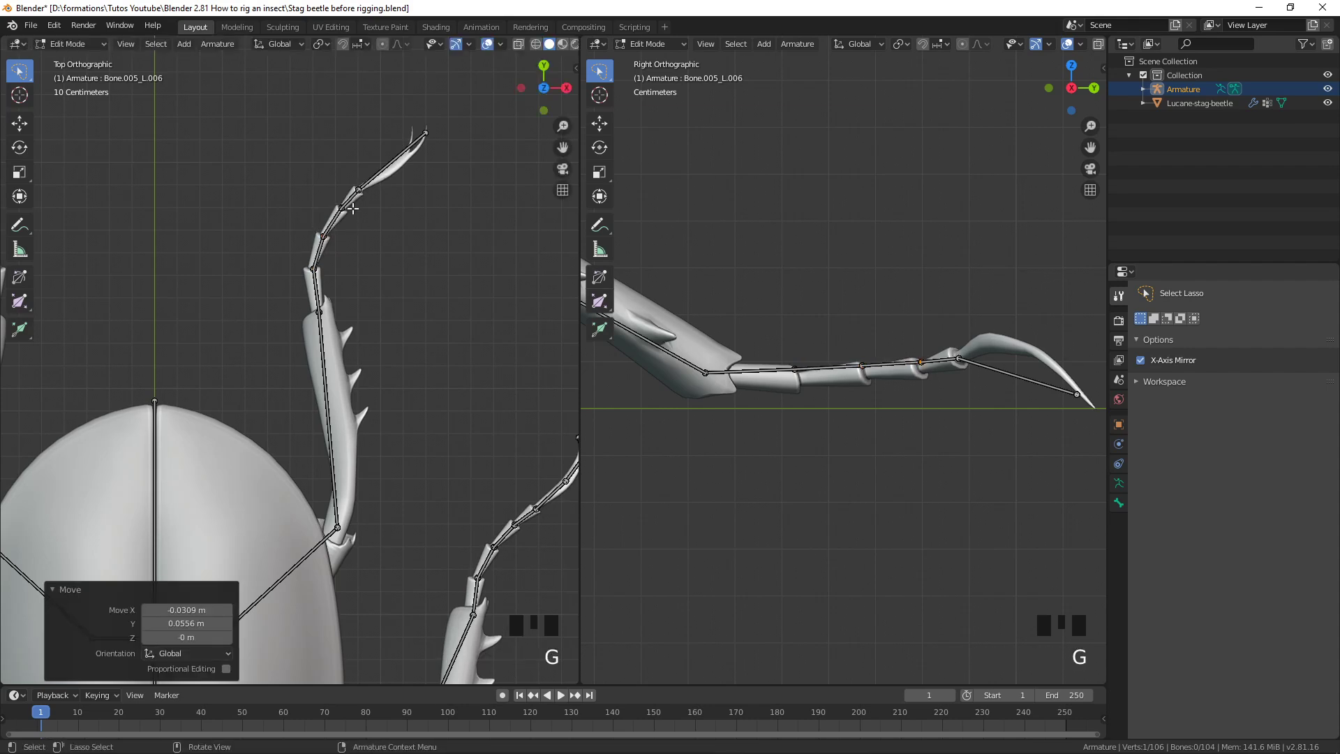
Lower the hind foot's three small-segment joints along Z onto the mesh centre in the side view
{"action": "scroll", "coordinate": [794, 359], "scroll_direction": "up", "scroll_amount": 1}
{"action": "left_click", "coordinate": [788, 370]}
{"action": "key", "text": "g"}
{"action": "left_click", "coordinate": [809, 417]}
{"action": "left_click", "coordinate": [873, 365]}
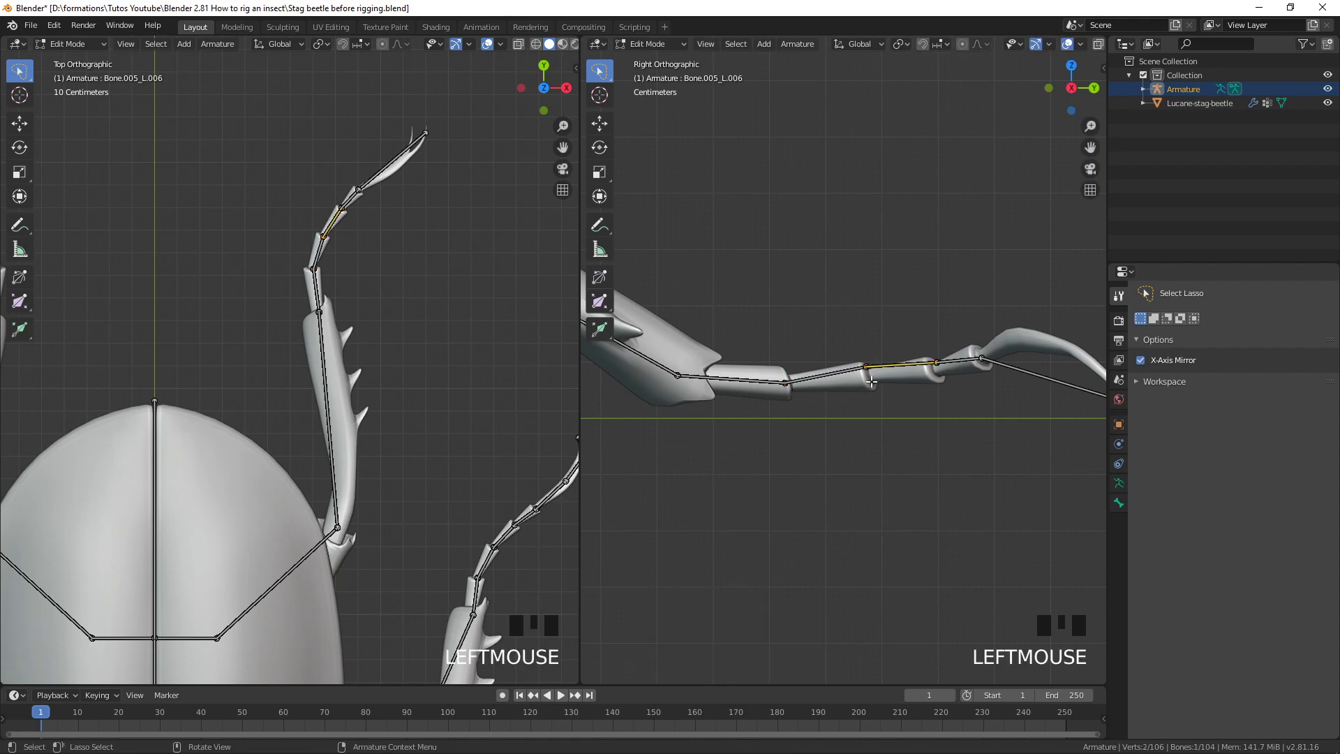
{"action": "left_click", "coordinate": [867, 370]}
{"action": "key", "text": "g"}
{"action": "key", "text": "z"}
{"action": "left_click", "coordinate": [934, 359]}
{"action": "left_click", "coordinate": [934, 359]}
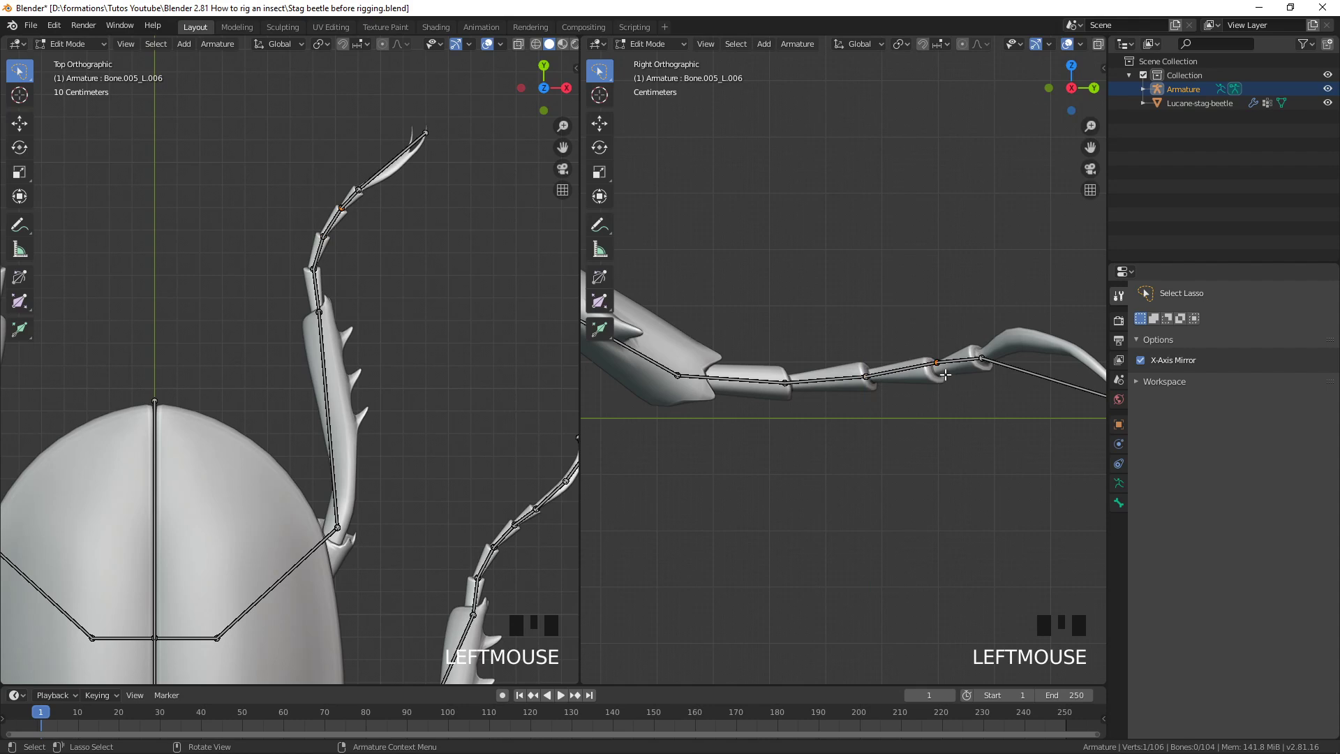
{"action": "key", "text": "g"}
{"action": "key", "text": "z"}
{"action": "left_click", "coordinate": [944, 383]}
Move the hind foot's end joint to the claw fork, about -0.079 m in X and -0.091 m in Y, and raise it along Z onto the mesh
{"action": "scroll", "coordinate": [945, 382], "scroll_direction": "down", "scroll_amount": 3}
{"action": "middle_click_drag", "start_coordinate": [945, 382], "coordinate": [926, 411], "text": "shift"}
{"action": "scroll", "coordinate": [927, 412], "scroll_direction": "up", "scroll_amount": 2}
{"action": "left_click", "coordinate": [941, 402]}
{"action": "middle_click_drag", "start_coordinate": [484, 203], "coordinate": [427, 329], "text": "shift"}
{"action": "scroll", "coordinate": [503, 197], "scroll_direction": "up", "scroll_amount": 3}
{"action": "key", "text": "g"}
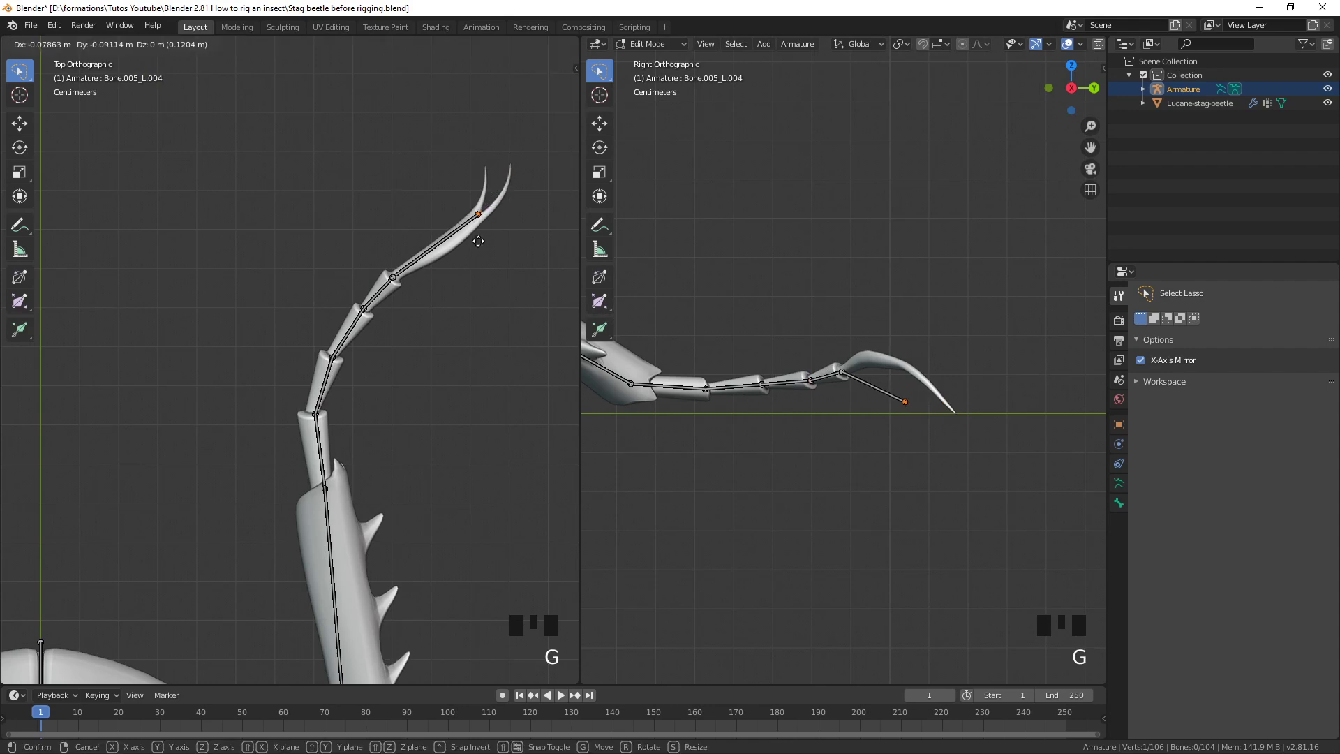
{"action": "left_click", "coordinate": [482, 243]}
{"action": "key", "text": "g"}
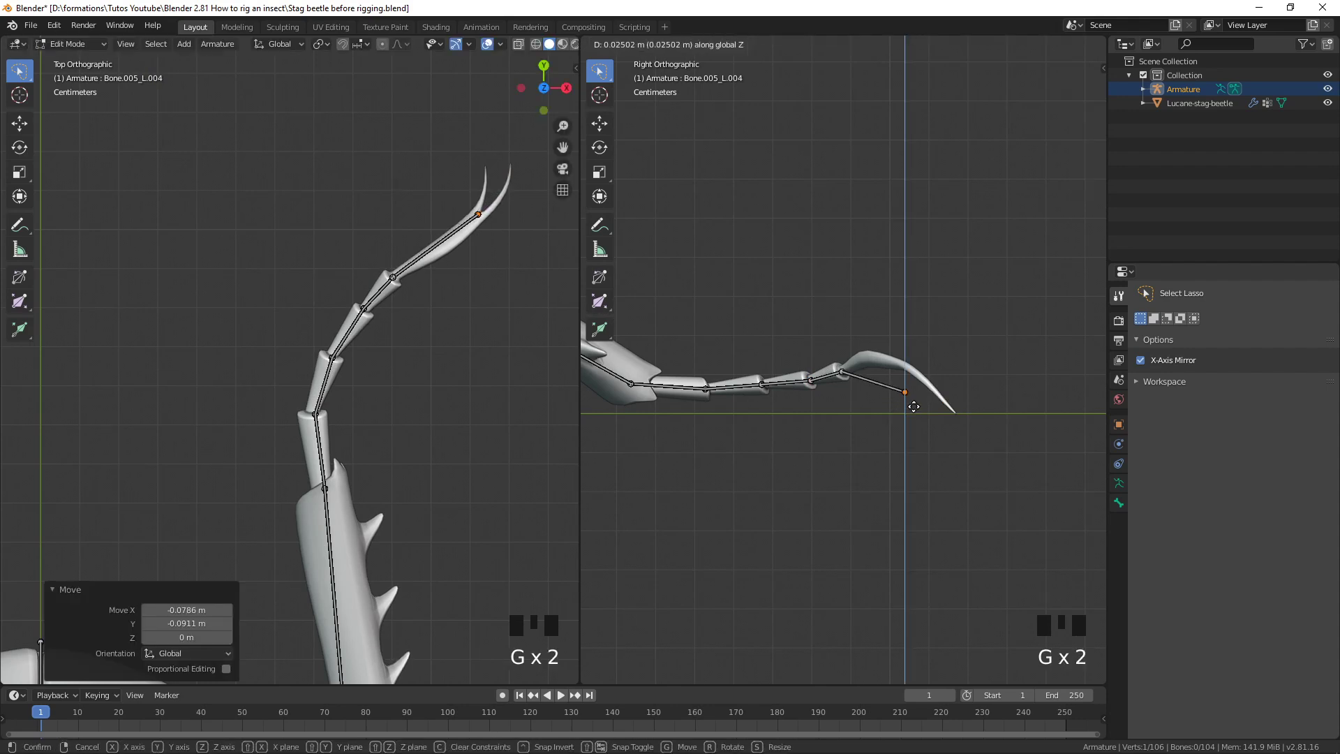
{"action": "left_click", "coordinate": [916, 382]}
Subdivide the bone of the hind foot's long curved end segment with 1 cut
{"action": "left_click", "coordinate": [845, 374], "text": "shift"}
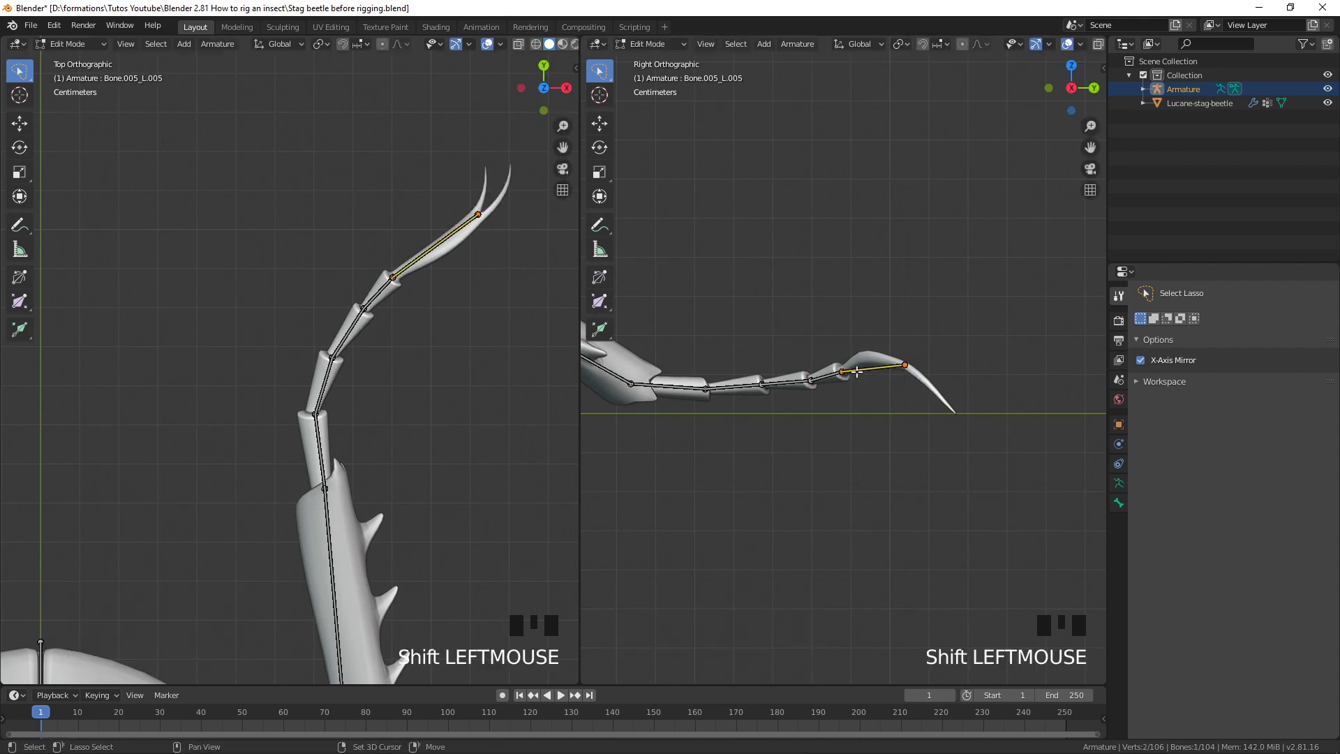
{"action": "right_click", "coordinate": [454, 254]}
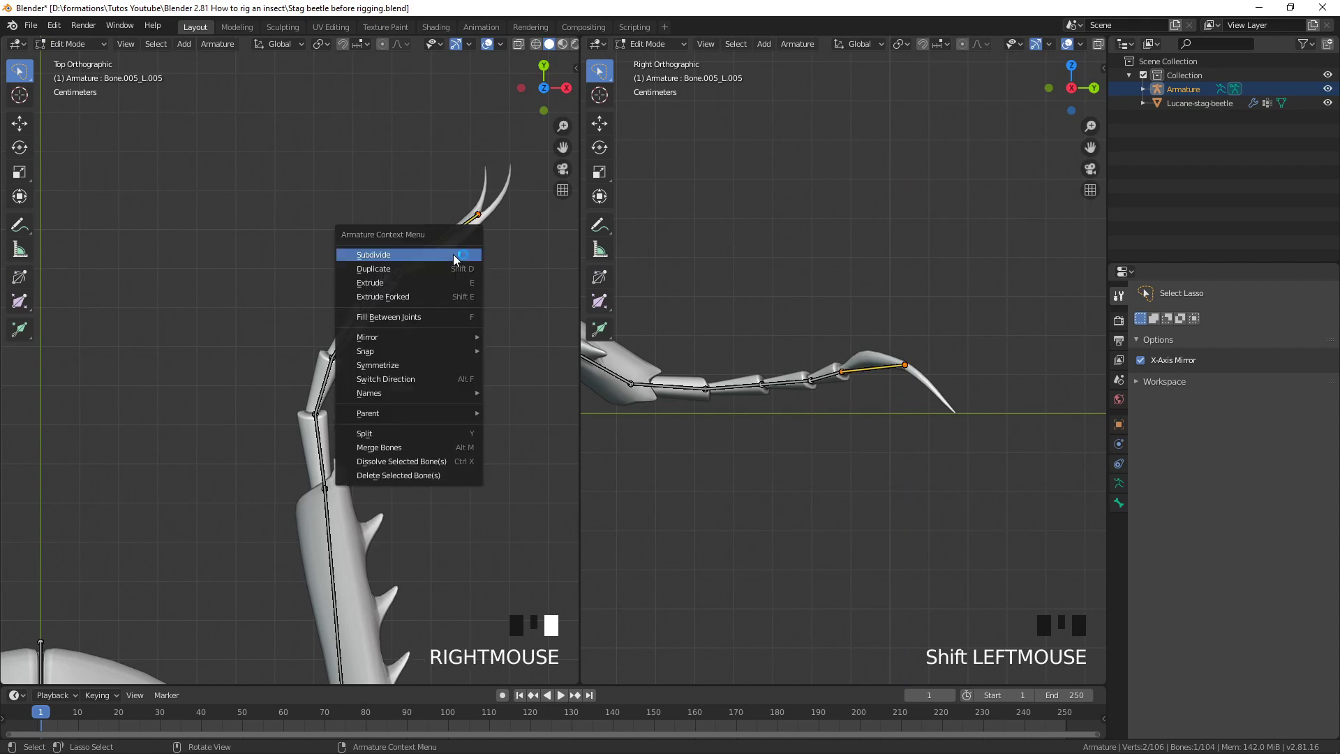
{"action": "left_click", "coordinate": [454, 254]}
Move the new middle joint of the hind foot's end segment about 0.007 m in X, -0.007 m in Y and 0.030 m up along Z
{"action": "left_click", "coordinate": [482, 263]}
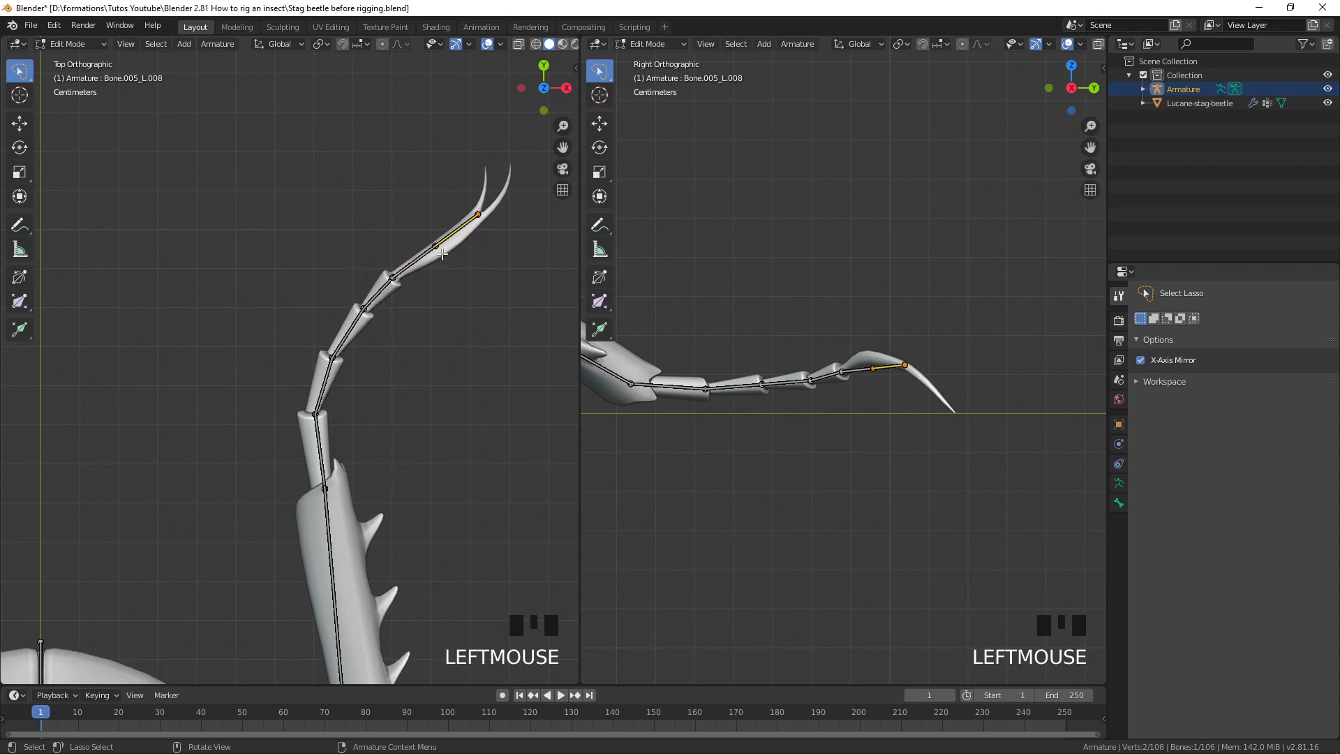
{"action": "left_click", "coordinate": [439, 242]}
{"action": "key", "text": "g"}
{"action": "left_click", "coordinate": [459, 266]}
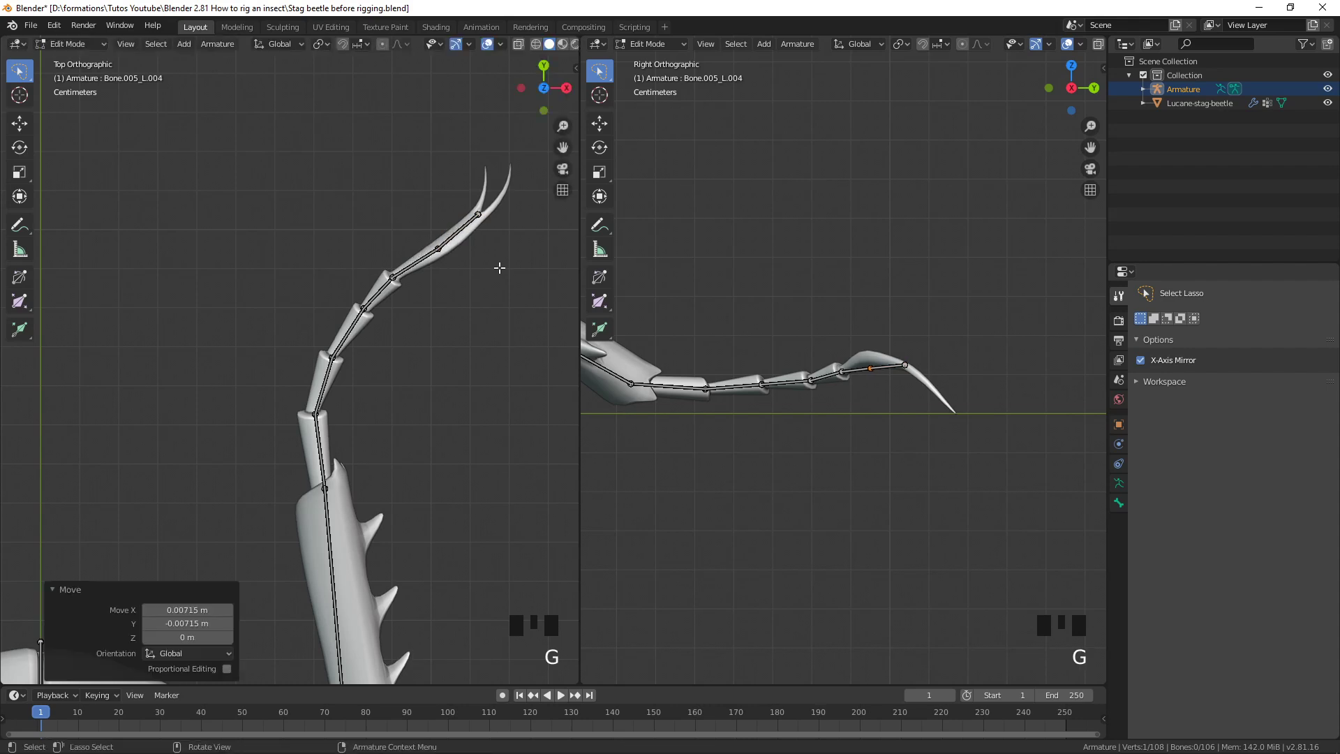
{"action": "key", "text": "g"}
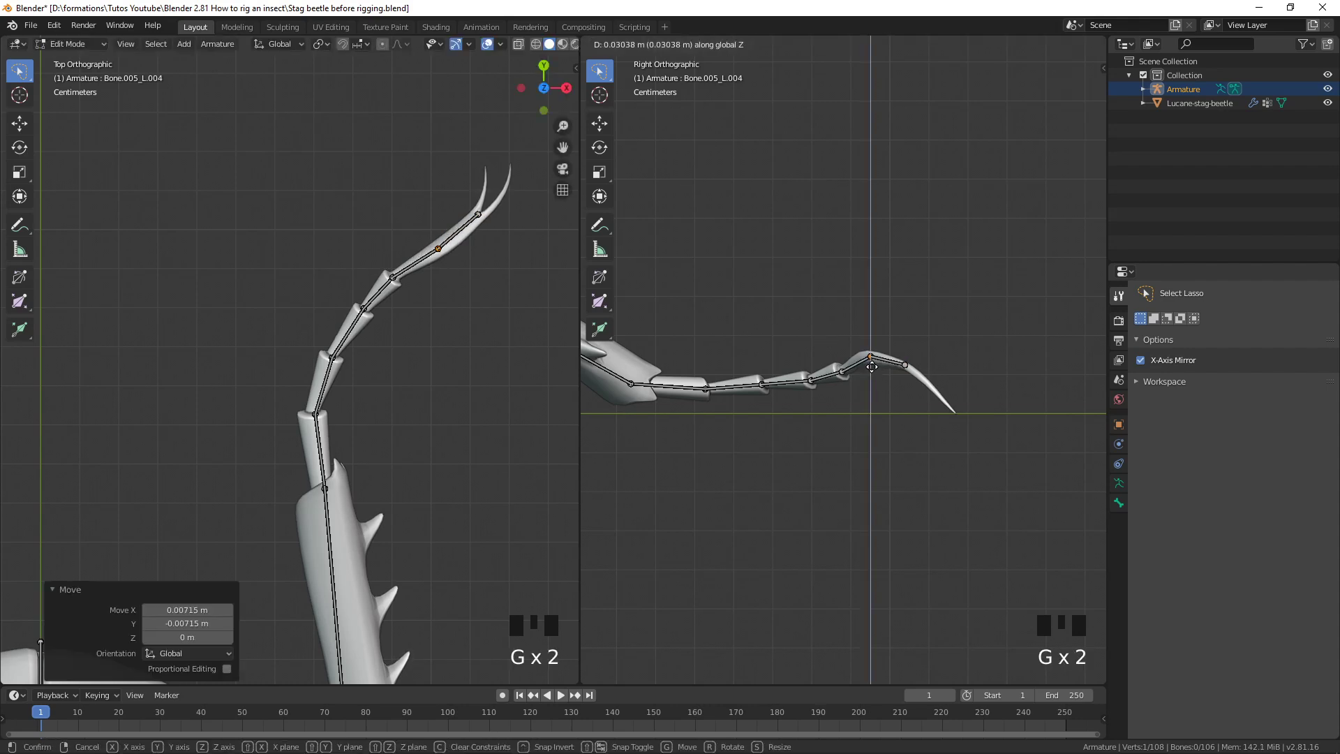
{"action": "left_click", "coordinate": [864, 367]}
{"action": "scroll", "coordinate": [962, 392], "scroll_direction": "up", "scroll_amount": 1}
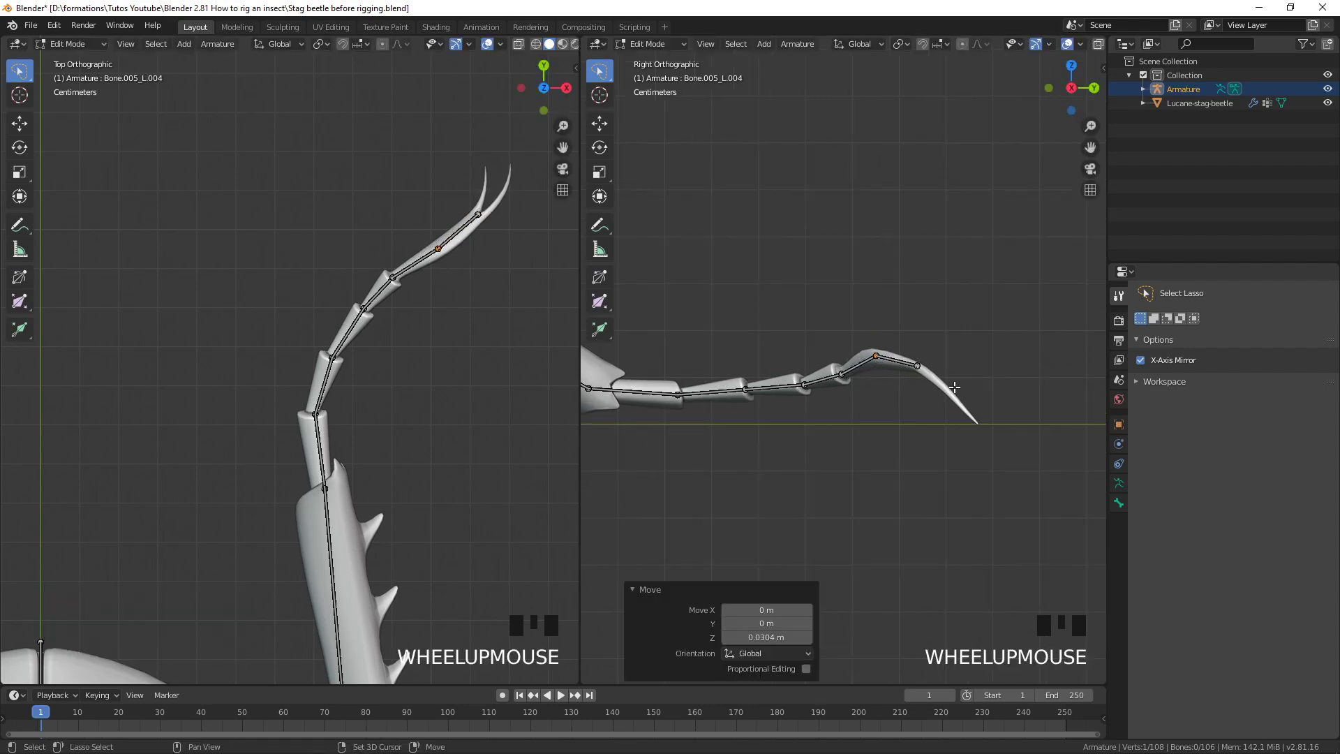
Extrude two bones from the hind foot's end joint to its claw tips, the second about 0.091 m in X and 0.123 m in Y
{"action": "middle_click_drag", "start_coordinate": [964, 391], "coordinate": [921, 386], "text": "shift"}
{"action": "left_click", "coordinate": [877, 366]}
{"action": "middle_click_drag", "start_coordinate": [482, 229], "coordinate": [444, 286], "text": "shift"}
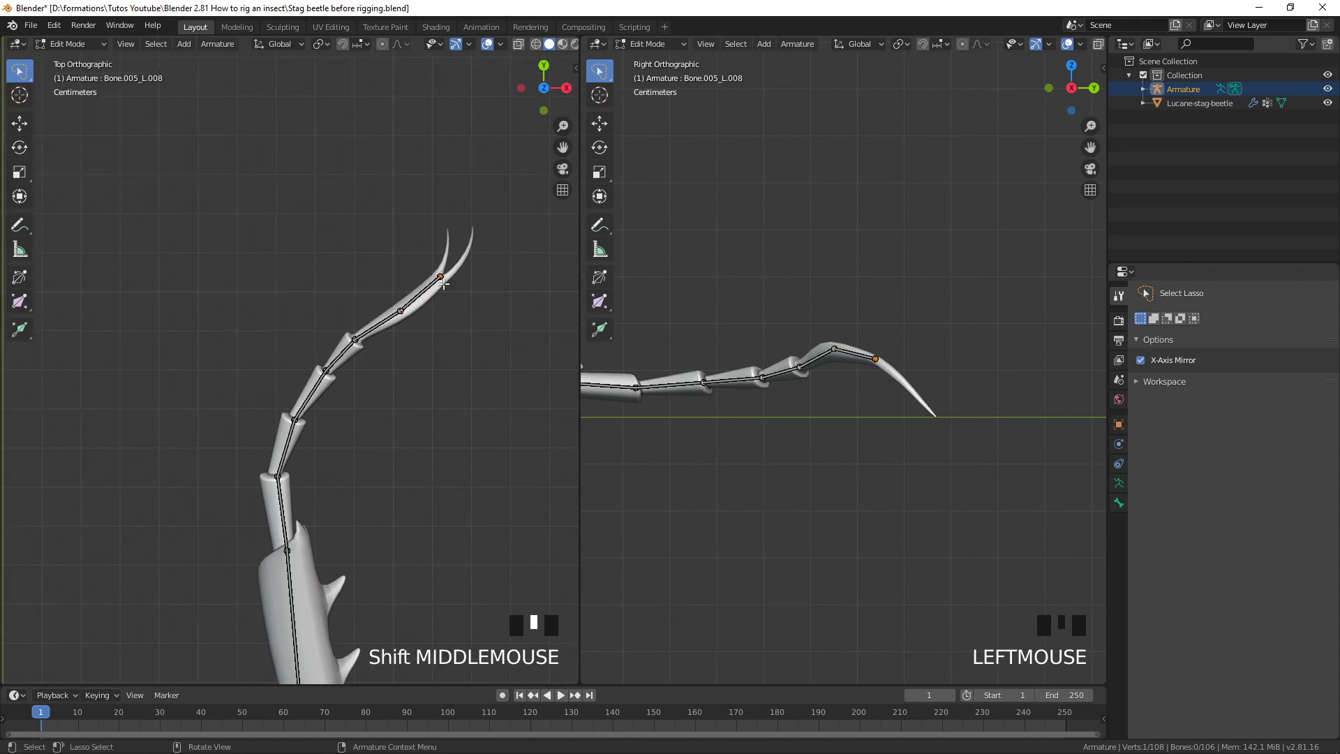
{"action": "key", "text": "e"}
{"action": "left_click", "coordinate": [472, 258]}
{"action": "key", "text": "e"}
{"action": "left_click", "coordinate": [509, 210]}
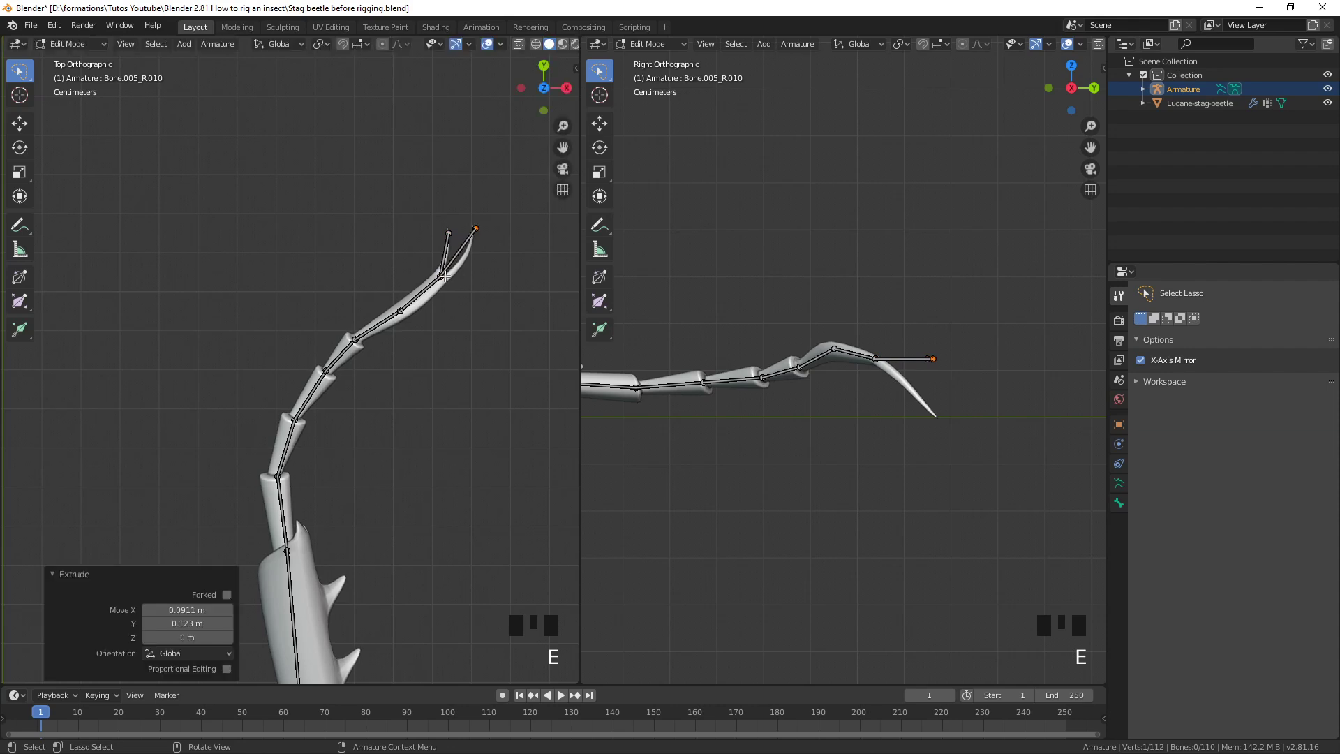
Lower the end joints of both hind claw bones along Z onto the claw mesh in the side view
{"action": "scroll", "coordinate": [493, 321], "scroll_direction": "up", "scroll_amount": 2}
{"action": "middle_click_drag", "start_coordinate": [515, 251], "coordinate": [360, 319], "text": "shift"}
{"action": "left_click", "coordinate": [363, 262]}
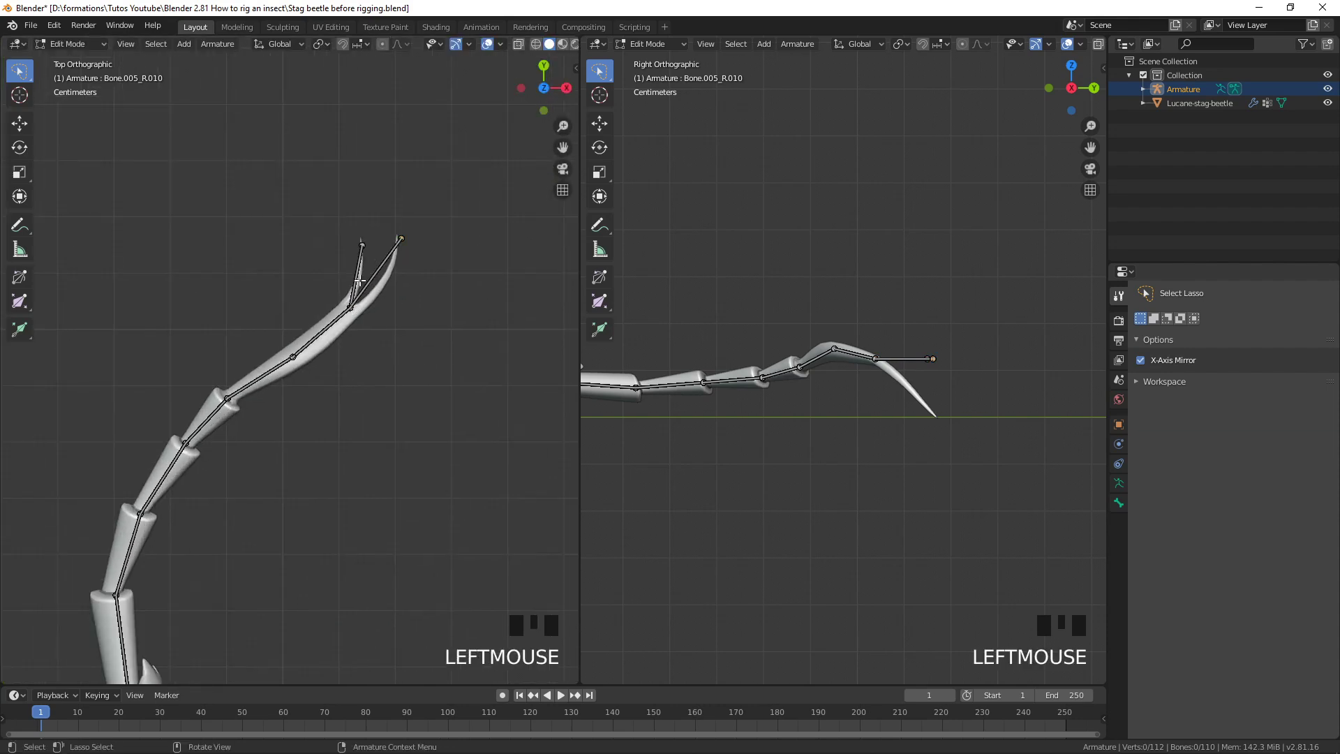
{"action": "left_click", "coordinate": [363, 244], "text": "shift"}
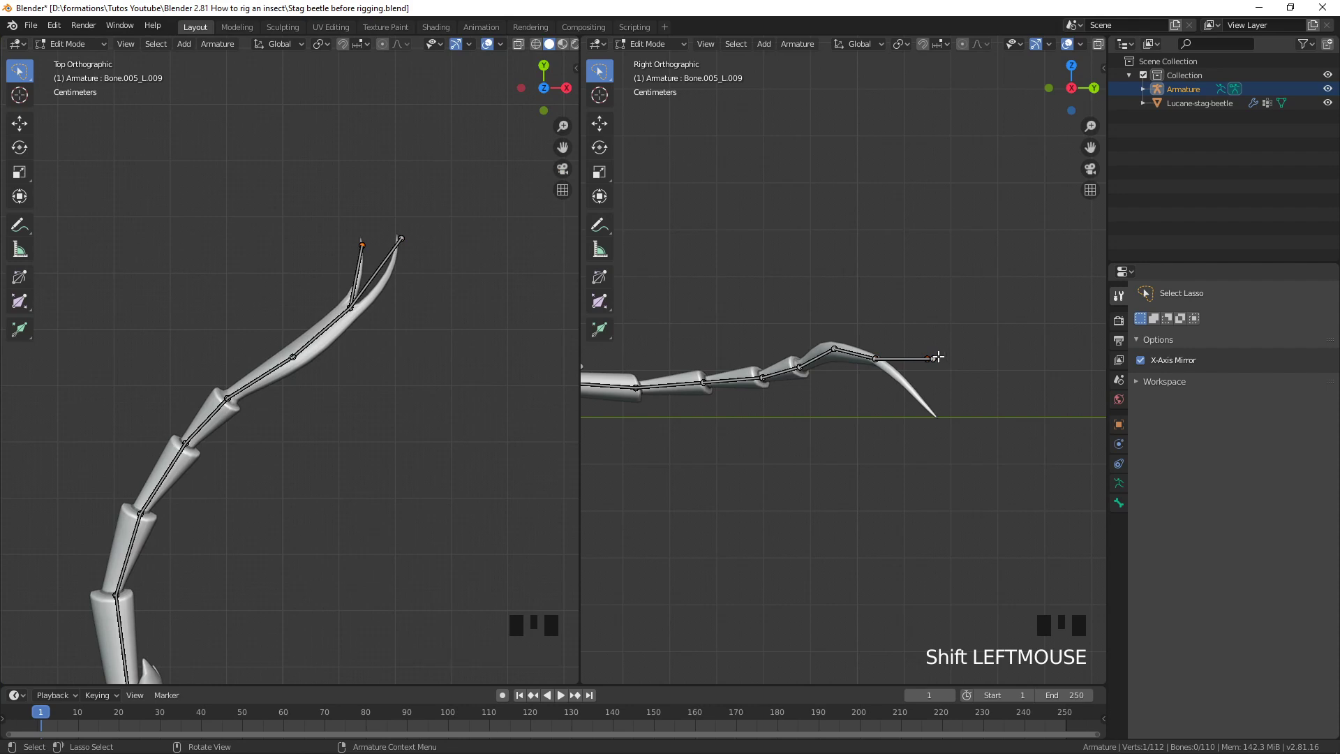
{"action": "key", "text": "g"}
{"action": "key", "text": "z"}
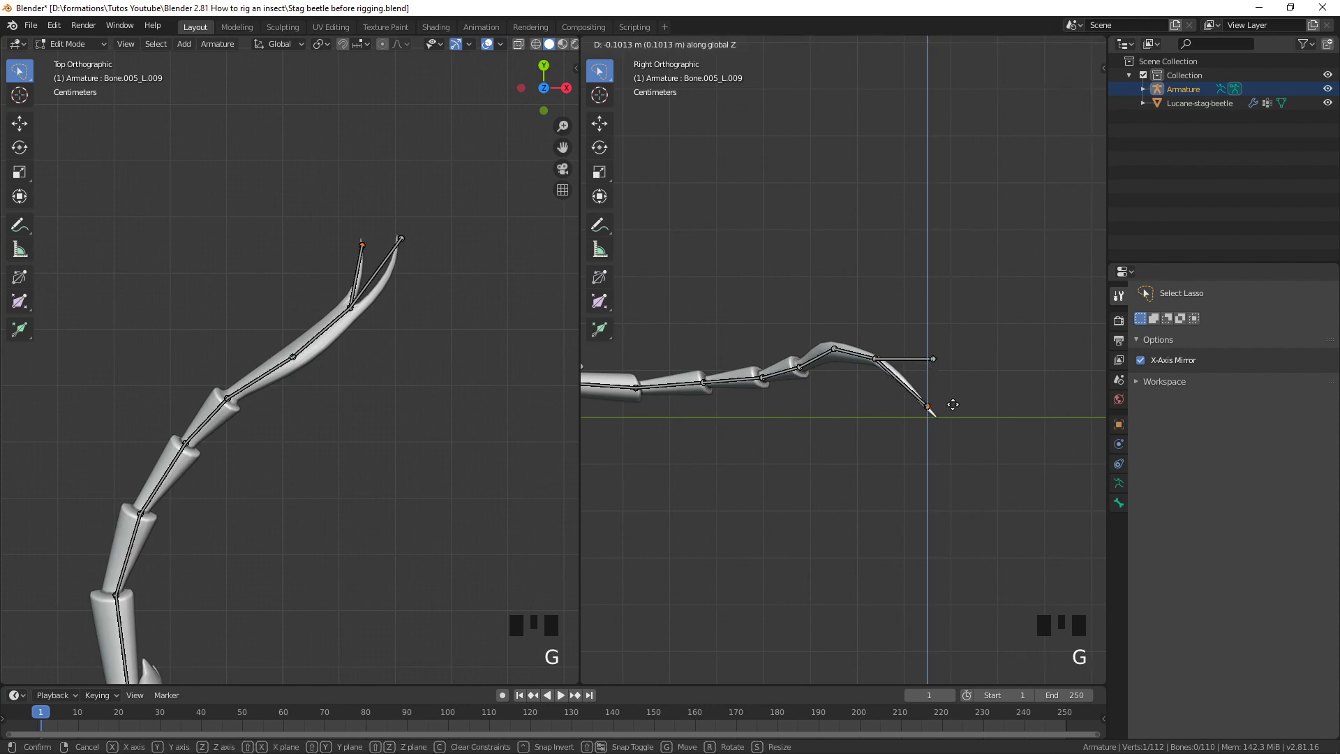
{"action": "left_click", "coordinate": [951, 401]}
{"action": "left_click", "coordinate": [935, 361]}
{"action": "key", "text": "g"}
{"action": "key", "text": "z"}
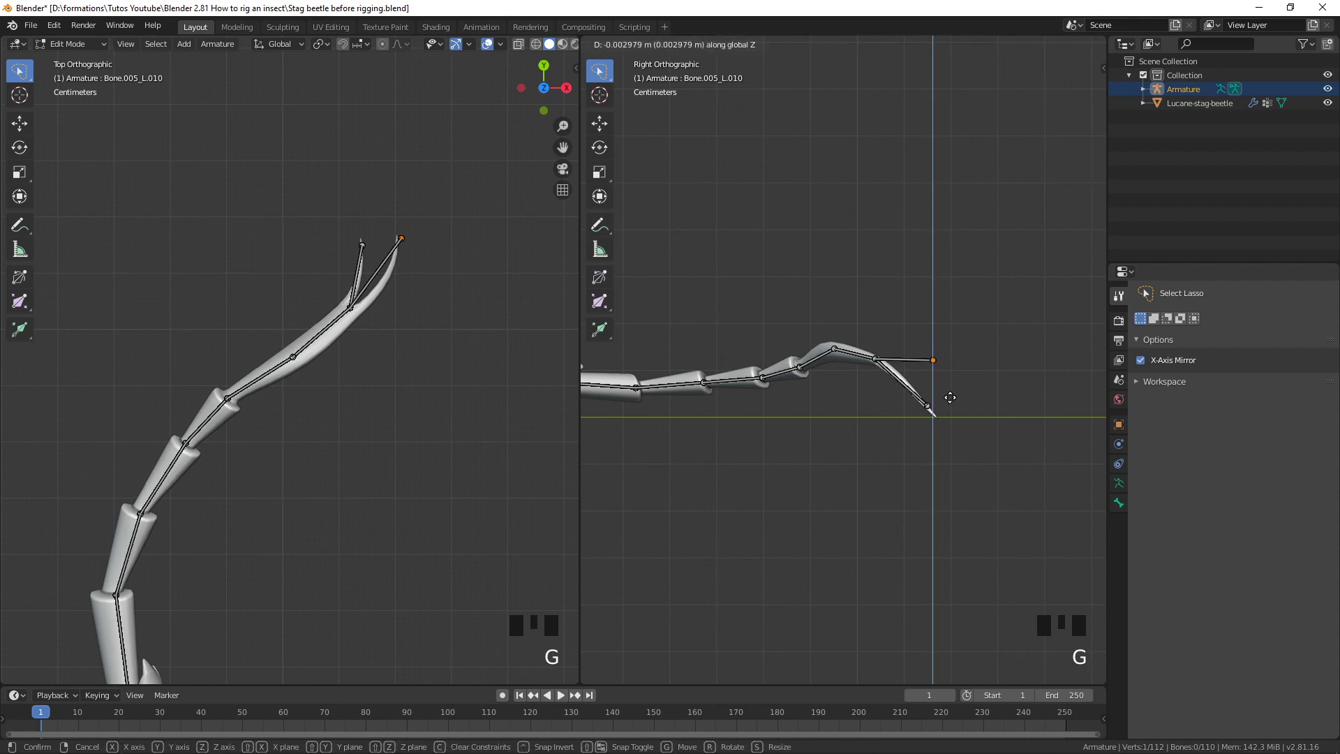
{"action": "left_click", "coordinate": [956, 447]}
Leave Edit Mode and examine how the complete armature fits the whole beetle from several angles
{"action": "scroll", "coordinate": [710, 443], "scroll_direction": "down", "scroll_amount": 4}
{"action": "middle_click_drag", "start_coordinate": [709, 443], "coordinate": [976, 469]}
{"action": "key", "text": "Tab"}
{"action": "scroll", "coordinate": [877, 437], "scroll_direction": "down", "scroll_amount": 2}
{"action": "scroll", "coordinate": [820, 395], "scroll_direction": "up", "scroll_amount": 2}
{"action": "middle_click_drag", "start_coordinate": [819, 395], "coordinate": [991, 395], "text": "shift"}
{"action": "scroll", "coordinate": [851, 392], "scroll_direction": "down", "scroll_amount": 3}
{"action": "scroll", "coordinate": [806, 387], "scroll_direction": "up", "scroll_amount": 3}
{"action": "scroll", "coordinate": [866, 408], "scroll_direction": "down", "scroll_amount": 3}
{"action": "key", "text": "Tab"}
{"action": "middle_click_drag", "start_coordinate": [865, 408], "coordinate": [667, 401]}
{"action": "key", "text": "Tab"}
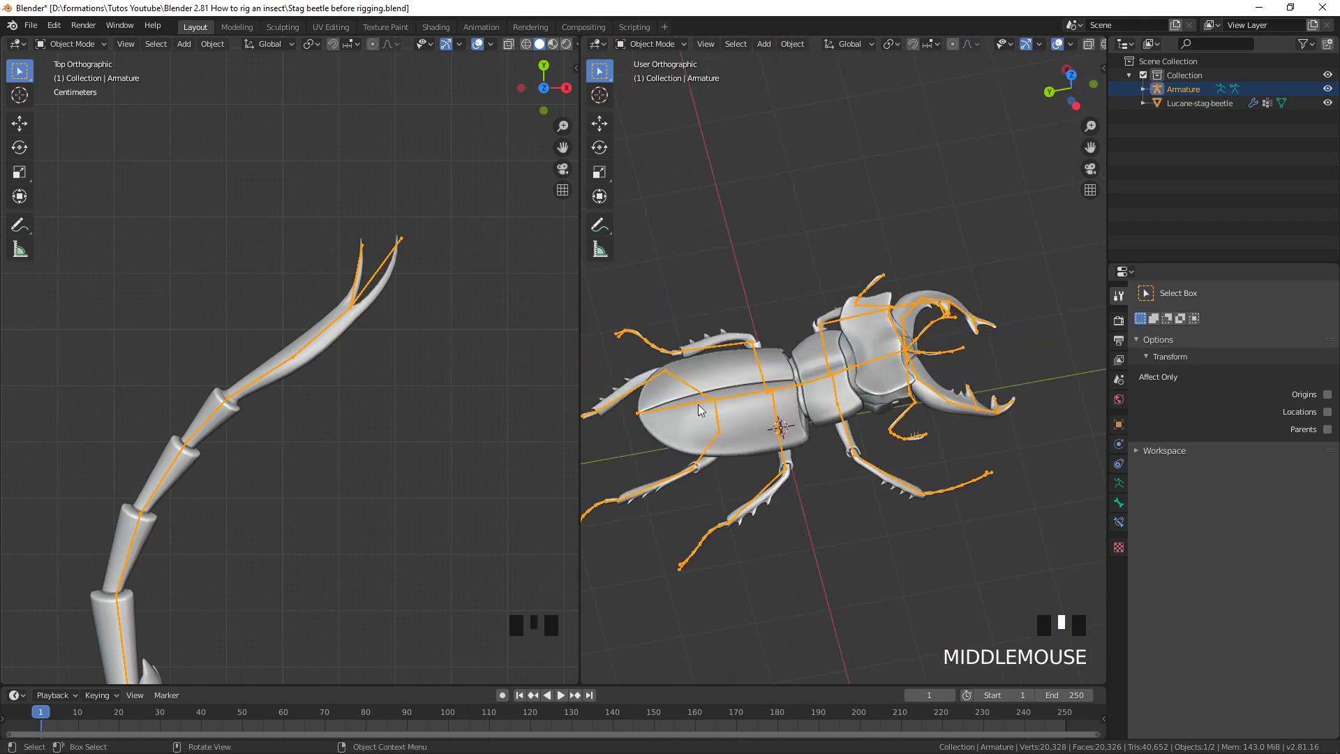
Join the two 3D viewports into a single viewport, keeping the perspective of the whole beetle with the armature in Object Mode
{"action": "right_click", "coordinate": [579, 292]}
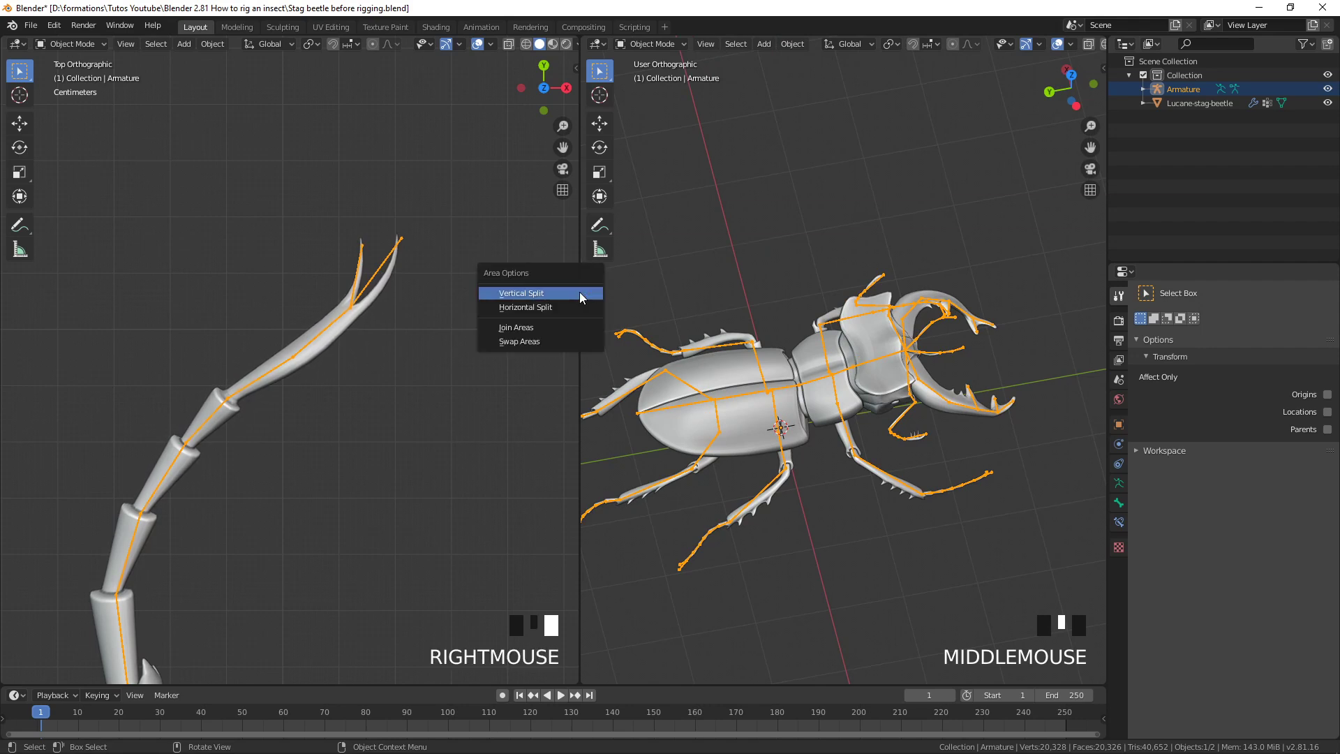
{"action": "left_click", "coordinate": [565, 329]}
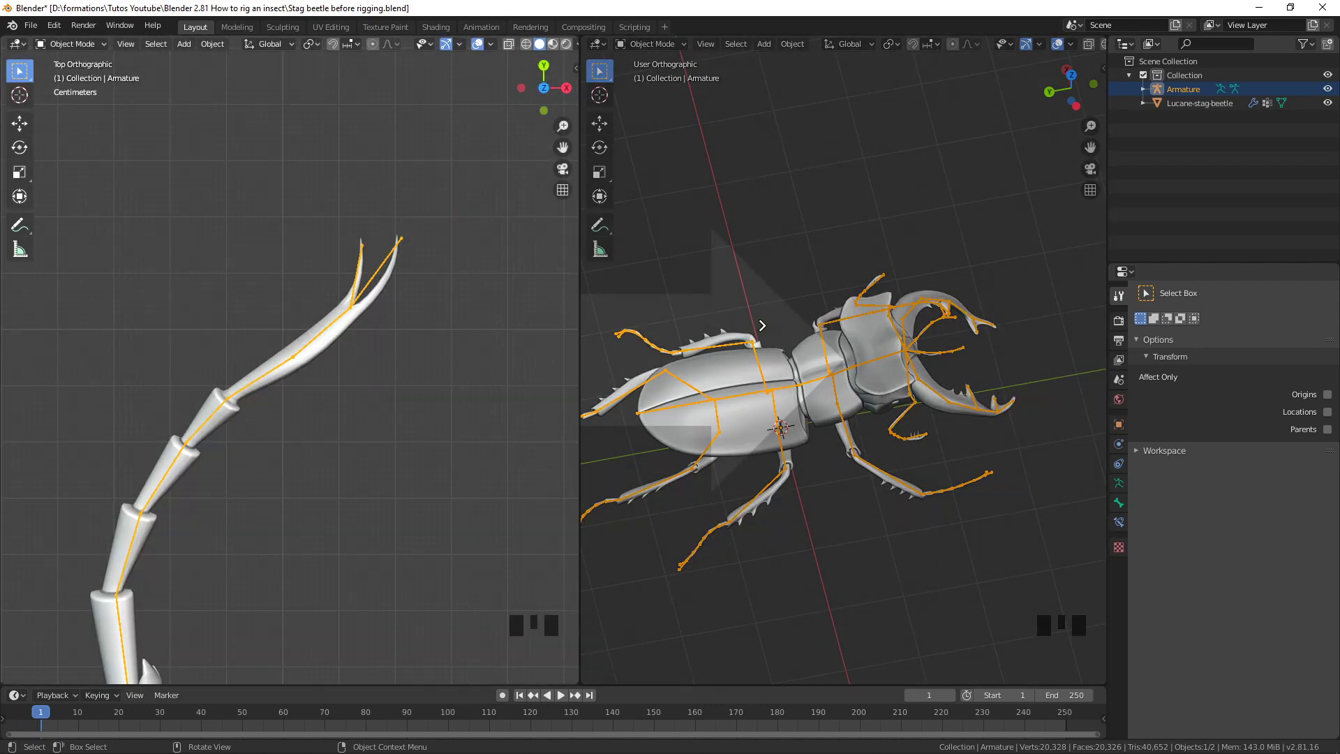
{"action": "left_click", "coordinate": [763, 326]}
{"action": "scroll", "coordinate": [631, 475], "scroll_direction": "down", "scroll_amount": 17}
{"action": "middle_click_drag", "start_coordinate": [606, 503], "coordinate": [695, 339], "text": "shift"}
{"action": "scroll", "coordinate": [655, 389], "scroll_direction": "up", "scroll_amount": 3}
{"action": "key", "text": "Tab"}
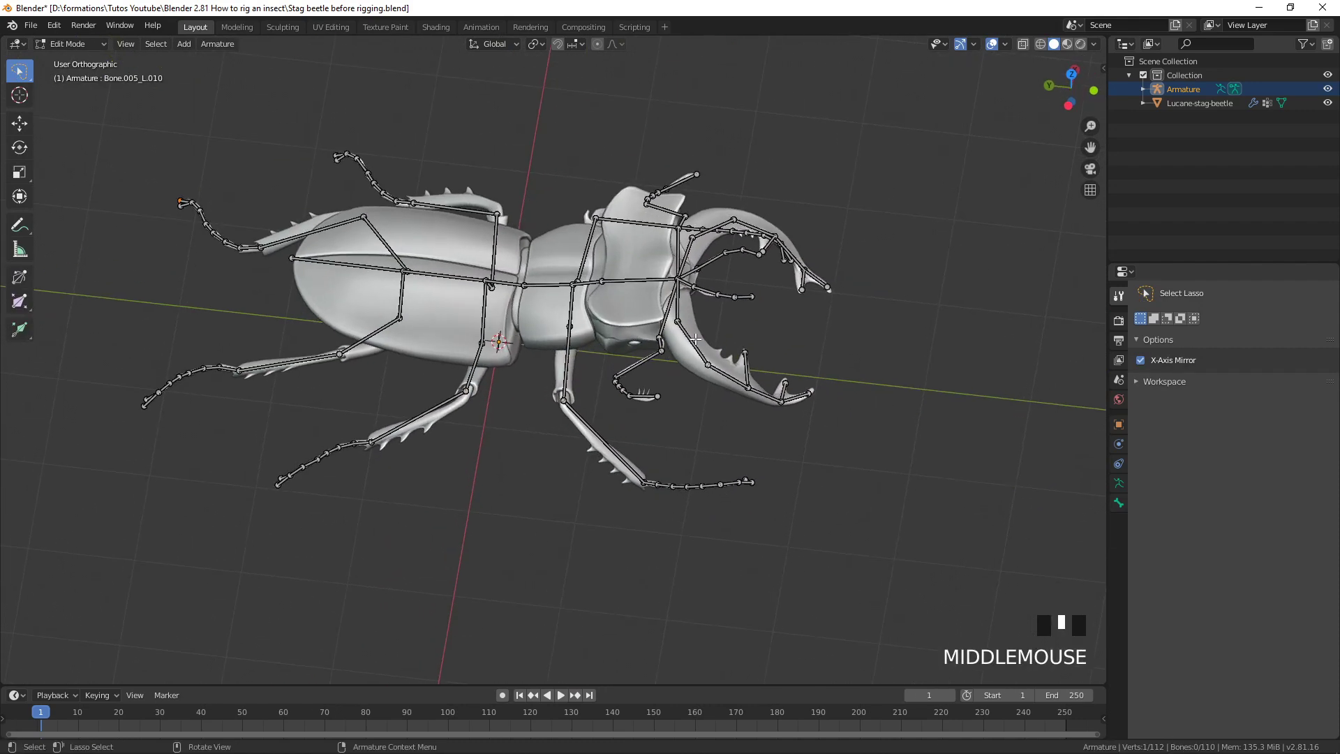
{"action": "key", "text": "Tab"}
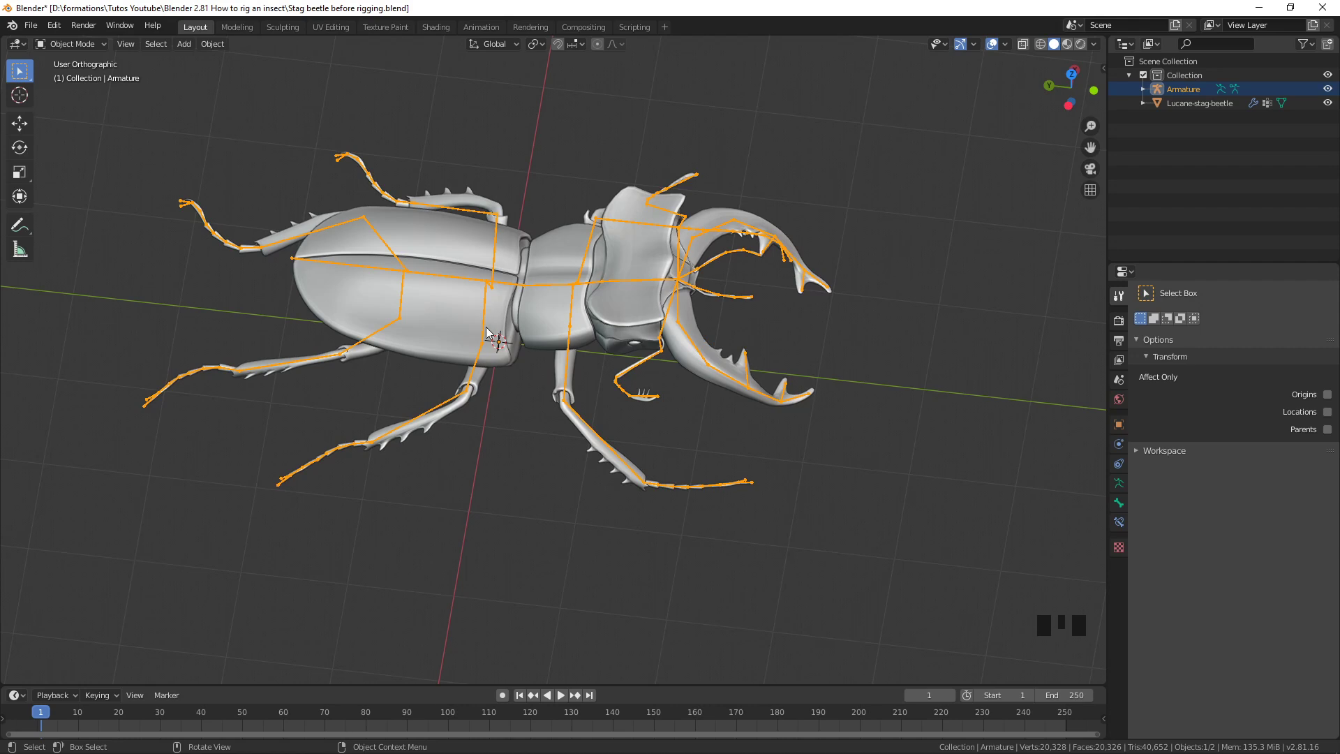
Check the armature's location, rotation and scale values and look at the available Apply transform options
{"action": "left_click", "coordinate": [1105, 66]}
{"action": "left_click", "coordinate": [1098, 68]}
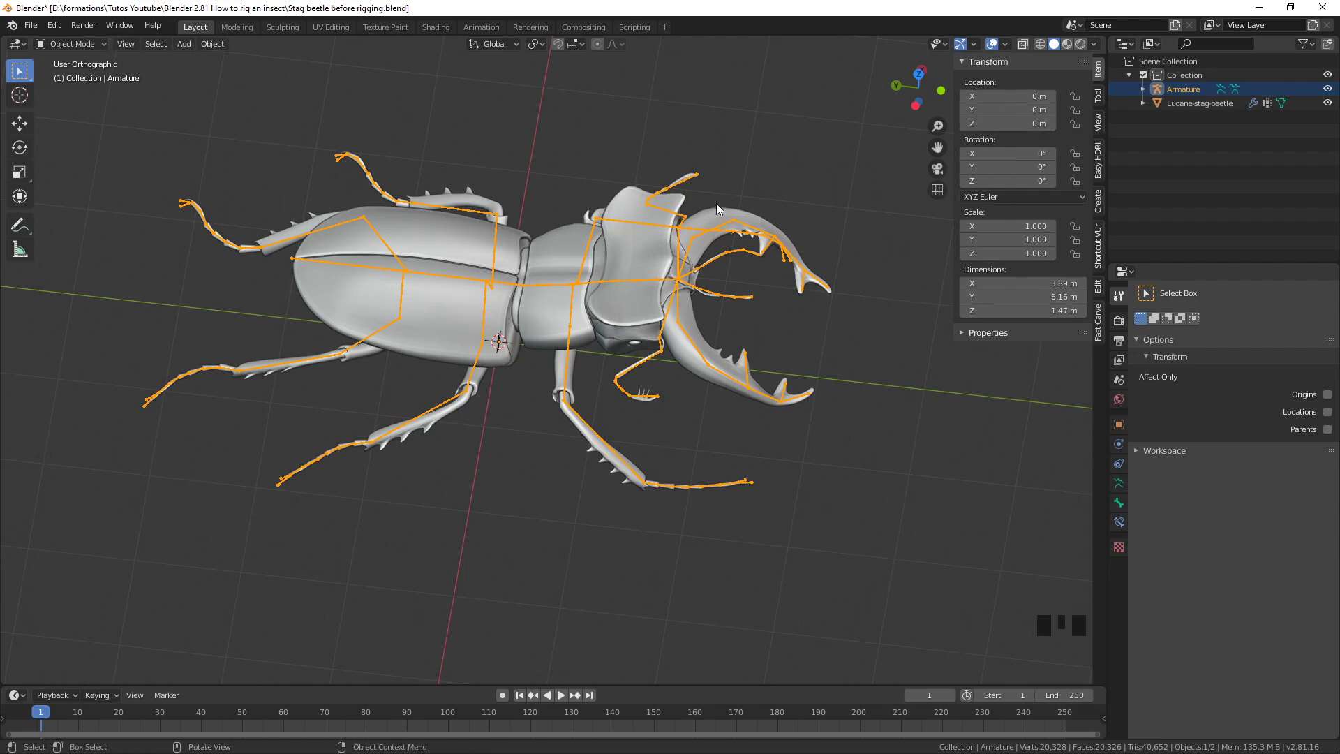
{"action": "key", "text": "ctrl+a"}
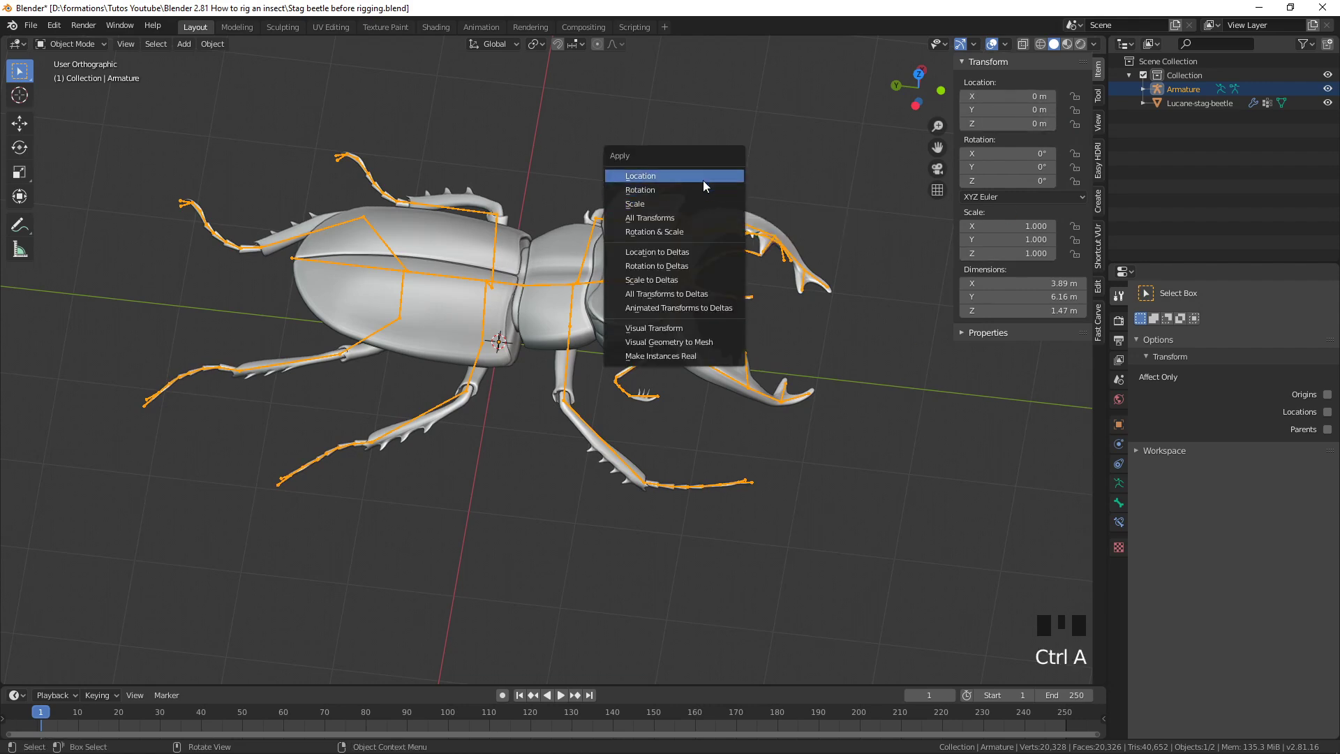
{"action": "left_click", "coordinate": [641, 190]}
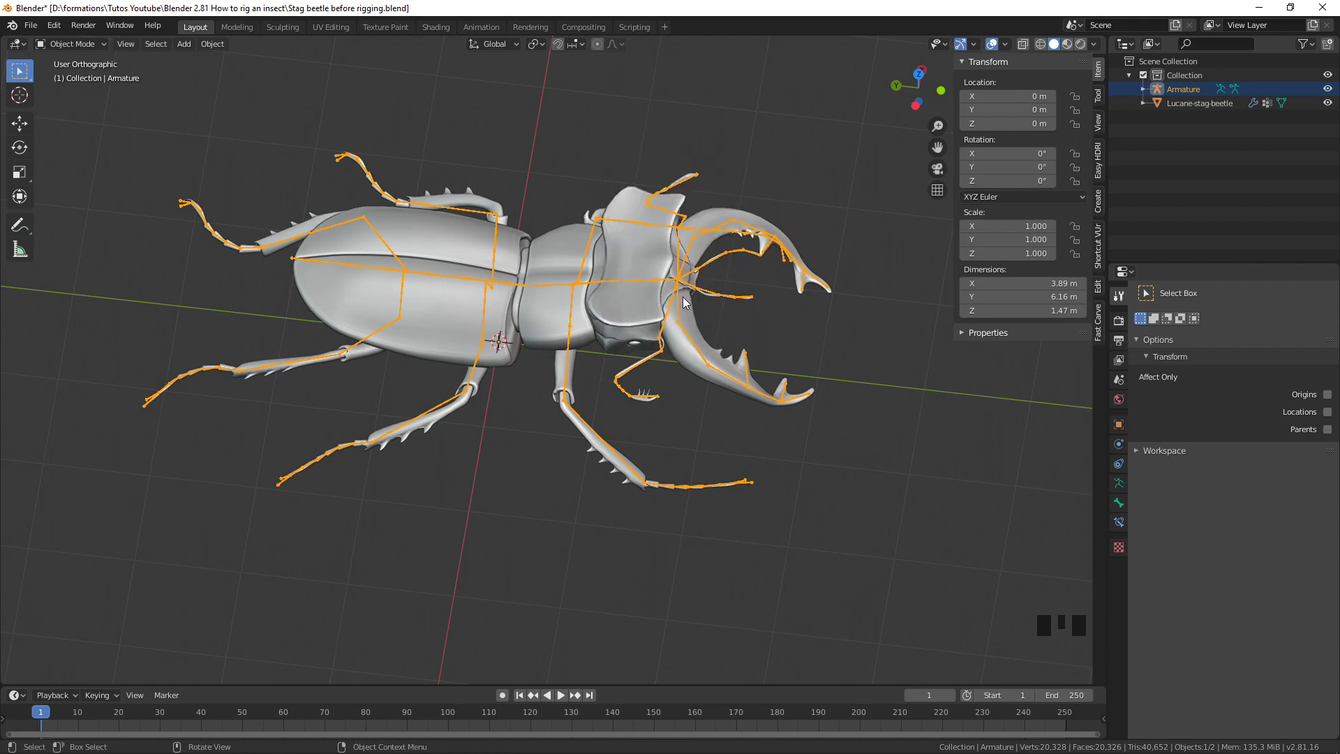
Parent the beetle mesh to the armature with automatic weights
{"action": "left_click", "coordinate": [647, 192]}
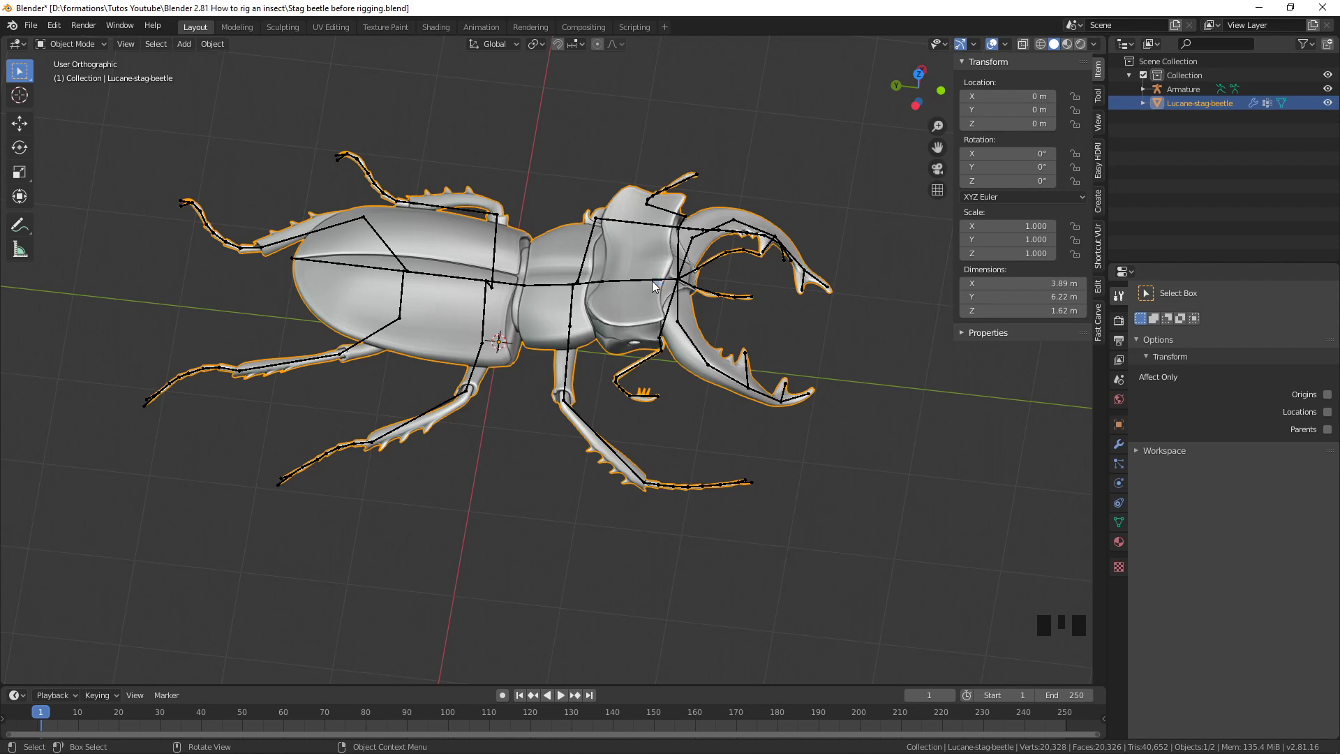
{"action": "middle_click_drag", "start_coordinate": [641, 290], "coordinate": [538, 309]}
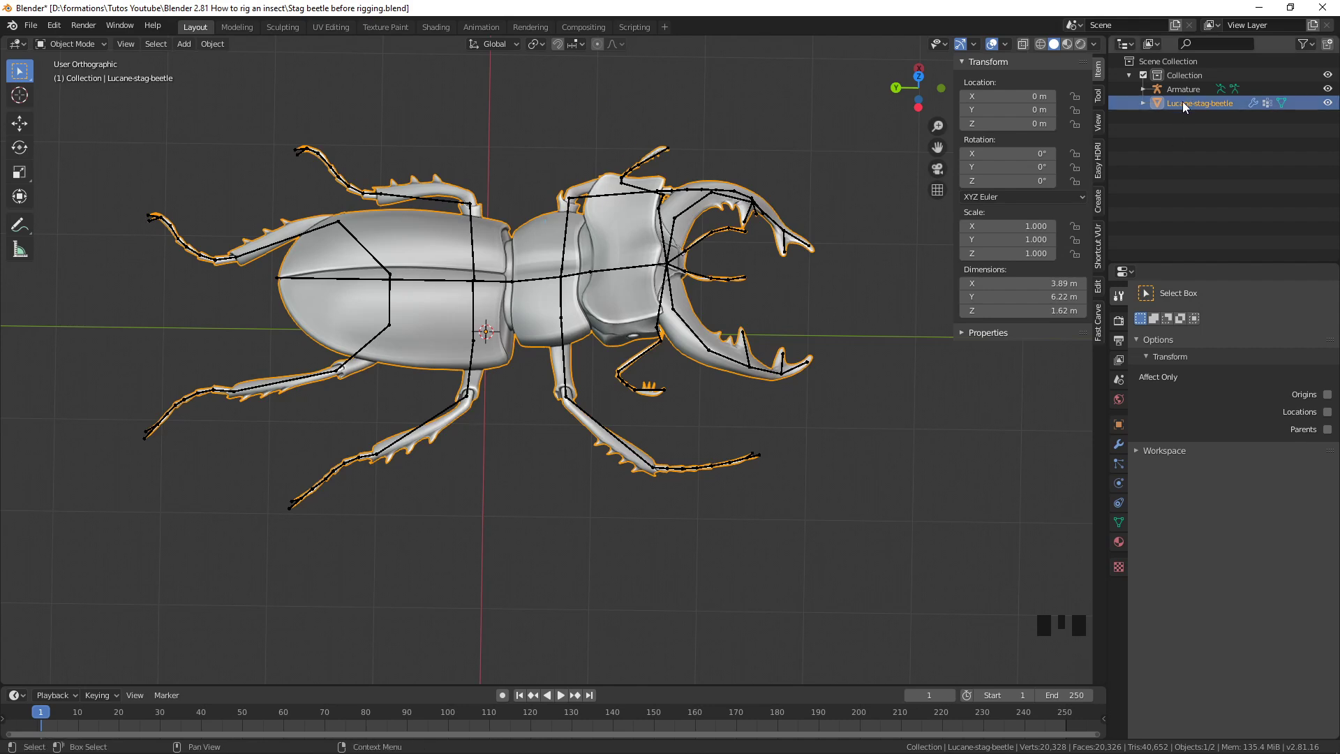
{"action": "left_click", "coordinate": [569, 219], "text": "shift"}
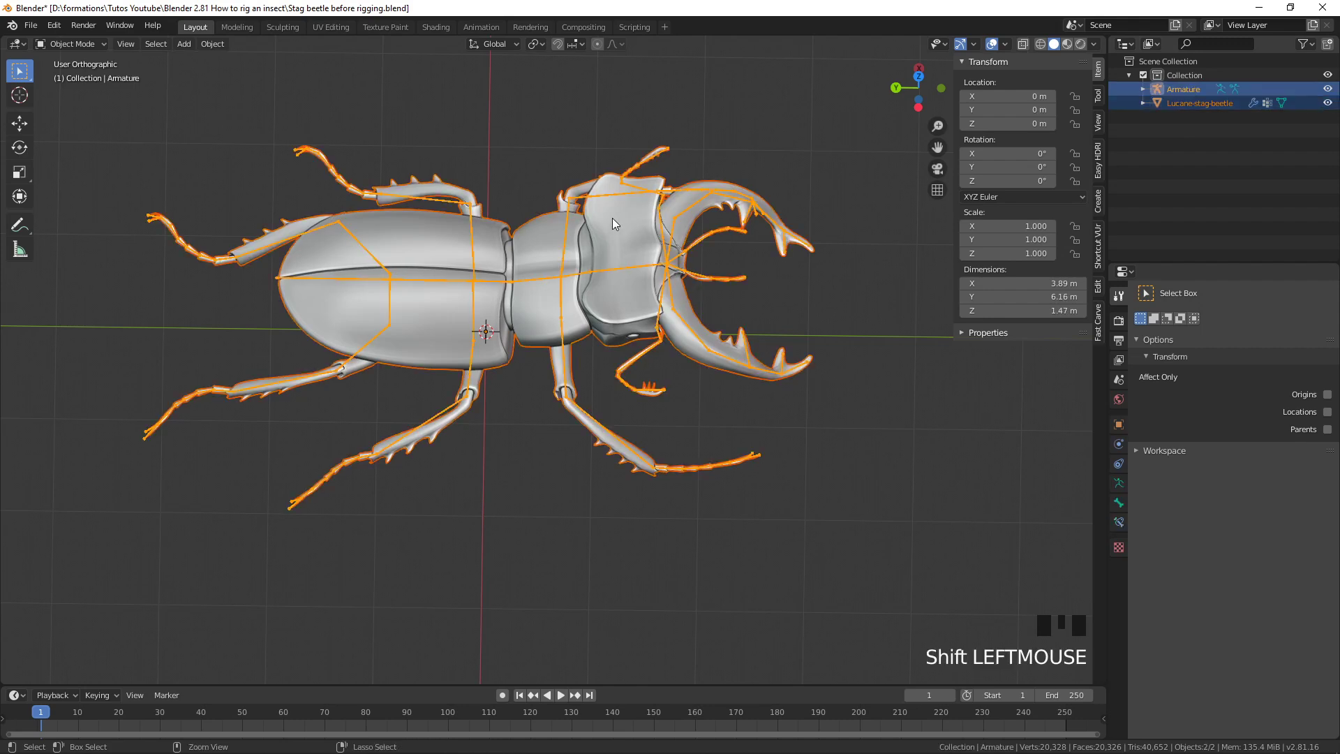
{"action": "key", "text": "ctrl+p"}
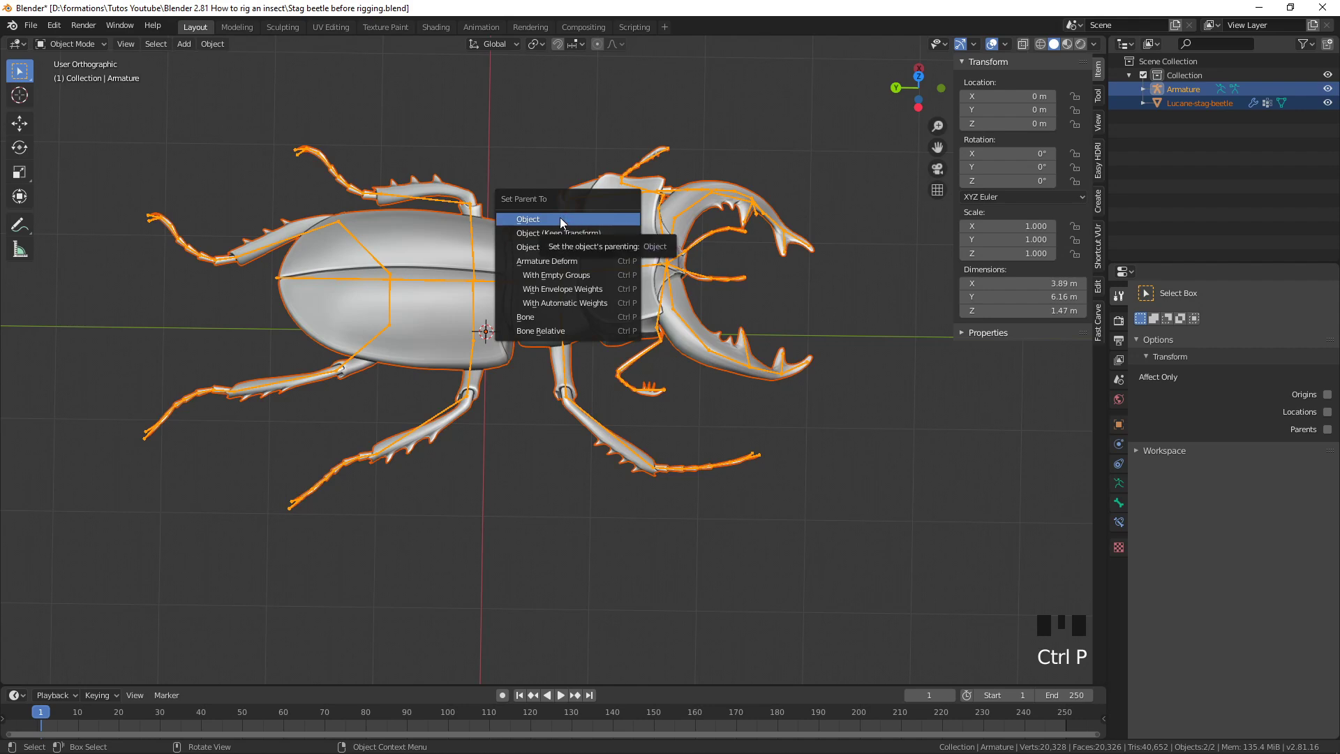
{"action": "left_click", "coordinate": [571, 303]}
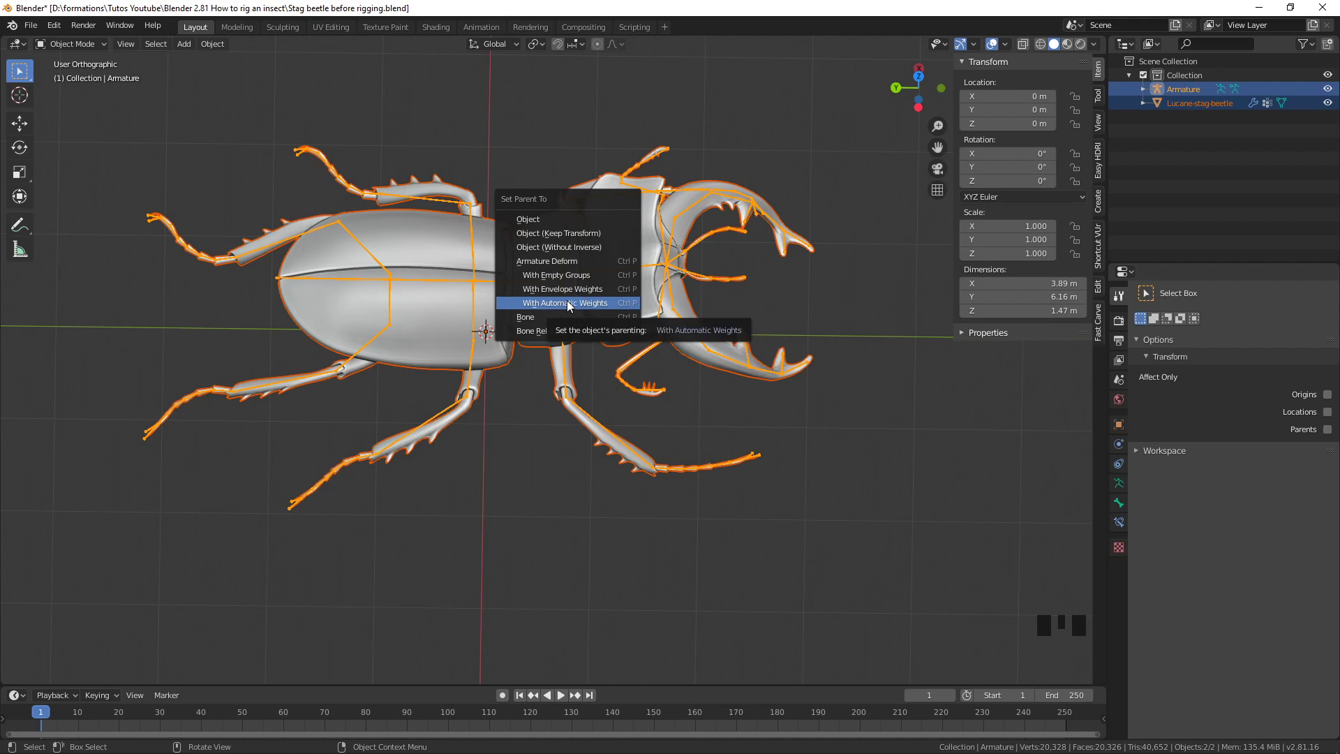
{"action": "left_click", "coordinate": [567, 303]}
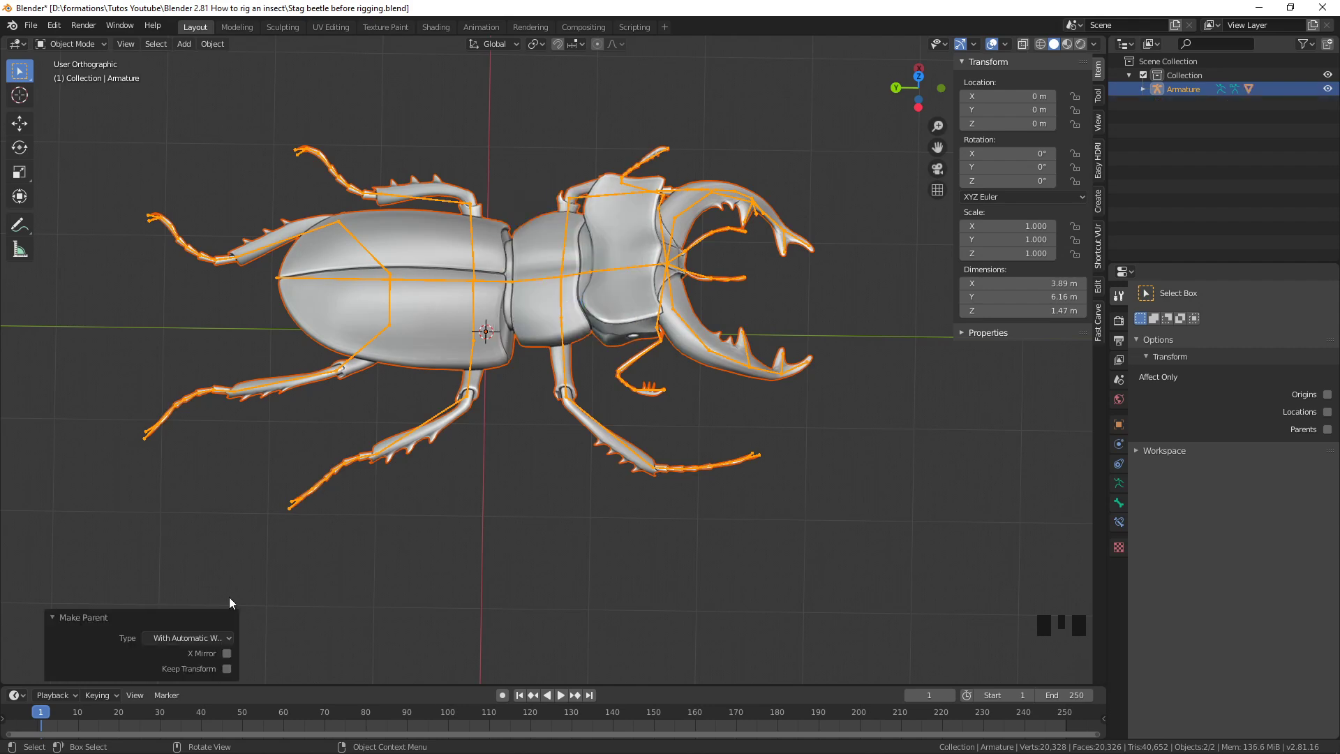
{"action": "left_click", "coordinate": [60, 617]}
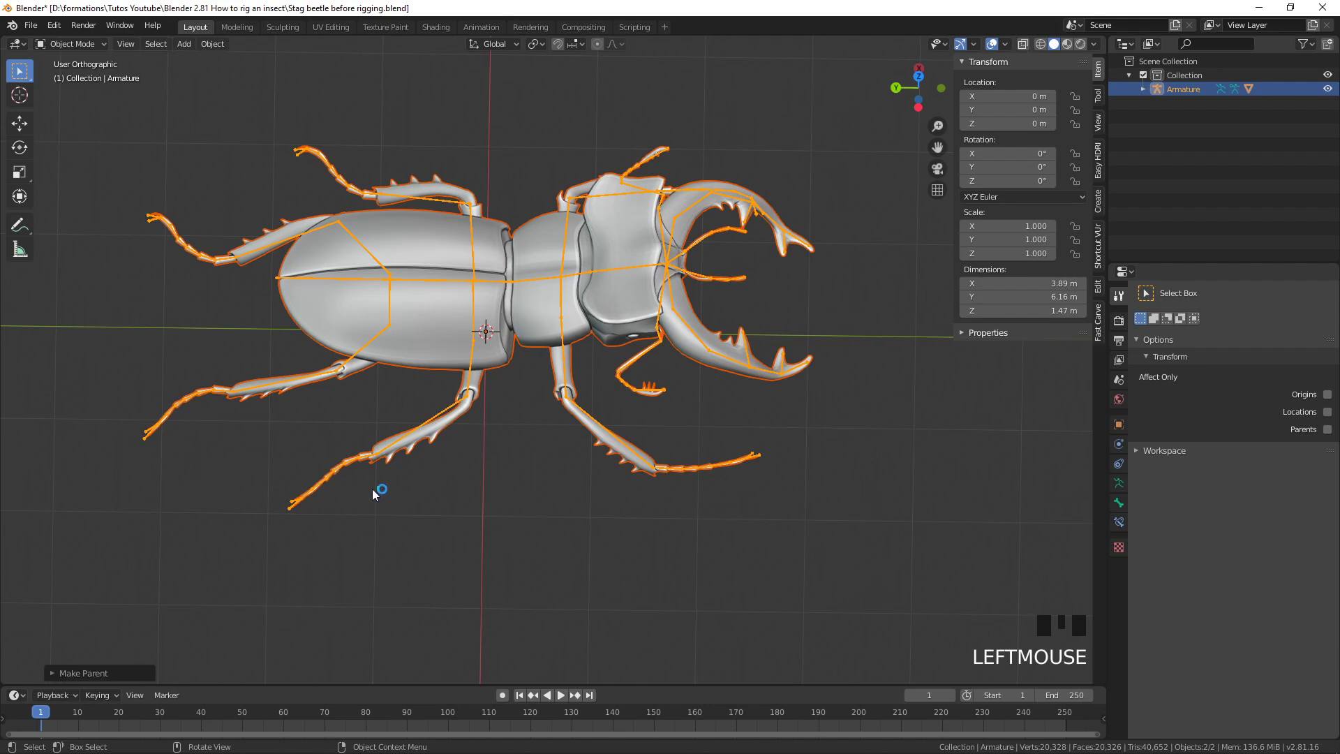
Select only the armature and switch it to Pose Mode
{"action": "middle_click_drag", "start_coordinate": [338, 514], "coordinate": [514, 470]}
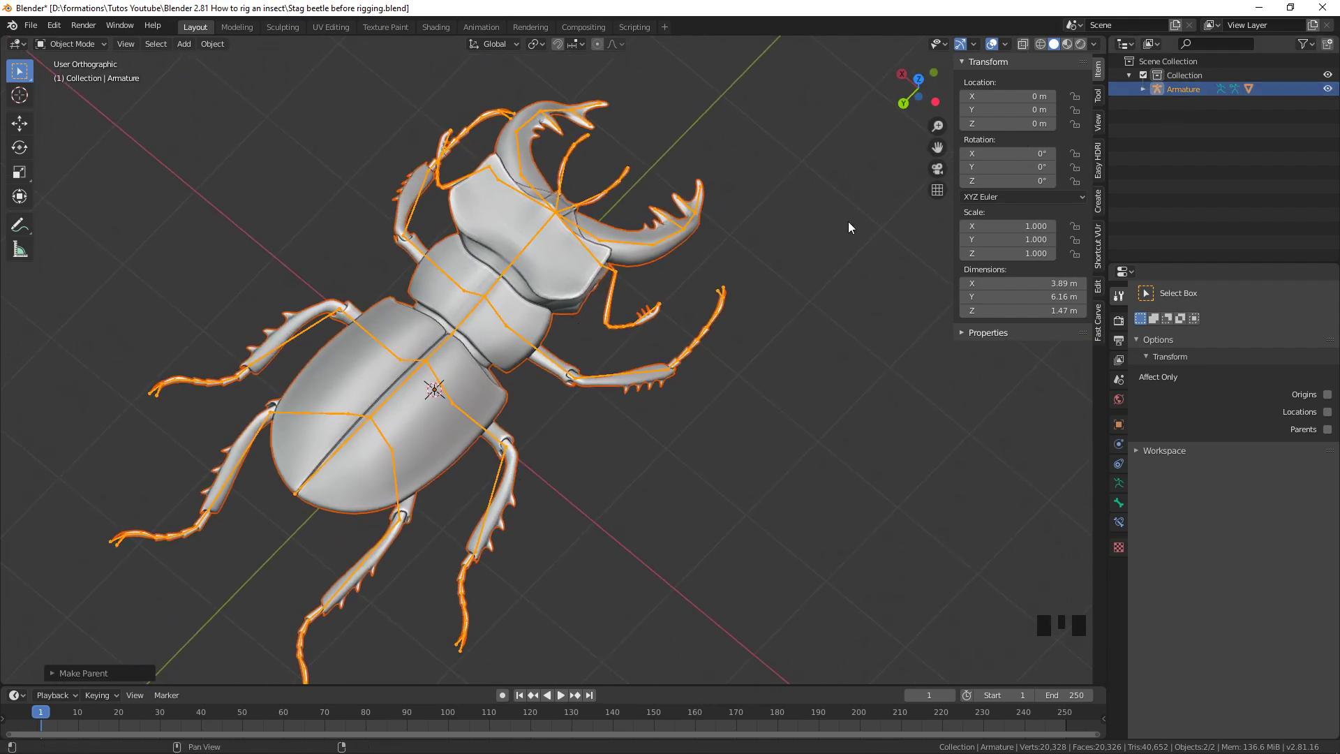
{"action": "left_click", "coordinate": [501, 312]}
{"action": "left_click", "coordinate": [493, 313]}
{"action": "mouse_move", "coordinate": [493, 313]}
{"action": "middle_mouse_down"}
{"action": "mouse_move", "coordinate": [512, 345]}
{"action": "mouse_move", "coordinate": [492, 338]}
{"action": "middle_mouse_up"}
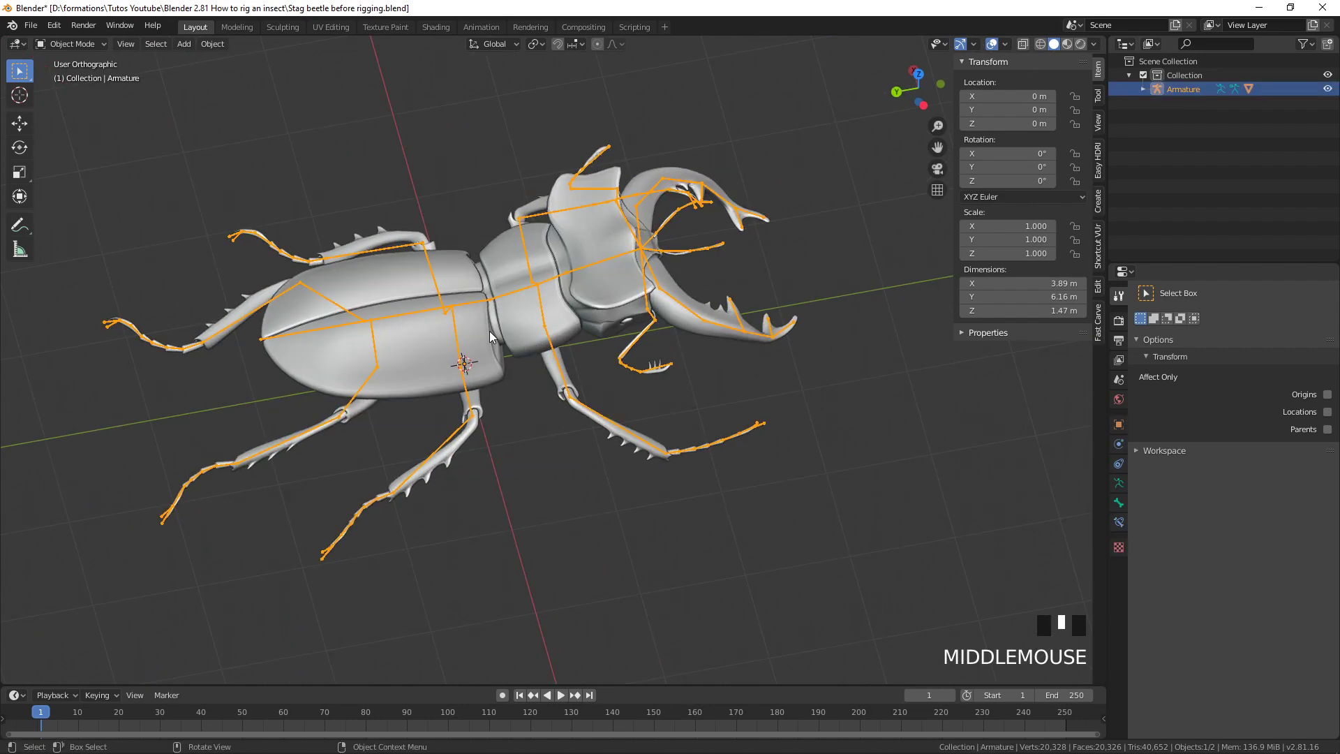
{"action": "key", "text": "ctrl+Tab"}
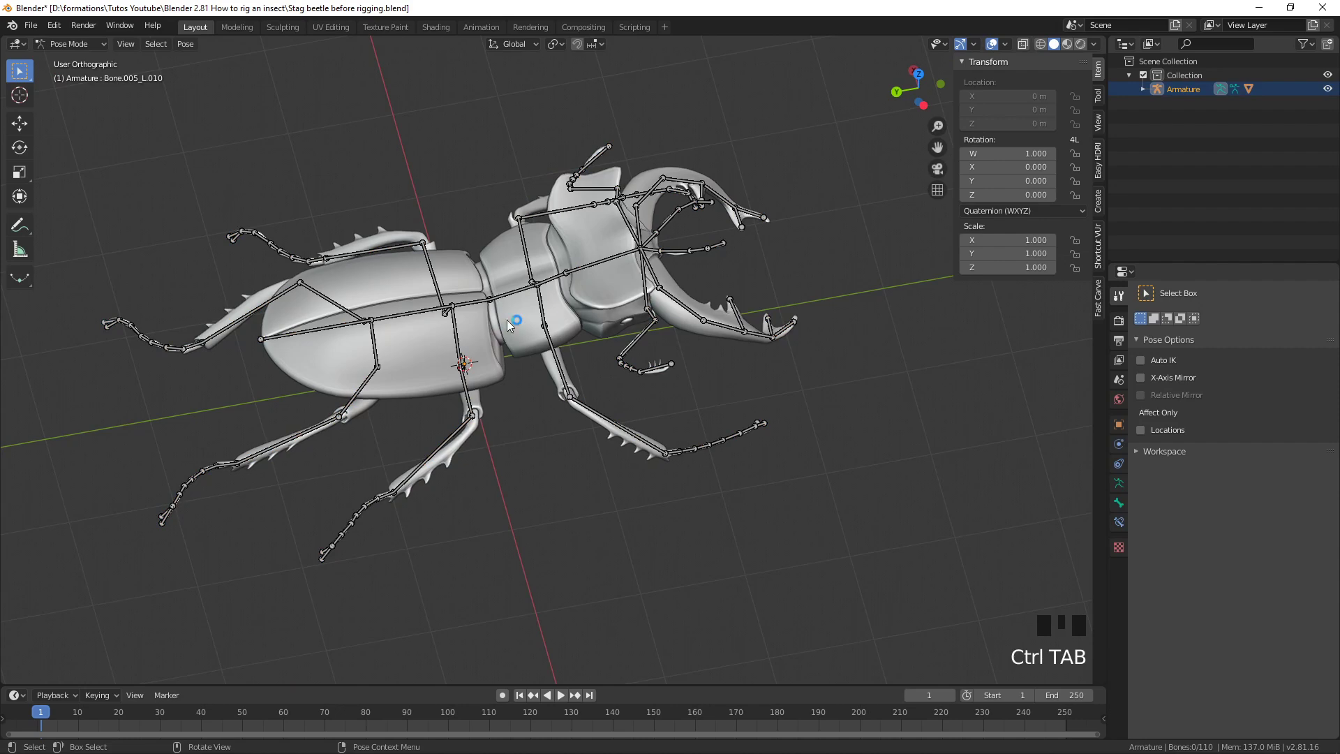
Try rotating the right front leg's upper bone to test how the mesh follows it
{"action": "left_click", "coordinate": [563, 355]}
{"action": "middle_click_drag", "start_coordinate": [560, 371], "coordinate": [629, 384]}
{"action": "scroll", "coordinate": [589, 430], "scroll_direction": "up", "scroll_amount": 2}
{"action": "middle_click_drag", "start_coordinate": [589, 430], "coordinate": [551, 342]}
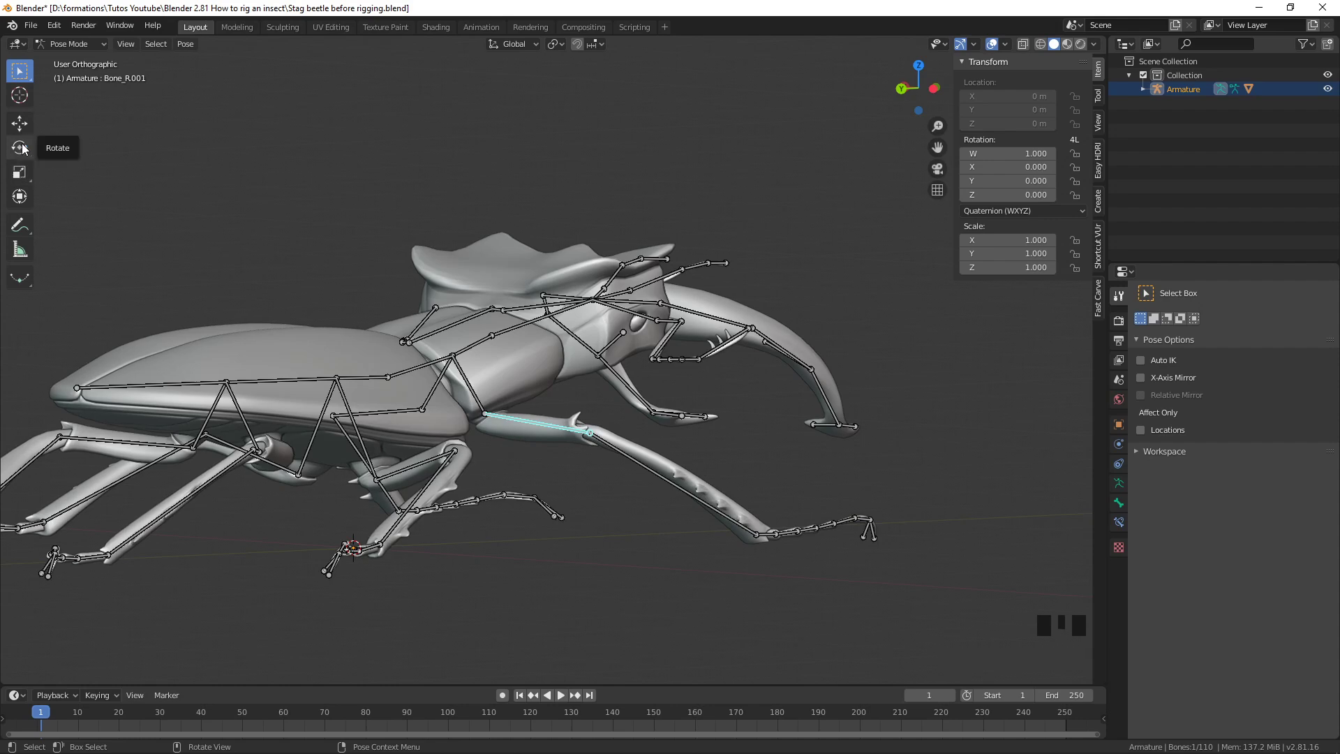
{"action": "middle_click_drag", "start_coordinate": [661, 391], "coordinate": [684, 411]}
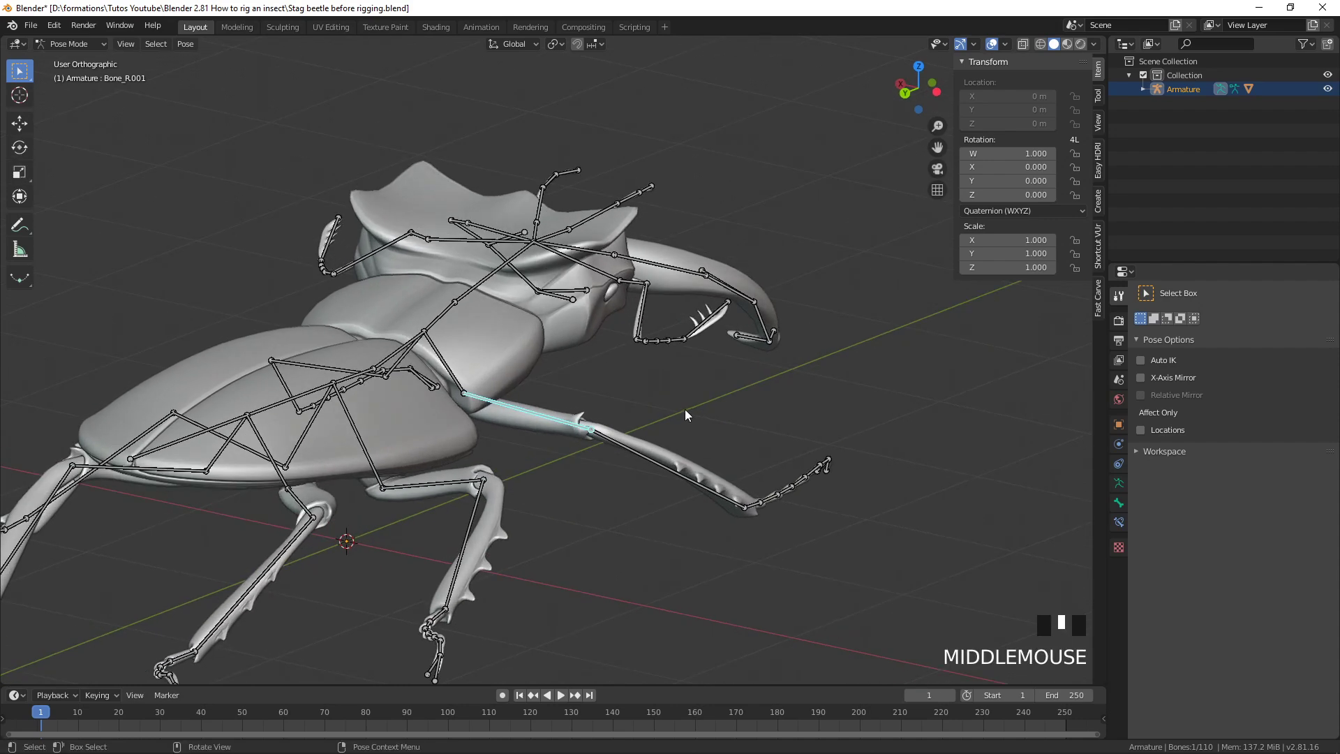
{"action": "key", "text": "r"}
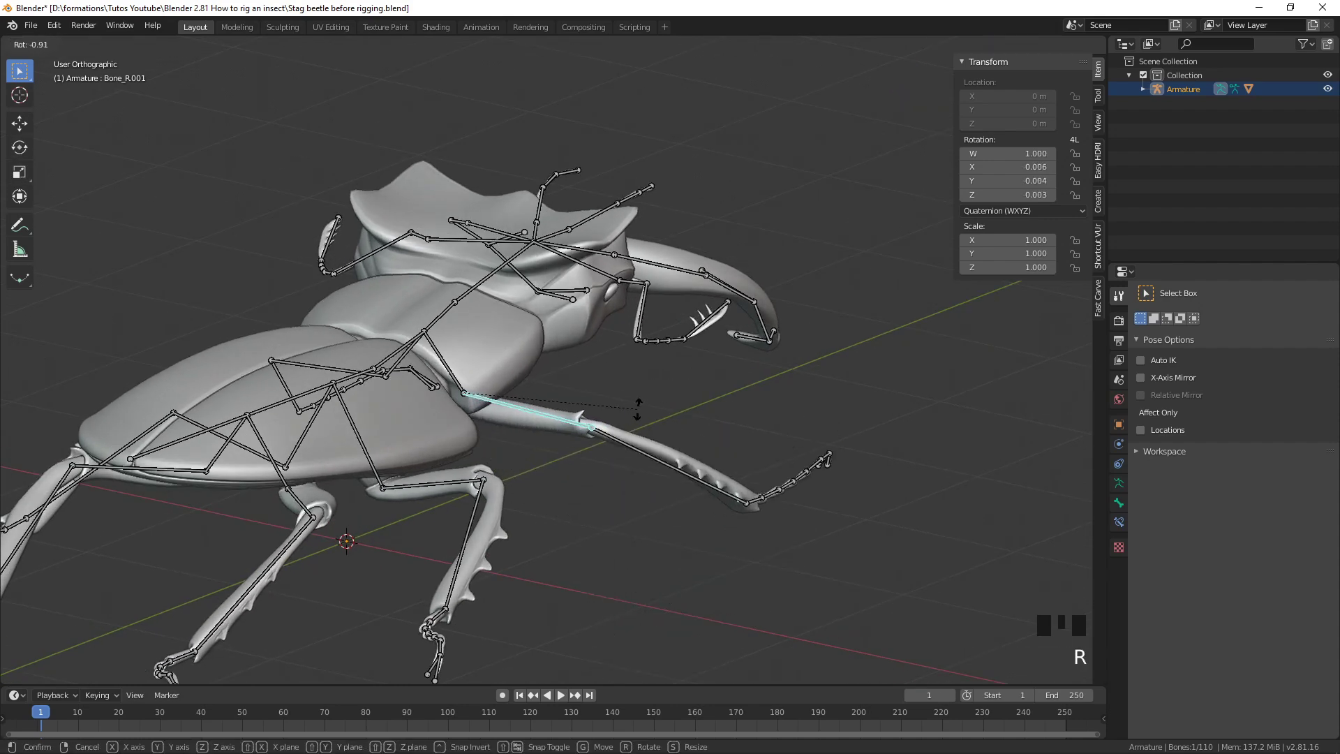
{"action": "right_click", "coordinate": [717, 412]}
Try rotating the first bone of the right antenna in different directions to test how the mesh follows it
{"action": "mouse_move", "coordinate": [717, 412]}
{"action": "middle_mouse_down"}
{"action": "mouse_move", "coordinate": [656, 404]}
{"action": "mouse_move", "coordinate": [657, 429]}
{"action": "mouse_move", "coordinate": [708, 328]}
{"action": "mouse_move", "coordinate": [697, 394]}
{"action": "mouse_move", "coordinate": [715, 404]}
{"action": "middle_mouse_up"}
{"action": "scroll", "coordinate": [723, 381], "scroll_direction": "up", "scroll_amount": 2}
{"action": "left_click", "coordinate": [673, 300]}
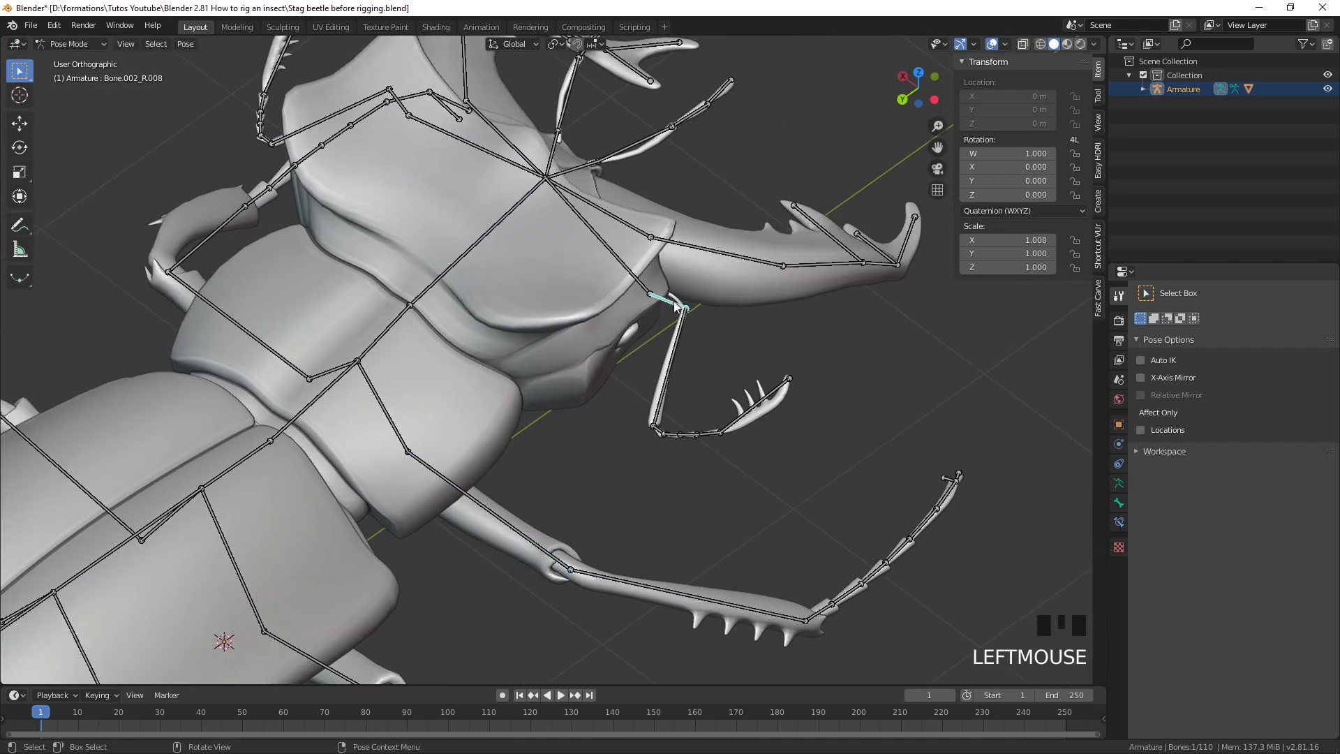
{"action": "key", "text": "r"}
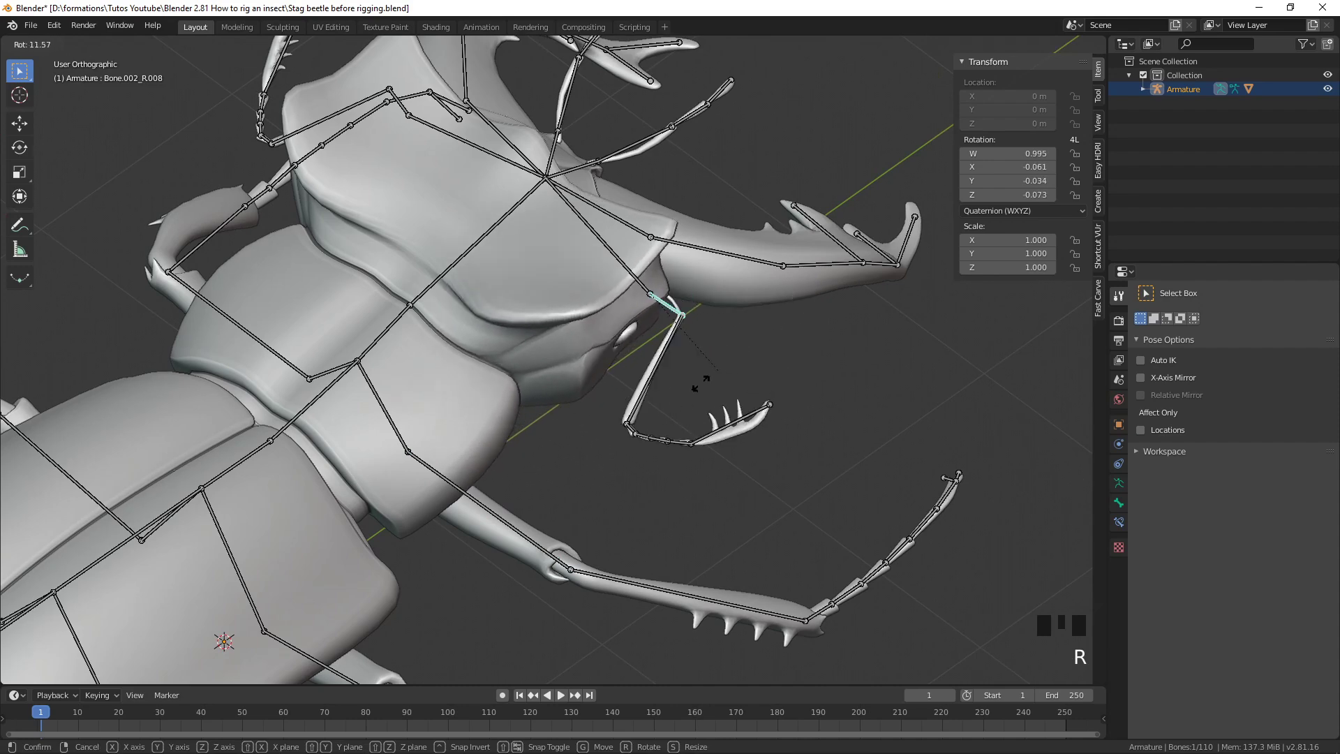
{"action": "right_click", "coordinate": [720, 372]}
{"action": "middle_click_drag", "start_coordinate": [559, 285], "coordinate": [563, 311]}
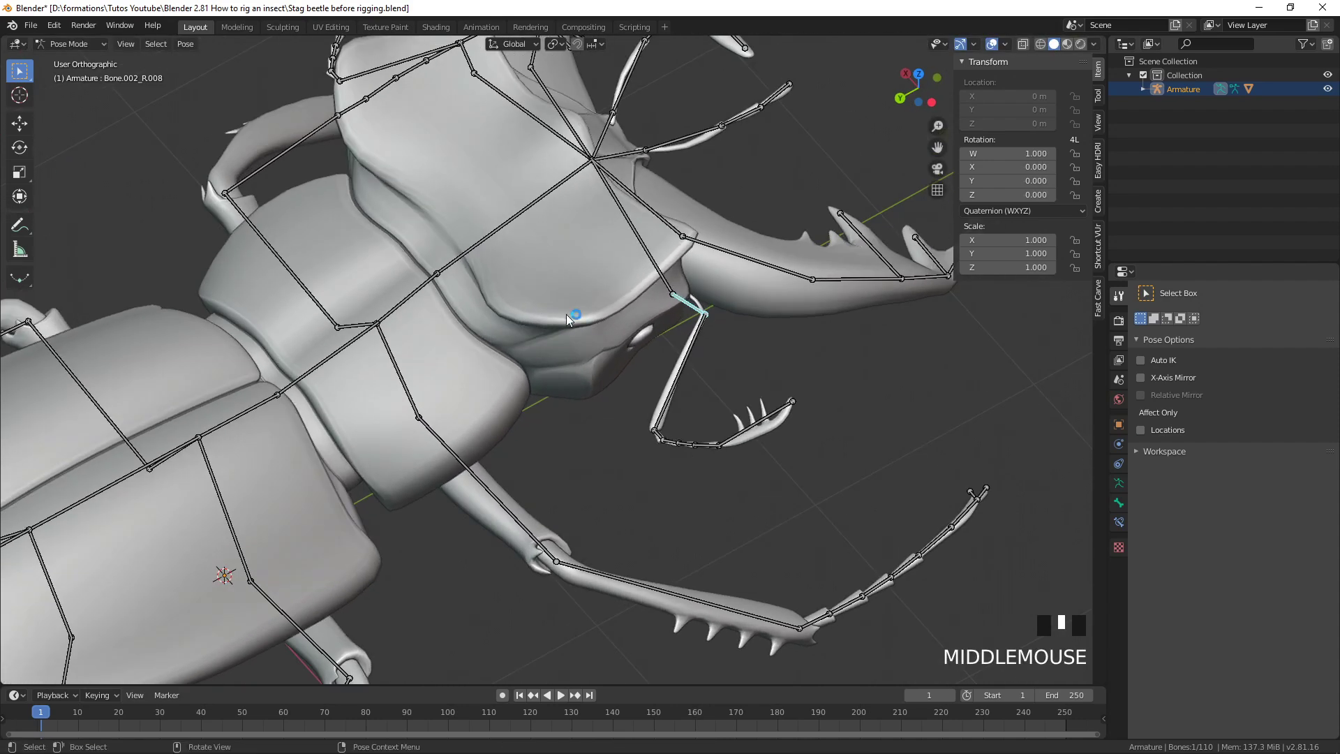
{"action": "key", "text": "r"}
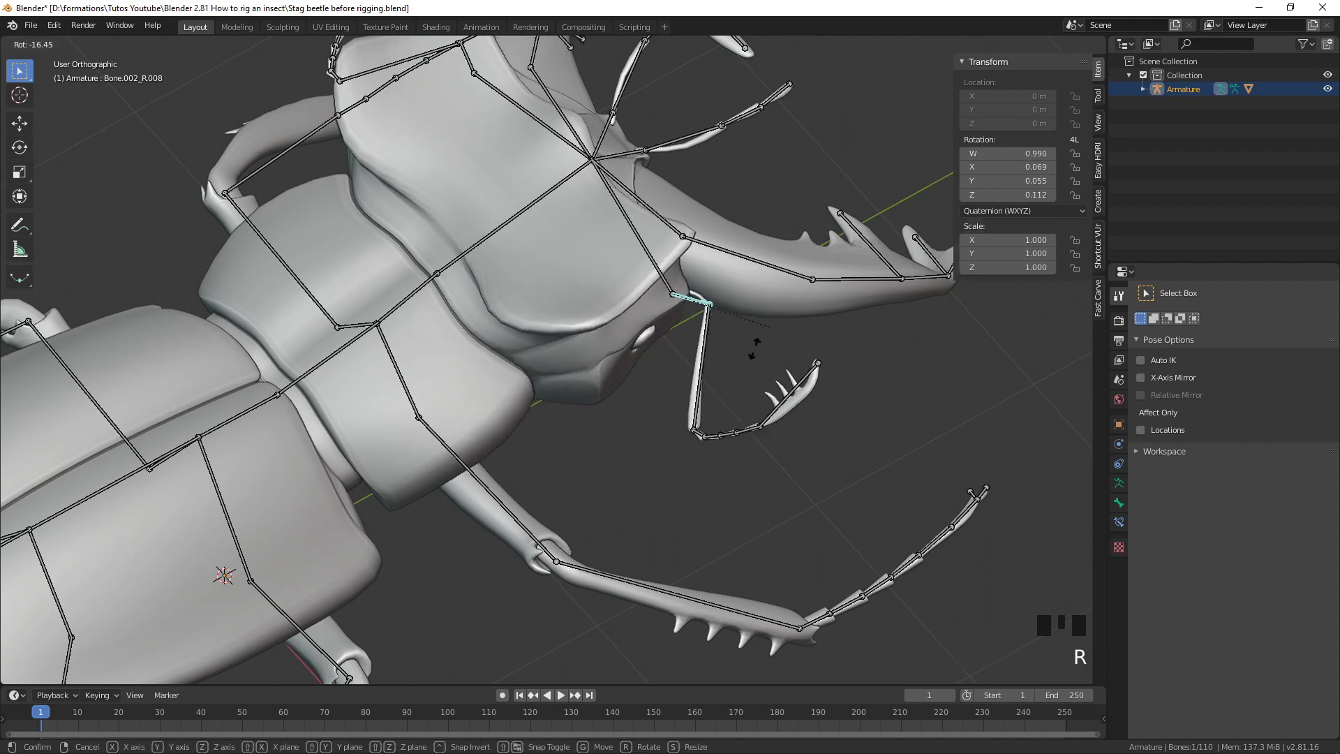
{"action": "right_click", "coordinate": [763, 340]}
Try rotating the right mandible's root bone to test the mesh deformation around the head
{"action": "middle_click_drag", "start_coordinate": [785, 275], "coordinate": [832, 343]}
{"action": "left_click", "coordinate": [817, 327]}
{"action": "key", "text": "r"}
{"action": "left_click", "coordinate": [803, 334]}
{"action": "left_click", "coordinate": [687, 222]}
{"action": "key", "text": "r"}
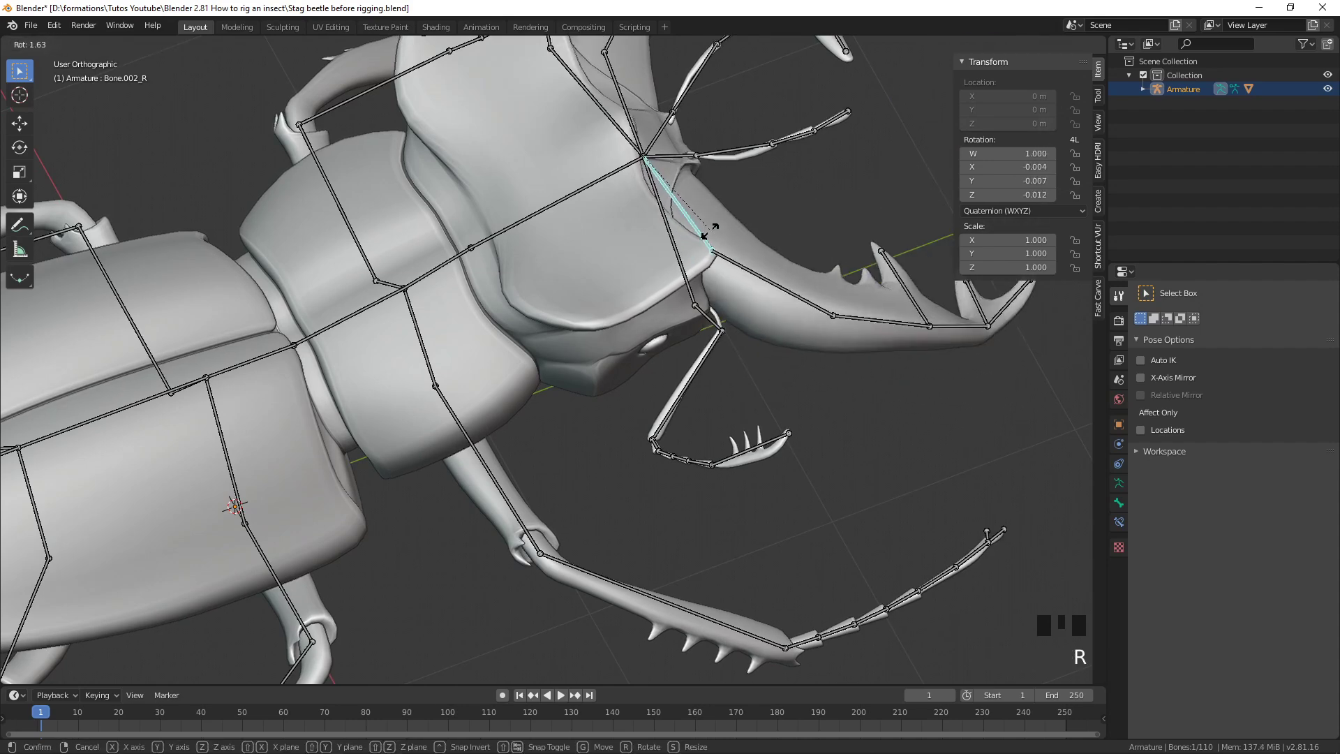
{"action": "right_click", "coordinate": [696, 221]}
{"action": "scroll", "coordinate": [696, 221], "scroll_direction": "down", "scroll_amount": 3}
{"action": "middle_click_drag", "start_coordinate": [695, 221], "coordinate": [655, 271]}
{"action": "scroll", "coordinate": [668, 209], "scroll_direction": "up", "scroll_amount": 3}
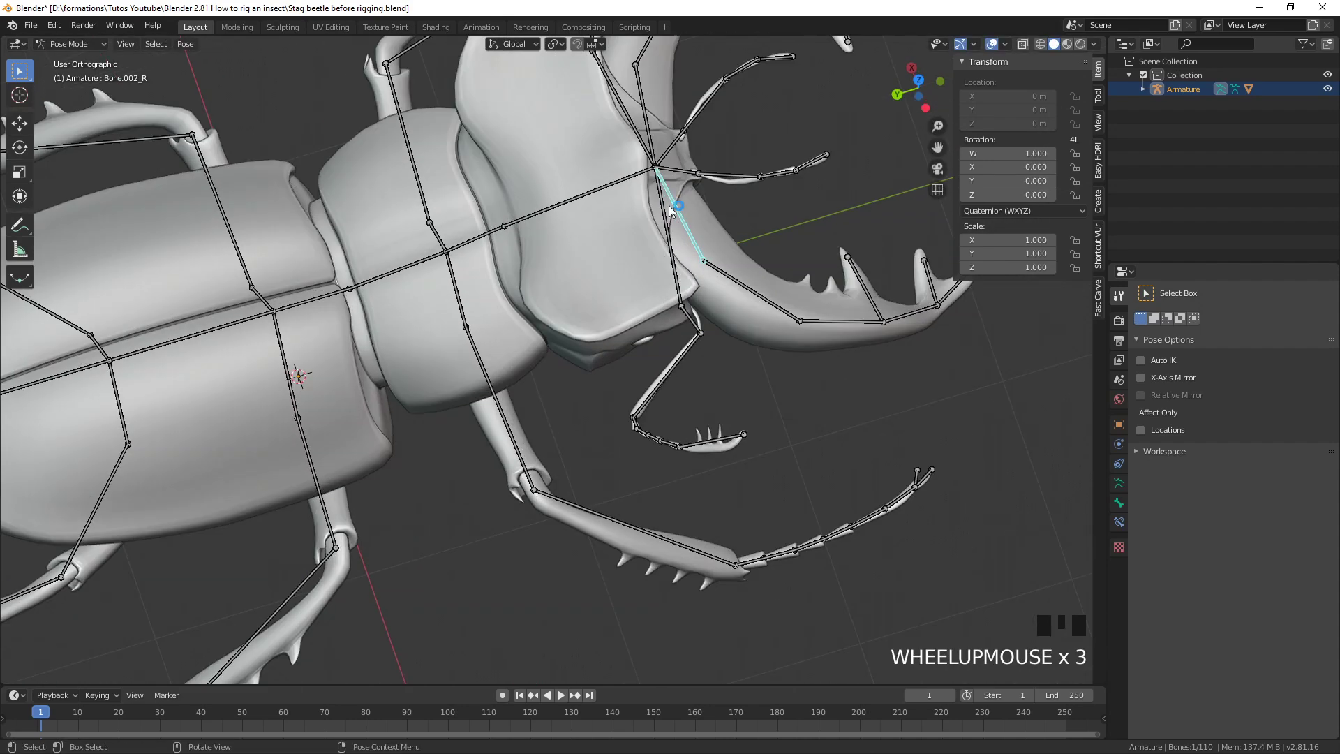
{"action": "scroll", "coordinate": [668, 211], "scroll_direction": "down", "scroll_amount": 3}
{"action": "scroll", "coordinate": [658, 217], "scroll_direction": "up", "scroll_amount": 3}
Try rotating the right and left mouth palp bones to test how each palp deforms
{"action": "left_click", "coordinate": [736, 175]}
{"action": "key", "text": "r"}
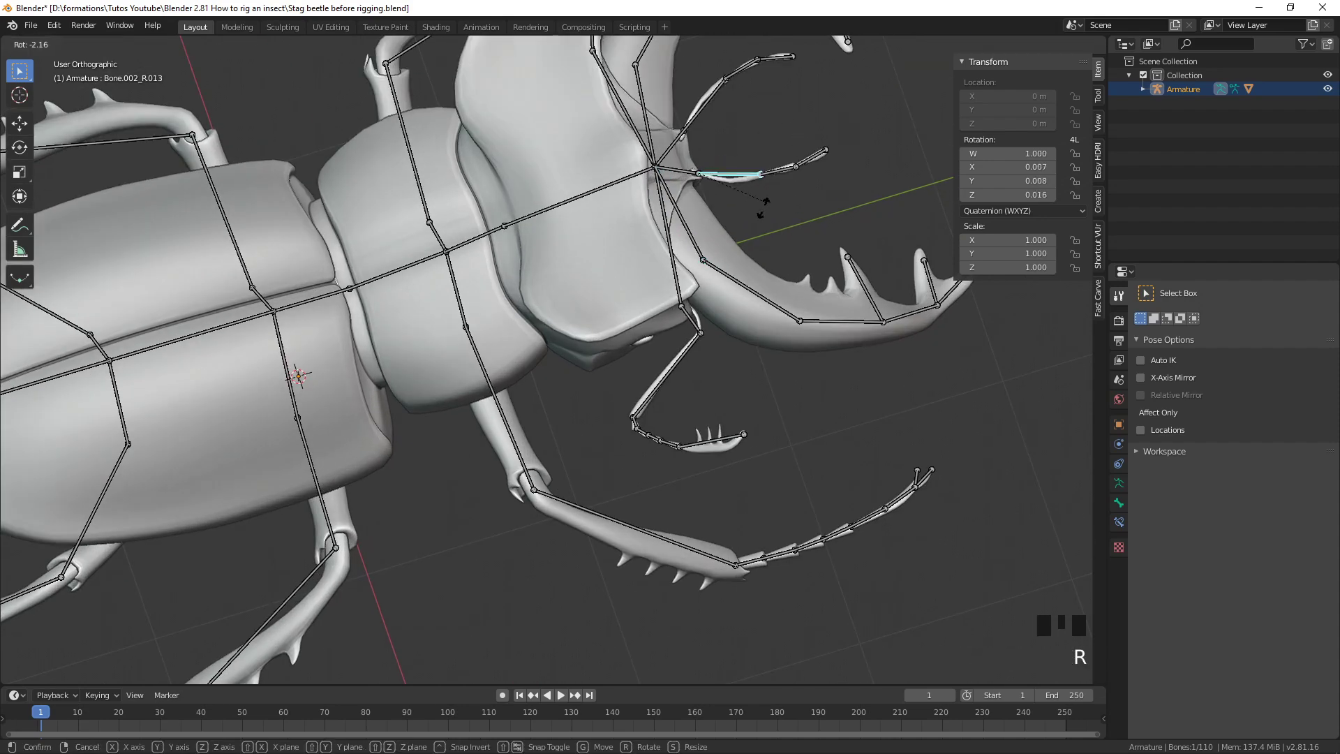
{"action": "right_click", "coordinate": [707, 115]}
{"action": "left_click", "coordinate": [705, 108]}
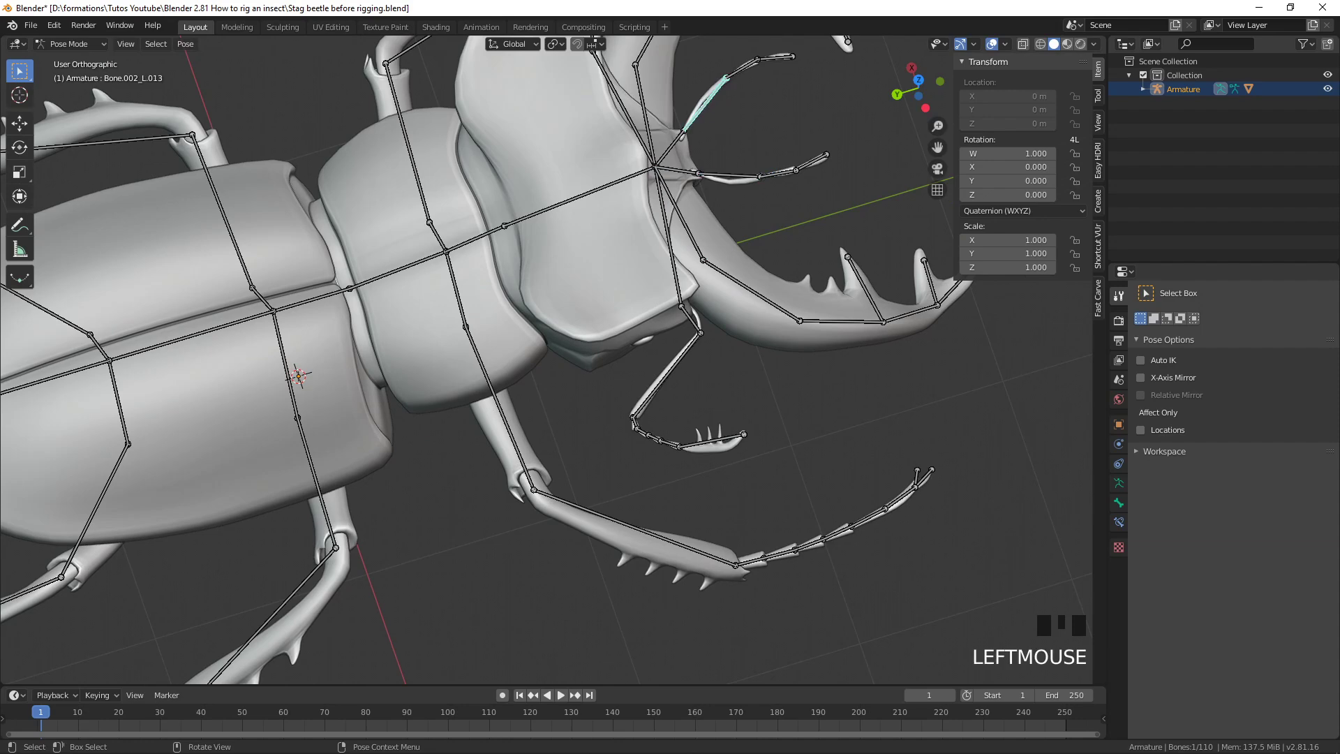
{"action": "key", "text": "r"}
{"action": "right_click", "coordinate": [743, 97]}
Try rotating the right front leg's upper bone again and examine the leg joint where it meets the thorax
{"action": "scroll", "coordinate": [575, 229], "scroll_direction": "down", "scroll_amount": 2}
{"action": "middle_click_drag", "start_coordinate": [575, 229], "coordinate": [593, 366]}
{"action": "scroll", "coordinate": [531, 458], "scroll_direction": "up", "scroll_amount": 2}
{"action": "left_click", "coordinate": [535, 484]}
{"action": "key", "text": "r"}
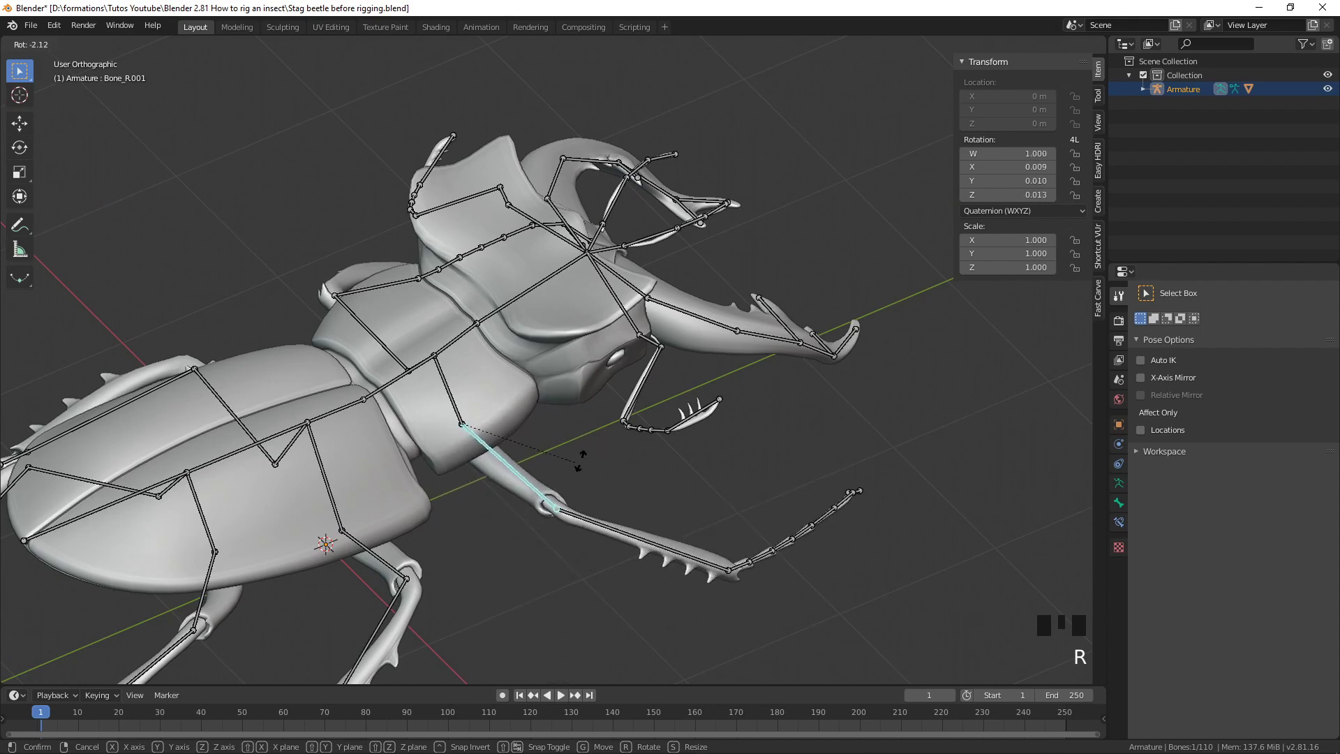
{"action": "right_click", "coordinate": [555, 480]}
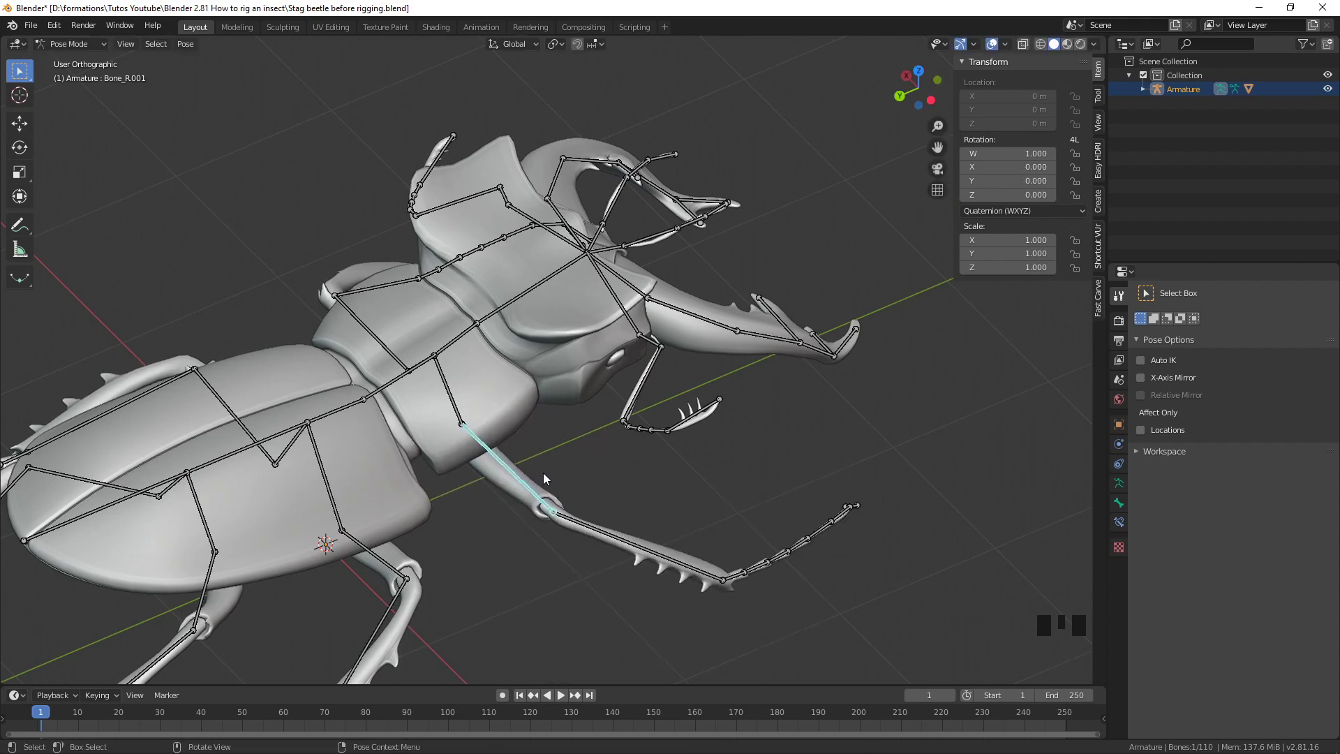
{"action": "key", "text": "r"}
{"action": "right_click", "coordinate": [450, 464]}
{"action": "right_click", "coordinate": [384, 558]}
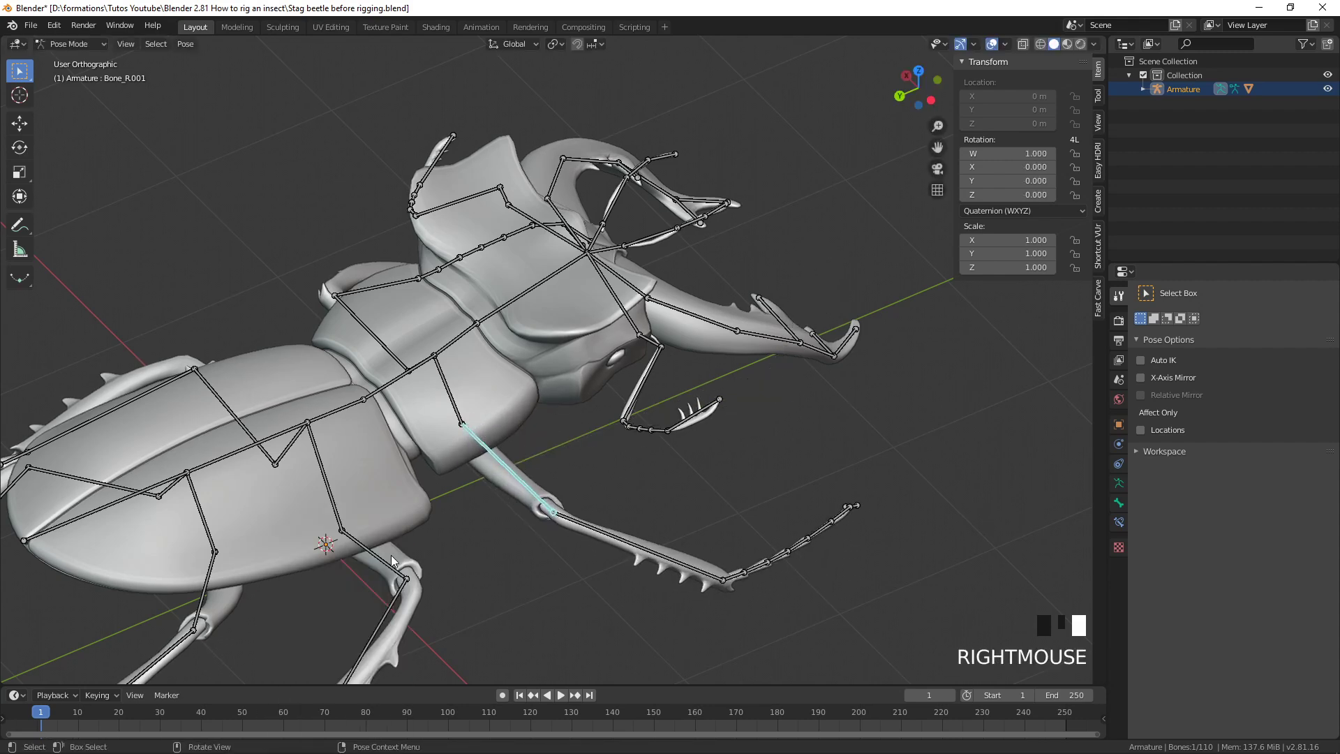
{"action": "right_click", "coordinate": [383, 567]}
{"action": "right_click", "coordinate": [598, 539]}
Try rotating the right front leg's lower bone to test the bending at the knee
{"action": "left_click", "coordinate": [692, 569]}
{"action": "middle_click_drag", "start_coordinate": [692, 570], "coordinate": [594, 546]}
{"action": "key", "text": "r"}
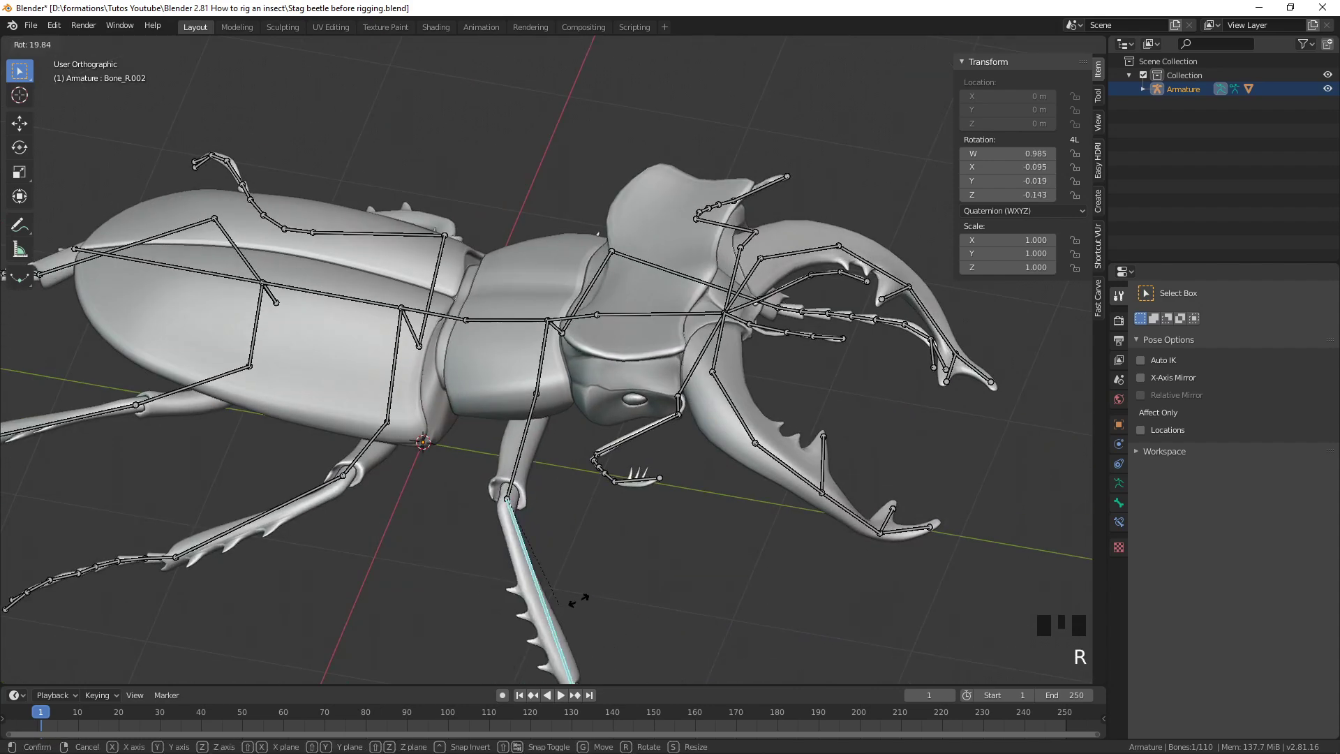
{"action": "right_click", "coordinate": [592, 569]}
{"action": "scroll", "coordinate": [593, 569], "scroll_direction": "down", "scroll_amount": 2}
{"action": "key", "text": "r"}
{"action": "right_click", "coordinate": [571, 544]}
Try rotating bones along the right front leg's foot, including one near its tip, to test the segments
{"action": "left_click", "coordinate": [616, 564]}
{"action": "key", "text": "r"}
{"action": "right_click", "coordinate": [667, 562]}
{"action": "left_click", "coordinate": [726, 574]}
{"action": "key", "text": "r"}
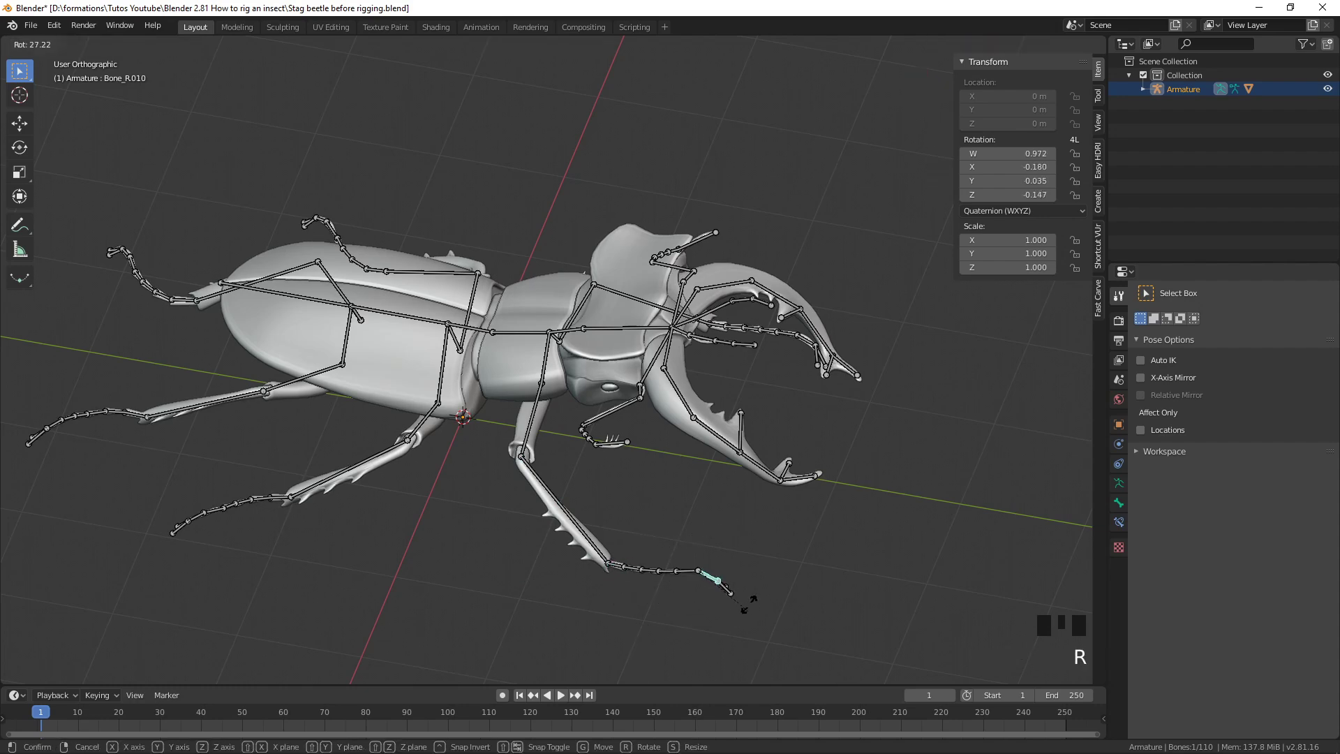
{"action": "right_click", "coordinate": [748, 585]}
Try rotating the right middle leg's lower bone and its upper bone to test the leg's deformation
{"action": "middle_click_drag", "start_coordinate": [748, 585], "coordinate": [622, 560]}
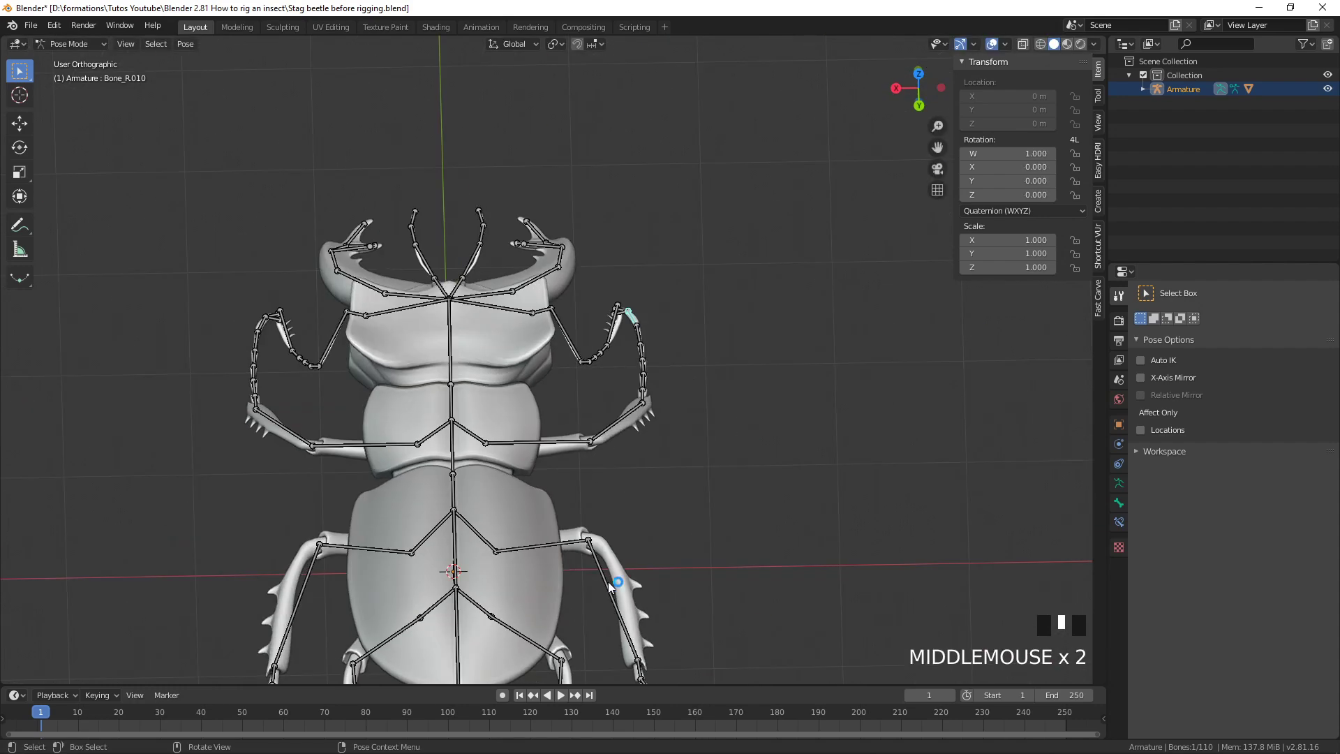
{"action": "left_click", "coordinate": [610, 584]}
{"action": "key", "text": "r"}
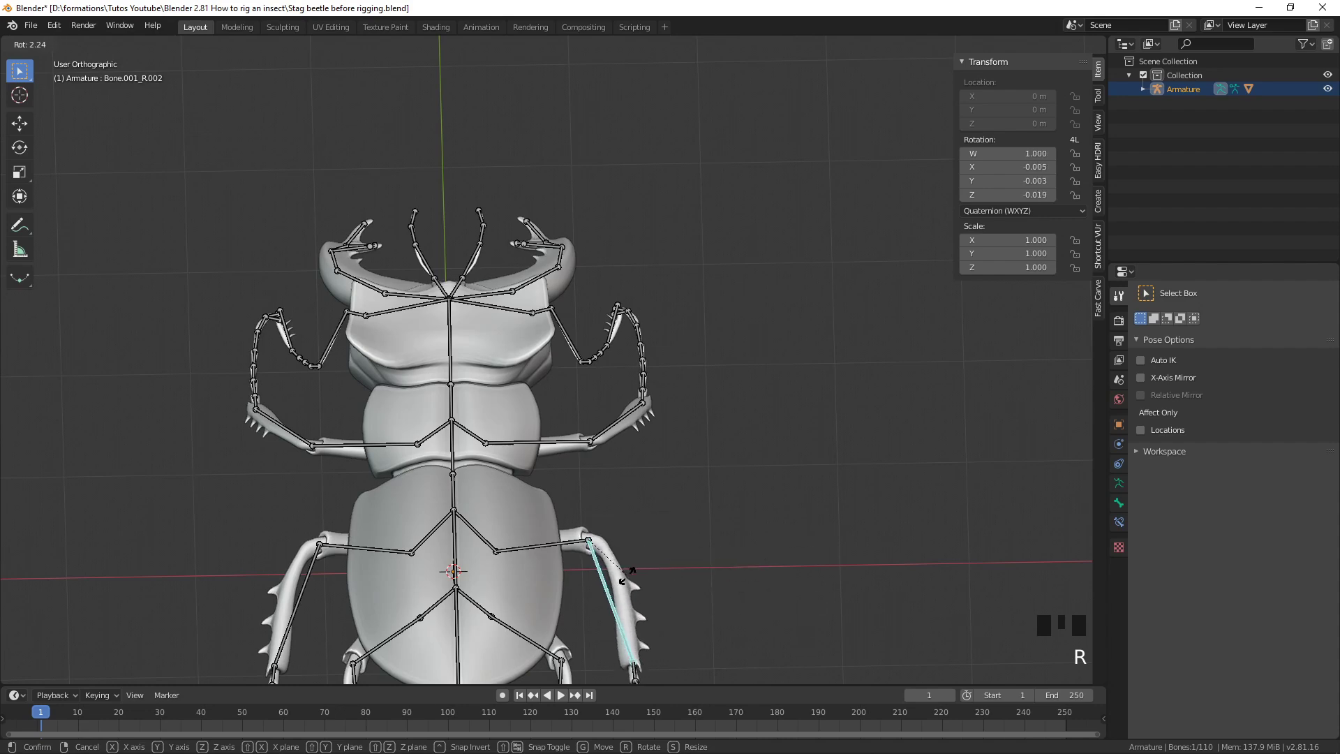
{"action": "right_click", "coordinate": [604, 566]}
{"action": "scroll", "coordinate": [601, 564], "scroll_direction": "down", "scroll_amount": 1}
{"action": "scroll", "coordinate": [602, 564], "scroll_direction": "up", "scroll_amount": 4}
{"action": "middle_click_drag", "start_coordinate": [601, 564], "coordinate": [569, 335], "text": "shift"}
{"action": "left_click", "coordinate": [529, 330]}
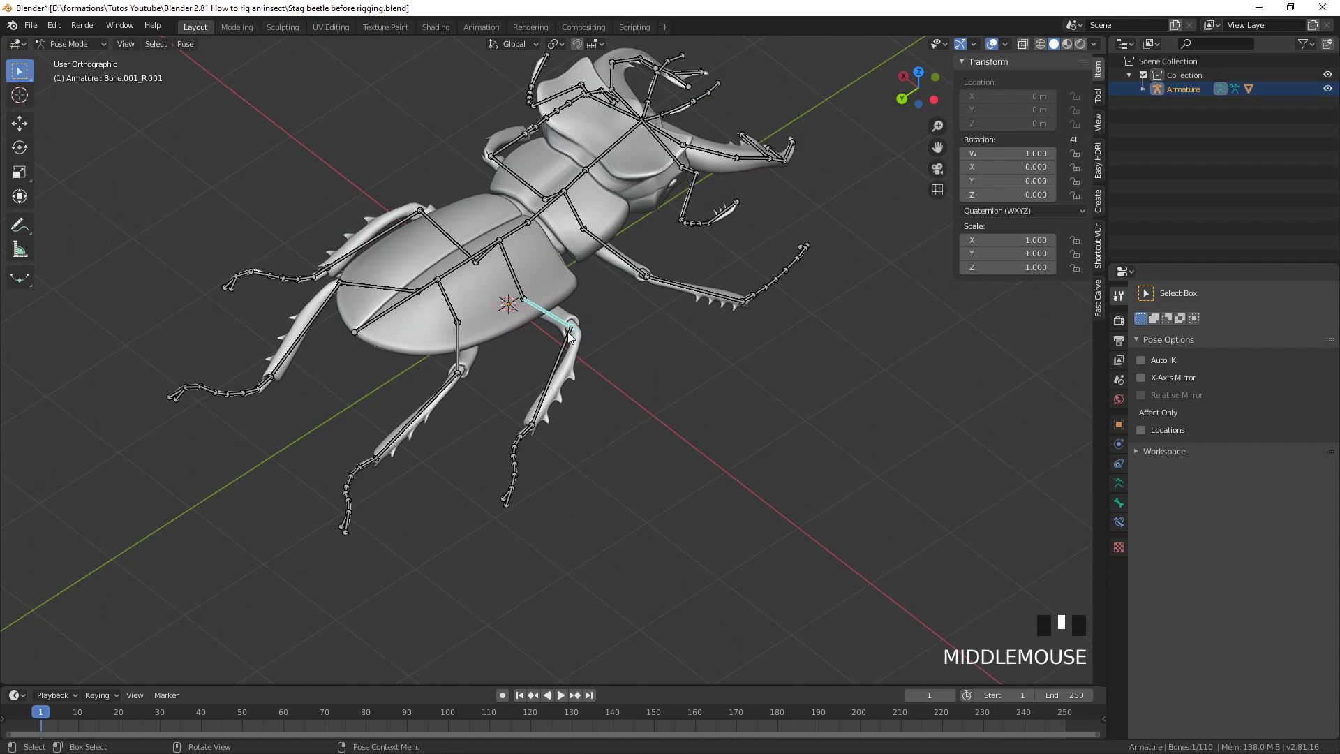
{"action": "key", "text": "r"}
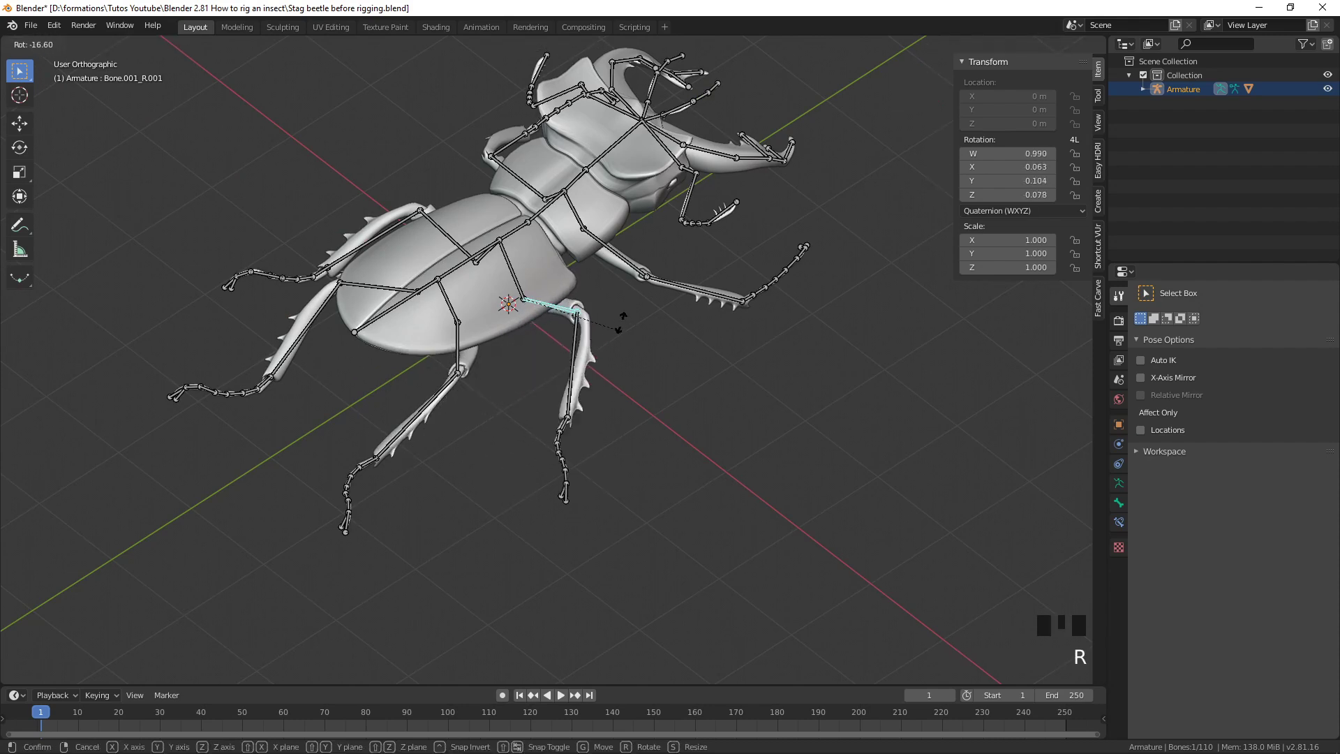
{"action": "key", "text": "Escape"}
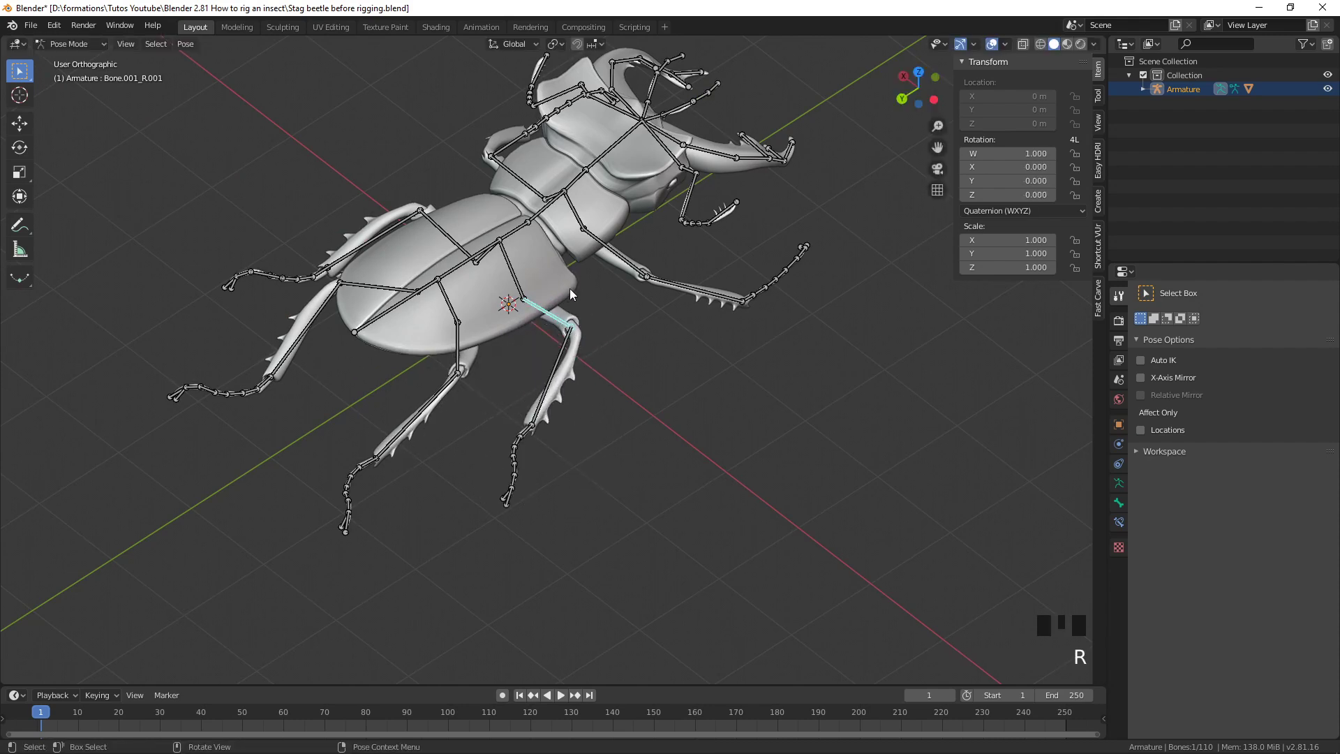
Try rotating the right hind leg's upper bone to test how the leg mesh follows it
{"action": "left_click", "coordinate": [459, 358]}
{"action": "middle_click_drag", "start_coordinate": [472, 385], "coordinate": [496, 394]}
{"action": "key", "text": "r"}
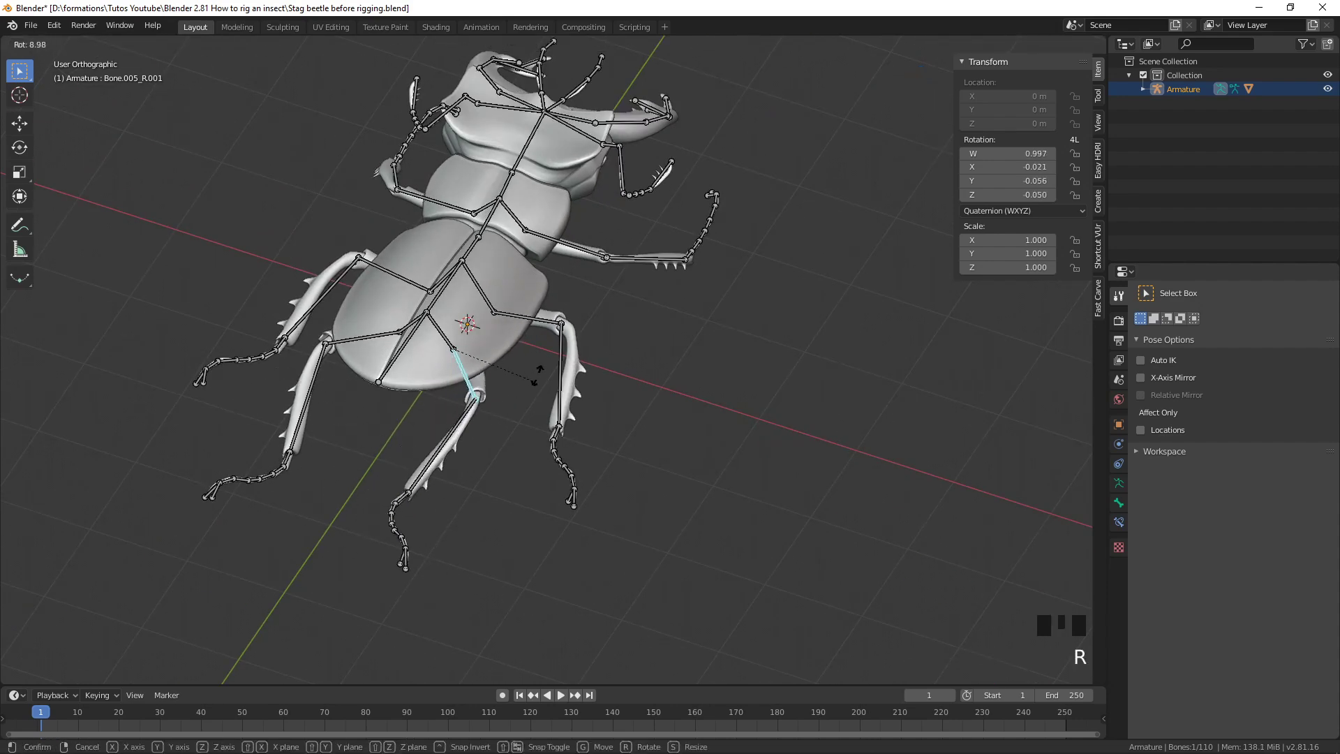
{"action": "key", "text": "Escape"}
Try rotating the central bone at the front of the abdomen and the adjoining thorax bone to test the body
{"action": "middle_click_drag", "start_coordinate": [488, 320], "coordinate": [438, 362]}
{"action": "middle_click_drag", "start_coordinate": [491, 262], "coordinate": [598, 285]}
{"action": "left_click", "coordinate": [582, 248]}
{"action": "key", "text": "r"}
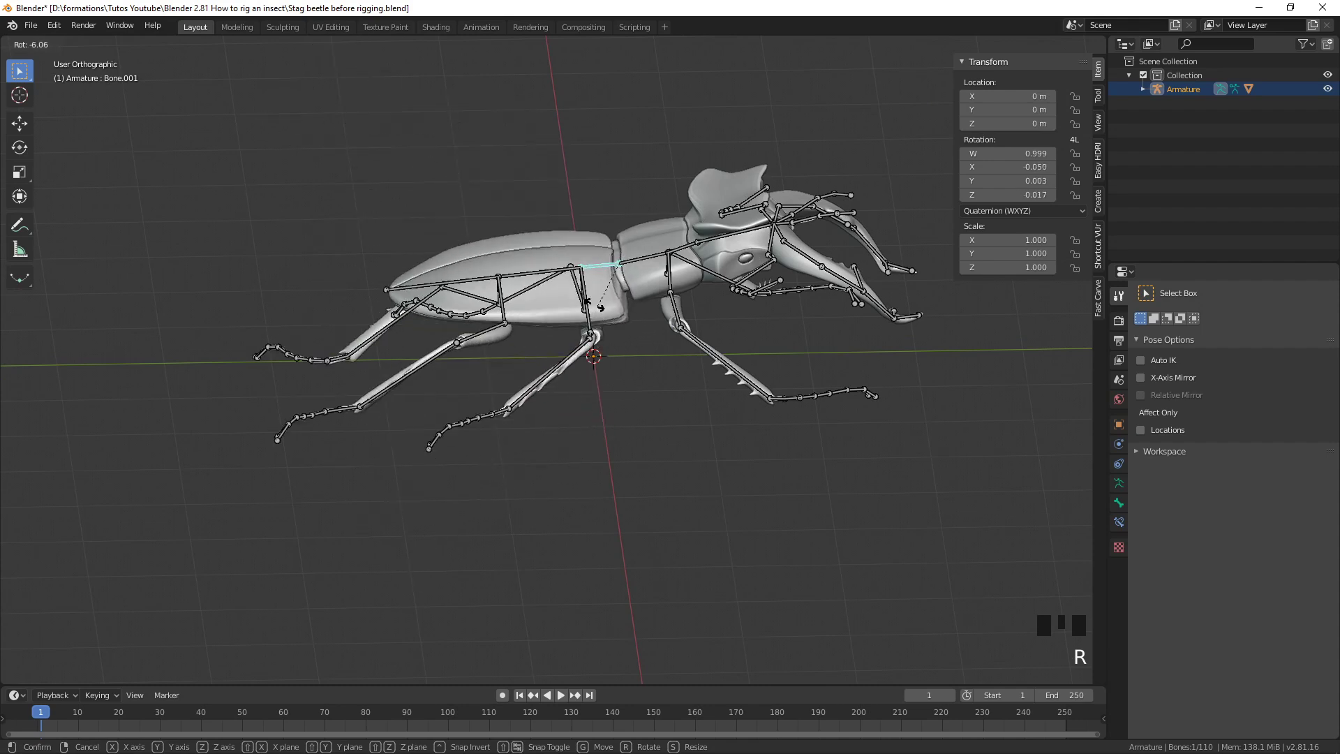
{"action": "key", "text": "Escape"}
{"action": "left_click", "coordinate": [675, 271]}
{"action": "key", "text": "r"}
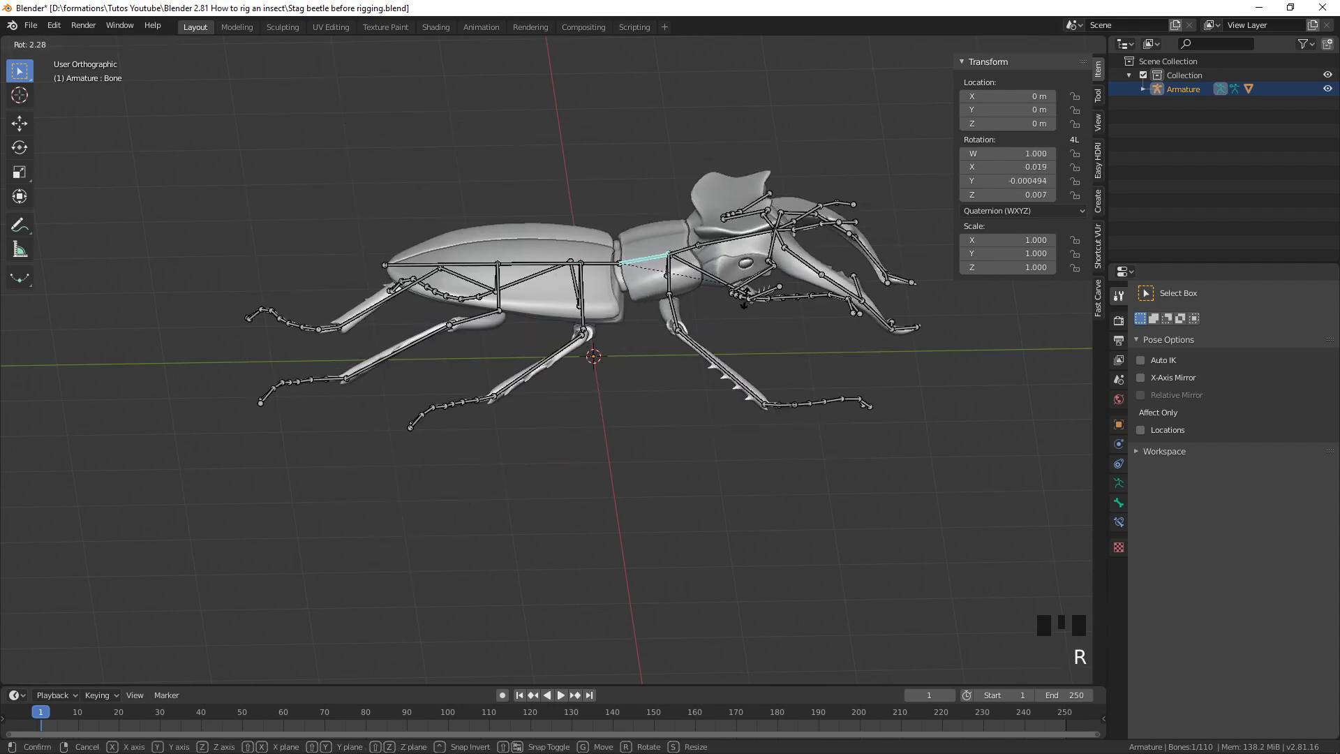
{"action": "right_click", "coordinate": [744, 286]}
Try rotating the central head bone to test how the head, mandibles and antennae follow it
{"action": "left_click", "coordinate": [709, 241]}
{"action": "mouse_move", "coordinate": [709, 241]}
{"action": "middle_mouse_down"}
{"action": "mouse_move", "coordinate": [760, 271]}
{"action": "mouse_move", "coordinate": [725, 259]}
{"action": "mouse_move", "coordinate": [724, 242]}
{"action": "middle_mouse_up"}
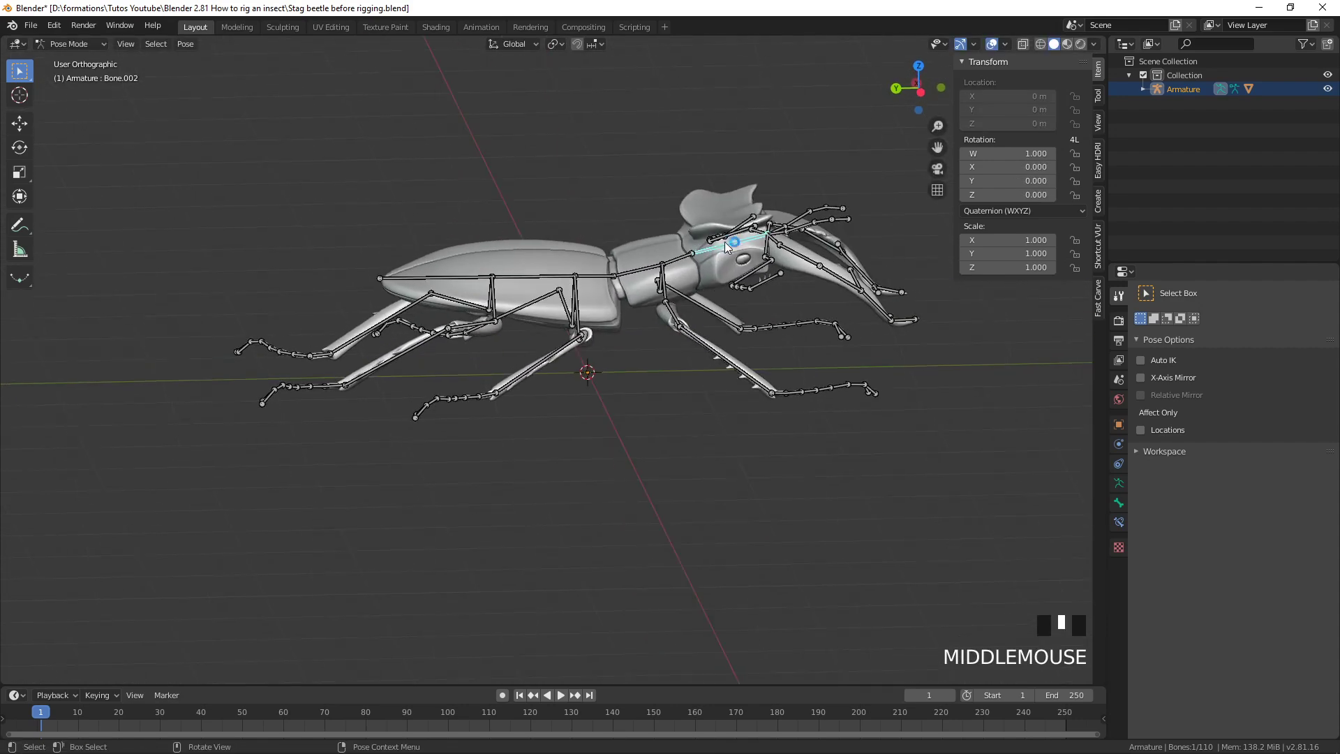
{"action": "key", "text": "r"}
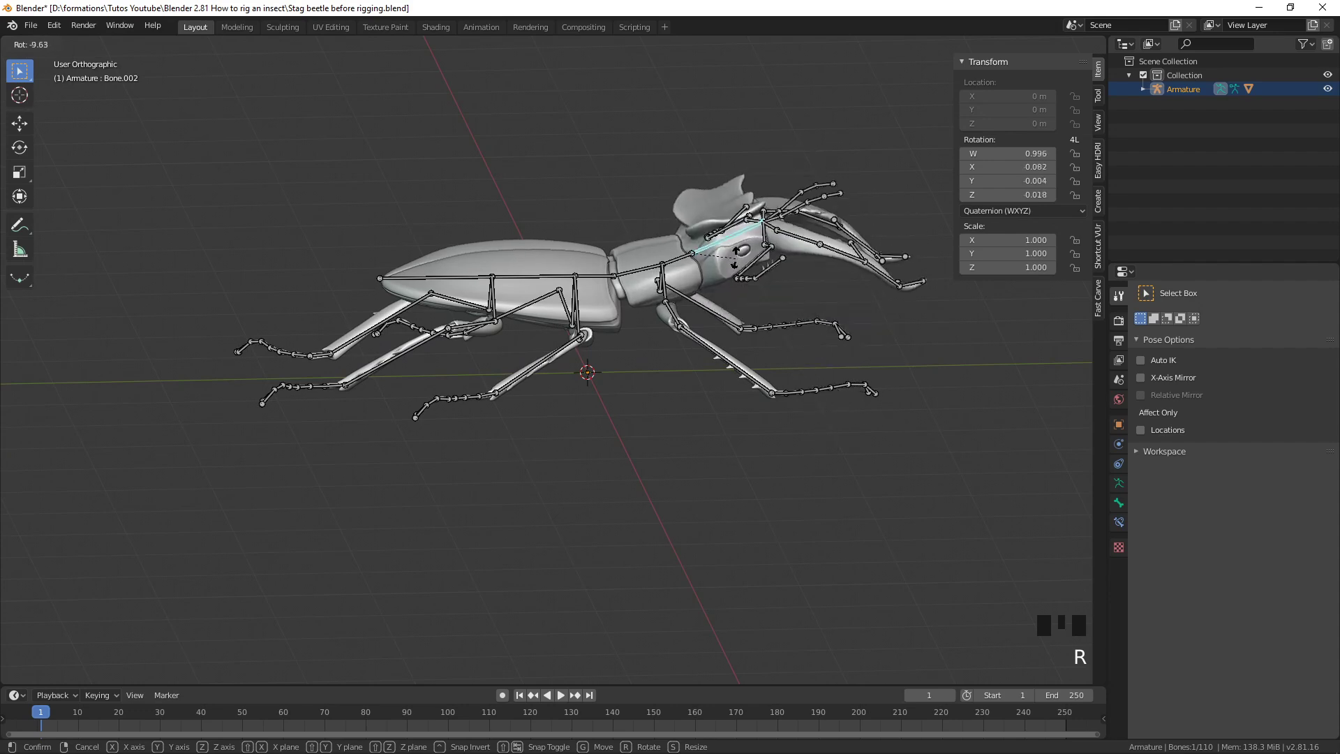
{"action": "right_click", "coordinate": [699, 276]}
Try rotating the upper bones of the right middle and hind legs while viewing the abdomen from above
{"action": "middle_click_drag", "start_coordinate": [688, 279], "coordinate": [674, 484]}
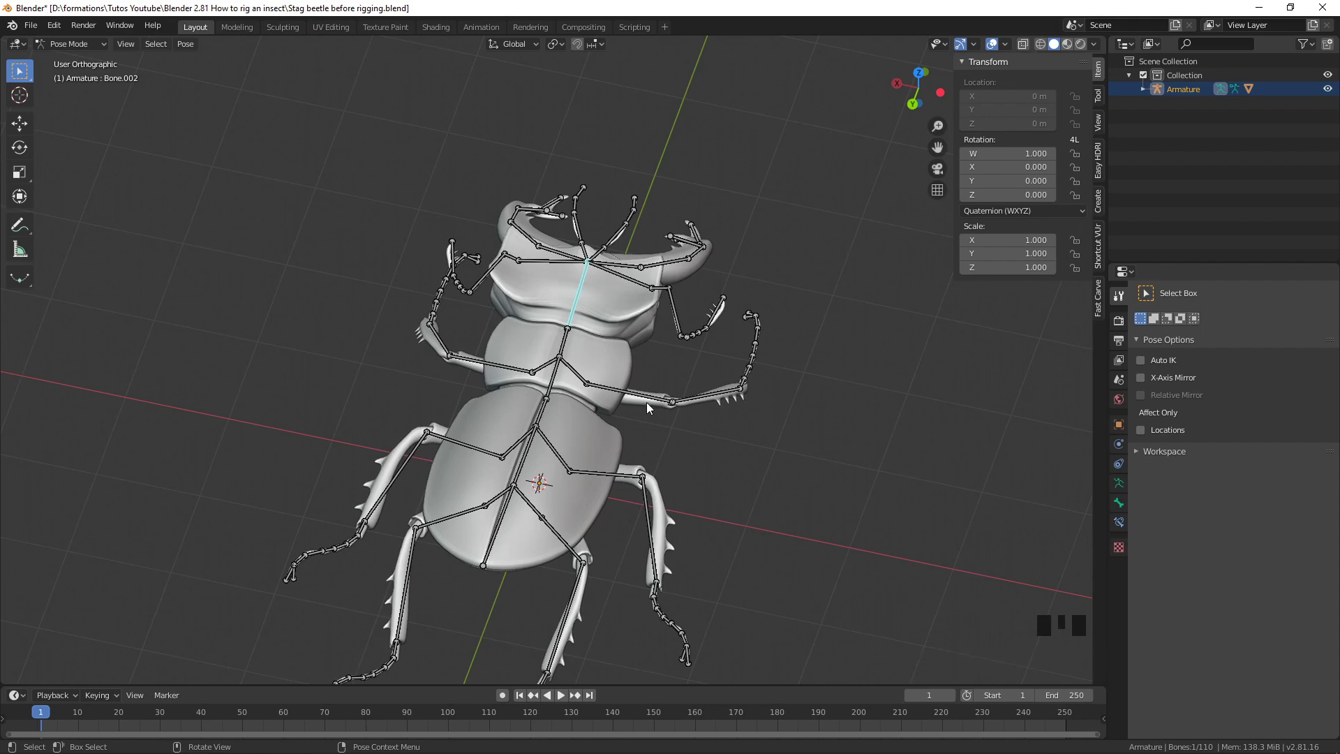
{"action": "scroll", "coordinate": [661, 409], "scroll_direction": "up", "scroll_amount": 2}
{"action": "left_click", "coordinate": [674, 522]}
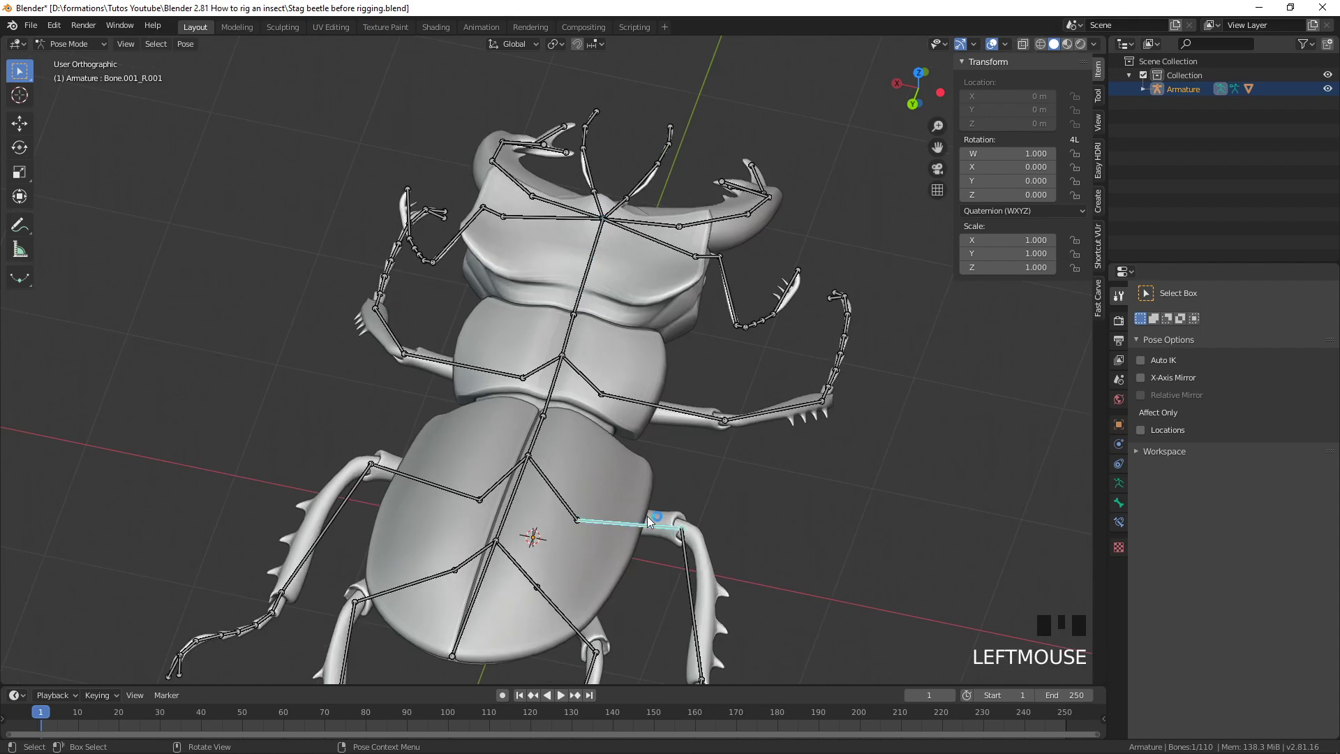
{"action": "key", "text": "r"}
{"action": "right_click", "coordinate": [660, 531]}
{"action": "left_click", "coordinate": [570, 621]}
{"action": "key", "text": "r"}
{"action": "right_click", "coordinate": [634, 469]}
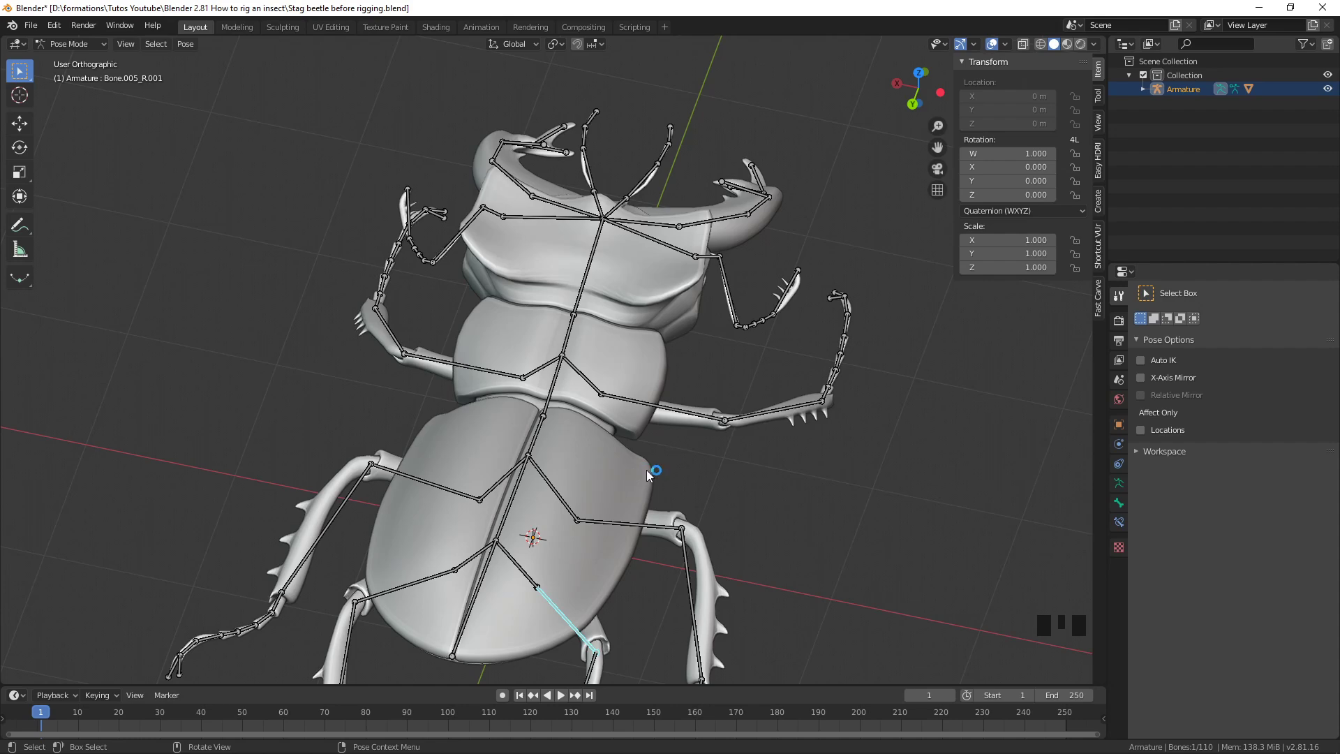
Try rotating the right middle leg's upper bone strongly and examine the abdomen around its attachment from several angles
{"action": "middle_click_drag", "start_coordinate": [642, 472], "coordinate": [581, 425]}
{"action": "left_click", "coordinate": [529, 494]}
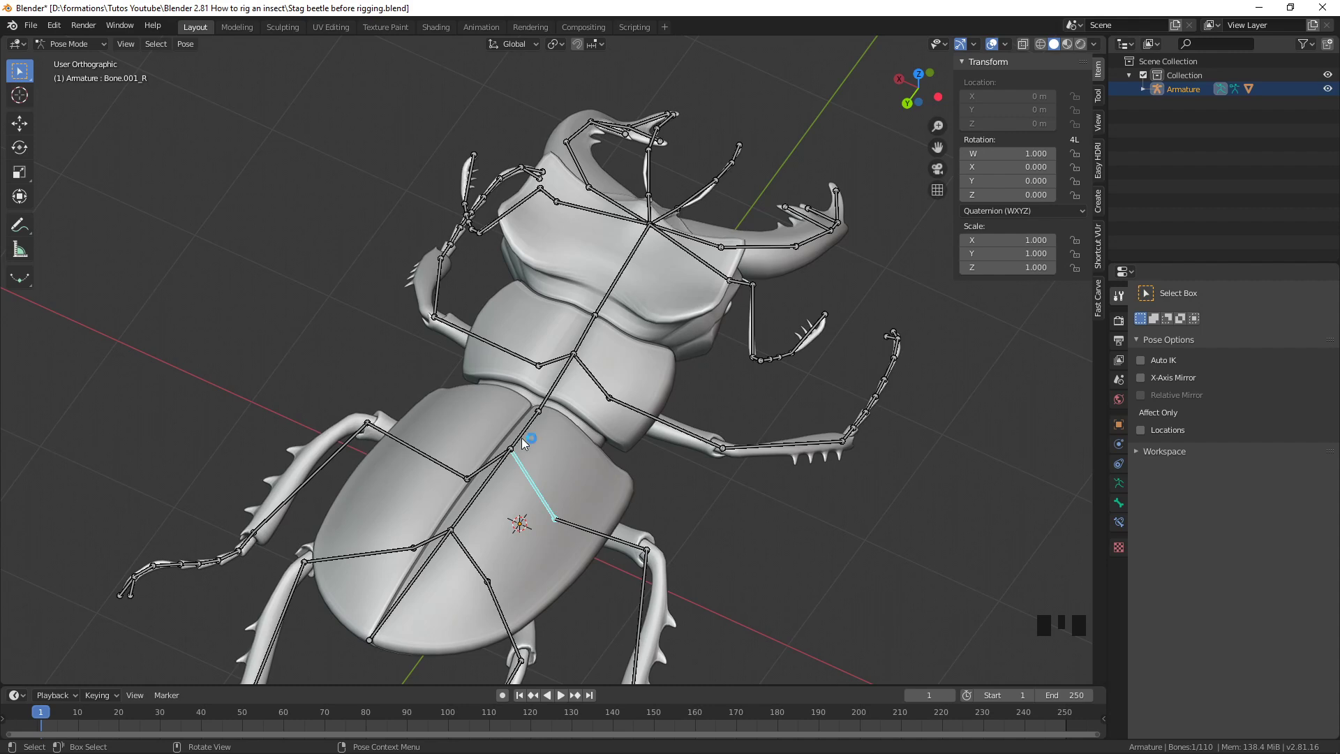
{"action": "left_click", "coordinate": [595, 528]}
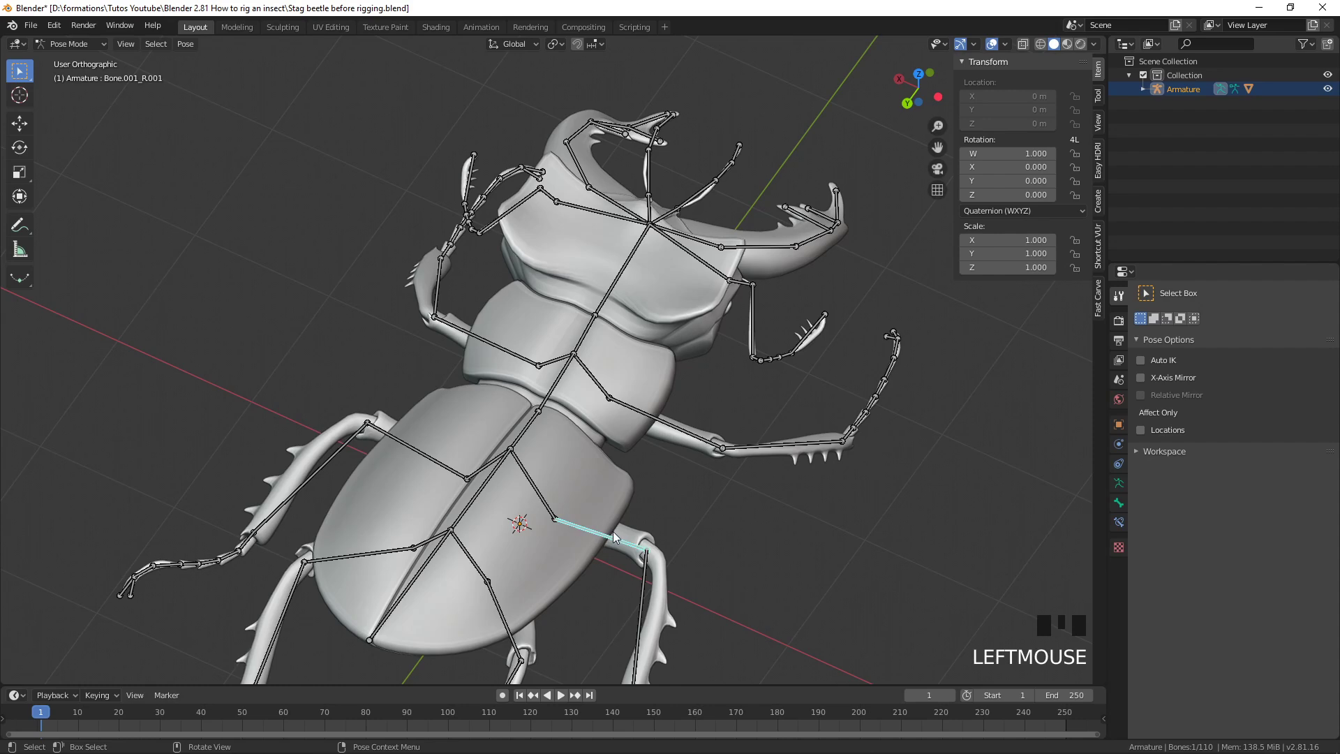
{"action": "key", "text": "r"}
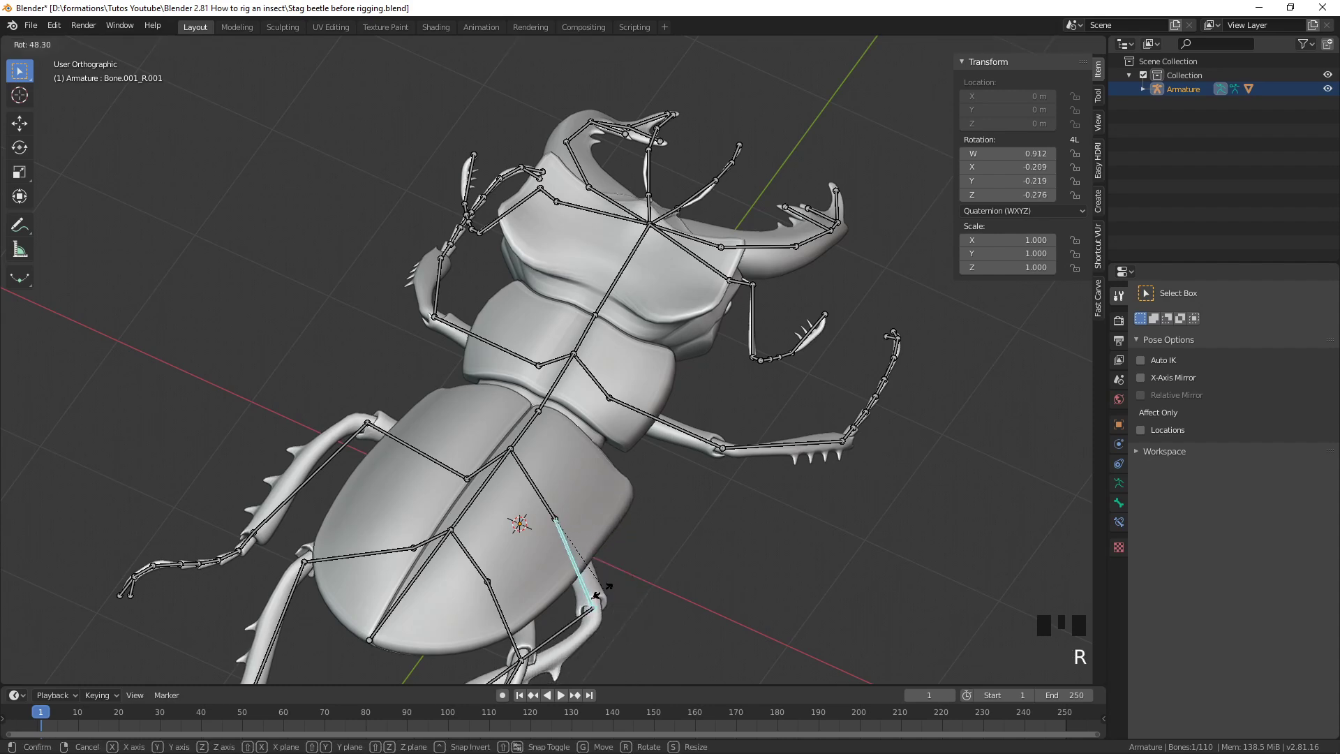
{"action": "middle_click_drag", "start_coordinate": [628, 499], "coordinate": [697, 453]}
{"action": "right_click", "coordinate": [632, 539]}
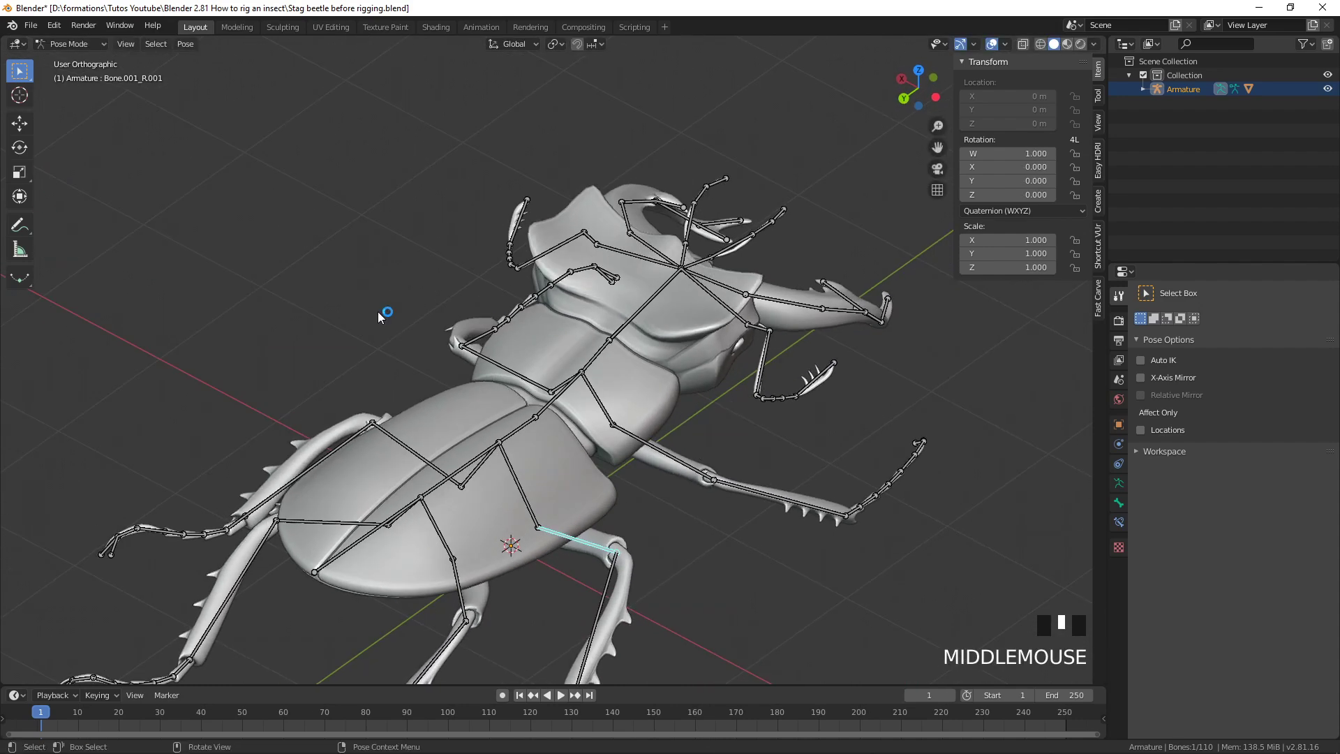
Return the armature to Object Mode, select the beetle mesh and switch it to Weight Paint mode
{"action": "left_click", "coordinate": [70, 44]}
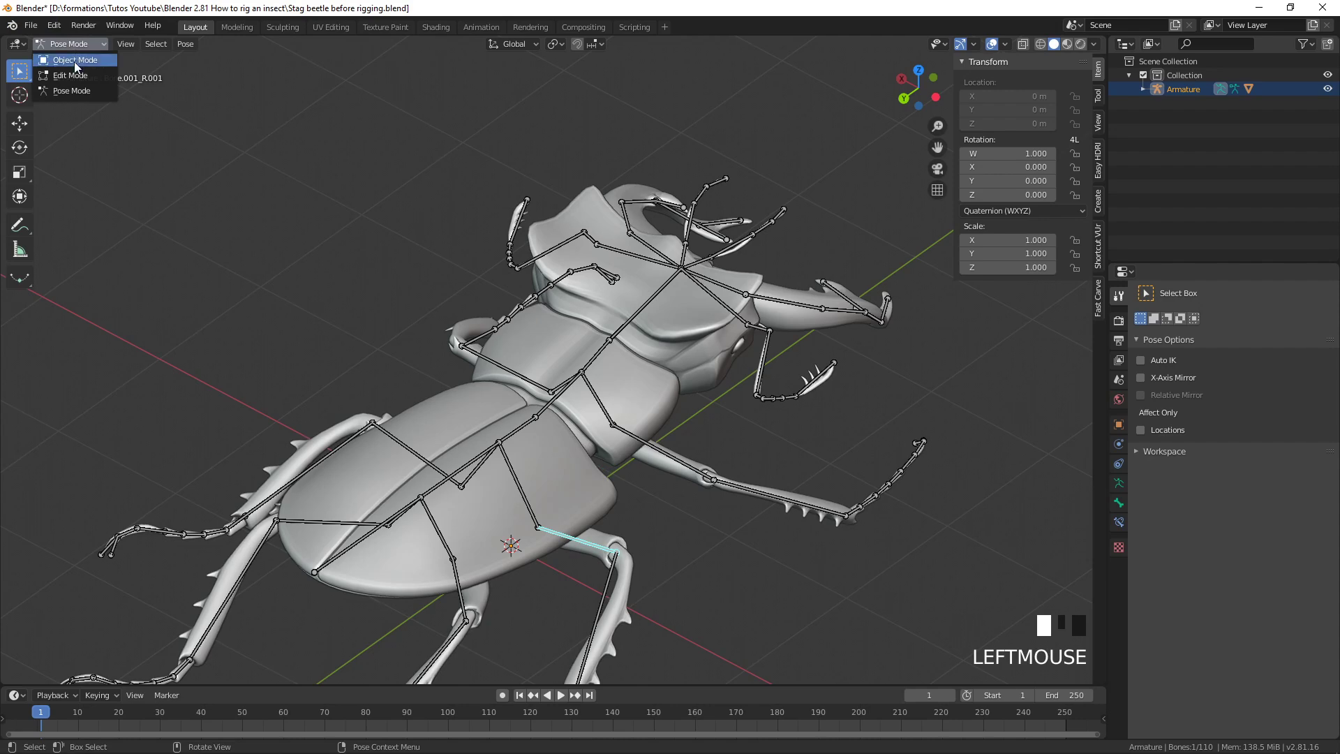
{"action": "left_click", "coordinate": [64, 58]}
{"action": "left_click", "coordinate": [593, 484]}
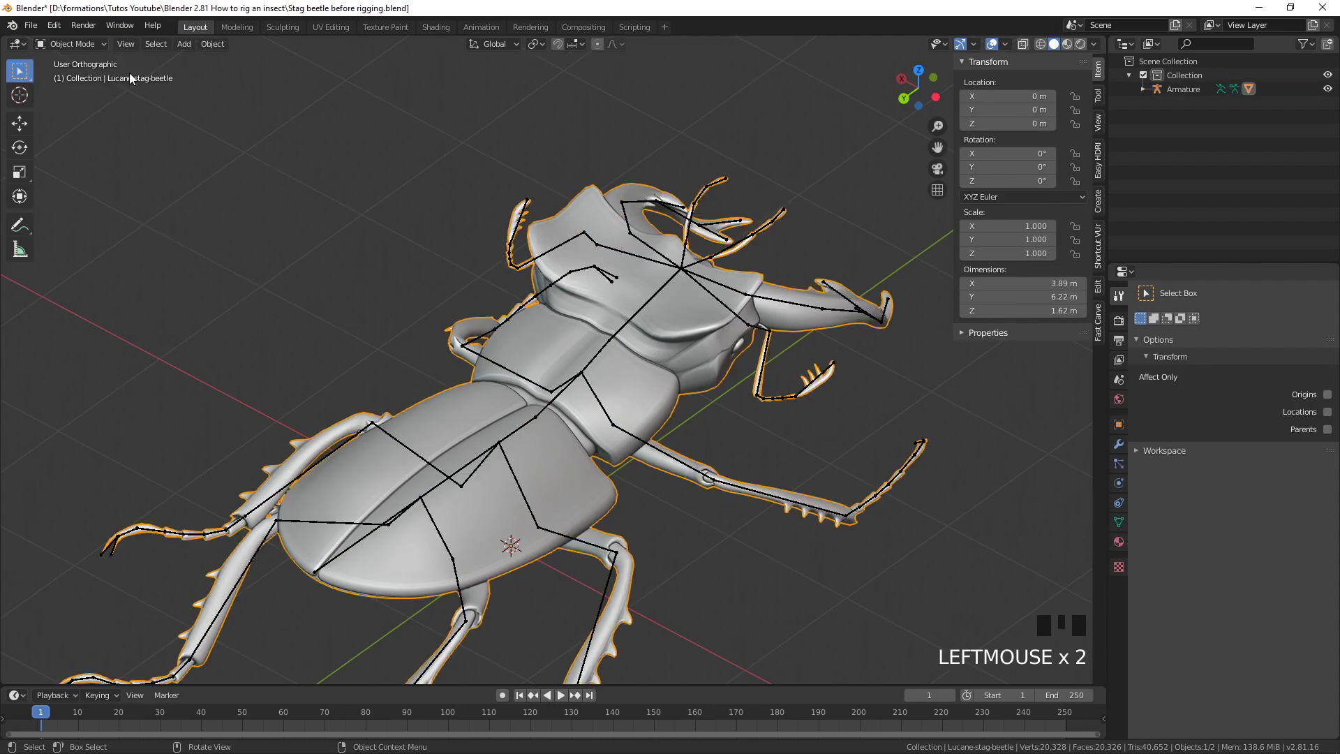
{"action": "left_click", "coordinate": [92, 43]}
{"action": "left_click", "coordinate": [88, 125]}
Open the beetle mesh's vertex groups and select Bone.005_R.004 to inspect its painted weights
{"action": "middle_click_drag", "start_coordinate": [650, 463], "coordinate": [627, 473]}
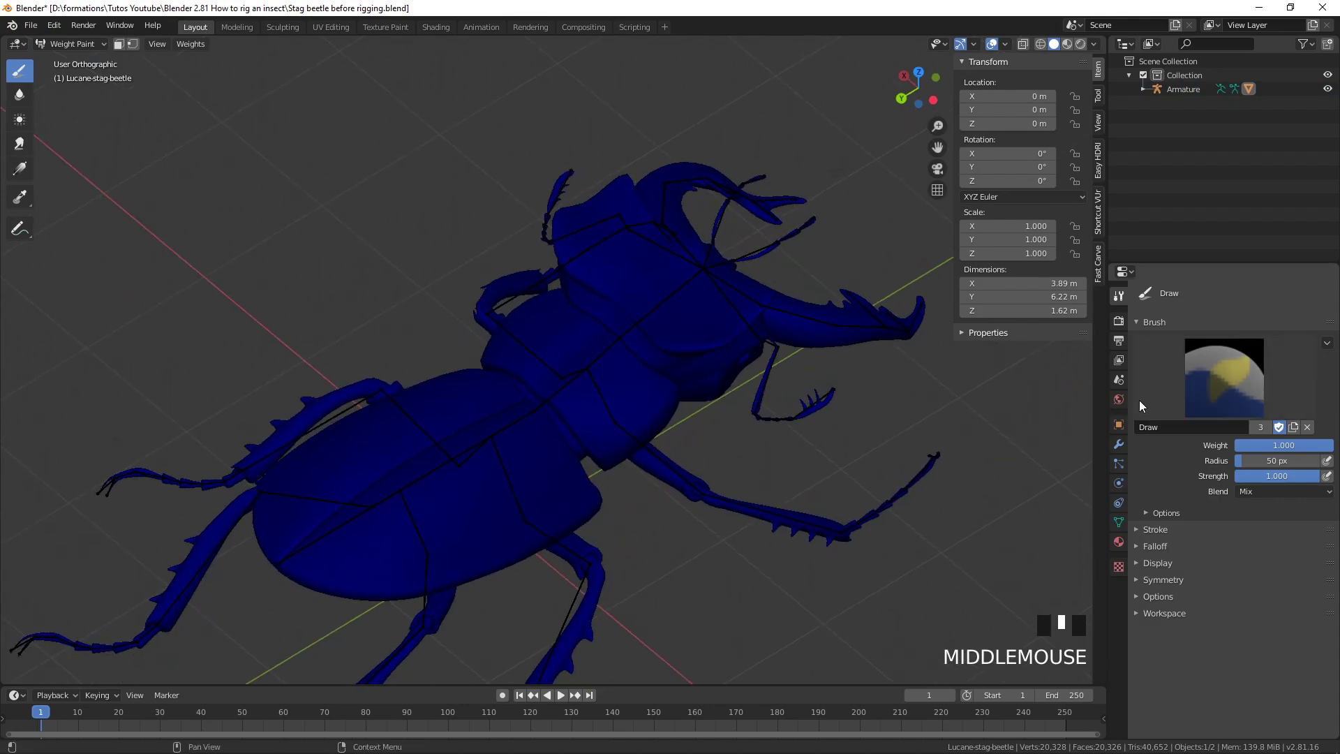
{"action": "left_click", "coordinate": [1120, 504]}
{"action": "left_click", "coordinate": [1119, 445]}
{"action": "left_click", "coordinate": [1120, 464]}
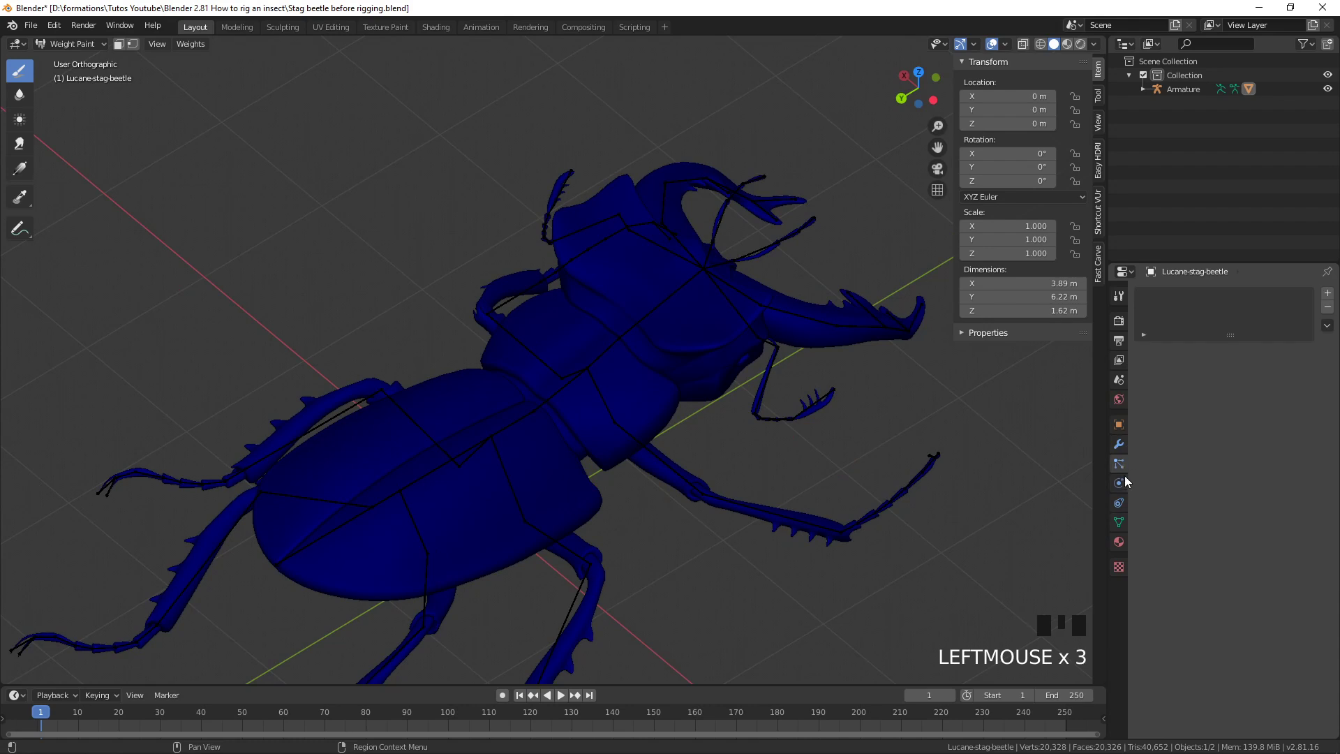
{"action": "left_click", "coordinate": [1119, 521]}
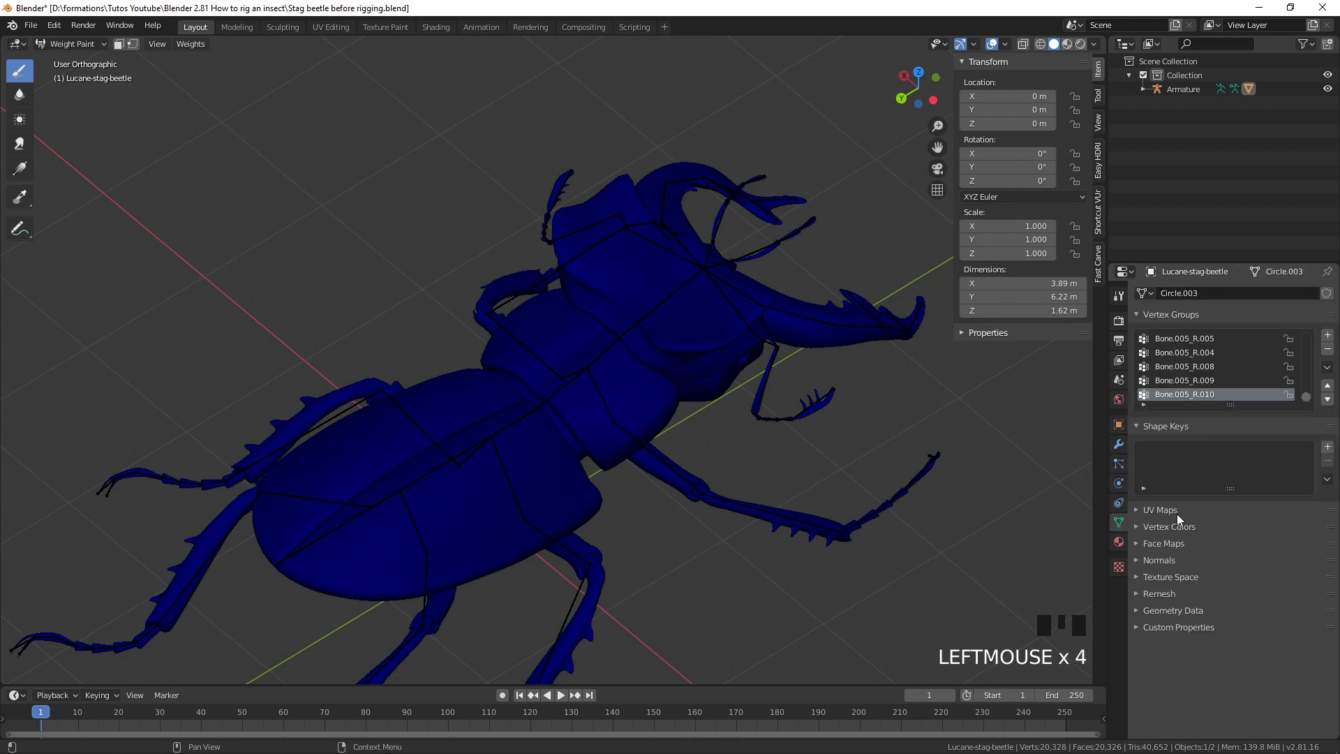
{"action": "left_click", "coordinate": [1204, 341]}
{"action": "left_click", "coordinate": [1195, 354]}
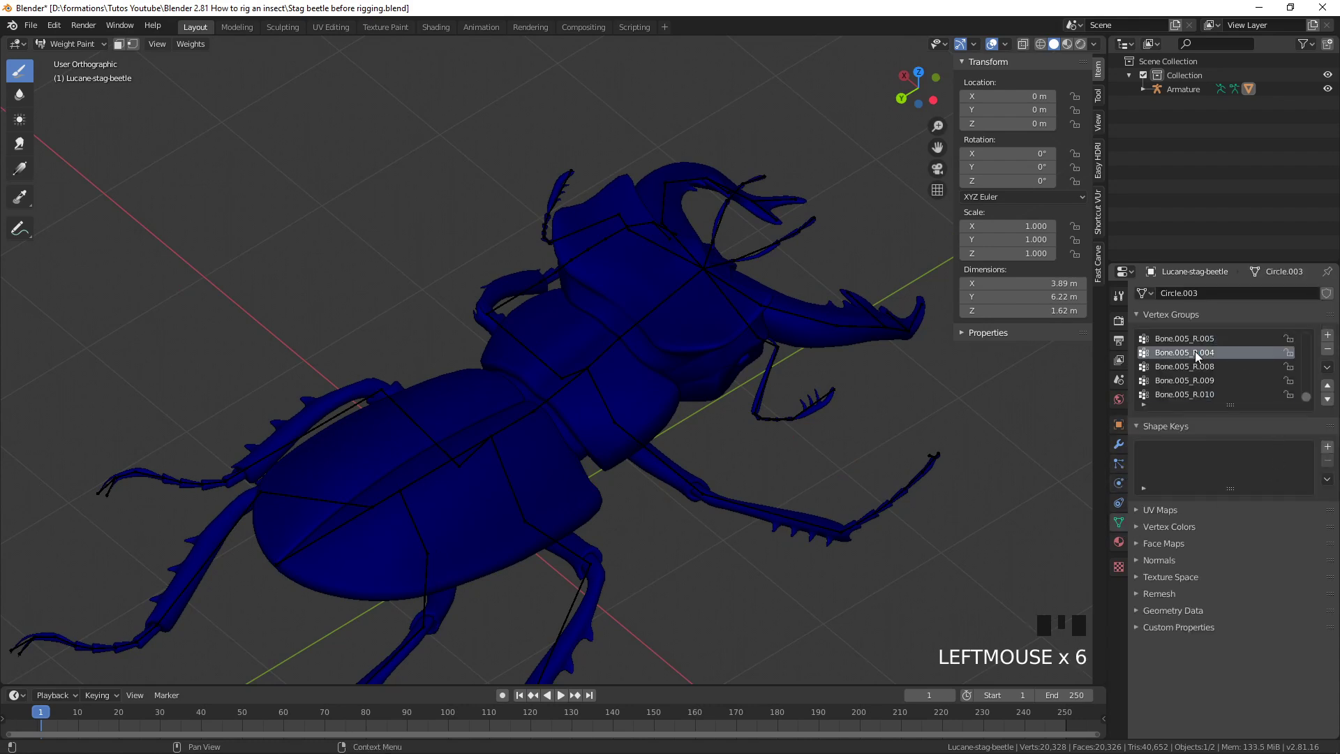
Inspect the weights of vertex group Bone.005_R.008 on the beetle's rear leg tip
{"action": "left_click", "coordinate": [1194, 367]}
{"action": "scroll", "coordinate": [600, 520], "scroll_direction": "down", "scroll_amount": 4}
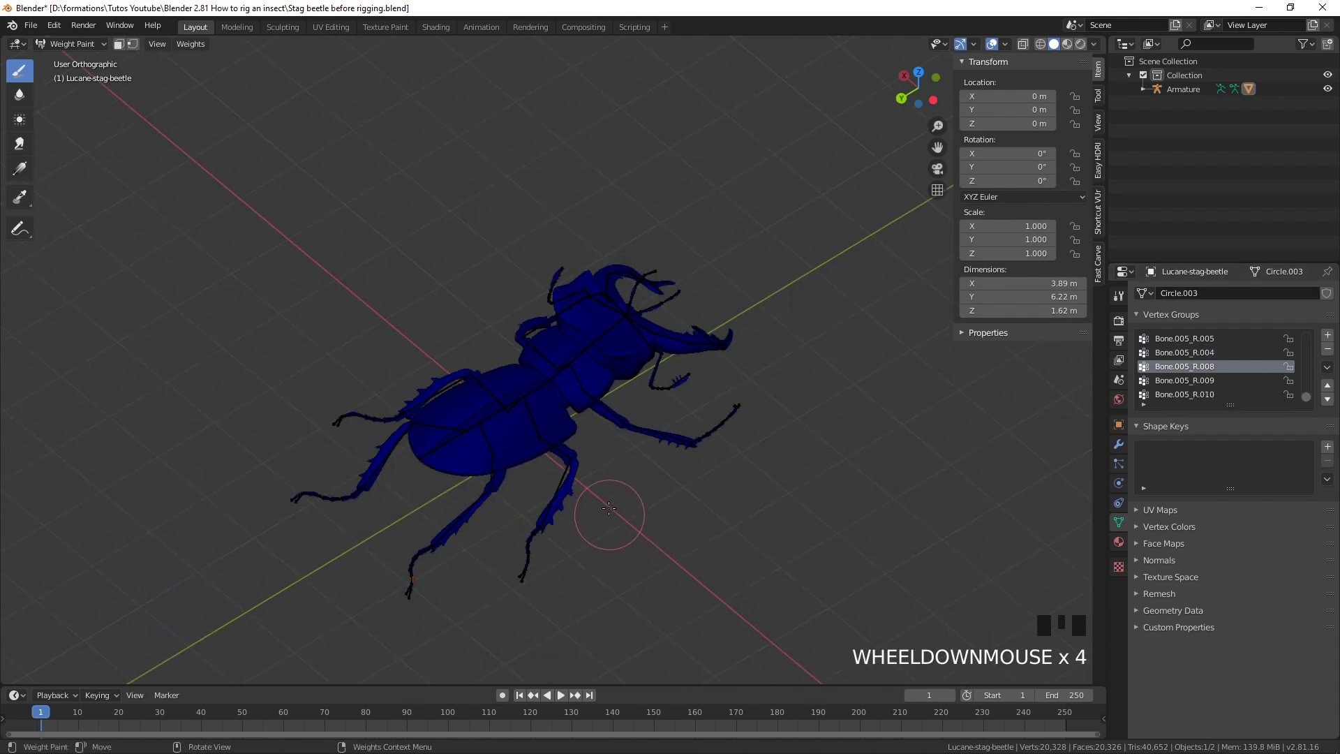
{"action": "middle_click_drag", "start_coordinate": [600, 520], "coordinate": [564, 555]}
{"action": "scroll", "coordinate": [419, 586], "scroll_direction": "up", "scroll_amount": 2}
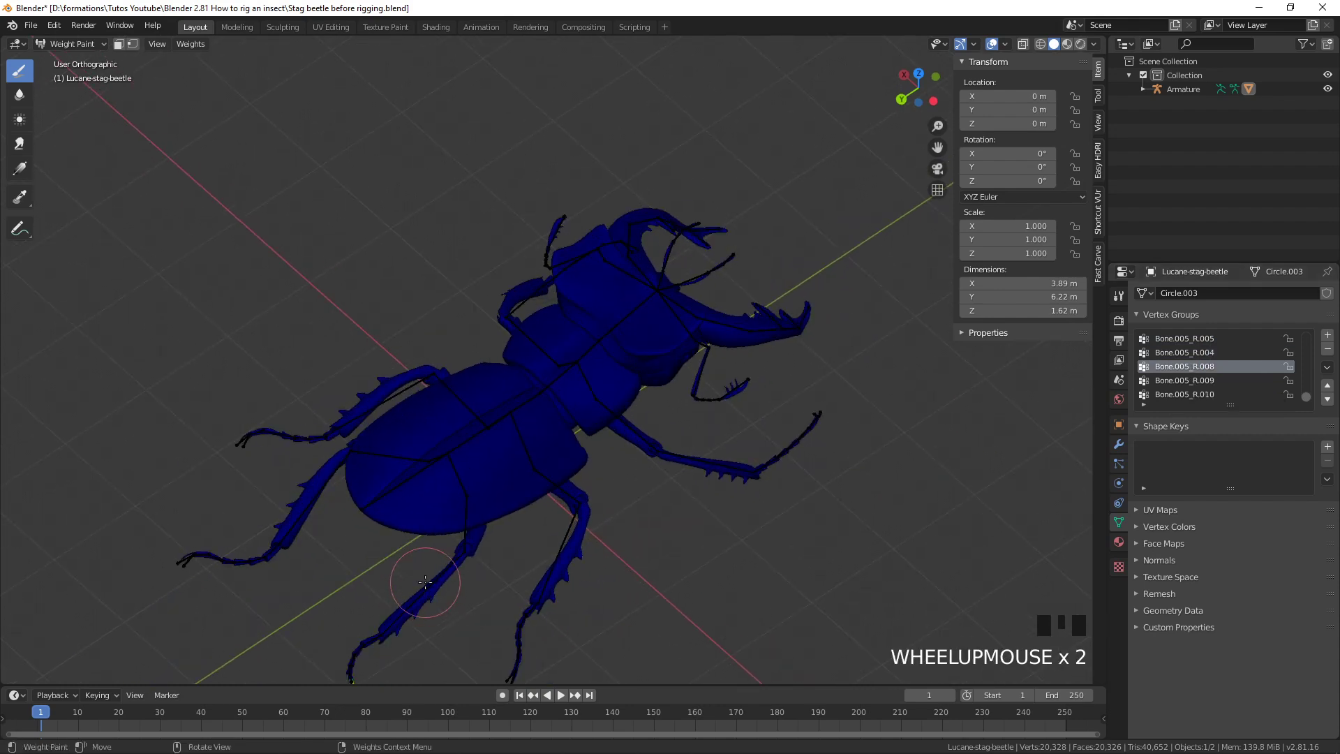
{"action": "middle_click_drag", "start_coordinate": [440, 565], "coordinate": [531, 419], "text": "shift"}
{"action": "scroll", "coordinate": [449, 538], "scroll_direction": "up", "scroll_amount": 3}
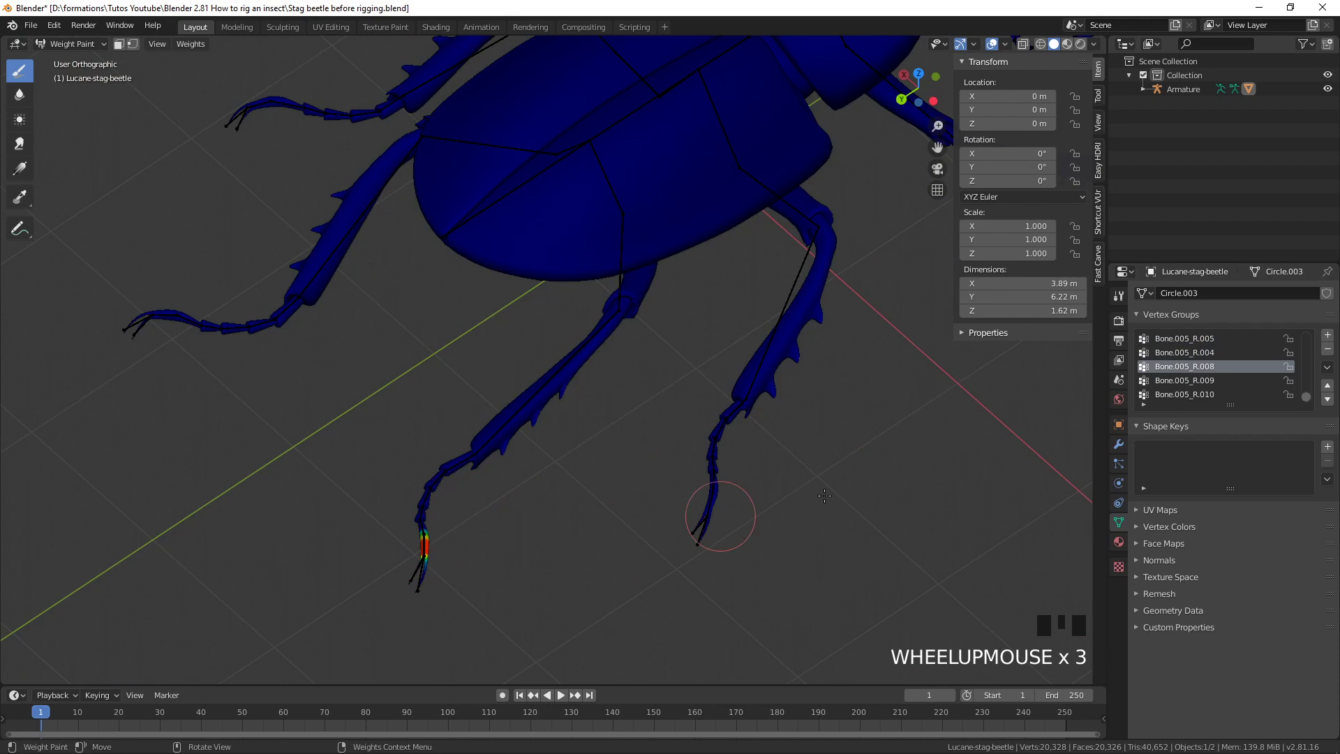
{"action": "scroll", "coordinate": [1254, 362], "scroll_direction": "up", "scroll_amount": 10}
Inspect how the vertex groups Bone.001 and Bone.001_L influence the beetle's wing cases
{"action": "left_click", "coordinate": [1307, 340]}
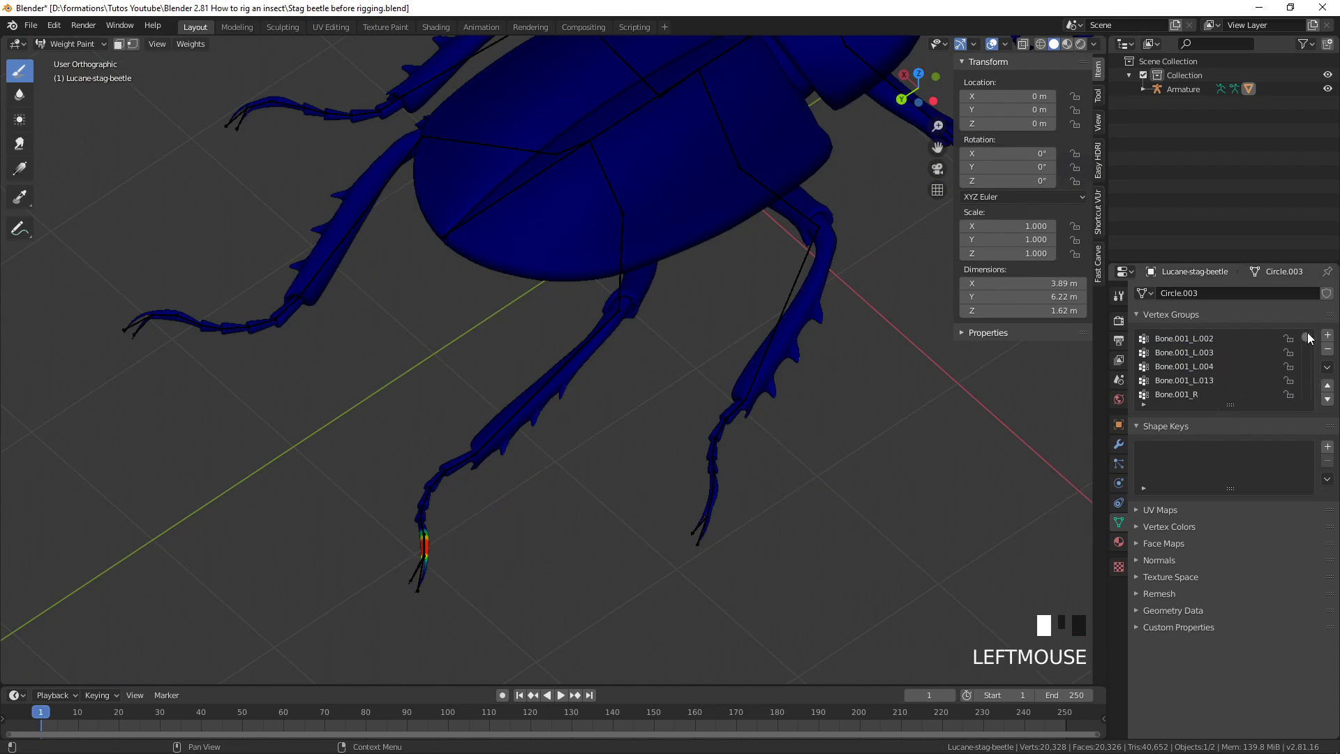
{"action": "left_click", "coordinate": [1170, 353]}
{"action": "scroll", "coordinate": [698, 363], "scroll_direction": "down", "scroll_amount": 3}
{"action": "middle_click_drag", "start_coordinate": [698, 363], "coordinate": [693, 389], "text": "shift"}
{"action": "scroll", "coordinate": [694, 389], "scroll_direction": "up", "scroll_amount": 4}
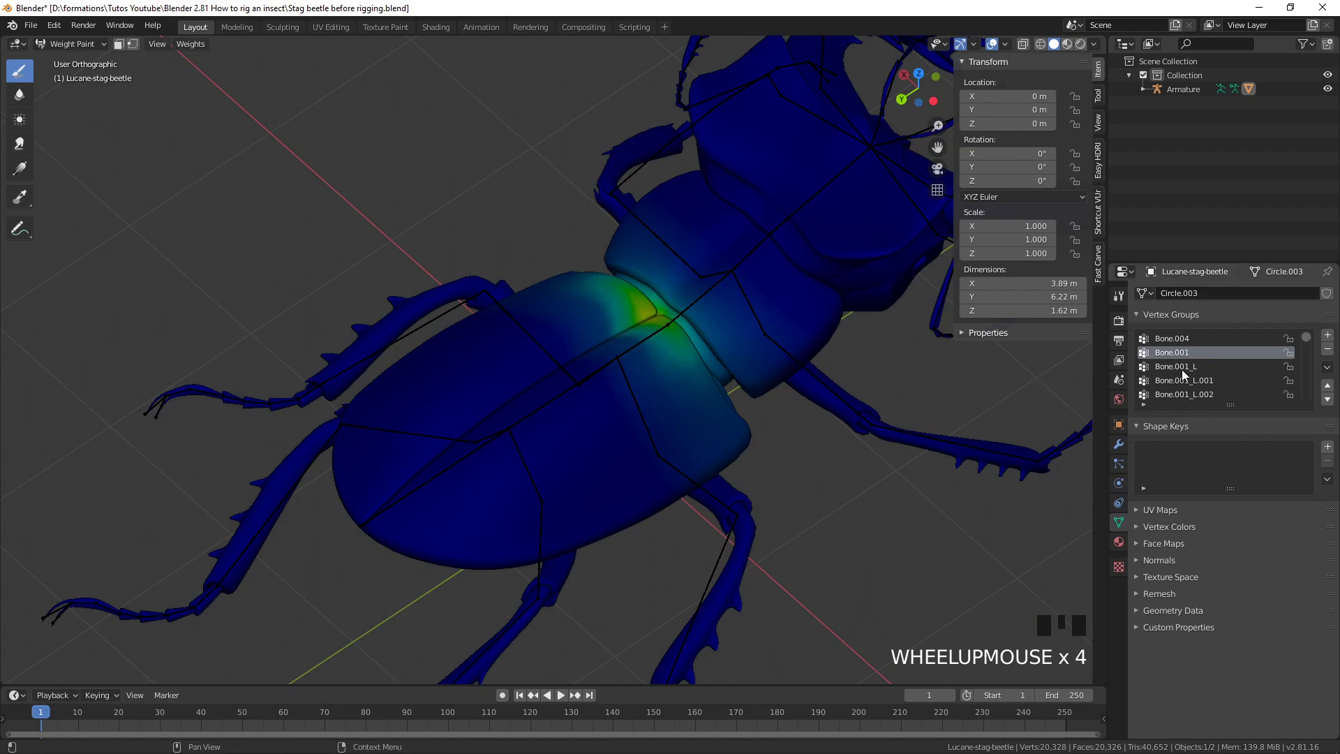
{"action": "left_click", "coordinate": [703, 342]}
{"action": "middle_click_drag", "start_coordinate": [704, 342], "coordinate": [679, 377]}
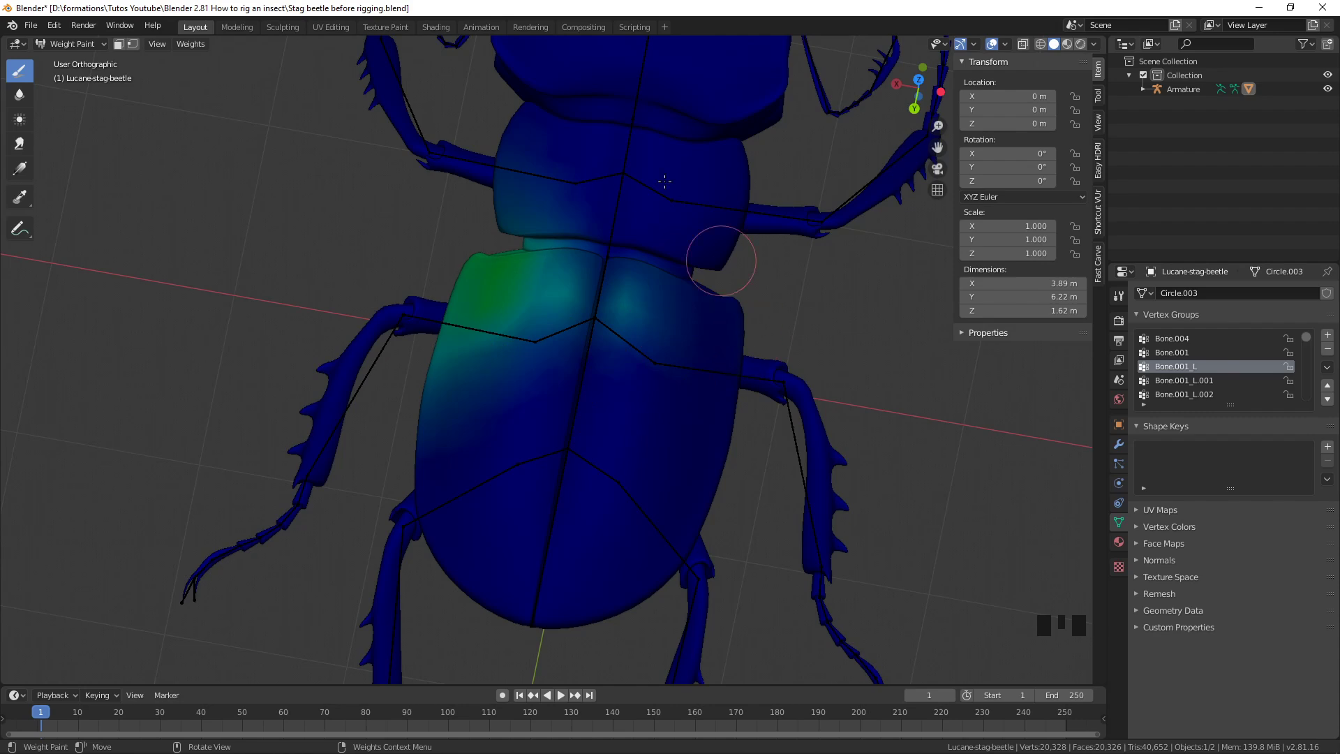
Leave Weight Paint for Object Mode, select the armature and enter its Edit Mode
{"action": "left_click", "coordinate": [77, 43]}
{"action": "left_click", "coordinate": [91, 60]}
{"action": "scroll", "coordinate": [779, 478], "scroll_direction": "down", "scroll_amount": 3}
{"action": "scroll", "coordinate": [630, 418], "scroll_direction": "up", "scroll_amount": 3}
{"action": "mouse_move", "coordinate": [779, 477]}
{"action": "middle_mouse_down"}
{"action": "mouse_move", "coordinate": [629, 419]}
{"action": "mouse_move", "coordinate": [649, 389]}
{"action": "mouse_move", "coordinate": [718, 423]}
{"action": "mouse_move", "coordinate": [618, 348]}
{"action": "mouse_move", "coordinate": [695, 413]}
{"action": "mouse_move", "coordinate": [619, 405]}
{"action": "mouse_move", "coordinate": [754, 390]}
{"action": "mouse_move", "coordinate": [687, 419]}
{"action": "mouse_move", "coordinate": [748, 421]}
{"action": "middle_mouse_up"}
{"action": "left_click", "coordinate": [625, 378]}
{"action": "key", "text": "Tab"}
Extrude a mirrored pair of bones from the middle-leg spine joint to the wing cases' front corners, lowering their tips to about Z 0.68 m
{"action": "left_click", "coordinate": [605, 334]}
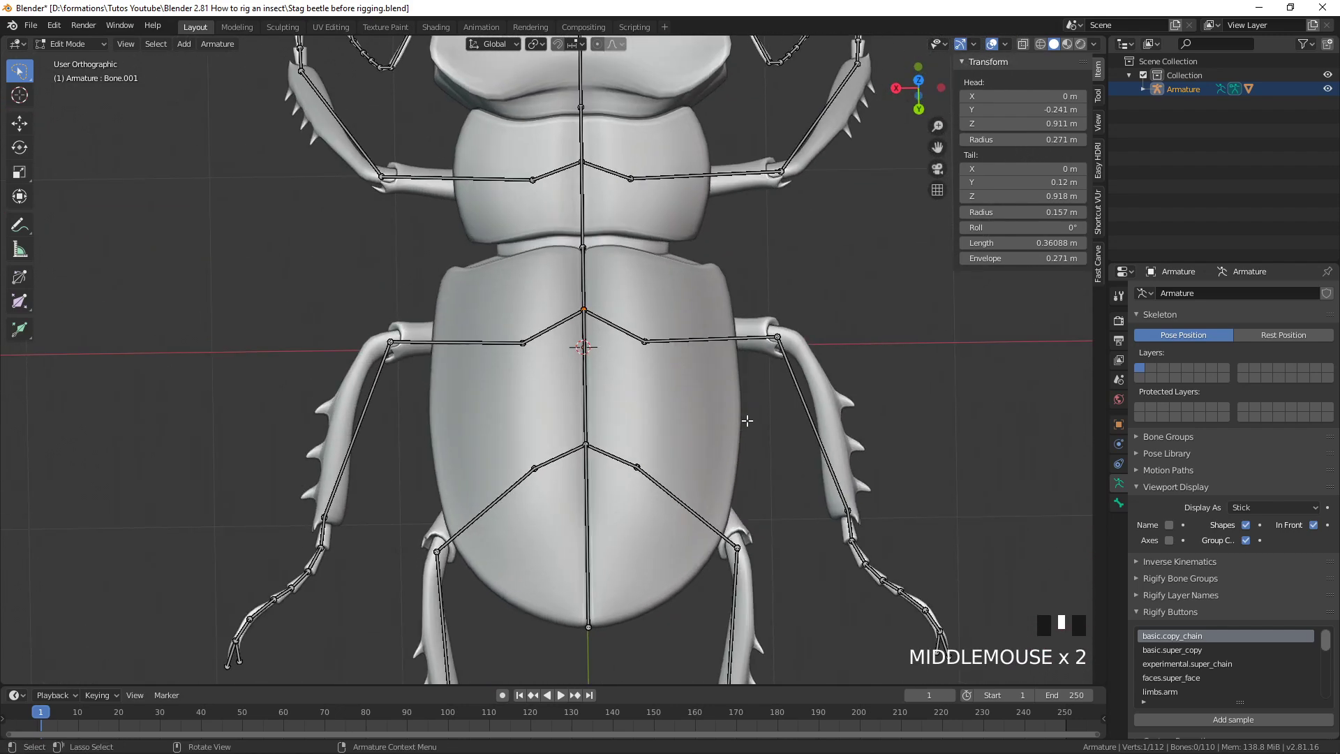
{"action": "key", "text": "KP_7"}
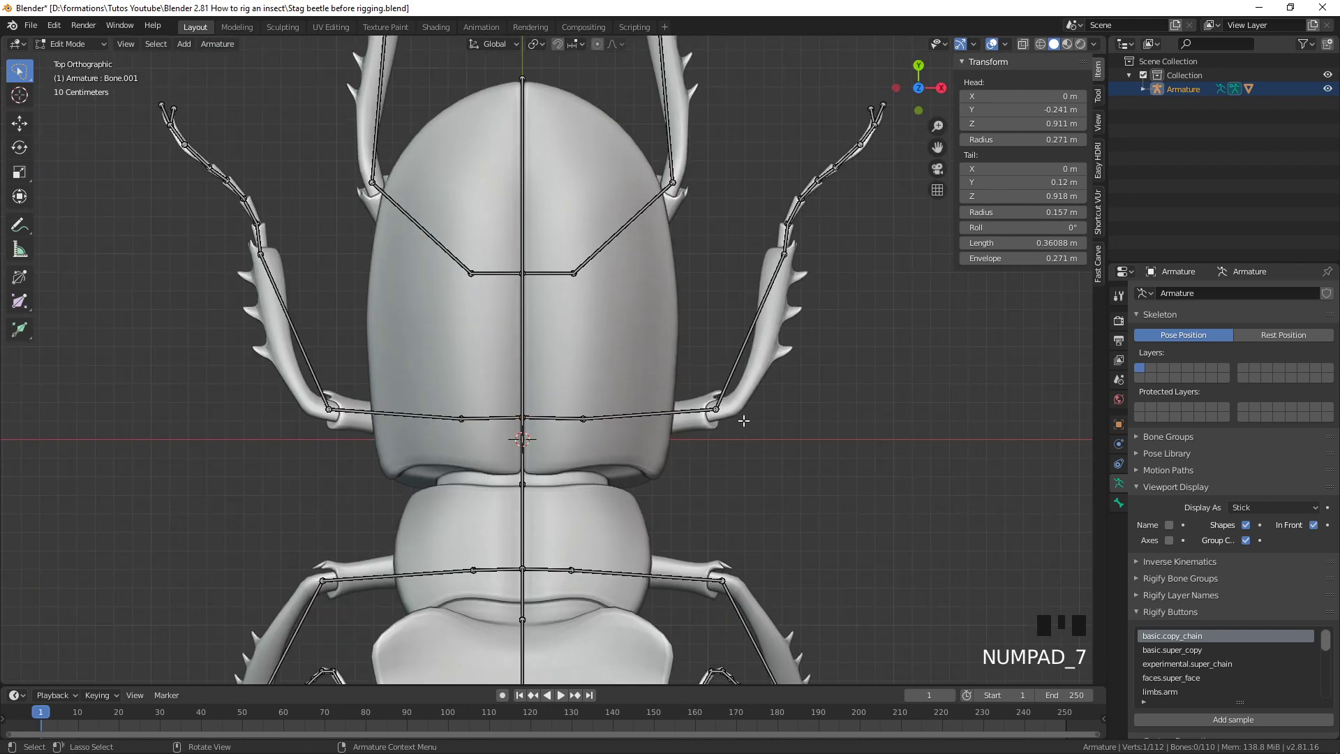
{"action": "scroll", "coordinate": [798, 470], "scroll_direction": "down", "scroll_amount": 1}
{"action": "scroll", "coordinate": [637, 412], "scroll_direction": "up", "scroll_amount": 3}
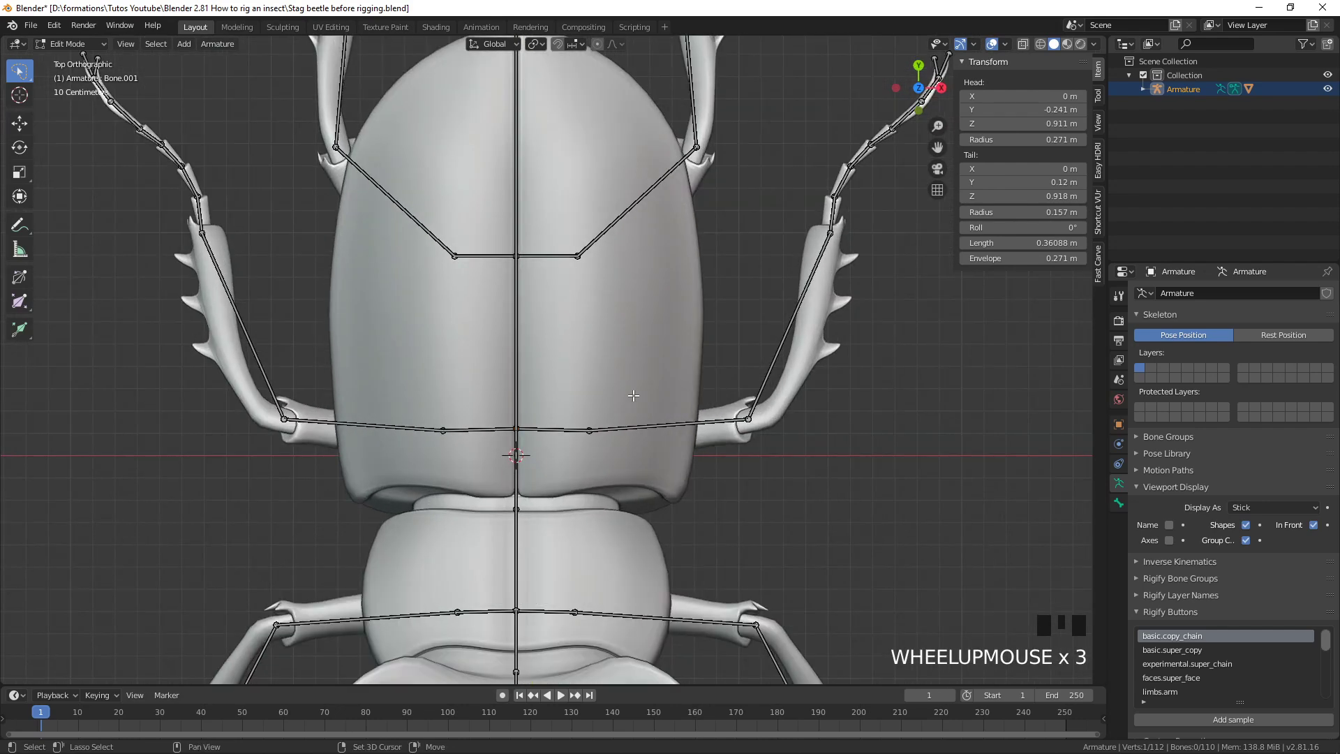
{"action": "middle_click_drag", "start_coordinate": [637, 412], "coordinate": [581, 327], "text": "shift"}
{"action": "key", "text": "shift+e"}
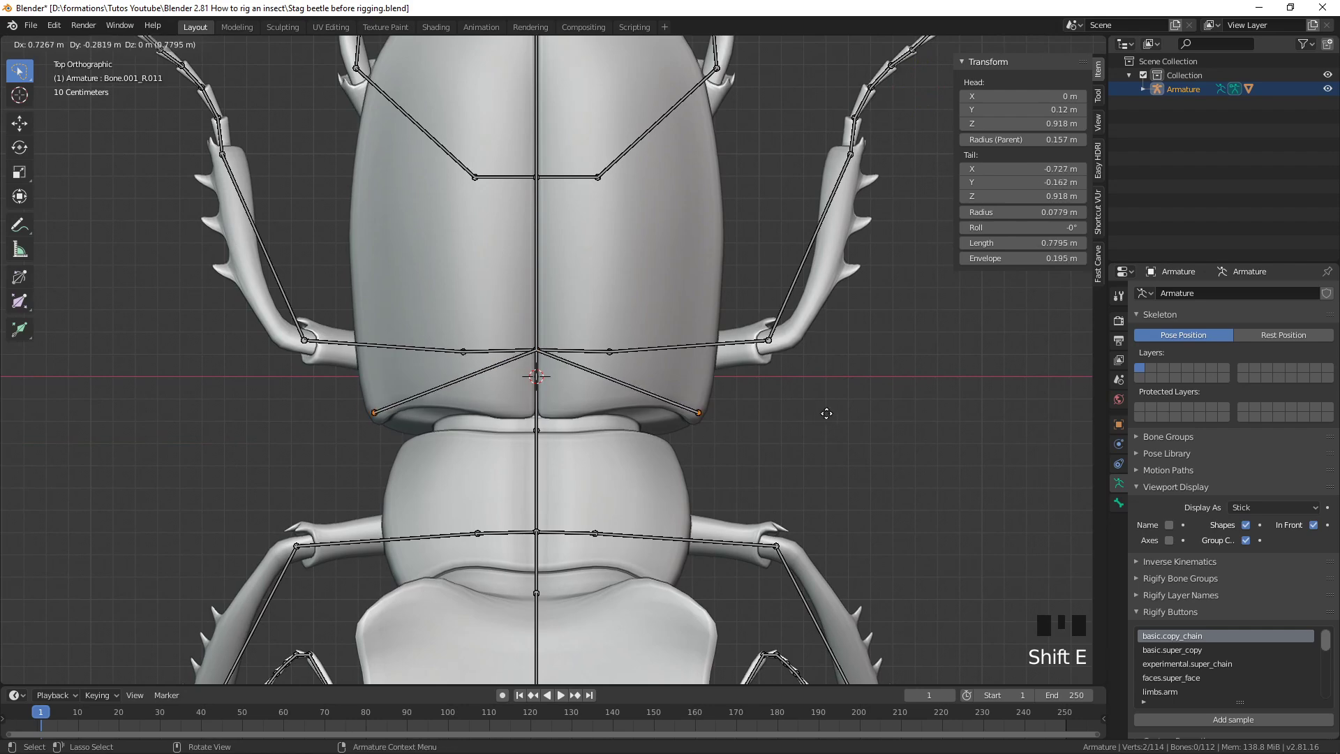
{"action": "left_click", "coordinate": [829, 408]}
{"action": "middle_click_drag", "start_coordinate": [537, 425], "coordinate": [688, 365]}
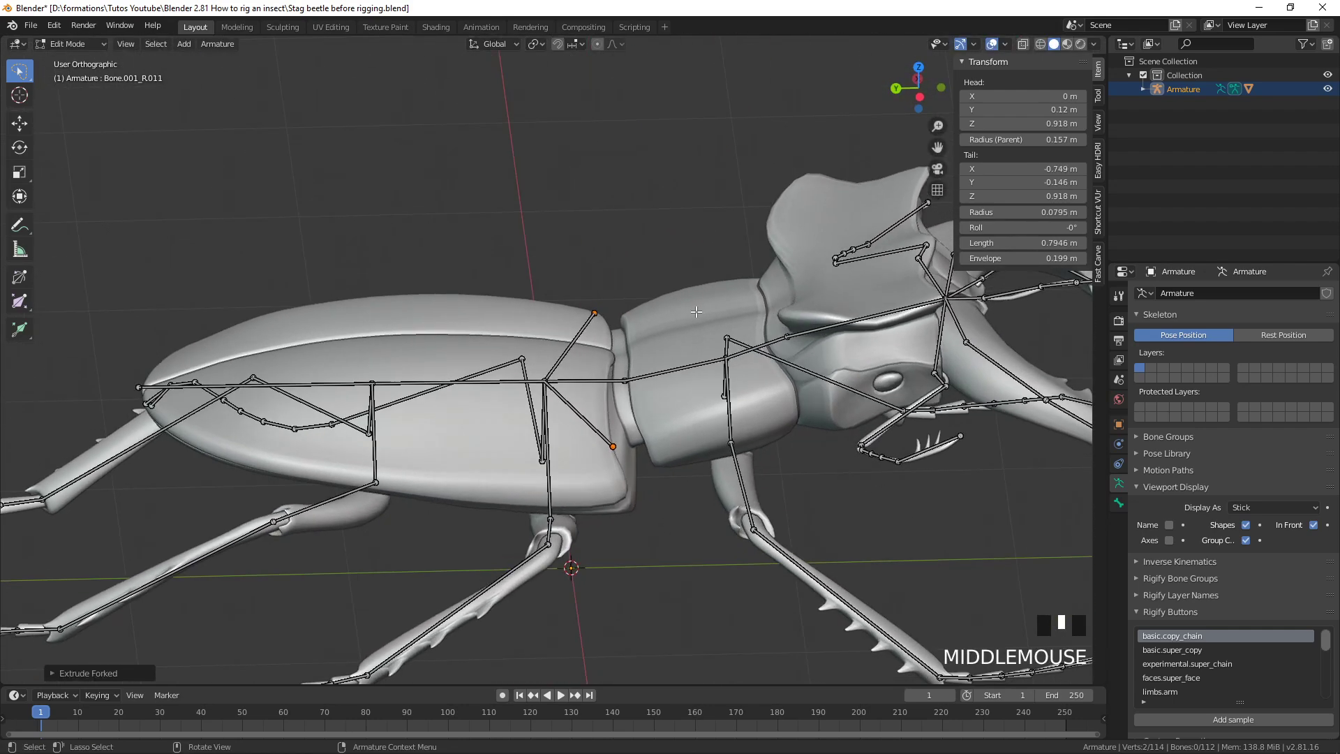
{"action": "key", "text": "g"}
{"action": "left_click", "coordinate": [693, 421]}
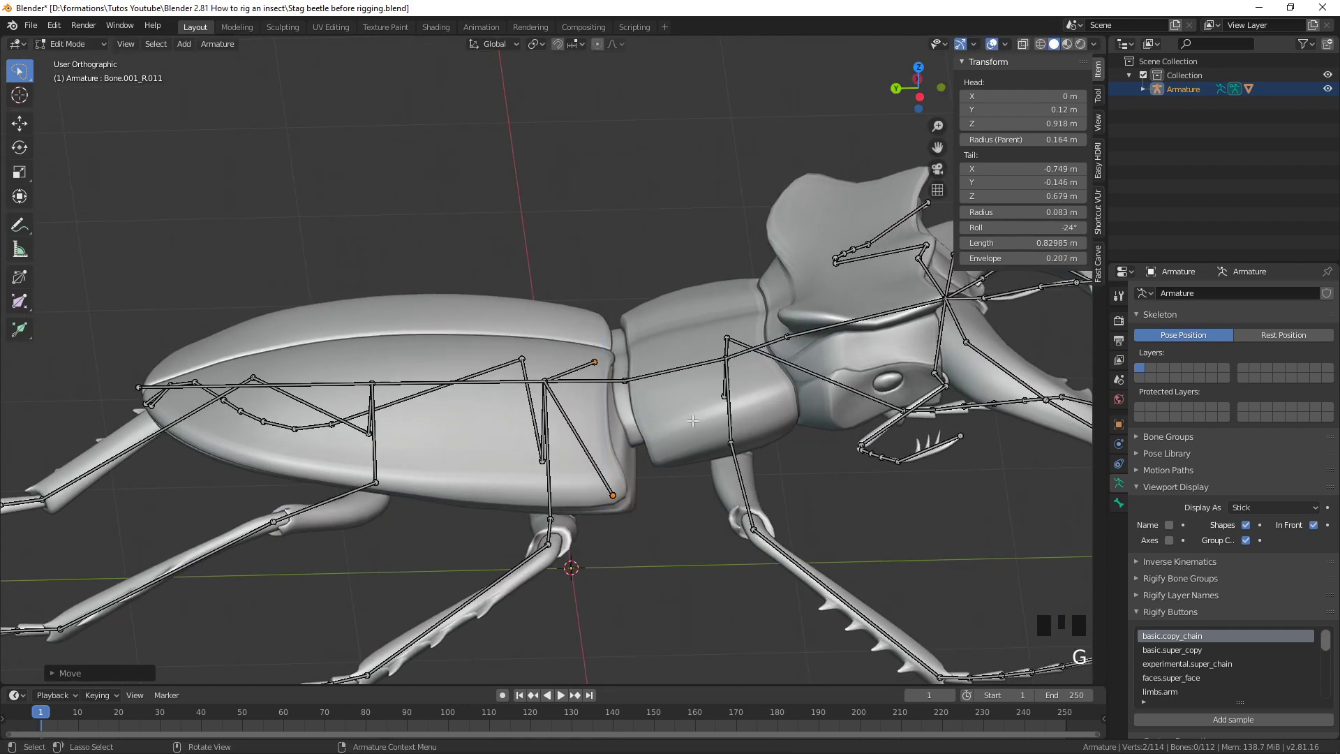
Extrude a mirrored pair of bones from the rear-leg spine joint to both sides of the abdomen and lower their tips
{"action": "middle_click_drag", "start_coordinate": [549, 407], "coordinate": [588, 459]}
{"action": "left_click", "coordinate": [557, 393]}
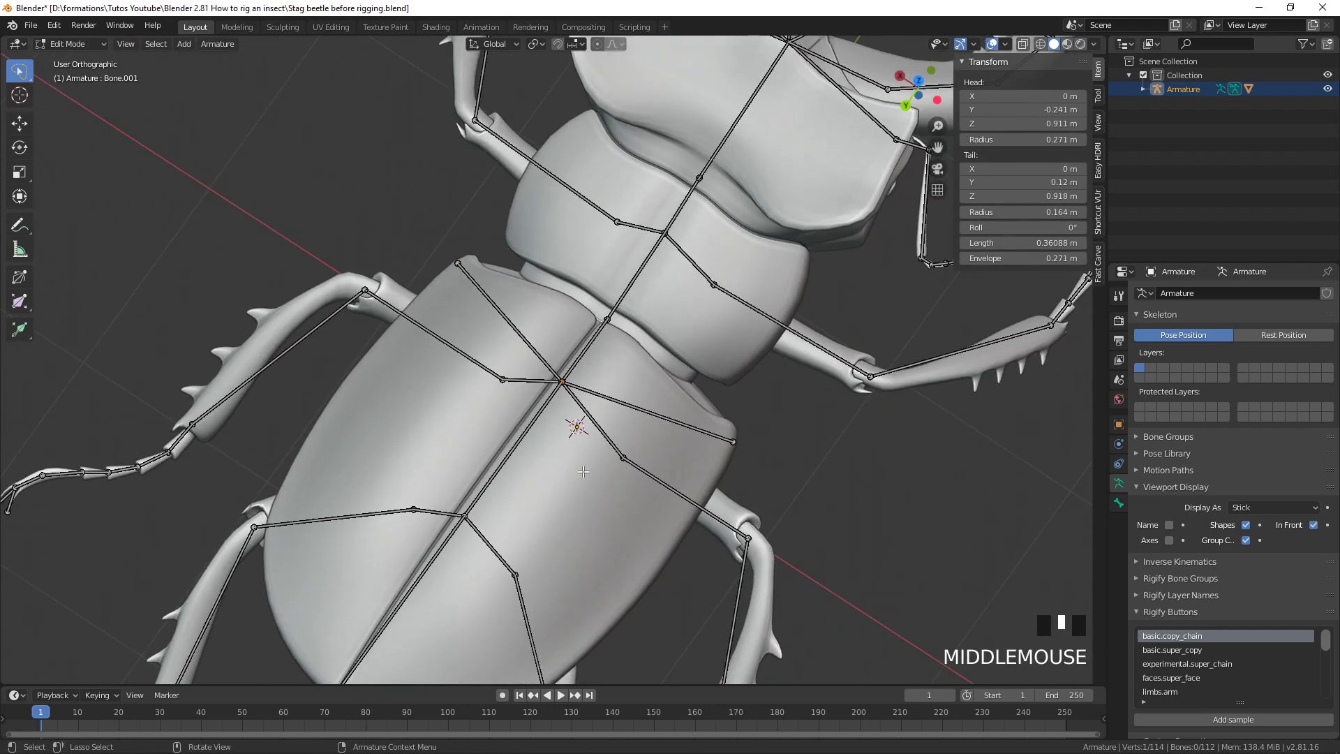
{"action": "left_click", "coordinate": [454, 517]}
{"action": "middle_click_drag", "start_coordinate": [454, 517], "coordinate": [624, 518]}
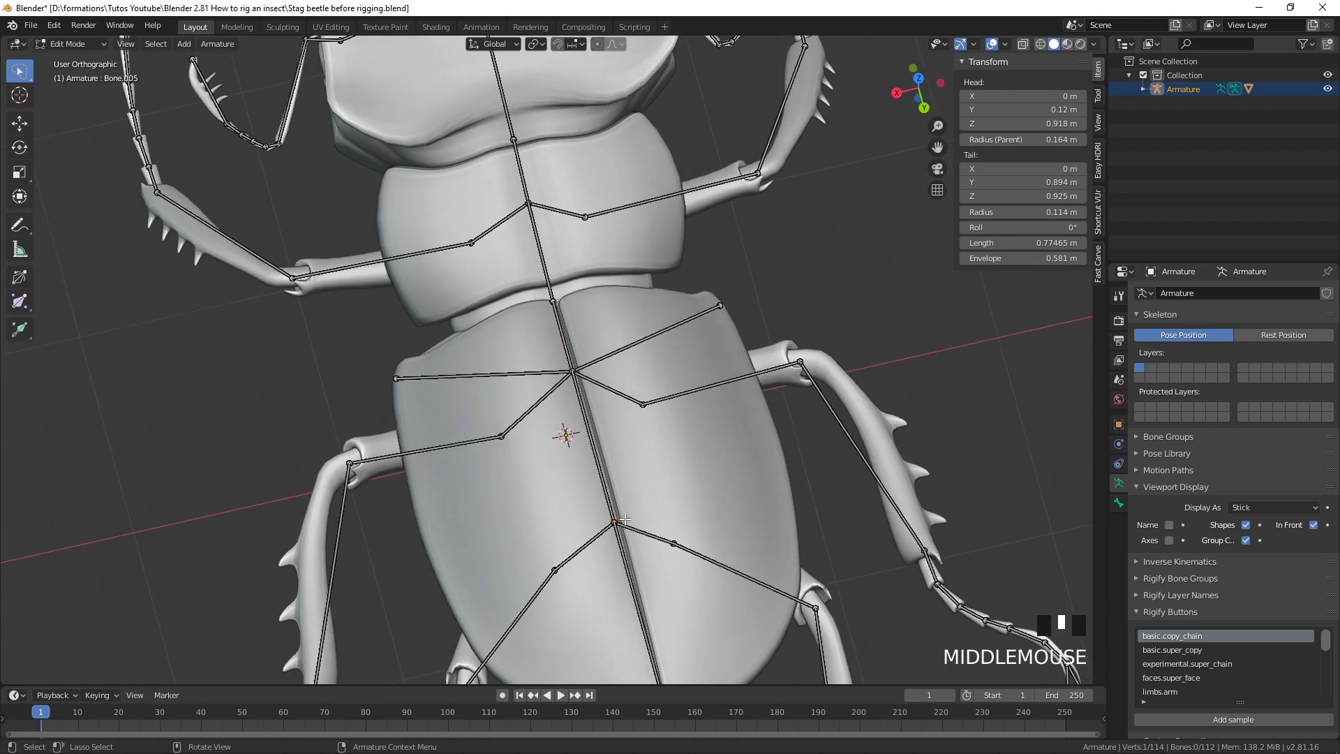
{"action": "key", "text": "KP_7"}
{"action": "middle_click_drag", "start_coordinate": [597, 210], "coordinate": [594, 345], "text": "shift"}
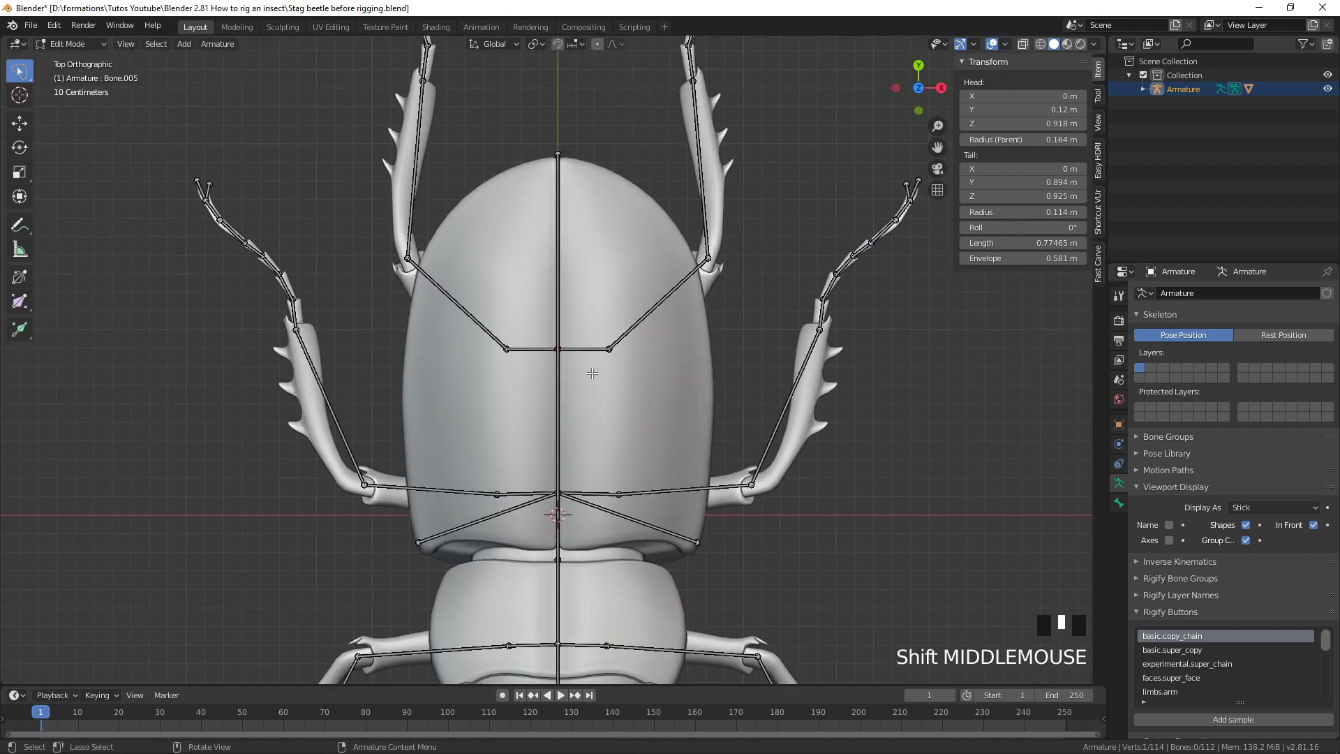
{"action": "key", "text": "shift+e"}
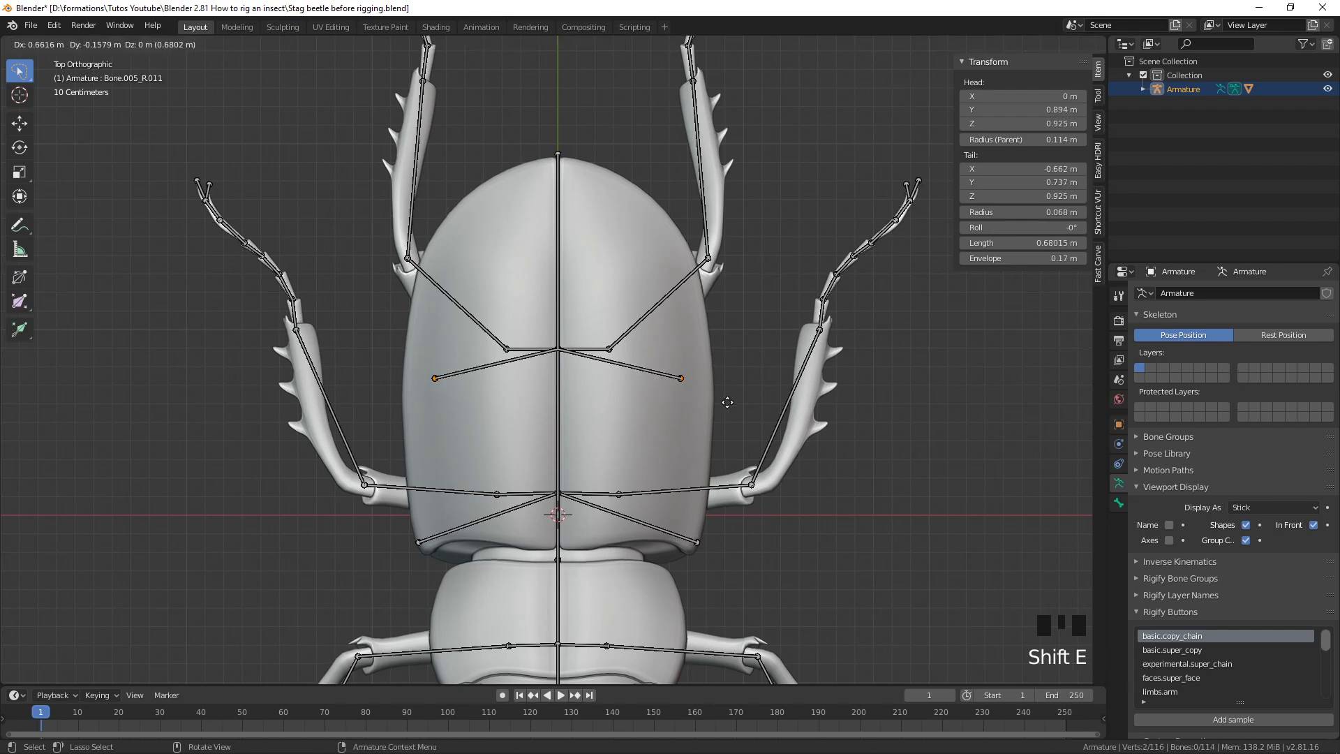
{"action": "left_click", "coordinate": [755, 414]}
{"action": "middle_click_drag", "start_coordinate": [430, 455], "coordinate": [586, 307]}
{"action": "key", "text": "g"}
{"action": "left_click", "coordinate": [614, 419]}
Extrude a mirrored pair of bones about 0.96 m long from the rear-leg spine joint towards the abdomen's rear edge, with tips at about Z 0.87 m
{"action": "left_click", "coordinate": [543, 346]}
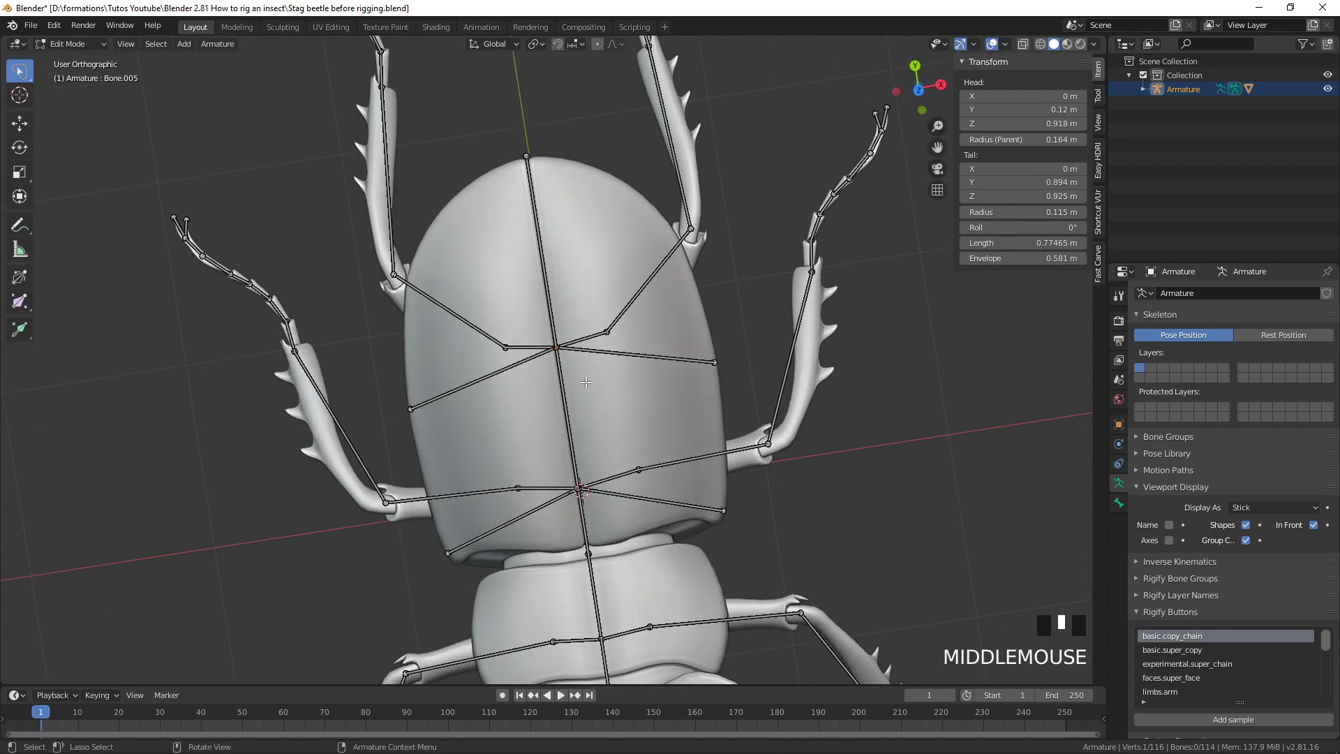
{"action": "key", "text": "shift+e"}
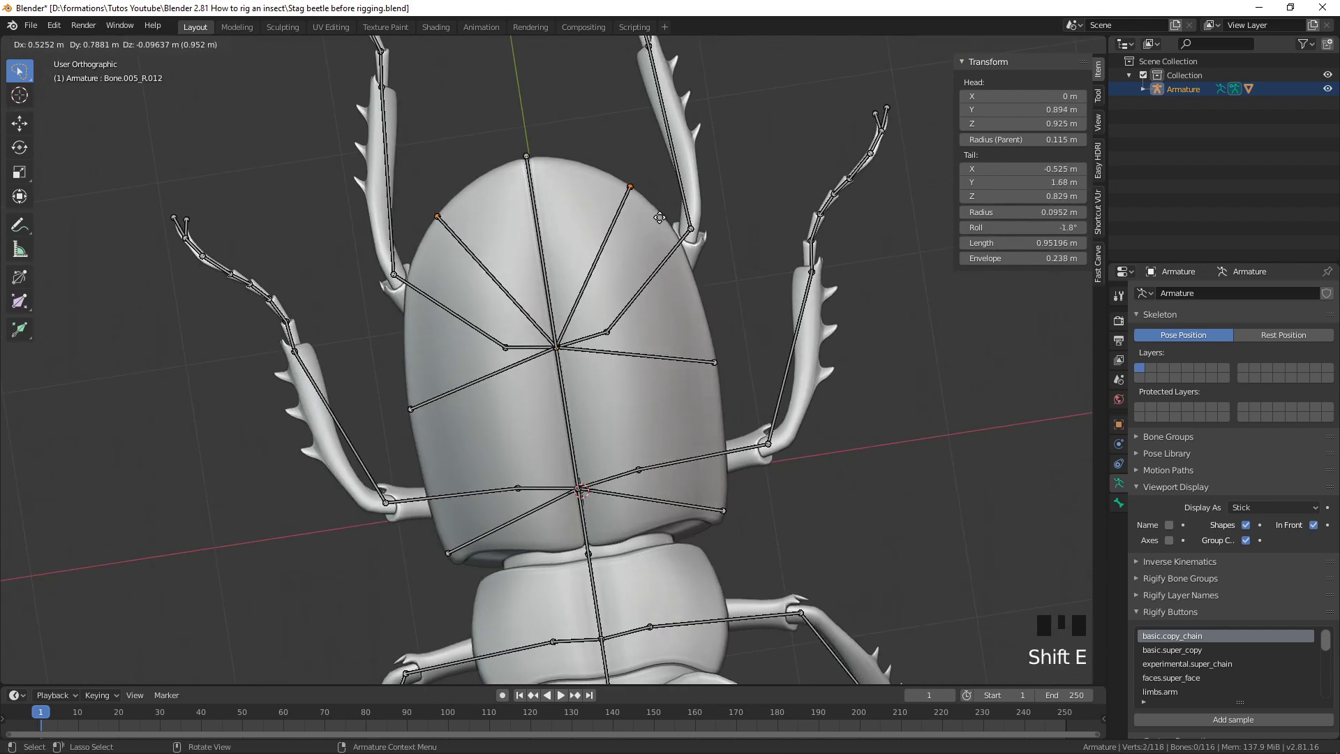
{"action": "left_click", "coordinate": [656, 215]}
{"action": "middle_click_drag", "start_coordinate": [656, 215], "coordinate": [634, 332]}
{"action": "key", "text": "g"}
{"action": "left_click", "coordinate": [653, 391]}
{"action": "middle_click_drag", "start_coordinate": [652, 391], "coordinate": [600, 506]}
Return to Object Mode and parent the beetle mesh to the armature with automatic weights
{"action": "scroll", "coordinate": [614, 441], "scroll_direction": "down", "scroll_amount": 5}
{"action": "key", "text": "Tab"}
{"action": "scroll", "coordinate": [601, 508], "scroll_direction": "up", "scroll_amount": 5}
{"action": "middle_click_drag", "start_coordinate": [578, 440], "coordinate": [574, 455]}
{"action": "middle_click_drag", "start_coordinate": [525, 344], "coordinate": [454, 333]}
{"action": "middle_click_drag", "start_coordinate": [719, 287], "coordinate": [608, 255]}
{"action": "middle_click_drag", "start_coordinate": [464, 408], "coordinate": [590, 401]}
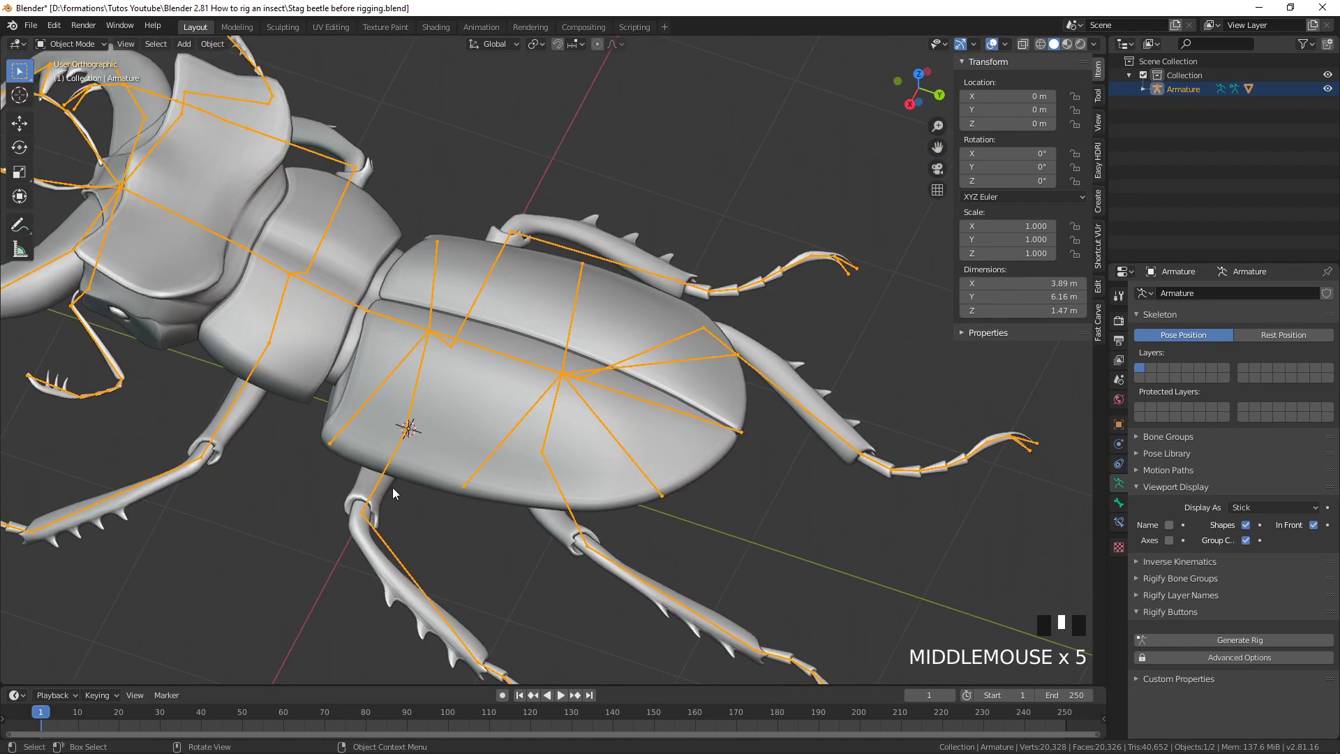
{"action": "middle_click_drag", "start_coordinate": [410, 488], "coordinate": [645, 434]}
{"action": "left_click", "coordinate": [596, 247]}
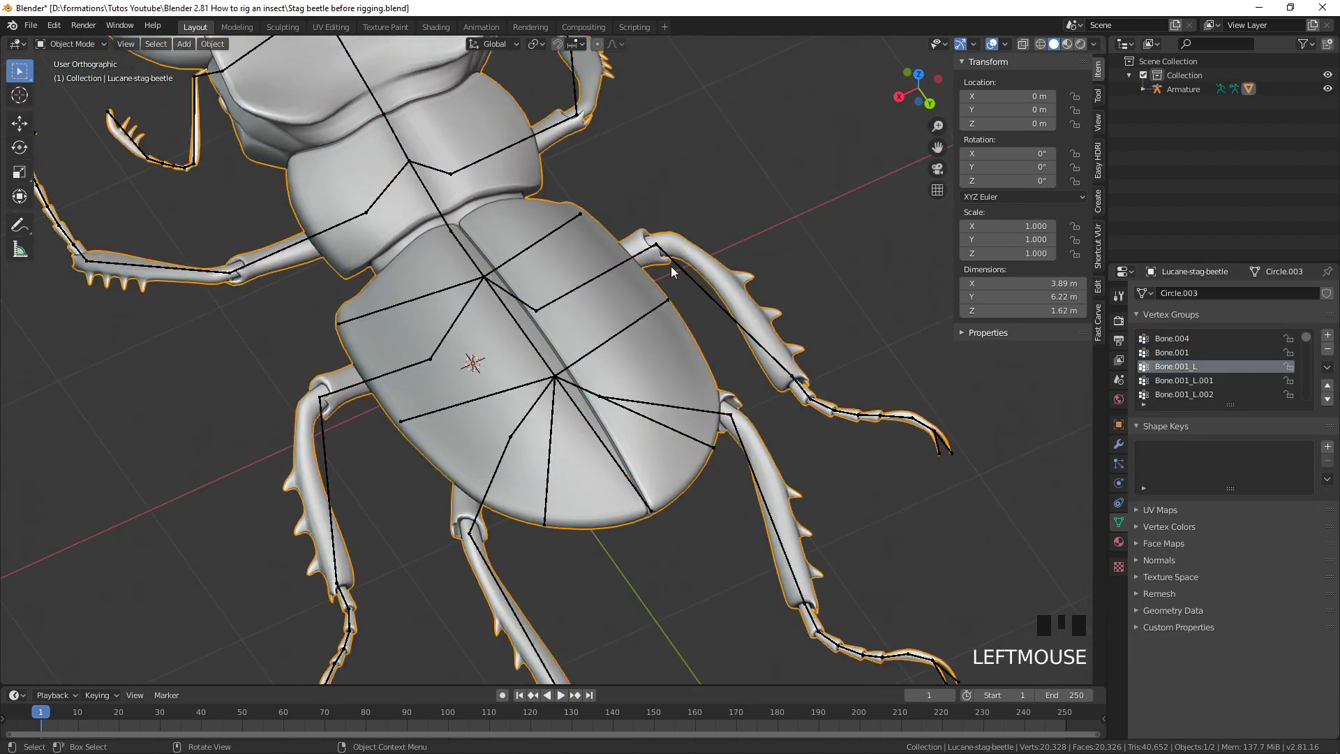
{"action": "left_click", "coordinate": [635, 249], "text": "shift"}
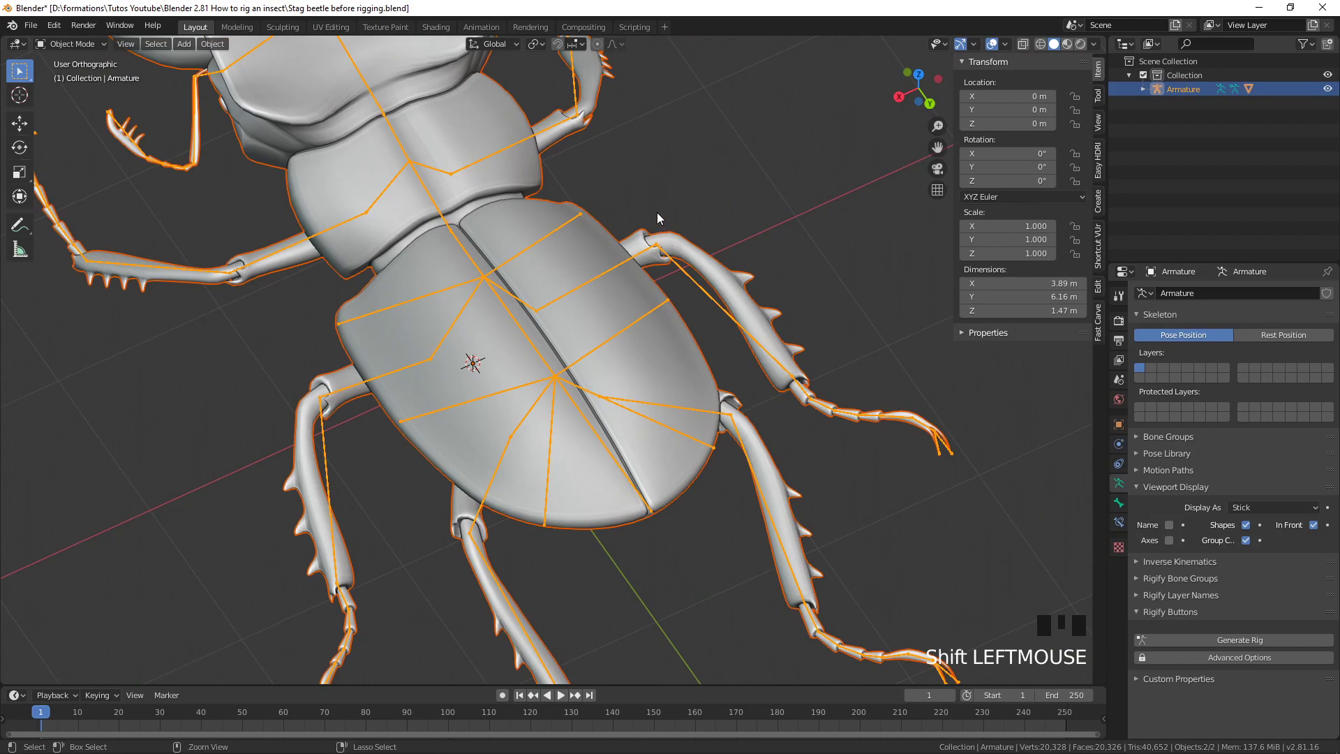
{"action": "key", "text": "ctrl+p"}
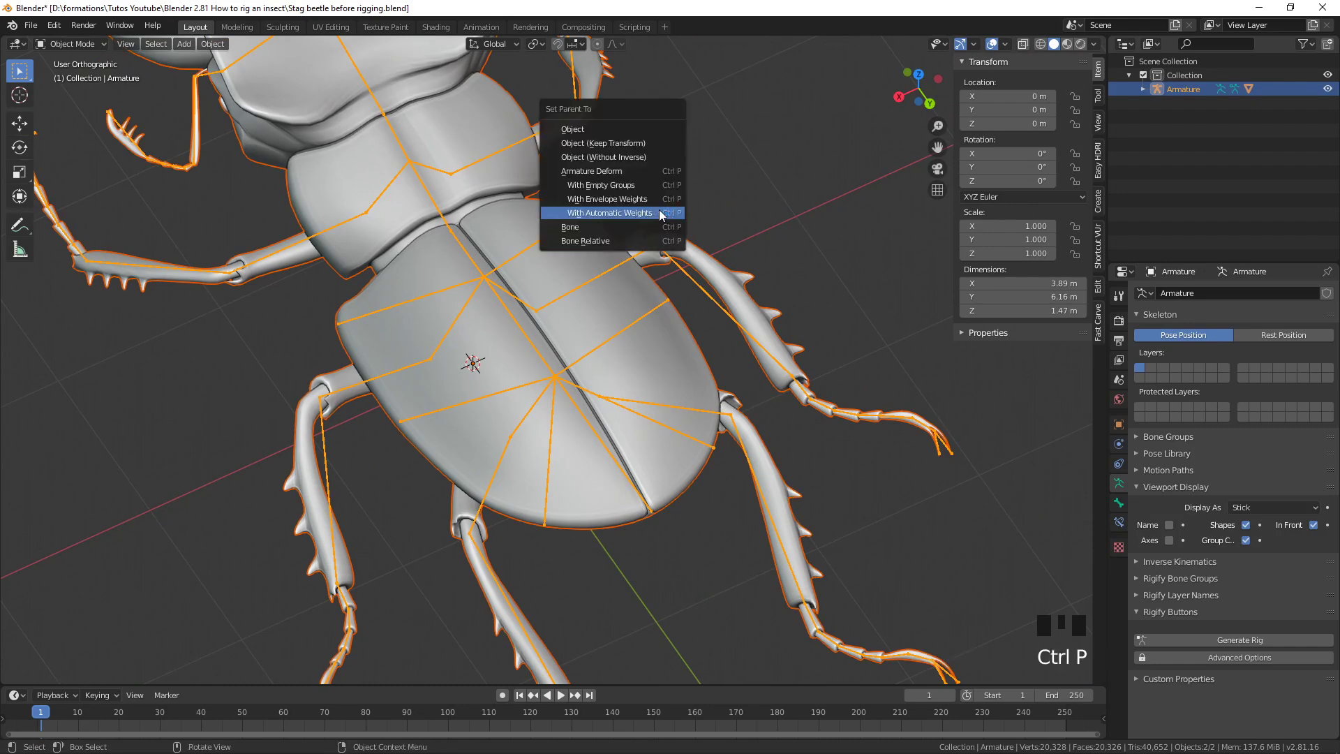
{"action": "left_click", "coordinate": [659, 209]}
Test the body deformation in Pose Mode by temporarily rotating the left middle leg's upper bone
{"action": "middle_click_drag", "start_coordinate": [632, 262], "coordinate": [622, 273]}
{"action": "left_click", "coordinate": [365, 454]}
{"action": "left_click", "coordinate": [366, 453]}
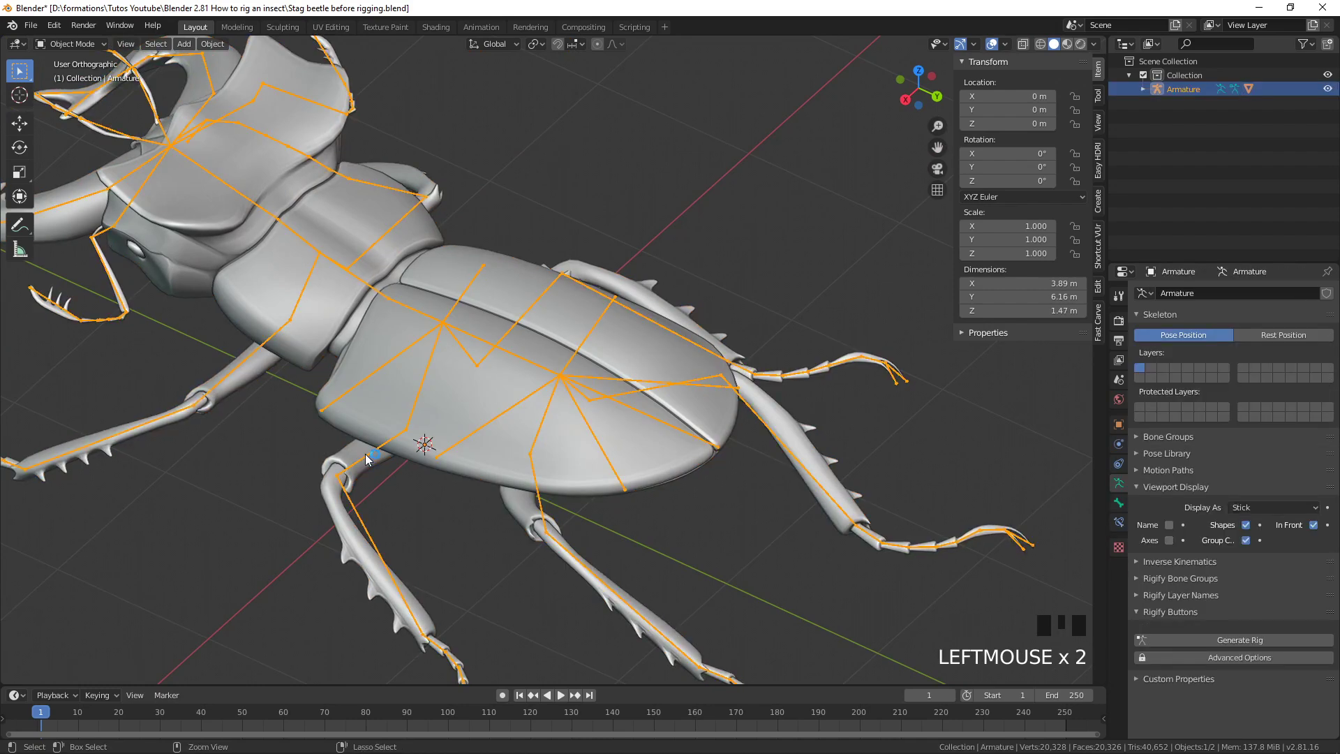
{"action": "key", "text": "ctrl+Tab"}
{"action": "left_click", "coordinate": [366, 453]}
{"action": "middle_click_drag", "start_coordinate": [366, 453], "coordinate": [388, 433]}
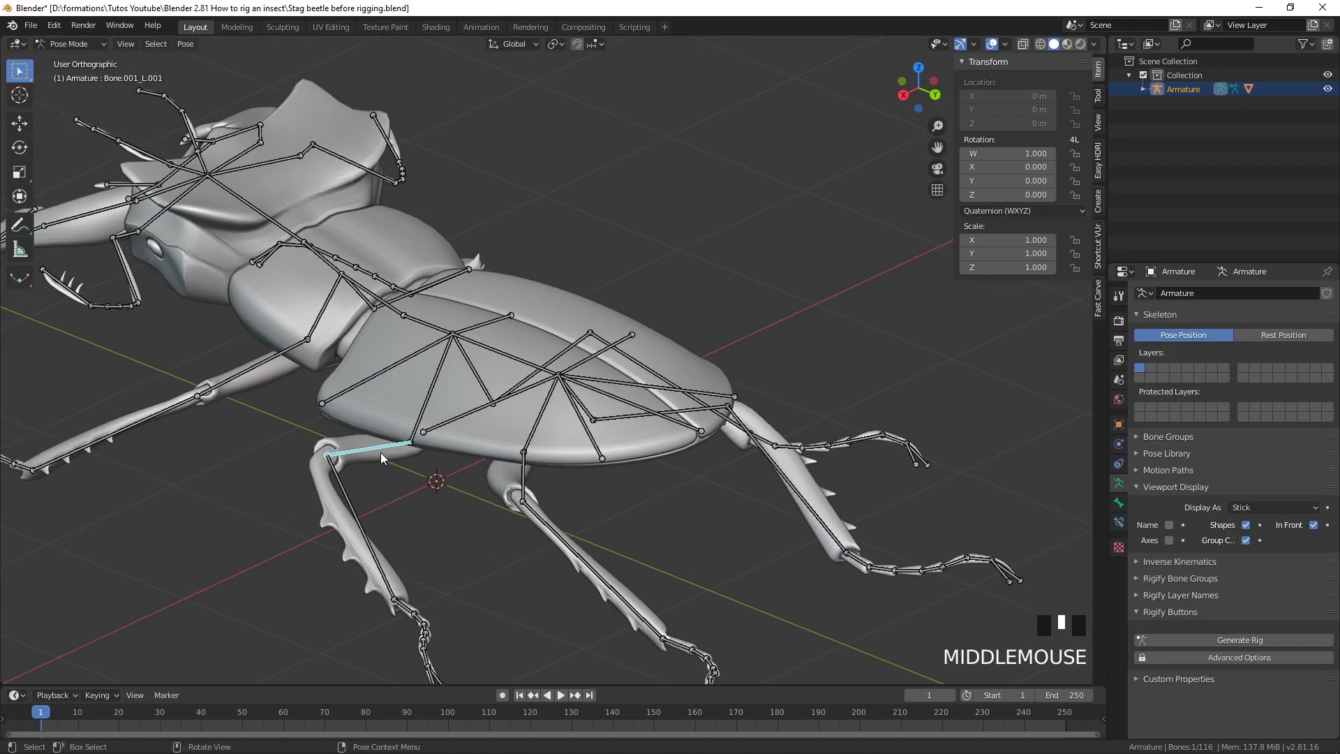
{"action": "key", "text": "r"}
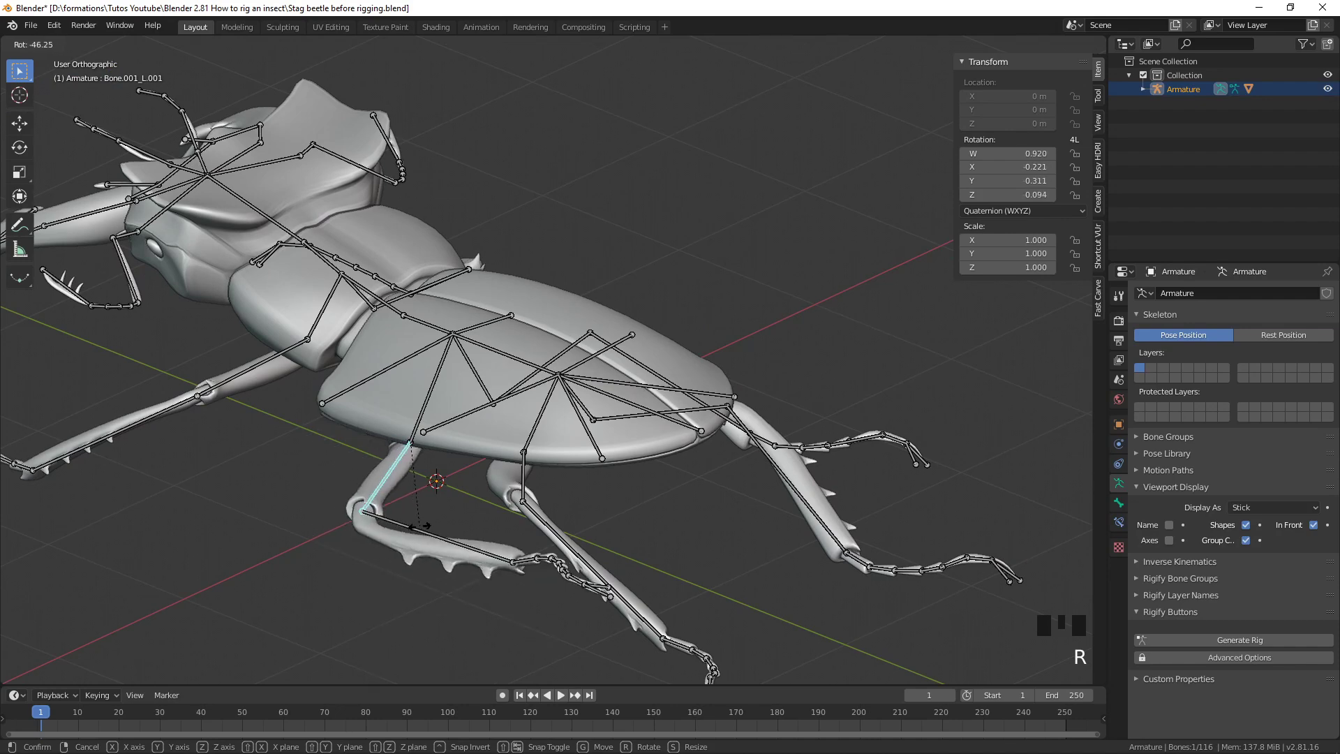
{"action": "right_click", "coordinate": [339, 412]}
{"action": "middle_click_drag", "start_coordinate": [373, 437], "coordinate": [391, 411]}
{"action": "key", "text": "r"}
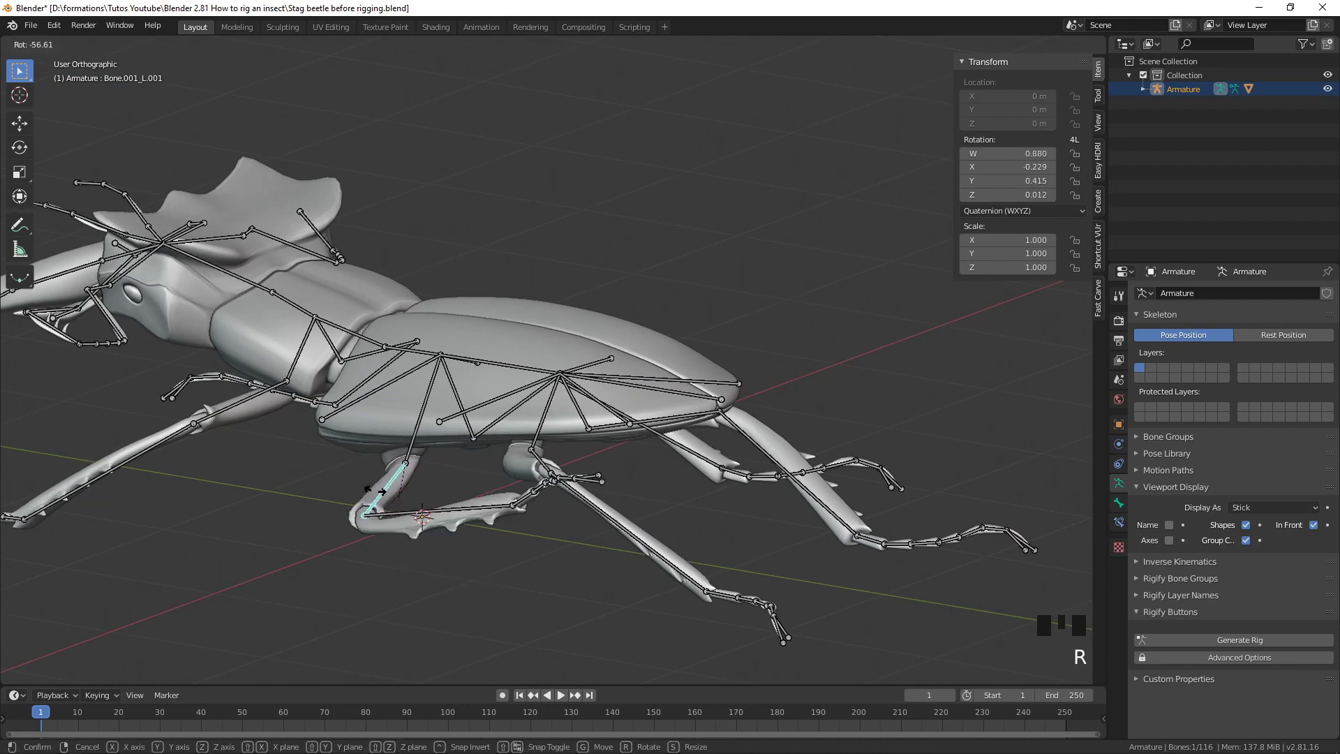
{"action": "right_click", "coordinate": [383, 454]}
{"action": "middle_click_drag", "start_coordinate": [513, 373], "coordinate": [464, 419]}
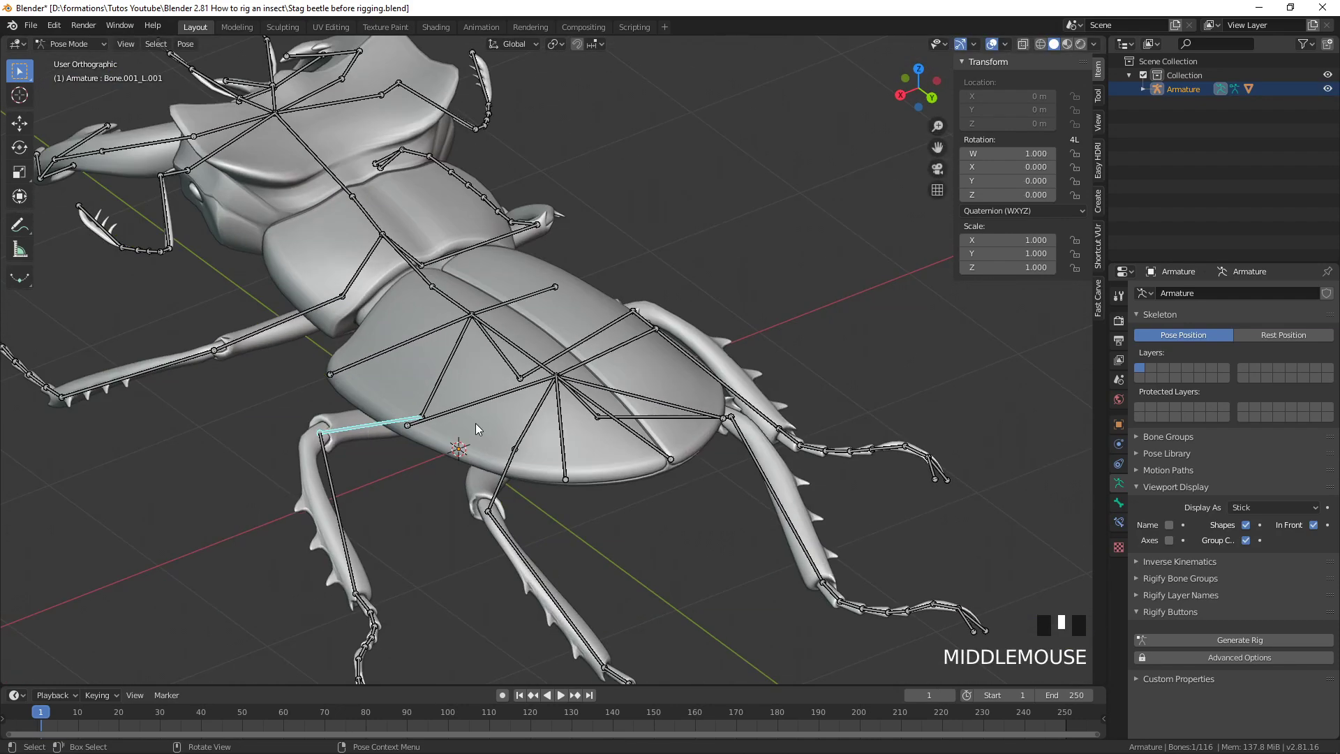
{"action": "middle_click_drag", "start_coordinate": [646, 370], "coordinate": [592, 397]}
{"action": "key", "text": "r"}
{"action": "right_click", "coordinate": [506, 419]}
Test the deformation around the left rear leg by temporarily rotating its upper bone
{"action": "left_click", "coordinate": [476, 444]}
{"action": "key", "text": "r"}
{"action": "middle_click_drag", "start_coordinate": [481, 461], "coordinate": [469, 410]}
{"action": "right_click", "coordinate": [442, 450]}
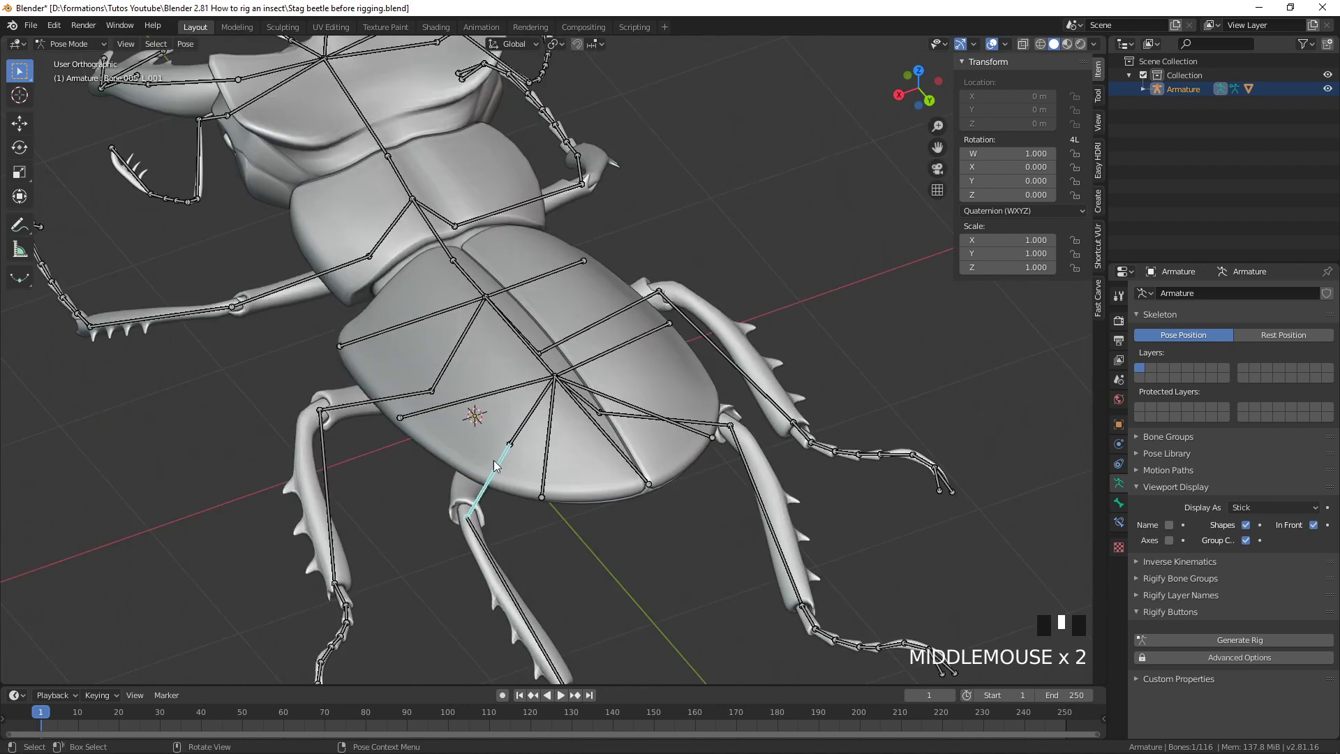
{"action": "key", "text": "r"}
{"action": "right_click", "coordinate": [497, 474]}
Leave Pose Mode and reopen the armature in Edit Mode
{"action": "middle_click_drag", "start_coordinate": [499, 462], "coordinate": [549, 388]}
{"action": "left_click", "coordinate": [552, 379]}
{"action": "key", "text": "ctrl+Tab"}
{"action": "left_click", "coordinate": [550, 382]}
{"action": "left_click", "coordinate": [550, 383]}
{"action": "key", "text": "Tab"}
{"action": "left_click", "coordinate": [554, 376]}
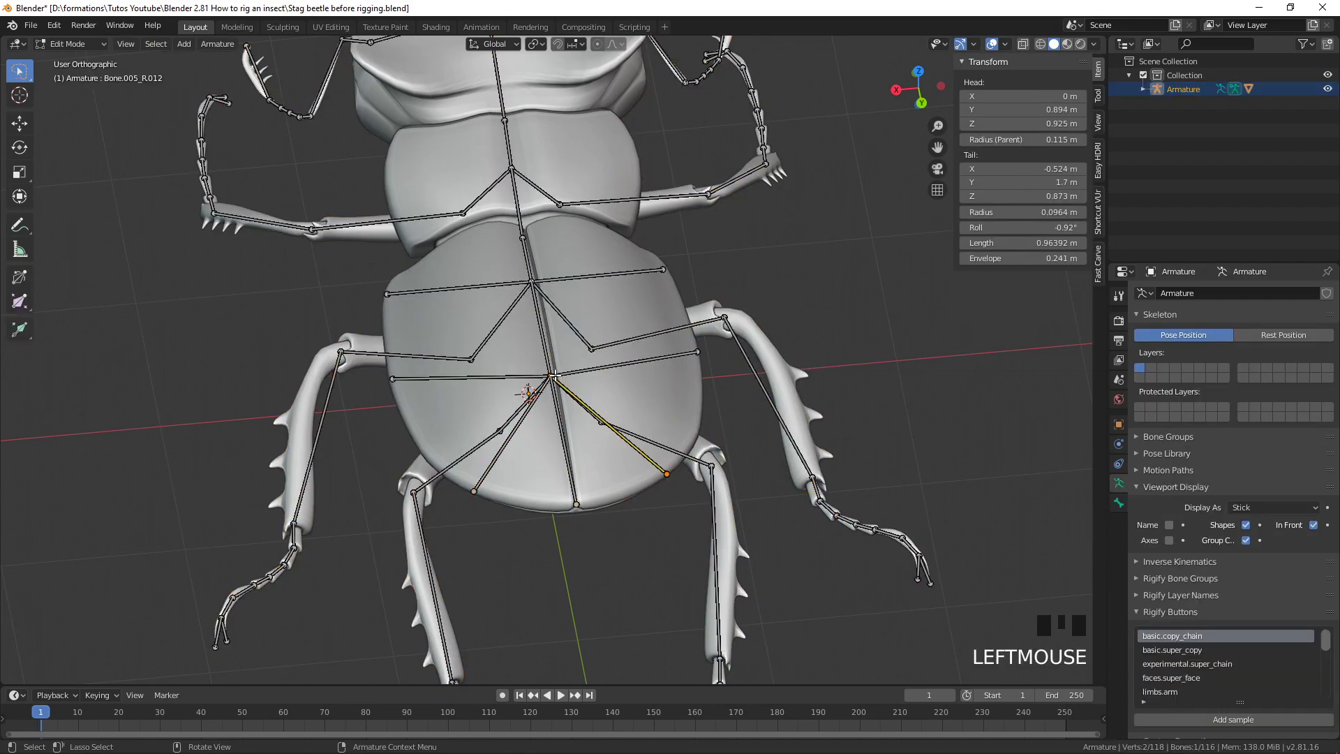
Extrude a mirrored pair of bones, each about 0.81 m long, from the abdomen's rear central joint toward the wing cases' outer edges
{"action": "key", "text": "KP_7"}
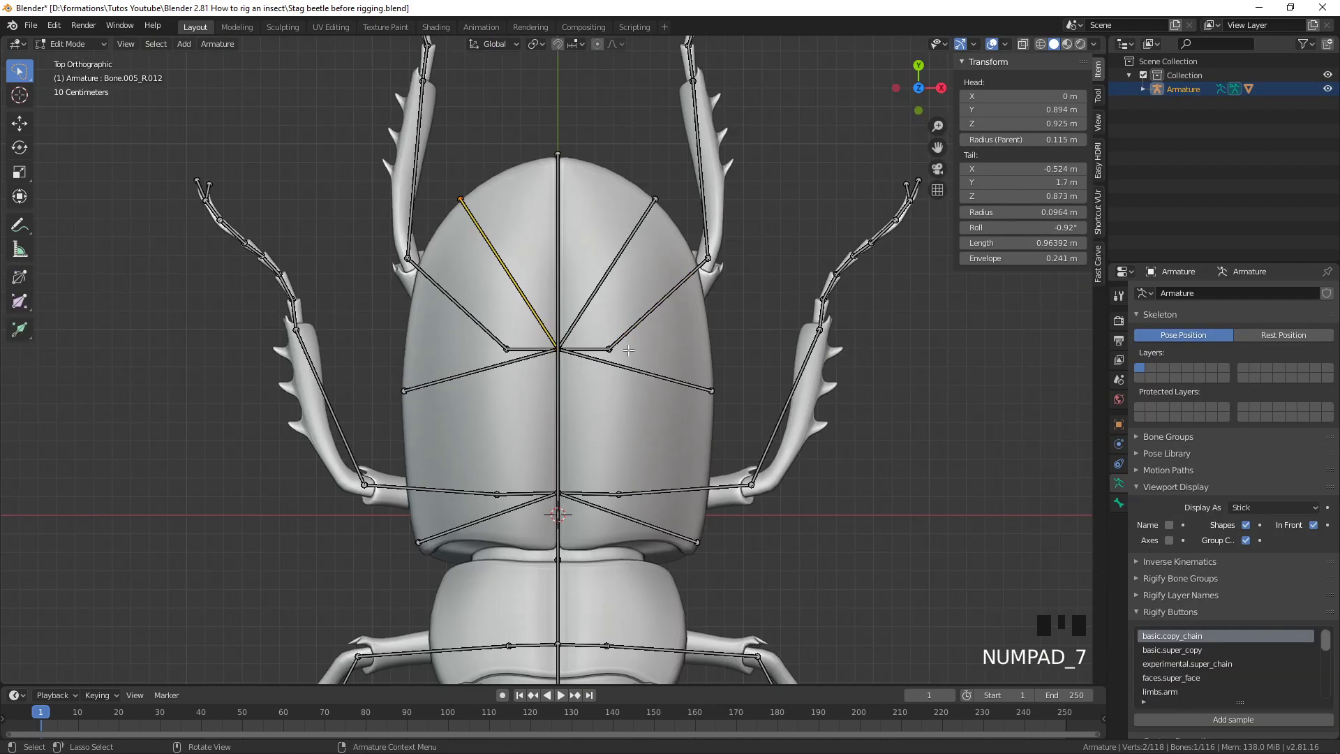
{"action": "left_click", "coordinate": [565, 346]}
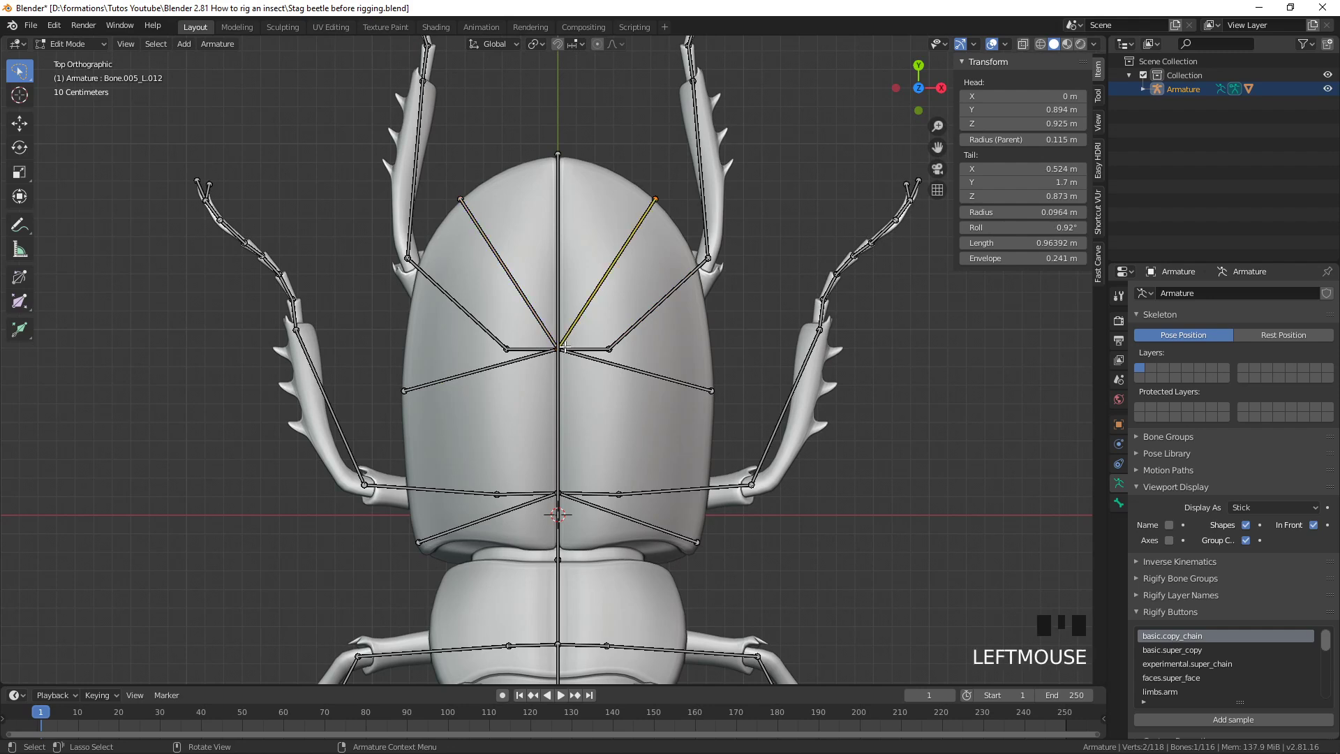
{"action": "left_click", "coordinate": [561, 346]}
{"action": "left_click", "coordinate": [567, 350]}
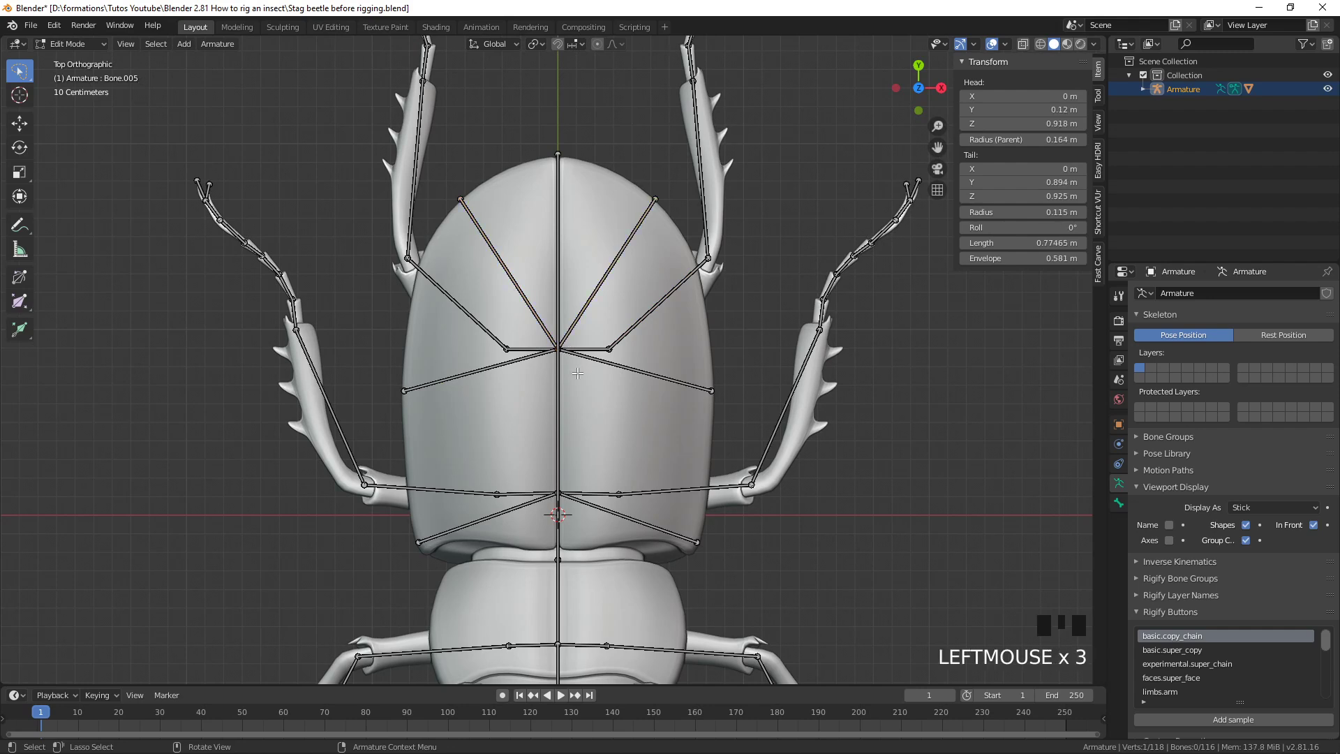
{"action": "scroll", "coordinate": [569, 352], "scroll_direction": "up", "scroll_amount": 3}
{"action": "scroll", "coordinate": [587, 358], "scroll_direction": "down", "scroll_amount": 2}
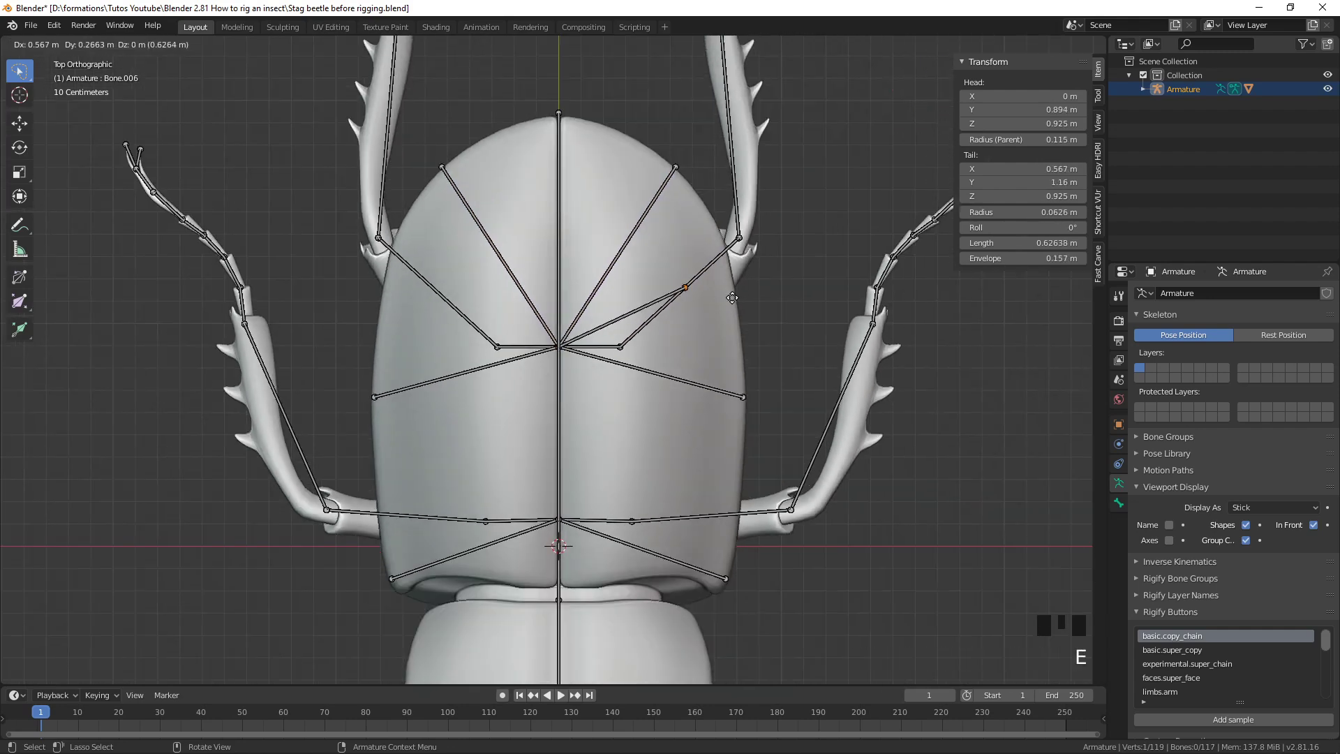
{"action": "key", "text": "ctrl+z"}
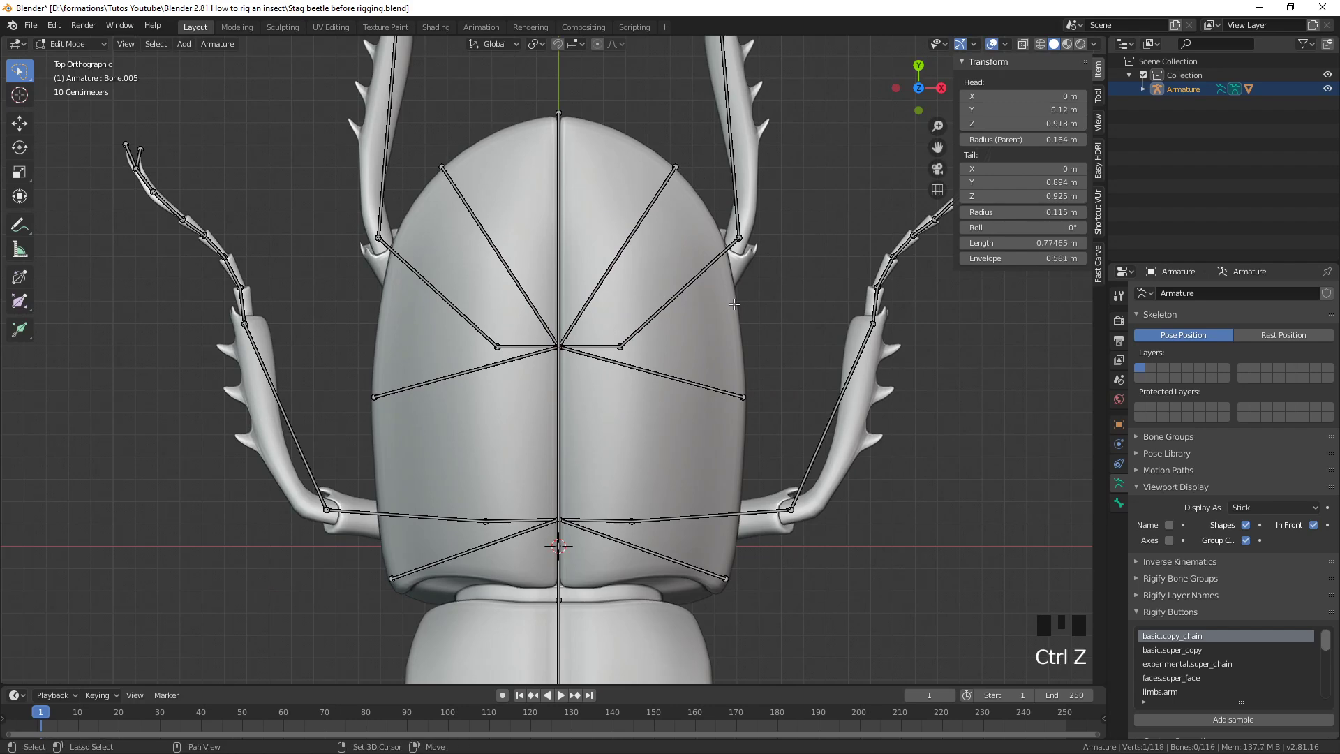
{"action": "key", "text": "shift+e"}
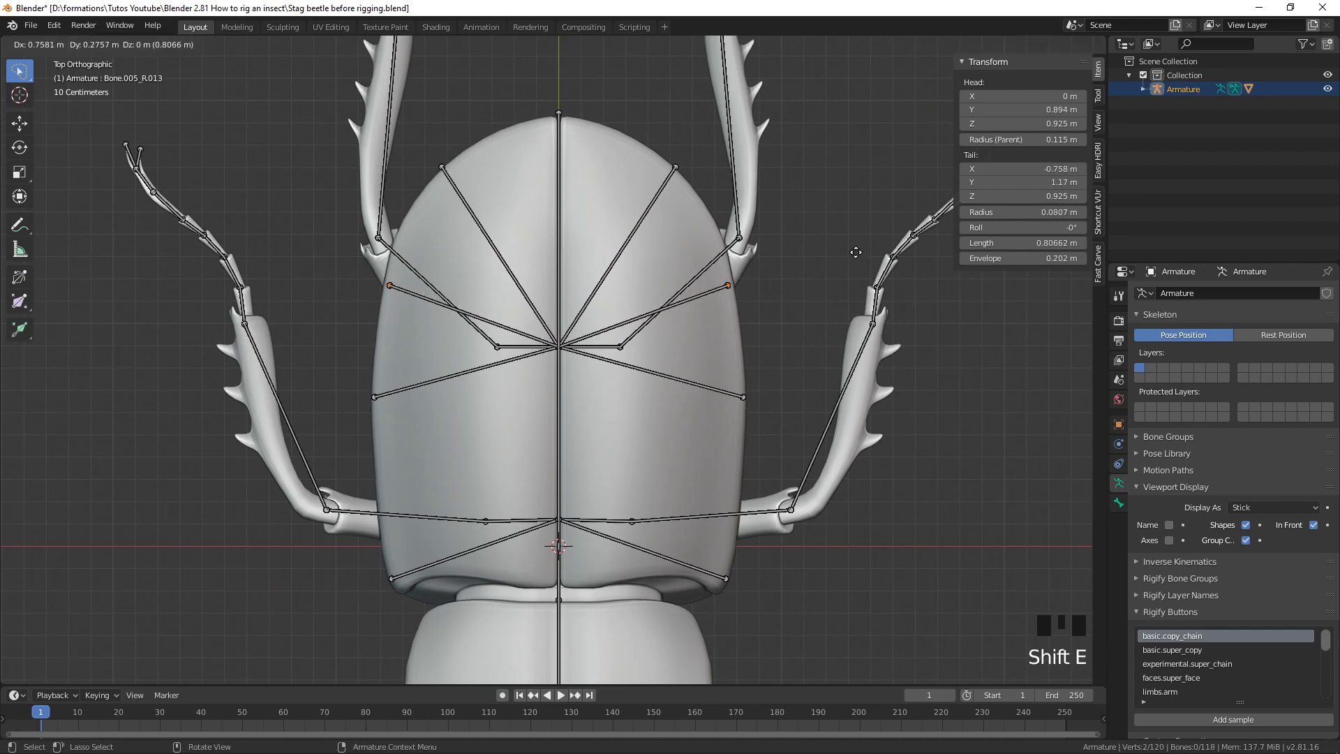
{"action": "left_click", "coordinate": [858, 249]}
{"action": "scroll", "coordinate": [858, 249], "scroll_direction": "up", "scroll_amount": 4}
{"action": "middle_click_drag", "start_coordinate": [858, 249], "coordinate": [469, 374]}
{"action": "key", "text": "Tab"}
{"action": "scroll", "coordinate": [564, 418], "scroll_direction": "up", "scroll_amount": 2}
{"action": "scroll", "coordinate": [462, 406], "scroll_direction": "down", "scroll_amount": 3}
{"action": "scroll", "coordinate": [557, 408], "scroll_direction": "up", "scroll_amount": 3}
{"action": "left_click", "coordinate": [575, 368]}
{"action": "left_click", "coordinate": [463, 378]}
{"action": "key", "text": "ctrl+Tab"}
{"action": "left_click", "coordinate": [473, 353]}
{"action": "left_click", "coordinate": [485, 302]}
{"action": "key", "text": "ctrl+Tab"}
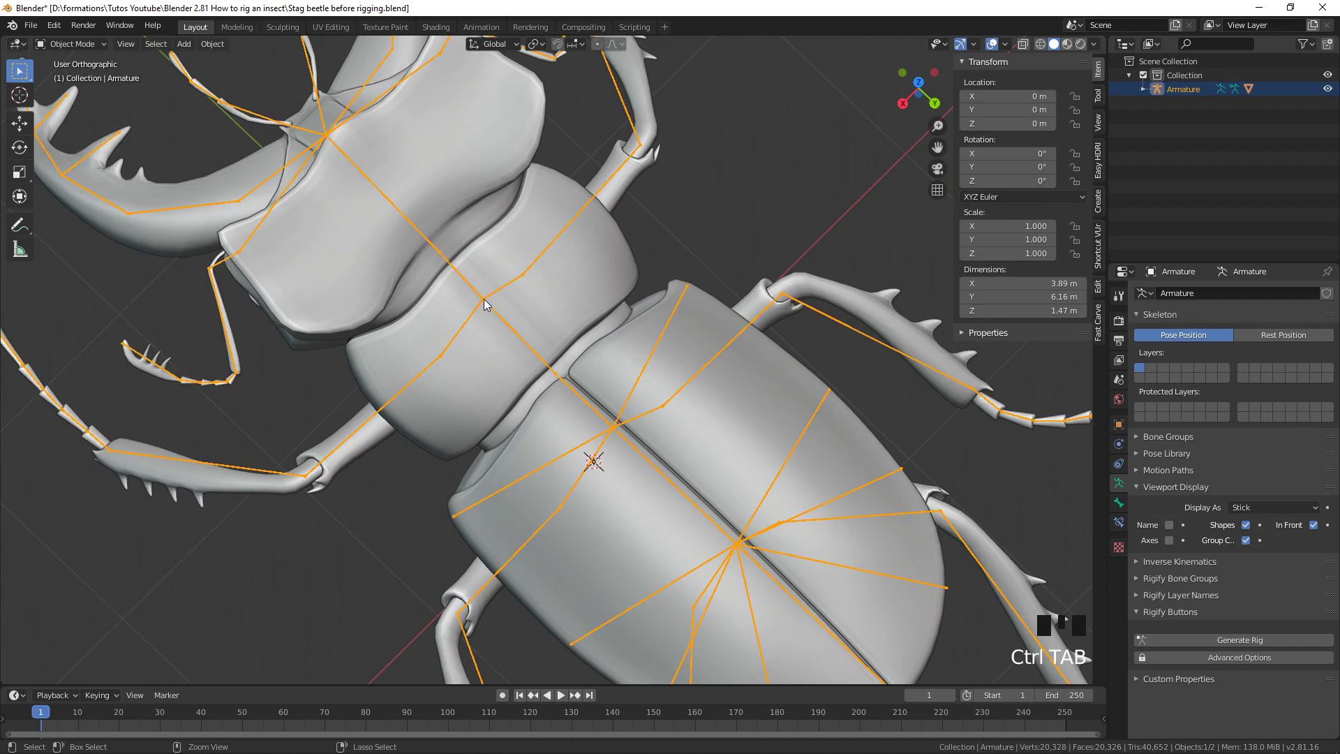
In Edit Mode, extrude a mirrored pair of bones about 0.69 m long from the thorax's central joint to its side edges
{"action": "left_click", "coordinate": [485, 301]}
{"action": "left_click", "coordinate": [485, 301]}
{"action": "key", "text": "Tab"}
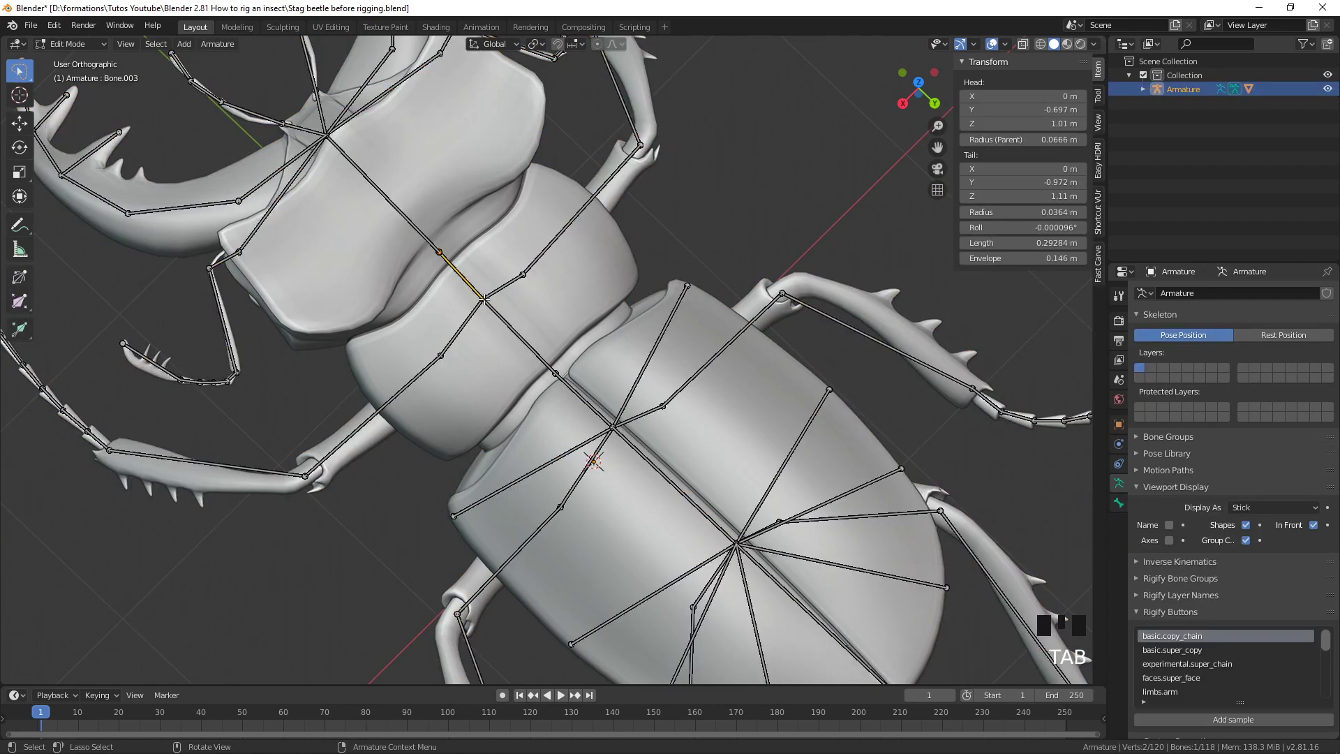
{"action": "left_click", "coordinate": [485, 301]}
{"action": "middle_click_drag", "start_coordinate": [485, 302], "coordinate": [487, 335]}
{"action": "key", "text": "KP_7"}
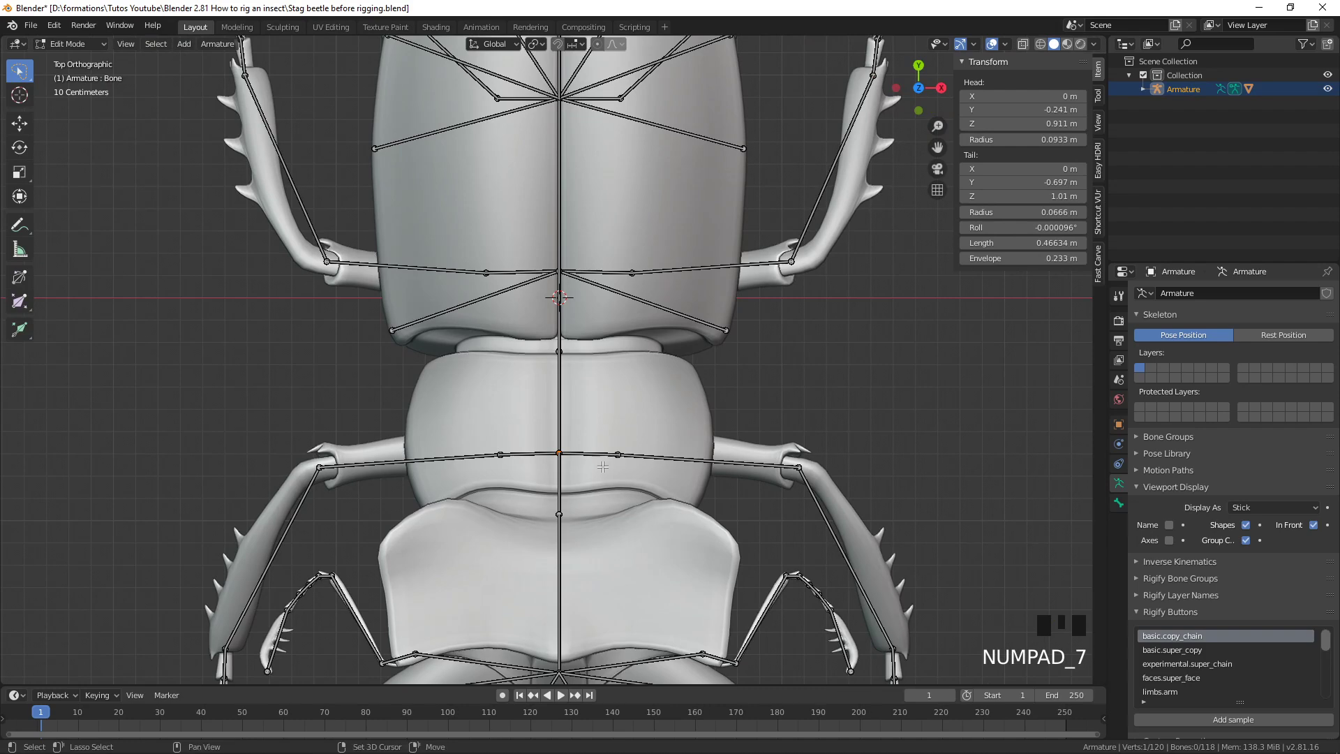
{"action": "key", "text": "shift+e"}
{"action": "left_click", "coordinate": [737, 422]}
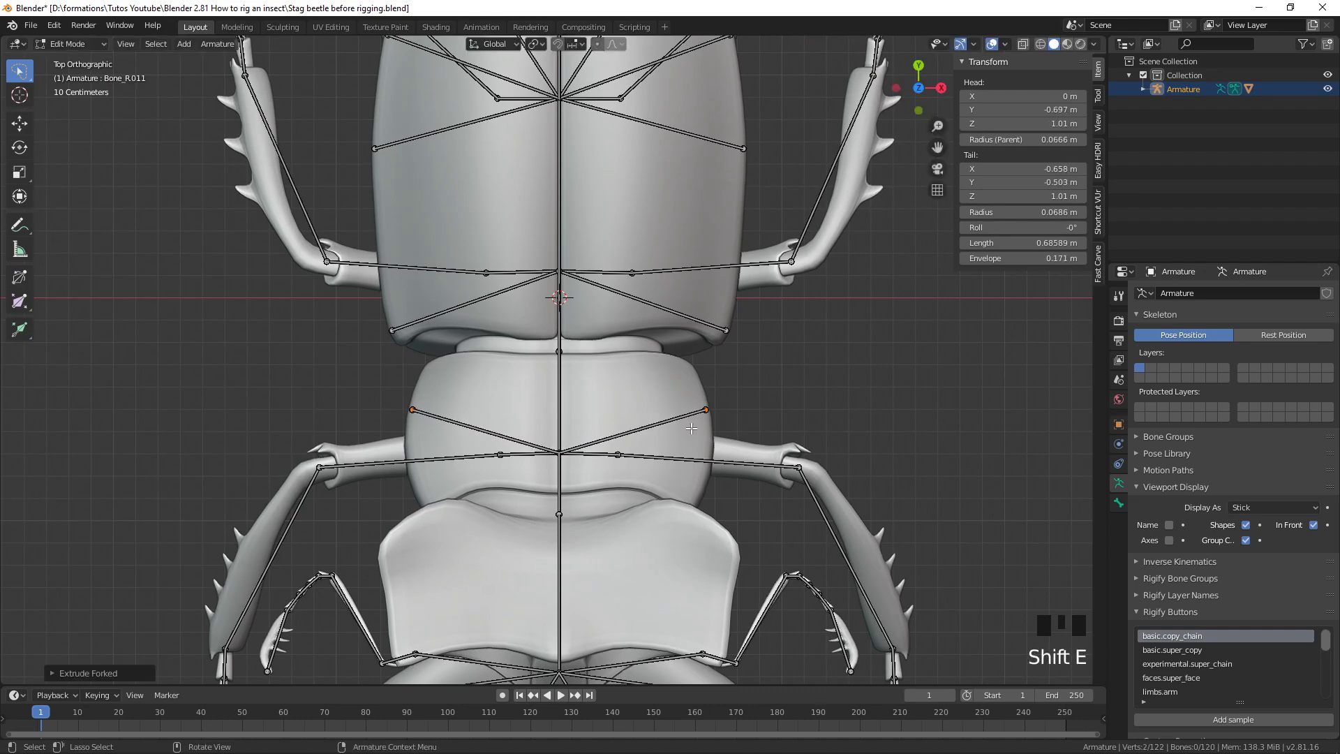
Extrude a mirrored pair of bones about 0.79 m long from the head's front central joint to the side edges of the head plate
{"action": "middle_click_drag", "start_coordinate": [691, 495], "coordinate": [540, 335], "text": "shift"}
{"action": "left_click", "coordinate": [465, 348]}
{"action": "middle_click_drag", "start_coordinate": [465, 348], "coordinate": [519, 396]}
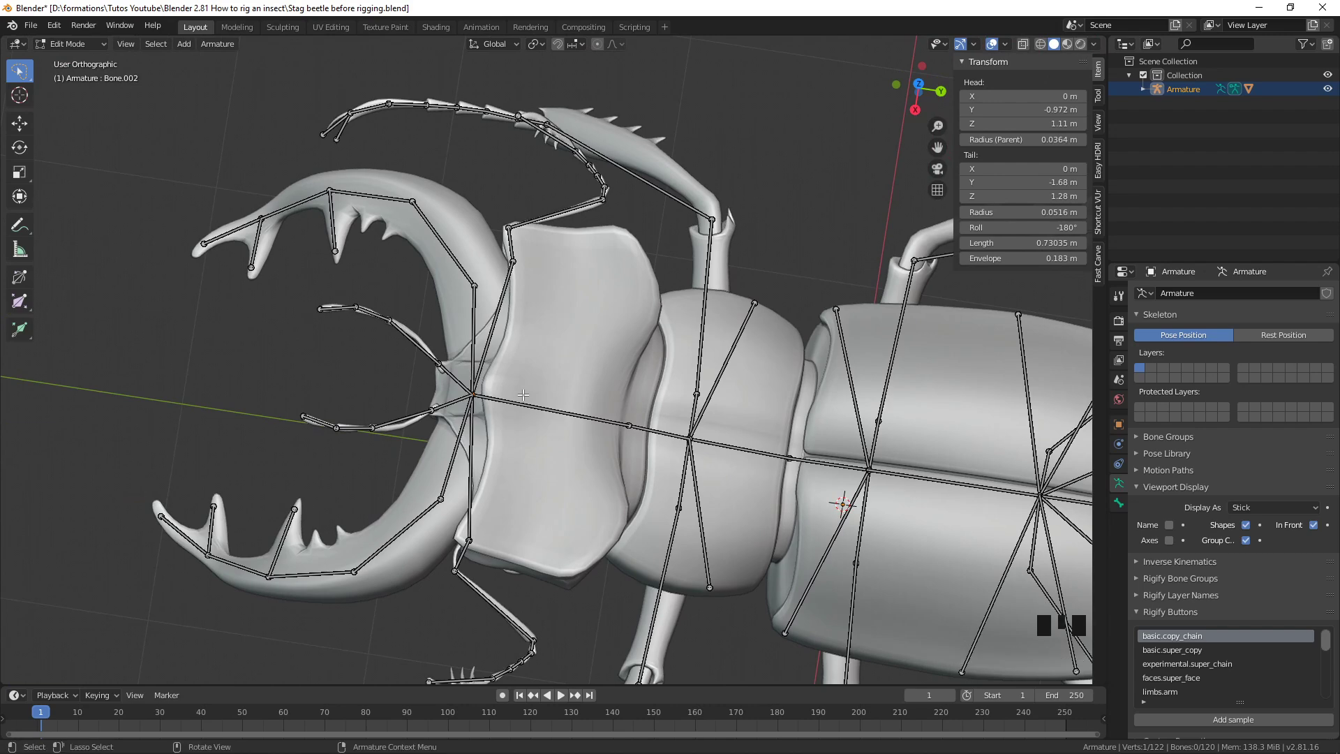
{"action": "key", "text": "KP_7"}
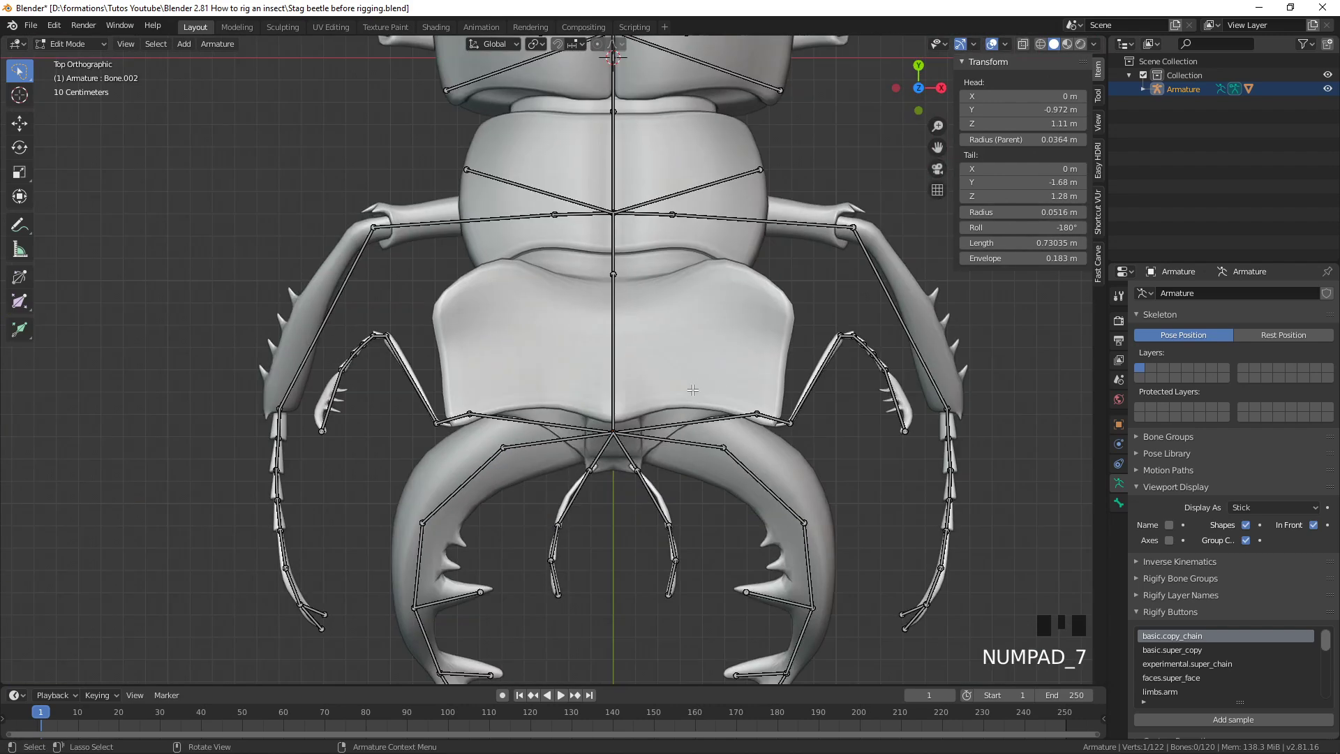
{"action": "key", "text": "shift+e"}
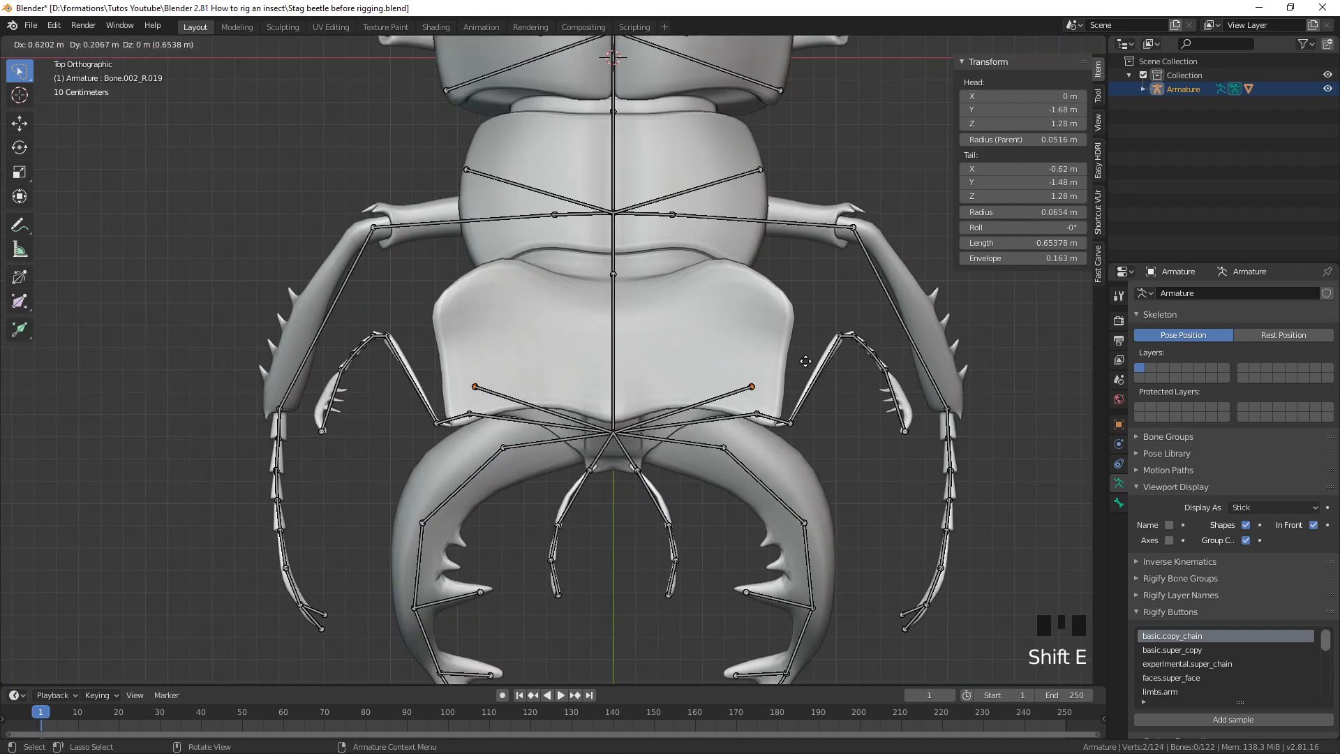
{"action": "left_click", "coordinate": [829, 349]}
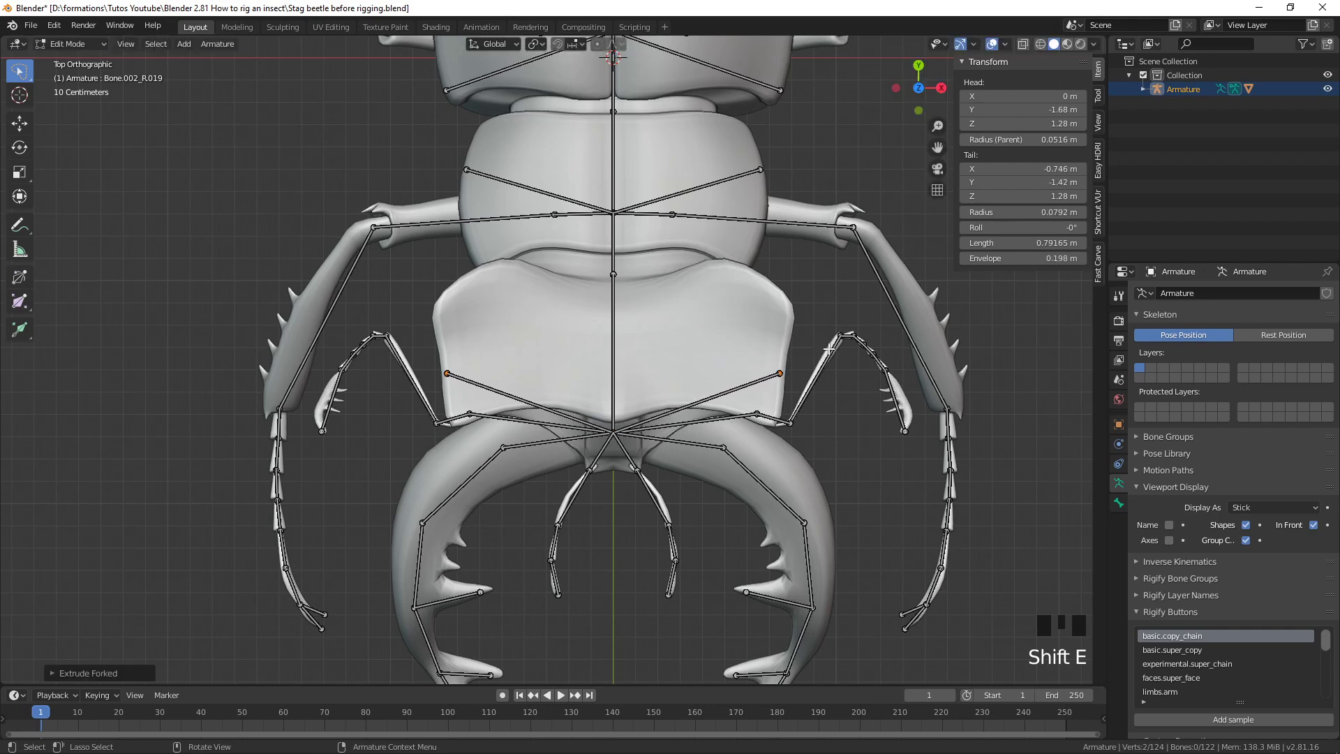
Extrude a second mirrored pair of bones about 0.95 m long from the same head joint toward the head plate's rear corners
{"action": "left_click", "coordinate": [629, 415]}
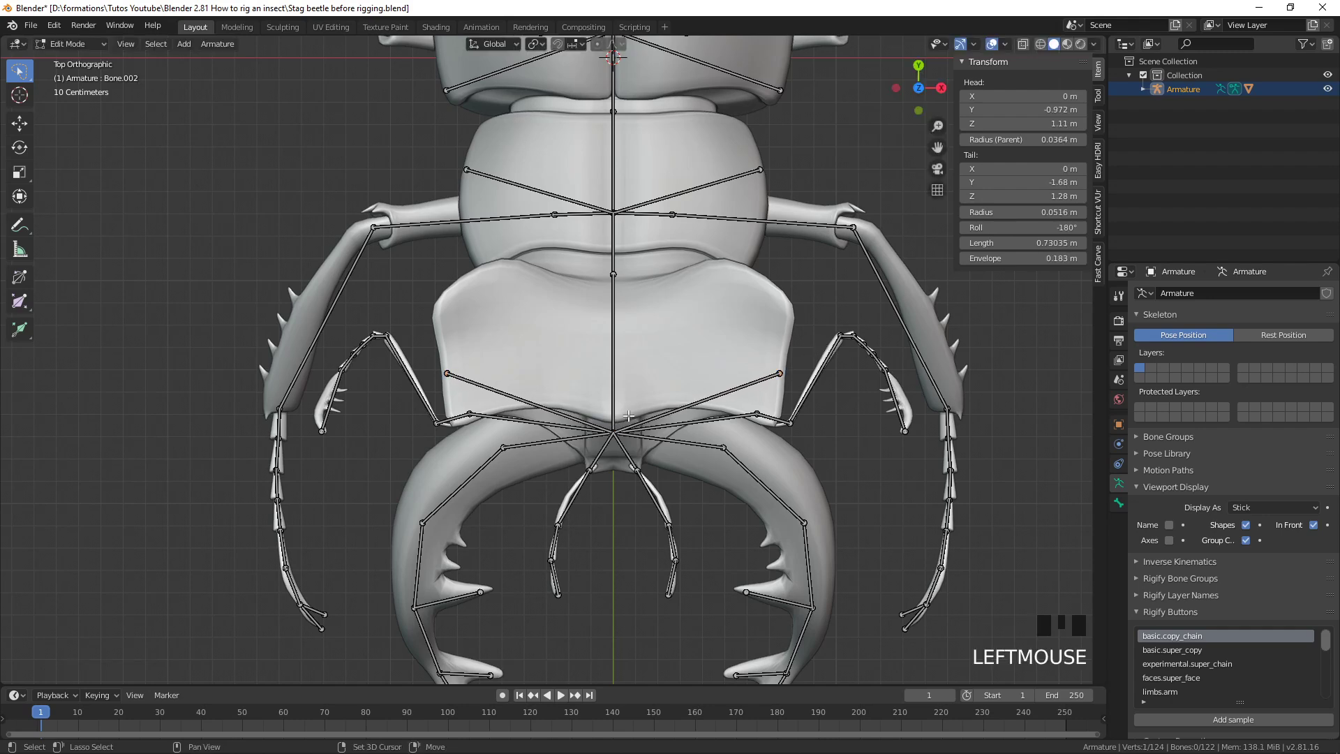
{"action": "key", "text": "shift+e"}
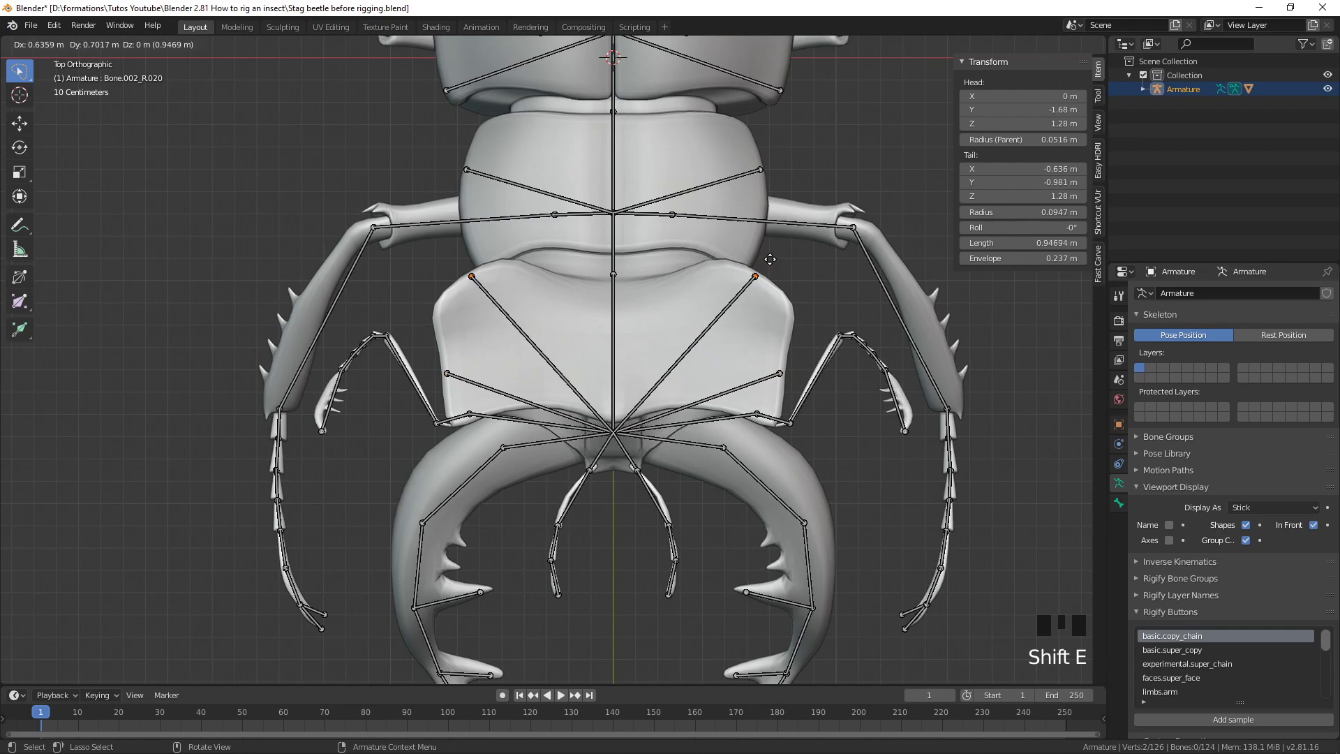
{"action": "left_click", "coordinate": [770, 259]}
Adjust the height of the head's front side support bone tip along the Z axis
{"action": "middle_click_drag", "start_coordinate": [770, 259], "coordinate": [647, 318]}
{"action": "left_click", "coordinate": [639, 306]}
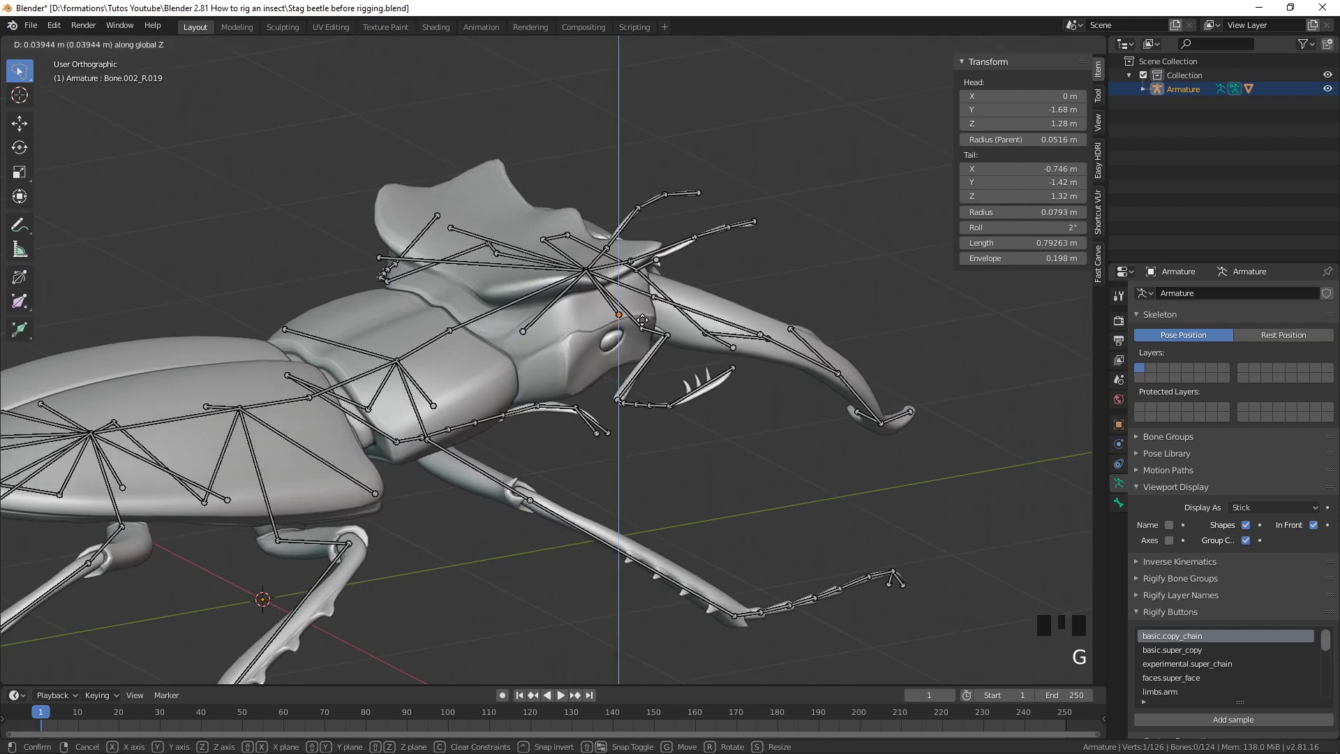
{"action": "left_click", "coordinate": [543, 344]}
{"action": "middle_click_drag", "start_coordinate": [543, 345], "coordinate": [567, 422]}
{"action": "key", "text": "Tab"}
{"action": "scroll", "coordinate": [481, 380], "scroll_direction": "down", "scroll_amount": 2}
{"action": "scroll", "coordinate": [575, 379], "scroll_direction": "up", "scroll_amount": 2}
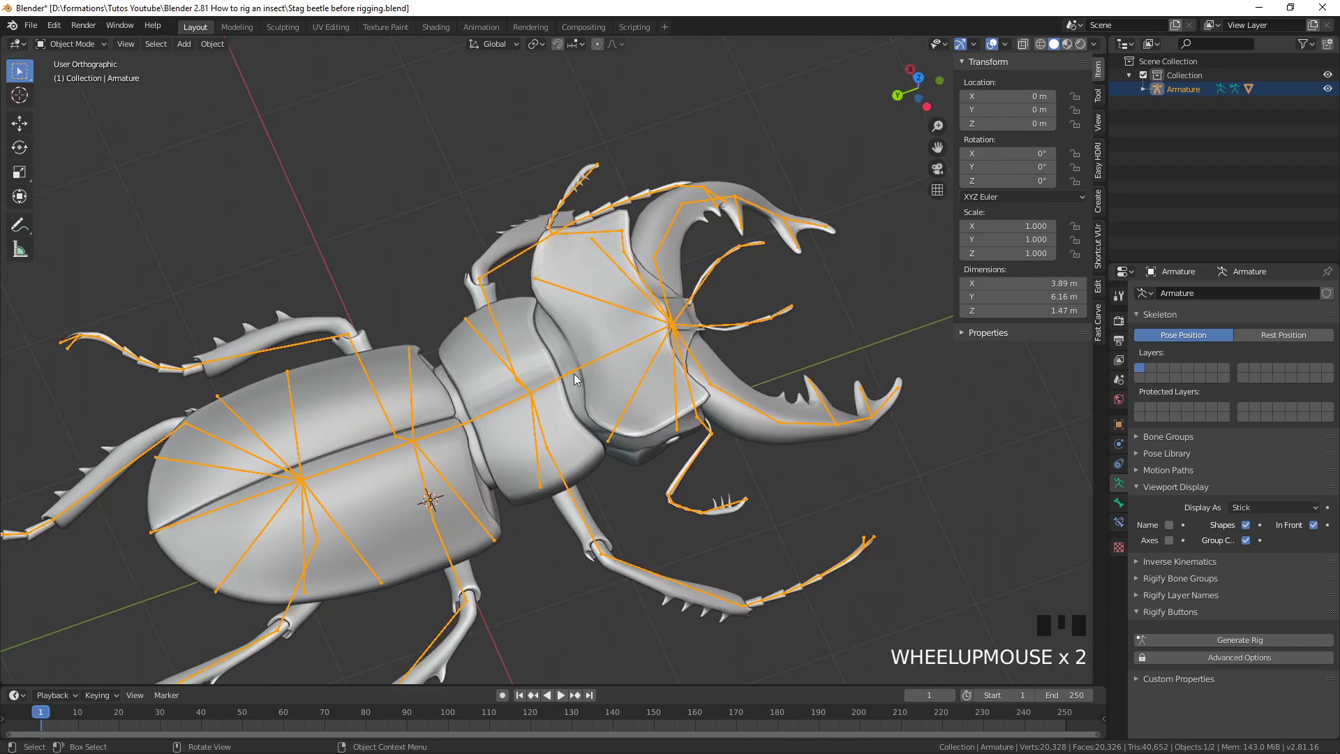
{"action": "left_click", "coordinate": [594, 335]}
{"action": "left_click", "coordinate": [622, 349], "text": "shift"}
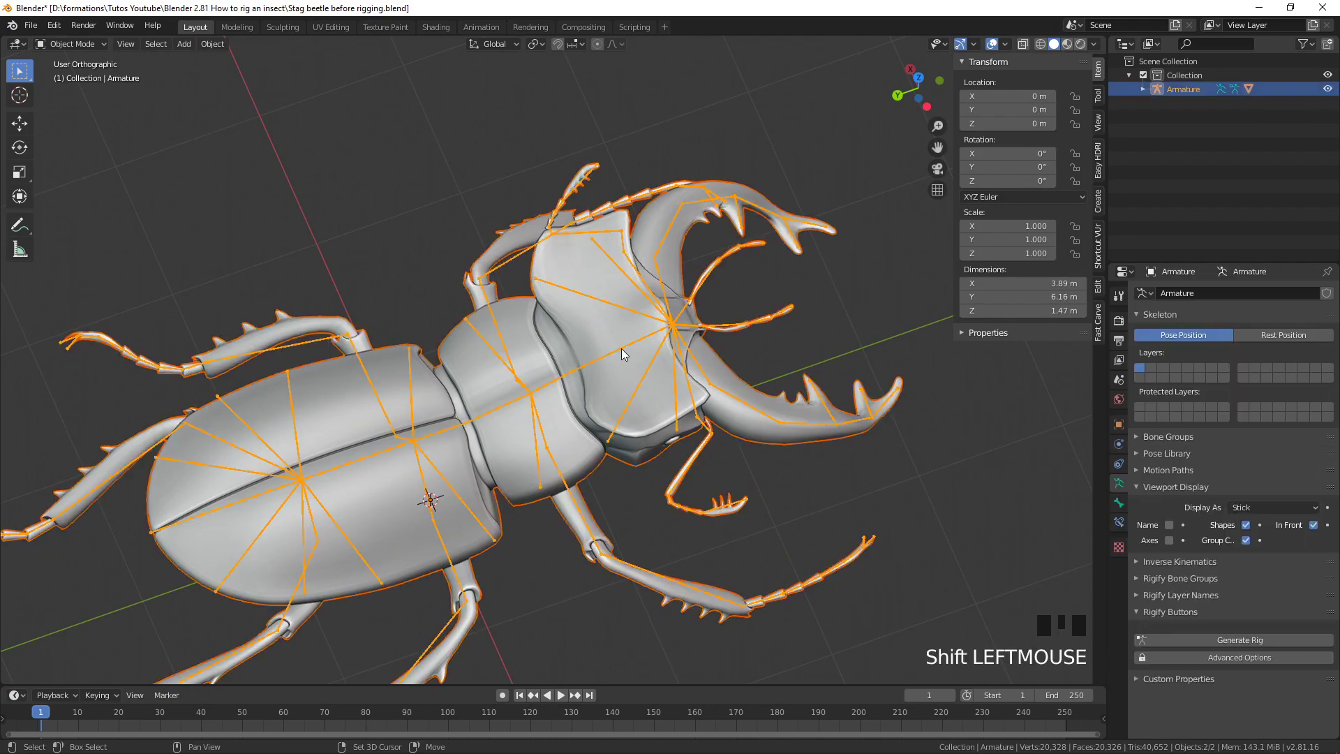
{"action": "middle_click_drag", "start_coordinate": [621, 349], "coordinate": [693, 366]}
{"action": "scroll", "coordinate": [726, 365], "scroll_direction": "up", "scroll_amount": 4}
{"action": "middle_click_drag", "start_coordinate": [837, 360], "coordinate": [779, 396], "text": "shift"}
{"action": "left_click", "coordinate": [730, 355]}
{"action": "key", "text": "Tab"}
{"action": "left_click", "coordinate": [756, 314]}
{"action": "key", "text": "Tab"}
{"action": "left_click", "coordinate": [771, 311]}
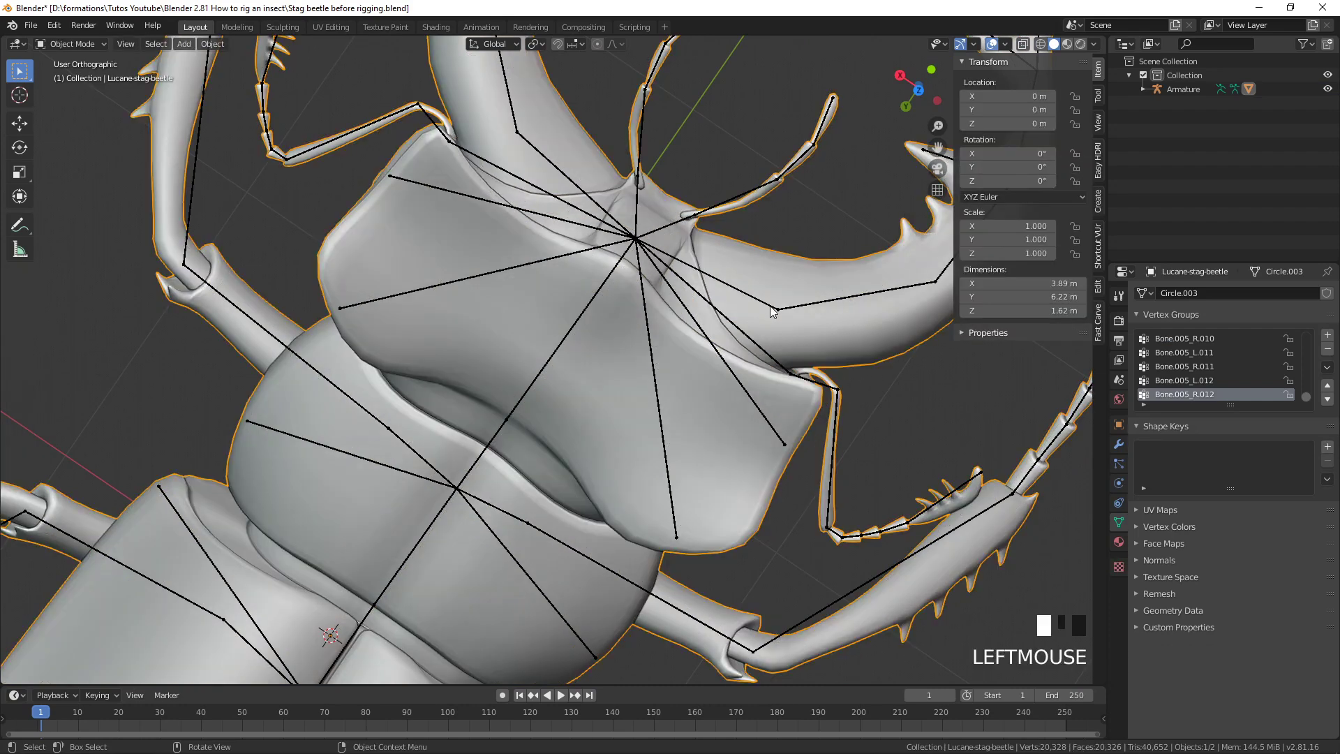
Reopen the armature in Edit Mode and subdivide the first bone of the right mandible
{"action": "key", "text": "Tab"}
{"action": "left_click", "coordinate": [774, 309]}
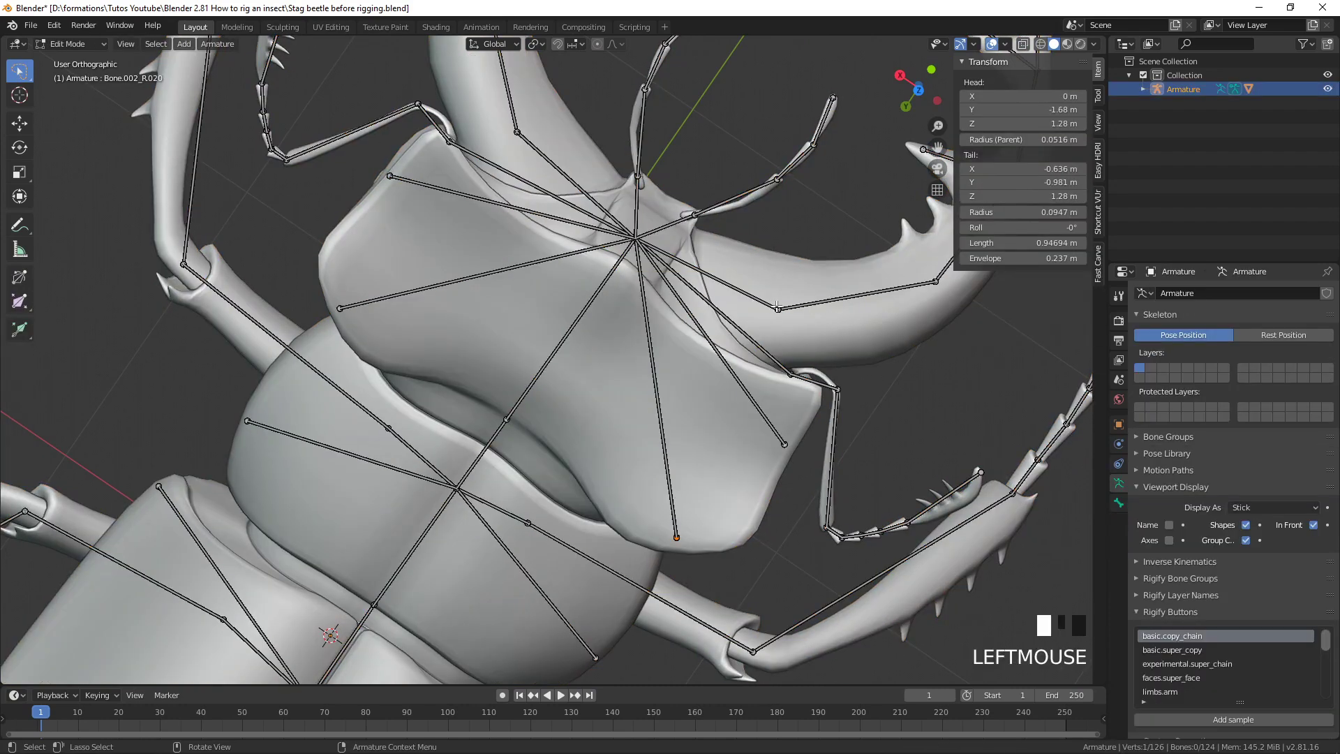
{"action": "left_click", "coordinate": [723, 286]}
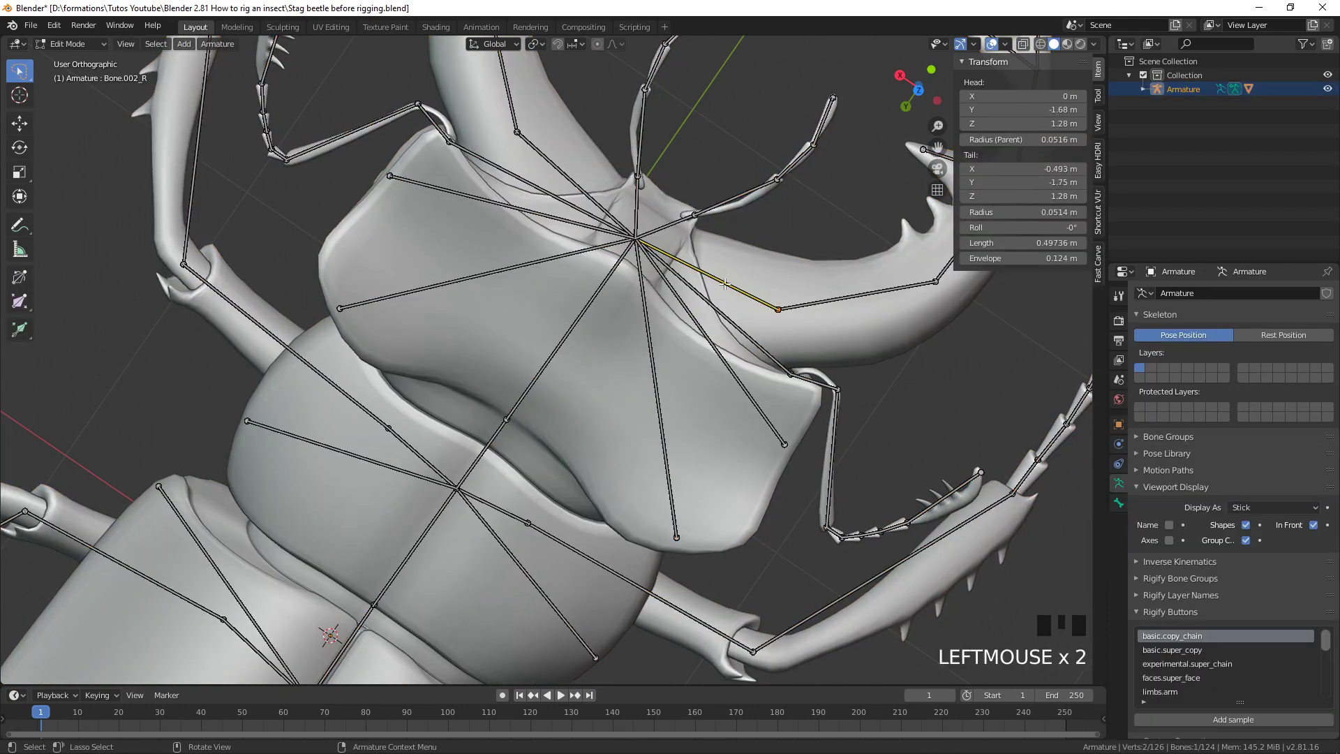
{"action": "right_click", "coordinate": [726, 284]}
{"action": "left_click", "coordinate": [725, 286]}
Move the subdivided mandible bone's middle joint slightly outward and rearward in top view, and return to Object Mode
{"action": "left_click", "coordinate": [707, 275]}
{"action": "mouse_move", "coordinate": [707, 275]}
{"action": "middle_mouse_down"}
{"action": "mouse_move", "coordinate": [767, 318]}
{"action": "mouse_move", "coordinate": [705, 300]}
{"action": "middle_mouse_up"}
{"action": "key", "text": "KP_7"}
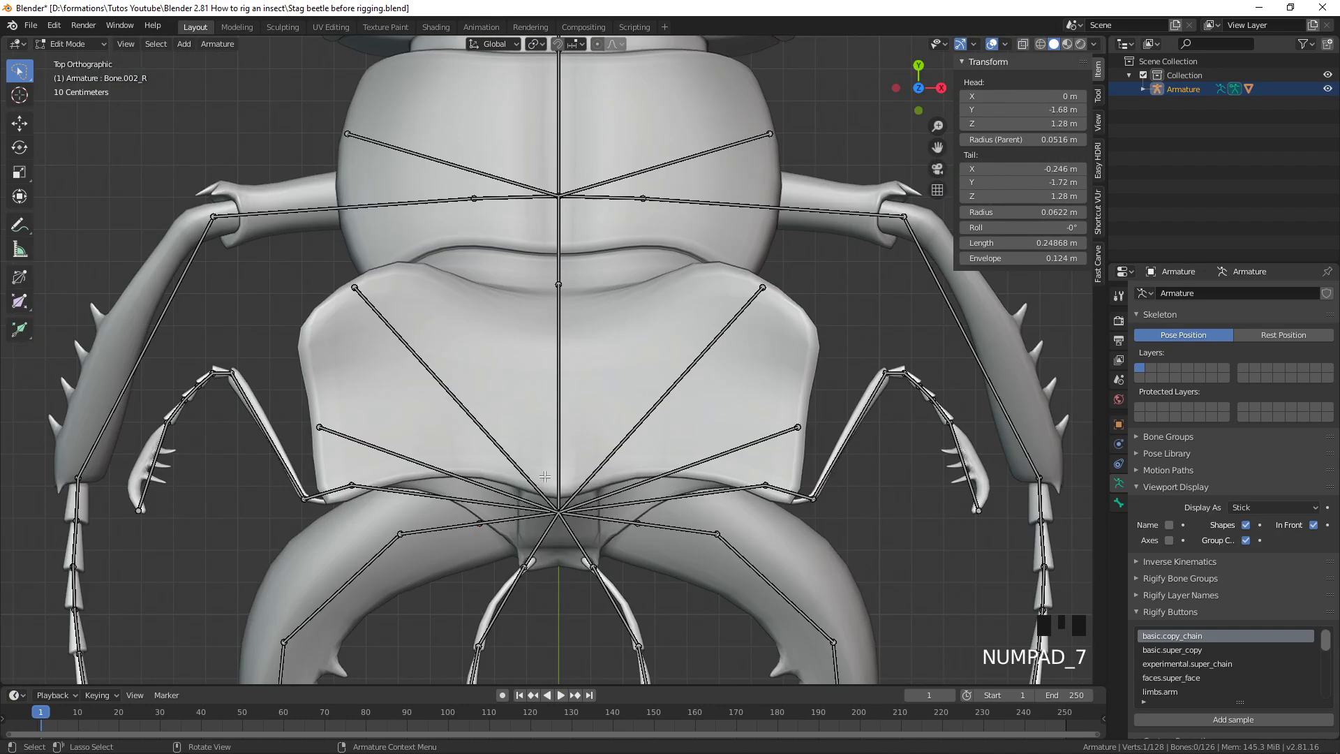
{"action": "key", "text": "Tab"}
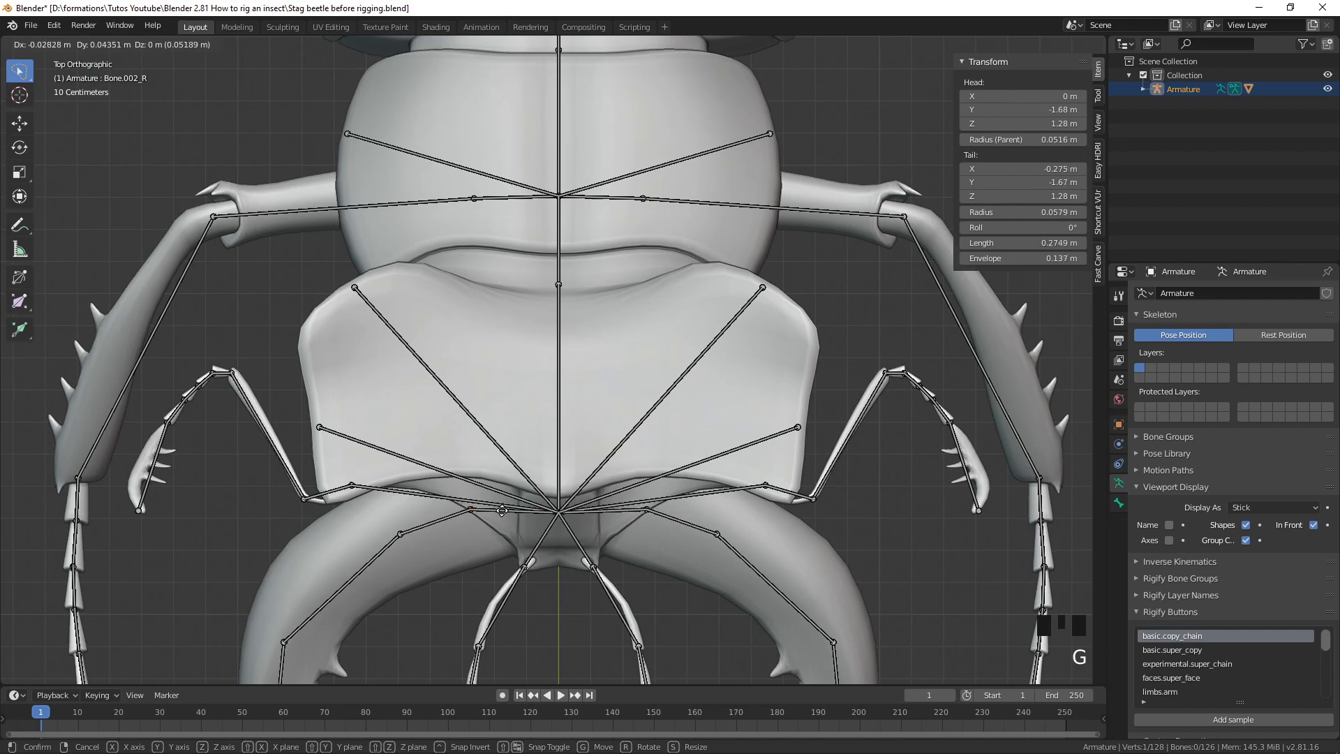
Select the beetle mesh and the armature and parent them again with automatic weights
{"action": "scroll", "coordinate": [506, 513], "scroll_direction": "down", "scroll_amount": 5}
{"action": "middle_click_drag", "start_coordinate": [505, 513], "coordinate": [583, 405]}
{"action": "scroll", "coordinate": [592, 441], "scroll_direction": "up", "scroll_amount": 2}
{"action": "scroll", "coordinate": [485, 326], "scroll_direction": "down", "scroll_amount": 3}
{"action": "middle_click_drag", "start_coordinate": [484, 340], "coordinate": [519, 344]}
{"action": "middle_click_drag", "start_coordinate": [513, 444], "coordinate": [535, 388], "text": "shift"}
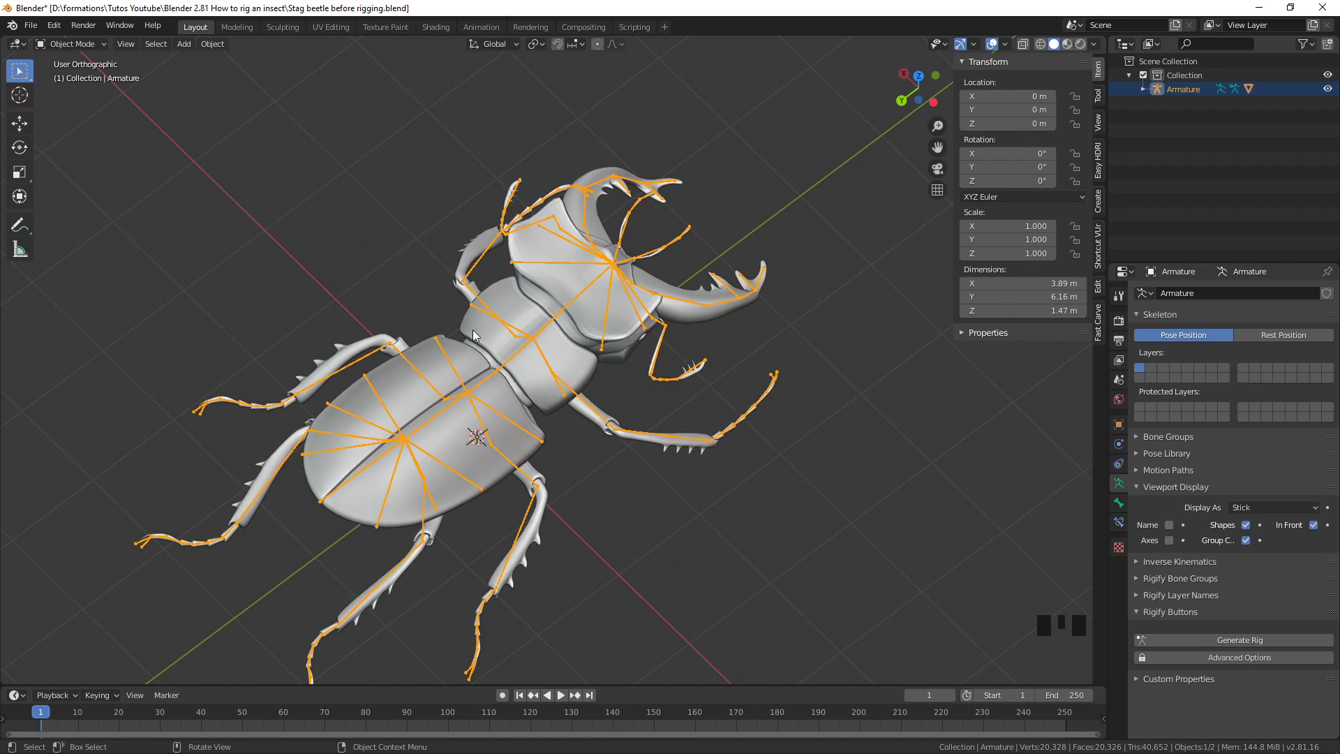
{"action": "left_click", "coordinate": [615, 289], "text": "shift"}
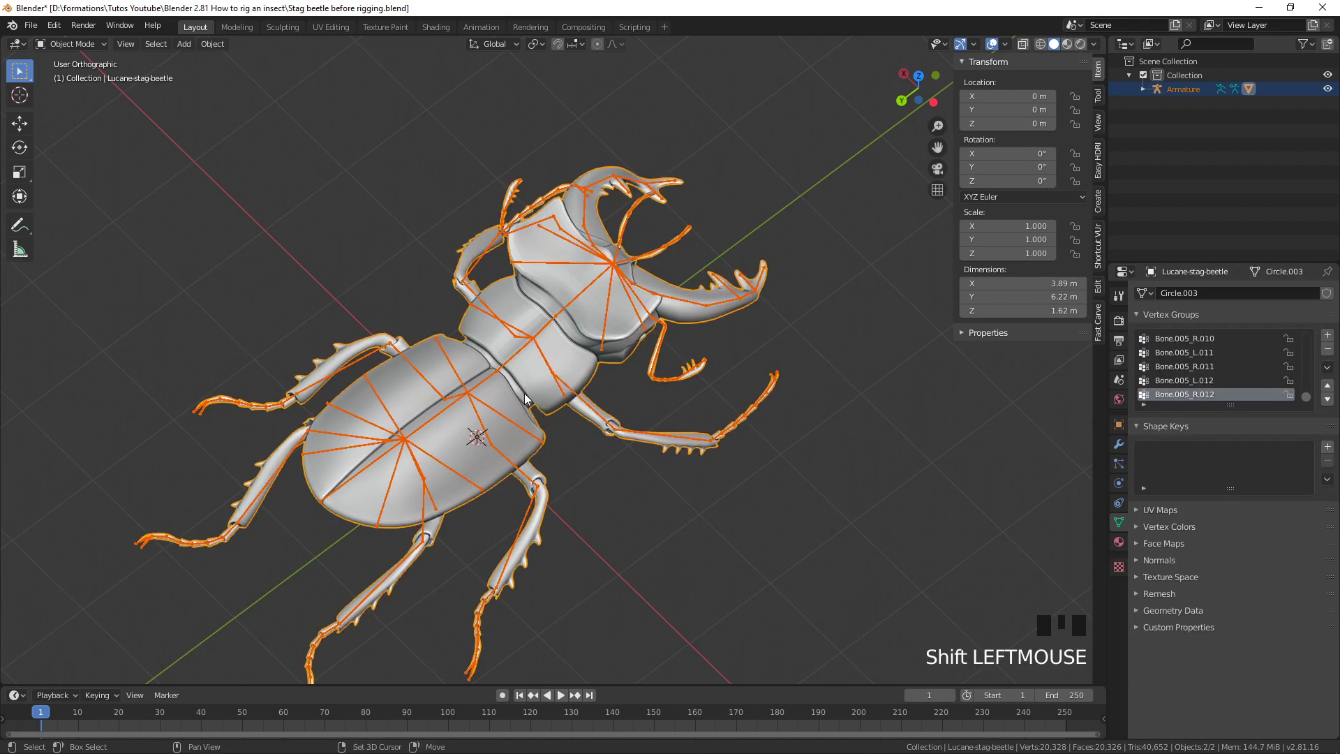
{"action": "left_click", "coordinate": [493, 410], "text": "shift"}
{"action": "key", "text": "ctrl+p"}
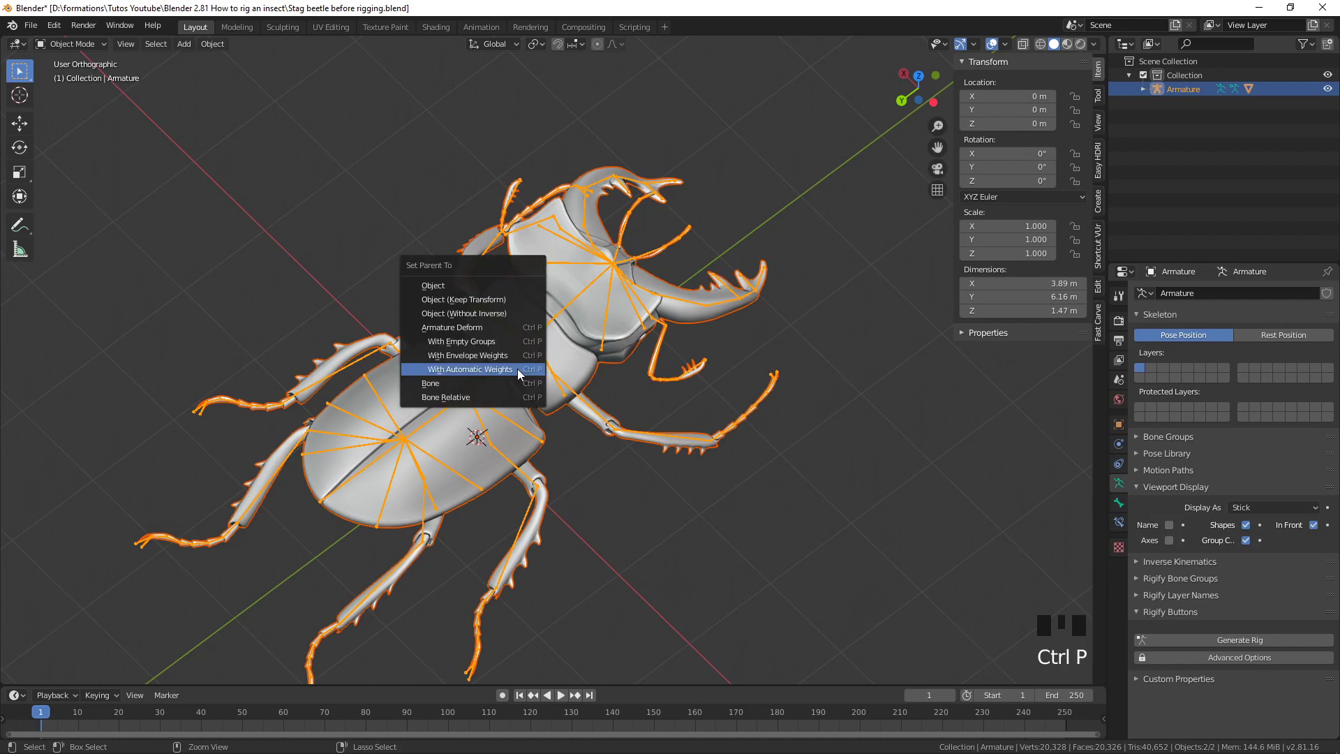
{"action": "left_click", "coordinate": [517, 369]}
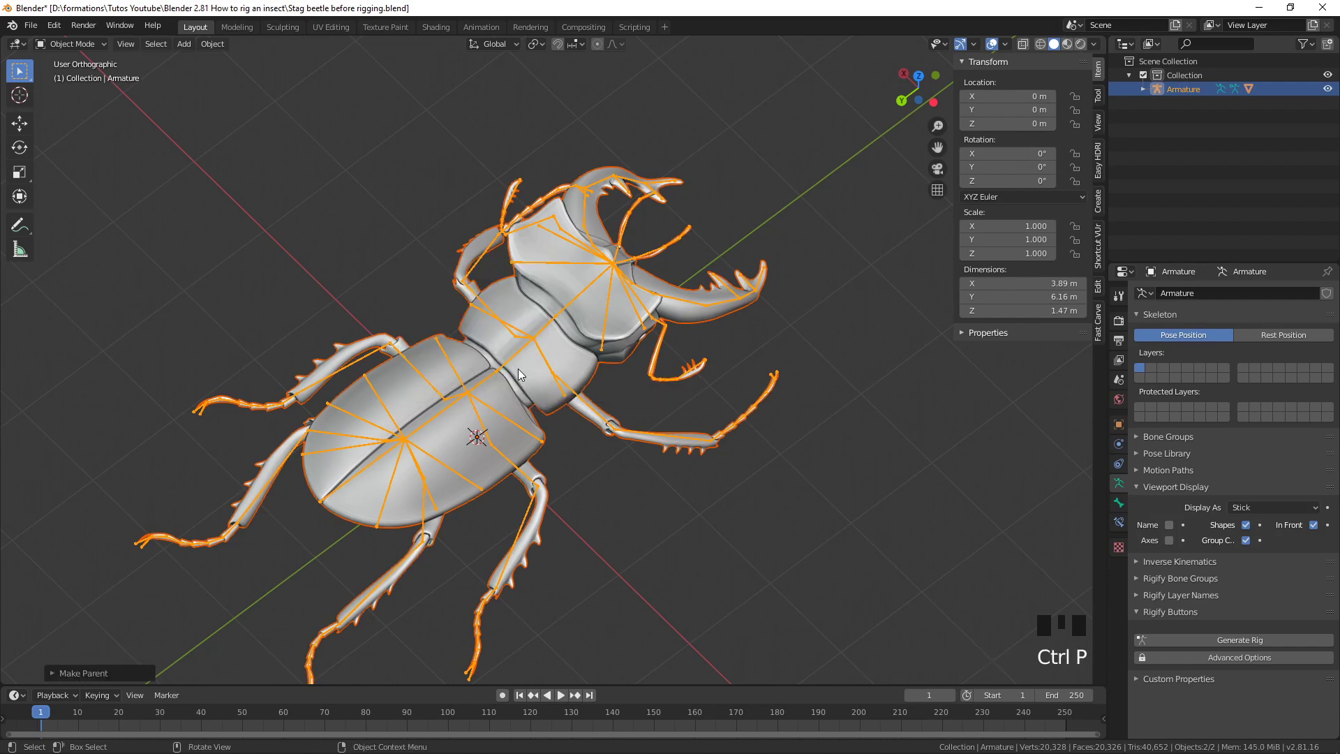
Enter Pose Mode on the armature and test the right front leg by temporarily rotating its upper bone
{"action": "scroll", "coordinate": [553, 417], "scroll_direction": "down", "scroll_amount": 5}
{"action": "scroll", "coordinate": [554, 417], "scroll_direction": "up", "scroll_amount": 6}
{"action": "left_click", "coordinate": [545, 423]}
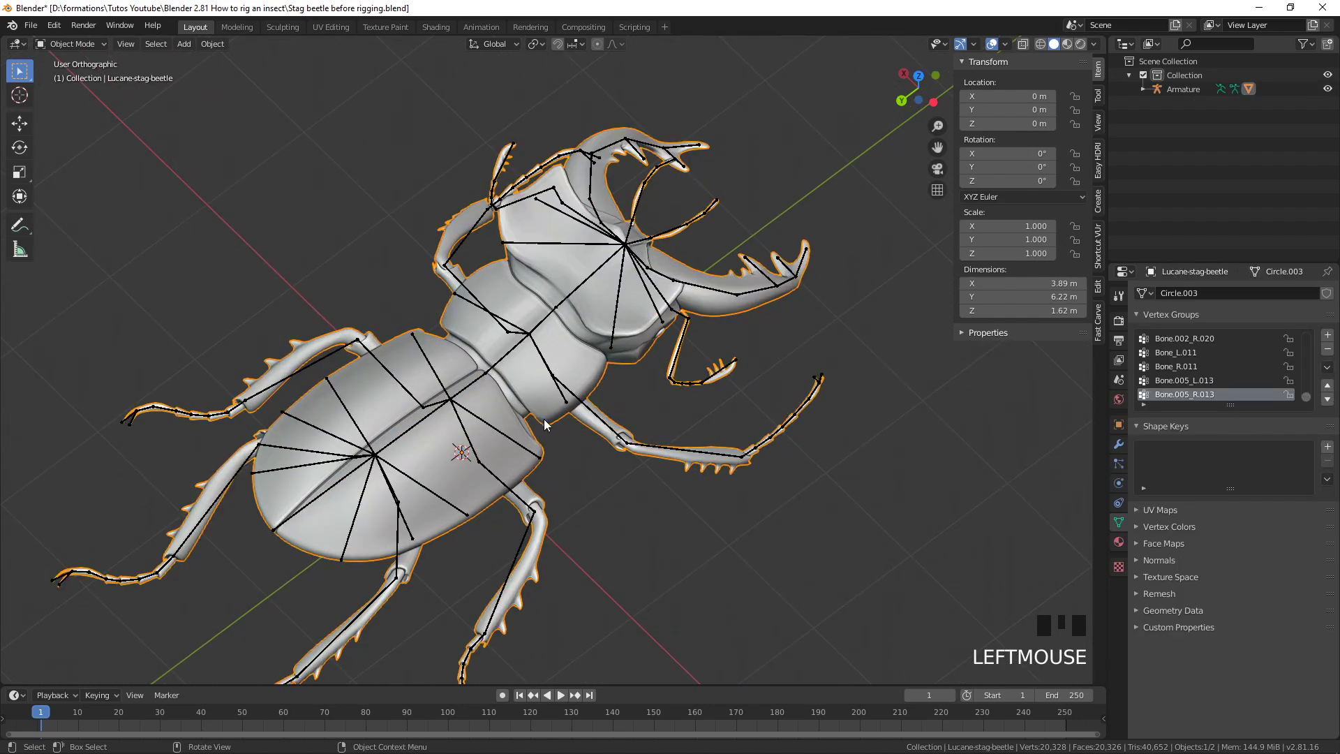
{"action": "left_click", "coordinate": [514, 361]}
{"action": "middle_click_drag", "start_coordinate": [550, 375], "coordinate": [607, 436]}
{"action": "key", "text": "ctrl+Tab"}
{"action": "left_click", "coordinate": [643, 377]}
{"action": "key", "text": "r"}
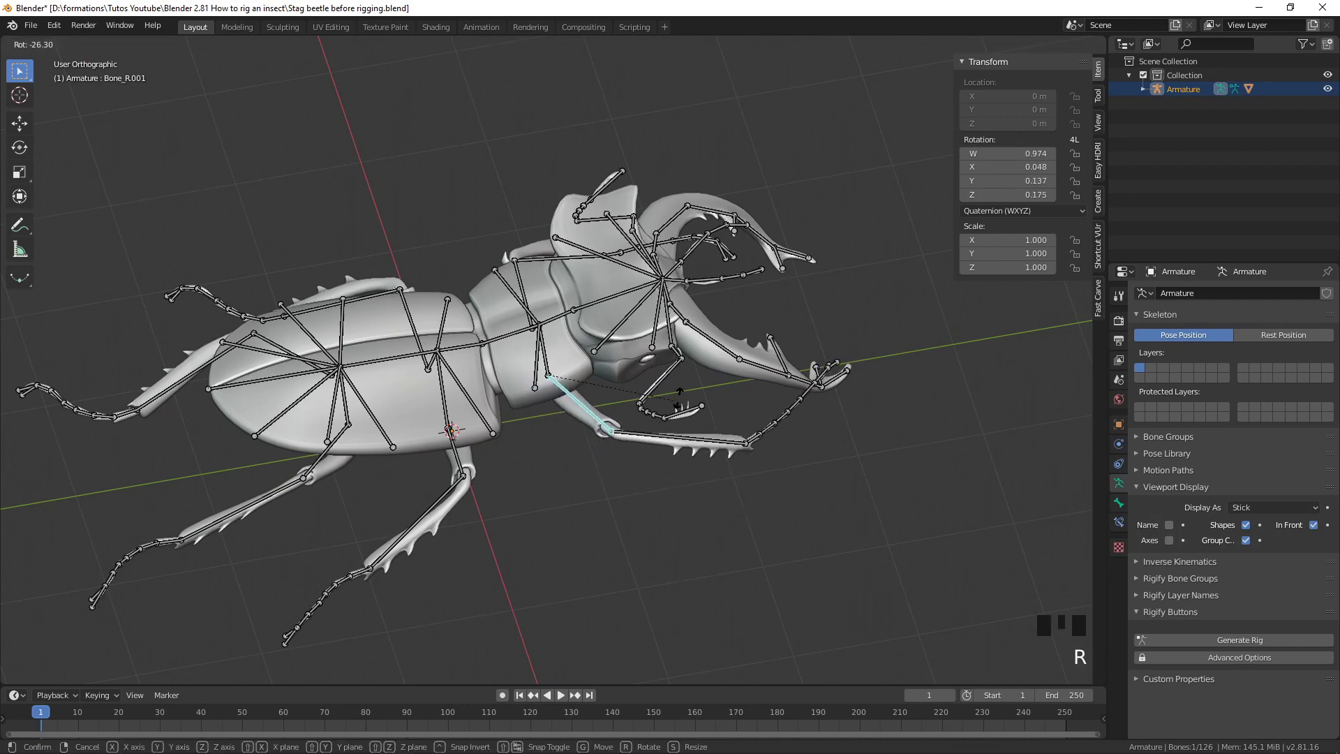
{"action": "right_click", "coordinate": [636, 423]}
Test the deformation around the right mandible by temporarily rotating its second bone
{"action": "middle_click_drag", "start_coordinate": [592, 386], "coordinate": [752, 422]}
{"action": "scroll", "coordinate": [743, 351], "scroll_direction": "up", "scroll_amount": 2}
{"action": "left_click", "coordinate": [746, 340]}
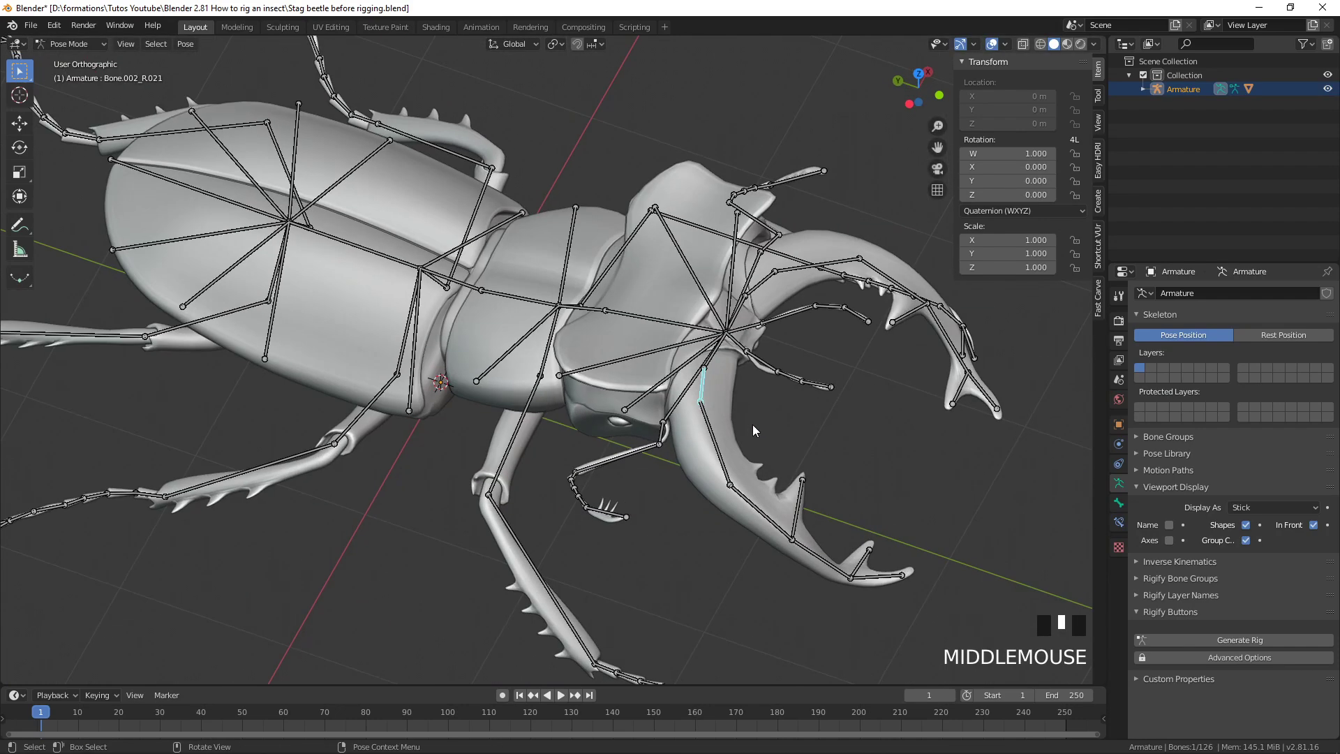
{"action": "key", "text": "r"}
{"action": "right_click", "coordinate": [677, 387]}
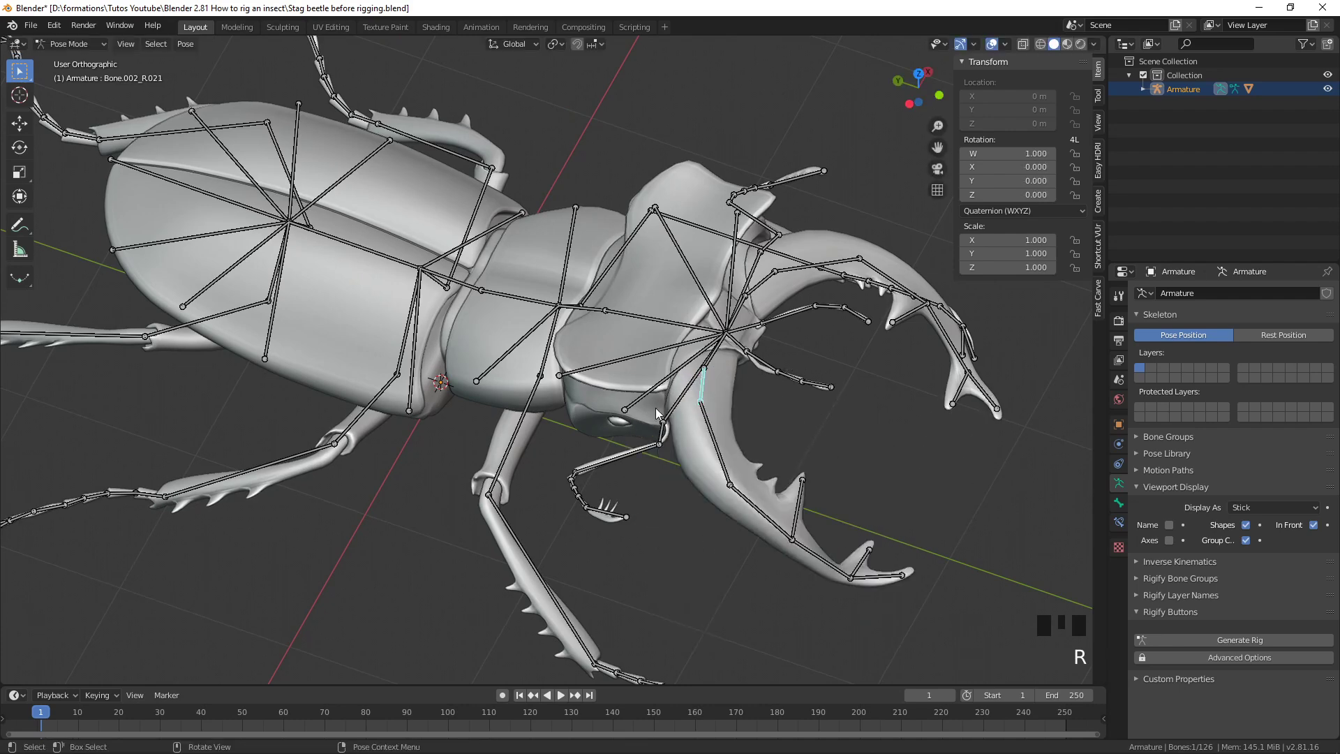
Test the deformation beside the eye by temporarily rotating the right antenna's base bone from two viewing angles
{"action": "middle_click_drag", "start_coordinate": [677, 387], "coordinate": [687, 397]}
{"action": "left_click", "coordinate": [703, 398]}
{"action": "key", "text": "r"}
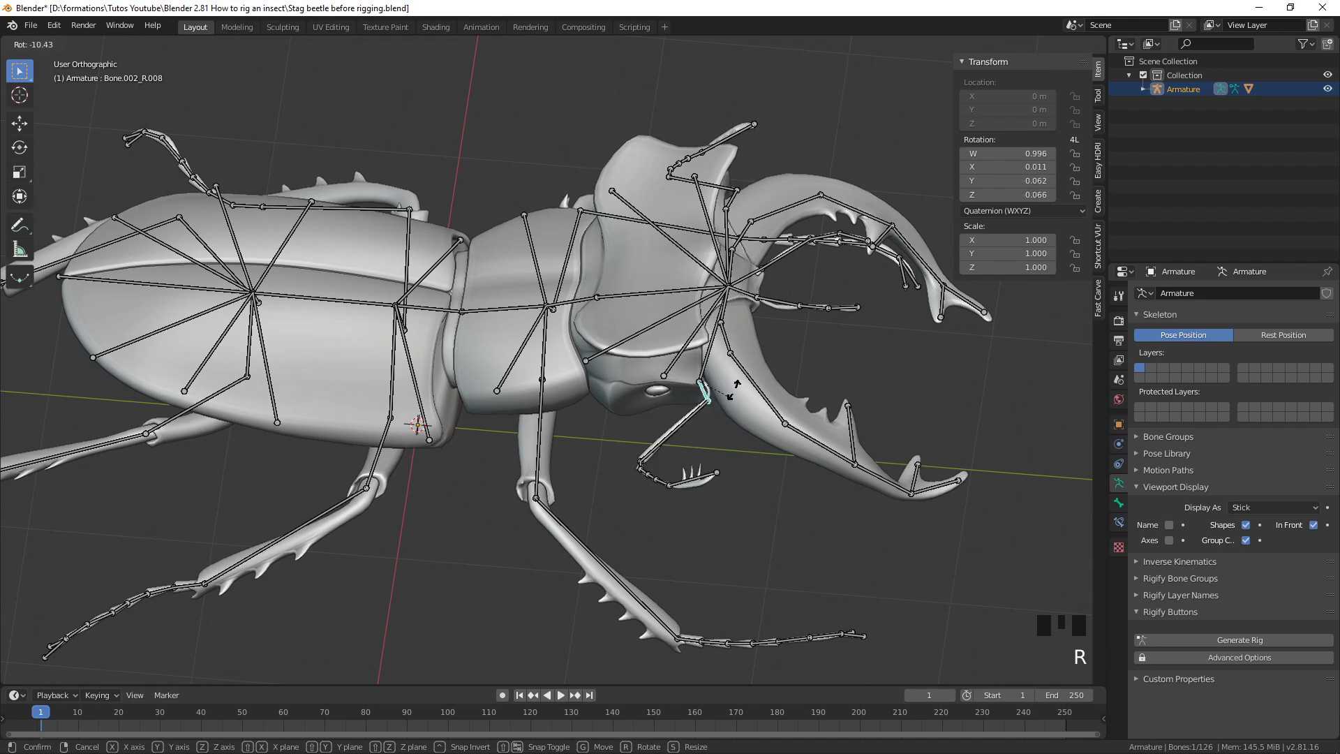
{"action": "right_click", "coordinate": [691, 383]}
{"action": "middle_click_drag", "start_coordinate": [691, 383], "coordinate": [664, 380]}
{"action": "key", "text": "r"}
{"action": "right_click", "coordinate": [709, 362]}
Test the head's deformation by temporarily rotating its central bone in a side view
{"action": "left_click", "coordinate": [642, 292]}
{"action": "mouse_move", "coordinate": [642, 292]}
{"action": "middle_mouse_down"}
{"action": "mouse_move", "coordinate": [636, 316]}
{"action": "mouse_move", "coordinate": [631, 298]}
{"action": "middle_mouse_up"}
{"action": "scroll", "coordinate": [668, 329], "scroll_direction": "down", "scroll_amount": 2}
{"action": "key", "text": "r"}
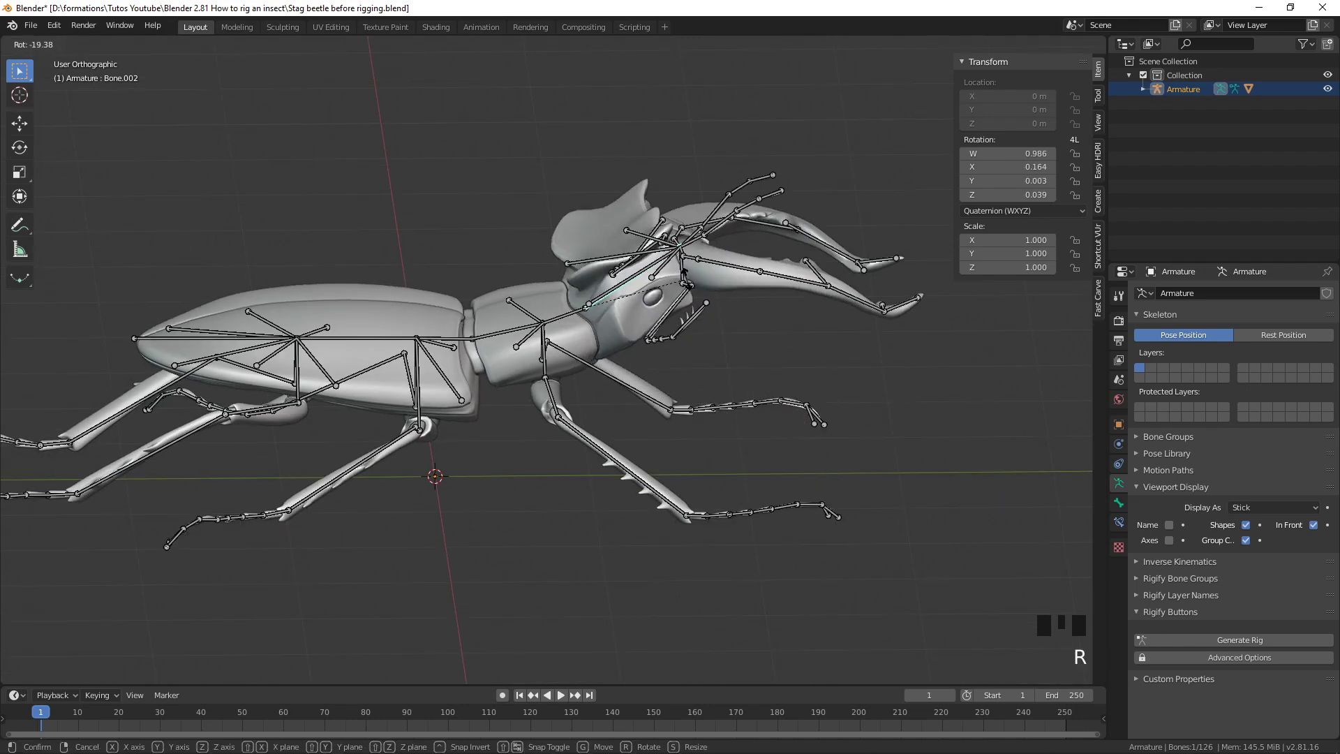
{"action": "right_click", "coordinate": [674, 298]}
Test the thorax deformation by temporarily rotating the central bone between the abdomen and the head
{"action": "left_click", "coordinate": [502, 341]}
{"action": "key", "text": "r"}
{"action": "right_click", "coordinate": [558, 334]}
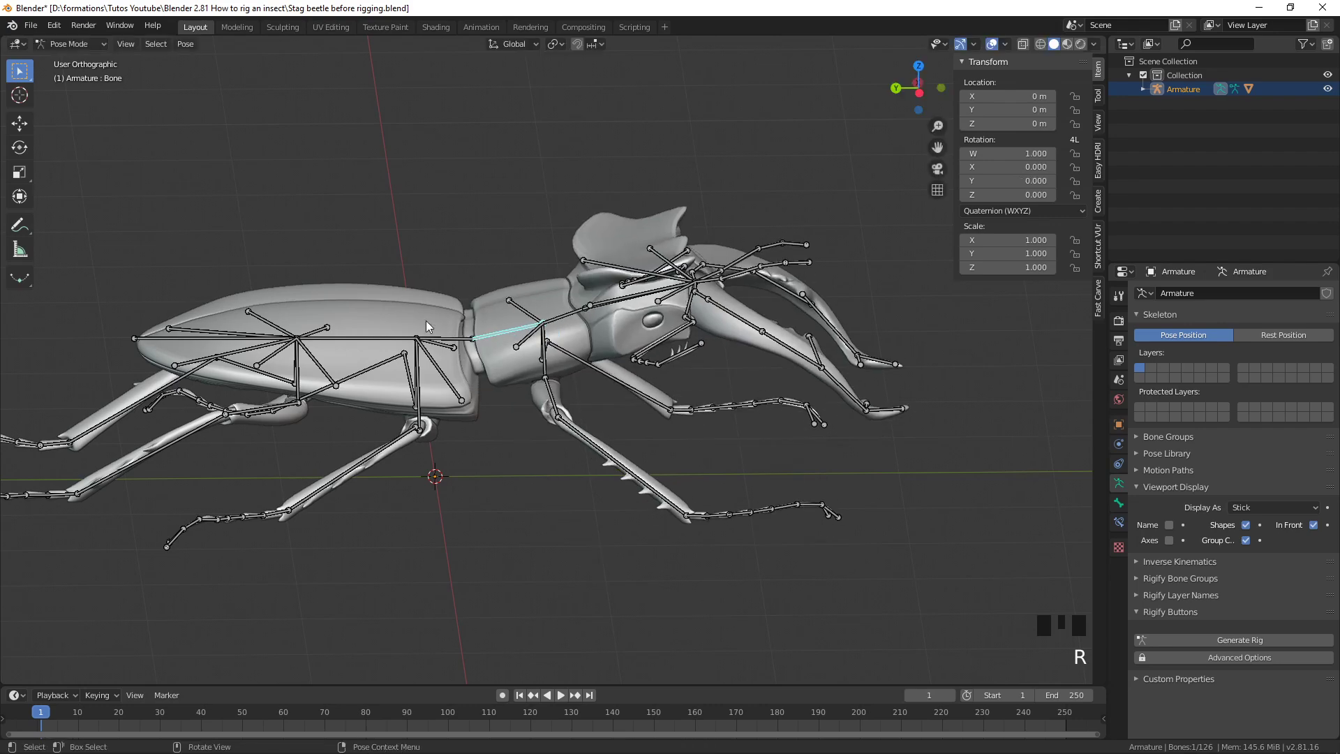
Select the tip of the support bone beside the right eye in the armature's Edit Mode
{"action": "middle_click_drag", "start_coordinate": [398, 321], "coordinate": [489, 412]}
{"action": "scroll", "coordinate": [647, 375], "scroll_direction": "up", "scroll_amount": 2}
{"action": "left_click", "coordinate": [695, 370]}
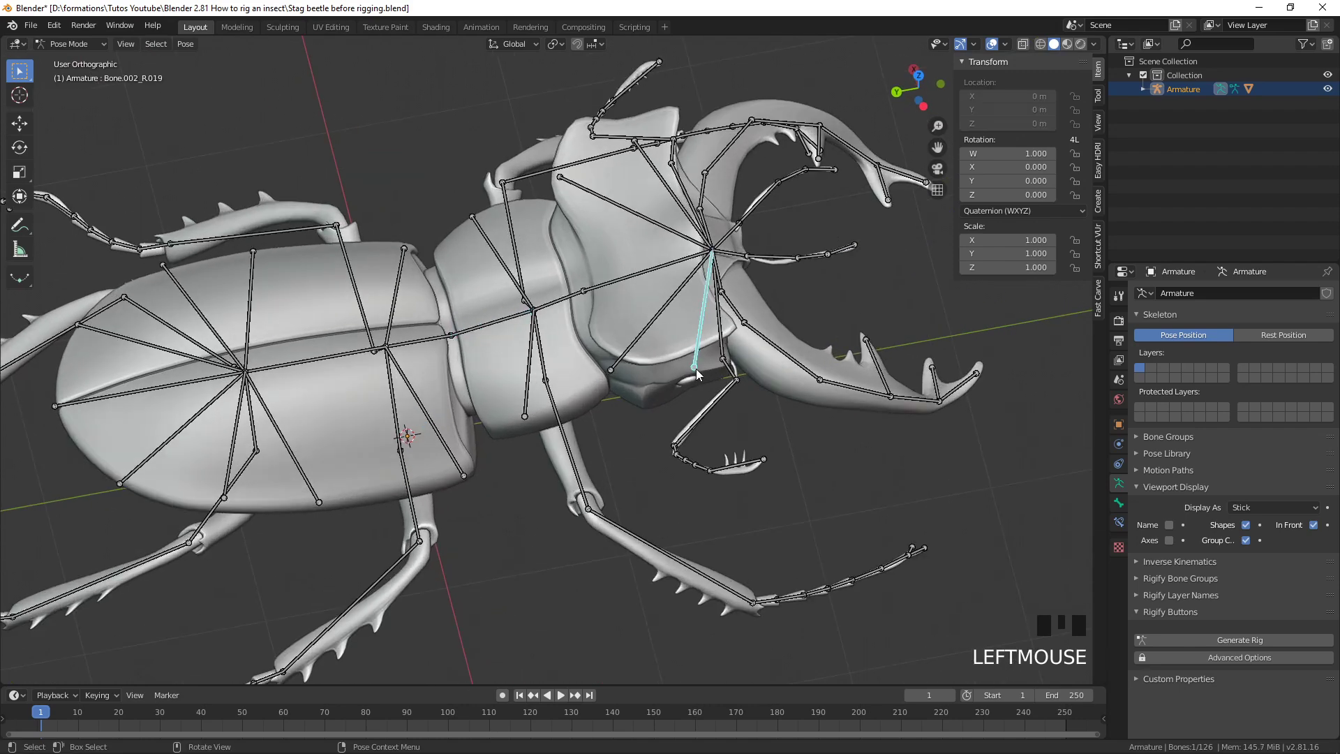
{"action": "key", "text": "ctrl+Tab"}
{"action": "left_click", "coordinate": [696, 374]}
{"action": "left_click", "coordinate": [698, 360]}
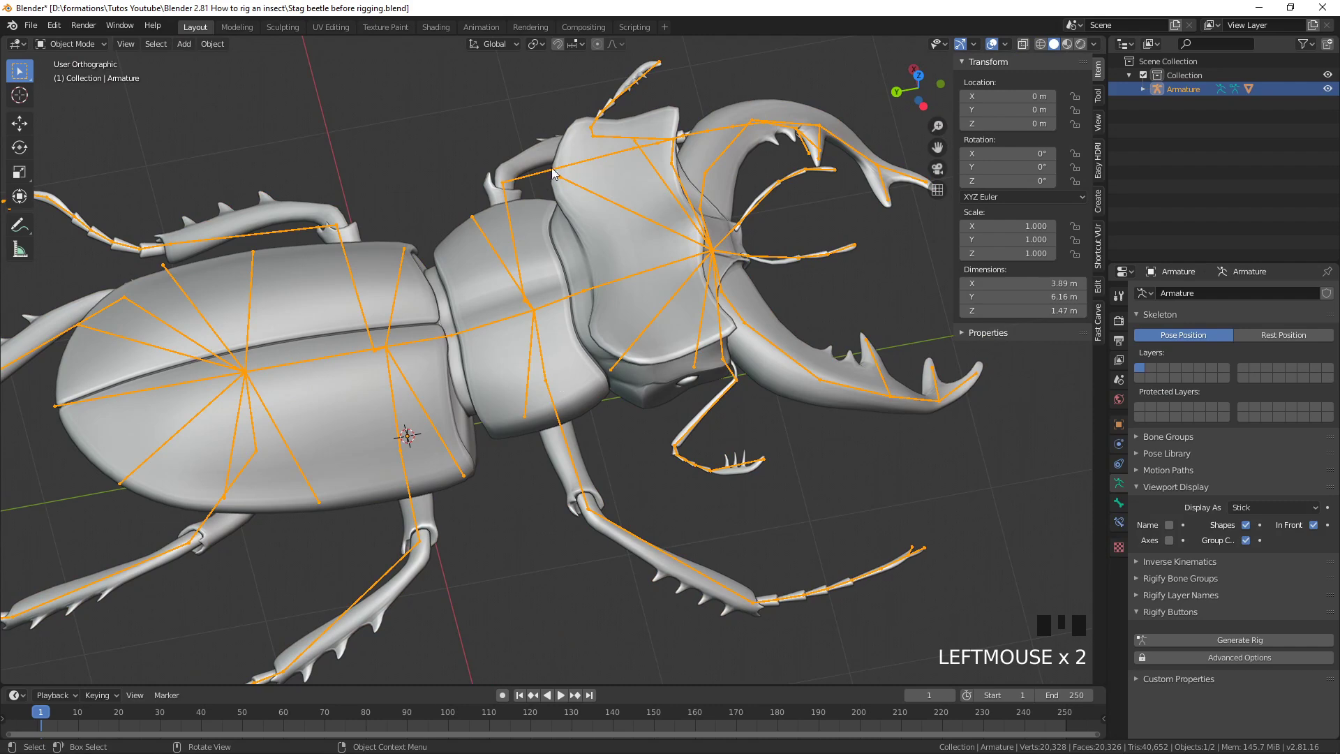
{"action": "middle_click_drag", "start_coordinate": [625, 339], "coordinate": [714, 349]}
{"action": "key", "text": "ctrl+Tab"}
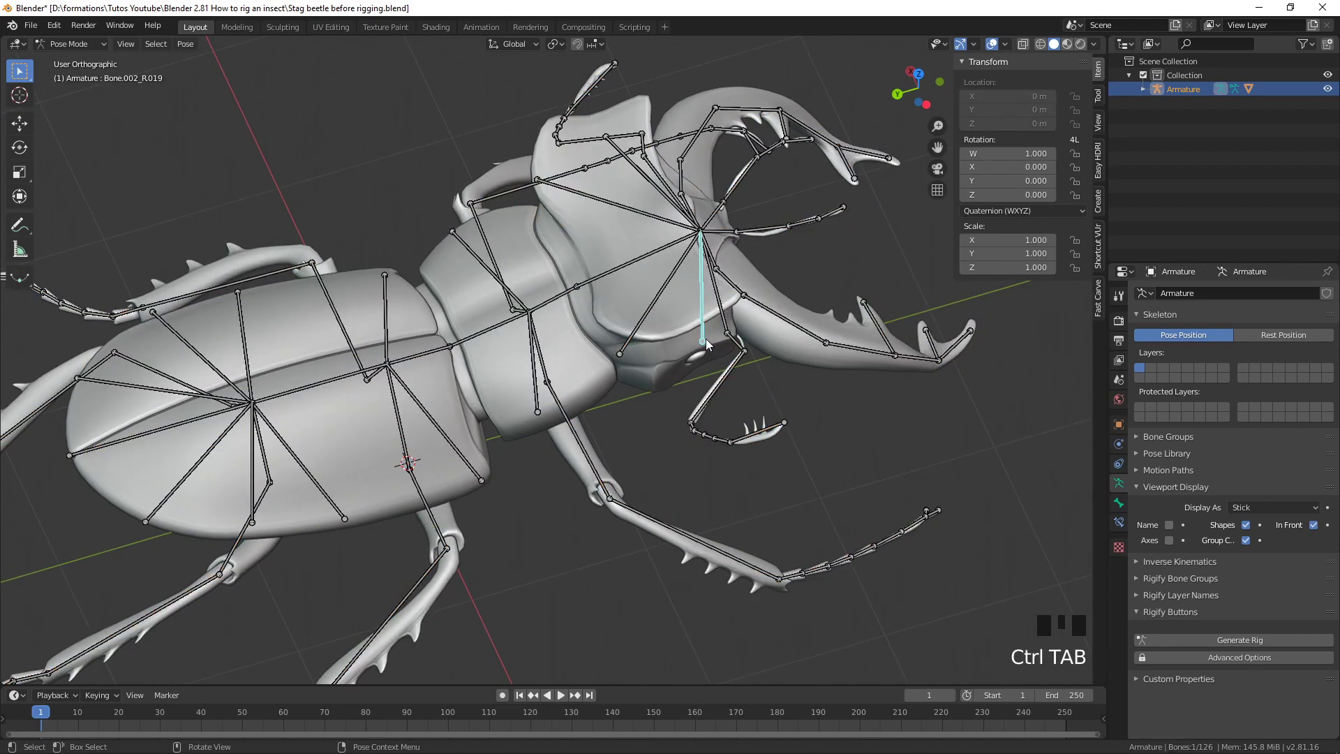
{"action": "key", "text": "ctrl+Tab"}
{"action": "key", "text": "Tab"}
{"action": "left_click", "coordinate": [705, 342]}
{"action": "middle_click_drag", "start_coordinate": [705, 342], "coordinate": [705, 387]}
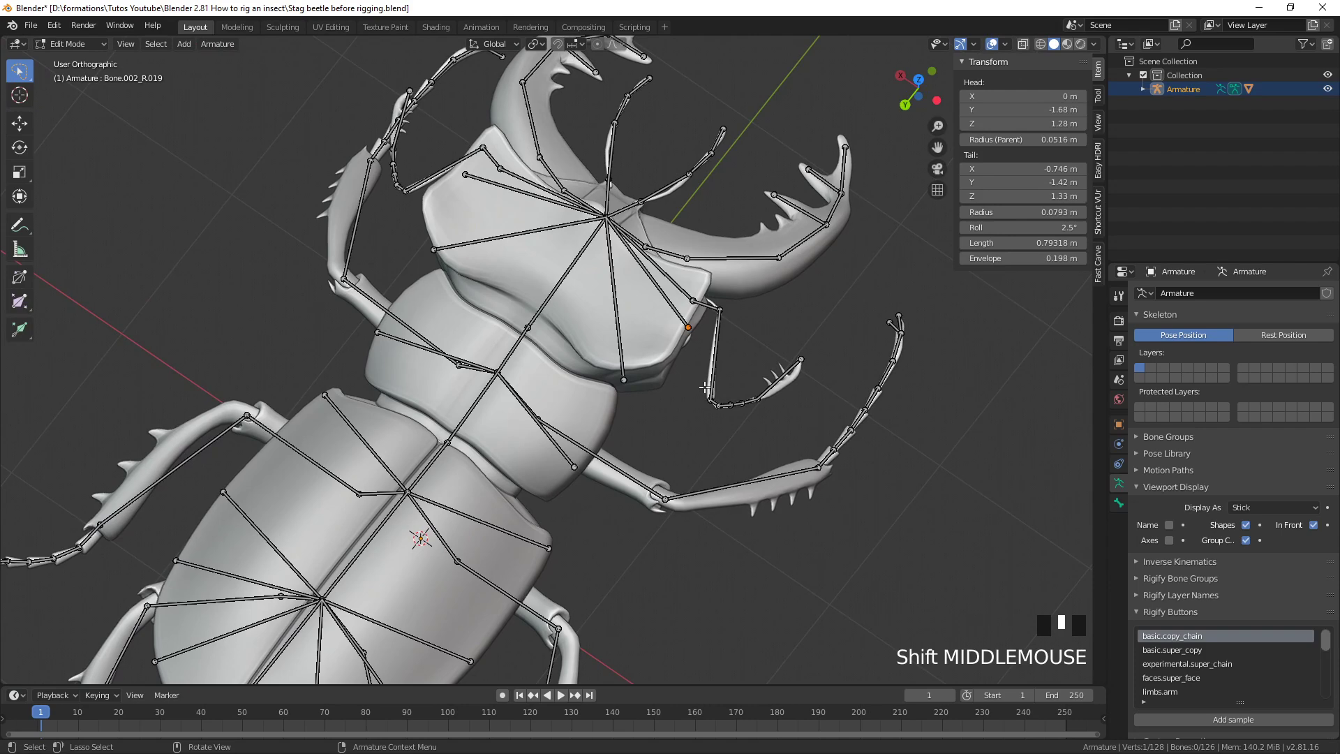
Extrude two mirrored bones from the head's side support tip in top view, one toward the mandibles and one toward the thorax
{"action": "key", "text": "KP_7"}
{"action": "middle_click_drag", "start_coordinate": [661, 446], "coordinate": [691, 375], "text": "shift"}
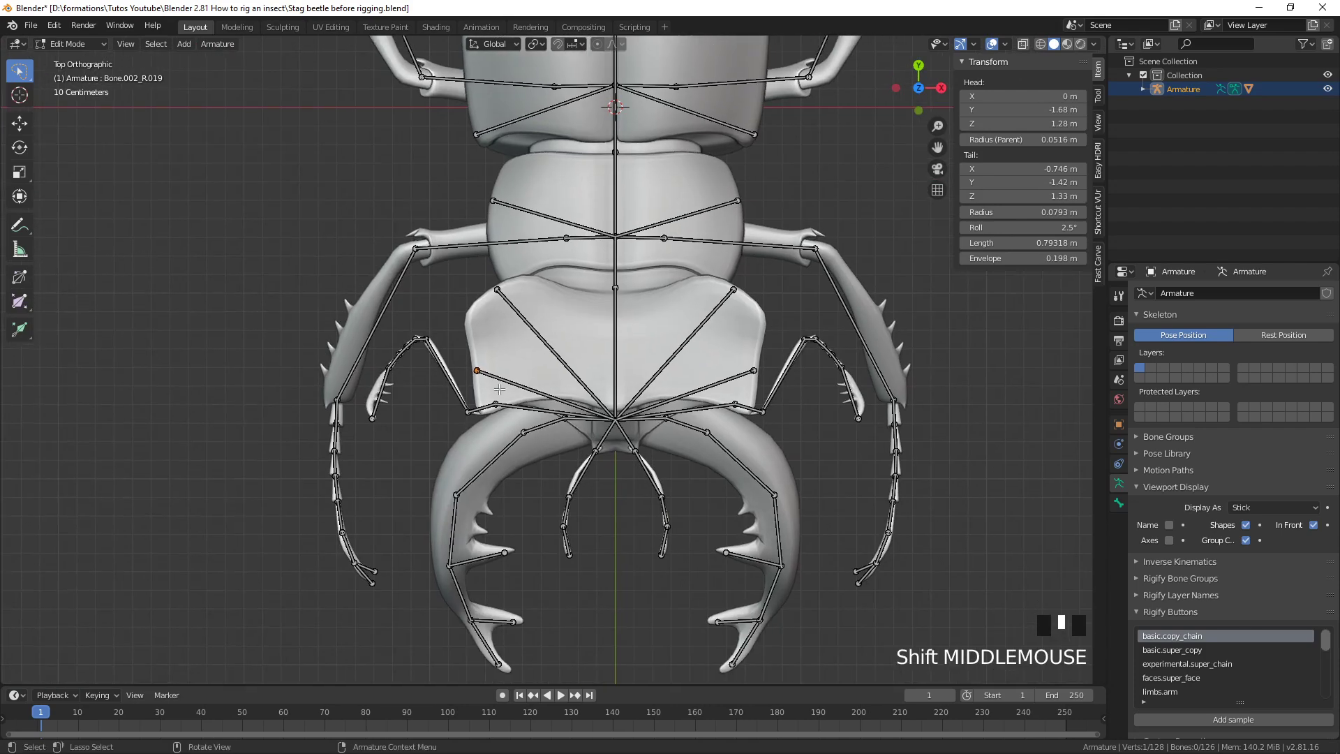
{"action": "key", "text": "e"}
{"action": "left_click", "coordinate": [499, 415]}
{"action": "left_click", "coordinate": [483, 370]}
{"action": "key", "text": "e"}
{"action": "left_click", "coordinate": [473, 327]}
Extrude a mirrored bone inward along the head's rear edge from the tip of the rear corner support bone
{"action": "left_click", "coordinate": [497, 289]}
{"action": "key", "text": "e"}
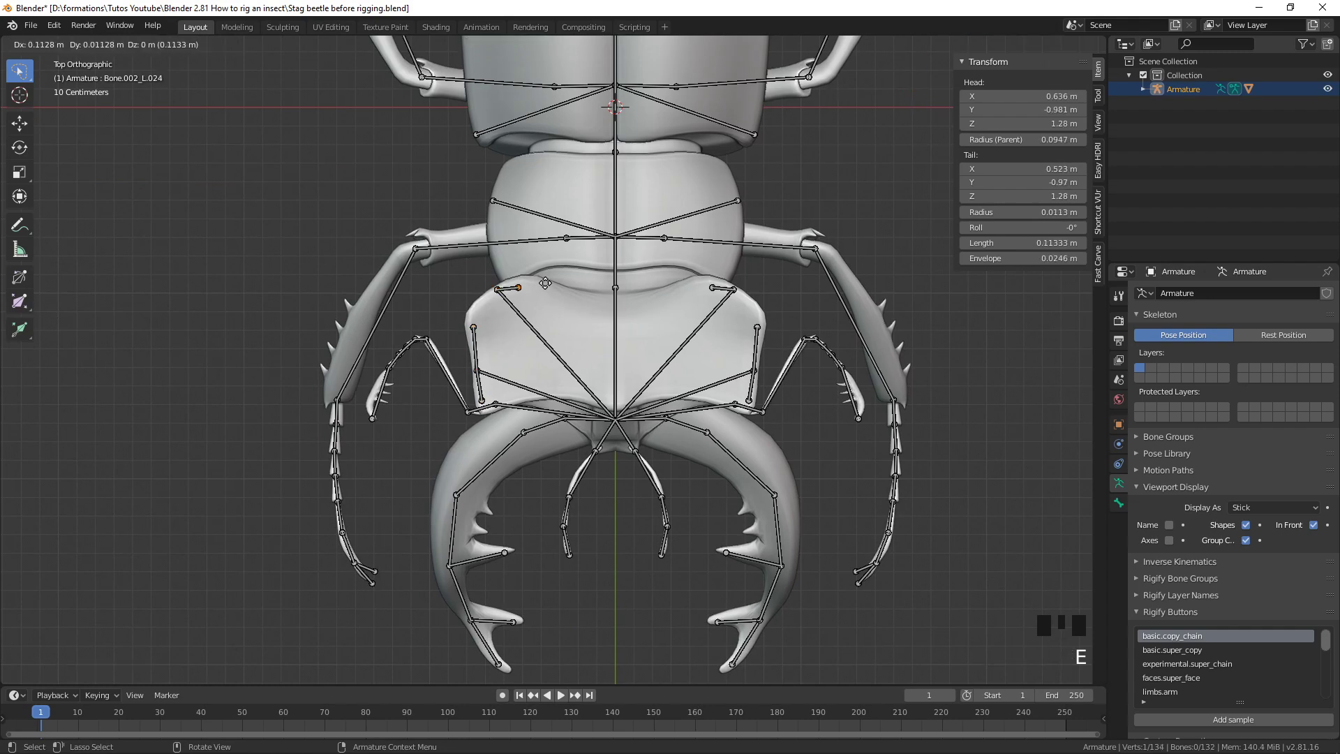
{"action": "left_click", "coordinate": [600, 290]}
Extrude two mirrored bones from the thorax side support tip, one about 0.21 m toward the abdomen and one toward the head
{"action": "left_click", "coordinate": [738, 200]}
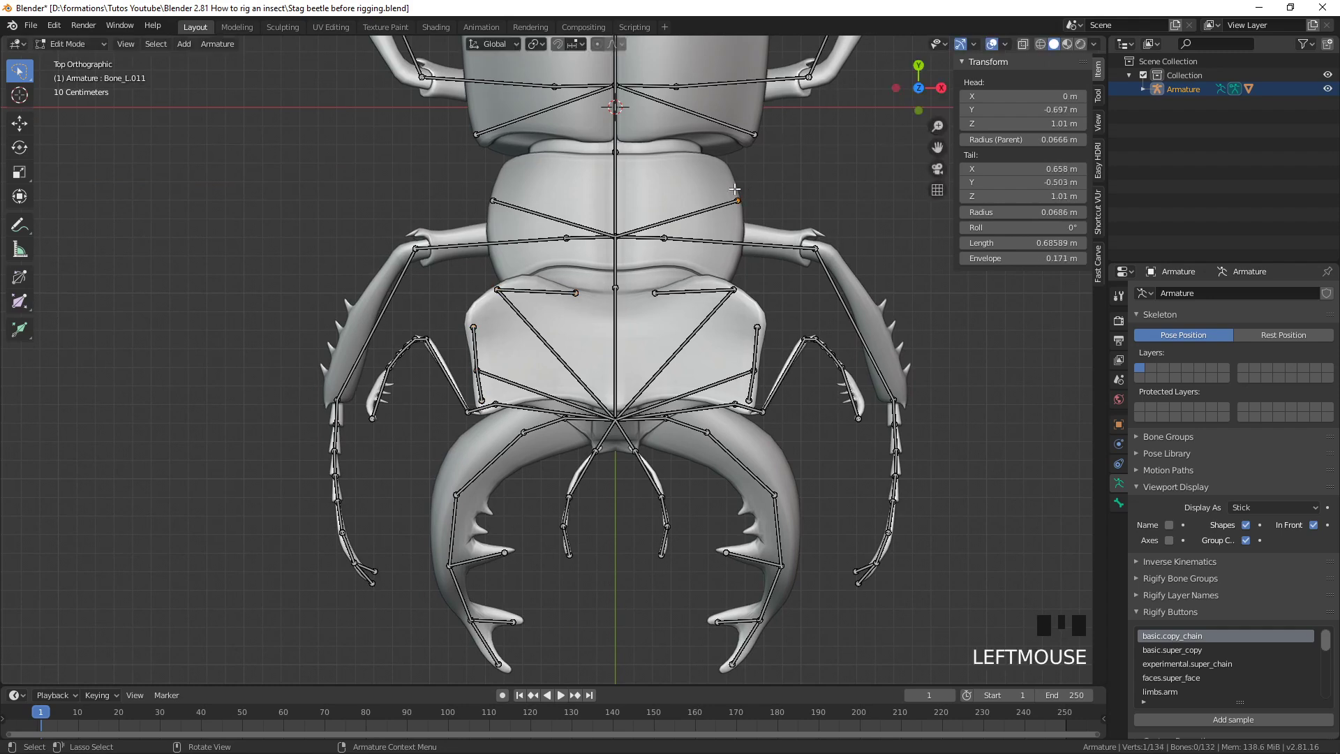
{"action": "key", "text": "e"}
{"action": "left_click", "coordinate": [720, 163]}
{"action": "left_click", "coordinate": [738, 201]}
{"action": "key", "text": "e"}
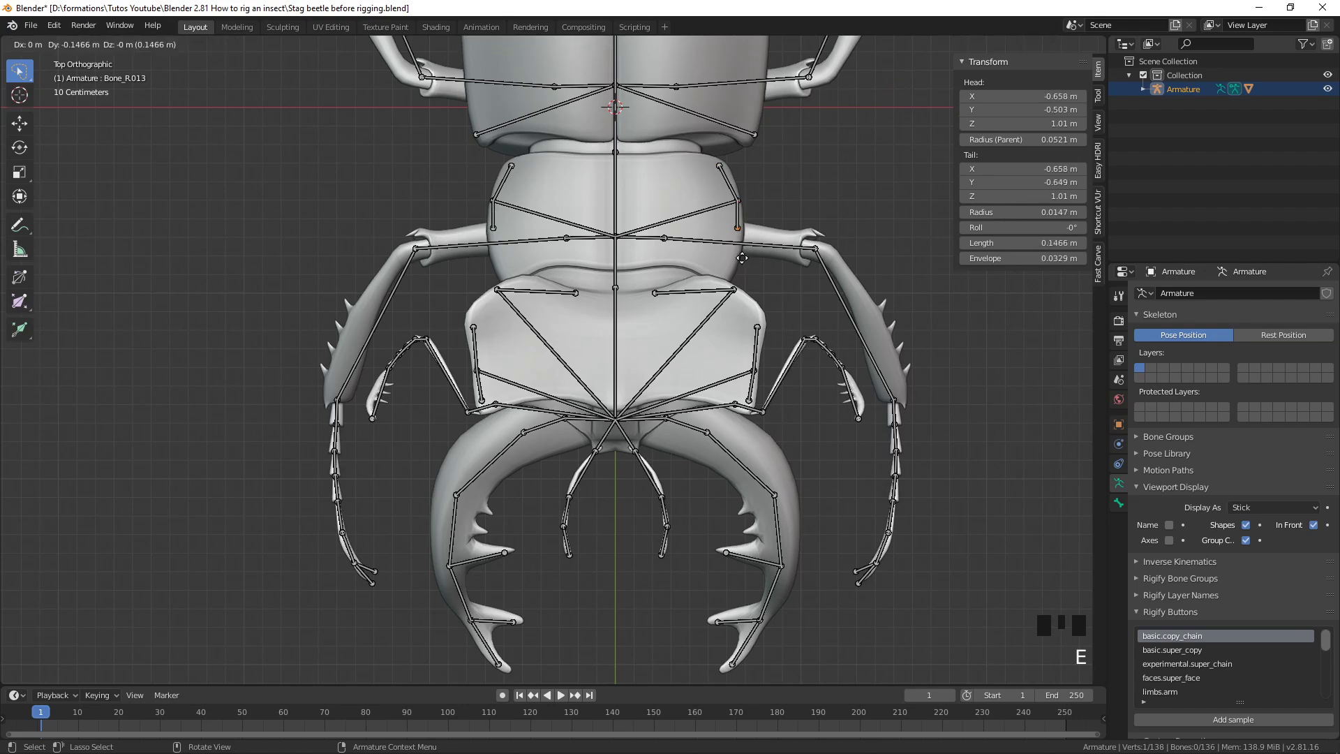
{"action": "left_click", "coordinate": [737, 283]}
Lower the rear tips of the mirrored thorax edge bones to a height of about 0.91 m
{"action": "middle_click_drag", "start_coordinate": [737, 283], "coordinate": [747, 202]}
{"action": "middle_click_drag", "start_coordinate": [401, 441], "coordinate": [427, 396]}
{"action": "scroll", "coordinate": [419, 391], "scroll_direction": "up", "scroll_amount": 3}
{"action": "left_click", "coordinate": [408, 362]}
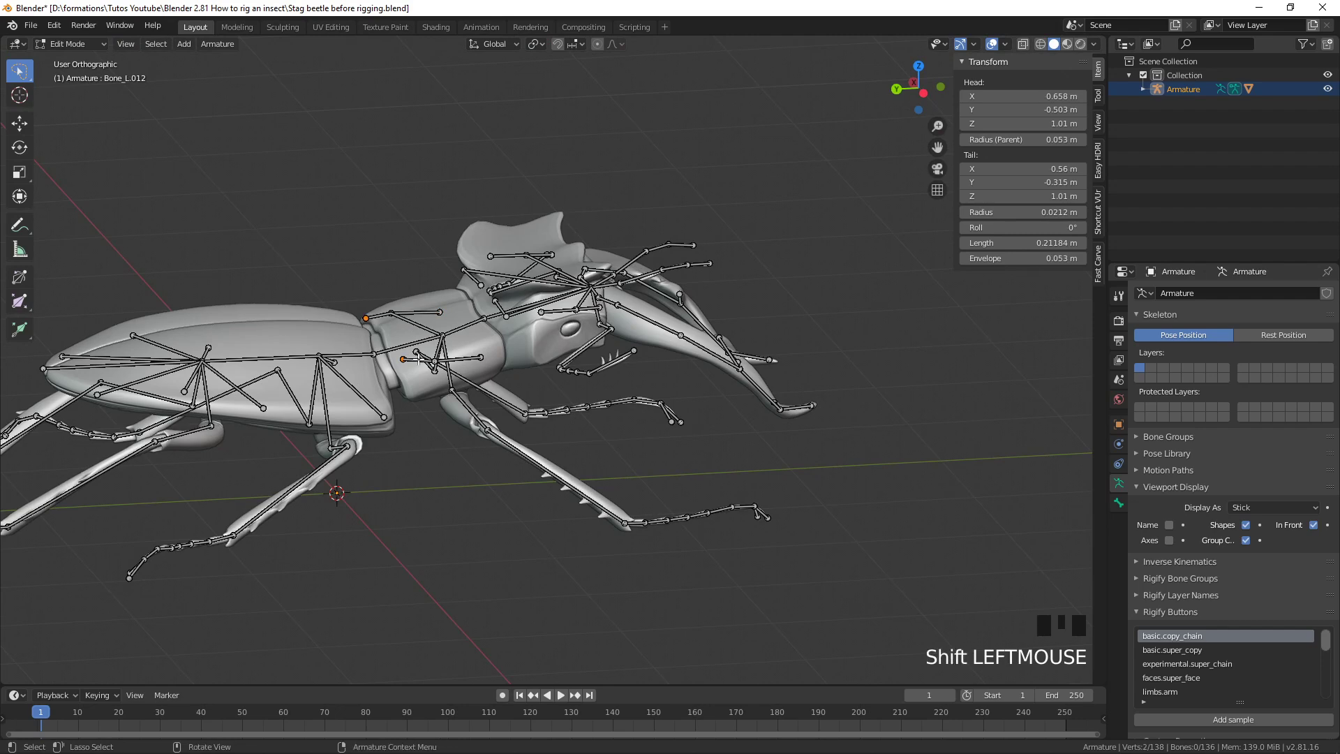
{"action": "key", "text": "Tab"}
Parent the beetle mesh to the armature again with automatic weights
{"action": "scroll", "coordinate": [419, 360], "scroll_direction": "down", "scroll_amount": 2}
{"action": "middle_click_drag", "start_coordinate": [615, 335], "coordinate": [459, 421]}
{"action": "scroll", "coordinate": [531, 447], "scroll_direction": "up", "scroll_amount": 2}
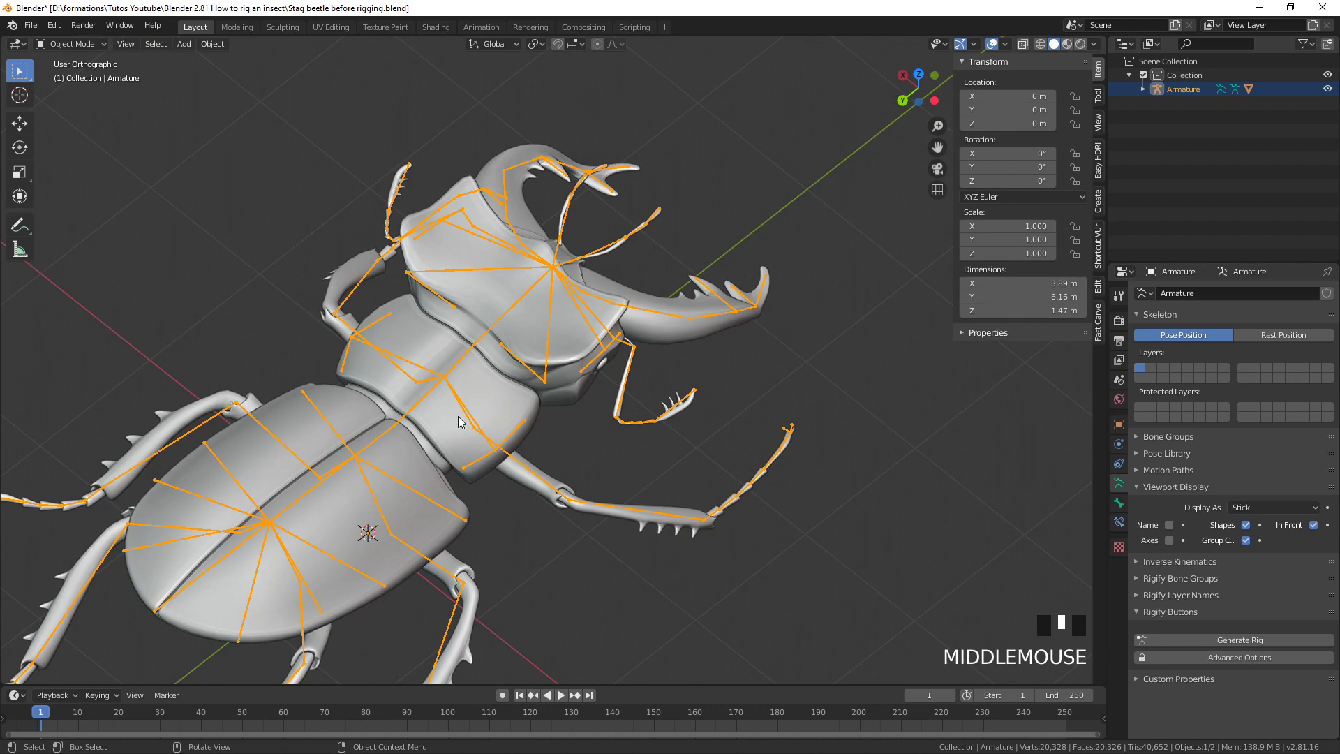
{"action": "left_click", "coordinate": [518, 408]}
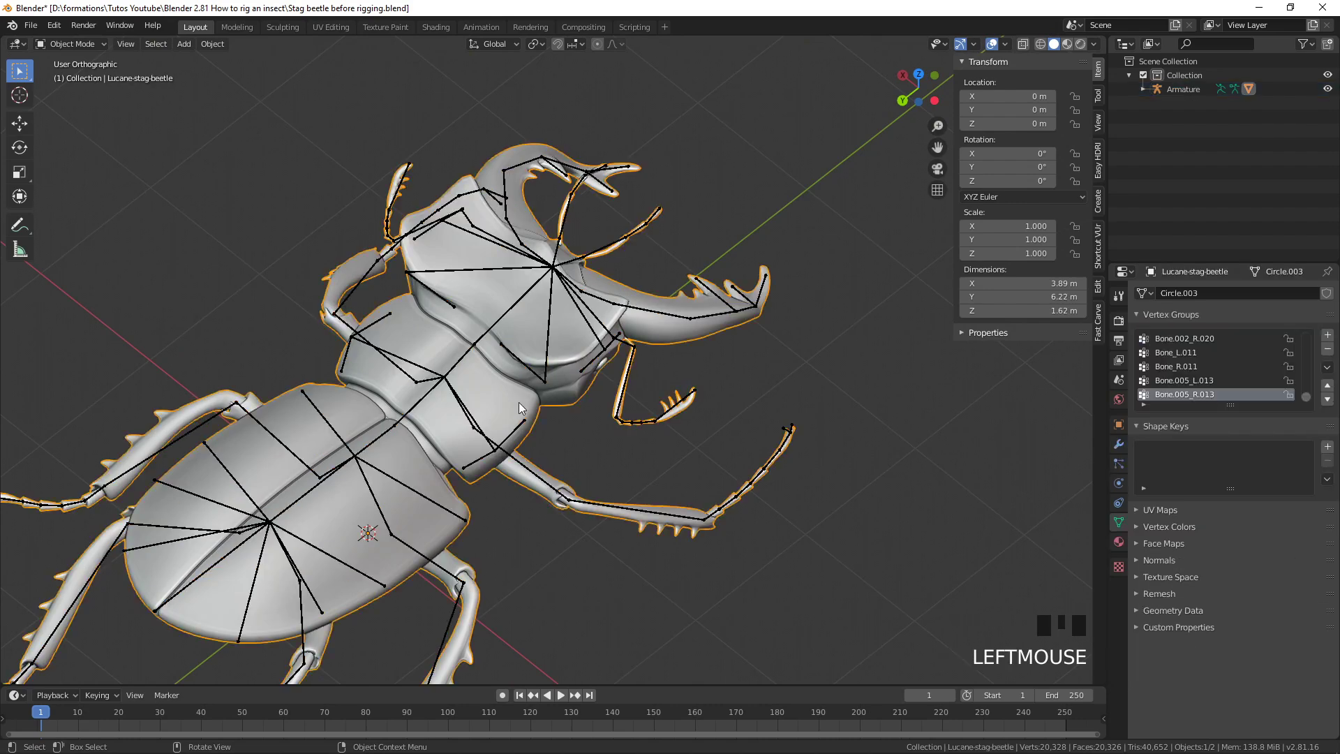
{"action": "left_click", "coordinate": [472, 417], "text": "shift"}
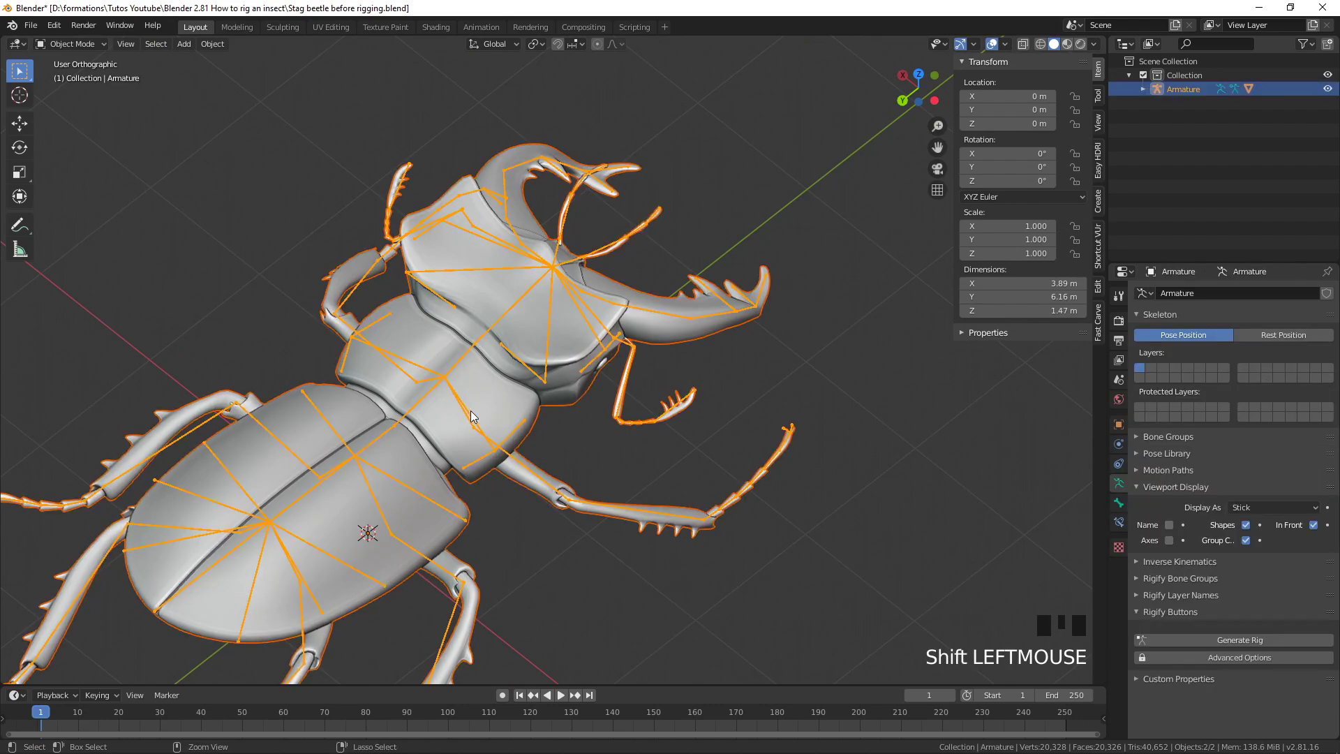
{"action": "key", "text": "ctrl+p"}
{"action": "left_click", "coordinate": [471, 411]}
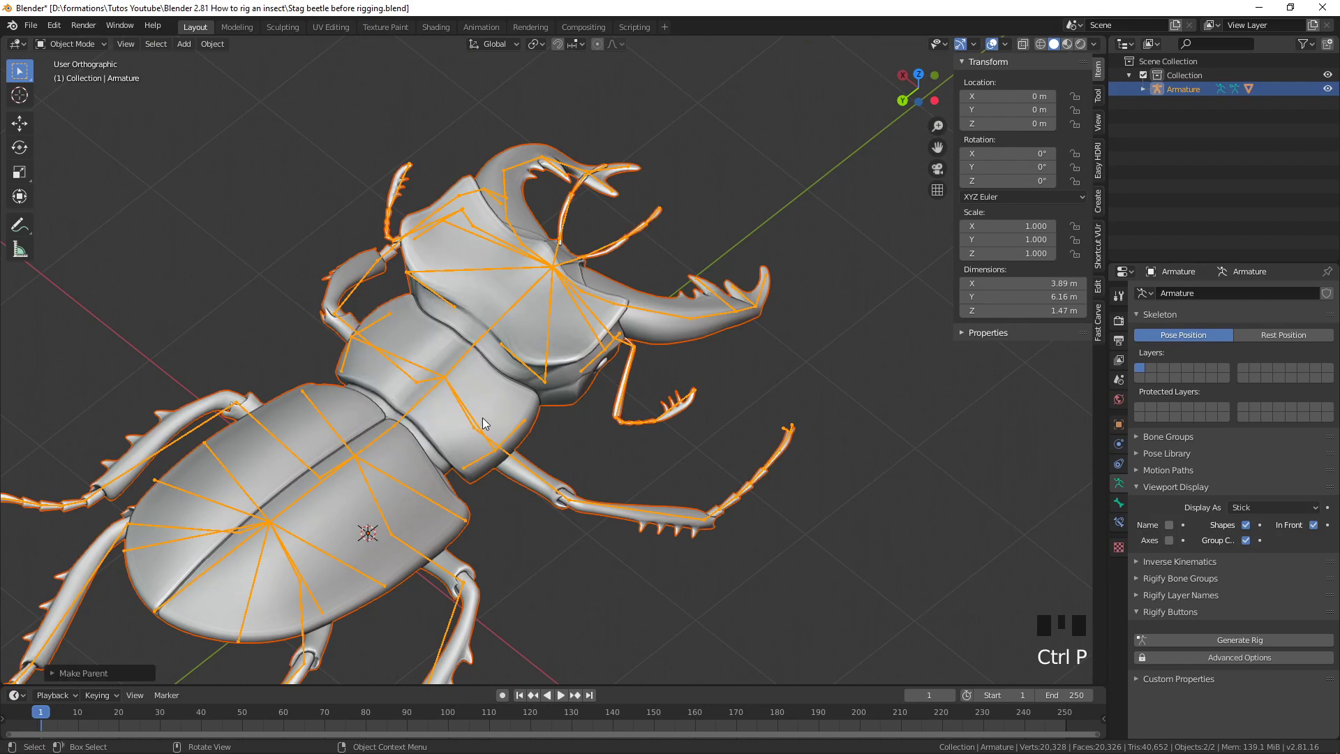
Test the abdomen's deformation in Pose Mode by temporarily rotating its front right support bone
{"action": "middle_click_drag", "start_coordinate": [472, 412], "coordinate": [505, 415]}
{"action": "key", "text": "Tab"}
{"action": "key", "text": "Tab"}
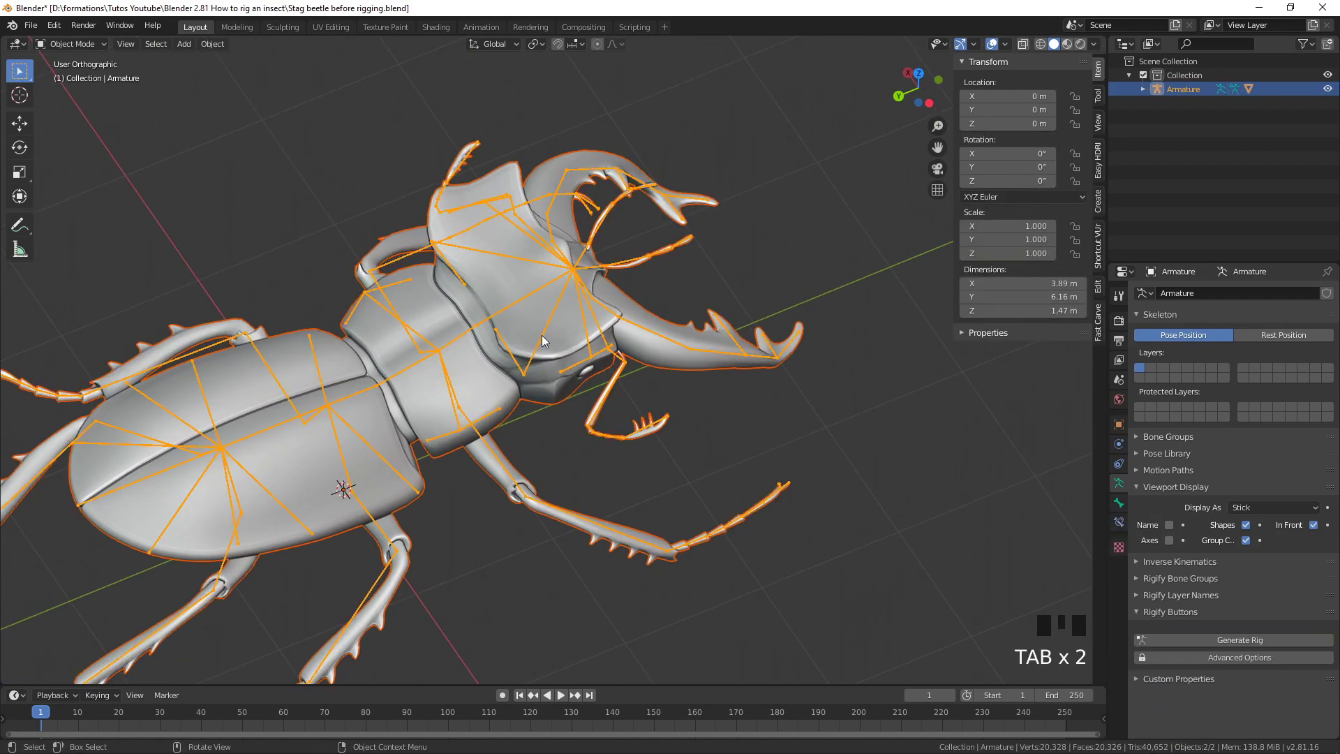
{"action": "middle_click_drag", "start_coordinate": [541, 335], "coordinate": [534, 304]}
{"action": "key", "text": "Tab"}
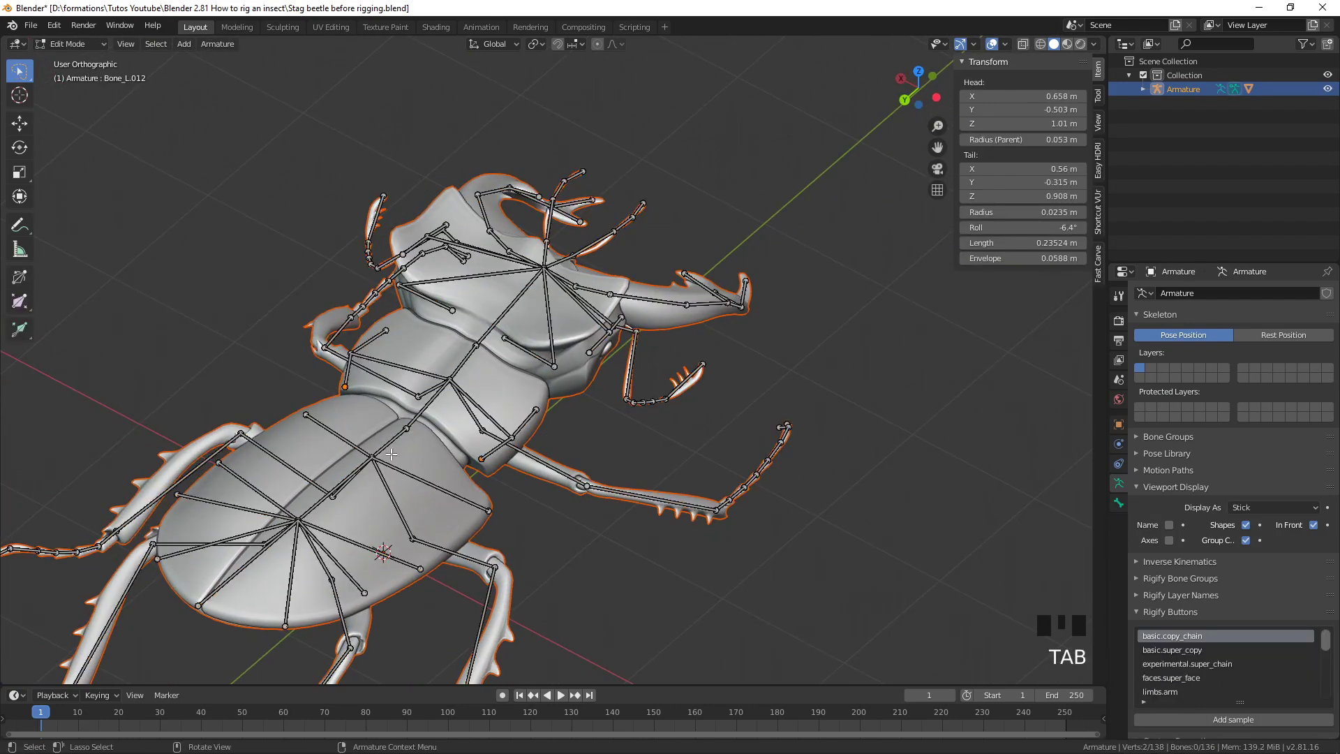
{"action": "middle_click_drag", "start_coordinate": [490, 395], "coordinate": [600, 363]}
{"action": "left_click", "coordinate": [580, 406]}
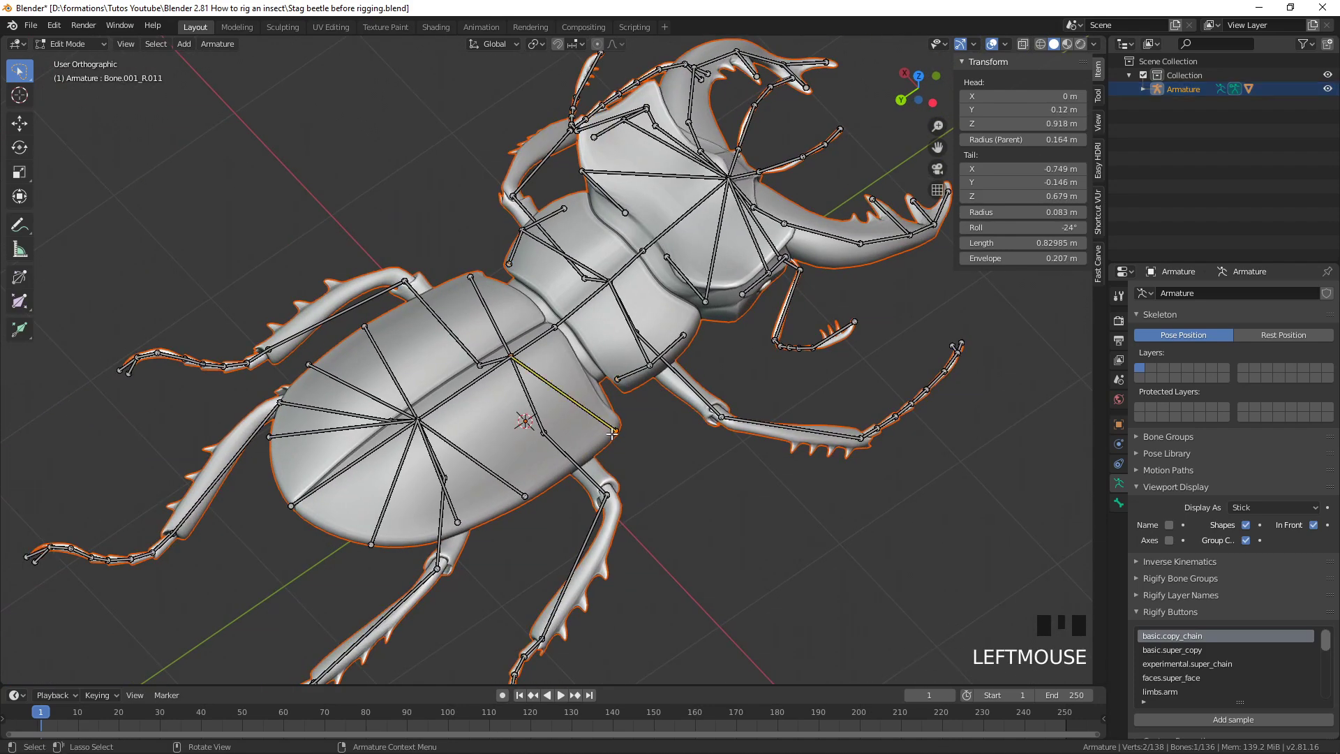
{"action": "key", "text": "ctrl+Tab"}
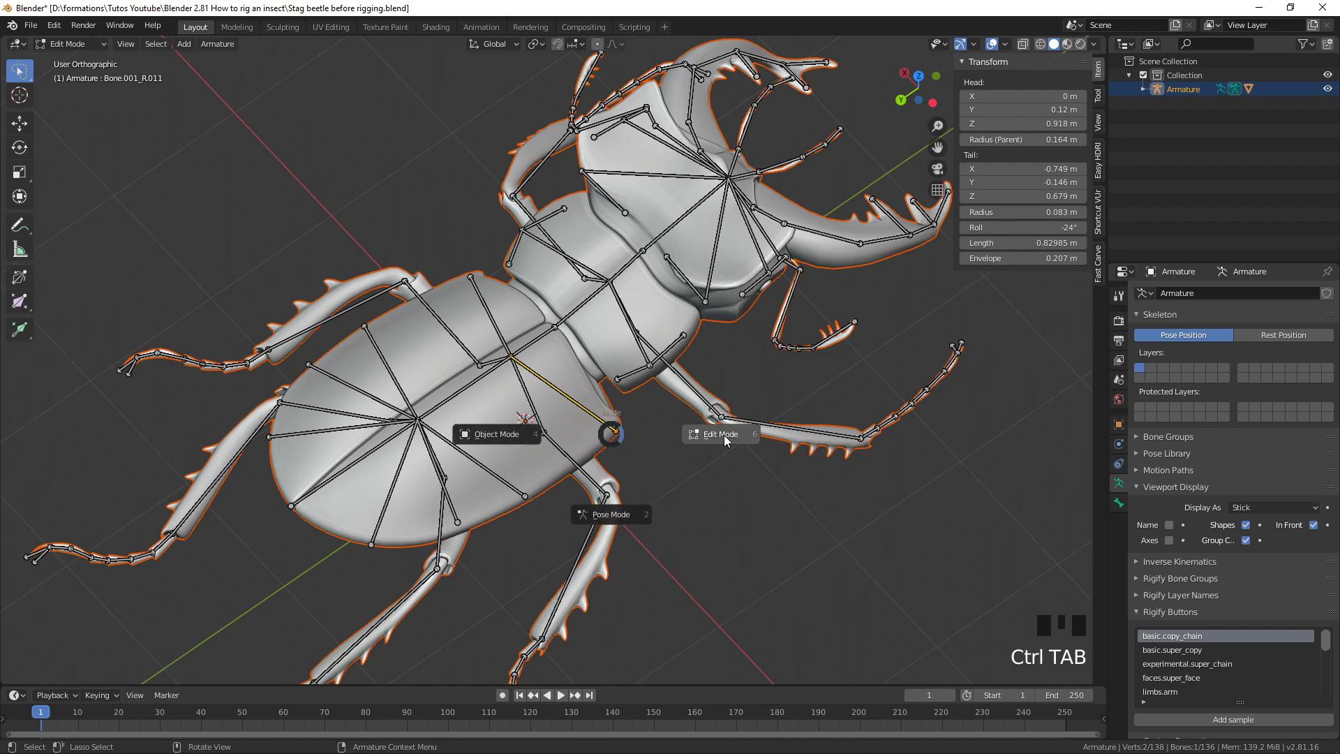
{"action": "left_click", "coordinate": [589, 415]}
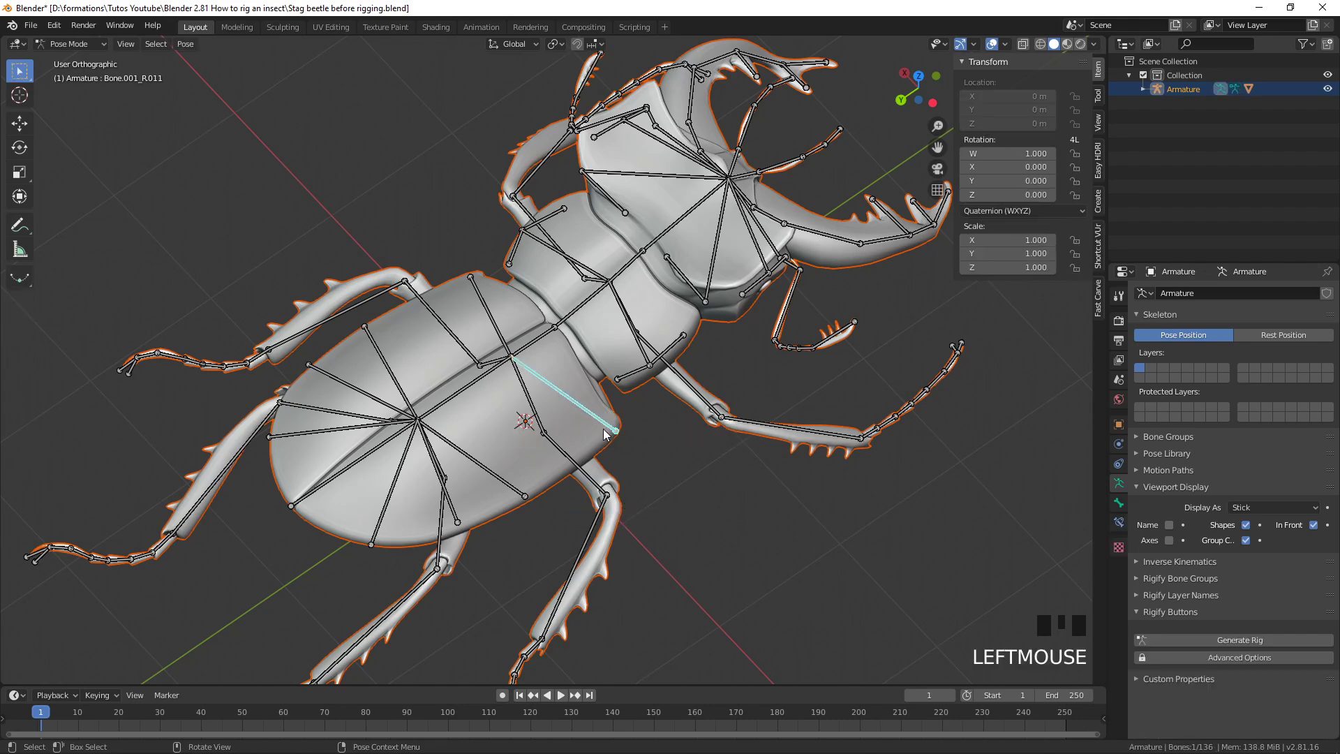
{"action": "key", "text": "r"}
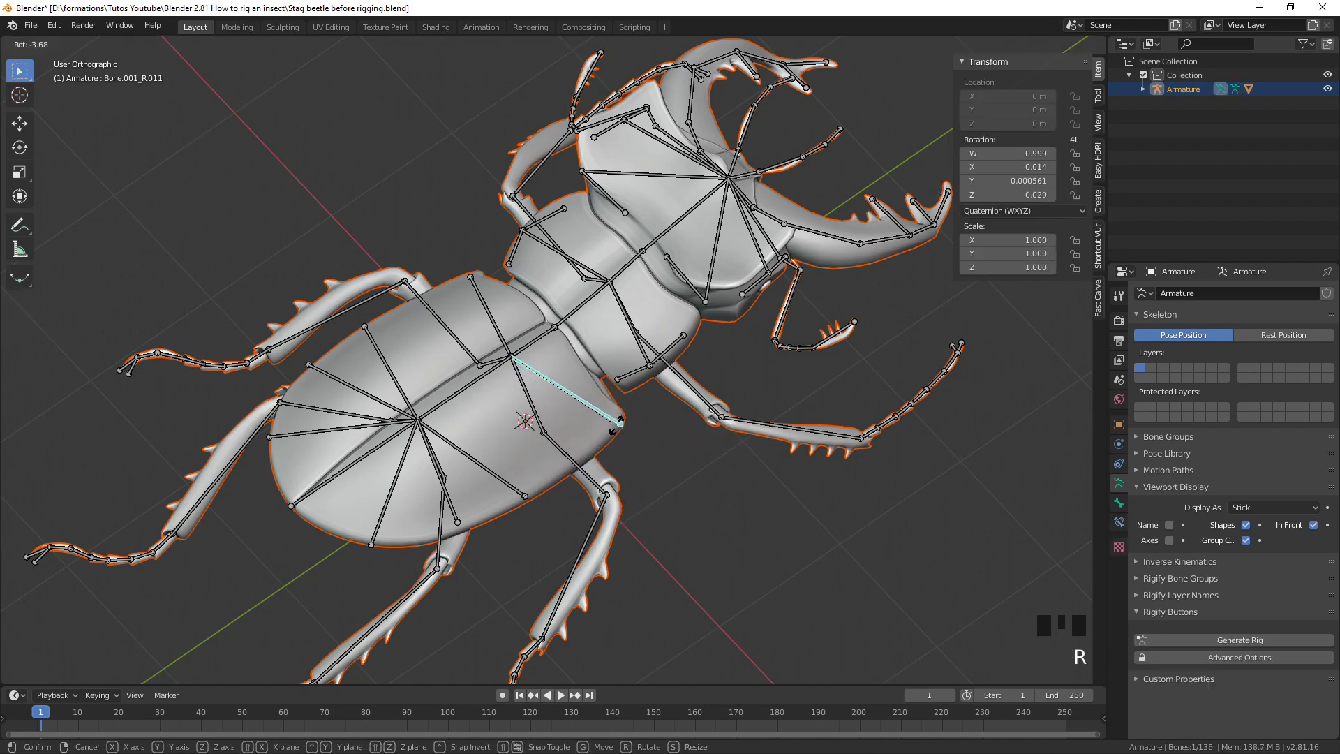
Test the deformation around the right middle leg by temporarily rotating its base bone
{"action": "left_click", "coordinate": [585, 481]}
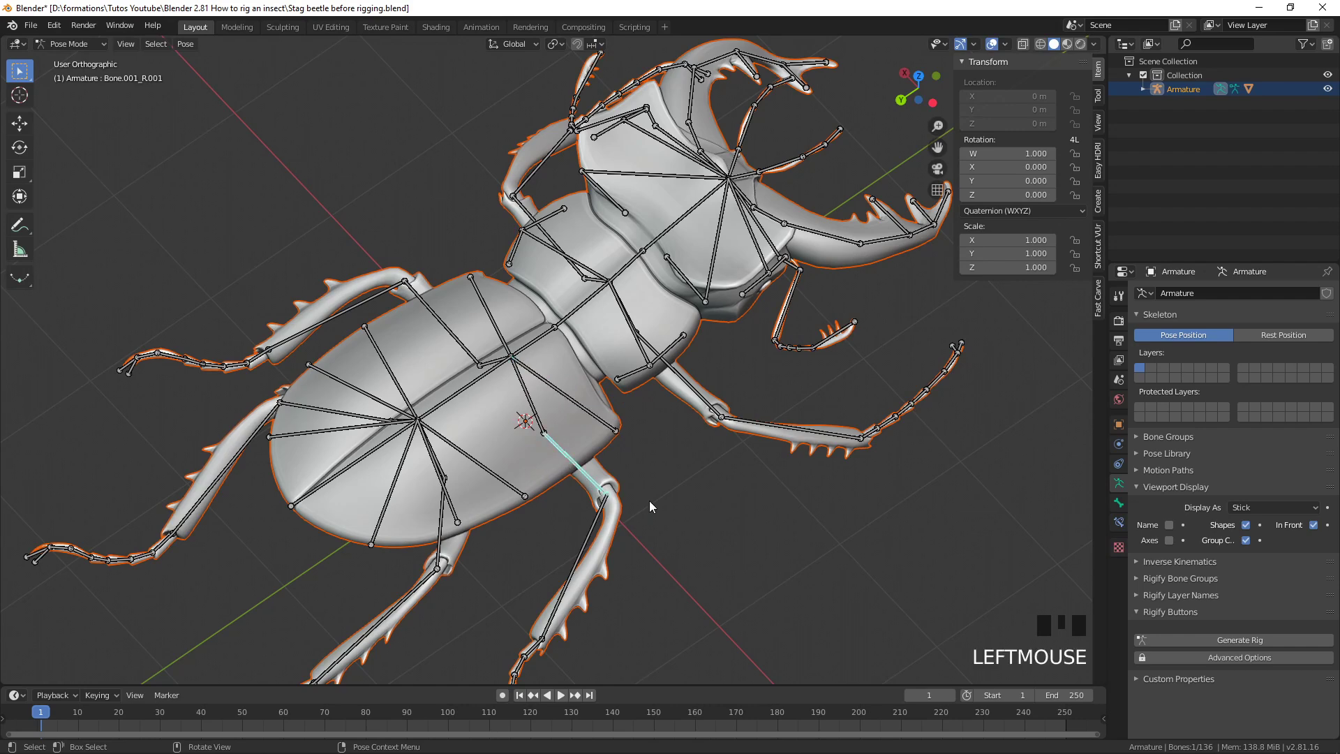
{"action": "key", "text": "r"}
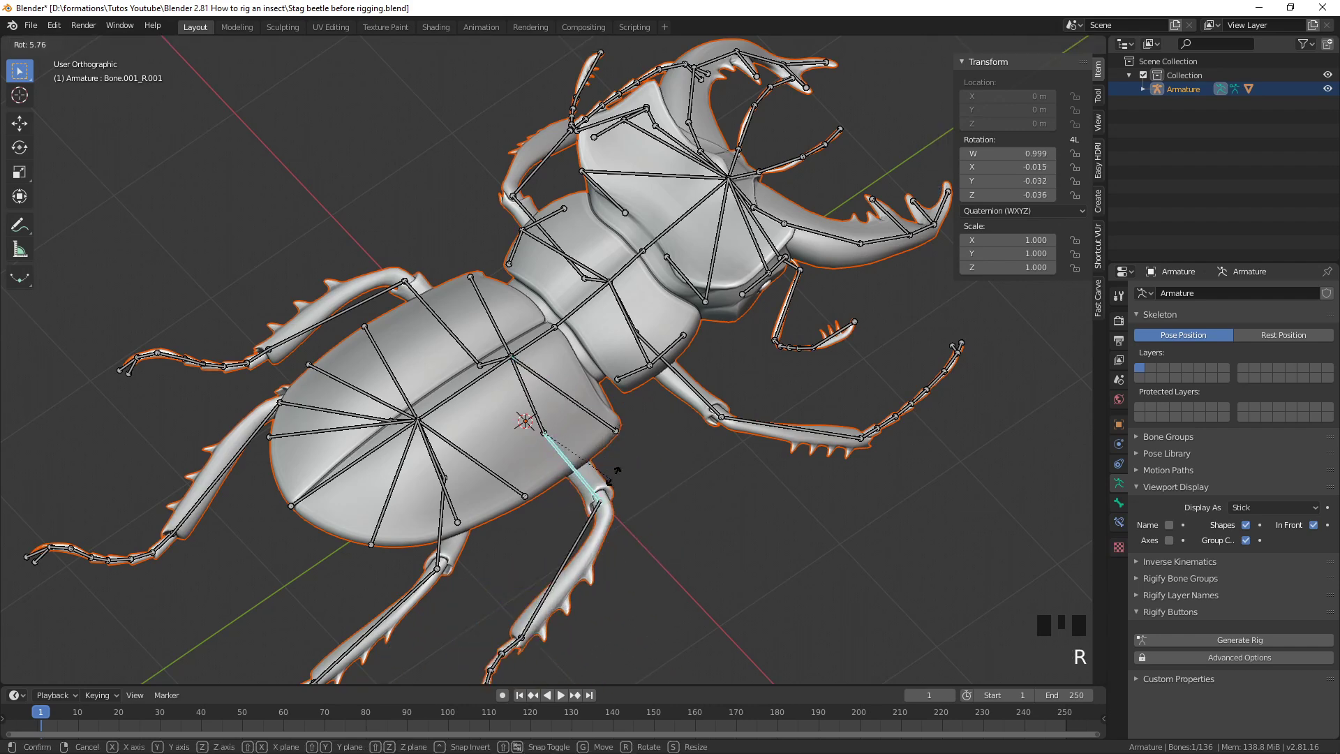
{"action": "right_click", "coordinate": [613, 472]}
{"action": "scroll", "coordinate": [572, 533], "scroll_direction": "up", "scroll_amount": 2}
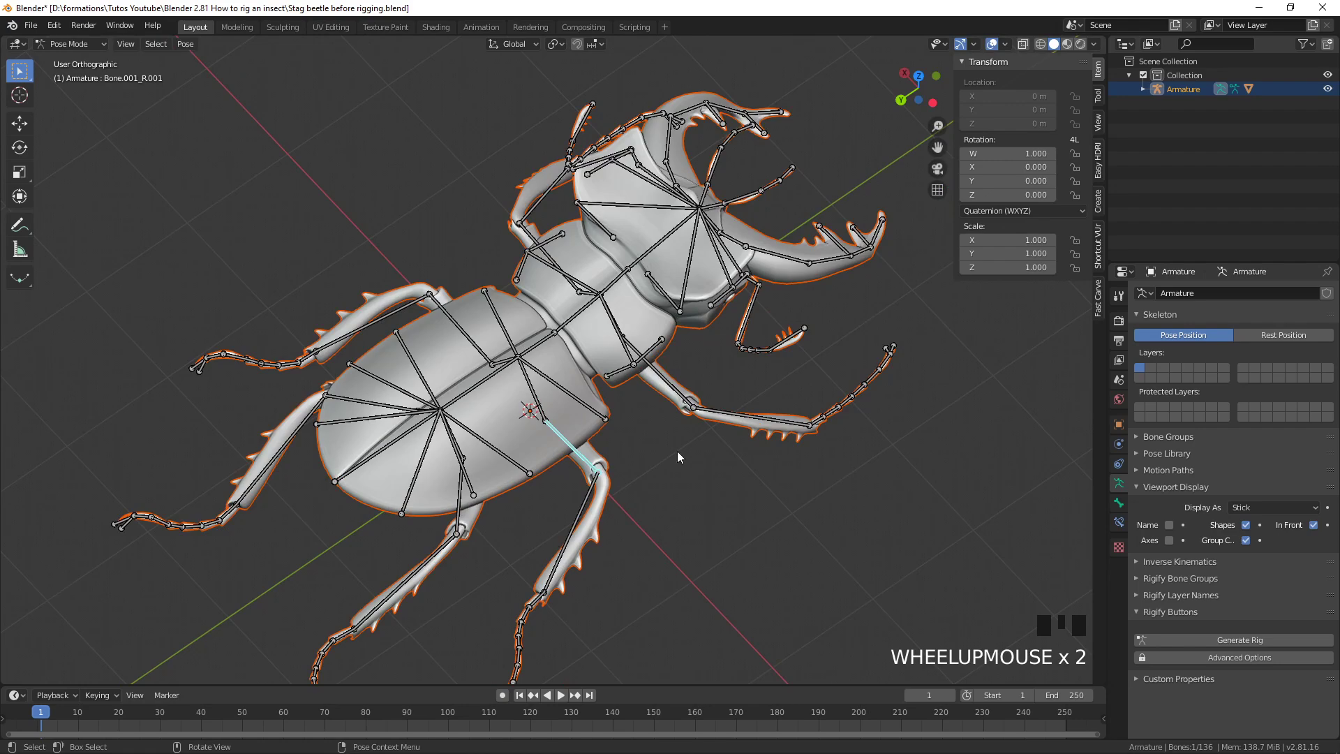
Select the two front abdomen support bones together with all support bones on both sides of the thorax
{"action": "middle_click_drag", "start_coordinate": [678, 378], "coordinate": [605, 410]}
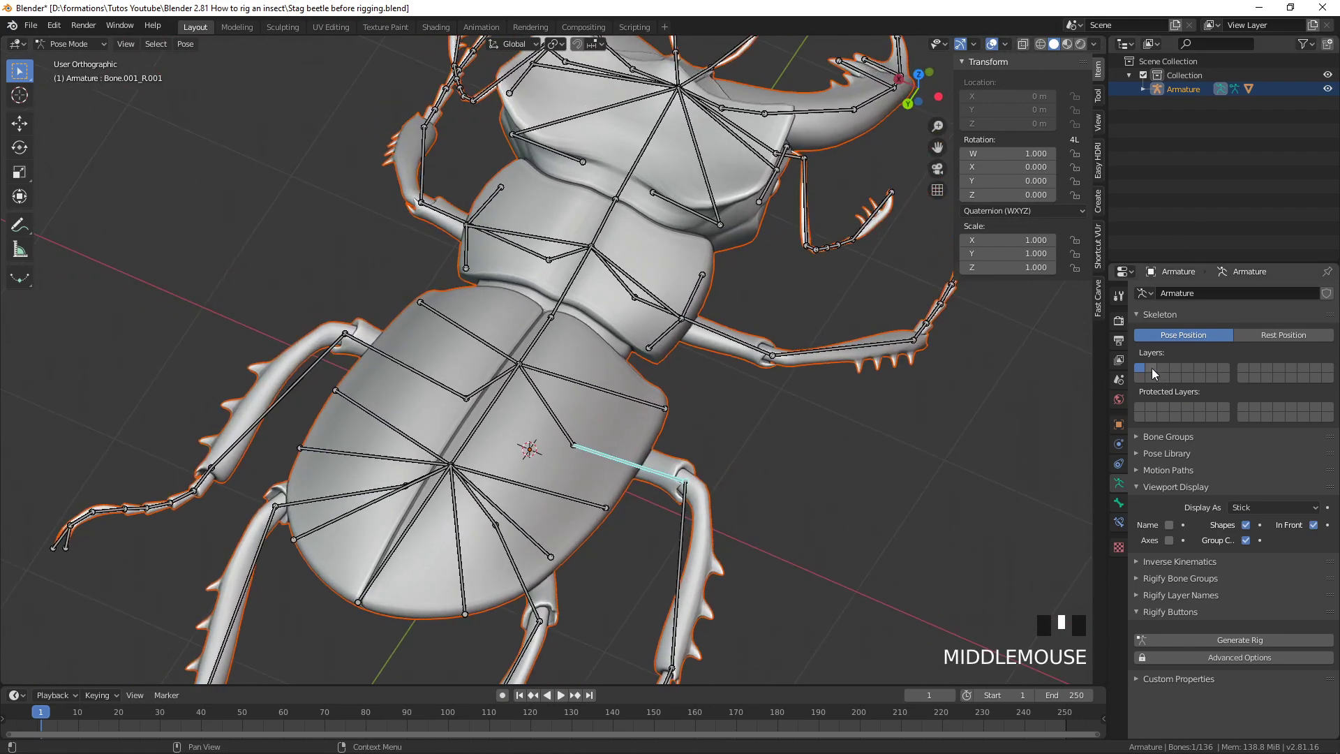
{"action": "left_click", "coordinate": [590, 385]}
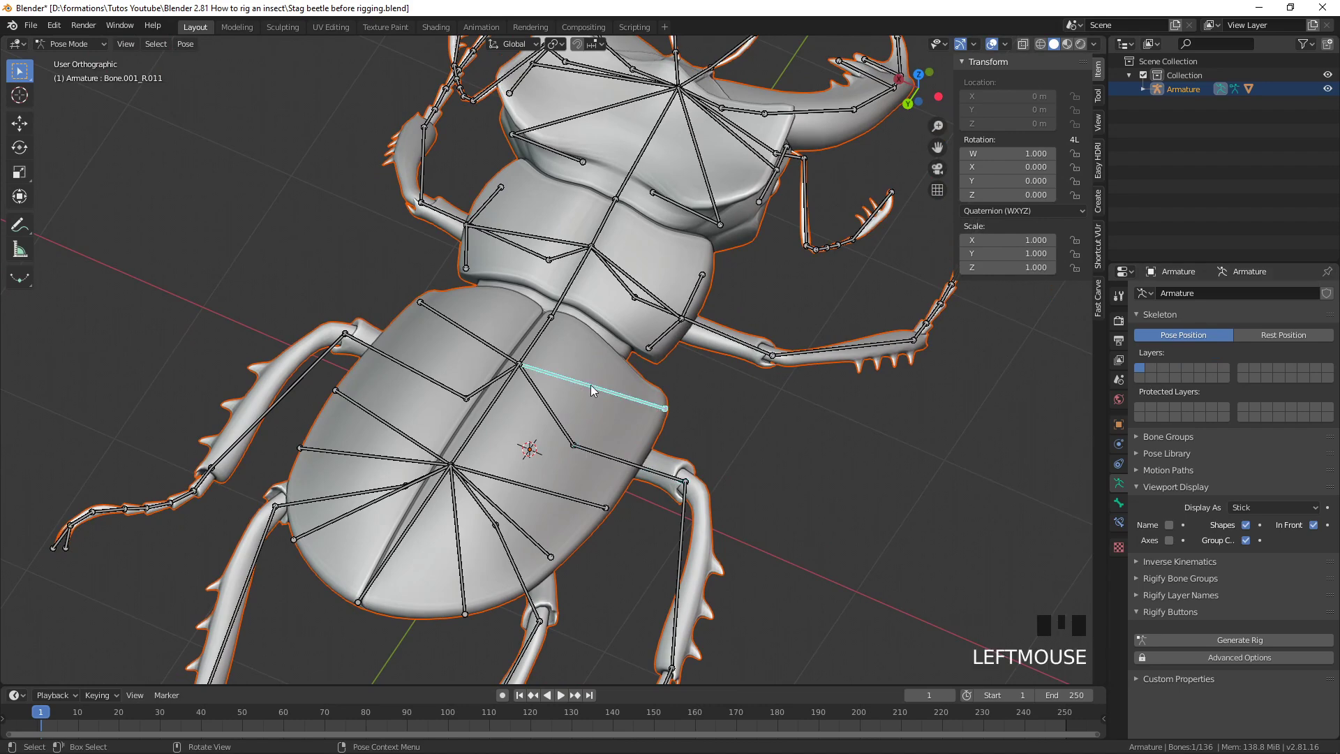
{"action": "left_click", "coordinate": [477, 340], "text": "shift"}
{"action": "middle_click_drag", "start_coordinate": [662, 261], "coordinate": [670, 269]}
{"action": "left_click", "coordinate": [685, 265], "text": "shift"}
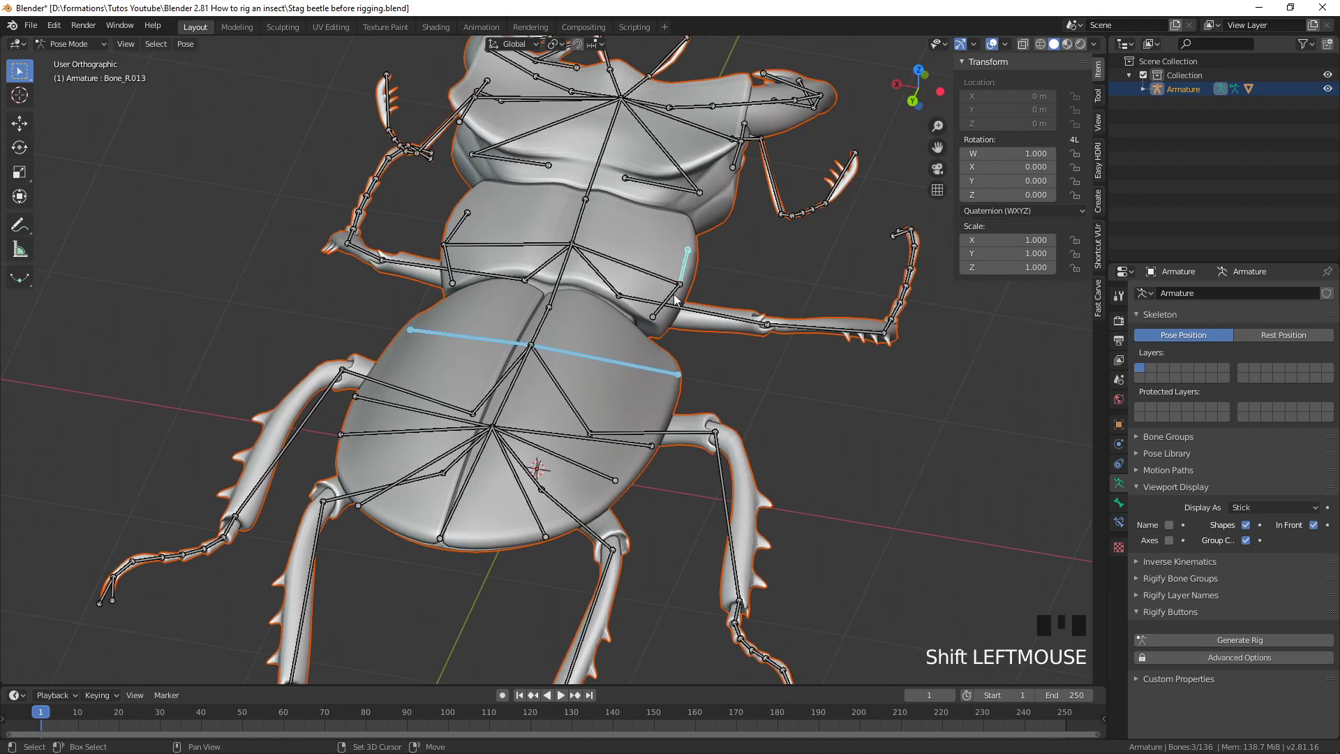
{"action": "left_click", "coordinate": [666, 301], "text": "shift"}
{"action": "left_click", "coordinate": [567, 234], "text": "shift"}
{"action": "left_click", "coordinate": [515, 245], "text": "shift"}
{"action": "left_click", "coordinate": [463, 228], "text": "shift"}
{"action": "left_click", "coordinate": [449, 259], "text": "shift"}
Add the support bones radiating across the rear of the abdomen to the selection
{"action": "middle_click_drag", "start_coordinate": [449, 260], "coordinate": [576, 342]}
{"action": "left_click", "coordinate": [552, 514], "text": "shift"}
{"action": "left_click", "coordinate": [541, 559], "text": "shift"}
{"action": "left_click", "coordinate": [484, 595], "text": "shift"}
{"action": "left_click", "coordinate": [375, 549], "text": "shift"}
{"action": "left_click", "coordinate": [351, 494], "text": "shift"}
{"action": "left_click", "coordinate": [378, 454], "text": "shift"}
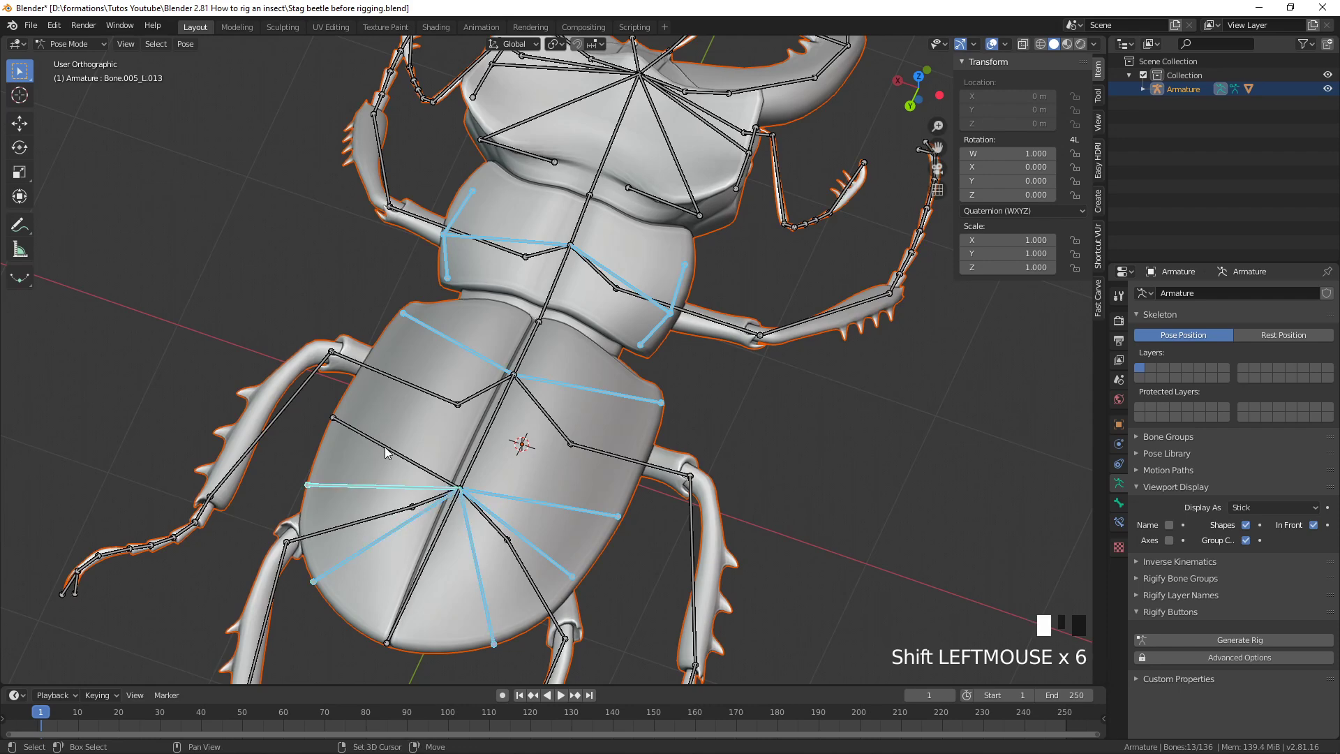
Add the head's rear support bones and the right-side bones near the eye to the selection
{"action": "middle_click_drag", "start_coordinate": [381, 452], "coordinate": [597, 397]}
{"action": "scroll", "coordinate": [634, 362], "scroll_direction": "up", "scroll_amount": 2}
{"action": "left_click", "coordinate": [636, 361], "text": "shift"}
{"action": "left_click", "coordinate": [660, 312], "text": "shift"}
{"action": "left_click", "coordinate": [507, 255], "text": "shift"}
{"action": "left_click", "coordinate": [572, 222], "text": "shift"}
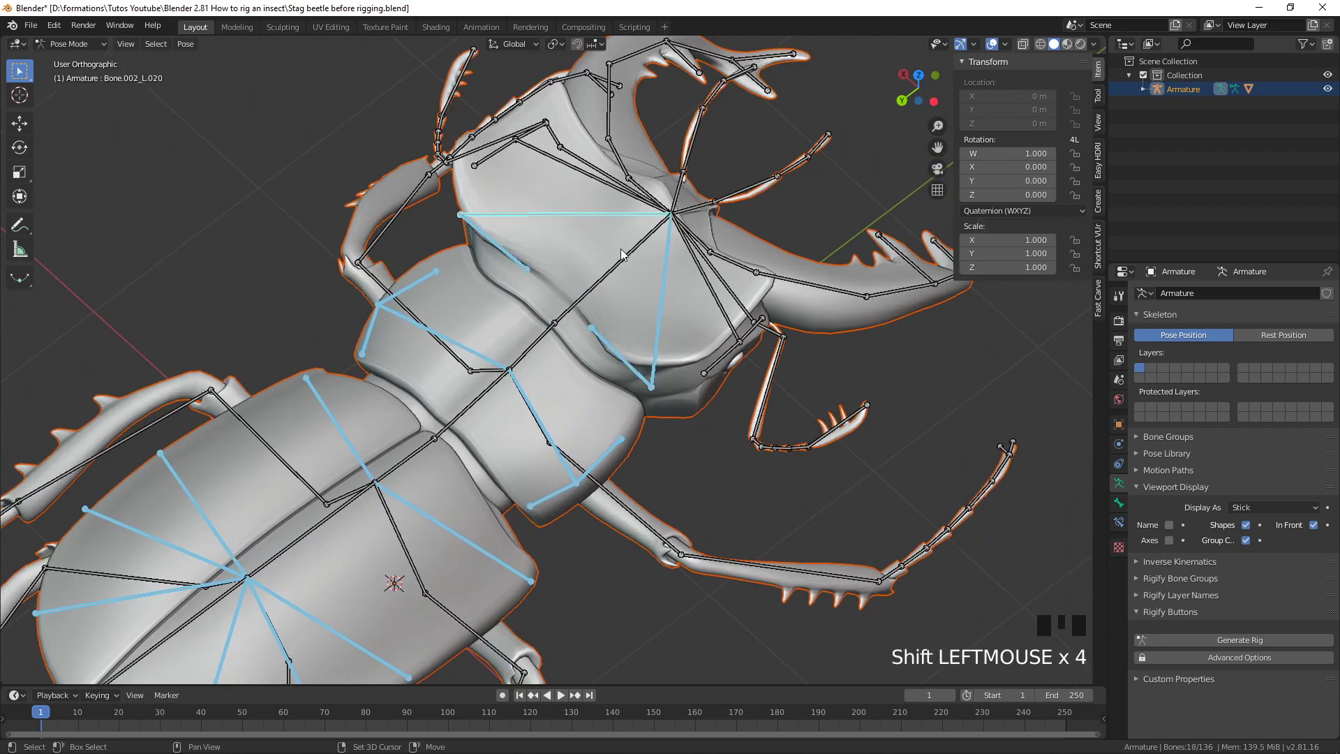
{"action": "left_click", "coordinate": [740, 343], "text": "shift"}
{"action": "left_click", "coordinate": [745, 335], "text": "shift"}
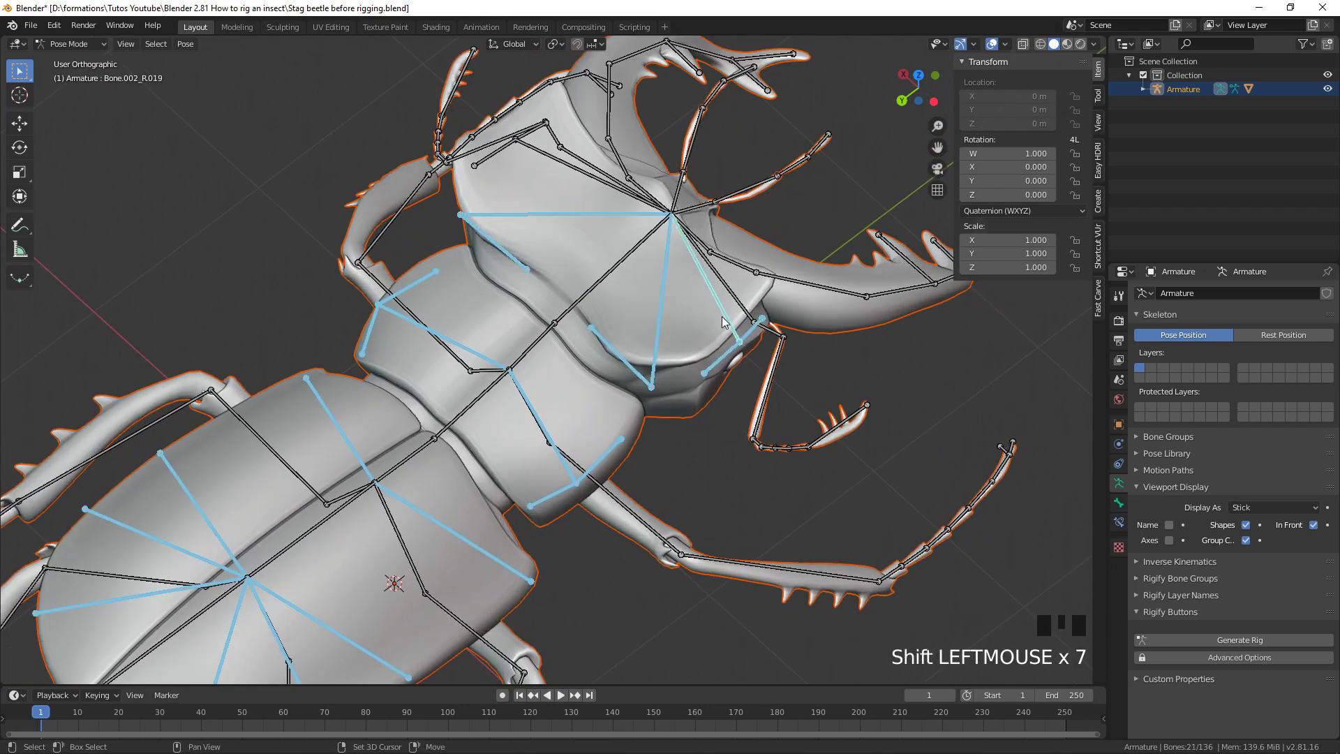
Add the left-side support bones of the head near the eye to the selection
{"action": "middle_click_drag", "start_coordinate": [633, 261], "coordinate": [645, 373], "text": "shift"}
{"action": "left_click", "coordinate": [535, 250], "text": "shift"}
{"action": "left_click", "coordinate": [537, 245], "text": "shift"}
{"action": "left_click", "coordinate": [540, 258], "text": "shift"}
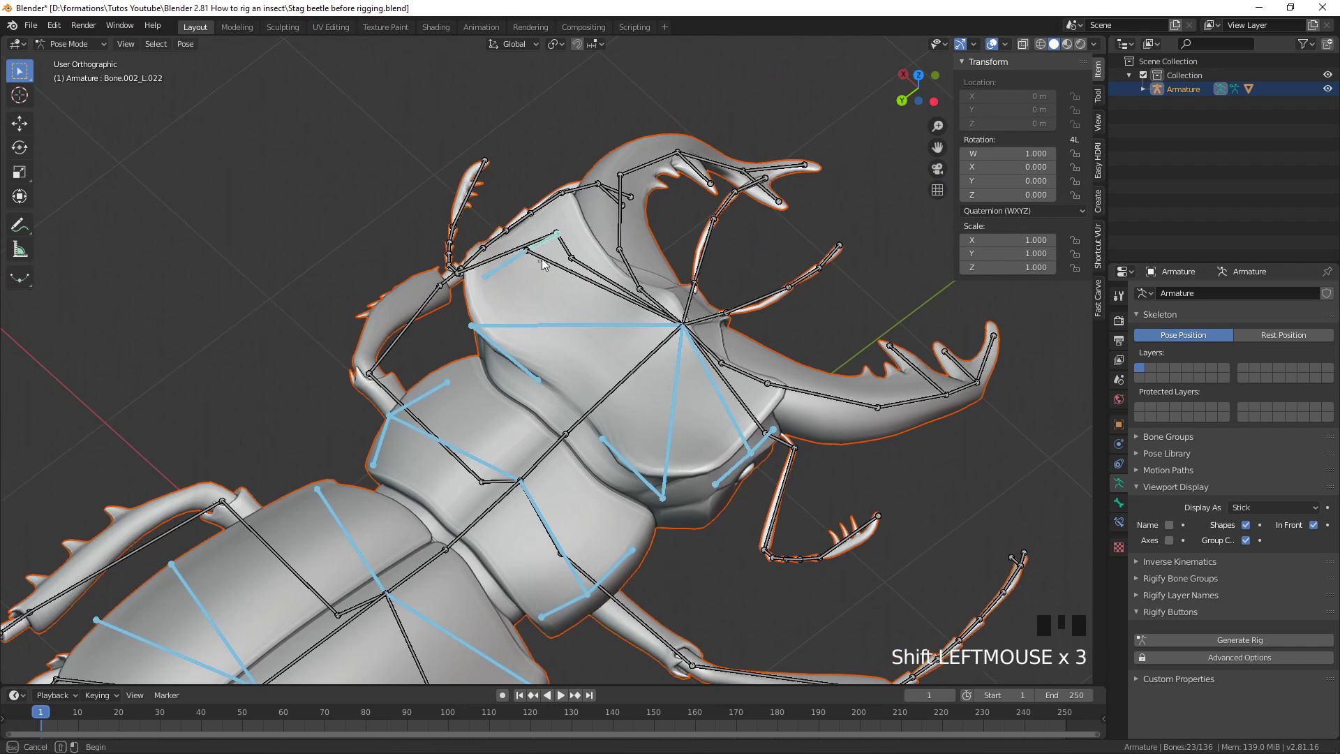
{"action": "left_click", "coordinate": [557, 260], "text": "shift"}
{"action": "middle_click_drag", "start_coordinate": [557, 262], "coordinate": [643, 312]}
Move all selected support bones to the armature's second bone layer
{"action": "scroll", "coordinate": [717, 332], "scroll_direction": "down", "scroll_amount": 2}
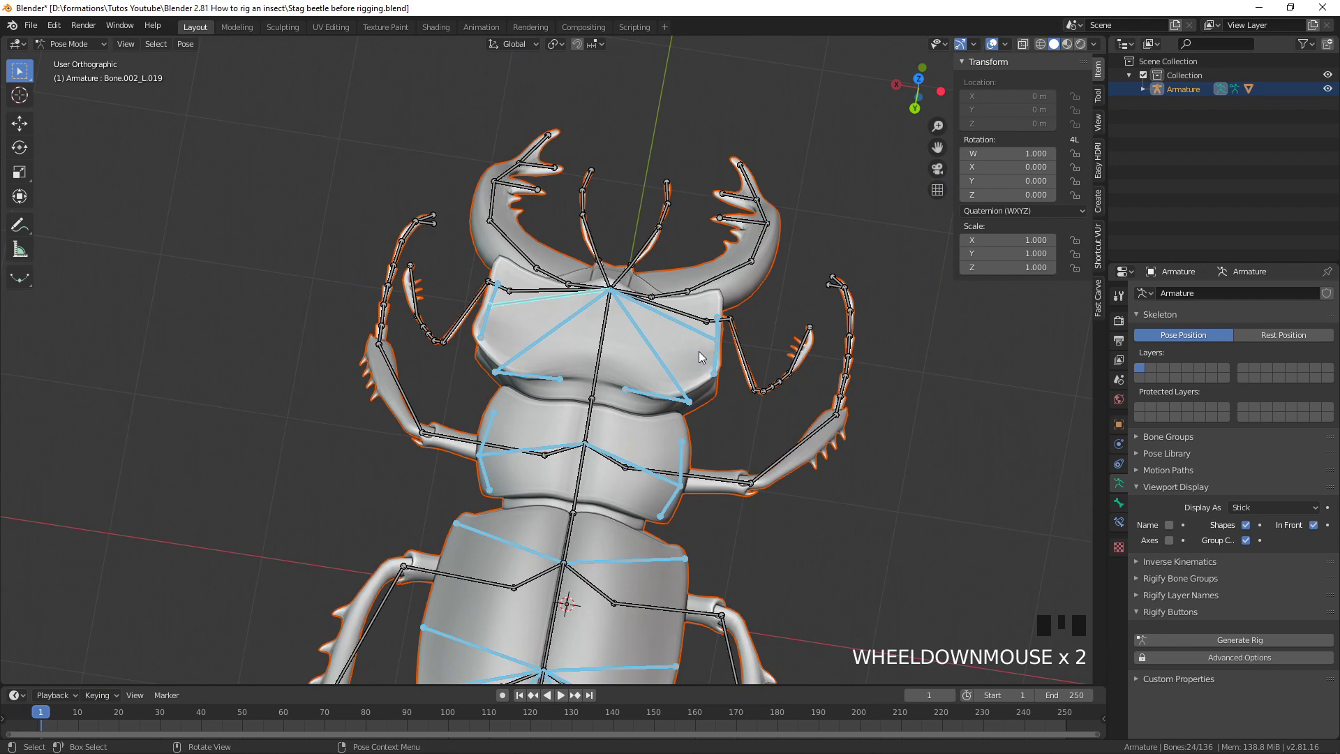
{"action": "key", "text": "m"}
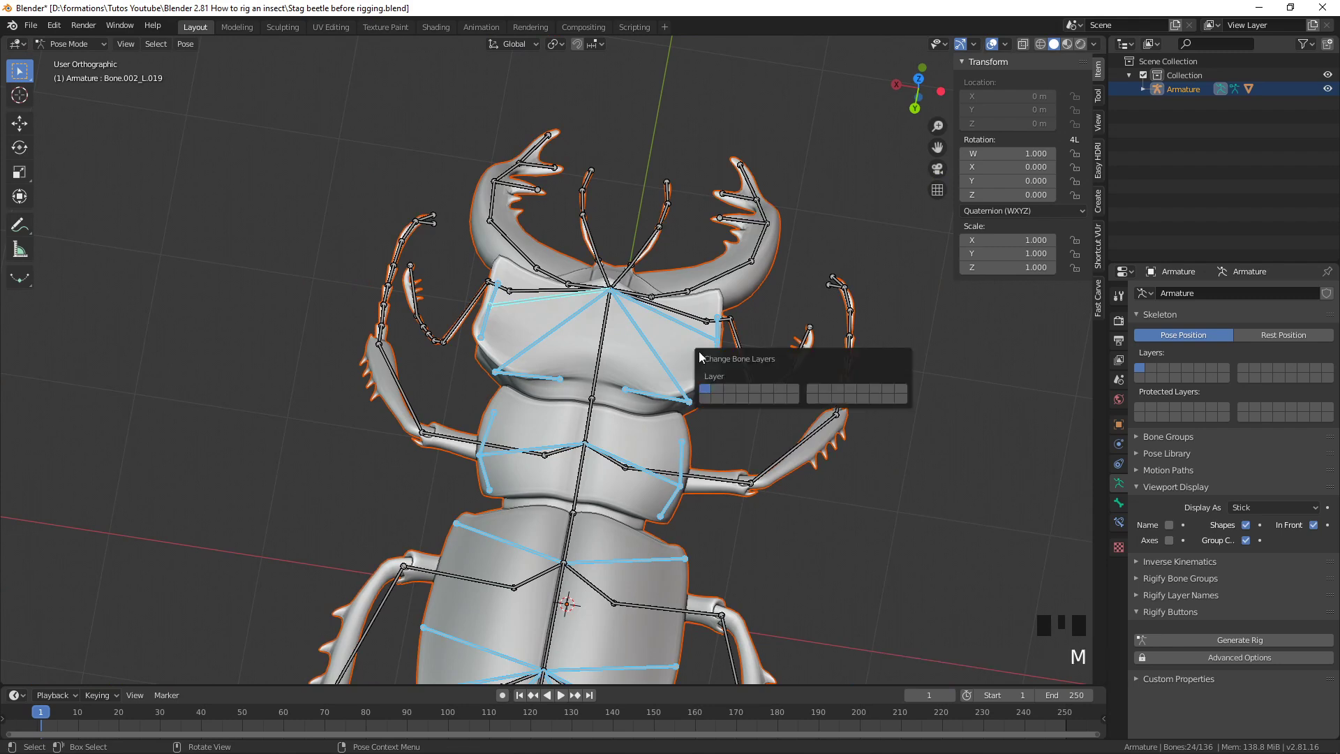
{"action": "left_click", "coordinate": [720, 391]}
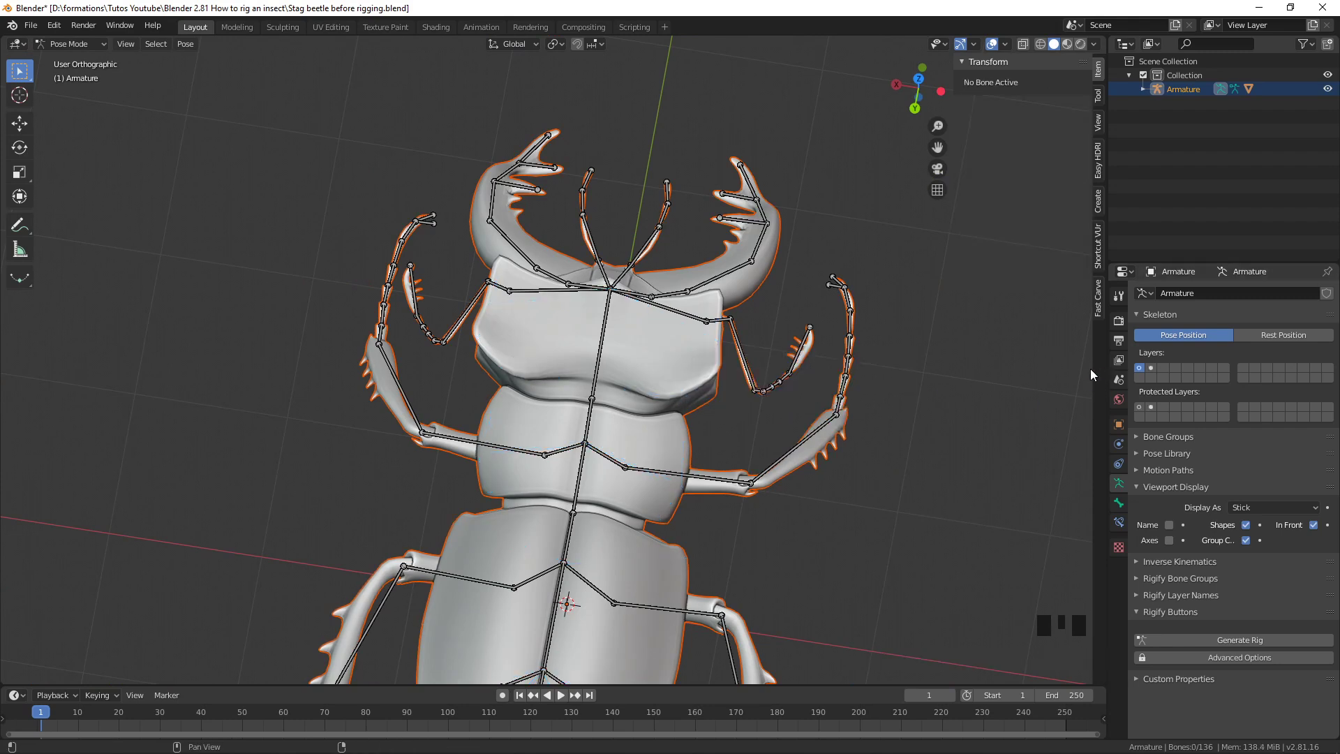
Display the second bone layer on its own to check the support bones, and switch back to the first layer
{"action": "left_click", "coordinate": [1154, 367]}
{"action": "scroll", "coordinate": [680, 492], "scroll_direction": "down", "scroll_amount": 4}
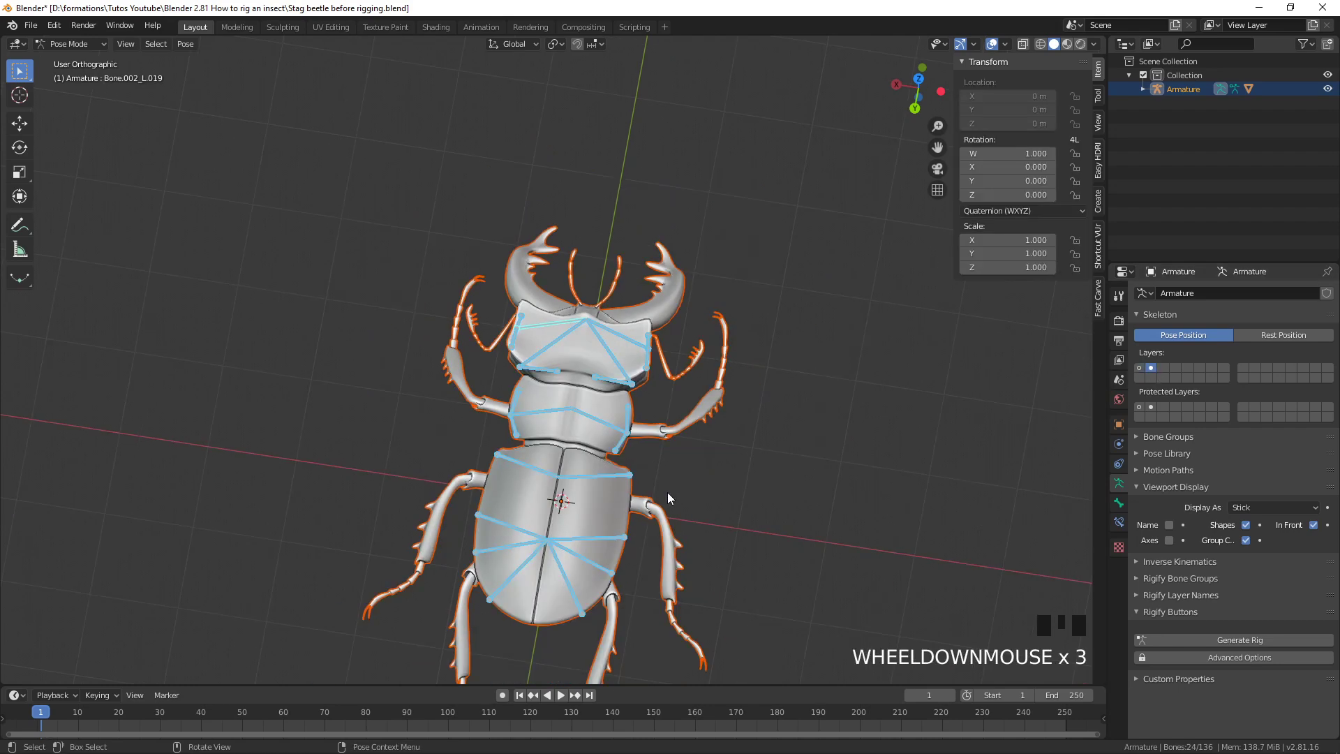
{"action": "scroll", "coordinate": [626, 388], "scroll_direction": "up", "scroll_amount": 4}
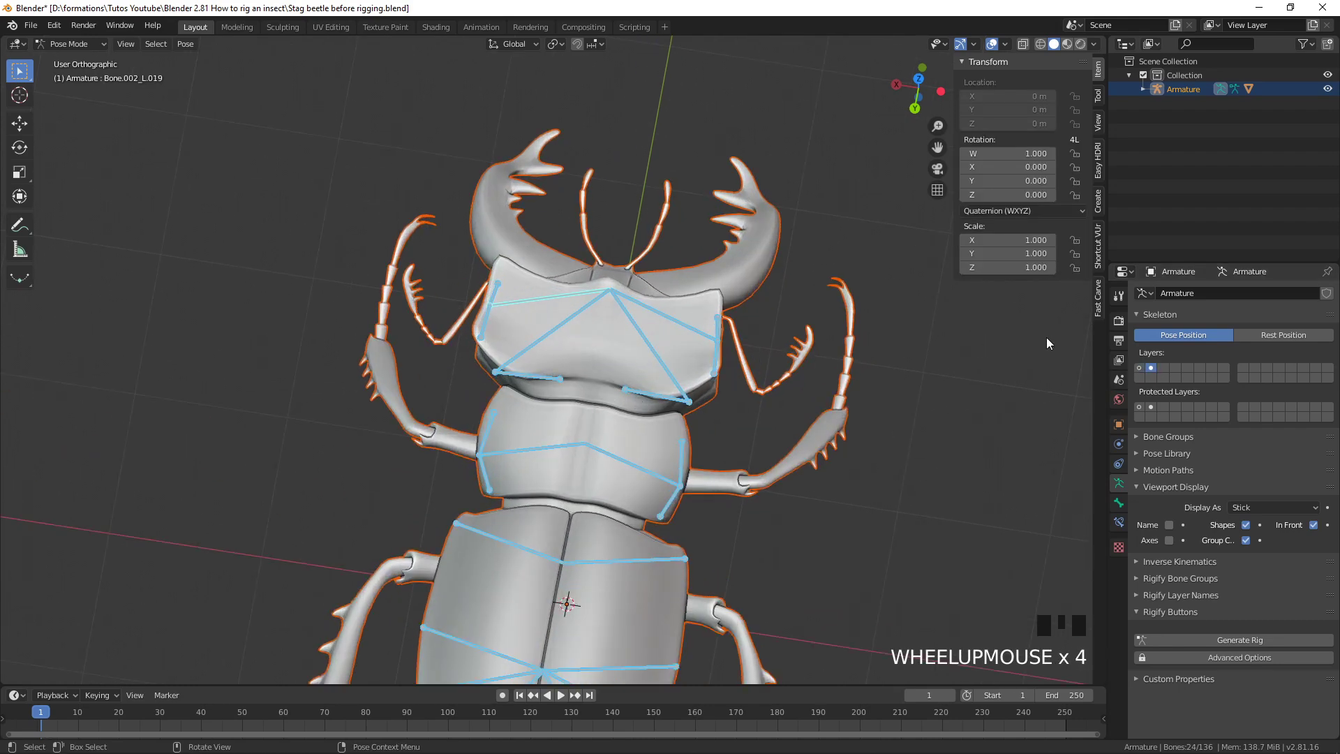
{"action": "left_click", "coordinate": [1141, 366]}
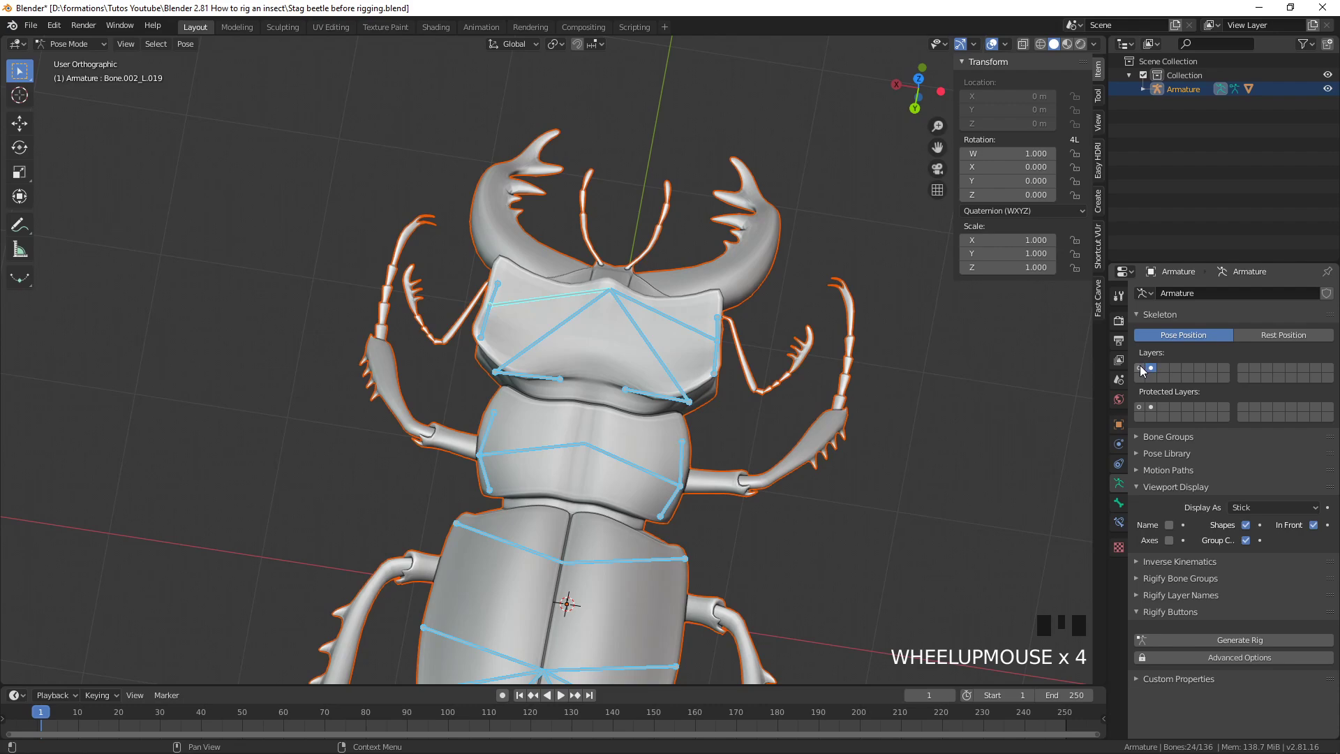
Change the armature's bone display from the stick style to B-Bone
{"action": "scroll", "coordinate": [731, 460], "scroll_direction": "down", "scroll_amount": 2}
{"action": "middle_click_drag", "start_coordinate": [731, 460], "coordinate": [609, 475]}
{"action": "scroll", "coordinate": [578, 451], "scroll_direction": "up", "scroll_amount": 3}
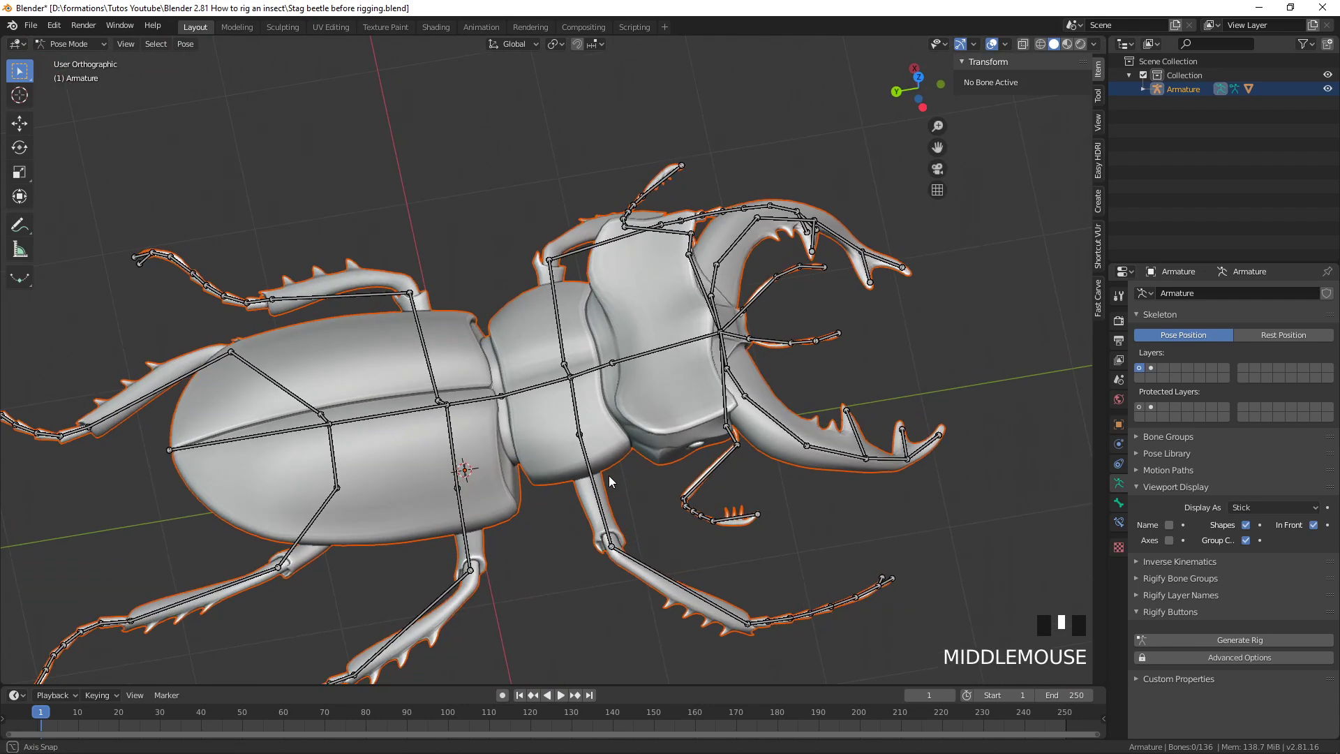
{"action": "left_click", "coordinate": [492, 398]}
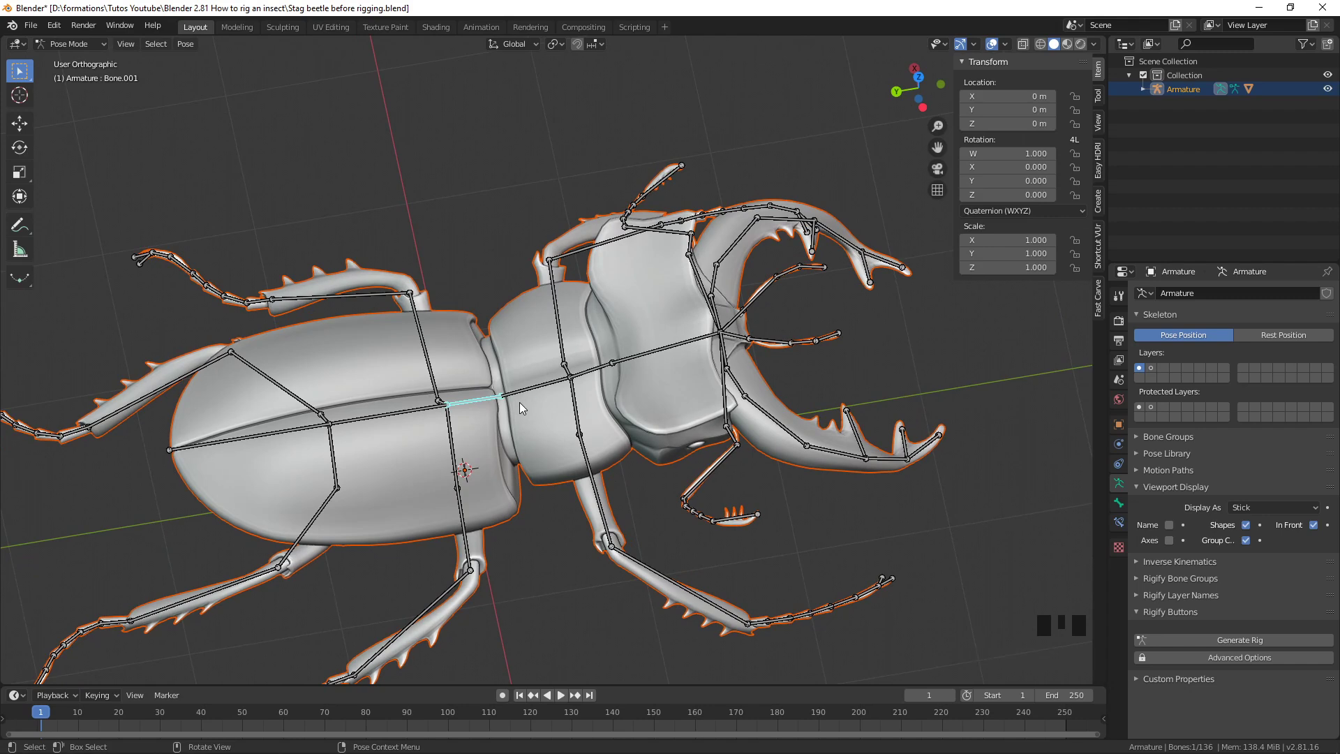
{"action": "scroll", "coordinate": [683, 386], "scroll_direction": "down", "scroll_amount": 3}
{"action": "scroll", "coordinate": [682, 411], "scroll_direction": "up", "scroll_amount": 2}
{"action": "middle_click_drag", "start_coordinate": [638, 391], "coordinate": [606, 341], "text": "shift"}
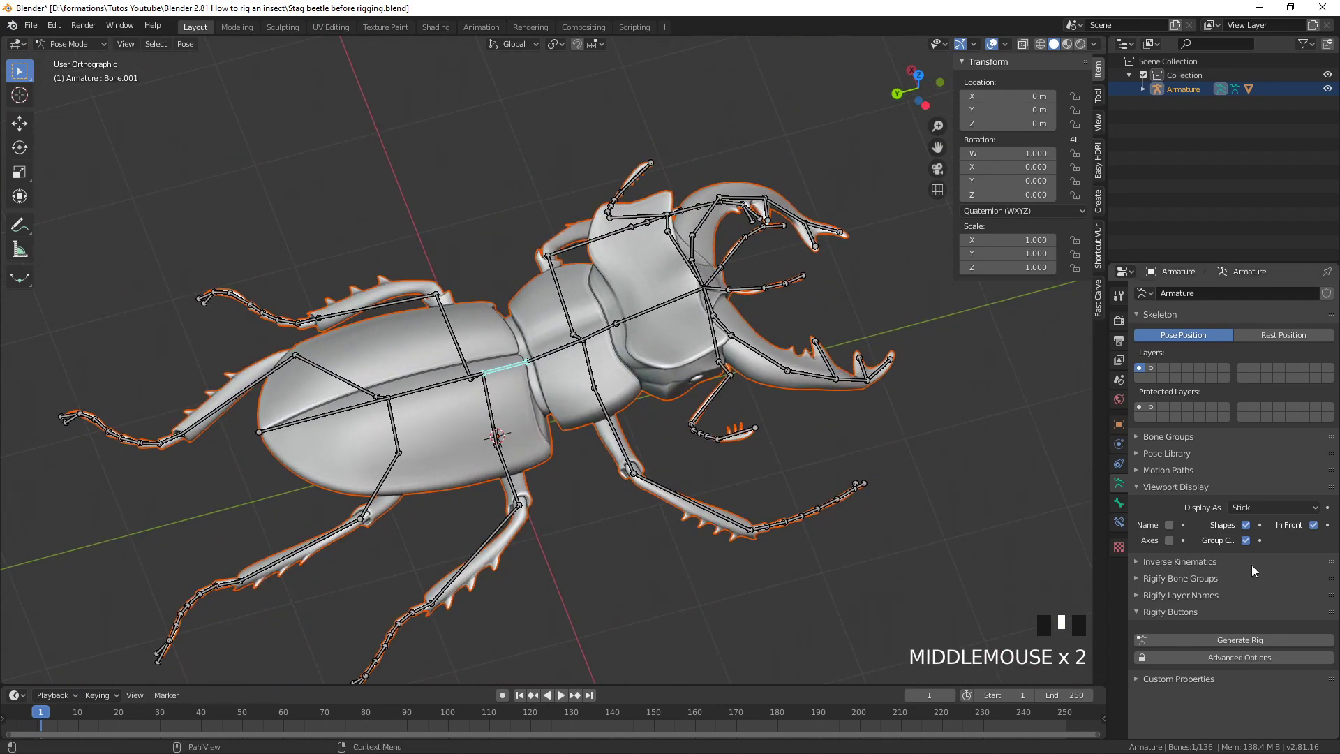
{"action": "left_click", "coordinate": [1270, 505]}
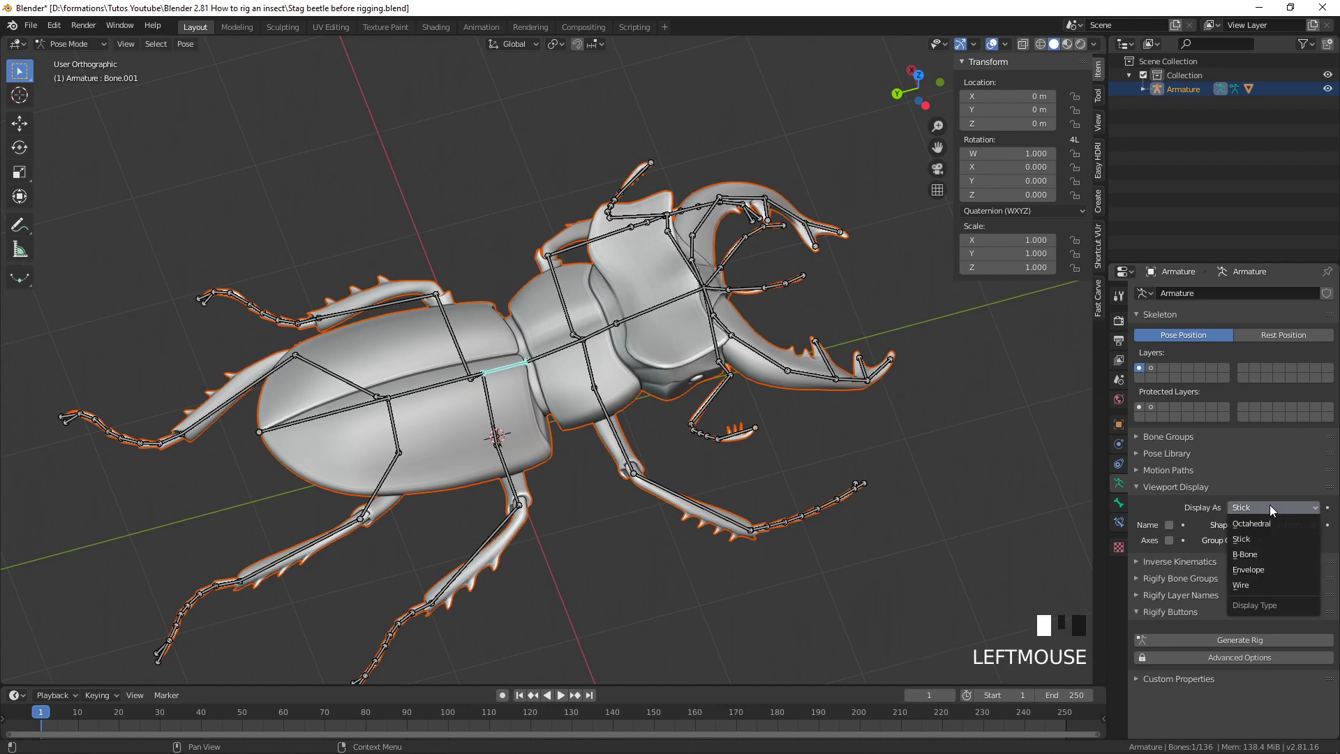
{"action": "left_click", "coordinate": [1259, 559]}
{"action": "scroll", "coordinate": [558, 384], "scroll_direction": "up", "scroll_amount": 3}
{"action": "middle_click_drag", "start_coordinate": [559, 384], "coordinate": [639, 414]}
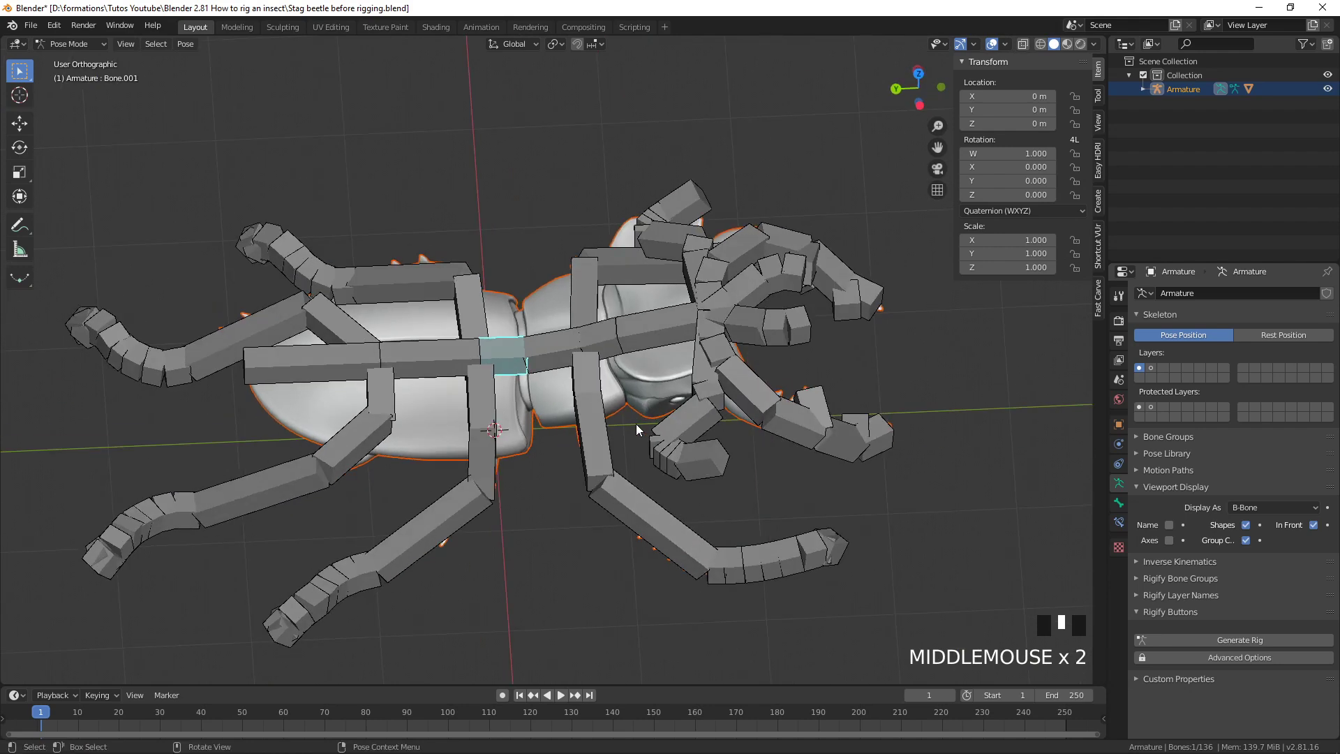
Select all visible bones and scale their B-Bone display thickness down to about 0.06
{"action": "key", "text": "a"}
{"action": "key", "text": "a"}
{"action": "key", "text": "a"}
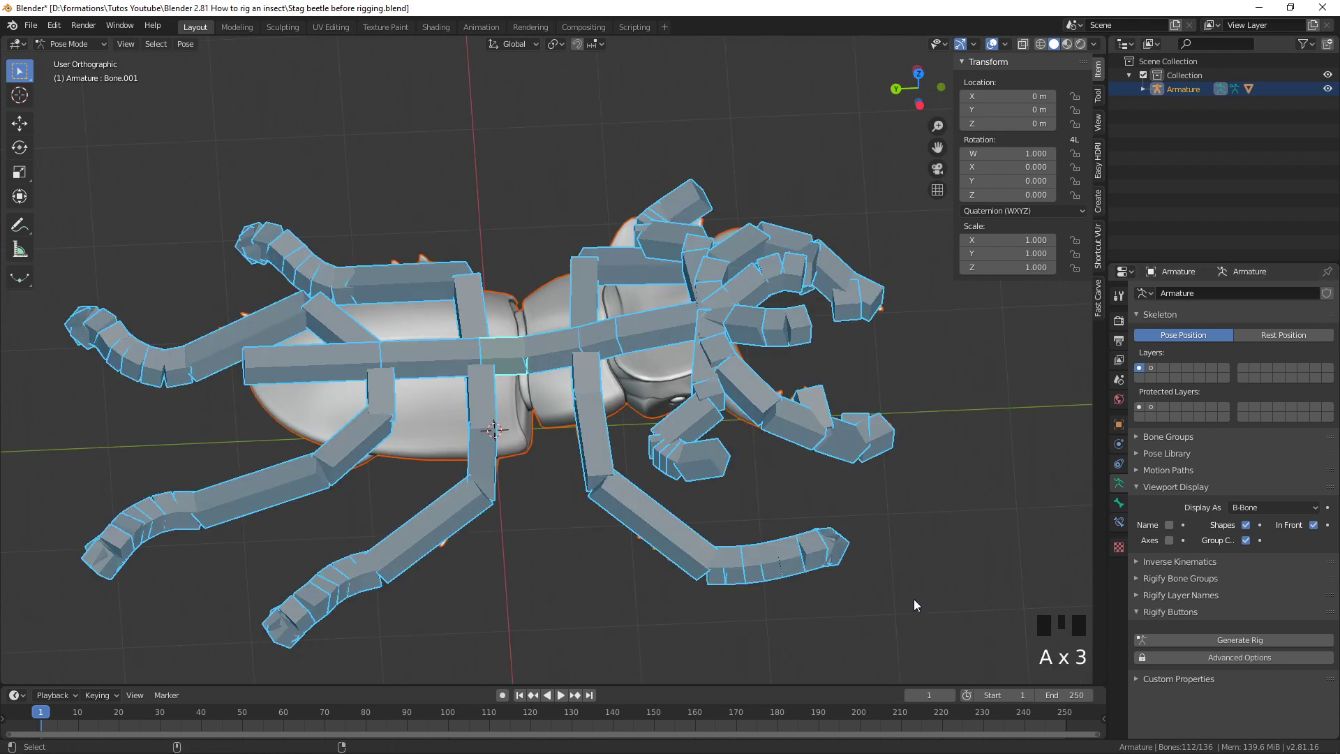
{"action": "key", "text": "ctrl+alt+s"}
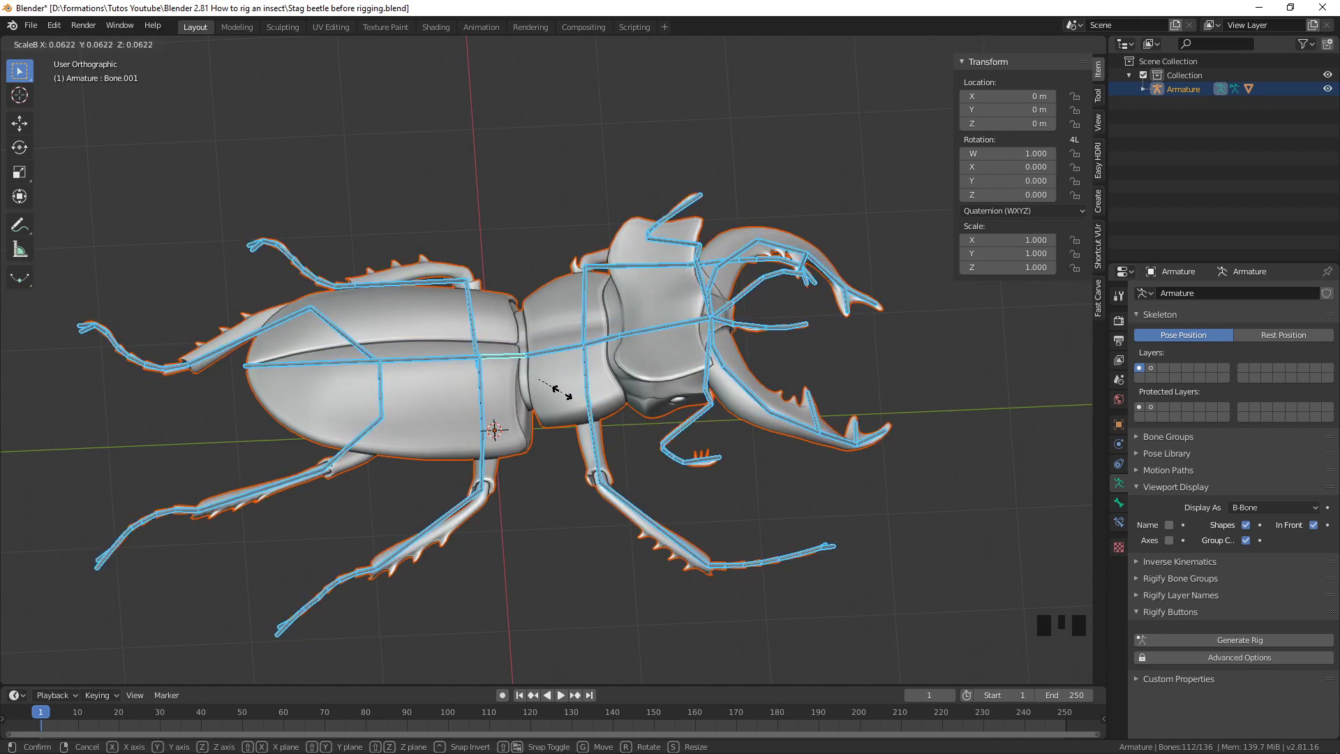
{"action": "left_click", "coordinate": [567, 397]}
Move the two bones linking the head's front centre to the left and right palps to the second bone layer
{"action": "middle_click_drag", "start_coordinate": [566, 397], "coordinate": [785, 400]}
{"action": "scroll", "coordinate": [711, 442], "scroll_direction": "up", "scroll_amount": 3}
{"action": "left_click", "coordinate": [841, 325]}
{"action": "middle_click_drag", "start_coordinate": [842, 325], "coordinate": [649, 251]}
{"action": "left_click", "coordinate": [647, 194], "text": "shift"}
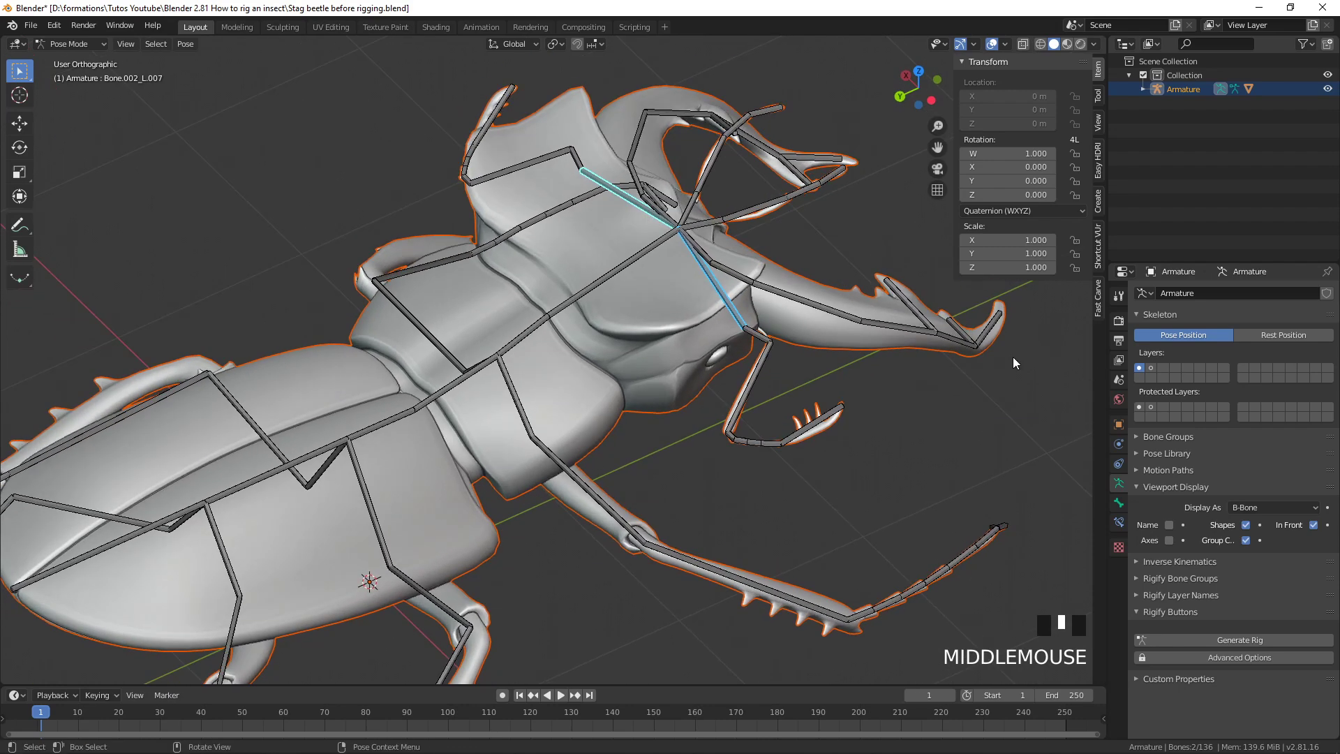
{"action": "key", "text": "m"}
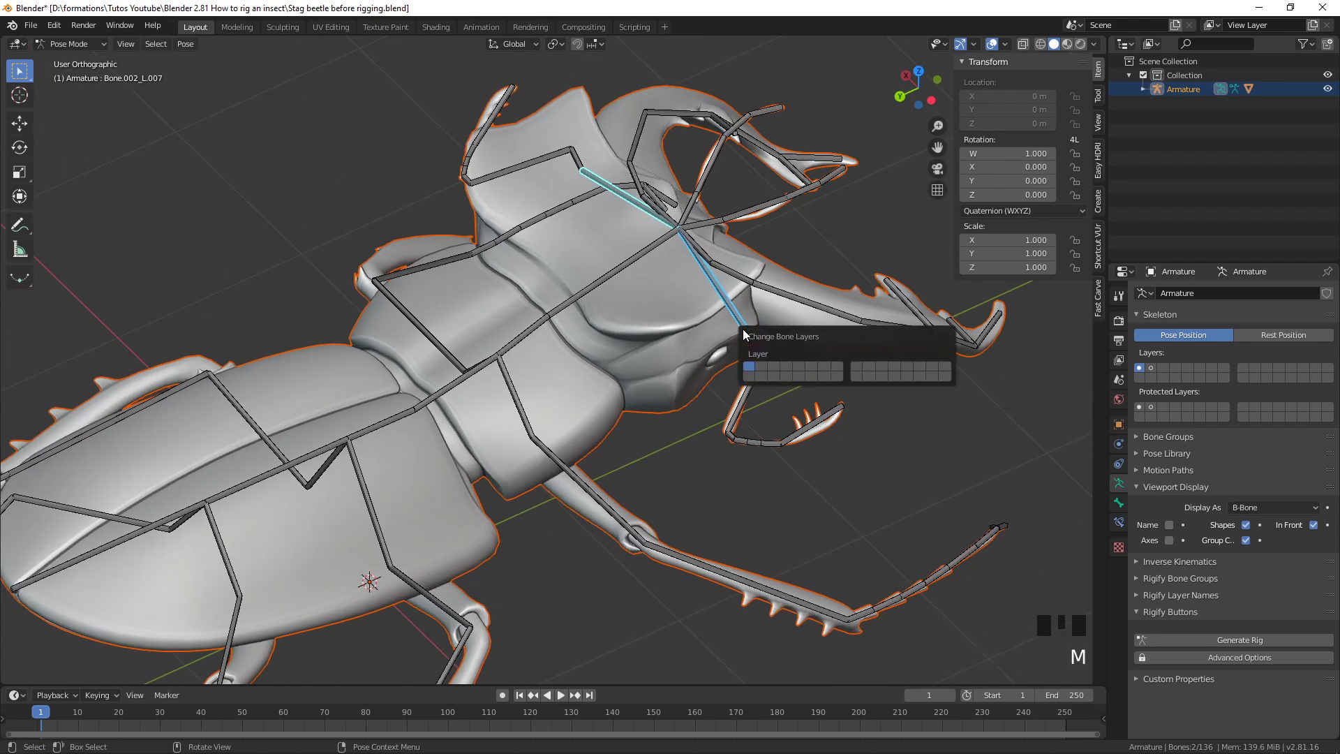
{"action": "left_click", "coordinate": [759, 368]}
Move the four short connecting bones at the head's front, leading to the mandibles and antennae, to the second bone layer
{"action": "scroll", "coordinate": [652, 386], "scroll_direction": "down", "scroll_amount": 2}
{"action": "middle_click_drag", "start_coordinate": [652, 387], "coordinate": [691, 345]}
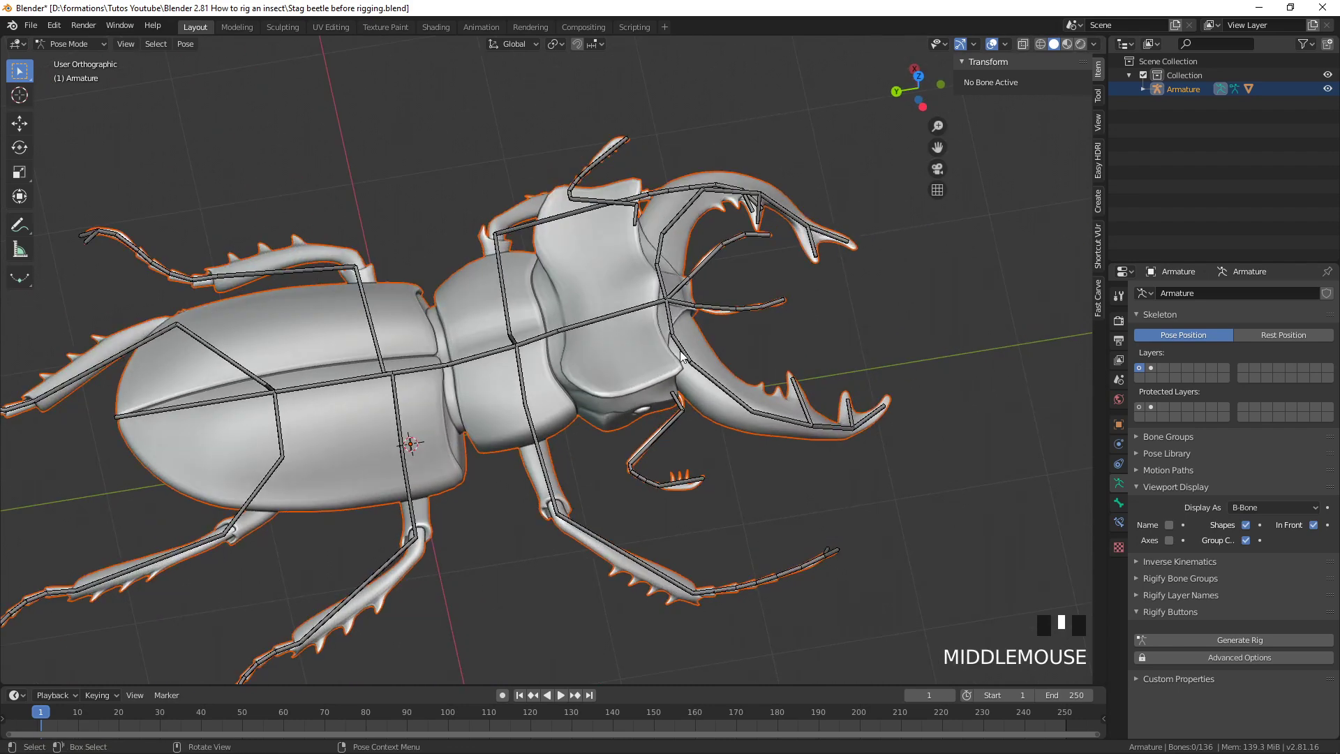
{"action": "scroll", "coordinate": [694, 340], "scroll_direction": "up", "scroll_amount": 3}
{"action": "left_click", "coordinate": [694, 312]}
{"action": "left_click", "coordinate": [694, 305]}
{"action": "left_click", "coordinate": [684, 271], "text": "shift"}
{"action": "left_click", "coordinate": [709, 283], "text": "shift"}
{"action": "left_click", "coordinate": [709, 302], "text": "shift"}
{"action": "middle_click_drag", "start_coordinate": [698, 319], "coordinate": [602, 323]}
{"action": "key", "text": "m"}
{"action": "left_click", "coordinate": [749, 343]}
Move the six bones connecting the spine to the front, middle and rear legs to the second bone layer
{"action": "scroll", "coordinate": [631, 363], "scroll_direction": "up", "scroll_amount": 2}
{"action": "left_click", "coordinate": [630, 363]}
{"action": "left_click", "coordinate": [564, 303], "text": "shift"}
{"action": "left_click", "coordinate": [570, 468], "text": "shift"}
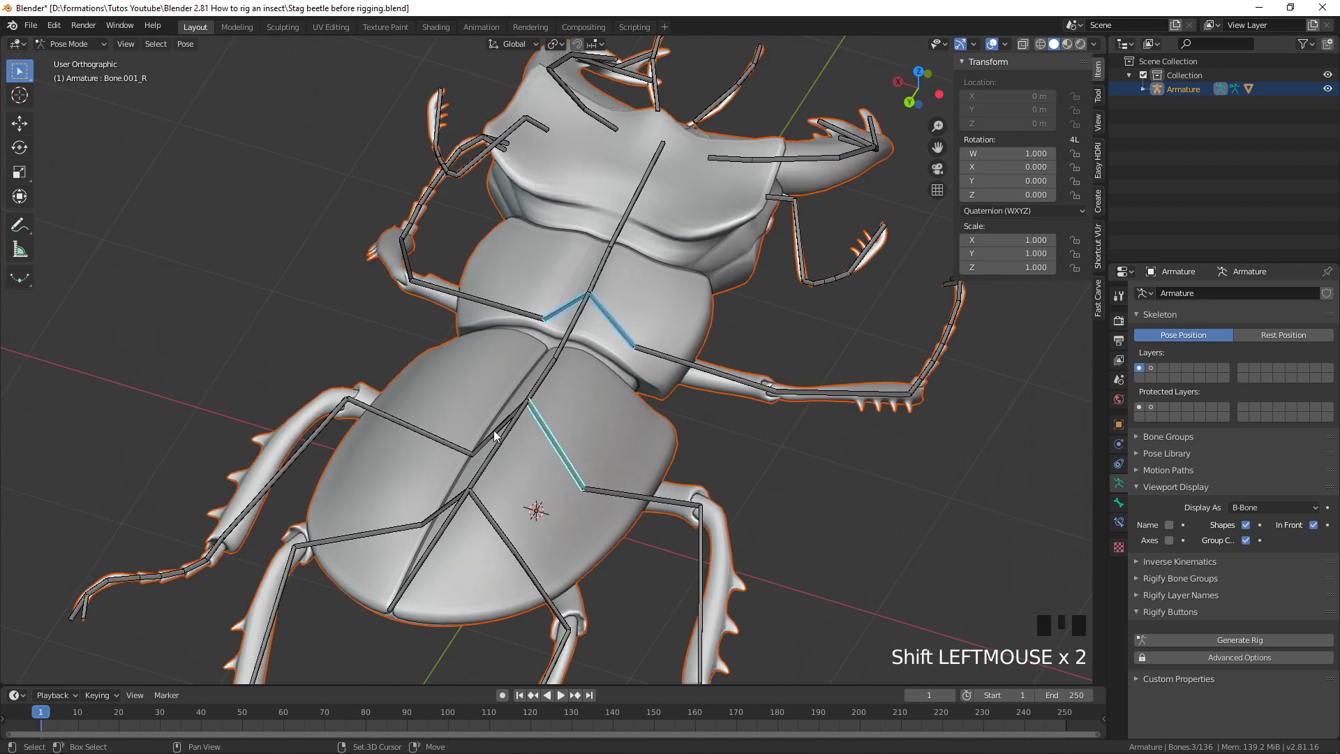
{"action": "left_click", "coordinate": [493, 430], "text": "shift"}
{"action": "left_click", "coordinate": [488, 519], "text": "shift"}
{"action": "left_click", "coordinate": [444, 511], "text": "shift"}
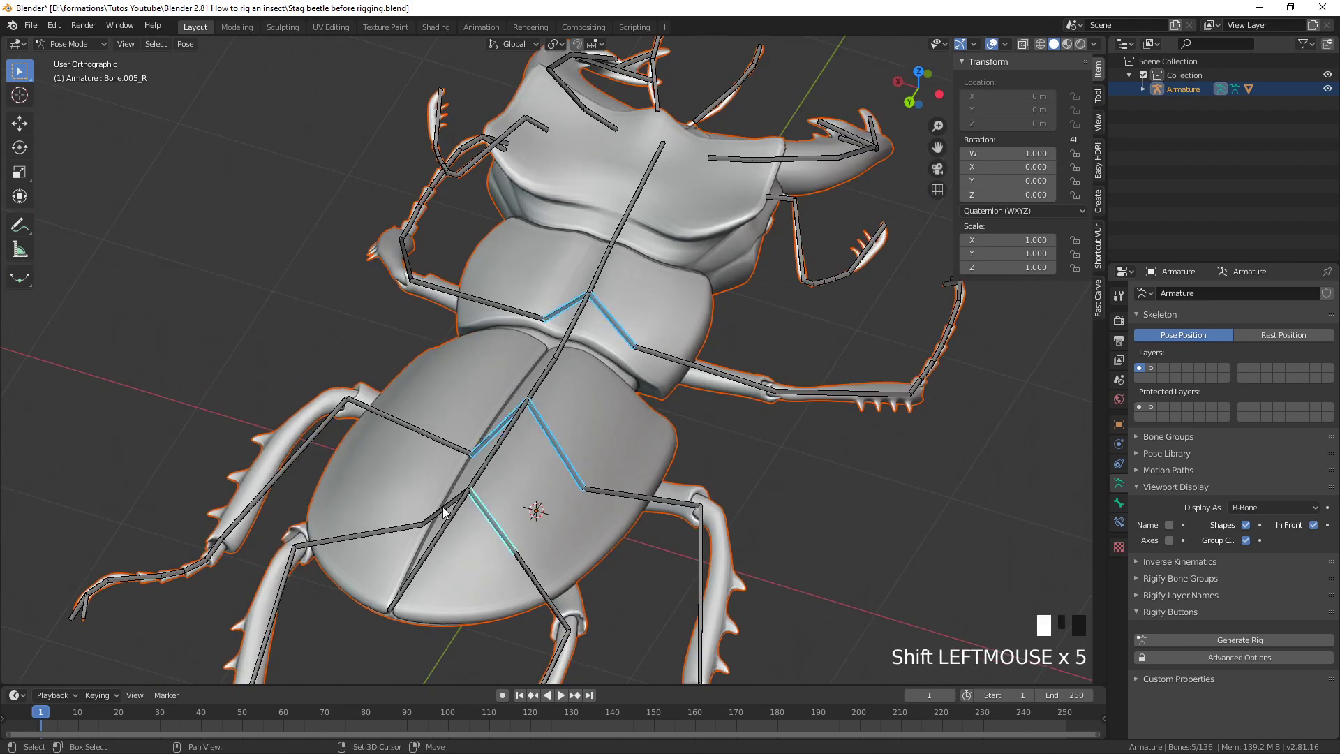
{"action": "key", "text": "m"}
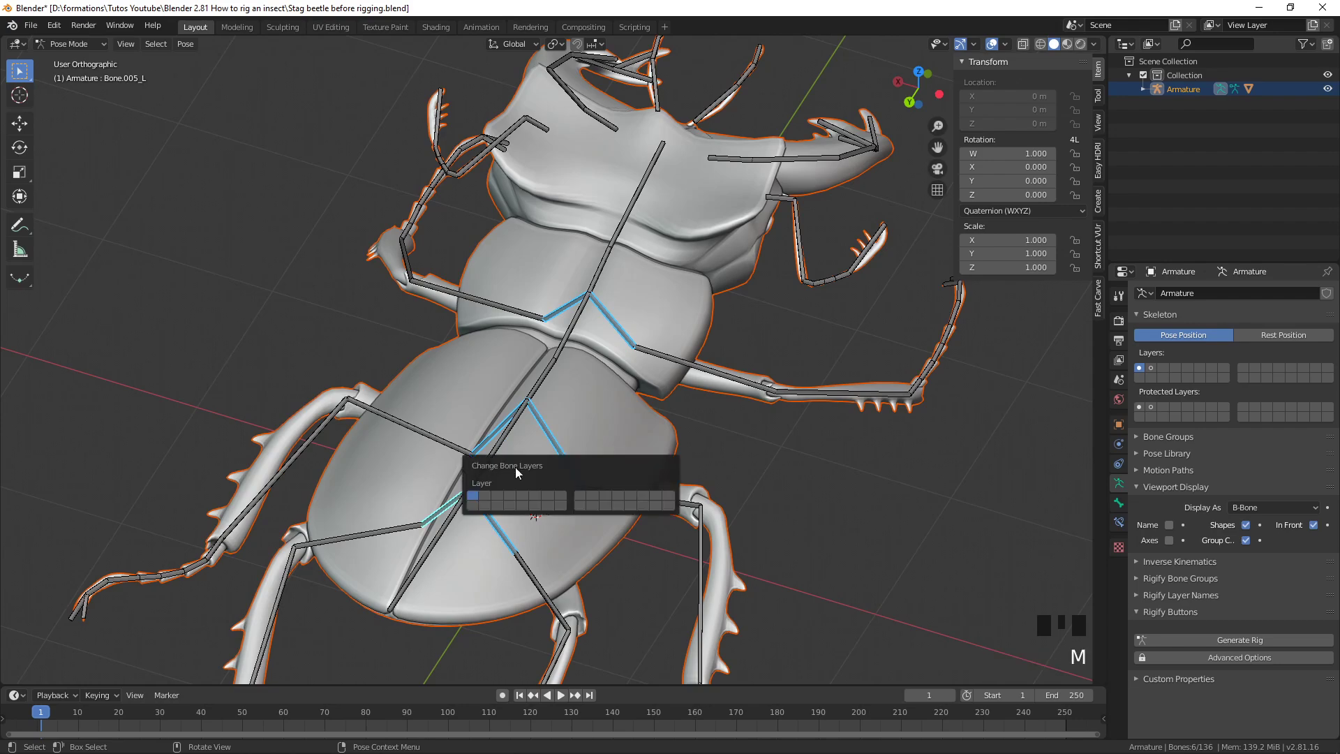
{"action": "left_click", "coordinate": [486, 498]}
Examine the remaining first-layer bones around the beetle's body, head and legs from several angles
{"action": "scroll", "coordinate": [670, 423], "scroll_direction": "down", "scroll_amount": 3}
{"action": "middle_click_drag", "start_coordinate": [670, 423], "coordinate": [503, 421]}
{"action": "scroll", "coordinate": [789, 492], "scroll_direction": "up", "scroll_amount": 3}
{"action": "middle_click_drag", "start_coordinate": [789, 492], "coordinate": [647, 408], "text": "shift"}
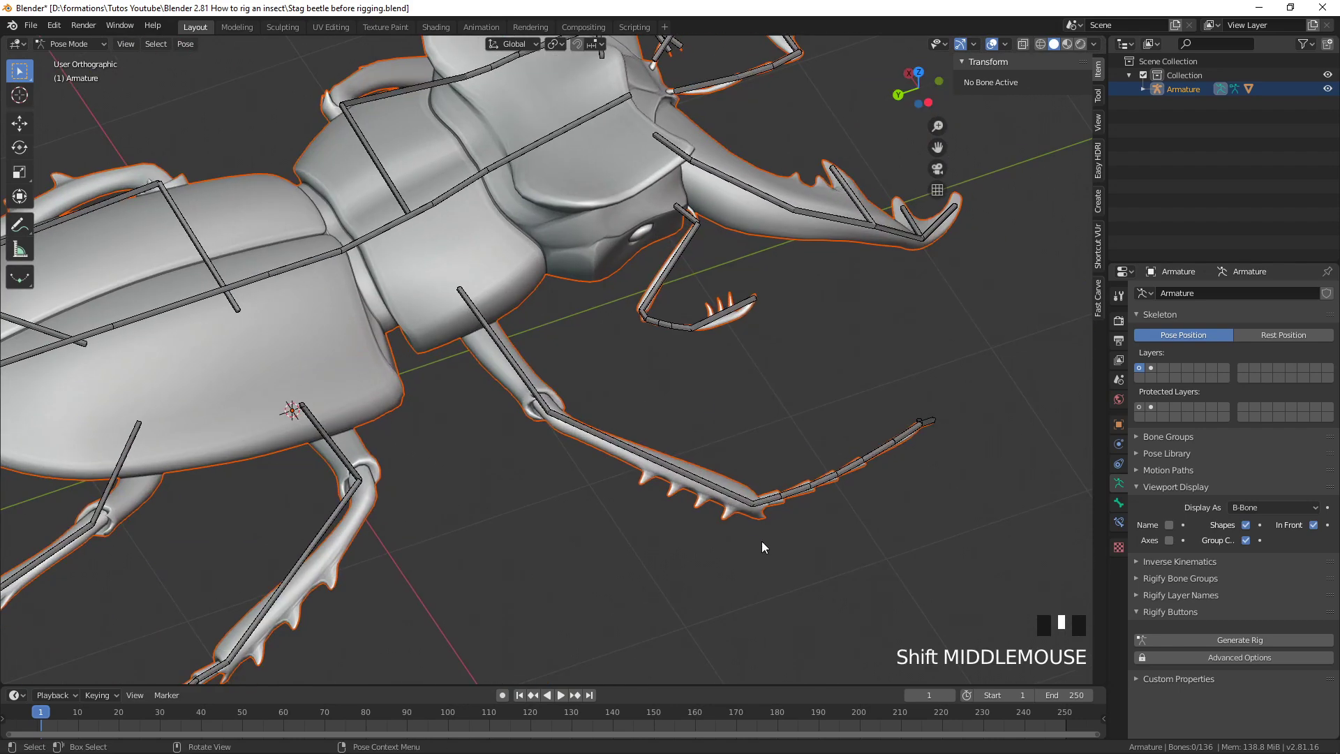
{"action": "scroll", "coordinate": [335, 472], "scroll_direction": "down", "scroll_amount": 4}
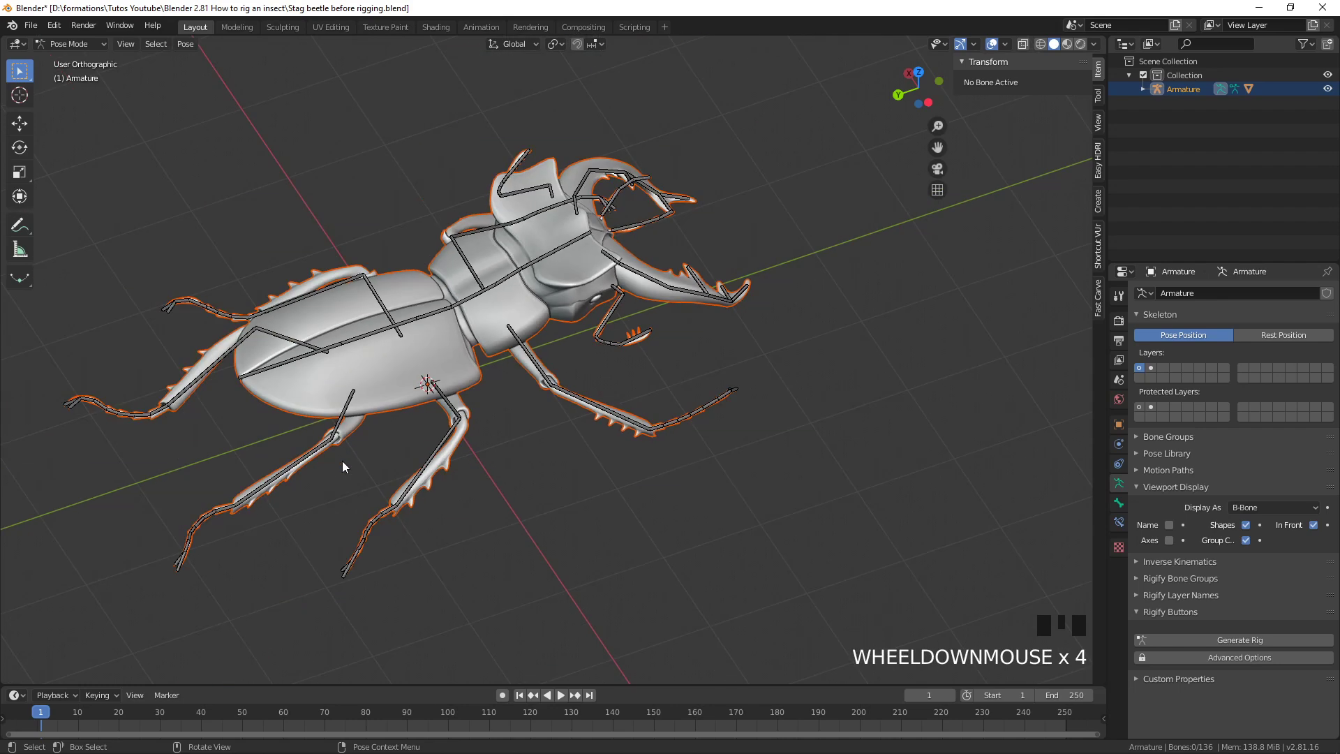
{"action": "middle_click_drag", "start_coordinate": [223, 525], "coordinate": [429, 492]}
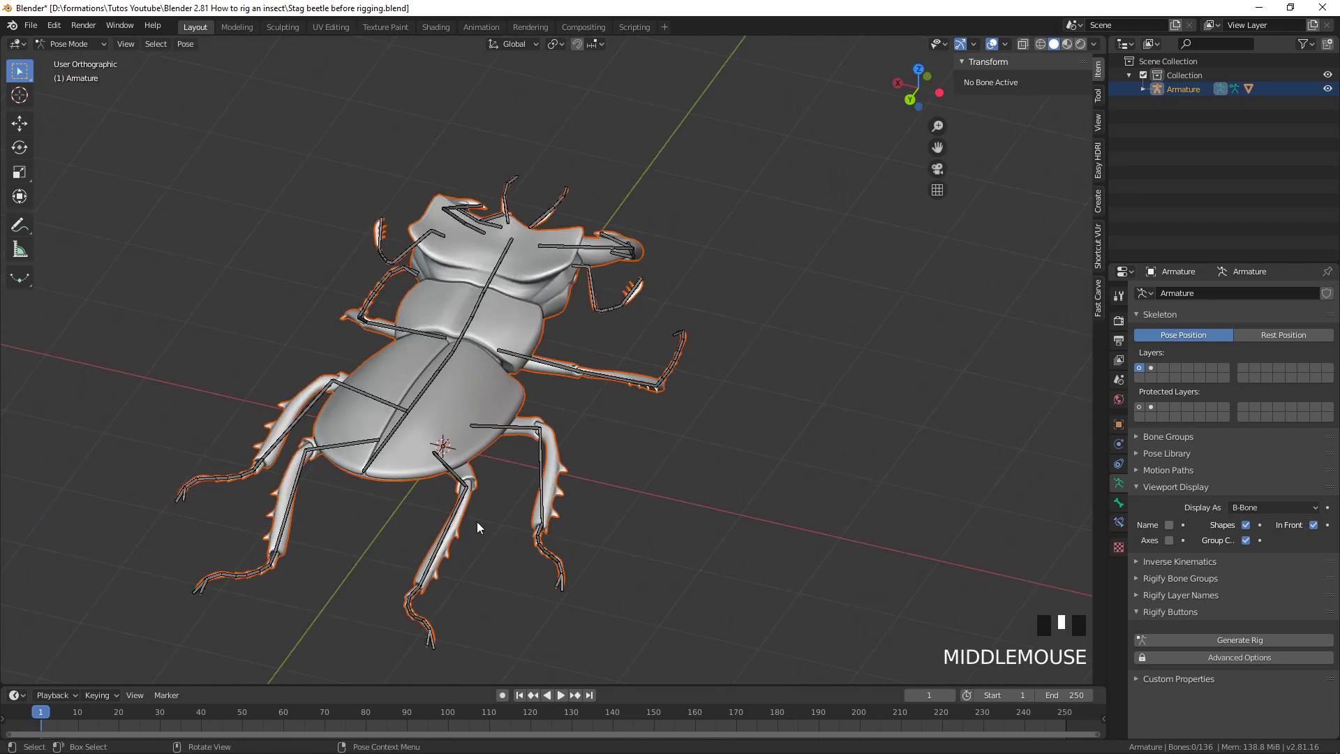
{"action": "scroll", "coordinate": [582, 549], "scroll_direction": "up", "scroll_amount": 2}
{"action": "middle_click_drag", "start_coordinate": [582, 549], "coordinate": [626, 457]}
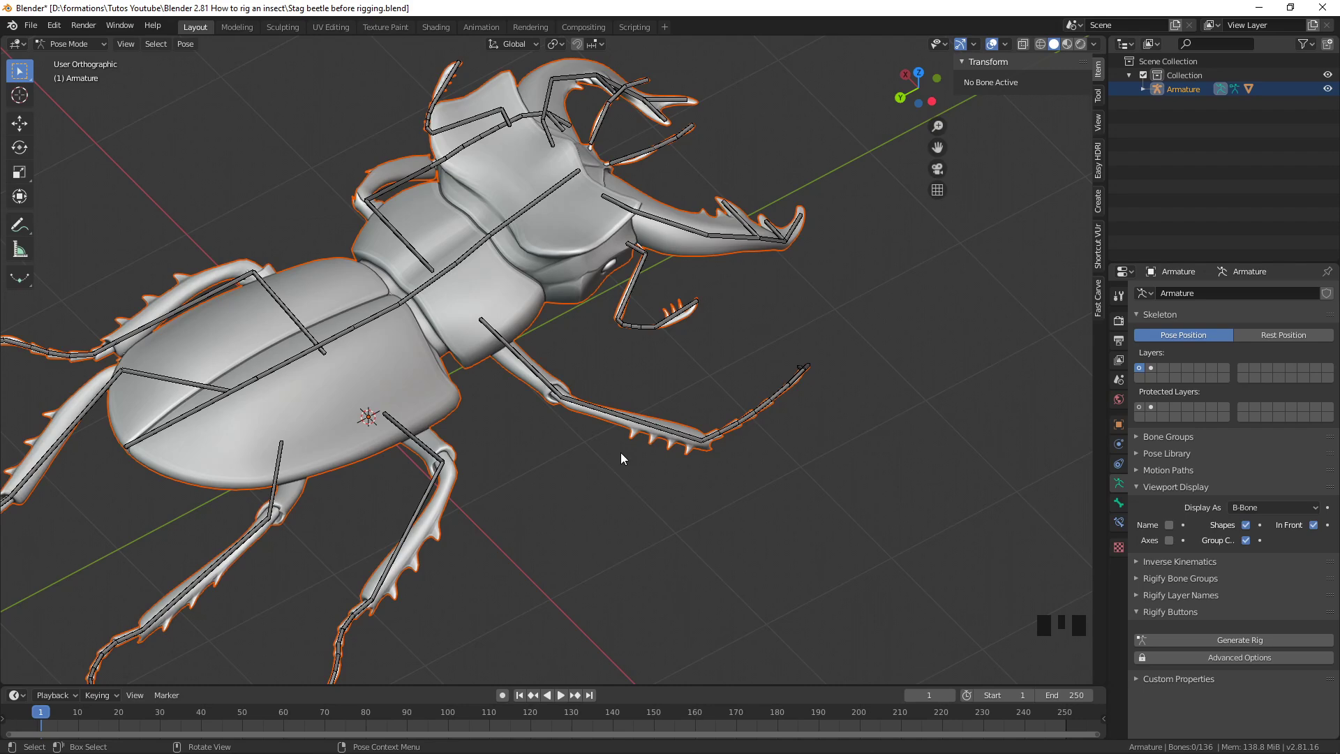
{"action": "middle_click_drag", "start_coordinate": [780, 278], "coordinate": [682, 384]}
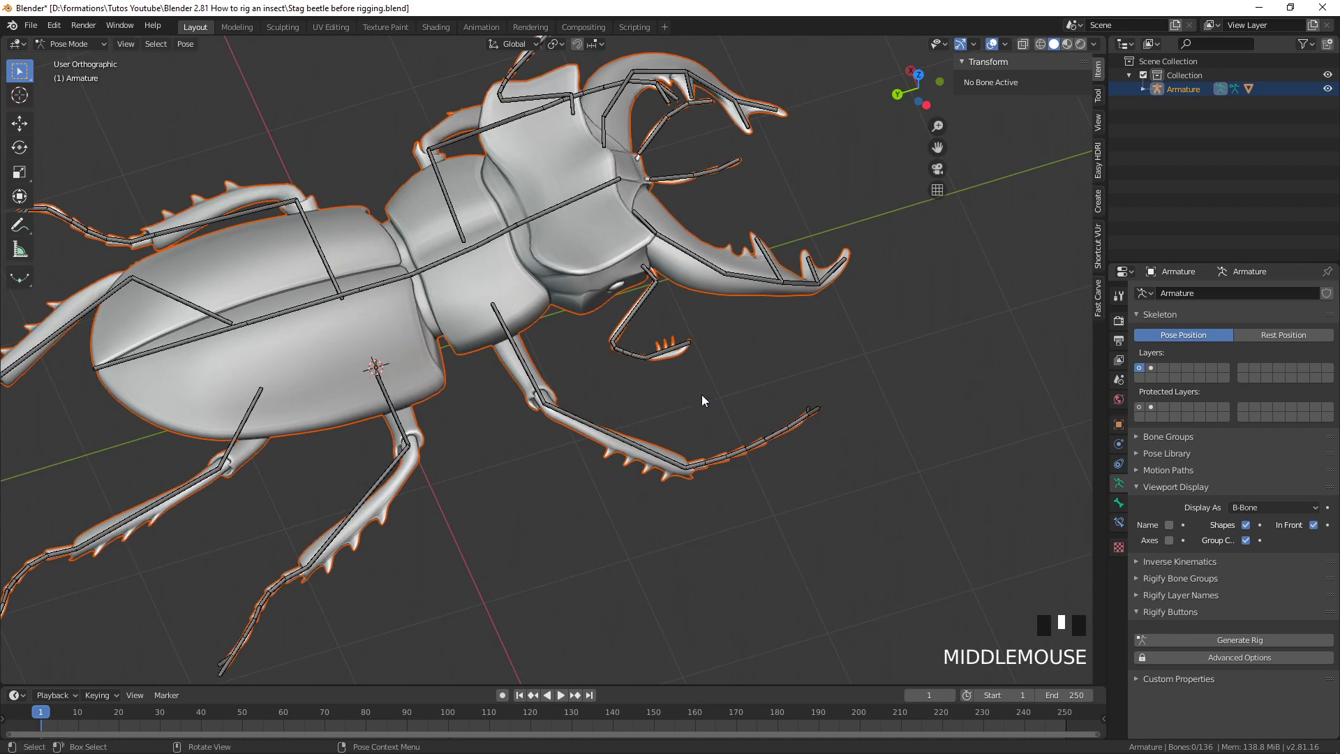
{"action": "middle_click_drag", "start_coordinate": [801, 422], "coordinate": [731, 384]}
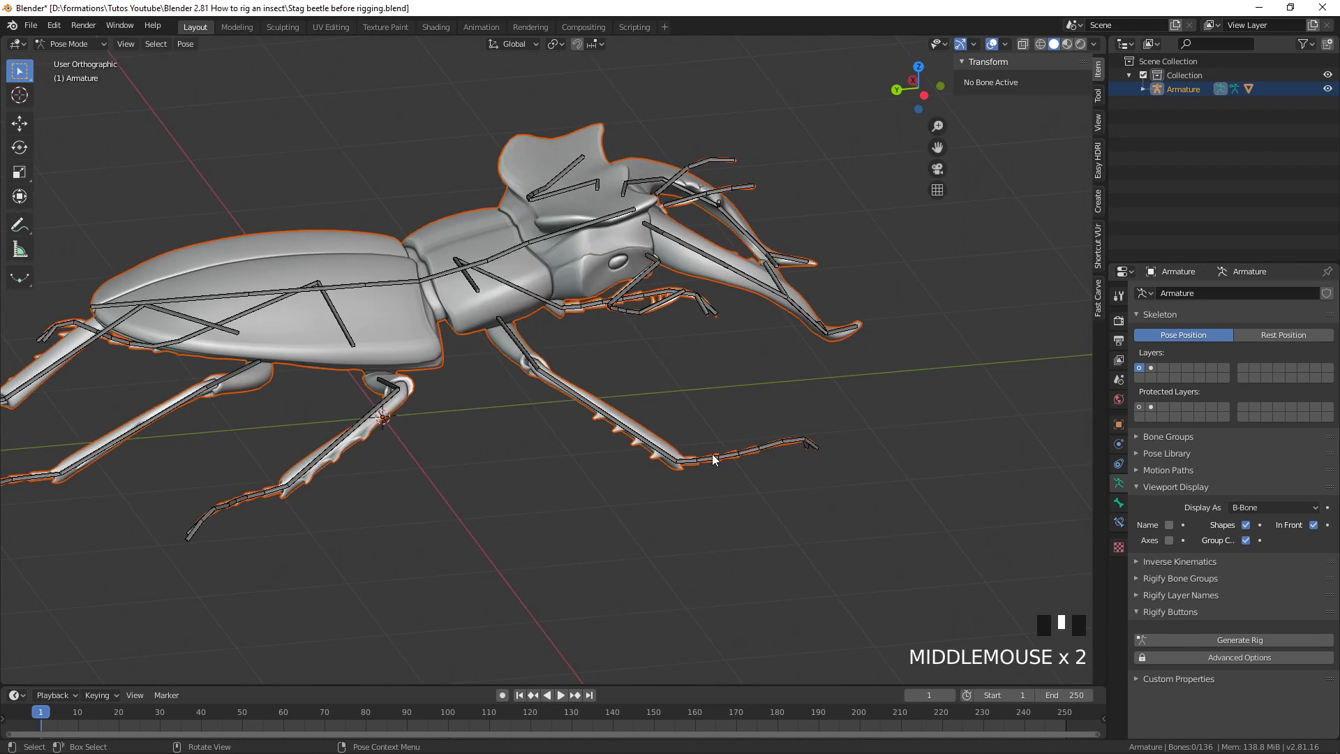
Select the first tarsus bone of the right front leg and open its bone properties
{"action": "left_click", "coordinate": [688, 461]}
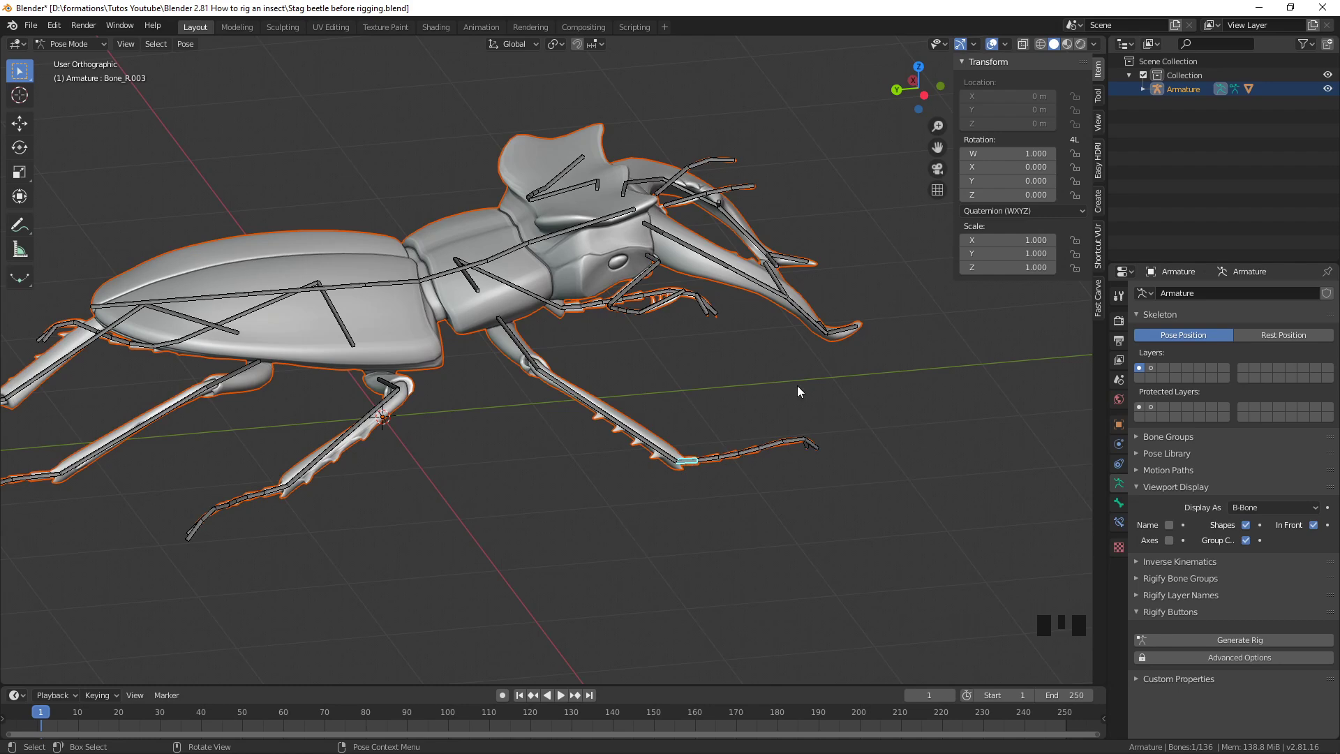
{"action": "middle_click_drag", "start_coordinate": [796, 384], "coordinate": [779, 416]}
{"action": "scroll", "coordinate": [707, 489], "scroll_direction": "up", "scroll_amount": 2}
{"action": "middle_click_drag", "start_coordinate": [702, 472], "coordinate": [701, 450]}
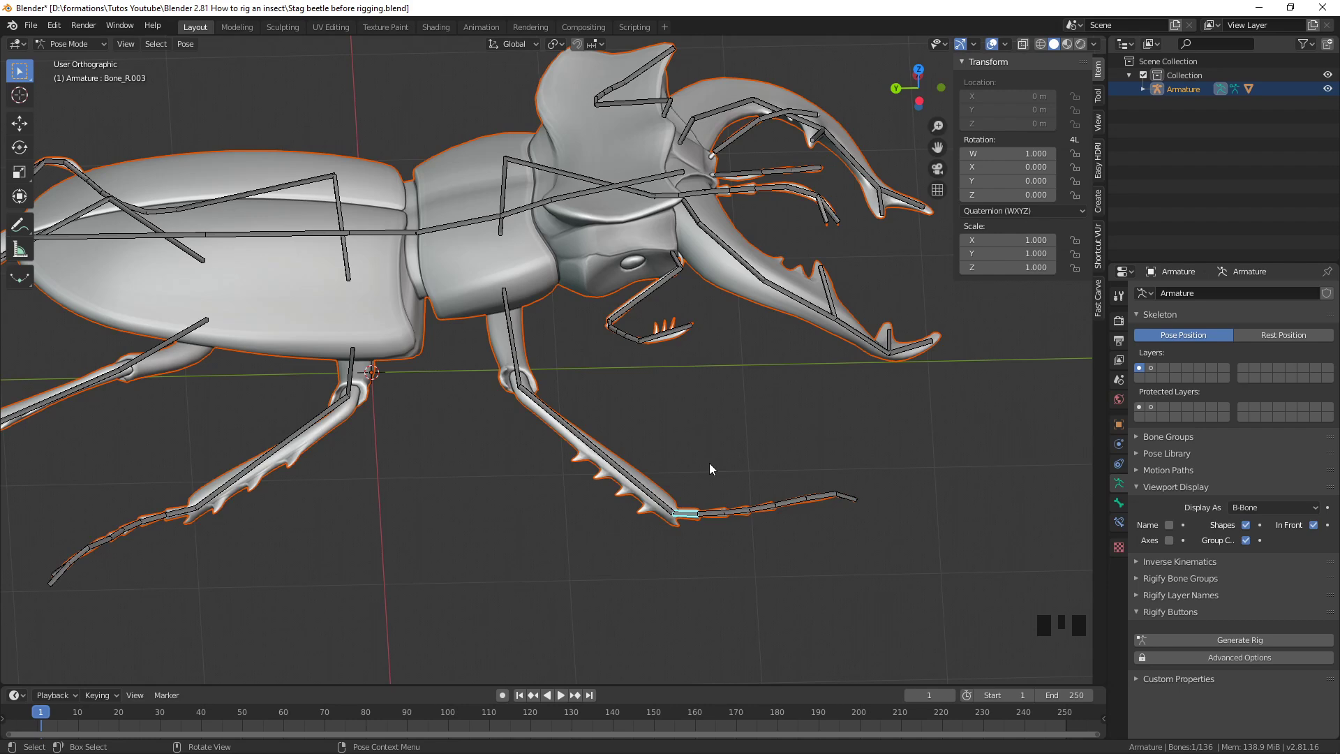
{"action": "middle_click_drag", "start_coordinate": [645, 428], "coordinate": [662, 429]}
{"action": "scroll", "coordinate": [707, 465], "scroll_direction": "up", "scroll_amount": 3}
{"action": "middle_click_drag", "start_coordinate": [713, 472], "coordinate": [666, 355], "text": "shift"}
{"action": "middle_click_drag", "start_coordinate": [639, 413], "coordinate": [653, 410]}
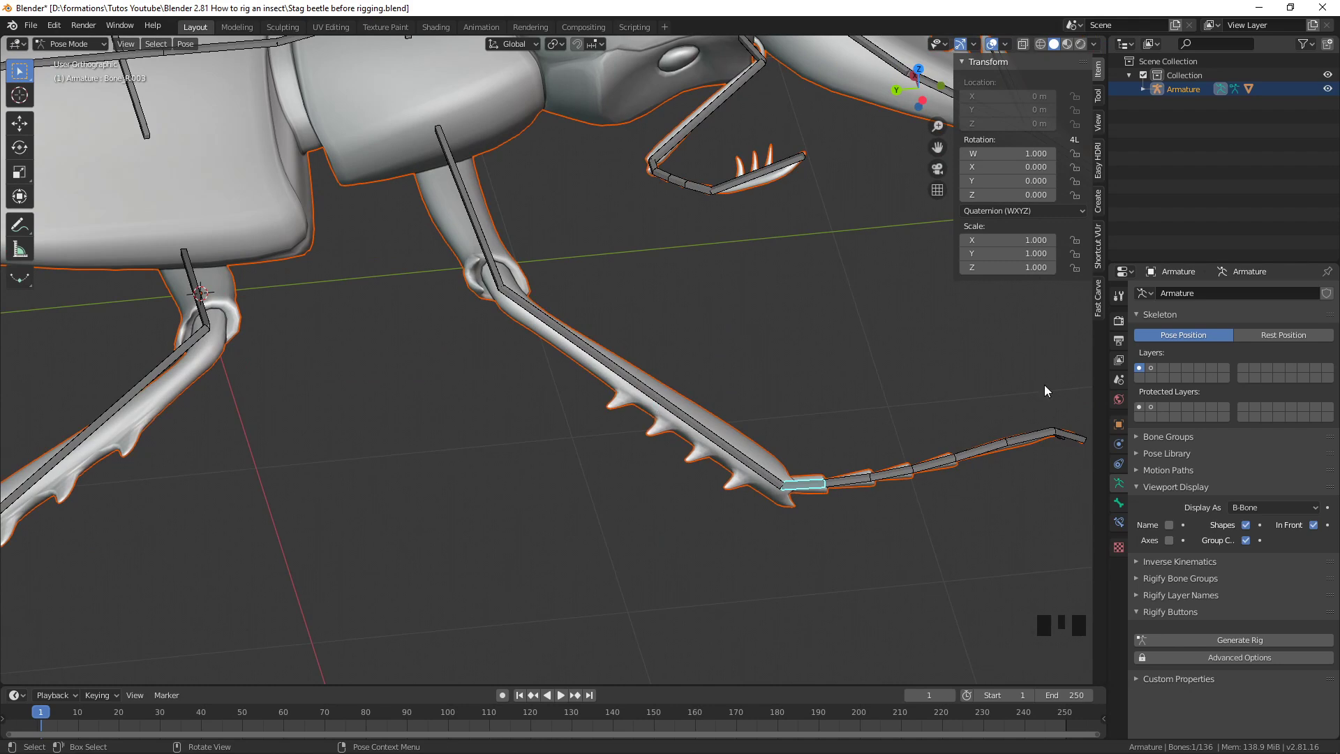
{"action": "left_click", "coordinate": [1119, 502]}
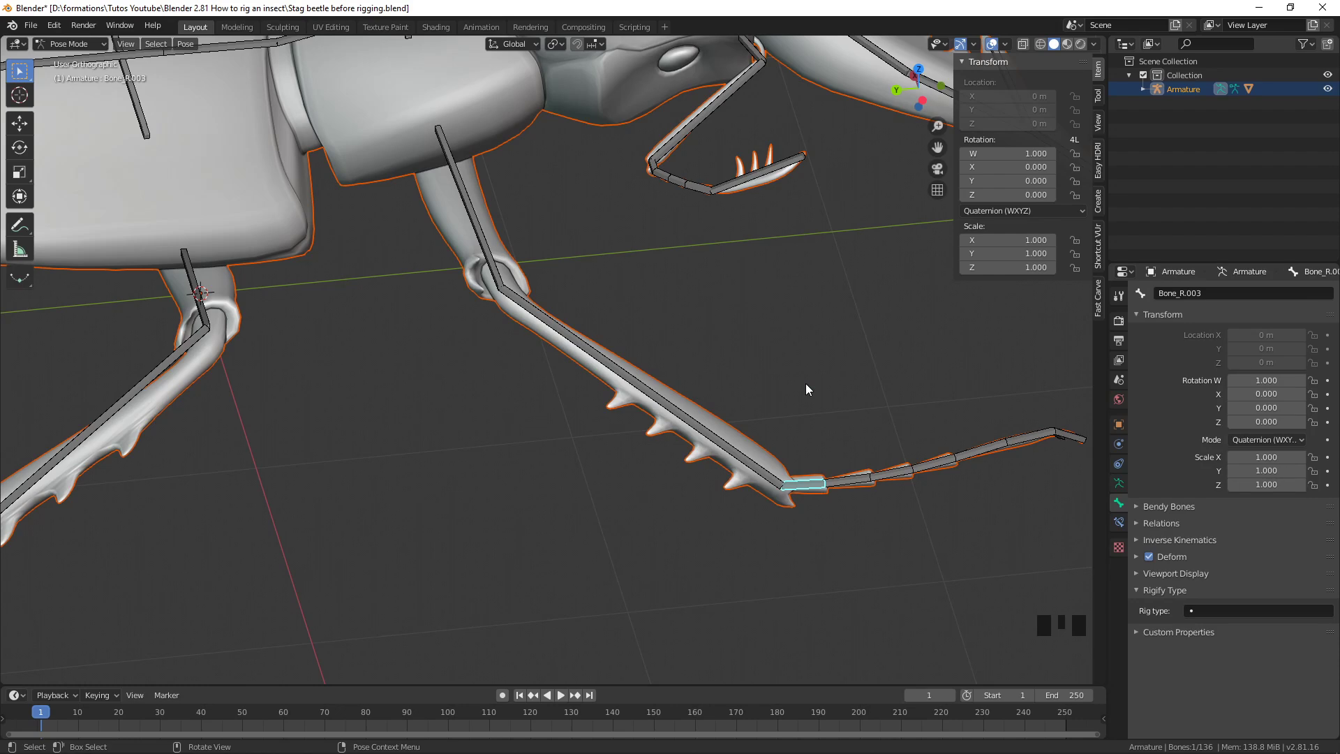
Rotate the upper bone of the right front leg to test its pose
{"action": "scroll", "coordinate": [797, 301], "scroll_direction": "down", "scroll_amount": 4}
{"action": "middle_click_drag", "start_coordinate": [635, 335], "coordinate": [651, 377]}
{"action": "left_click", "coordinate": [518, 301]}
{"action": "middle_click_drag", "start_coordinate": [518, 301], "coordinate": [578, 317]}
{"action": "key", "text": "r"}
{"action": "left_click", "coordinate": [657, 396]}
Rotate the right front leg's long lower bone and its first tarsus bone to test bending the leg
{"action": "left_click", "coordinate": [606, 409]}
{"action": "key", "text": "r"}
{"action": "left_click", "coordinate": [597, 479]}
{"action": "left_click", "coordinate": [606, 484]}
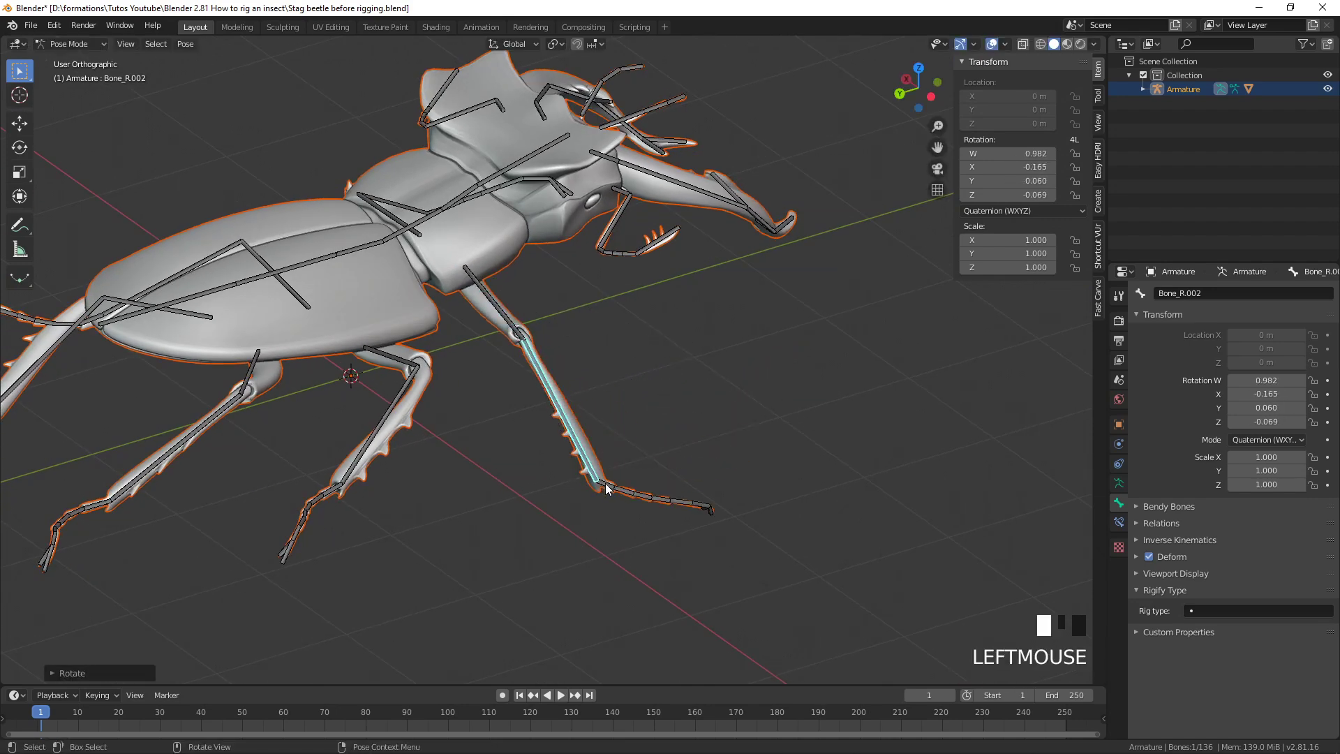
{"action": "key", "text": "r"}
{"action": "left_click", "coordinate": [607, 508]}
{"action": "middle_click_drag", "start_coordinate": [607, 508], "coordinate": [606, 440]}
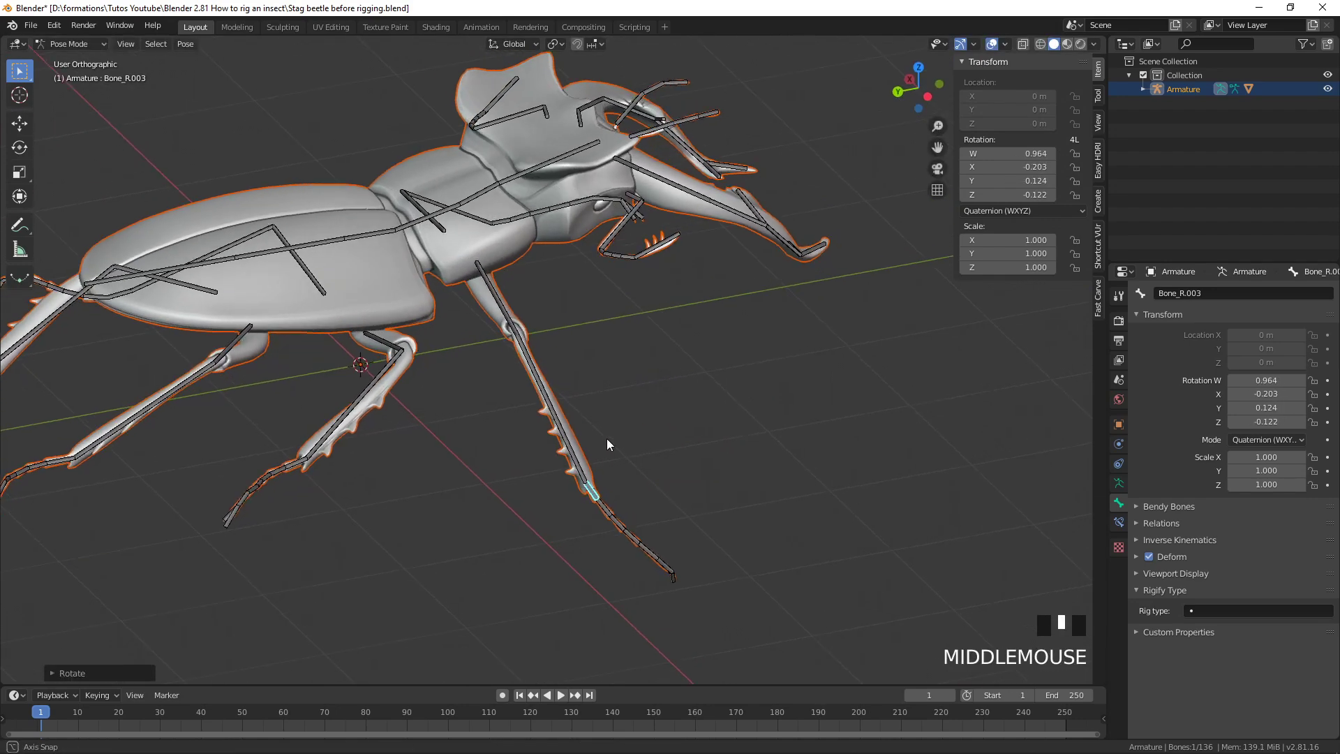
{"action": "left_click", "coordinate": [590, 490]}
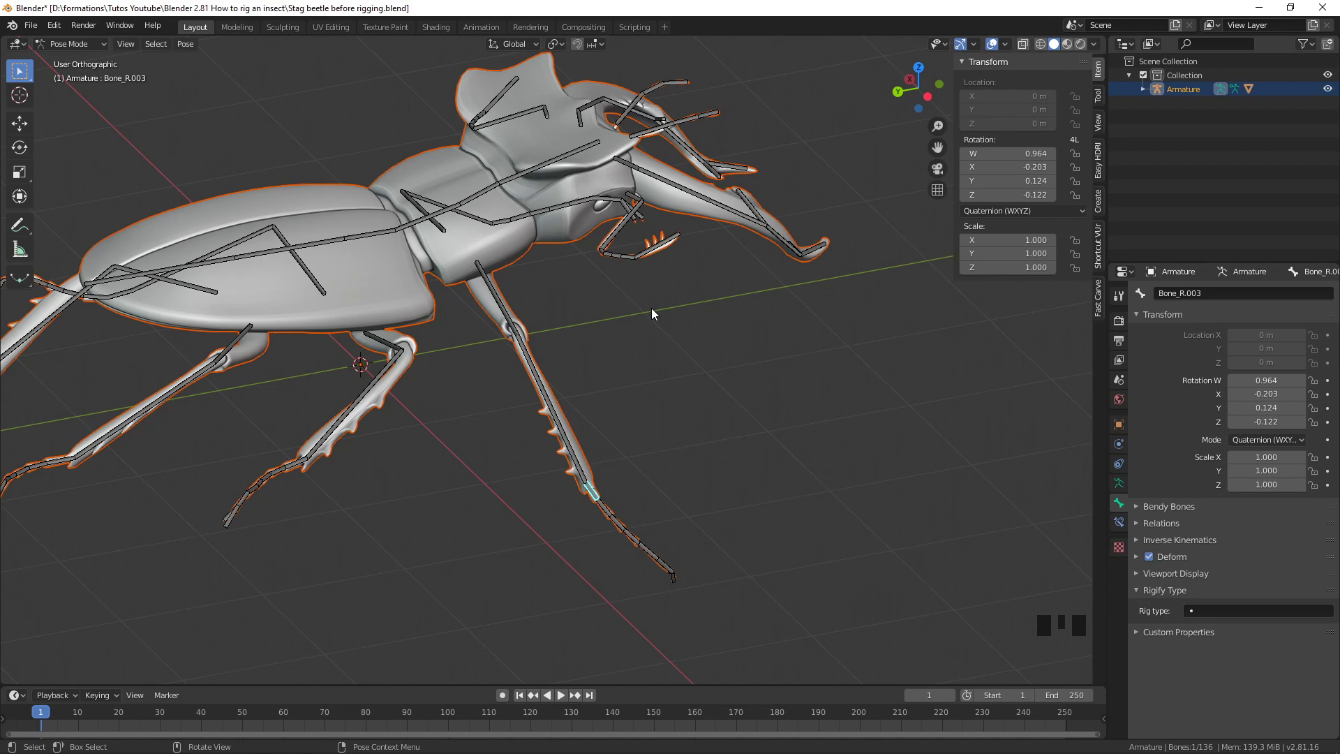
Undo all test rotations of the right front leg's bones
{"action": "key", "text": "ctrl"}
{"action": "key", "text": "ctrl+z"}
{"action": "key", "text": "ctrl+z"}
{"action": "key", "text": "ctrl+z"}
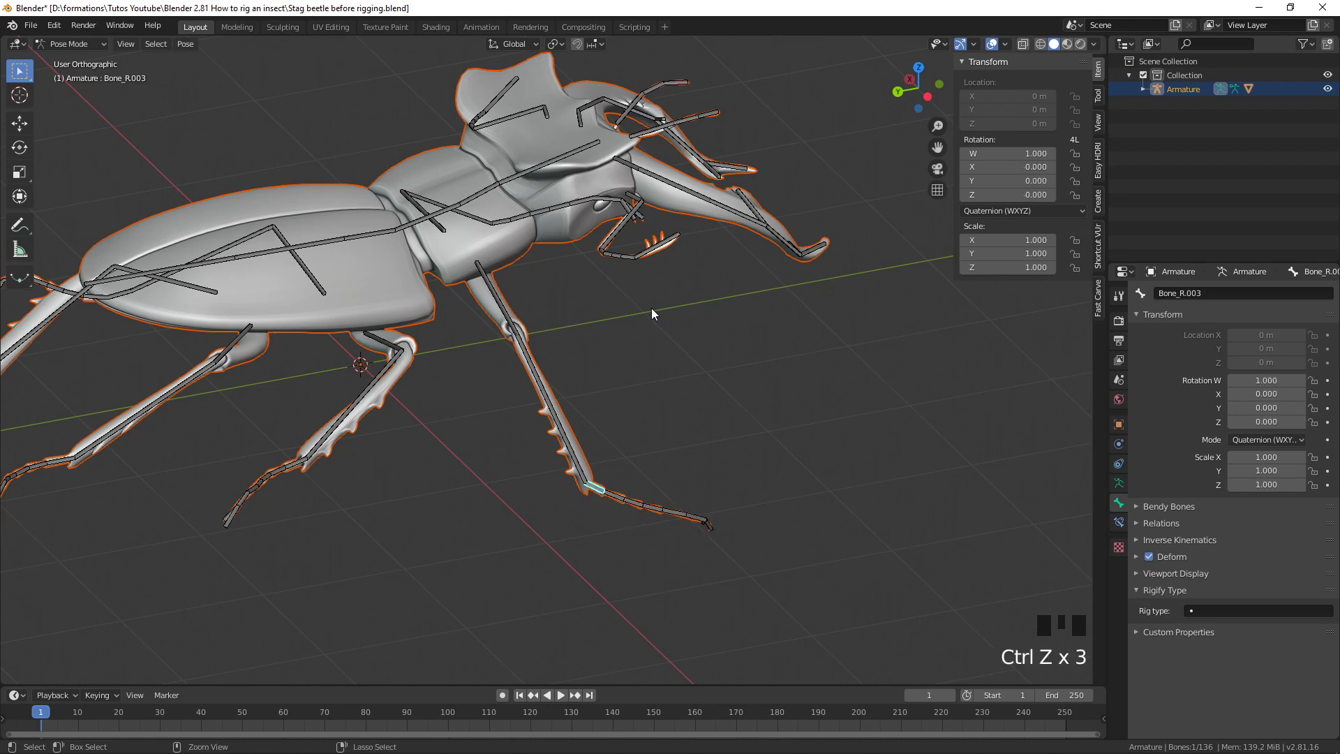
{"action": "key", "text": "ctrl+z"}
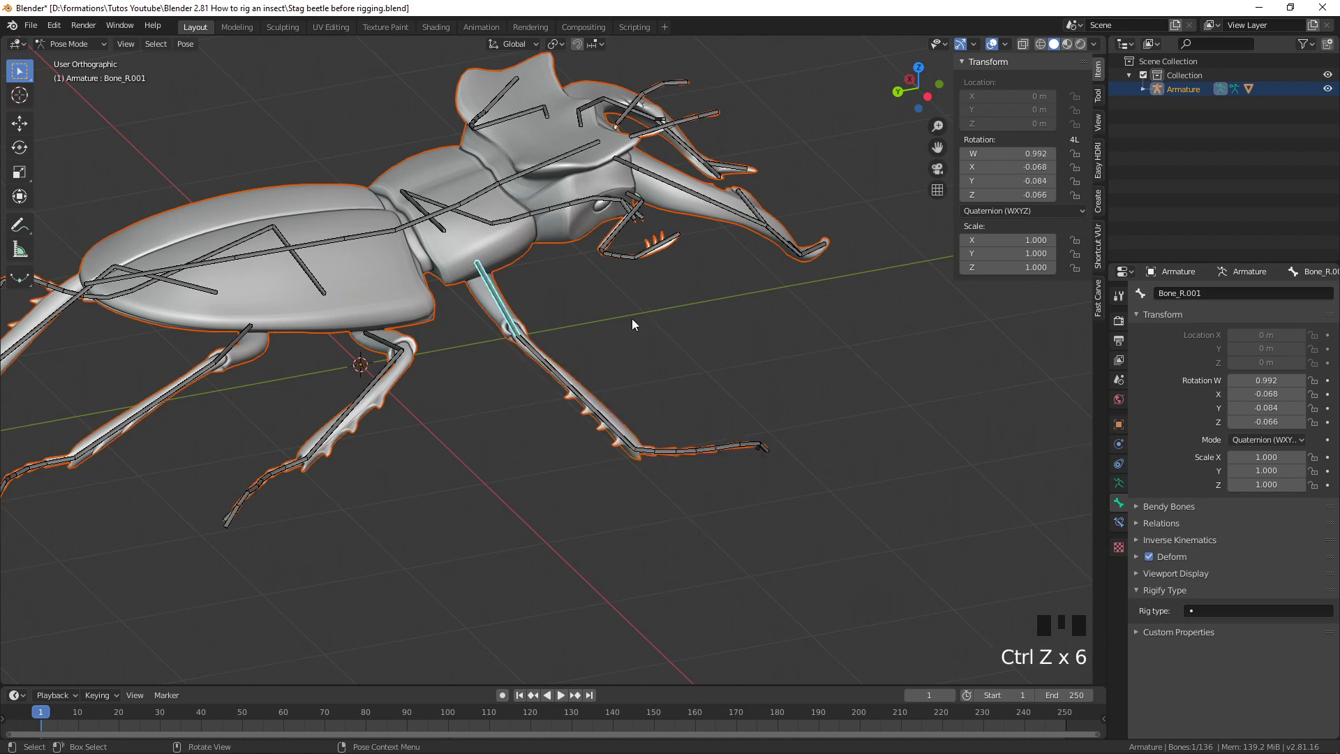
{"action": "middle_click_drag", "start_coordinate": [650, 375], "coordinate": [489, 244]}
{"action": "key", "text": "ctrl+z"}
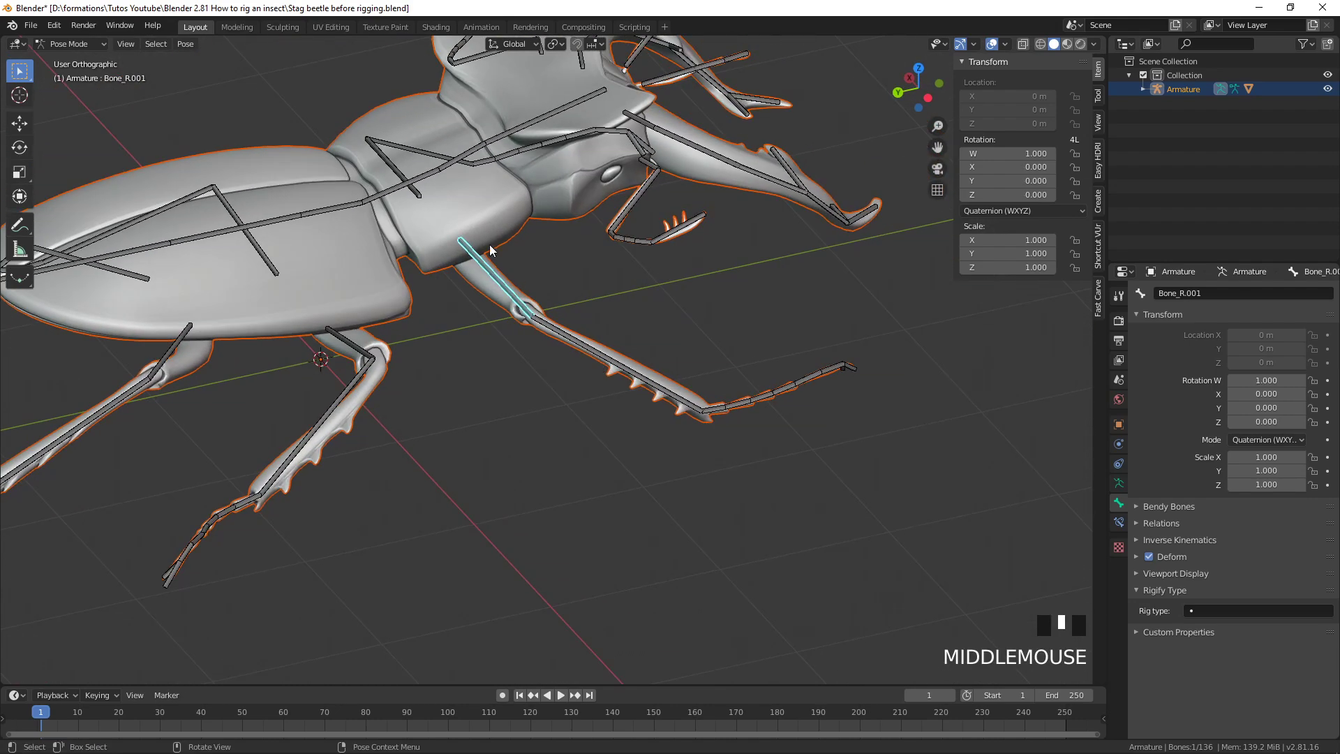
Display the armature's bones as Octahedral and inspect them from above and from the side
{"action": "left_click", "coordinate": [1119, 483]}
{"action": "left_click", "coordinate": [1272, 508]}
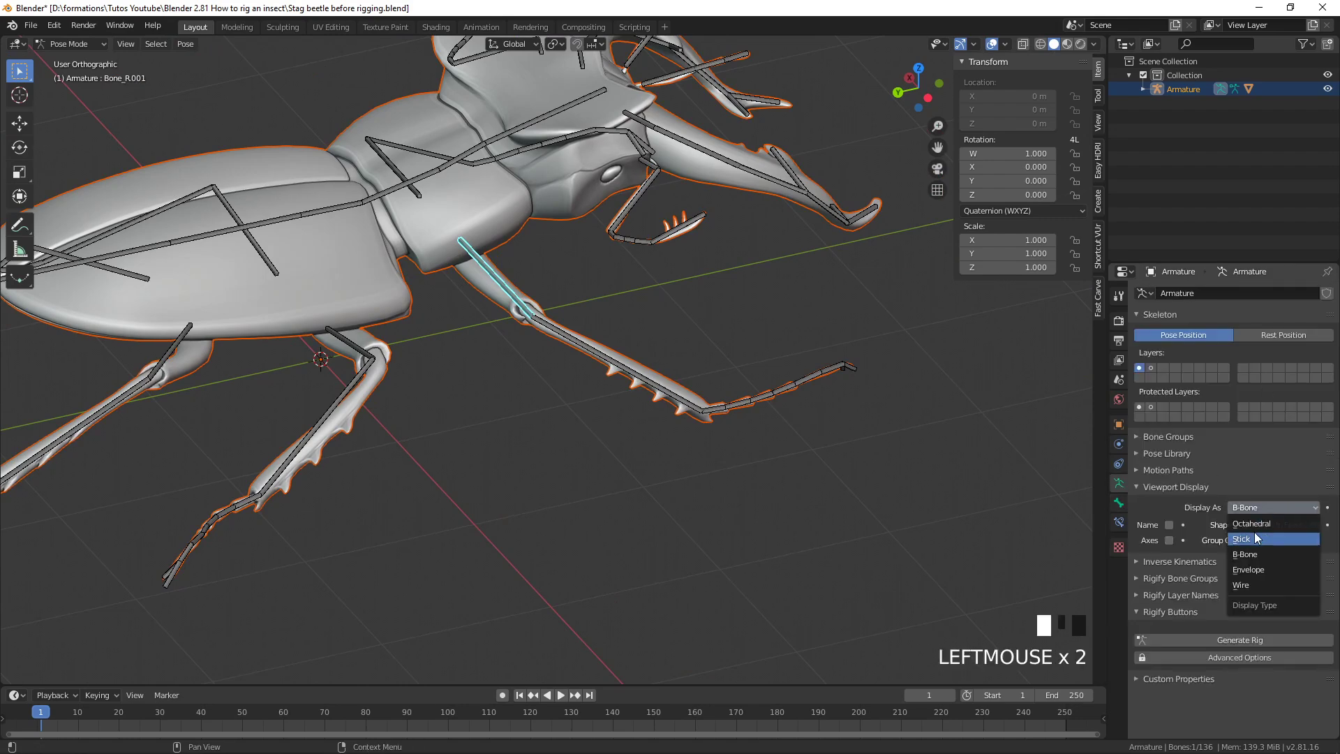
{"action": "left_click", "coordinate": [1252, 524]}
{"action": "middle_click_drag", "start_coordinate": [518, 277], "coordinate": [465, 375]}
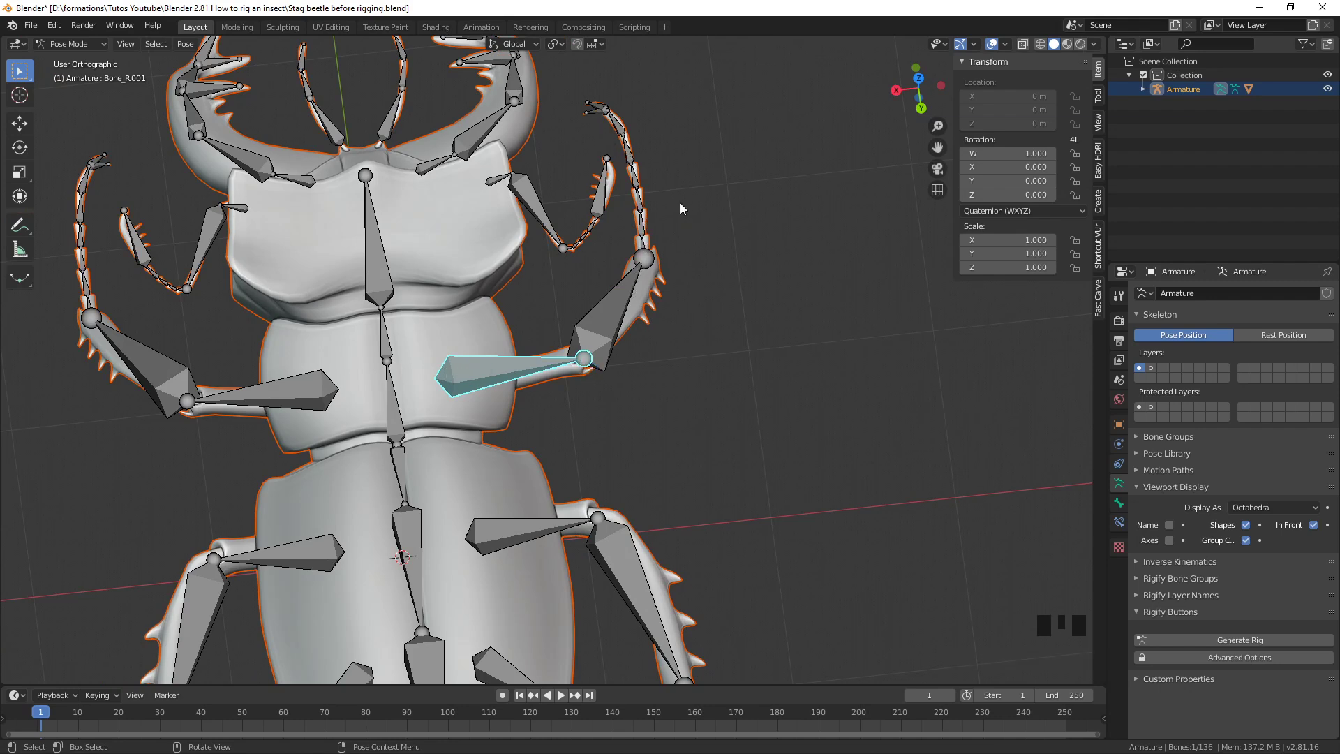
{"action": "middle_click_drag", "start_coordinate": [582, 354], "coordinate": [484, 342]}
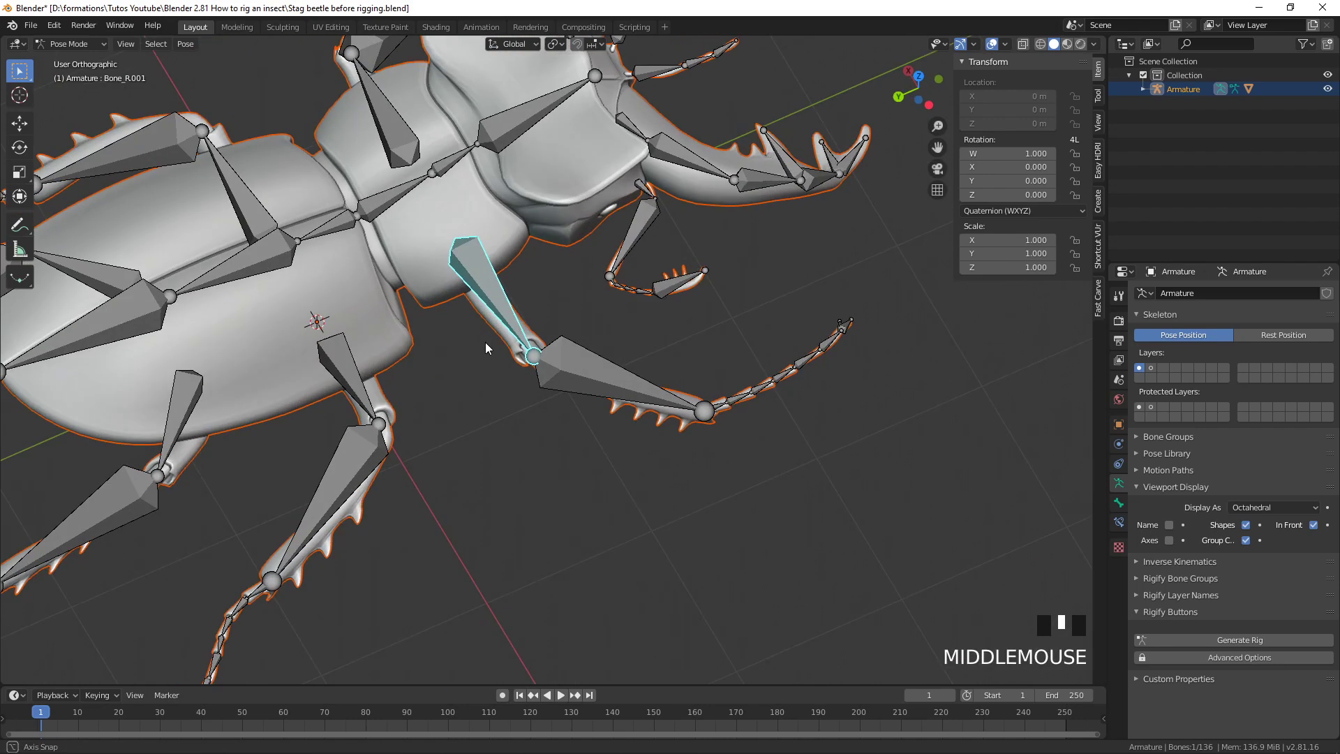
Select the right front leg's first tarsus bone and return the bone display to B-Bone
{"action": "left_click", "coordinate": [721, 404]}
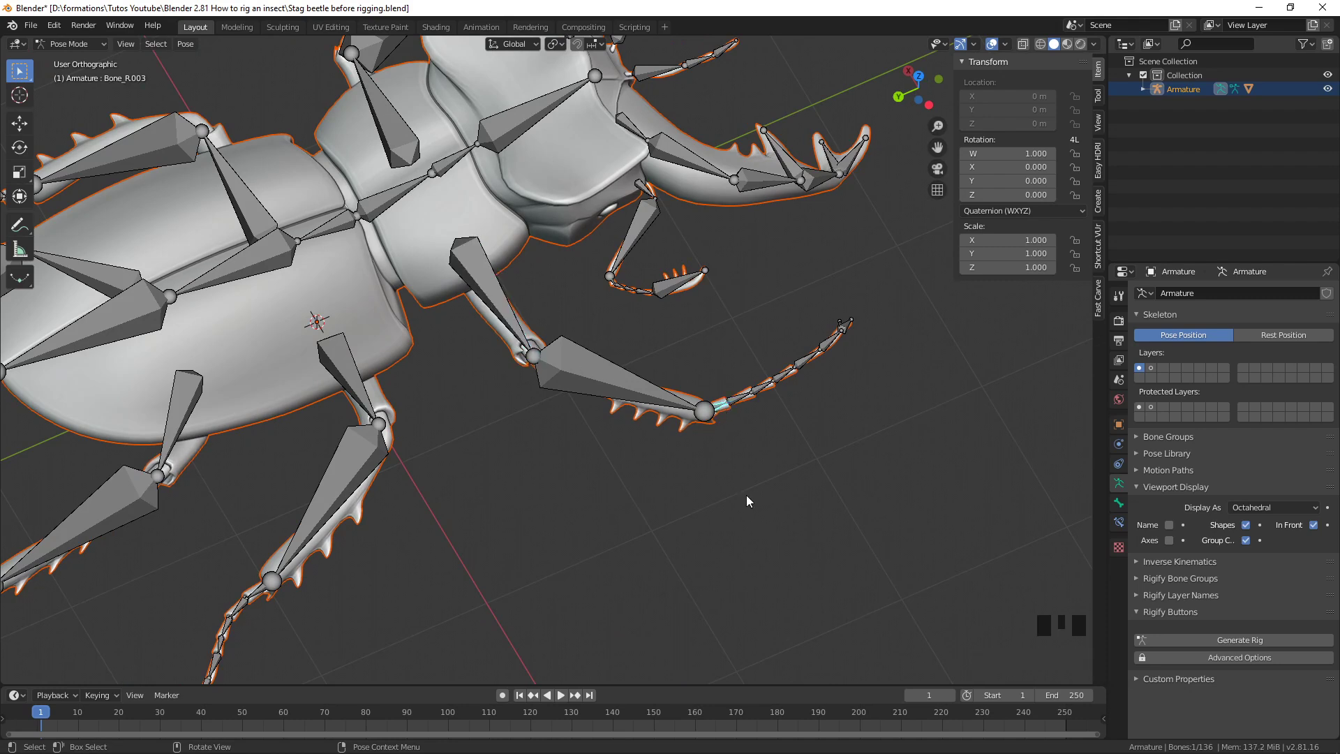
{"action": "left_click", "coordinate": [1260, 508]}
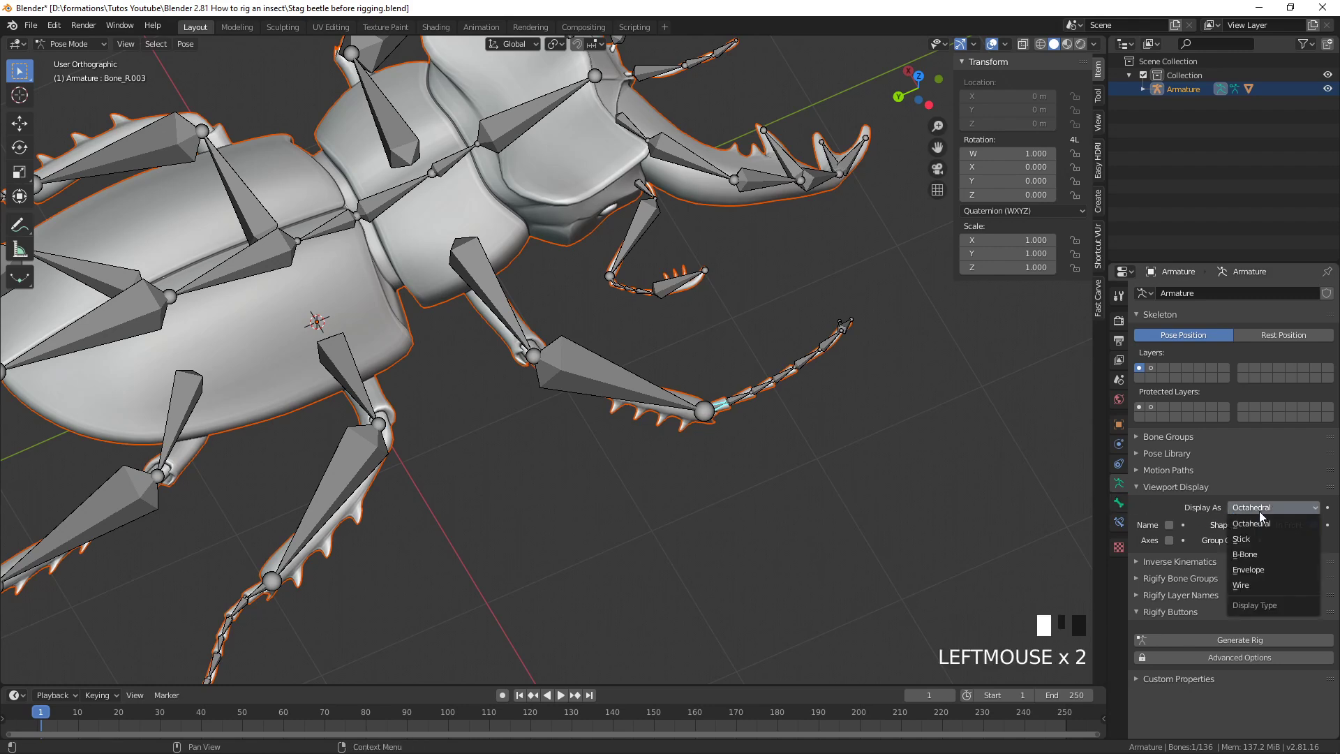
{"action": "left_click", "coordinate": [1255, 558]}
Examine the leg and tarsus bones on the beetle's right side in close-up
{"action": "middle_click_drag", "start_coordinate": [545, 482], "coordinate": [801, 541]}
{"action": "scroll", "coordinate": [589, 467], "scroll_direction": "up", "scroll_amount": 2}
{"action": "scroll", "coordinate": [801, 542], "scroll_direction": "up", "scroll_amount": 2}
{"action": "middle_click_drag", "start_coordinate": [775, 495], "coordinate": [554, 330], "text": "shift"}
{"action": "scroll", "coordinate": [605, 432], "scroll_direction": "up", "scroll_amount": 2}
{"action": "scroll", "coordinate": [606, 437], "scroll_direction": "down", "scroll_amount": 5}
{"action": "middle_click_drag", "start_coordinate": [553, 440], "coordinate": [599, 419], "text": "shift"}
{"action": "scroll", "coordinate": [362, 452], "scroll_direction": "up", "scroll_amount": 3}
{"action": "middle_click_drag", "start_coordinate": [362, 452], "coordinate": [554, 499], "text": "shift"}
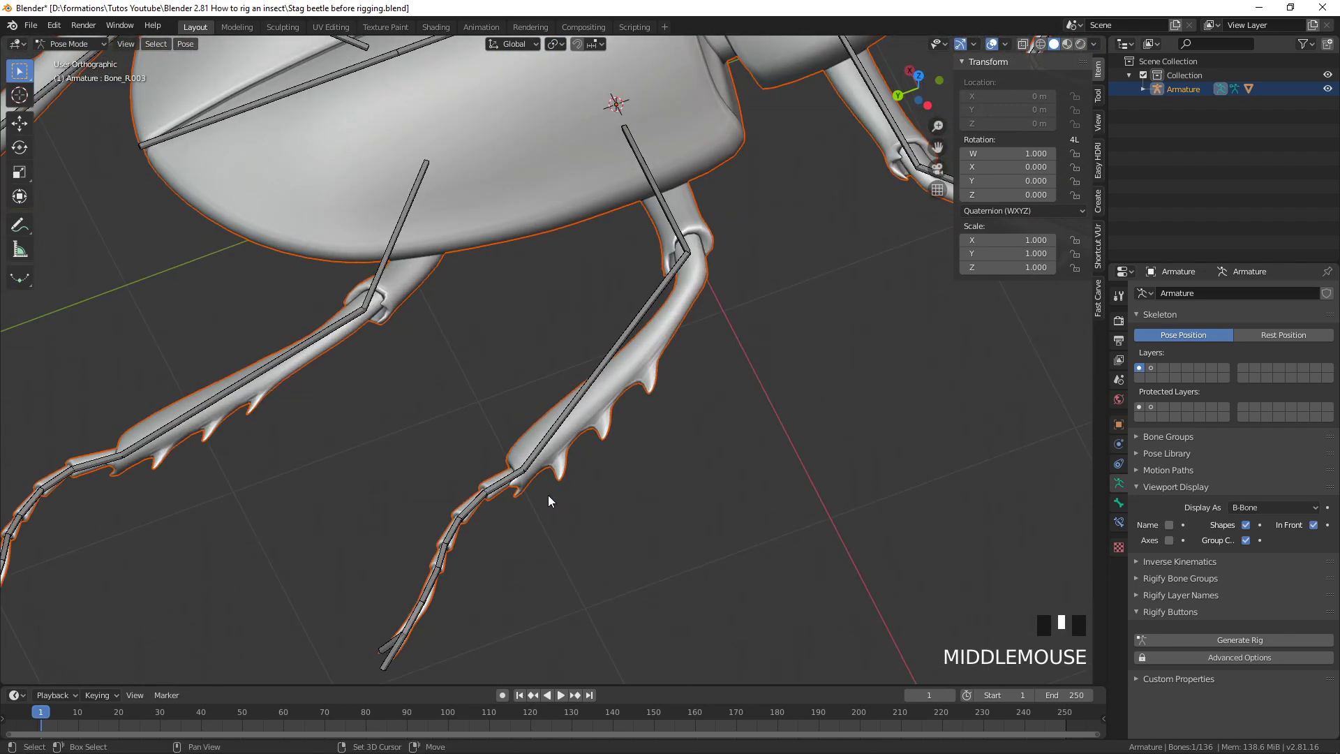
Survey the rig along the beetle's right side from several angles, then examine the front leg's tibia and tarsus bones closely
{"action": "left_click", "coordinate": [504, 481], "text": "shift"}
{"action": "scroll", "coordinate": [832, 453], "scroll_direction": "down", "scroll_amount": 3}
{"action": "middle_click_drag", "start_coordinate": [646, 470], "coordinate": [583, 455]}
{"action": "left_click", "coordinate": [911, 416]}
{"action": "scroll", "coordinate": [954, 452], "scroll_direction": "up", "scroll_amount": 3}
{"action": "scroll", "coordinate": [643, 395], "scroll_direction": "down", "scroll_amount": 2}
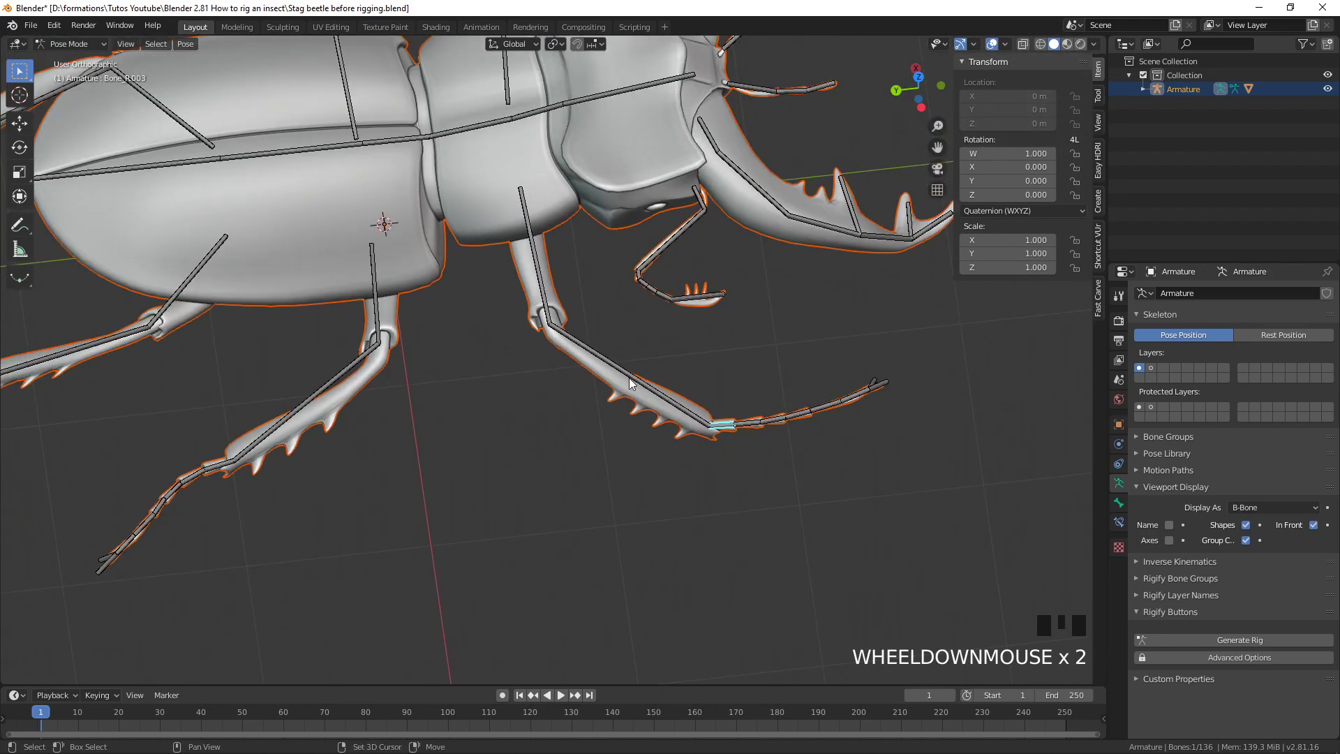
{"action": "middle_click_drag", "start_coordinate": [643, 395], "coordinate": [550, 461], "text": "shift"}
{"action": "middle_click_drag", "start_coordinate": [546, 282], "coordinate": [584, 288], "text": "shift"}
{"action": "scroll", "coordinate": [647, 468], "scroll_direction": "down", "scroll_amount": 2}
{"action": "middle_click_drag", "start_coordinate": [648, 474], "coordinate": [618, 371], "text": "shift"}
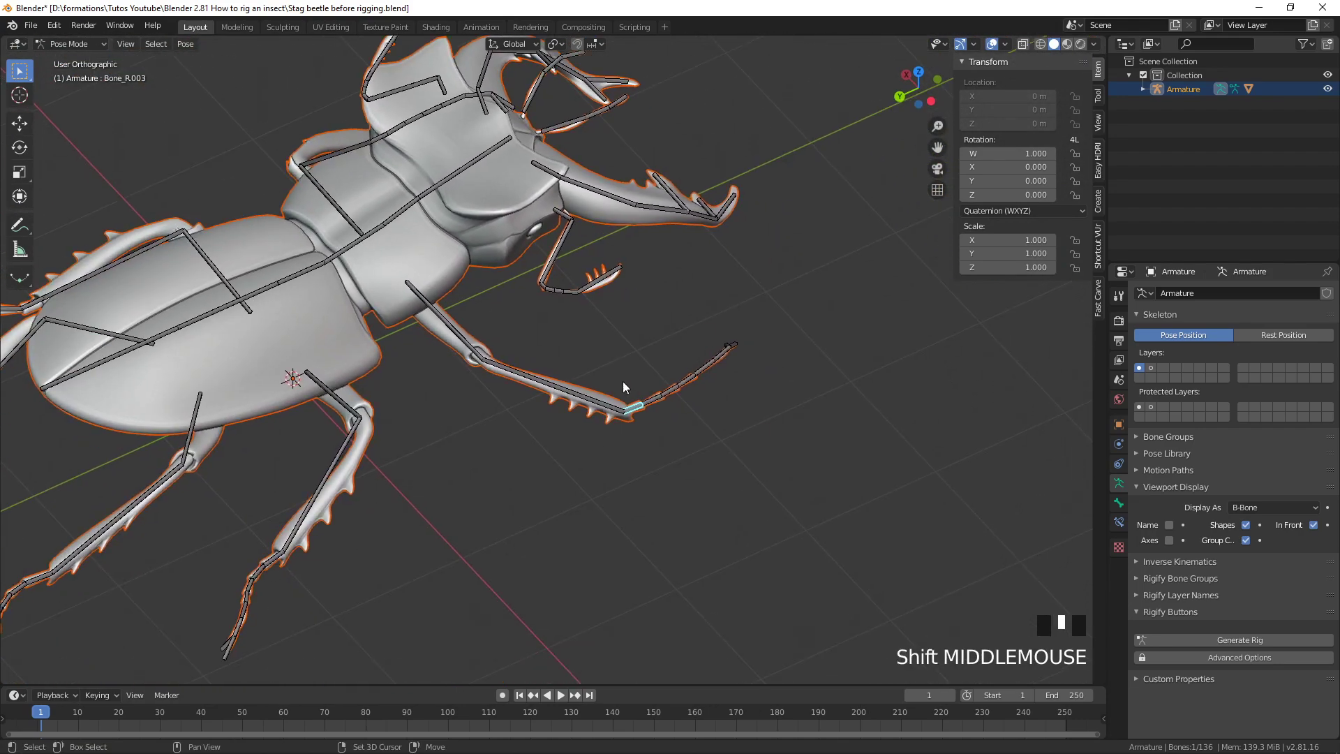
{"action": "scroll", "coordinate": [716, 461], "scroll_direction": "up", "scroll_amount": 4}
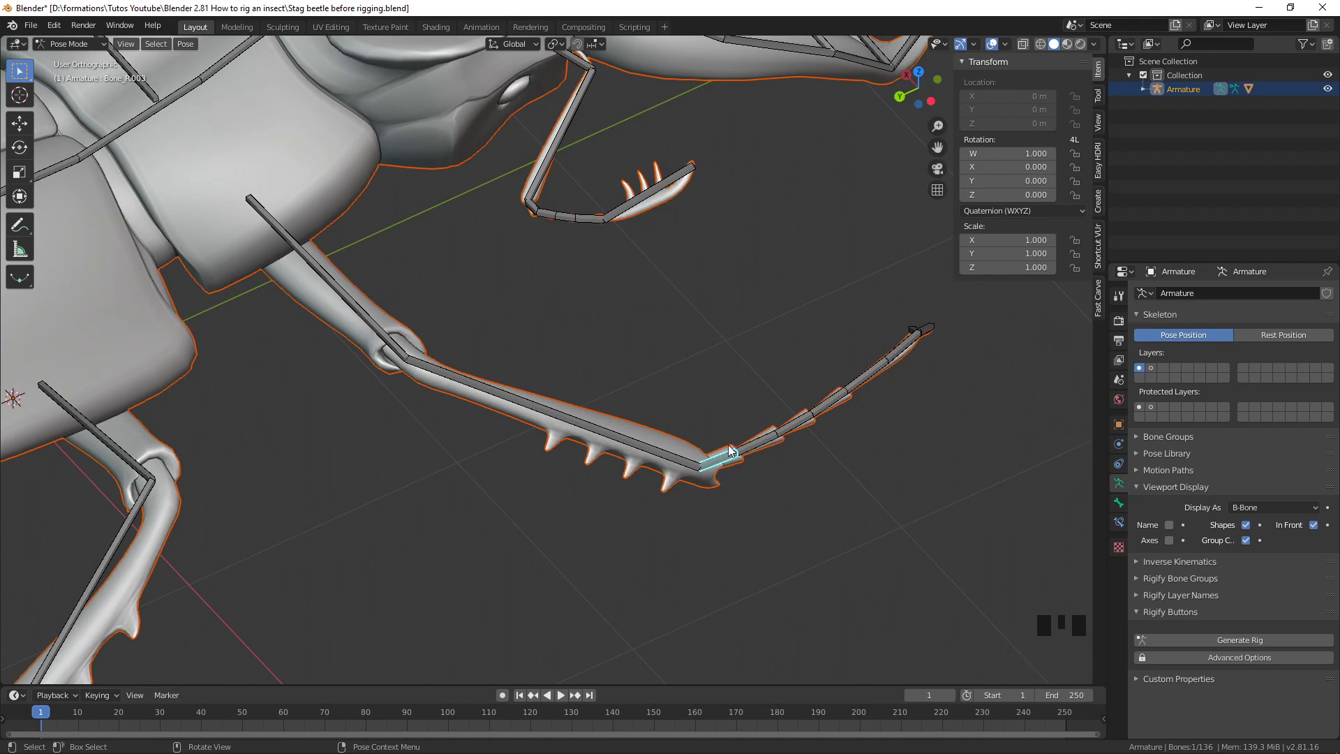
Duplicate the right front leg's first tarsus bone in place in Edit Mode
{"action": "key", "text": "Tab"}
{"action": "left_click", "coordinate": [740, 500]}
{"action": "middle_click_drag", "start_coordinate": [741, 500], "coordinate": [702, 479]}
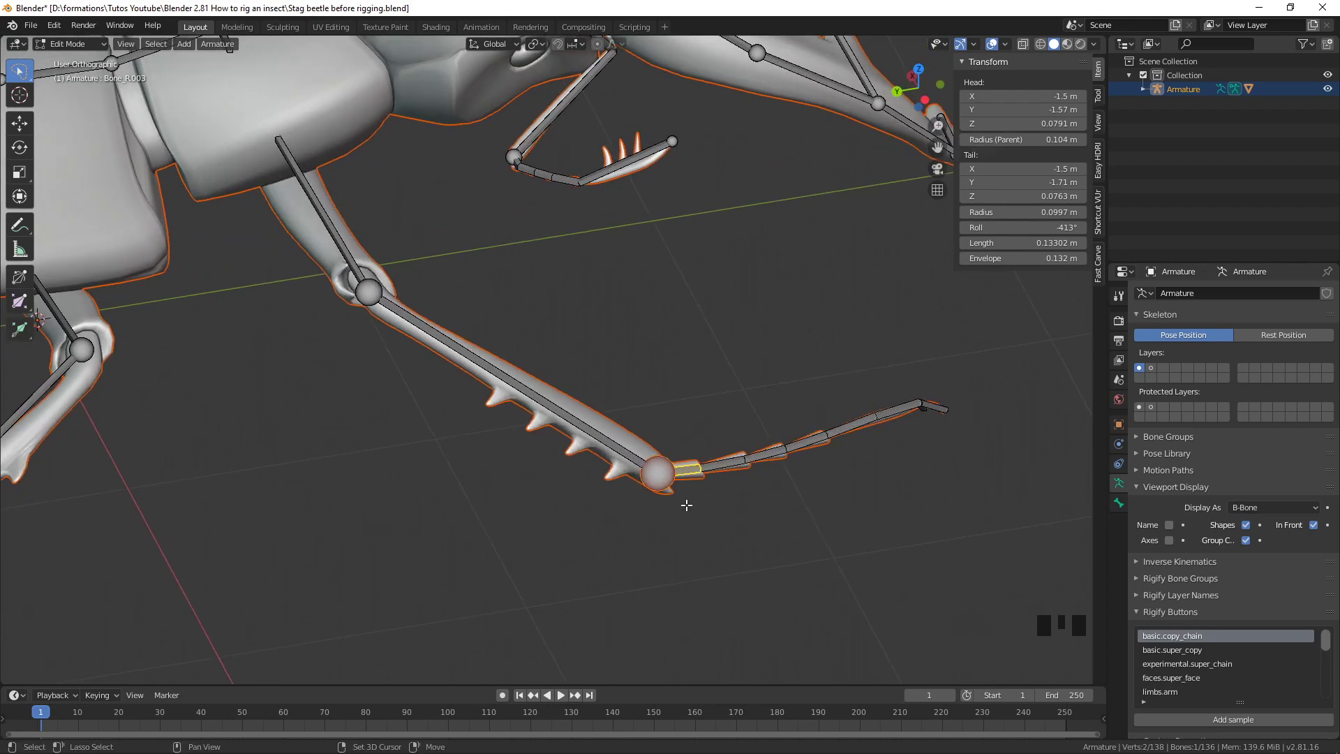
{"action": "key", "text": "shift+d"}
{"action": "right_click", "coordinate": [717, 455]}
Enlarge the duplicated bone's B-Bone display thickness so it surrounds the original tarsus bone
{"action": "middle_click_drag", "start_coordinate": [700, 485], "coordinate": [598, 544]}
{"action": "scroll", "coordinate": [598, 544], "scroll_direction": "up", "scroll_amount": 2}
{"action": "middle_click_drag", "start_coordinate": [513, 597], "coordinate": [568, 370], "text": "shift"}
{"action": "scroll", "coordinate": [576, 377], "scroll_direction": "up", "scroll_amount": 3}
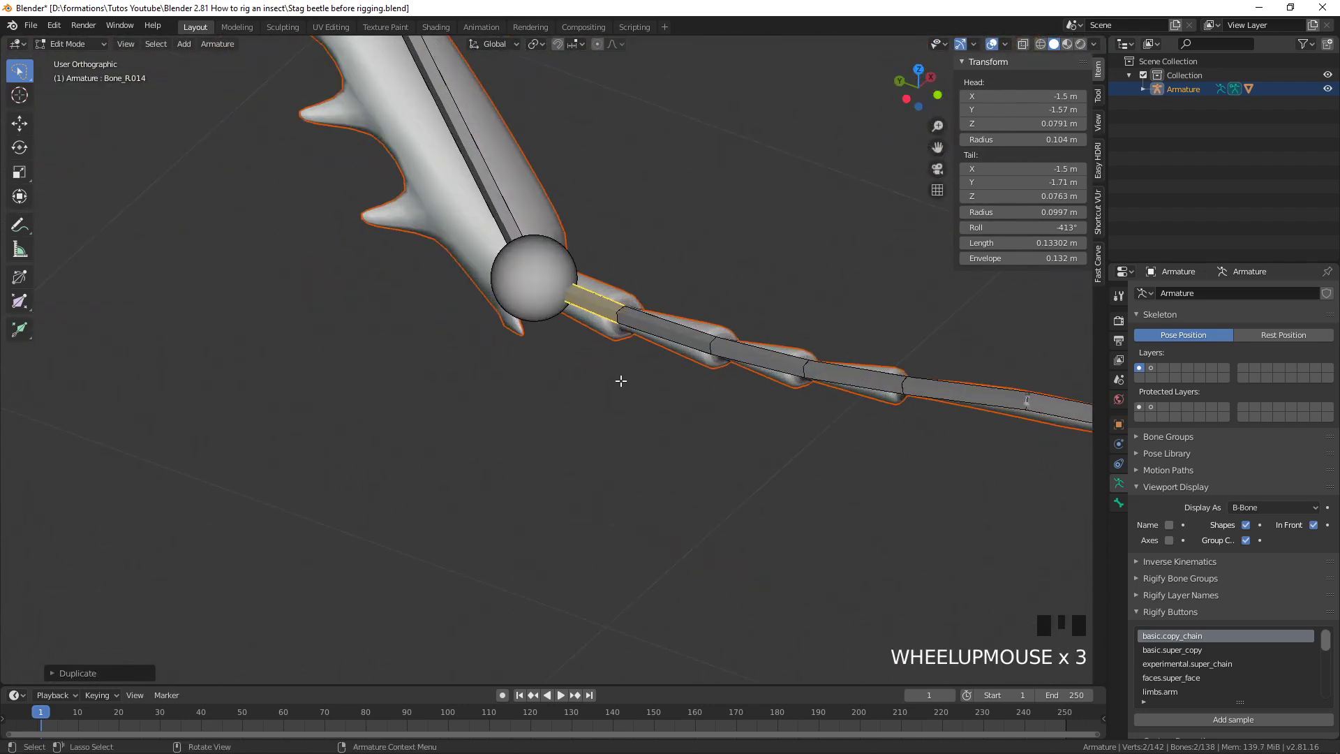
{"action": "key", "text": "ctrl+alt+s"}
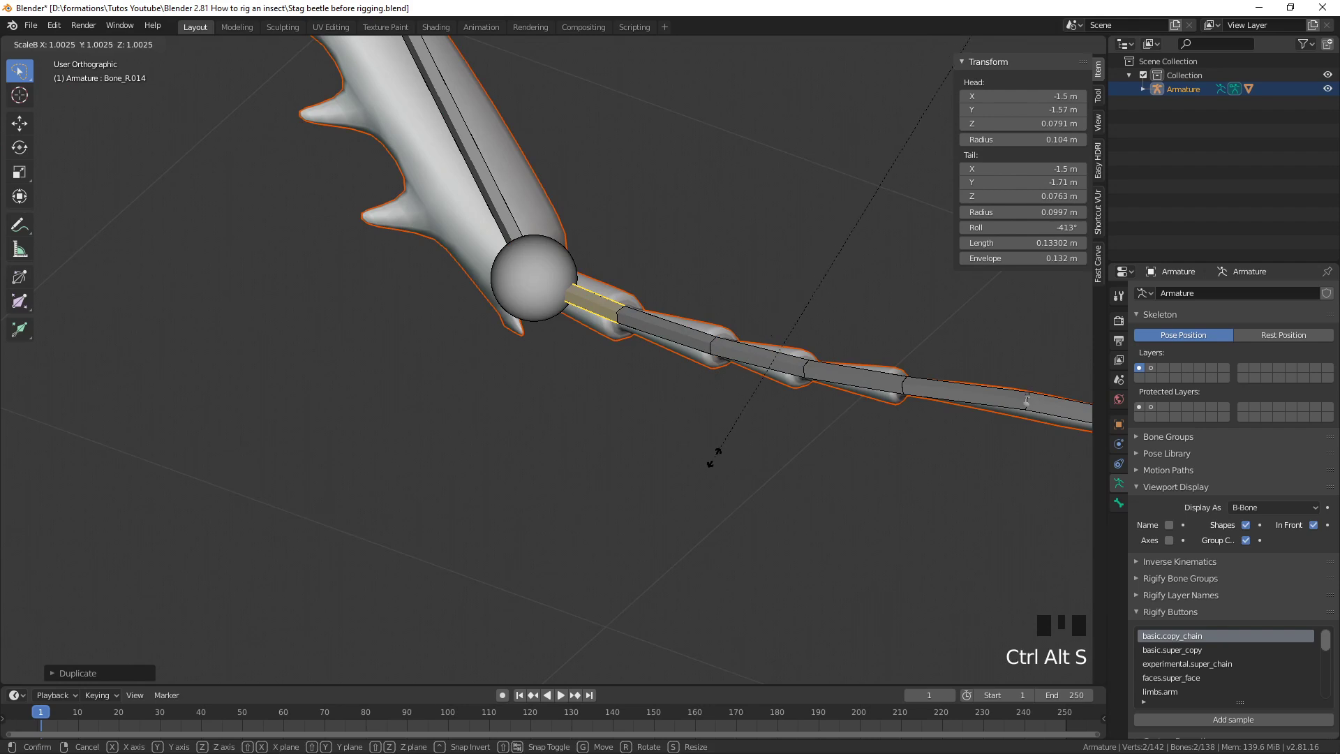
{"action": "left_click", "coordinate": [24, 529]}
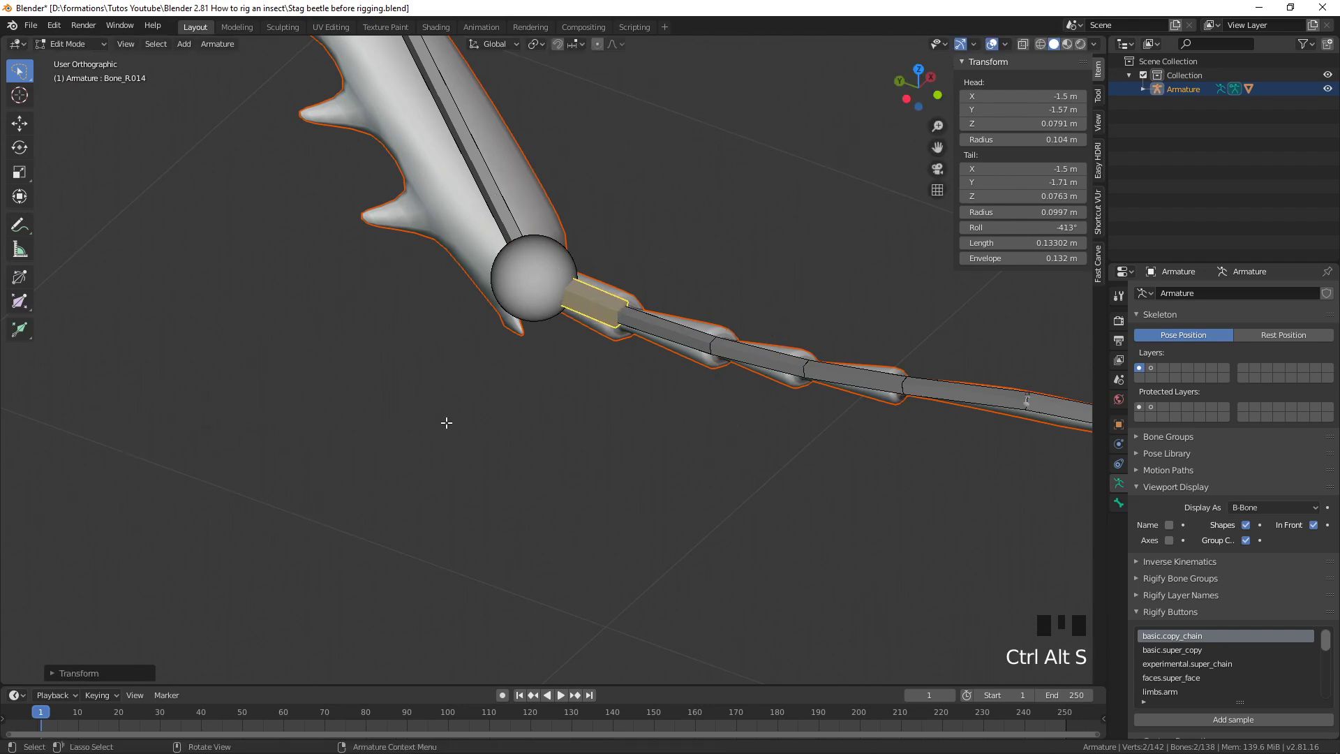
Compare the original first tarsus bone with its thicker duplicate in wireframe display, ending with the duplicate selected
{"action": "key", "text": "z"}
{"action": "key", "text": "z"}
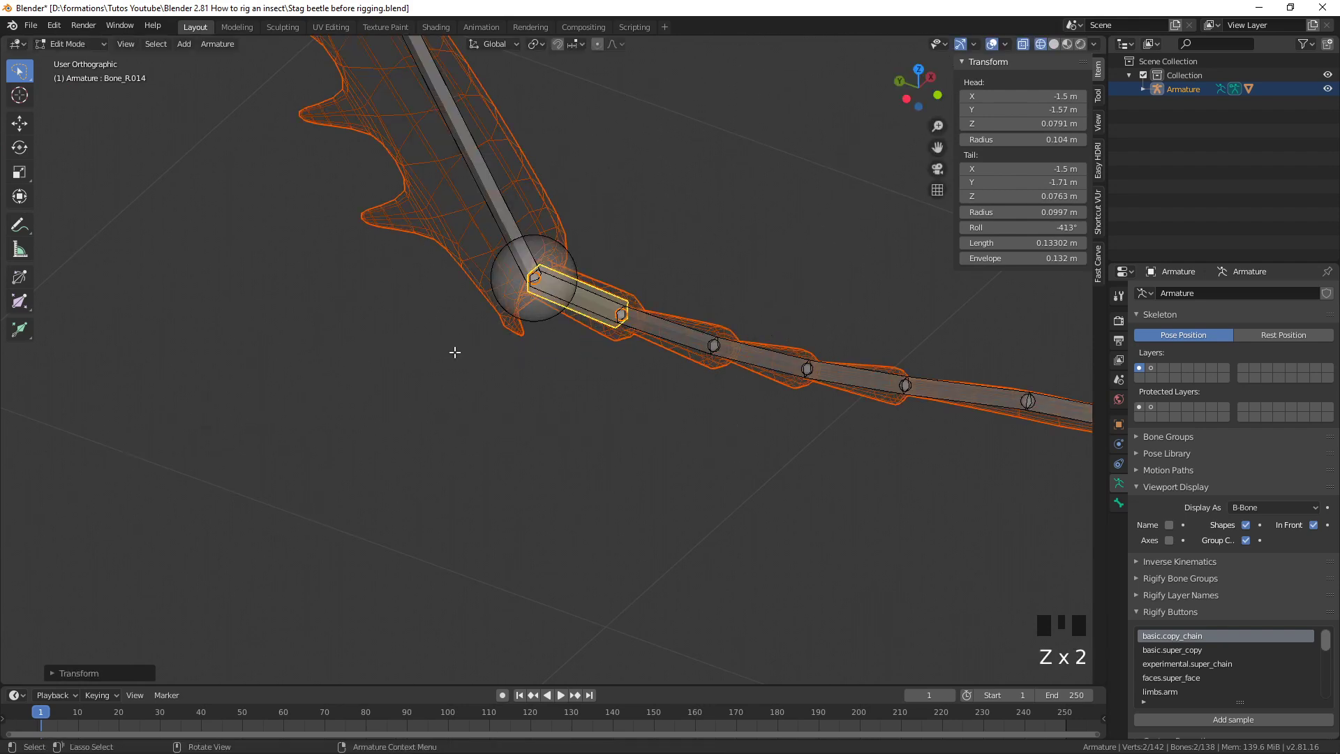
{"action": "scroll", "coordinate": [626, 319], "scroll_direction": "up", "scroll_amount": 5}
{"action": "left_click", "coordinate": [692, 222]}
{"action": "left_click", "coordinate": [696, 217]}
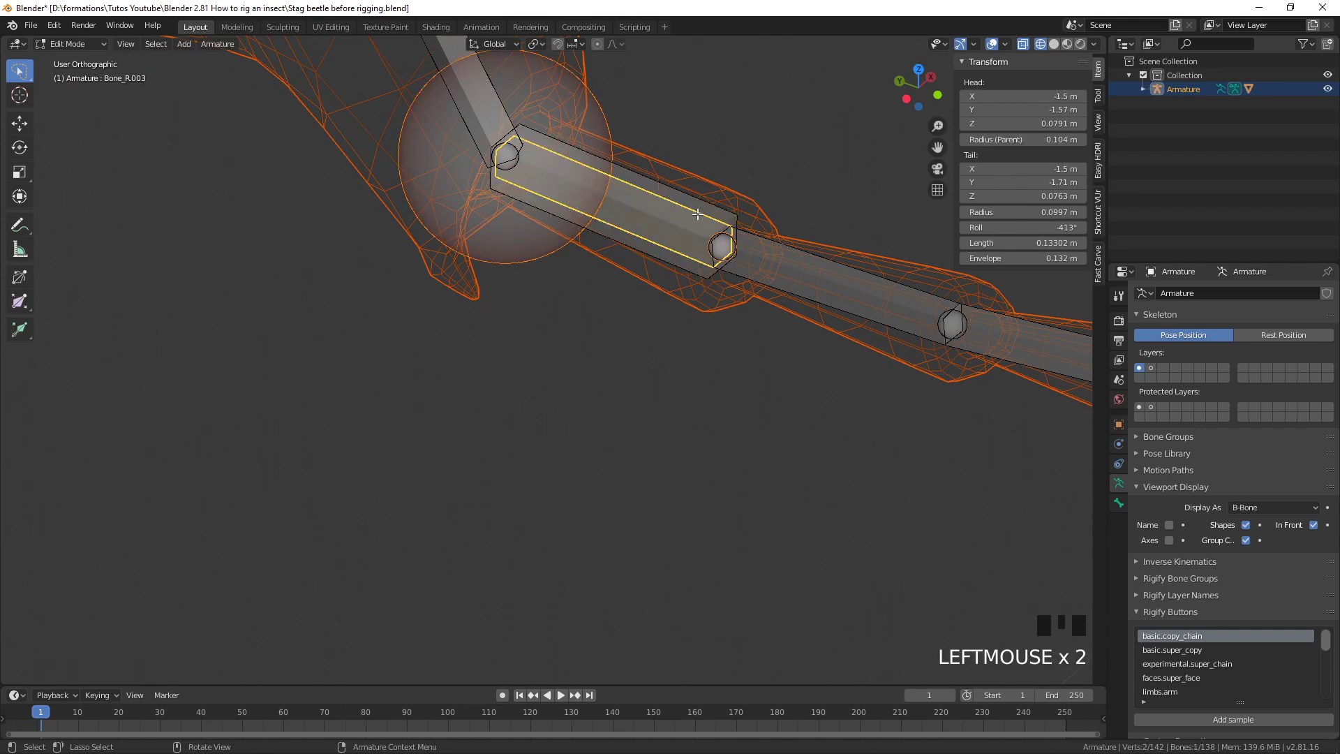
{"action": "left_click", "coordinate": [711, 205]}
{"action": "scroll", "coordinate": [702, 220], "scroll_direction": "down", "scroll_amount": 5}
{"action": "scroll", "coordinate": [697, 224], "scroll_direction": "up", "scroll_amount": 5}
{"action": "scroll", "coordinate": [698, 224], "scroll_direction": "down", "scroll_amount": 2}
{"action": "middle_click_drag", "start_coordinate": [697, 224], "coordinate": [634, 395], "text": "shift"}
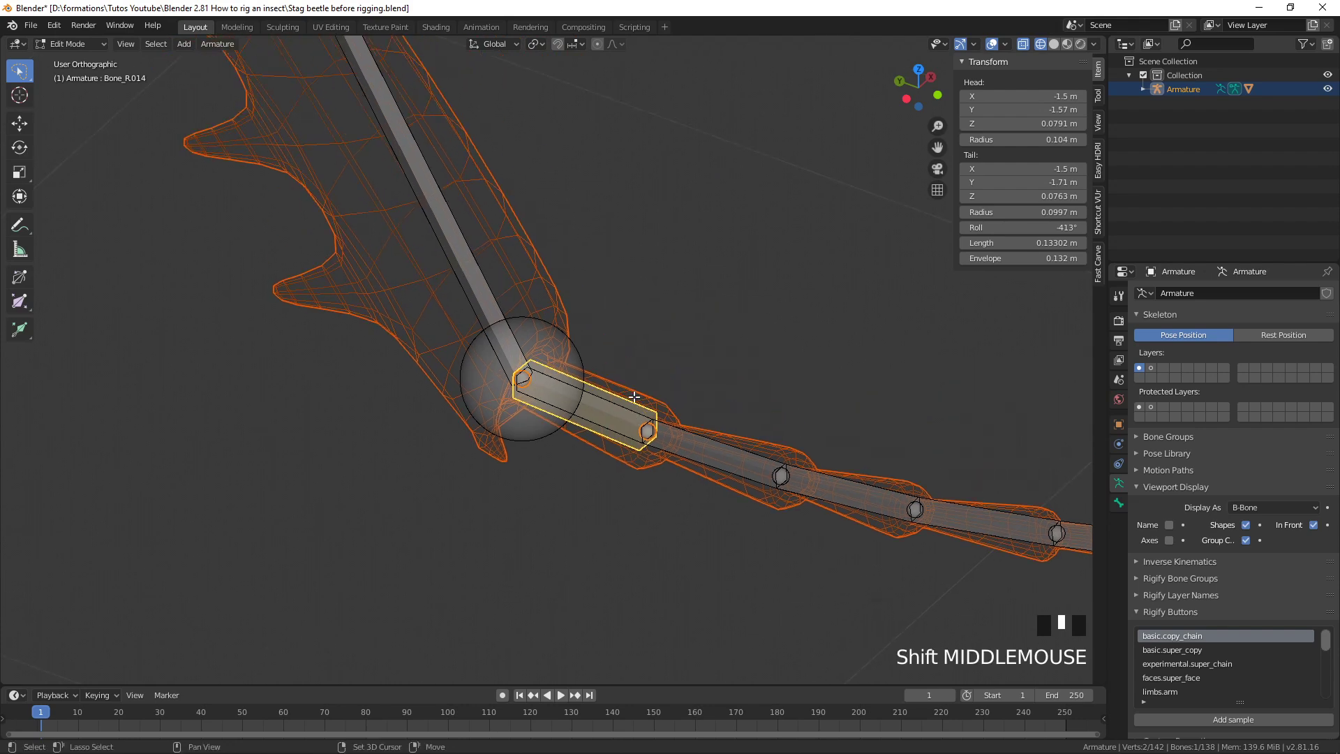
{"action": "scroll", "coordinate": [690, 395], "scroll_direction": "down", "scroll_amount": 3}
{"action": "scroll", "coordinate": [688, 393], "scroll_direction": "up", "scroll_amount": 4}
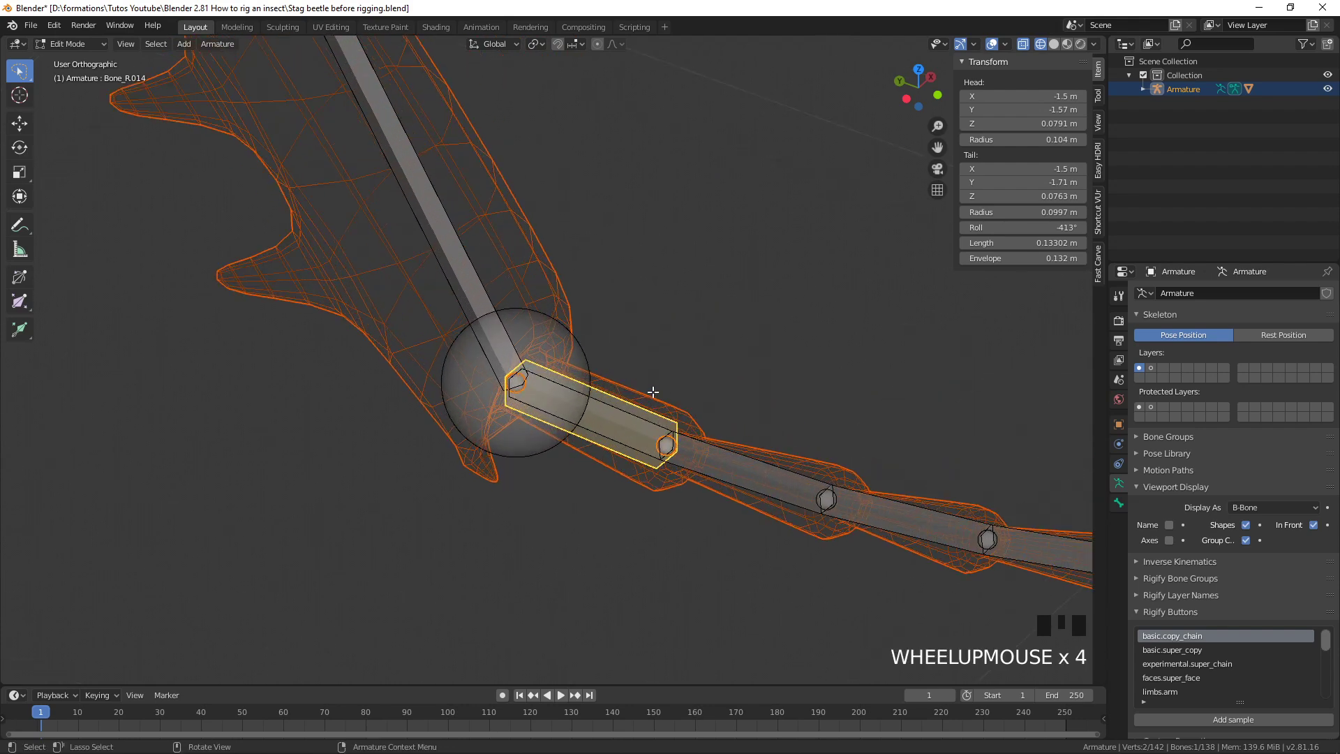
{"action": "middle_click_drag", "start_coordinate": [653, 392], "coordinate": [689, 323]}
{"action": "scroll", "coordinate": [692, 340], "scroll_direction": "down", "scroll_amount": 3}
{"action": "scroll", "coordinate": [725, 406], "scroll_direction": "up", "scroll_amount": 2}
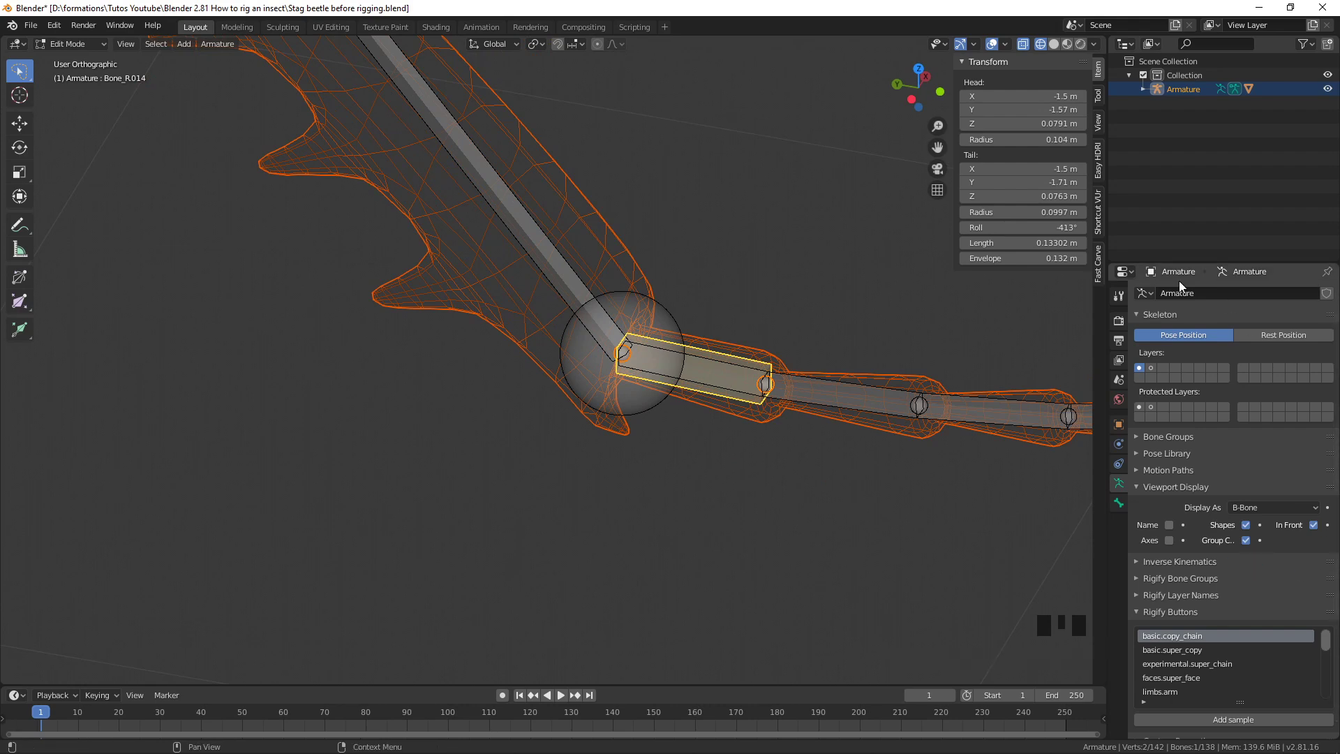
Disable Deform for the duplicated bone and clear its parent
{"action": "left_click", "coordinate": [1119, 503]}
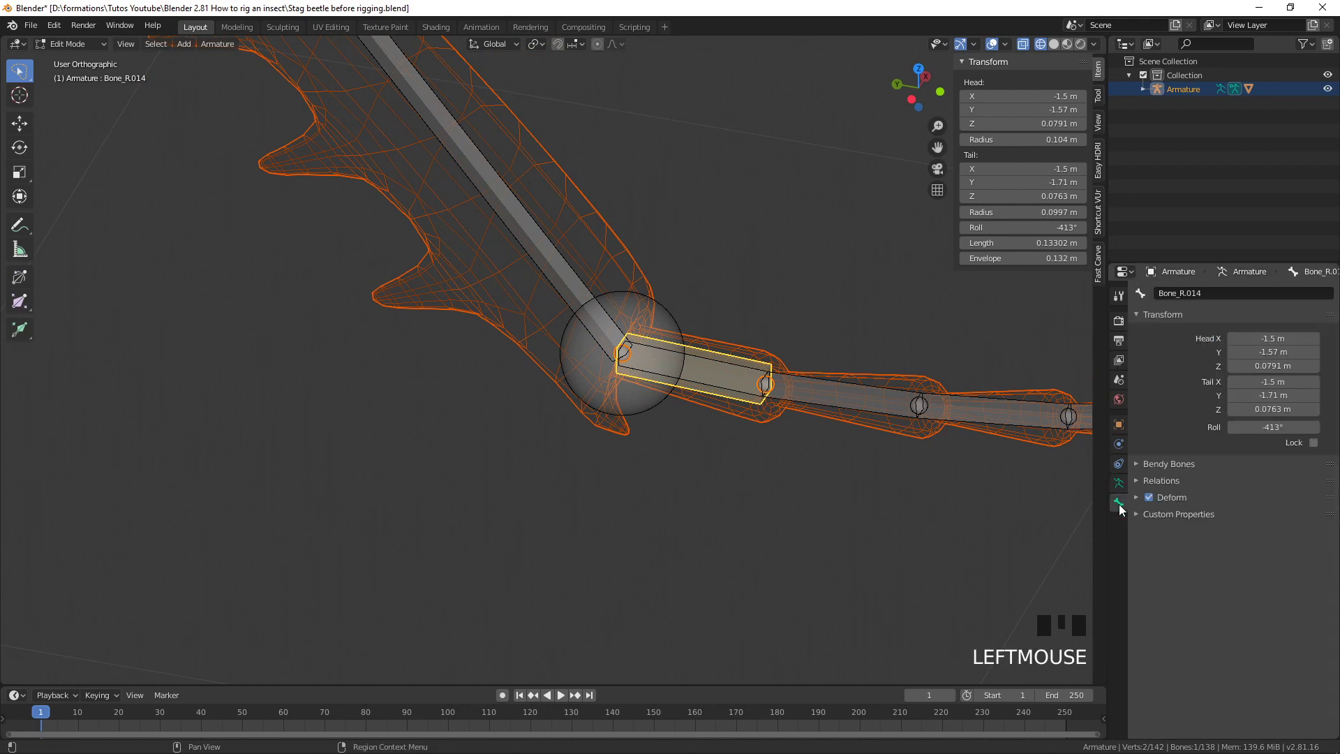
{"action": "left_click", "coordinate": [1149, 498]}
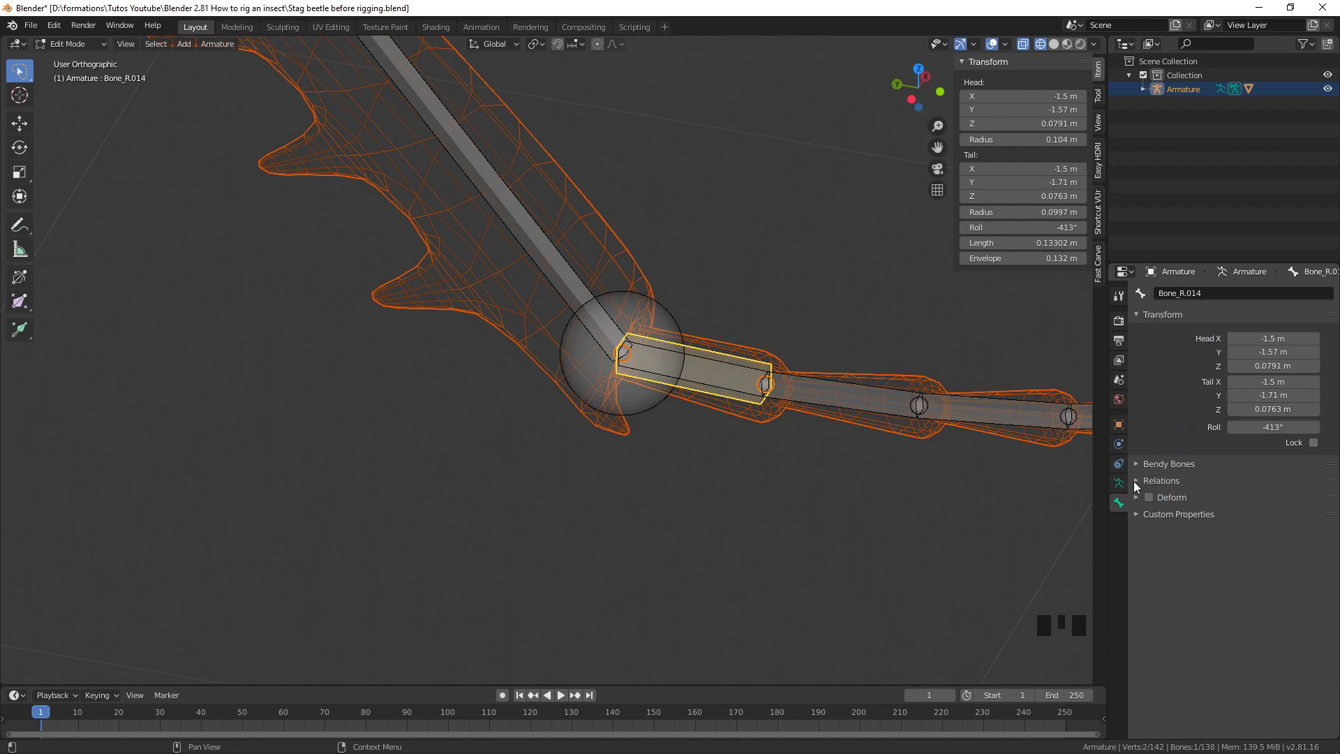
{"action": "left_click", "coordinate": [1135, 482]}
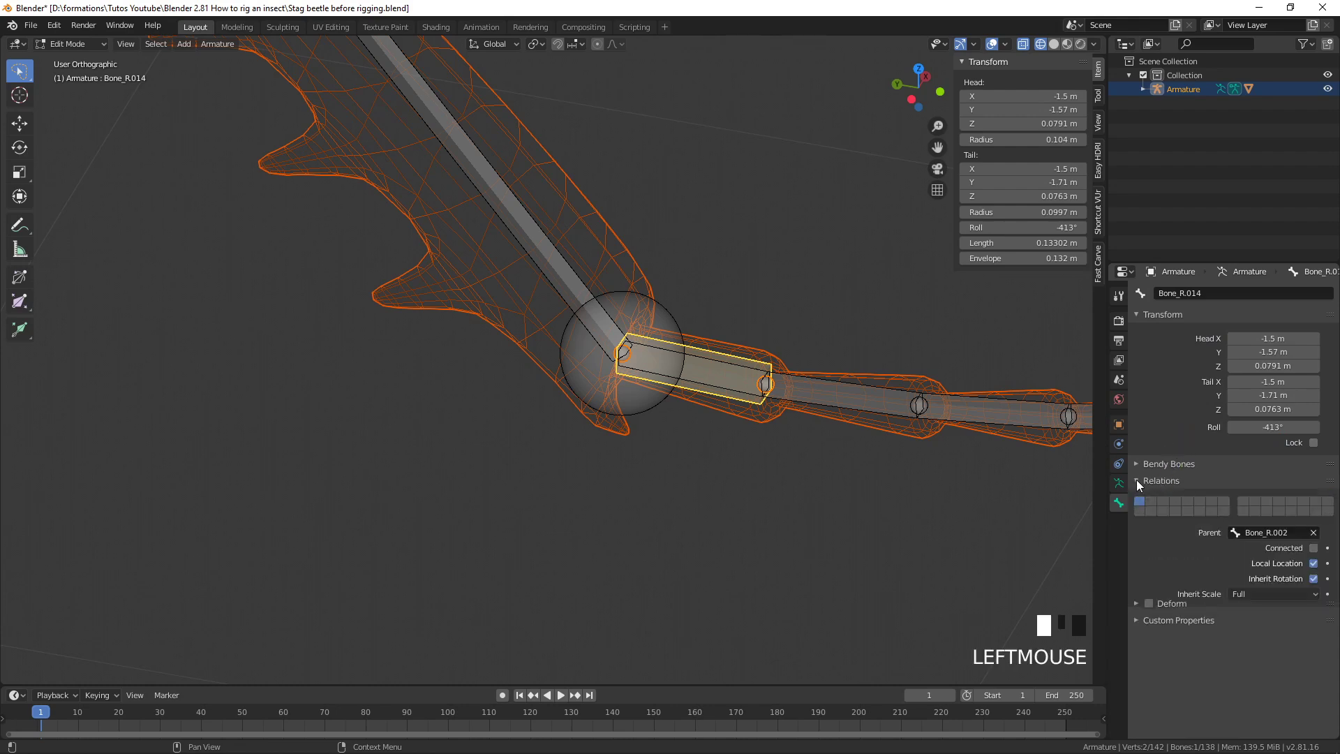
{"action": "left_click", "coordinate": [1314, 532]}
{"action": "left_click", "coordinate": [1233, 532]}
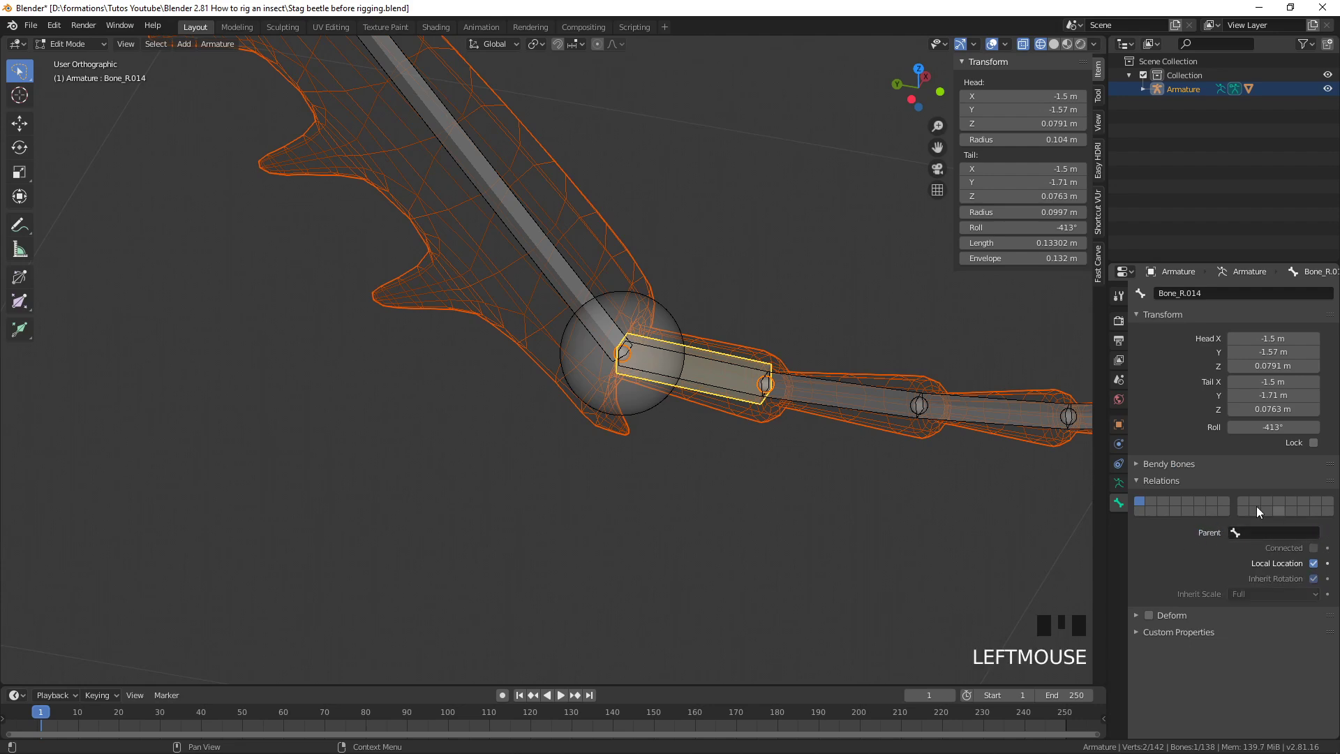
Return the viewport to solid shading and switch the armature to Pose Mode
{"action": "scroll", "coordinate": [754, 373], "scroll_direction": "down", "scroll_amount": 9}
{"action": "scroll", "coordinate": [671, 377], "scroll_direction": "up", "scroll_amount": 4}
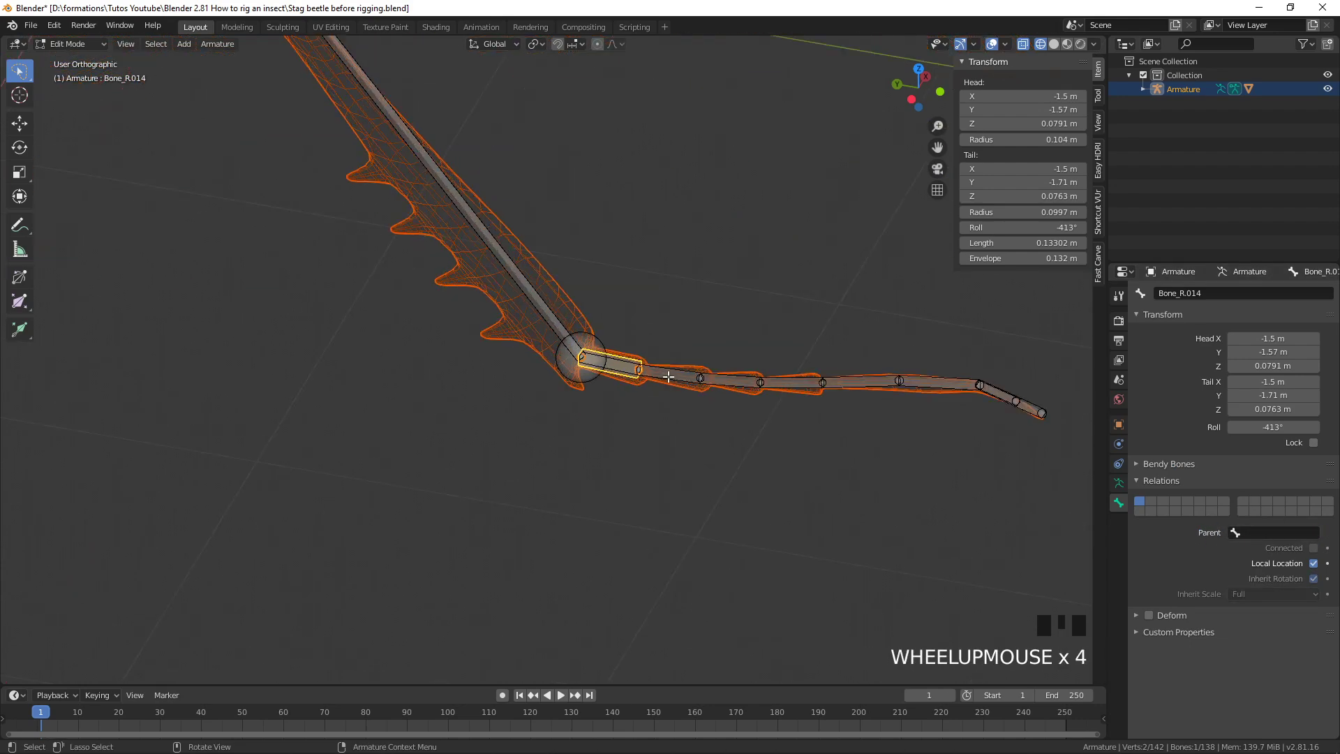
{"action": "key", "text": "z"}
{"action": "middle_click_drag", "start_coordinate": [629, 354], "coordinate": [611, 445]}
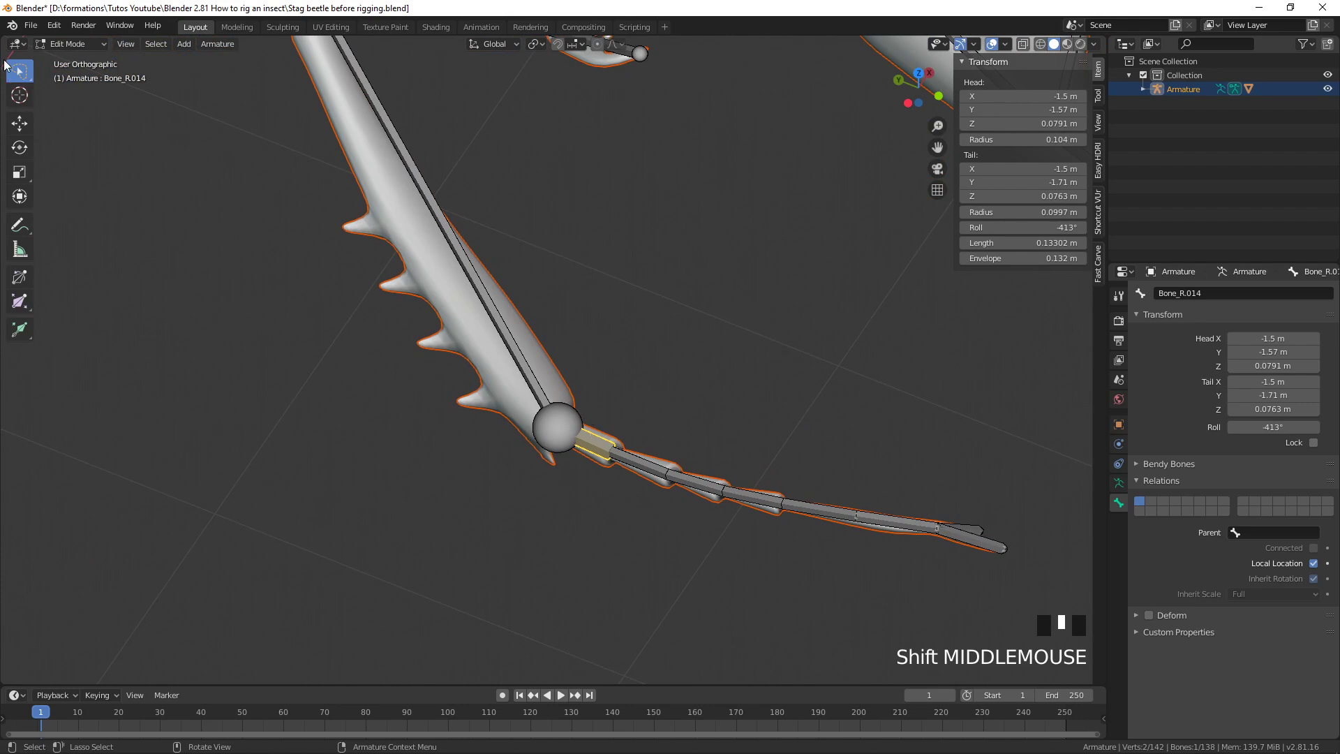
{"action": "left_click", "coordinate": [81, 42]}
{"action": "left_click", "coordinate": [73, 93]}
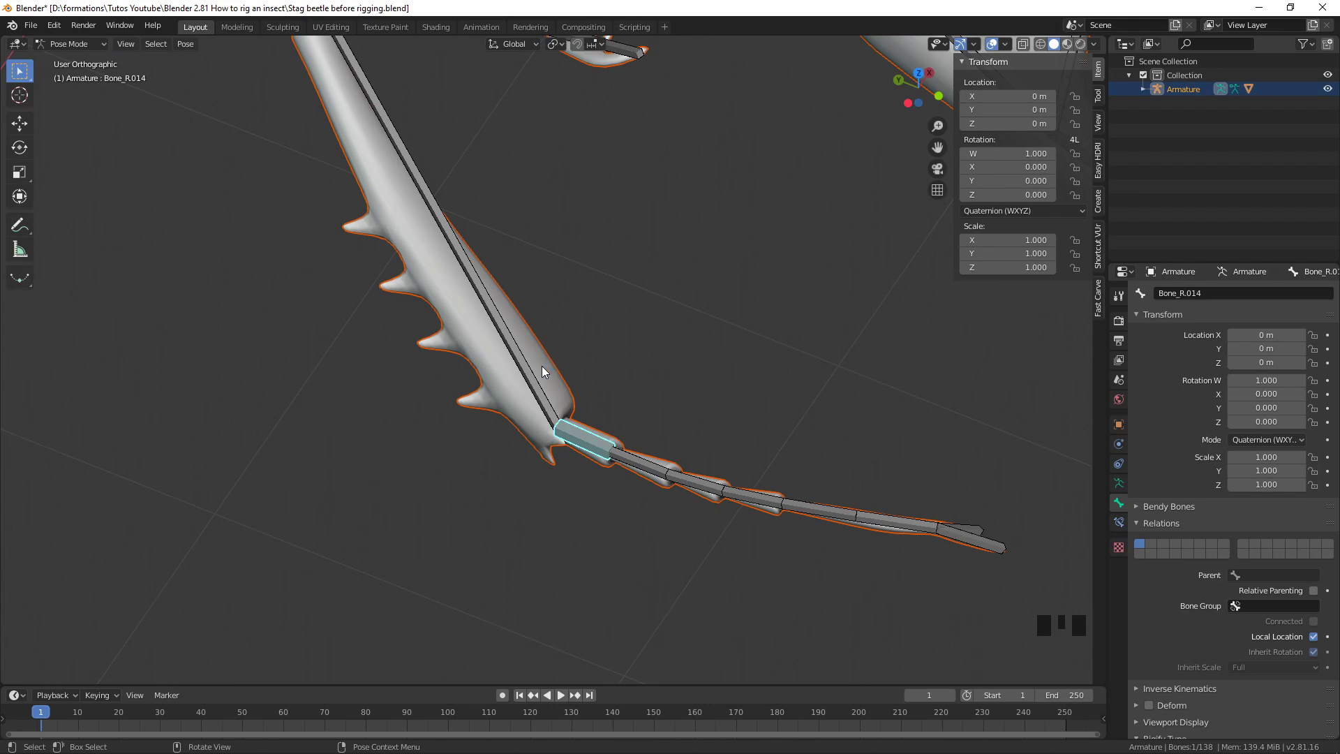
Add an Inverse Kinematics constraint to the right front leg's tibia bone, using the thick duplicated bone as target
{"action": "left_click", "coordinate": [591, 432]}
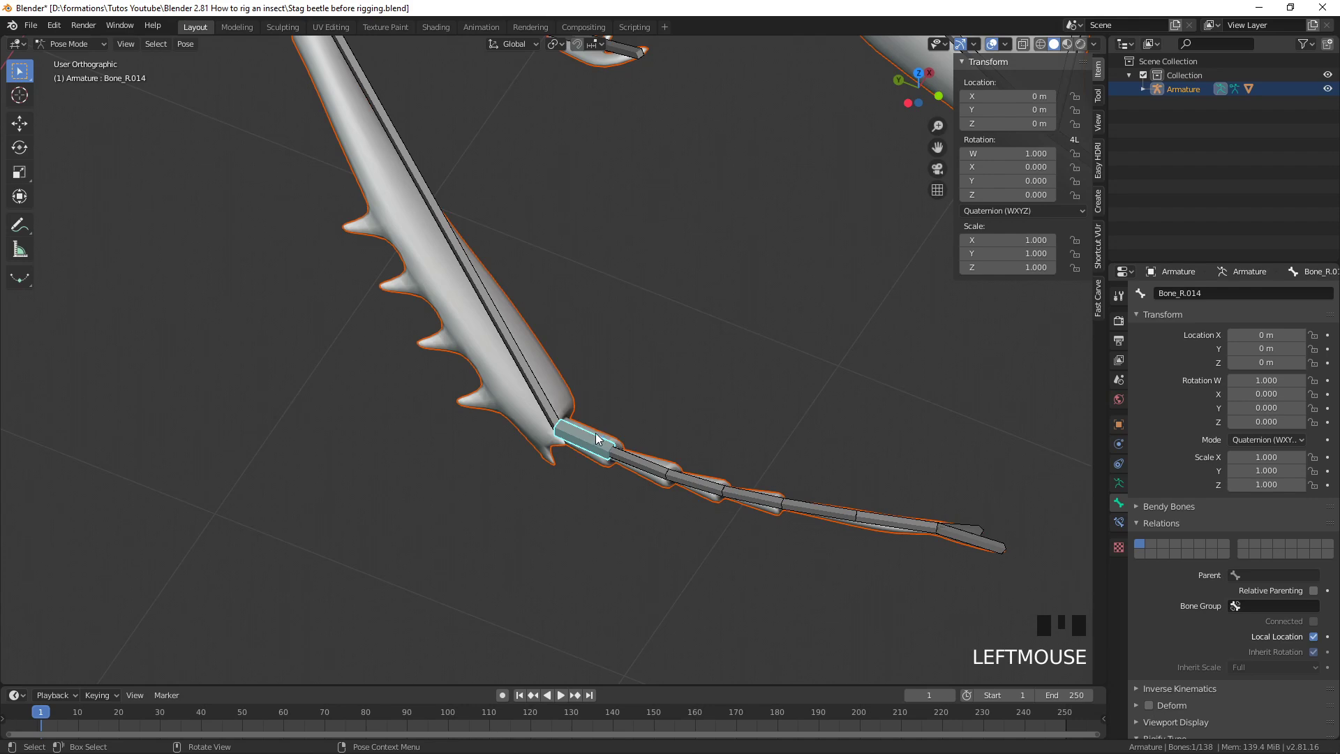
{"action": "left_click", "coordinate": [515, 339], "text": "shift"}
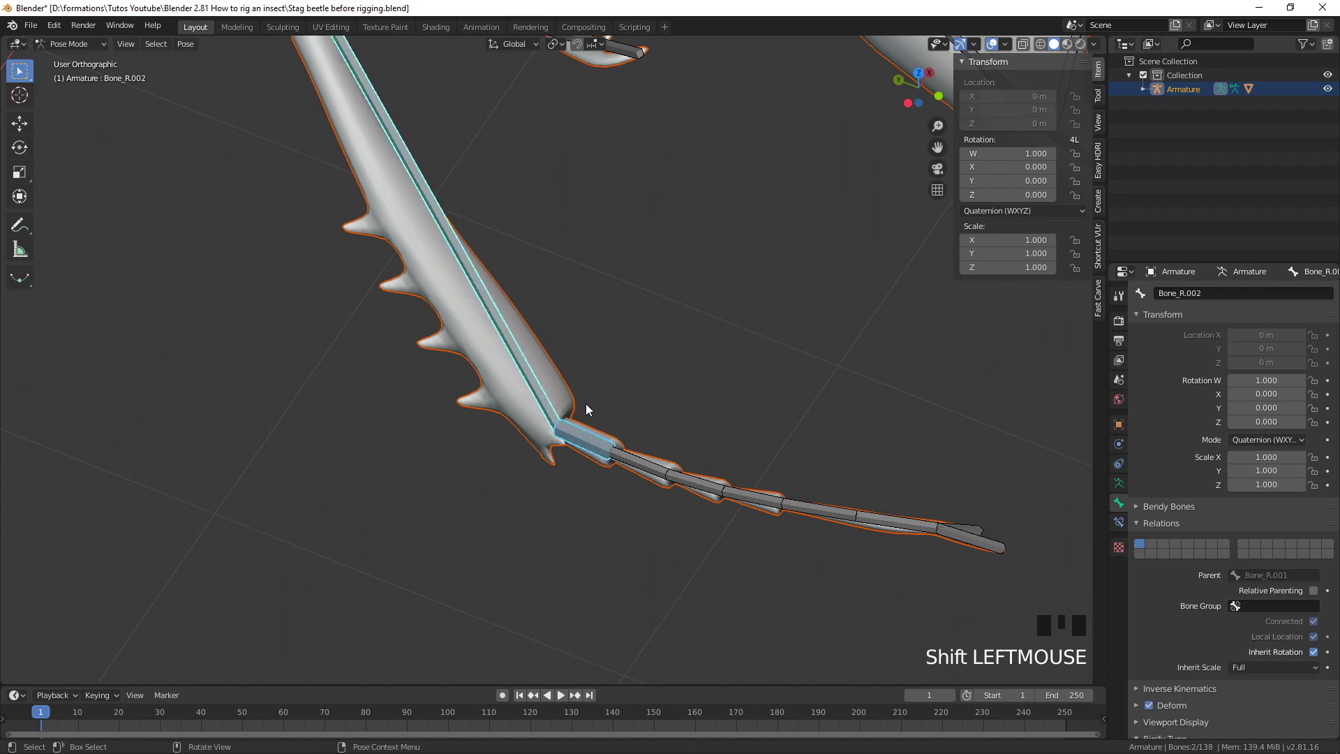
{"action": "left_click", "coordinate": [1120, 464]}
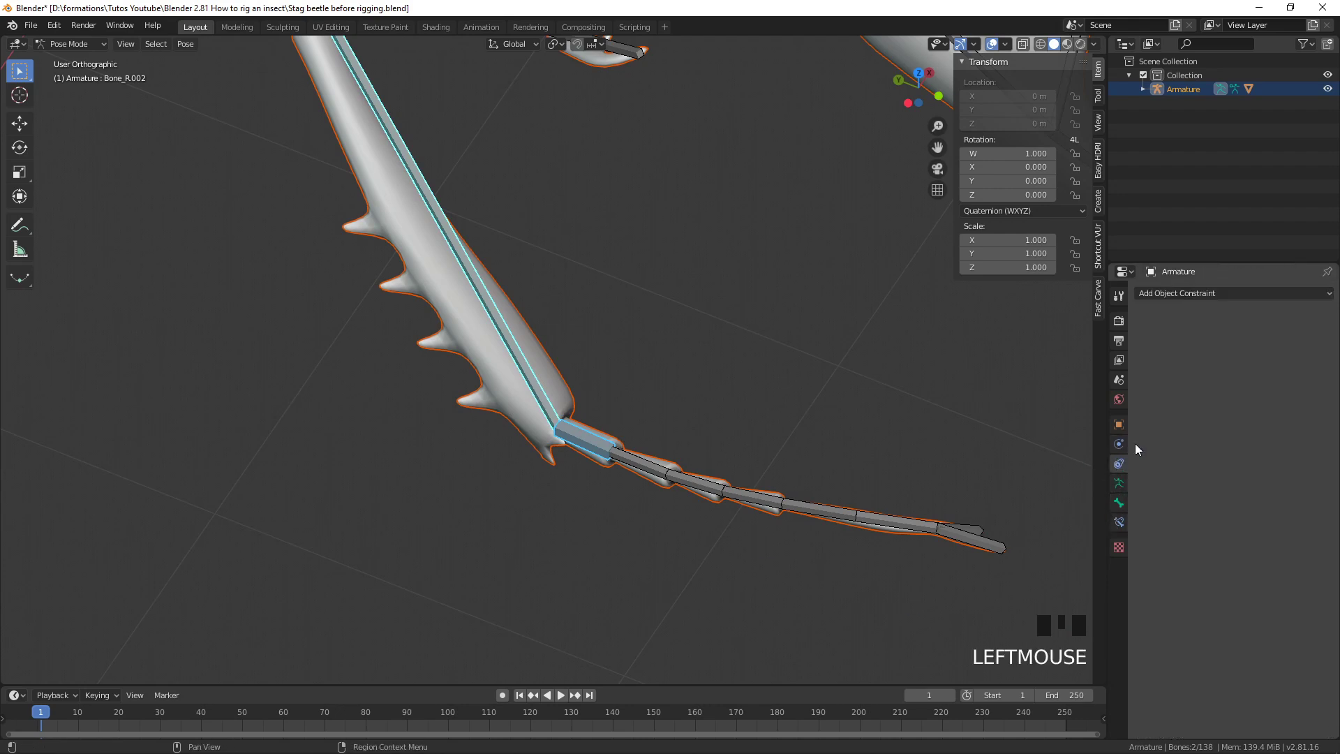
{"action": "left_click", "coordinate": [1119, 522]}
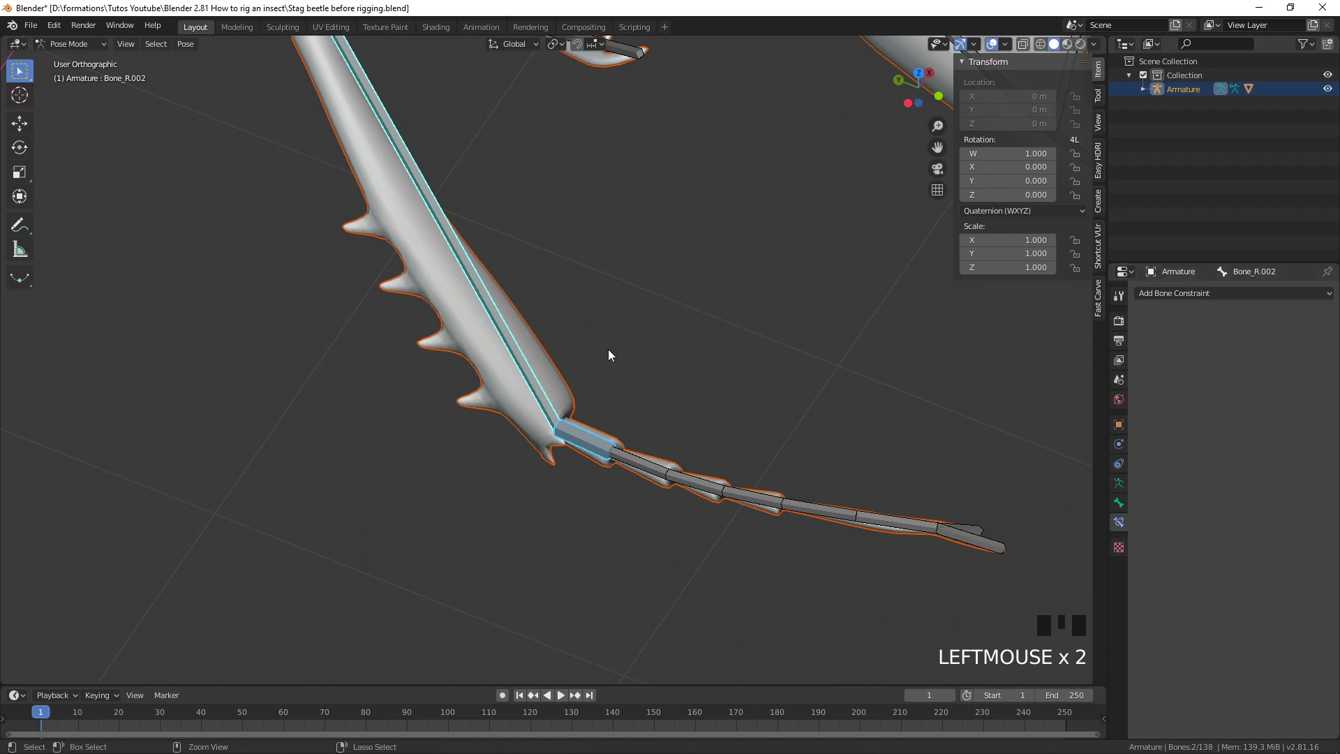
{"action": "key", "text": "ctrl+shift+c"}
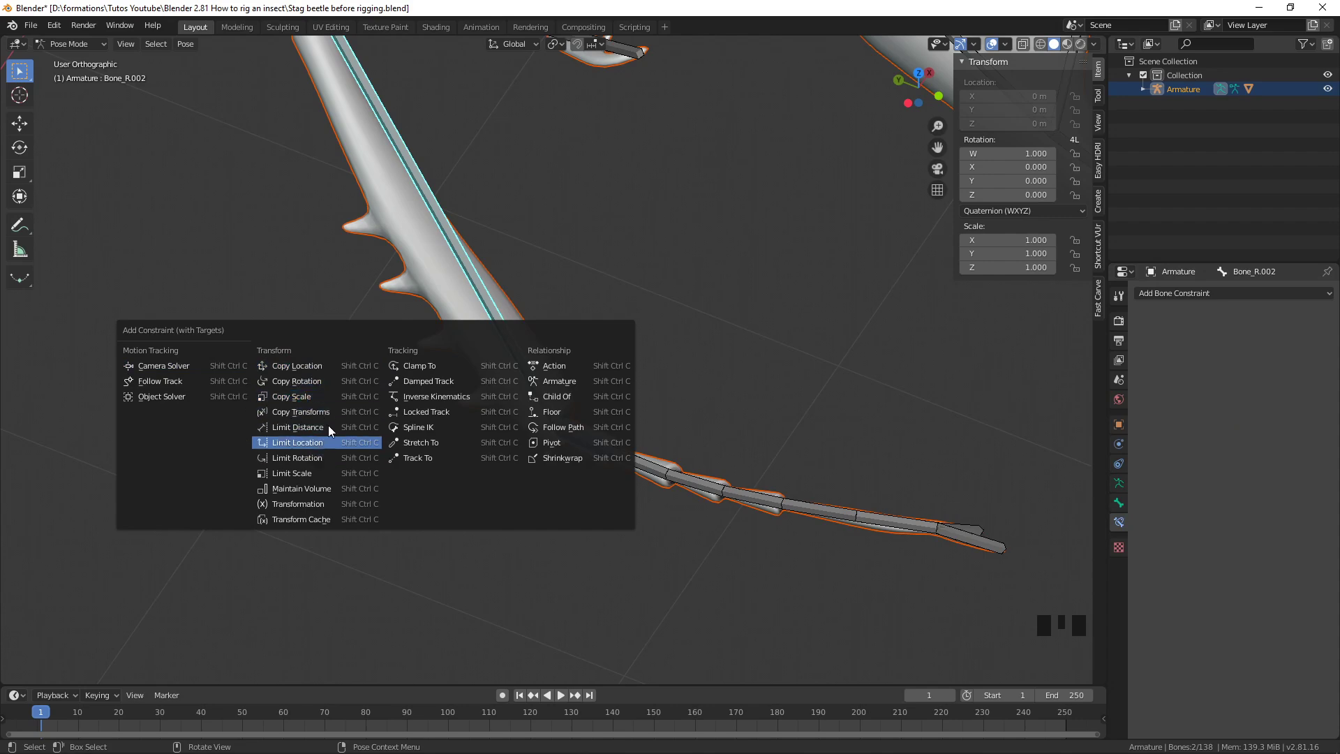
{"action": "left_click", "coordinate": [434, 397]}
Test the IK constraint by moving the target bone toward the rear, then cancel the move
{"action": "scroll", "coordinate": [571, 447], "scroll_direction": "down", "scroll_amount": 7}
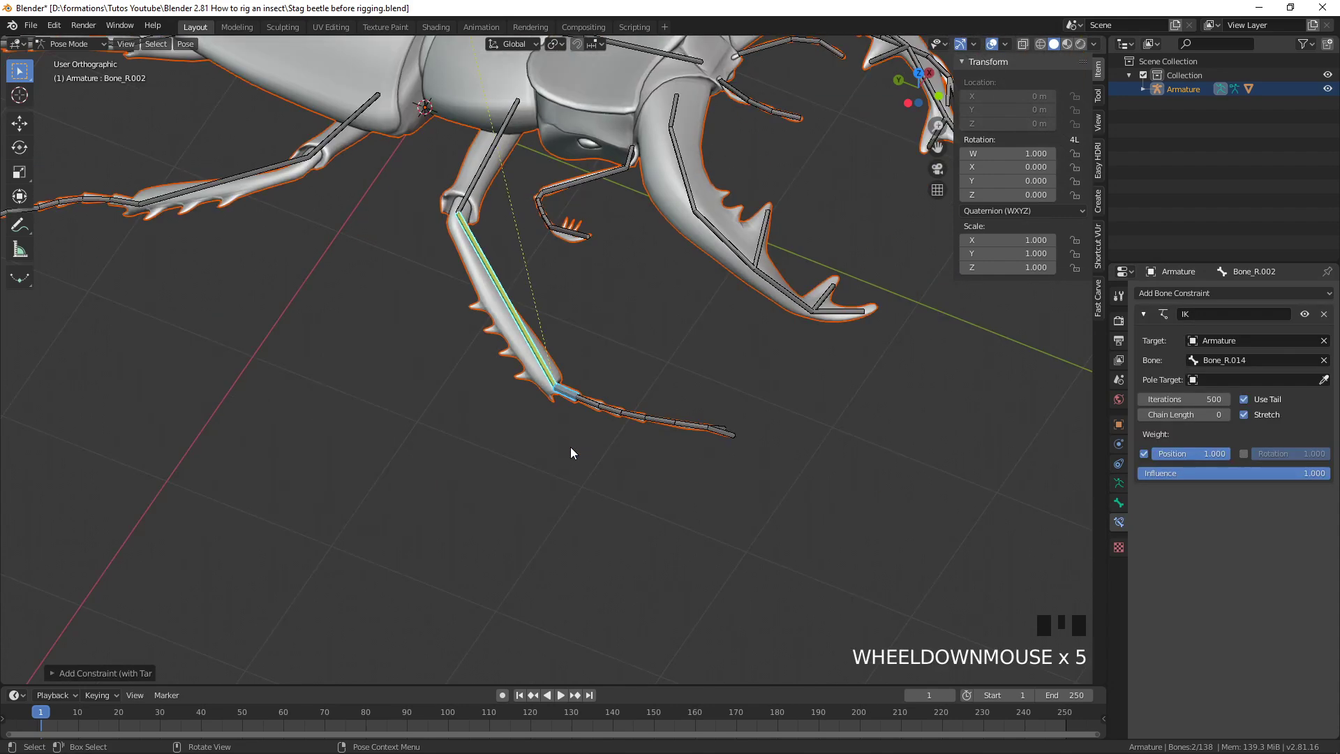
{"action": "mouse_move", "coordinate": [570, 448]}
{"action": "middle_mouse_down"}
{"action": "mouse_move", "coordinate": [598, 433]}
{"action": "mouse_move", "coordinate": [577, 440]}
{"action": "middle_mouse_up"}
{"action": "scroll", "coordinate": [575, 447], "scroll_direction": "up", "scroll_amount": 4}
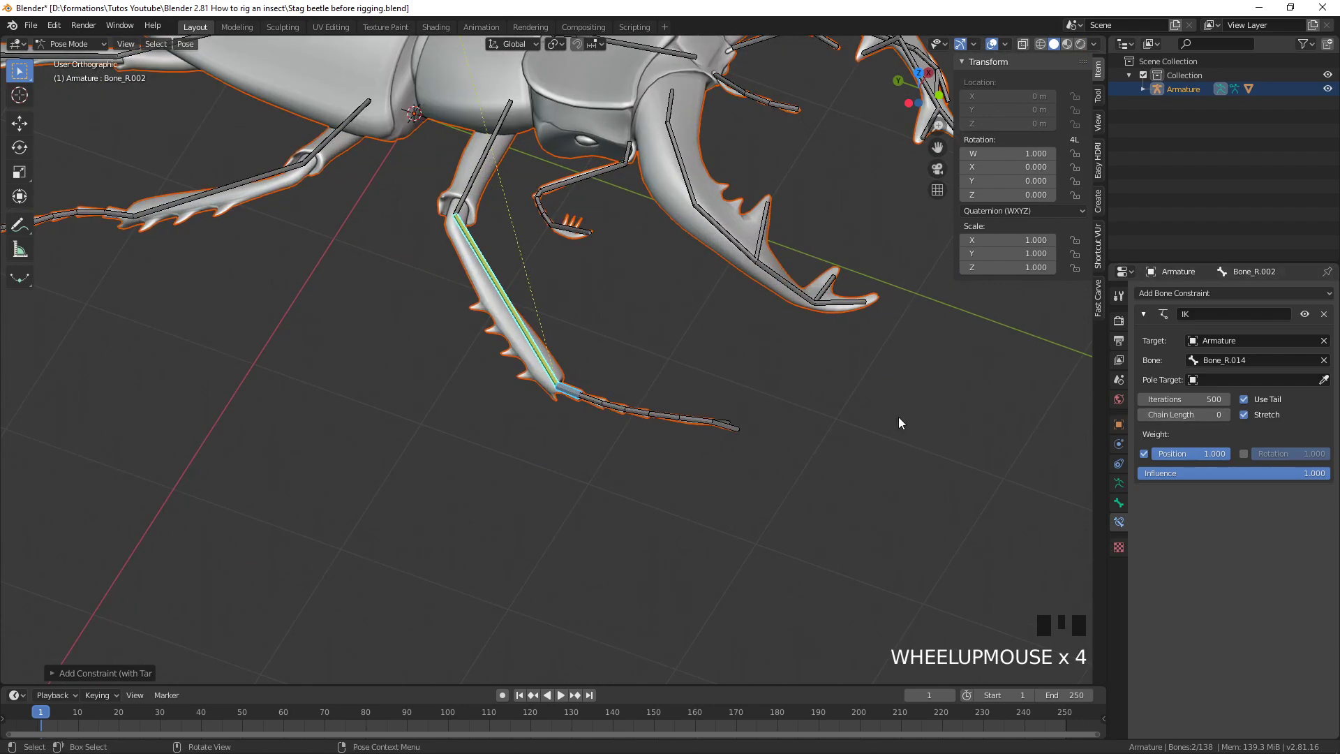
{"action": "scroll", "coordinate": [583, 401], "scroll_direction": "up", "scroll_amount": 2}
{"action": "left_click", "coordinate": [588, 409]}
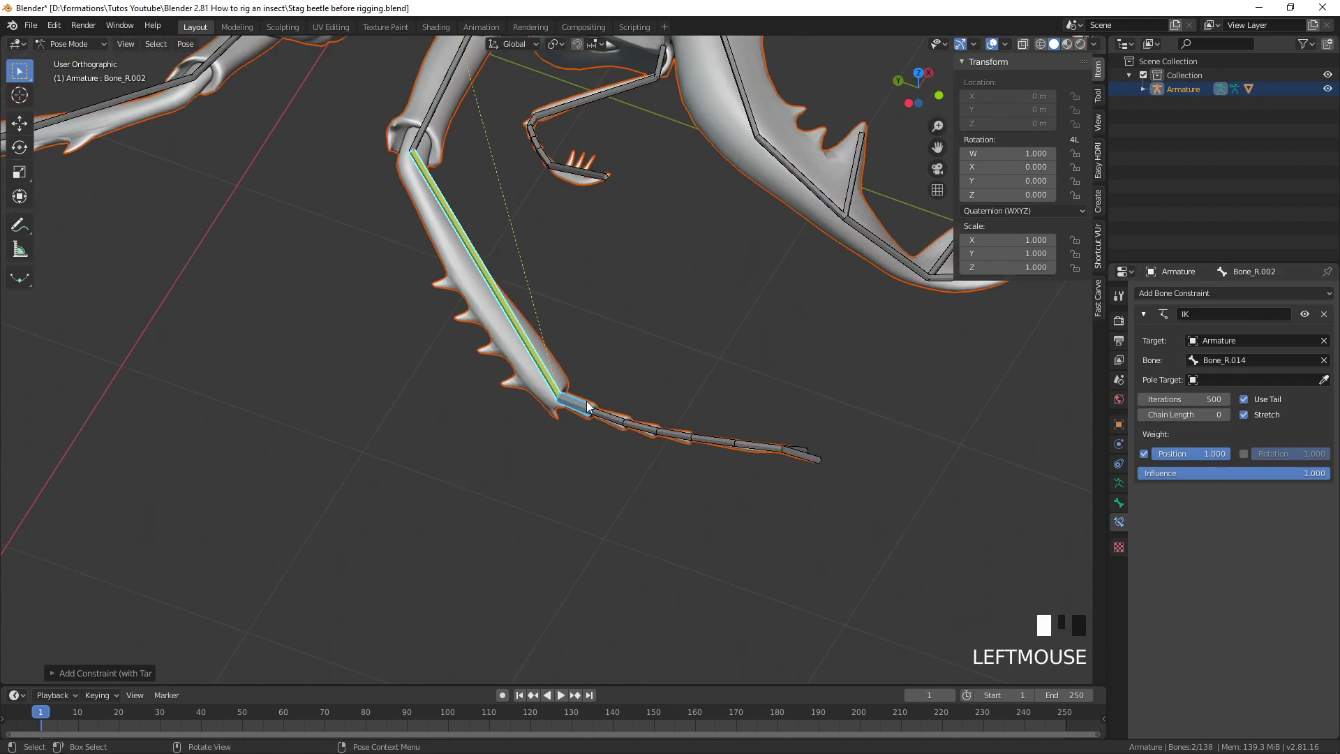
{"action": "scroll", "coordinate": [563, 426], "scroll_direction": "down", "scroll_amount": 3}
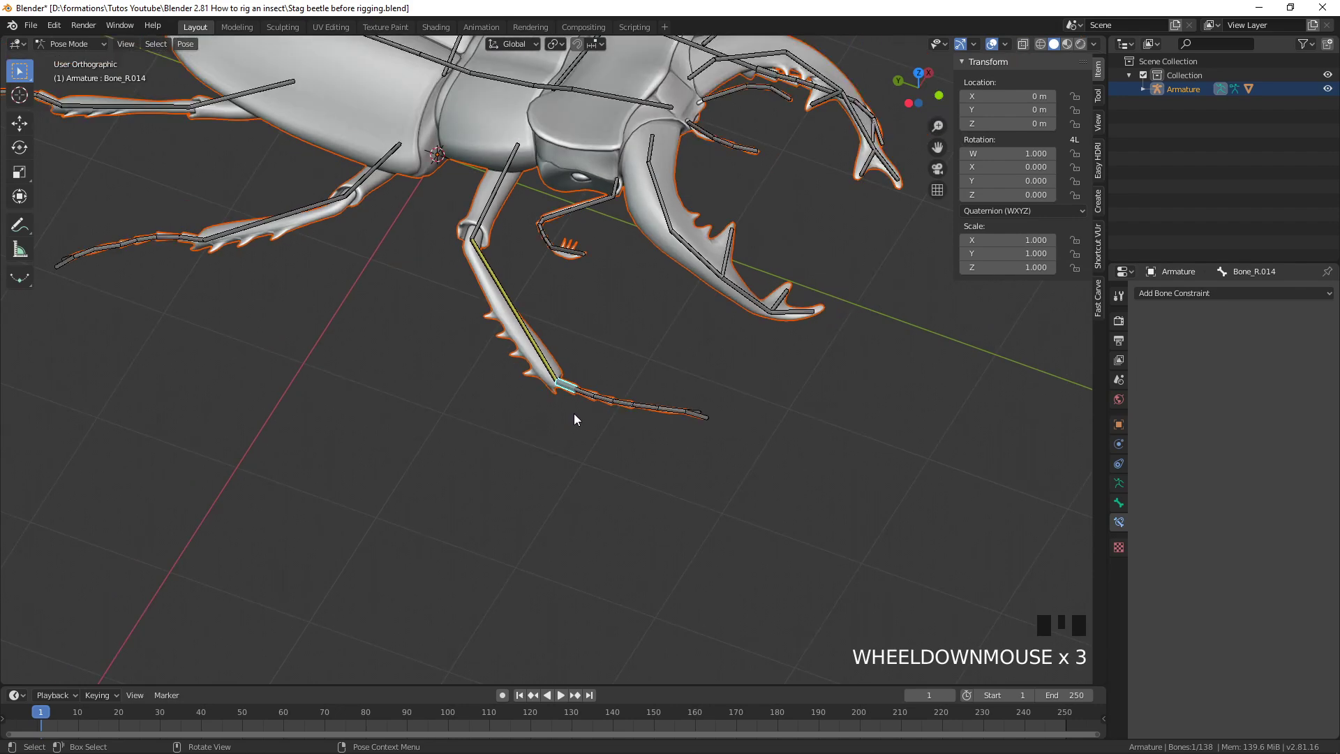
{"action": "key", "text": "g"}
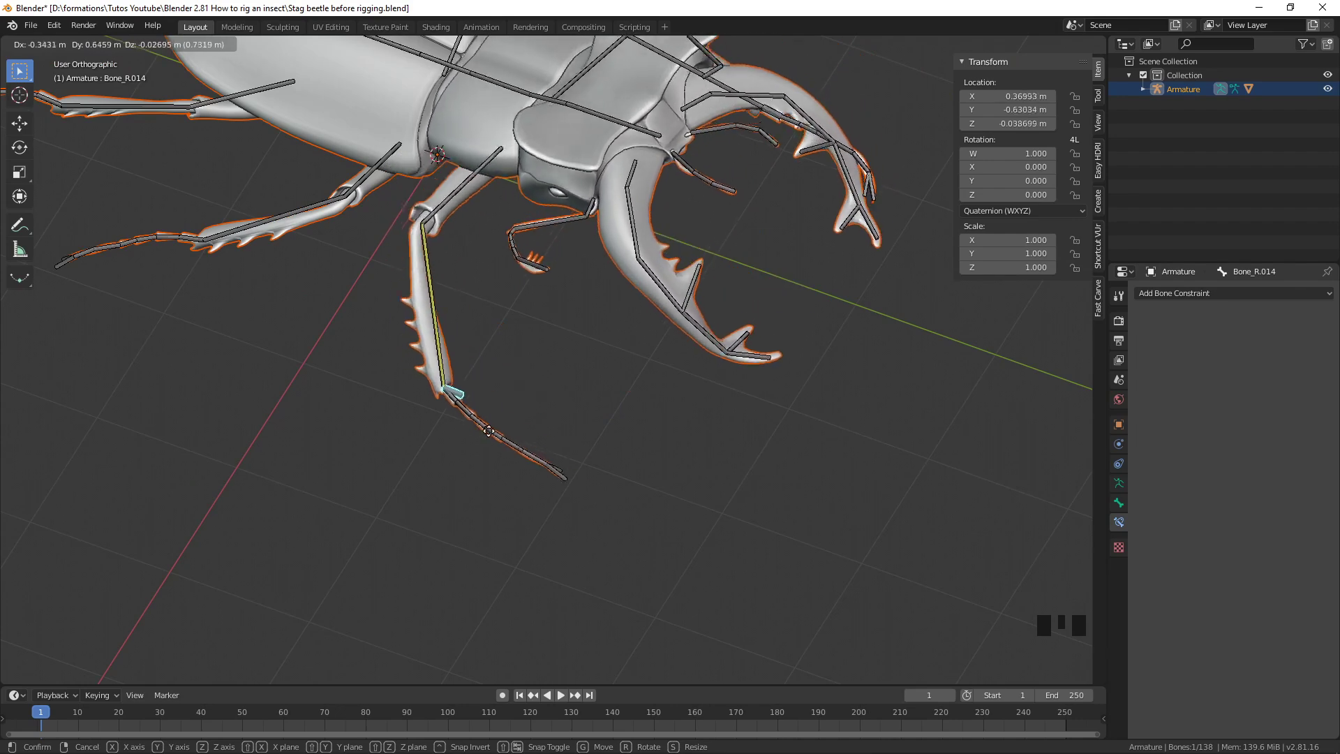
{"action": "right_click", "coordinate": [497, 443]}
Set the tibia bone's IK constraint Chain Length to 2
{"action": "middle_click_drag", "start_coordinate": [497, 443], "coordinate": [571, 455]}
{"action": "scroll", "coordinate": [571, 450], "scroll_direction": "up", "scroll_amount": 3}
{"action": "middle_click_drag", "start_coordinate": [575, 361], "coordinate": [565, 407], "text": "shift"}
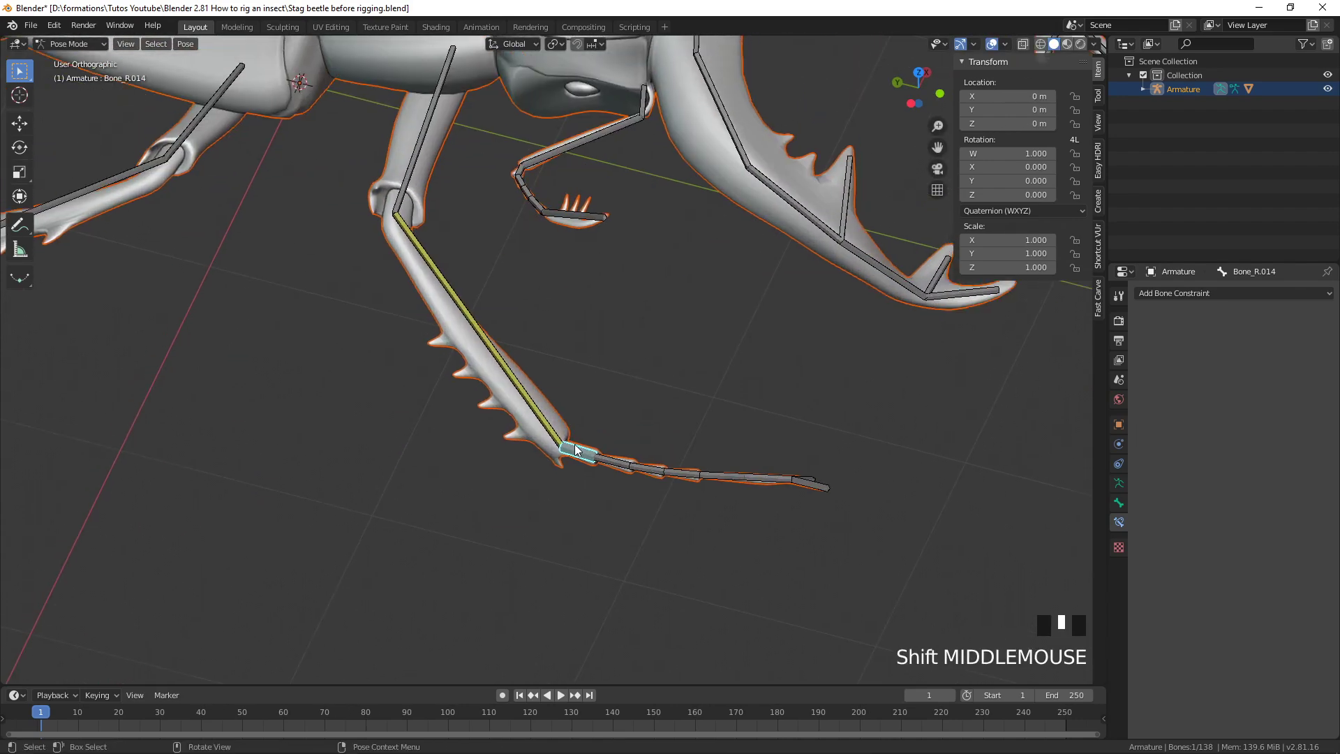
{"action": "left_click", "coordinate": [541, 428]}
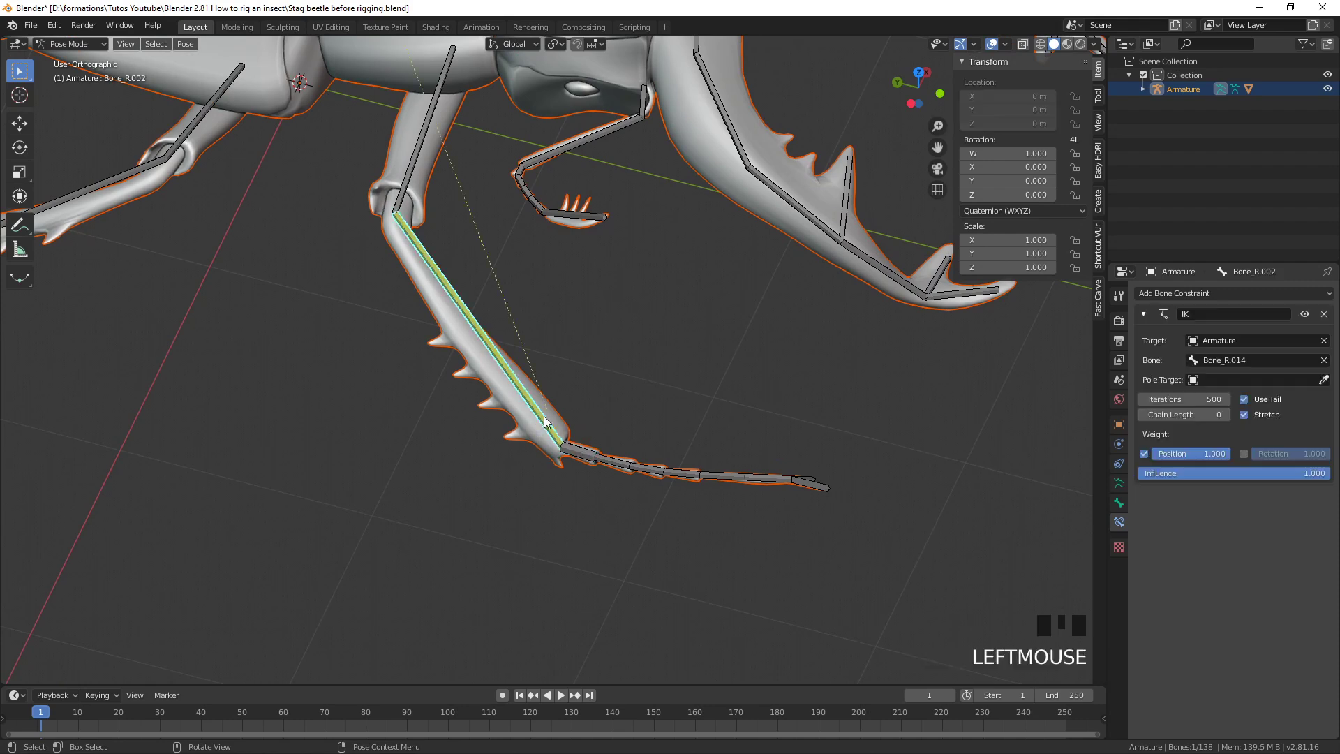
{"action": "left_click", "coordinate": [1227, 414]}
{"action": "left_click", "coordinate": [1226, 415]}
Test the two-bone IK chain by moving the target bone around, cancel the move and view the leg from the side
{"action": "middle_click_drag", "start_coordinate": [569, 294], "coordinate": [527, 222]}
{"action": "scroll", "coordinate": [510, 457], "scroll_direction": "down", "scroll_amount": 2}
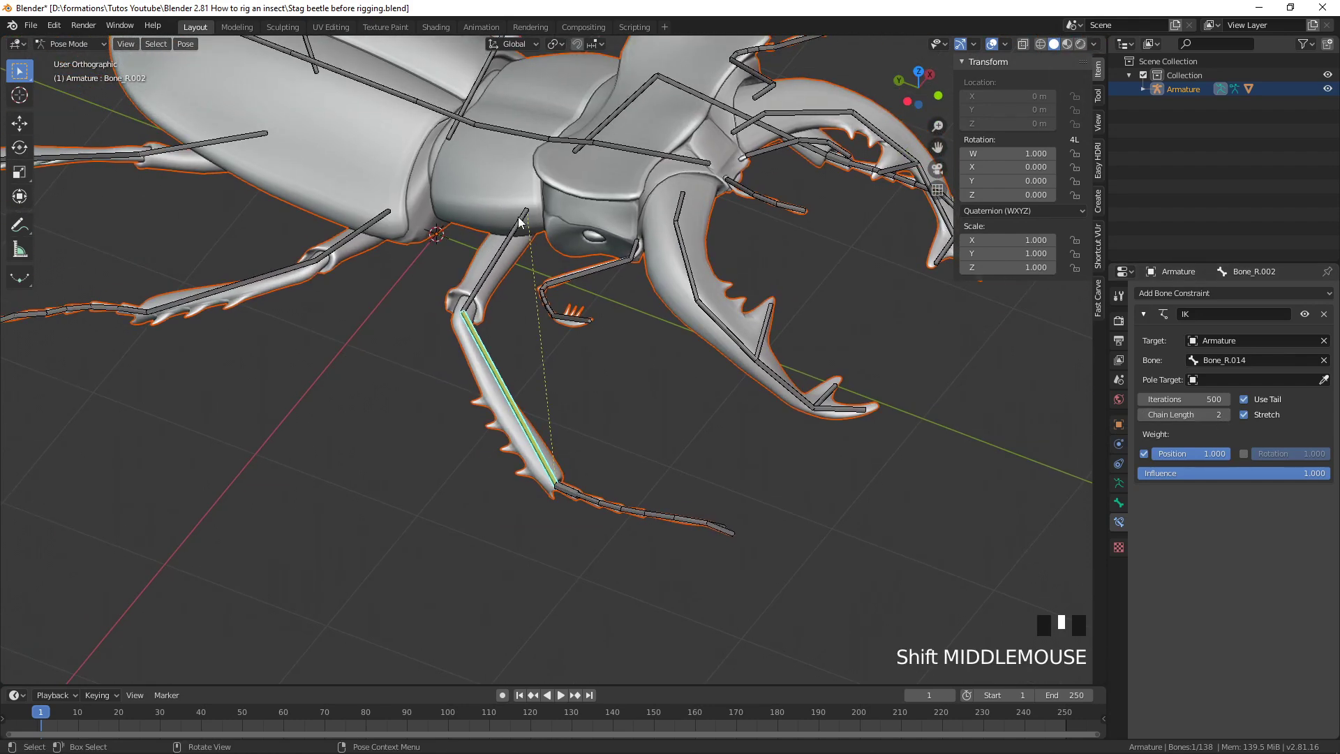
{"action": "left_click", "coordinate": [566, 491]}
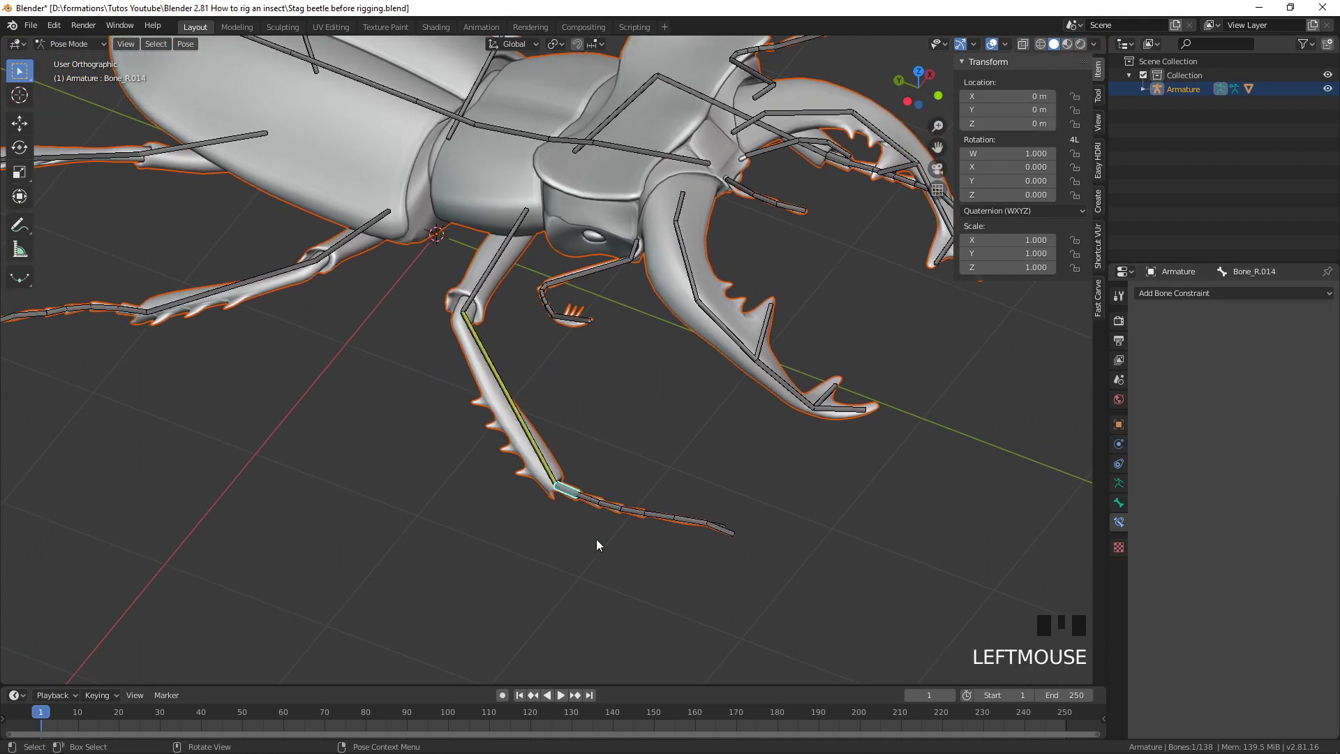
{"action": "key", "text": "g"}
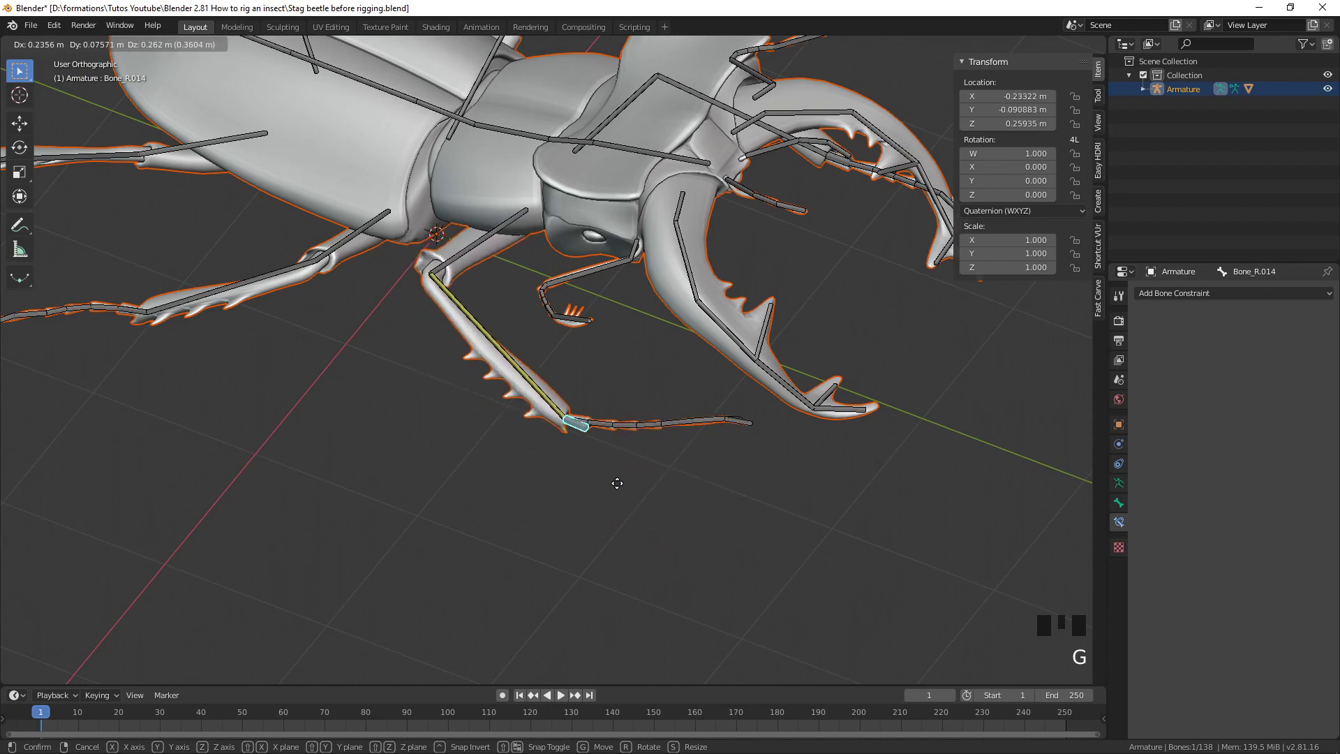
{"action": "right_click", "coordinate": [579, 496]}
{"action": "middle_click_drag", "start_coordinate": [522, 487], "coordinate": [582, 445]}
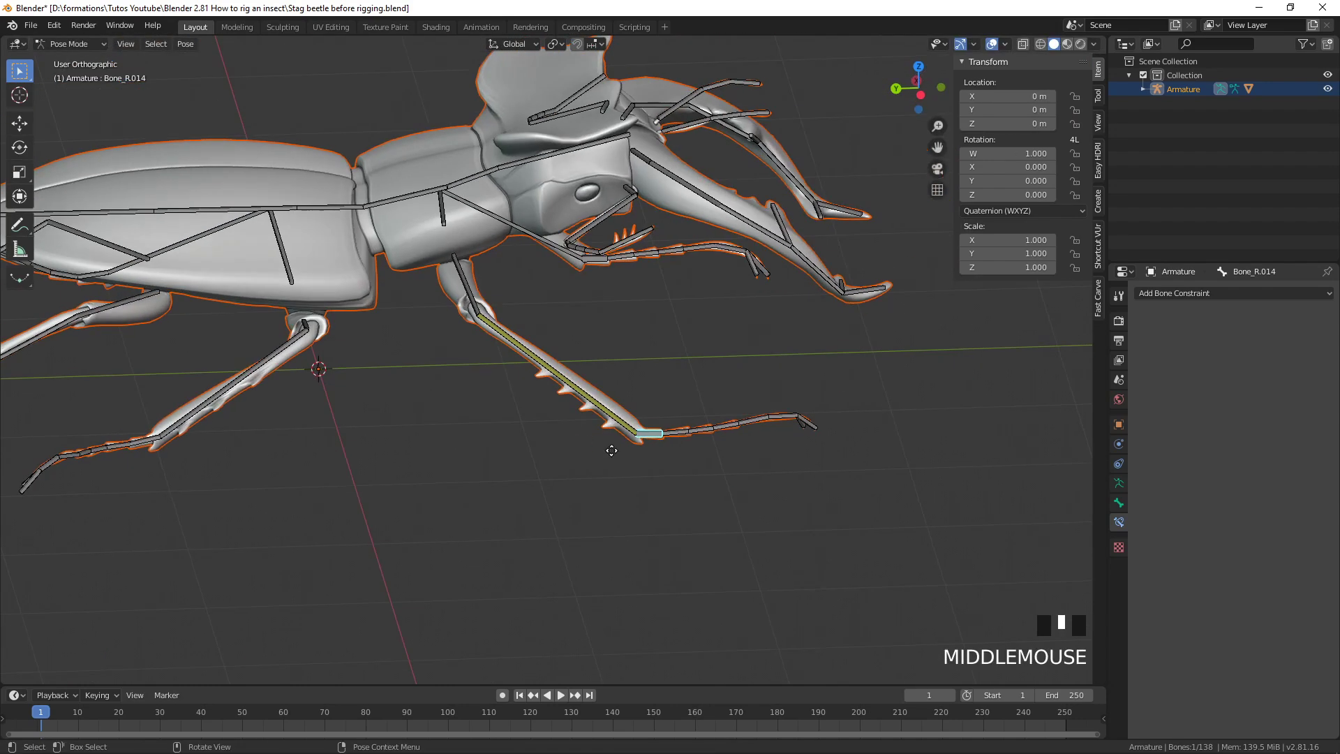
Test the right front leg's IK target bone by moving and rotating it, cancelling both transforms
{"action": "key", "text": "g"}
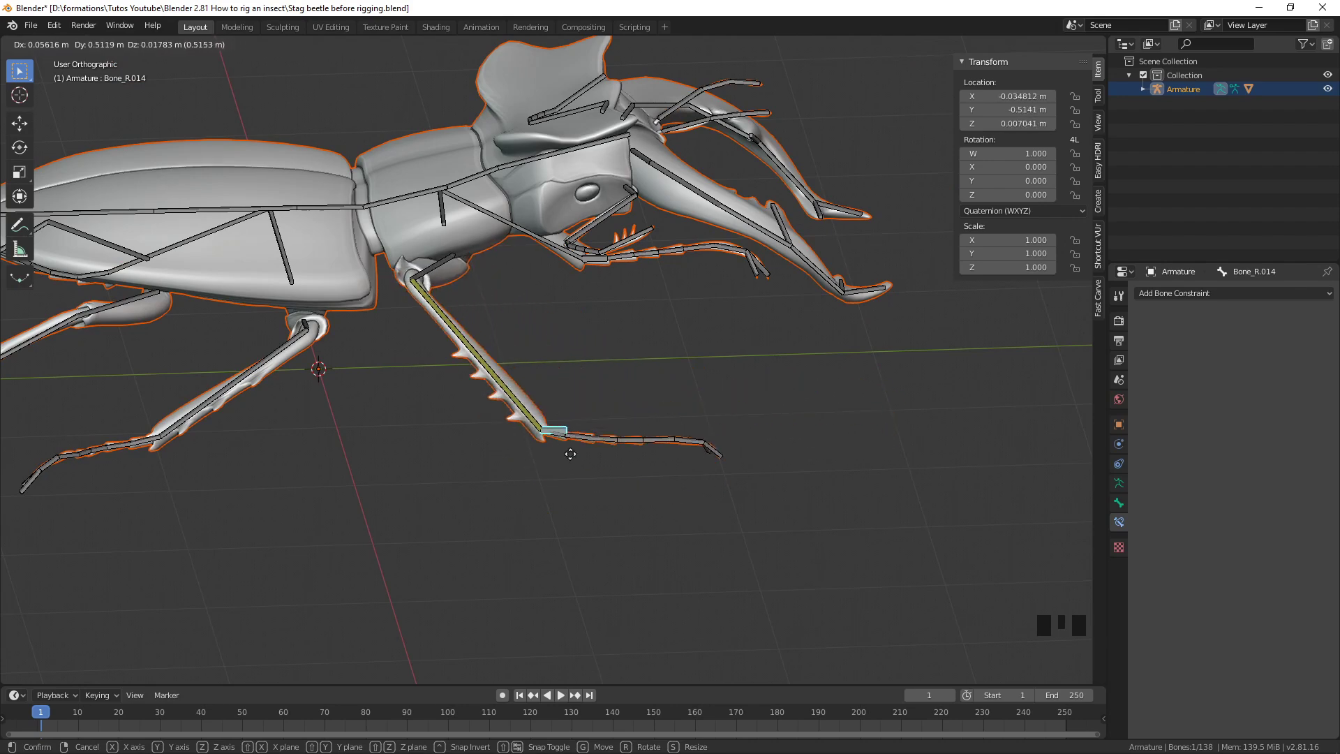
{"action": "right_click", "coordinate": [546, 461]}
{"action": "middle_click_drag", "start_coordinate": [546, 461], "coordinate": [570, 524]}
{"action": "scroll", "coordinate": [570, 524], "scroll_direction": "up", "scroll_amount": 3}
{"action": "scroll", "coordinate": [556, 400], "scroll_direction": "up", "scroll_amount": 2}
{"action": "scroll", "coordinate": [556, 400], "scroll_direction": "up", "scroll_amount": 1}
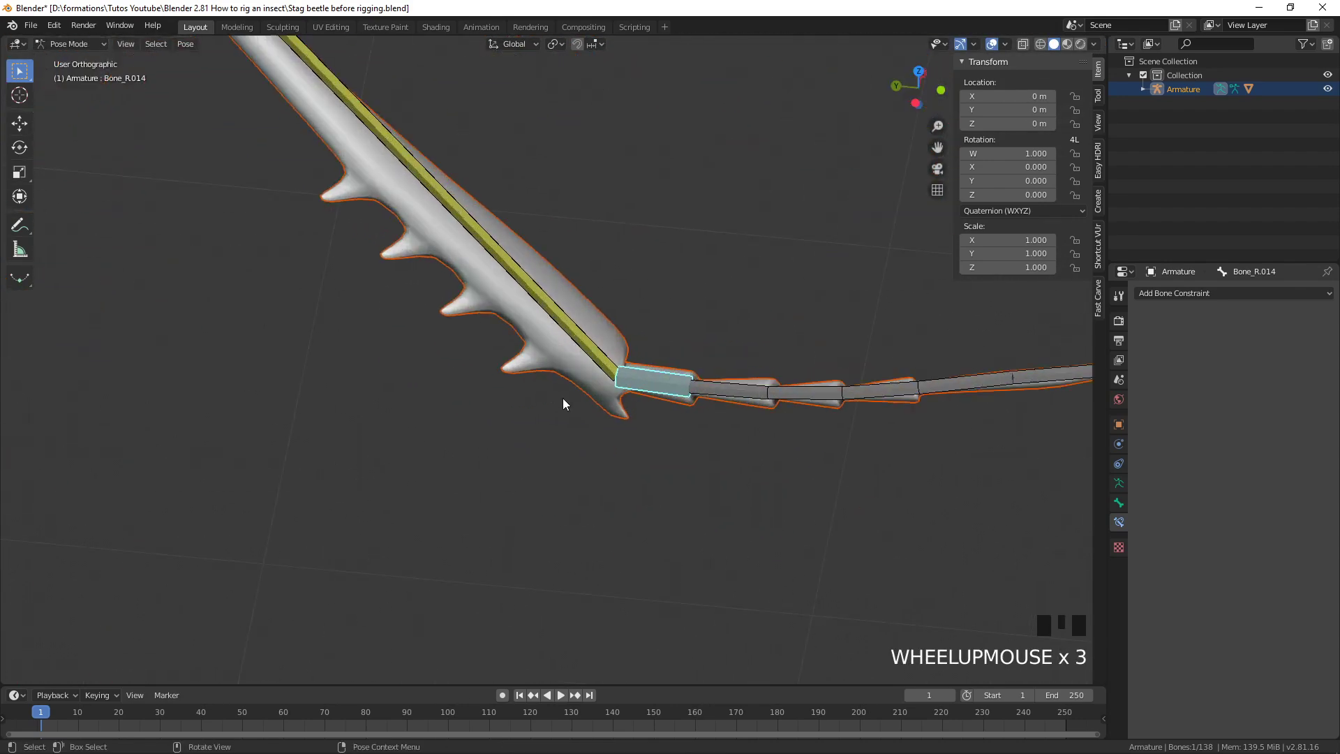
{"action": "left_click", "coordinate": [667, 387]}
{"action": "middle_click_drag", "start_coordinate": [700, 398], "coordinate": [709, 341]}
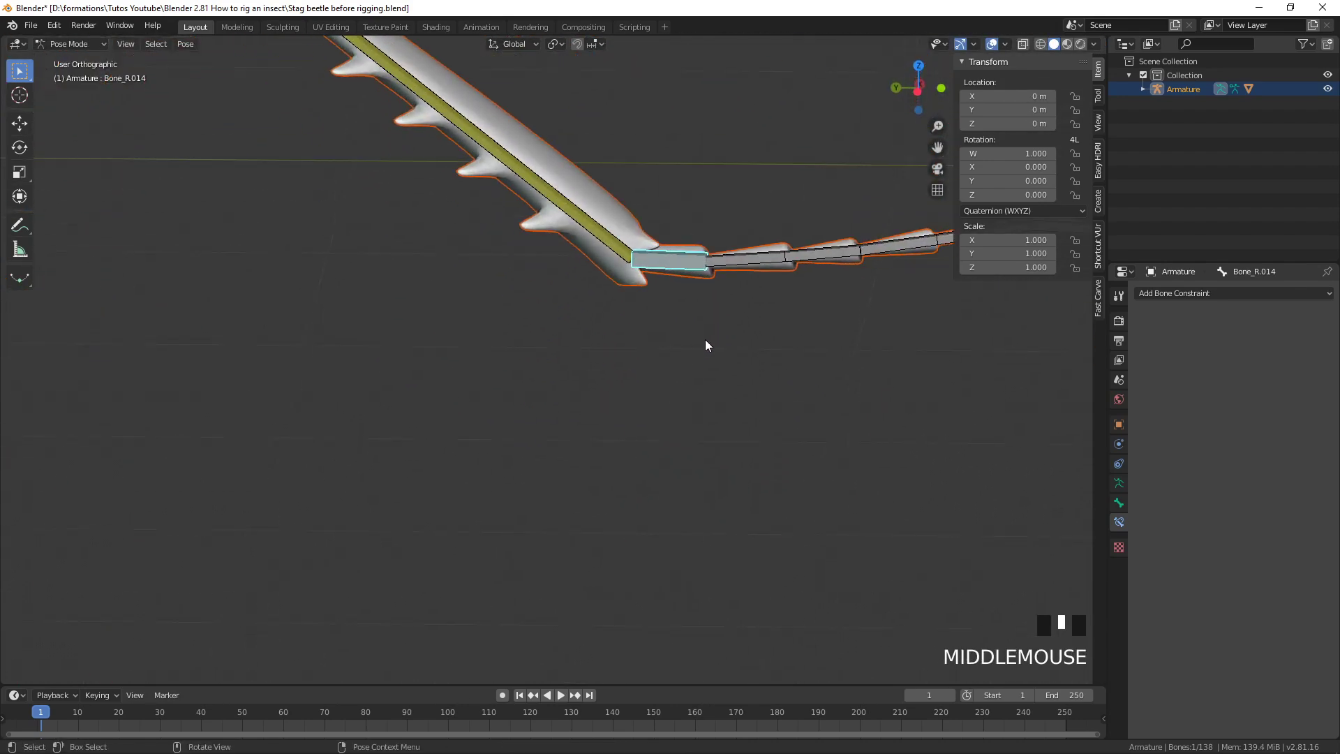
{"action": "scroll", "coordinate": [672, 374], "scroll_direction": "down", "scroll_amount": 4}
{"action": "key", "text": "r"}
{"action": "right_click", "coordinate": [669, 325]}
Add a Copy Rotation constraint to the first foot segment bone, using the thick IK target bone as its target
{"action": "middle_click_drag", "start_coordinate": [847, 361], "coordinate": [577, 388]}
{"action": "scroll", "coordinate": [654, 417], "scroll_direction": "up", "scroll_amount": 8}
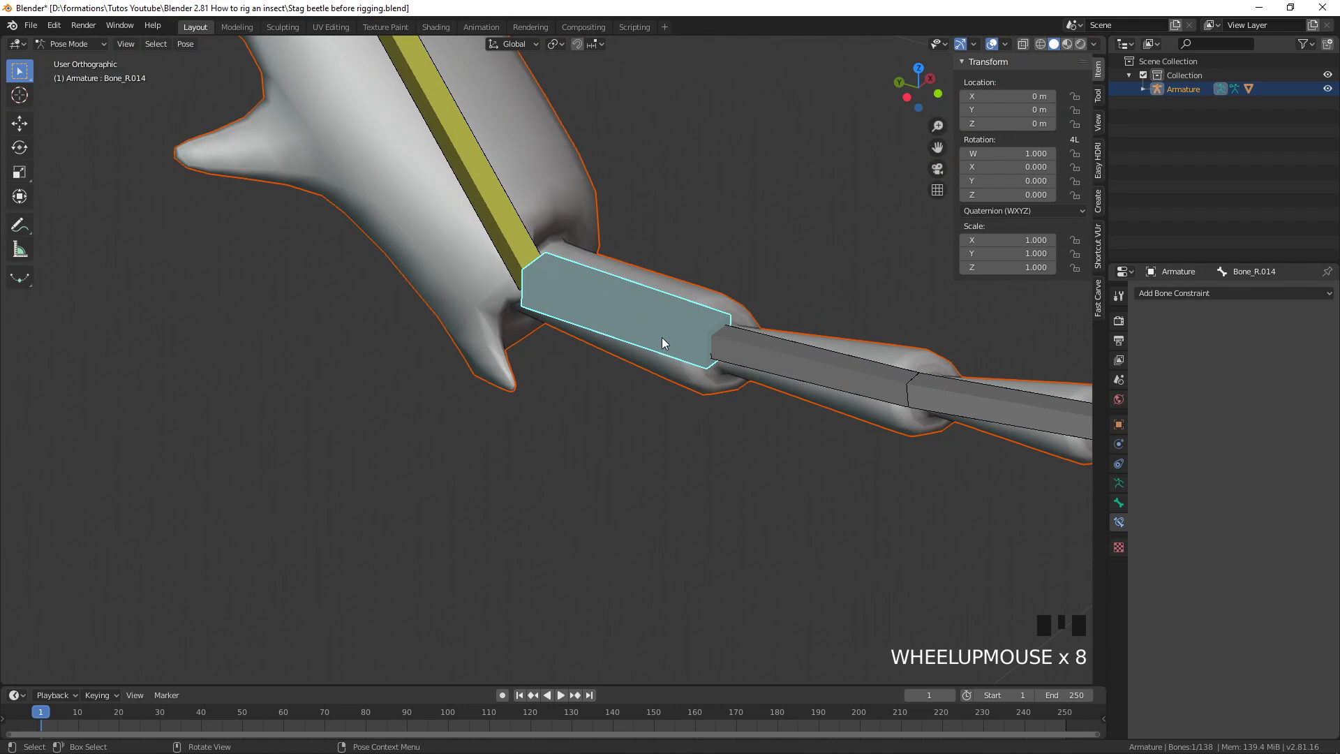
{"action": "key", "text": "z"}
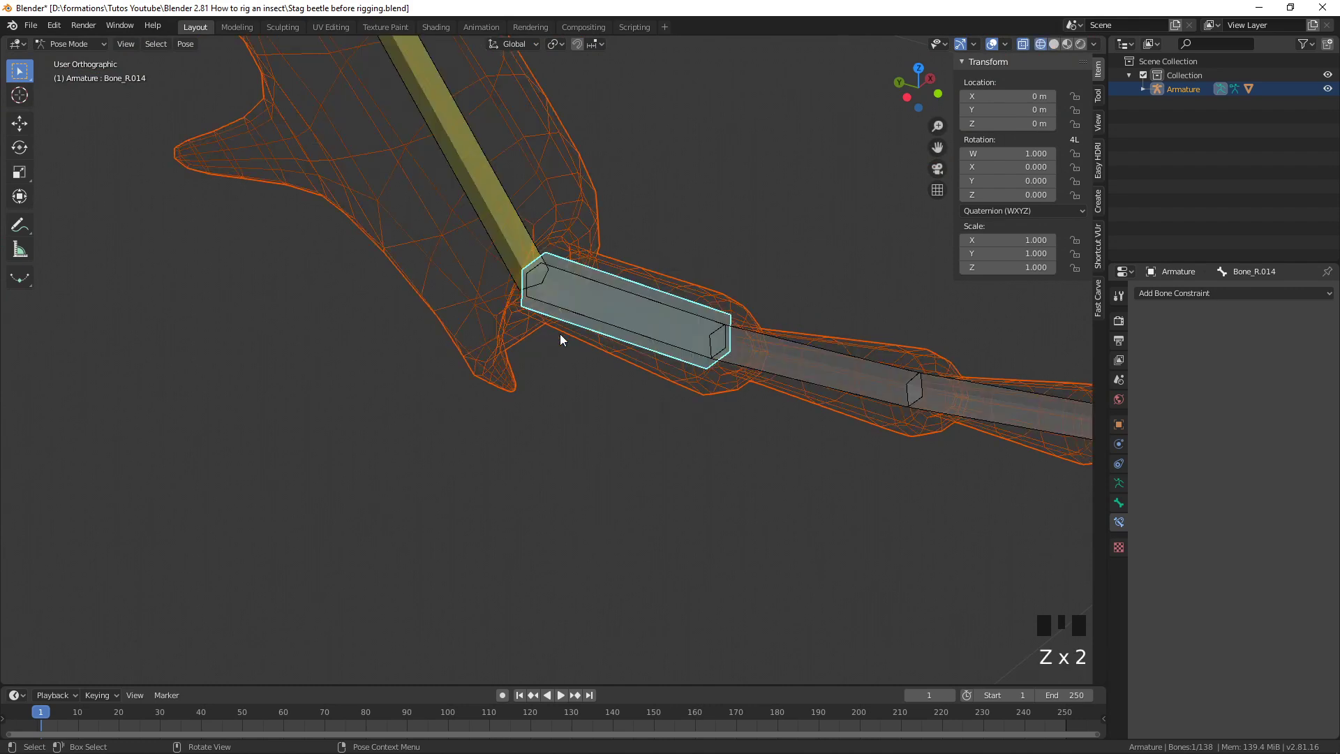
{"action": "left_click", "coordinate": [691, 316], "text": "shift"}
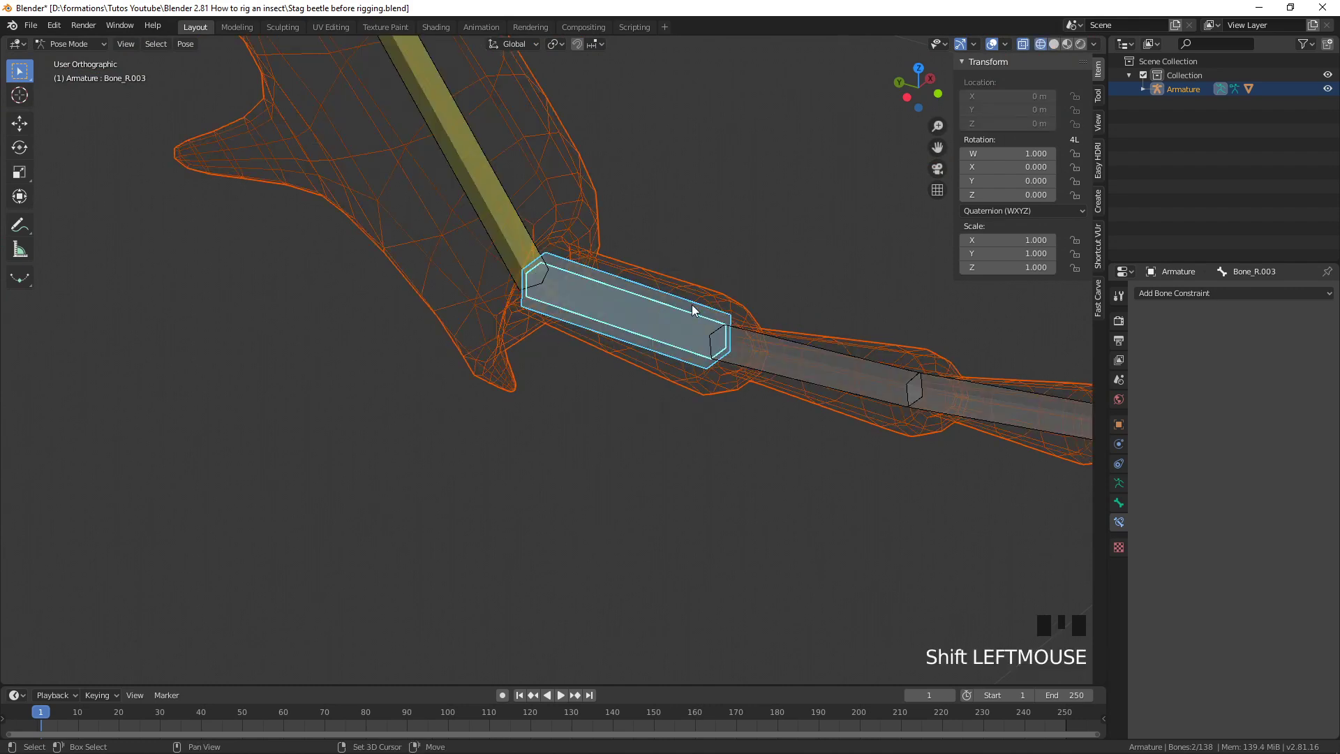
{"action": "key", "text": "ctrl+shift+c"}
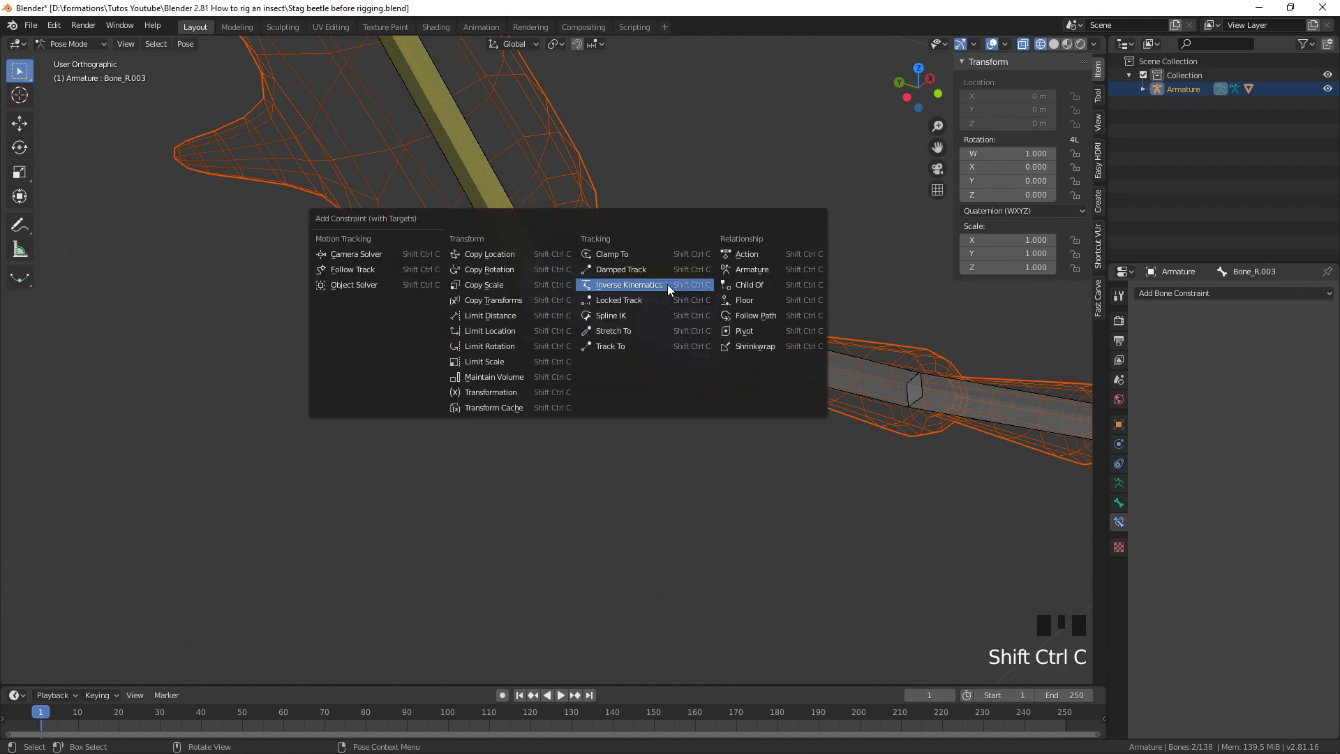
{"action": "left_click", "coordinate": [510, 269]}
{"action": "scroll", "coordinate": [635, 333], "scroll_direction": "down", "scroll_amount": 4}
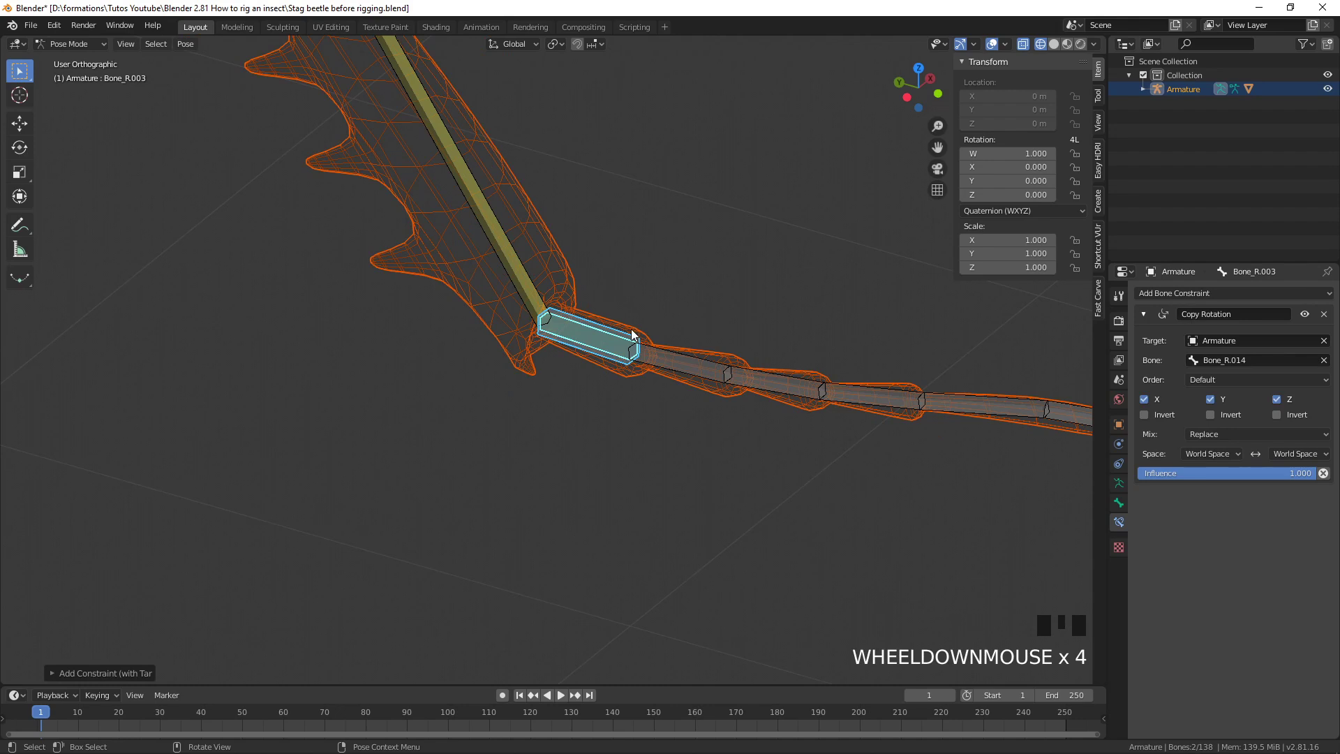
{"action": "key", "text": "z"}
{"action": "key", "text": "z"}
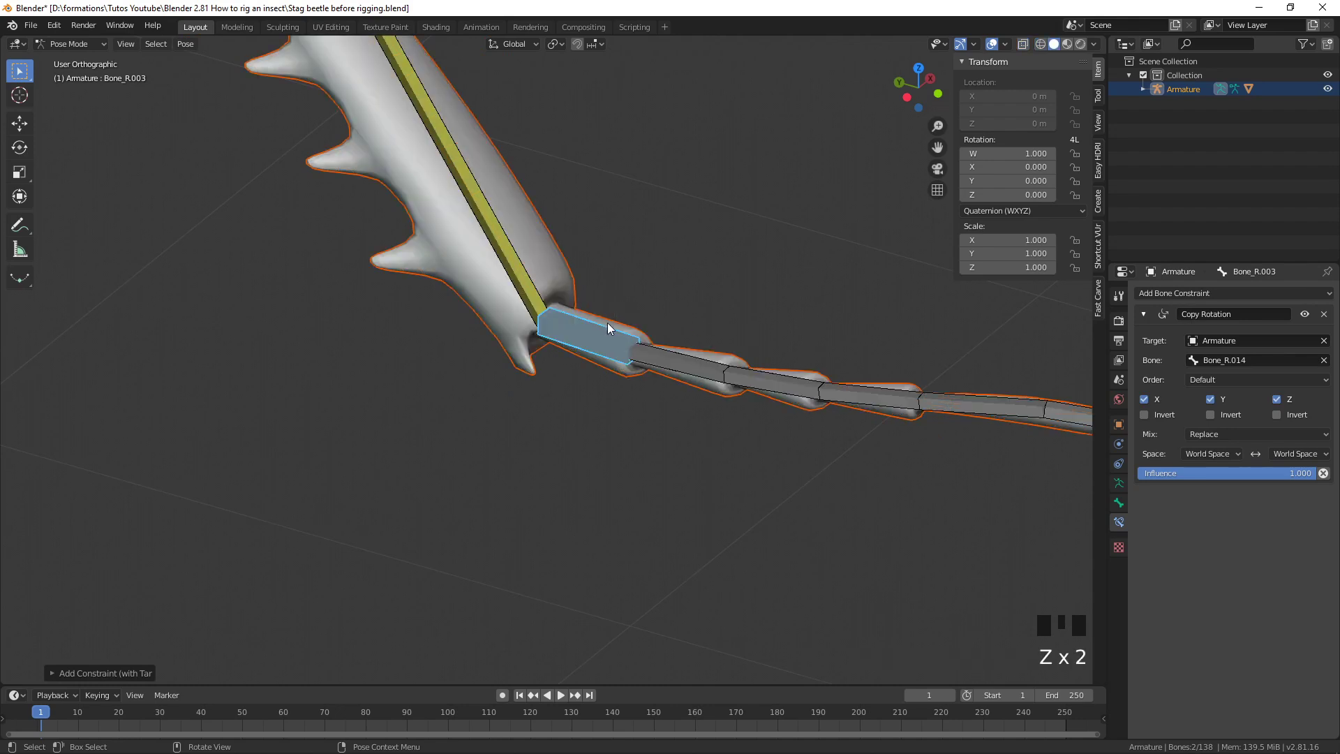
Test the Copy Rotation constraint by rotating the thick target bone, and cancel the rotation
{"action": "left_click", "coordinate": [607, 326]}
{"action": "middle_click_drag", "start_coordinate": [609, 329], "coordinate": [681, 412]}
{"action": "key", "text": "r"}
{"action": "right_click", "coordinate": [683, 431]}
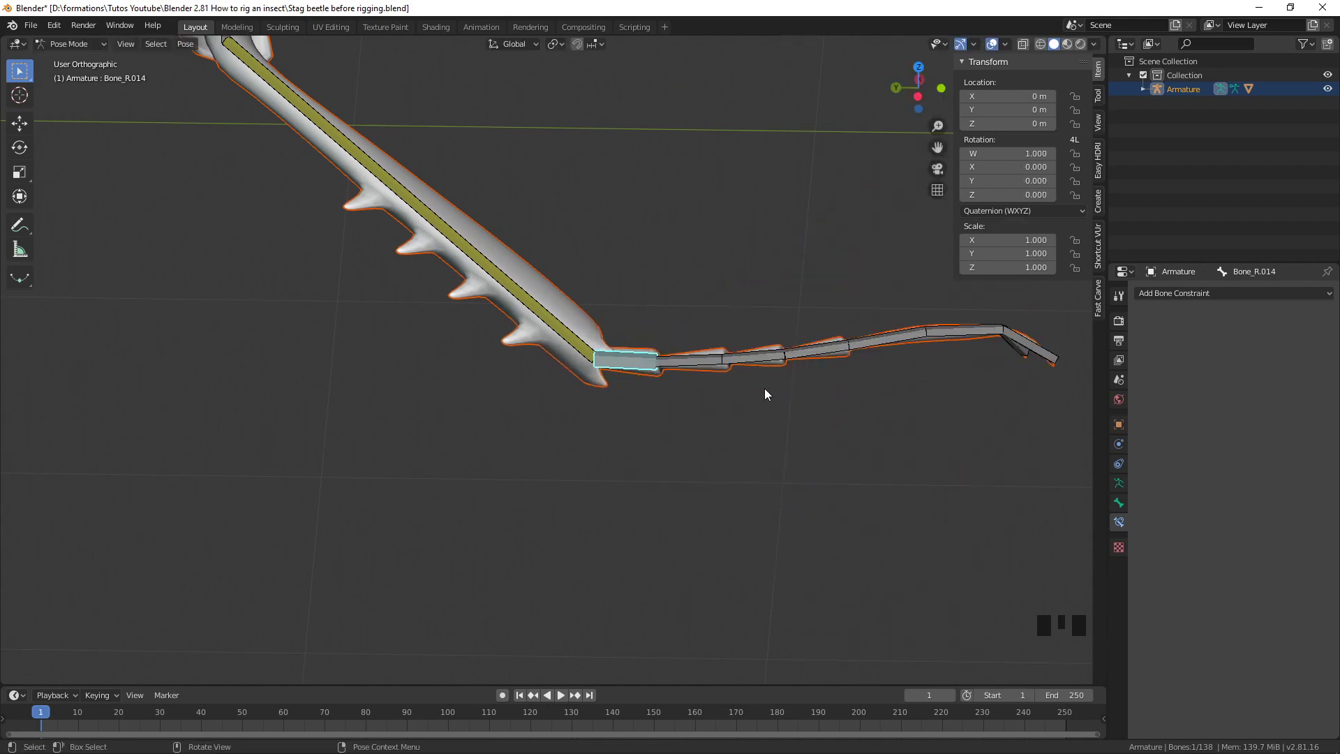
Try both selection orders on the second and third foot segment bones, making each one the active bone in turn
{"action": "scroll", "coordinate": [740, 391], "scroll_direction": "down", "scroll_amount": 3}
{"action": "scroll", "coordinate": [737, 397], "scroll_direction": "up", "scroll_amount": 3}
{"action": "middle_click_drag", "start_coordinate": [737, 397], "coordinate": [587, 408], "text": "shift"}
{"action": "left_click", "coordinate": [546, 394]}
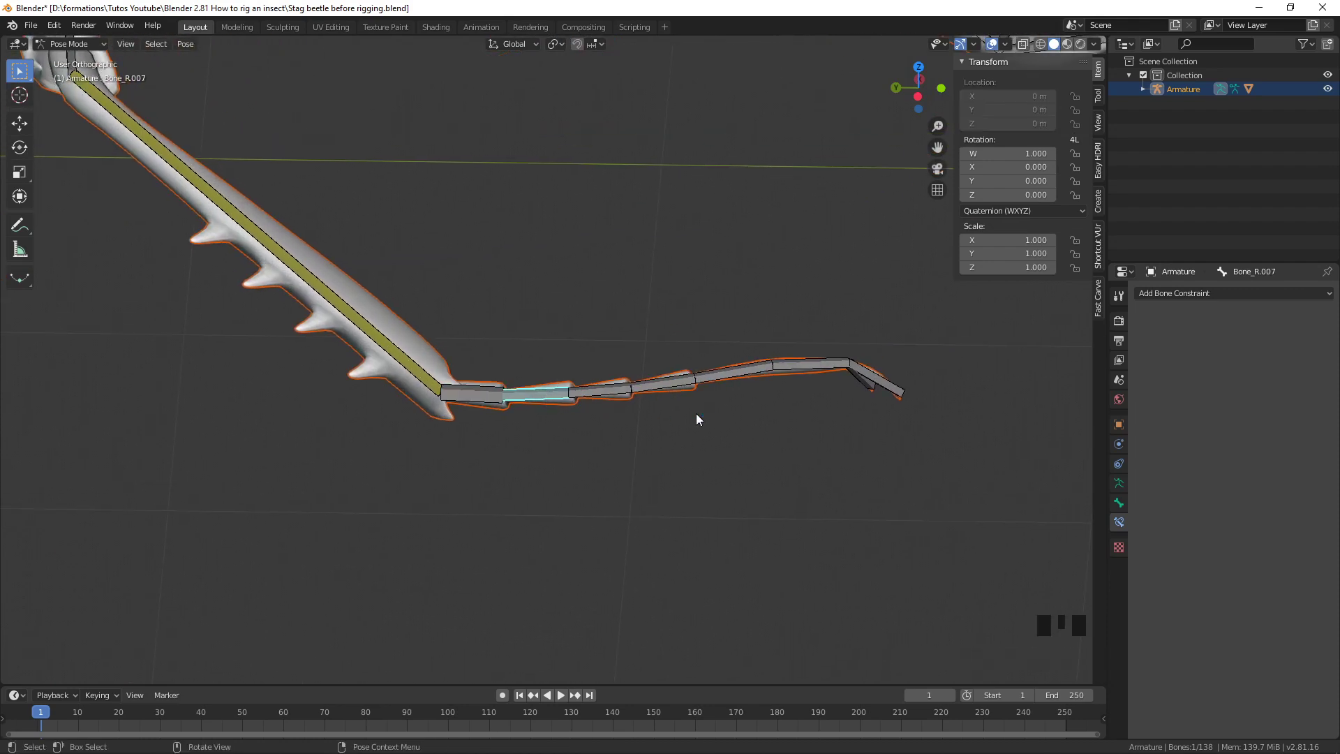
{"action": "middle_click_drag", "start_coordinate": [722, 372], "coordinate": [642, 418]}
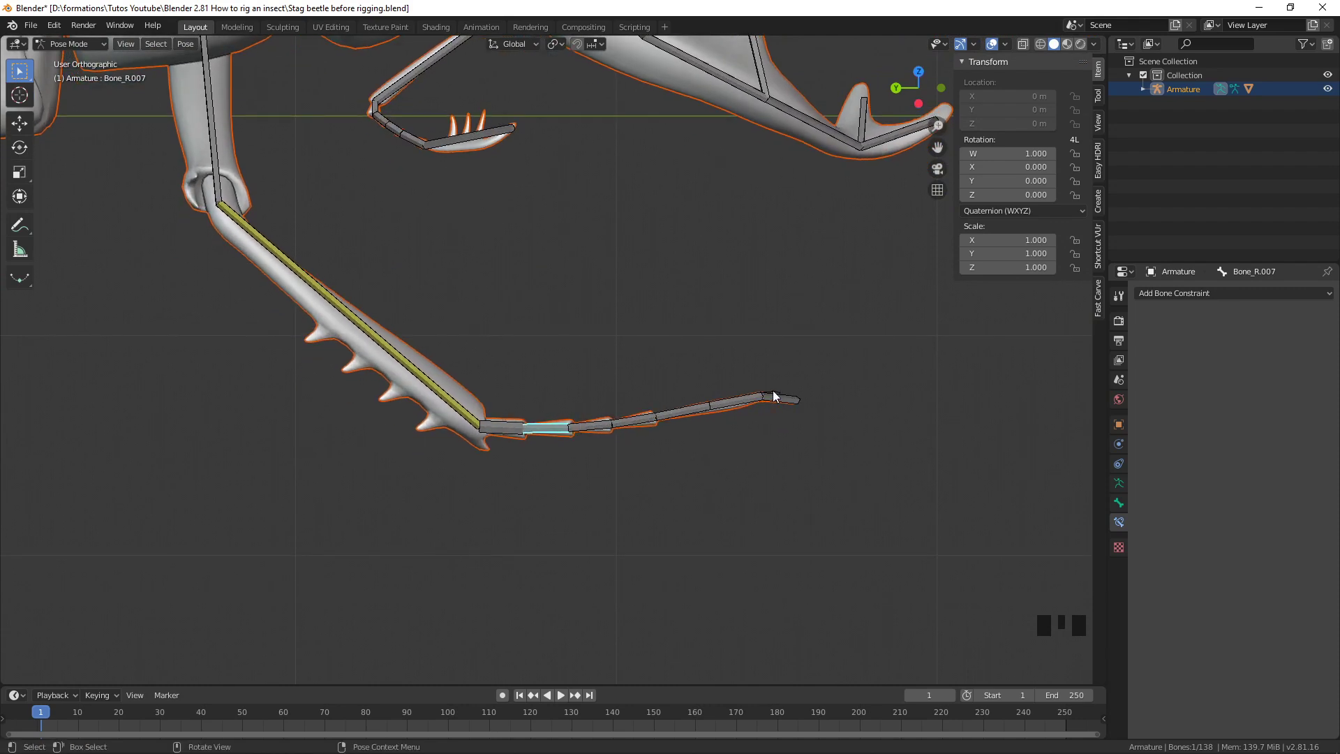
{"action": "mouse_move", "coordinate": [593, 428]}
{"action": "middle_mouse_down"}
{"action": "mouse_move", "coordinate": [563, 425]}
{"action": "mouse_move", "coordinate": [538, 463]}
{"action": "mouse_move", "coordinate": [607, 455]}
{"action": "mouse_move", "coordinate": [648, 413]}
{"action": "mouse_move", "coordinate": [595, 417]}
{"action": "middle_mouse_up"}
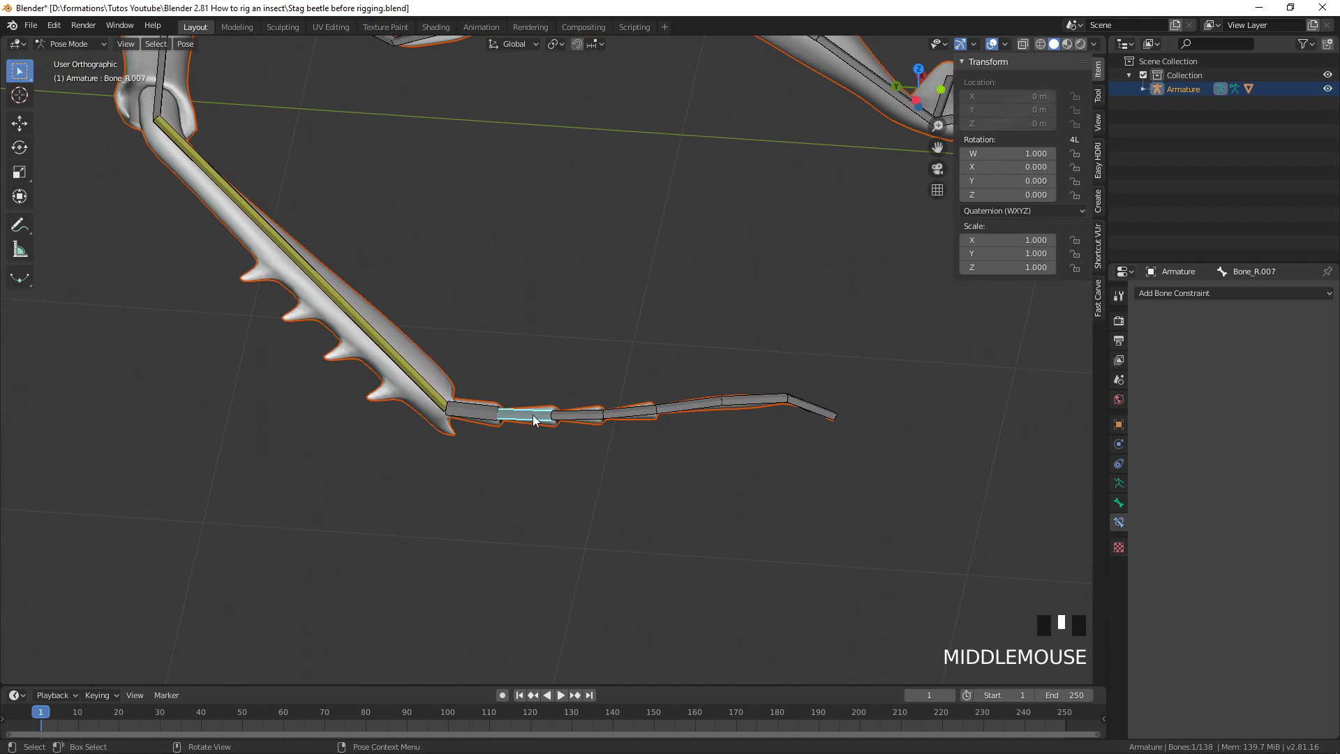
{"action": "left_click", "coordinate": [576, 418]}
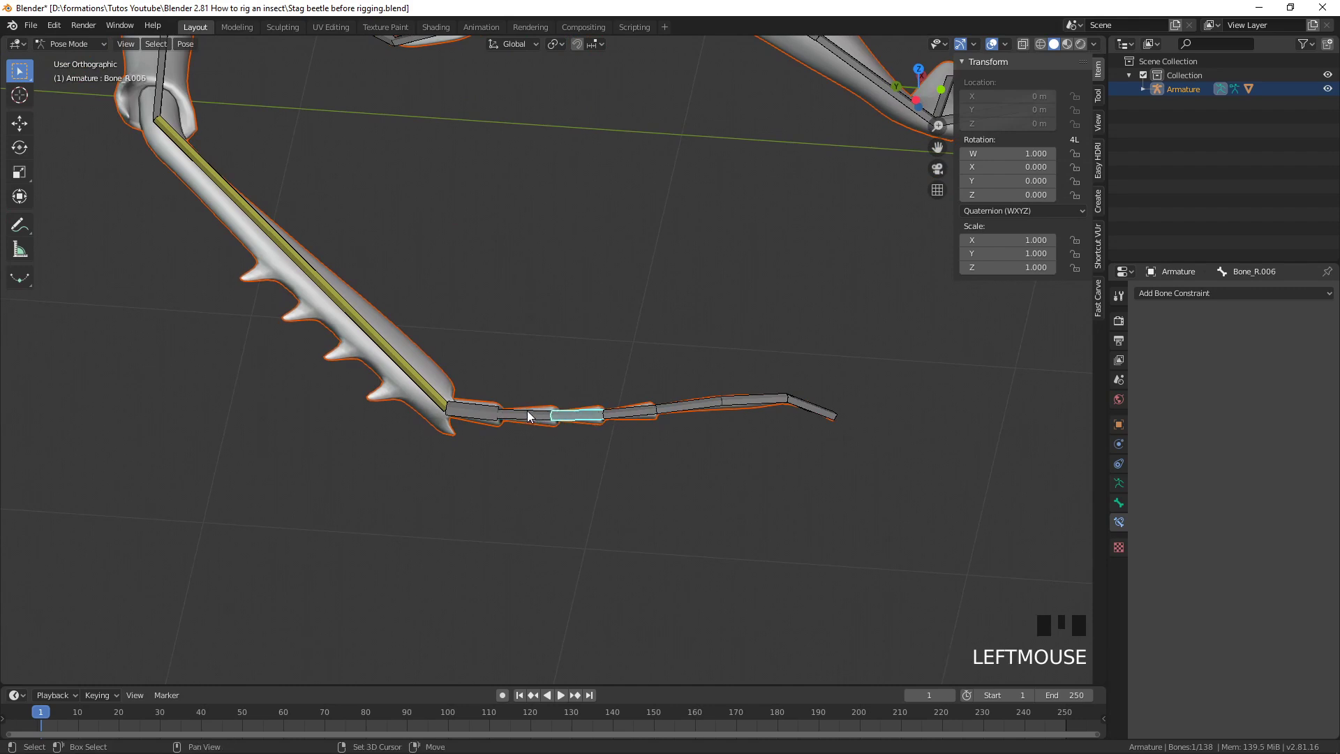
{"action": "left_click", "coordinate": [527, 416], "text": "shift"}
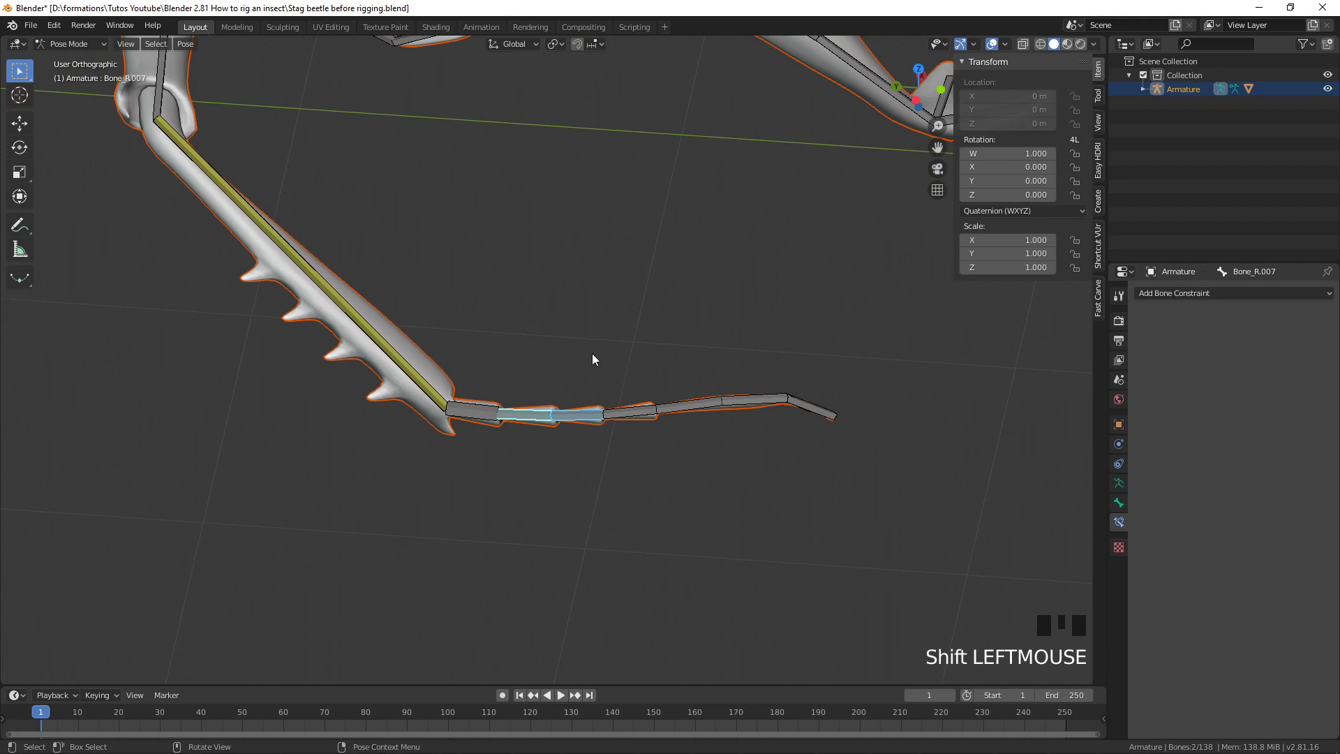
{"action": "left_click", "coordinate": [525, 418]}
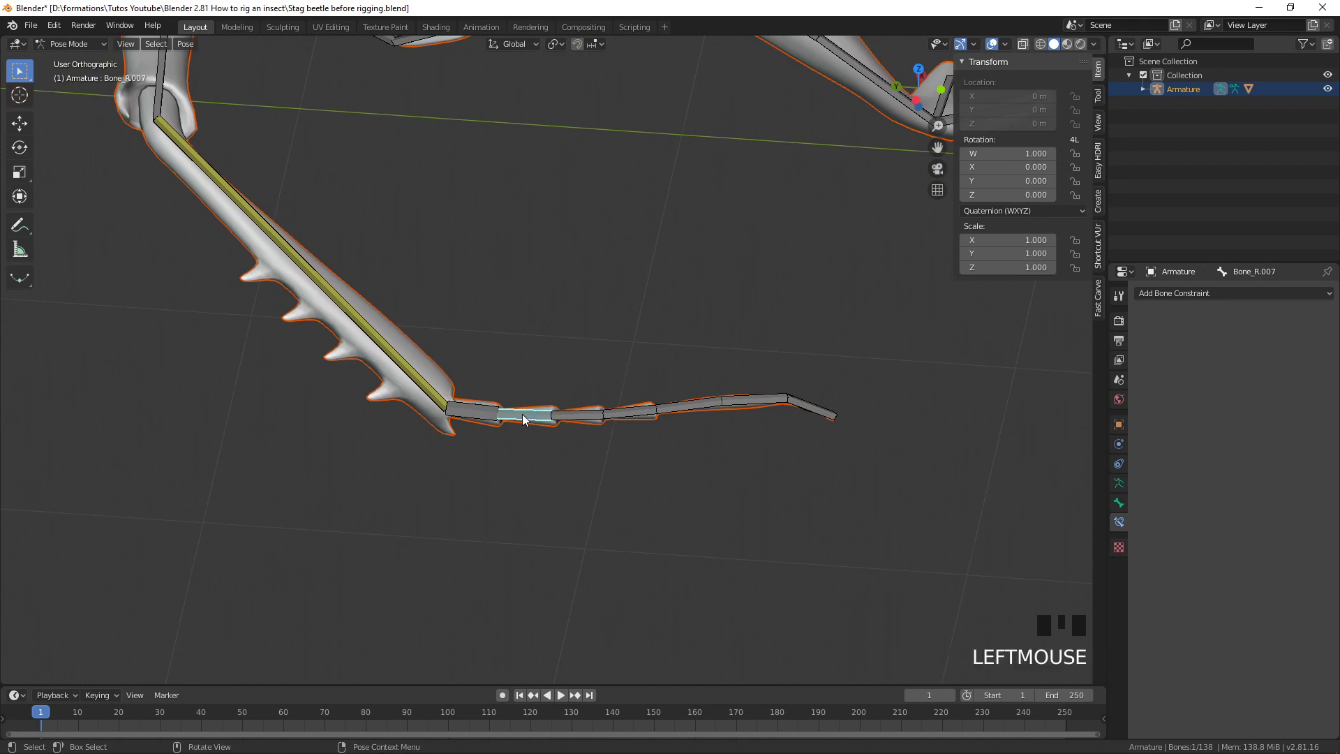
{"action": "left_click", "coordinate": [573, 416], "text": "shift"}
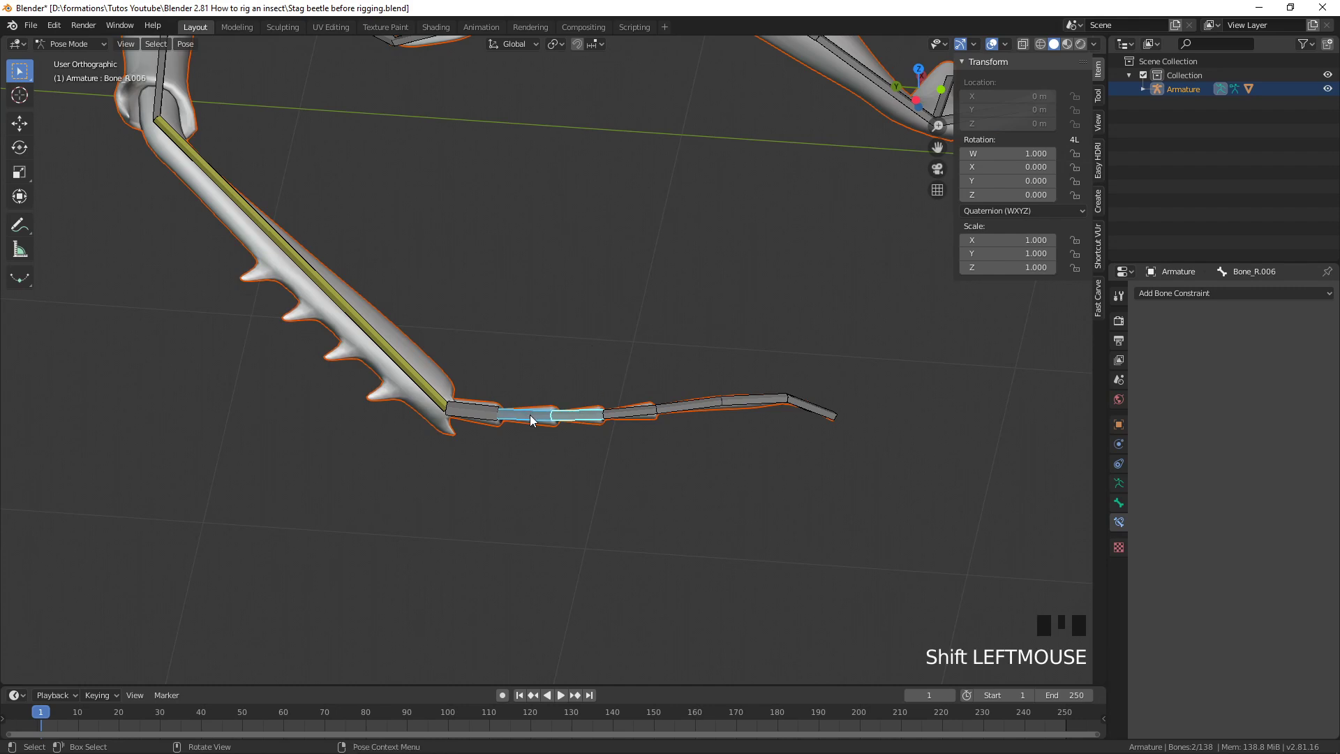
{"action": "left_click", "coordinate": [585, 414]}
{"action": "left_click", "coordinate": [527, 416], "text": "shift"}
Add a Copy Rotation constraint to the third foot segment bone, using the second segment bone as its target
{"action": "left_click", "coordinate": [517, 412]}
{"action": "left_click", "coordinate": [572, 412], "text": "shift"}
{"action": "key", "text": "ctrl+shift+c"}
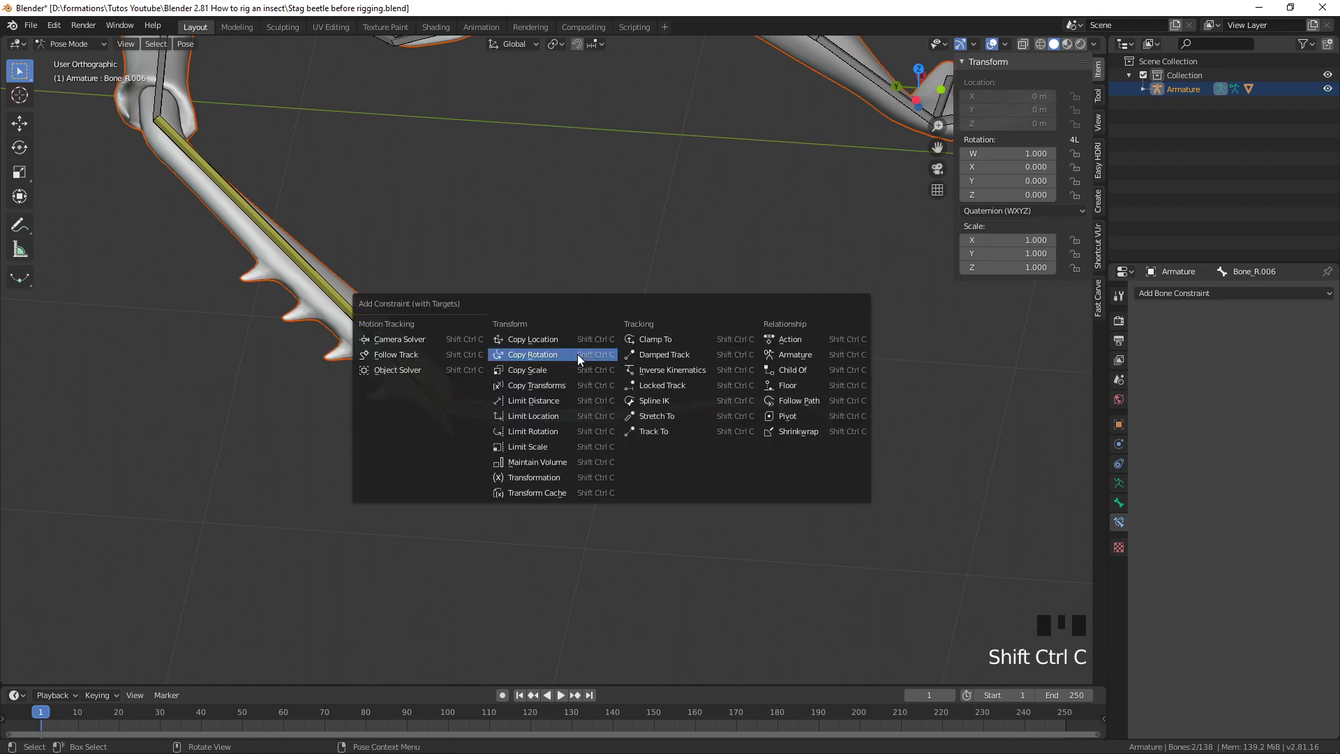
{"action": "left_click", "coordinate": [577, 354]}
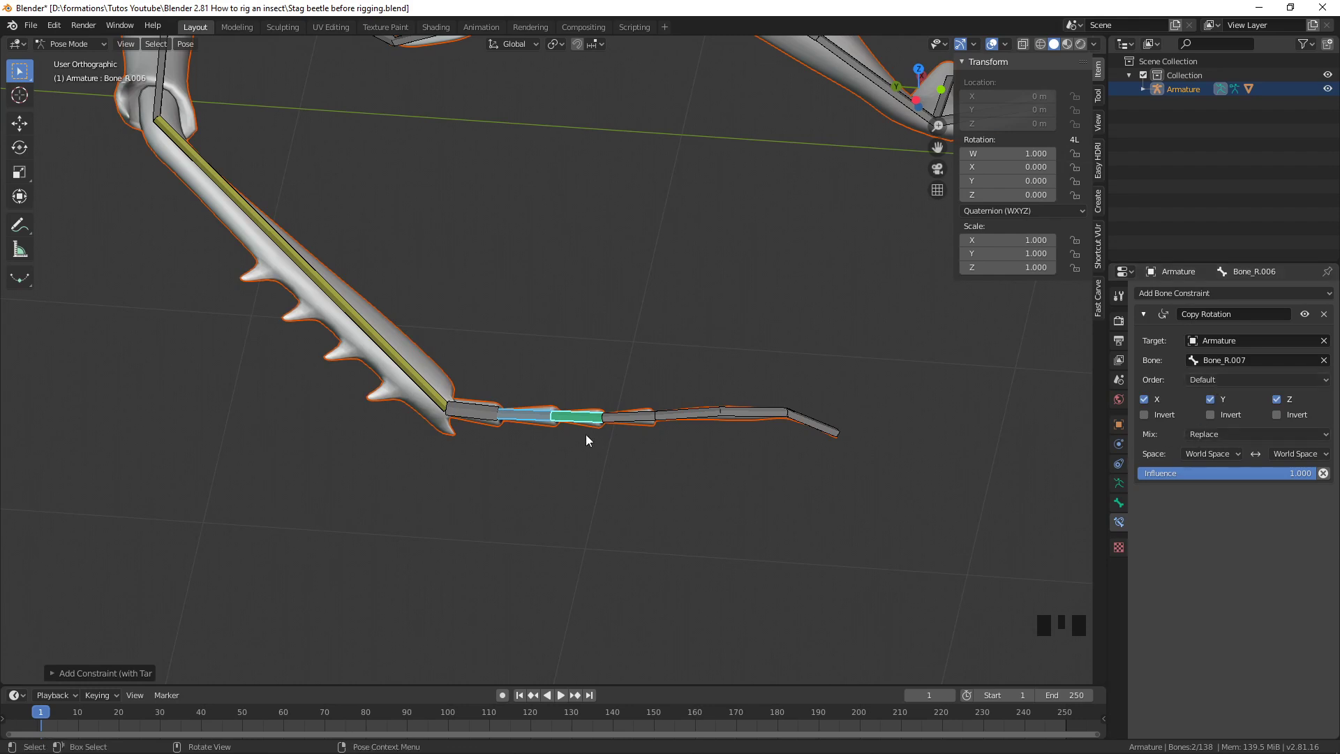
Set both spaces of the third segment bone's Copy Rotation constraint to Local Space
{"action": "left_click", "coordinate": [1231, 458]}
{"action": "left_click", "coordinate": [1197, 518]}
{"action": "left_click_drag", "start_coordinate": [1305, 455], "coordinate": [1270, 518]}
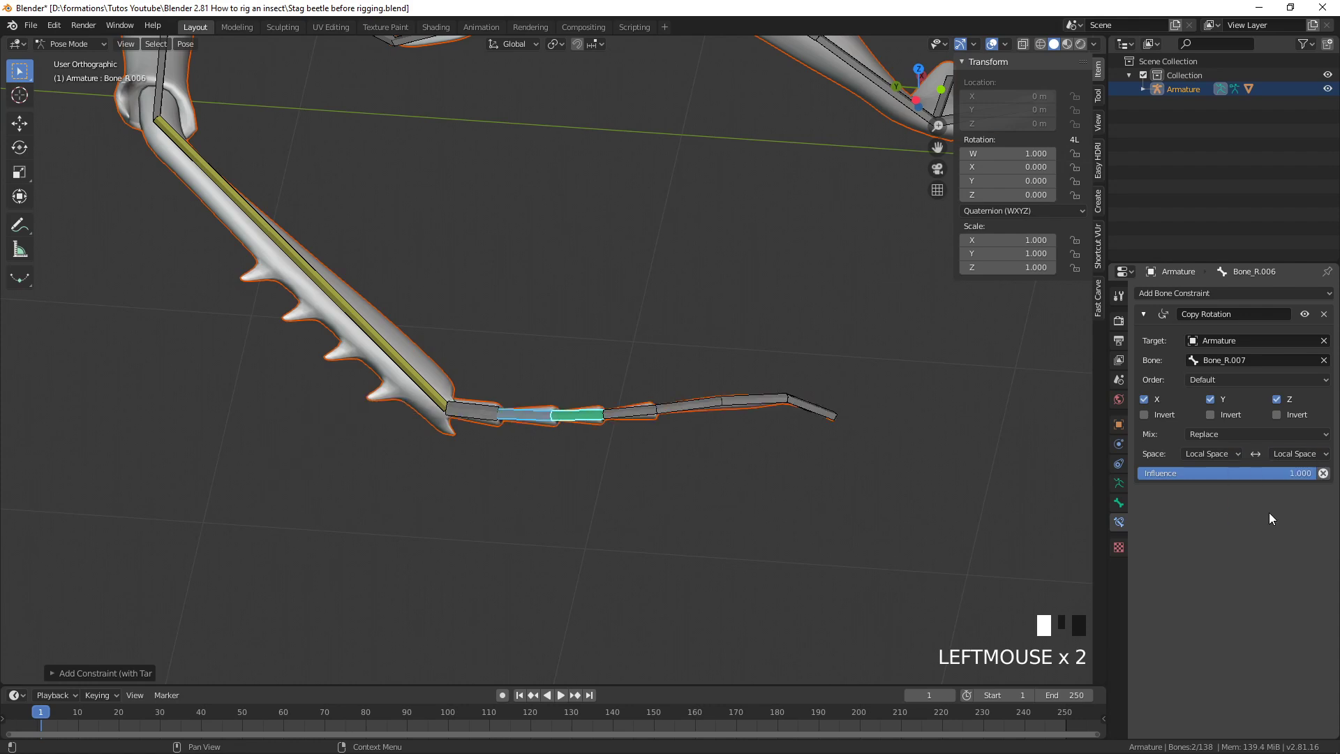
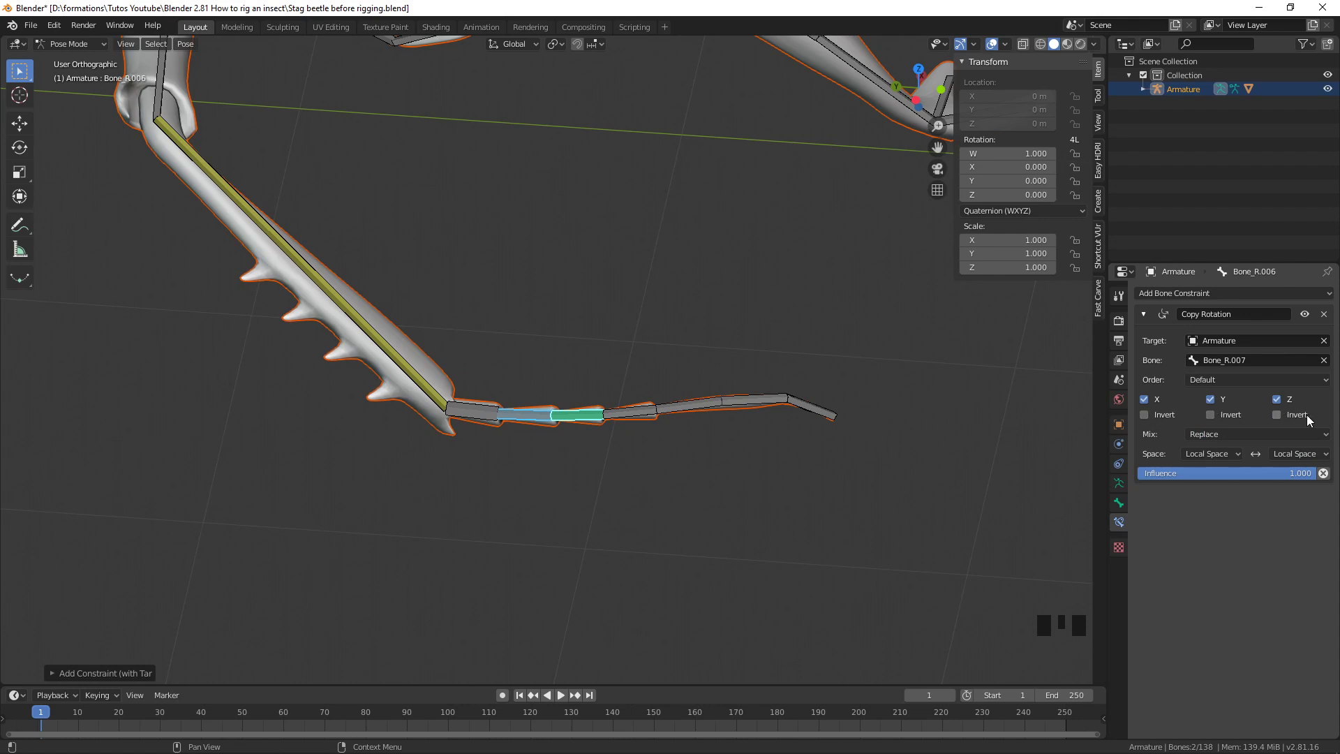
Test the copied rotation by rotating the second foot segment bone twice, cancelling each rotation
{"action": "left_click", "coordinate": [565, 418]}
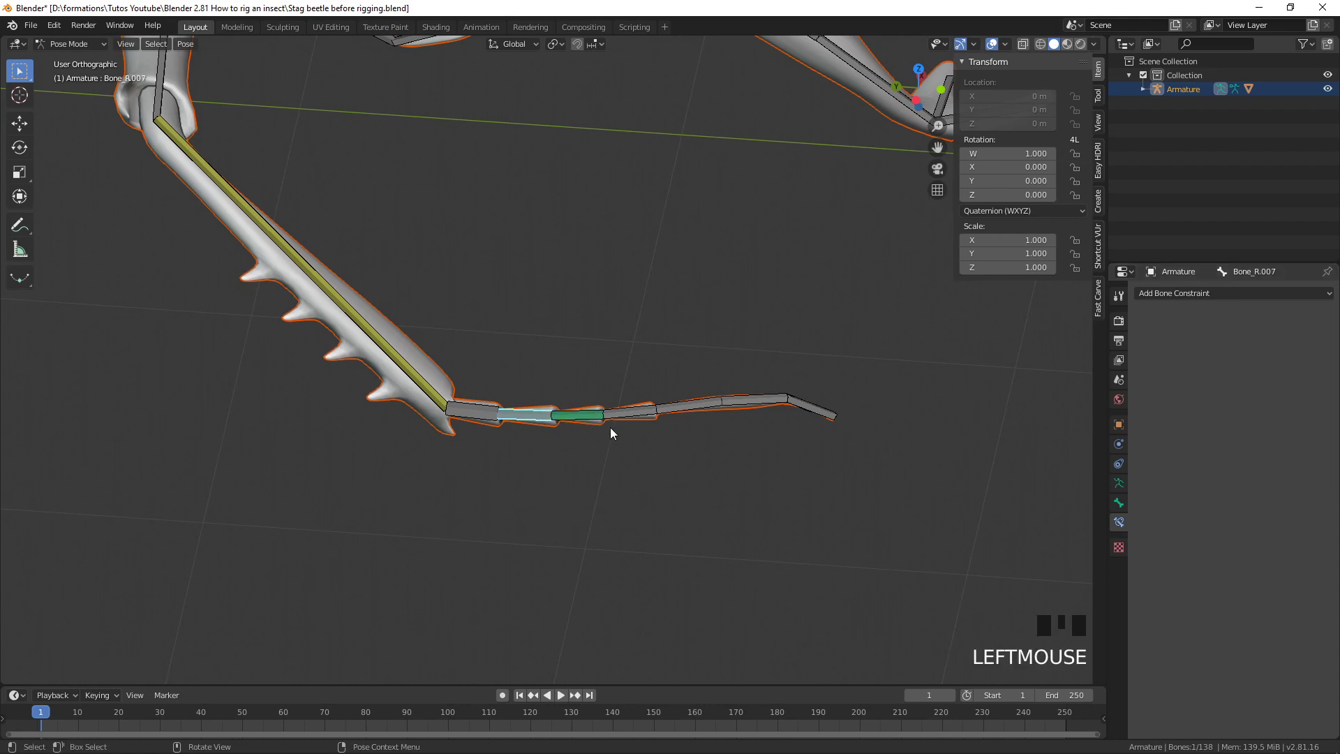
{"action": "key", "text": "r"}
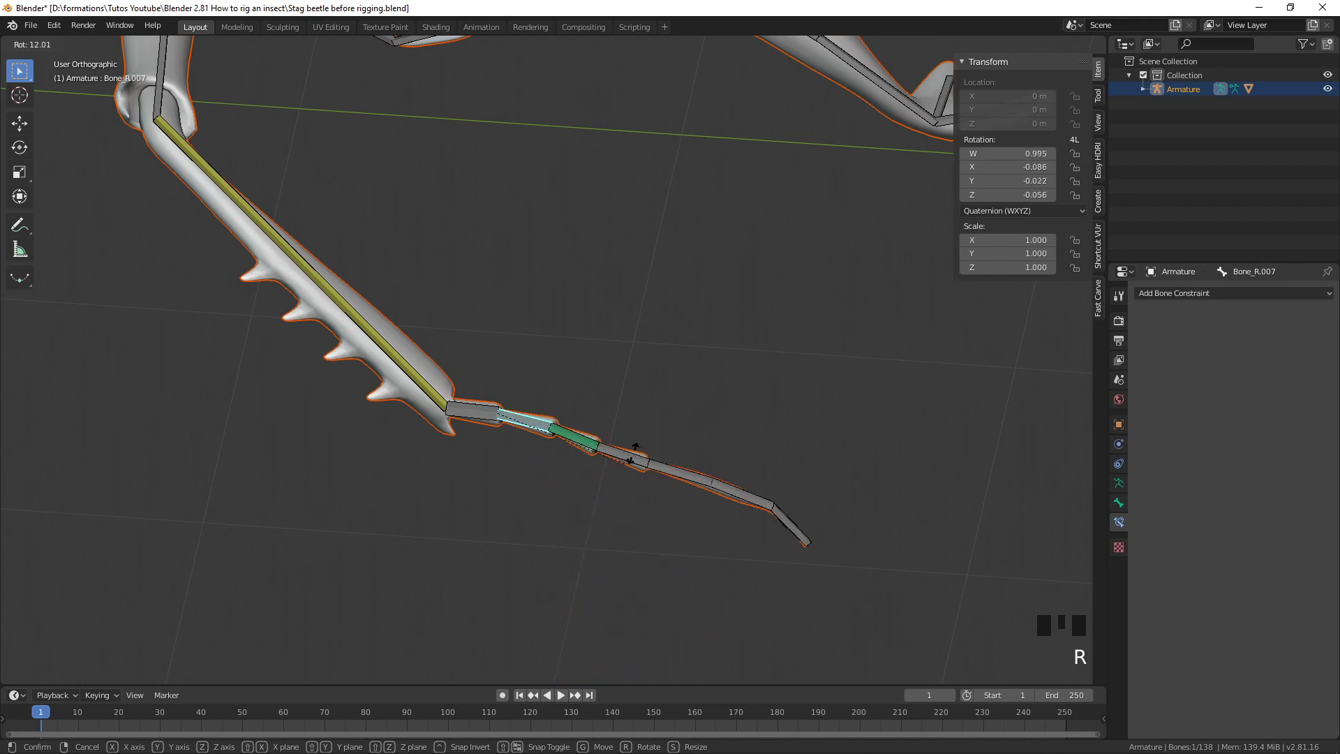
{"action": "right_click", "coordinate": [615, 442]}
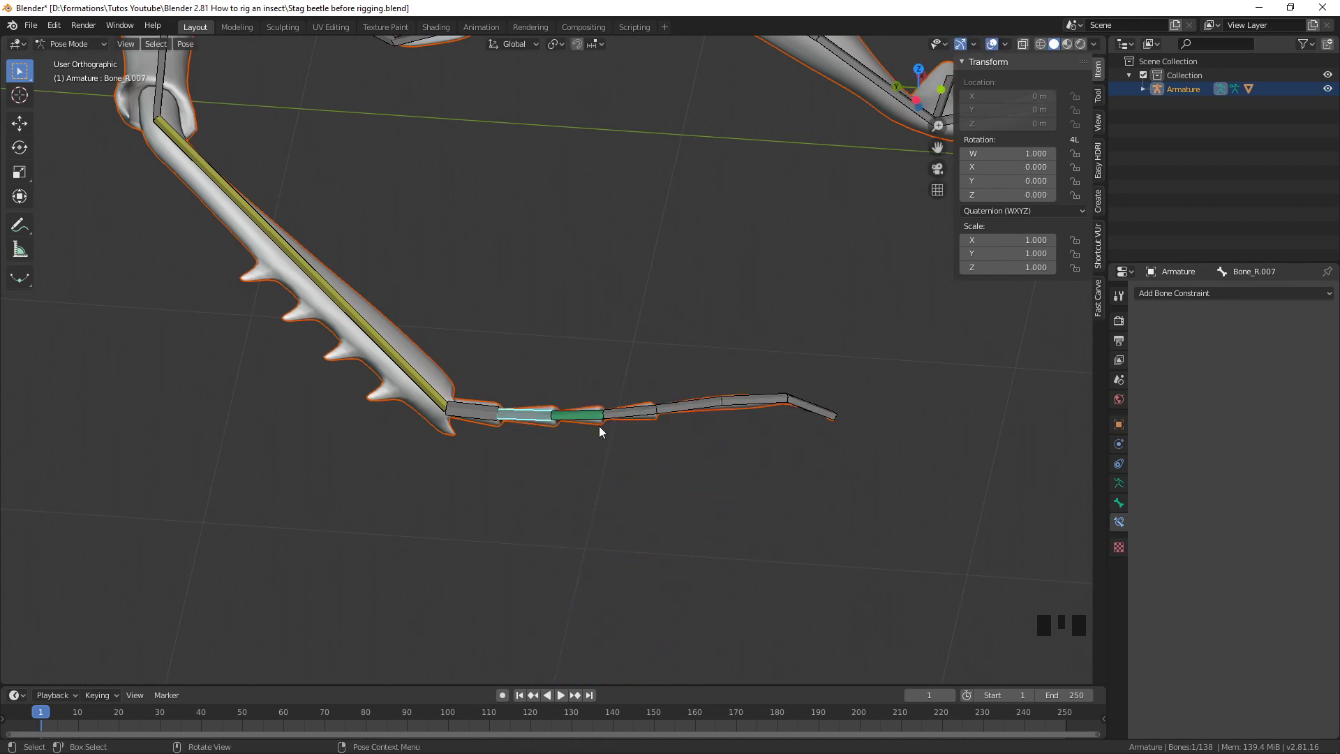
{"action": "key", "text": "r"}
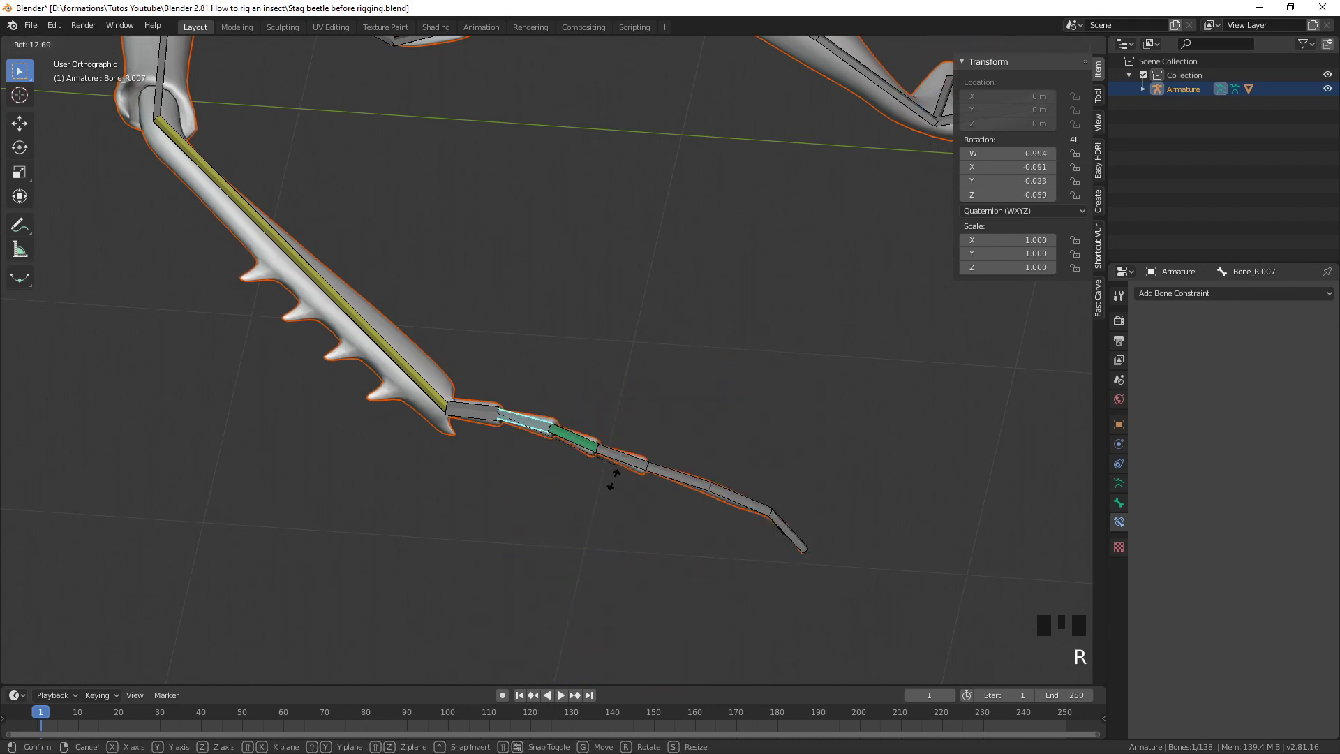
{"action": "right_click", "coordinate": [578, 520]}
Review the third segment bone's Copy Rotation mix options and try rotating the bone in Replace mode, cancelling the rotation
{"action": "mouse_move", "coordinate": [614, 458]}
{"action": "middle_mouse_down"}
{"action": "mouse_move", "coordinate": [576, 401]}
{"action": "mouse_move", "coordinate": [604, 440]}
{"action": "middle_mouse_up"}
{"action": "scroll", "coordinate": [634, 505], "scroll_direction": "up", "scroll_amount": 2}
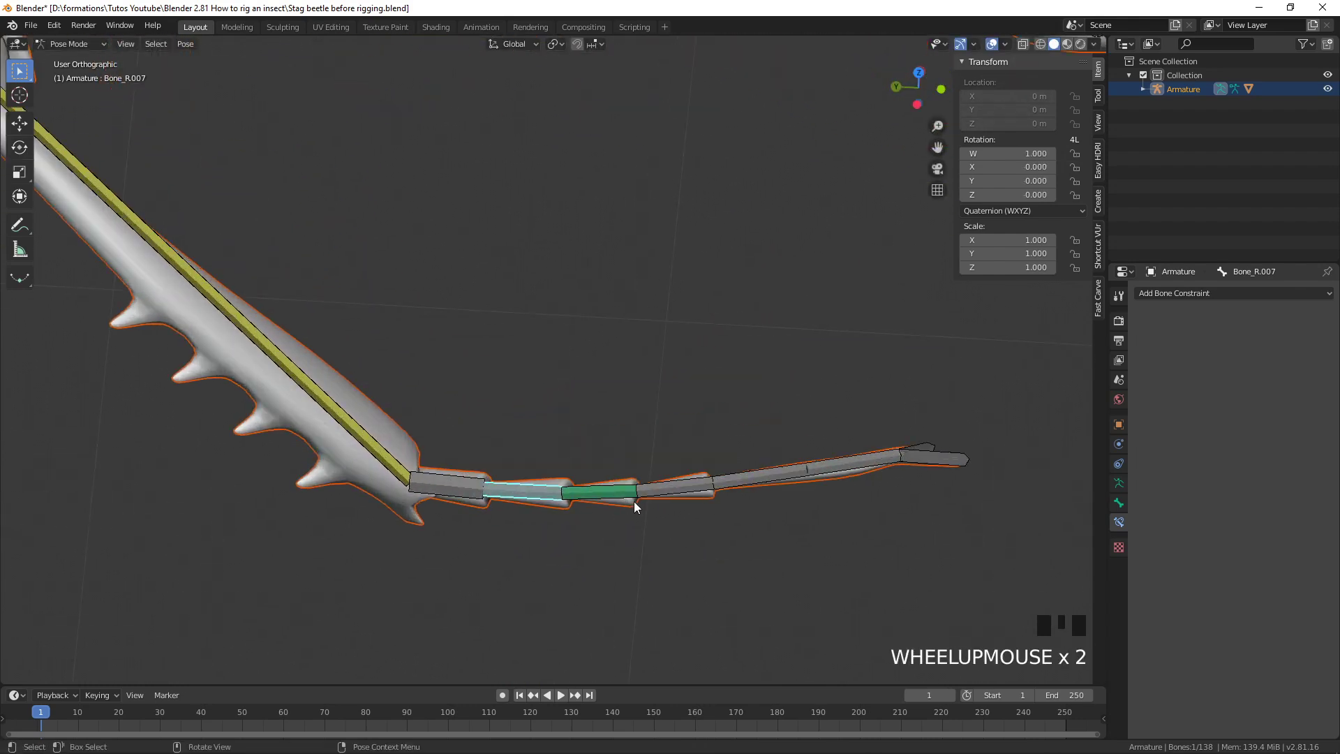
{"action": "left_click", "coordinate": [596, 485]}
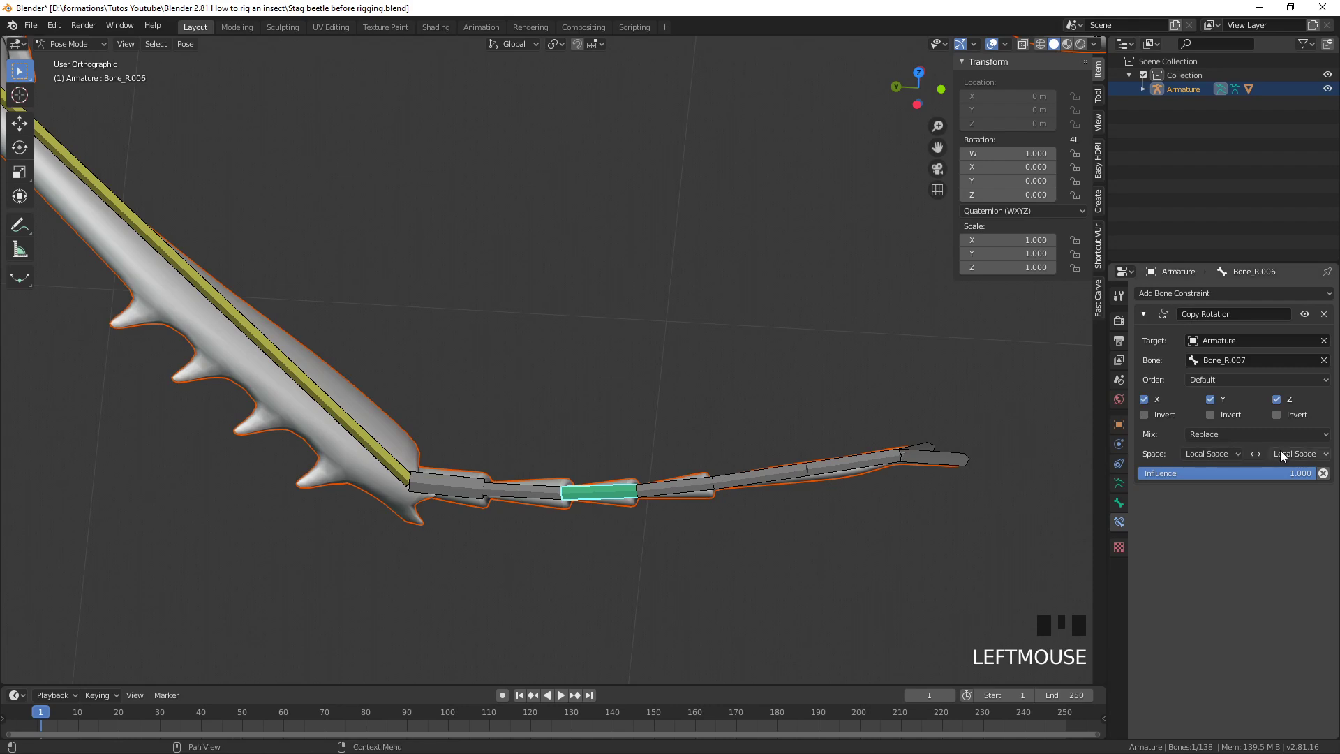
{"action": "left_click", "coordinate": [1243, 381]}
{"action": "left_click", "coordinate": [1163, 391]}
{"action": "left_click", "coordinate": [1228, 434]}
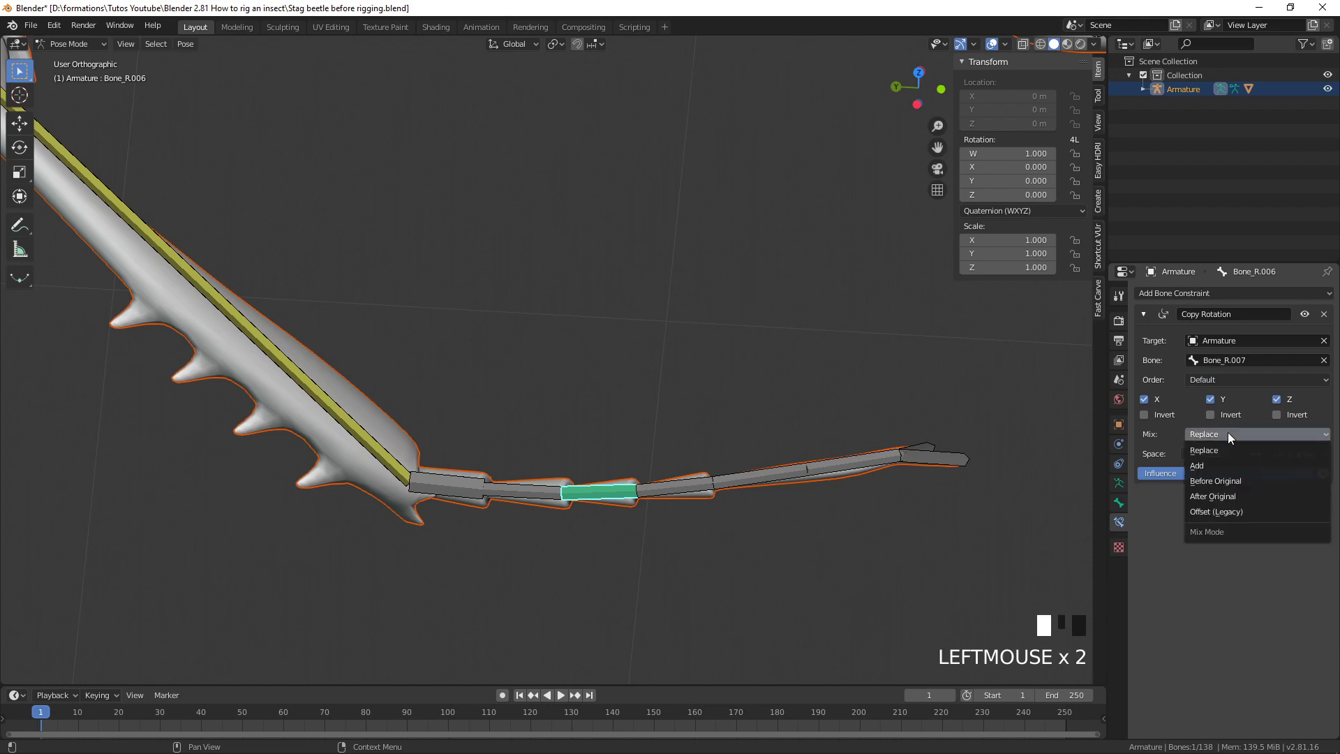
{"action": "left_click", "coordinate": [623, 499]}
{"action": "key", "text": "r"}
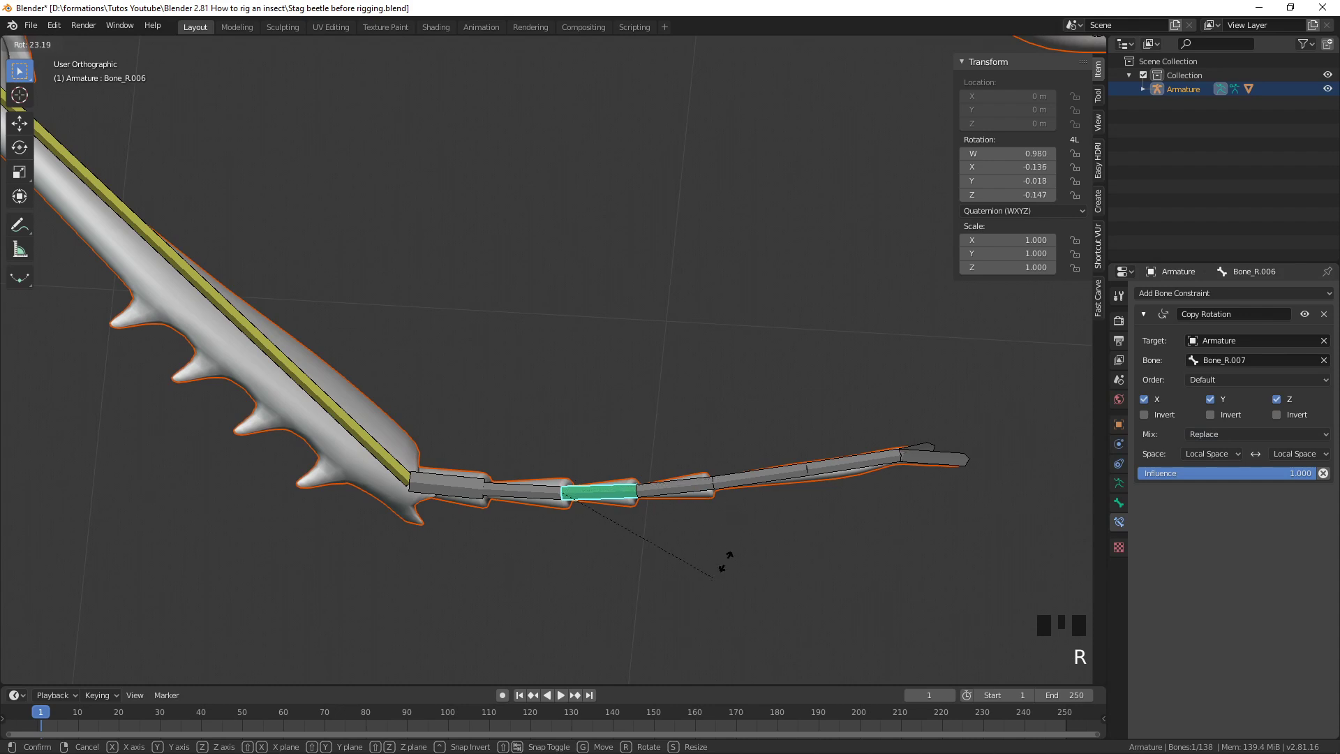
{"action": "key", "text": "Escape"}
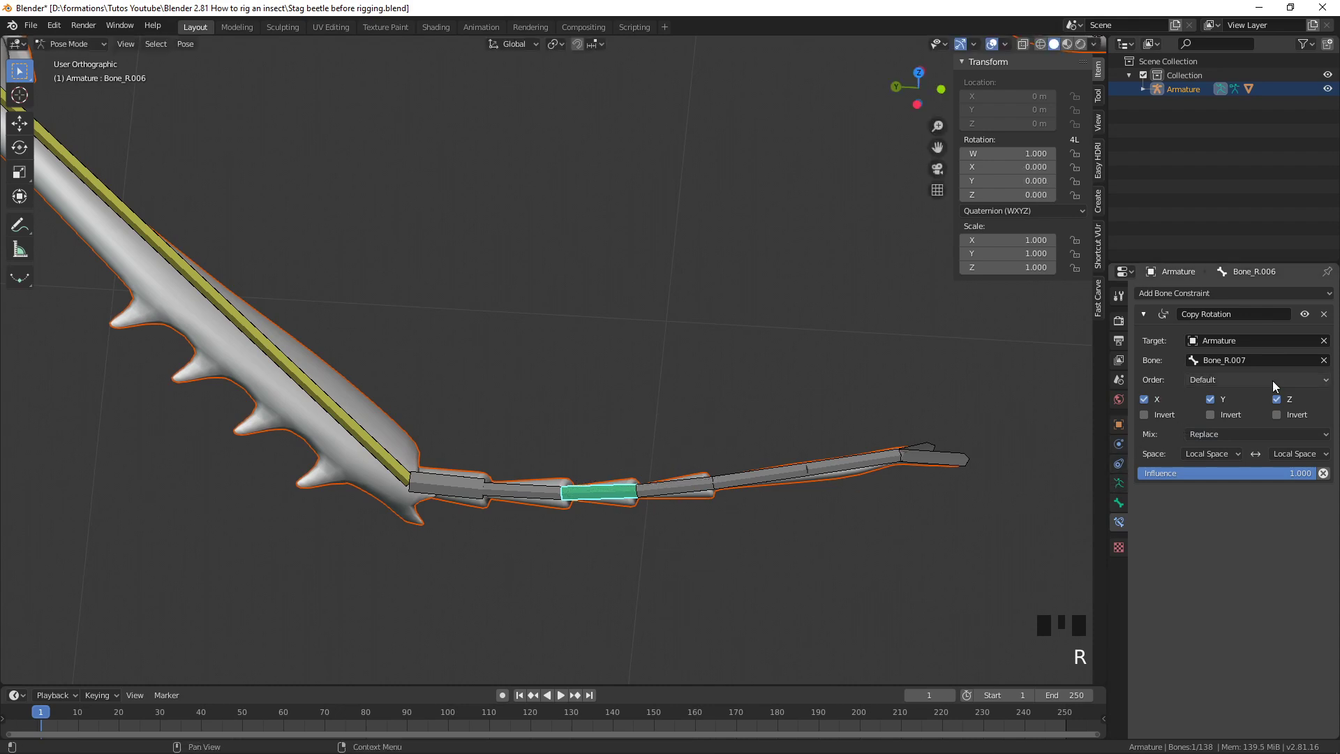
Set the third segment bone's Copy Rotation mix to Add, test rotating that bone and cancel the rotation
{"action": "left_click", "coordinate": [1243, 435]}
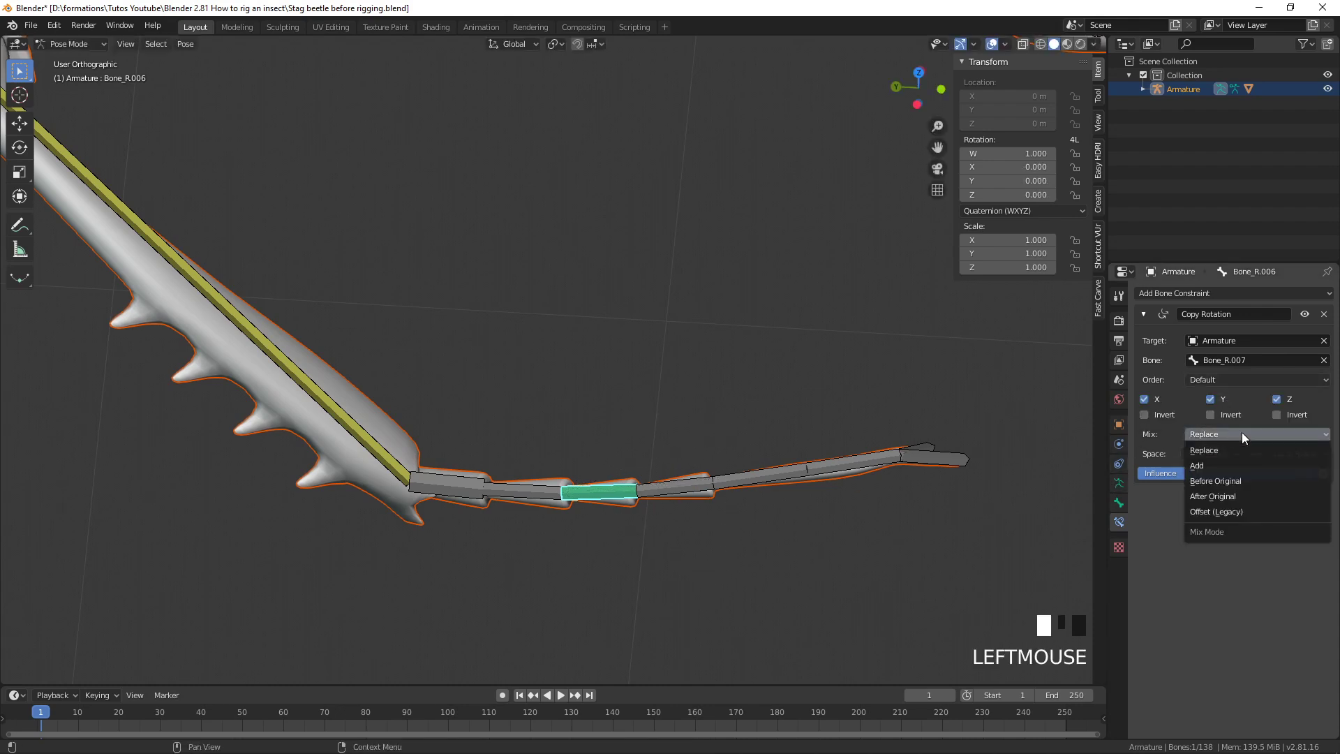
{"action": "left_click", "coordinate": [1228, 466]}
{"action": "key", "text": "r"}
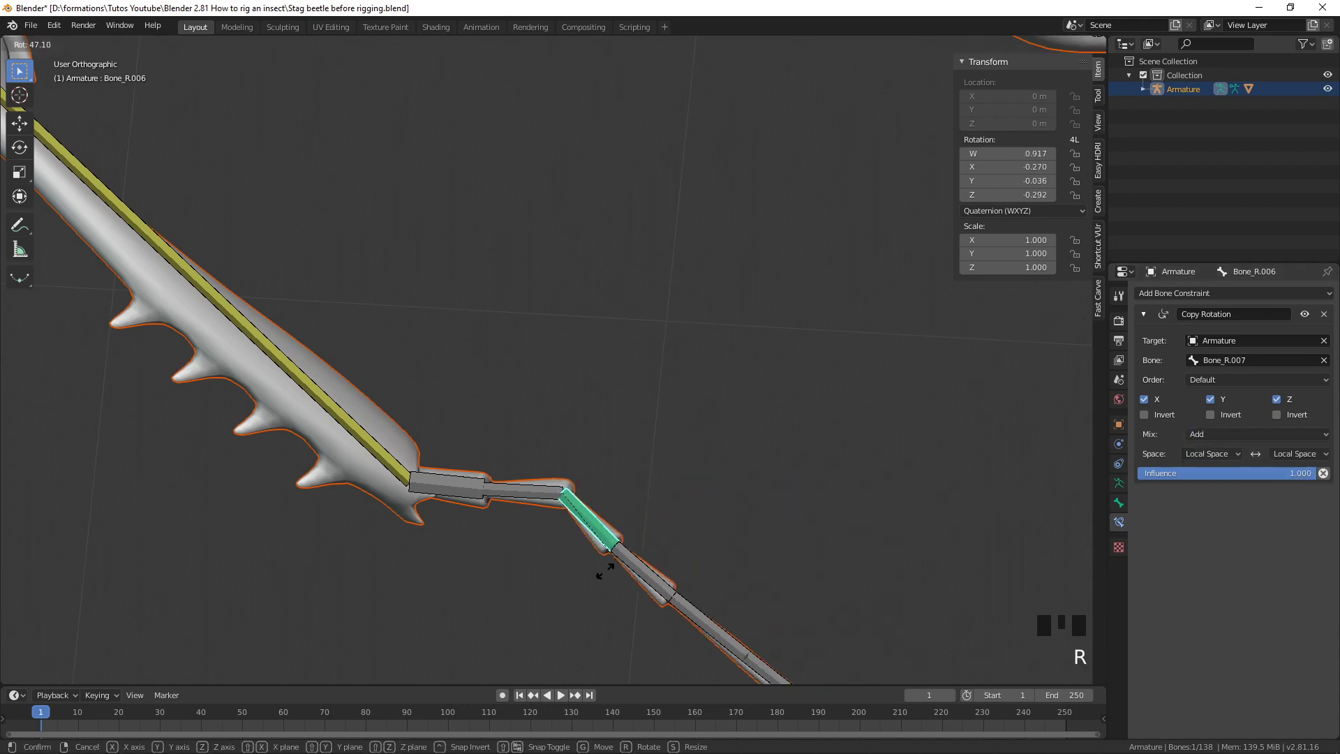
{"action": "key", "text": "Escape"}
Test rotating the second foot segment bone with the Add mix on its follower, and cancel the rotation
{"action": "left_click", "coordinate": [548, 488]}
{"action": "key", "text": "r"}
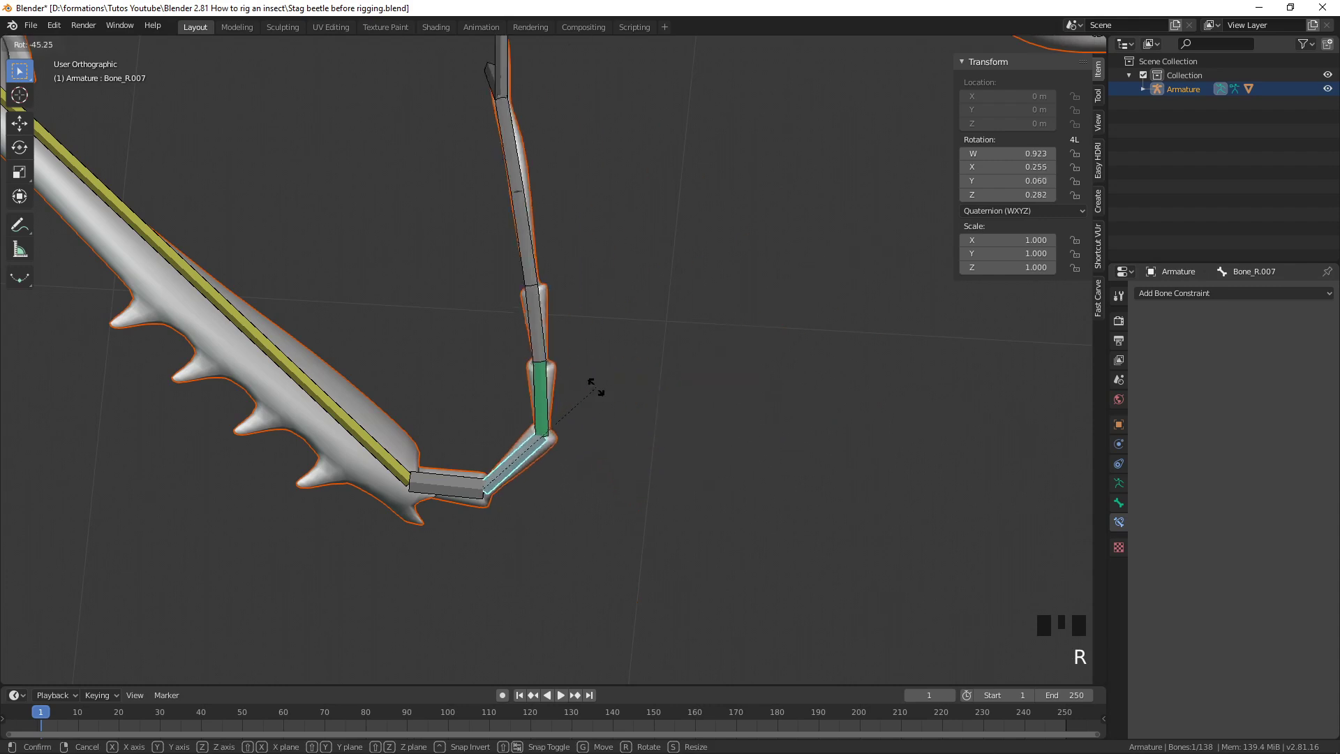
{"action": "key", "text": "Escape"}
Add a Copy Rotation constraint to the fourth foot segment bone, targeting the third segment bone
{"action": "left_click", "coordinate": [600, 489]}
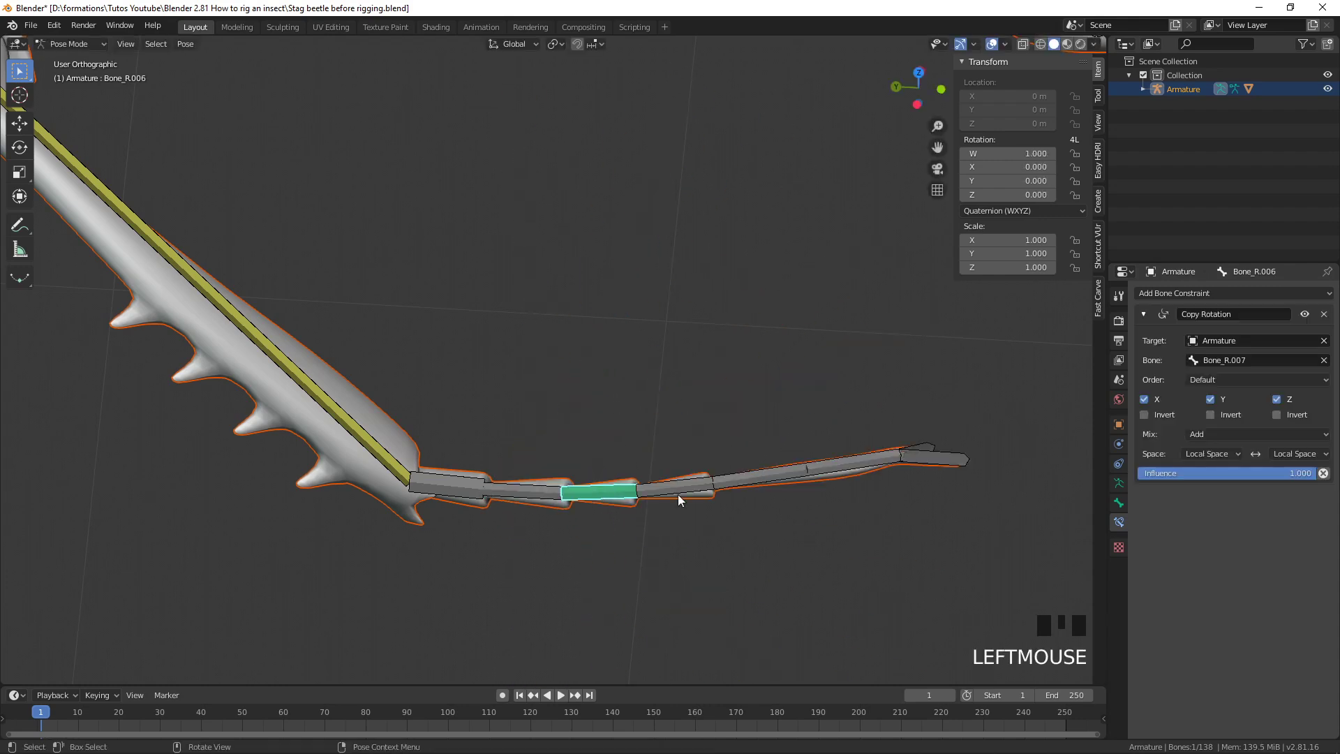
{"action": "scroll", "coordinate": [662, 513], "scroll_direction": "down", "scroll_amount": 3}
{"action": "middle_click_drag", "start_coordinate": [662, 512], "coordinate": [559, 435], "text": "shift"}
{"action": "left_click", "coordinate": [632, 474], "text": "shift"}
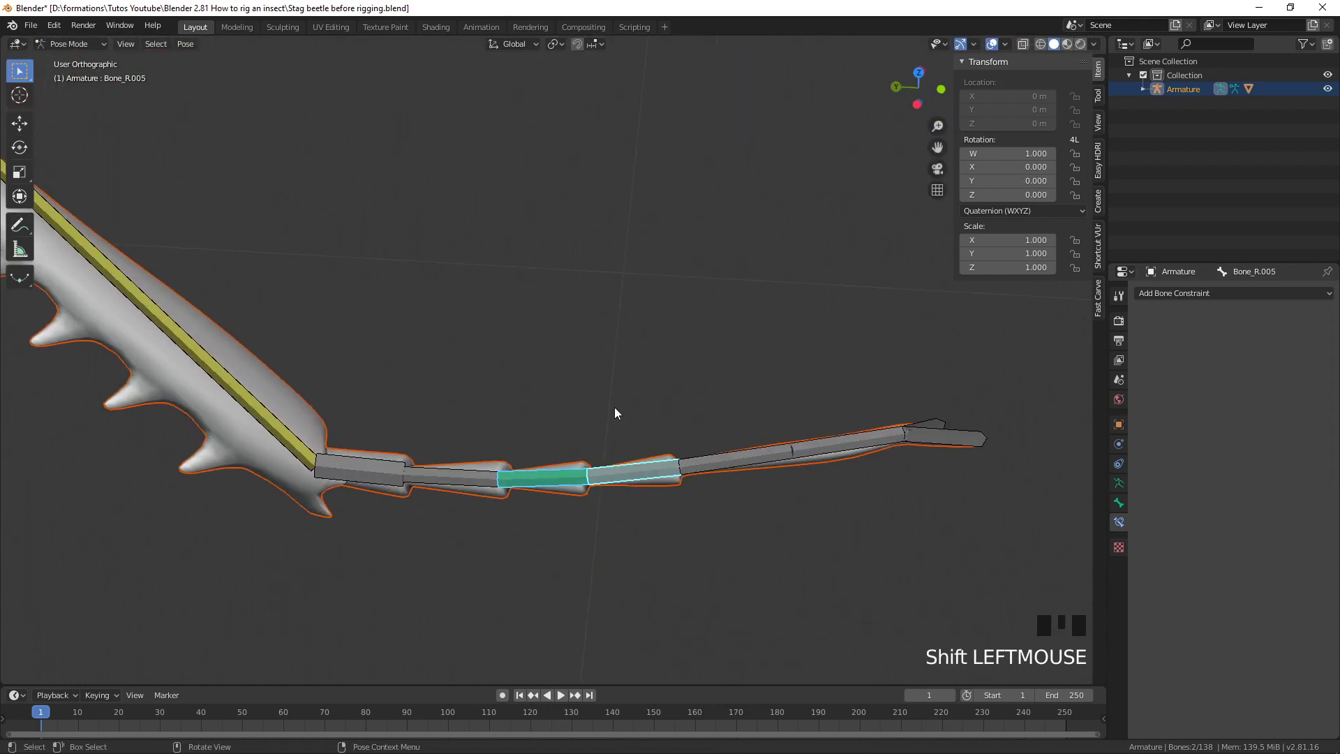
{"action": "left_click", "coordinate": [552, 468]}
{"action": "left_click", "coordinate": [627, 467], "text": "shift"}
{"action": "key", "text": "shift+ctrl+c"}
{"action": "left_click", "coordinate": [630, 387]}
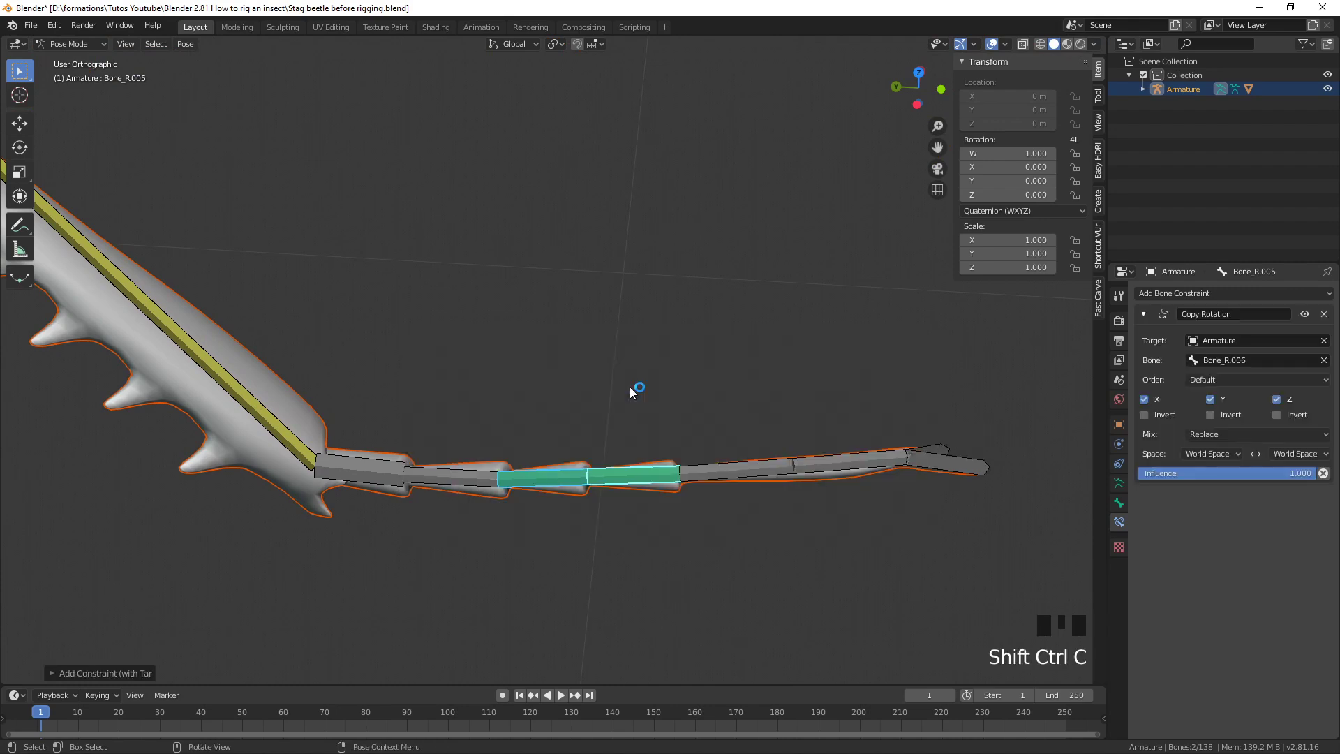
Set the fourth segment bone's Copy Rotation mix to Add, with both owner and target spaces in Local Space
{"action": "left_click", "coordinate": [1237, 434]}
{"action": "left_click", "coordinate": [1211, 465]}
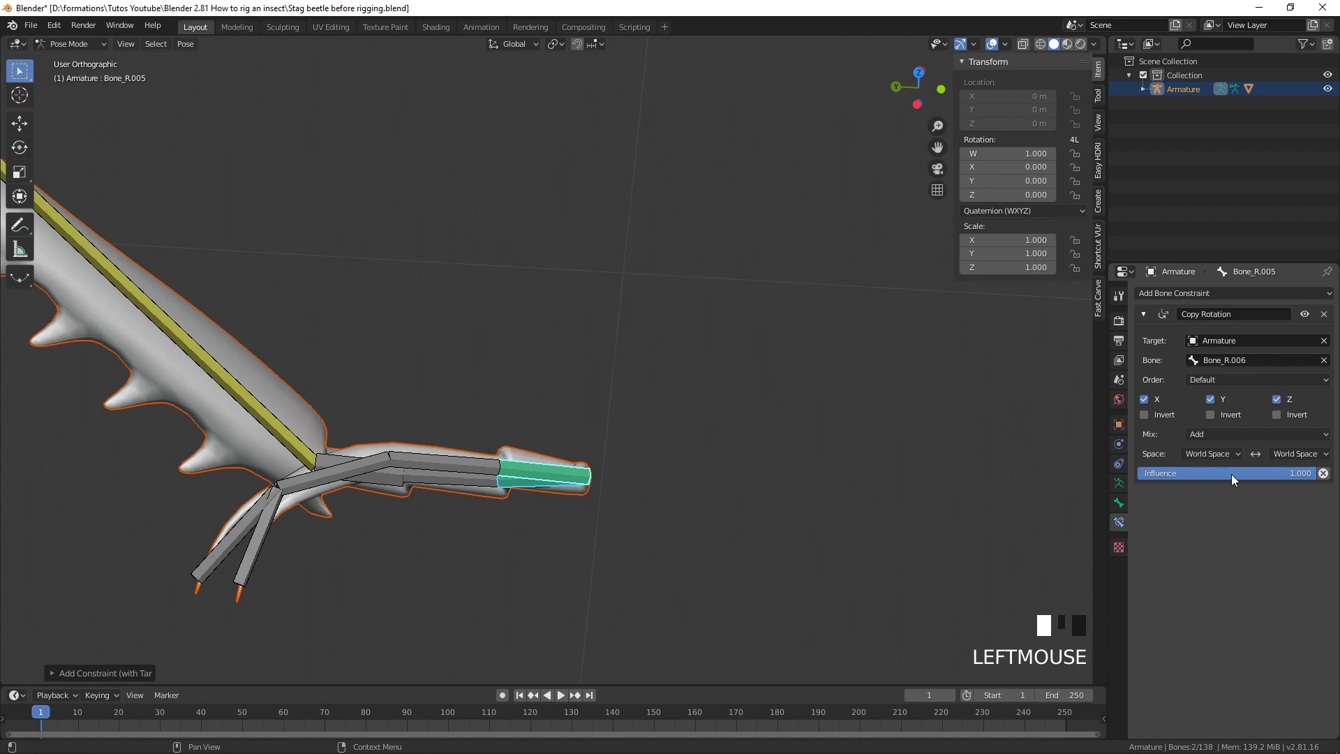
{"action": "left_click", "coordinate": [1239, 455]}
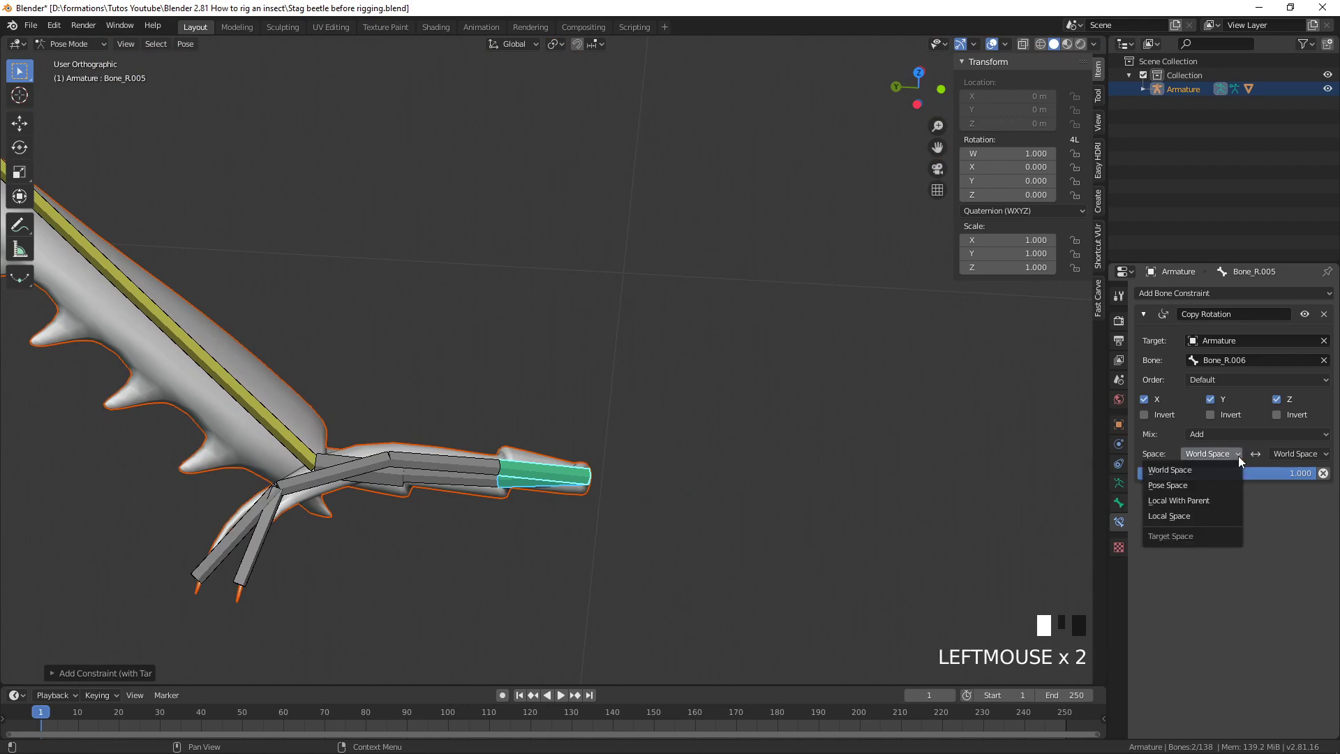
{"action": "left_click", "coordinate": [1191, 516]}
{"action": "left_click", "coordinate": [1300, 455]}
{"action": "left_click", "coordinate": [1279, 515]}
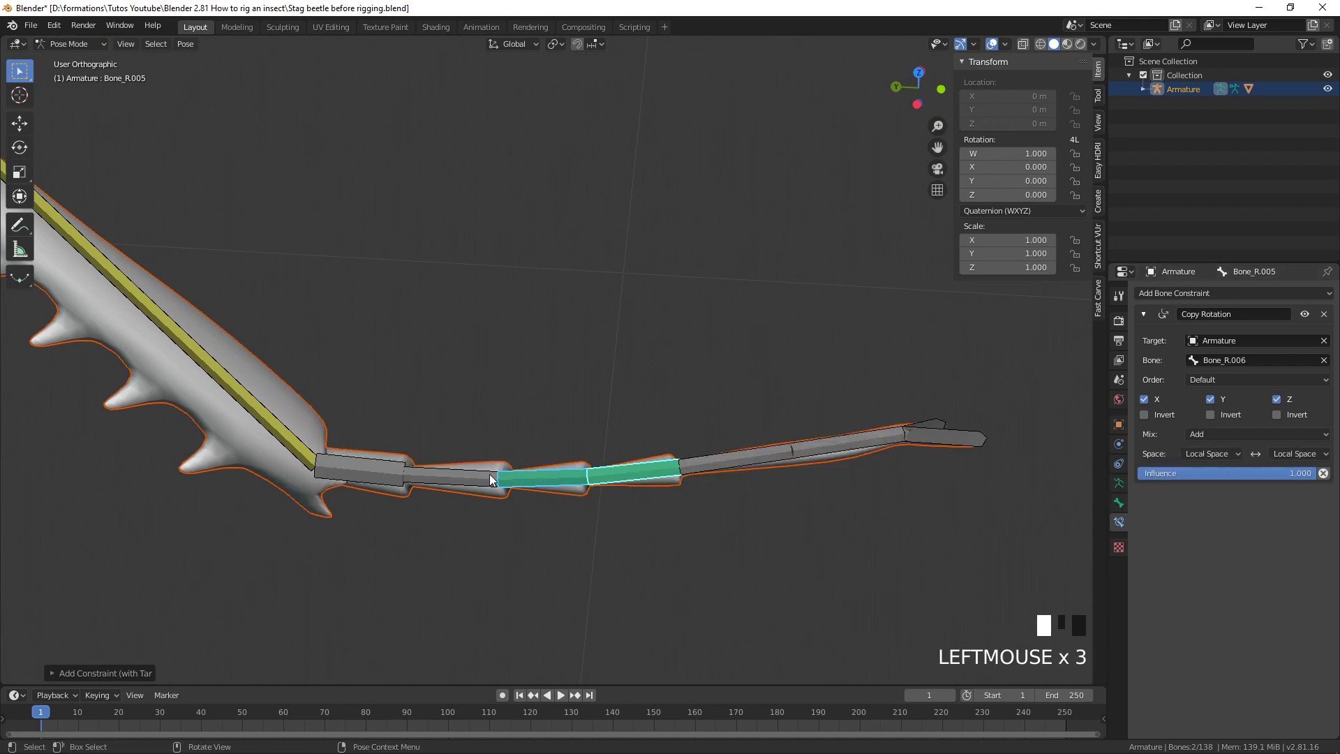
Test the follow-through along the foot by rotating the second segment bone three times, cancelling each rotation
{"action": "left_click", "coordinate": [494, 475]}
{"action": "key", "text": "r"}
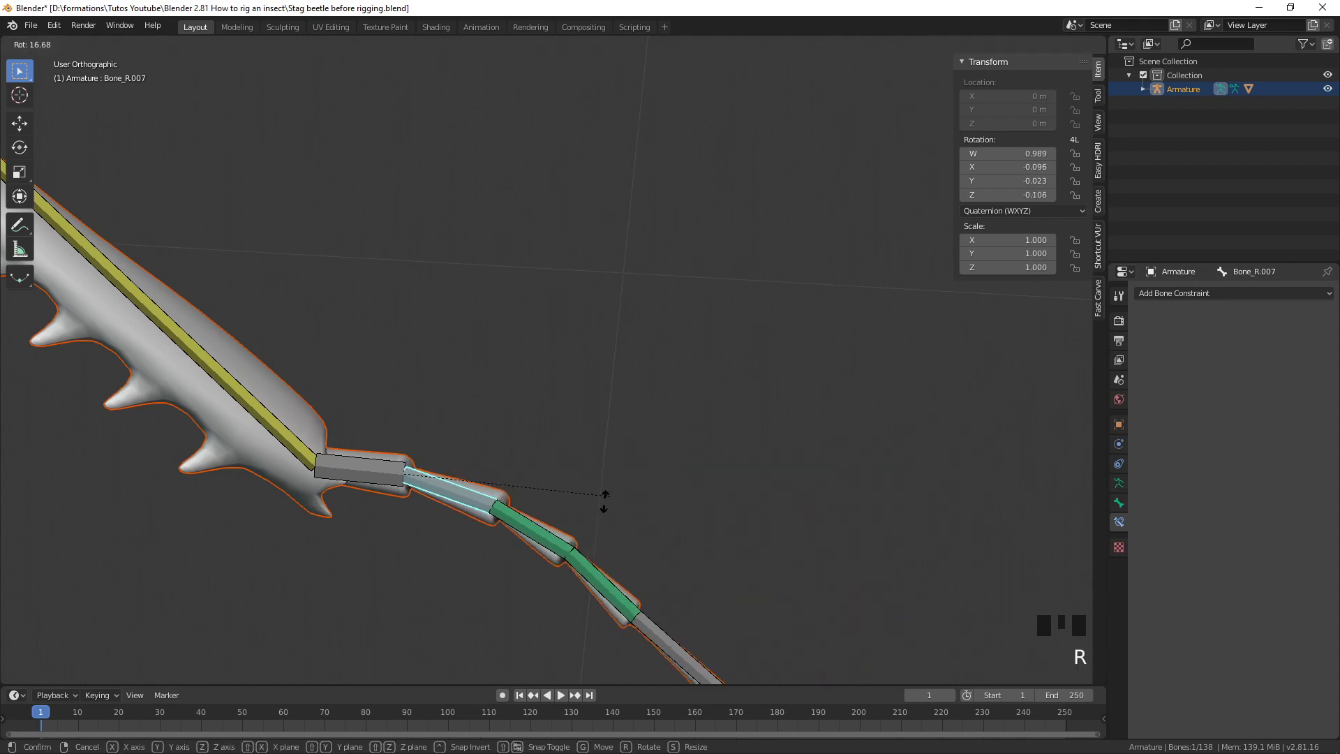
{"action": "right_click", "coordinate": [536, 571]}
{"action": "scroll", "coordinate": [686, 349], "scroll_direction": "down", "scroll_amount": 5}
{"action": "key", "text": "r"}
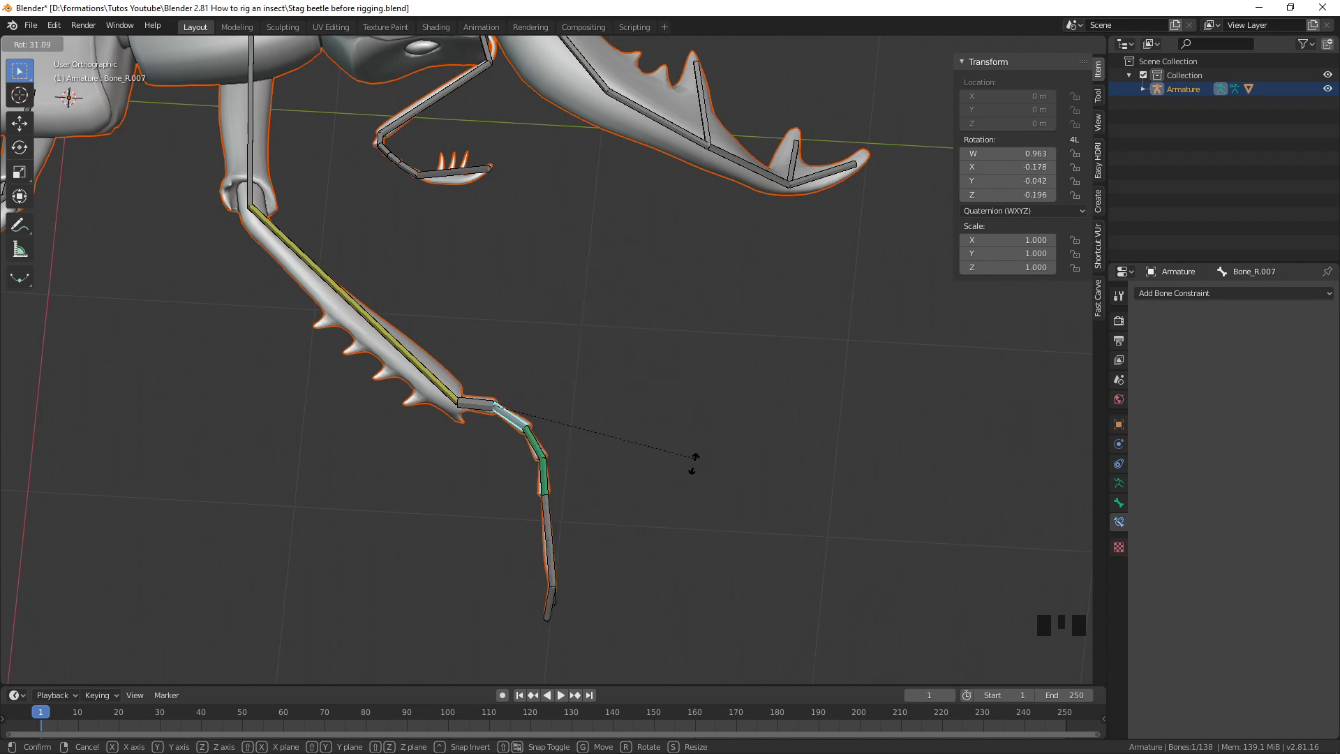
{"action": "right_click", "coordinate": [723, 472]}
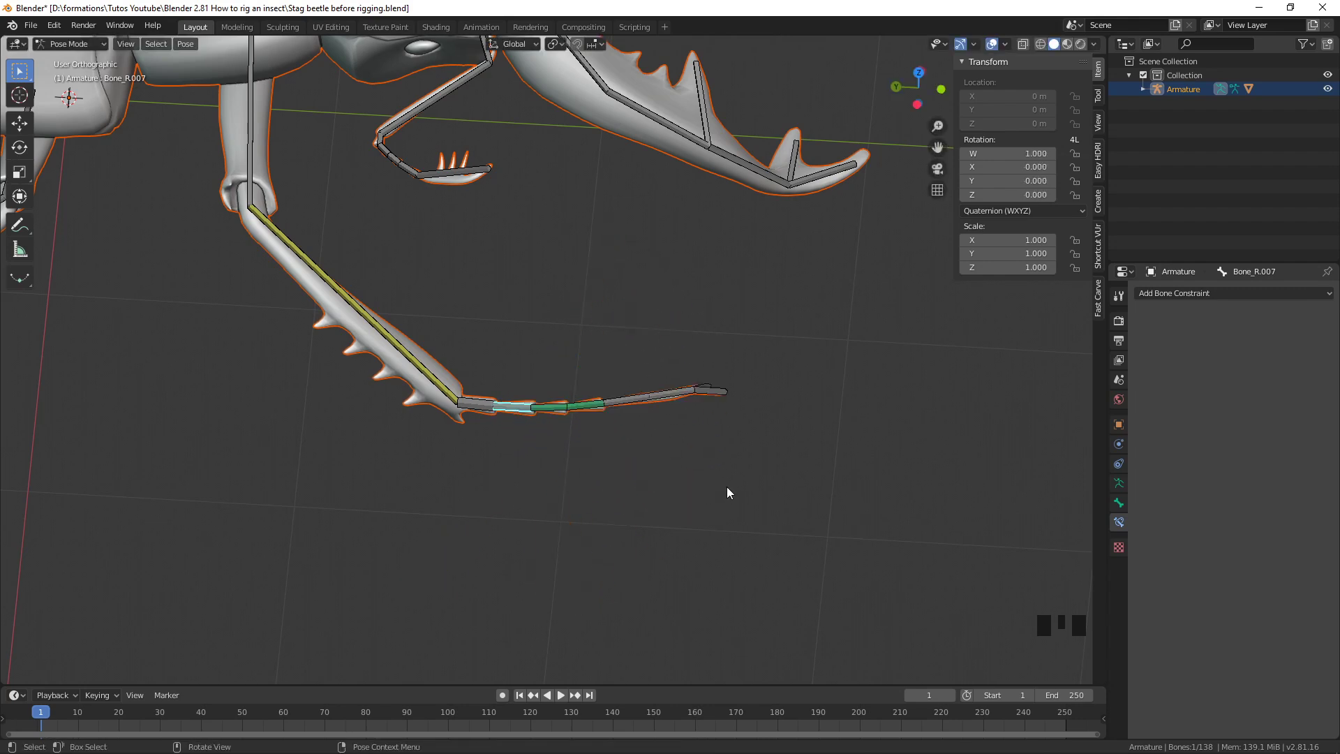
{"action": "scroll", "coordinate": [726, 478], "scroll_direction": "up", "scroll_amount": 1}
{"action": "key", "text": "r"}
{"action": "right_click", "coordinate": [682, 367]}
Add a Copy Rotation constraint to the fifth foot segment bone, targeting the fourth segment bone
{"action": "scroll", "coordinate": [680, 469], "scroll_direction": "up", "scroll_amount": 3}
{"action": "left_click", "coordinate": [592, 412]}
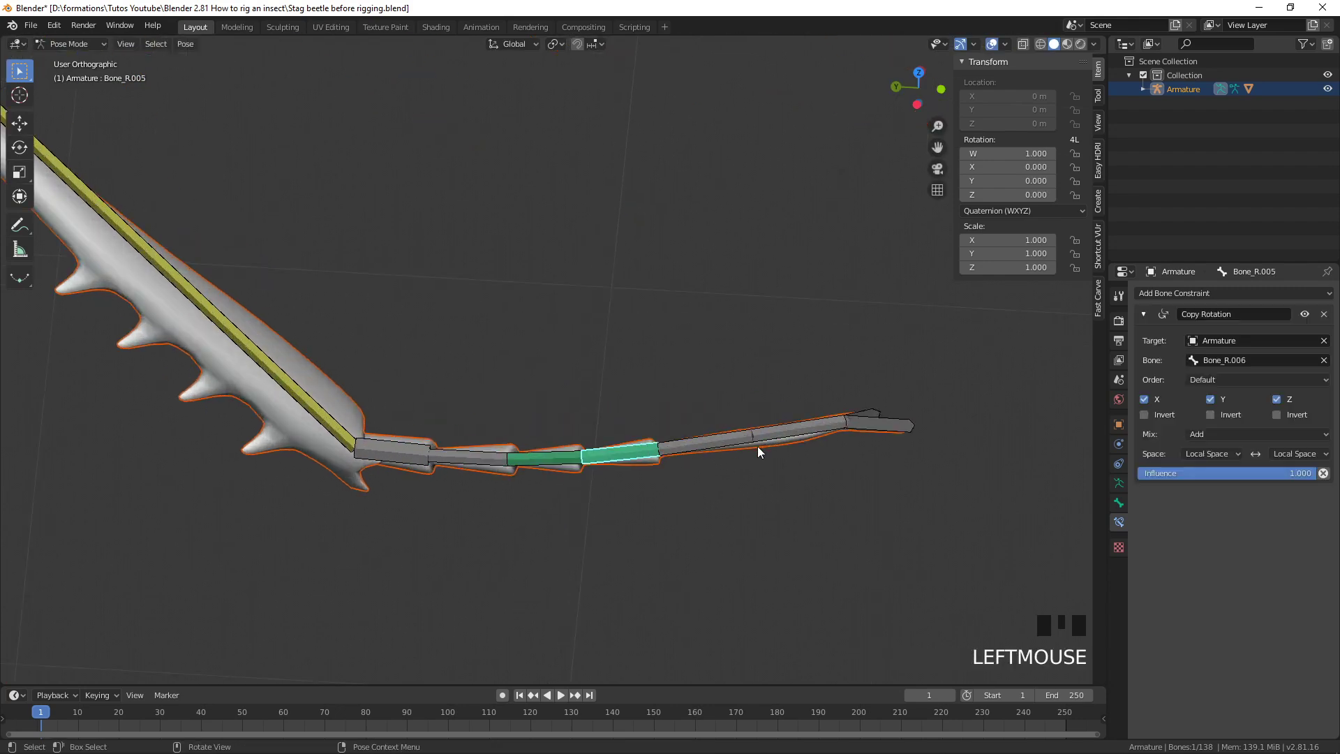
{"action": "left_click", "coordinate": [700, 442], "text": "shift"}
{"action": "key", "text": "shift+ctrl+c"}
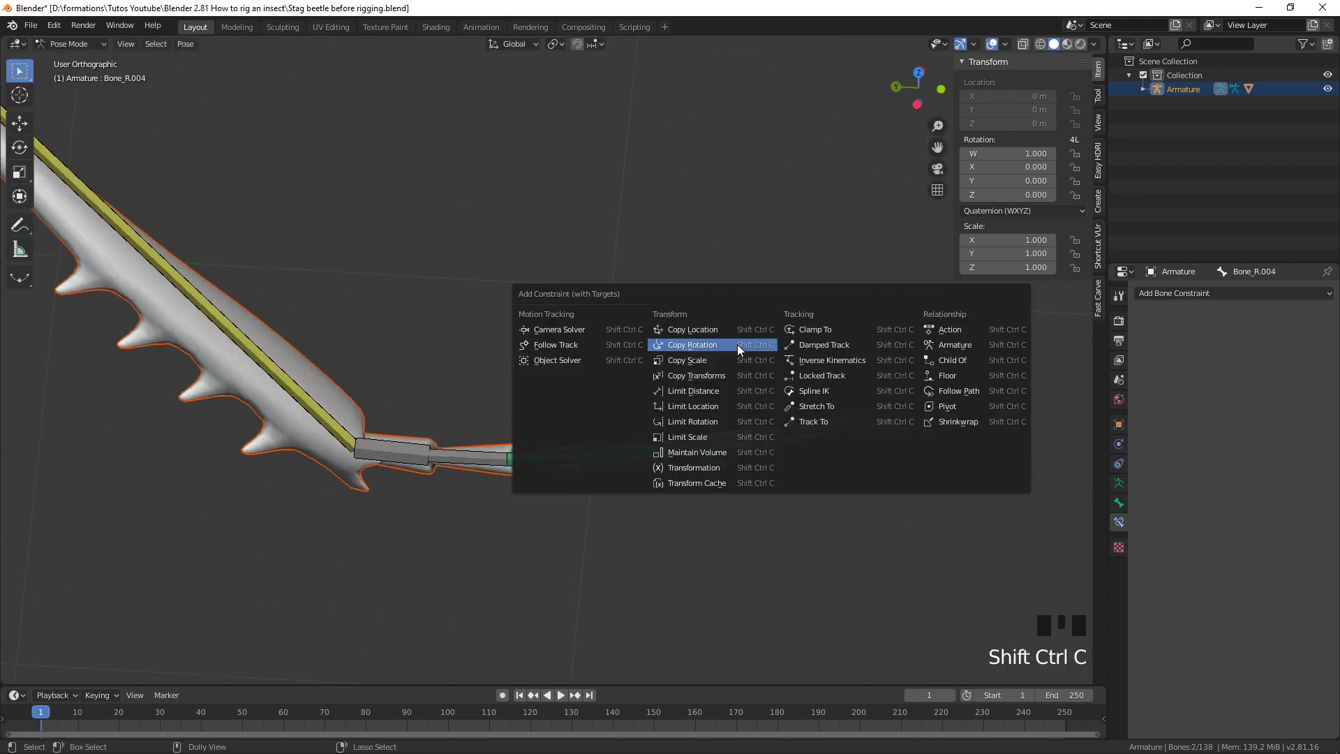
{"action": "left_click", "coordinate": [737, 345]}
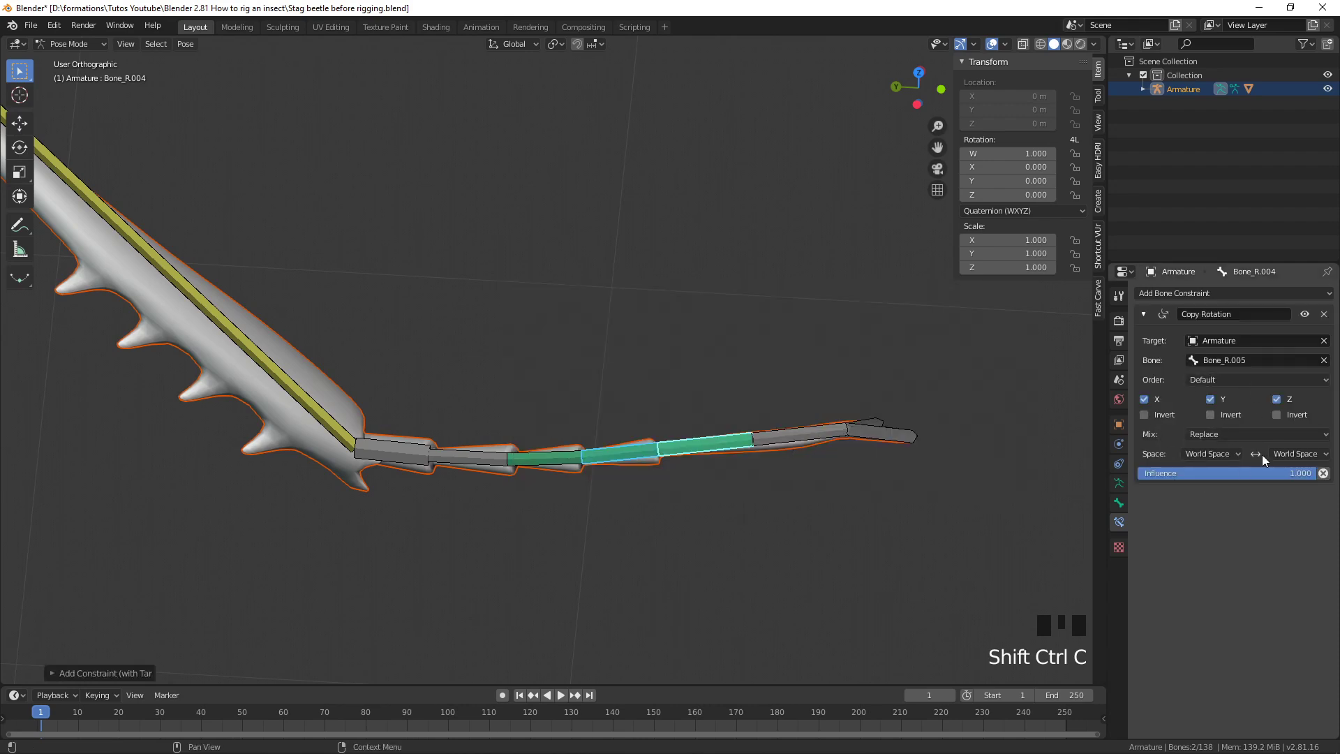
Set the fifth segment bone's Copy Rotation to Local Space for both owner and target, with the mix on Add
{"action": "left_click", "coordinate": [1228, 454]}
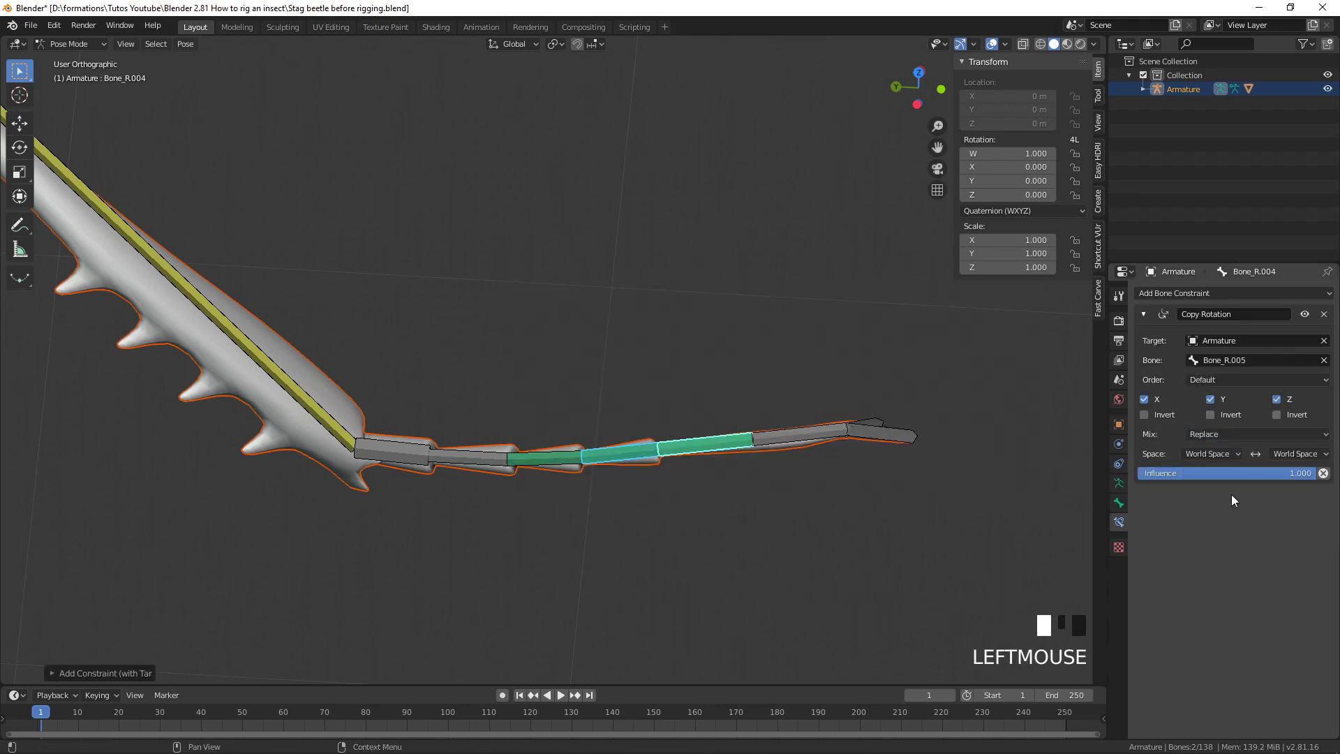
{"action": "left_click", "coordinate": [1226, 452]}
{"action": "left_click", "coordinate": [1173, 516]}
{"action": "left_click", "coordinate": [1298, 454]}
{"action": "left_click", "coordinate": [1263, 524]}
{"action": "left_click", "coordinate": [1249, 436]}
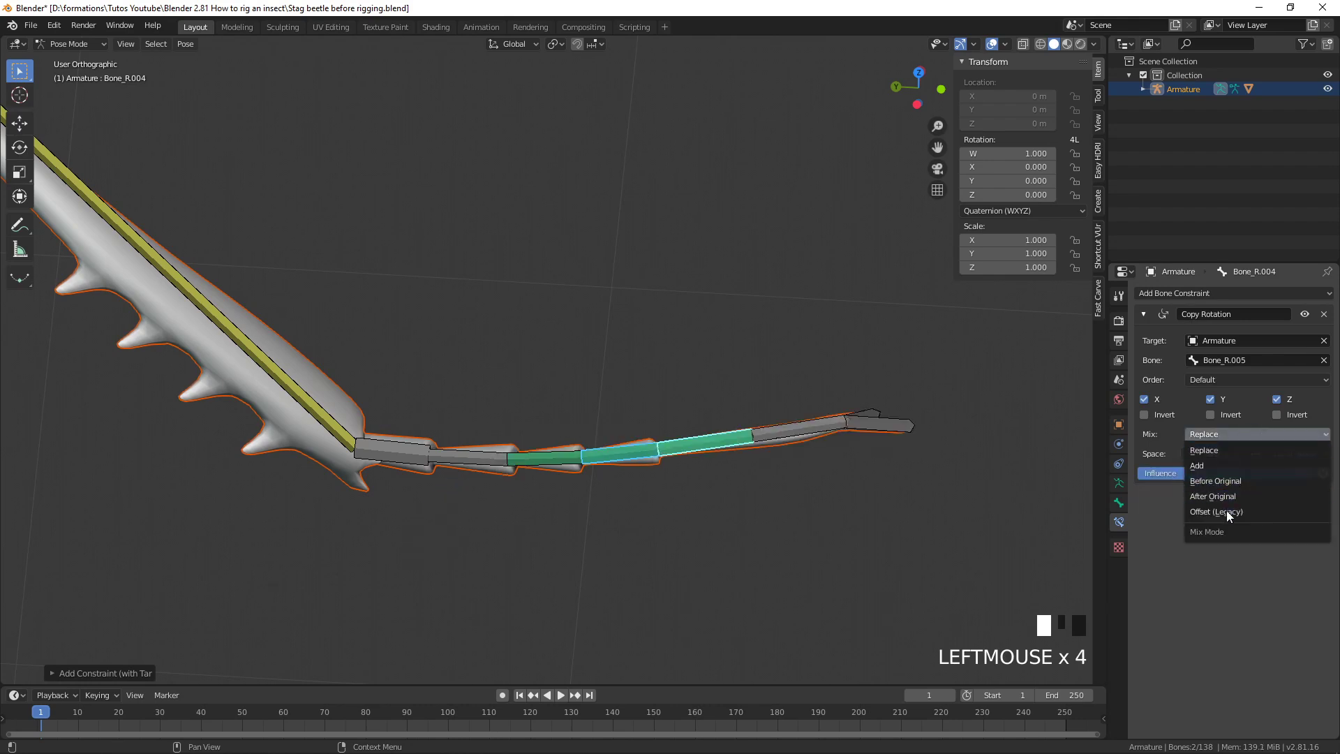
{"action": "left_click", "coordinate": [1222, 466]}
Test bending the whole foot by rotating the second segment bone, and cancel the rotation
{"action": "left_click", "coordinate": [488, 456]}
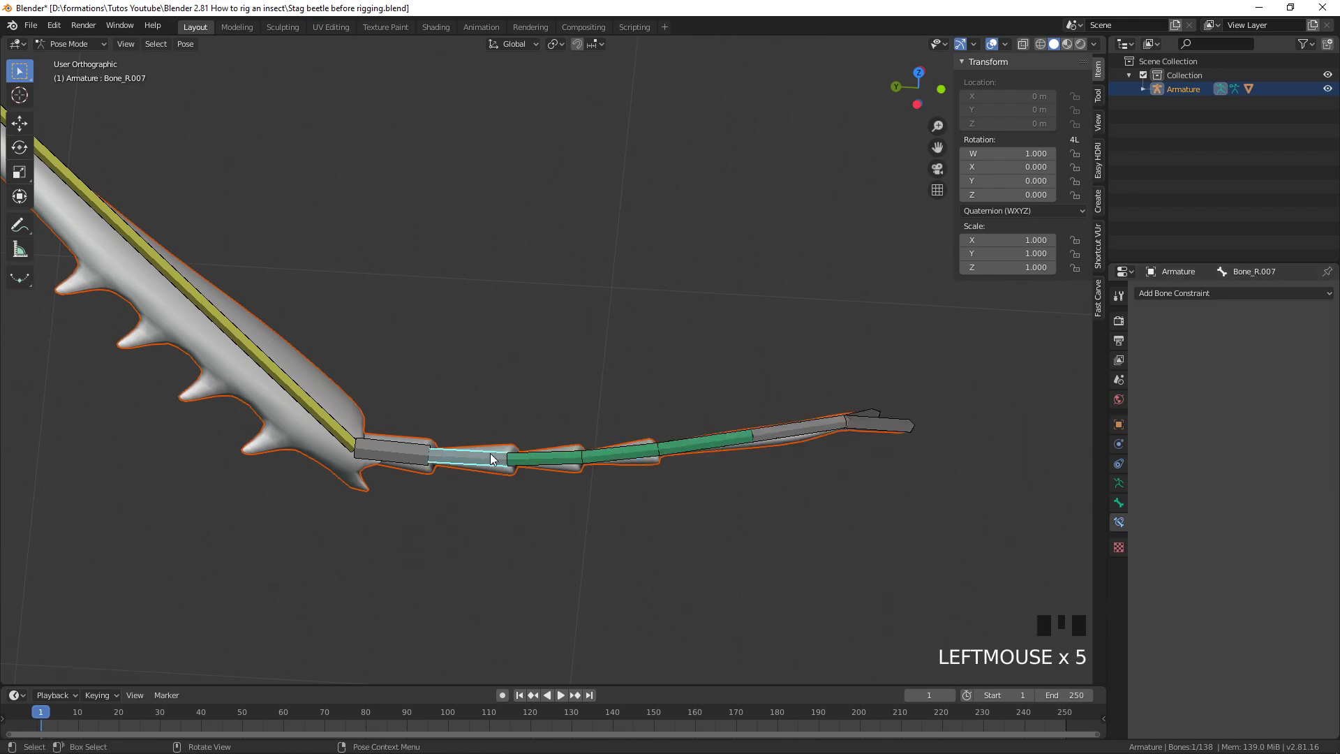
{"action": "scroll", "coordinate": [546, 417], "scroll_direction": "down", "scroll_amount": 2}
{"action": "key", "text": "r"}
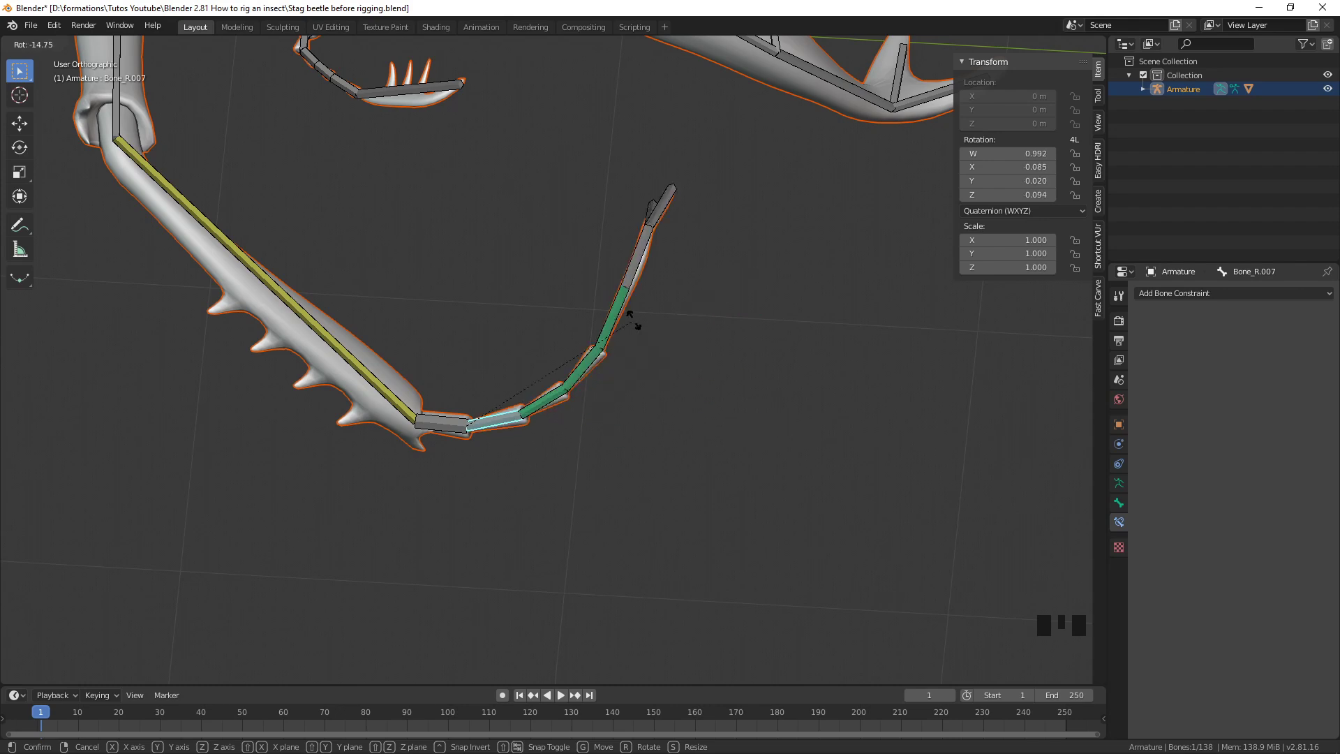
{"action": "right_click", "coordinate": [642, 320]}
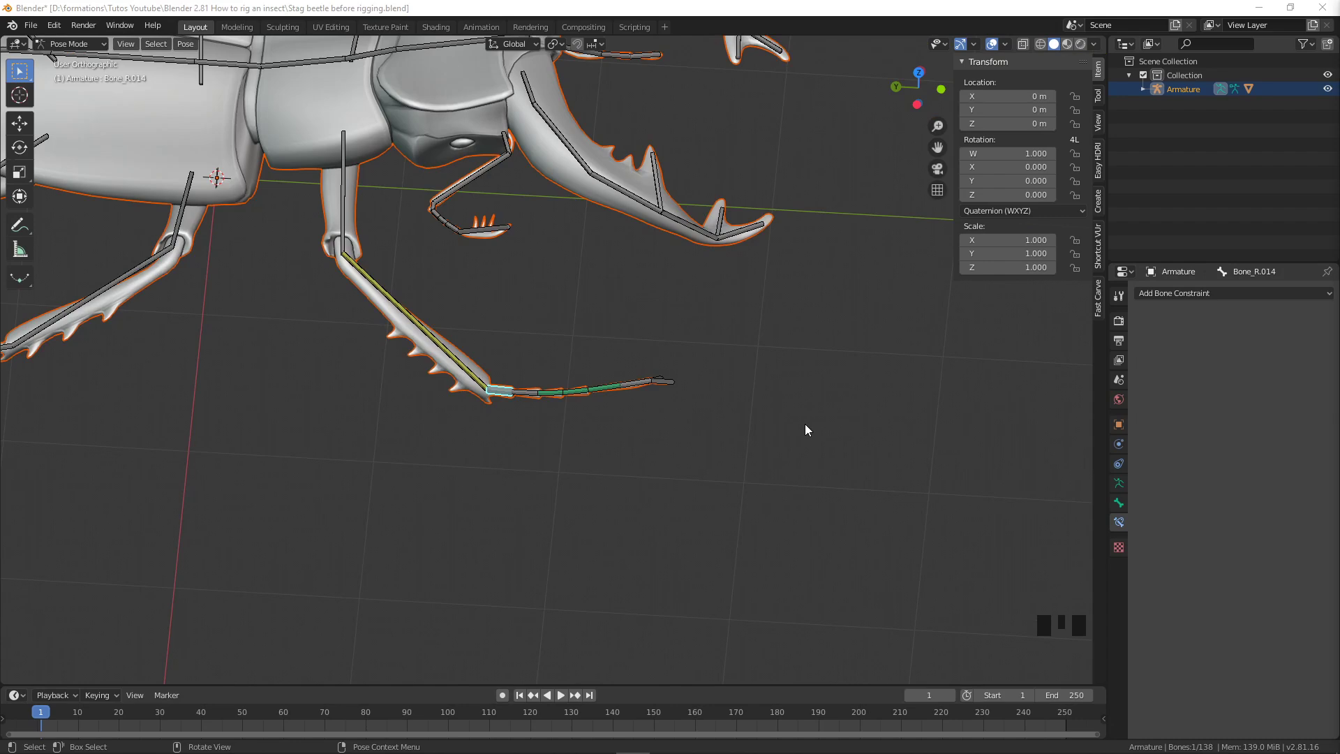
Test moving the front leg through its first foot segment bone, Bone_R.014, and cancel the move
{"action": "scroll", "coordinate": [613, 366], "scroll_direction": "up", "scroll_amount": 3}
{"action": "middle_click_drag", "start_coordinate": [613, 365], "coordinate": [596, 342]}
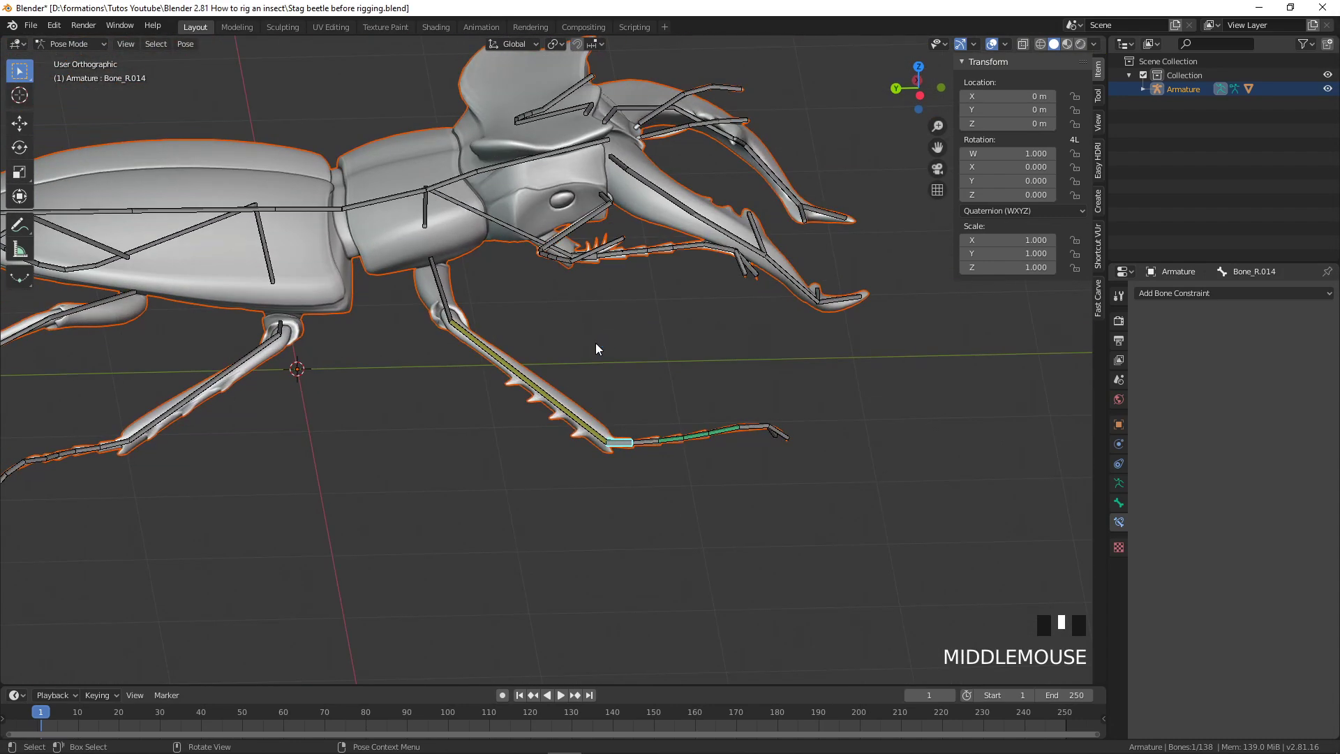
{"action": "left_click", "coordinate": [612, 424]}
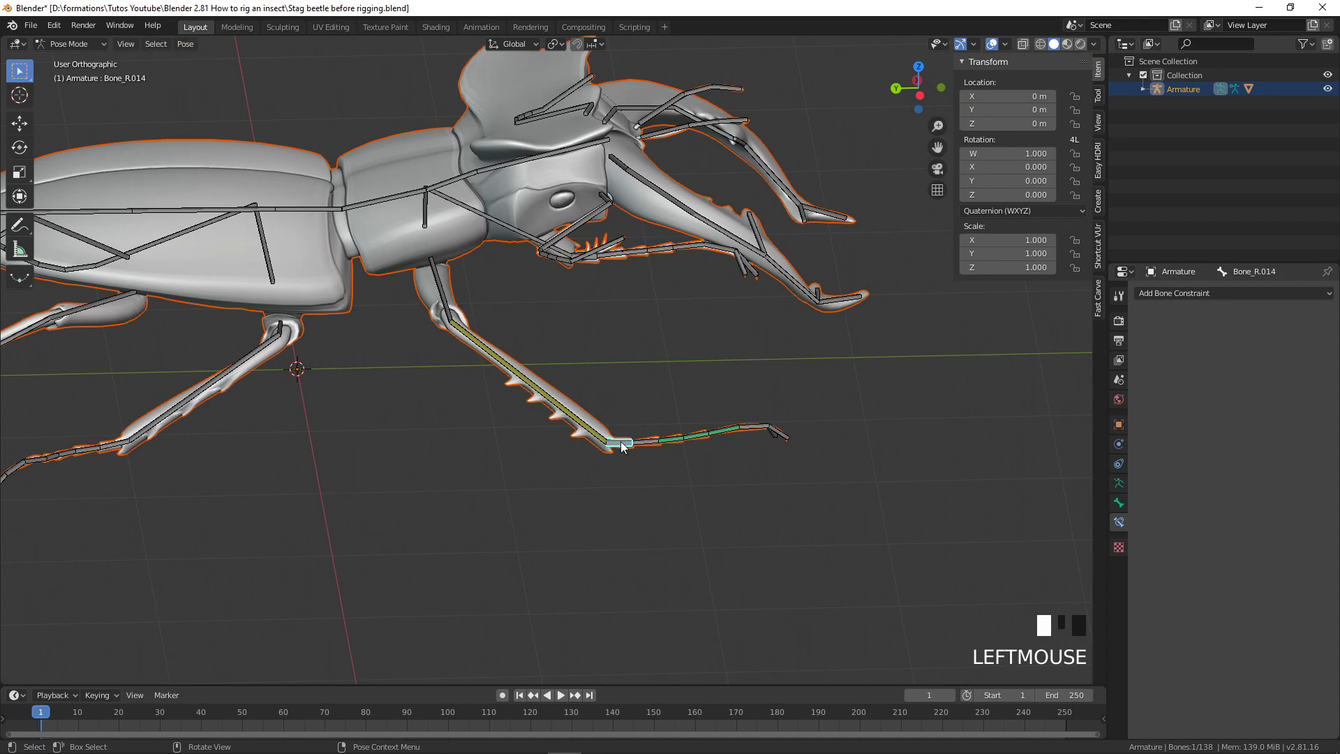
{"action": "left_click", "coordinate": [622, 442]}
{"action": "scroll", "coordinate": [643, 461], "scroll_direction": "up", "scroll_amount": 5}
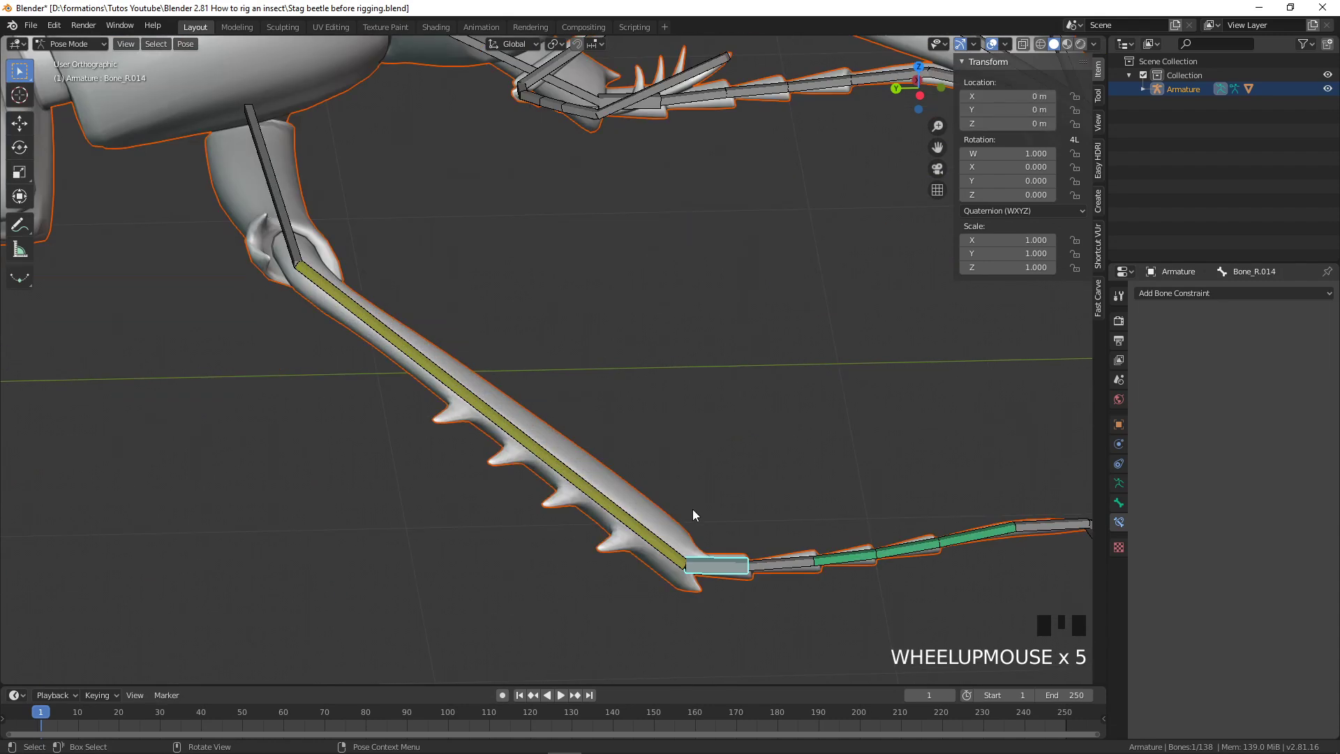
{"action": "middle_click_drag", "start_coordinate": [689, 516], "coordinate": [628, 451], "text": "shift"}
{"action": "scroll", "coordinate": [626, 454], "scroll_direction": "down", "scroll_amount": 1}
{"action": "key", "text": "g"}
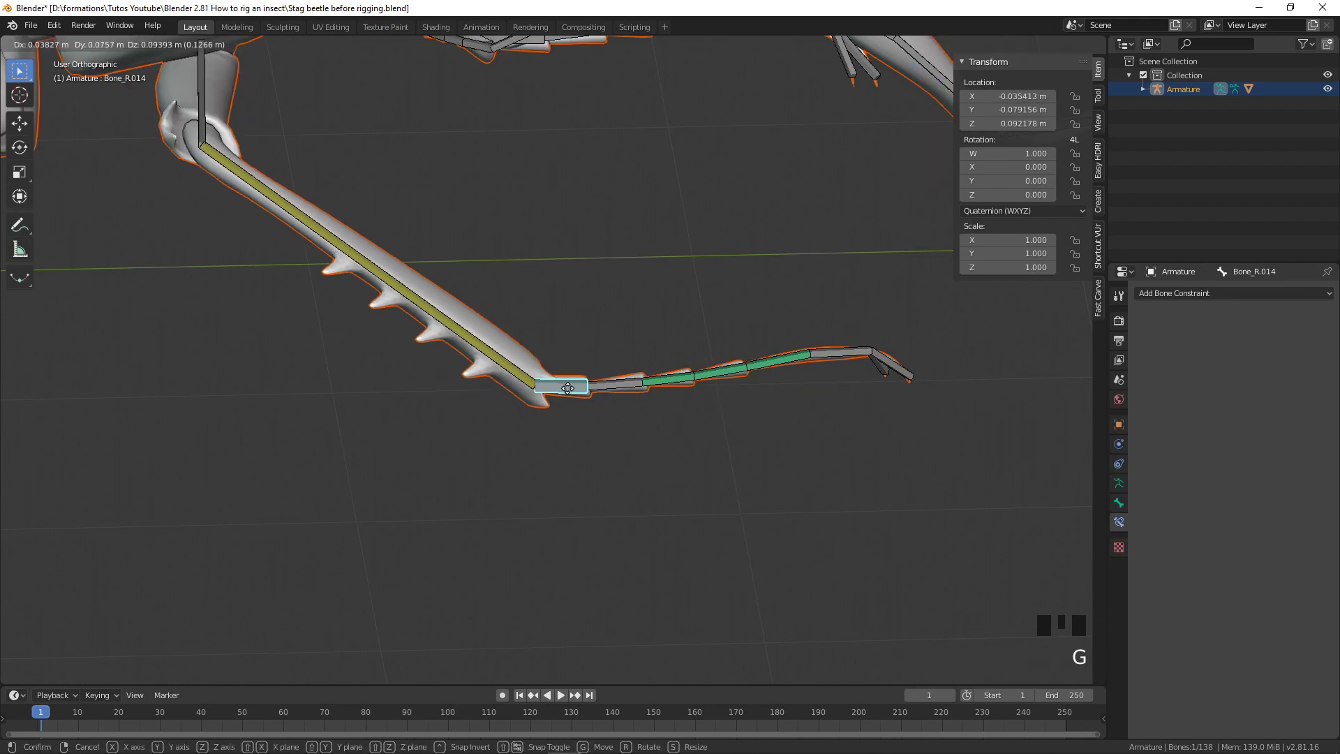
{"action": "scroll", "coordinate": [560, 406], "scroll_direction": "down", "scroll_amount": 3}
{"action": "key", "text": "g"}
{"action": "right_click", "coordinate": [592, 403]}
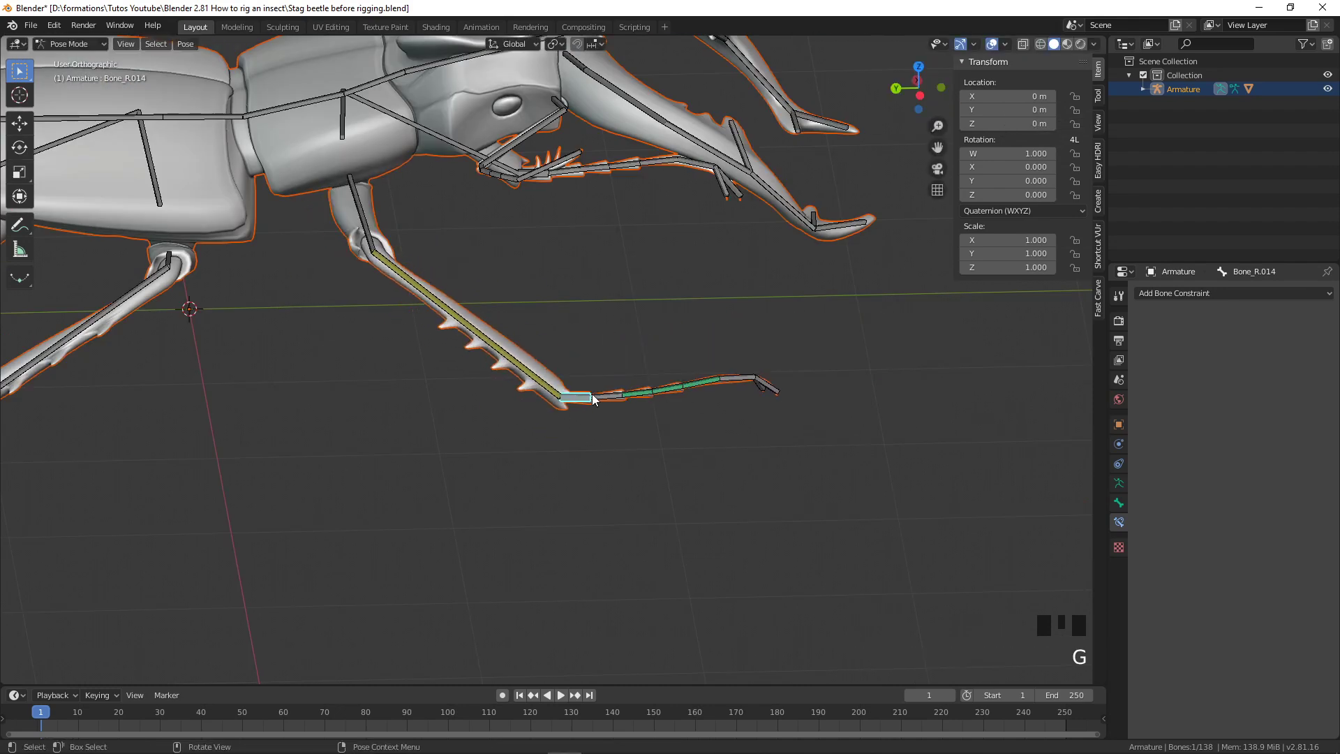
Test rotating the second foot segment bone of the front leg and cancel the rotation
{"action": "left_click", "coordinate": [608, 397]}
{"action": "key", "text": "r"}
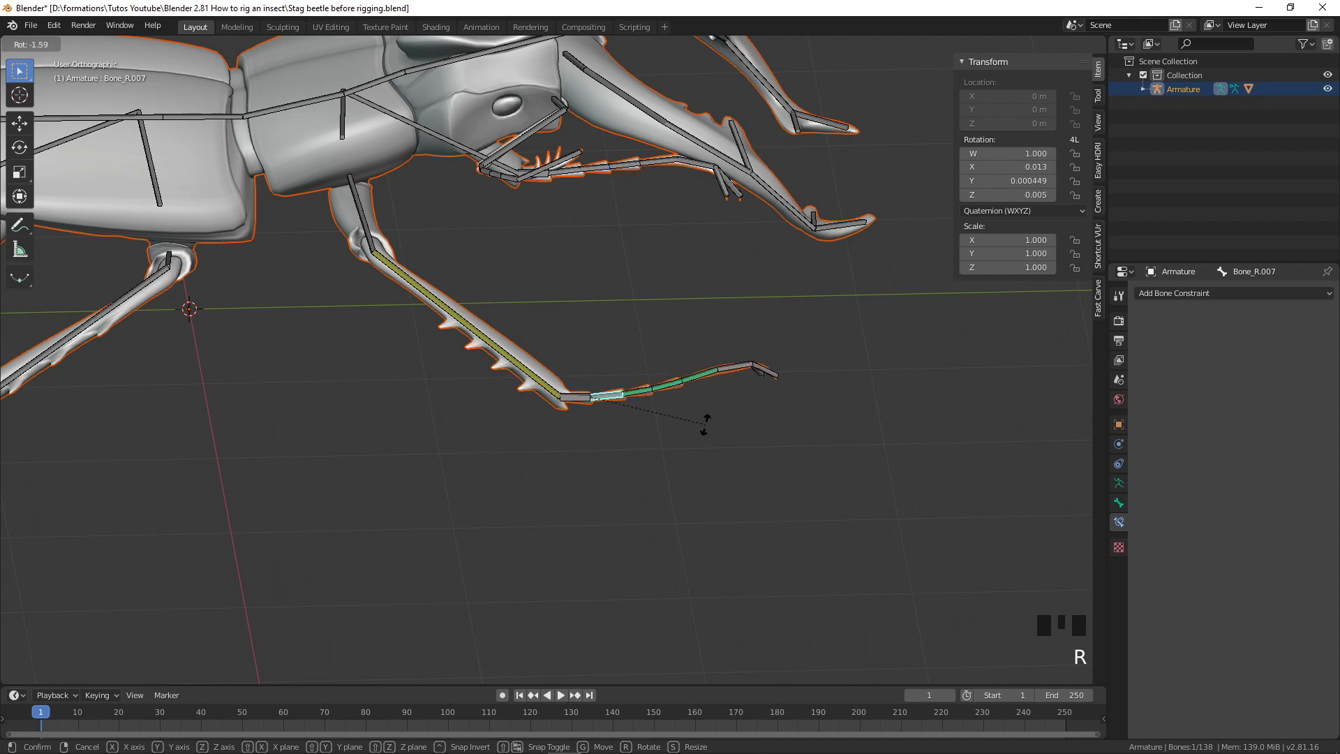
{"action": "right_click", "coordinate": [701, 416]}
Pose the front leg by raising the first foot segment bone about 0.27 m and rotating the second segment bone about 8° to bend the foot downward
{"action": "left_click", "coordinate": [575, 400]}
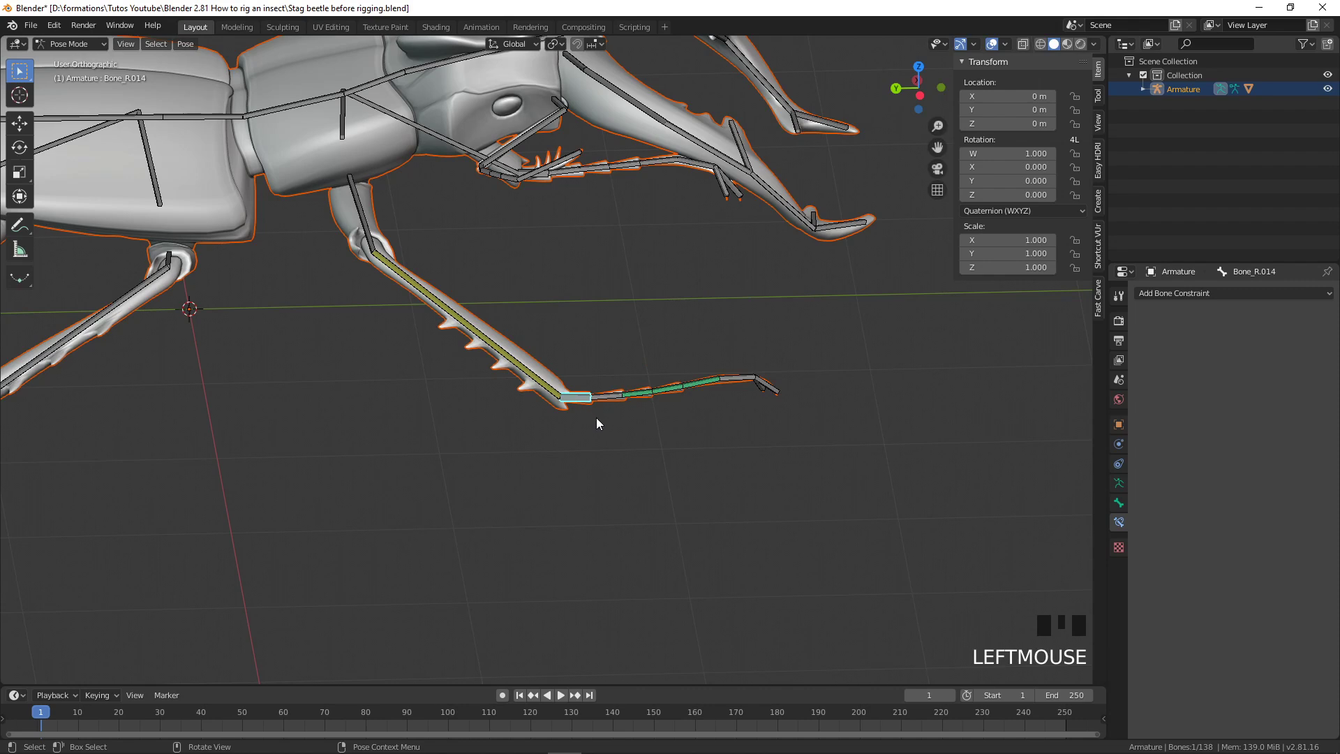
{"action": "key", "text": "g"}
{"action": "left_click", "coordinate": [628, 342]}
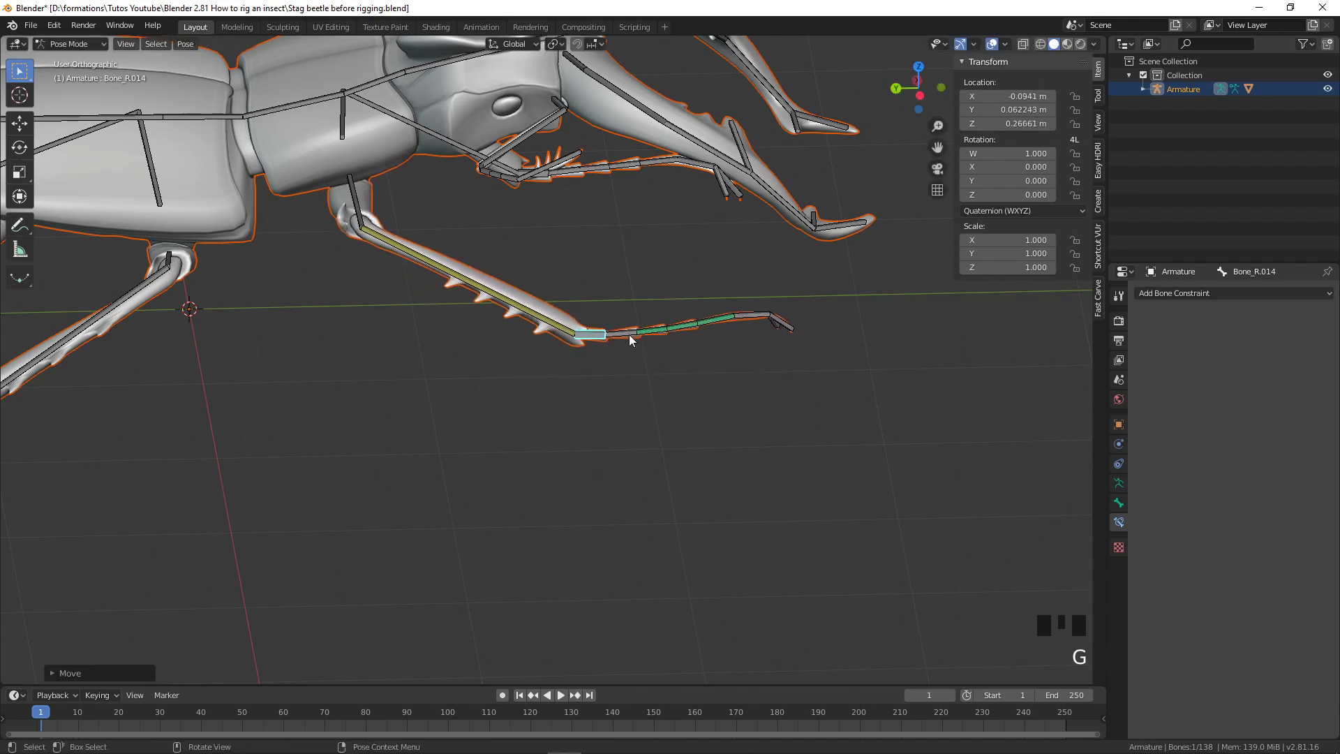
{"action": "left_click", "coordinate": [642, 345]}
{"action": "key", "text": "r"}
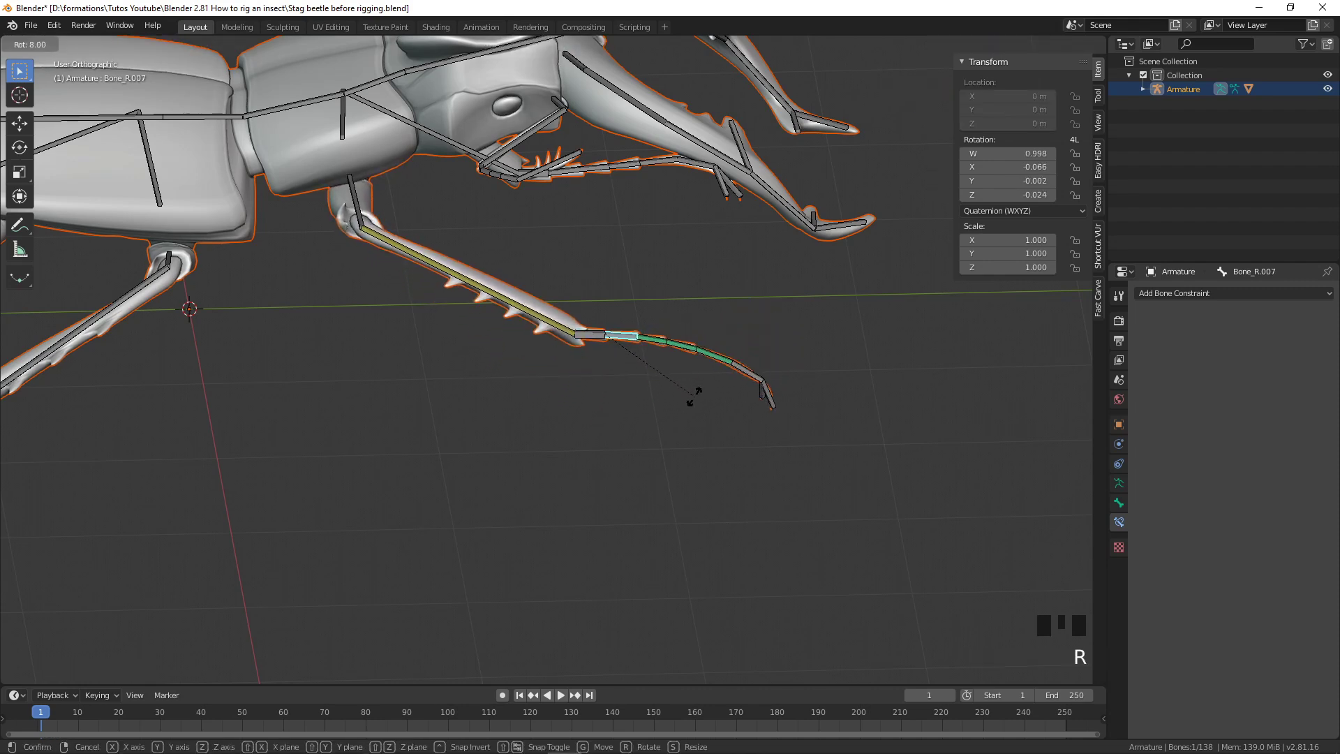
{"action": "left_click", "coordinate": [694, 398]}
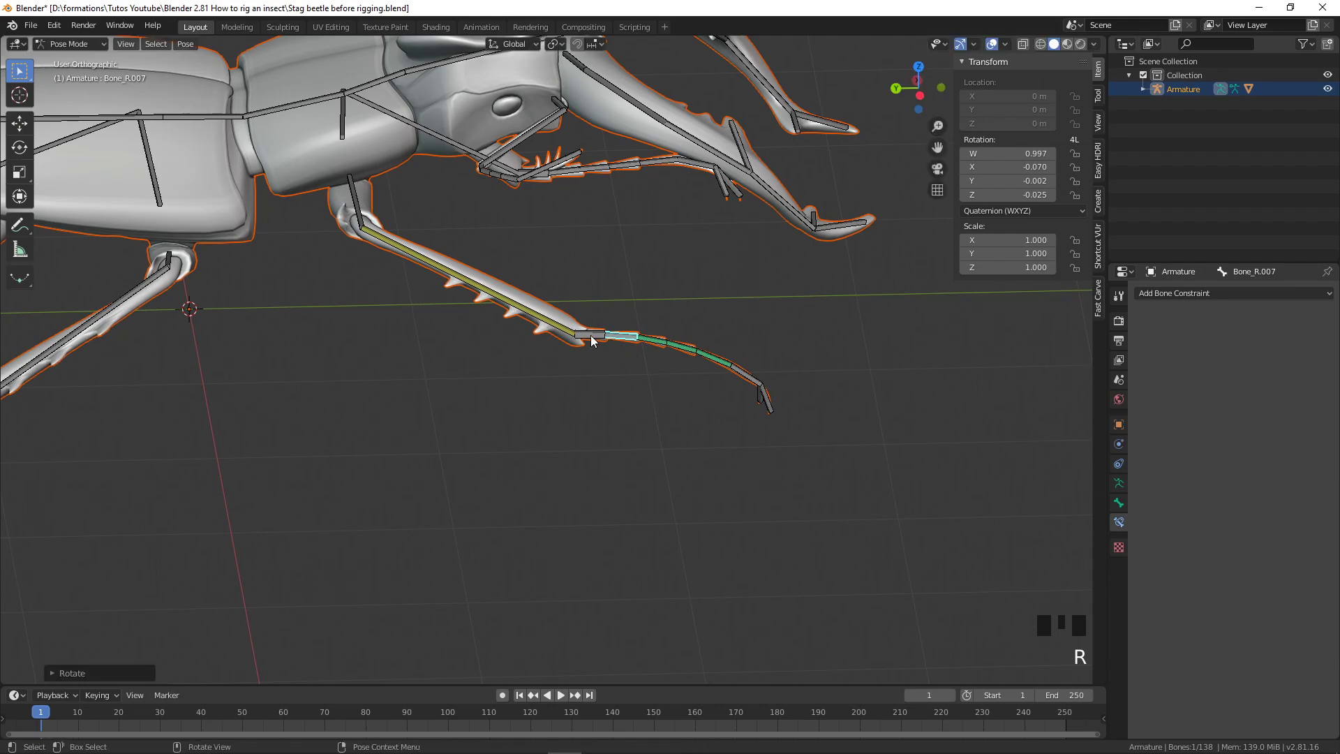
In the right side view, lower the raised leg's first foot segment bone to ground level and rotate its second segment bone upward to straighten the foot
{"action": "key", "text": "KP_3"}
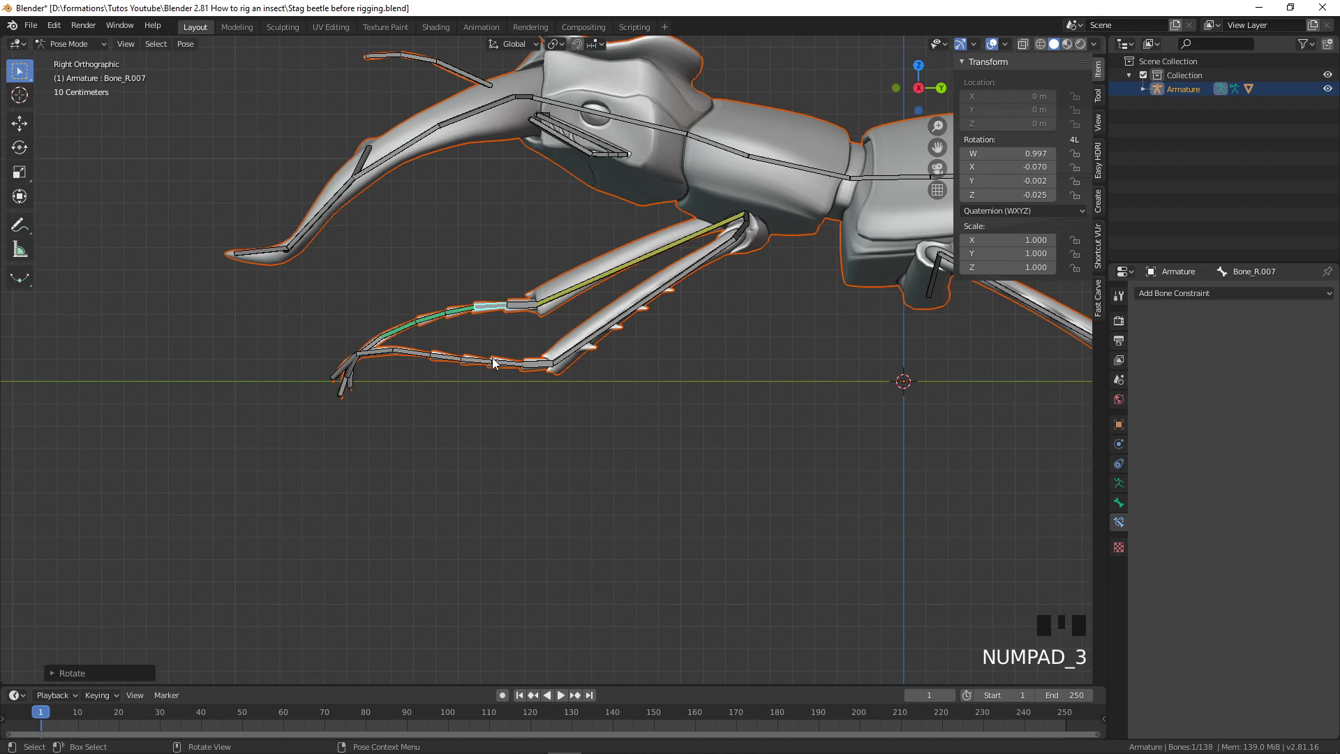
{"action": "left_click", "coordinate": [527, 313]}
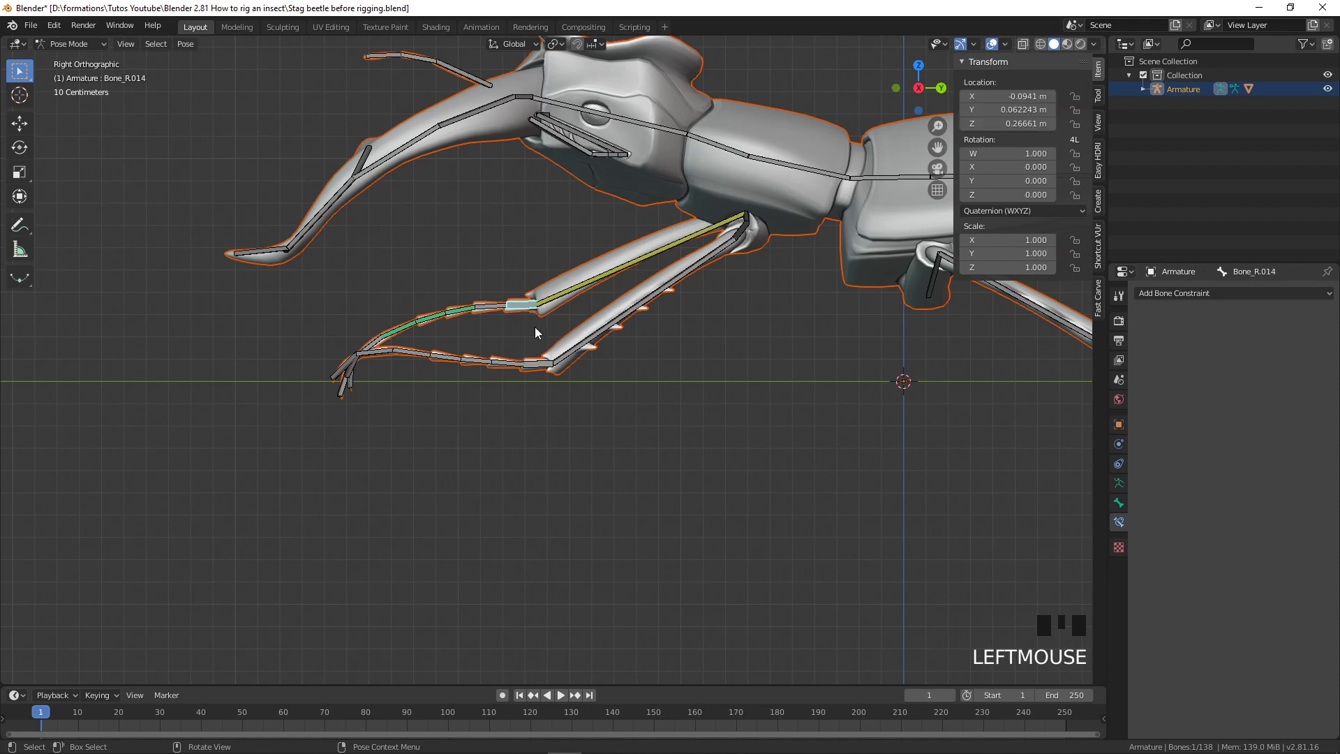
{"action": "key", "text": "g"}
{"action": "left_click", "coordinate": [532, 419]}
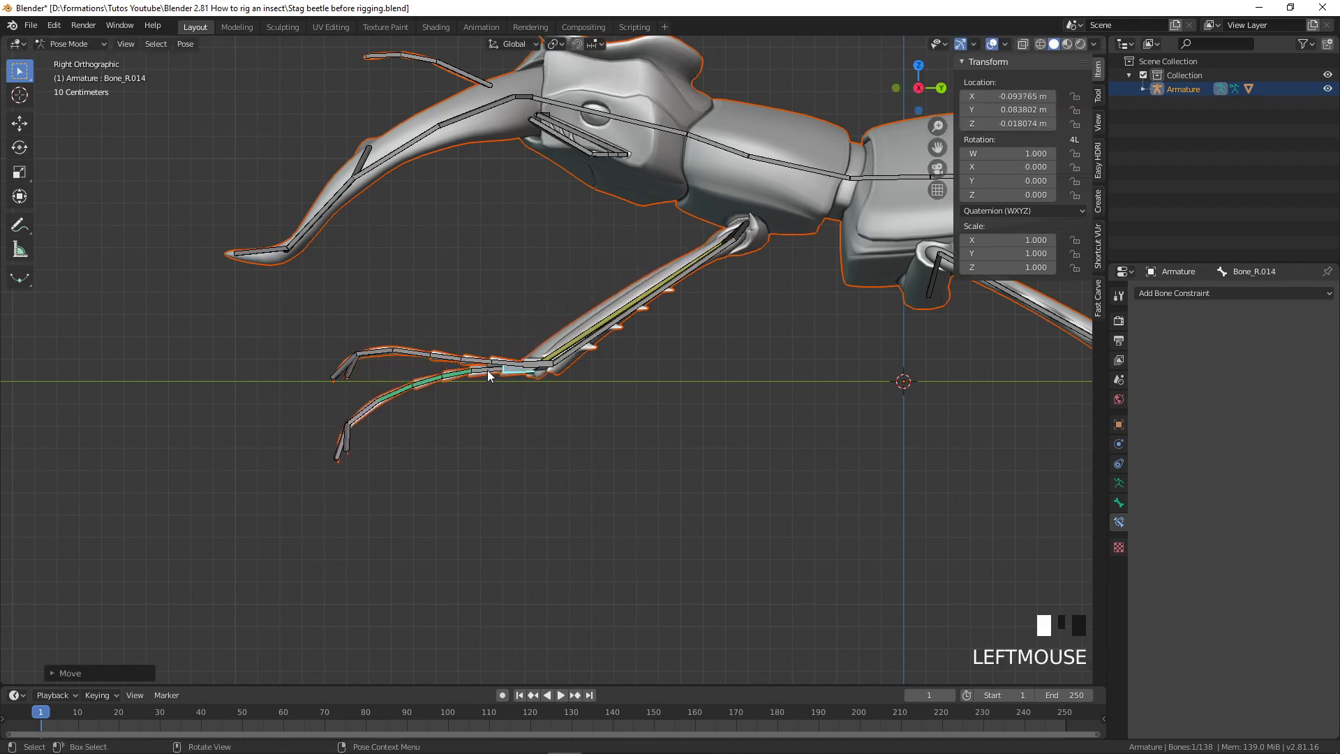
{"action": "left_click", "coordinate": [488, 371]}
{"action": "key", "text": "r"}
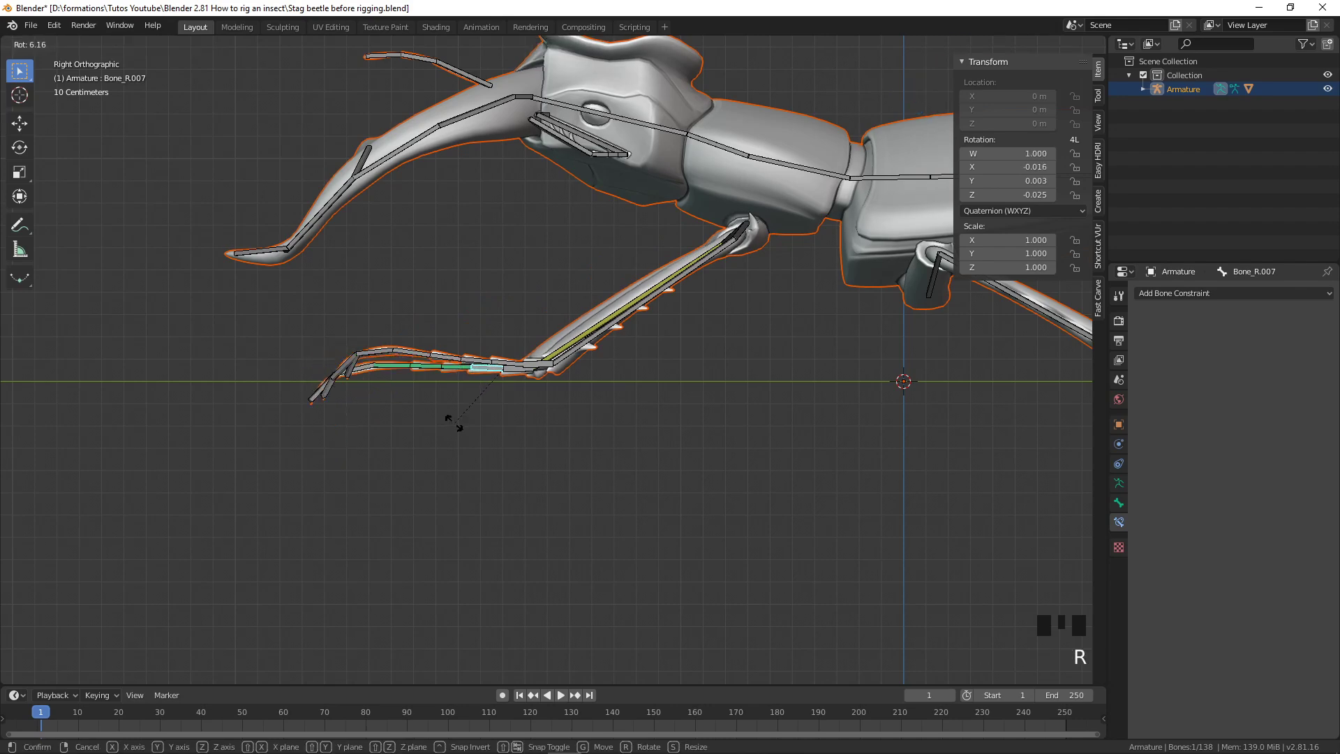
{"action": "left_click", "coordinate": [449, 418]}
{"action": "middle_click_drag", "start_coordinate": [448, 419], "coordinate": [529, 447]}
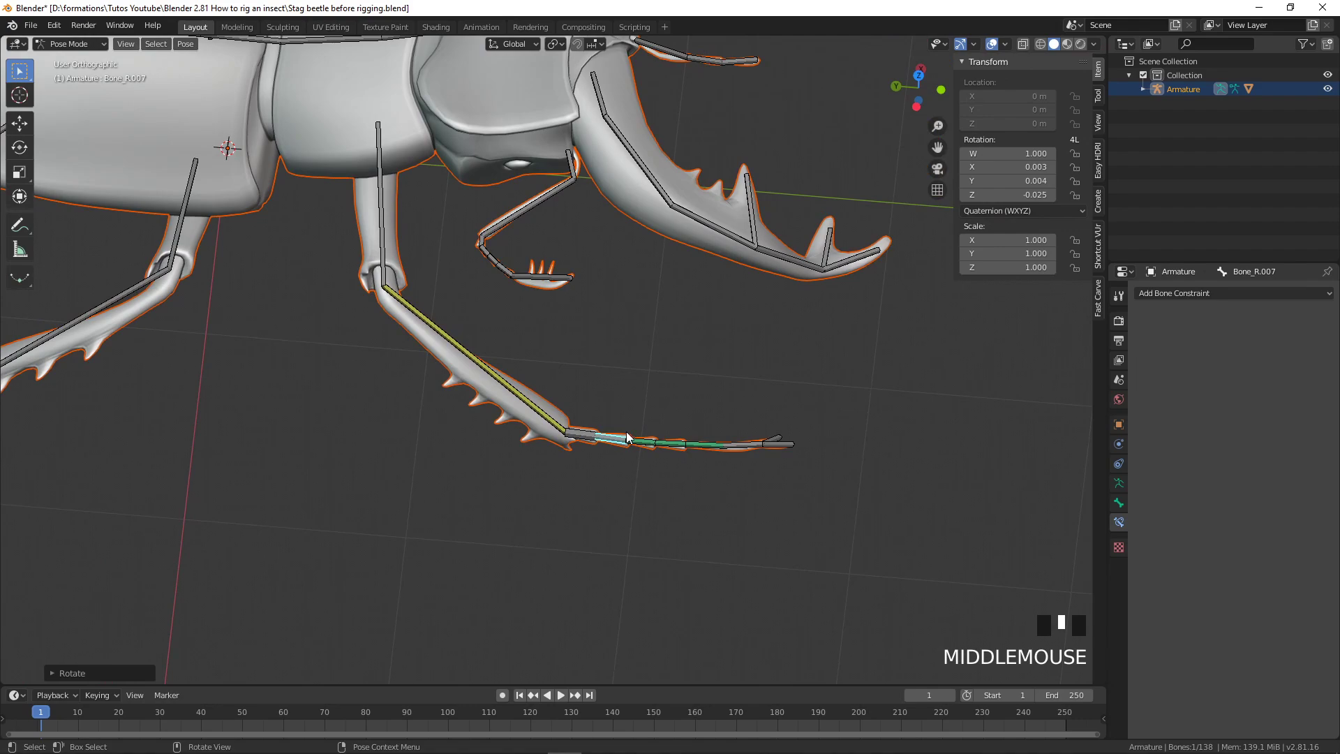
{"action": "middle_click_drag", "start_coordinate": [630, 419], "coordinate": [501, 328]}
{"action": "scroll", "coordinate": [453, 284], "scroll_direction": "down", "scroll_amount": 4}
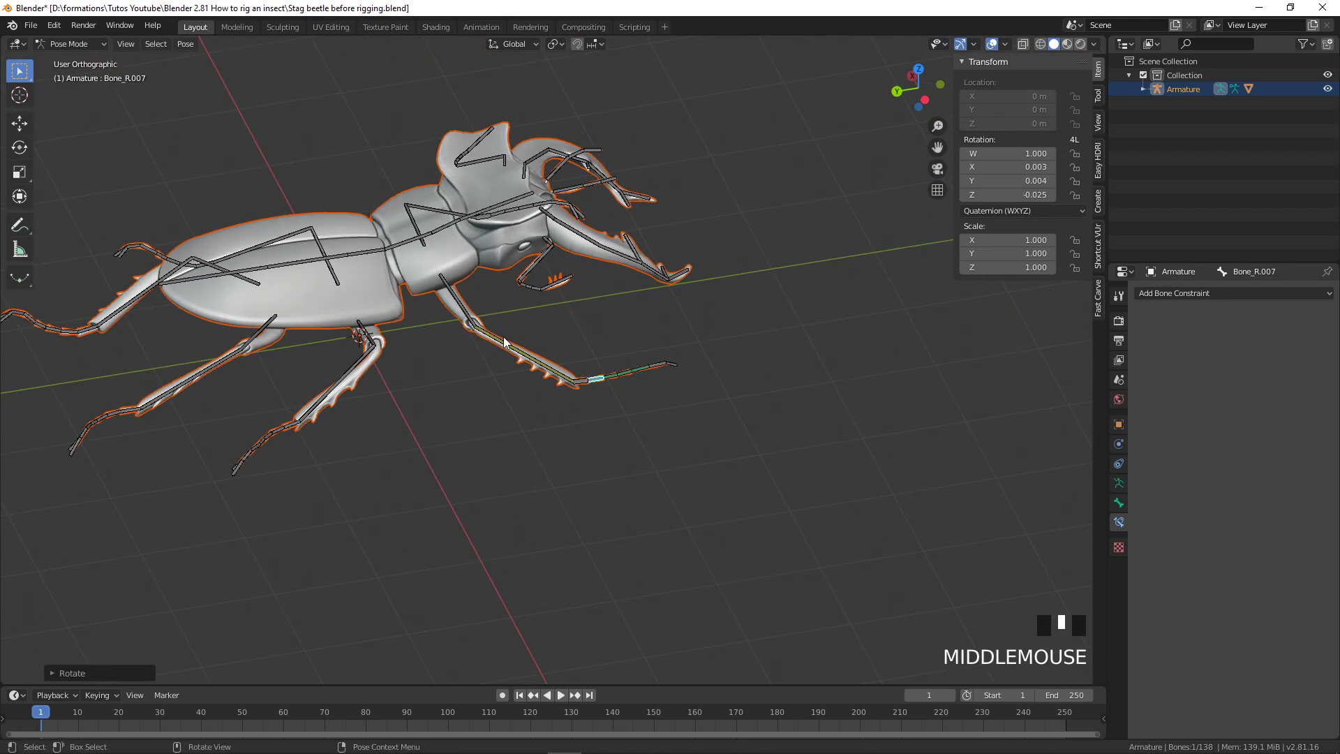
{"action": "scroll", "coordinate": [530, 353], "scroll_direction": "up", "scroll_amount": 3}
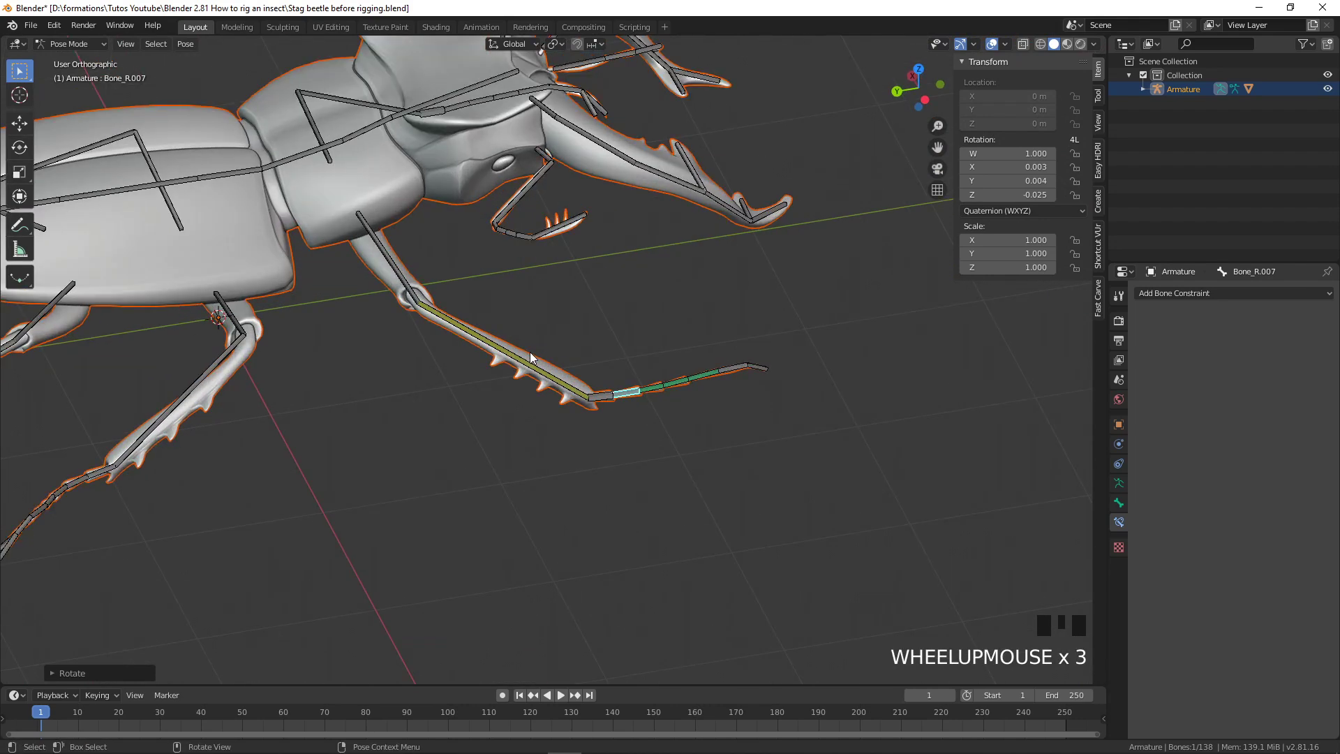
{"action": "scroll", "coordinate": [471, 338], "scroll_direction": "down", "scroll_amount": 3}
{"action": "scroll", "coordinate": [466, 396], "scroll_direction": "up", "scroll_amount": 3}
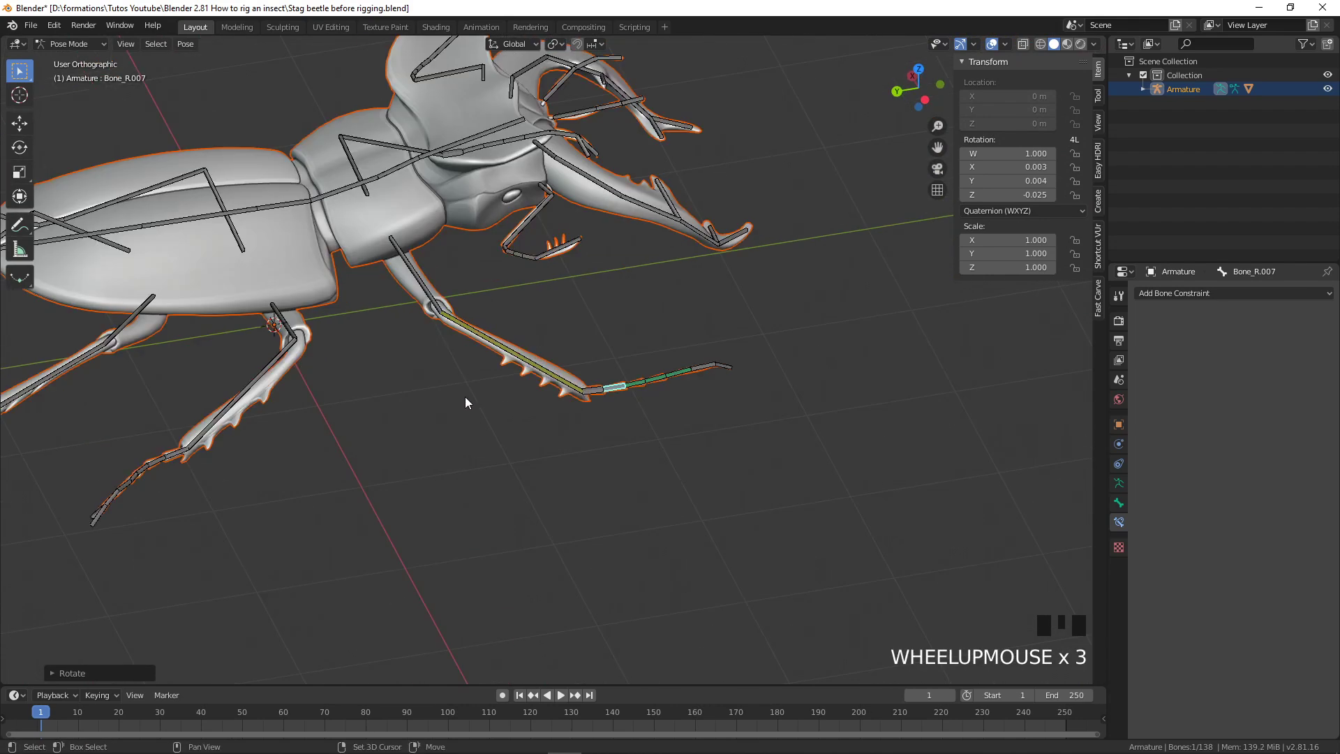
{"action": "middle_click_drag", "start_coordinate": [467, 396], "coordinate": [624, 419], "text": "shift"}
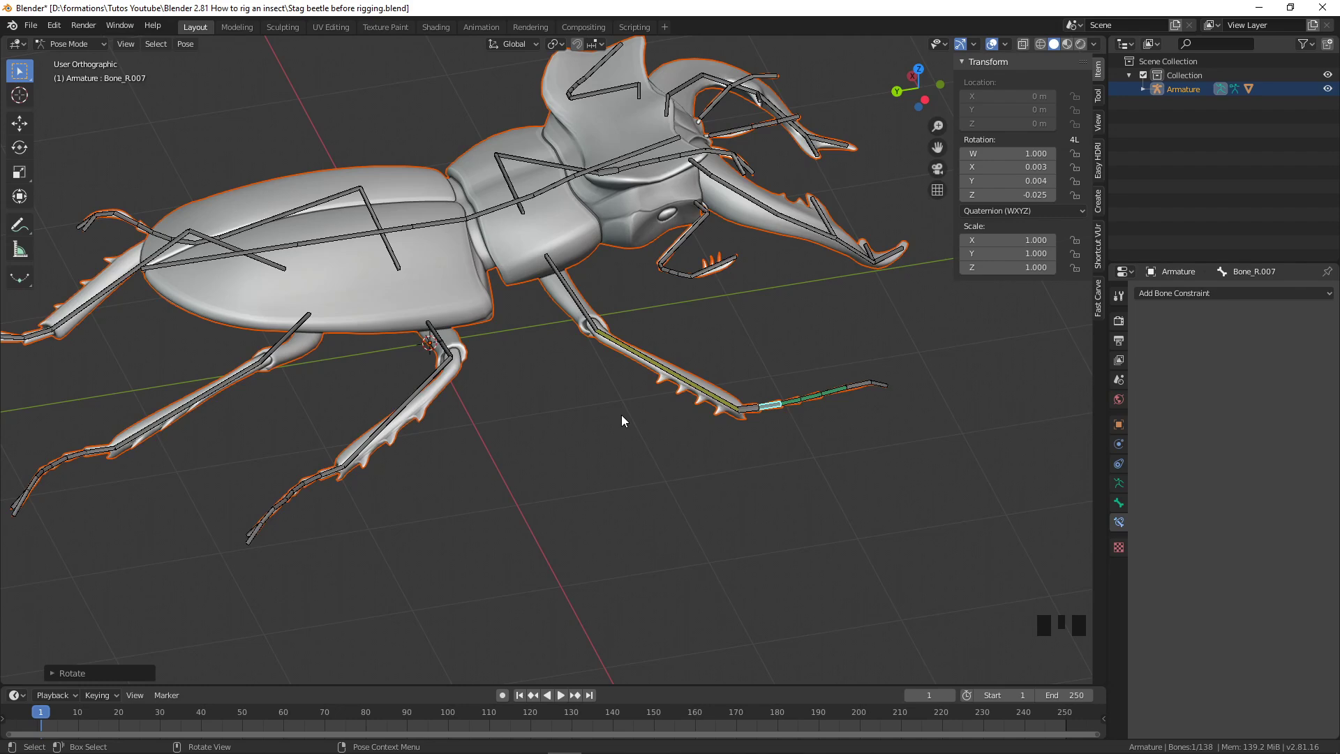
{"action": "middle_click_drag", "start_coordinate": [527, 386], "coordinate": [622, 395]}
{"action": "scroll", "coordinate": [625, 408], "scroll_direction": "up", "scroll_amount": 3}
{"action": "scroll", "coordinate": [594, 390], "scroll_direction": "down", "scroll_amount": 3}
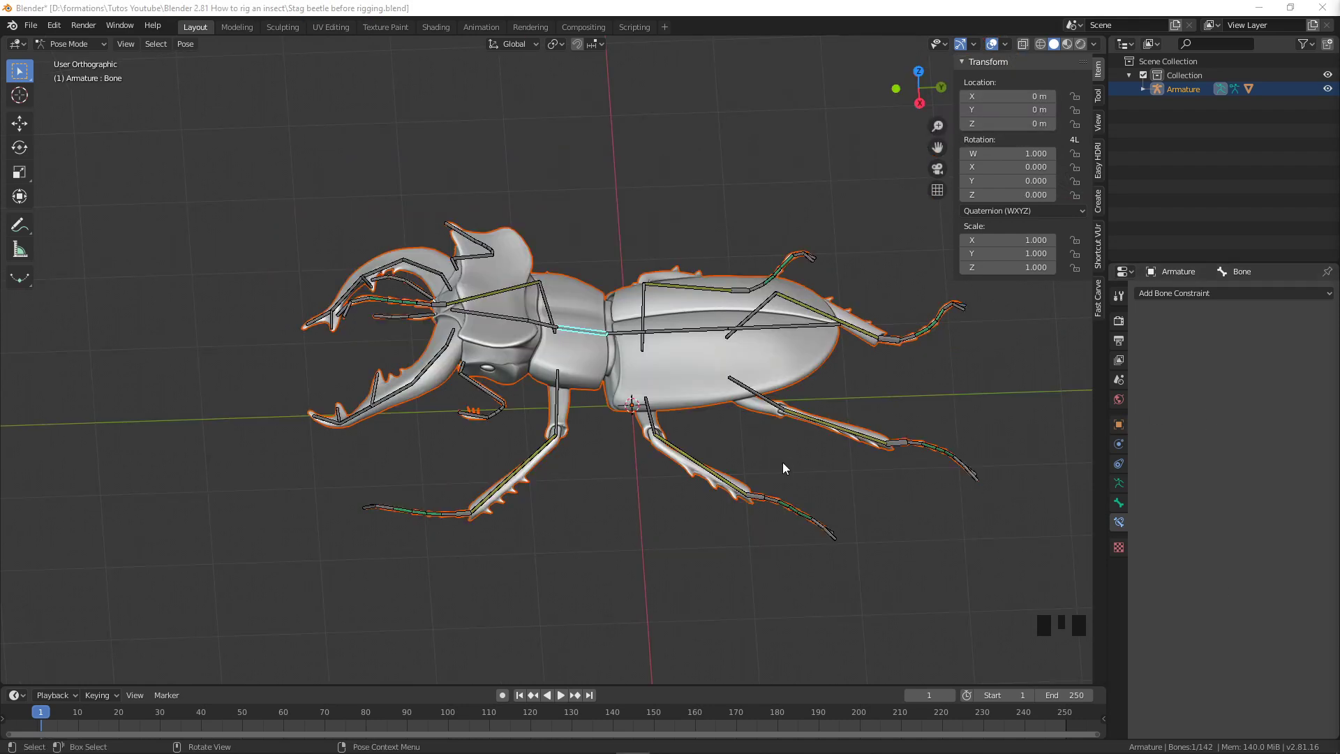
Test moving the right and left front legs through their first foot segment bones and cancel both moves
{"action": "middle_click_drag", "start_coordinate": [851, 459], "coordinate": [775, 475]}
{"action": "scroll", "coordinate": [671, 441], "scroll_direction": "up", "scroll_amount": 2}
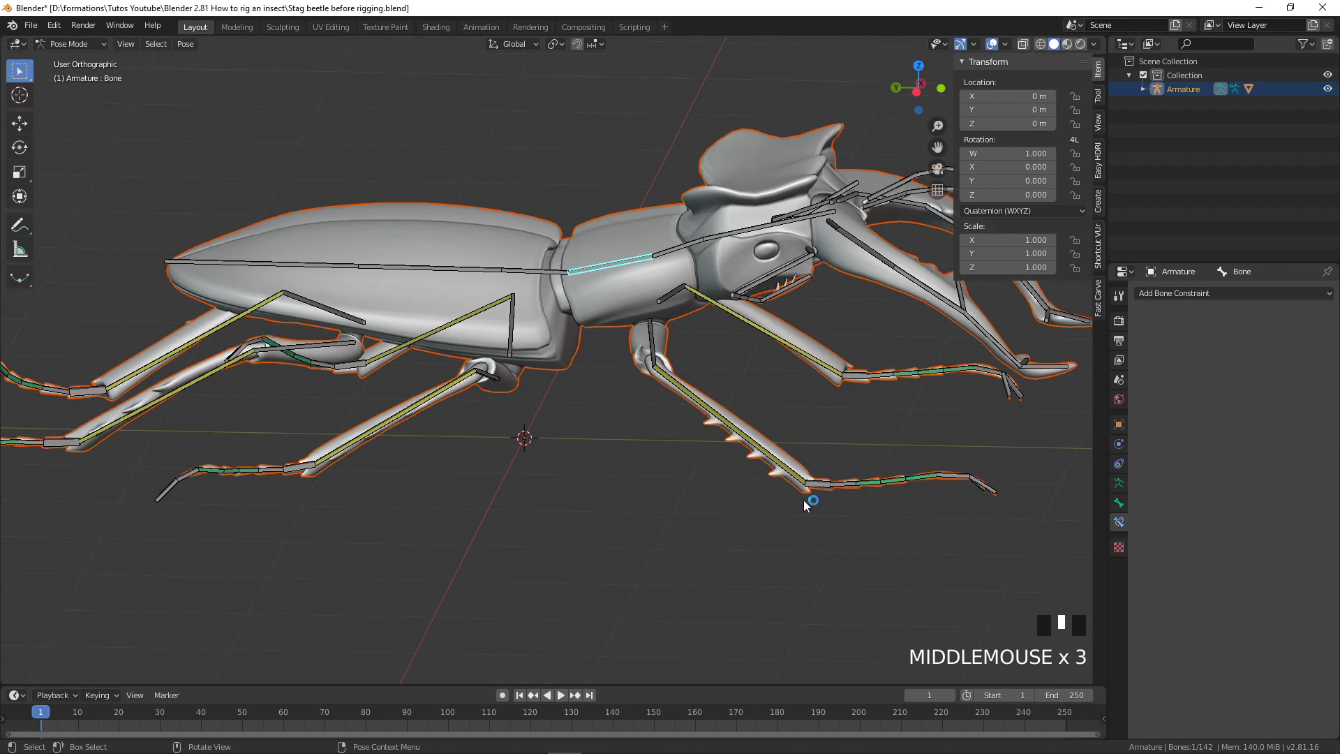
{"action": "left_click", "coordinate": [823, 481]}
{"action": "key", "text": "g"}
{"action": "right_click", "coordinate": [833, 467]}
{"action": "left_click", "coordinate": [865, 370]}
{"action": "key", "text": "g"}
{"action": "right_click", "coordinate": [840, 368]}
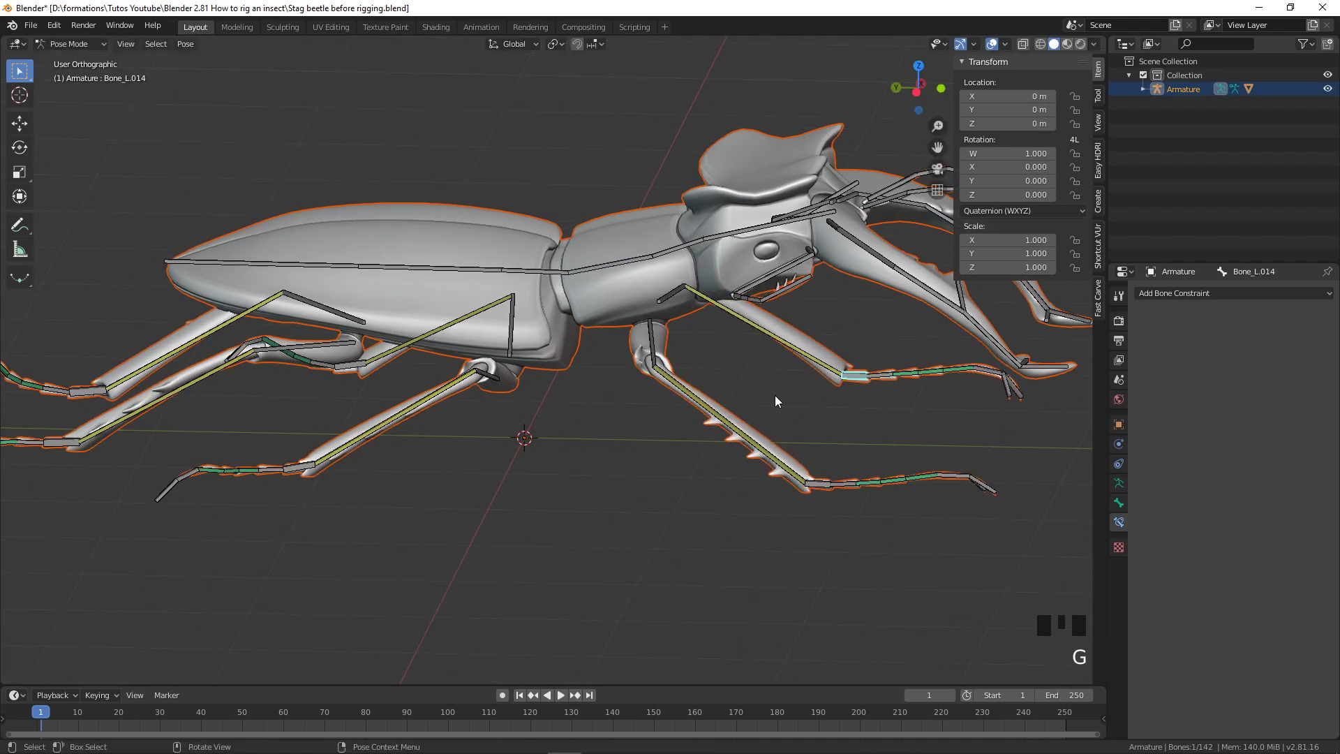
Test moving the right middle leg twice through its first foot segment bone, Bone.001_R.012, and cancel both moves
{"action": "left_click", "coordinate": [298, 466]}
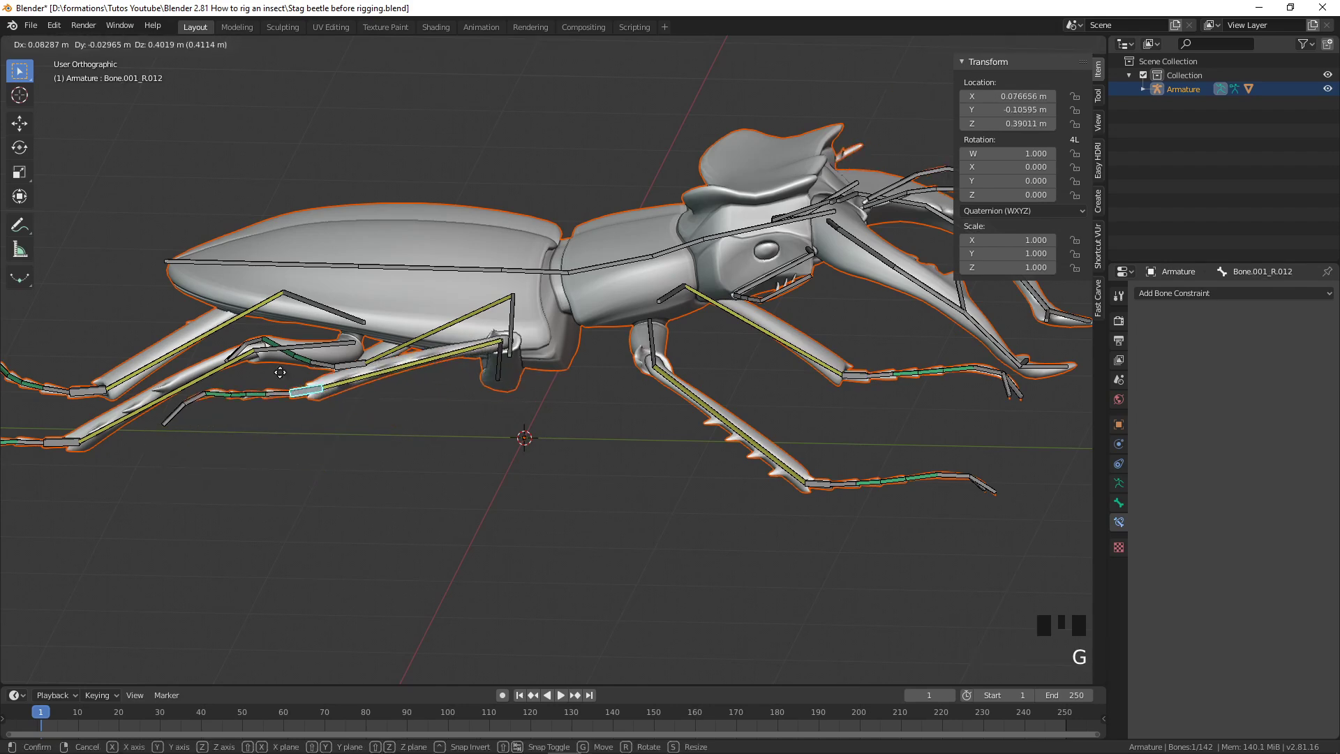
{"action": "right_click", "coordinate": [321, 400]}
{"action": "middle_click_drag", "start_coordinate": [391, 412], "coordinate": [515, 458]}
{"action": "key", "text": "g"}
{"action": "right_click", "coordinate": [358, 460]}
Test rotating the right antenna by its long base segment bone, Bone.002_R.009, and cancel the rotation
{"action": "scroll", "coordinate": [672, 478], "scroll_direction": "up", "scroll_amount": 3}
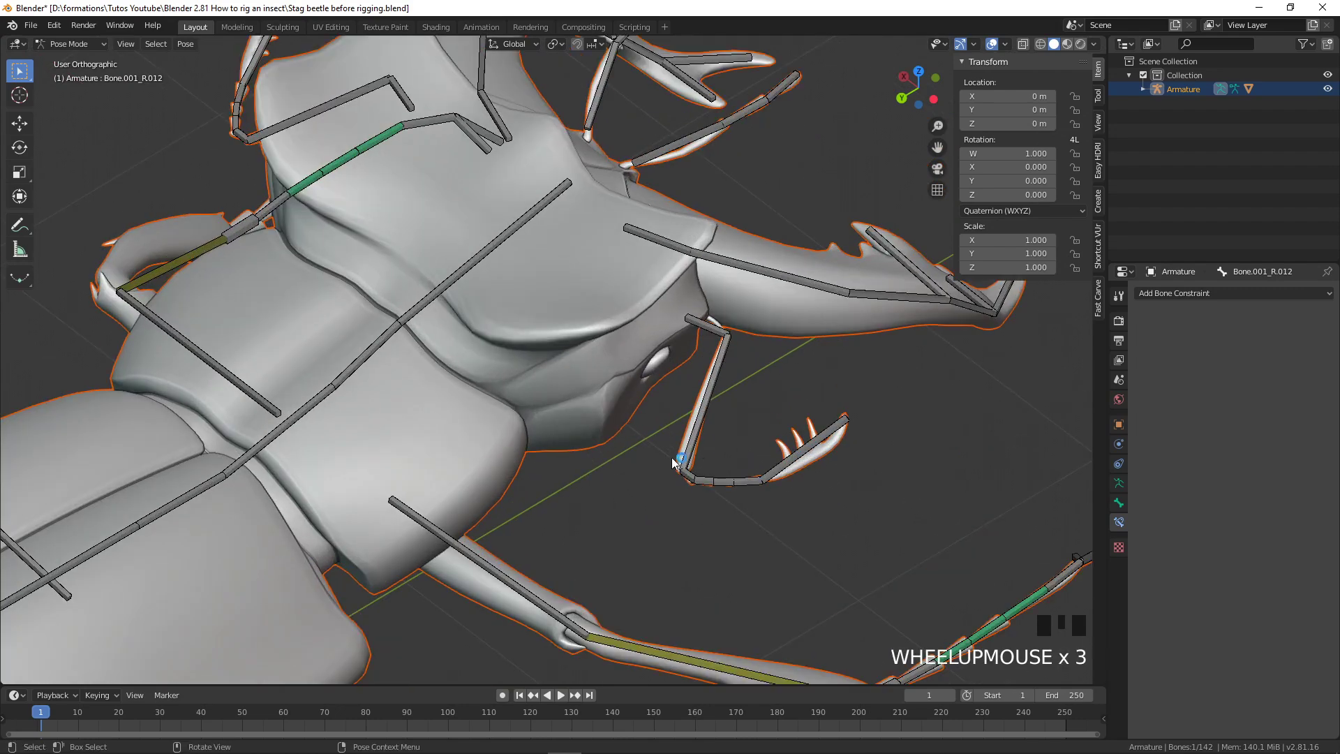
{"action": "left_click", "coordinate": [797, 462]}
{"action": "left_click", "coordinate": [720, 395]}
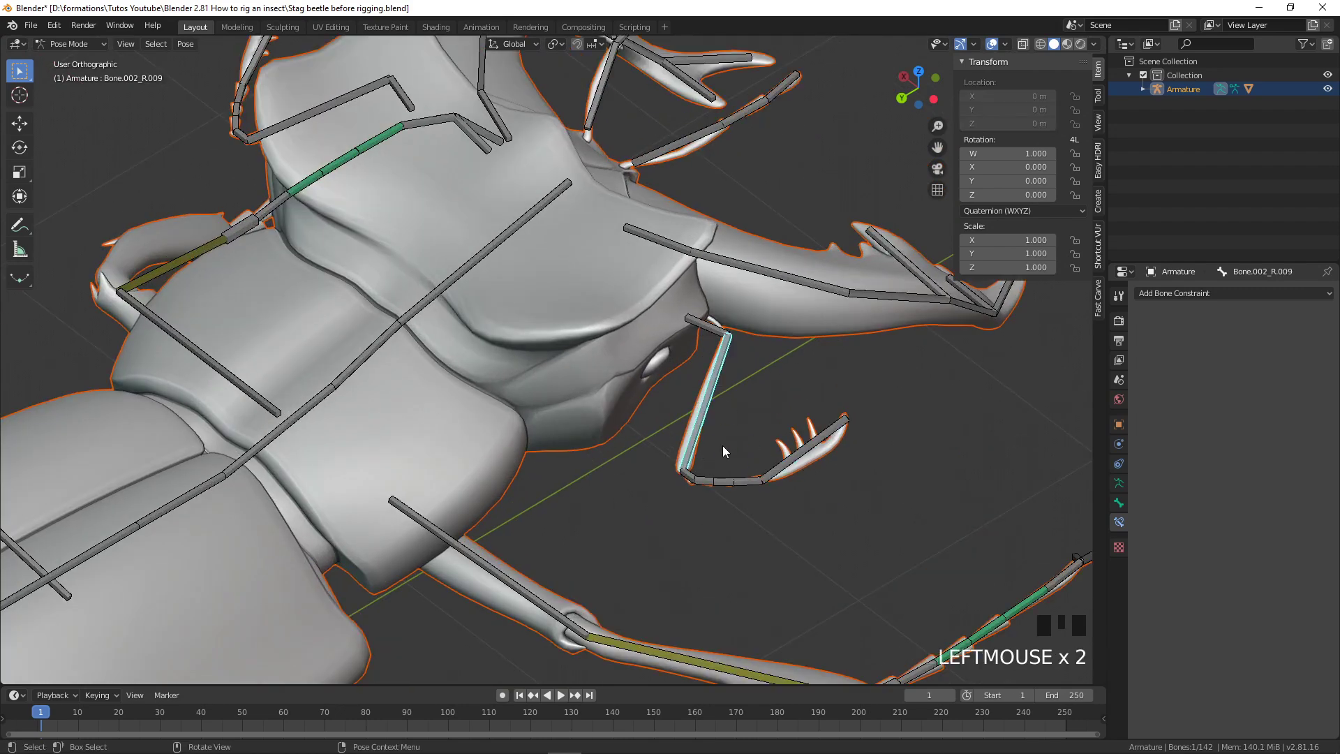
{"action": "middle_click_drag", "start_coordinate": [723, 447], "coordinate": [752, 473]}
{"action": "key", "text": "r"}
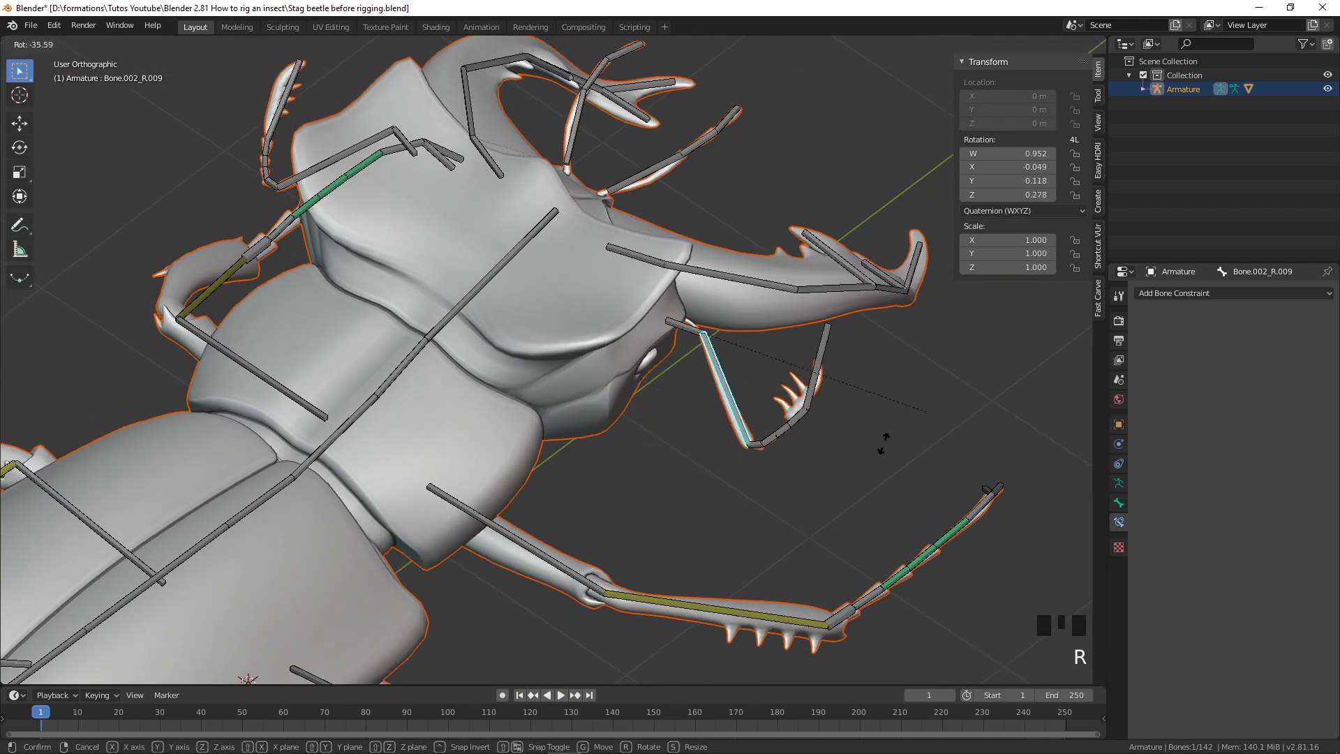
{"action": "right_click", "coordinate": [536, 523]}
Test moving the beetle's body through the two central spine bones between abdomen and thorax, and cancel the move
{"action": "middle_click_drag", "start_coordinate": [534, 523], "coordinate": [447, 464]}
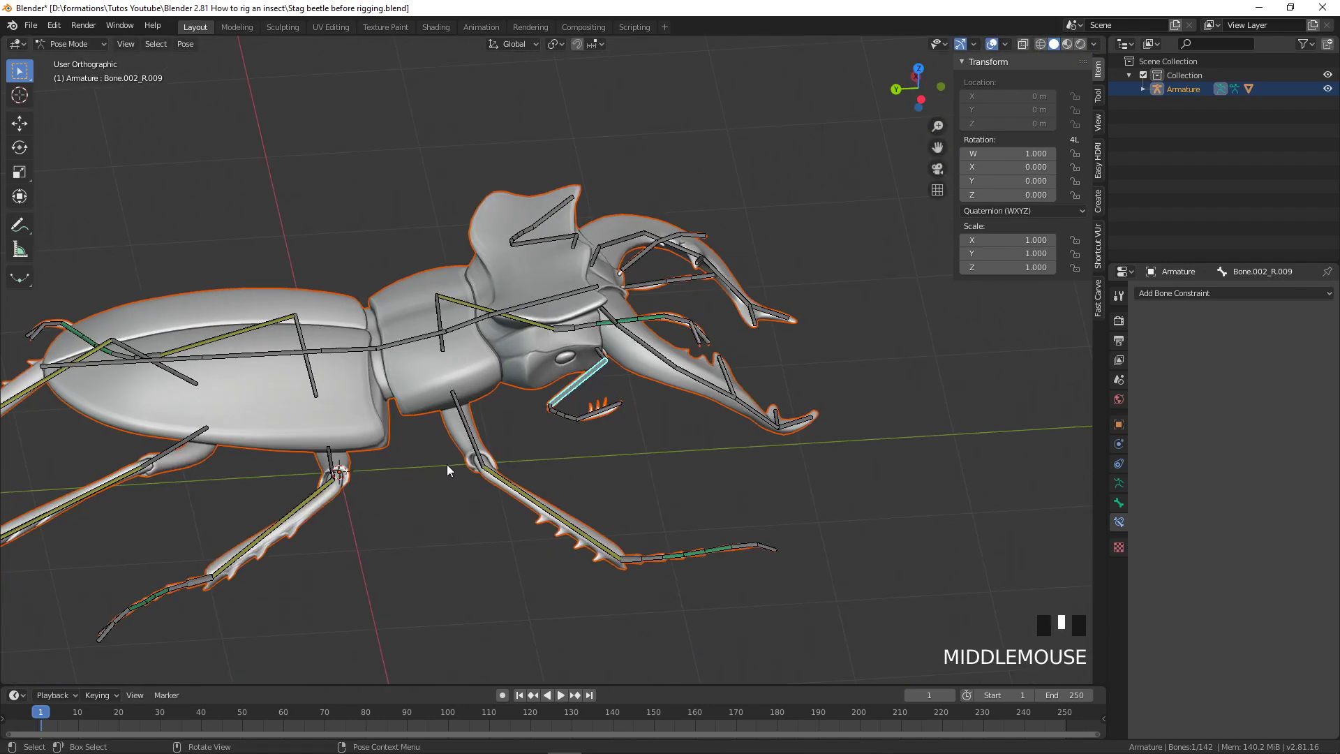
{"action": "left_click", "coordinate": [411, 339]}
{"action": "scroll", "coordinate": [401, 409], "scroll_direction": "down", "scroll_amount": 2}
{"action": "key", "text": "g"}
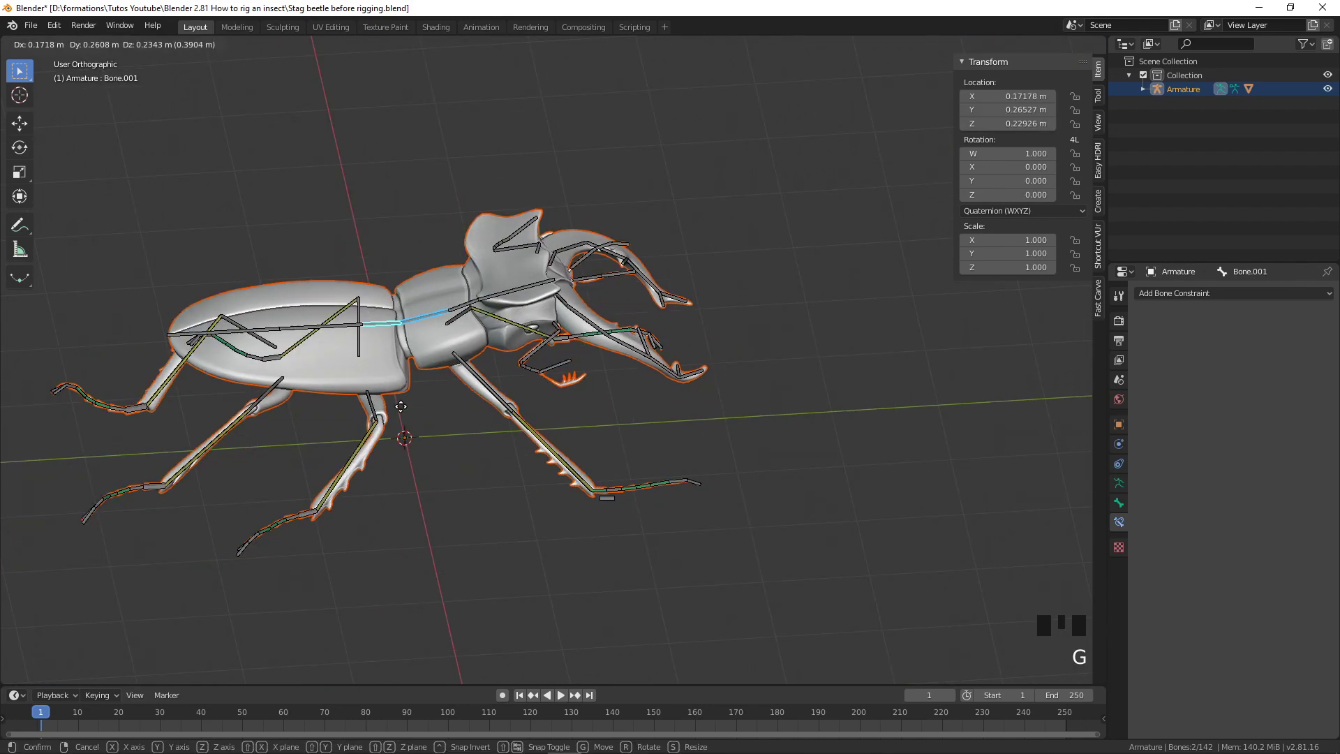
{"action": "right_click", "coordinate": [621, 416]}
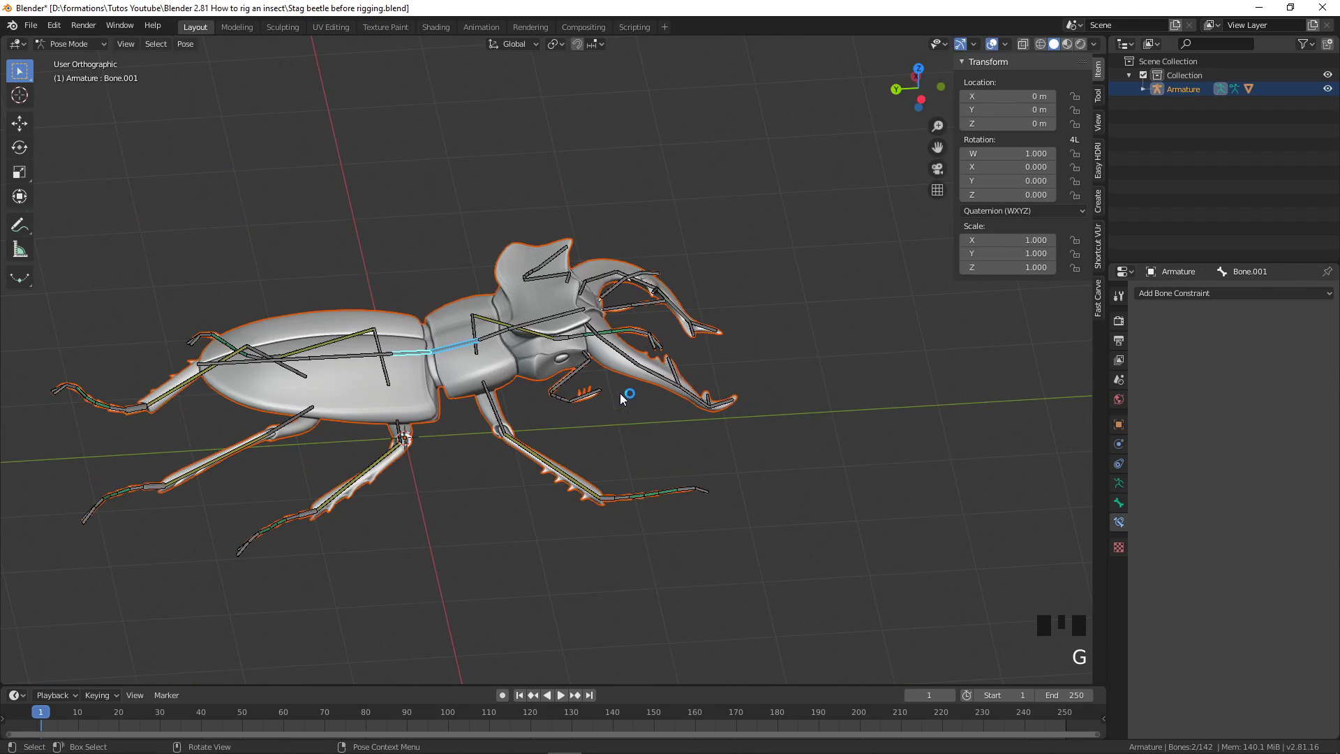
Rotate the right antenna's long segment bone once more as a test and cancel it
{"action": "scroll", "coordinate": [621, 415], "scroll_direction": "up", "scroll_amount": 4}
{"action": "middle_click_drag", "start_coordinate": [628, 419], "coordinate": [731, 473]}
{"action": "left_click", "coordinate": [659, 395]}
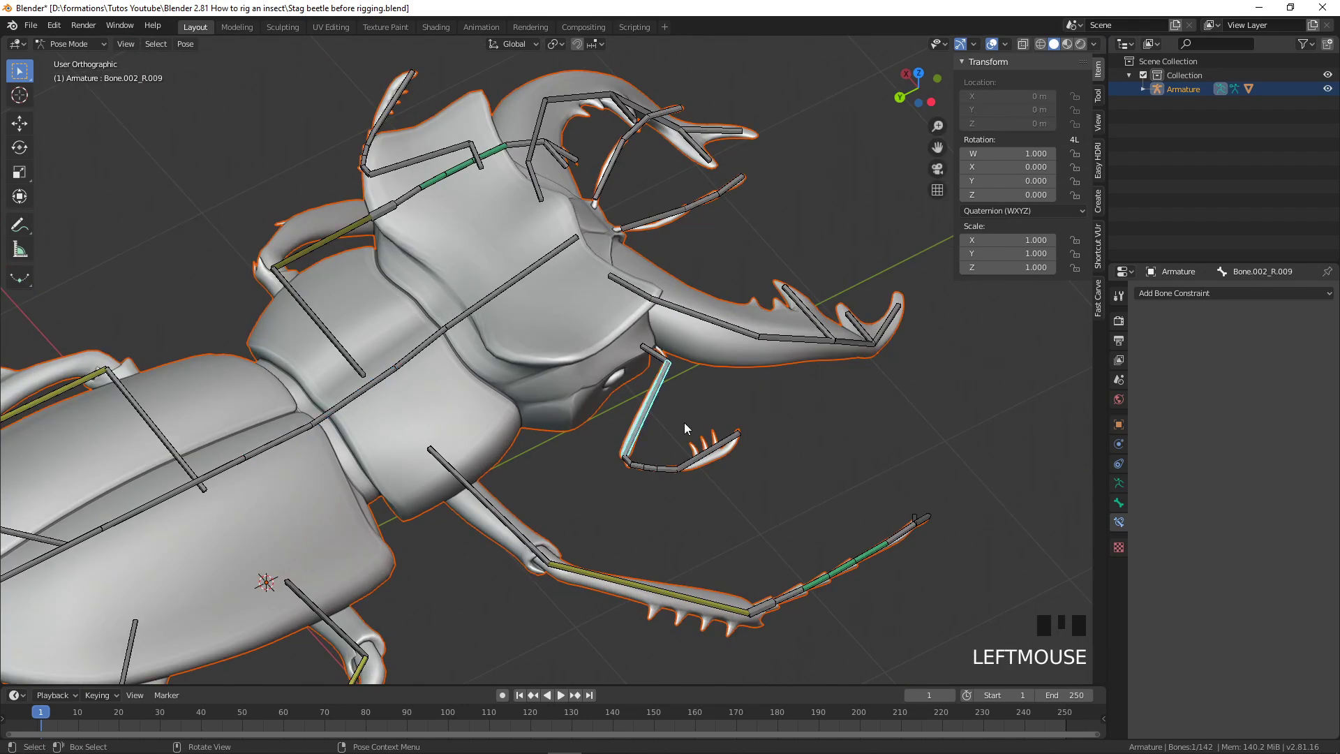
{"action": "key", "text": "r"}
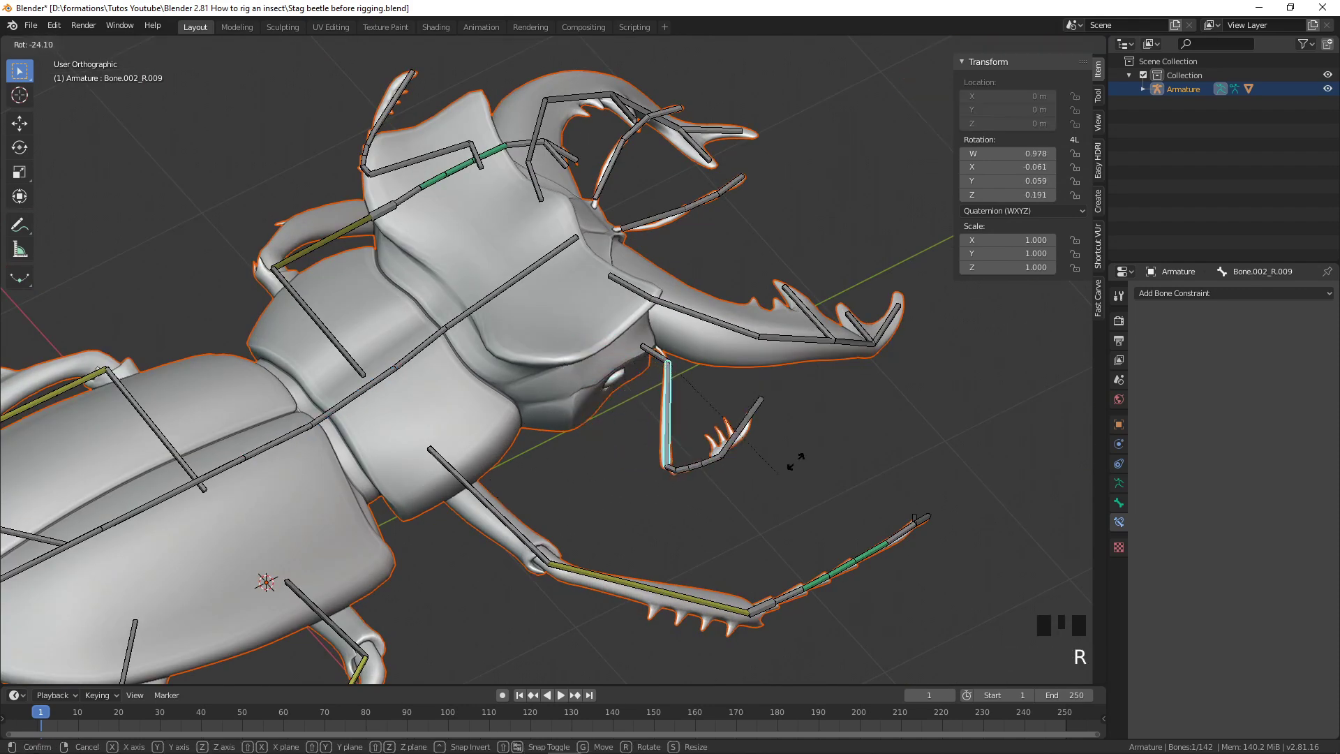
{"action": "right_click", "coordinate": [668, 473]}
Select the bone in the right antenna's toothed tip and switch the armature to Edit Mode
{"action": "middle_click_drag", "start_coordinate": [718, 457], "coordinate": [796, 510]}
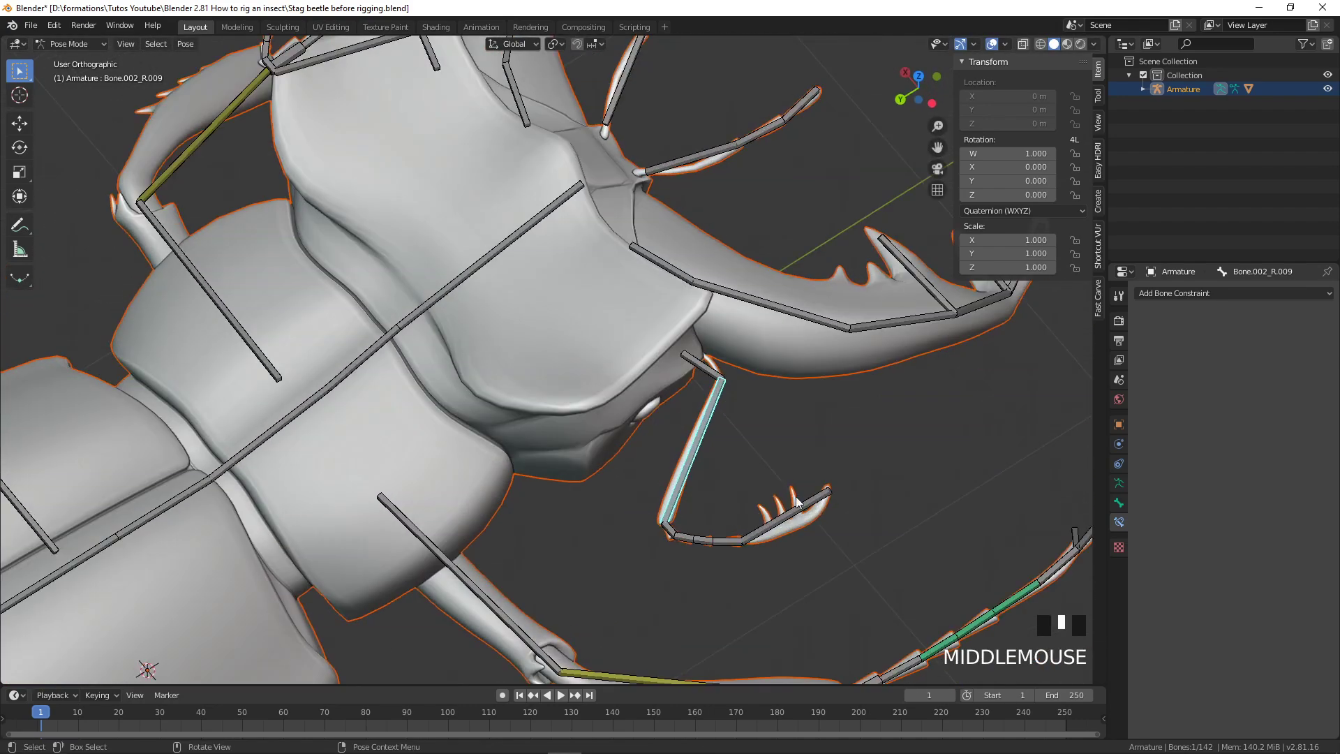
{"action": "middle_click", "coordinate": [811, 544]}
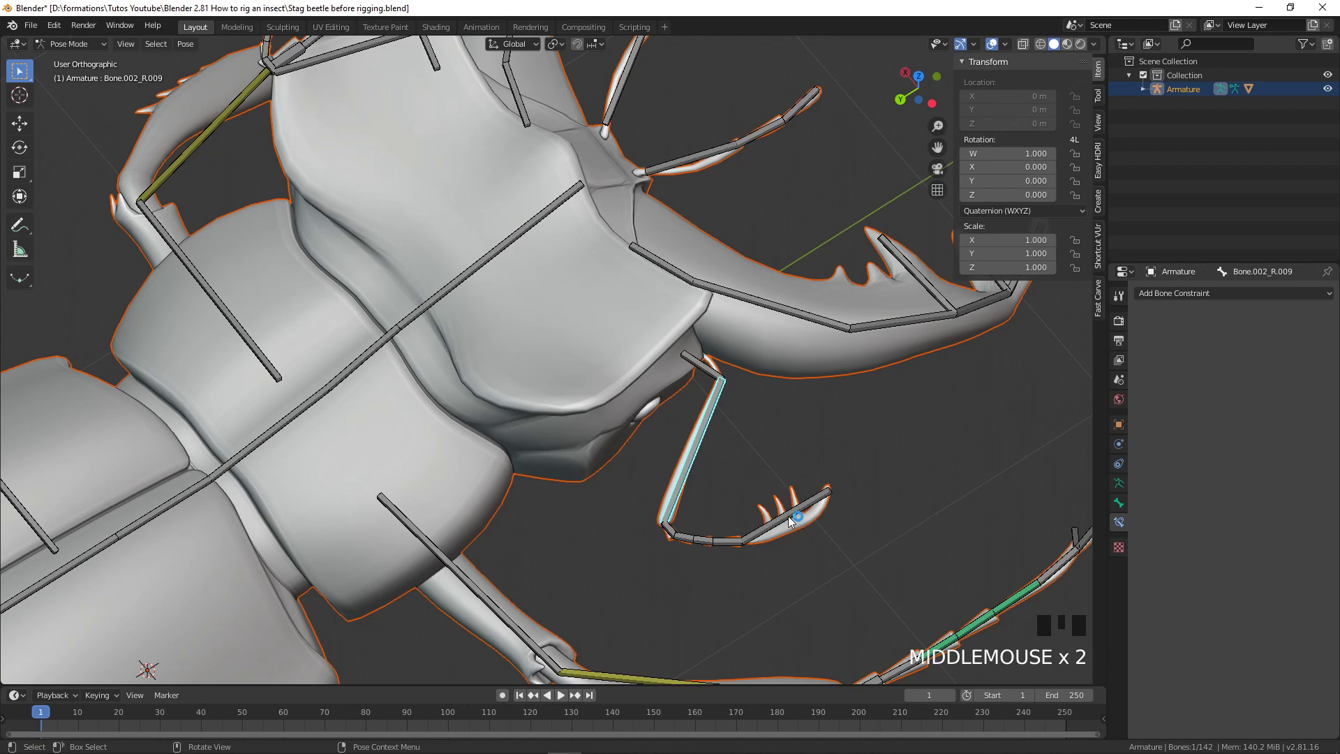
{"action": "left_click", "coordinate": [787, 518]}
{"action": "scroll", "coordinate": [798, 557], "scroll_direction": "down", "scroll_amount": 4}
{"action": "middle_click_drag", "start_coordinate": [753, 556], "coordinate": [706, 485], "text": "shift"}
{"action": "scroll", "coordinate": [687, 467], "scroll_direction": "up", "scroll_amount": 2}
{"action": "middle_click_drag", "start_coordinate": [664, 446], "coordinate": [669, 347]}
{"action": "key", "text": "Tab"}
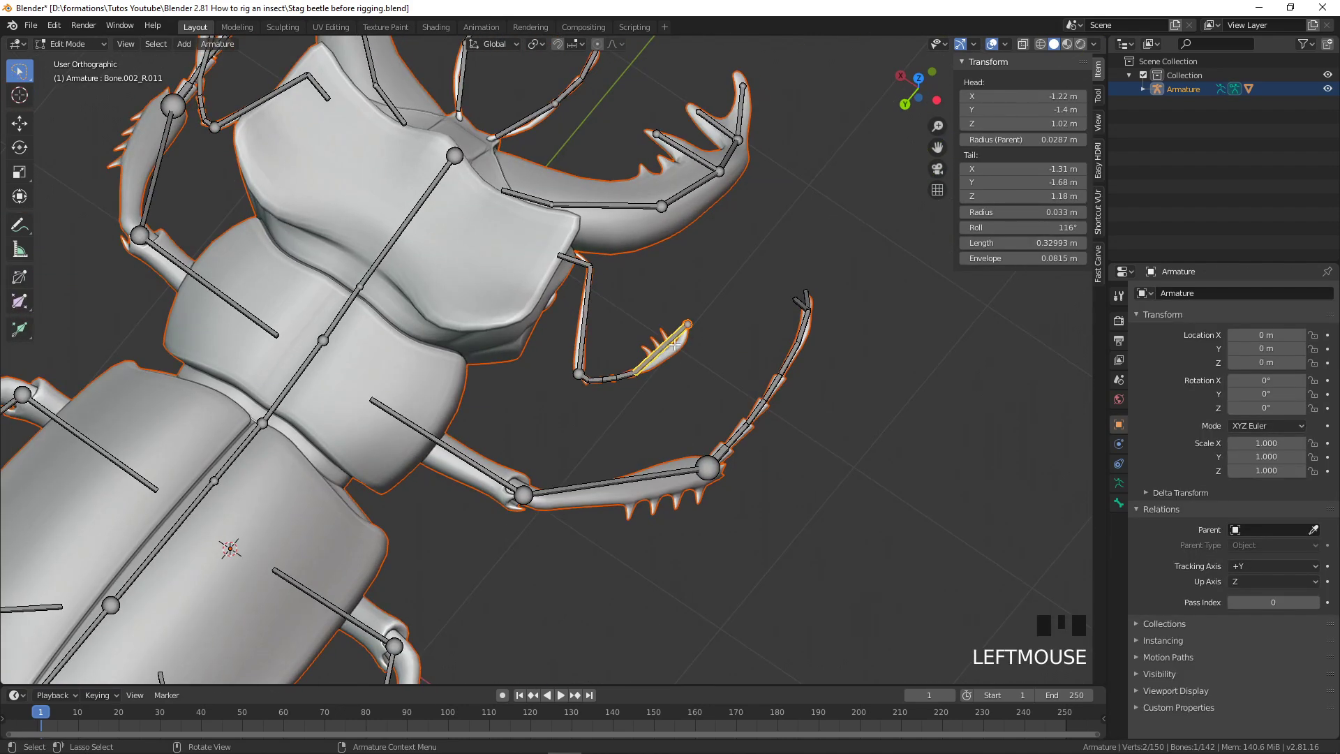
Subdivide the right antenna's tip bone with 3 cuts
{"action": "scroll", "coordinate": [702, 381], "scroll_direction": "up", "scroll_amount": 3}
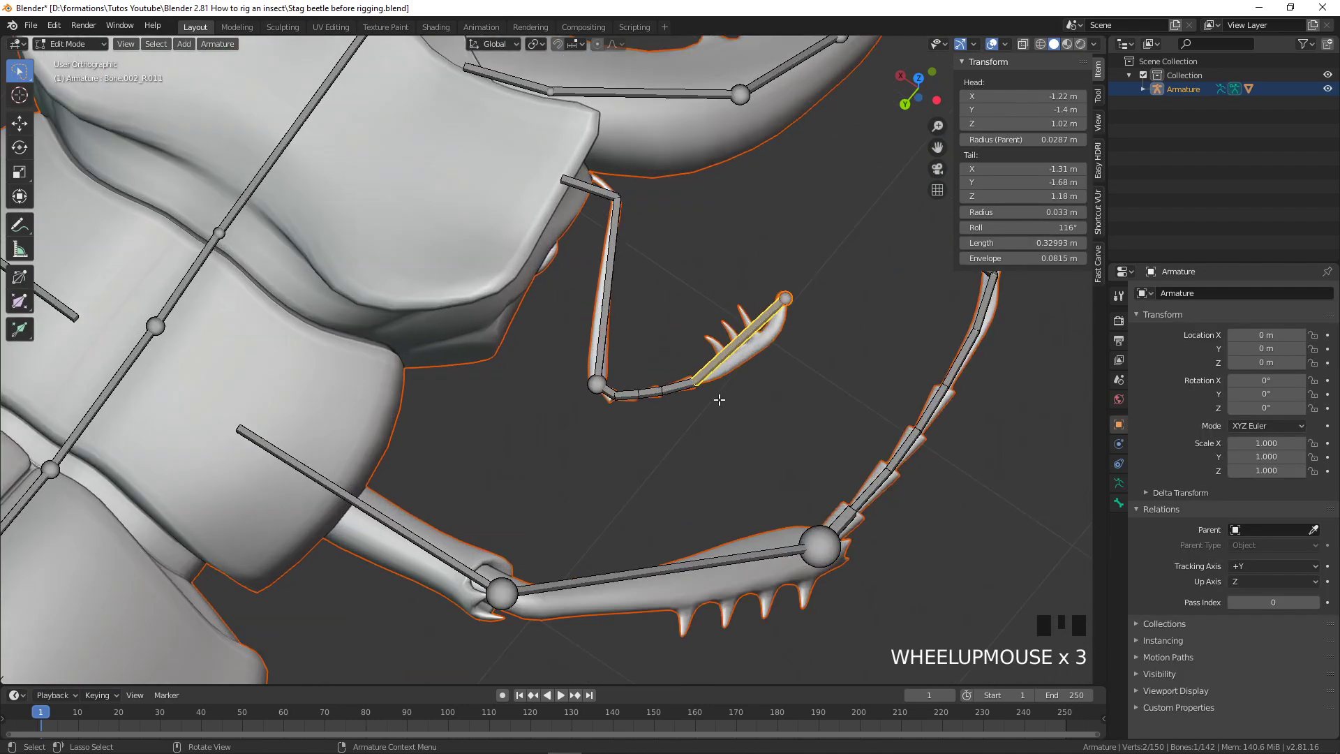
{"action": "right_click", "coordinate": [751, 335]}
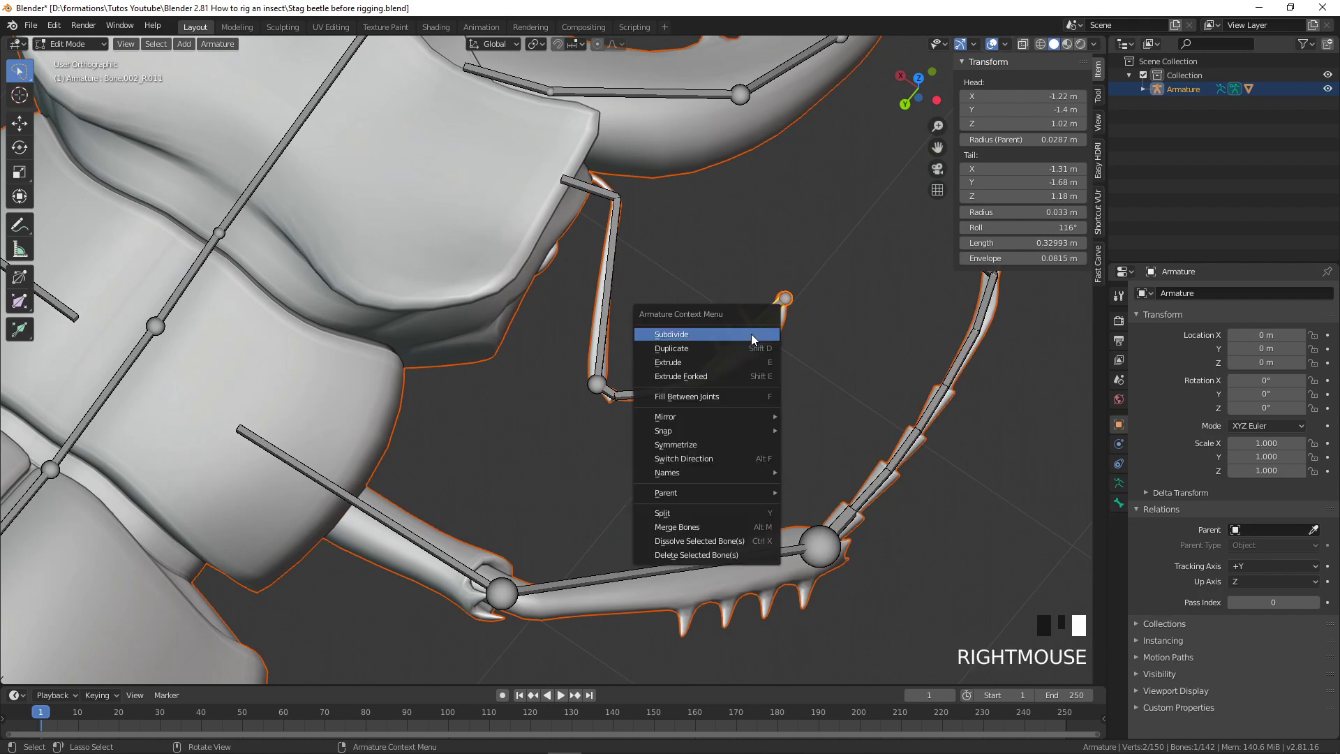
{"action": "left_click", "coordinate": [752, 335]}
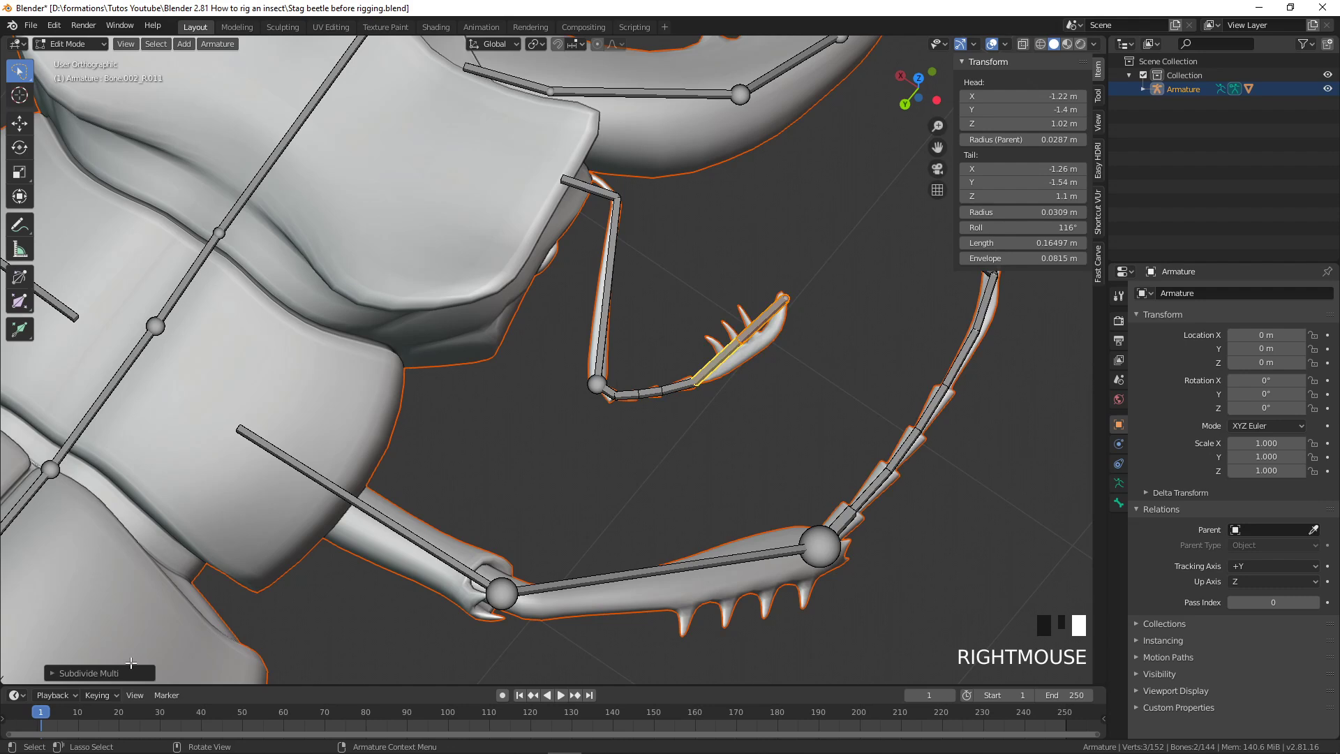
{"action": "left_click", "coordinate": [44, 675]}
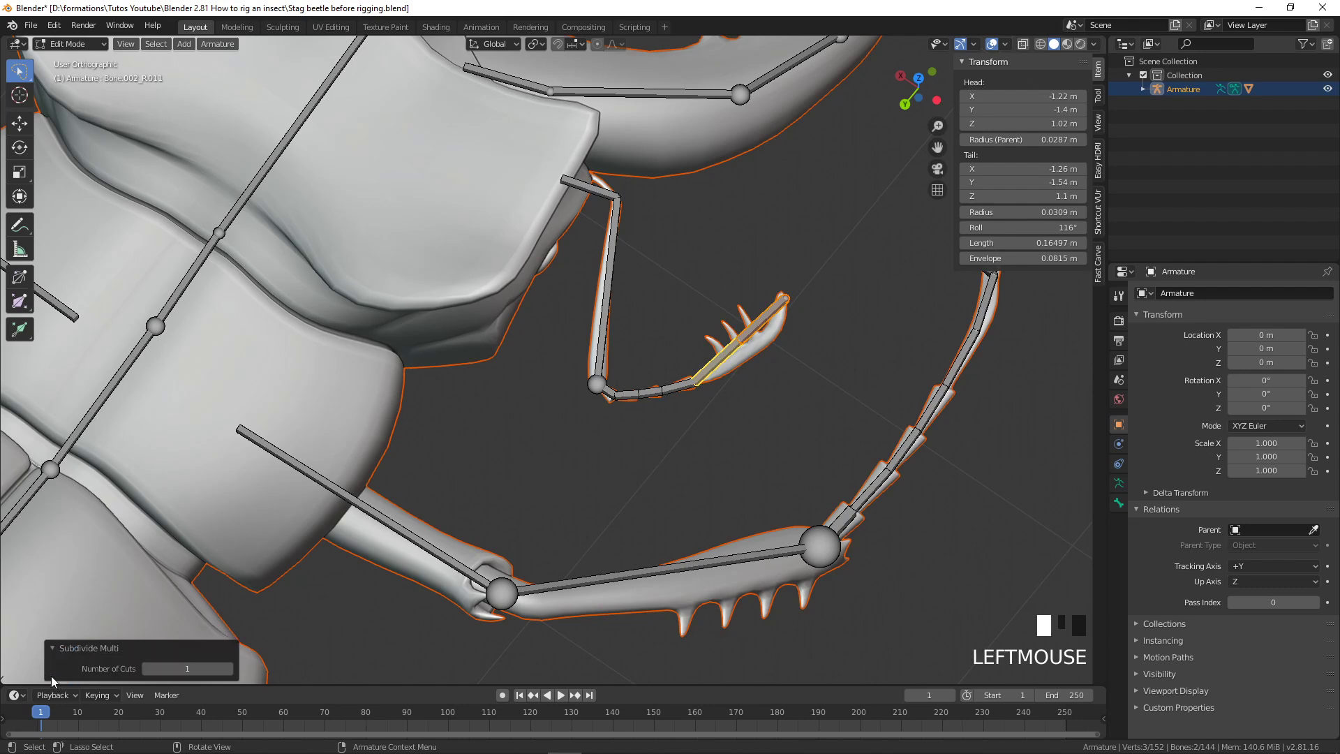
{"action": "left_click", "coordinate": [229, 671]}
{"action": "left_click", "coordinate": [229, 671]}
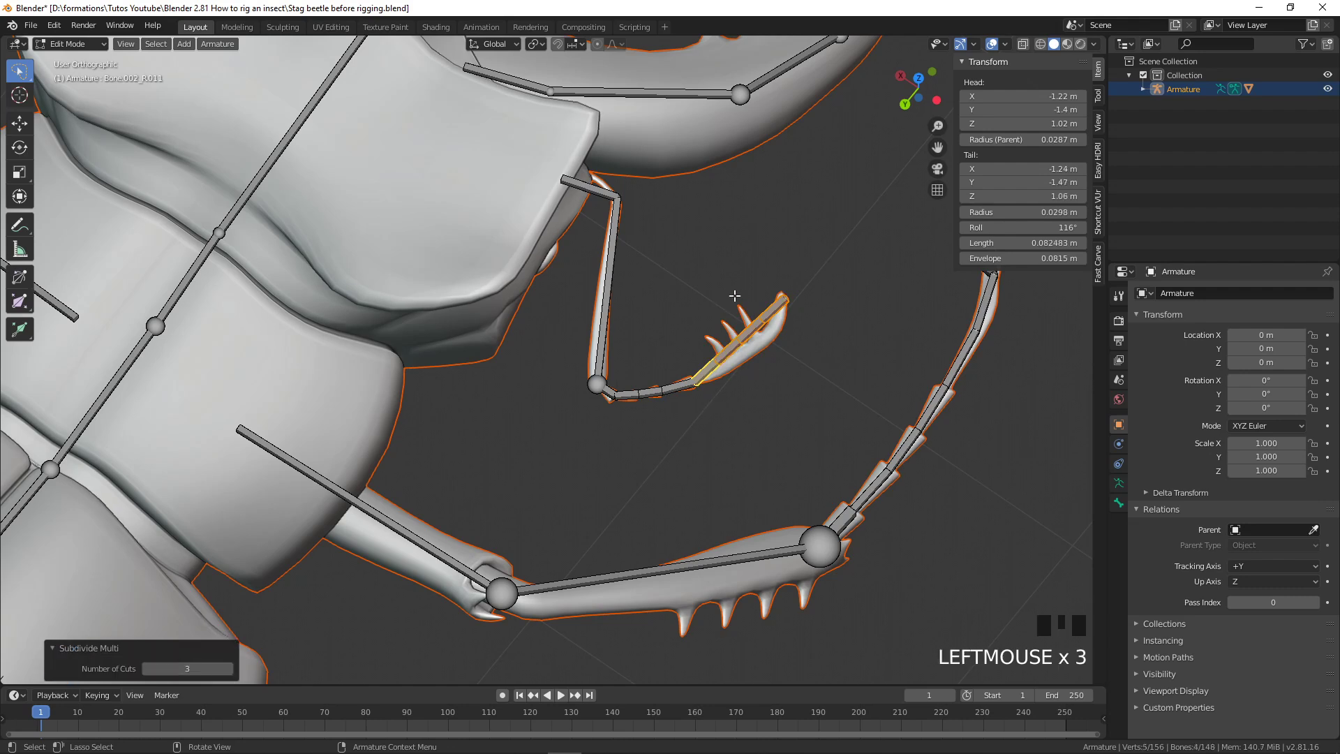
In the top view, focus on the right antenna's subdivided tip and set the armature's bone display to Stick
{"action": "key", "text": "KP_7"}
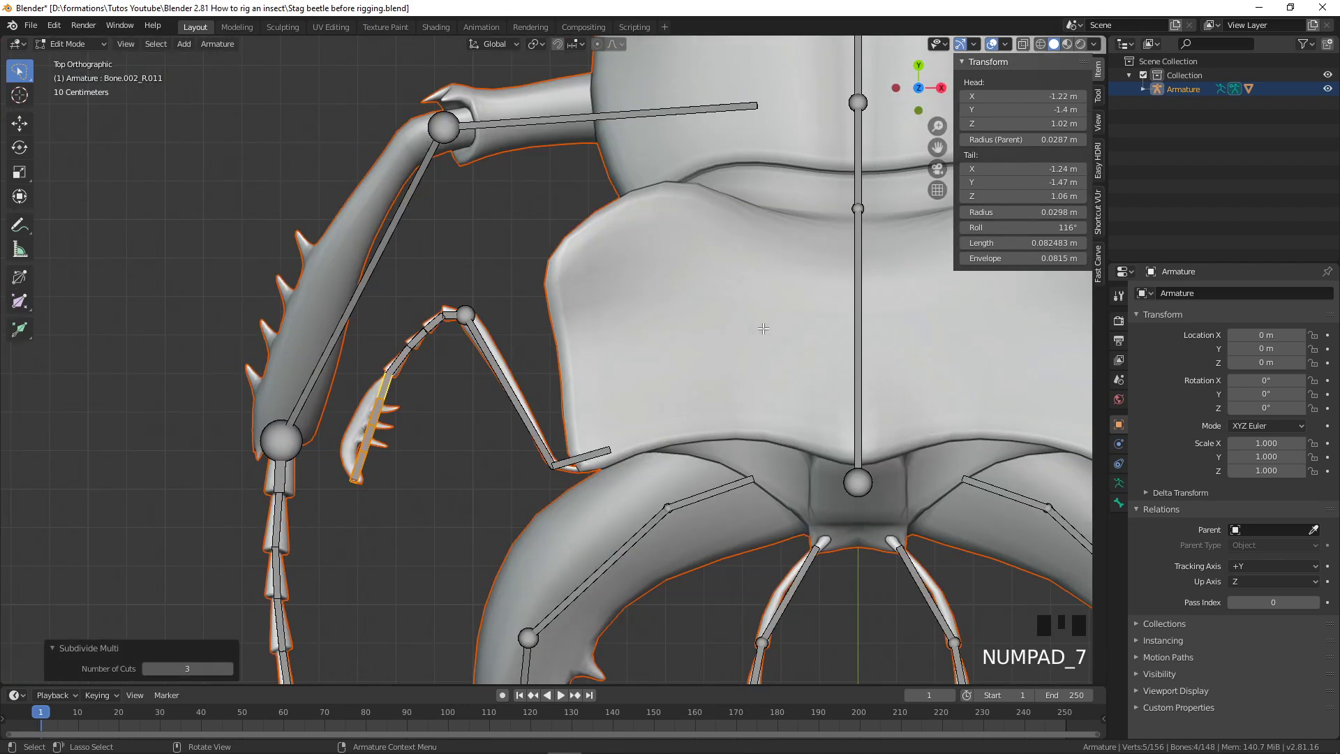
{"action": "scroll", "coordinate": [541, 380], "scroll_direction": "up", "scroll_amount": 3}
{"action": "middle_click_drag", "start_coordinate": [429, 391], "coordinate": [666, 298], "text": "shift"}
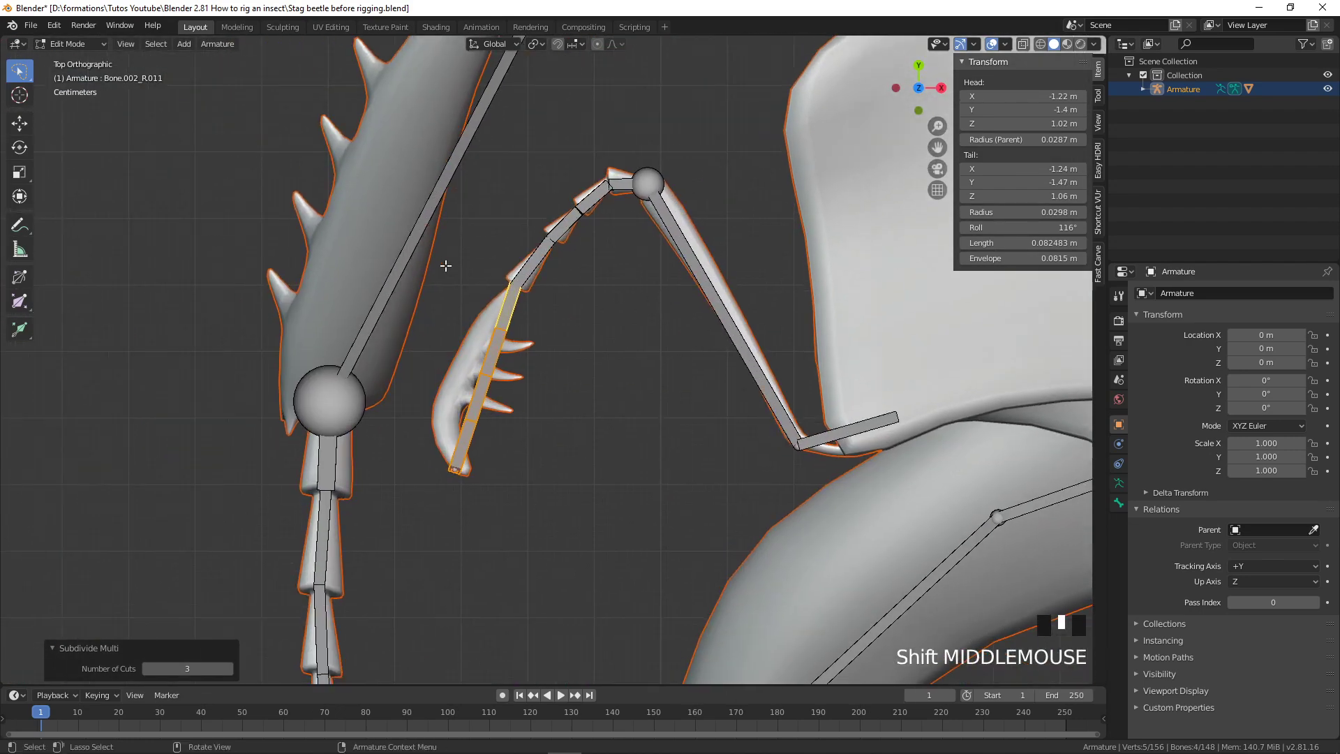
{"action": "scroll", "coordinate": [491, 377], "scroll_direction": "up", "scroll_amount": 2}
{"action": "left_click", "coordinate": [478, 315]}
{"action": "left_click", "coordinate": [478, 315]}
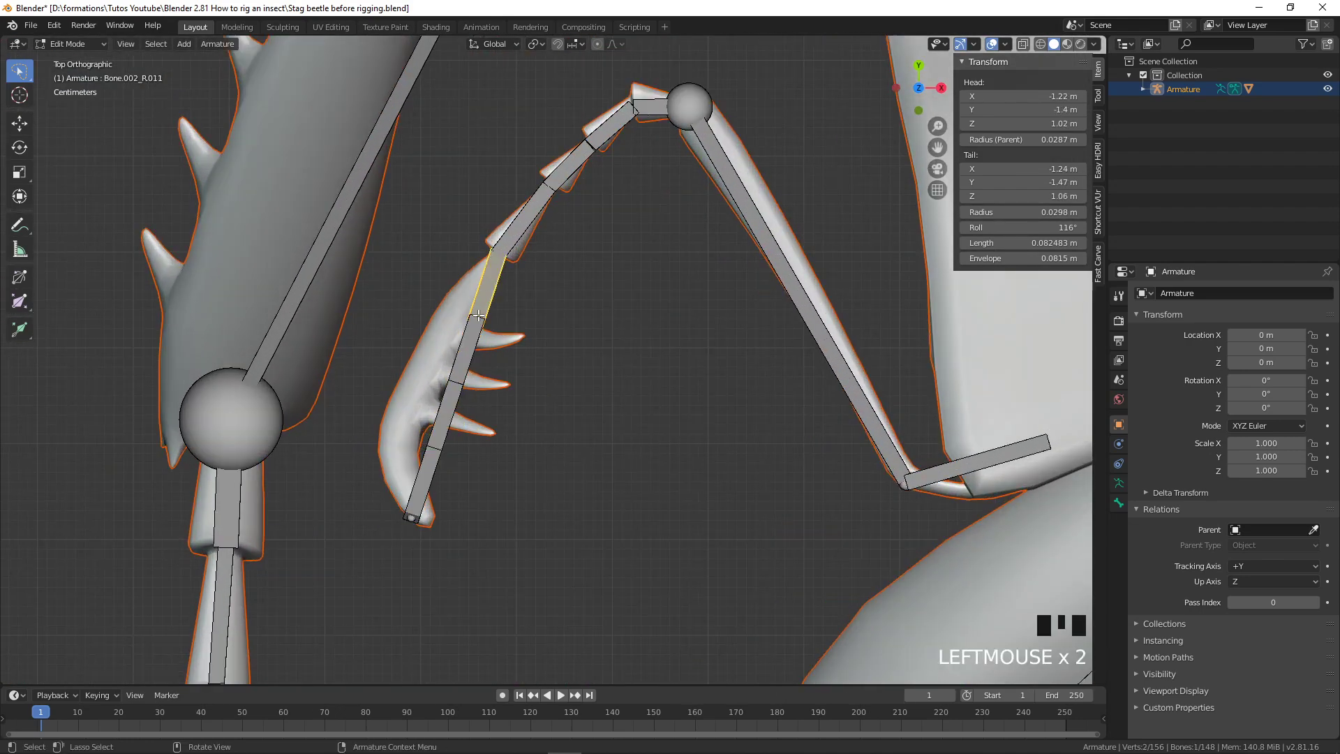
{"action": "left_click", "coordinate": [1119, 483]}
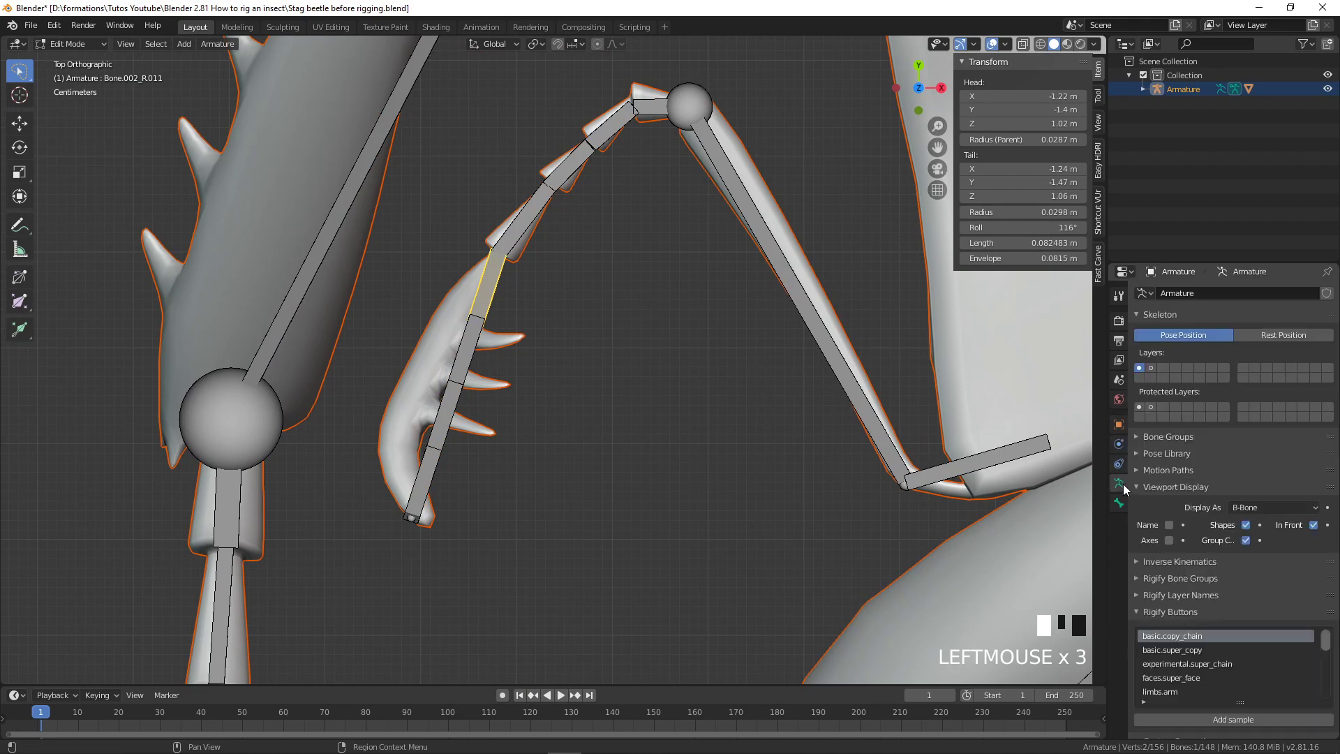
{"action": "left_click", "coordinate": [1262, 508]}
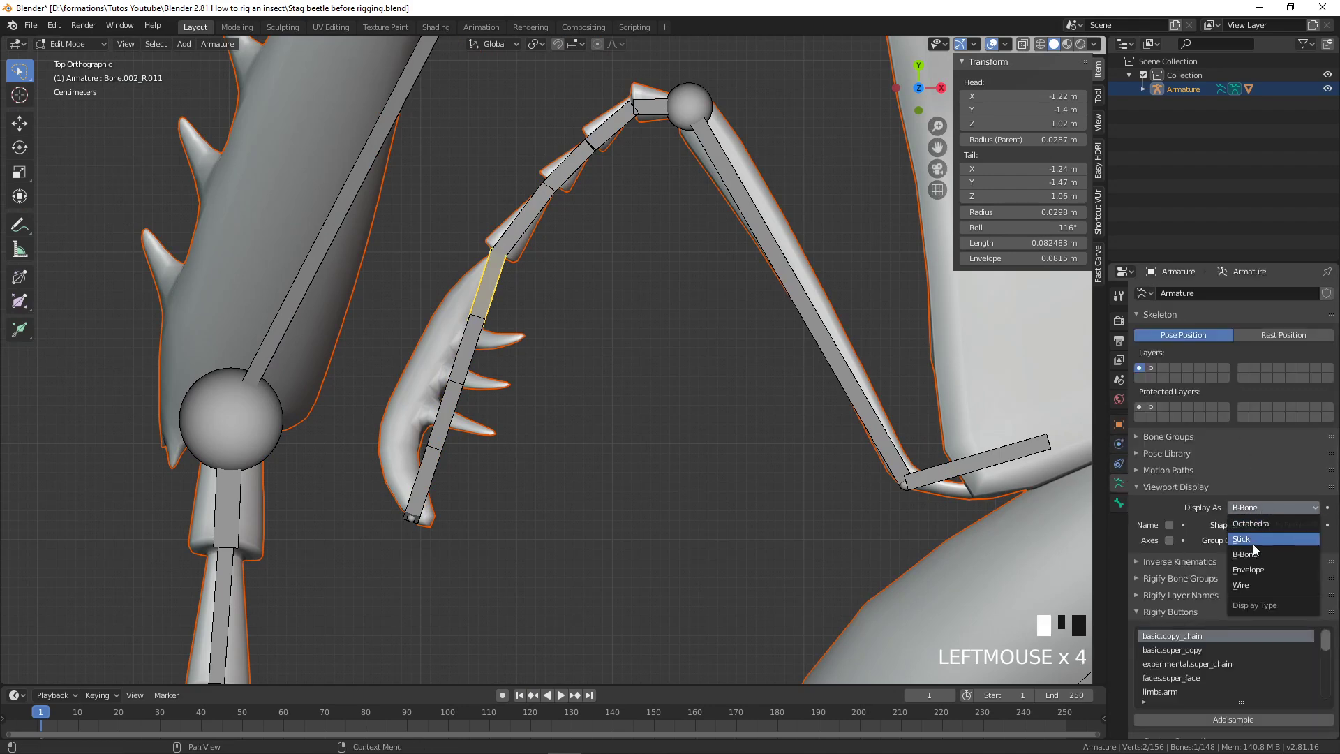
{"action": "left_click", "coordinate": [1254, 541]}
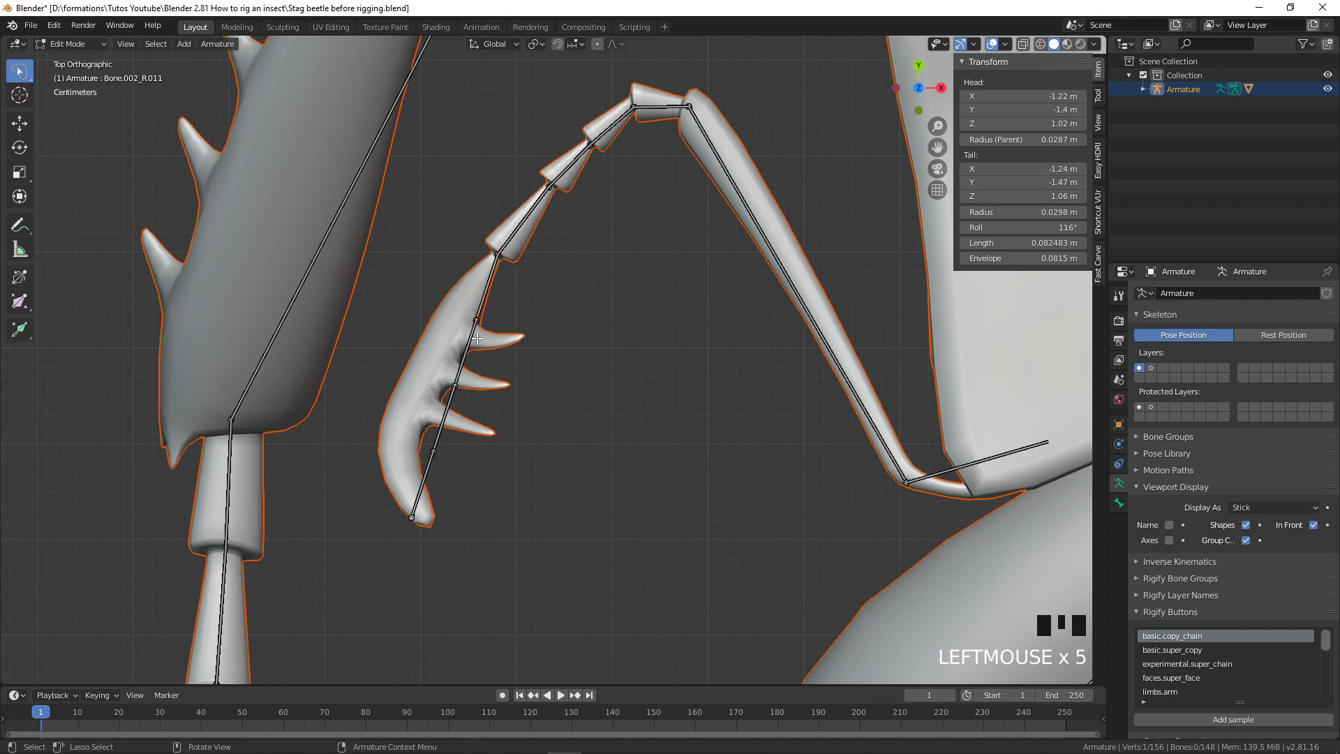
Move the three inner joints of the right antenna's tip bones so the chain follows the tip's curve and lines up with its spikes
{"action": "key", "text": "g"}
{"action": "left_click", "coordinate": [441, 358]}
{"action": "left_click", "coordinate": [451, 391]}
{"action": "key", "text": "g"}
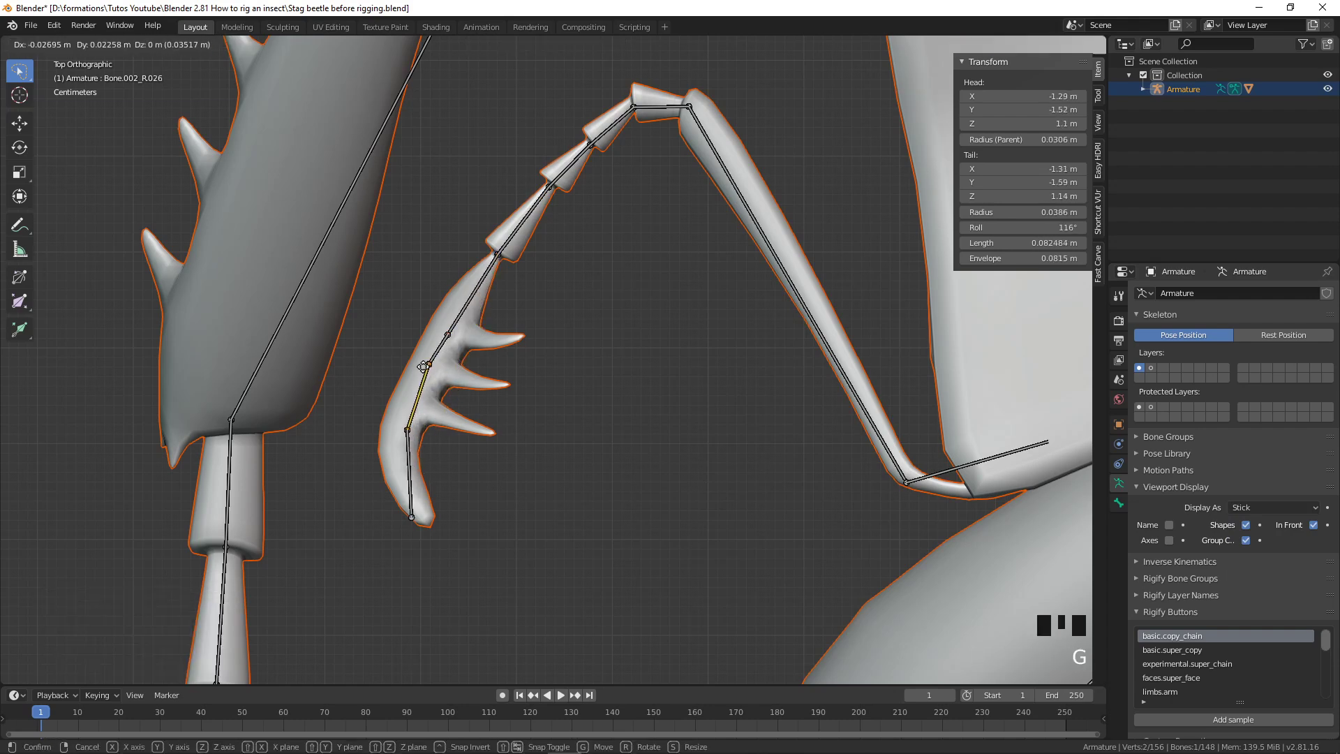
{"action": "left_click", "coordinate": [424, 367]}
{"action": "left_click", "coordinate": [436, 358]}
{"action": "key", "text": "g"}
{"action": "left_click", "coordinate": [431, 369]}
{"action": "left_click", "coordinate": [452, 336]}
{"action": "key", "text": "g"}
{"action": "left_click", "coordinate": [463, 319]}
{"action": "left_click", "coordinate": [426, 370]}
{"action": "key", "text": "g"}
{"action": "left_click", "coordinate": [430, 365]}
{"action": "left_click", "coordinate": [405, 420]}
{"action": "key", "text": "g"}
{"action": "left_click", "coordinate": [407, 409]}
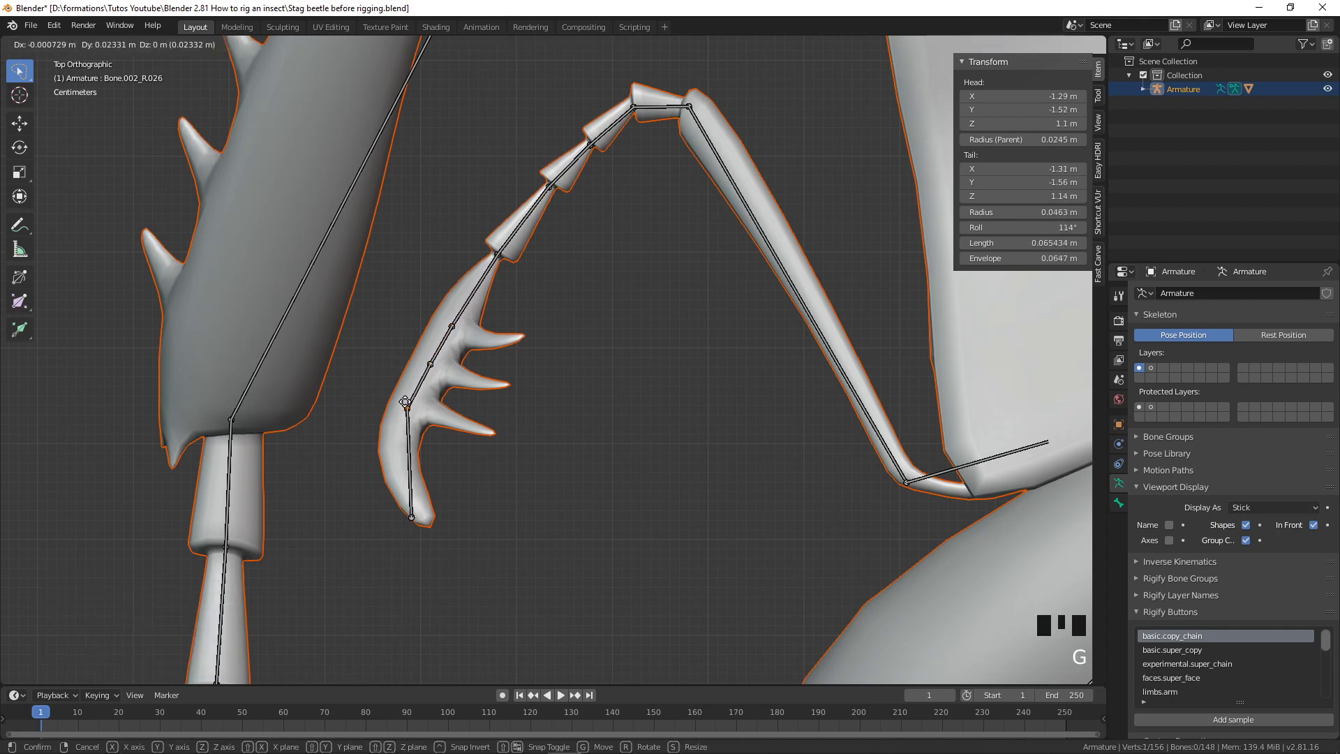
{"action": "left_click", "coordinate": [459, 325]}
{"action": "key", "text": "e"}
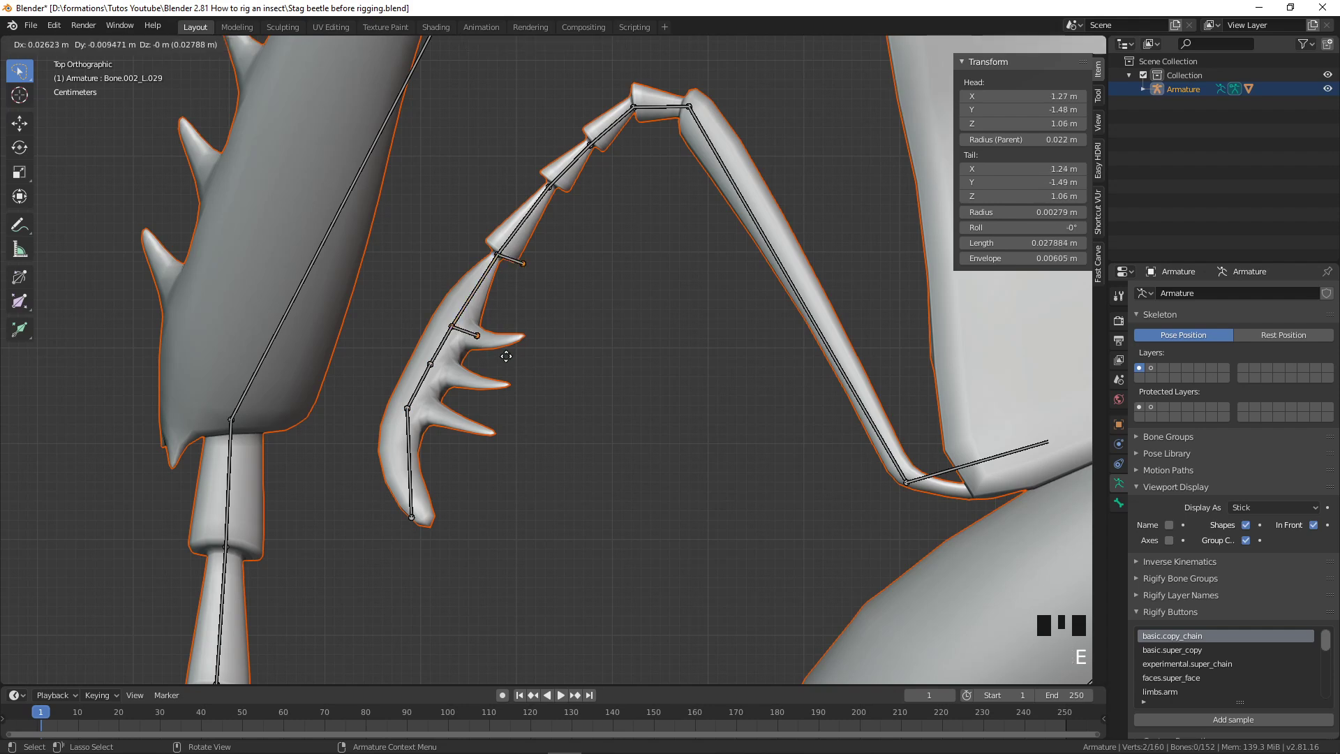
{"action": "right_click", "coordinate": [515, 358]}
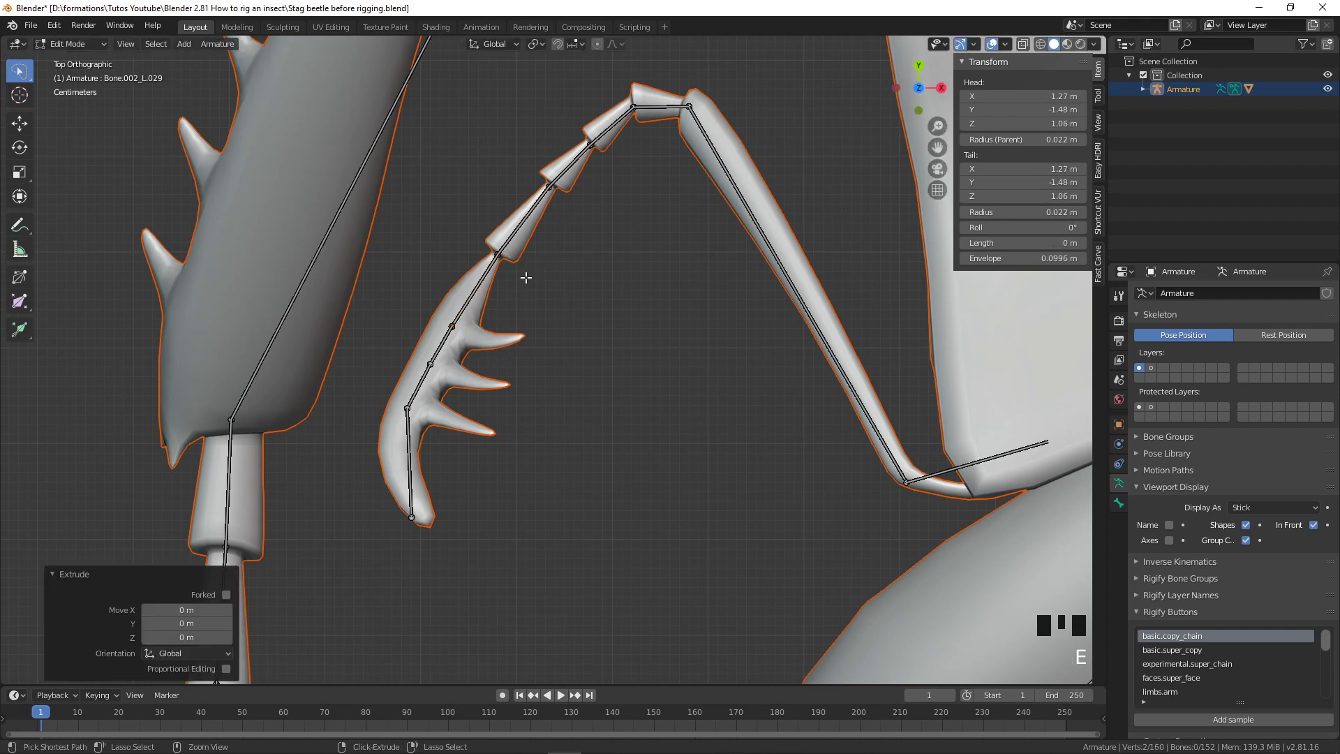
{"action": "key", "text": "ctrl+z"}
Extrude a bone from each of the three inner joints of the right antenna's tip into the adjacent spike
{"action": "left_click", "coordinate": [455, 325]}
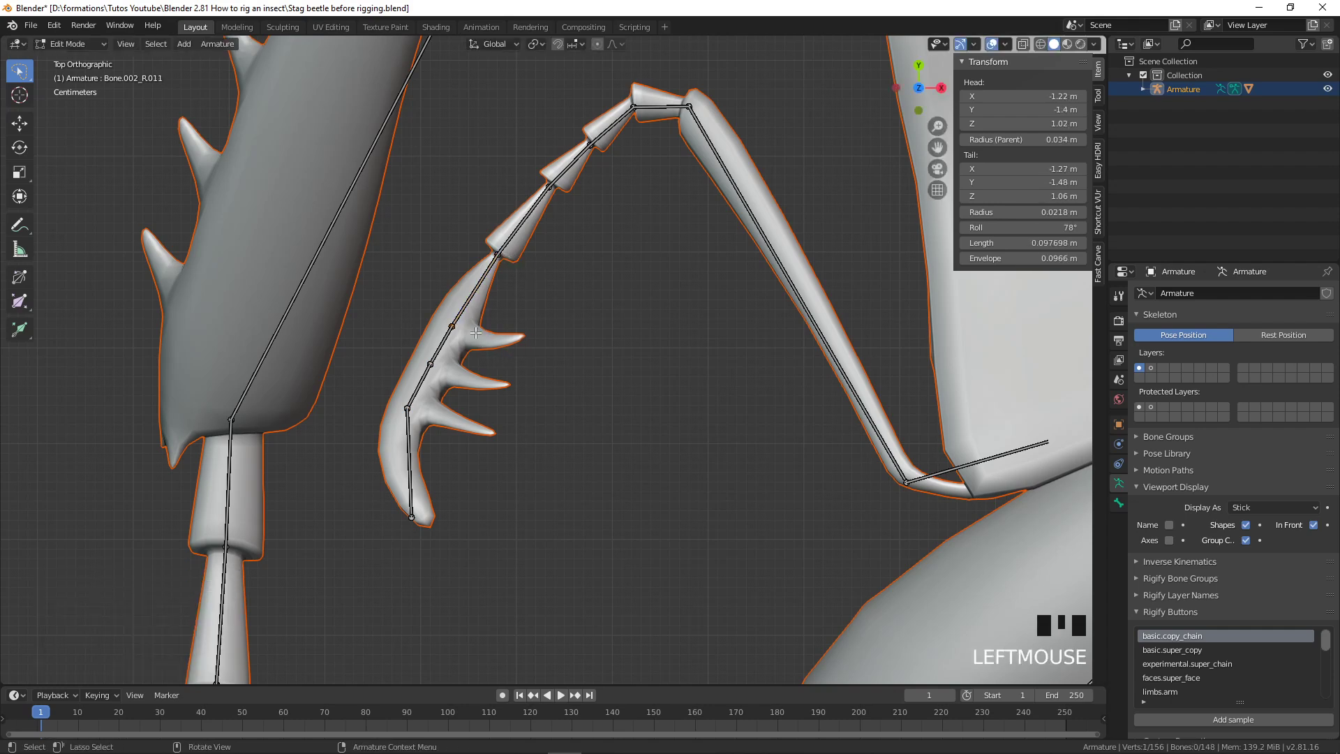
{"action": "key", "text": "e"}
{"action": "left_click", "coordinate": [545, 347]}
{"action": "left_click", "coordinate": [430, 364]}
{"action": "key", "text": "e"}
{"action": "left_click", "coordinate": [539, 407]}
{"action": "left_click", "coordinate": [408, 409]}
{"action": "key", "text": "e"}
{"action": "left_click", "coordinate": [508, 440]}
Check the new antenna spike bones on both sides of the head in Edit Mode and Pose Mode
{"action": "scroll", "coordinate": [530, 416], "scroll_direction": "down", "scroll_amount": 5}
{"action": "key", "text": "Tab"}
{"action": "scroll", "coordinate": [567, 391], "scroll_direction": "down", "scroll_amount": 3}
{"action": "middle_click_drag", "start_coordinate": [587, 384], "coordinate": [360, 345], "text": "shift"}
{"action": "key", "text": "Tab"}
{"action": "key", "text": "Tab"}
{"action": "key", "text": "Tab"}
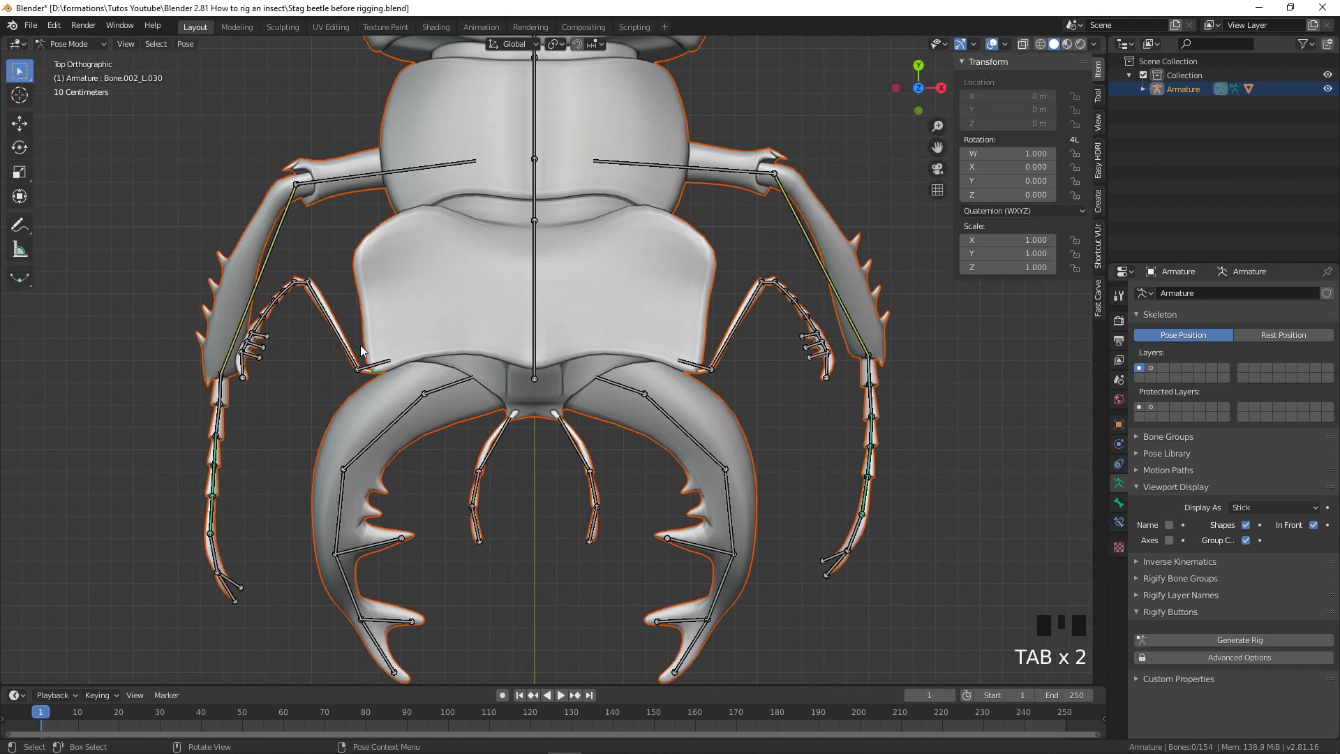
{"action": "key", "text": "Tab"}
{"action": "key", "text": "Tab"}
{"action": "middle_click_drag", "start_coordinate": [303, 379], "coordinate": [410, 349]}
{"action": "scroll", "coordinate": [410, 348], "scroll_direction": "down", "scroll_amount": 3}
Switch the armature to Pose Mode and select all its bones
{"action": "key", "text": "Tab"}
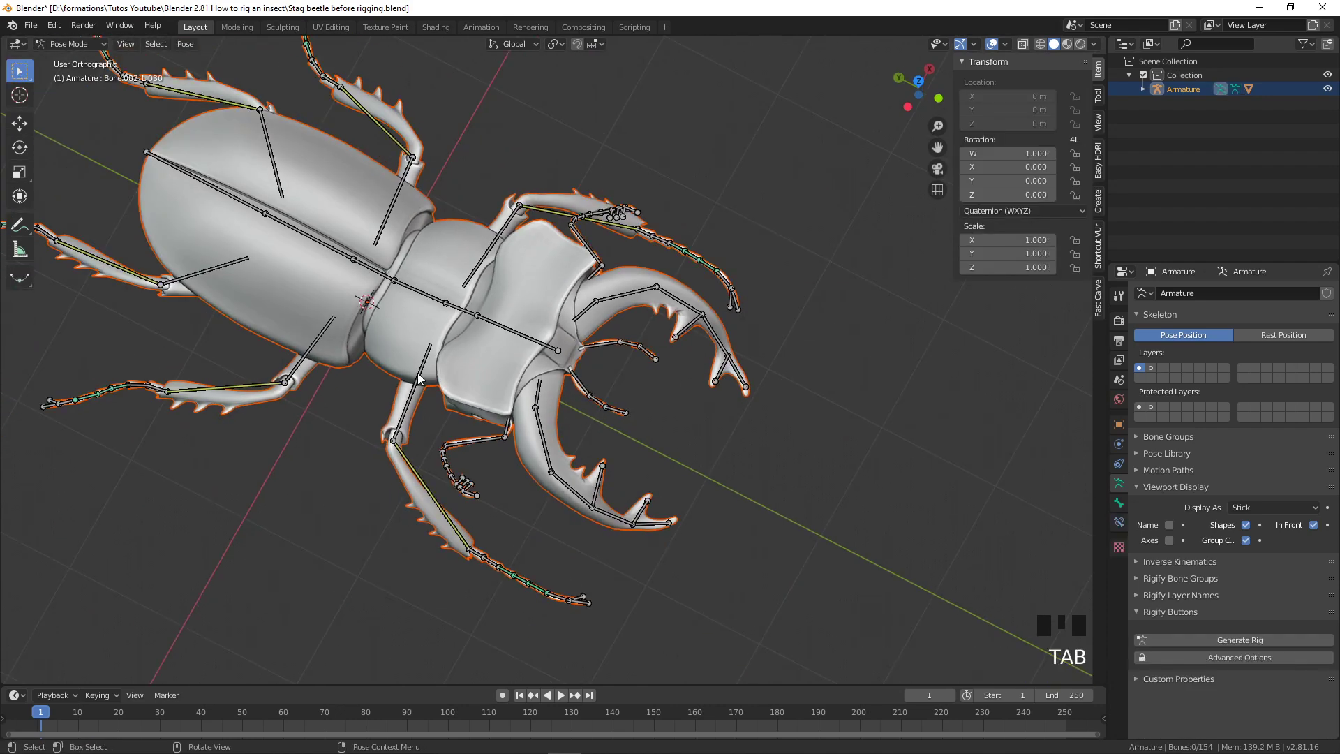
{"action": "key", "text": "a"}
{"action": "key", "text": "a"}
{"action": "key", "text": "a"}
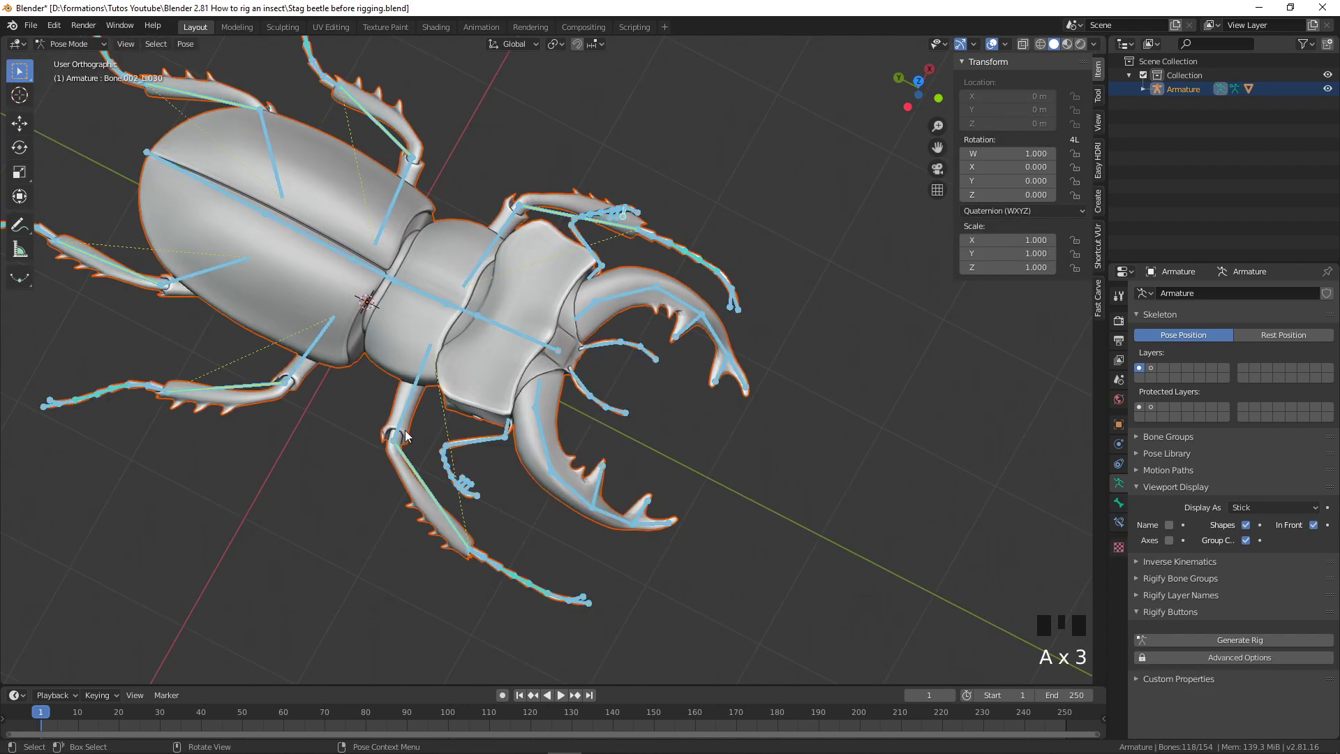
Clear the rotation and scale of all the selected pose bones, and compare the armature in Edit Mode and Pose Mode
{"action": "key", "text": "alt+r"}
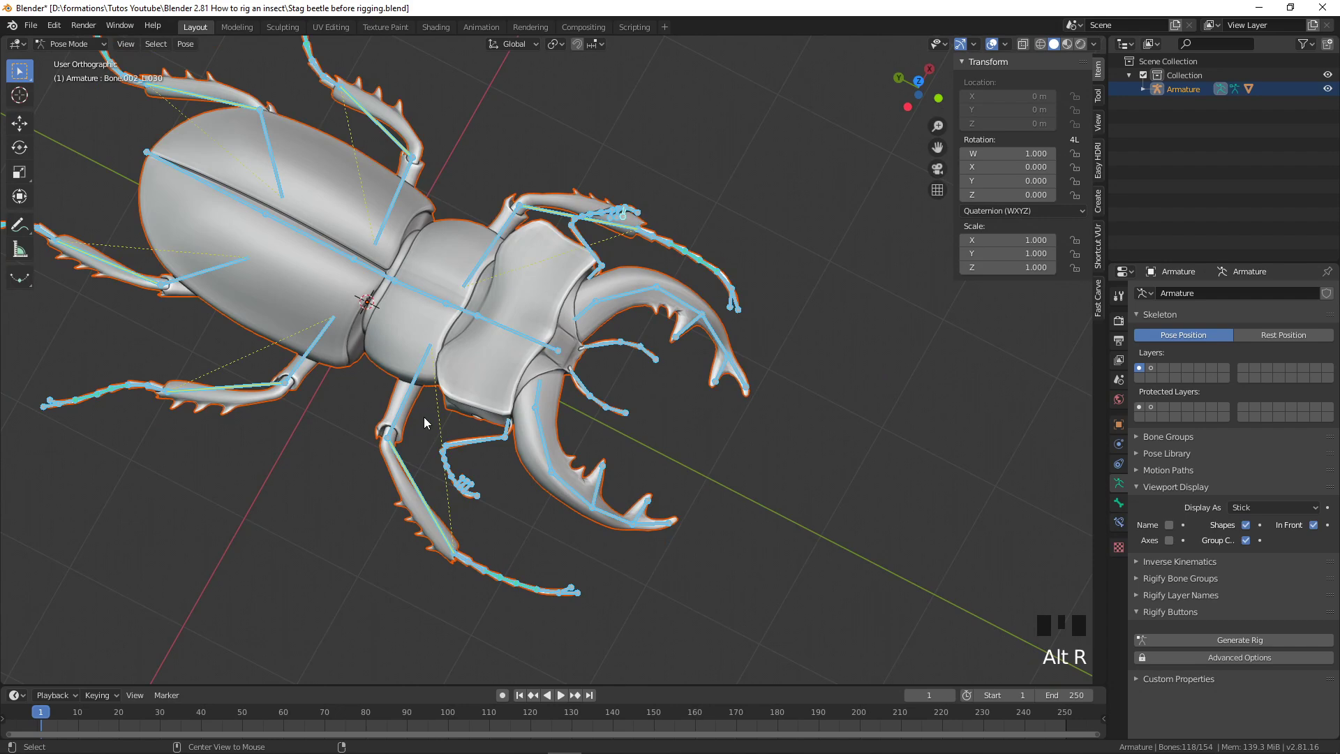
{"action": "key", "text": "alt+s"}
{"action": "middle_click_drag", "start_coordinate": [475, 359], "coordinate": [504, 403]}
{"action": "scroll", "coordinate": [543, 446], "scroll_direction": "up", "scroll_amount": 2}
{"action": "scroll", "coordinate": [527, 460], "scroll_direction": "up", "scroll_amount": 1}
{"action": "scroll", "coordinate": [503, 403], "scroll_direction": "down", "scroll_amount": 3}
{"action": "key", "text": "Tab"}
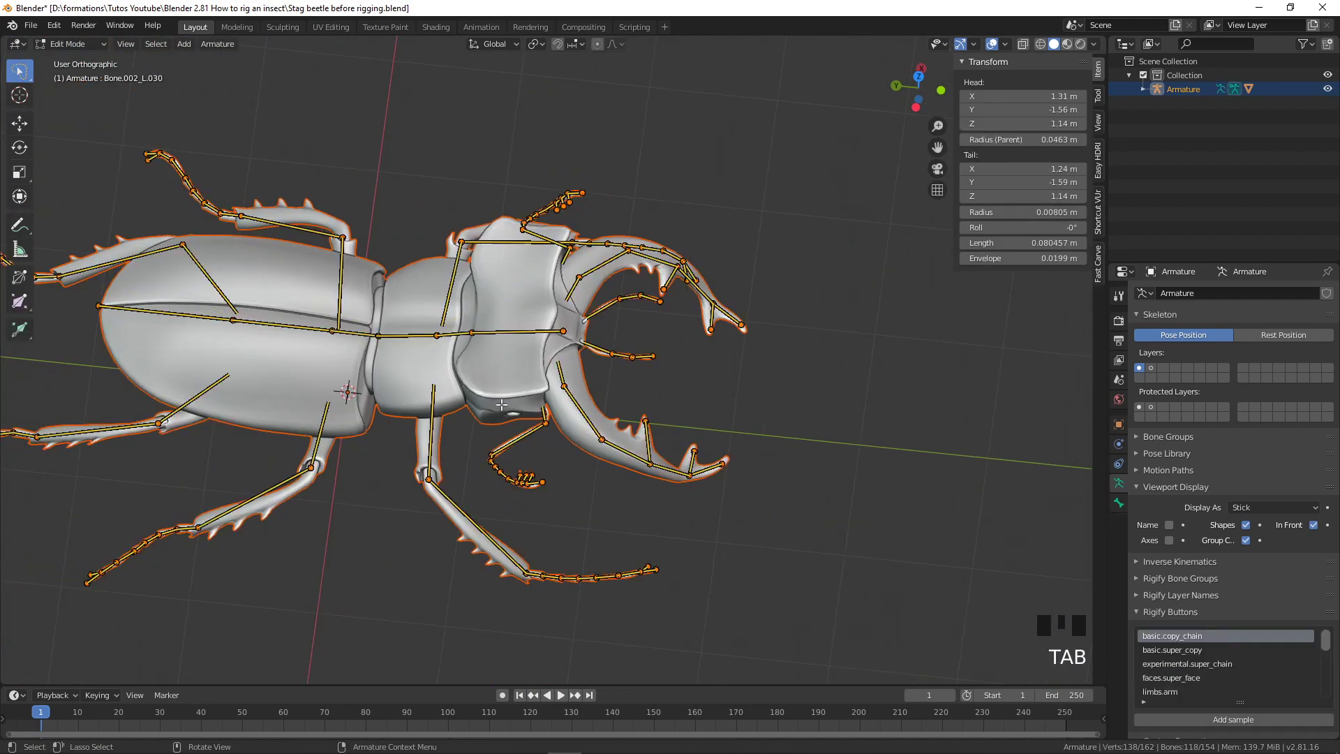
{"action": "key", "text": "Tab"}
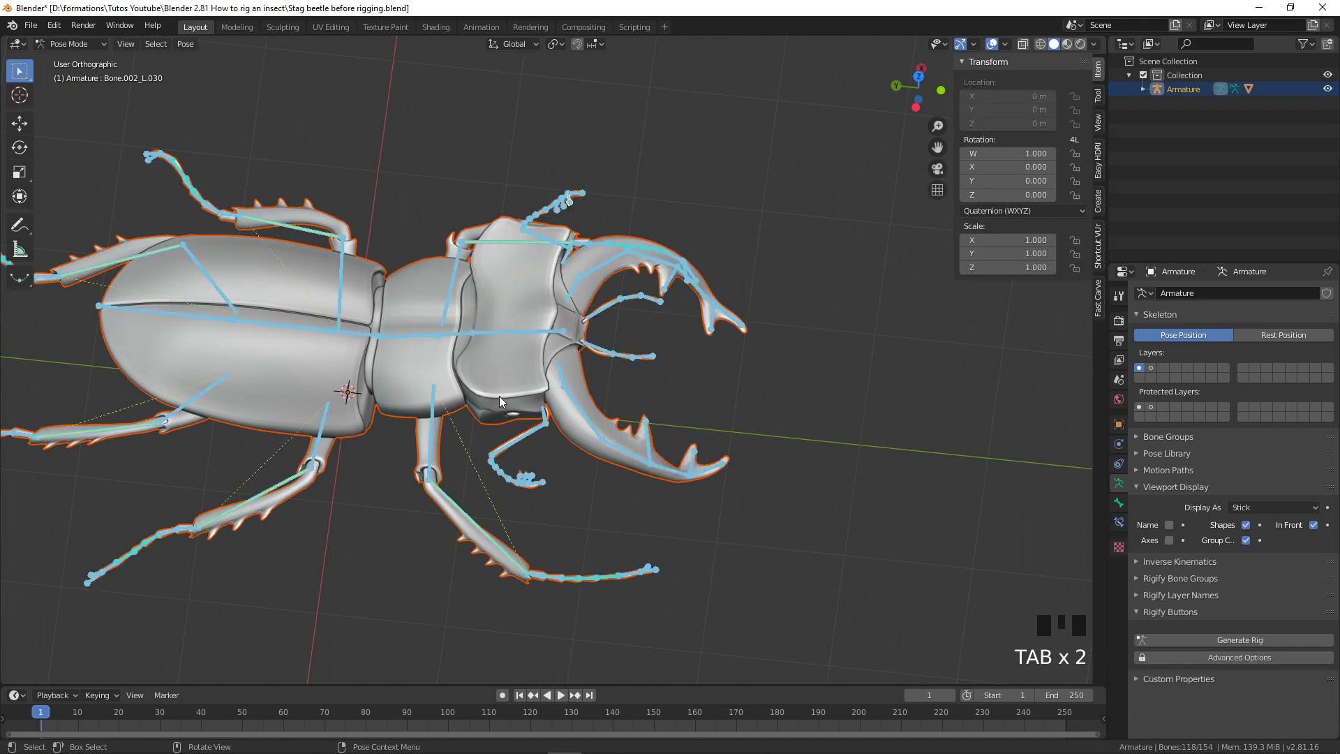
In Object Mode, parent the beetle mesh to the armature with automatic weights, and put the armature back into Pose Mode
{"action": "left_click", "coordinate": [474, 364]}
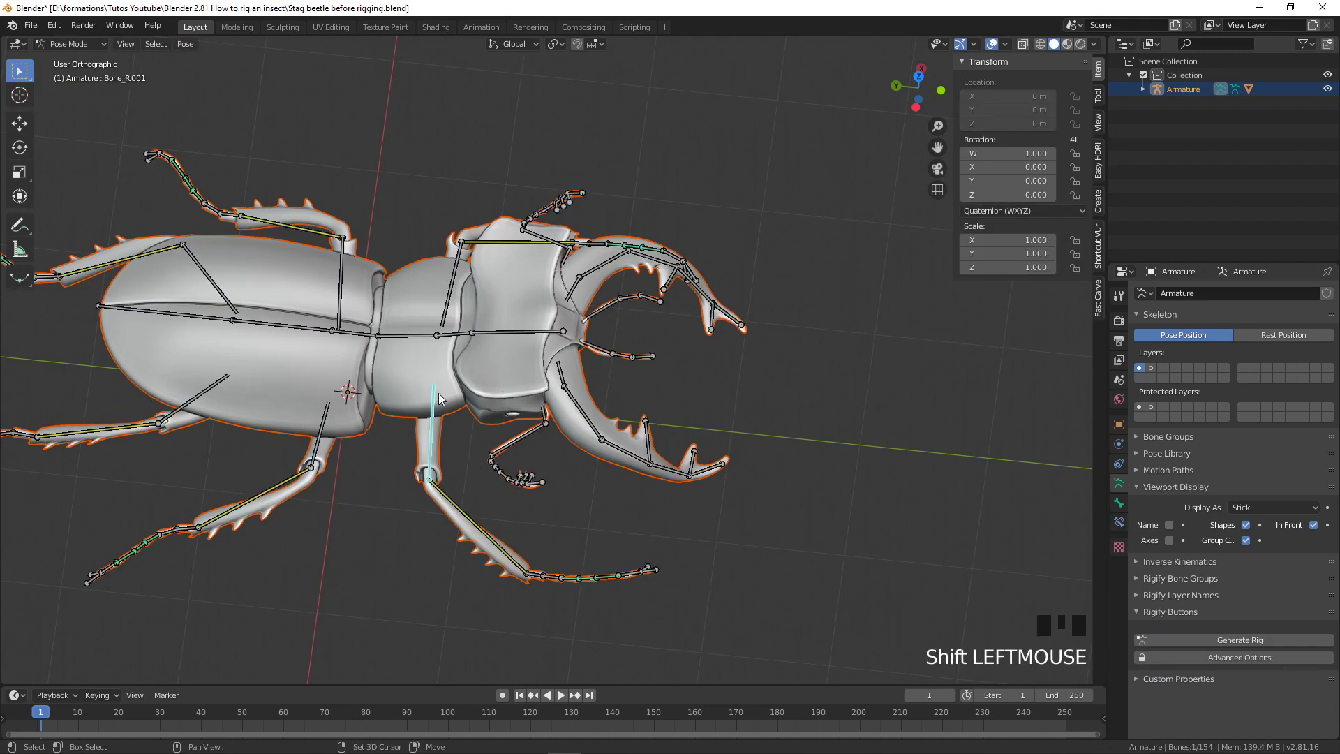
{"action": "left_click", "coordinate": [73, 43]}
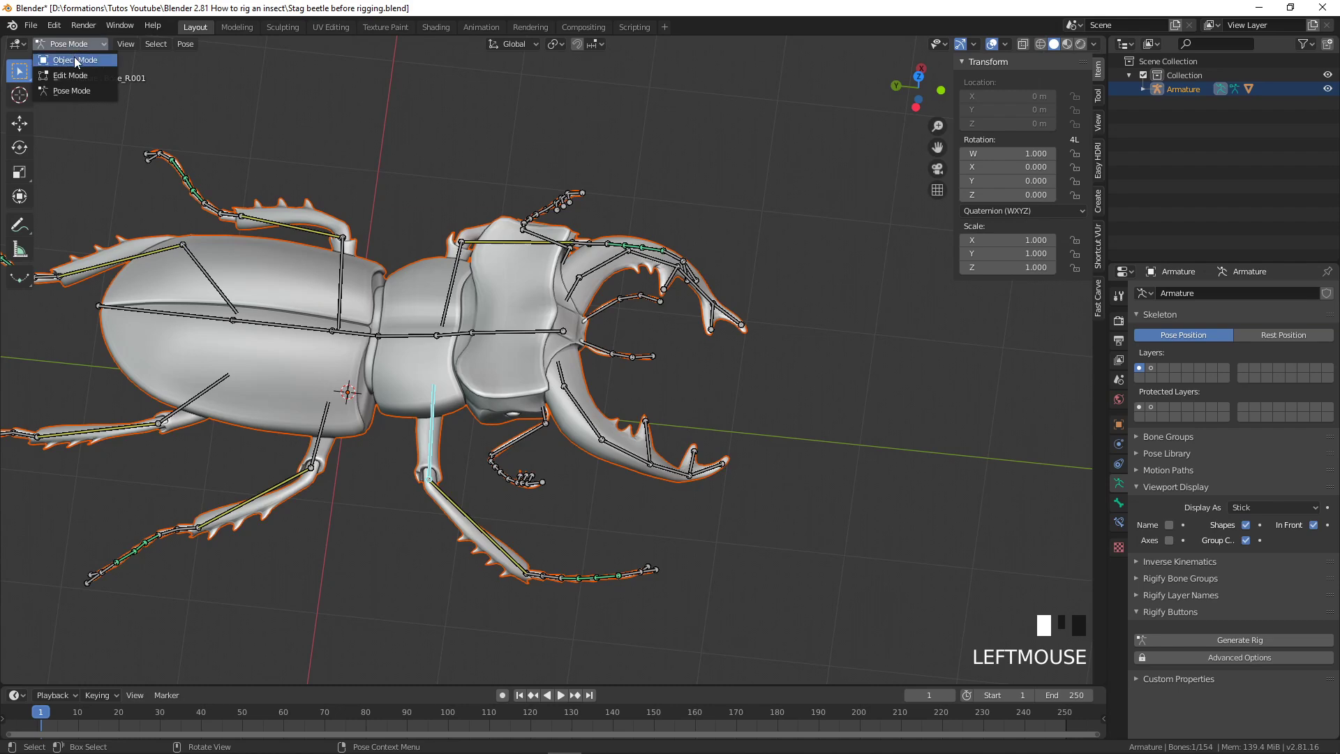
{"action": "left_click", "coordinate": [63, 53]}
{"action": "middle_click_drag", "start_coordinate": [514, 371], "coordinate": [580, 355], "text": "shift"}
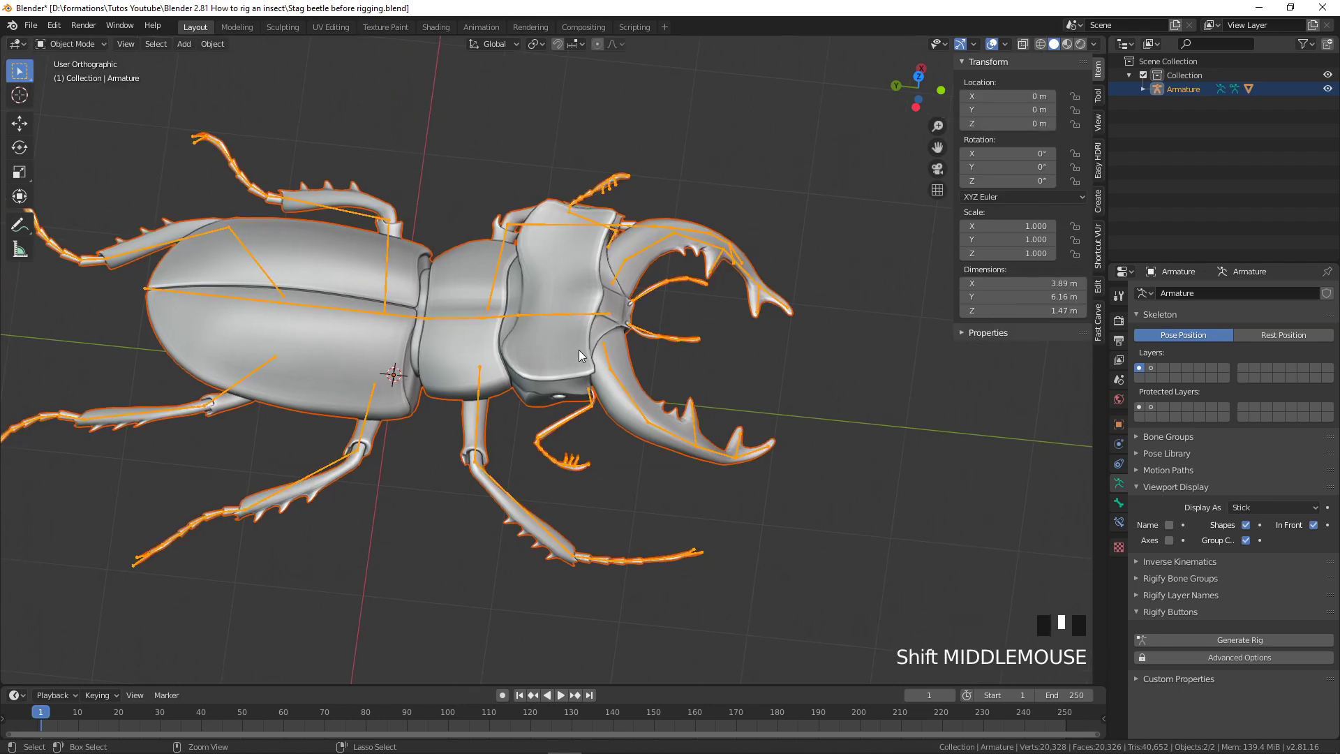
{"action": "key", "text": "ctrl+p"}
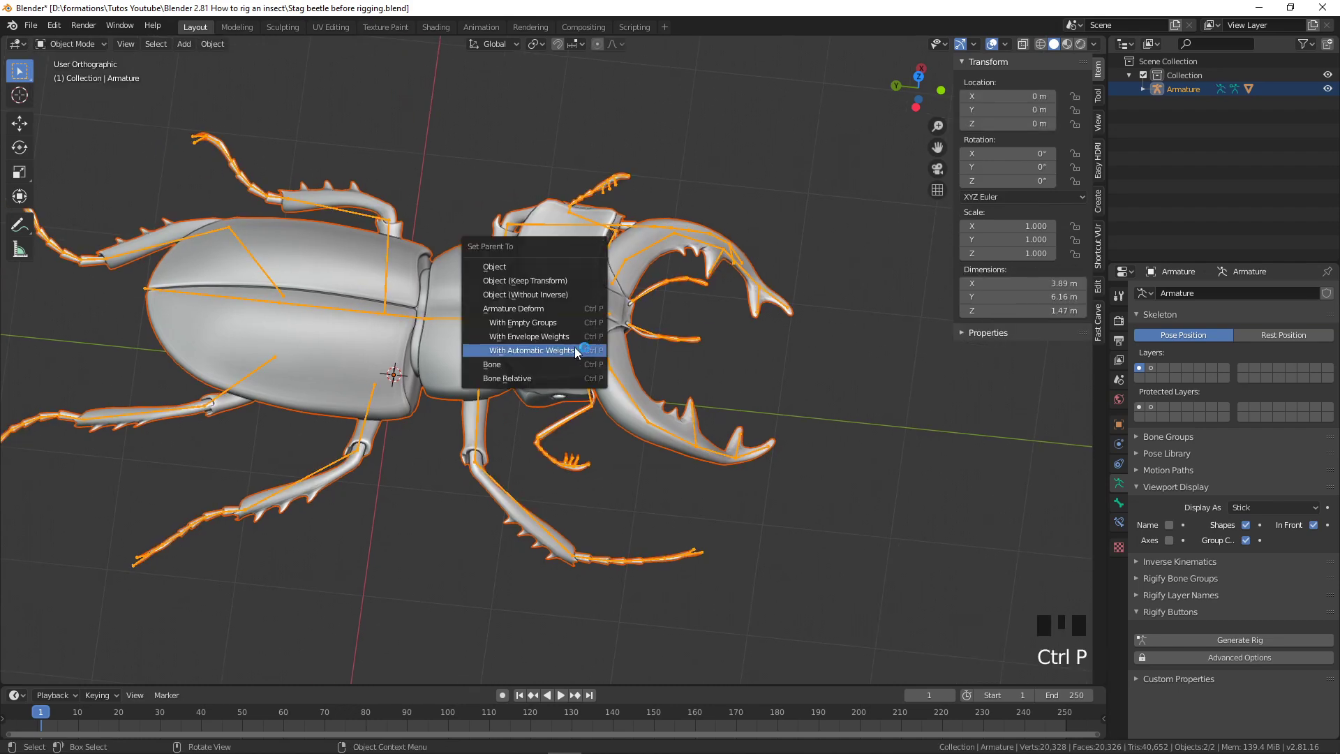
{"action": "left_click", "coordinate": [576, 349]}
{"action": "scroll", "coordinate": [550, 332], "scroll_direction": "up", "scroll_amount": 2}
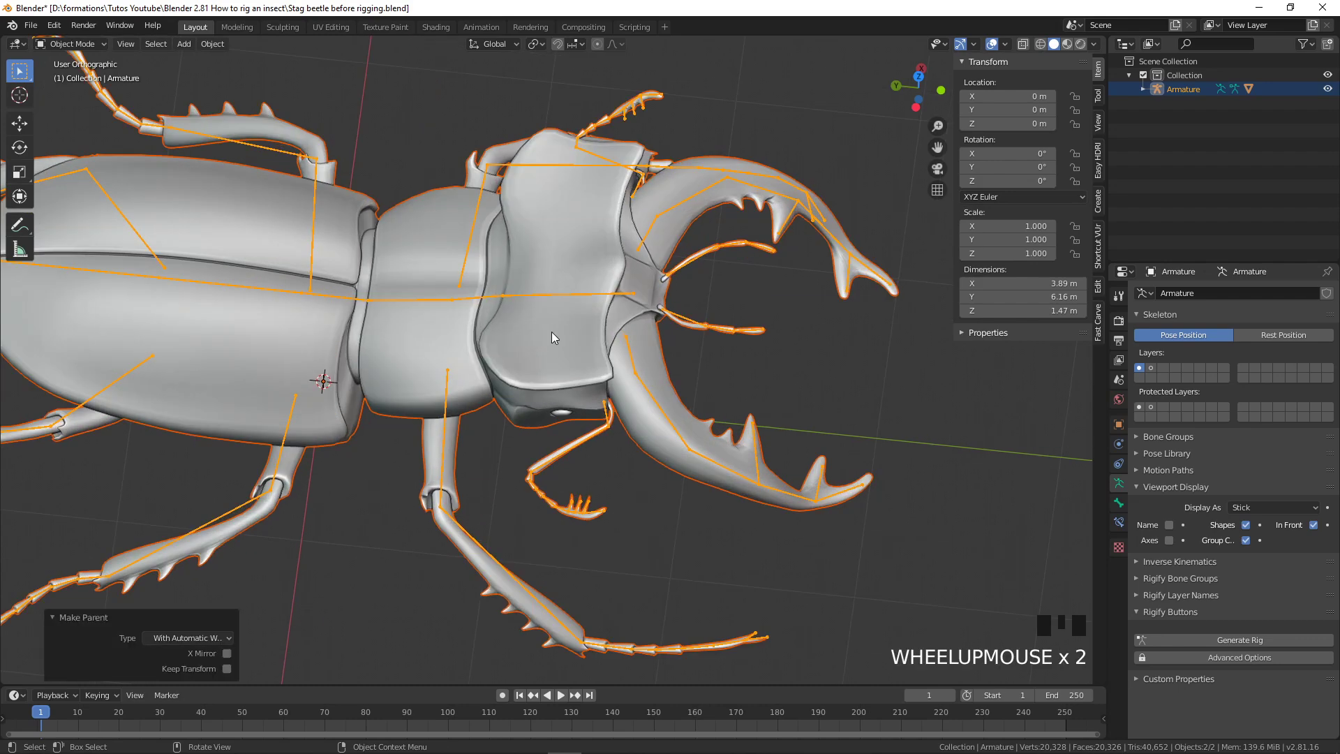
{"action": "middle_click_drag", "start_coordinate": [551, 333], "coordinate": [494, 440]}
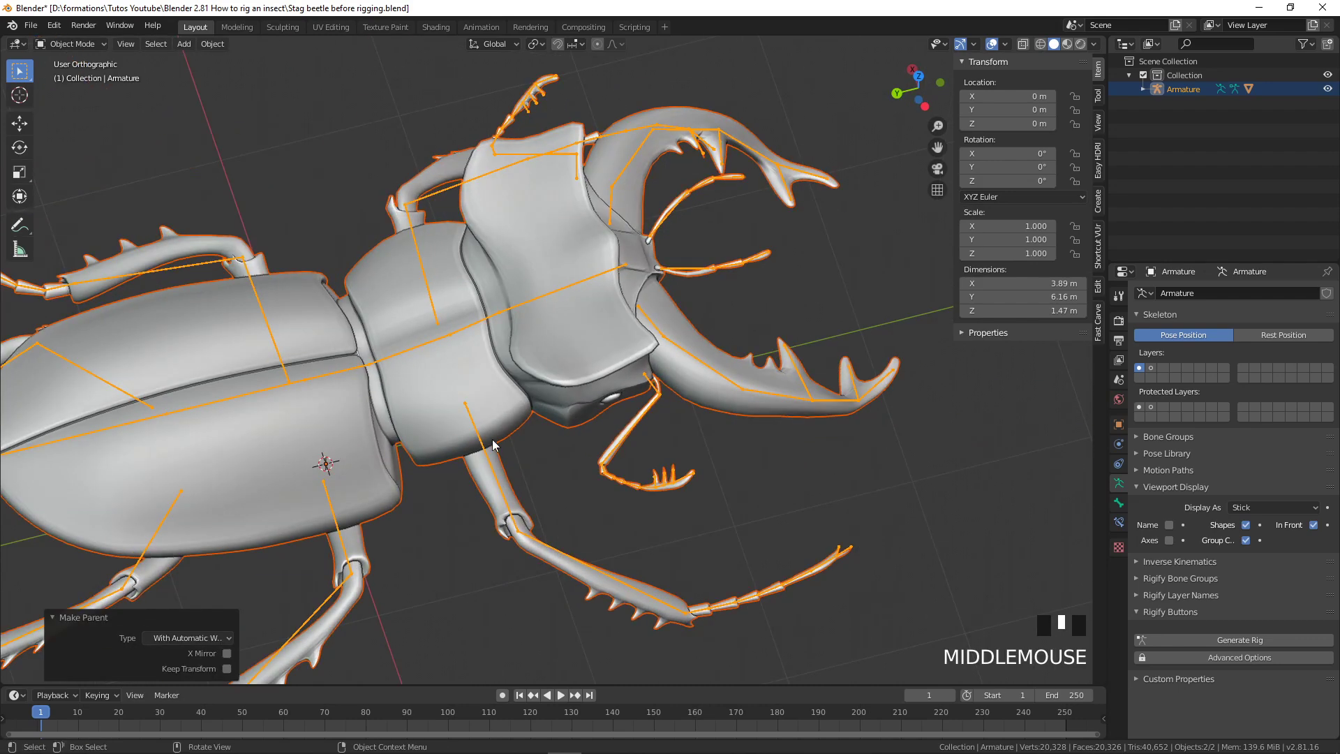
{"action": "key", "text": "ctrl+Tab"}
Try rotating the long bone of the right elbowed antenna to test how the mesh deforms
{"action": "left_click", "coordinate": [654, 401]}
{"action": "middle_click_drag", "start_coordinate": [655, 401], "coordinate": [720, 444]}
{"action": "left_click", "coordinate": [690, 407]}
{"action": "key", "text": "r"}
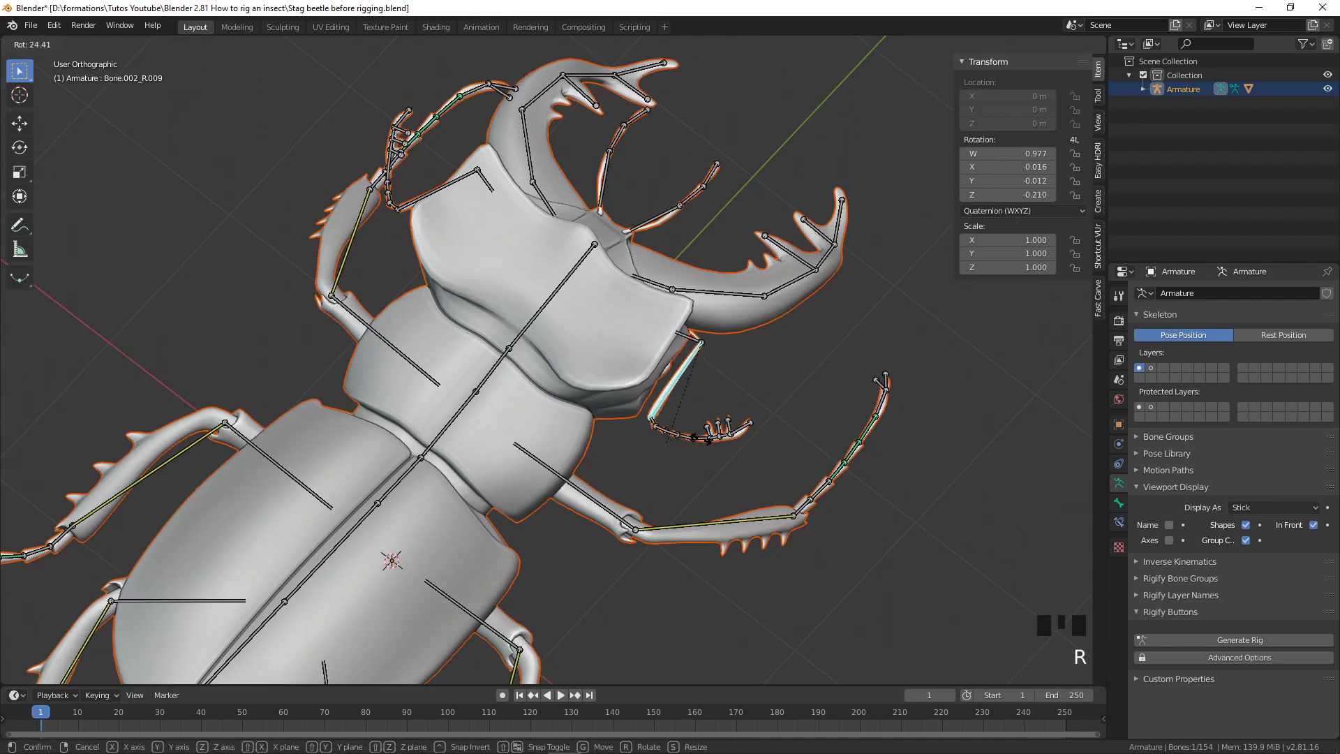
{"action": "right_click", "coordinate": [665, 444]}
Select all the bones of both large mandibles except their base bones, spikes included, and move them to the second bone layer
{"action": "scroll", "coordinate": [650, 453], "scroll_direction": "down", "scroll_amount": 3}
{"action": "middle_click_drag", "start_coordinate": [642, 462], "coordinate": [720, 412]}
{"action": "left_click", "coordinate": [596, 345]}
{"action": "scroll", "coordinate": [667, 433], "scroll_direction": "up", "scroll_amount": 2}
{"action": "middle_click_drag", "start_coordinate": [724, 262], "coordinate": [641, 361], "text": "shift"}
{"action": "scroll", "coordinate": [709, 406], "scroll_direction": "up", "scroll_amount": 2}
{"action": "middle_click_drag", "start_coordinate": [710, 406], "coordinate": [600, 384], "text": "shift"}
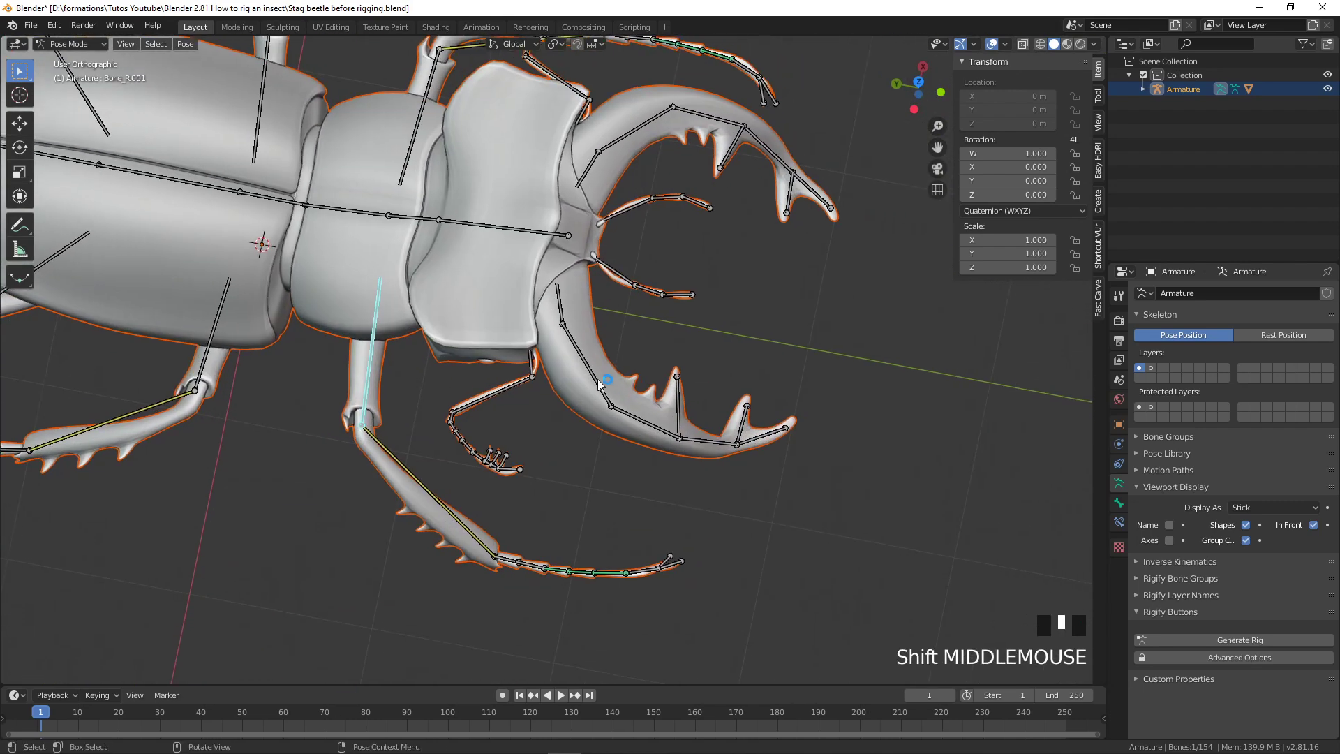
{"action": "left_click", "coordinate": [604, 392]}
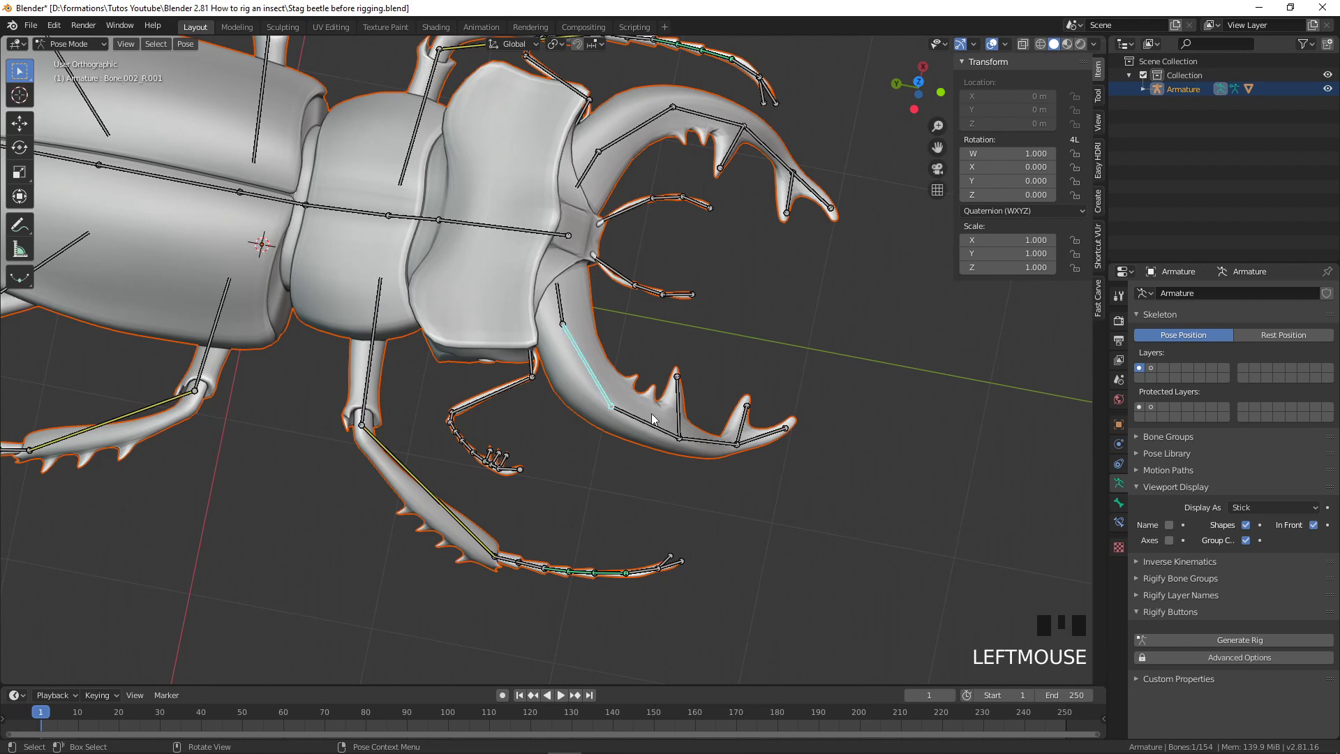
{"action": "key", "text": "b"}
{"action": "left_click_drag", "start_coordinate": [605, 371], "coordinate": [802, 479]}
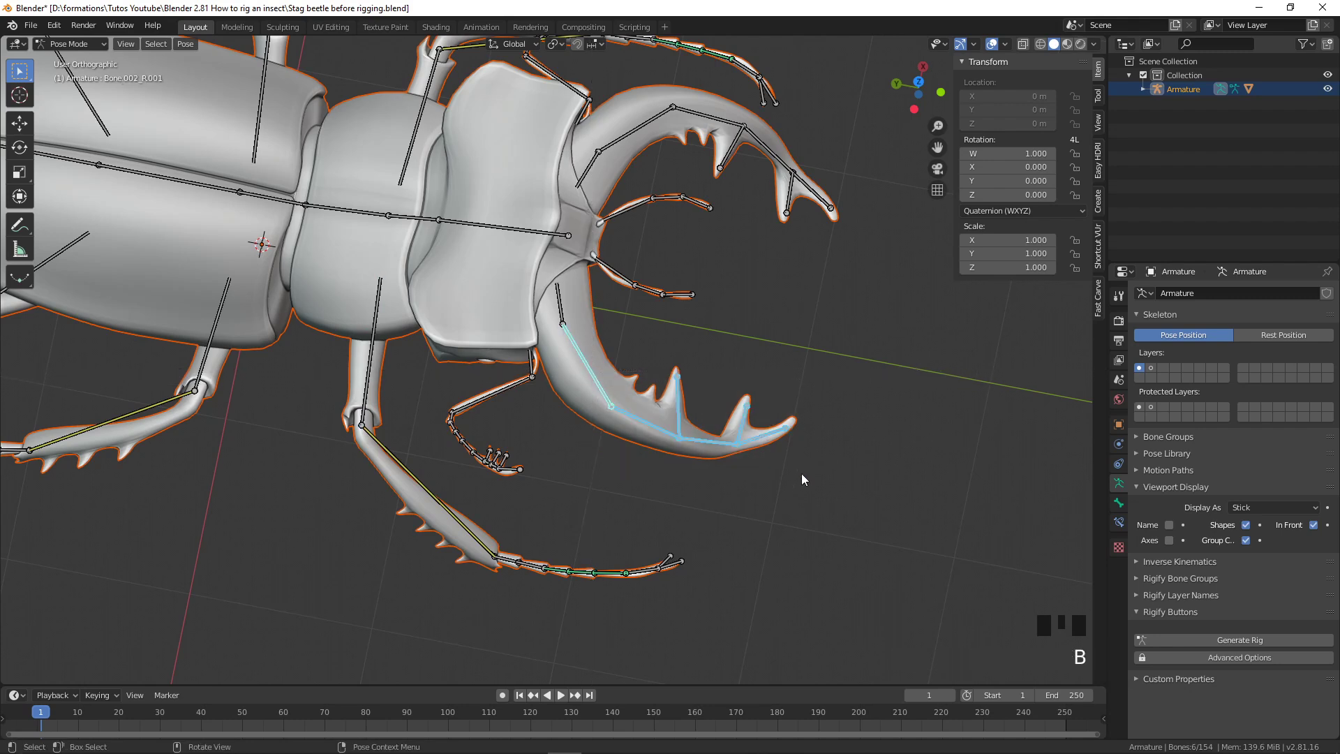
{"action": "left_click", "coordinate": [647, 120], "text": "shift"}
{"action": "left_click", "coordinate": [708, 116], "text": "shift"}
{"action": "key", "text": "b"}
{"action": "left_click_drag", "start_coordinate": [719, 117], "coordinate": [774, 192]}
{"action": "key", "text": "b"}
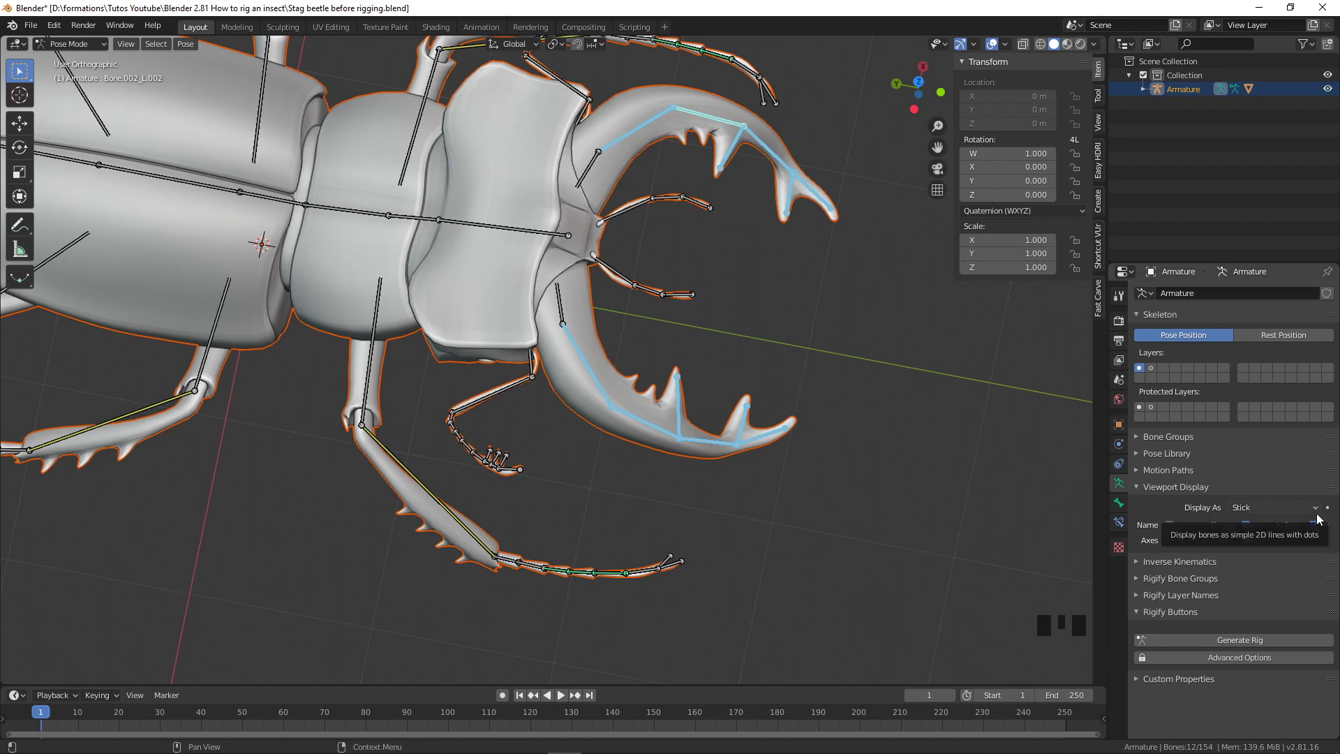
{"action": "key", "text": "m"}
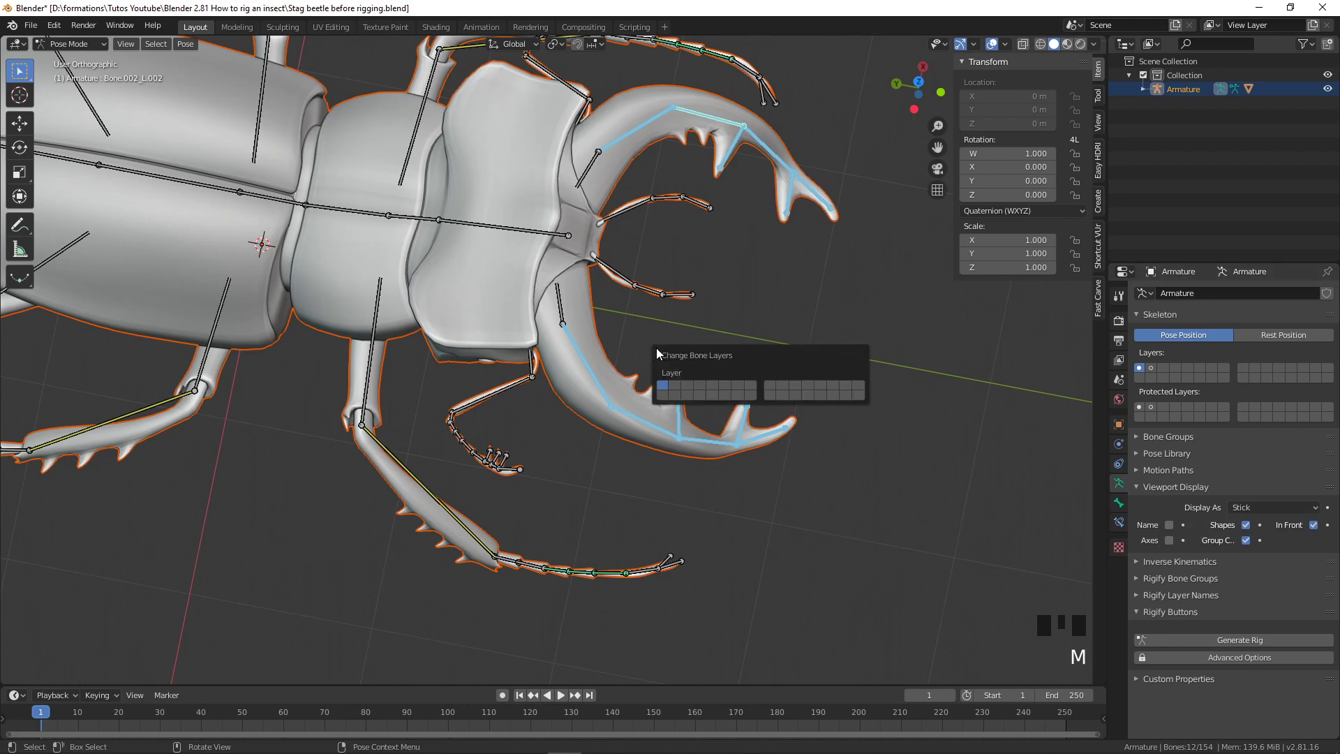
{"action": "left_click", "coordinate": [679, 385]}
Change the armature's bone display type to B-Bone
{"action": "middle_click_drag", "start_coordinate": [638, 416], "coordinate": [649, 494]}
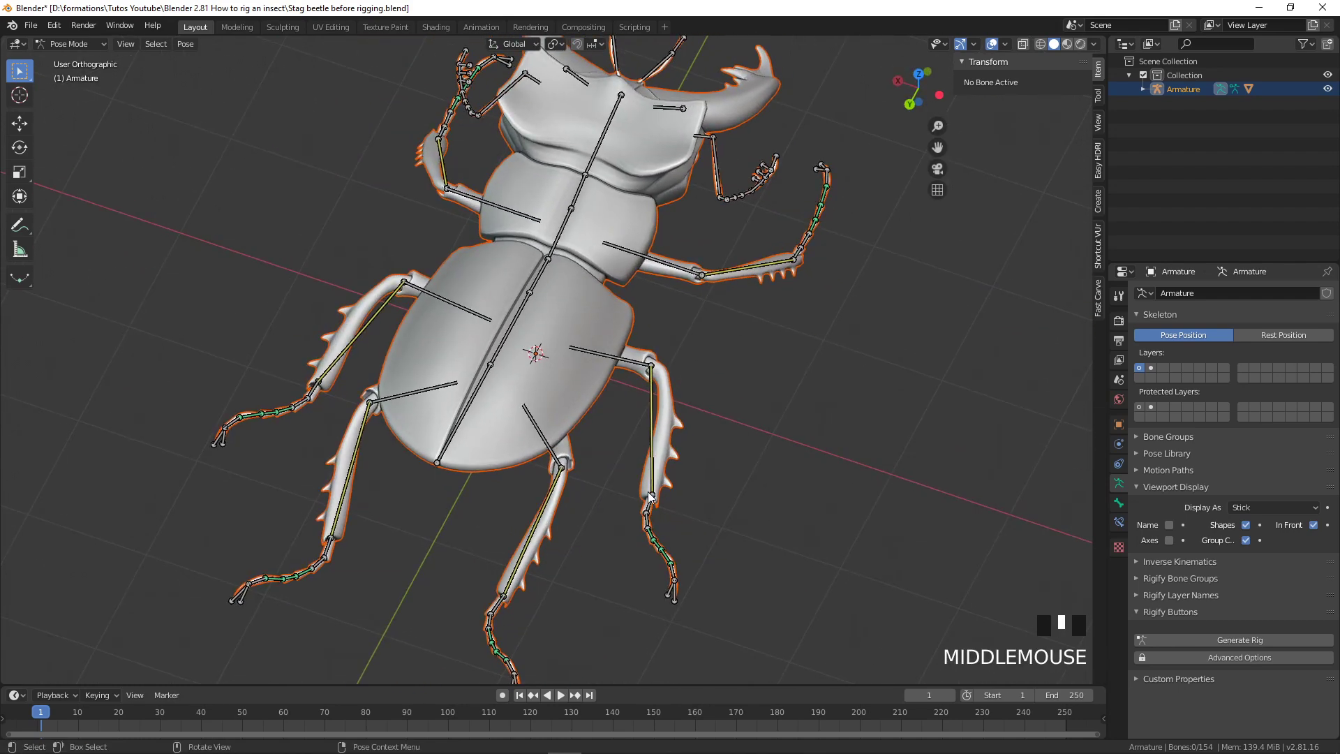
{"action": "left_click", "coordinate": [649, 501]}
{"action": "left_click", "coordinate": [652, 501]}
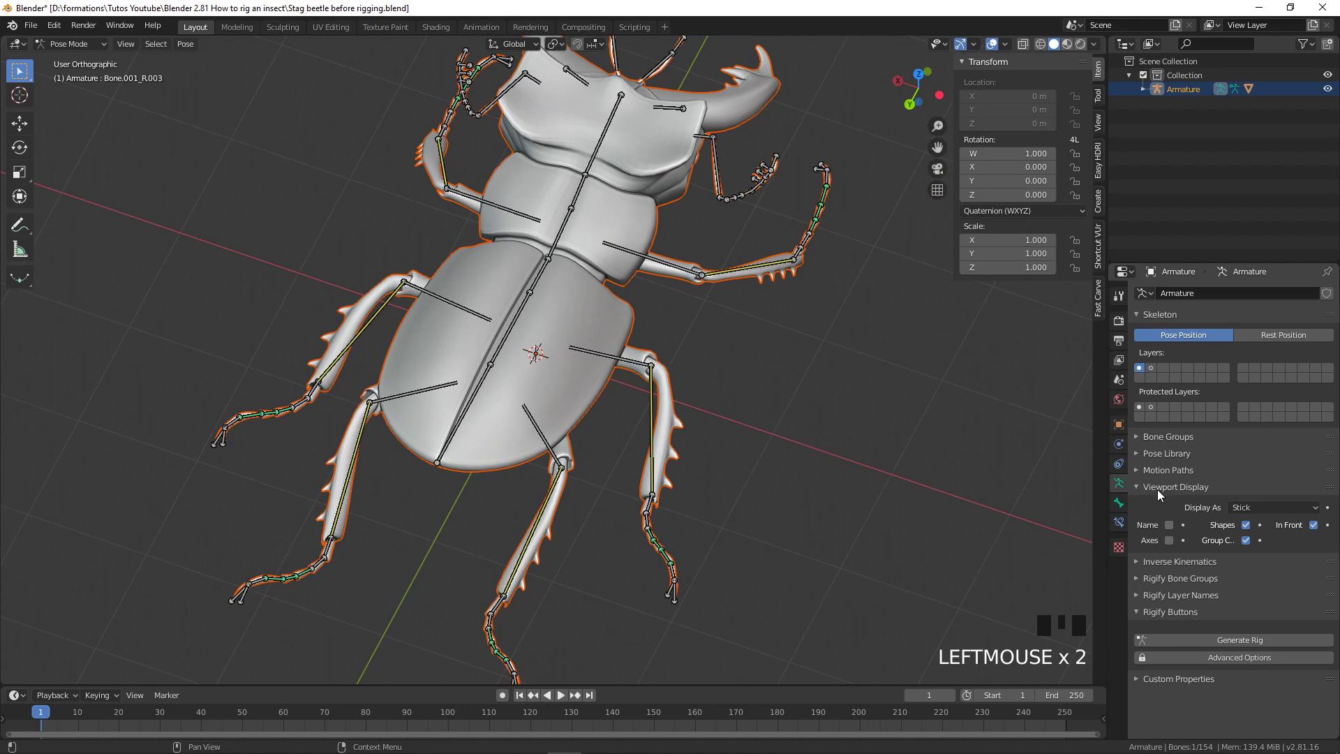
{"action": "left_click", "coordinate": [1266, 511]}
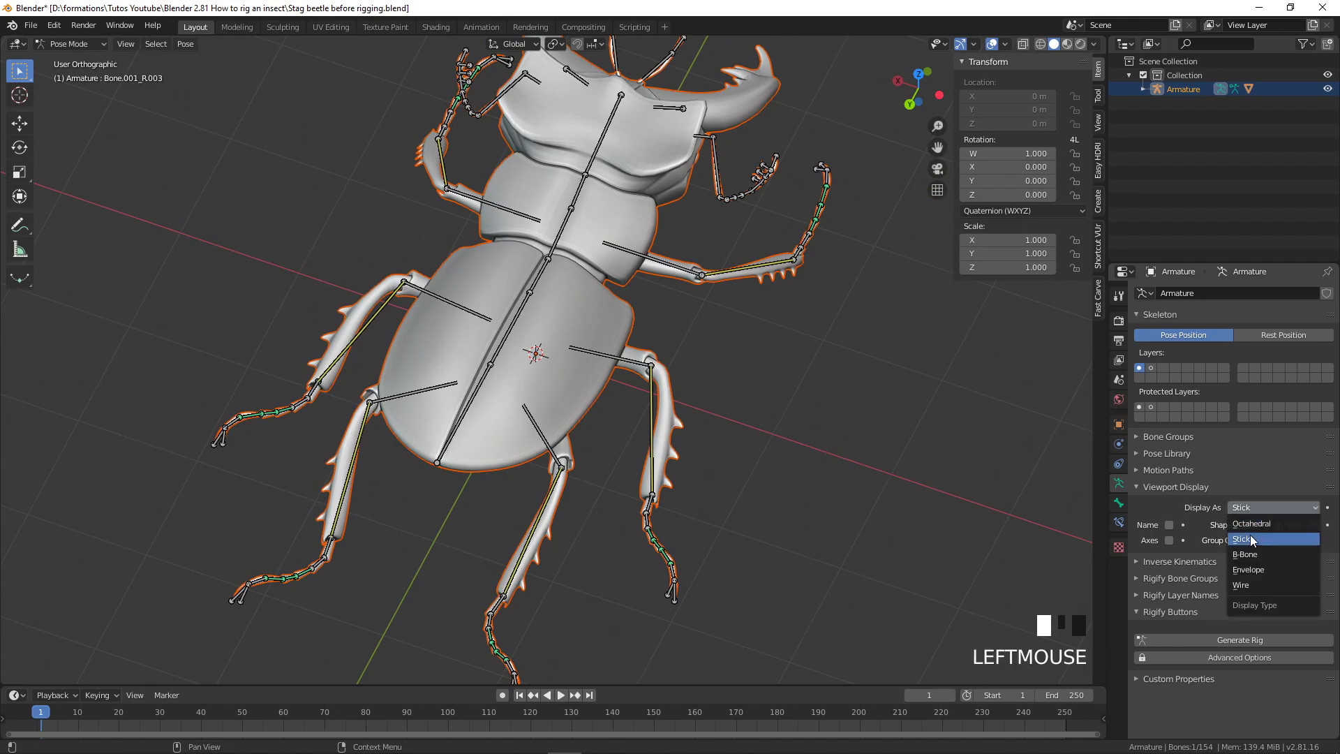
{"action": "left_click", "coordinate": [1255, 555]}
{"action": "middle_click_drag", "start_coordinate": [838, 517], "coordinate": [720, 530]}
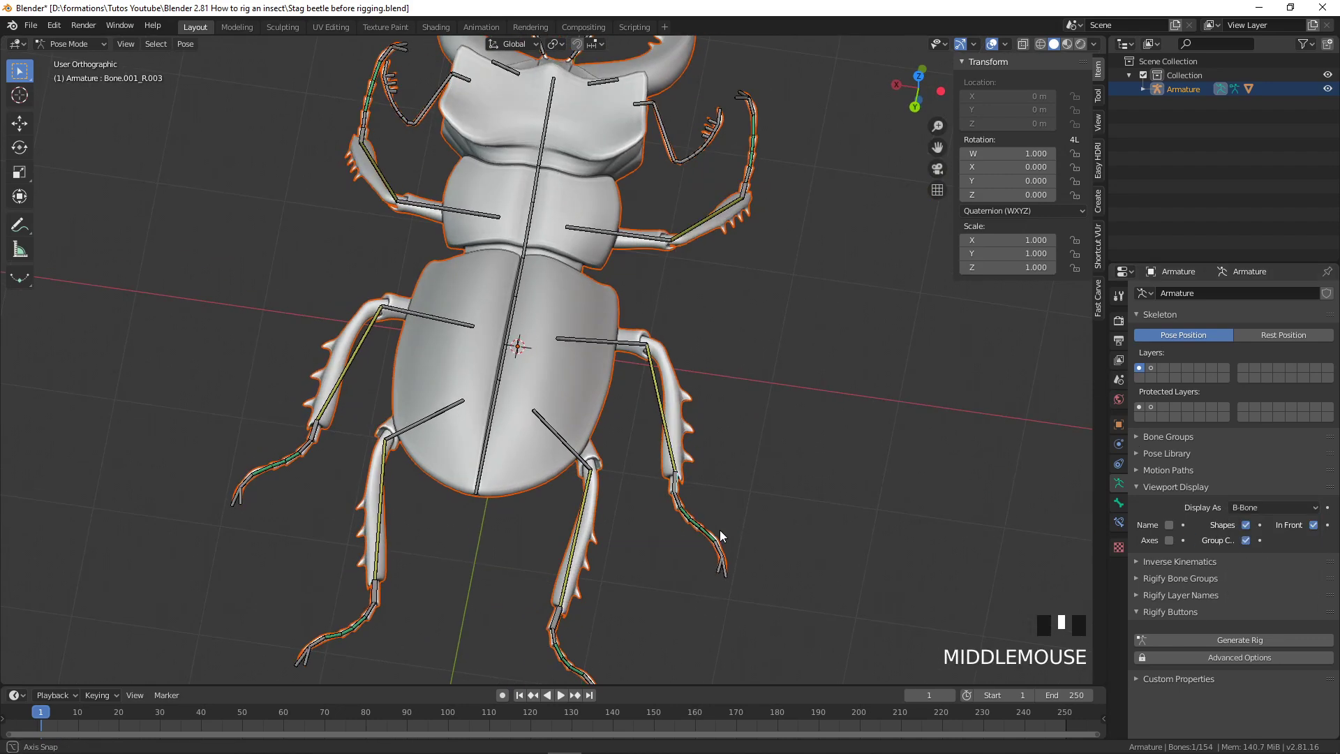
In top view, move the right middle foot's control bone about -0.37 m X, -0.69 m Y, and the left's about -0.10 m X, 0.39 m Y
{"action": "left_click", "coordinate": [677, 481]}
{"action": "middle_click_drag", "start_coordinate": [677, 480], "coordinate": [733, 514]}
{"action": "key", "text": "KP_7"}
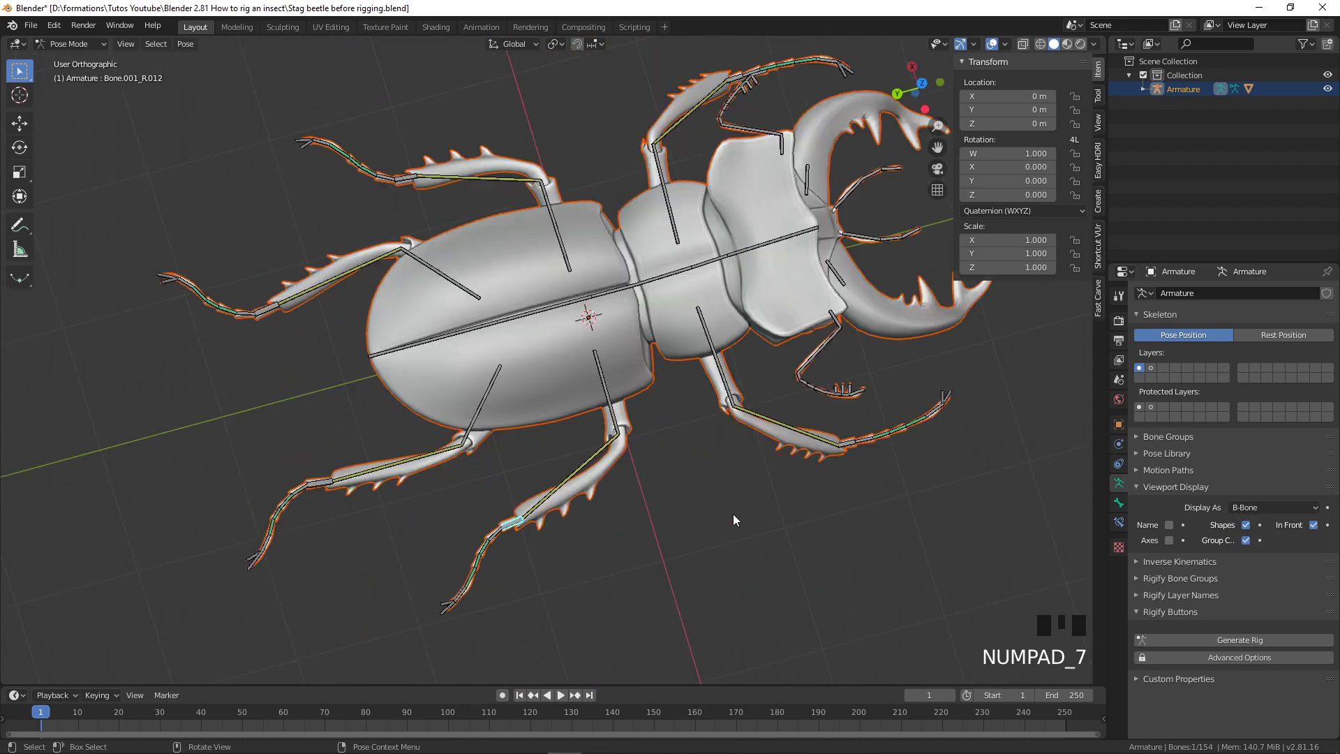
{"action": "middle_click_drag", "start_coordinate": [736, 439], "coordinate": [651, 275], "text": "shift"}
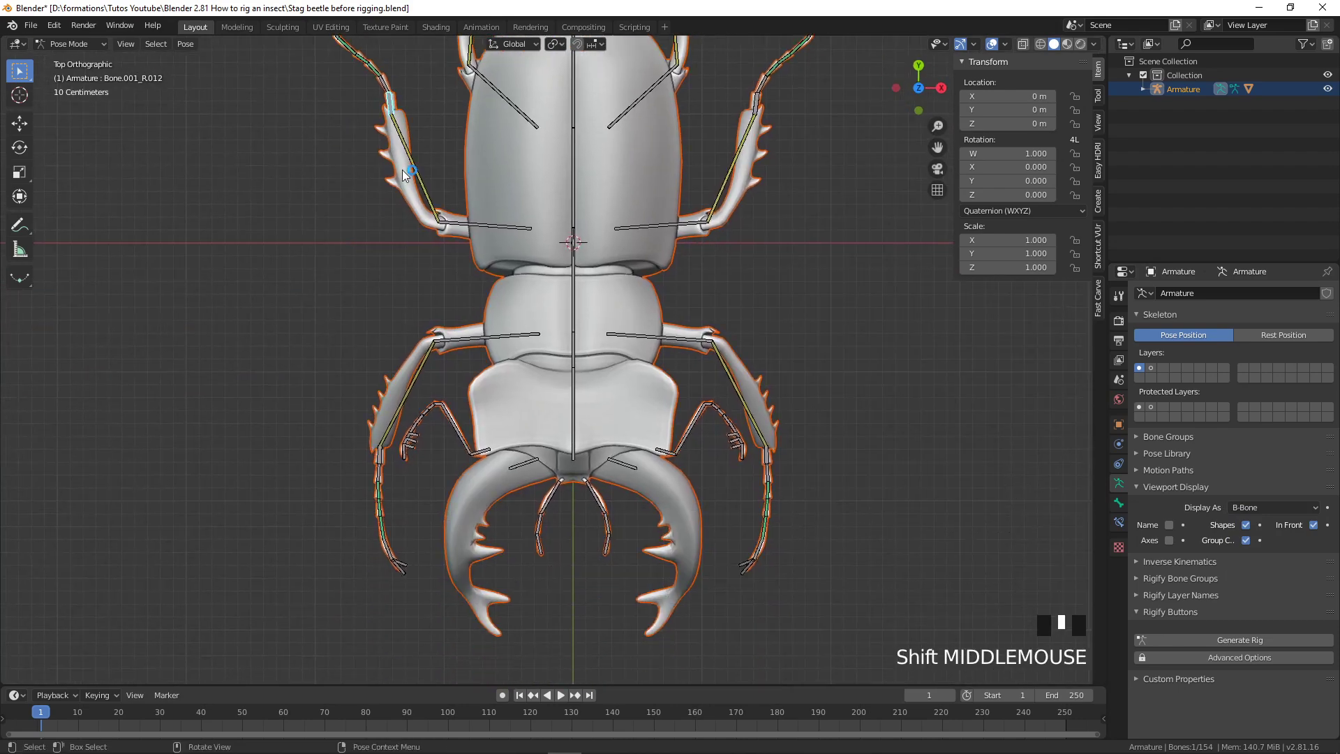
{"action": "scroll", "coordinate": [398, 175], "scroll_direction": "down", "scroll_amount": 2}
{"action": "key", "text": "g"}
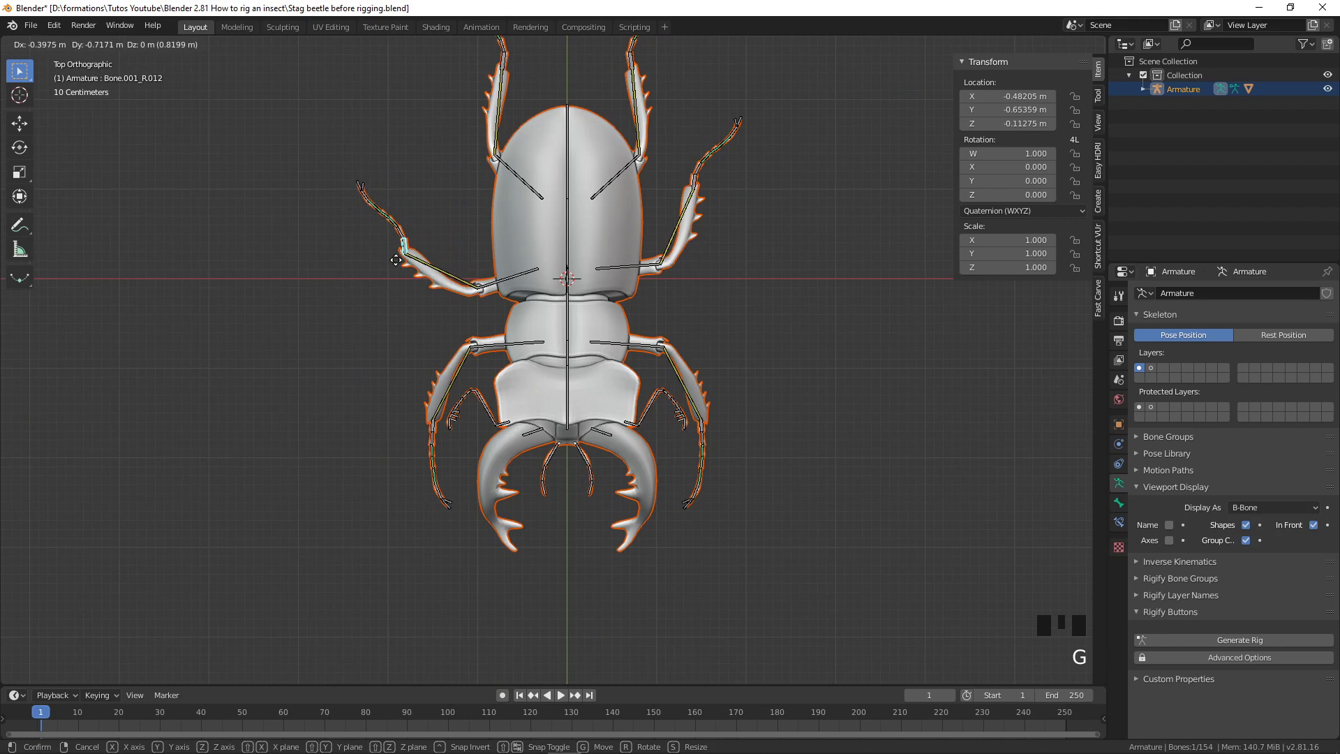
{"action": "left_click", "coordinate": [397, 260]}
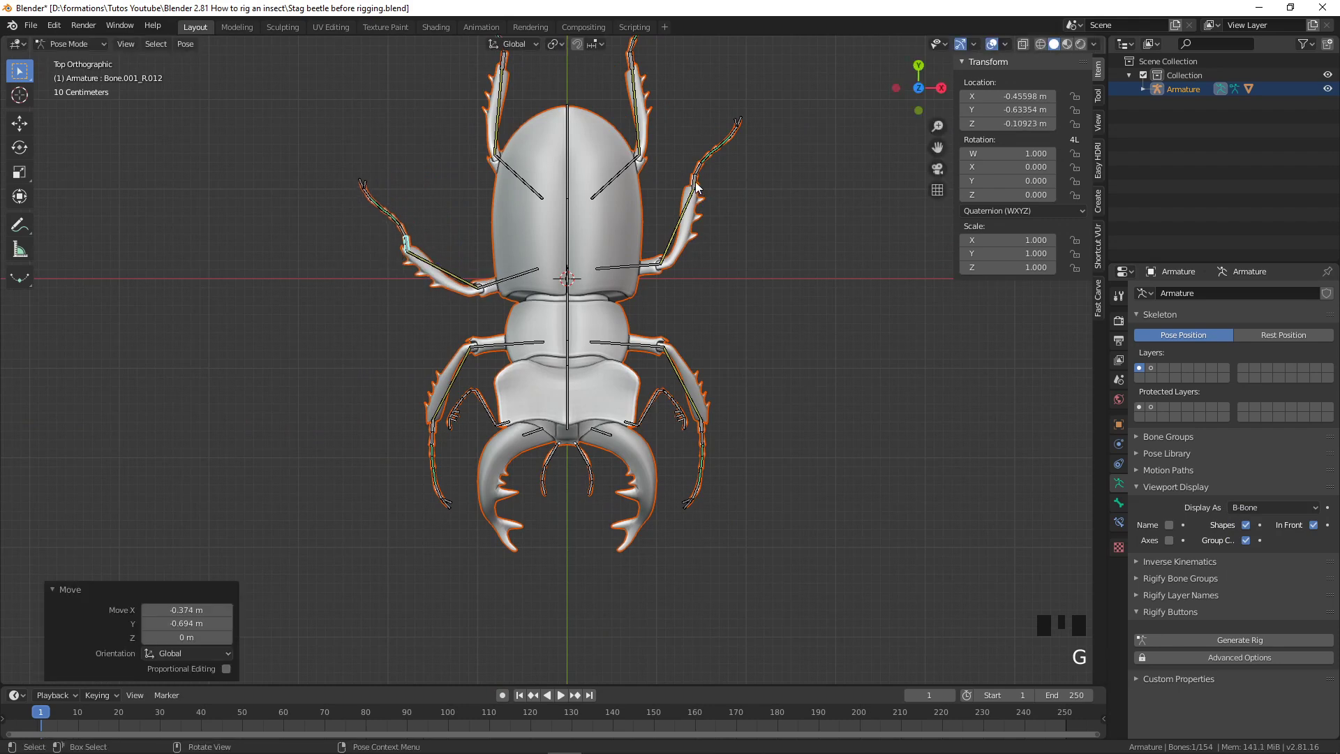
{"action": "left_click", "coordinate": [701, 192]}
{"action": "key", "text": "g"}
{"action": "left_click", "coordinate": [695, 213]}
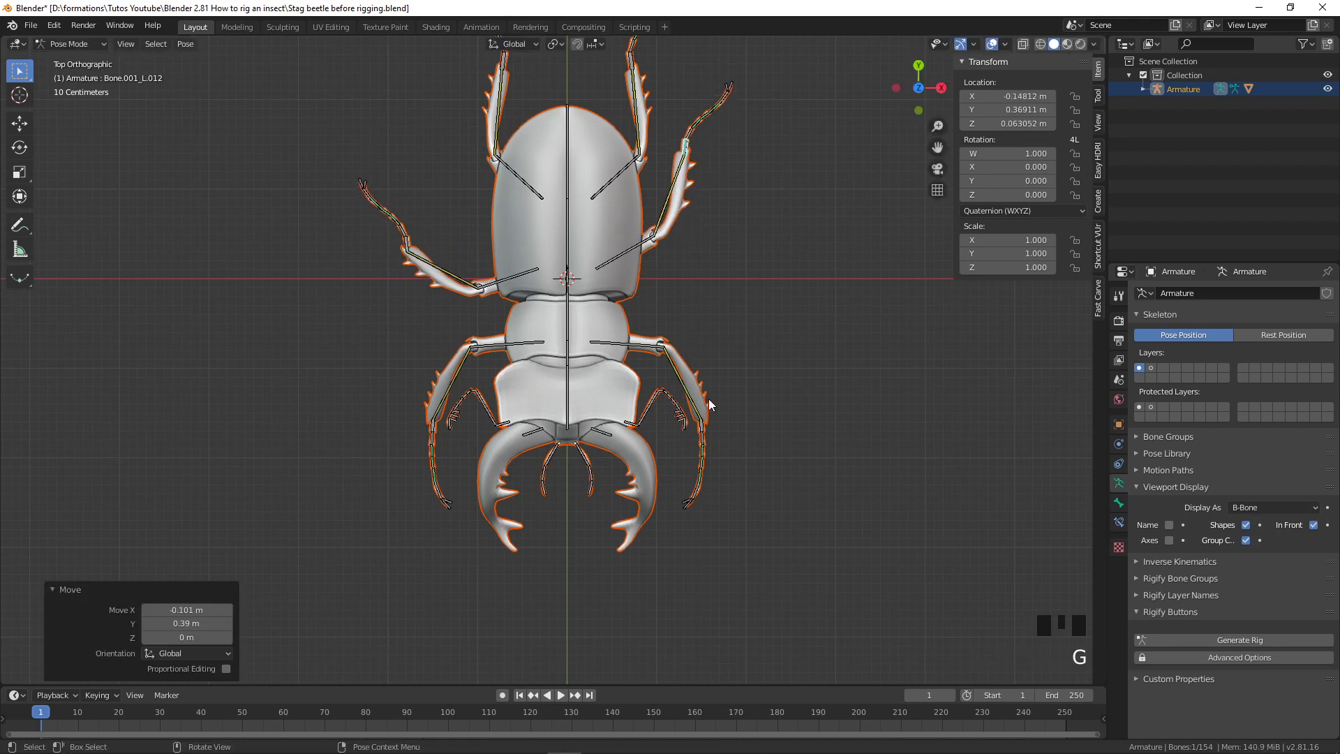
Move the left front foot's control bone about -0.09 m X, -0.35 m Y, and the right's about -0.13 m X, 0.45 m Y
{"action": "left_click", "coordinate": [703, 429]}
{"action": "key", "text": "g"}
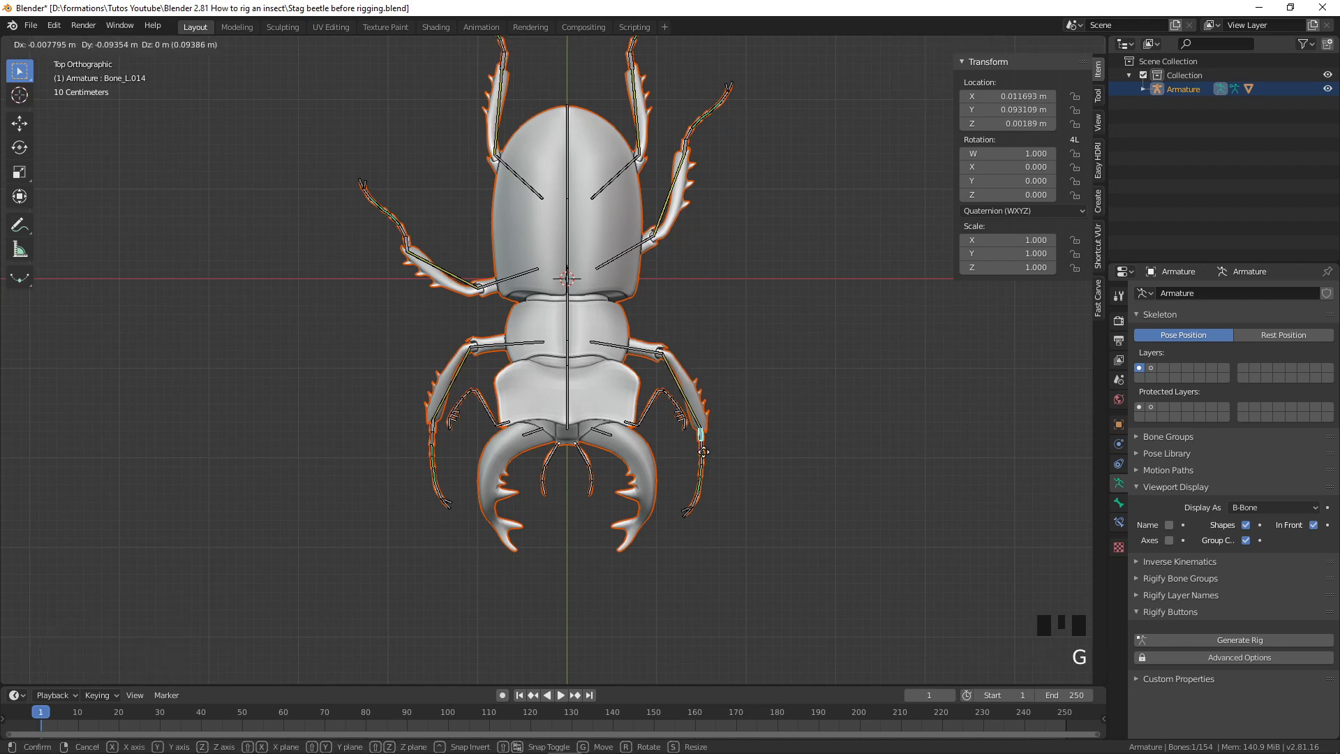
{"action": "left_click", "coordinate": [696, 467]}
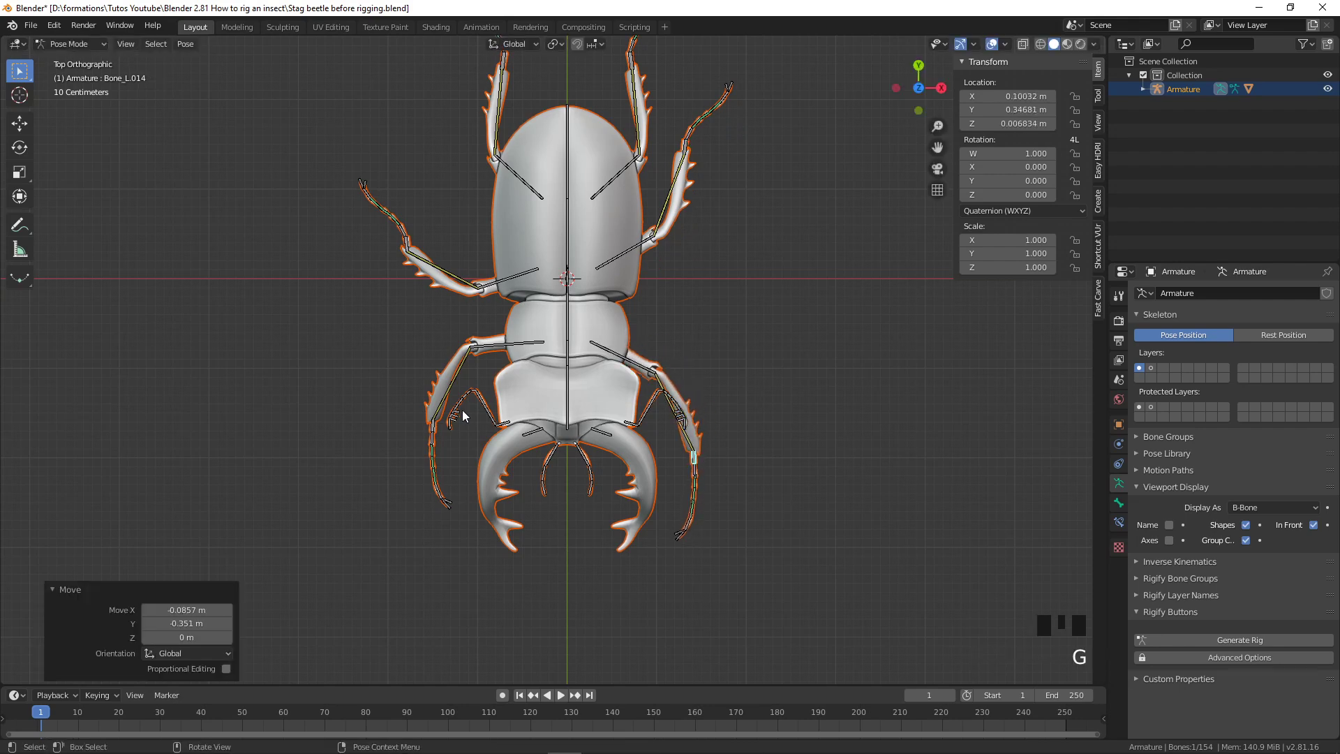
{"action": "left_click", "coordinate": [433, 437]}
{"action": "key", "text": "g"}
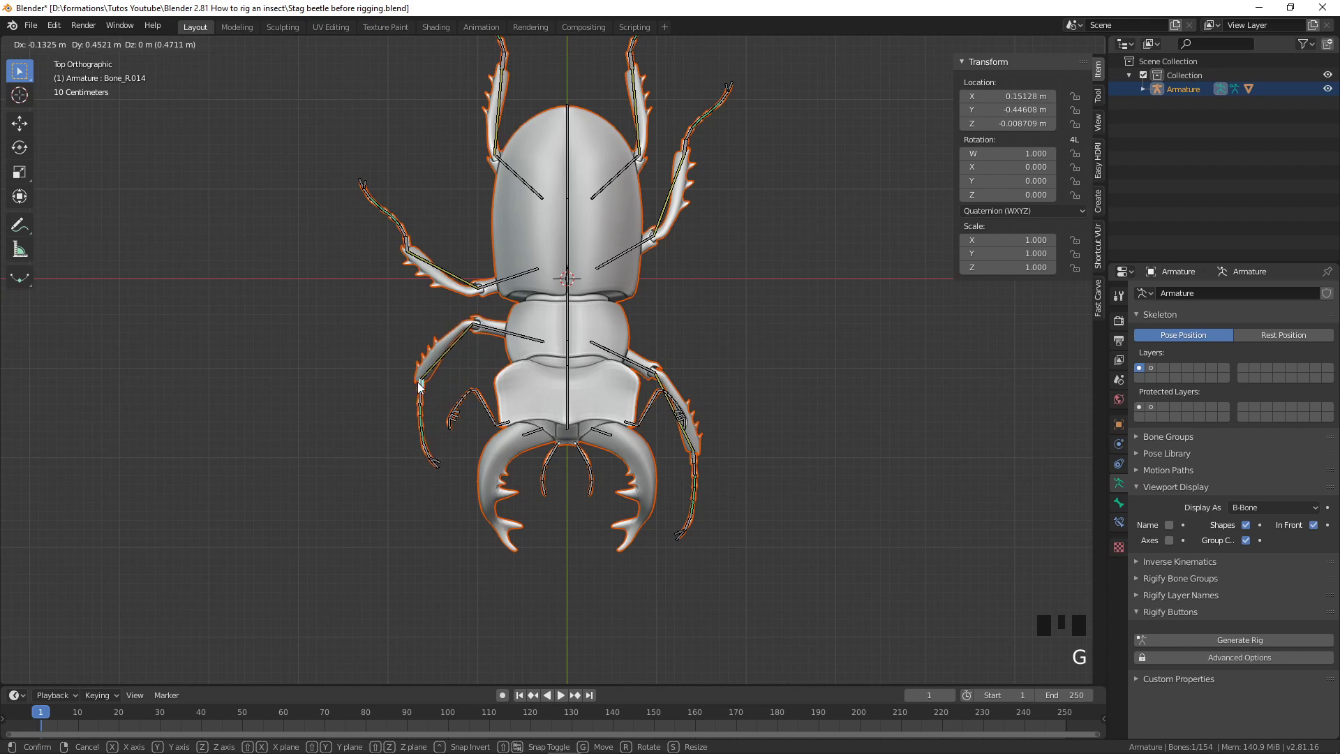
{"action": "left_click", "coordinate": [419, 387]}
Move the right rear foot's control bone about -0.29 m X, -0.07 m Y, and shift the left rear foot's control bone slightly forward
{"action": "scroll", "coordinate": [508, 121], "scroll_direction": "down", "scroll_amount": 1}
{"action": "left_click", "coordinate": [513, 112]}
{"action": "key", "text": "g"}
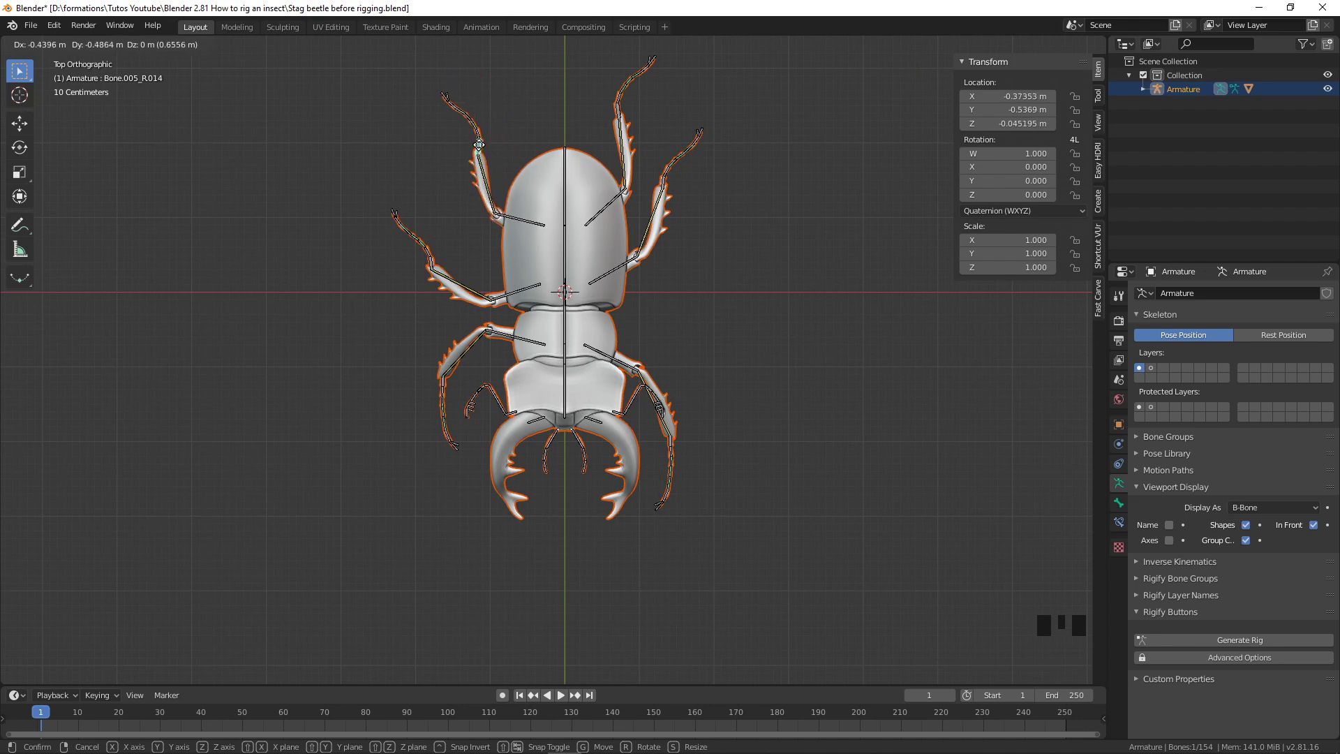
{"action": "left_click", "coordinate": [491, 113]}
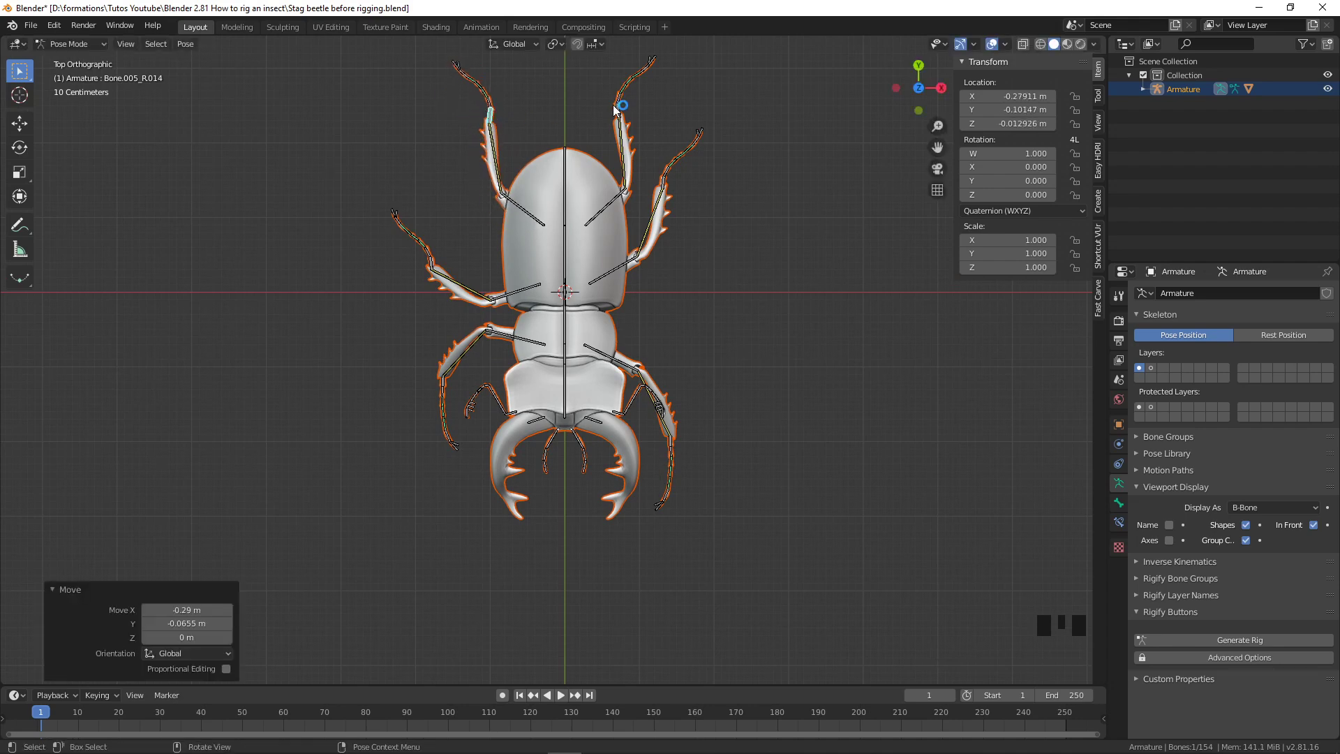
{"action": "left_click", "coordinate": [621, 110]}
{"action": "key", "text": "g"}
{"action": "left_click", "coordinate": [637, 136]}
Try rotating the bone at the front of the abdomen to lift the abdomen while the feet stay planted
{"action": "middle_click_drag", "start_coordinate": [483, 398], "coordinate": [527, 382]}
{"action": "left_click", "coordinate": [551, 375]}
{"action": "mouse_move", "coordinate": [460, 338]}
{"action": "middle_mouse_down"}
{"action": "mouse_move", "coordinate": [492, 346]}
{"action": "mouse_move", "coordinate": [444, 346]}
{"action": "middle_mouse_up"}
{"action": "left_click", "coordinate": [466, 340]}
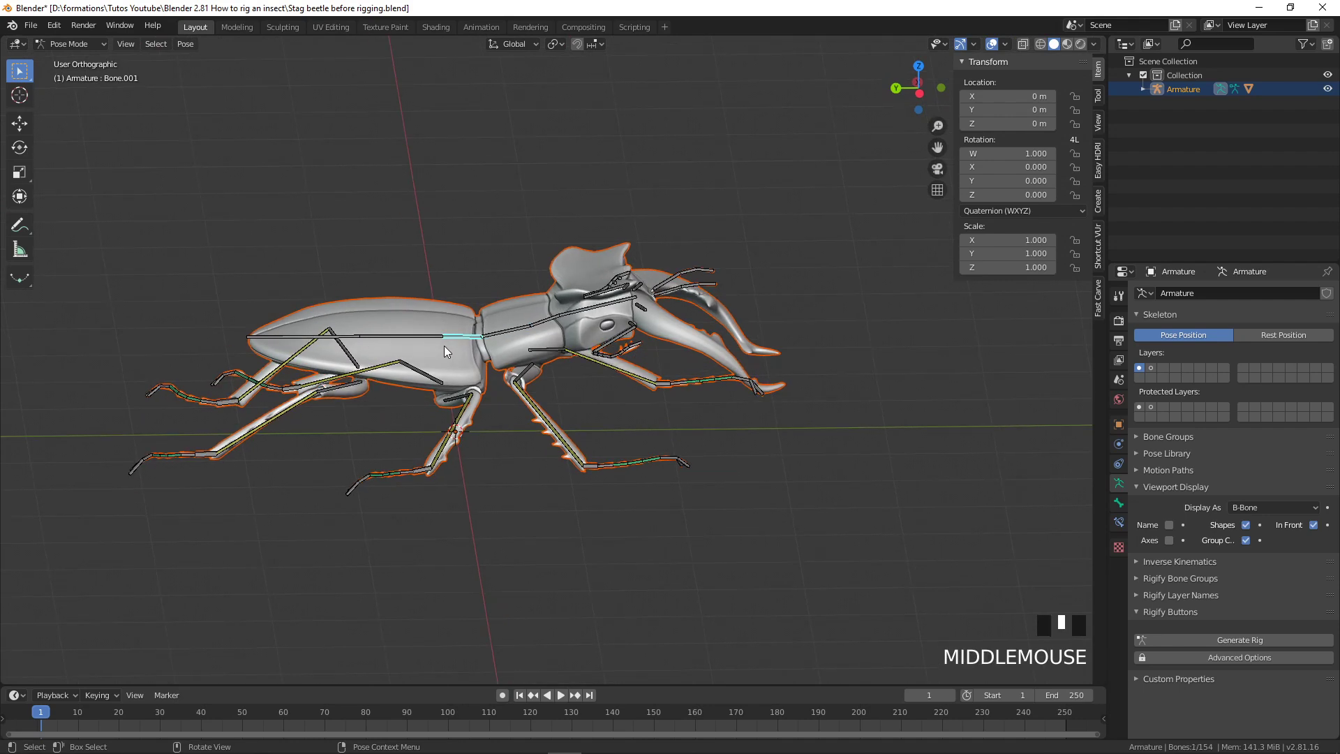
{"action": "key", "text": "r"}
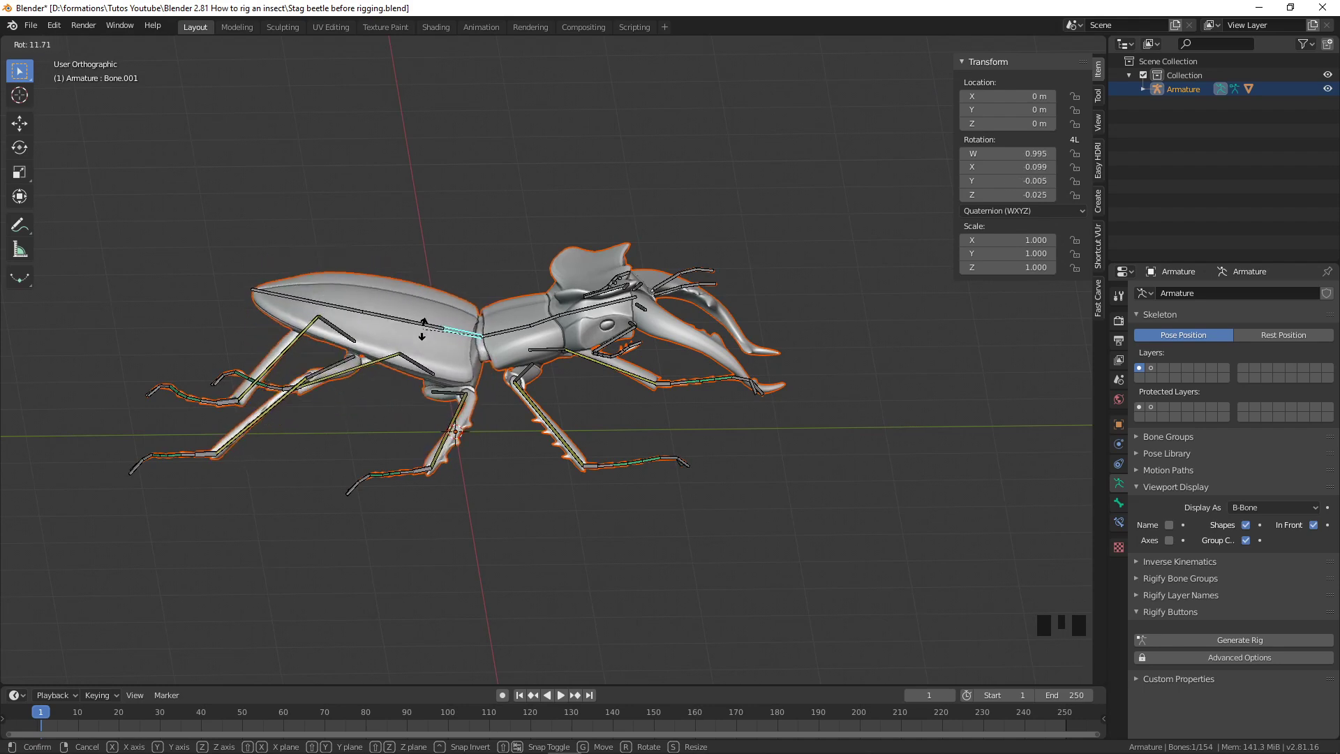
{"action": "right_click", "coordinate": [422, 327]}
Try moving the abdomen's front bone and the adjoining thorax bone together to shift the whole body
{"action": "middle_click_drag", "start_coordinate": [421, 327], "coordinate": [492, 348]}
{"action": "left_click", "coordinate": [466, 333], "text": "shift"}
{"action": "key", "text": "g"}
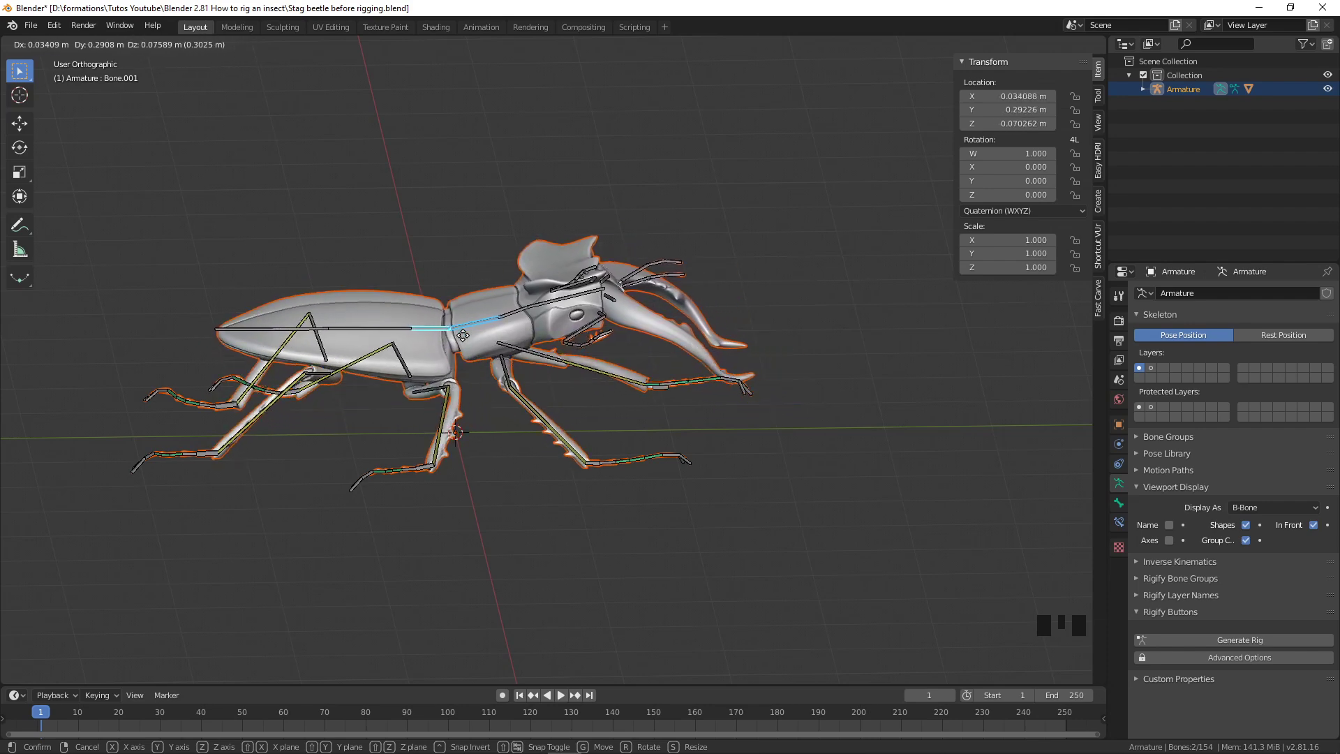
{"action": "right_click", "coordinate": [516, 337]}
Try moving the bone at the front of the abdomen on its own, without the adjoining thorax bone
{"action": "middle_click_drag", "start_coordinate": [515, 337], "coordinate": [573, 467]}
{"action": "scroll", "coordinate": [572, 467], "scroll_direction": "up", "scroll_amount": 2}
{"action": "middle_click_drag", "start_coordinate": [501, 438], "coordinate": [493, 354], "text": "shift"}
{"action": "left_click", "coordinate": [505, 343]}
{"action": "left_click", "coordinate": [480, 353], "text": "shift"}
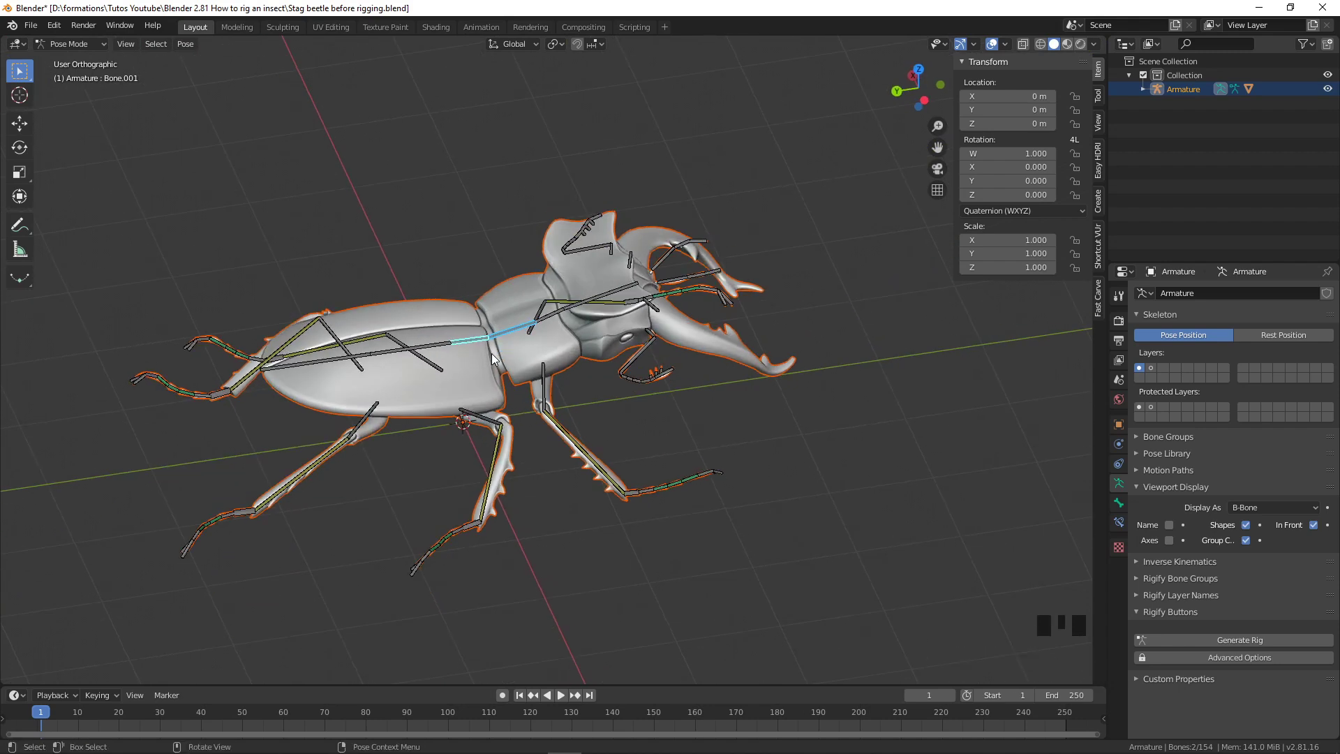
{"action": "middle_click_drag", "start_coordinate": [504, 386], "coordinate": [595, 341]}
{"action": "scroll", "coordinate": [536, 409], "scroll_direction": "up", "scroll_amount": 3}
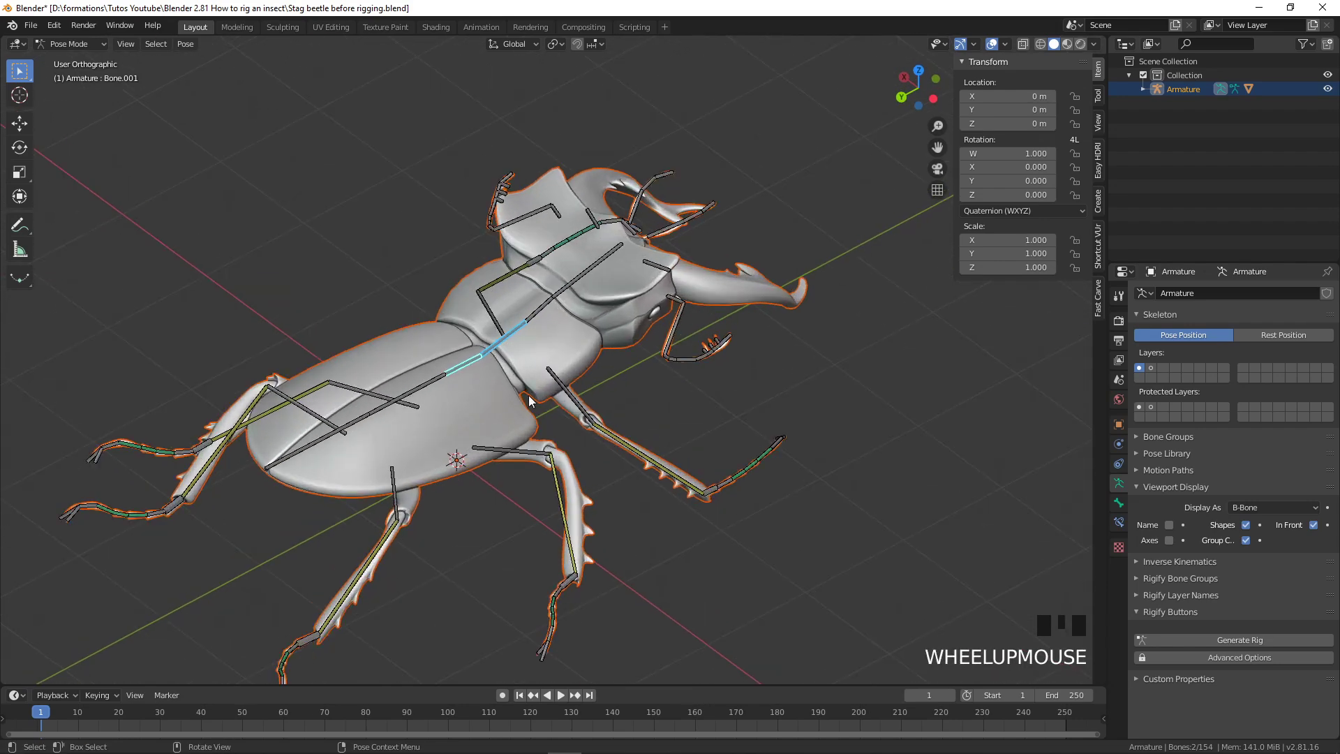
{"action": "left_click", "coordinate": [494, 377]}
{"action": "left_click", "coordinate": [468, 363]}
{"action": "mouse_move", "coordinate": [468, 363]}
{"action": "middle_mouse_down"}
{"action": "mouse_move", "coordinate": [445, 397]}
{"action": "mouse_move", "coordinate": [437, 356]}
{"action": "mouse_move", "coordinate": [459, 367]}
{"action": "middle_mouse_up"}
{"action": "key", "text": "g"}
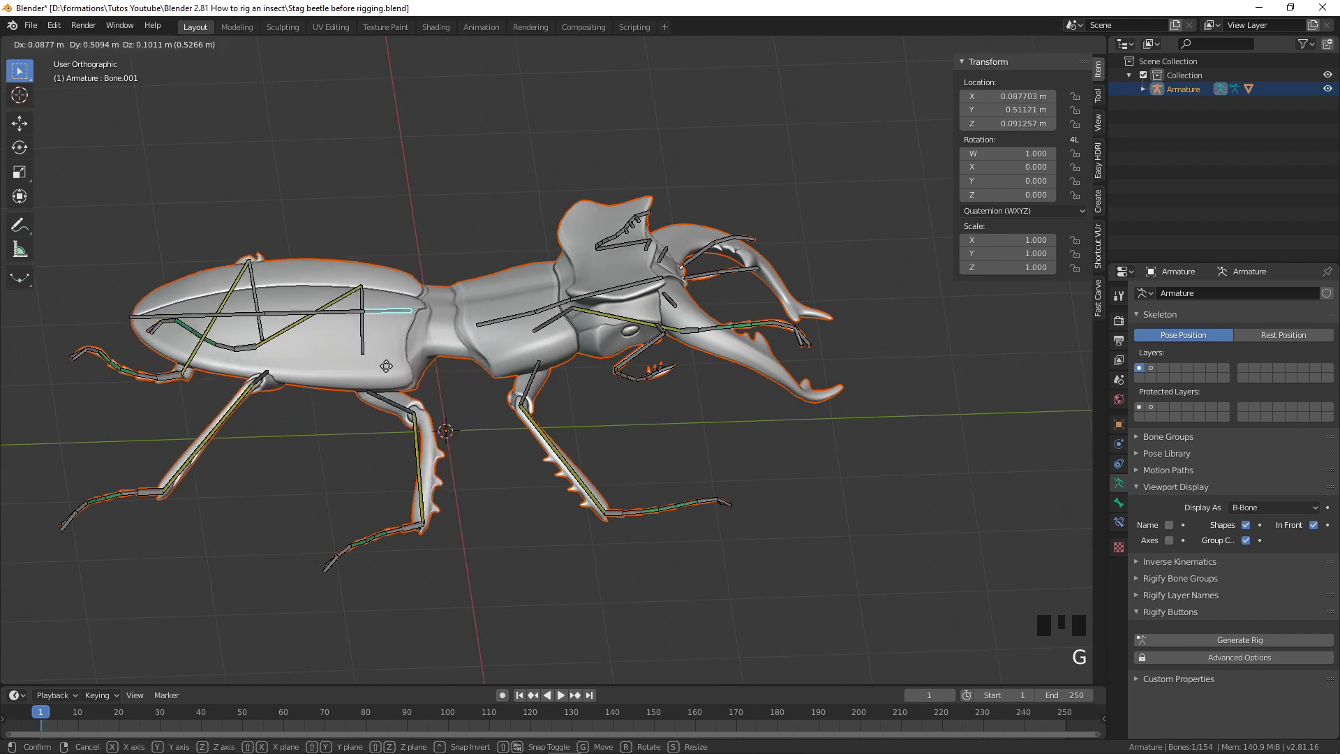
{"action": "right_click", "coordinate": [447, 357]}
Parent the abdomen's front bone to the adjoining thorax bone with Keep Offset, in armature Edit Mode
{"action": "middle_click_drag", "start_coordinate": [497, 339], "coordinate": [493, 368]}
{"action": "scroll", "coordinate": [493, 350], "scroll_direction": "up", "scroll_amount": 2}
{"action": "middle_click_drag", "start_coordinate": [485, 311], "coordinate": [600, 363], "text": "shift"}
{"action": "left_click", "coordinate": [600, 363]}
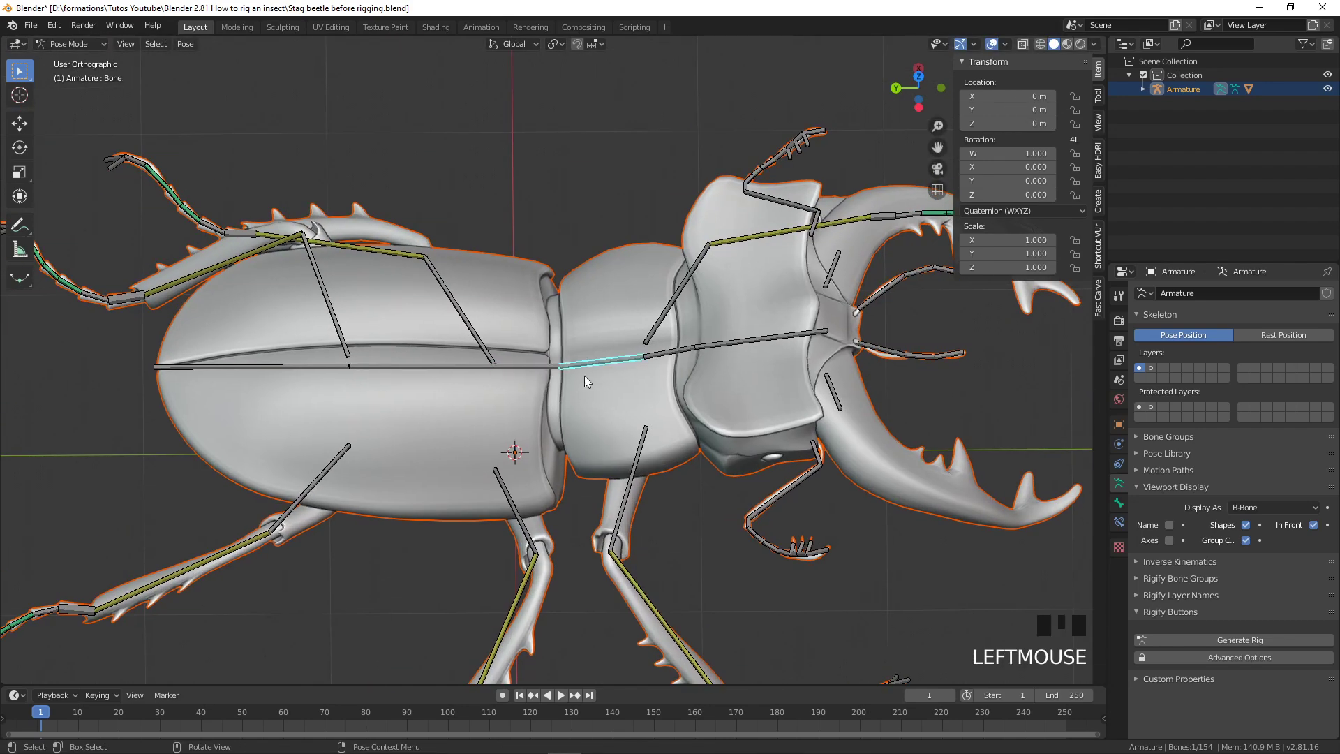
{"action": "left_click", "coordinate": [597, 365]}
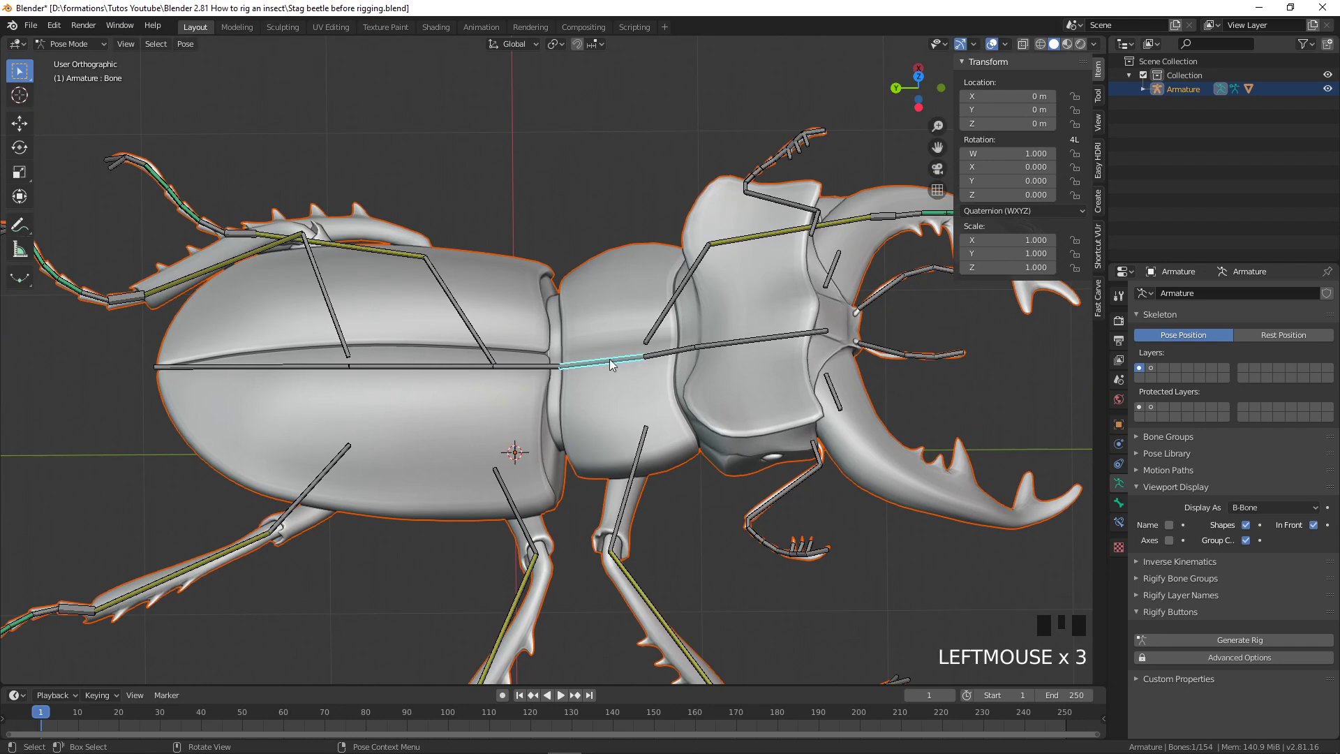
{"action": "middle_click_drag", "start_coordinate": [588, 385], "coordinate": [615, 361]}
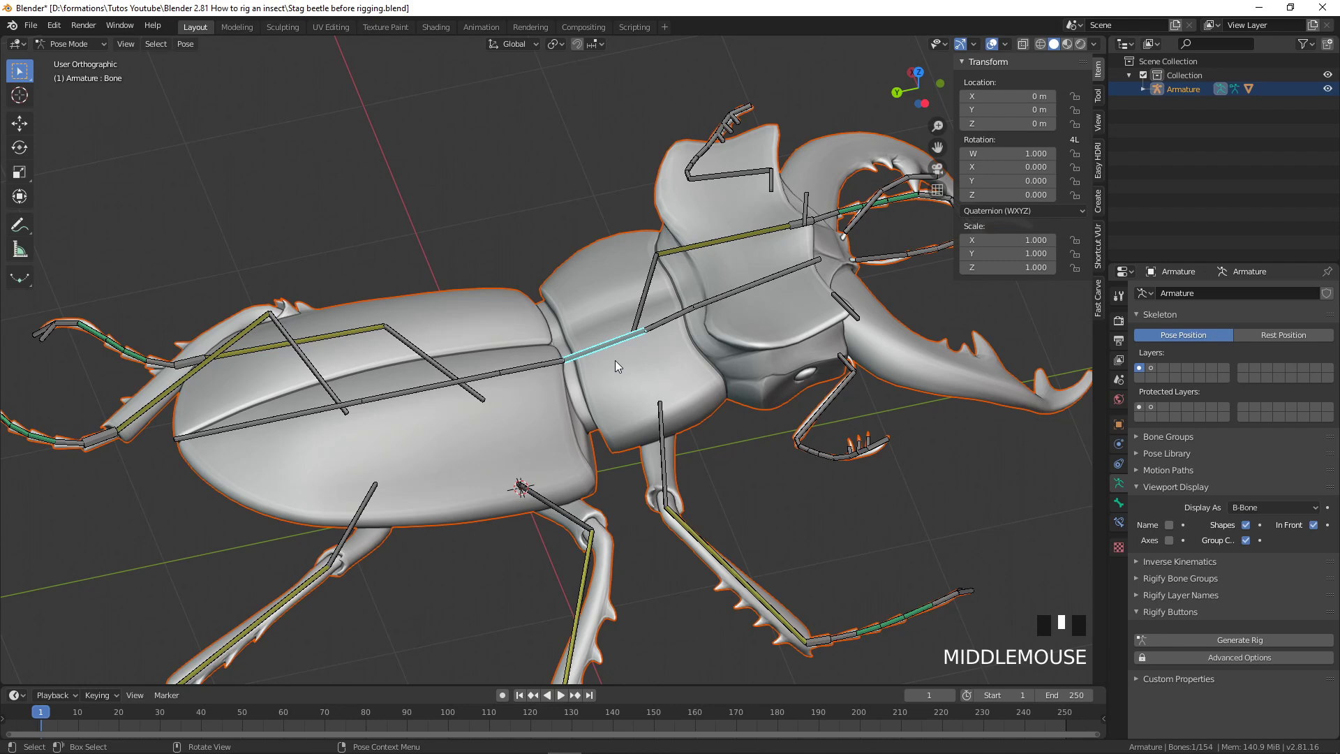
{"action": "key", "text": "Tab"}
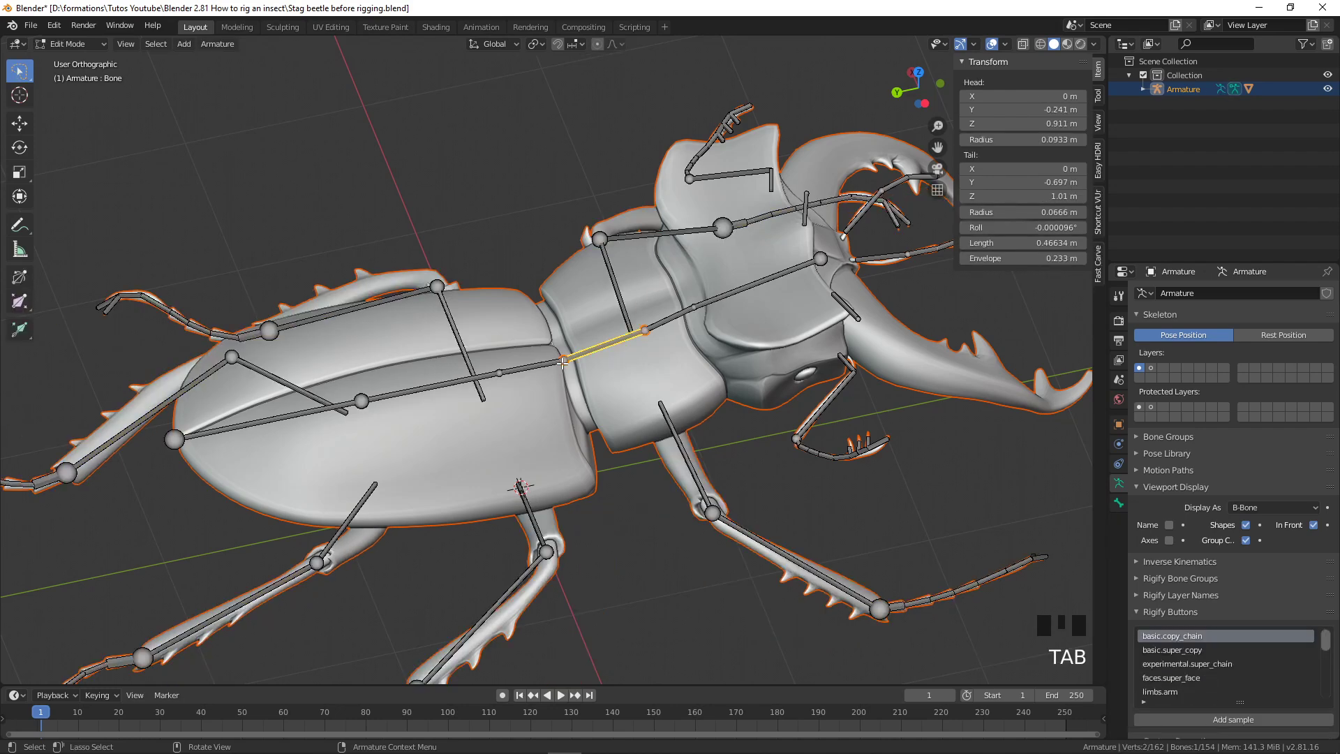
{"action": "left_click", "coordinate": [545, 365]}
{"action": "left_click", "coordinate": [610, 345], "text": "shift"}
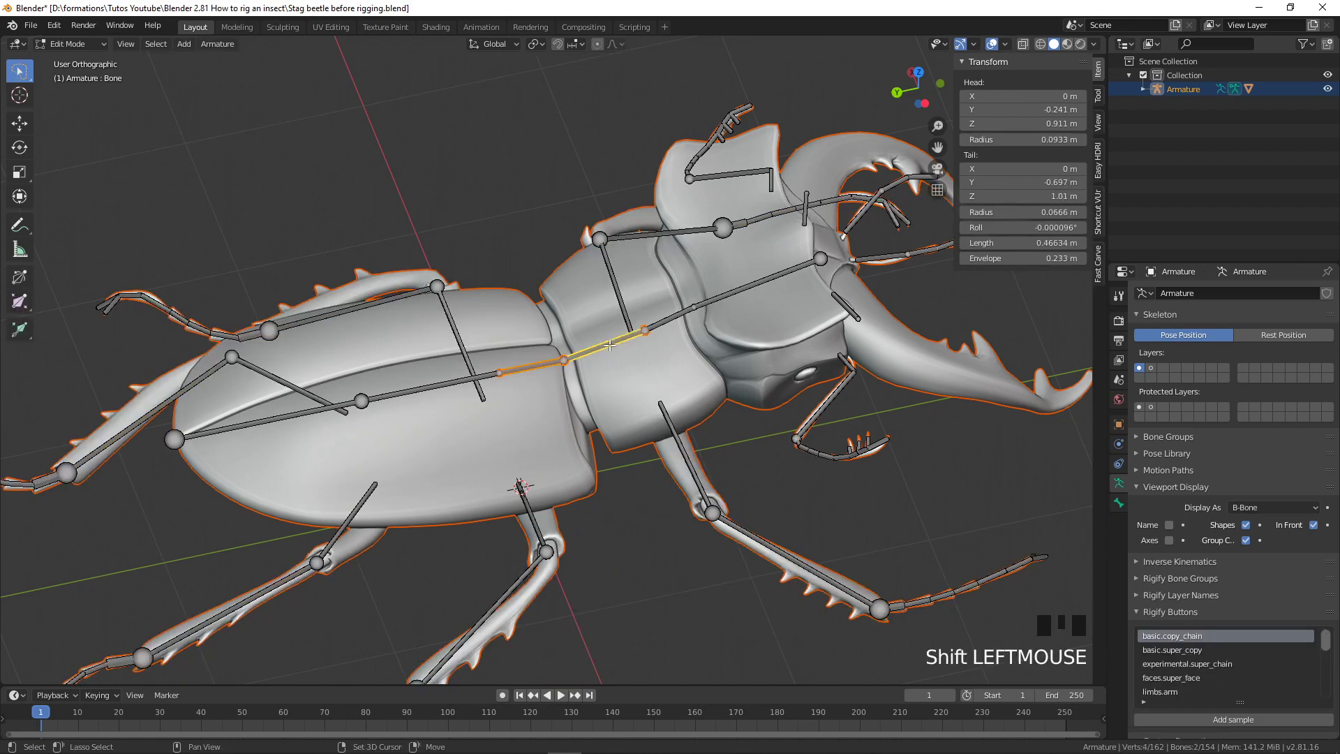
{"action": "key", "text": "ctrl+p"}
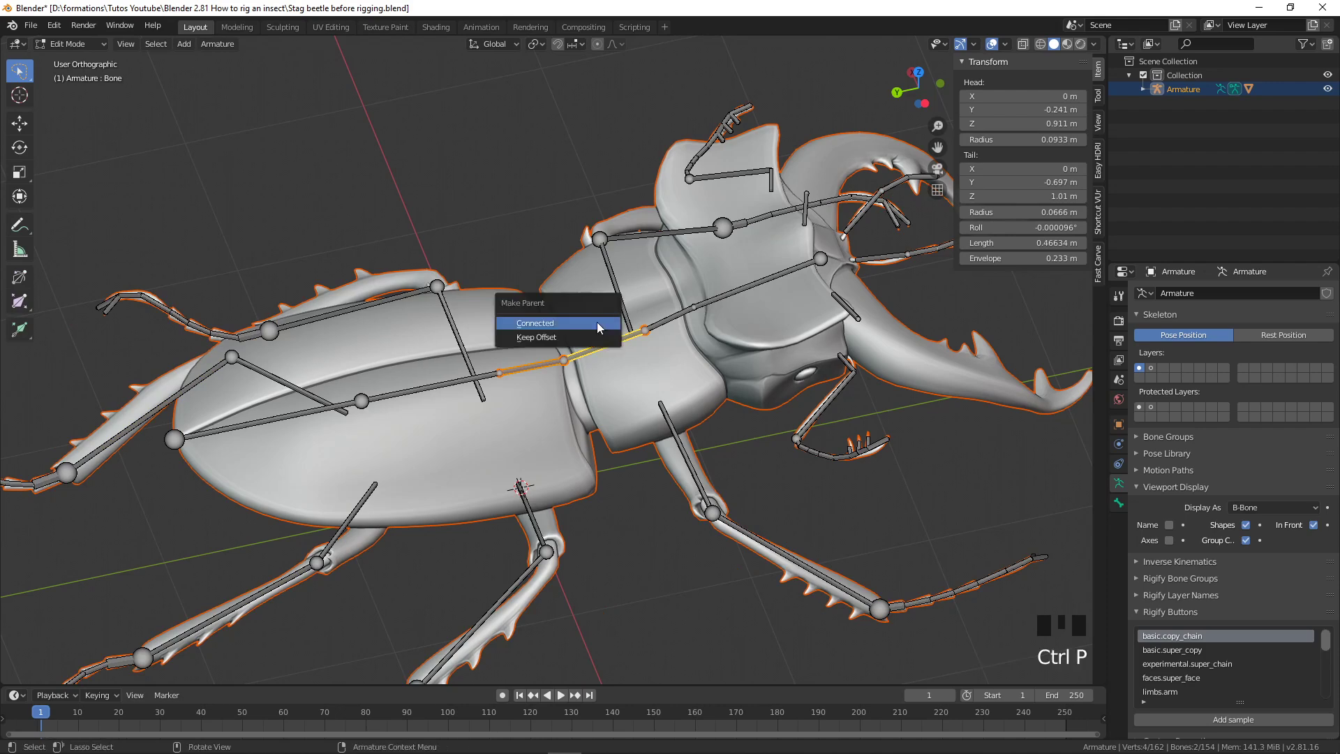
{"action": "left_click", "coordinate": [593, 342]}
{"action": "scroll", "coordinate": [594, 343], "scroll_direction": "down", "scroll_amount": 2}
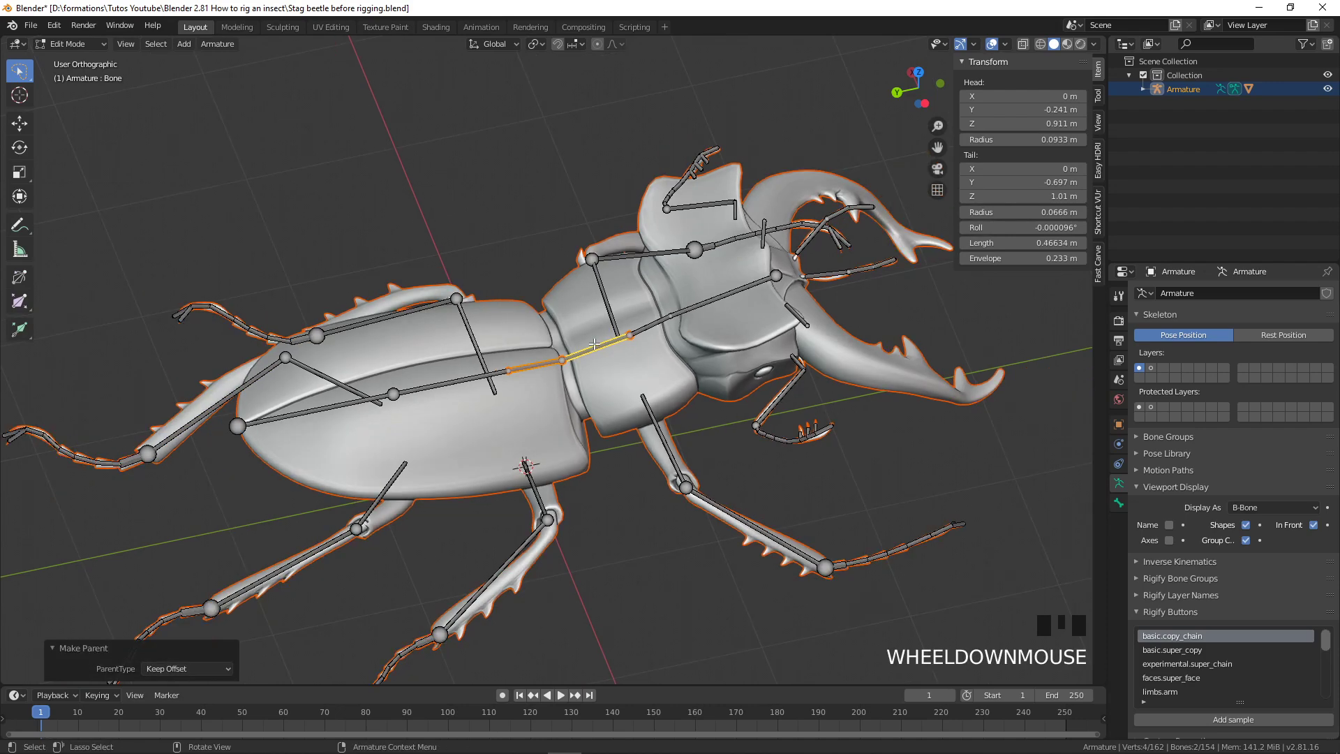
Try moving the thorax bone in Pose Mode to shift the whole body while the feet stay planted
{"action": "key", "text": "Tab"}
{"action": "left_click", "coordinate": [594, 353]}
{"action": "middle_click_drag", "start_coordinate": [593, 354], "coordinate": [590, 408]}
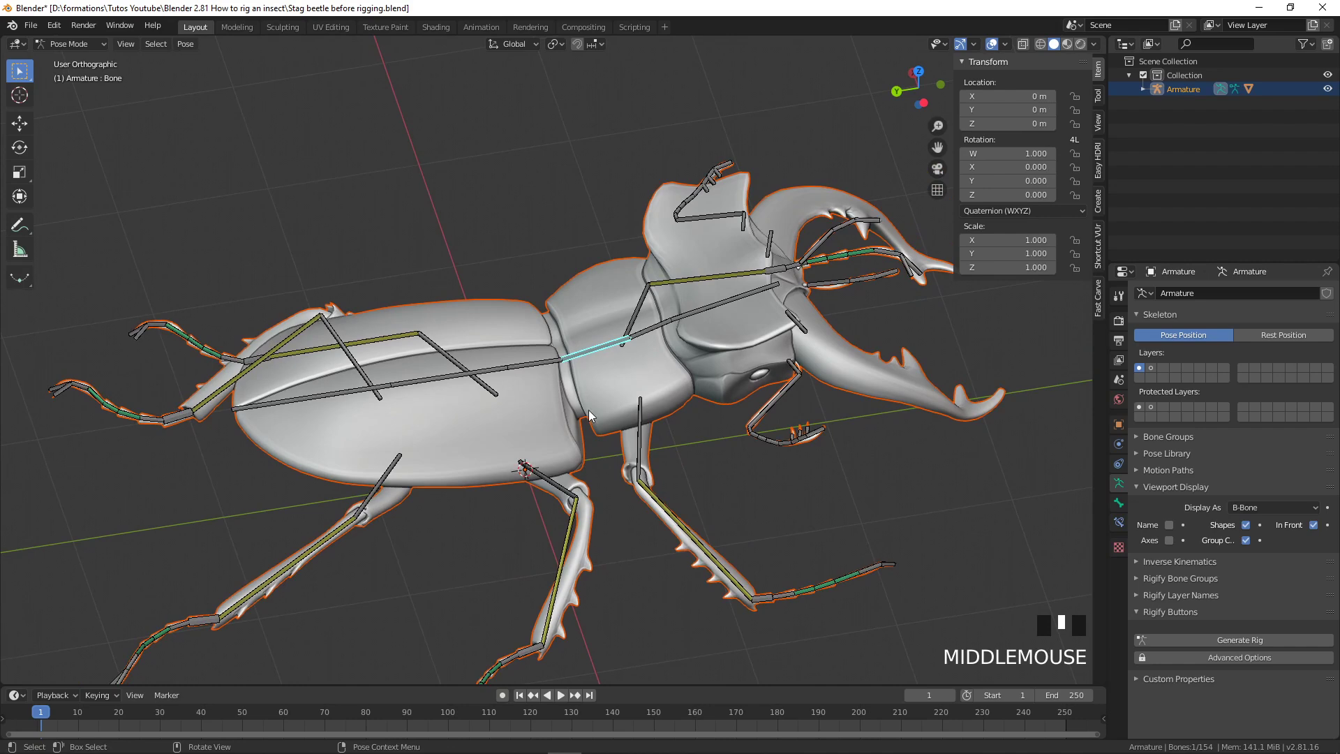
{"action": "key", "text": "g"}
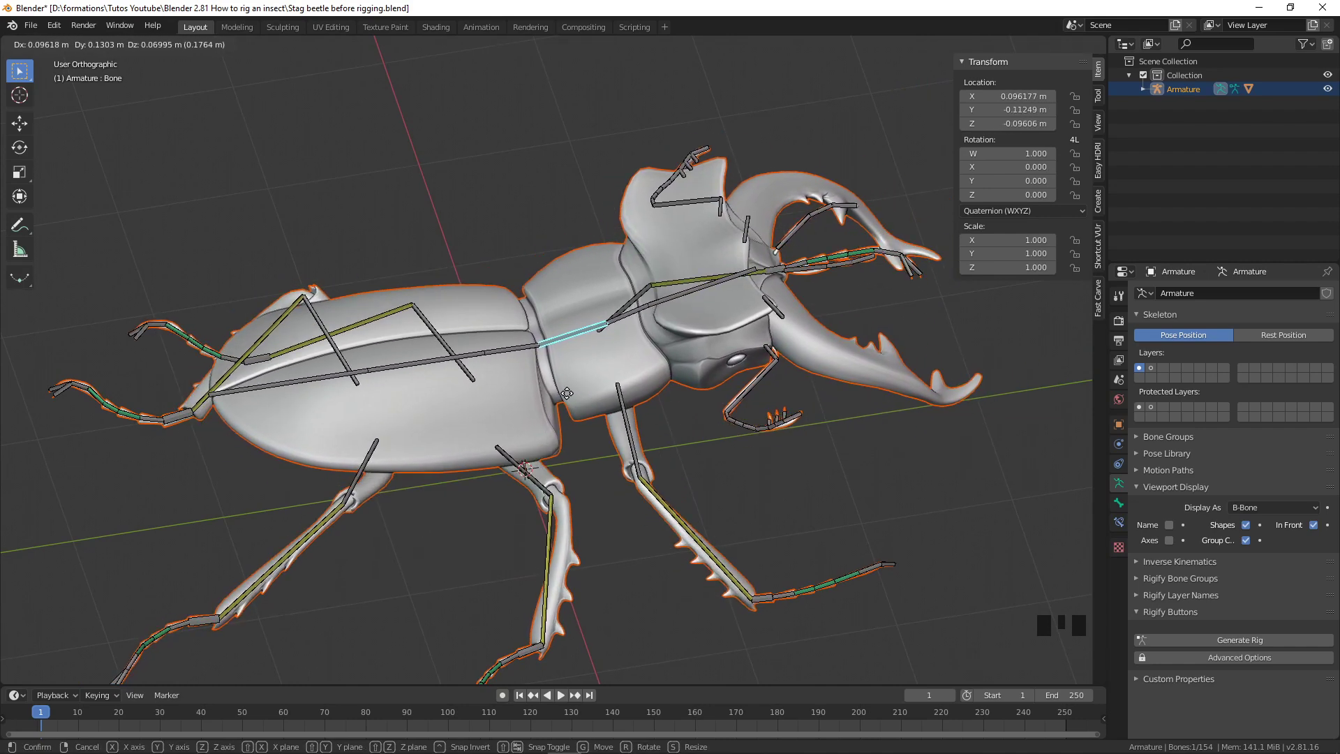
{"action": "right_click", "coordinate": [578, 395]}
Add a new bone to the armature at the 3D cursor, at the origin beneath the body, in Edit Mode
{"action": "scroll", "coordinate": [684, 405], "scroll_direction": "down", "scroll_amount": 4}
{"action": "middle_click_drag", "start_coordinate": [682, 411], "coordinate": [549, 354]}
{"action": "scroll", "coordinate": [661, 483], "scroll_direction": "up", "scroll_amount": 1}
{"action": "middle_click_drag", "start_coordinate": [595, 436], "coordinate": [606, 510]}
{"action": "scroll", "coordinate": [627, 540], "scroll_direction": "up", "scroll_amount": 1}
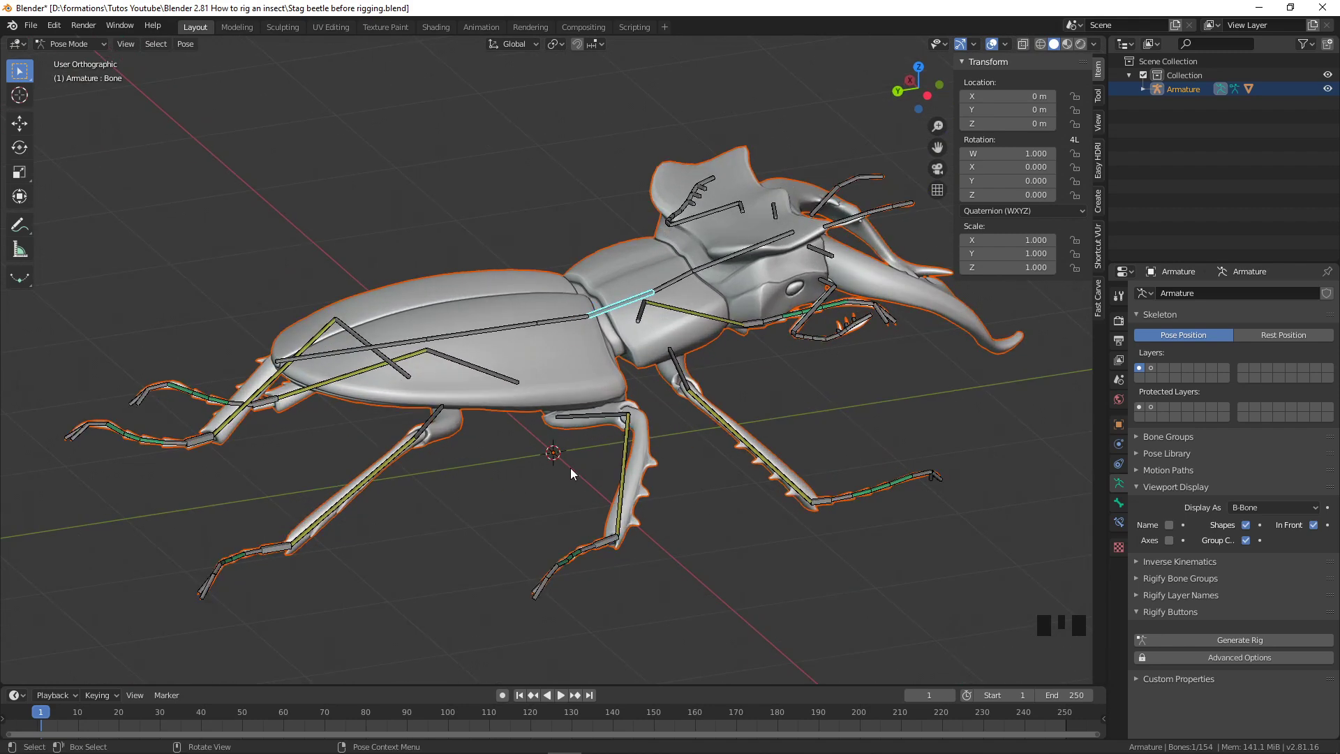
{"action": "scroll", "coordinate": [675, 414], "scroll_direction": "down", "scroll_amount": 1}
{"action": "middle_click_drag", "start_coordinate": [676, 414], "coordinate": [557, 447]}
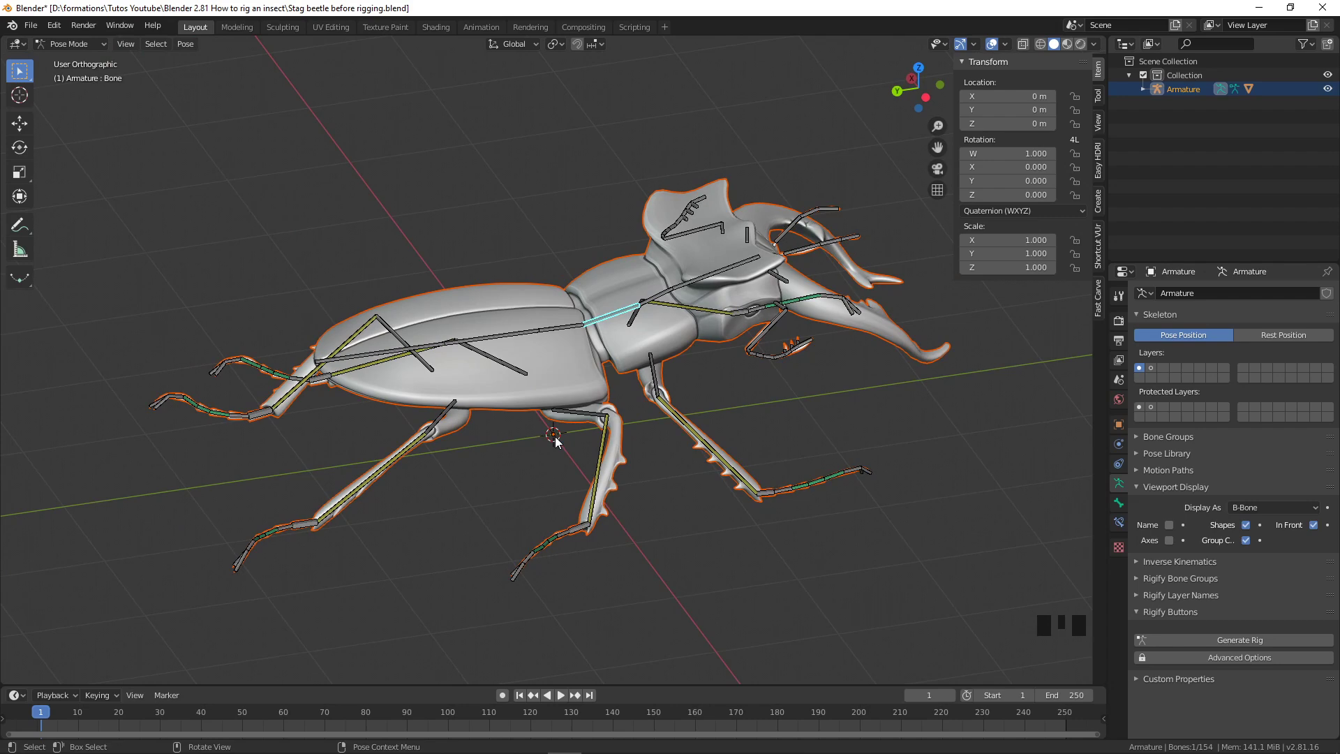
{"action": "key", "text": "Tab"}
{"action": "middle_click_drag", "start_coordinate": [555, 442], "coordinate": [621, 430]}
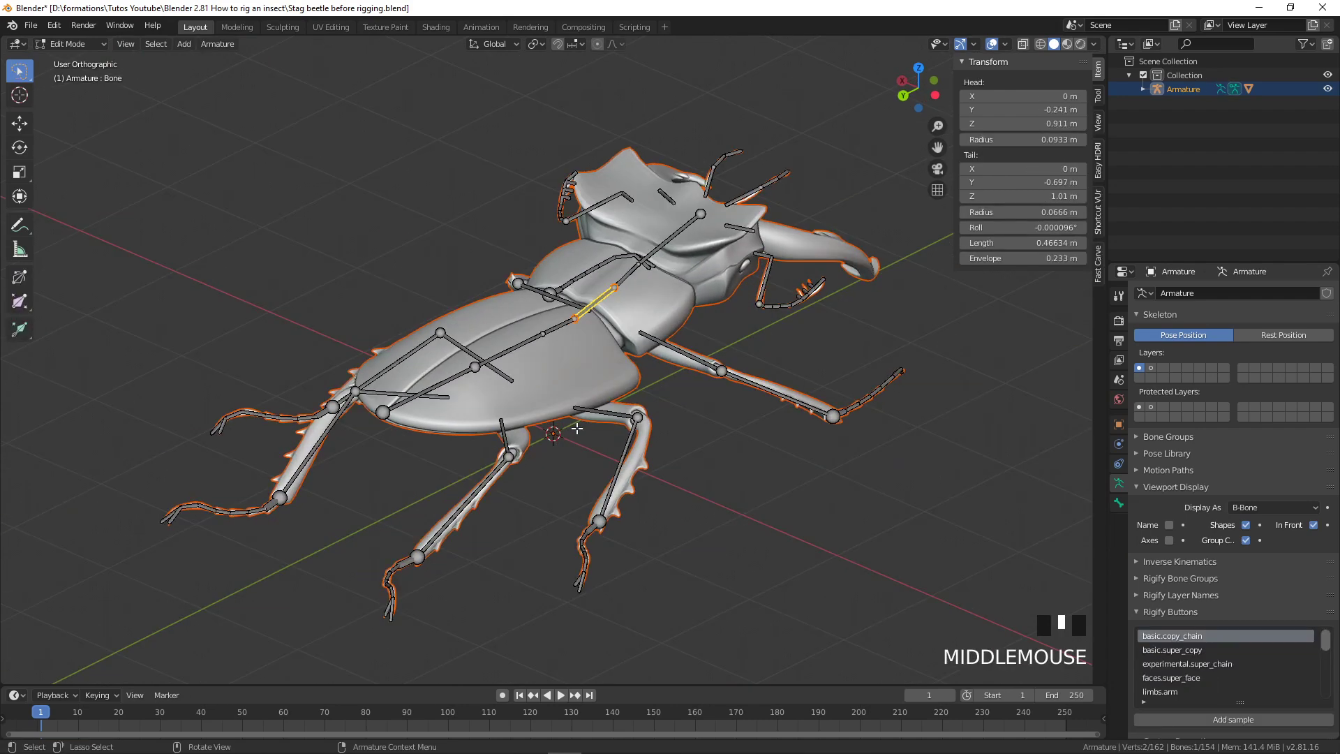
{"action": "key", "text": "shift+a"}
{"action": "scroll", "coordinate": [607, 423], "scroll_direction": "down", "scroll_amount": 3}
{"action": "left_click", "coordinate": [544, 350]}
{"action": "middle_click_drag", "start_coordinate": [544, 350], "coordinate": [559, 395]}
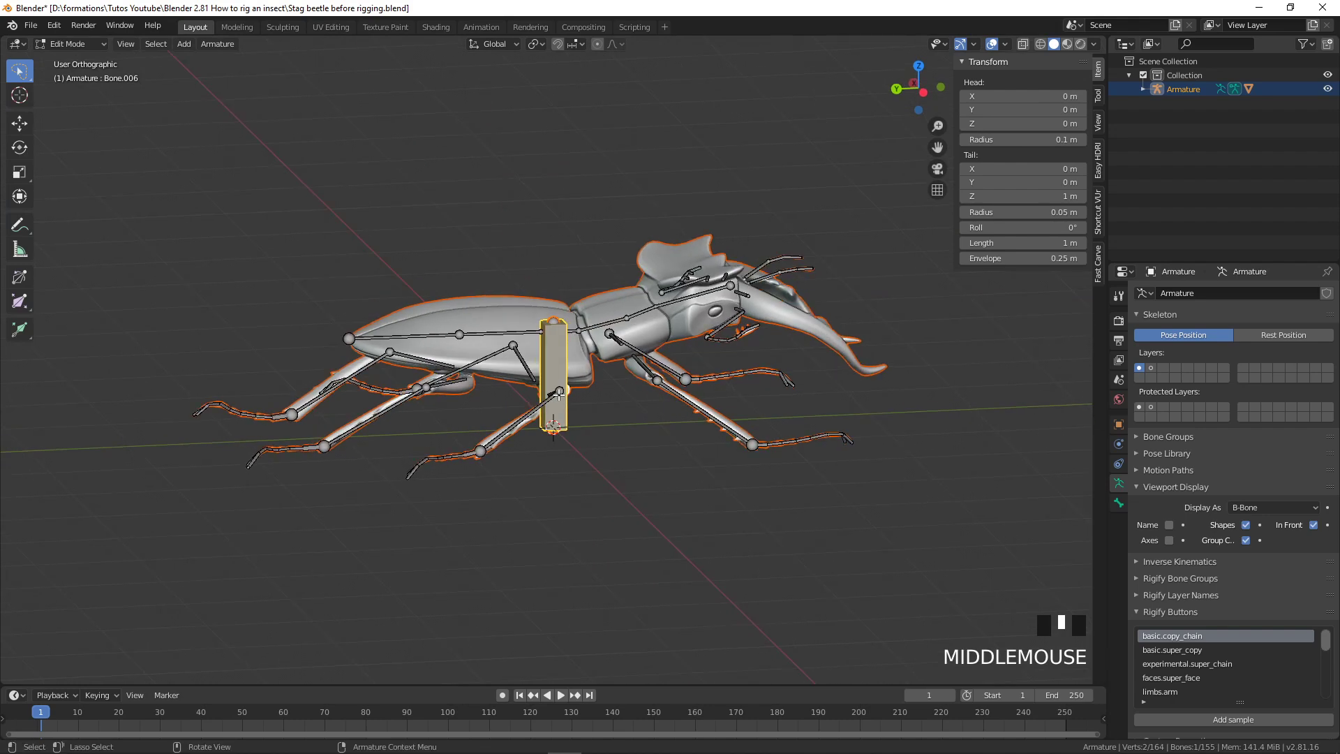
Rotate the new bone 90° in the right side view and lower it to about 0.01 m Z under the body
{"action": "key", "text": "KP_3"}
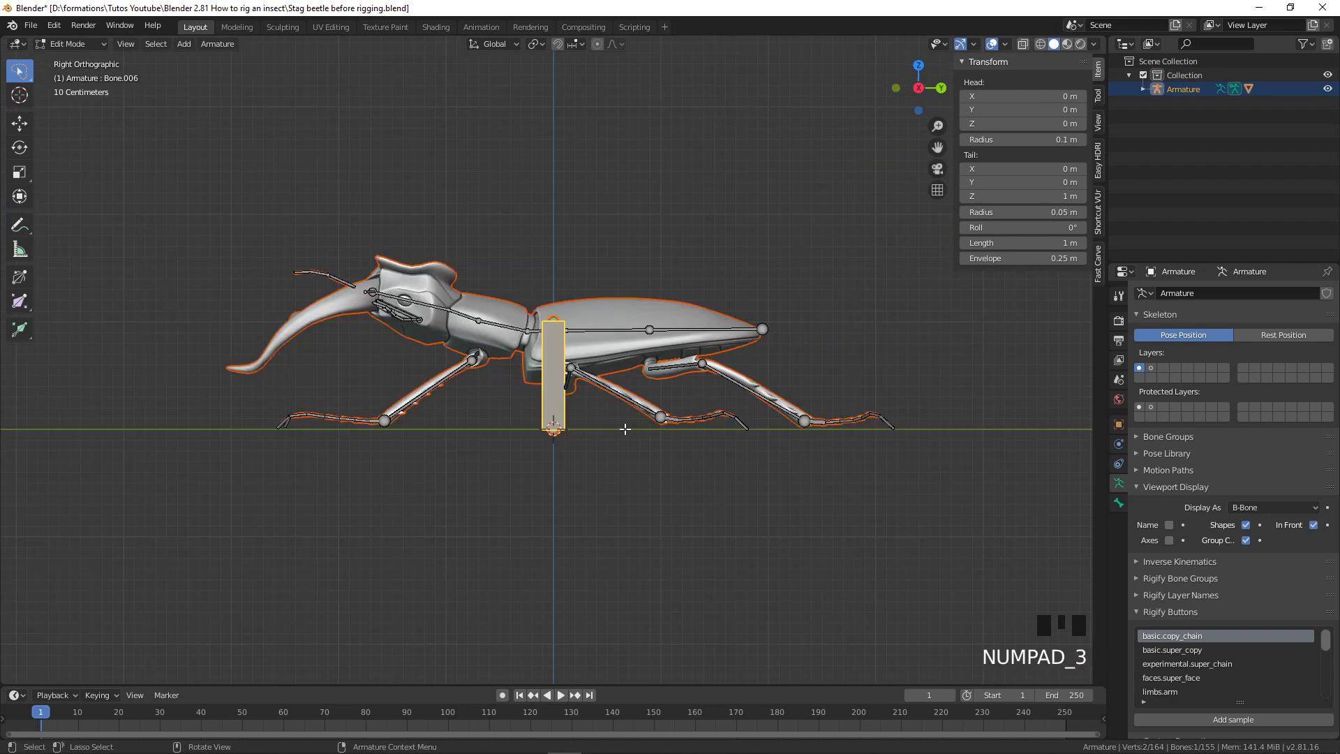
{"action": "type", "text": "r90"}
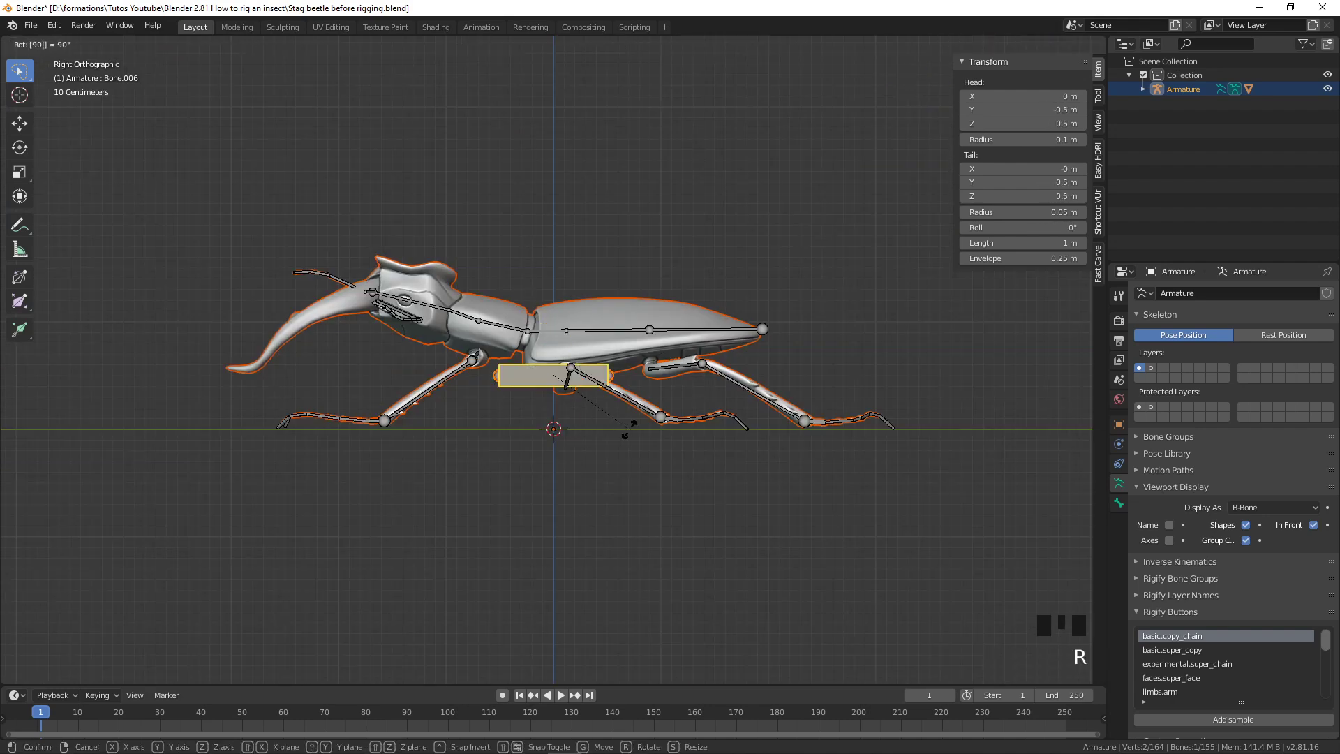
{"action": "key", "text": "Return"}
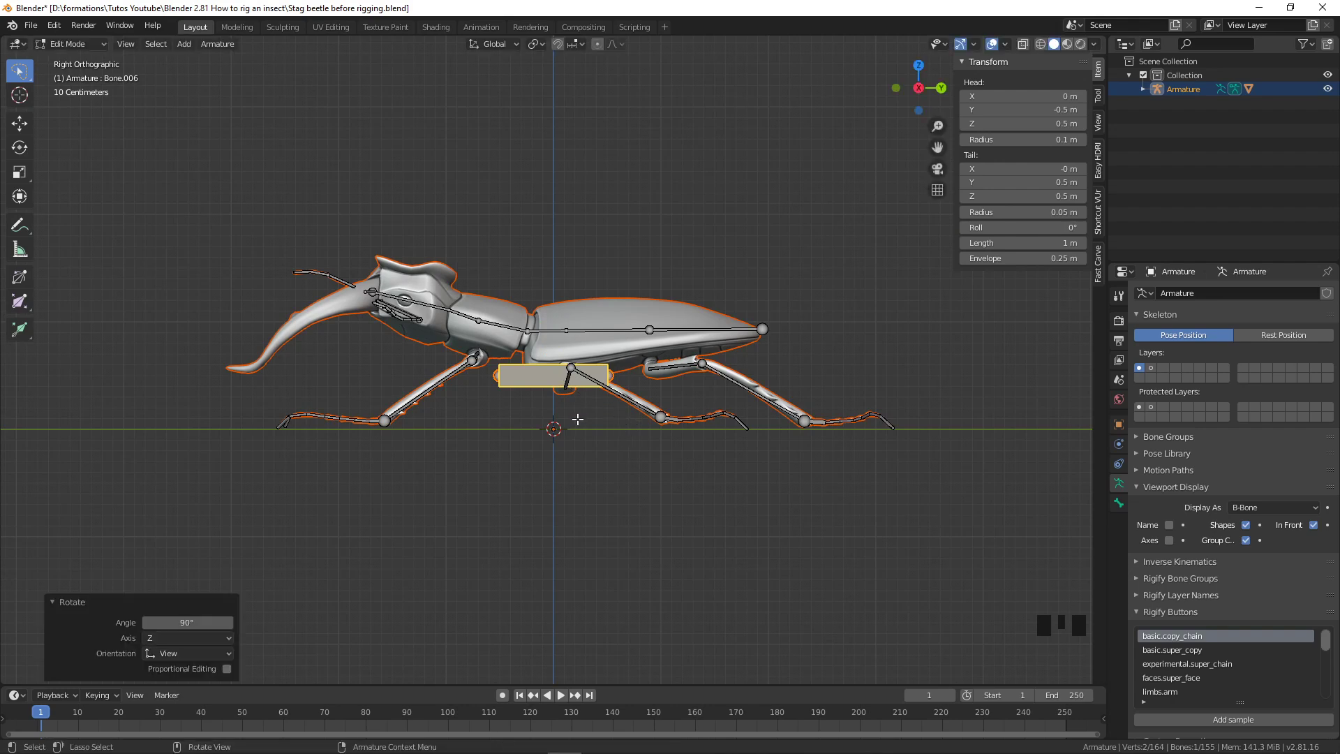
{"action": "key", "text": "g"}
{"action": "left_click", "coordinate": [688, 414]}
Parent the six foot control bones and the thorax bone to the new bone under the body with Keep Offset
{"action": "middle_click_drag", "start_coordinate": [689, 413], "coordinate": [612, 531]}
{"action": "key", "text": "ctrl+Tab"}
{"action": "scroll", "coordinate": [619, 469], "scroll_direction": "up", "scroll_amount": 2}
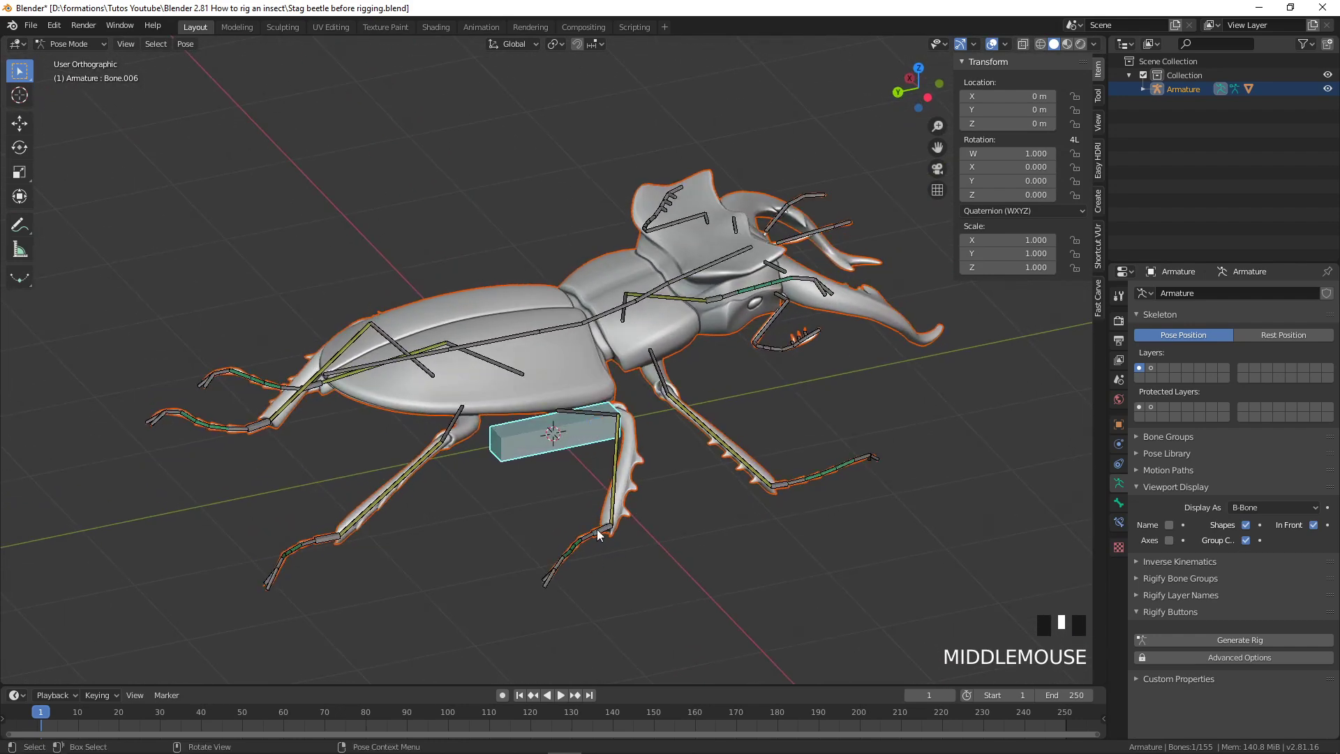
{"action": "left_click", "coordinate": [598, 529]}
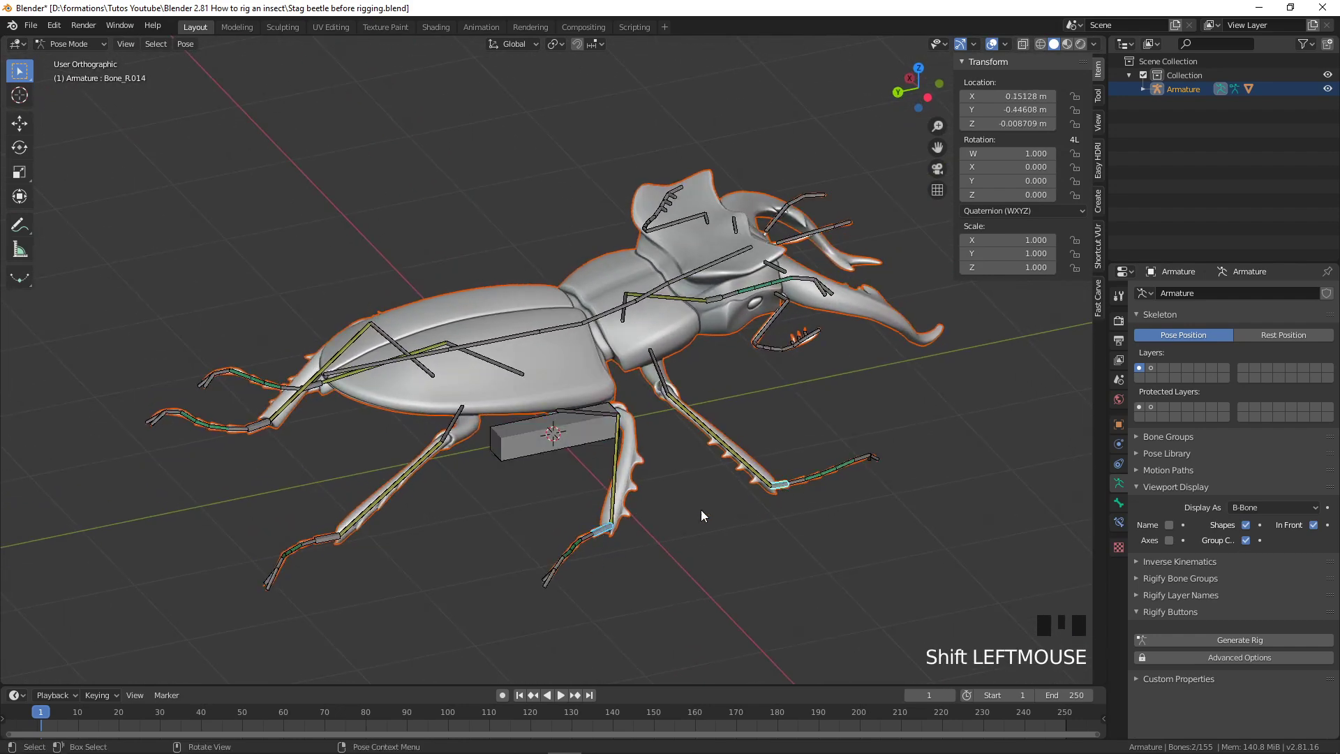
{"action": "left_click", "coordinate": [323, 538], "text": "shift"}
{"action": "middle_click_drag", "start_coordinate": [323, 538], "coordinate": [559, 568]}
{"action": "left_click", "coordinate": [686, 596], "text": "shift"}
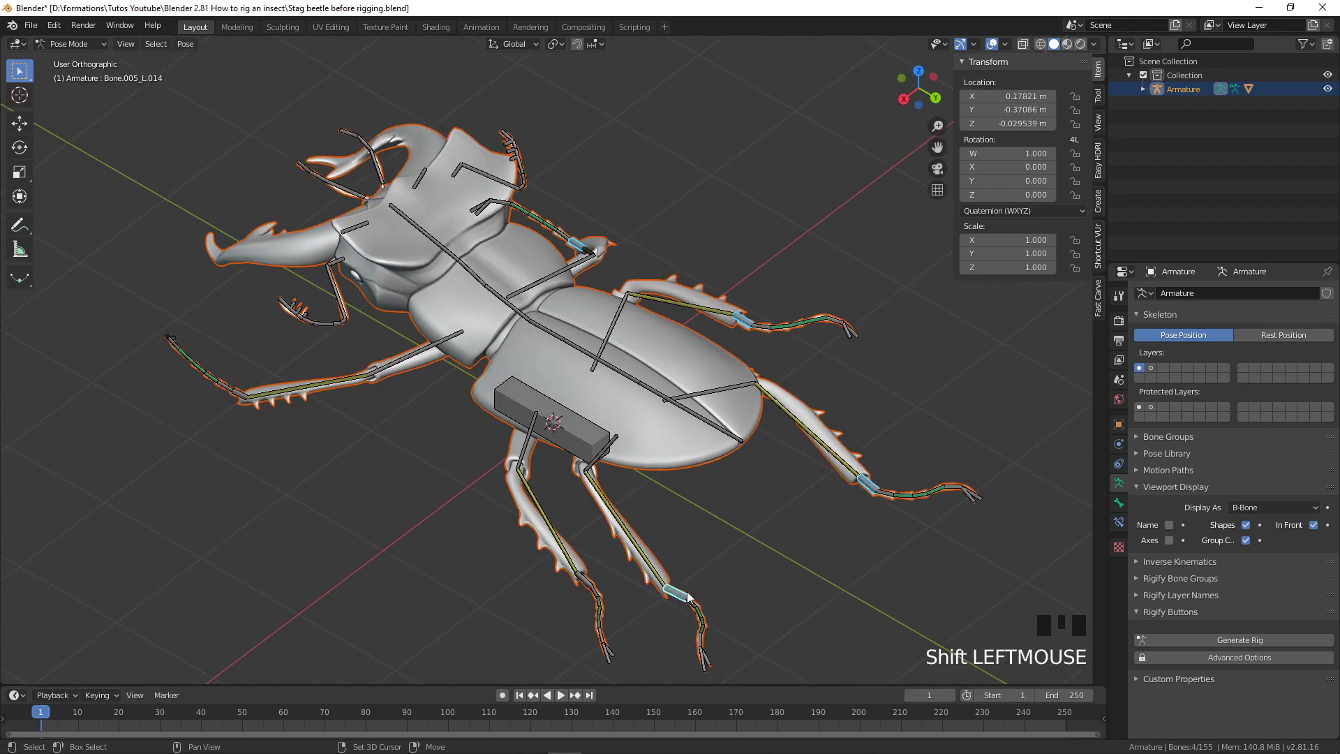
{"action": "left_click", "coordinate": [582, 578], "text": "shift"}
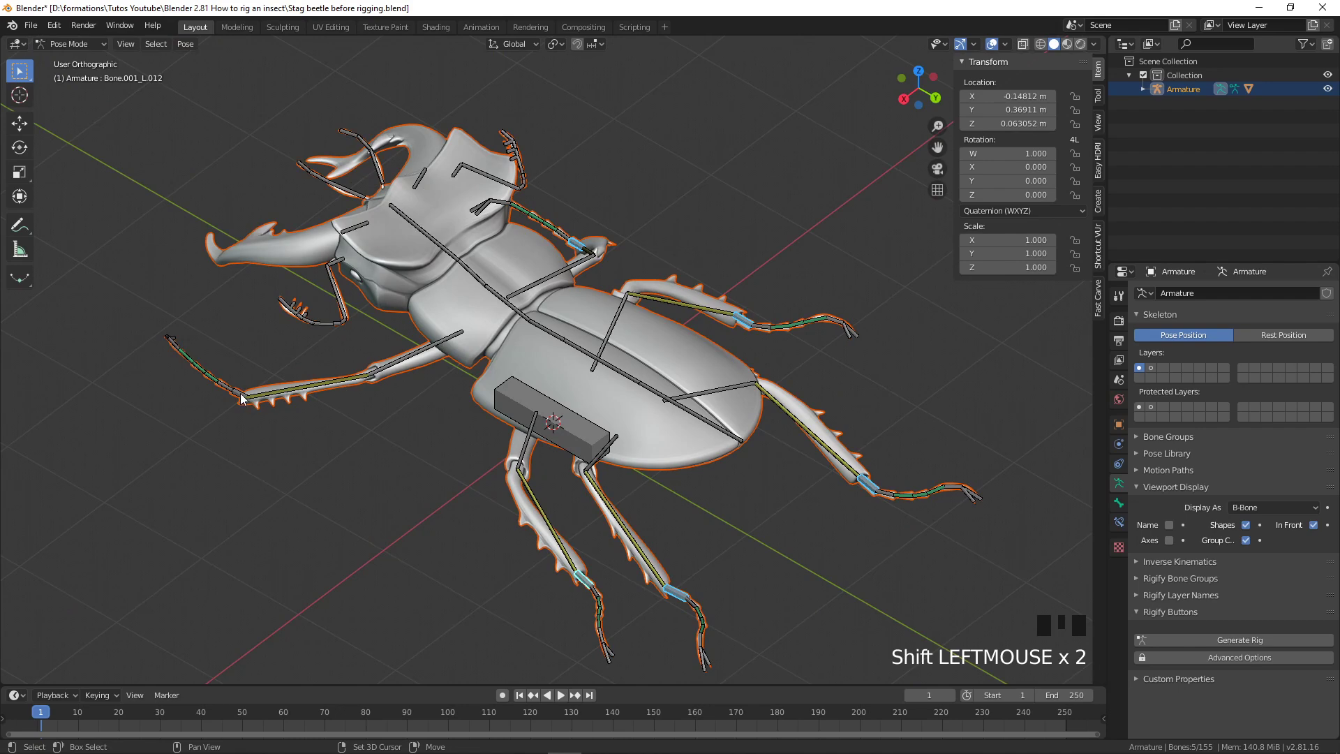
{"action": "middle_click_drag", "start_coordinate": [352, 450], "coordinate": [570, 370]}
{"action": "left_click", "coordinate": [507, 318], "text": "shift"}
{"action": "middle_click_drag", "start_coordinate": [508, 325], "coordinate": [568, 458]}
{"action": "scroll", "coordinate": [579, 511], "scroll_direction": "up", "scroll_amount": 2}
{"action": "left_click", "coordinate": [519, 442], "text": "shift"}
{"action": "key", "text": "Tab"}
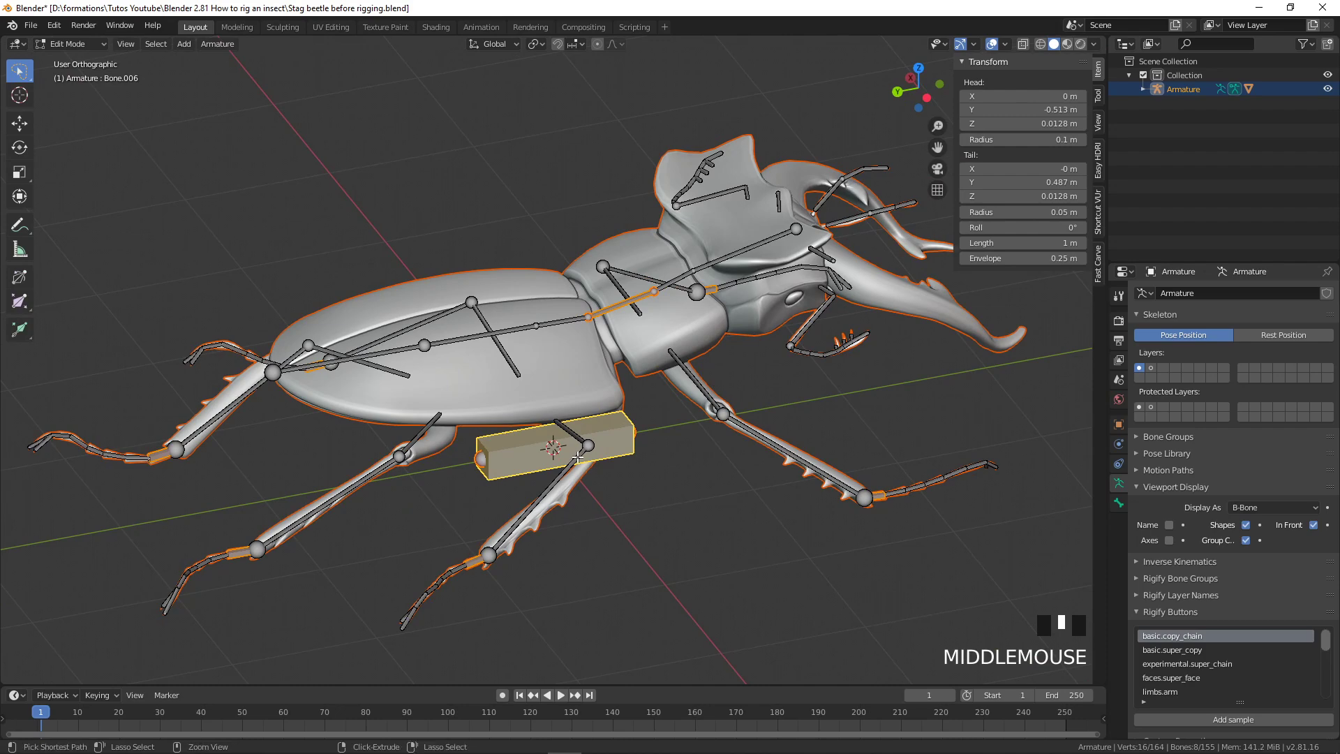
{"action": "key", "text": "ctrl+p"}
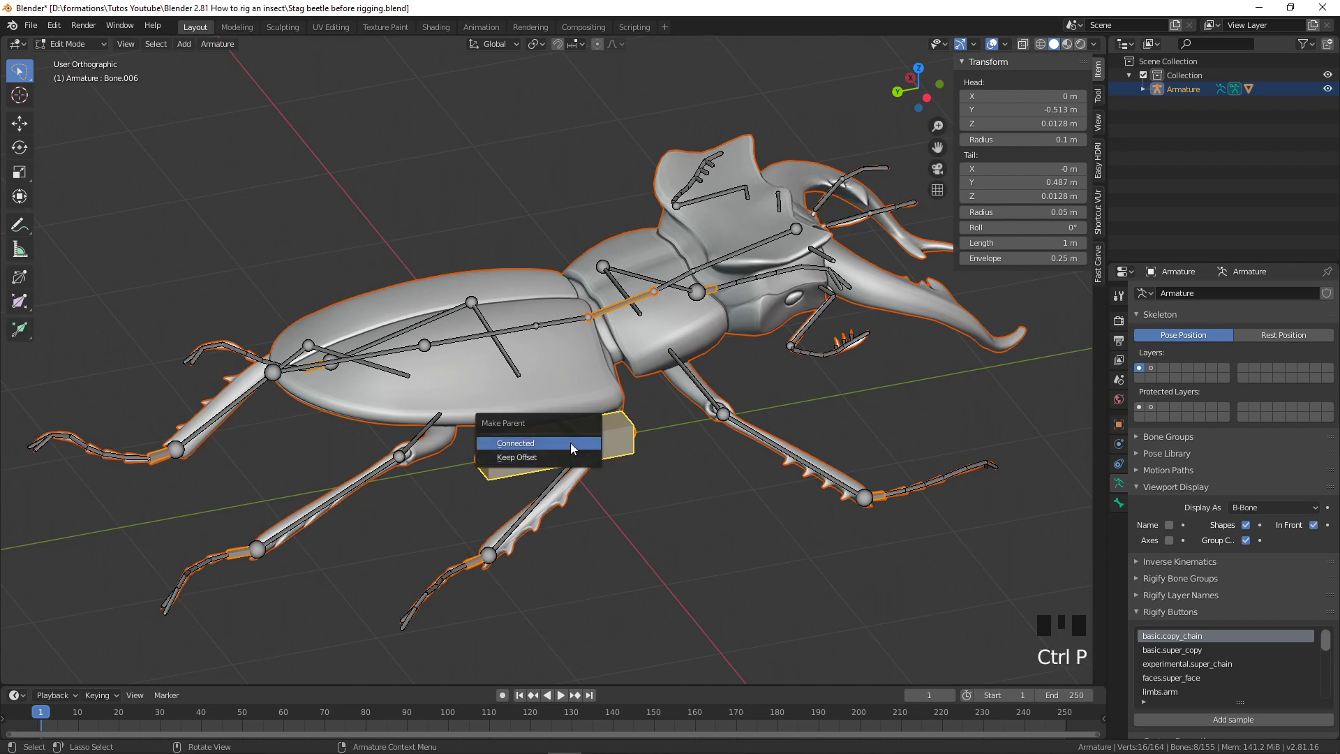
{"action": "left_click", "coordinate": [567, 458]}
{"action": "mouse_move", "coordinate": [567, 458]}
{"action": "middle_mouse_down"}
{"action": "mouse_move", "coordinate": [772, 443]}
{"action": "mouse_move", "coordinate": [727, 470]}
{"action": "mouse_move", "coordinate": [742, 464]}
{"action": "mouse_move", "coordinate": [745, 483]}
{"action": "mouse_move", "coordinate": [534, 475]}
{"action": "mouse_move", "coordinate": [564, 450]}
{"action": "mouse_move", "coordinate": [591, 452]}
{"action": "middle_mouse_up"}
Try moving the bone under the body in Pose Mode to carry the whole beetle, legs included
{"action": "key", "text": "Tab"}
{"action": "left_click", "coordinate": [564, 450]}
{"action": "key", "text": "g"}
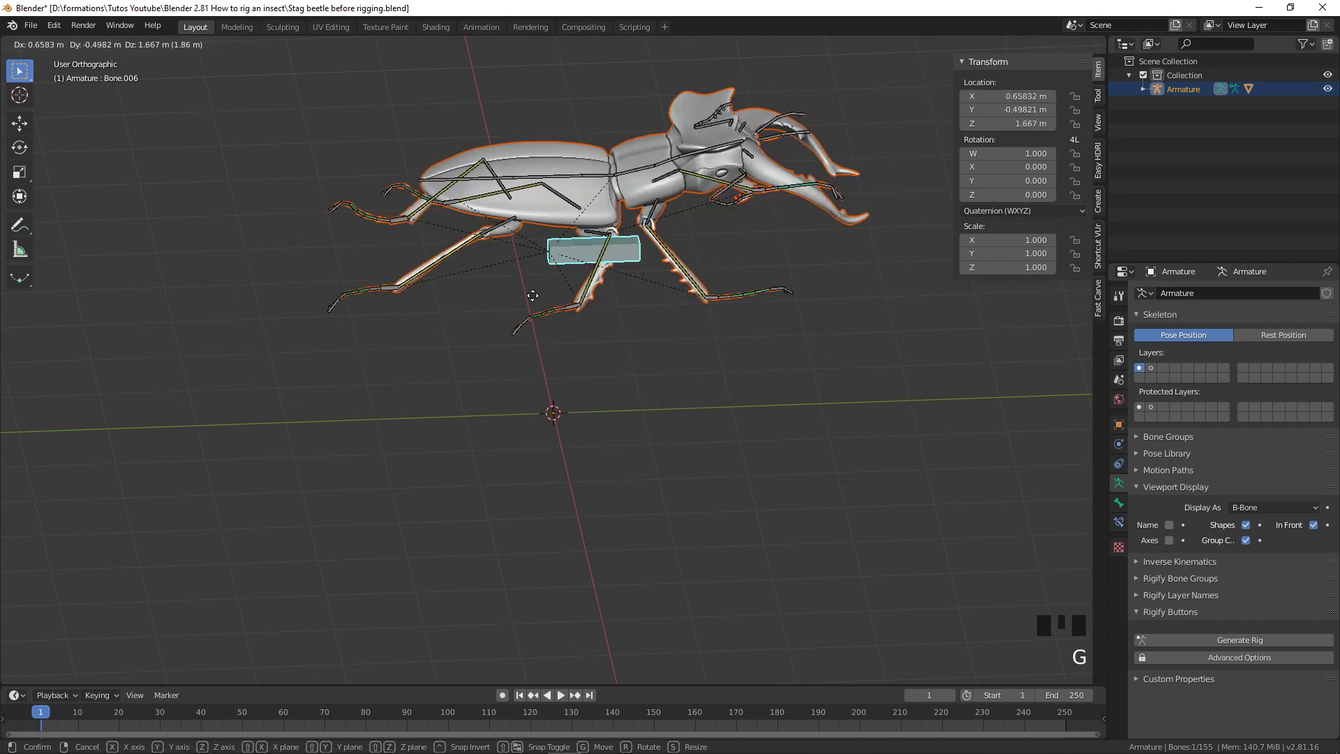
{"action": "right_click", "coordinate": [600, 389]}
{"action": "middle_click_drag", "start_coordinate": [601, 389], "coordinate": [593, 401]}
{"action": "key", "text": "g"}
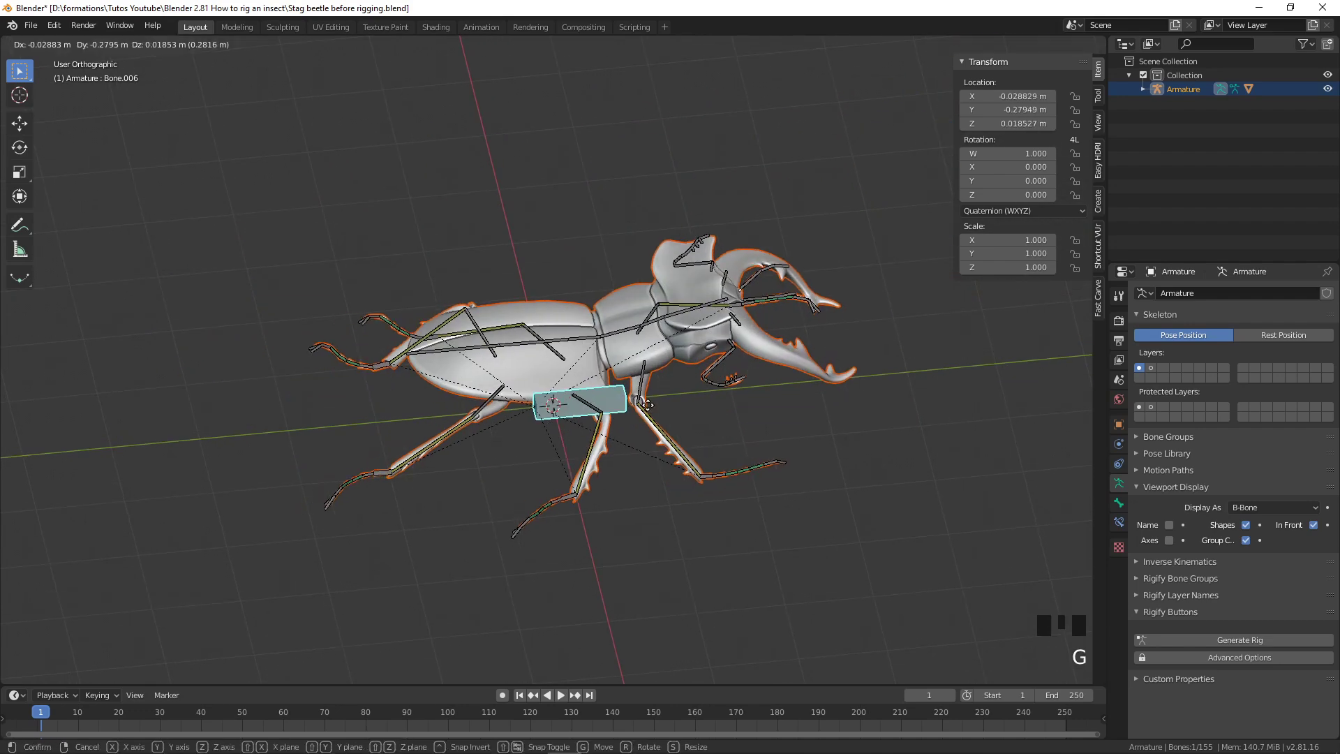
{"action": "right_click", "coordinate": [828, 381]}
Try moving the right middle foot's control bone and the right front foot's control bone individually
{"action": "middle_click_drag", "start_coordinate": [526, 526], "coordinate": [558, 494], "text": "shift"}
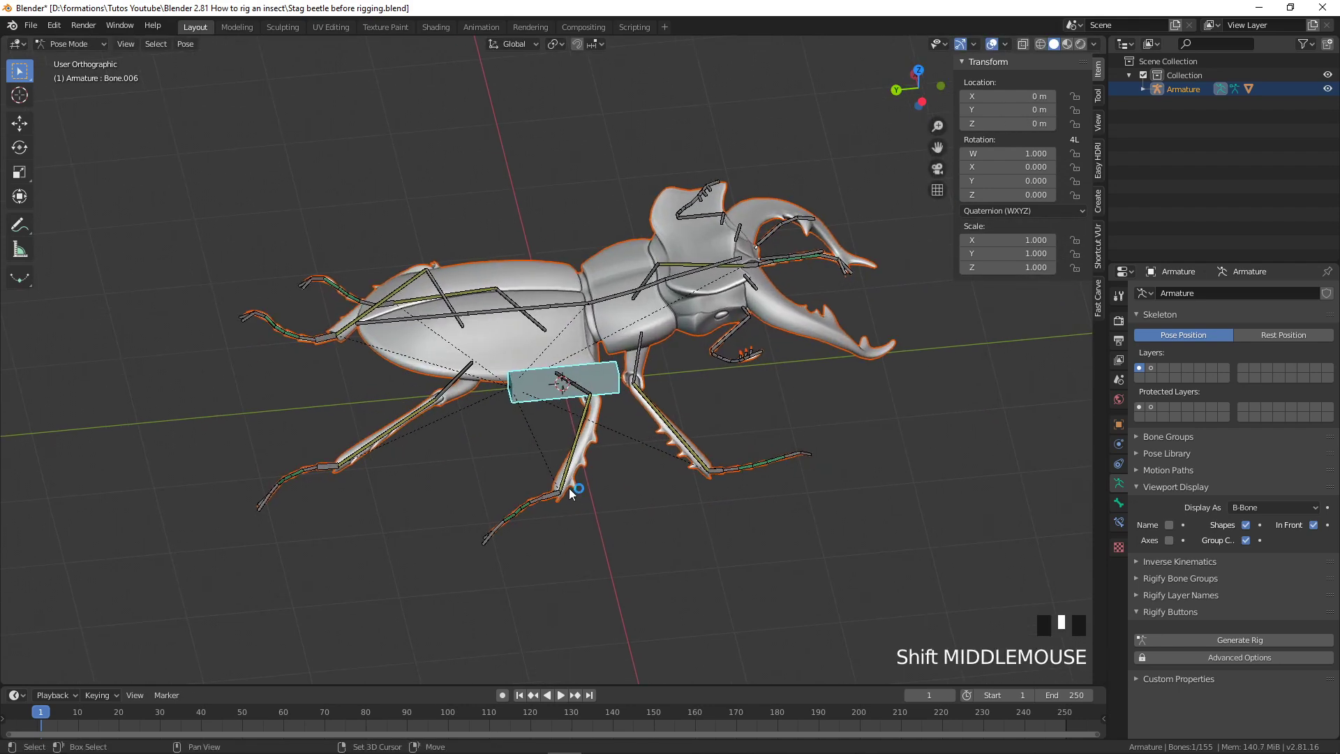
{"action": "left_click", "coordinate": [558, 494]}
{"action": "key", "text": "g"}
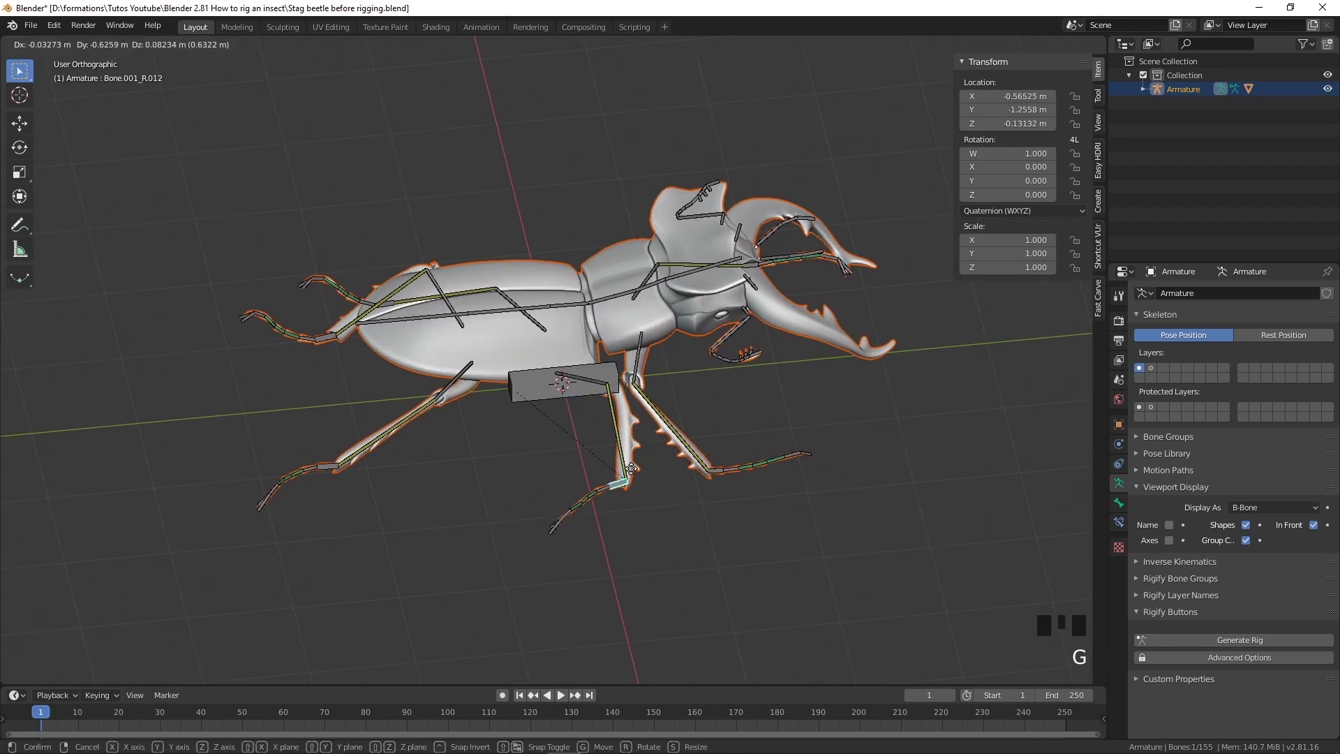
{"action": "right_click", "coordinate": [712, 484]}
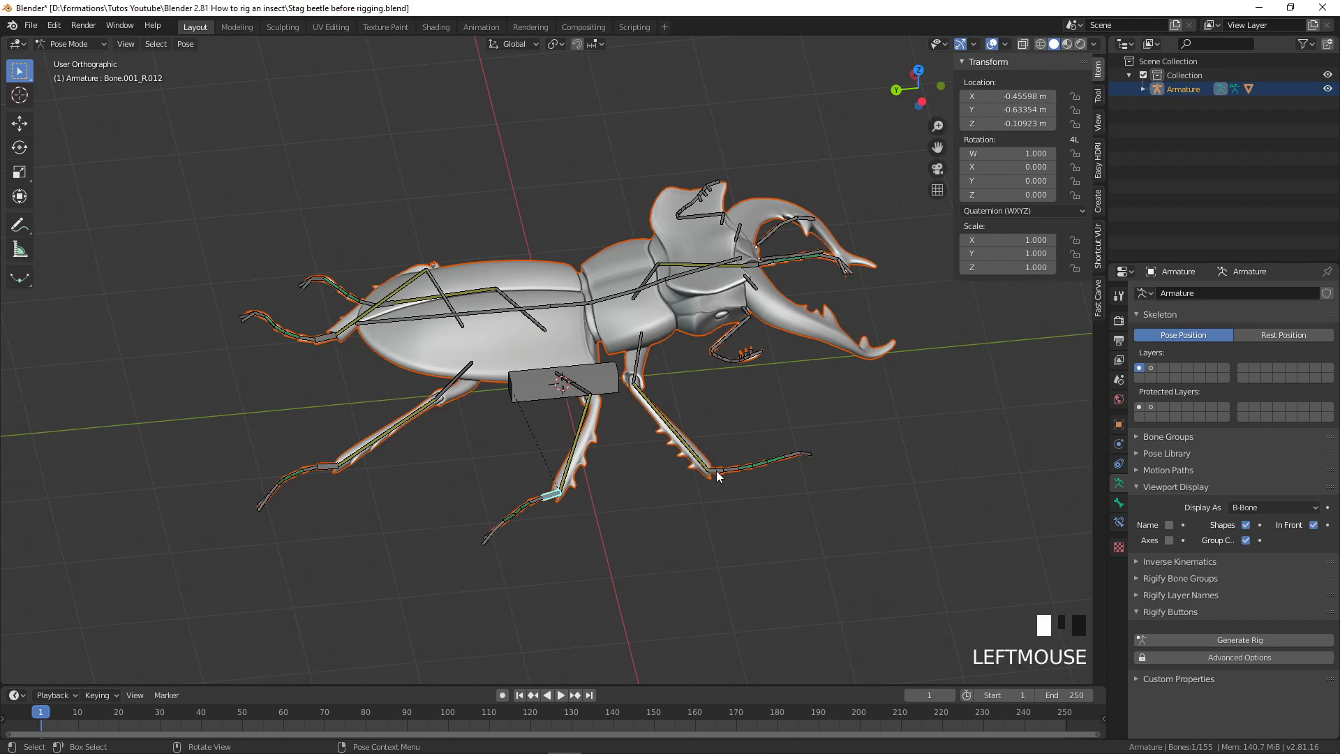
{"action": "left_click", "coordinate": [716, 471]}
{"action": "key", "text": "g"}
{"action": "right_click", "coordinate": [719, 441]}
Try moving the abdomen's front bone, and separately the thorax bone, while the feet stay planted
{"action": "middle_click_drag", "start_coordinate": [640, 355], "coordinate": [616, 332]}
{"action": "left_click", "coordinate": [583, 311]}
{"action": "key", "text": "g"}
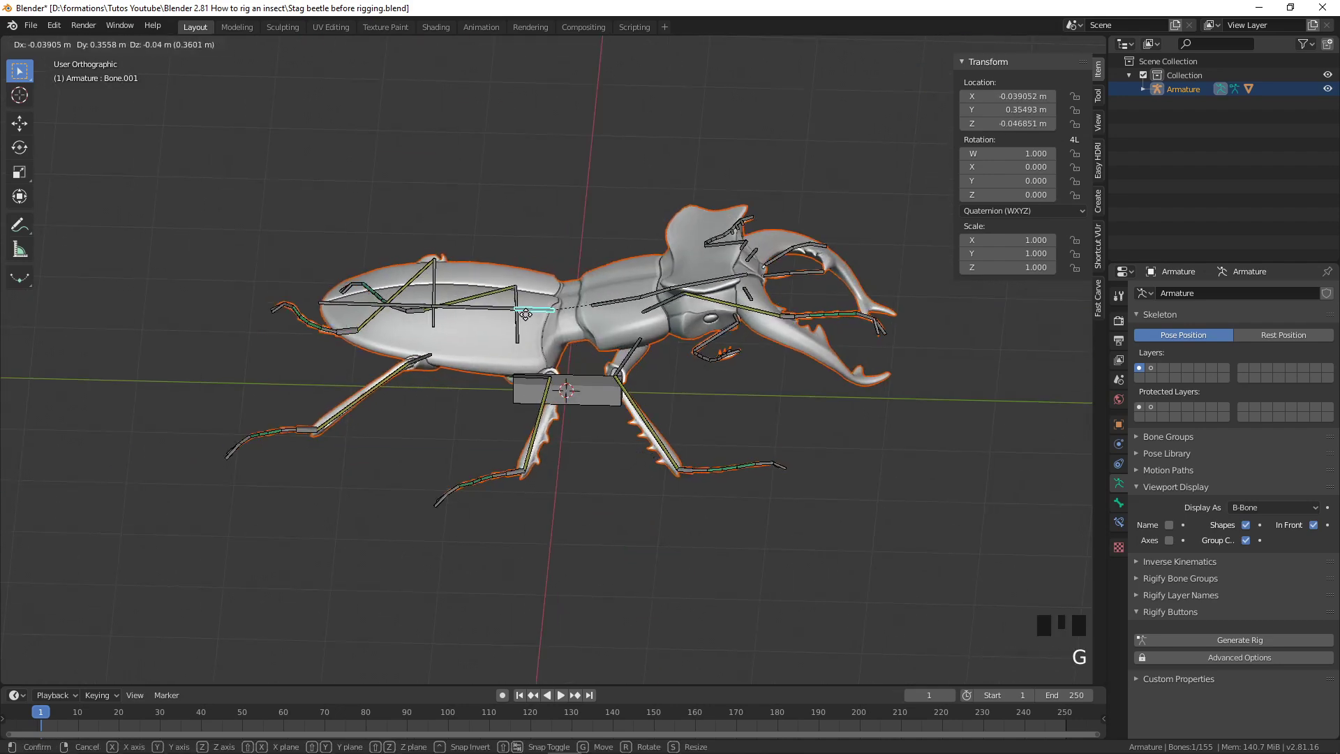
{"action": "right_click", "coordinate": [601, 307]}
{"action": "left_click", "coordinate": [605, 305]}
{"action": "key", "text": "g"}
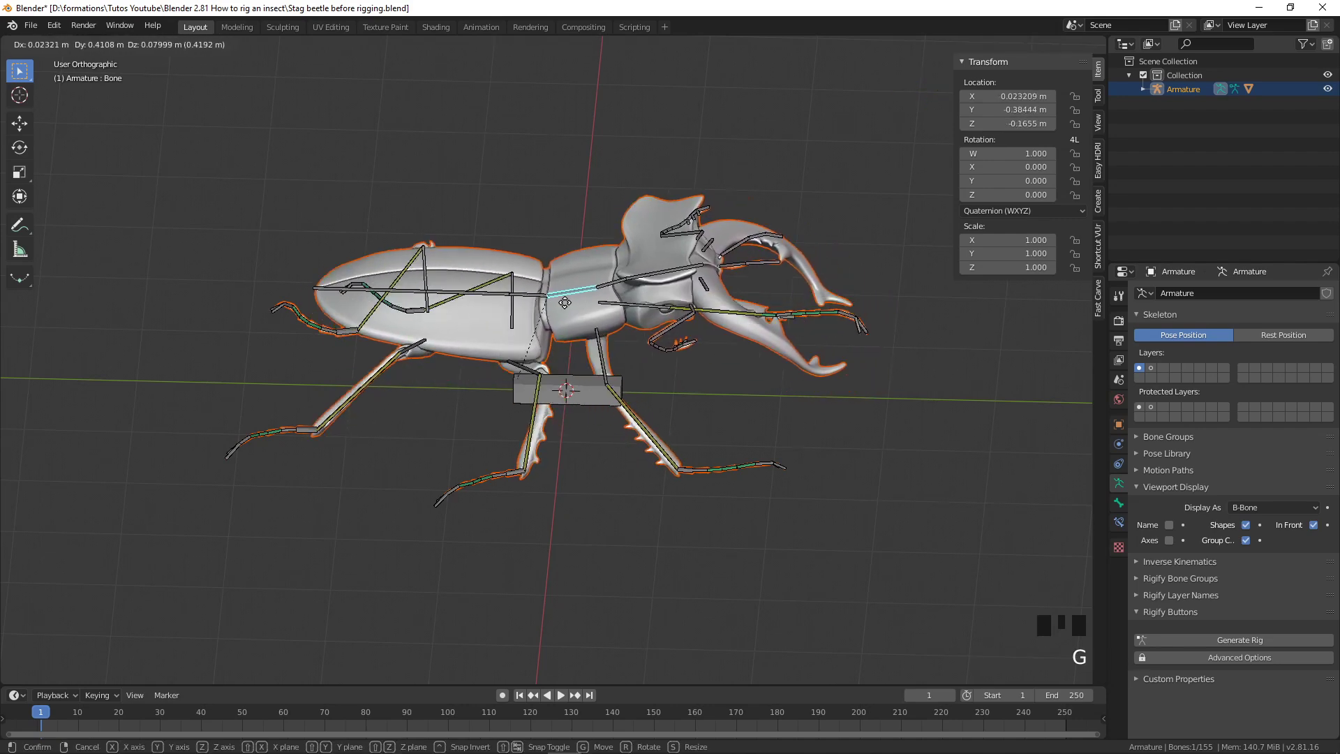
{"action": "right_click", "coordinate": [627, 436]}
Try rotating the first small bone beyond the right front foot's control bone about -12° to bend the foot
{"action": "scroll", "coordinate": [738, 475], "scroll_direction": "up", "scroll_amount": 2}
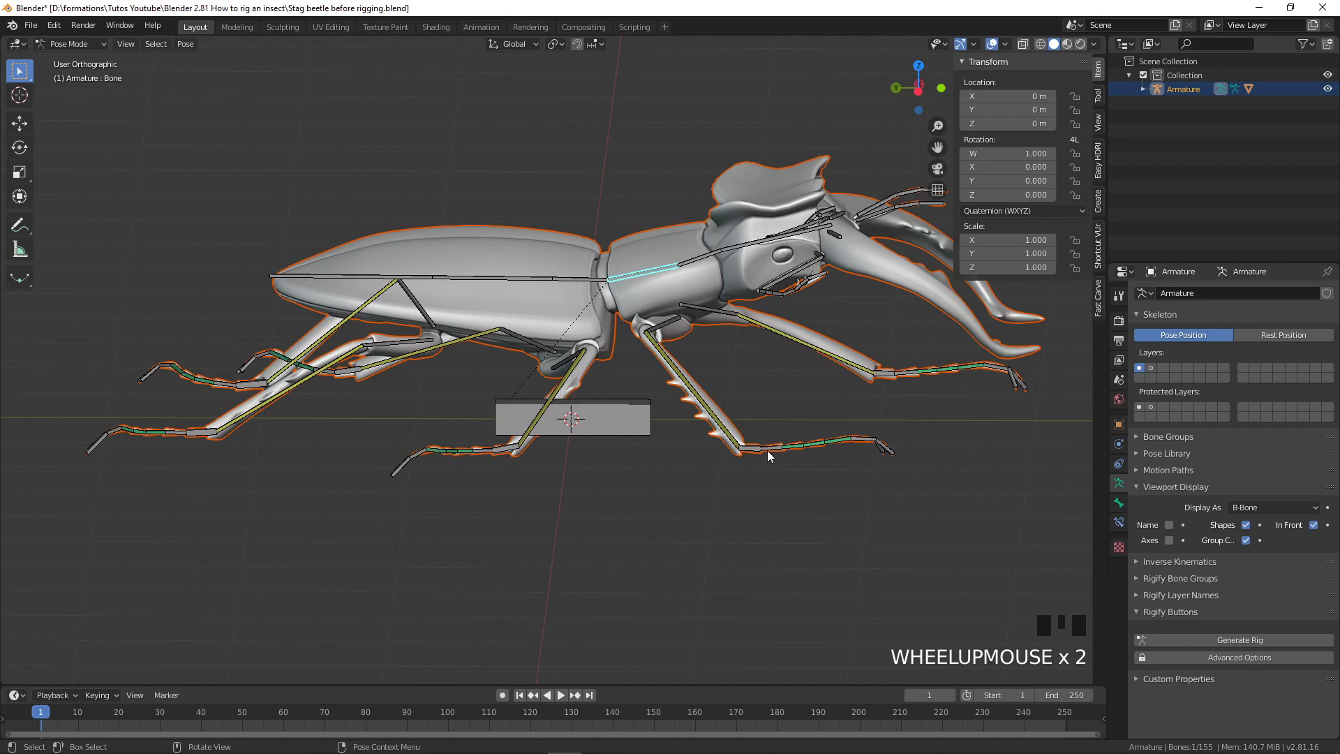
{"action": "left_click", "coordinate": [766, 450]}
{"action": "key", "text": "g"}
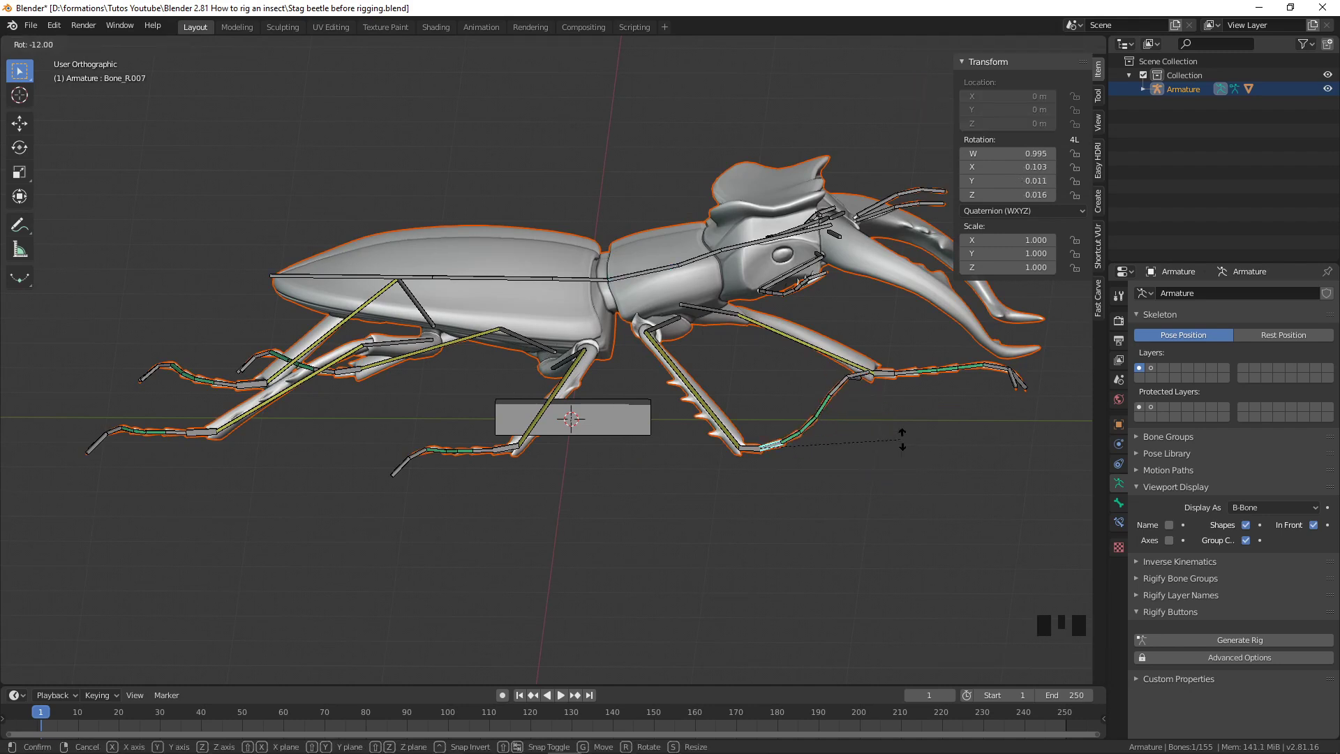
{"action": "right_click", "coordinate": [903, 439]}
Try rotating the right mandible's bone about -34° to swing the mandible inward
{"action": "middle_click_drag", "start_coordinate": [784, 422], "coordinate": [579, 372]}
{"action": "middle_click_drag", "start_coordinate": [731, 358], "coordinate": [641, 347]}
{"action": "scroll", "coordinate": [702, 399], "scroll_direction": "up", "scroll_amount": 2}
{"action": "middle_click_drag", "start_coordinate": [702, 400], "coordinate": [712, 453]}
{"action": "left_click", "coordinate": [656, 412]}
{"action": "key", "text": "r"}
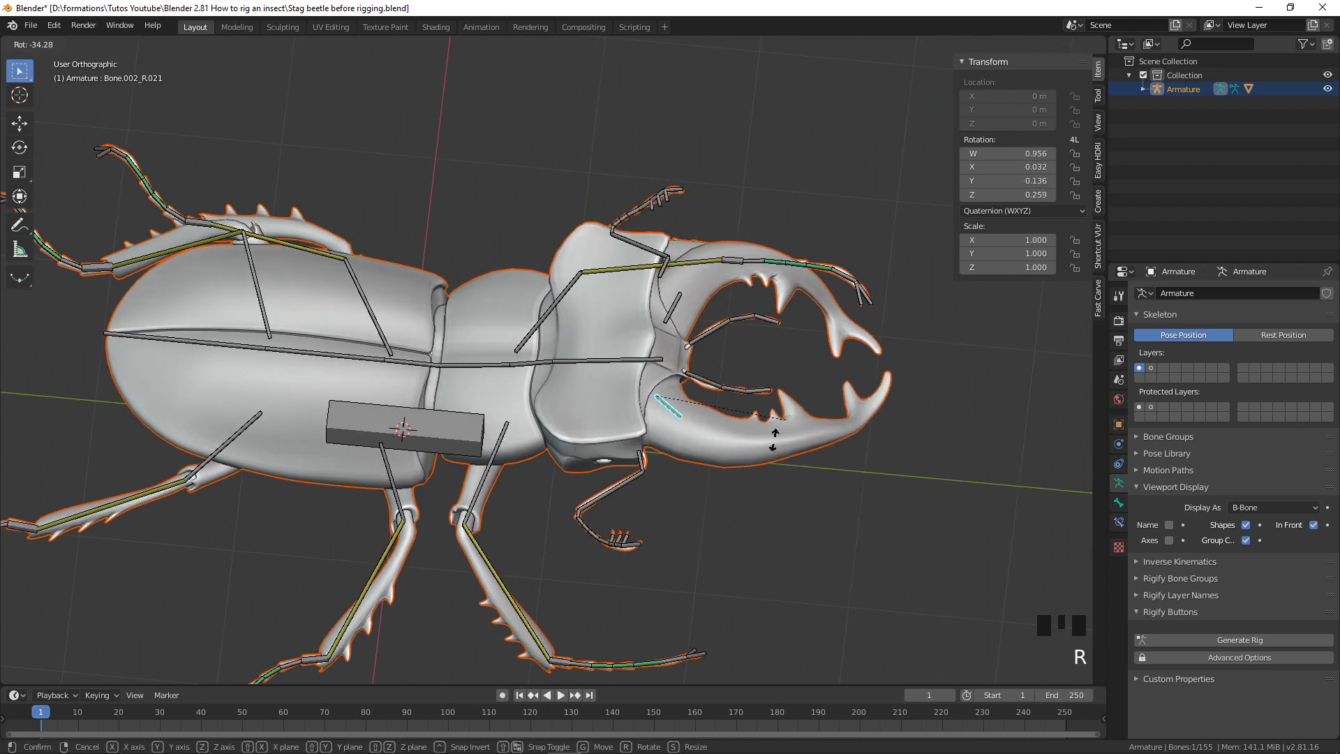
{"action": "key", "text": "Escape"}
Try rotating the base bone of the right mouth palp to swing the palp sideways
{"action": "left_click", "coordinate": [711, 382]}
{"action": "key", "text": "r"}
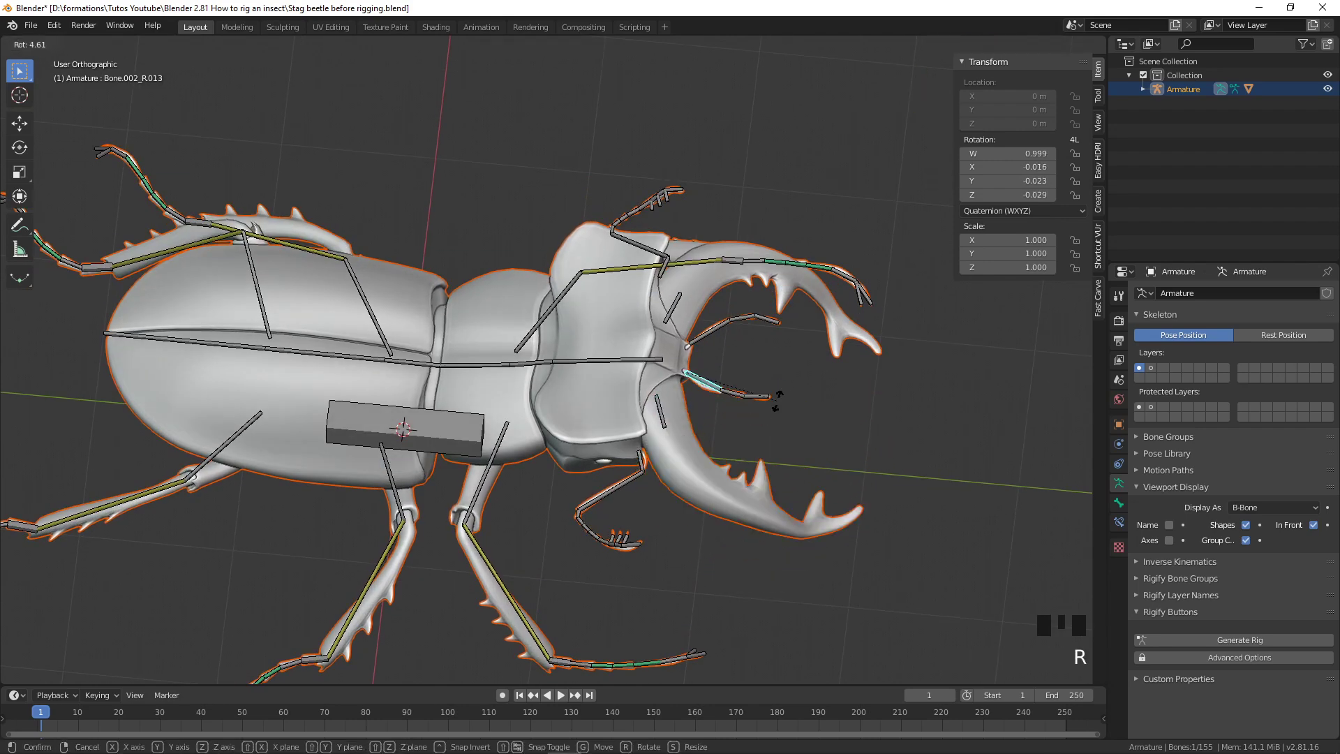
{"action": "right_click", "coordinate": [767, 415]}
{"action": "left_click", "coordinate": [711, 381]}
{"action": "key", "text": "r"}
{"action": "right_click", "coordinate": [745, 410]}
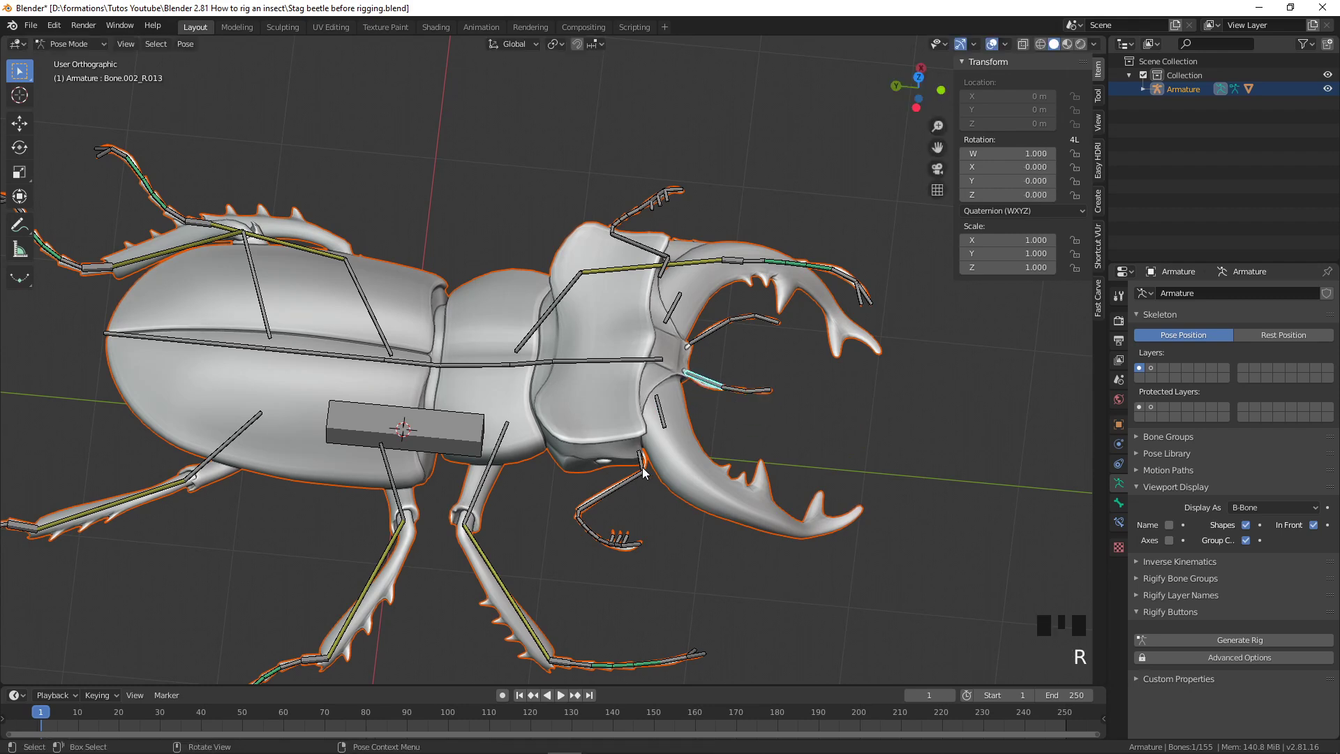
Try rotating the right antenna's long bone and the bone just beyond its elbow
{"action": "left_click", "coordinate": [612, 496]}
{"action": "key", "text": "r"}
{"action": "right_click", "coordinate": [628, 516]}
{"action": "key", "text": "r"}
{"action": "right_click", "coordinate": [610, 497]}
{"action": "left_click", "coordinate": [583, 520]}
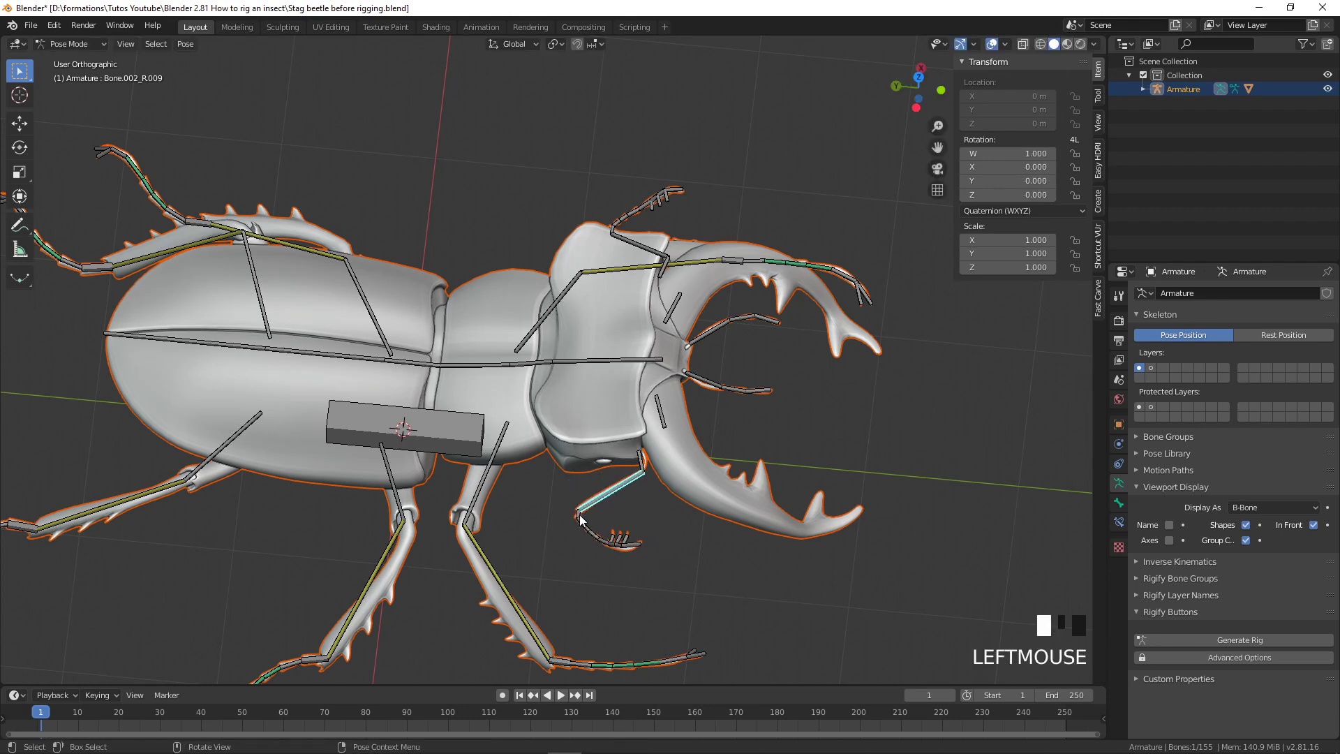
{"action": "key", "text": "r"}
{"action": "right_click", "coordinate": [626, 534]}
{"action": "scroll", "coordinate": [649, 469], "scroll_direction": "down", "scroll_amount": 3}
{"action": "middle_click_drag", "start_coordinate": [623, 525], "coordinate": [581, 360]}
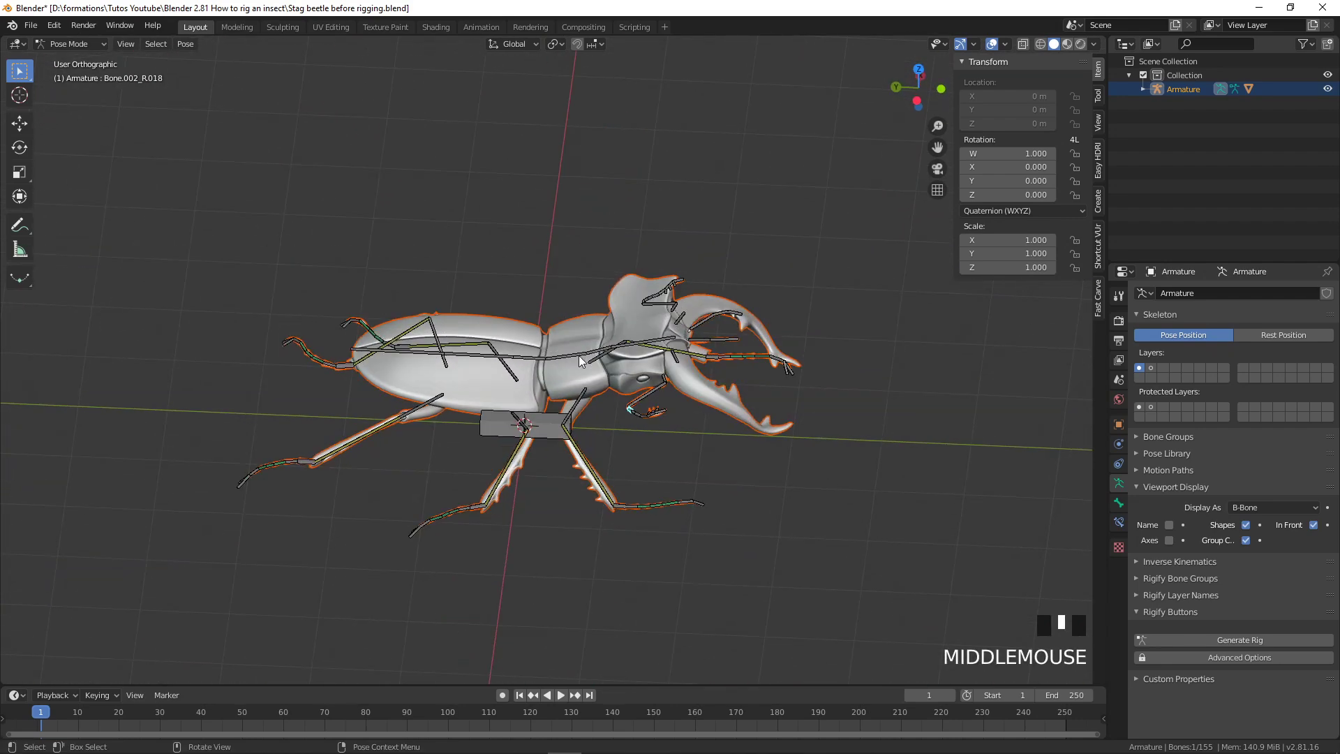
Select all bones of the armature and clear their pose location
{"action": "key", "text": "a"}
{"action": "key", "text": "a"}
{"action": "key", "text": "a"}
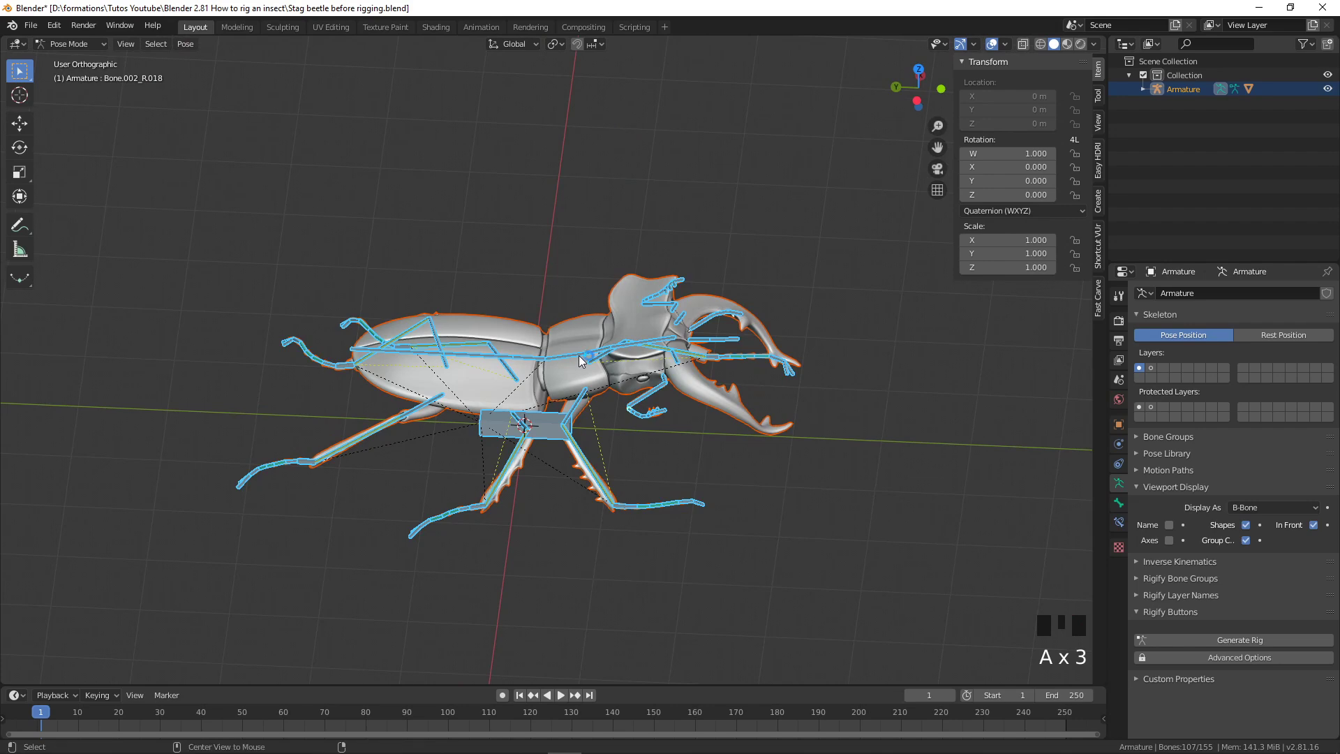
{"action": "key", "text": "alt+g"}
Scale the B-Bone display thickness of the bone under the body by about 0.176
{"action": "middle_click_drag", "start_coordinate": [580, 359], "coordinate": [352, 359]}
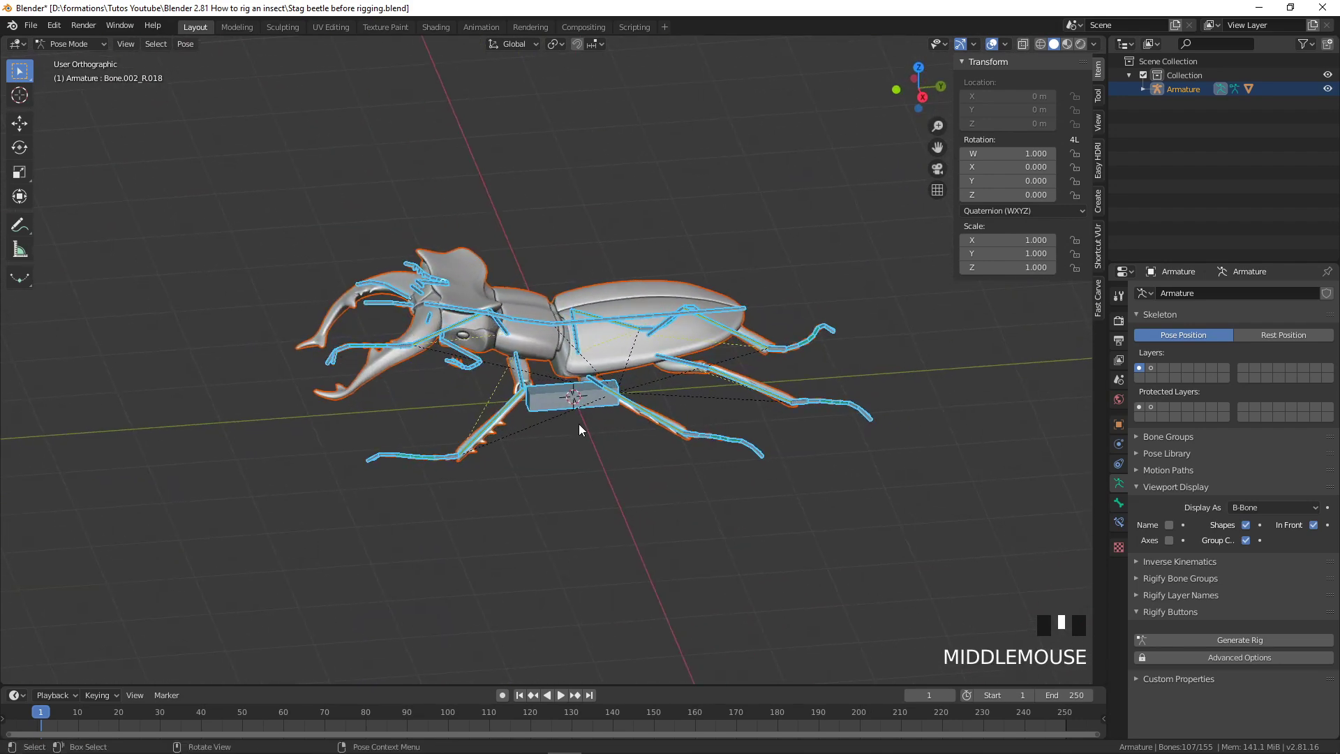
{"action": "left_click", "coordinate": [559, 395]}
{"action": "scroll", "coordinate": [608, 433], "scroll_direction": "up", "scroll_amount": 2}
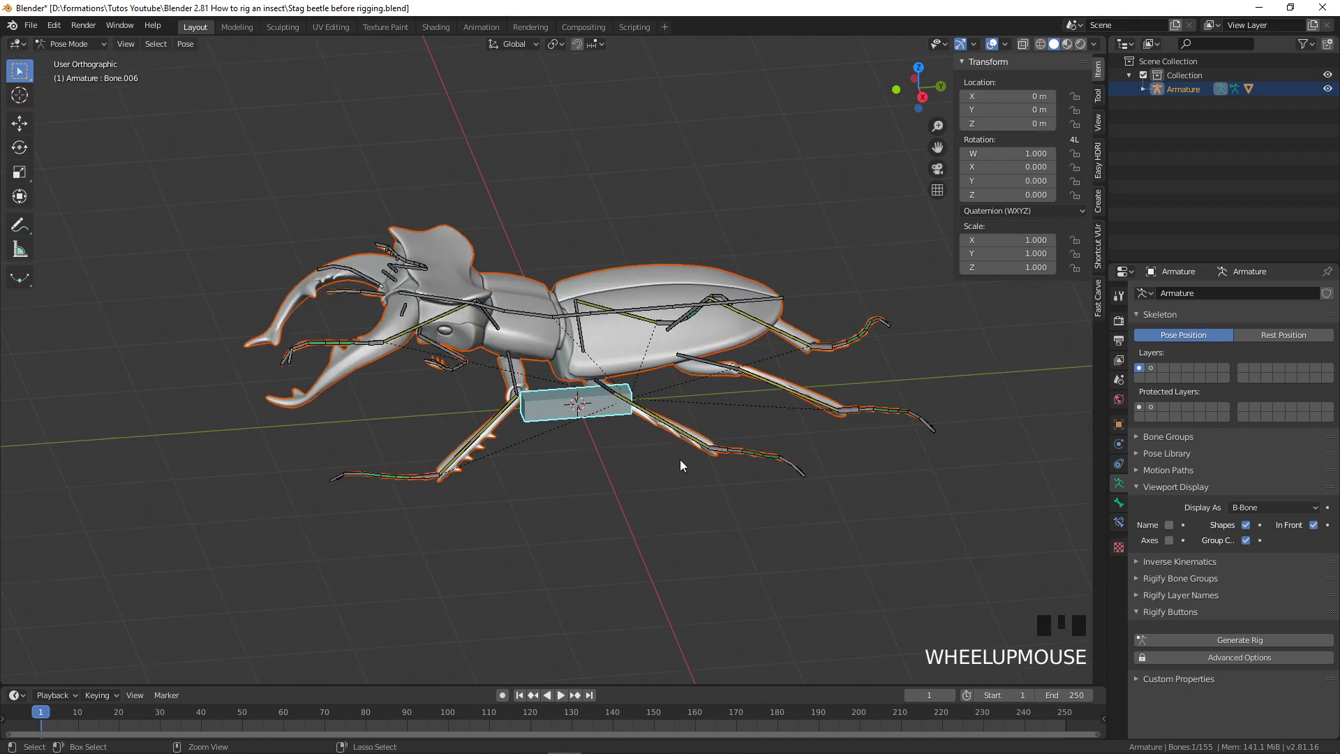
{"action": "key", "text": "ctrl+alt+s"}
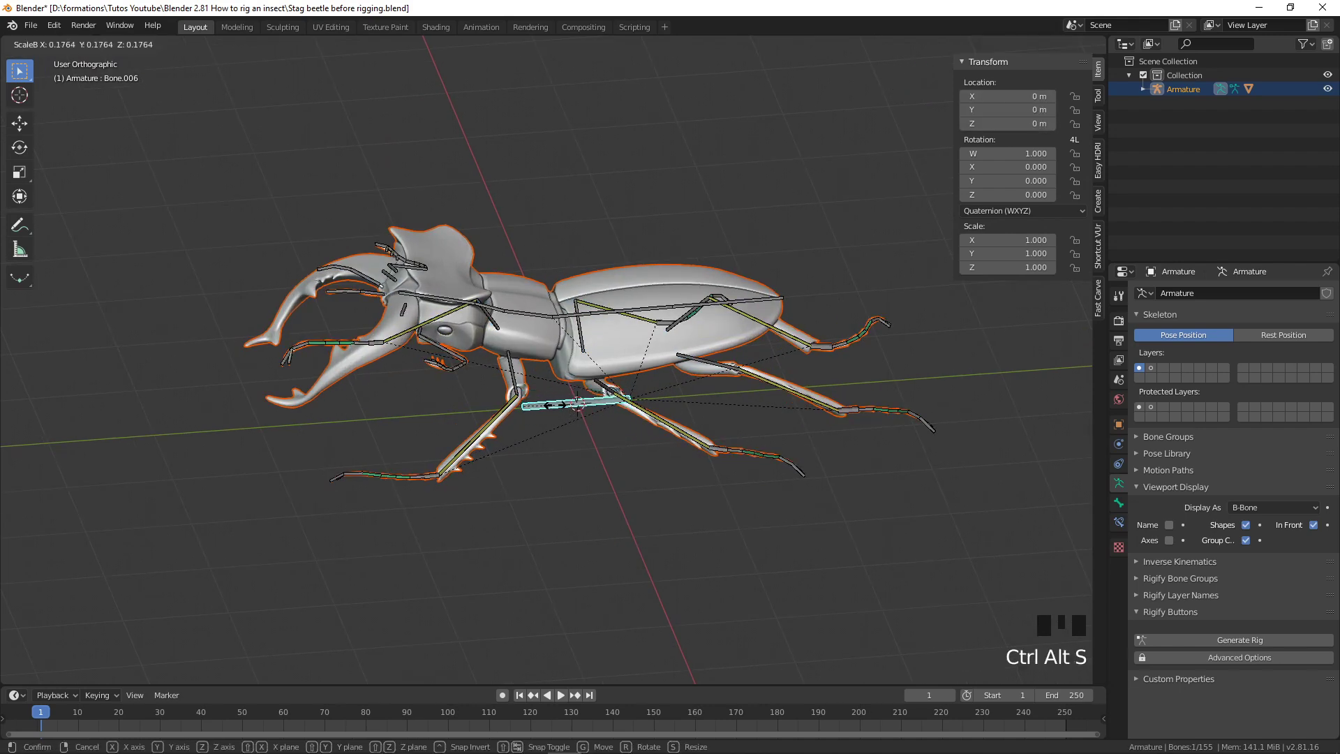
{"action": "left_click", "coordinate": [557, 405]}
{"action": "middle_click_drag", "start_coordinate": [557, 405], "coordinate": [635, 357]}
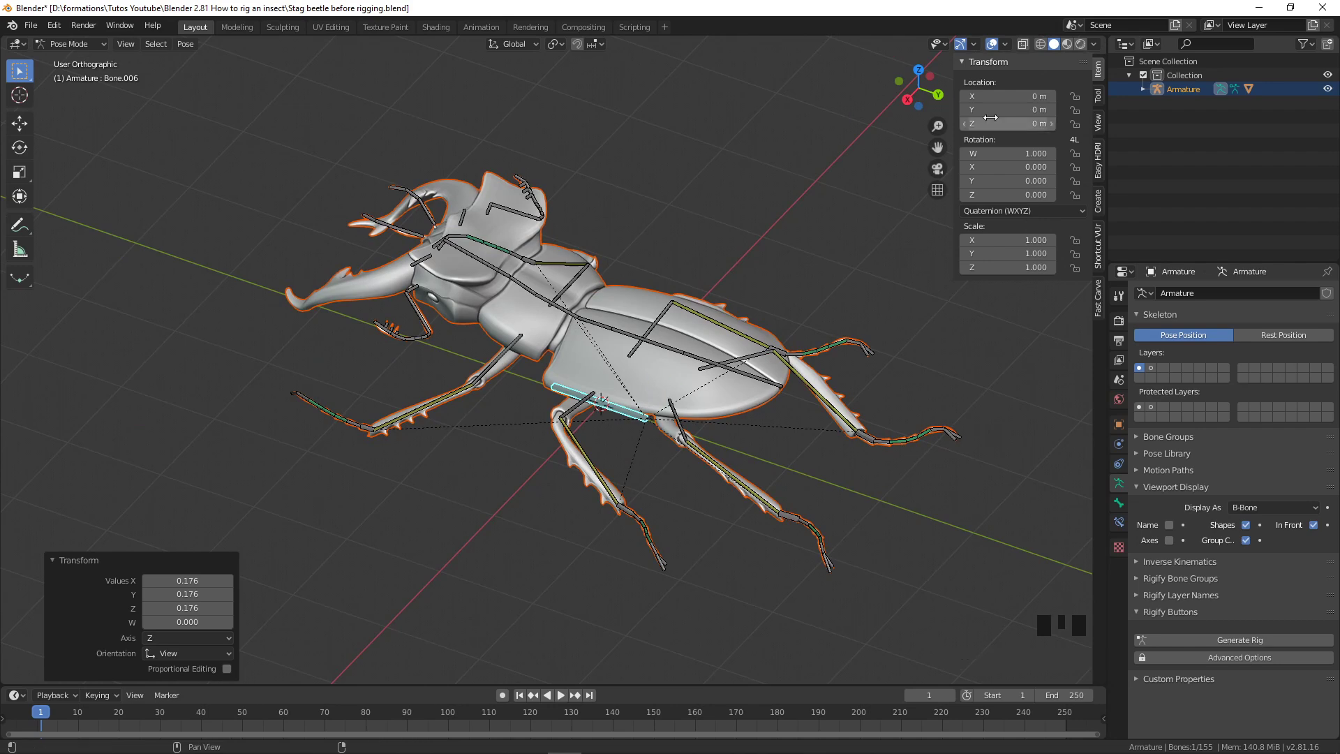
Deselect all bones and hide the Relationship Lines in the viewport overlays
{"action": "middle_click_drag", "start_coordinate": [798, 398], "coordinate": [635, 384]}
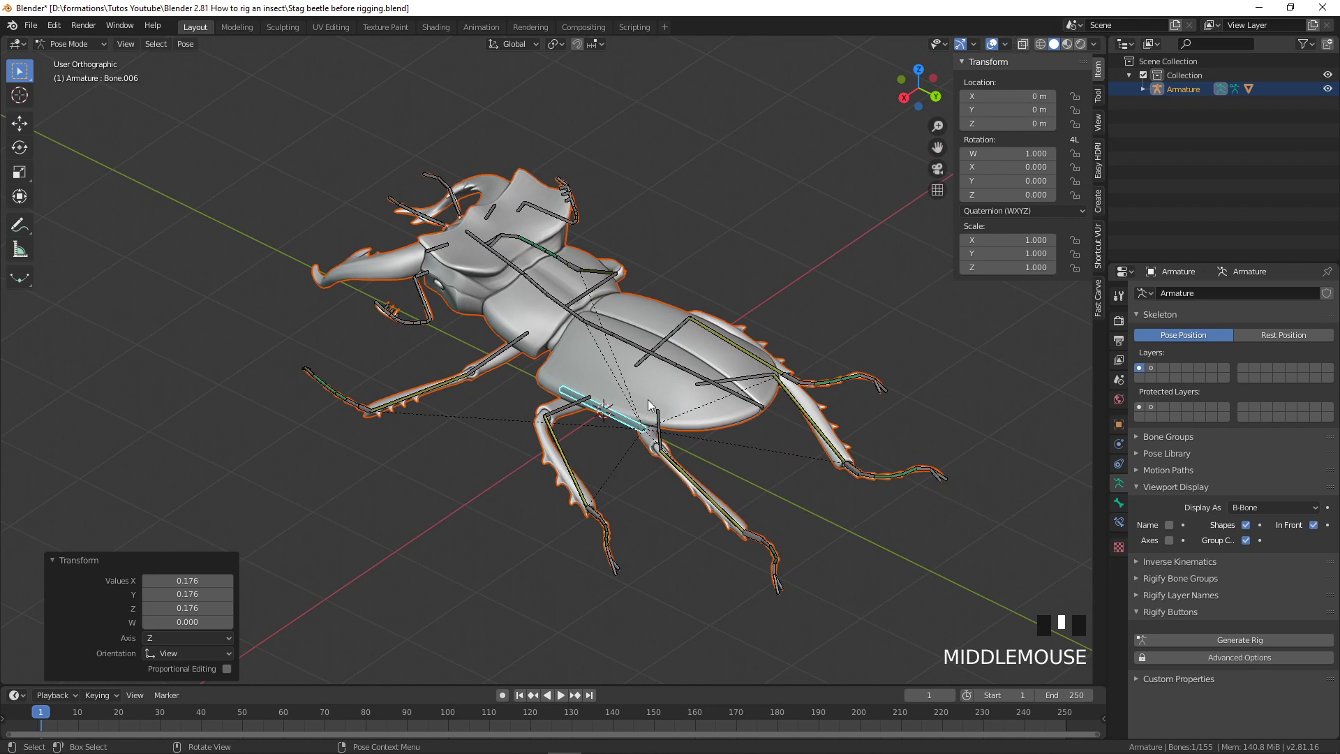
{"action": "left_click", "coordinate": [564, 362]}
{"action": "left_click", "coordinate": [558, 355]}
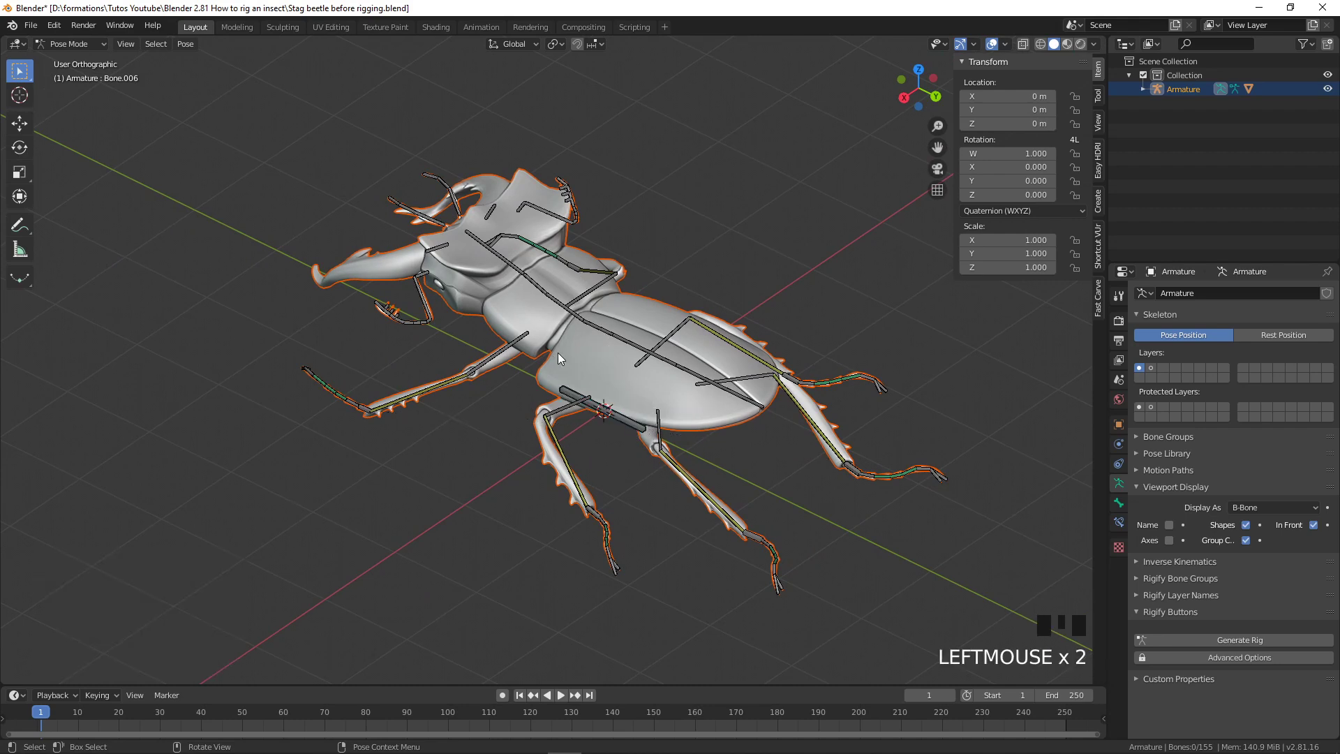
{"action": "left_click", "coordinate": [1007, 43]}
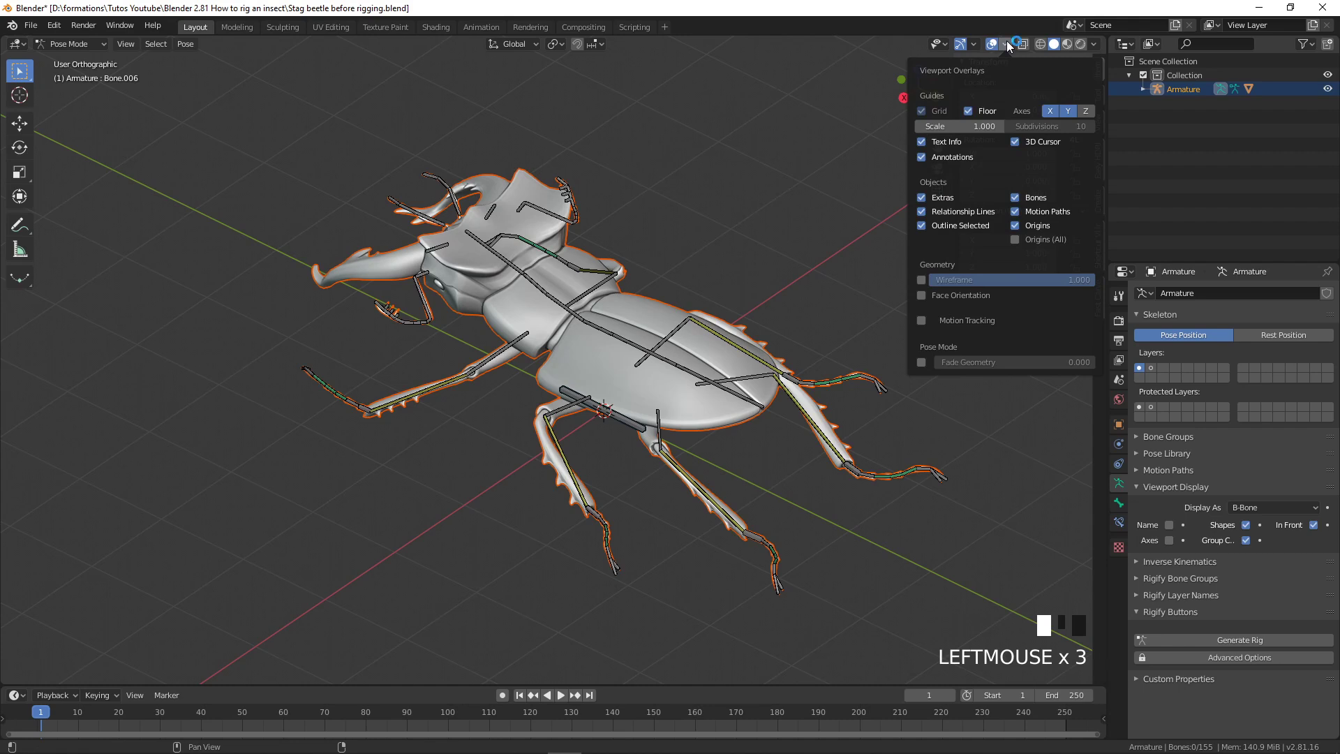
{"action": "mouse_move", "coordinate": [971, 44]}
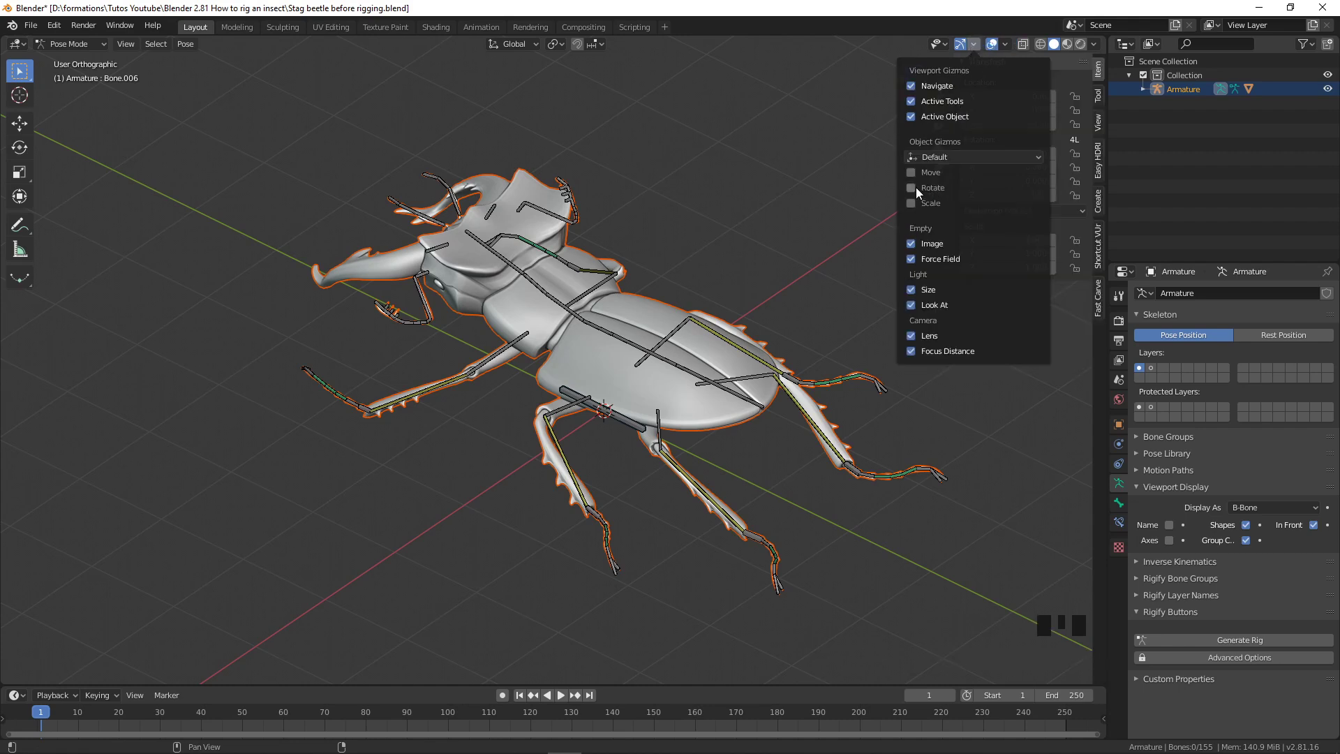
{"action": "left_click", "coordinate": [1006, 47]}
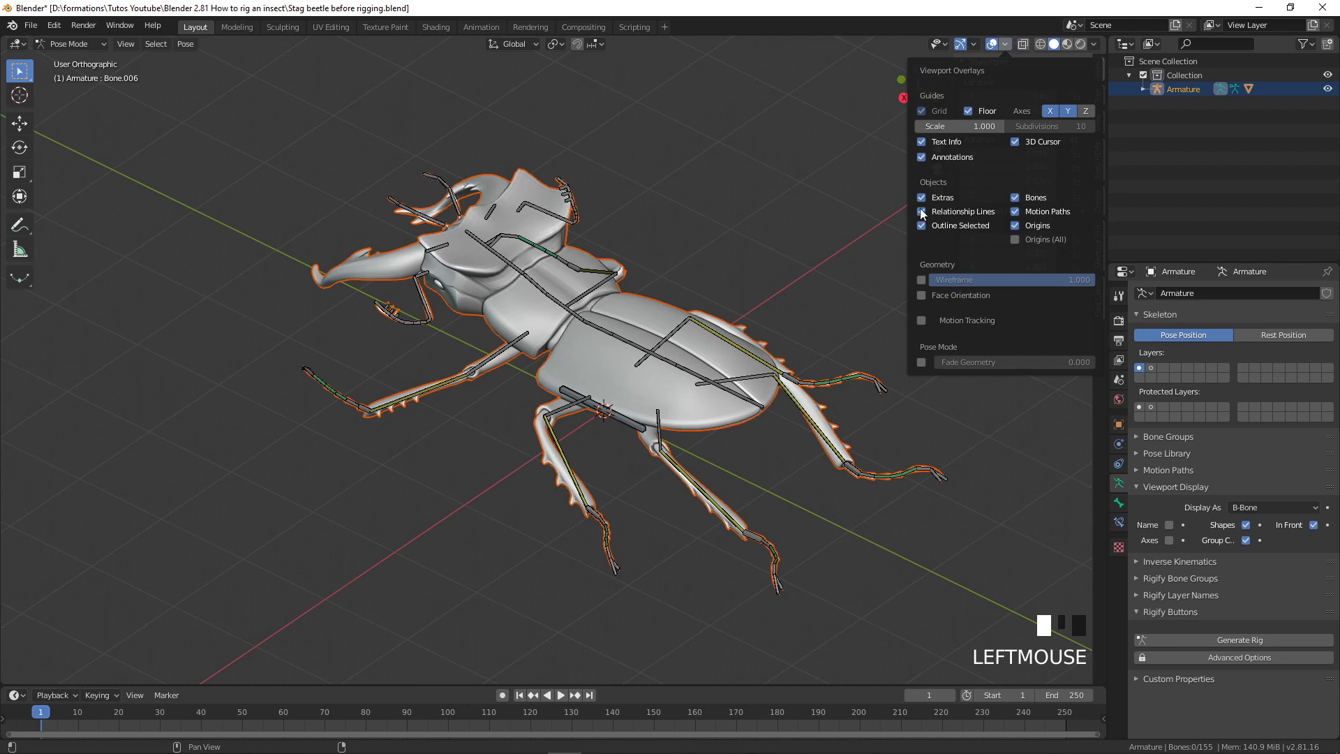
Move the two rear abdomen bones to the second bone layer
{"action": "middle_click_drag", "start_coordinate": [612, 410], "coordinate": [927, 171]}
{"action": "middle_click_drag", "start_coordinate": [710, 379], "coordinate": [467, 393]}
{"action": "scroll", "coordinate": [538, 434], "scroll_direction": "up", "scroll_amount": 2}
{"action": "left_click", "coordinate": [451, 382]}
{"action": "left_click", "coordinate": [325, 392], "text": "shift"}
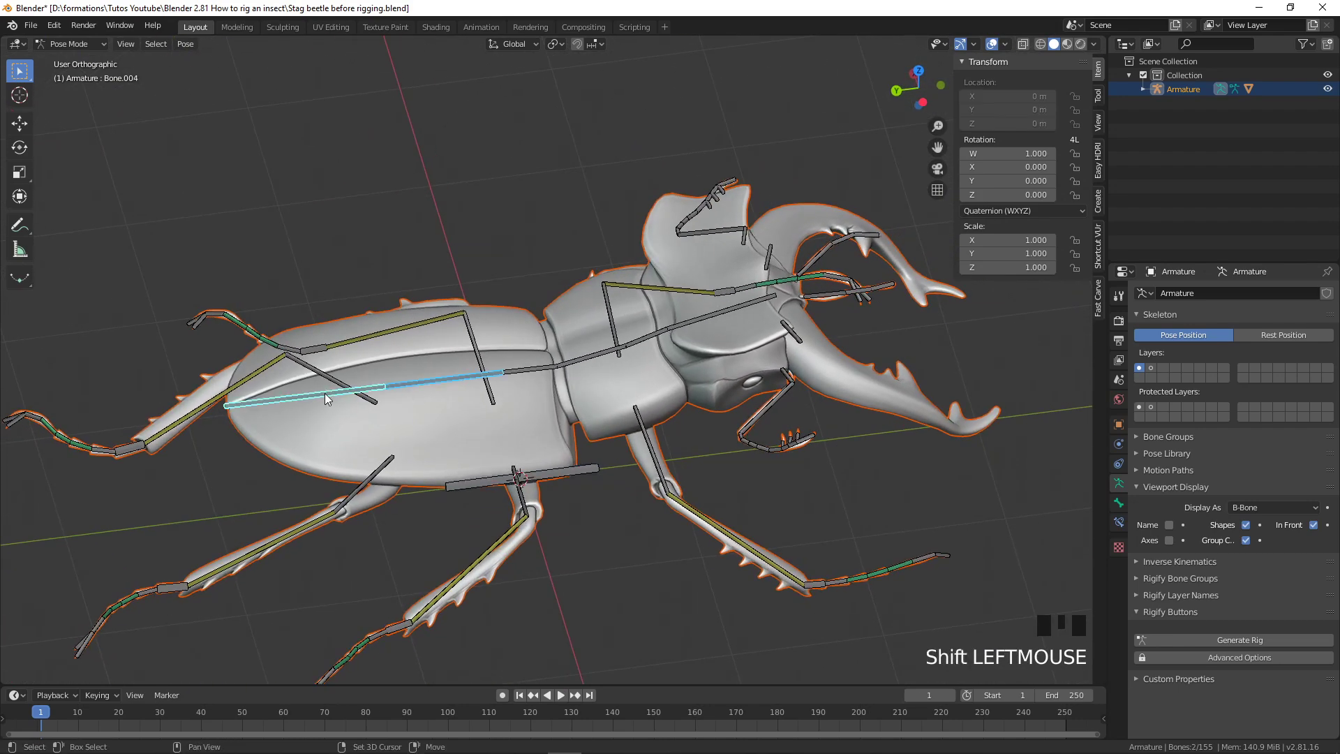
{"action": "key", "text": "m"}
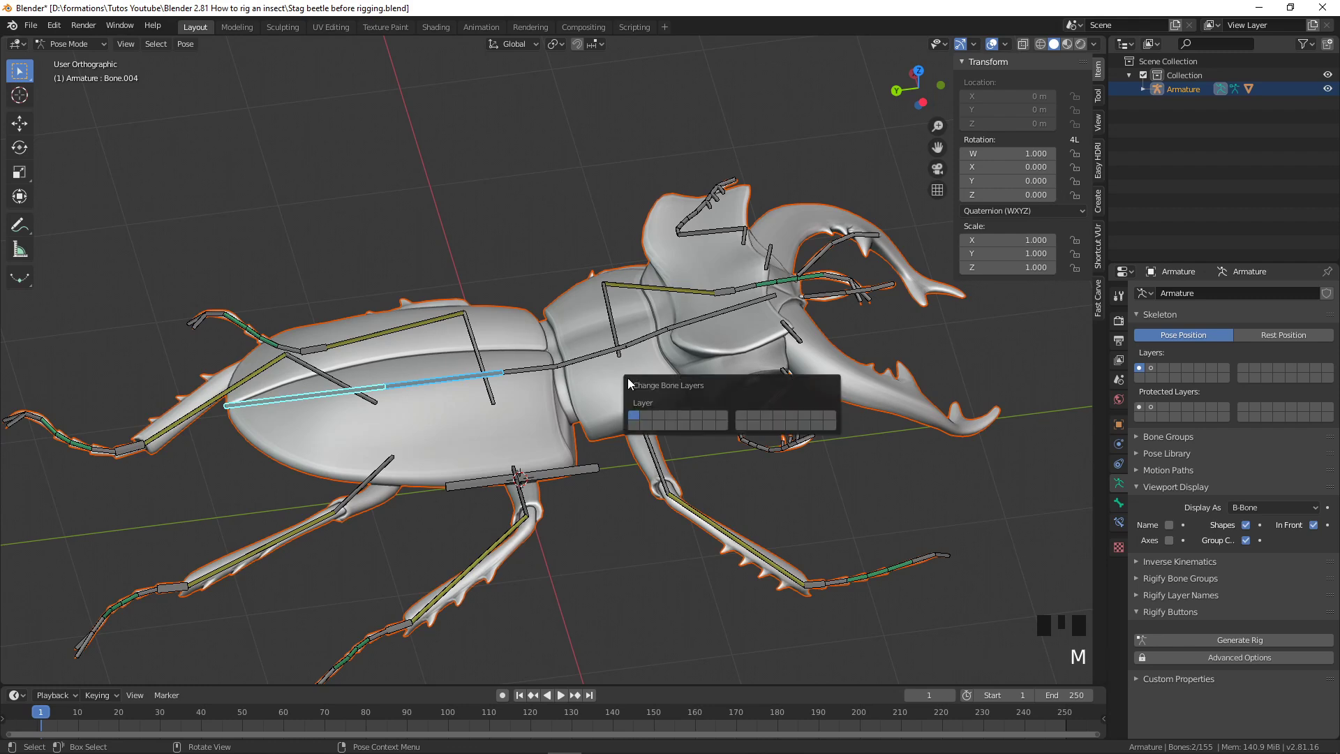
{"action": "left_click", "coordinate": [648, 416]}
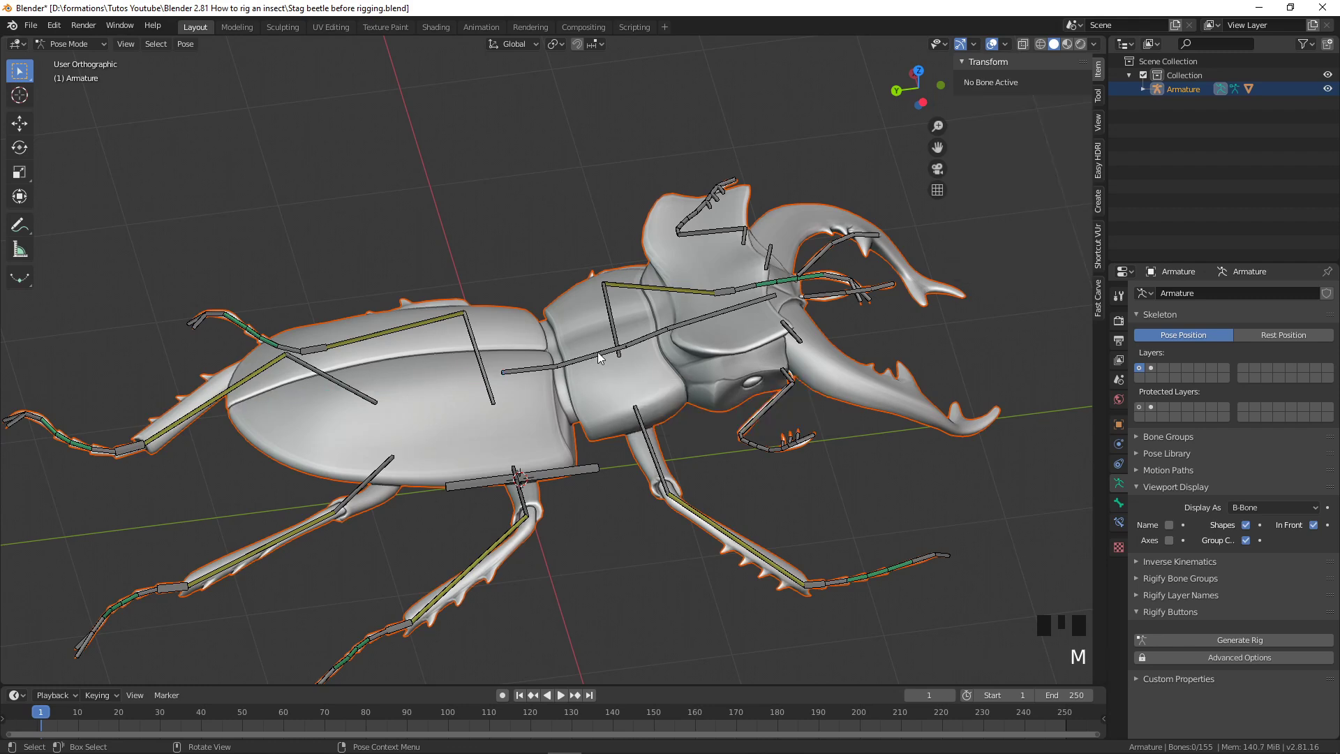
Move the short bone between the thorax bone and the head bone to the second bone layer
{"action": "left_click", "coordinate": [642, 341]}
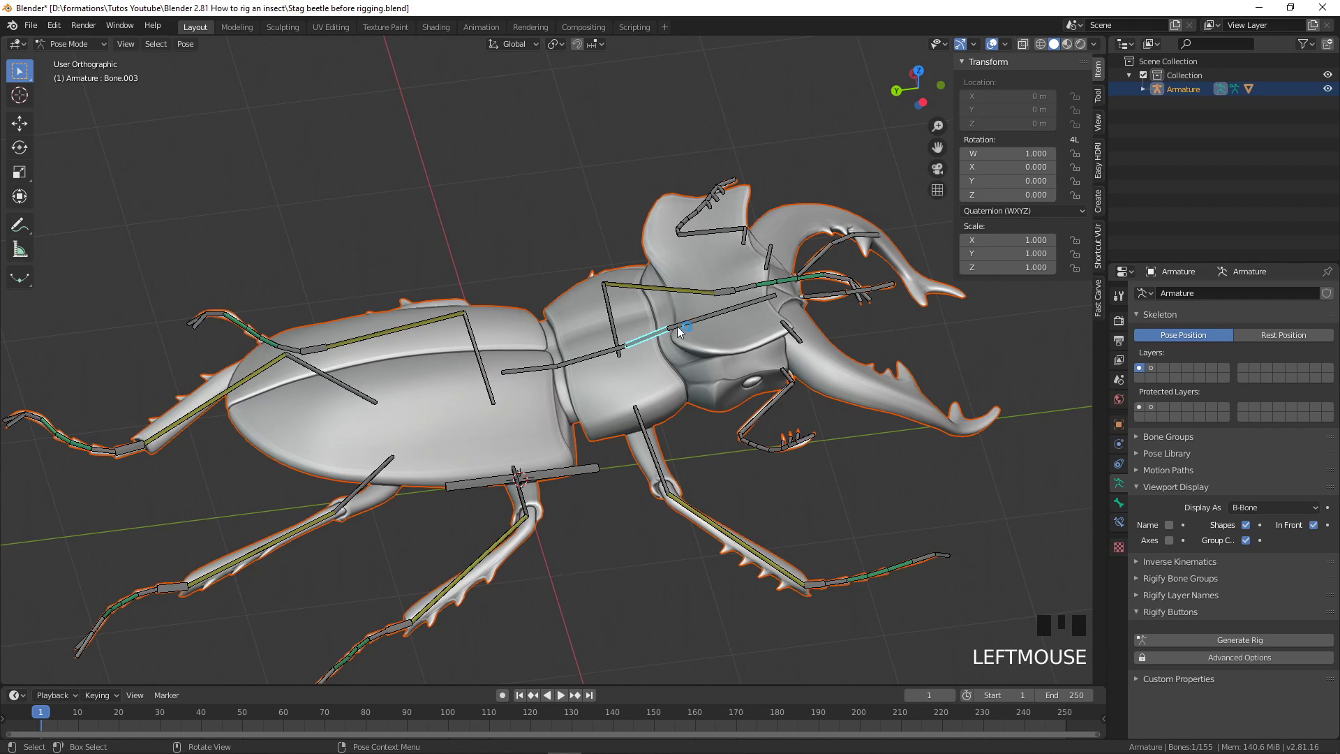
{"action": "middle_click_drag", "start_coordinate": [653, 342], "coordinate": [676, 333]}
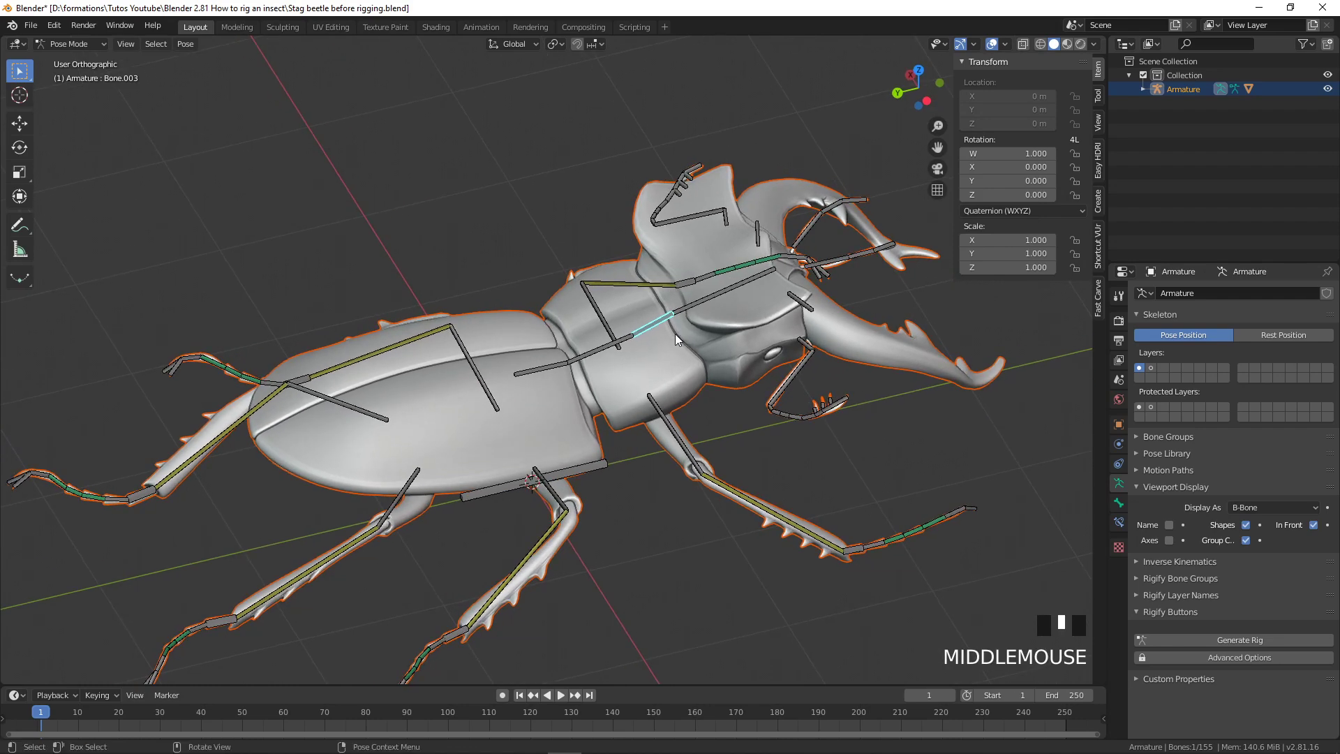
{"action": "key", "text": "m"}
{"action": "left_click", "coordinate": [697, 372]}
Select the innermost bones of all six legs and move them to the second bone layer
{"action": "middle_click_drag", "start_coordinate": [744, 315], "coordinate": [702, 308]}
{"action": "scroll", "coordinate": [746, 462], "scroll_direction": "down", "scroll_amount": 2}
{"action": "scroll", "coordinate": [747, 462], "scroll_direction": "down", "scroll_amount": 1}
{"action": "mouse_move", "coordinate": [735, 515]}
{"action": "middle_mouse_down", "text": "shift"}
{"action": "mouse_move", "coordinate": [730, 484]}
{"action": "mouse_move", "coordinate": [736, 519]}
{"action": "mouse_move", "coordinate": [638, 514]}
{"action": "mouse_move", "coordinate": [723, 530]}
{"action": "mouse_move", "coordinate": [755, 490]}
{"action": "mouse_move", "coordinate": [796, 479]}
{"action": "mouse_move", "coordinate": [744, 515]}
{"action": "middle_mouse_up", "text": "shift"}
{"action": "scroll", "coordinate": [786, 553], "scroll_direction": "up", "scroll_amount": 2}
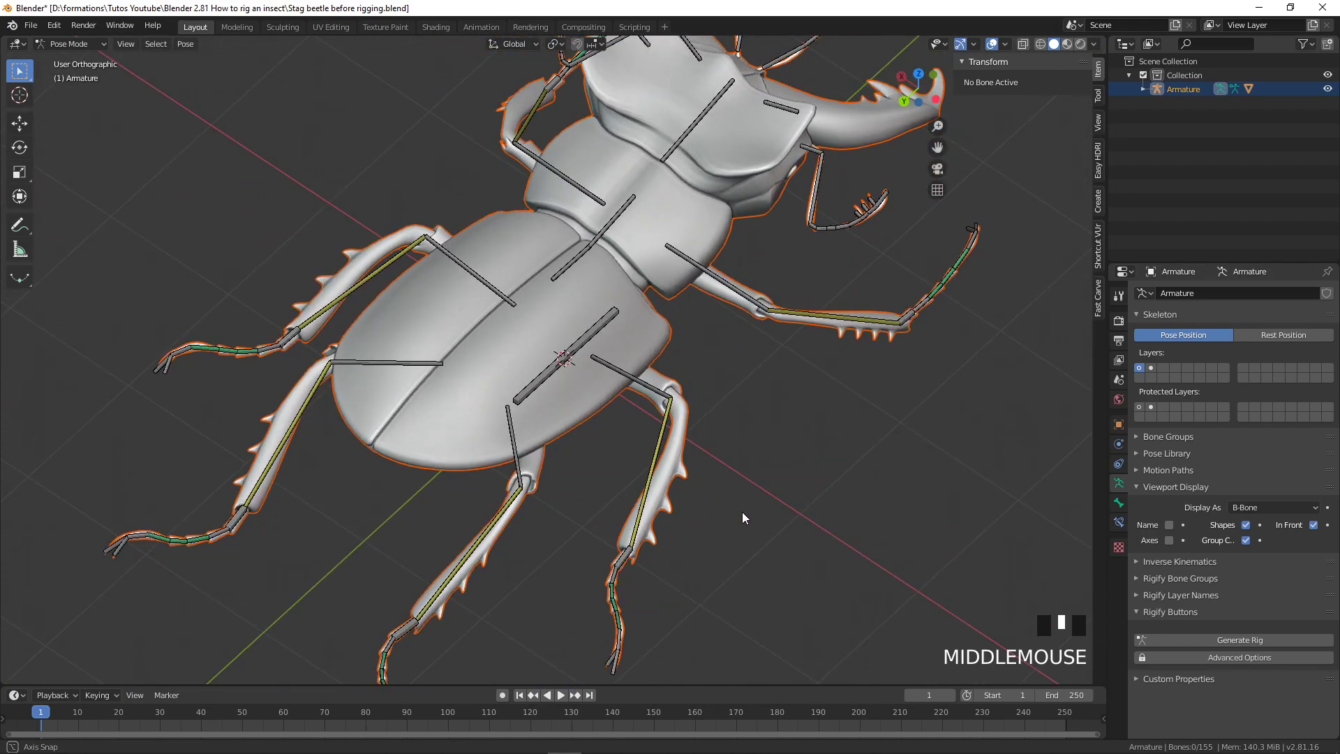
{"action": "left_click", "coordinate": [731, 293]}
{"action": "left_click", "coordinate": [650, 389], "text": "shift"}
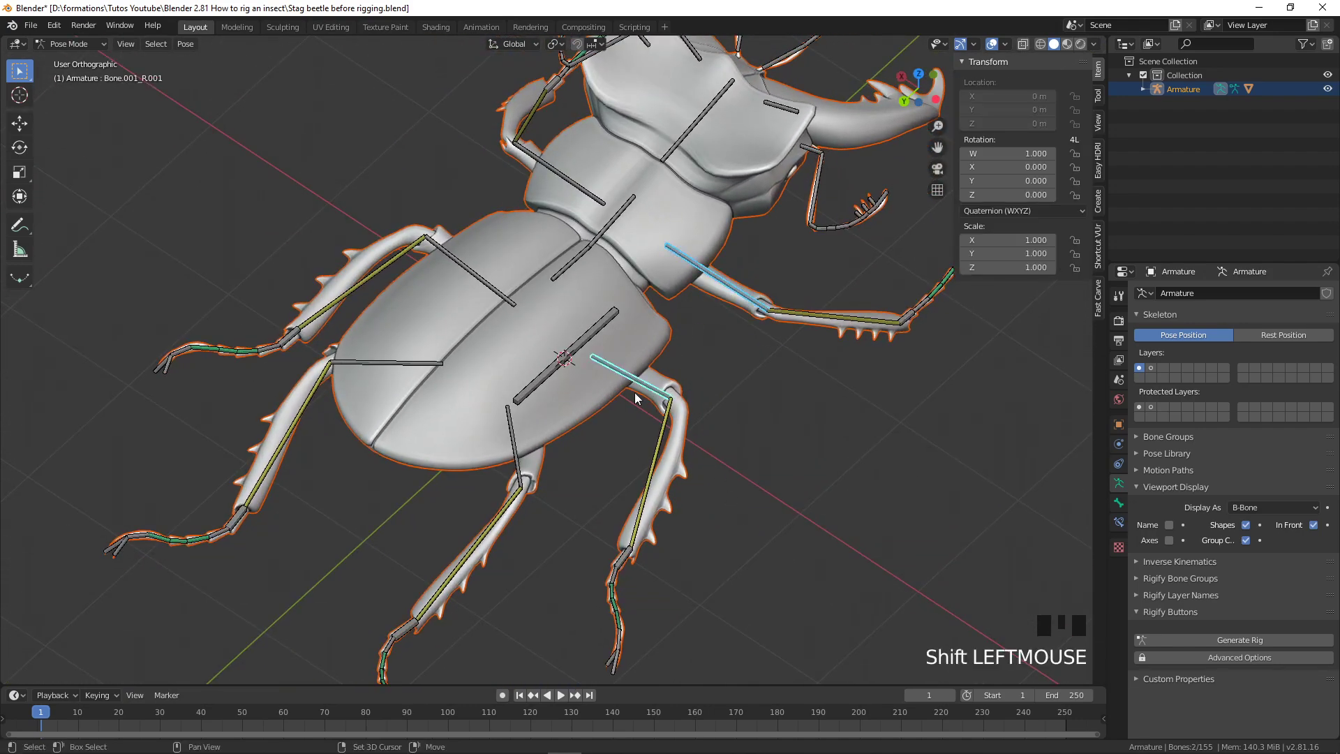
{"action": "left_click", "coordinate": [506, 448], "text": "shift"}
{"action": "left_click", "coordinate": [397, 362], "text": "shift"}
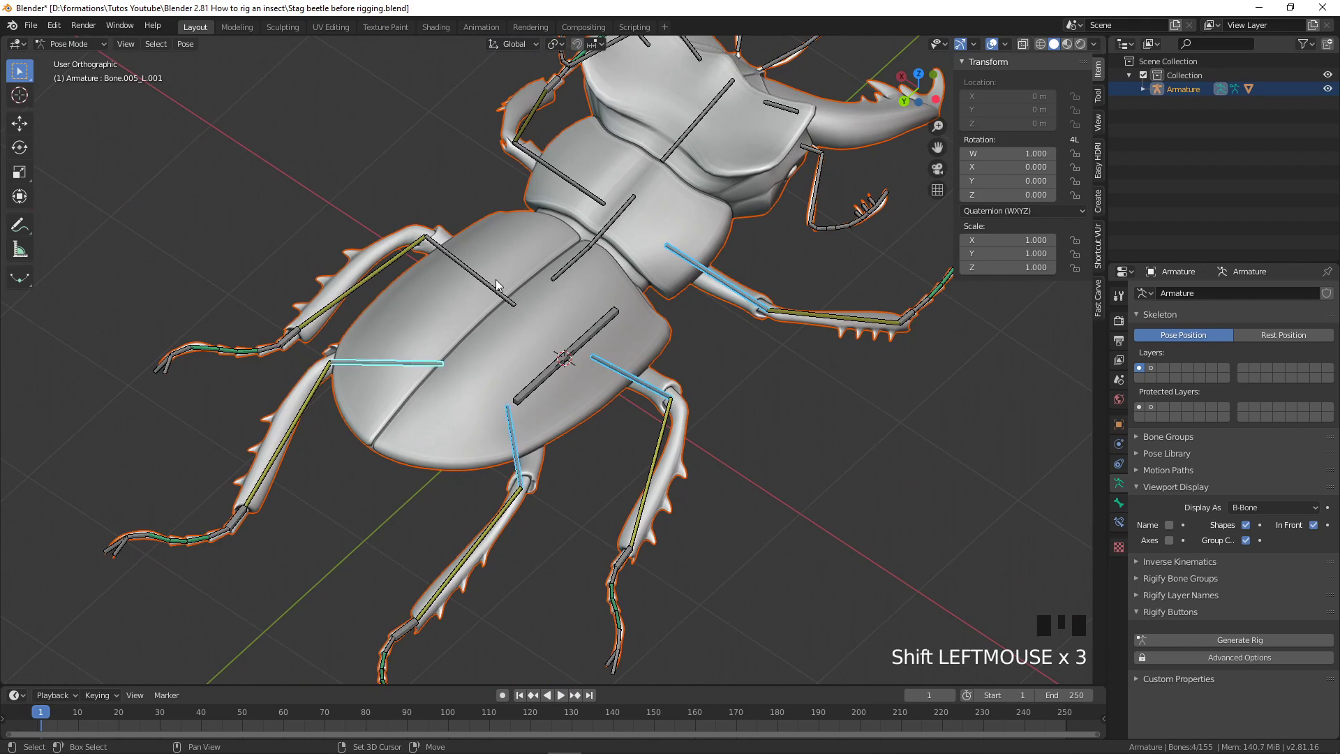
{"action": "left_click", "coordinate": [486, 285], "text": "shift"}
{"action": "left_click", "coordinate": [587, 192], "text": "shift"}
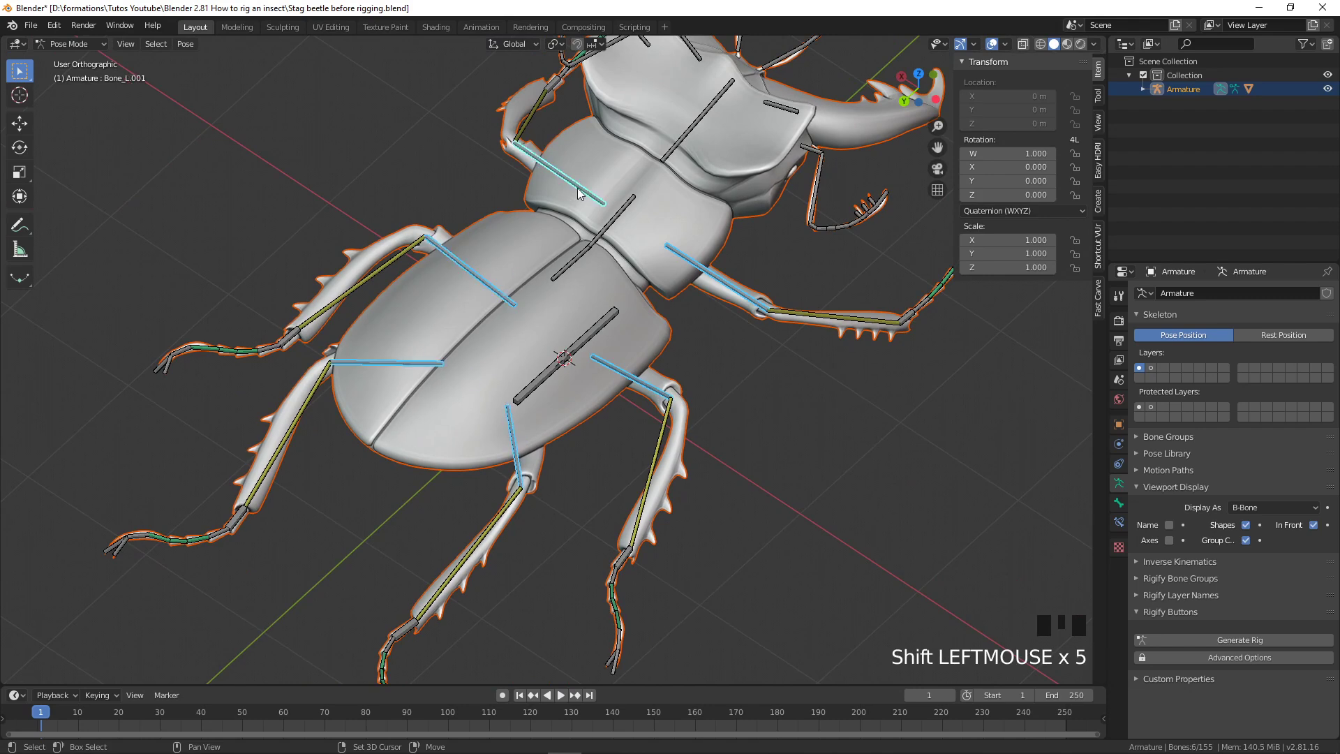
{"action": "key", "text": "m"}
{"action": "left_click", "coordinate": [564, 255]}
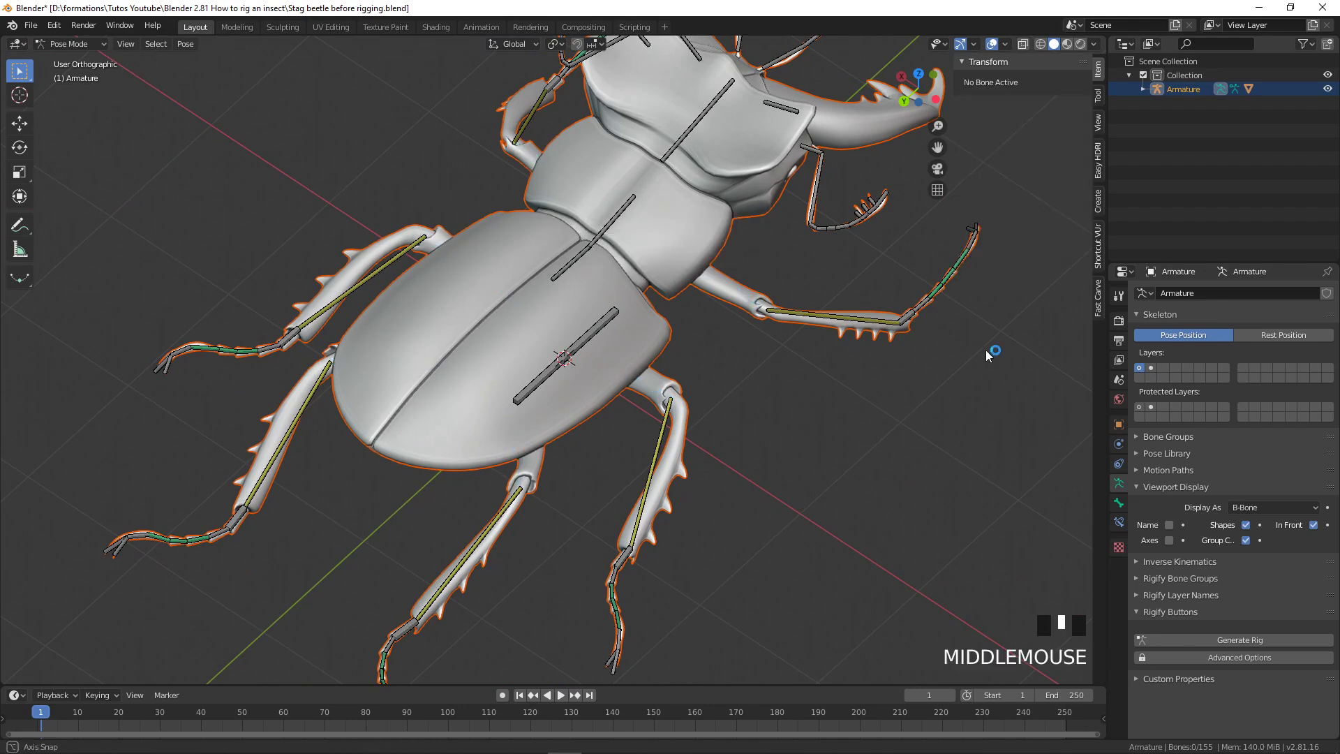
Try rotating the right middle leg's IK-driven upper bone about 34.5°
{"action": "middle_click_drag", "start_coordinate": [991, 355], "coordinate": [915, 425]}
{"action": "left_click", "coordinate": [906, 429]}
{"action": "scroll", "coordinate": [638, 437], "scroll_direction": "down", "scroll_amount": 2}
{"action": "middle_click_drag", "start_coordinate": [638, 437], "coordinate": [782, 428]}
{"action": "scroll", "coordinate": [725, 455], "scroll_direction": "up", "scroll_amount": 3}
{"action": "left_click", "coordinate": [687, 415]}
{"action": "middle_click_drag", "start_coordinate": [687, 414], "coordinate": [643, 429]}
{"action": "key", "text": "r"}
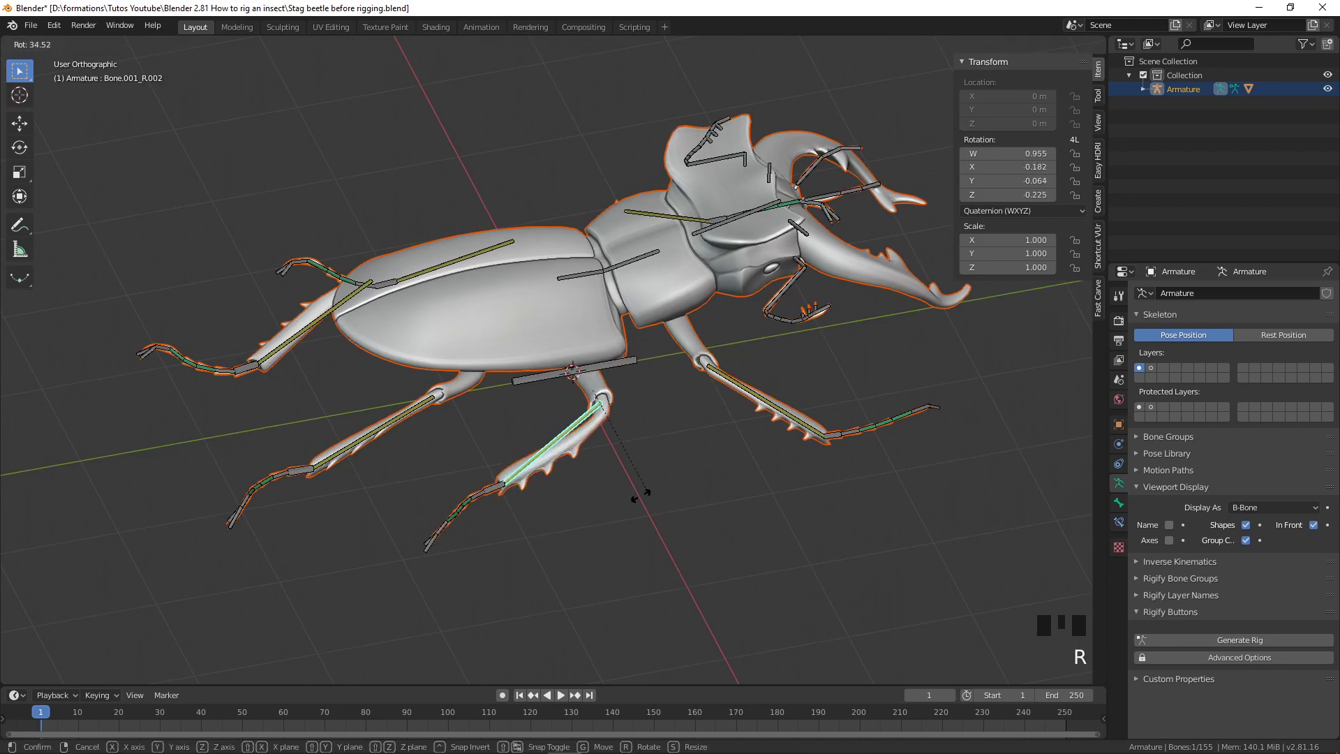
{"action": "key", "text": "Escape"}
Try moving the abdomen's front bone, and separately the thorax bone, with the extra bones hidden
{"action": "middle_click_drag", "start_coordinate": [635, 470], "coordinate": [572, 283]}
{"action": "left_click", "coordinate": [592, 408]}
{"action": "left_click", "coordinate": [585, 268]}
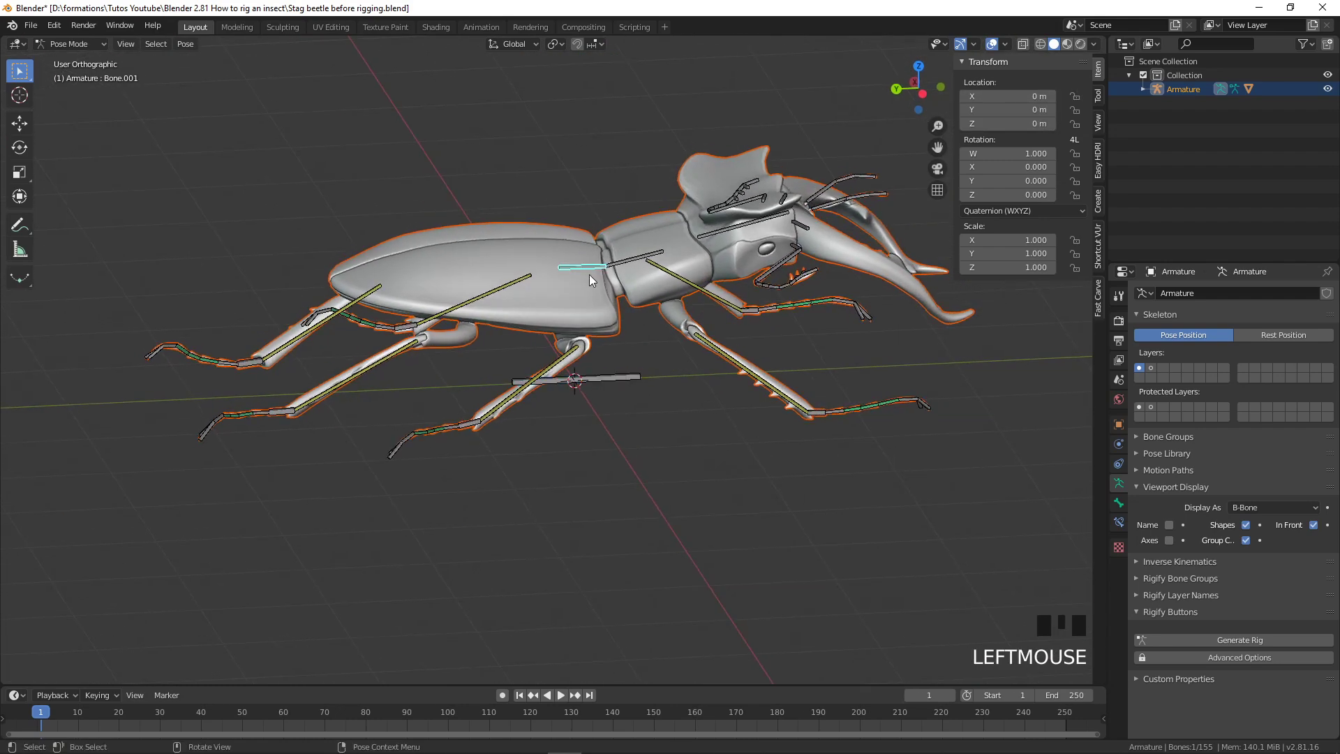
{"action": "key", "text": "g"}
{"action": "right_click", "coordinate": [630, 300]}
{"action": "left_click", "coordinate": [629, 263]}
{"action": "key", "text": "g"}
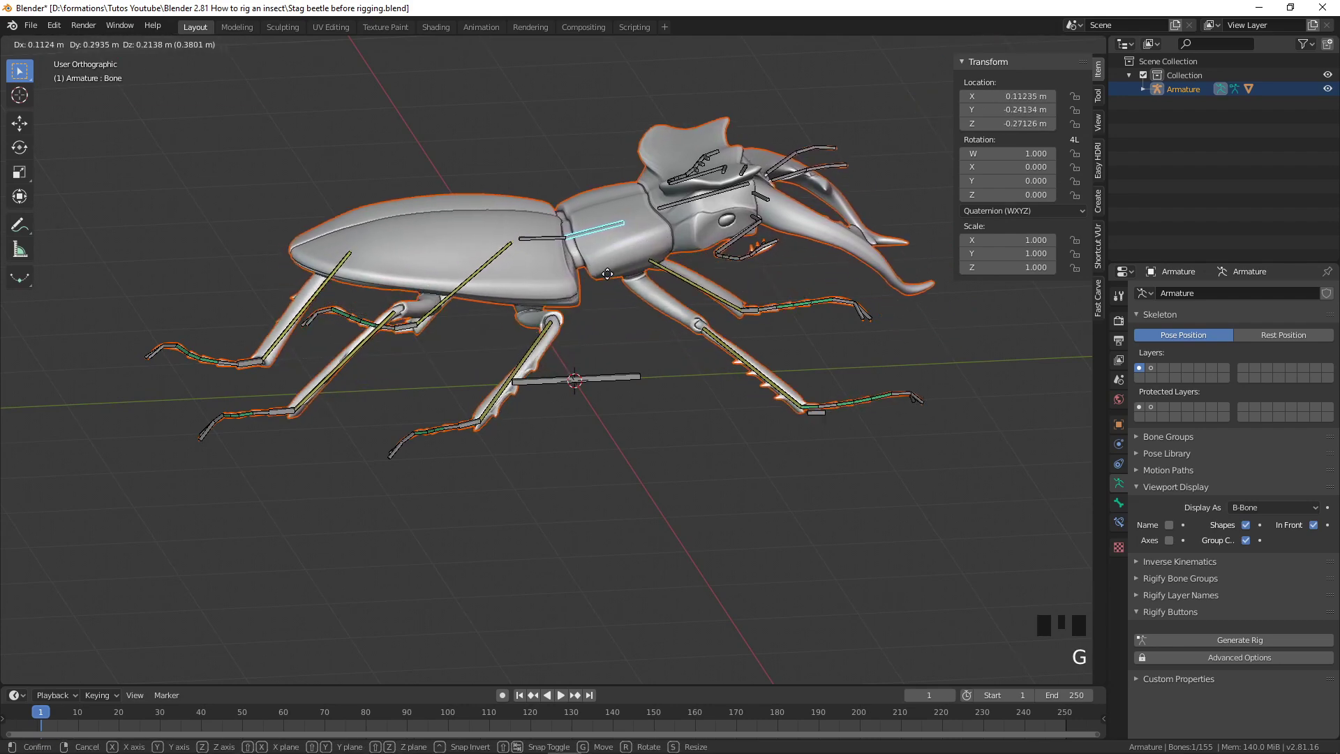
{"action": "right_click", "coordinate": [627, 294]}
{"action": "middle_click_drag", "start_coordinate": [536, 349], "coordinate": [618, 376]}
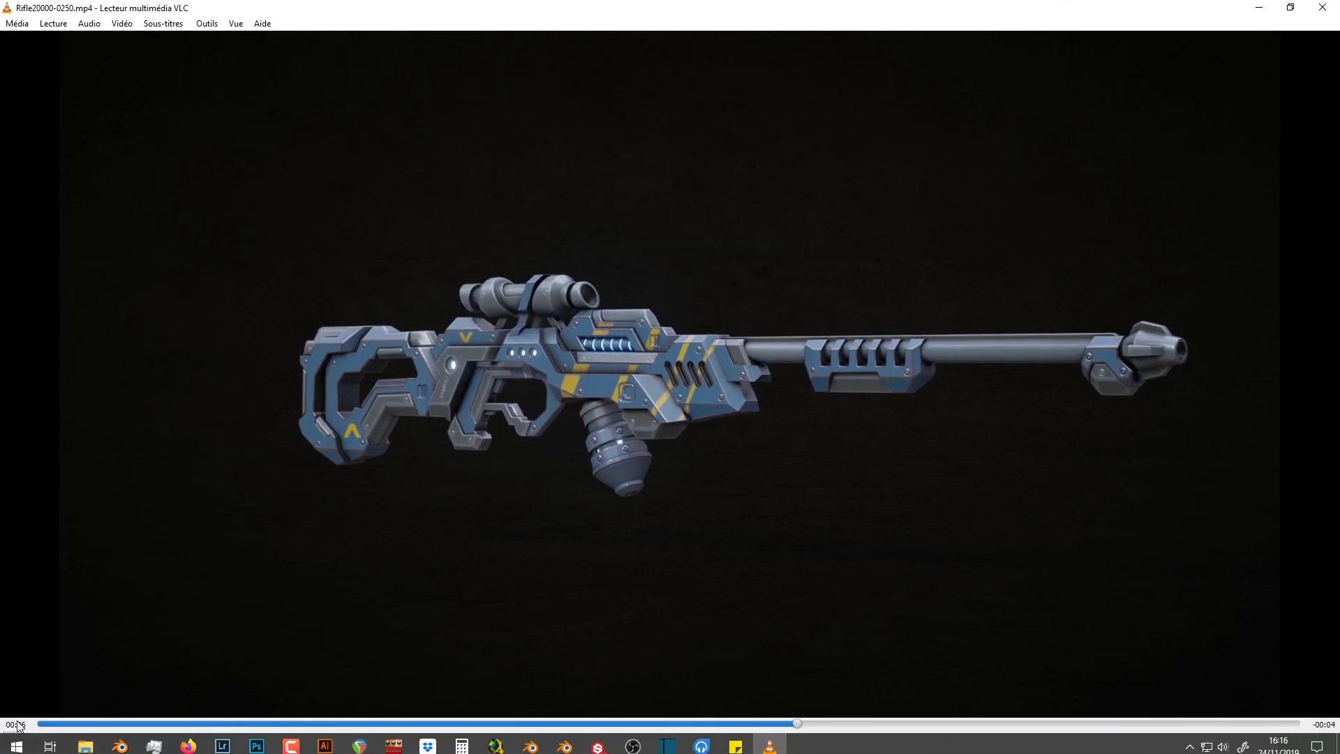
Play the rifle render Rifle20000-0250.mp4 in VLC and close the player
{"action": "left_click", "coordinate": [13, 742]}
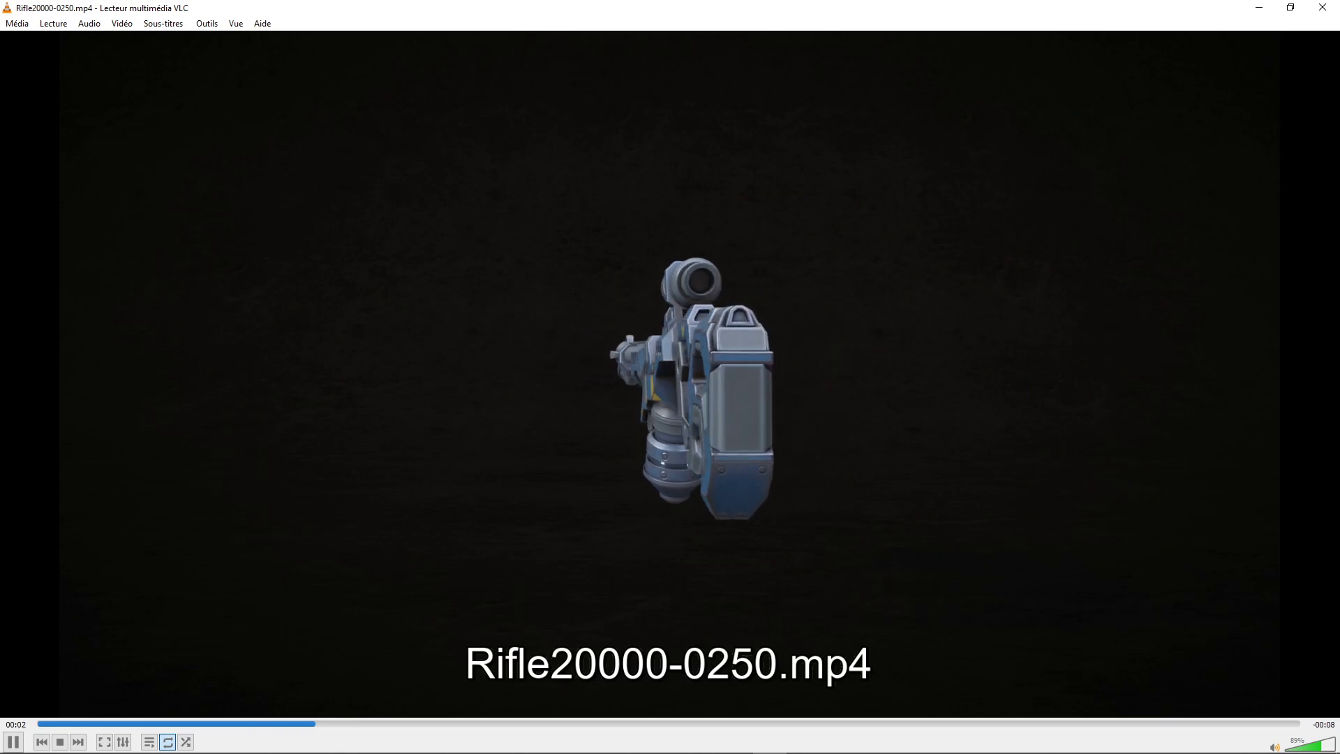
{"action": "left_click", "coordinate": [1323, 7]}
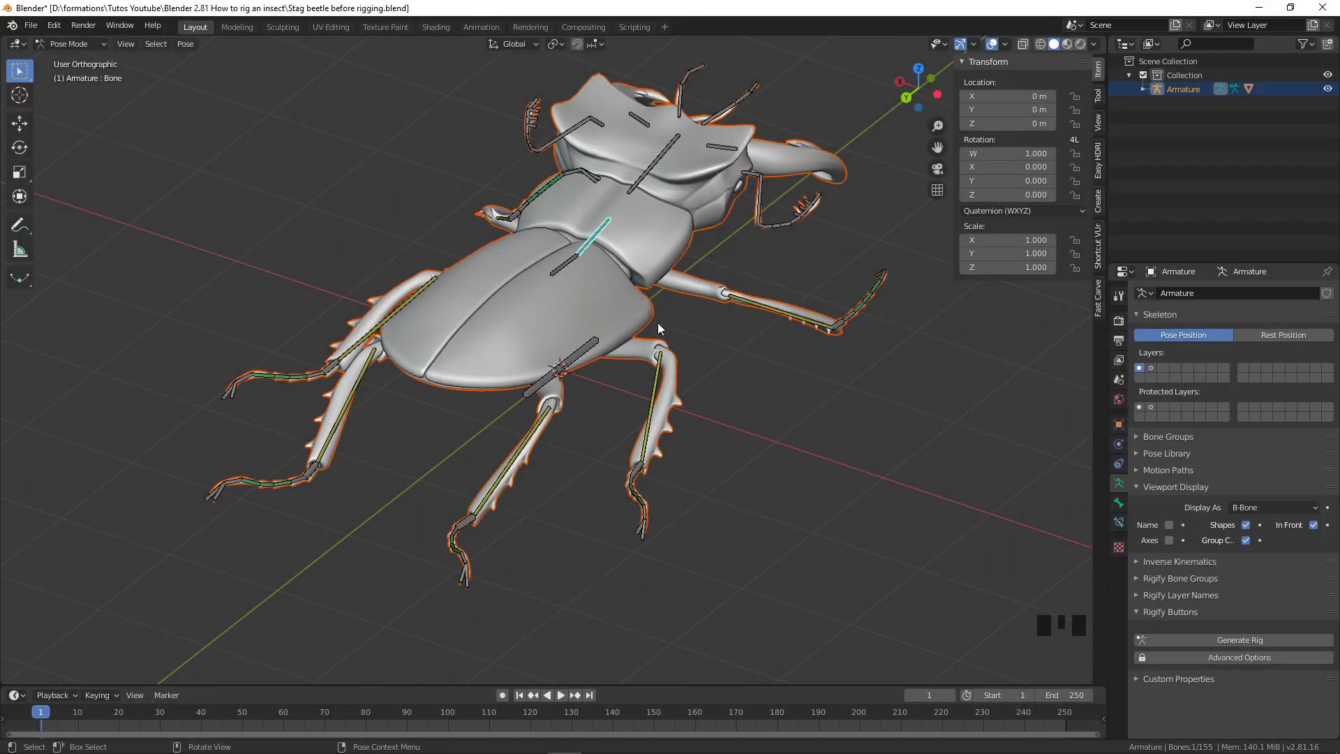